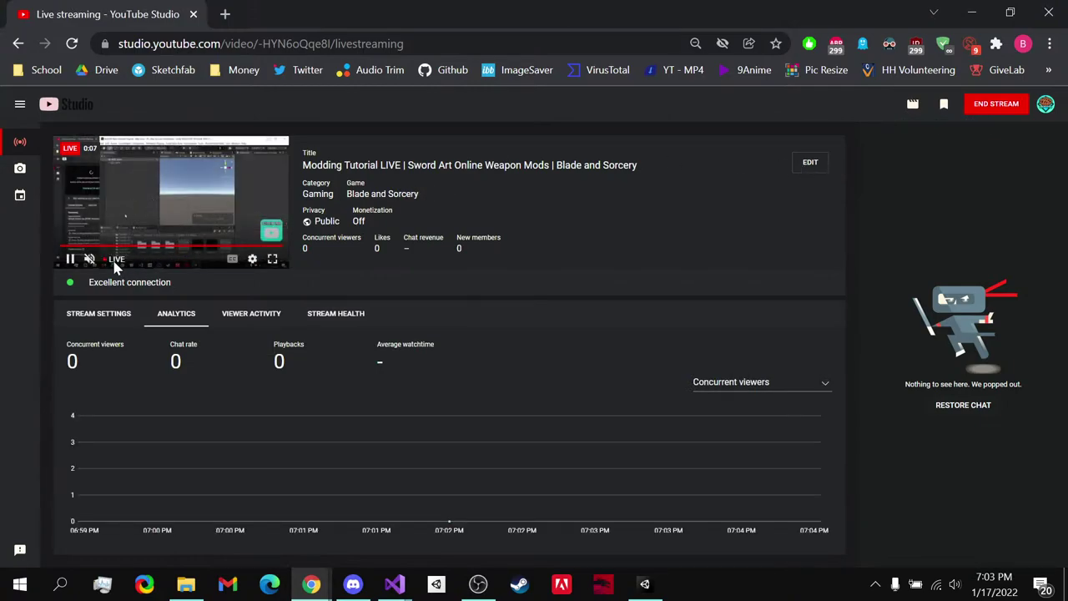
# - Unmute the live stream preview and copy the stream's video link
pyautogui.click(90, 259)
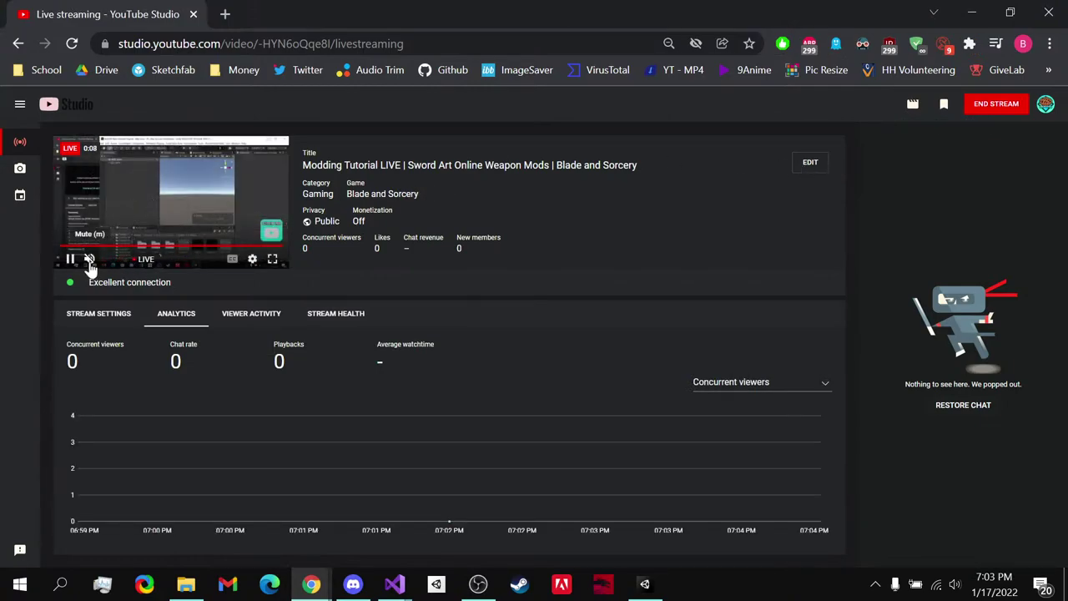
pyautogui.rightClick(193, 204)
pyautogui.click(207, 208)
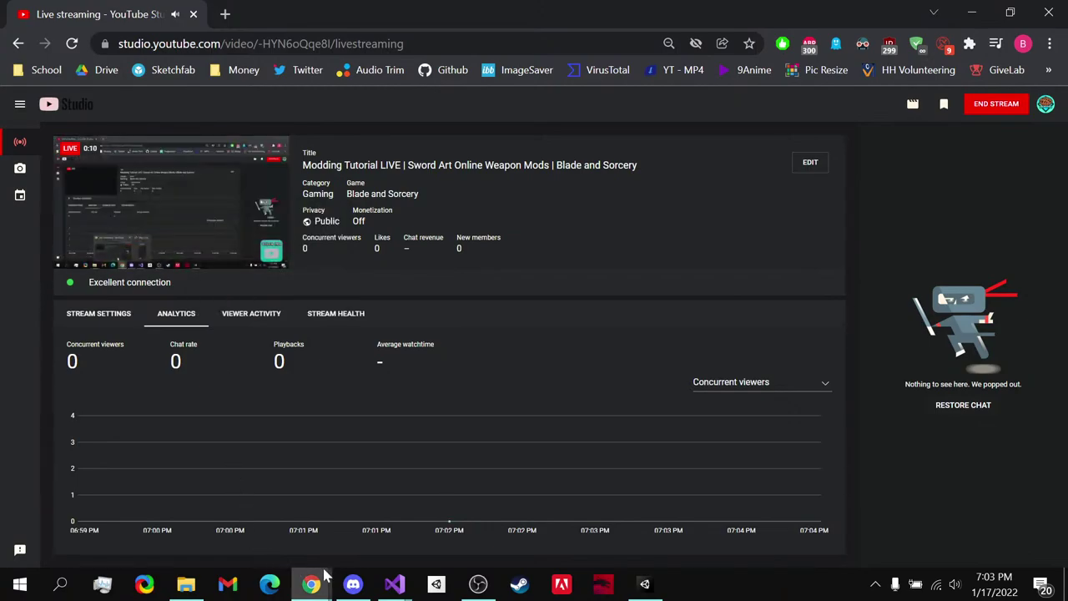
pyautogui.click(353, 583)
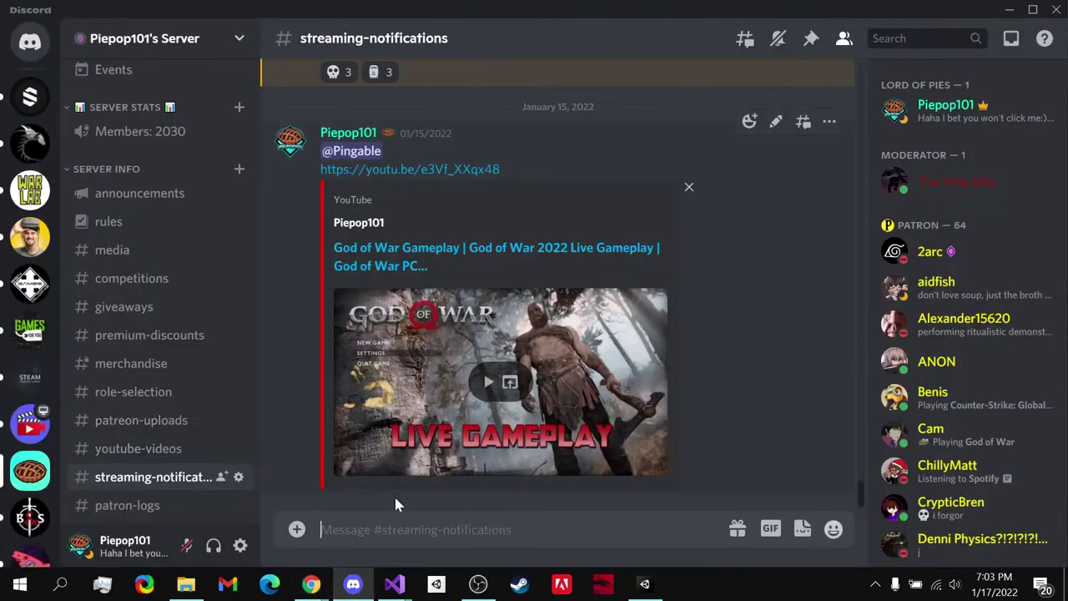
pyautogui.write('@pin')
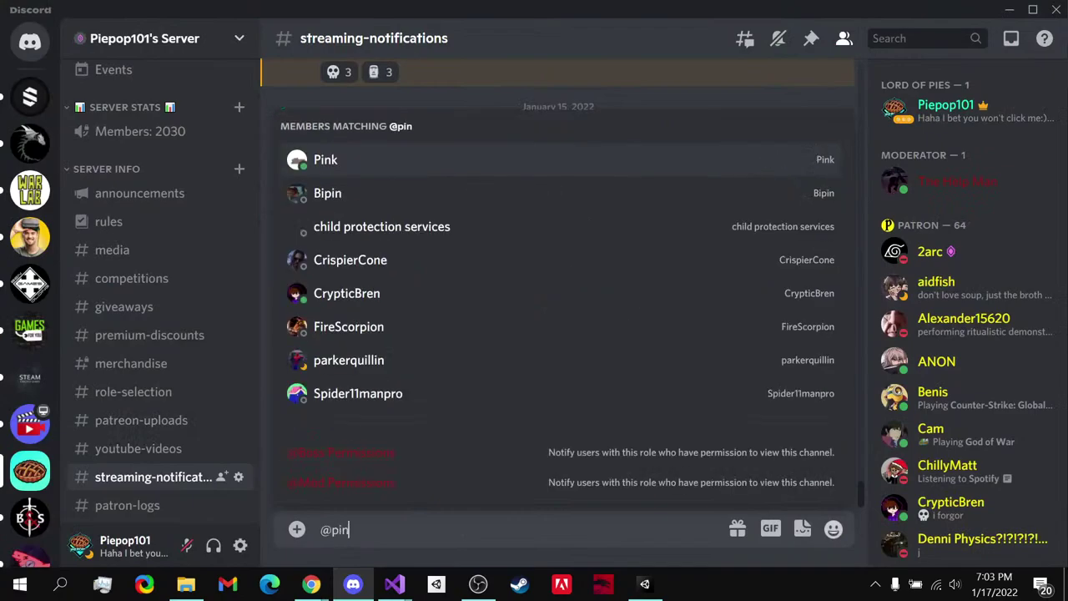
pyautogui.write('g')
pyautogui.press('BackSpace')
pyautogui.press('BackSpace')
pyautogui.press('BackSpace')
pyautogui.press('BackSpace')
pyautogui.write('every')
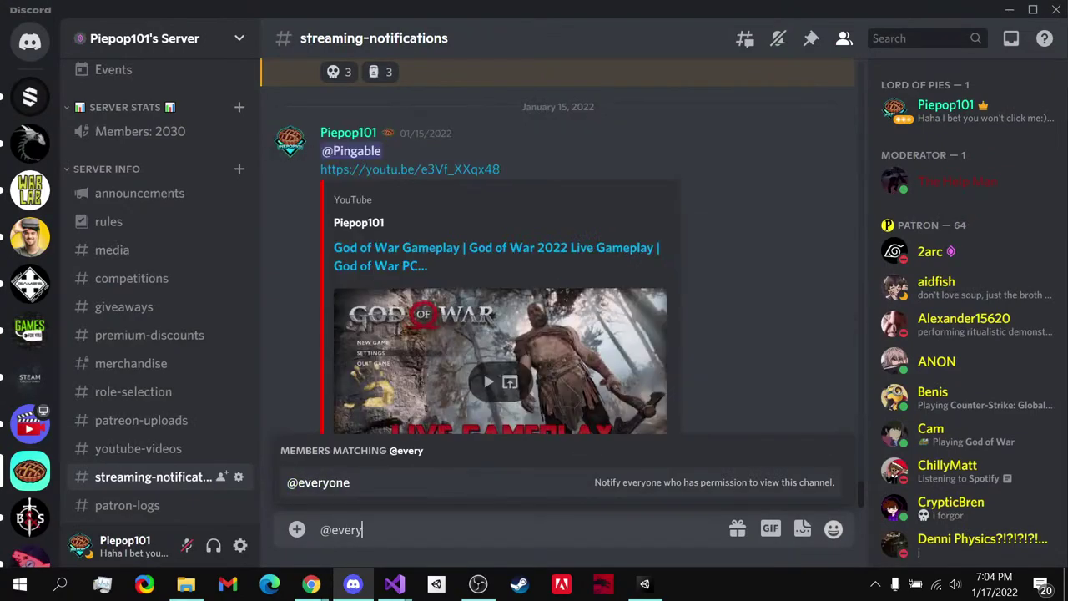
pyautogui.press('Tab')
pyautogui.write('@ping')
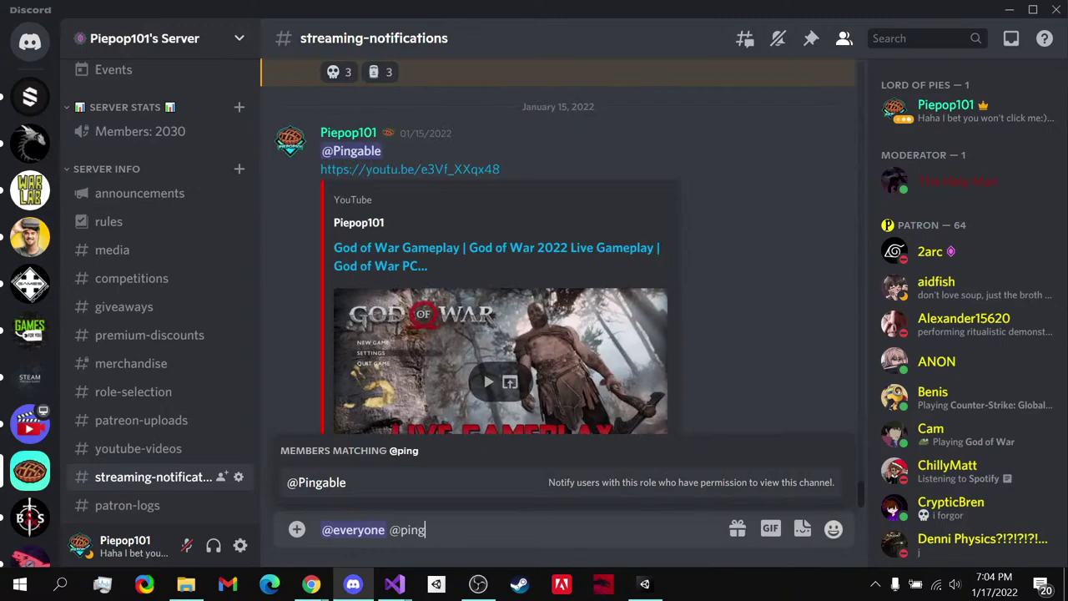
pyautogui.press('Tab')
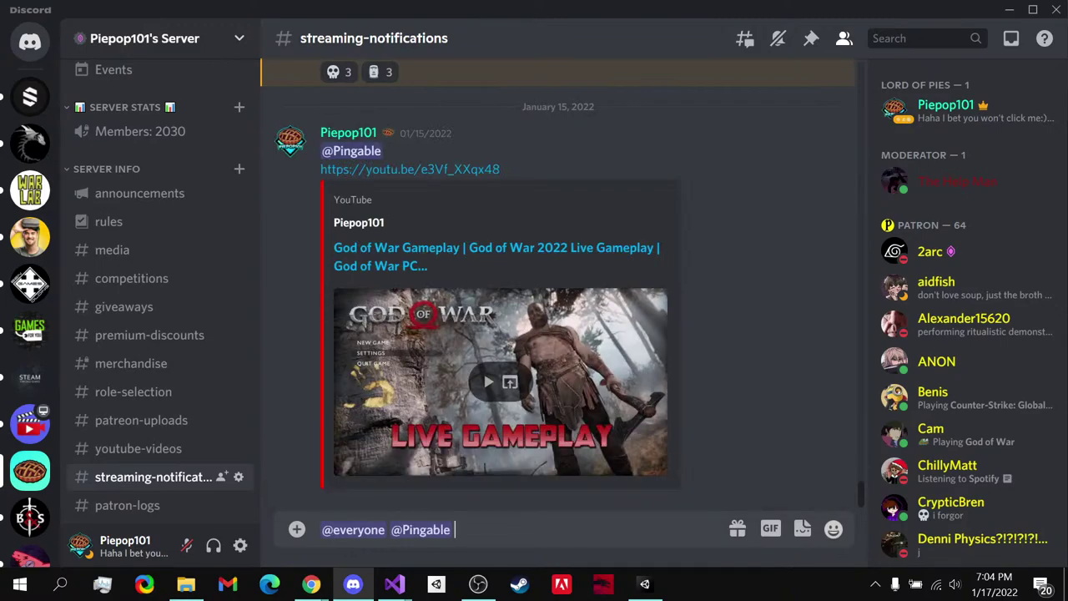
# - Add the copied stream link on a new line below the mentions and send the announcement
pyautogui.hotkey('shift', 'Return')
pyautogui.hotkey('ctrl', 'v')
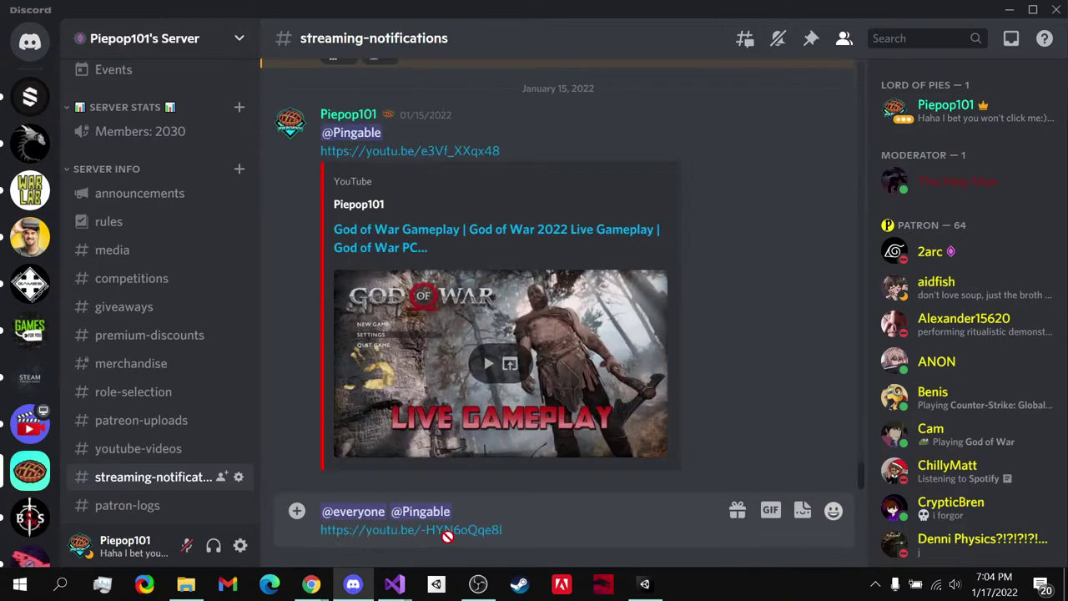
pyautogui.press('Return')
pyautogui.click(551, 408)
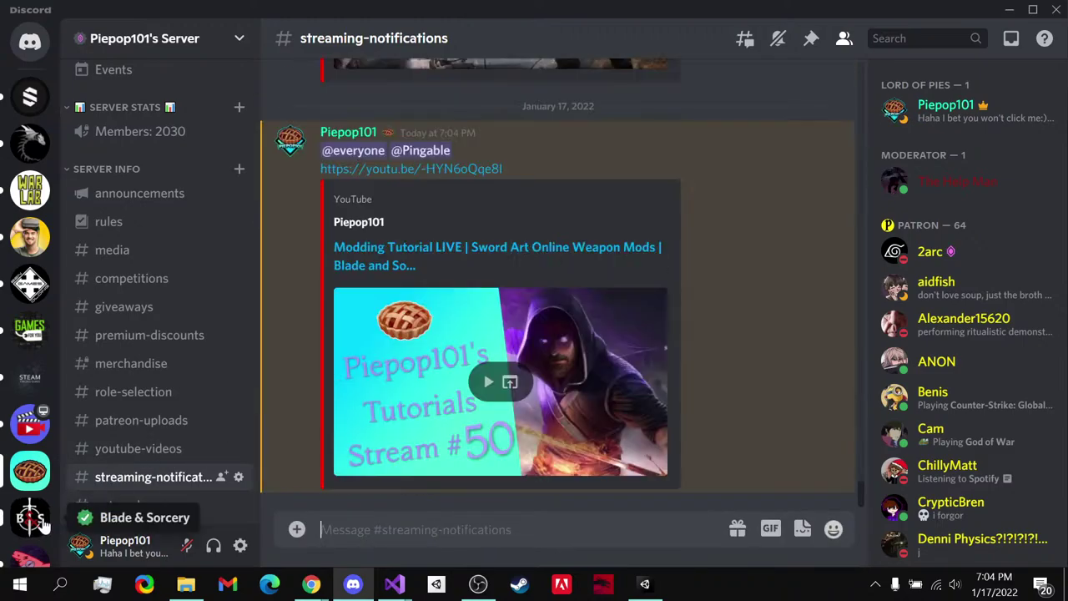
# - Post the copied stream link in the creator-bas-media channel of the Blade & Sorcery server
pyautogui.click(41, 522)
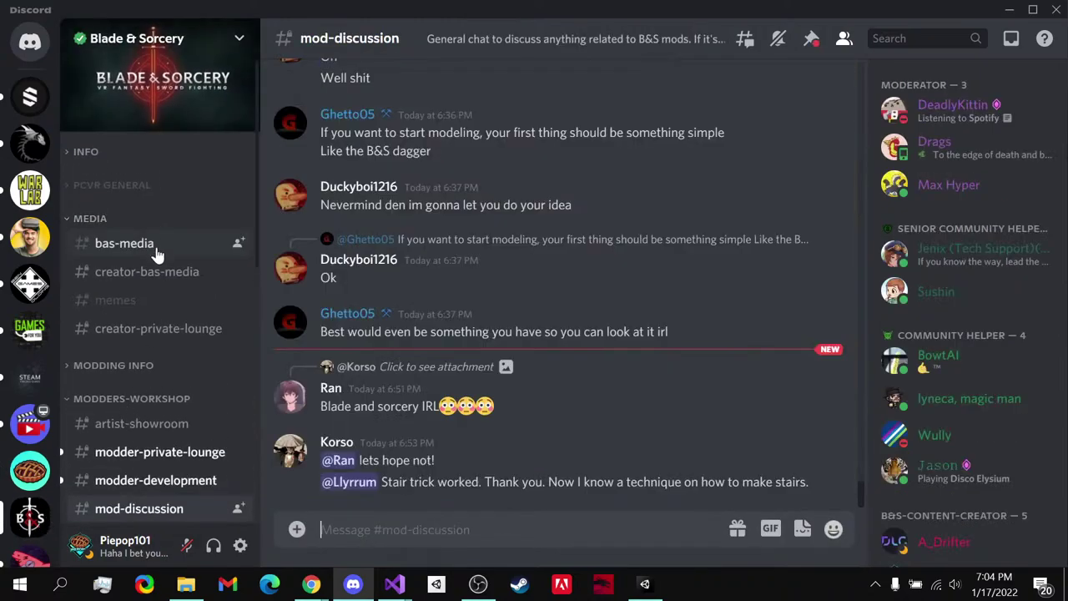
pyautogui.click(92, 273)
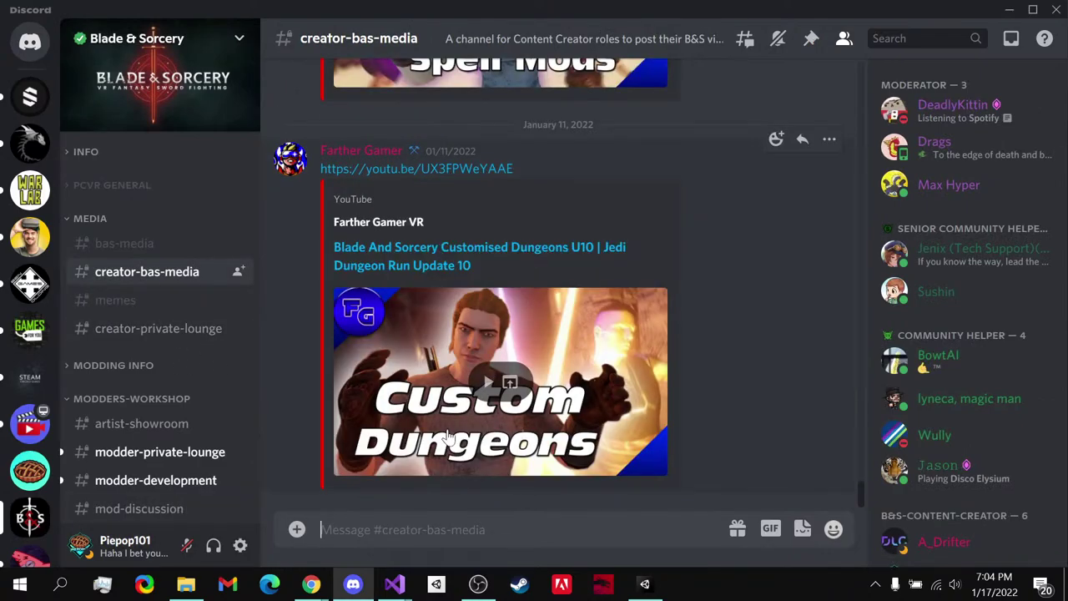
pyautogui.hotkey('ctrl', 'v')
pyautogui.press('Return')
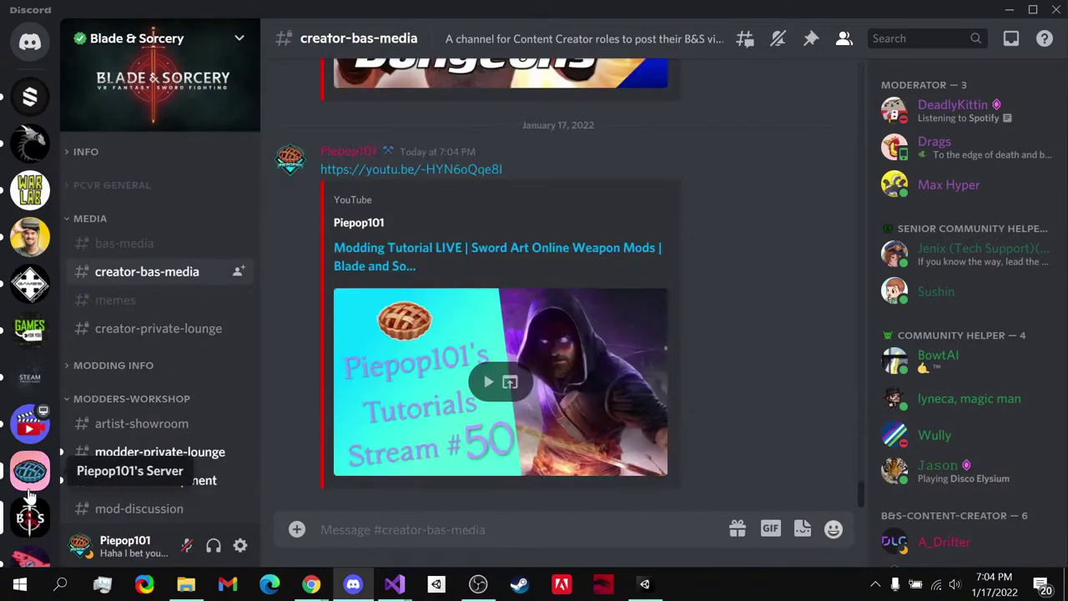
# - Return to the streaming-notifications channel and minimize Discord and the browser to reveal the Unity project
pyautogui.click(30, 485)
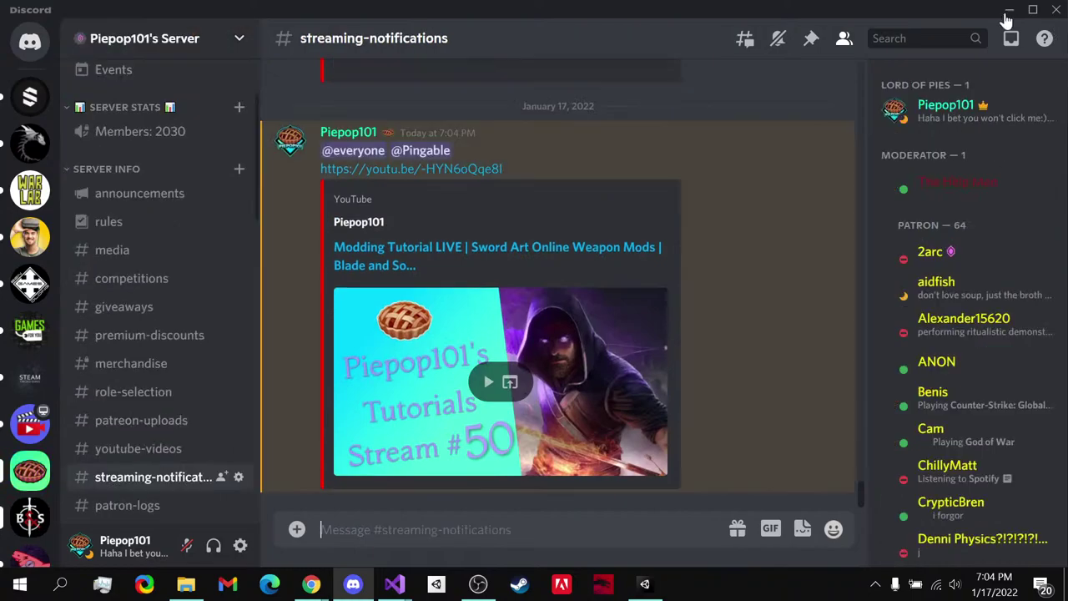
pyautogui.click(1008, 12)
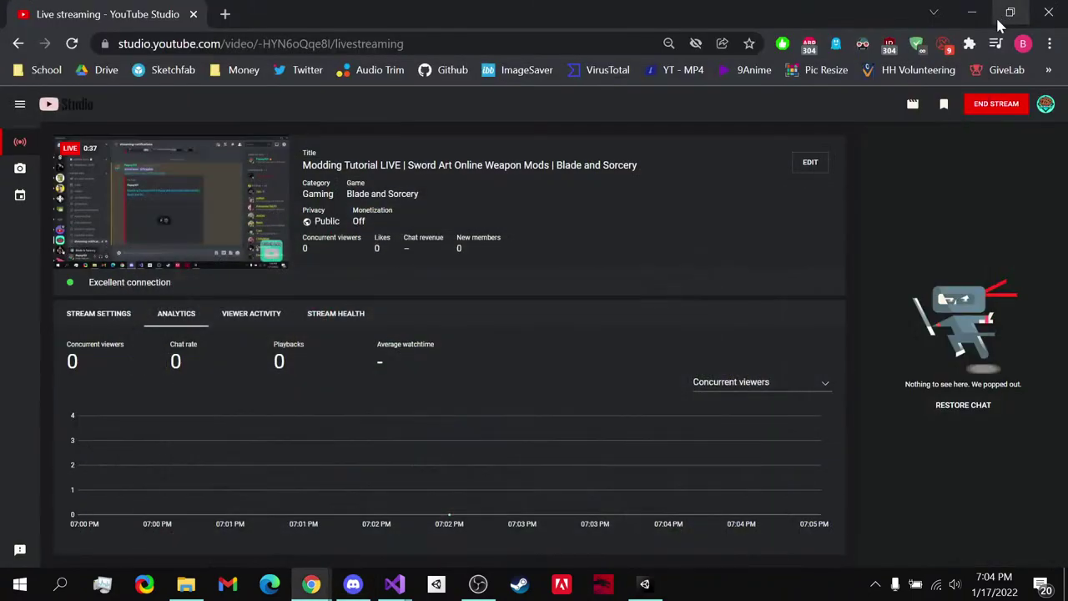
pyautogui.click(971, 10)
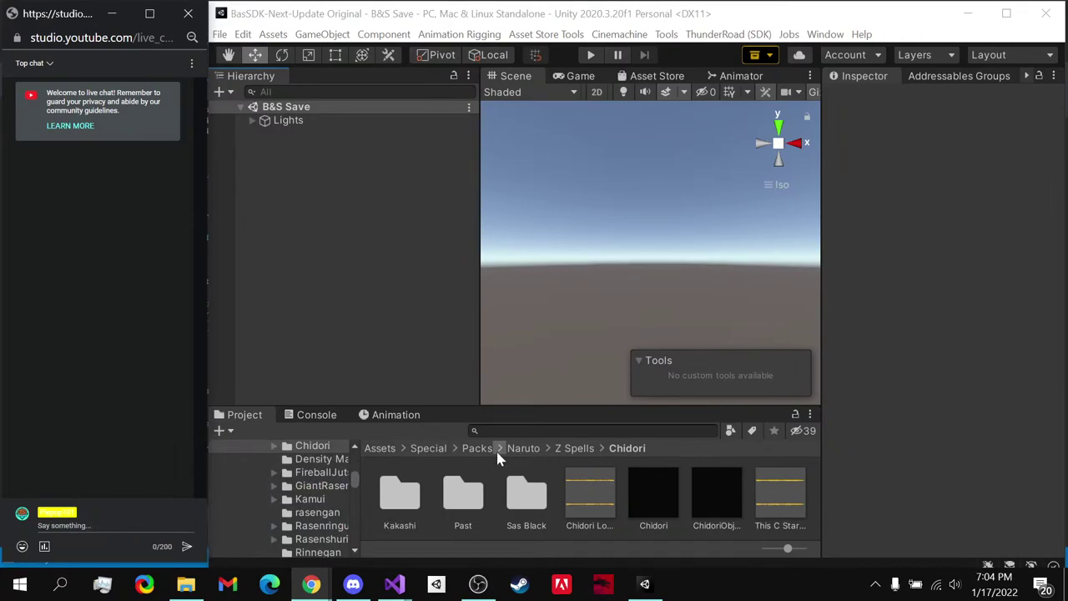
# - Open the Downloads folder in File Explorer and locate the sword-art-online model archives
pyautogui.click(186, 584)
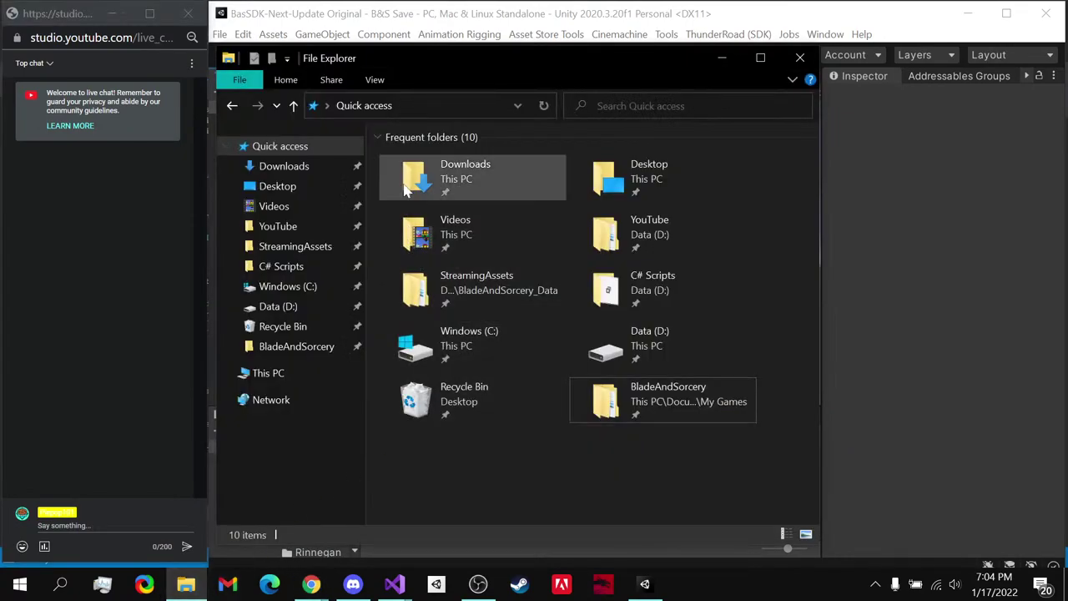
pyautogui.click(413, 188)
pyautogui.doubleClick(413, 187)
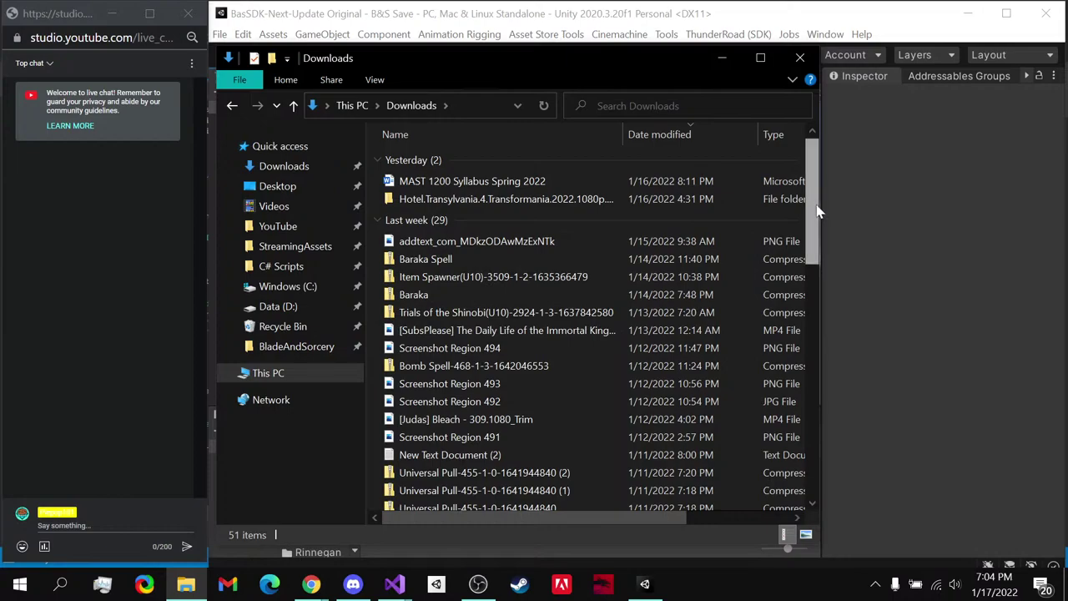
pyautogui.moveTo(816, 213); pyautogui.dragTo(827, 427)
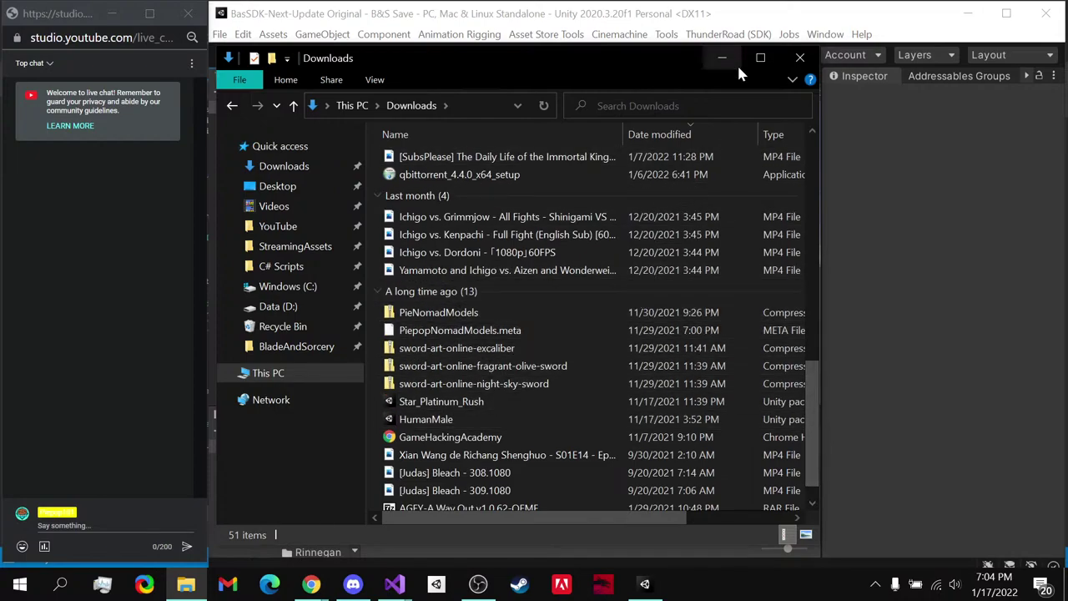
pyautogui.moveTo(663, 64); pyautogui.dragTo(674, 66)
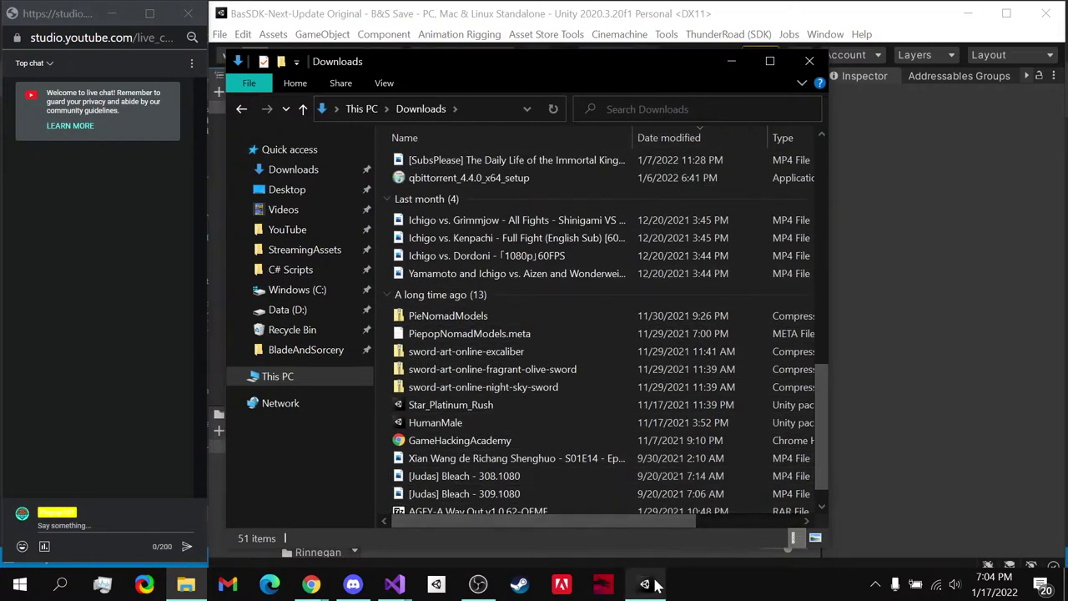
# - Switch back to Unity and open the 1 Weapons folder inside the Naruto pack
pyautogui.moveTo(644, 582)
pyautogui.click(655, 550)
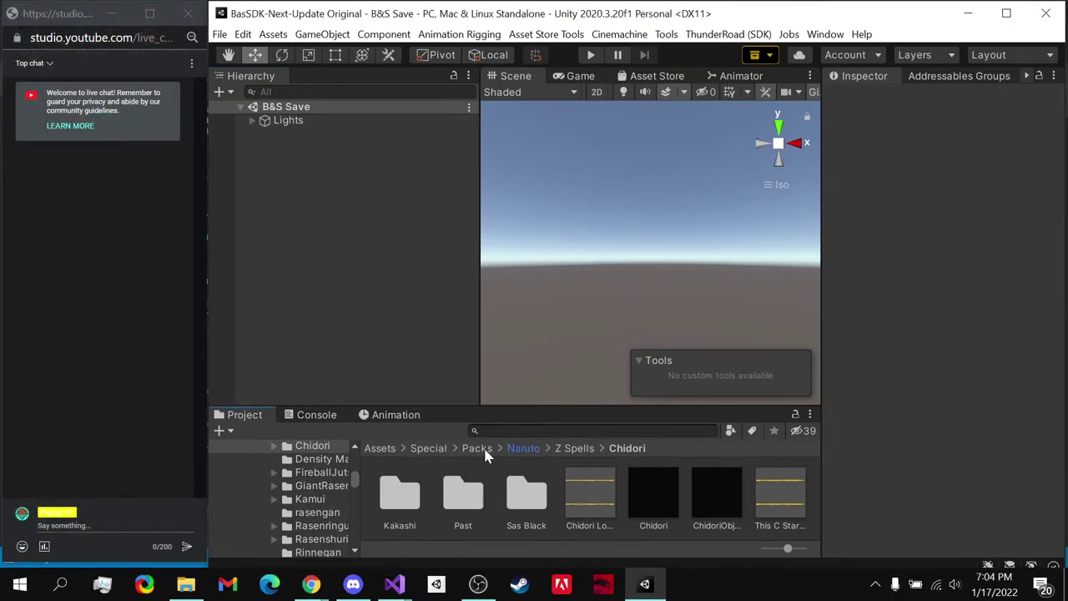
pyautogui.click(523, 448)
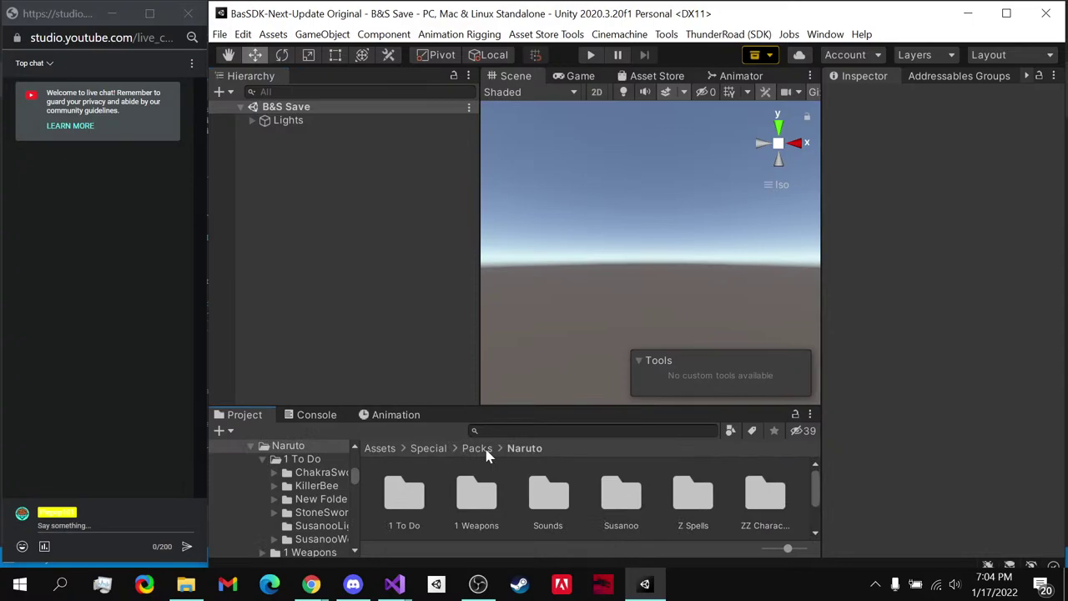
pyautogui.click(482, 499)
pyautogui.doubleClick(483, 497)
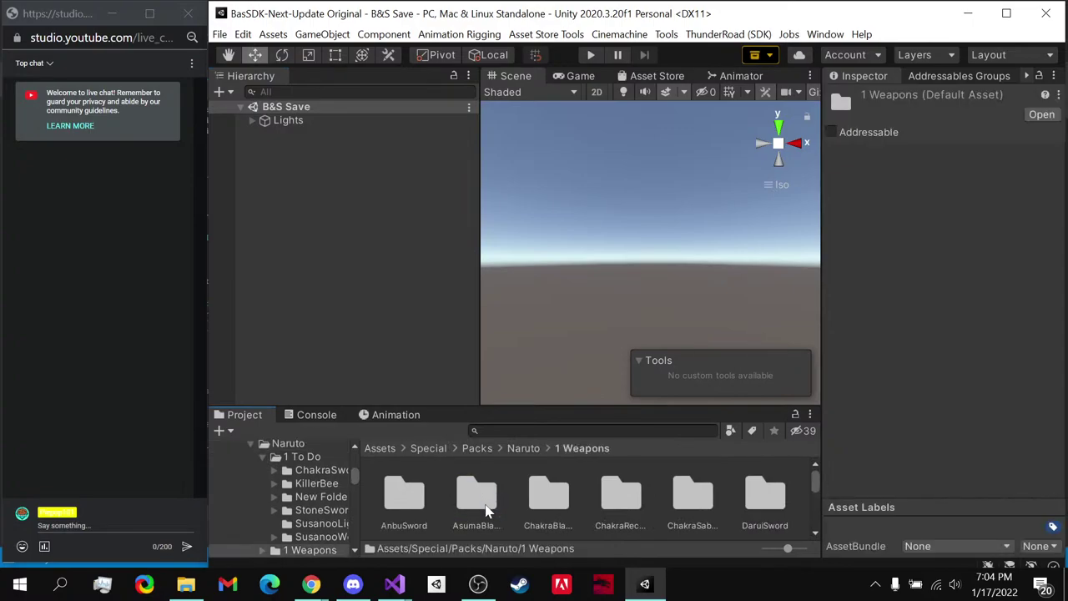
# - Check the live stream page in YouTube Studio, mute its preview, and minimize the browser
pyautogui.click(328, 573)
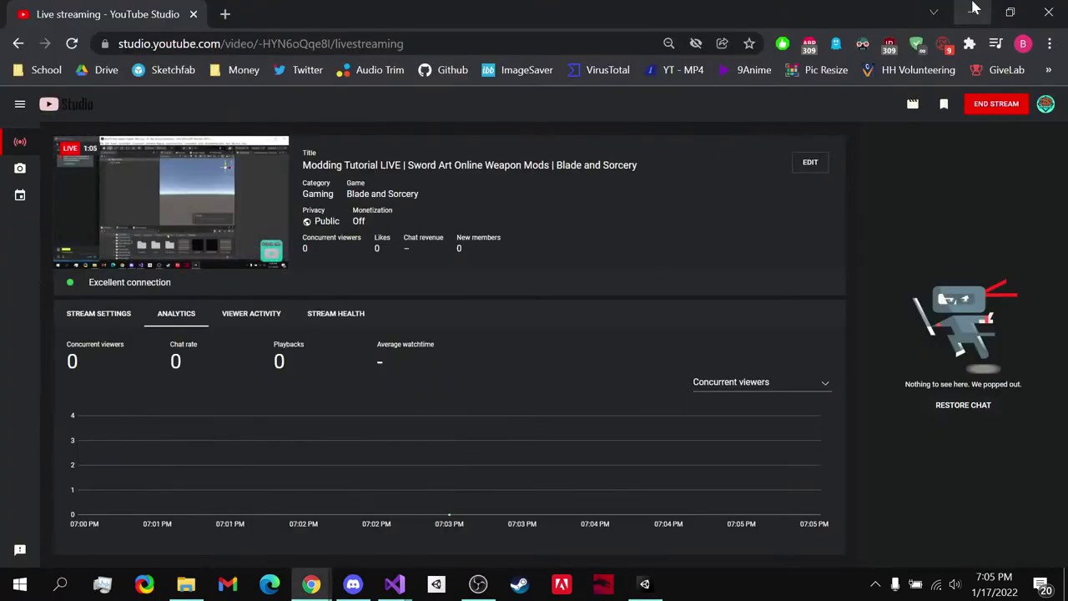
pyautogui.click(974, 10)
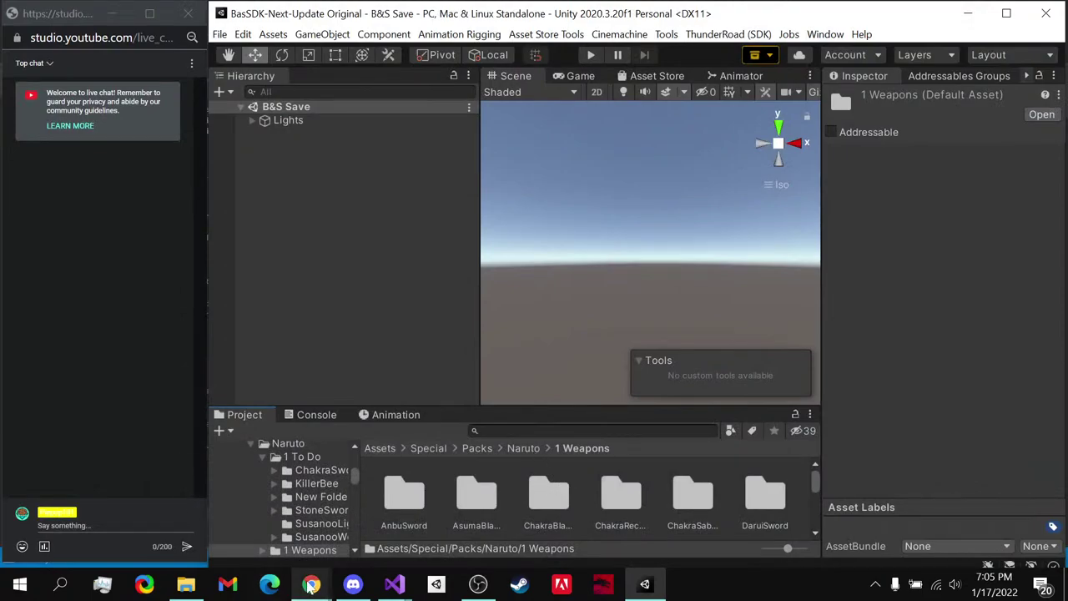
pyautogui.click(305, 541)
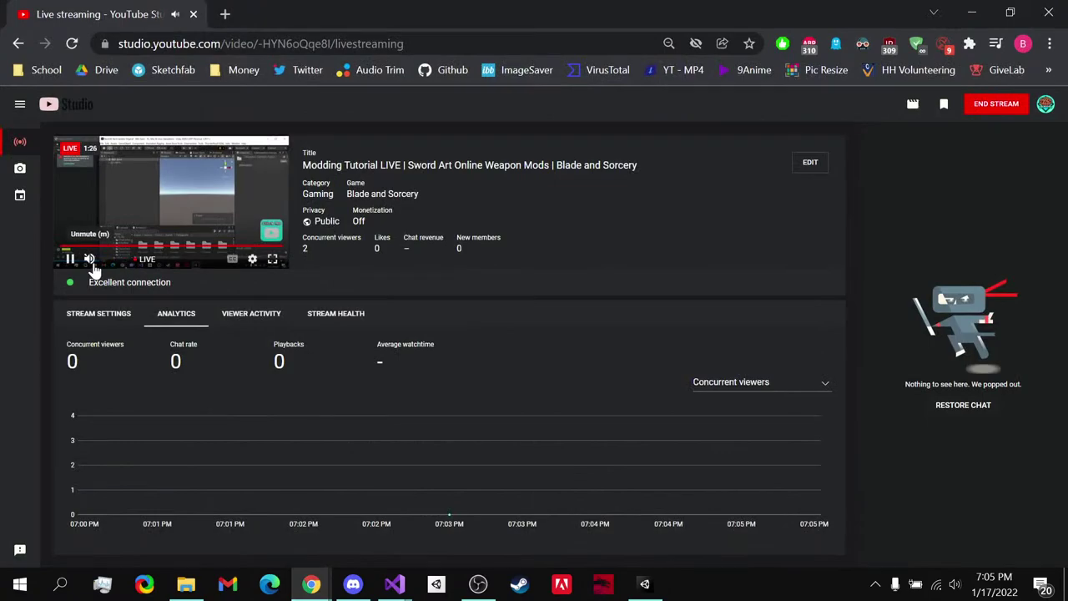
pyautogui.click(972, 13)
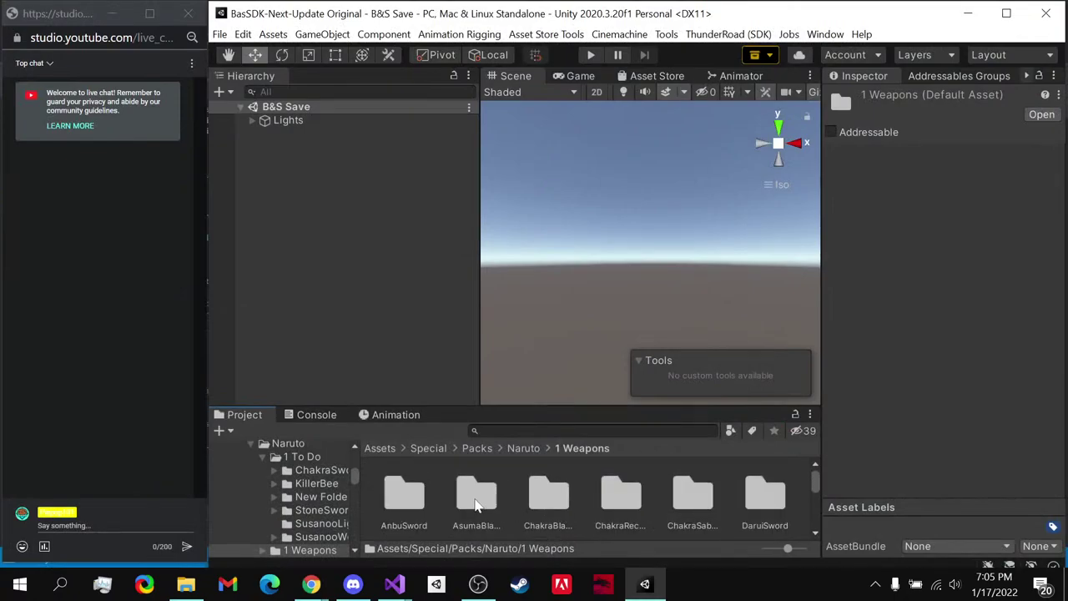
# - Open the AnbuSword folder, add its AnbuSword prefab to the B&S Save scene, and frame the sword
pyautogui.doubleClick(402, 498)
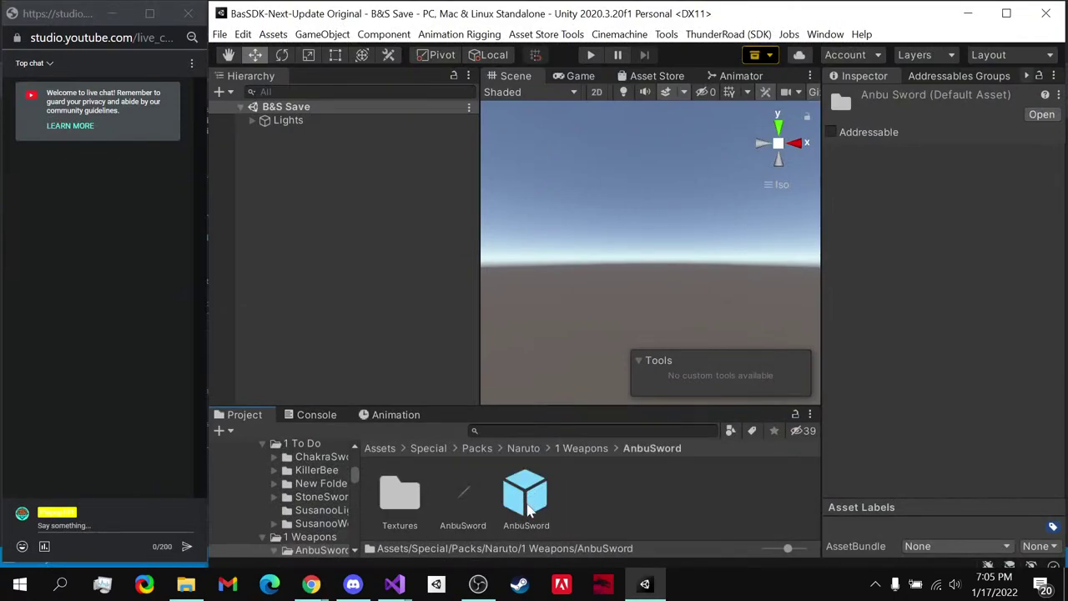
pyautogui.click(544, 497)
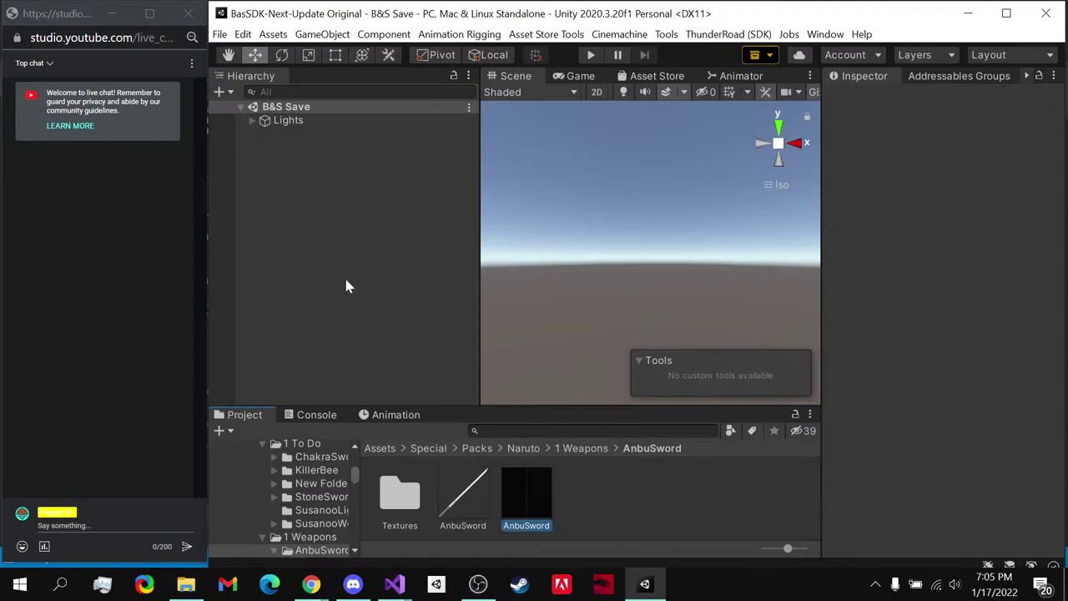
pyautogui.moveTo(378, 281); pyautogui.dragTo(394, 275)
pyautogui.doubleClick(330, 134)
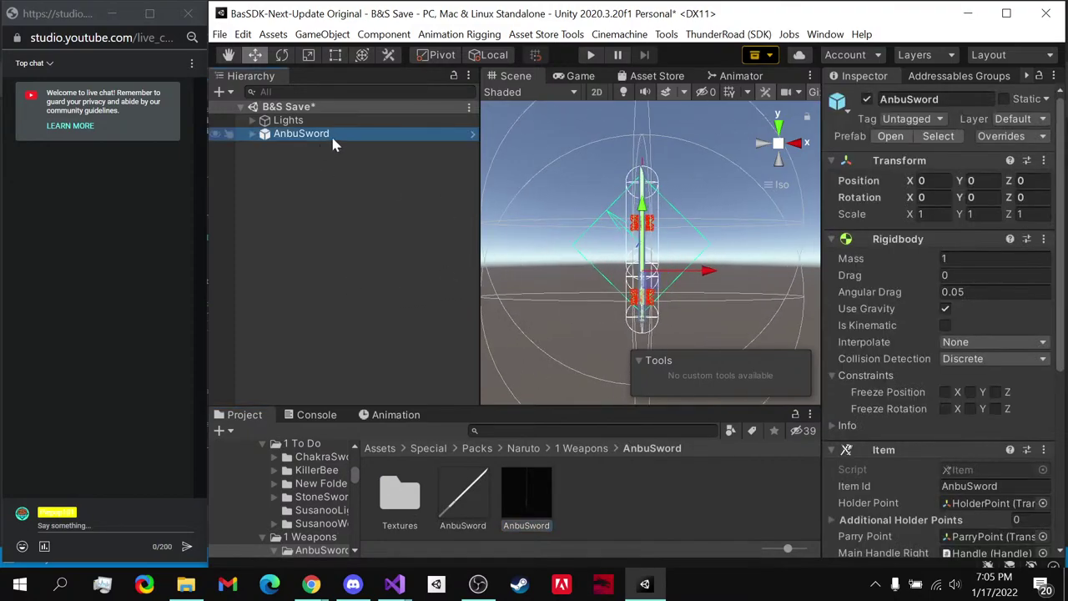
# - Widen the Scene view and align it to the Back view of the sword
pyautogui.click(315, 415)
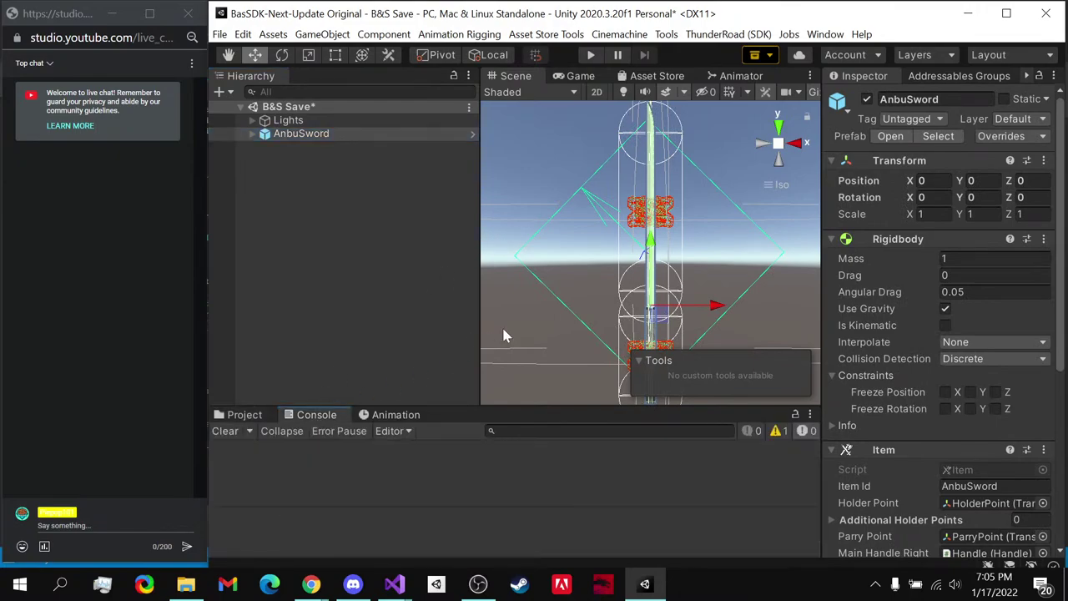
pyautogui.moveTo(474, 342); pyautogui.dragTo(392, 361)
pyautogui.click(264, 416)
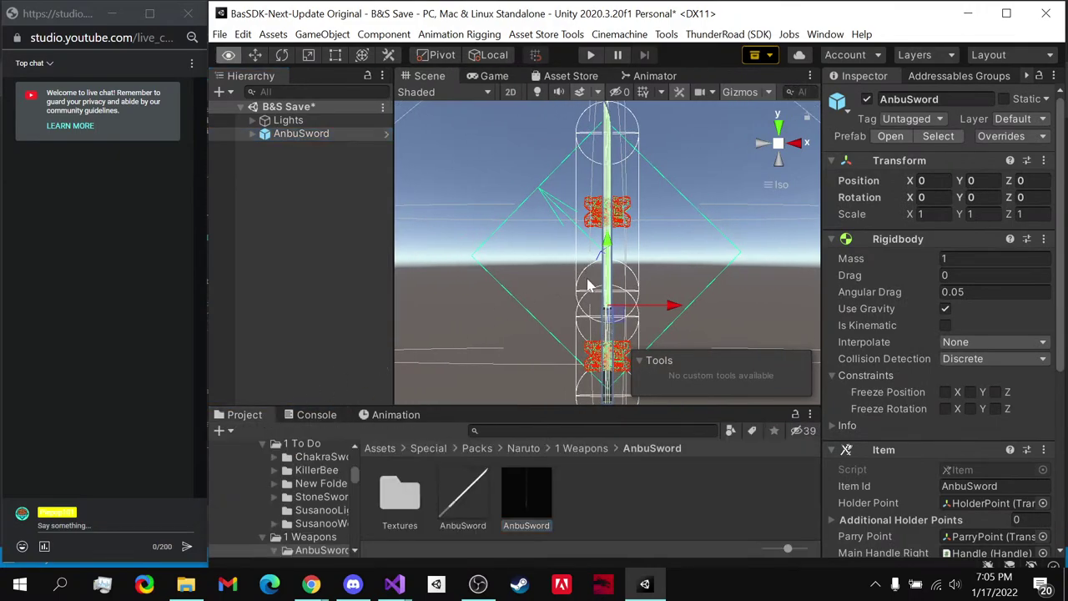
pyautogui.click(777, 142)
pyautogui.click(788, 149)
pyautogui.click(790, 148)
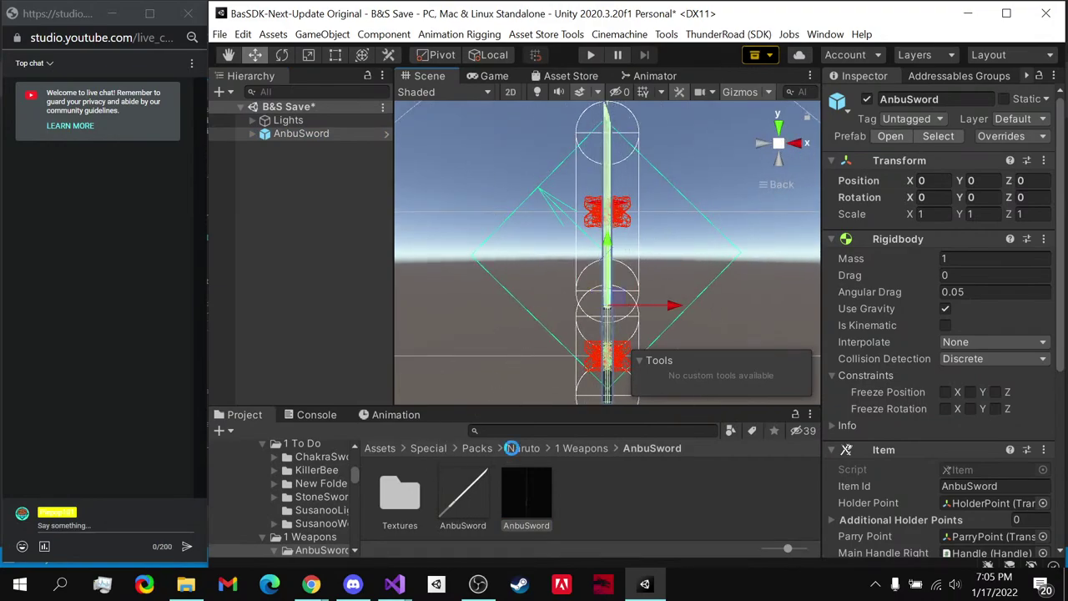
# - Go up to the Packs folder in the project assets and open its SAO folder
pyautogui.click(512, 451)
pyautogui.click(474, 448)
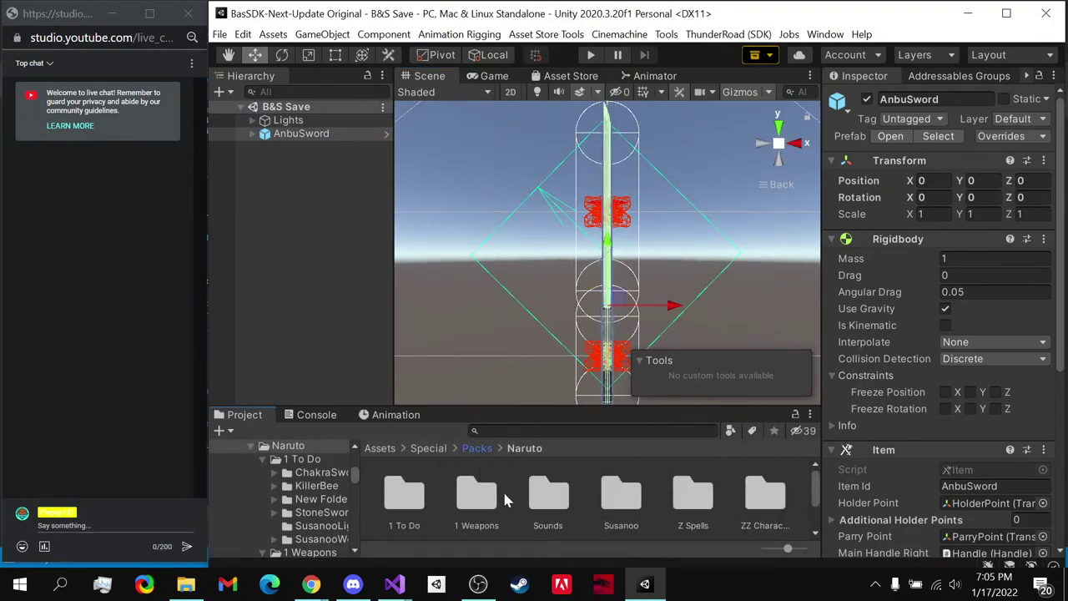
pyautogui.scroll(-2, 465, 493)
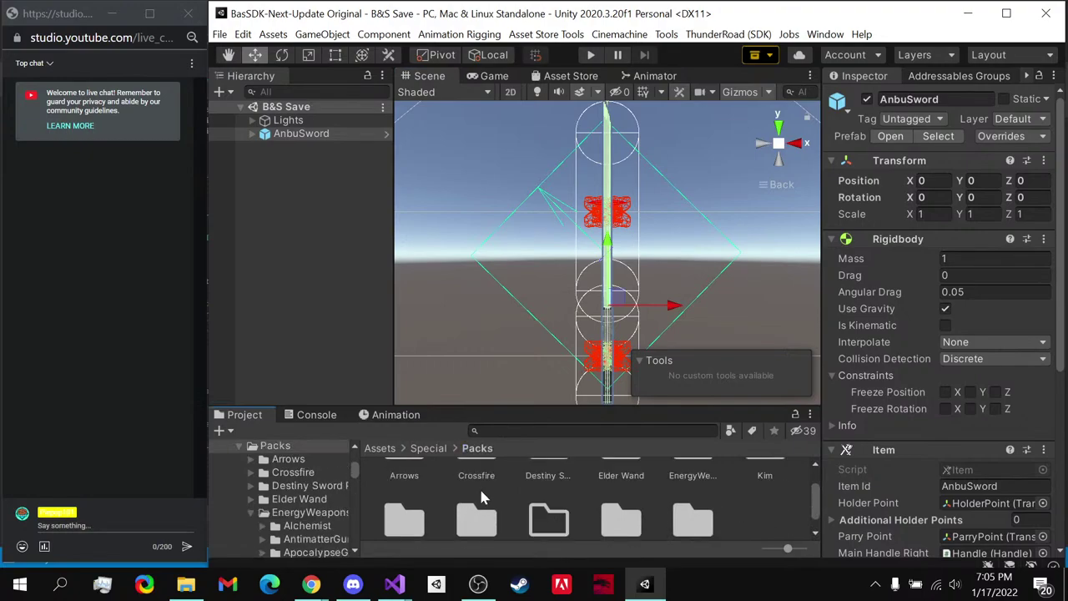
pyautogui.click(547, 505)
pyautogui.doubleClick(548, 504)
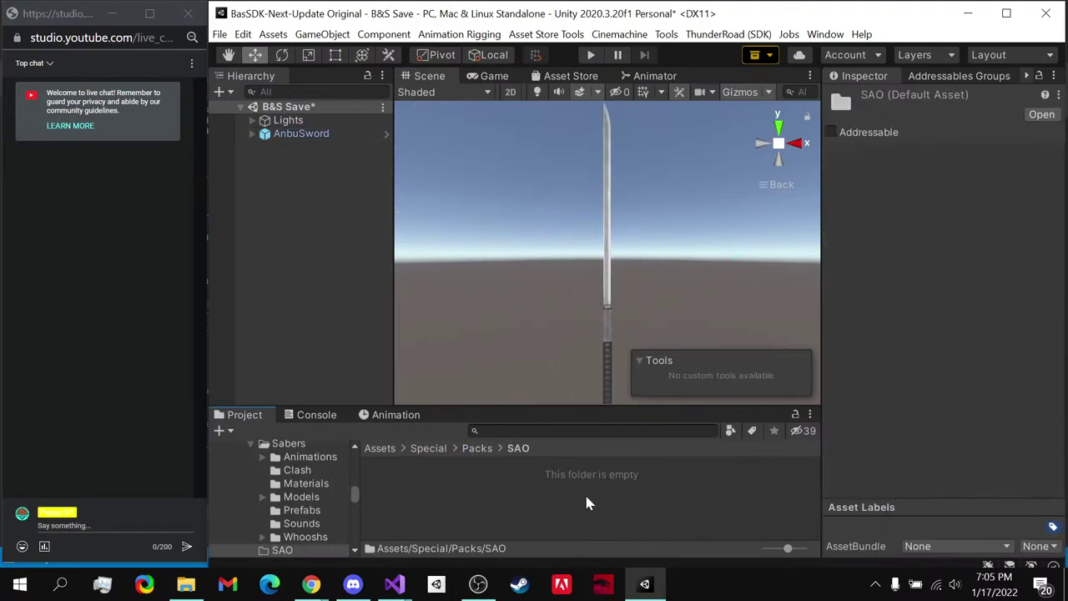
# - Switch to the Downloads folder in File Explorer and look inside the sword-art-online-excaliber archive
pyautogui.click(185, 584)
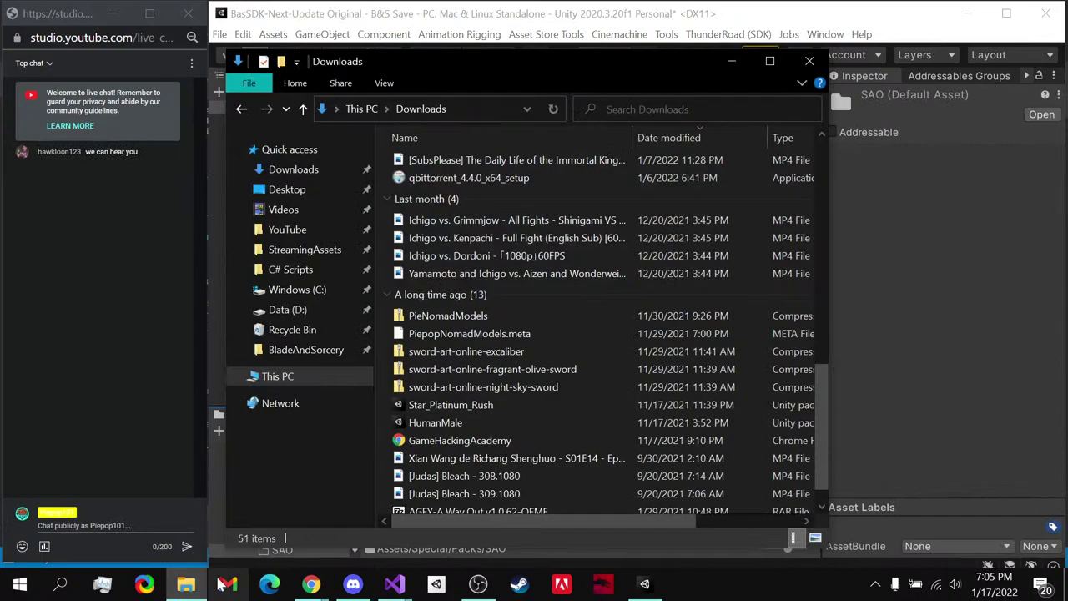
pyautogui.scroll(-1, 573, 300)
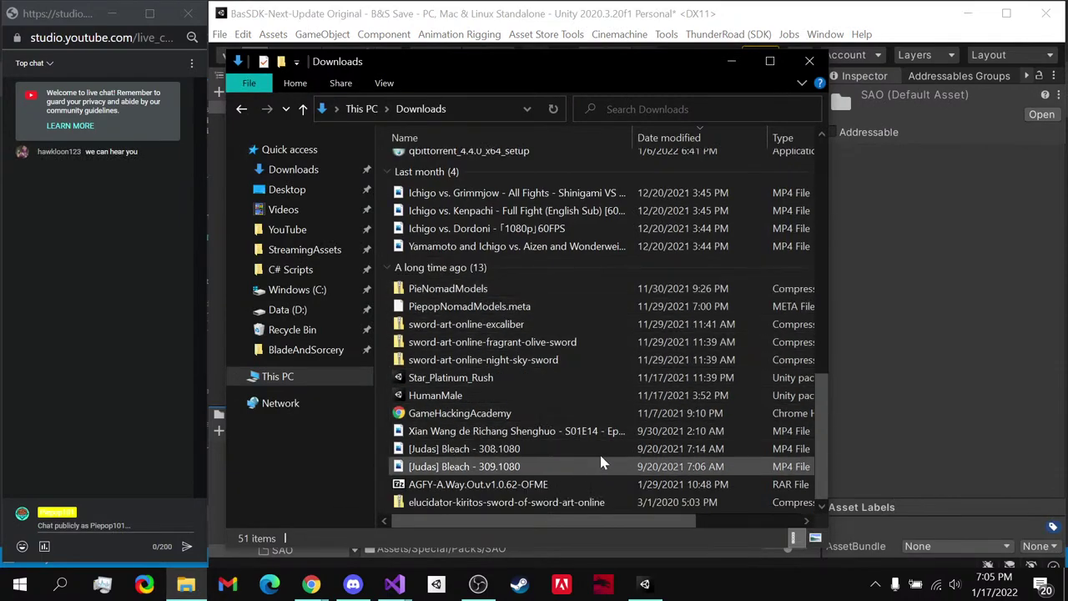
pyautogui.doubleClick(578, 324)
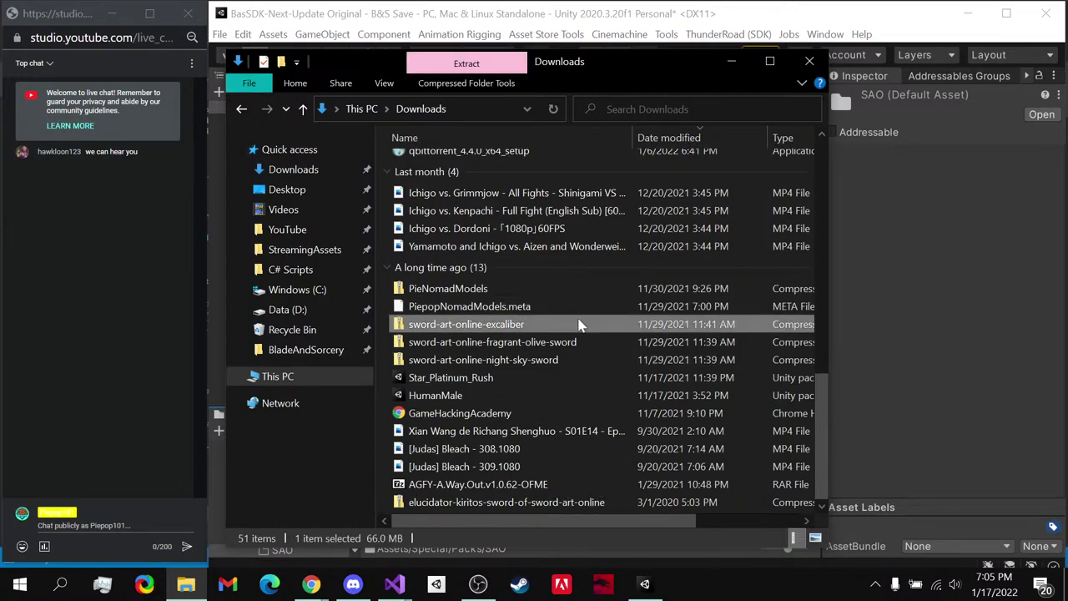
pyautogui.click(453, 164)
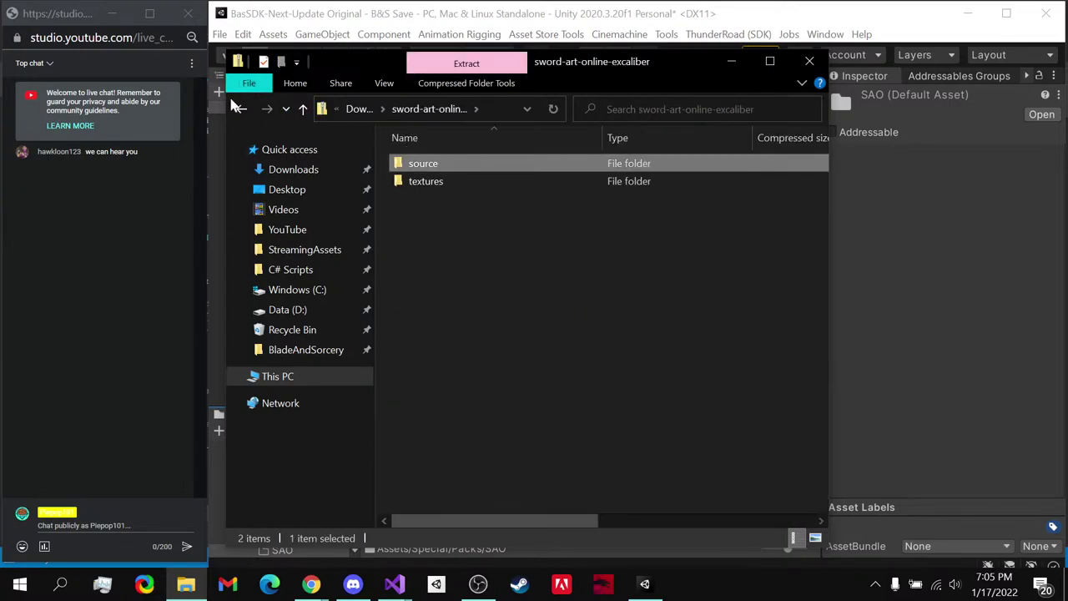
pyautogui.click(239, 108)
# - Look through the remaining downloaded sword archives: the fragrant olive sword, the night sky sword and Kirito's Elucidator
pyautogui.scroll(-1, 549, 454)
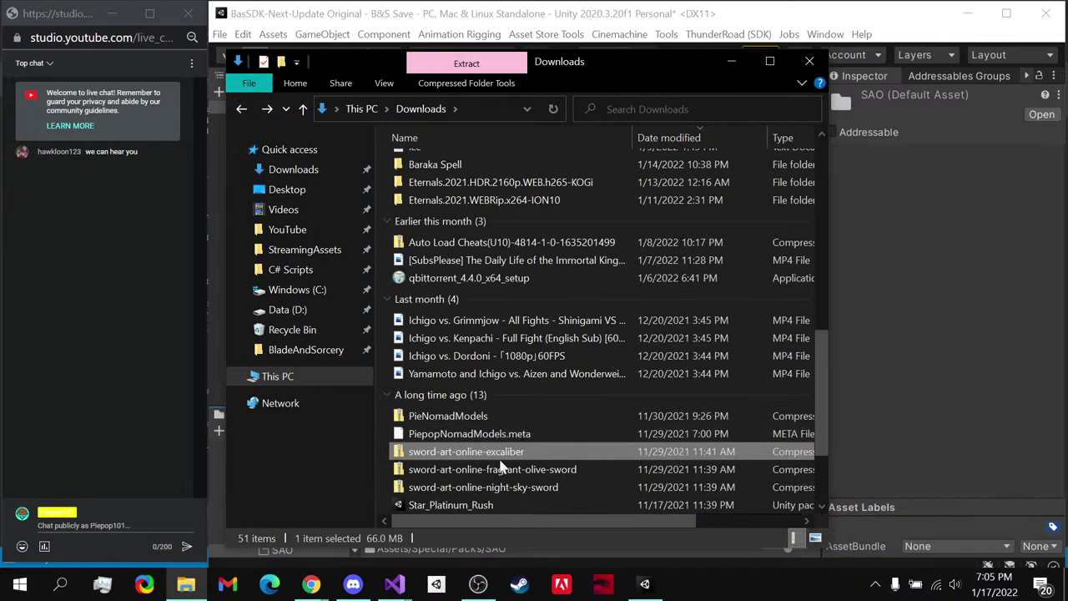
pyautogui.scroll(-2, 501, 470)
pyautogui.click(585, 364)
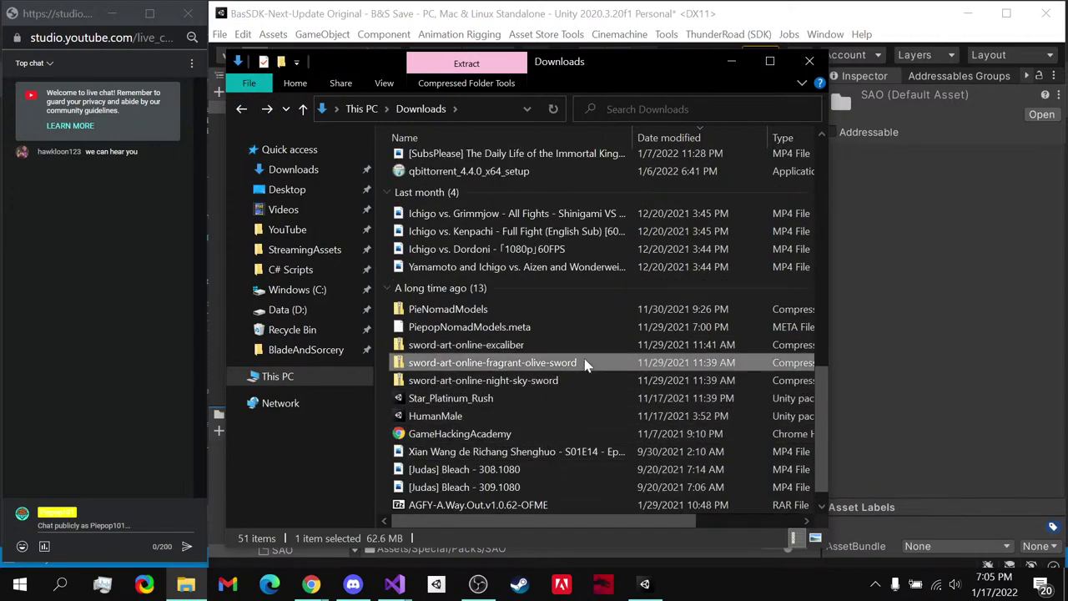
pyautogui.click(585, 383)
pyautogui.scroll(-1, 585, 400)
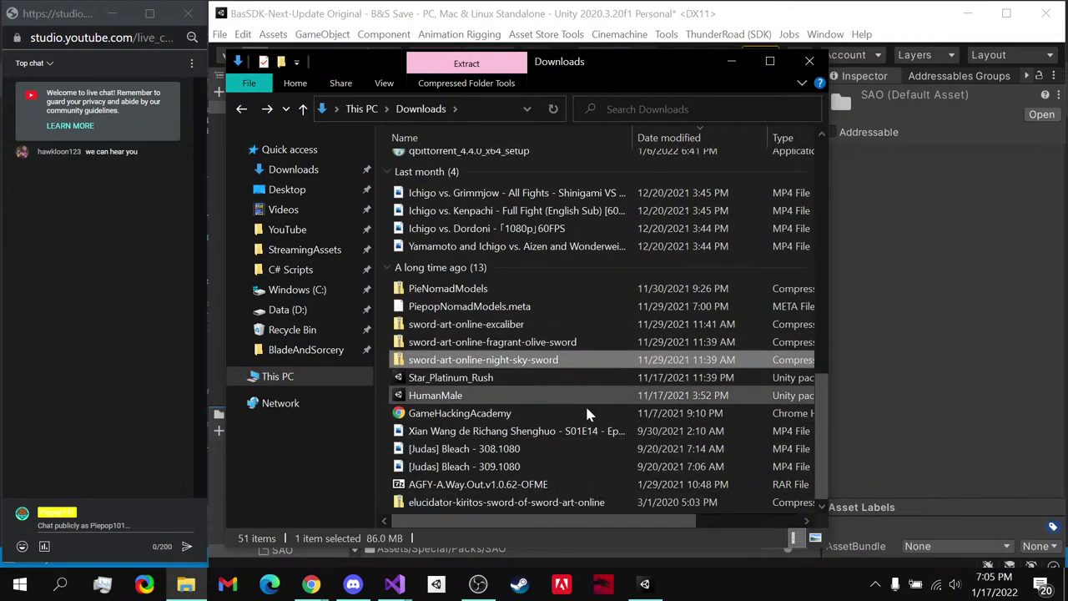
pyautogui.click(576, 504)
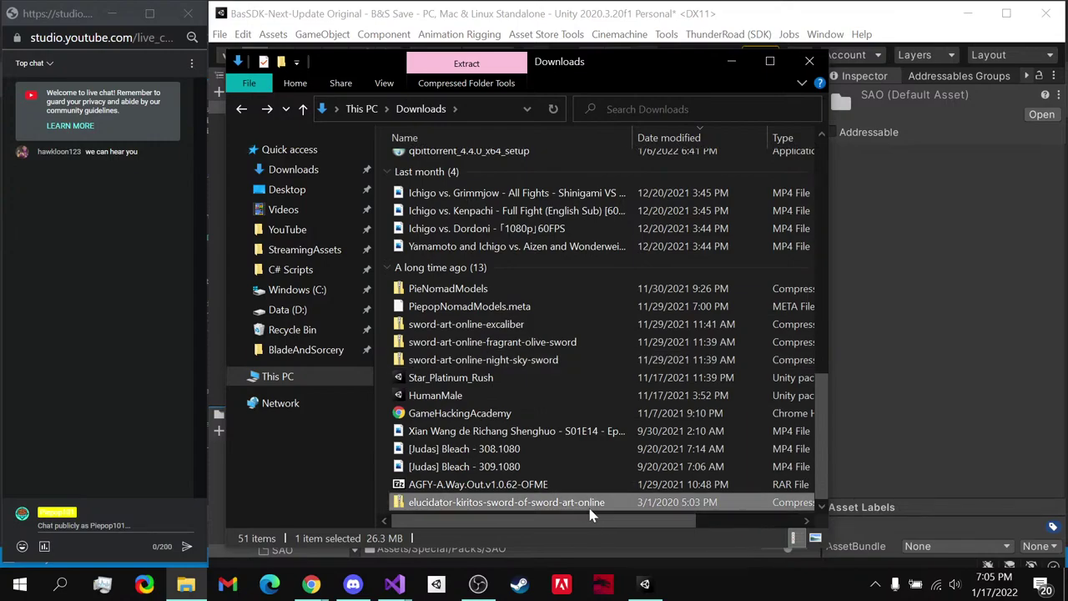
pyautogui.scroll(2, 628, 482)
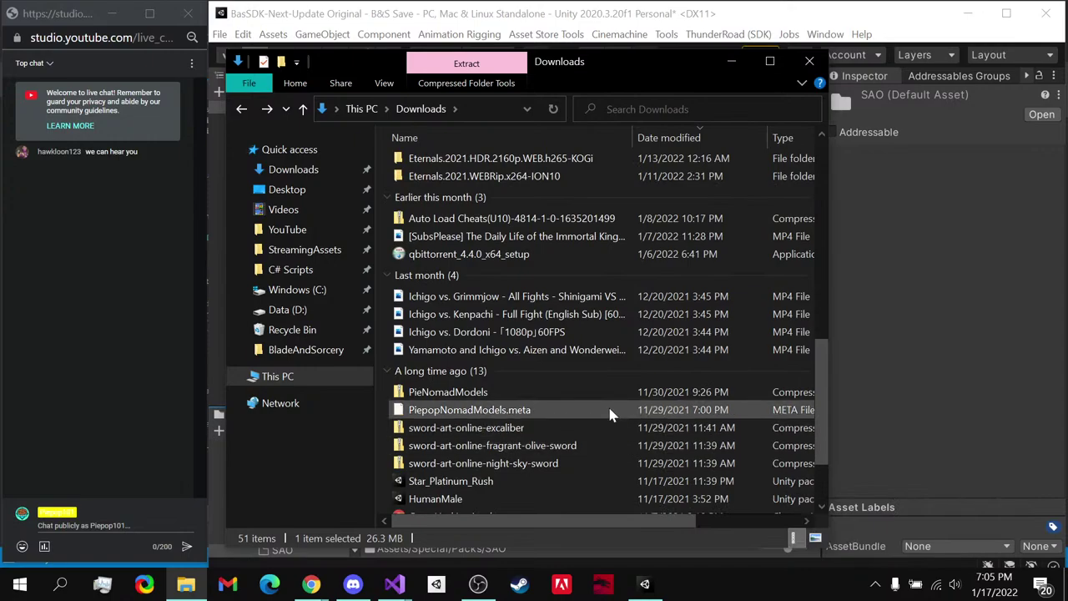
pyautogui.scroll(-1, 610, 414)
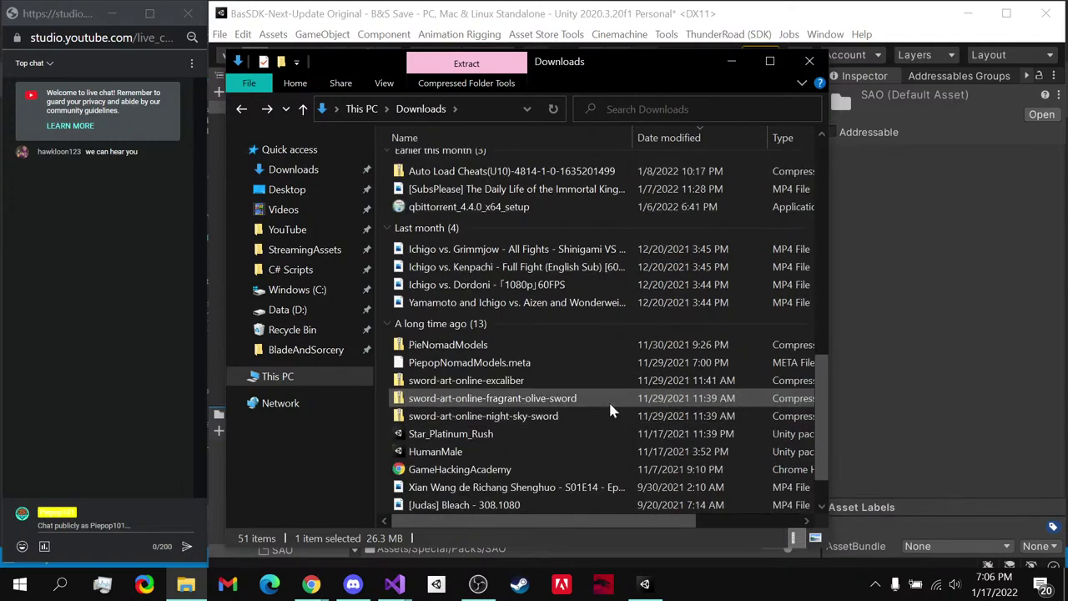
pyautogui.scroll(-1, 609, 397)
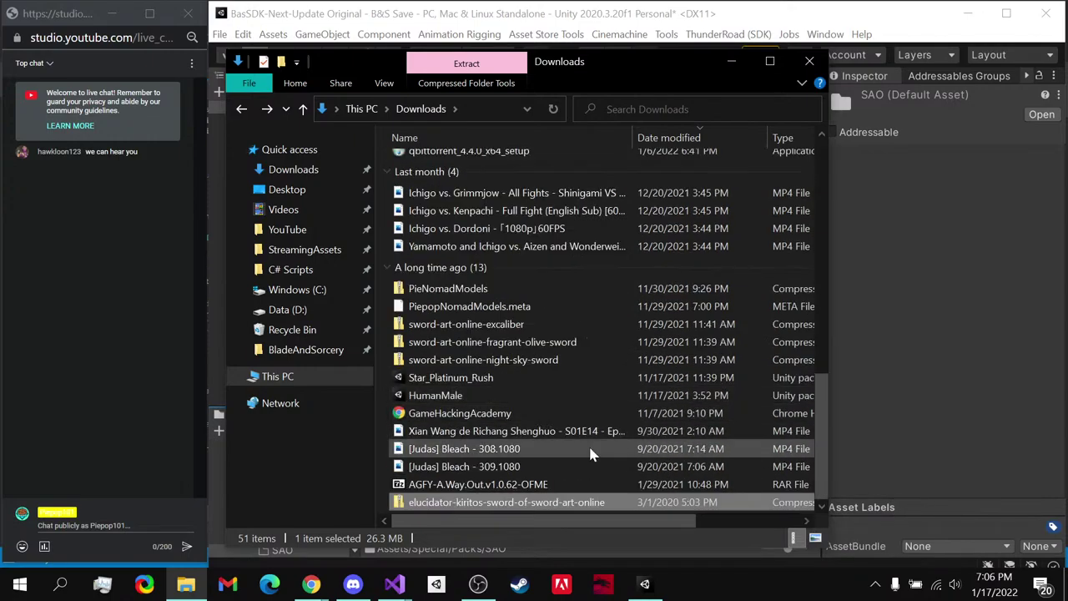
# - Copy the source and textures folders from the elucidator-kiritos-sword-of-sword-art-online archive to the Desktop
pyautogui.doubleClick(573, 508)
pyautogui.moveTo(472, 194); pyautogui.dragTo(443, 205)
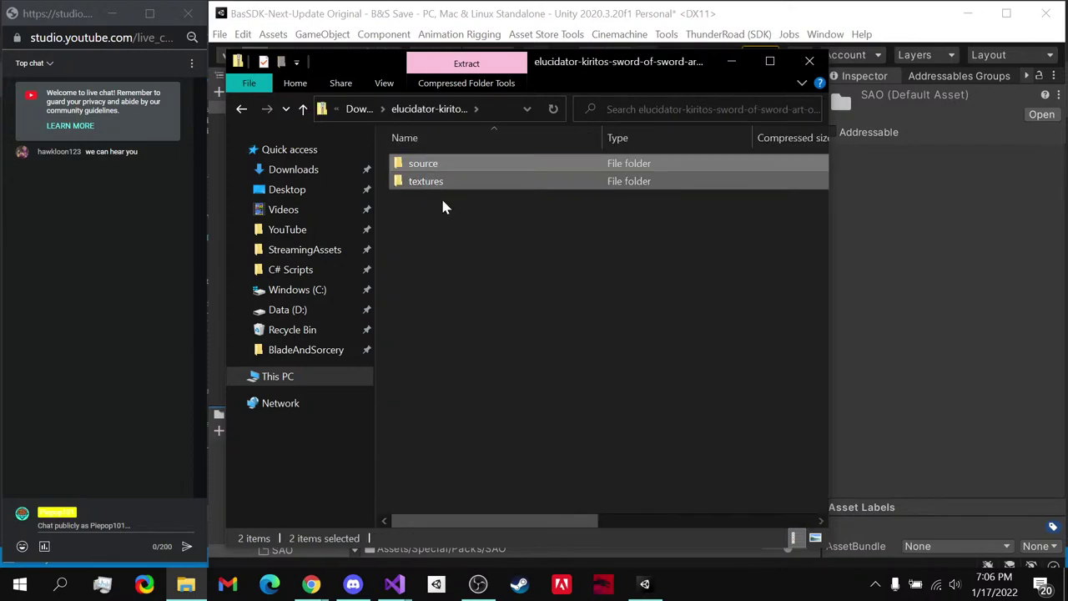
pyautogui.click(306, 190)
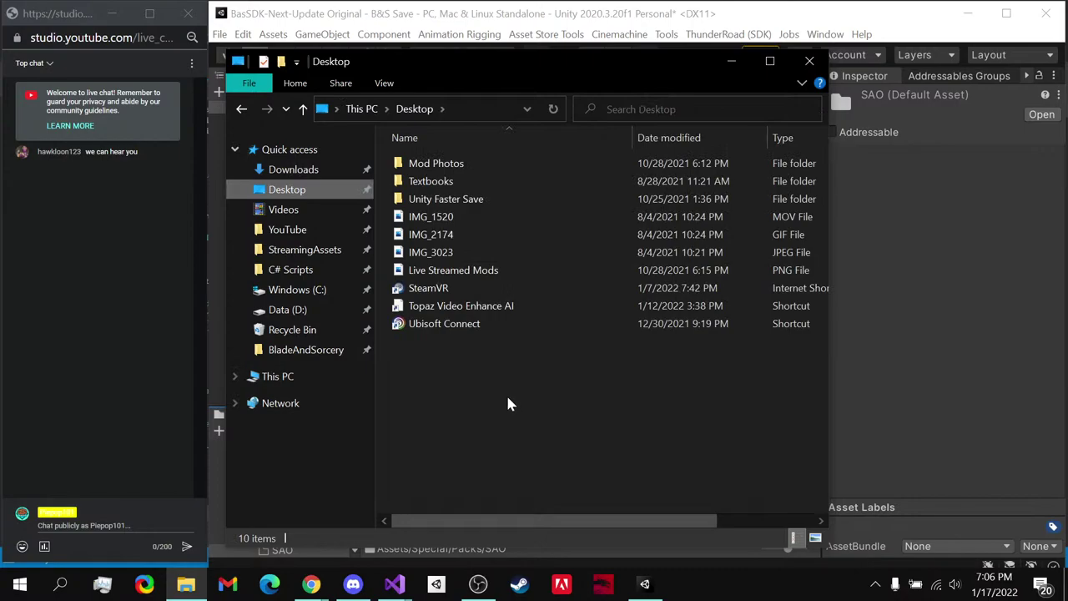
pyautogui.hotkey('ctrl', 'v')
# - Create a new folder named Elucidator on the Desktop
pyautogui.rightClick(476, 402)
pyautogui.moveTo(521, 378)
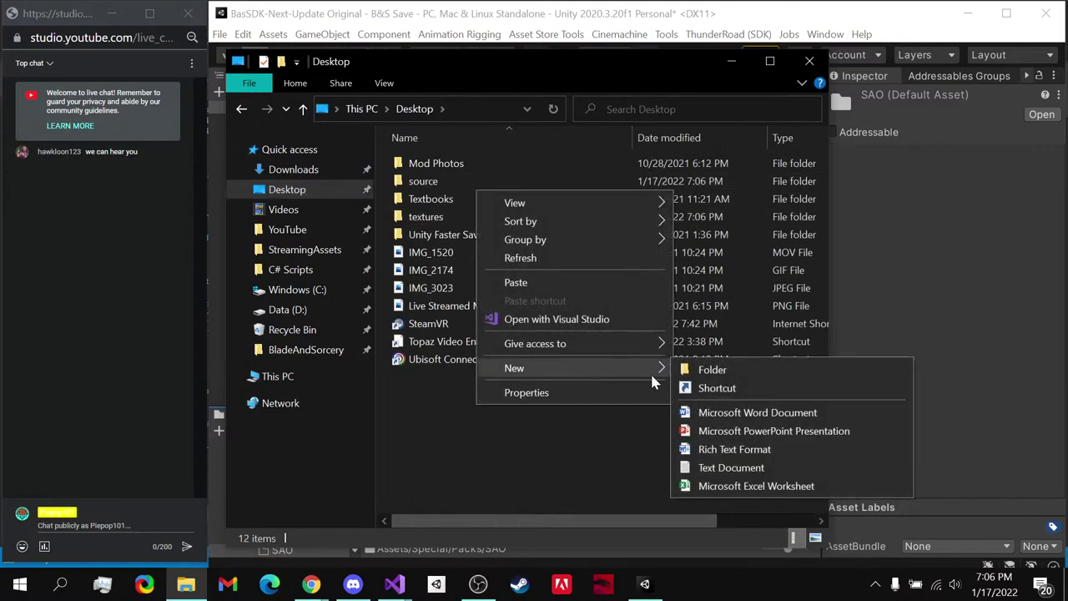
pyautogui.click(705, 370)
pyautogui.write('Elucidator')
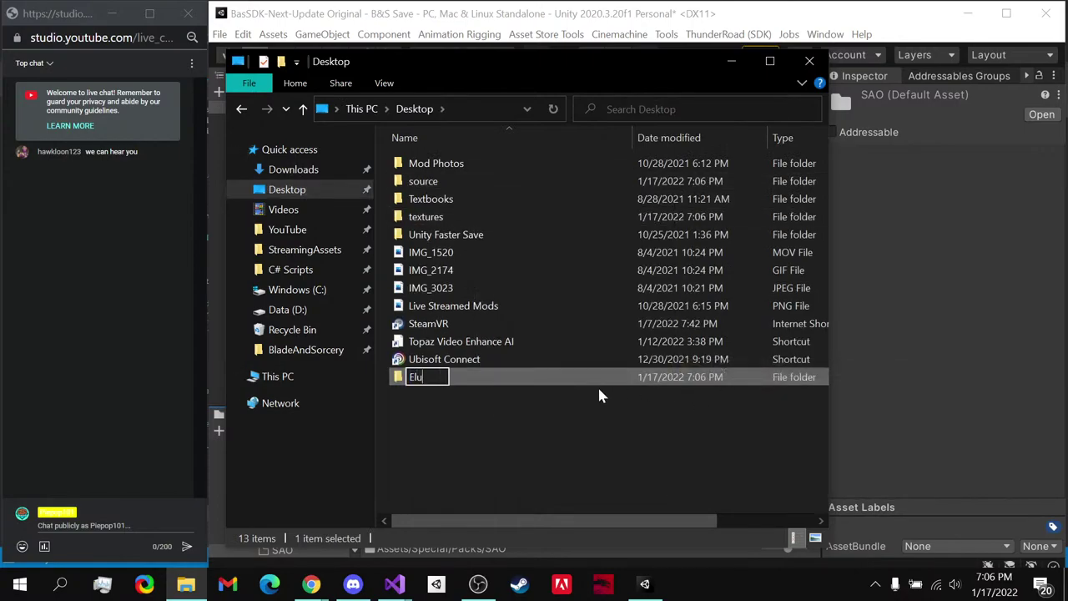
pyautogui.press('Return')
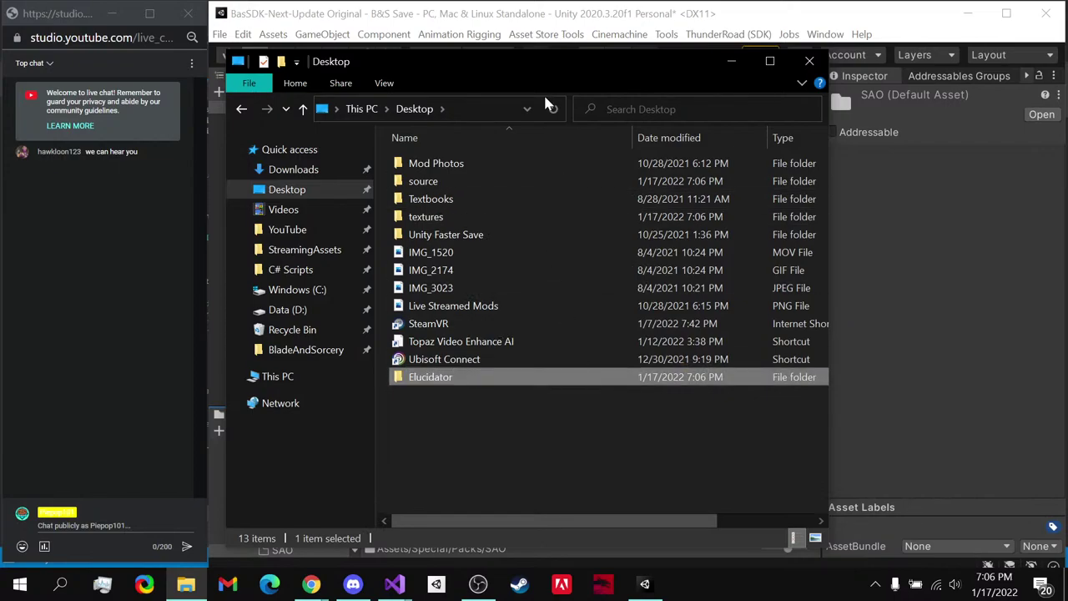
# - Move the textures folder and the model DAE file from the model archive in source into the Elucidator folder
pyautogui.doubleClick(455, 182)
pyautogui.click(458, 170)
pyautogui.doubleClick(460, 175)
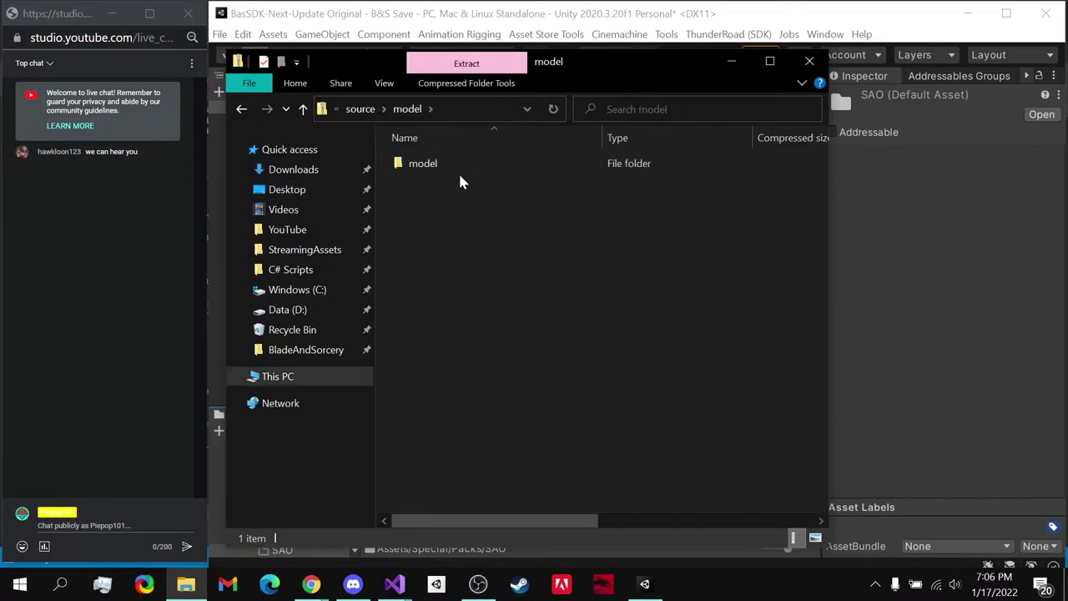
pyautogui.doubleClick(442, 161)
pyautogui.hotkey('ctrl', 'a')
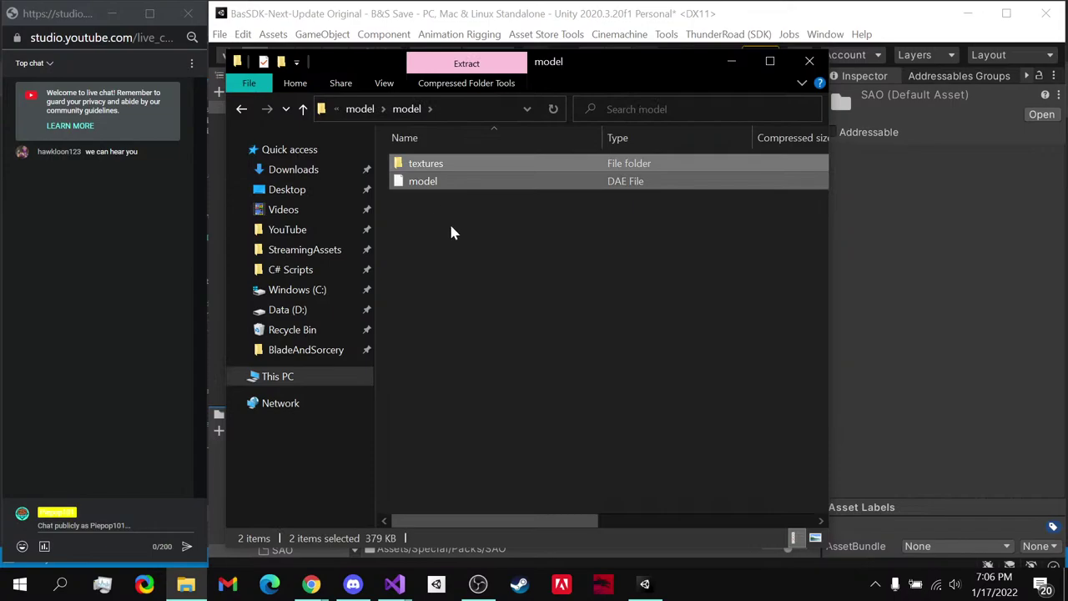
pyautogui.click(360, 109)
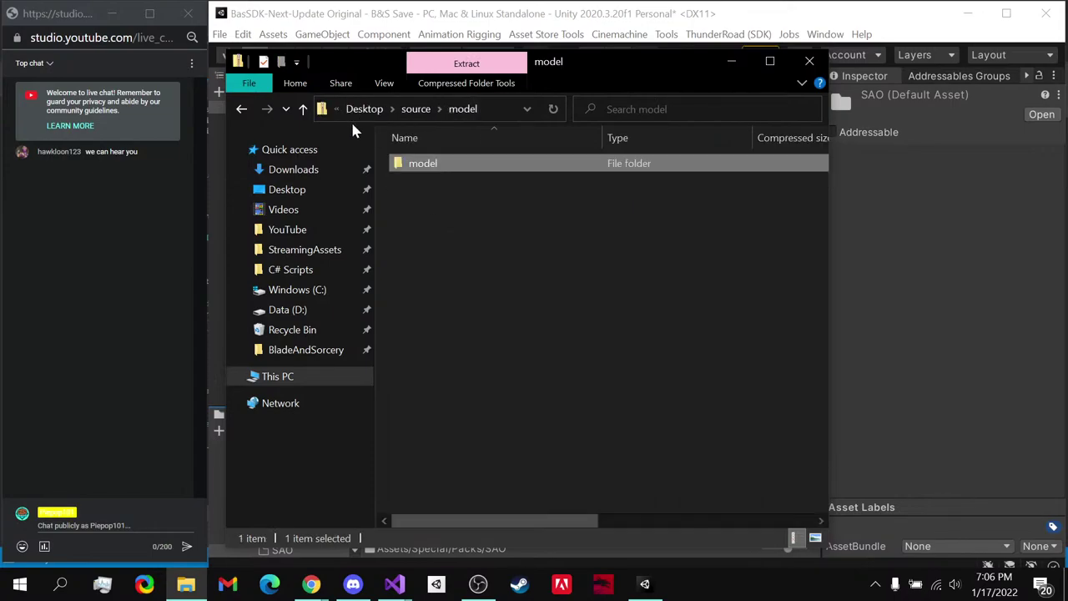
pyautogui.click(319, 191)
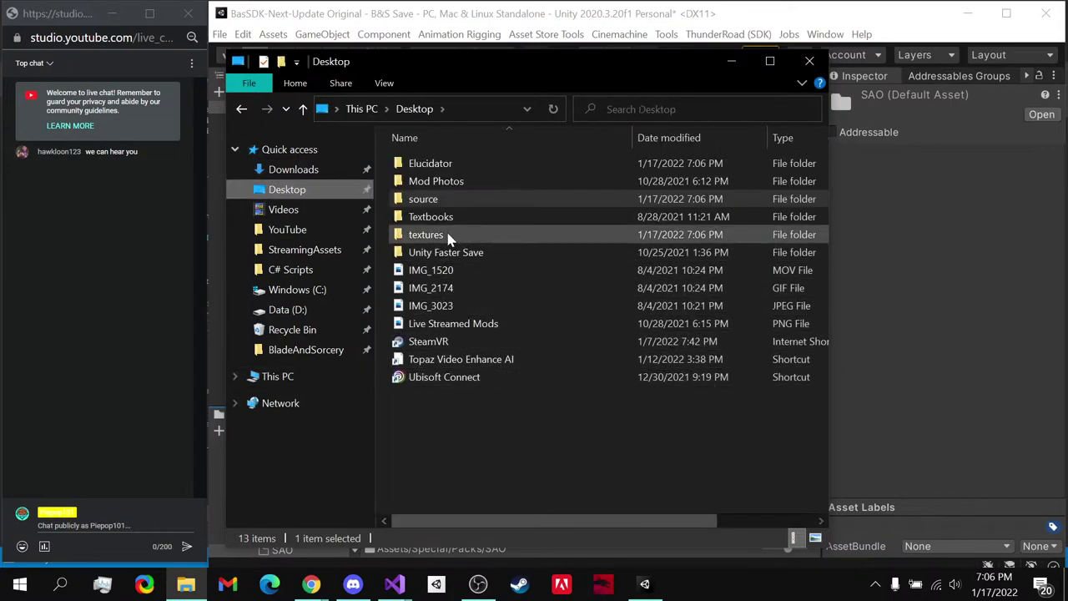
pyautogui.doubleClick(472, 163)
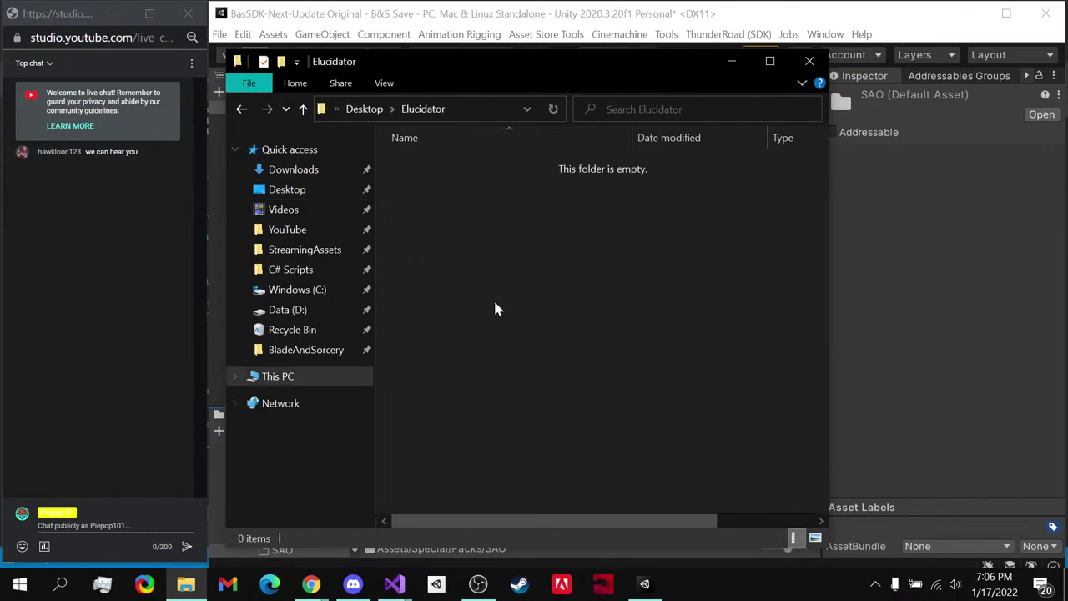
pyautogui.hotkey('ctrl', 'v')
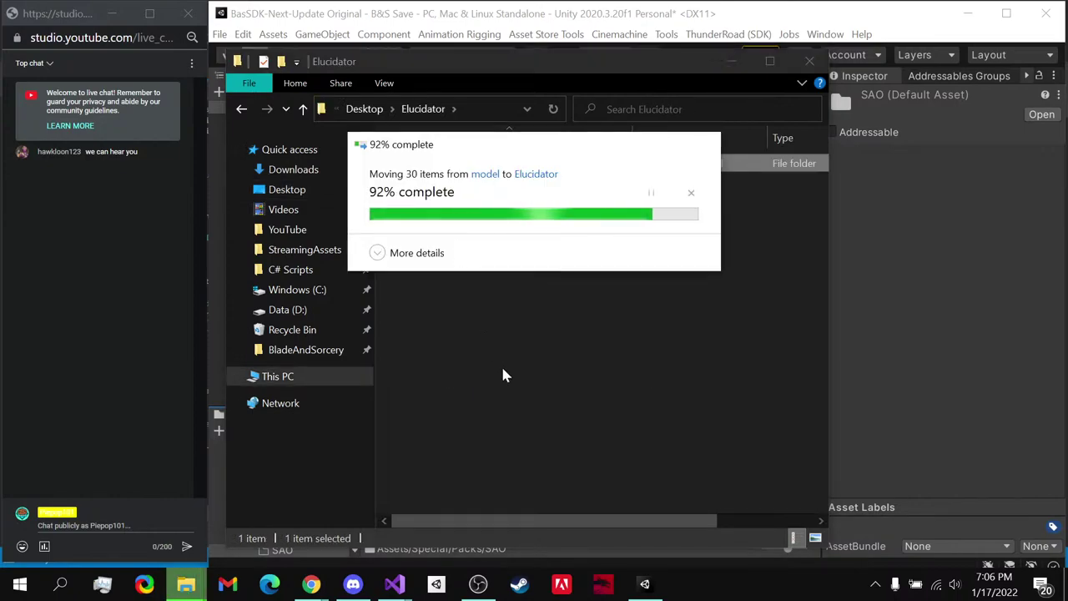
# - Review the texture images in Elucidator's textures folder and return to the Elucidator folder
pyautogui.doubleClick(451, 167)
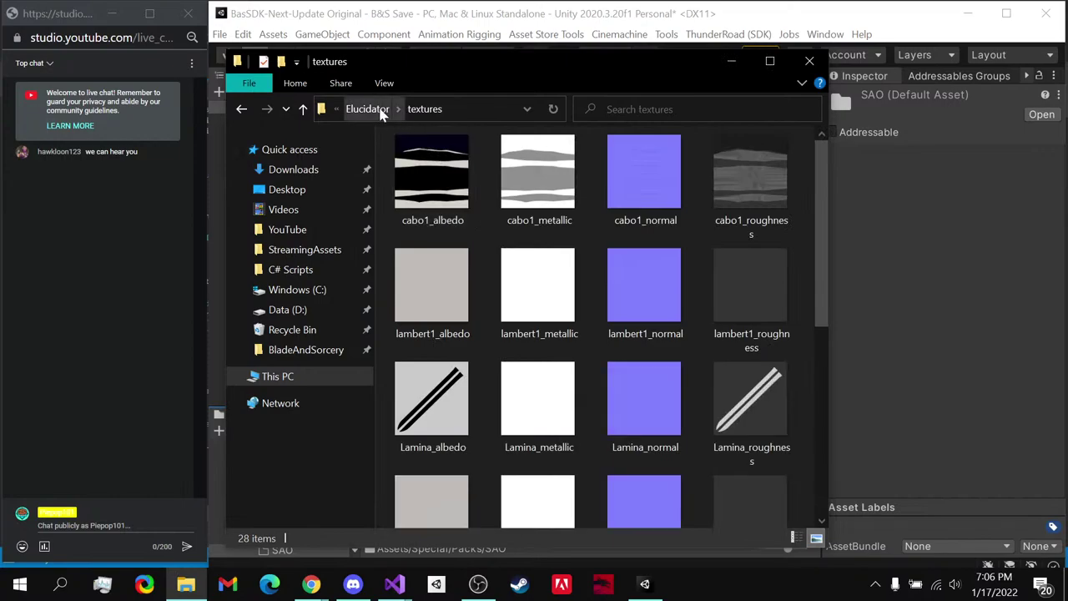
pyautogui.scroll(-4, 517, 309)
pyautogui.scroll(5, 520, 311)
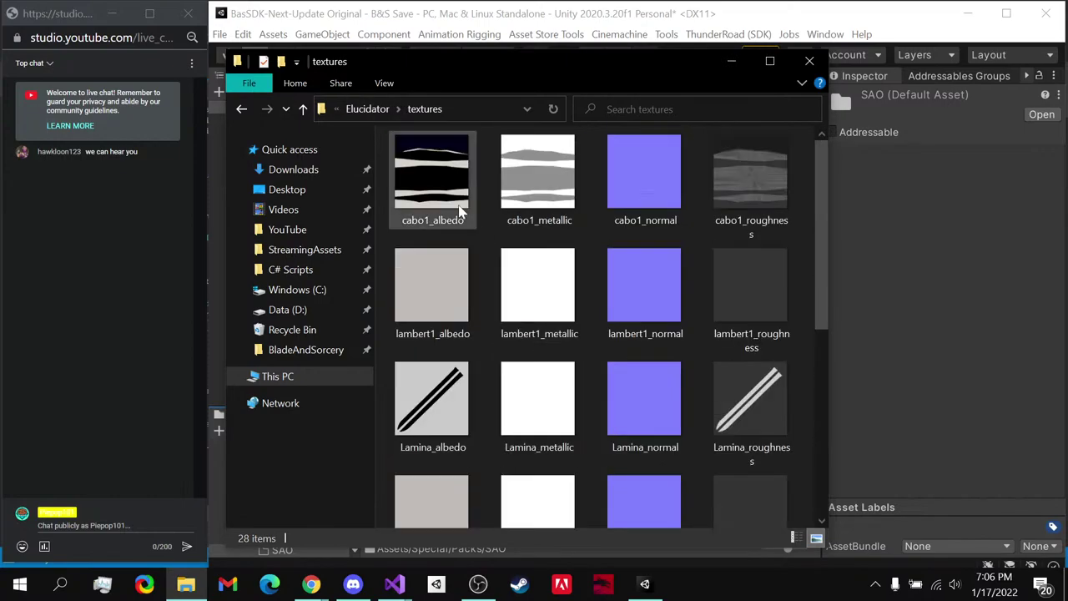
pyautogui.click(368, 109)
# - Delete the model file from the Elucidator folder and check the model archive in the source folder for its contents
pyautogui.click(542, 179)
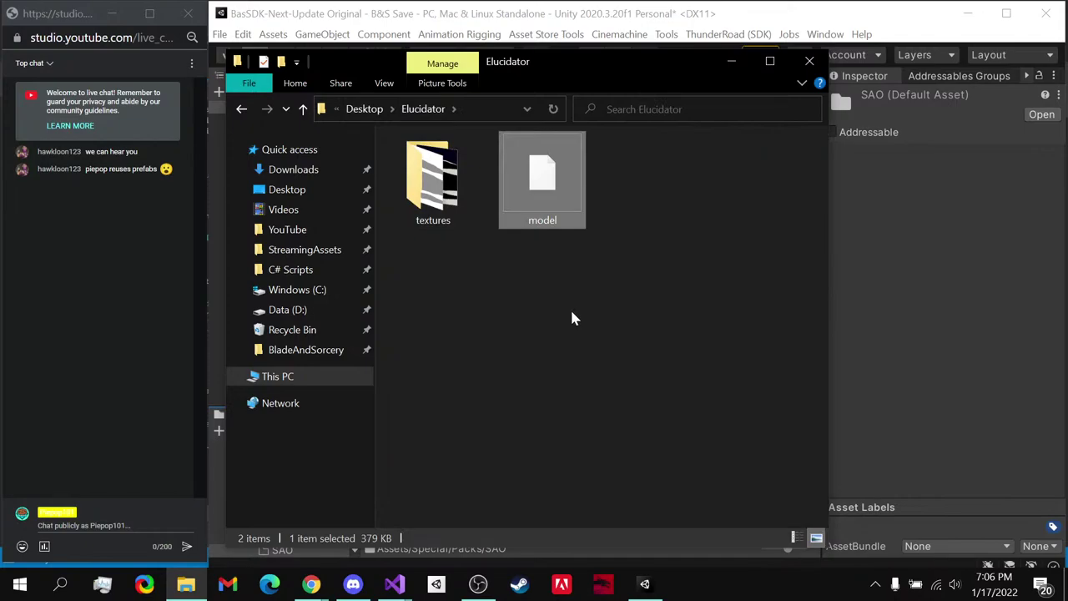
pyautogui.press('Delete')
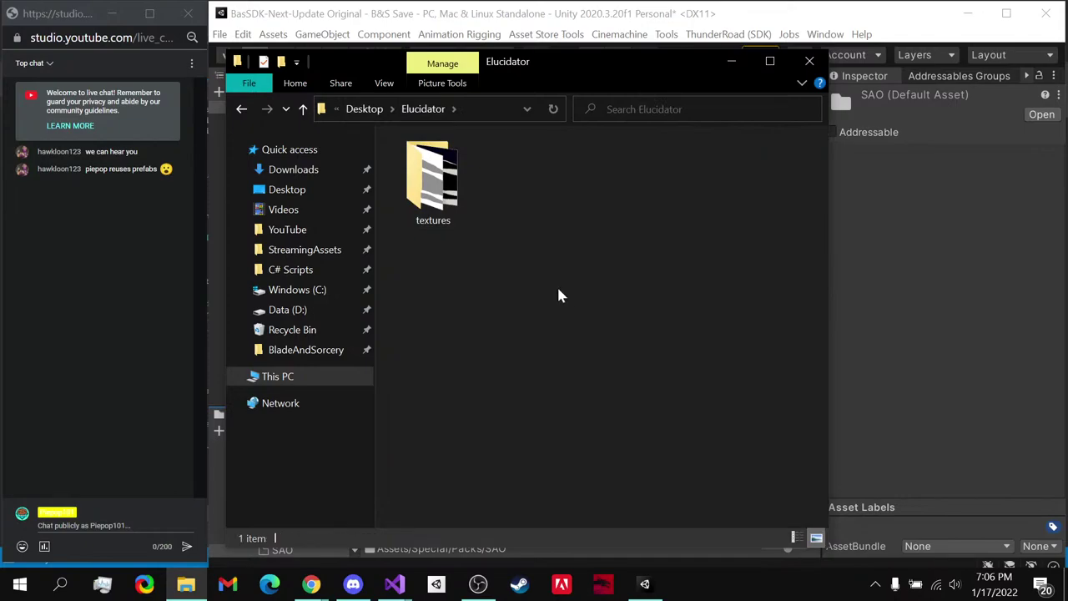
pyautogui.click(366, 114)
pyautogui.doubleClick(482, 196)
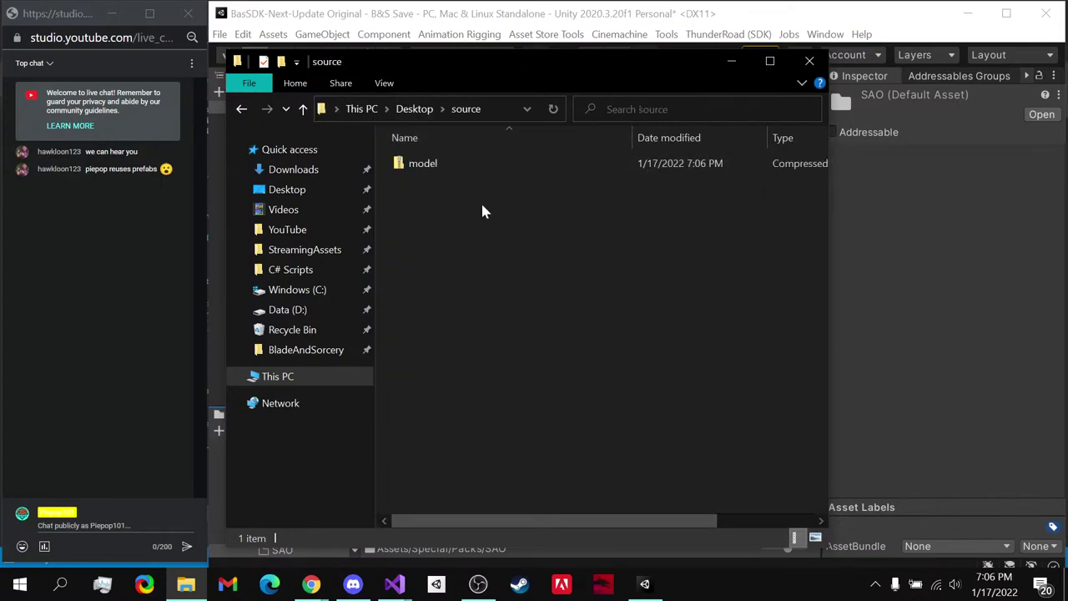
pyautogui.doubleClick(451, 165)
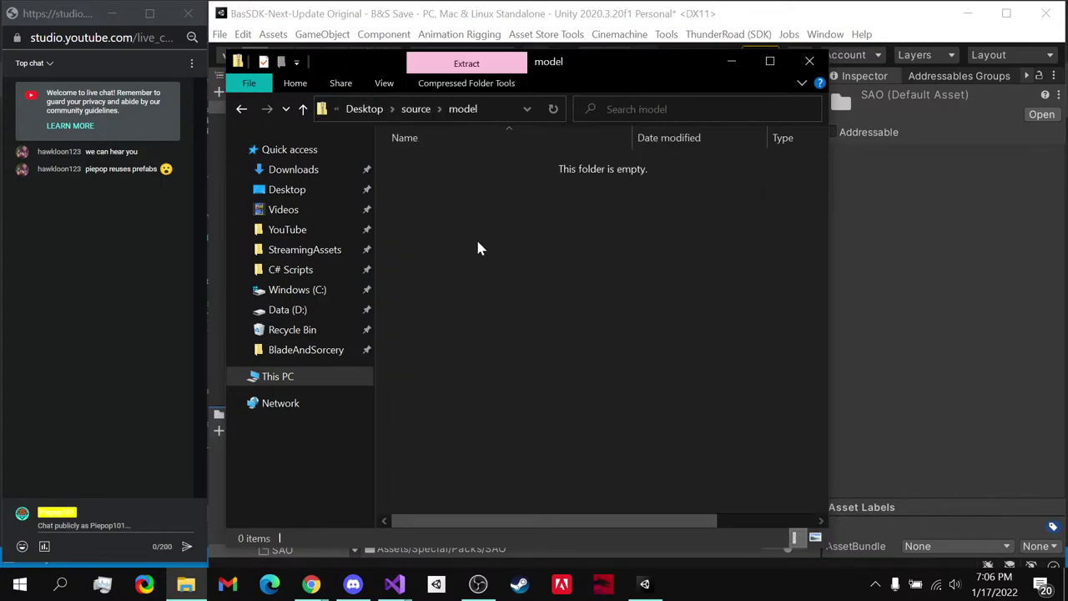
pyautogui.click(409, 109)
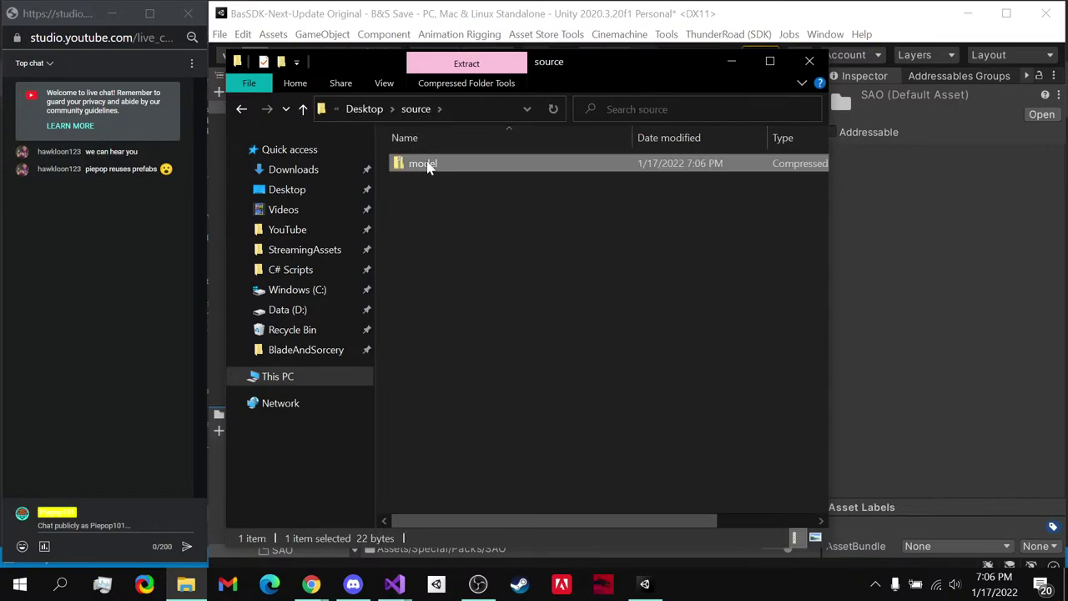
pyautogui.doubleClick(423, 164)
pyautogui.click(425, 110)
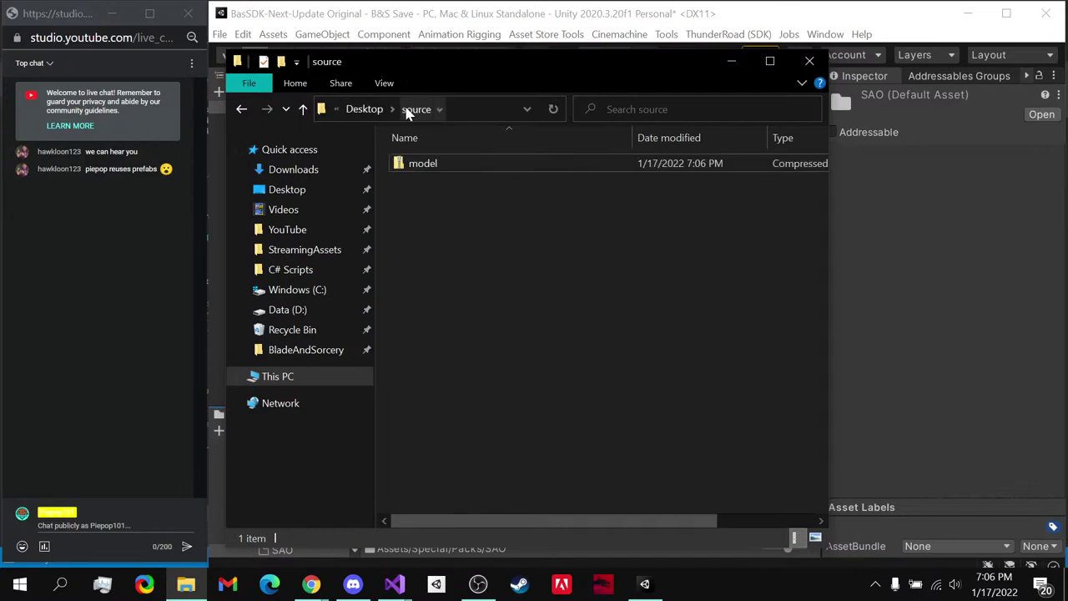
pyautogui.click(369, 109)
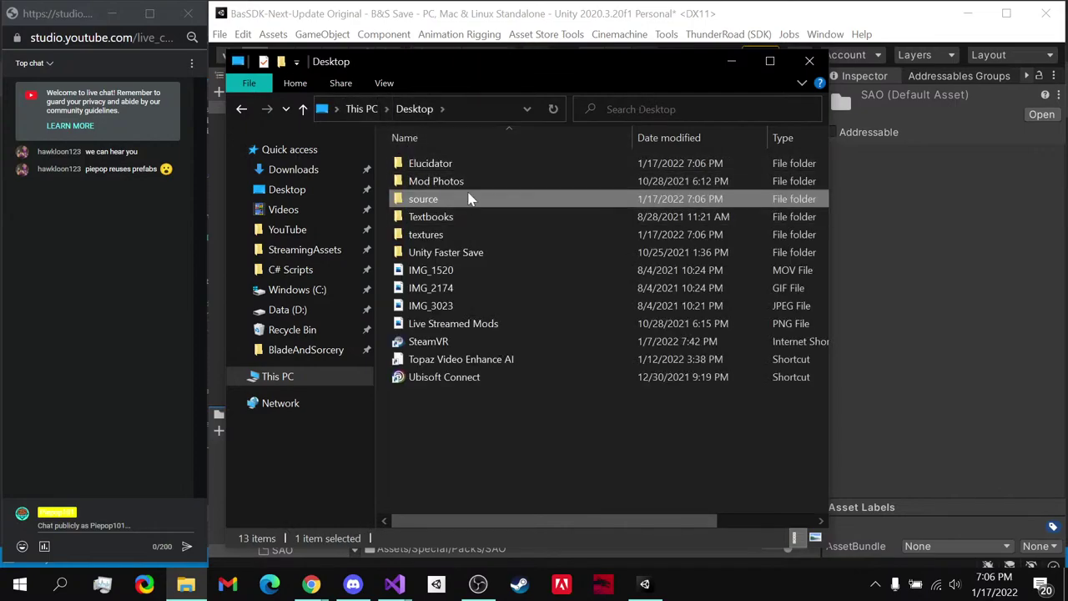
# - Try to open Elucidator's model DAE file, dismiss the app choice, list the folder in Details view, and return to the Desktop
pyautogui.doubleClick(477, 164)
pyautogui.click(516, 183)
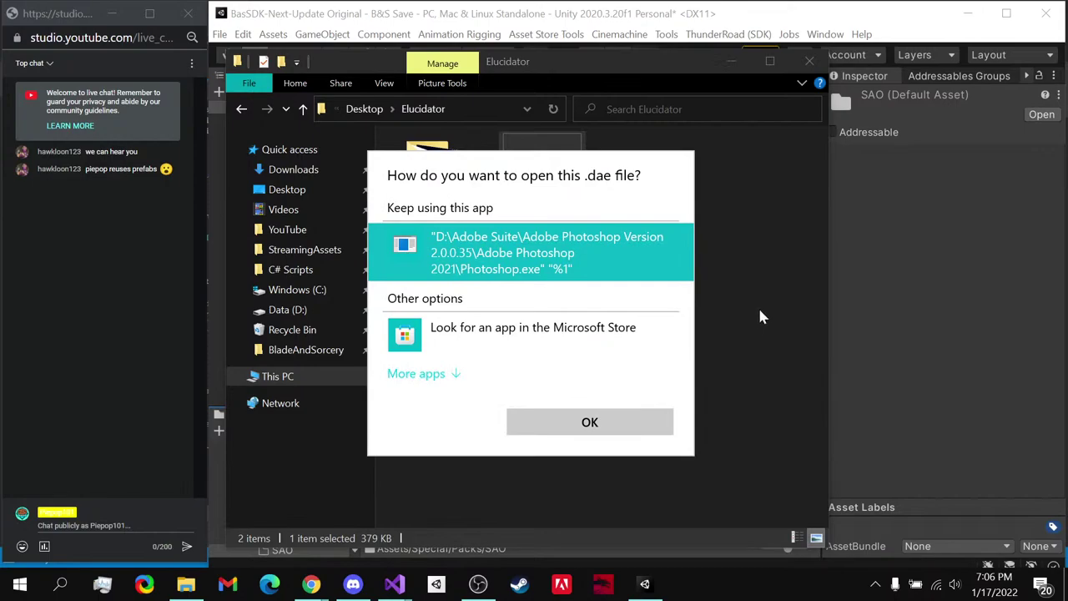
pyautogui.click(759, 315)
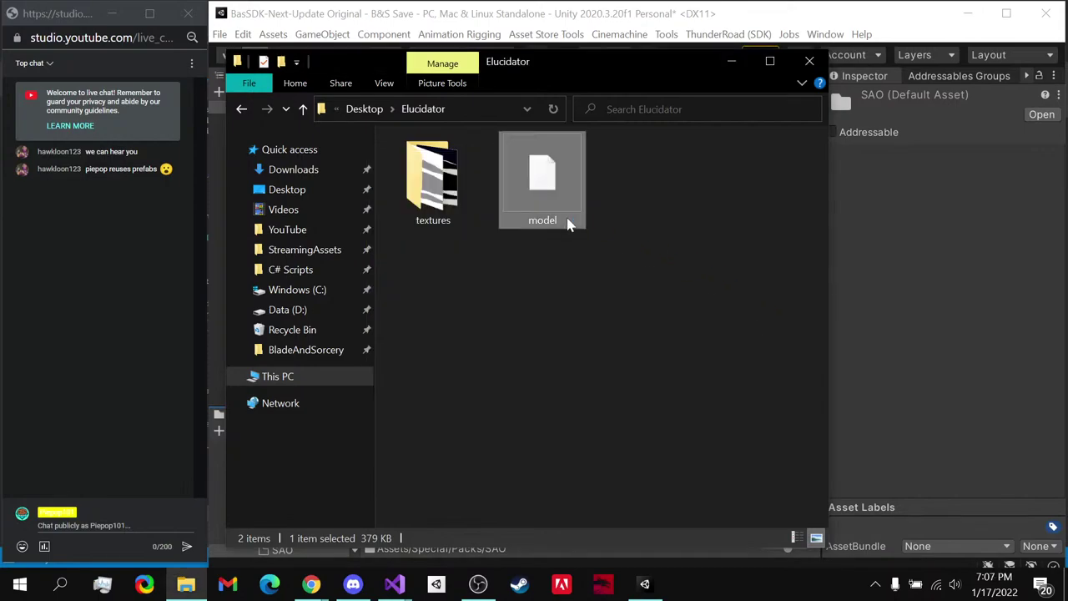
pyautogui.click(793, 536)
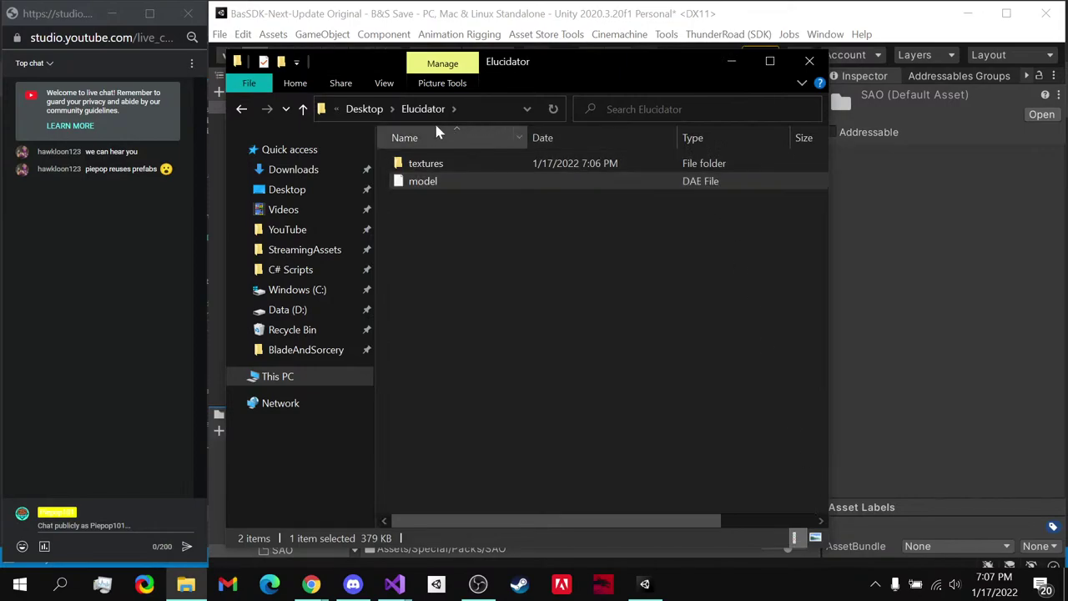
pyautogui.click(368, 110)
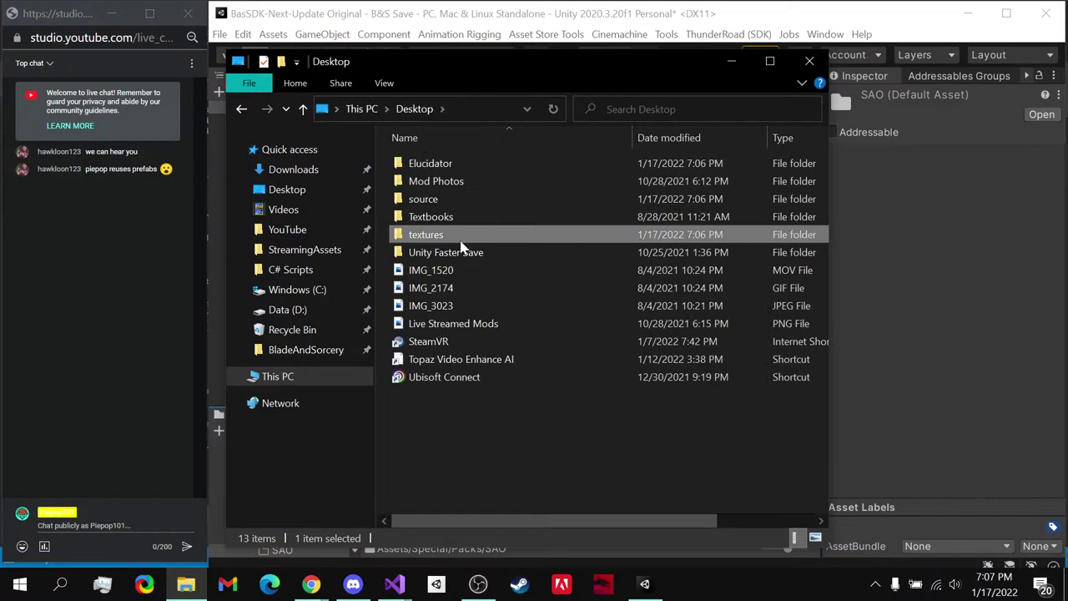
# - Import the Elucidator folder from the Desktop into the Unity project's SAO folder
pyautogui.doubleClick(427, 236)
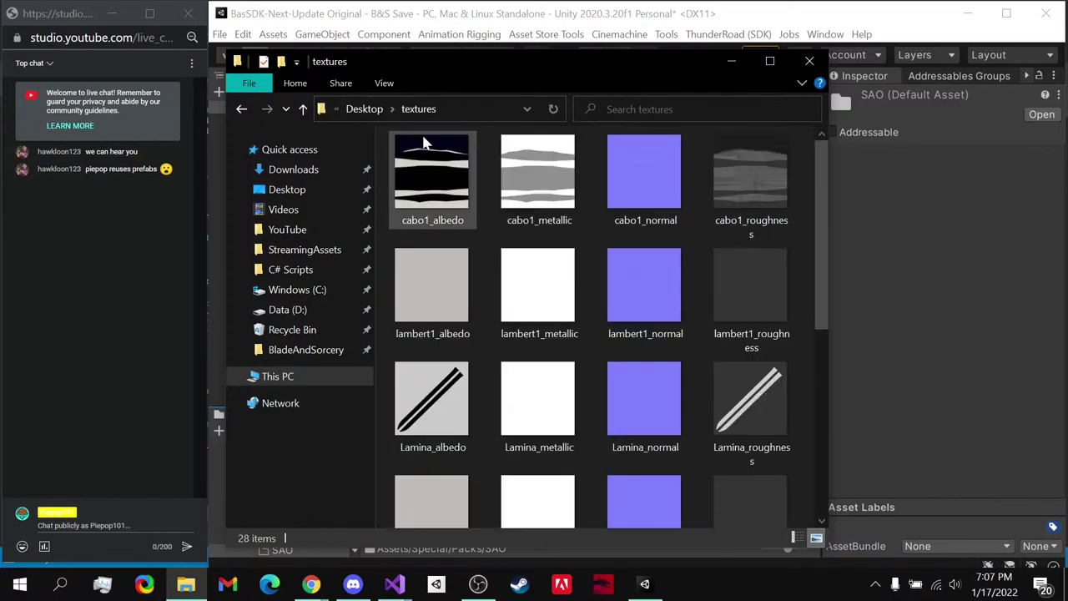
pyautogui.click(372, 110)
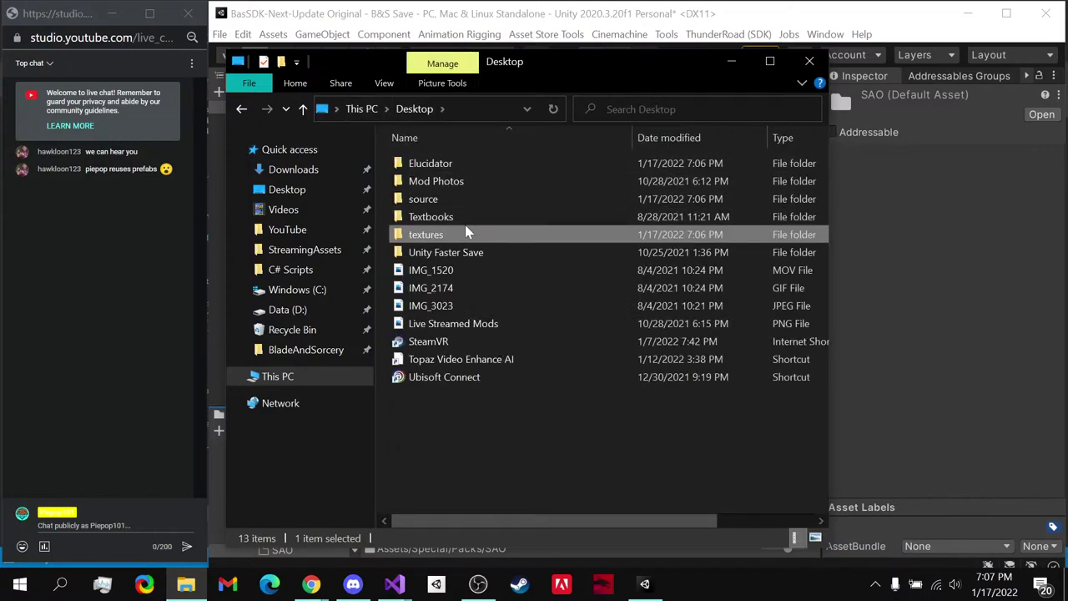
pyautogui.click(448, 167)
pyautogui.moveTo(448, 167); pyautogui.dragTo(604, 507)
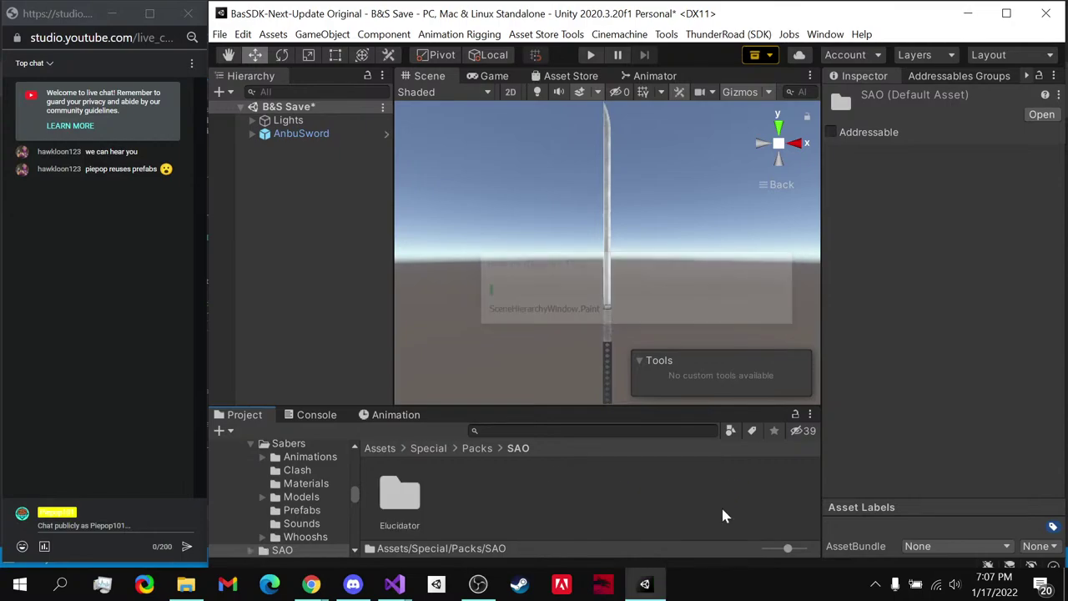
# - Open the imported Elucidator folder in the project and add its model to the B&S Save scene
pyautogui.click(409, 505)
pyautogui.doubleClick(409, 505)
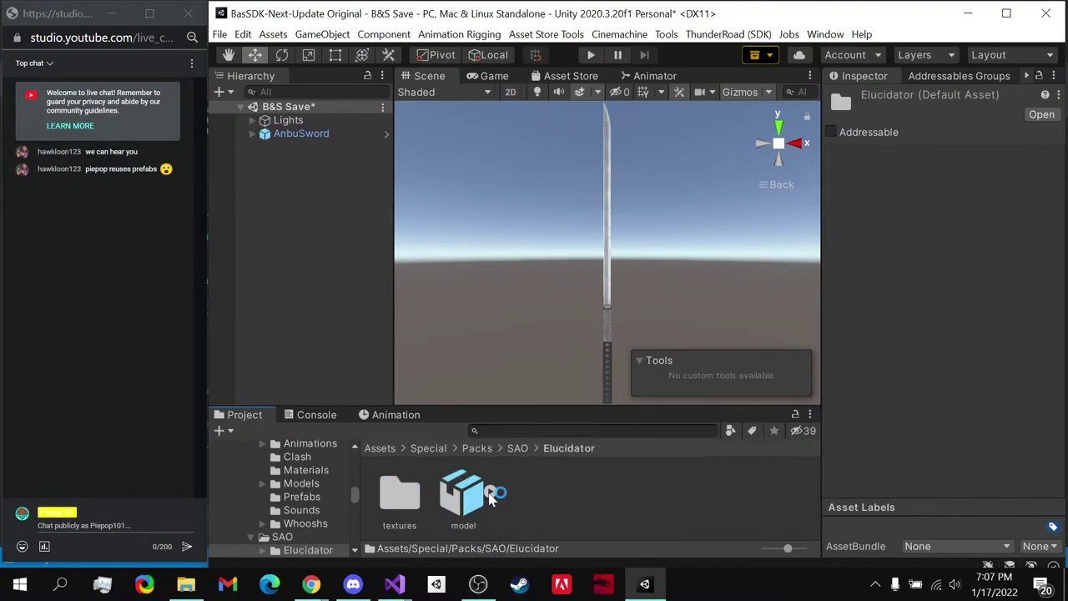
pyautogui.moveTo(479, 509); pyautogui.dragTo(298, 306)
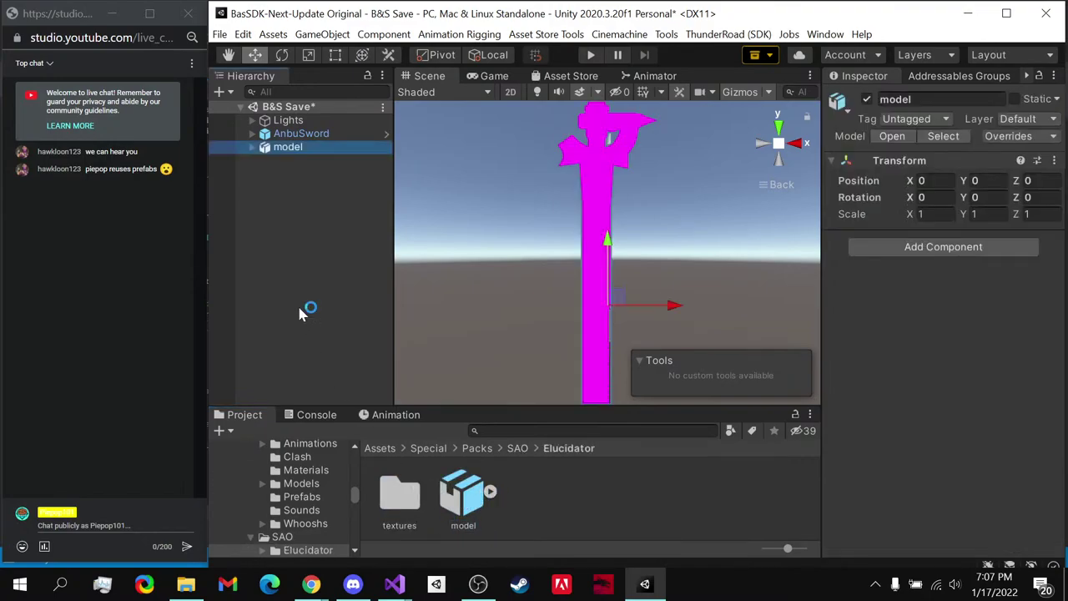
# - Activate the combined transform tool and set the sword model's X rotation to 180
pyautogui.scroll(-4, 531, 242)
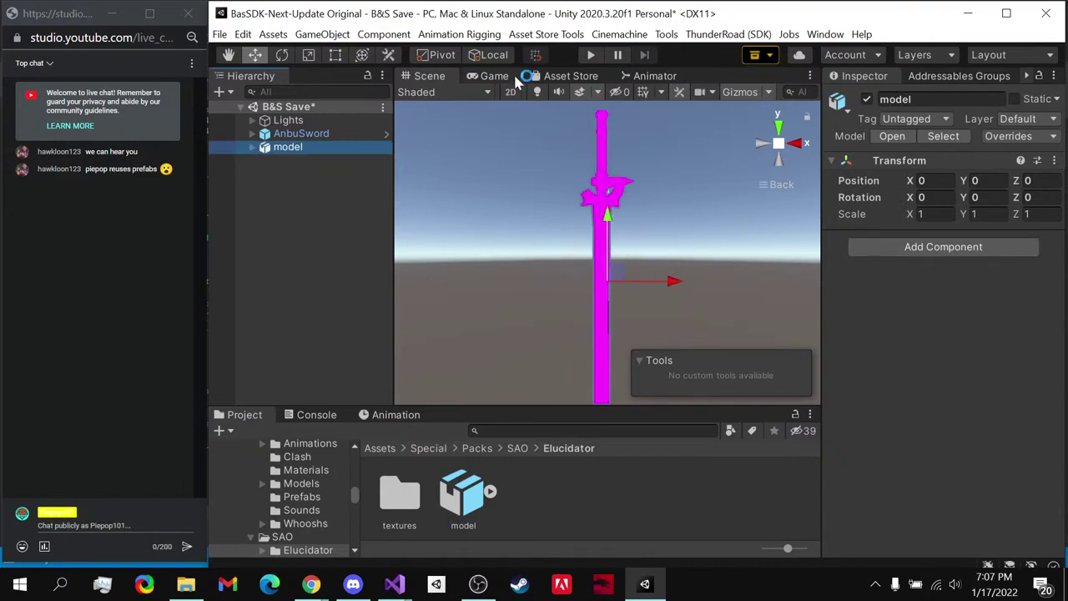
pyautogui.click(361, 56)
pyautogui.keyDown('alt'); pyautogui.moveTo(536, 222); pyautogui.dragTo(693, 350); pyautogui.keyUp('alt')
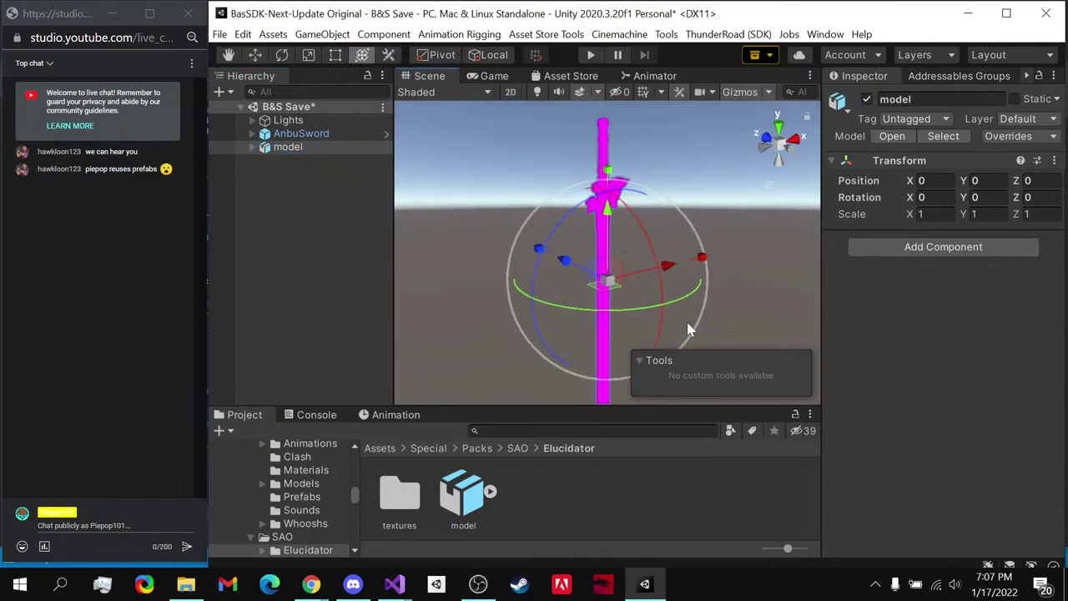
pyautogui.click(322, 136)
pyautogui.click(316, 148)
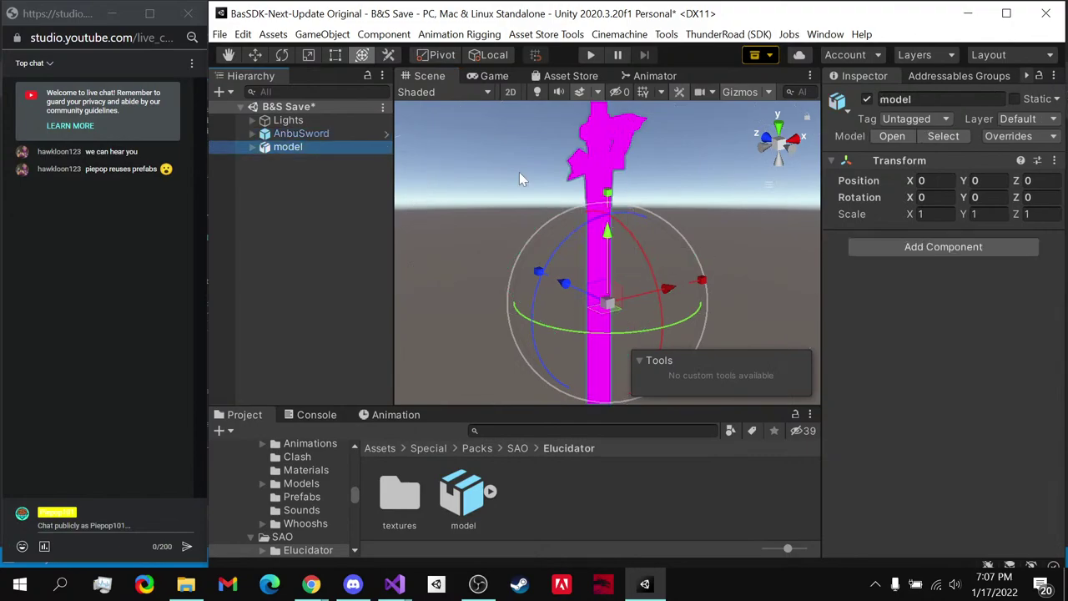
pyautogui.moveTo(910, 197); pyautogui.dragTo(901, 197)
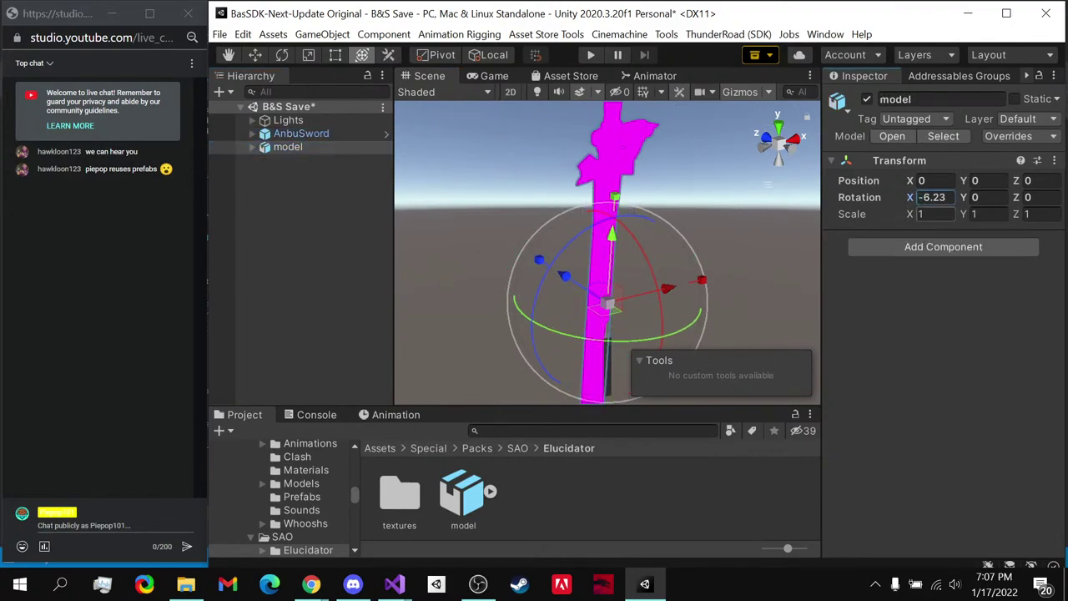
pyautogui.write('0')
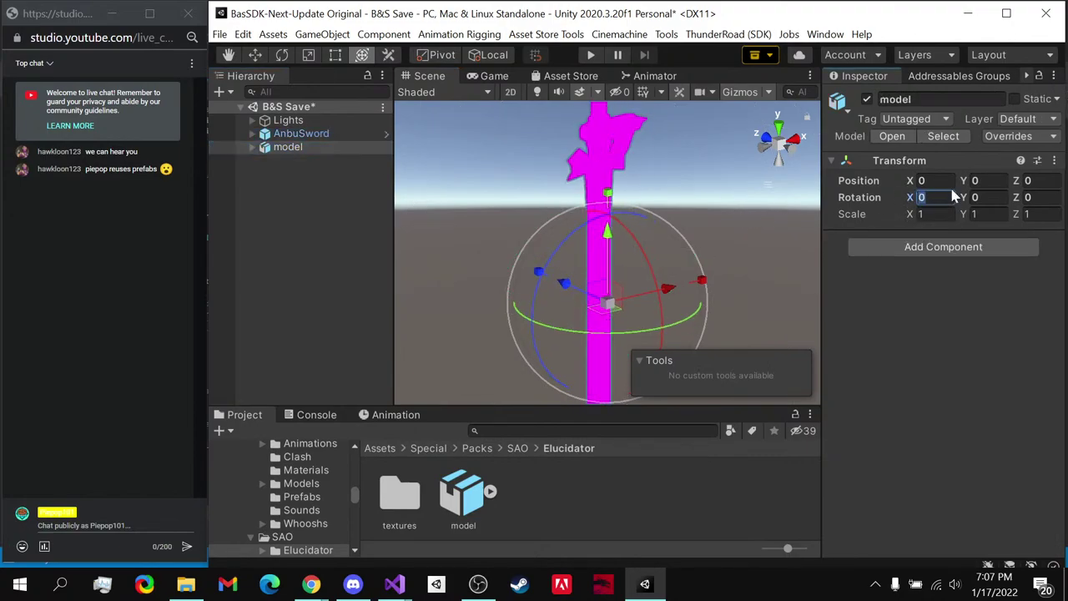
pyautogui.write('180')
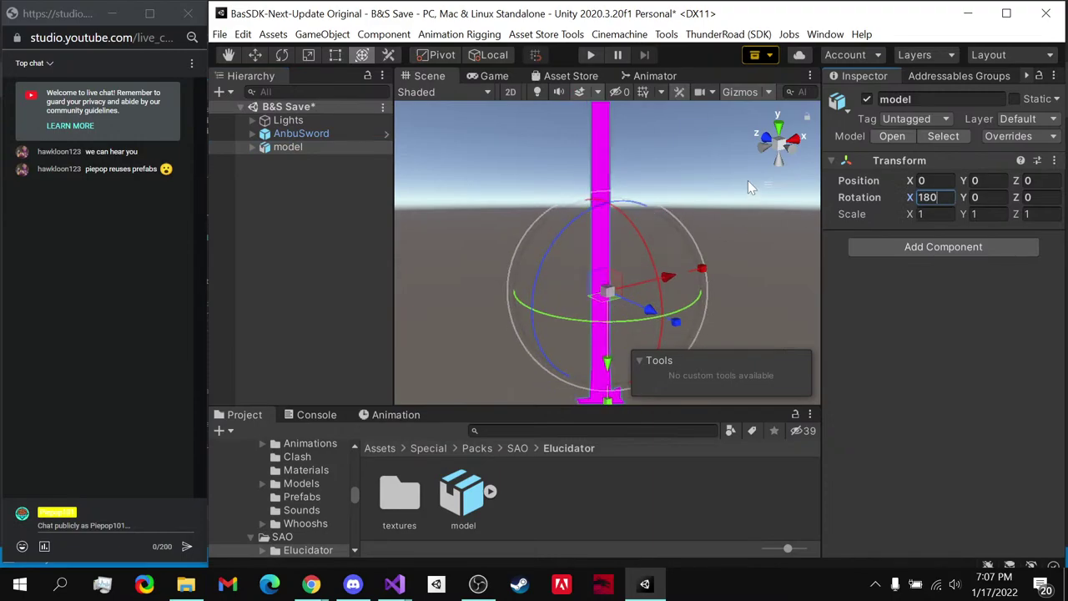
# - View the model from the front, scale it uniformly to about 0.61 and move it to Y 0.291 to match AnbuSword
pyautogui.click(797, 145)
pyautogui.click(799, 146)
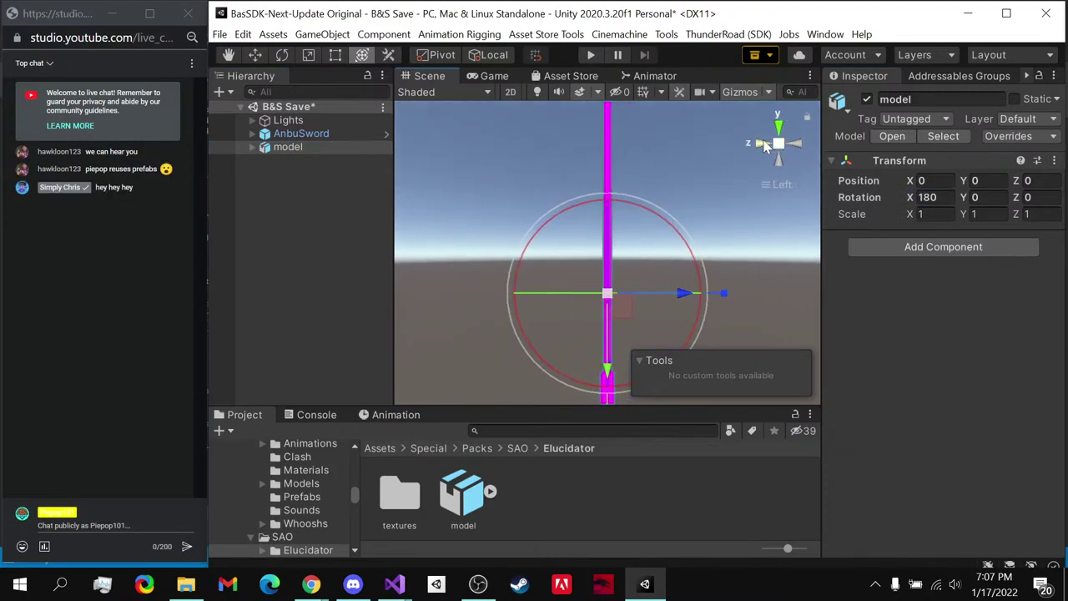
pyautogui.click(762, 147)
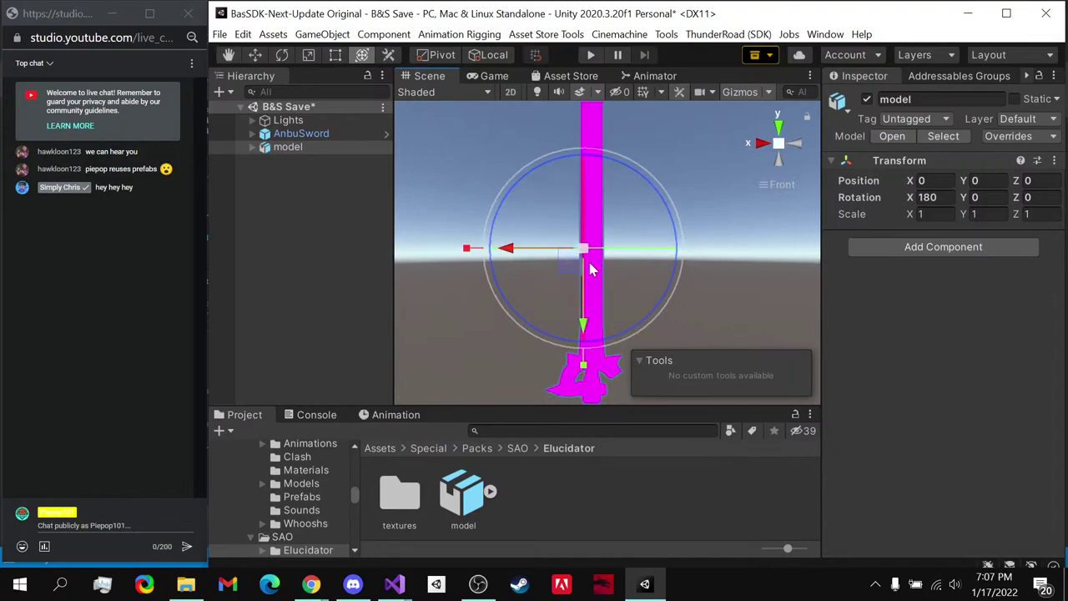
pyautogui.moveTo(548, 254); pyautogui.dragTo(555, 146)
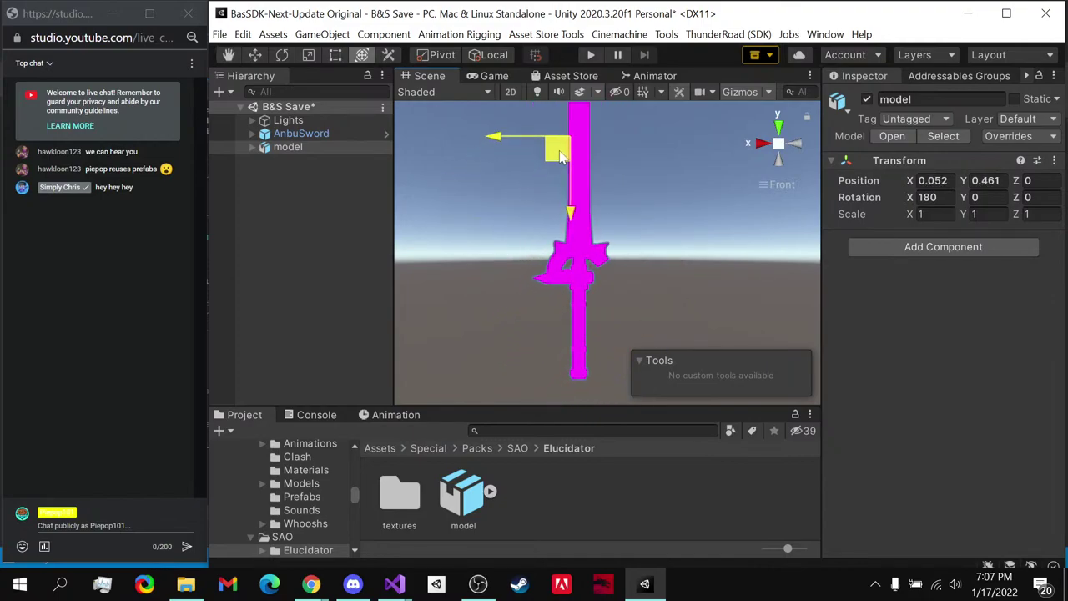
pyautogui.hotkey('ctrl', 'z')
pyautogui.moveTo(583, 248); pyautogui.dragTo(486, 265)
pyautogui.hotkey('ctrl', 'z')
pyautogui.scroll(3, 557, 291)
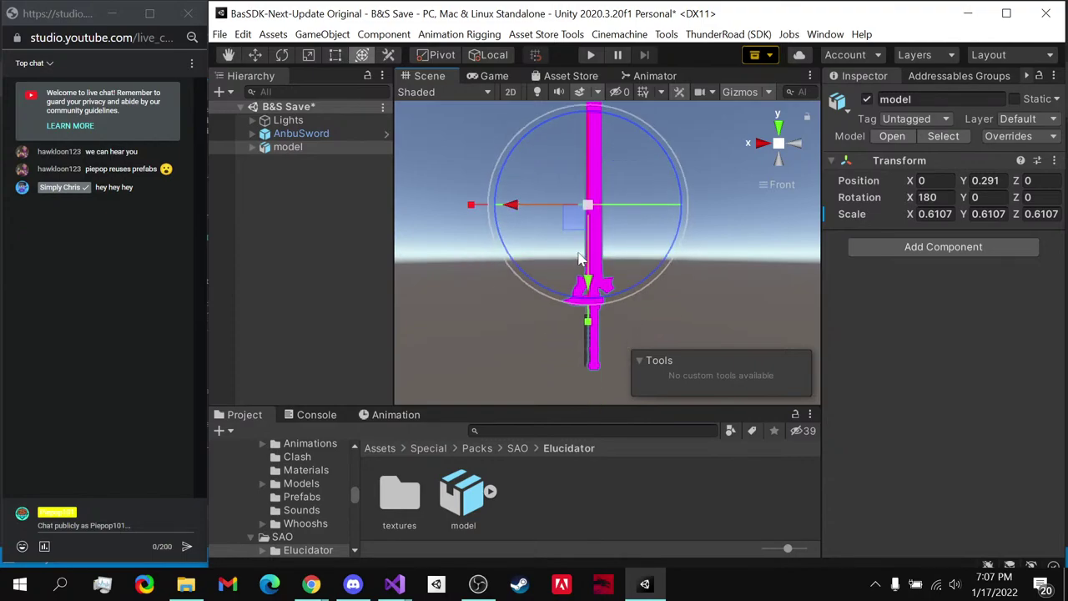
# - Scale the model uniformly to about 0.586 and reposition it at X 0.022, Y 0.274 over AnbuSword
pyautogui.moveTo(542, 216); pyautogui.dragTo(581, 210)
pyautogui.scroll(-2, 576, 251)
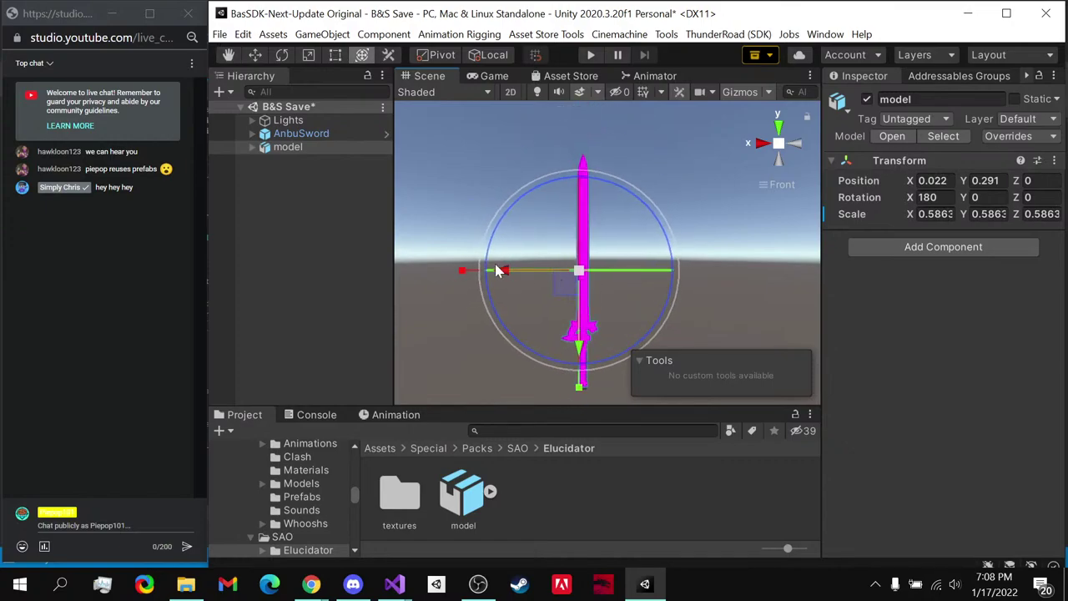
pyautogui.moveTo(503, 272); pyautogui.dragTo(490, 271)
pyautogui.hotkey('ctrl', 'z')
pyautogui.moveTo(579, 340)
pyautogui.mouseDown()
pyautogui.moveTo(582, 357)
pyautogui.moveTo(579, 346)
pyautogui.mouseUp()
pyautogui.scroll(2, 540, 267)
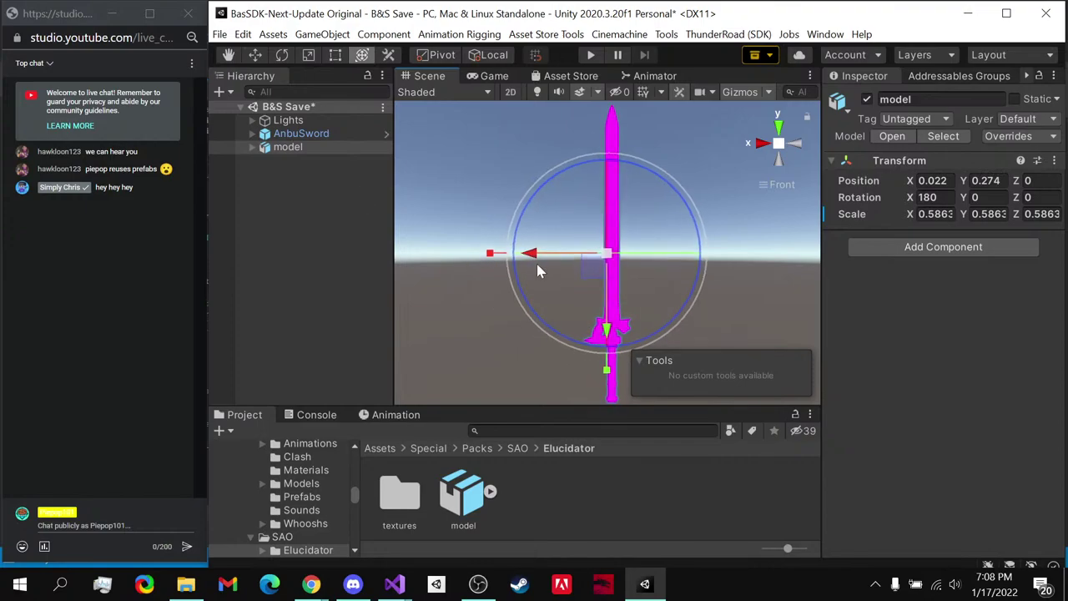
# - Unpack the model's prefab instance and check the sword's alignment from the right and front views
pyautogui.rightClick(297, 149)
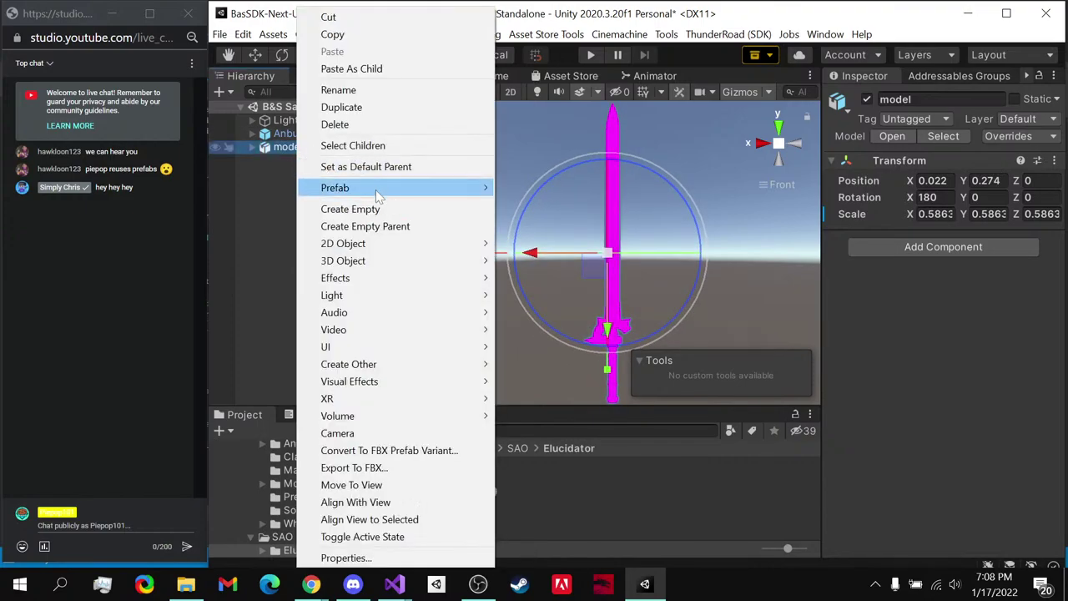
pyautogui.moveTo(351, 186)
pyautogui.click(555, 255)
pyautogui.click(763, 143)
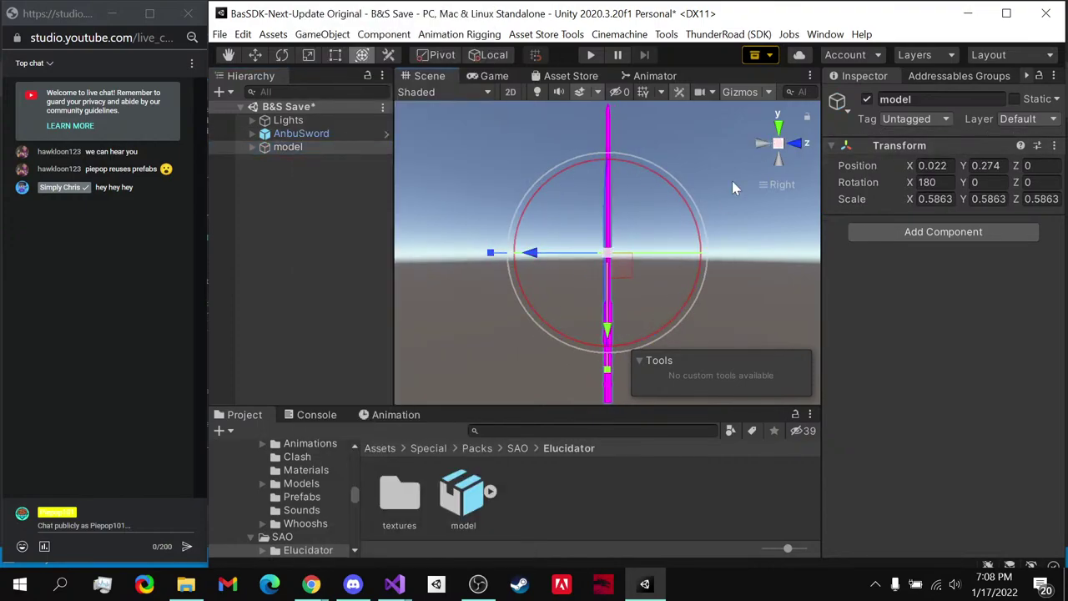
pyautogui.moveTo(518, 211)
pyautogui.mouseDown()
pyautogui.moveTo(501, 215)
pyautogui.moveTo(515, 213)
pyautogui.mouseUp()
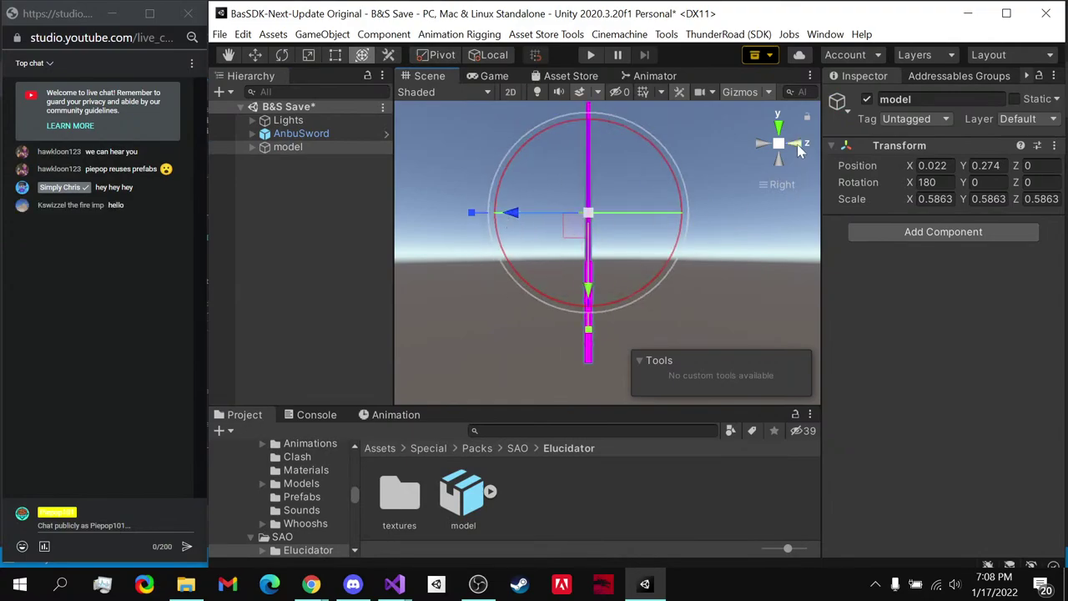
pyautogui.click(796, 146)
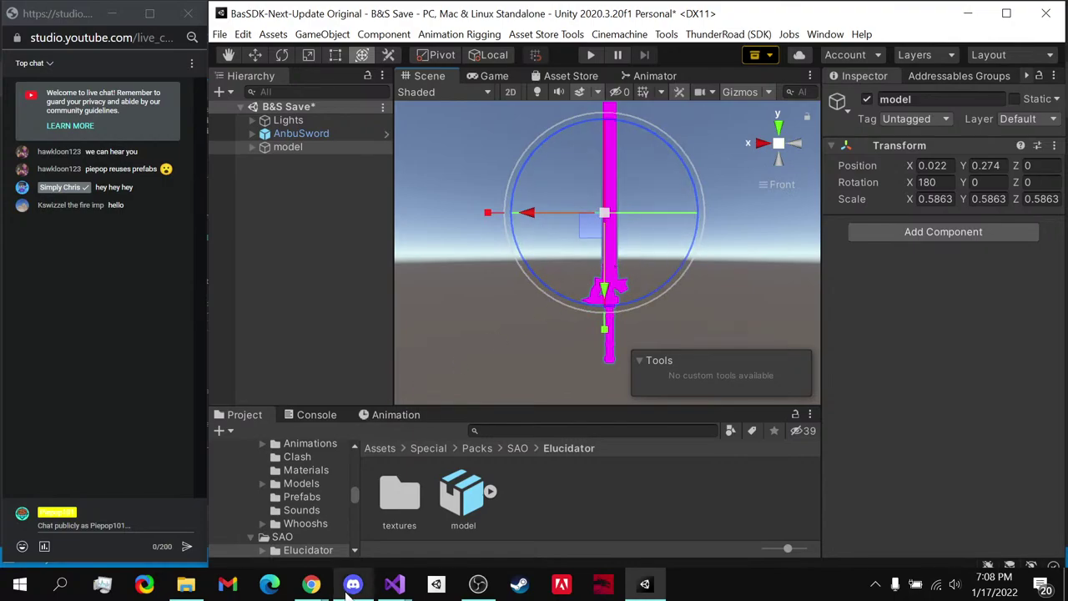
# - Switch to Chrome to check the live stream's page in YouTube Studio, then return to the Unity scene
pyautogui.click(285, 546)
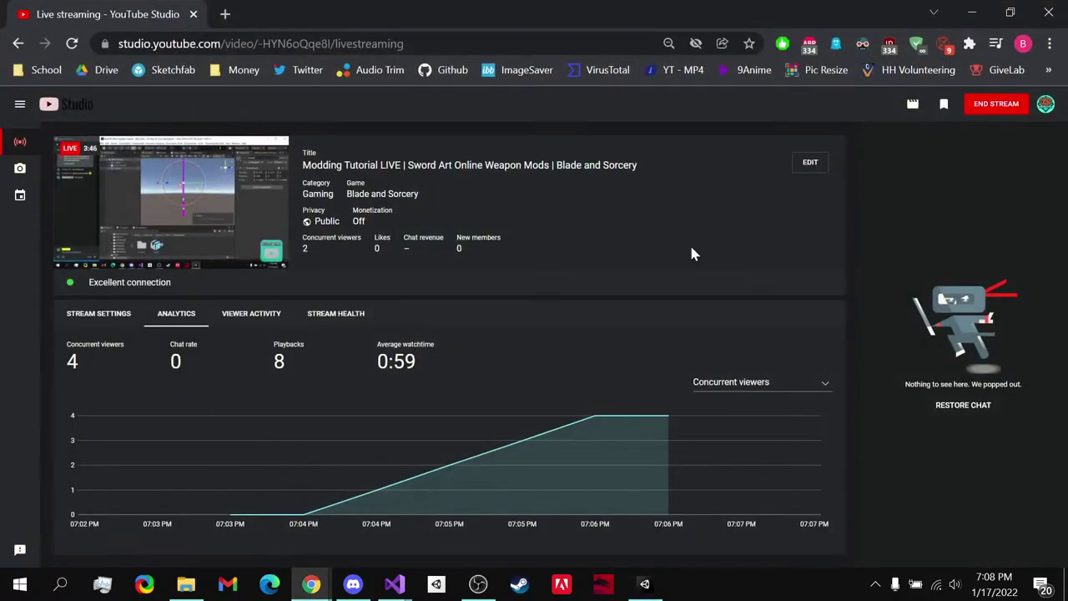
pyautogui.click(973, 10)
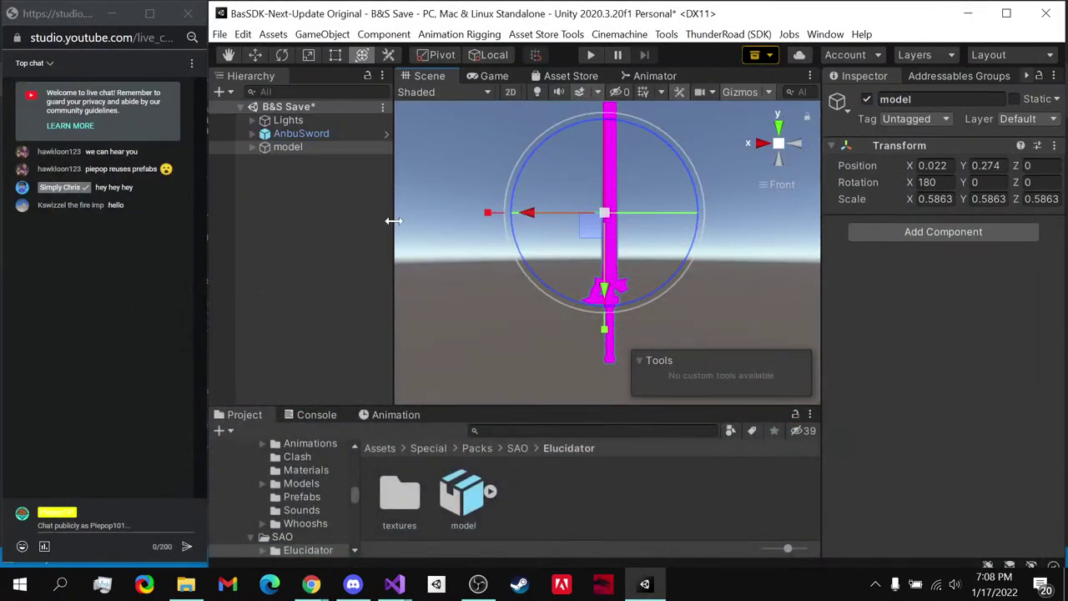
pyautogui.moveTo(393, 220); pyautogui.dragTo(452, 207, button='right')
# - Open Elucidator's textures folder, expand the model in the scene, and inspect the materials of its ornament, pCube1 and pCube4 parts
pyautogui.doubleClick(400, 496)
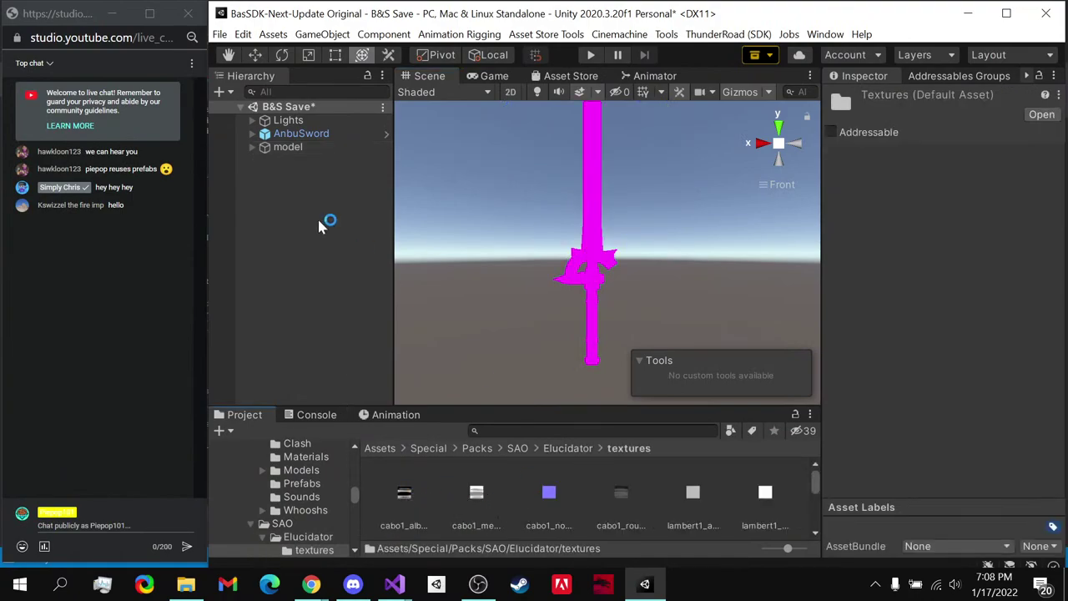
pyautogui.click(253, 147)
pyautogui.click(300, 161)
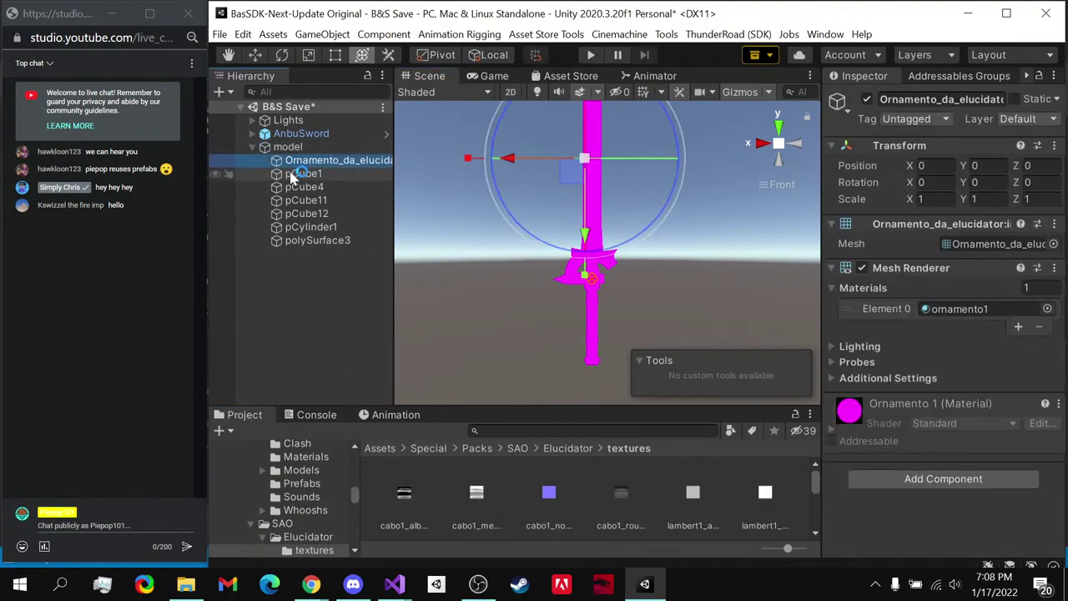
pyautogui.click(303, 175)
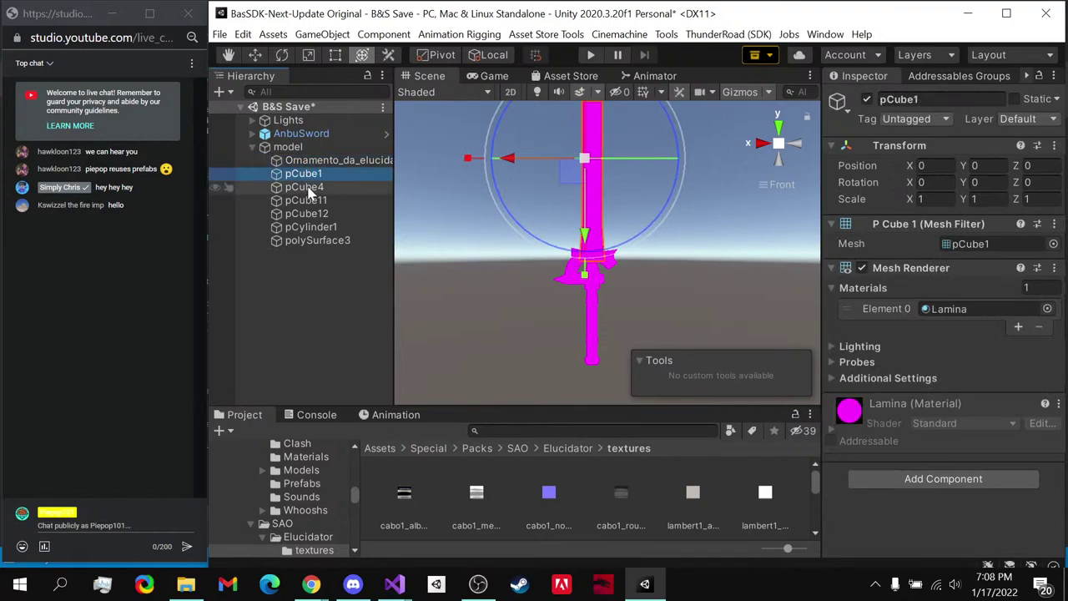
pyautogui.click(304, 187)
# - Review the imported texture images, including the albedo and metallic maps of cabo1
pyautogui.scroll(-2, 482, 526)
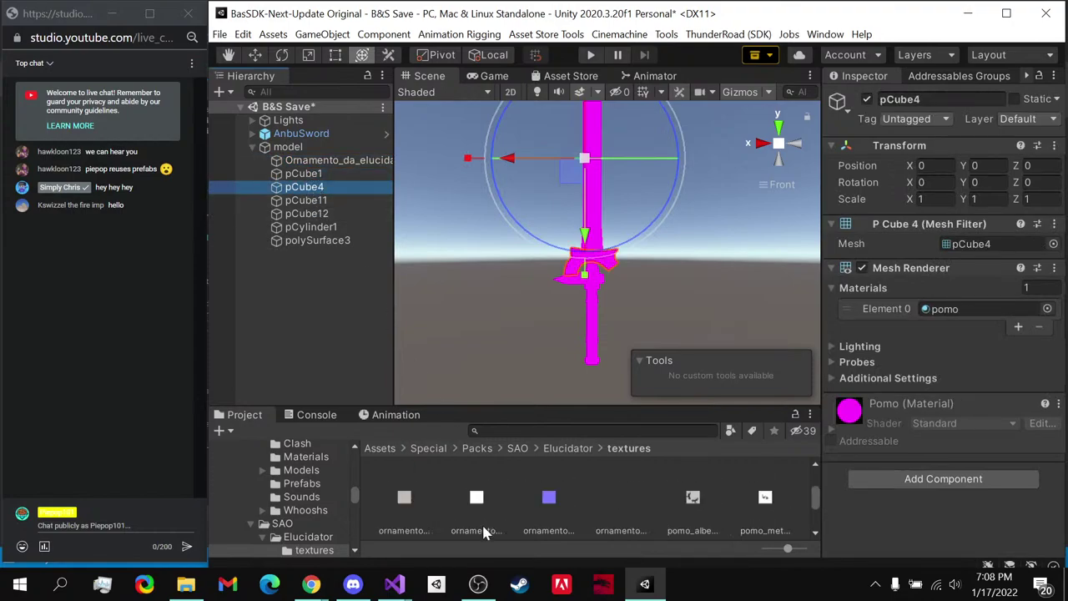
pyautogui.scroll(2, 484, 528)
pyautogui.click(412, 486)
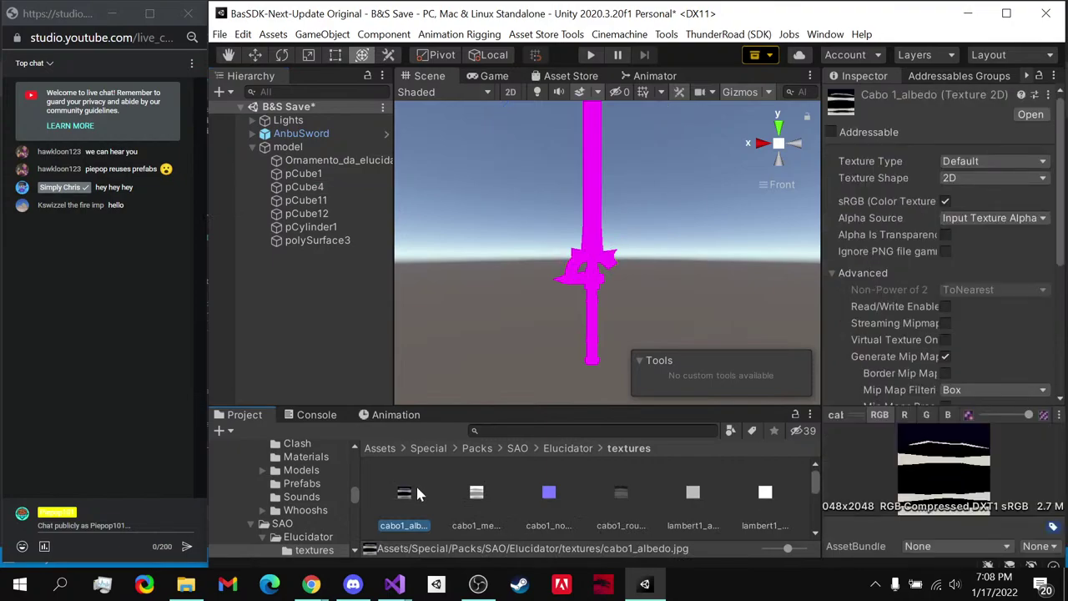
pyautogui.click(476, 493)
pyautogui.scroll(-2, 510, 493)
pyautogui.scroll(2, 511, 493)
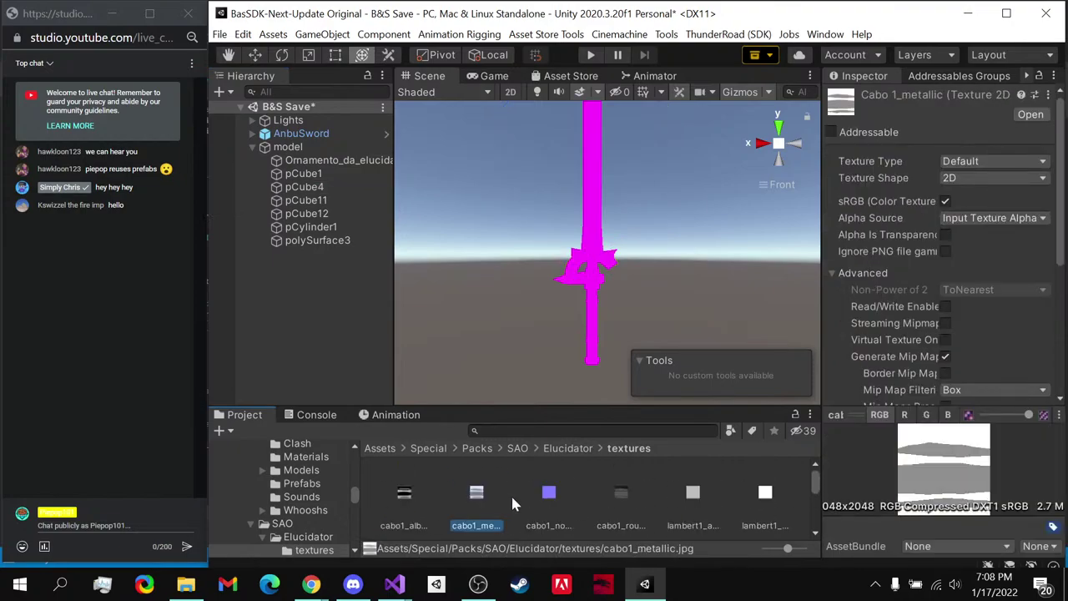
pyautogui.click(409, 488)
pyautogui.scroll(-3, 424, 488)
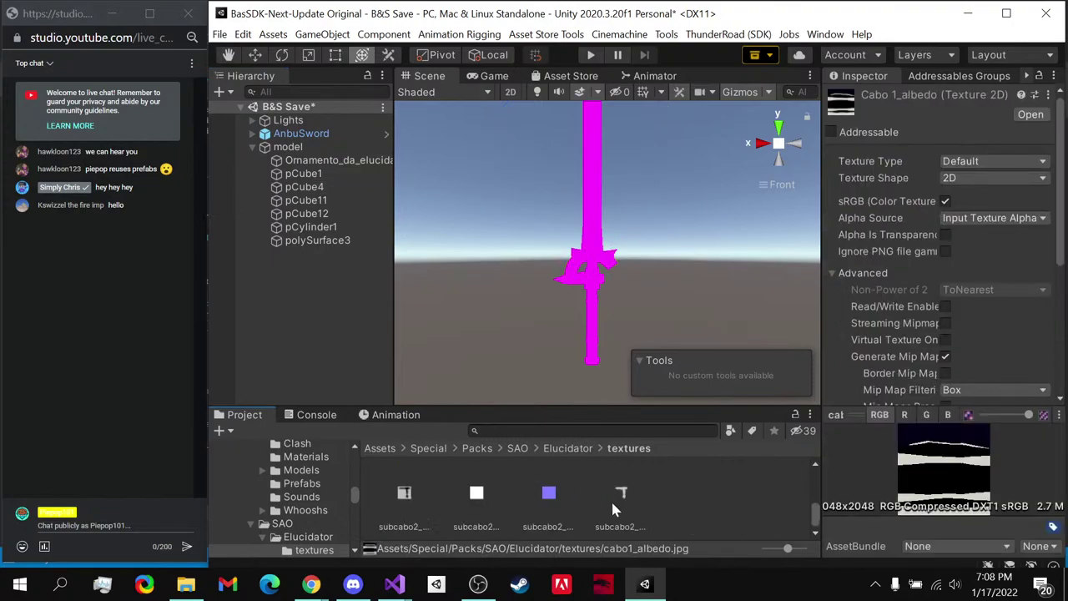
# - Create a new material in Elucidator's textures folder
pyautogui.click(677, 500)
pyautogui.scroll(3, 677, 500)
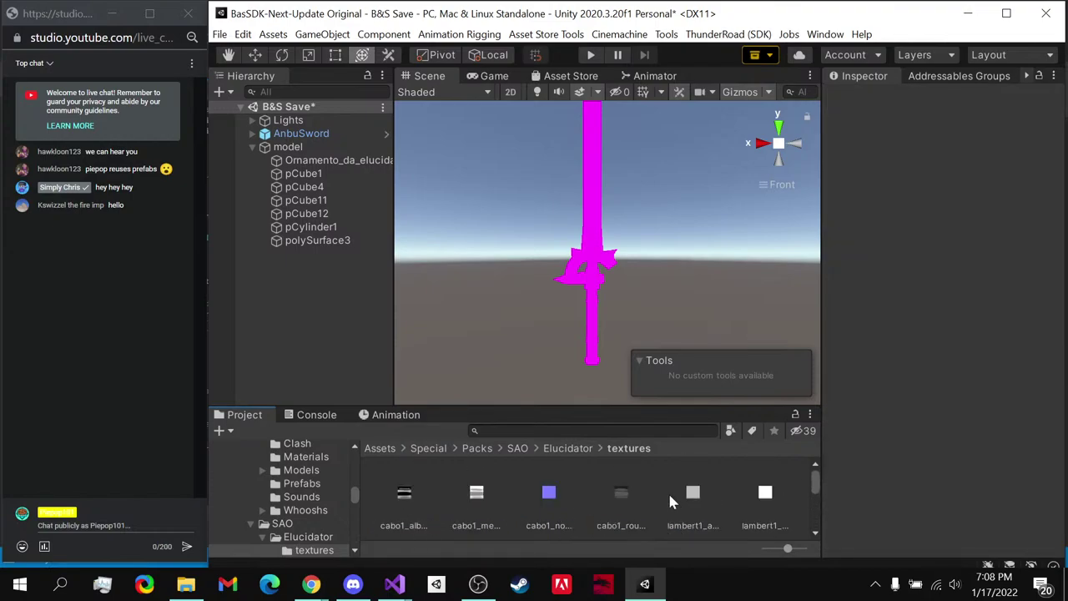
pyautogui.scroll(-3, 678, 506)
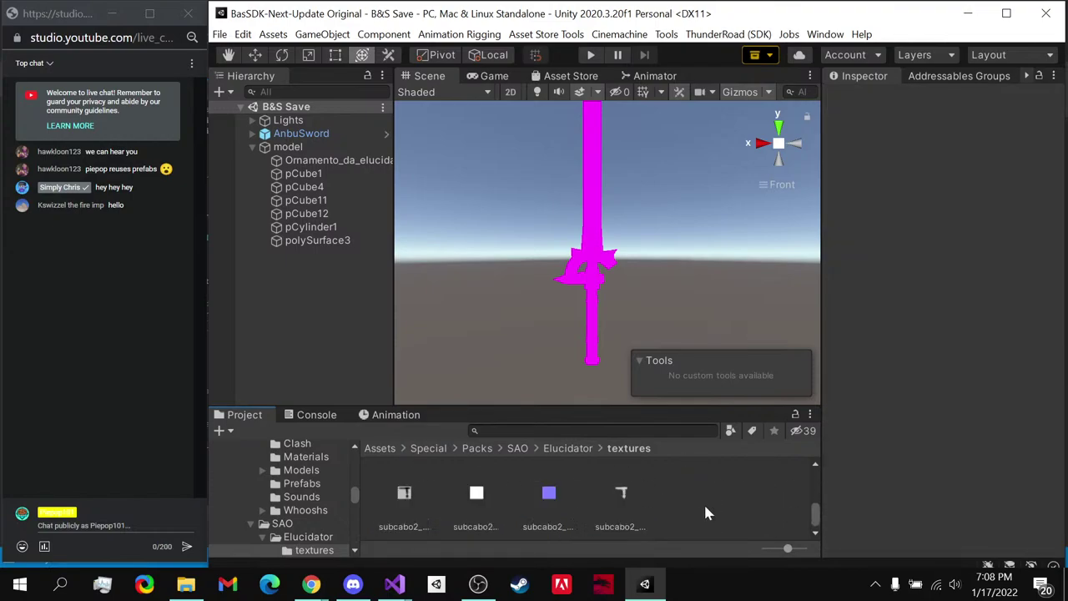
pyautogui.scroll(2, 694, 509)
pyautogui.scroll(-2, 684, 507)
pyautogui.rightClick(684, 505)
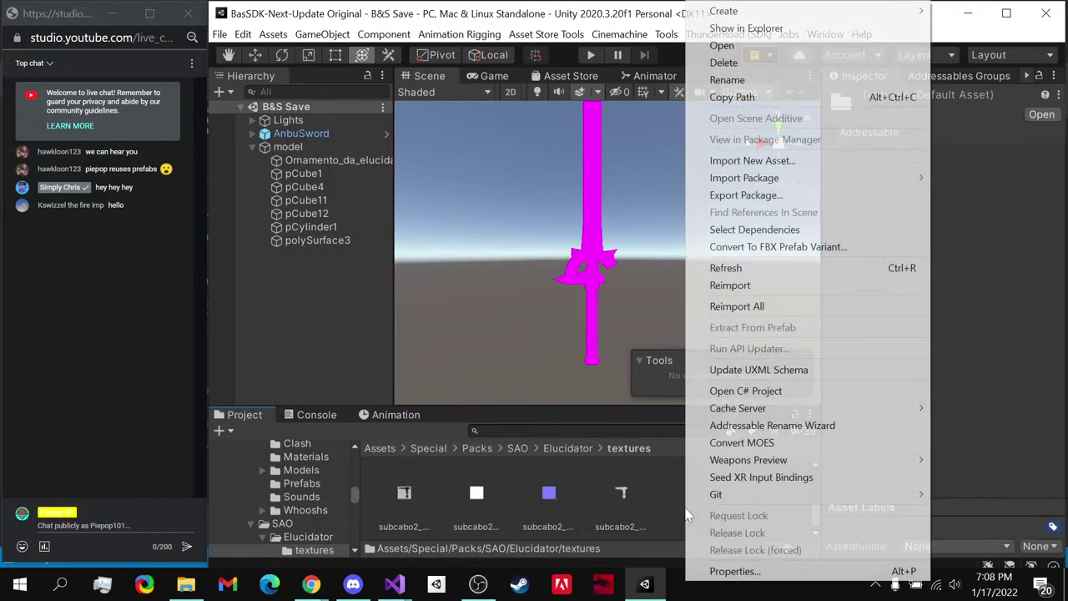
pyautogui.moveTo(778, 17)
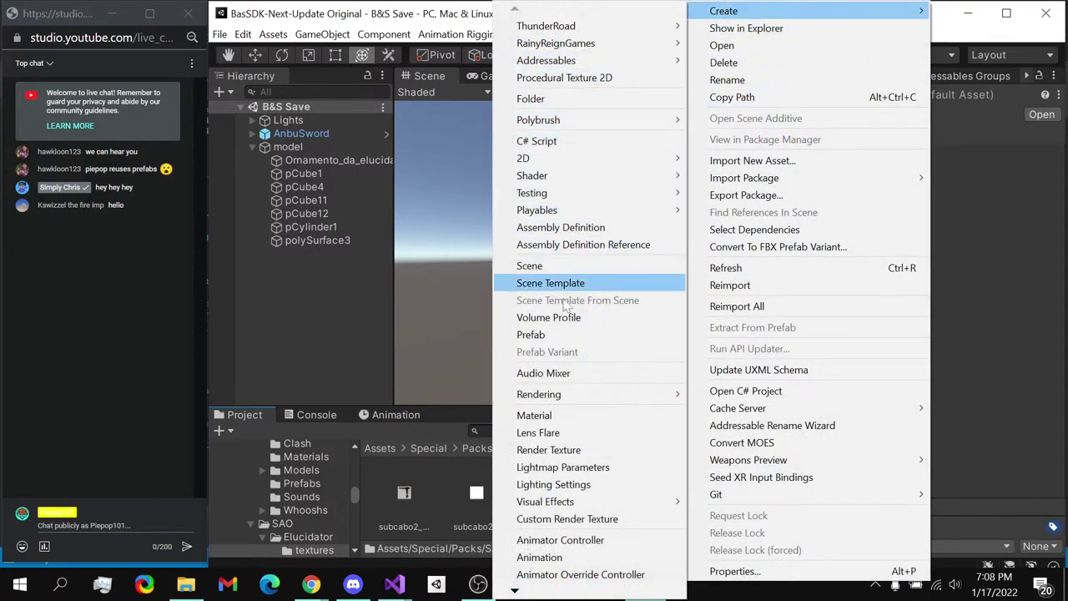
pyautogui.click(550, 415)
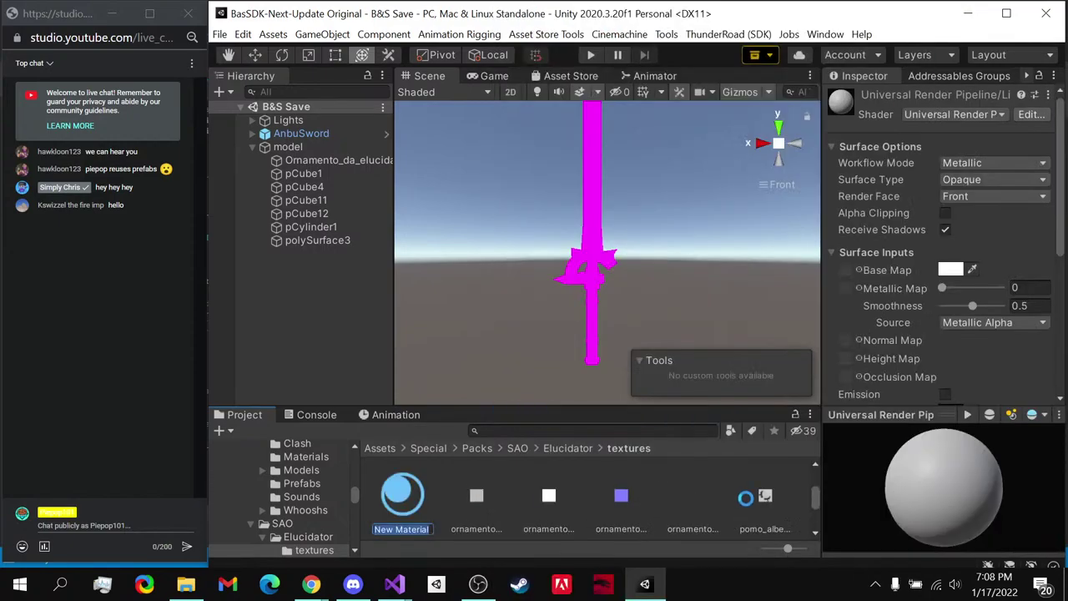
# - Set the new material to render both faces with a metallic value of 0.5, and duplicate it
pyautogui.click(984, 192)
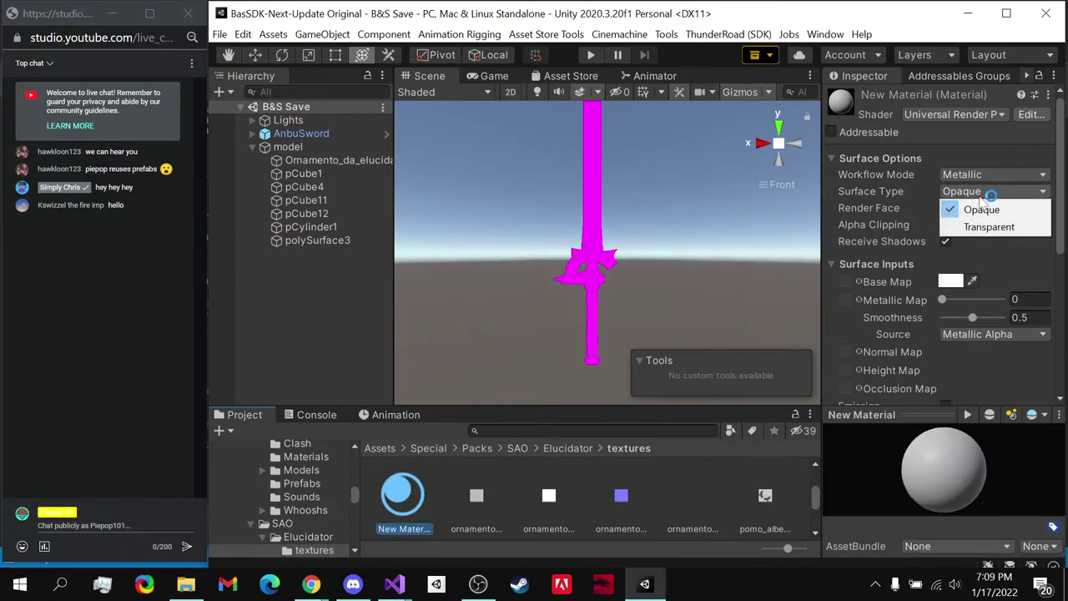
pyautogui.click(910, 174)
pyautogui.click(993, 208)
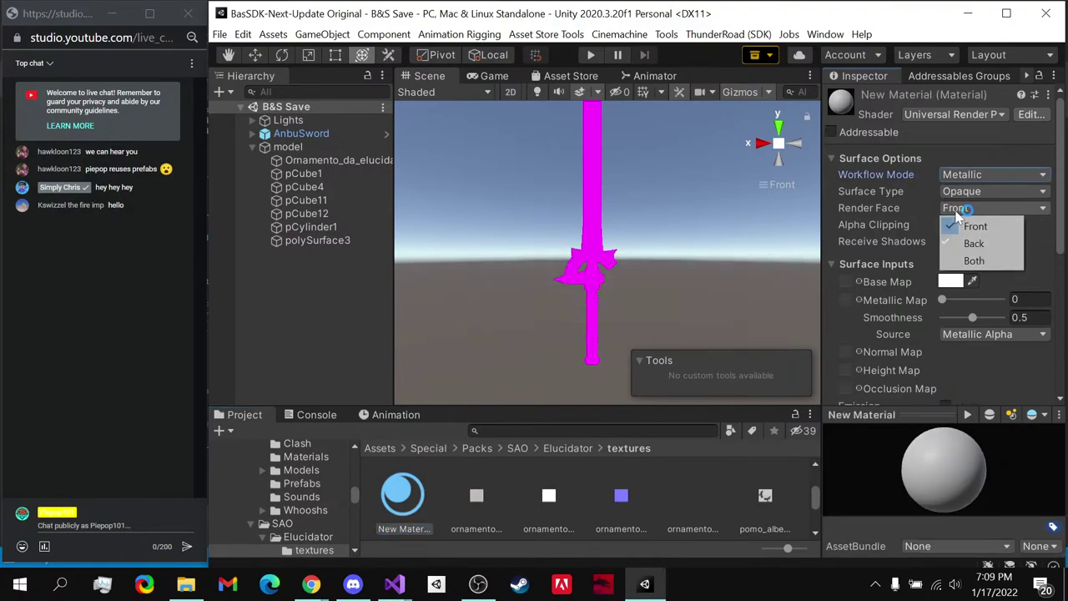
pyautogui.click(977, 259)
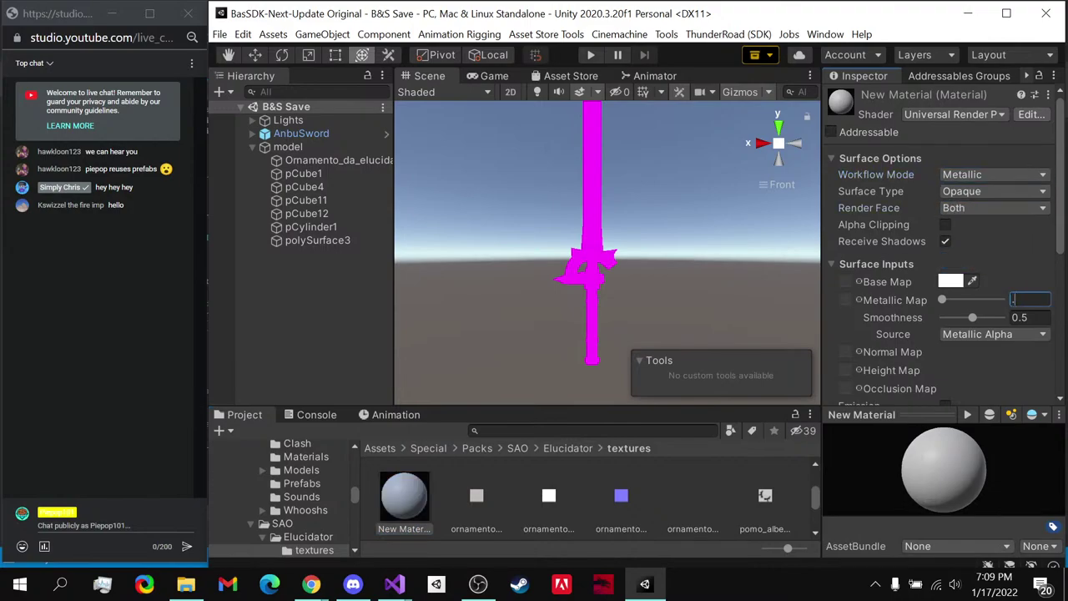
pyautogui.write('.5')
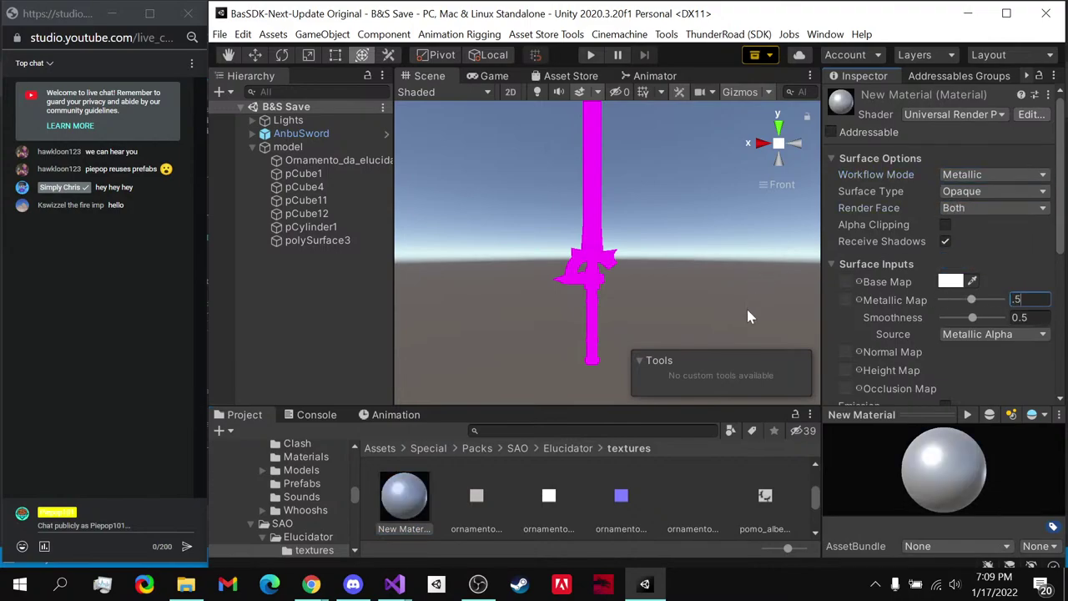
pyautogui.click(424, 507)
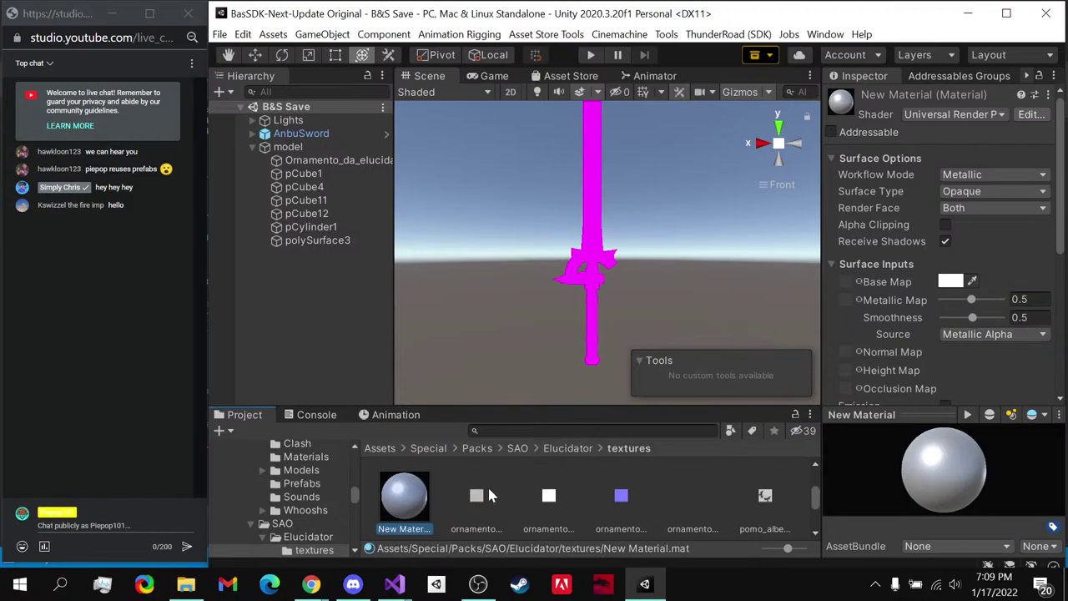
pyautogui.hotkey('ctrl', 'd')
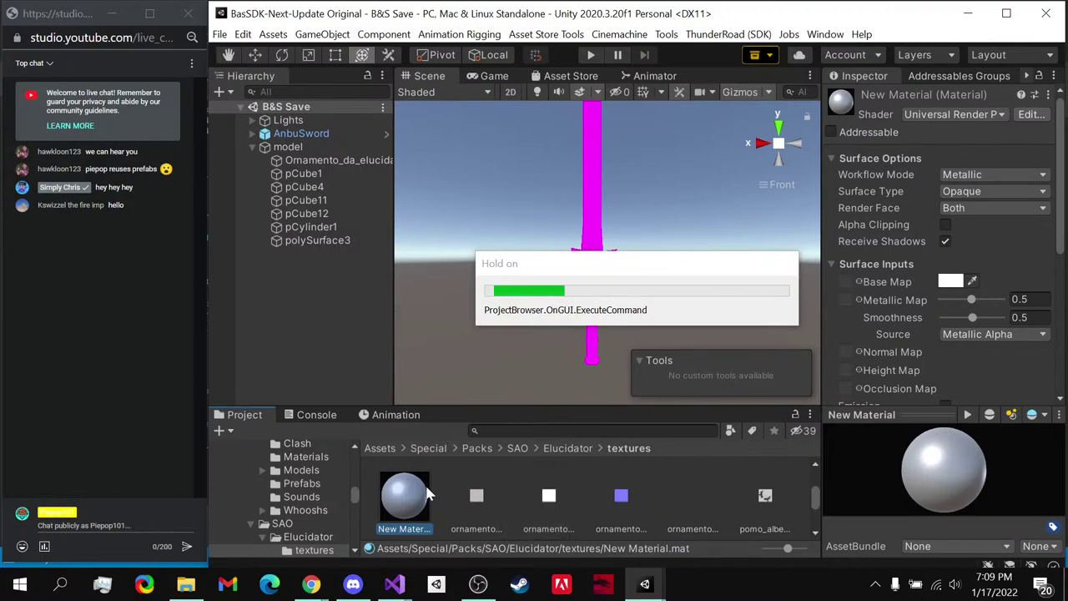
# - Open Task Manager, end both Microsoft Visual Studio 2019 tasks and Discord, and close it
pyautogui.click(103, 585)
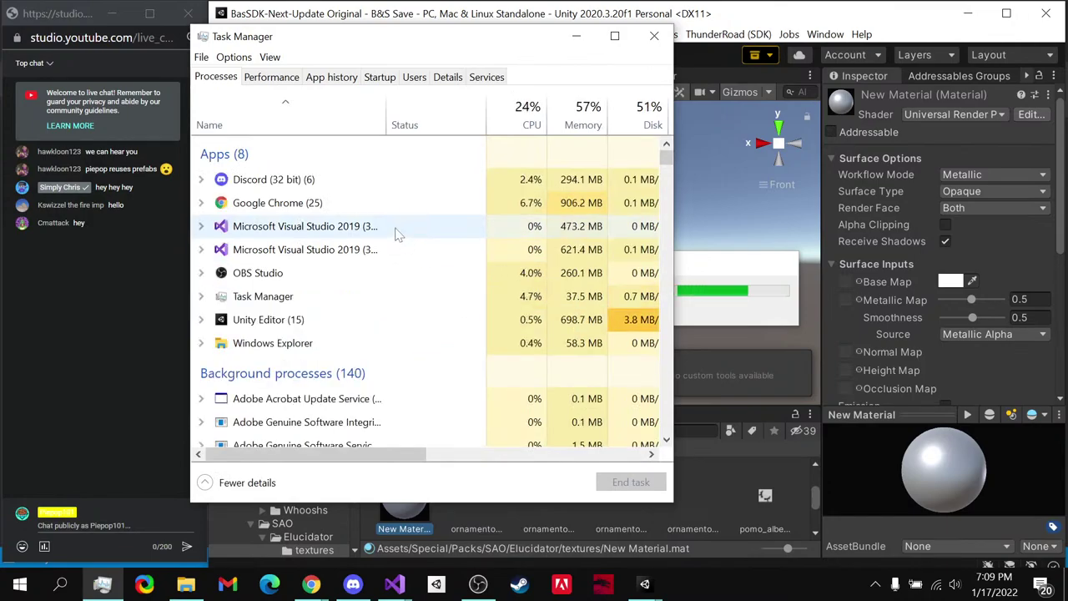
pyautogui.click(399, 249)
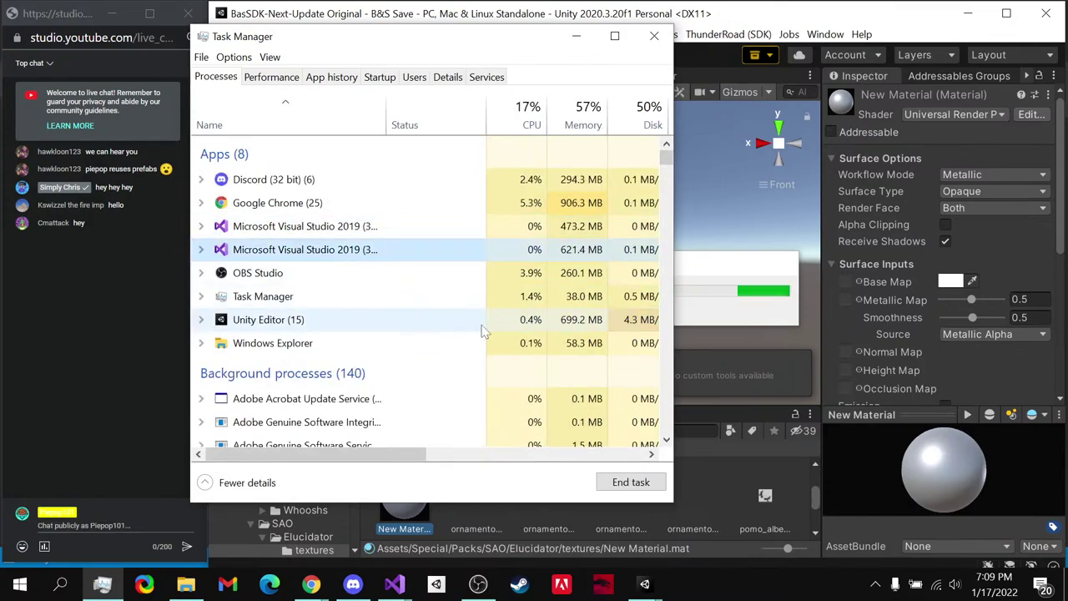
pyautogui.click(633, 482)
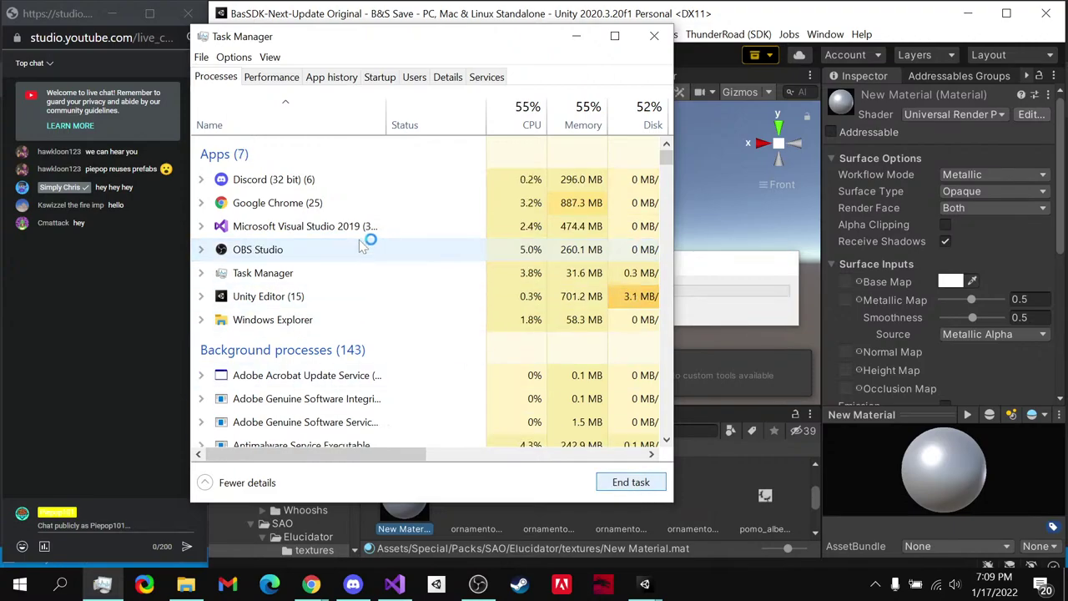
pyautogui.click(655, 484)
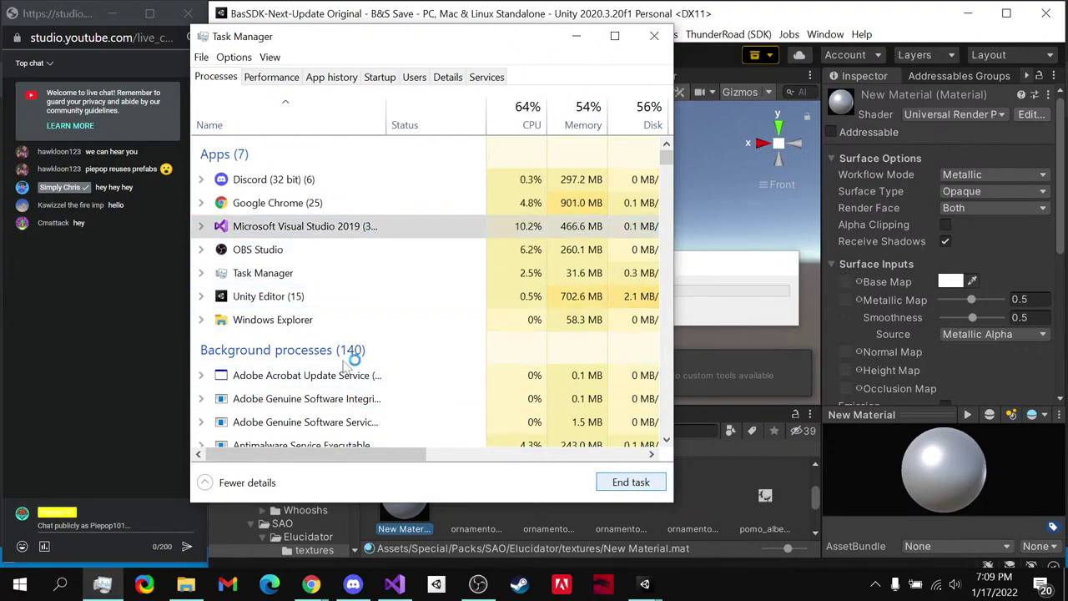
pyautogui.click(322, 179)
pyautogui.click(643, 484)
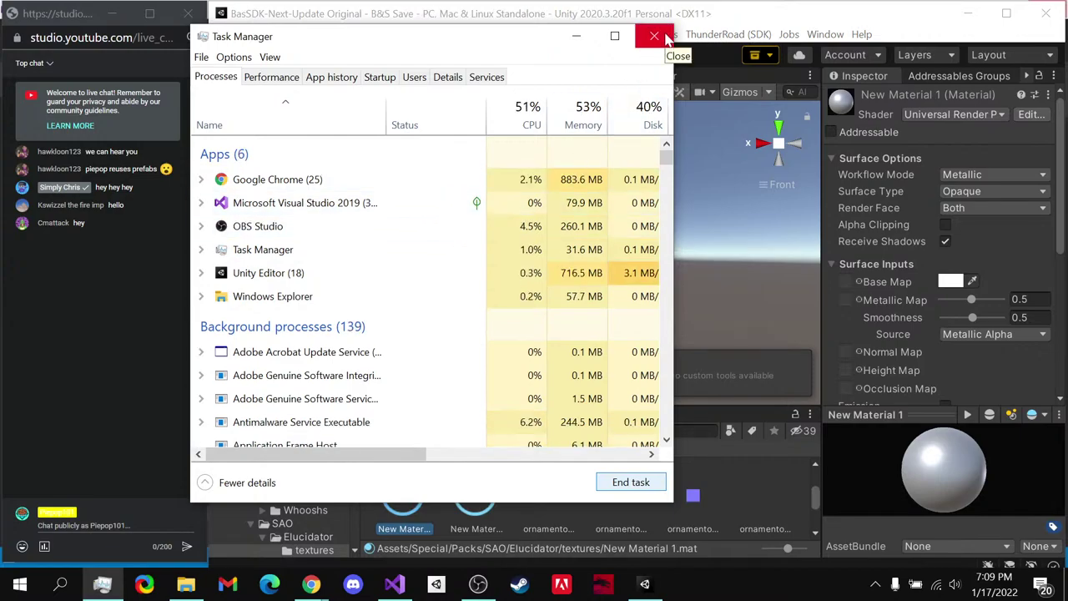
pyautogui.click(494, 205)
pyautogui.click(631, 482)
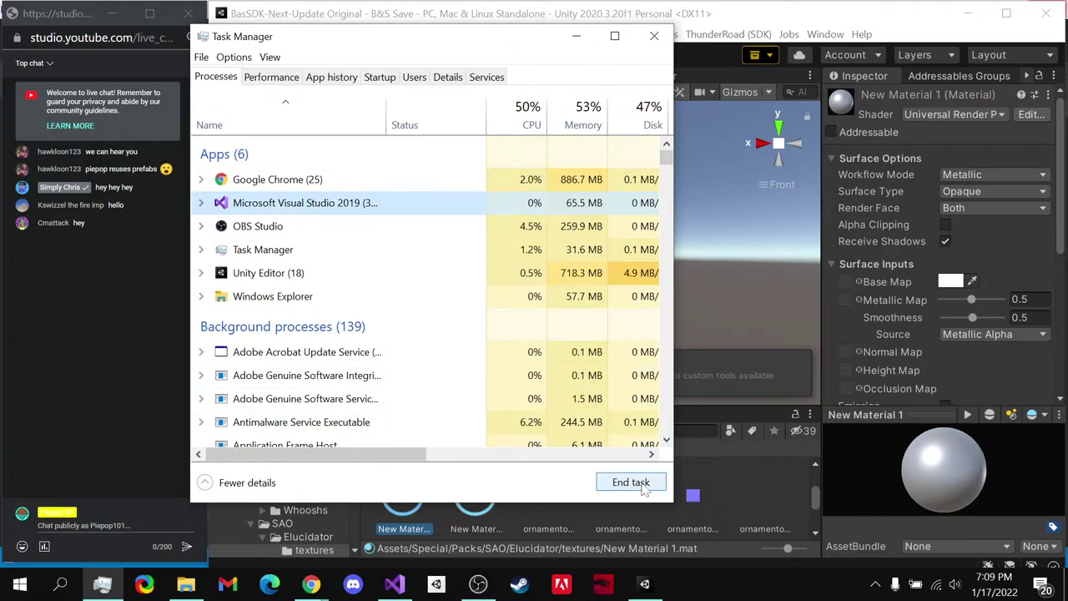
pyautogui.click(655, 27)
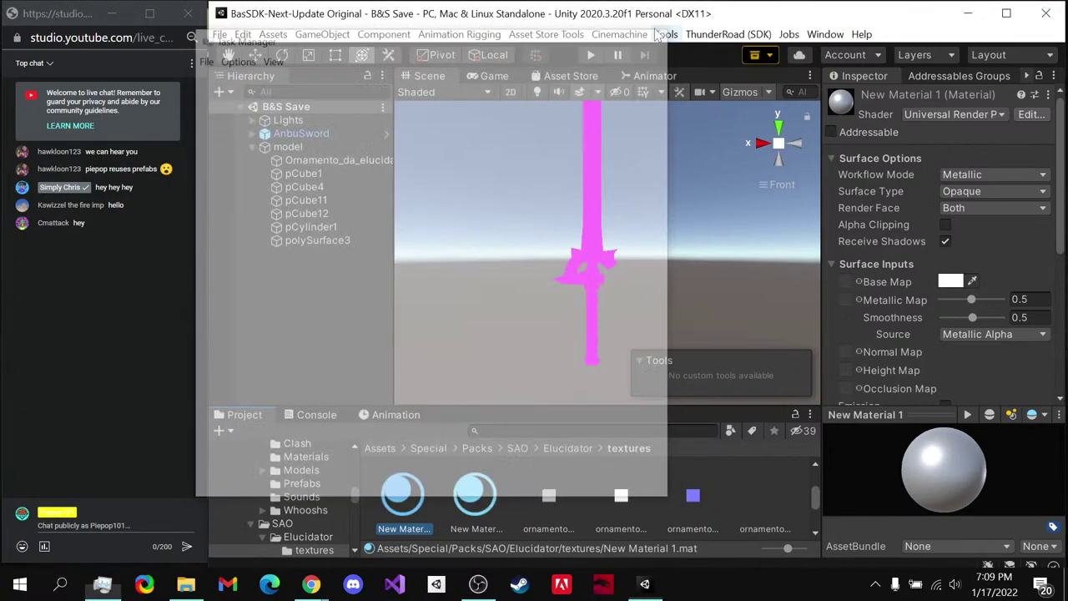
# - Switch to Chrome to check the live stream's analytics in YouTube Studio, and return to Unity
pyautogui.moveTo(311, 582)
pyautogui.click(288, 531)
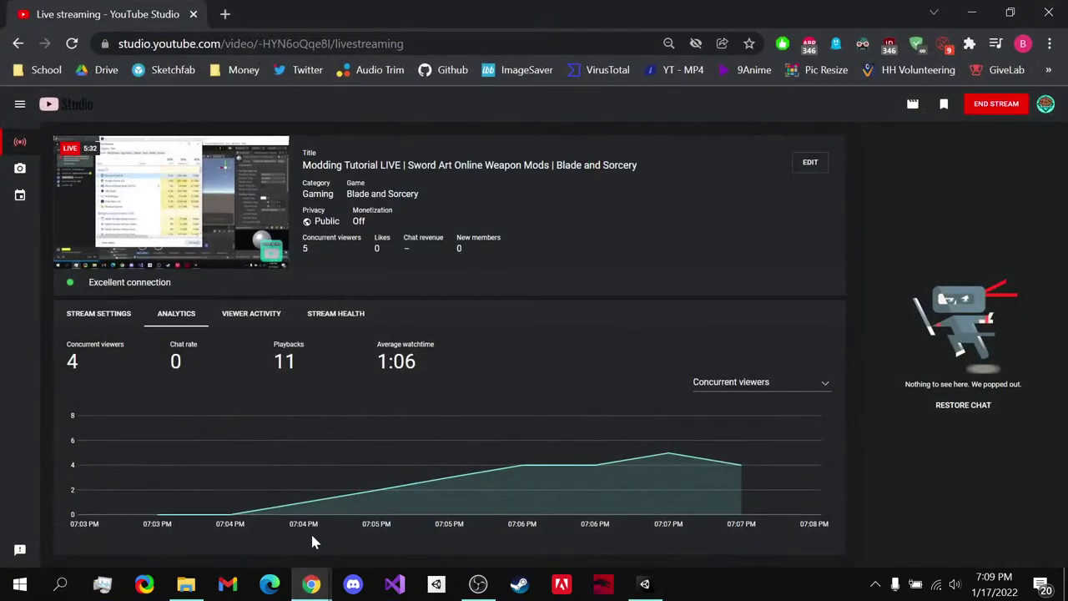
pyautogui.click(971, 12)
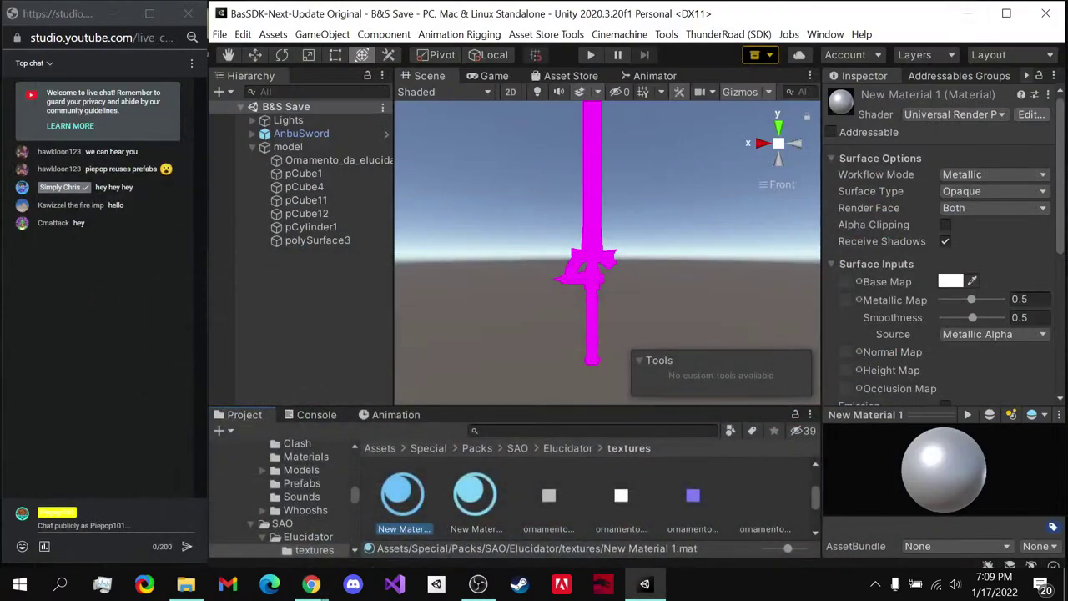
# - Assign the ornamento1_albedo texture as the base map of New Material 1
pyautogui.click(476, 501)
pyautogui.click(582, 505)
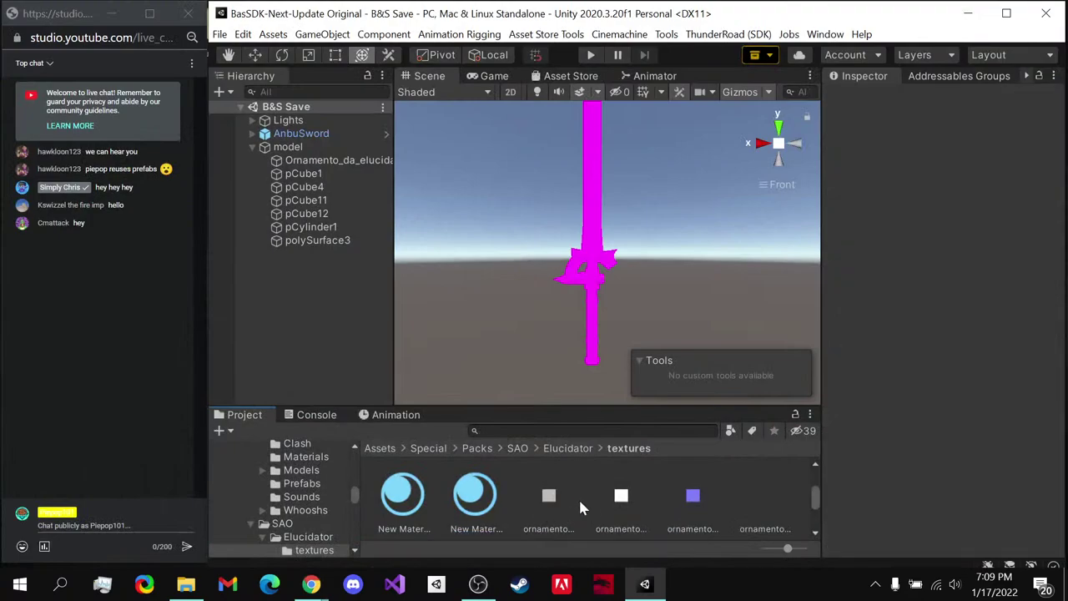
pyautogui.click(424, 504)
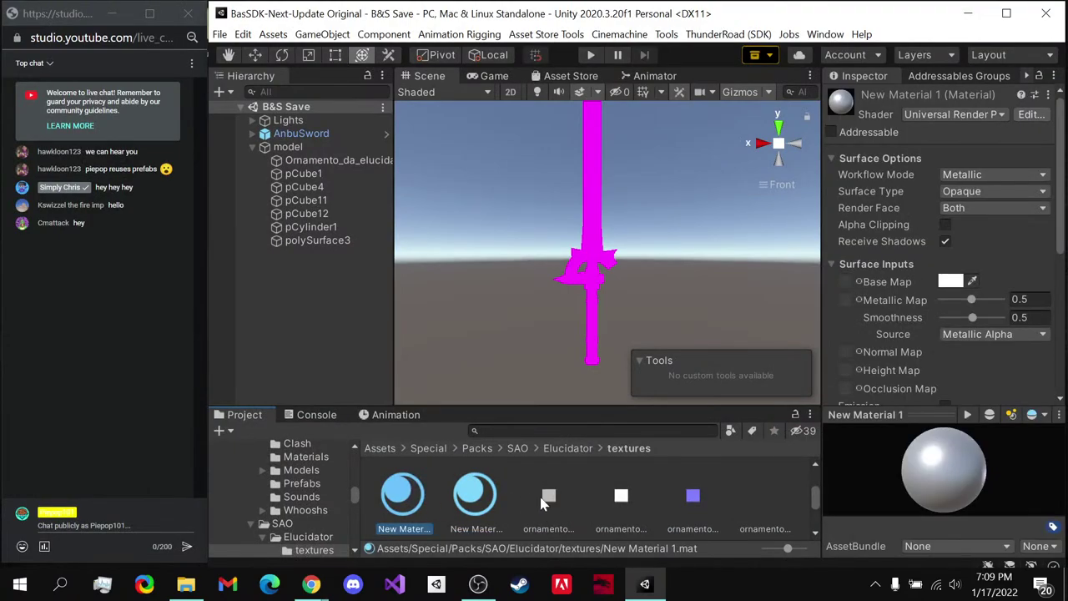
pyautogui.moveTo(555, 501); pyautogui.dragTo(851, 284)
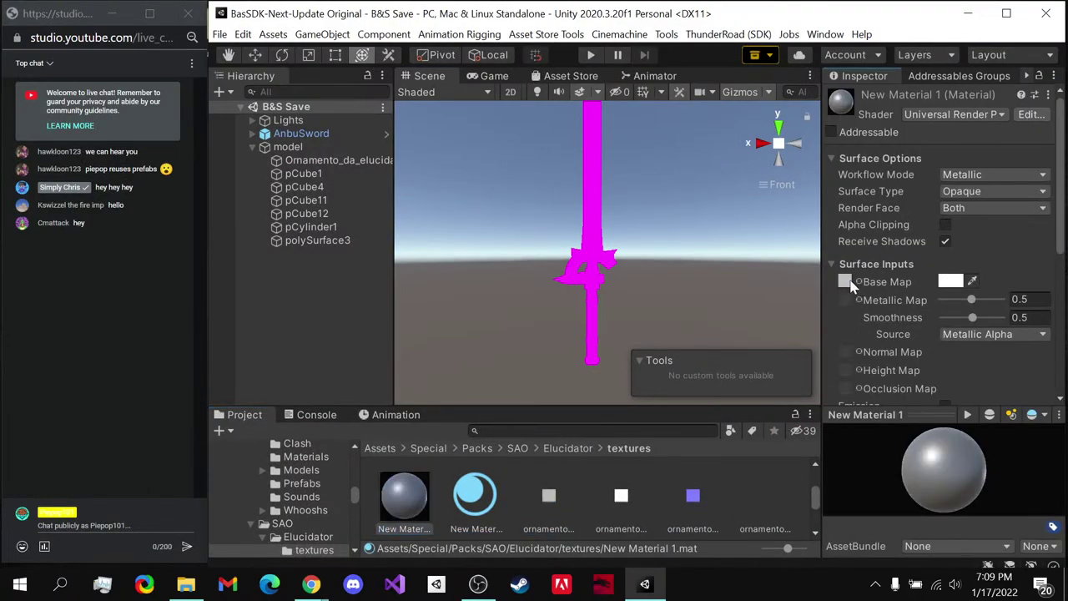
# - Examine the ornamento1 texture set and compare it with the pomo, lambert1 and cabo1 textures
pyautogui.click(548, 496)
pyautogui.click(601, 490)
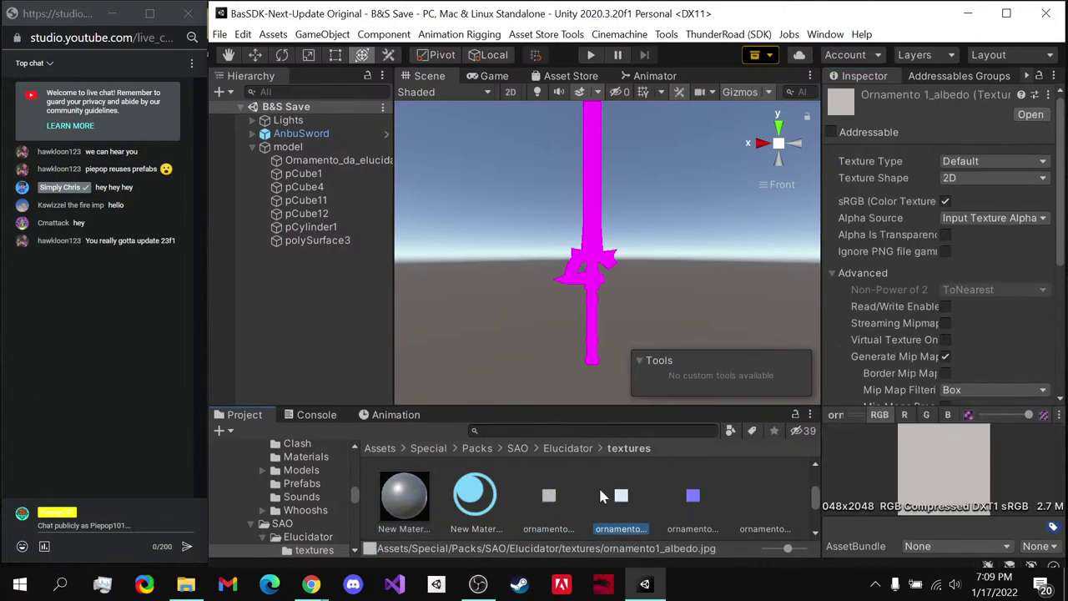
pyautogui.click(690, 496)
pyautogui.click(755, 494)
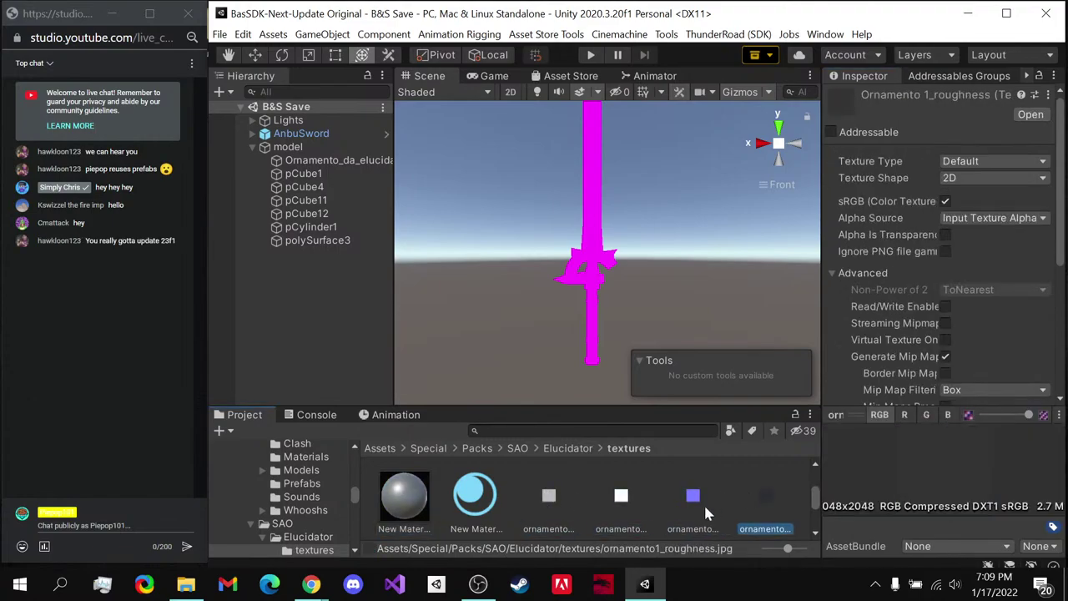
pyautogui.scroll(-1, 705, 501)
pyautogui.click(406, 522)
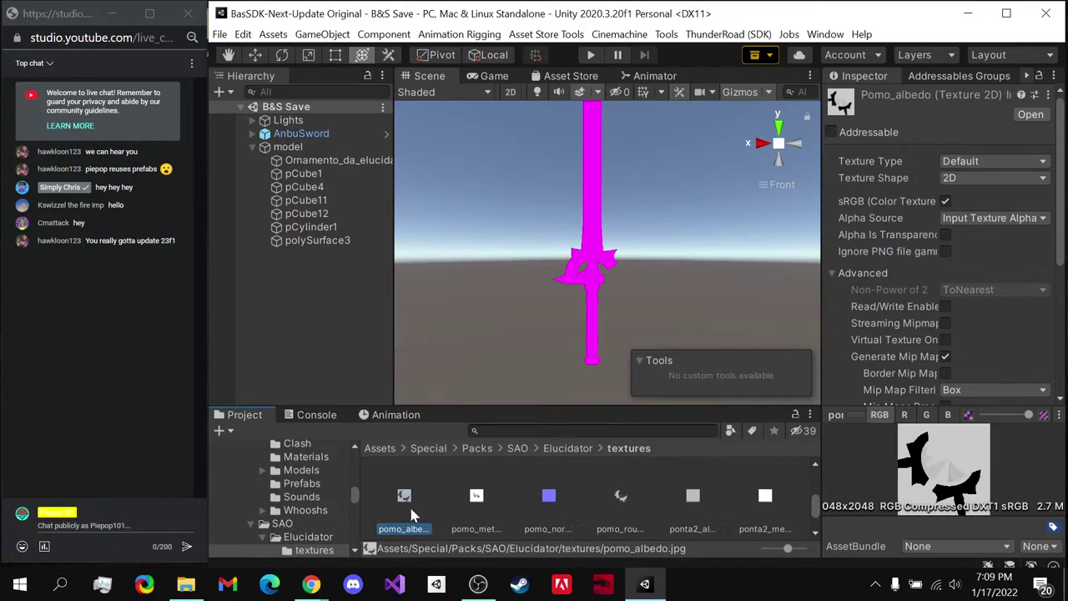
pyautogui.scroll(2, 412, 515)
pyautogui.click(413, 505)
pyautogui.scroll(1, 440, 489)
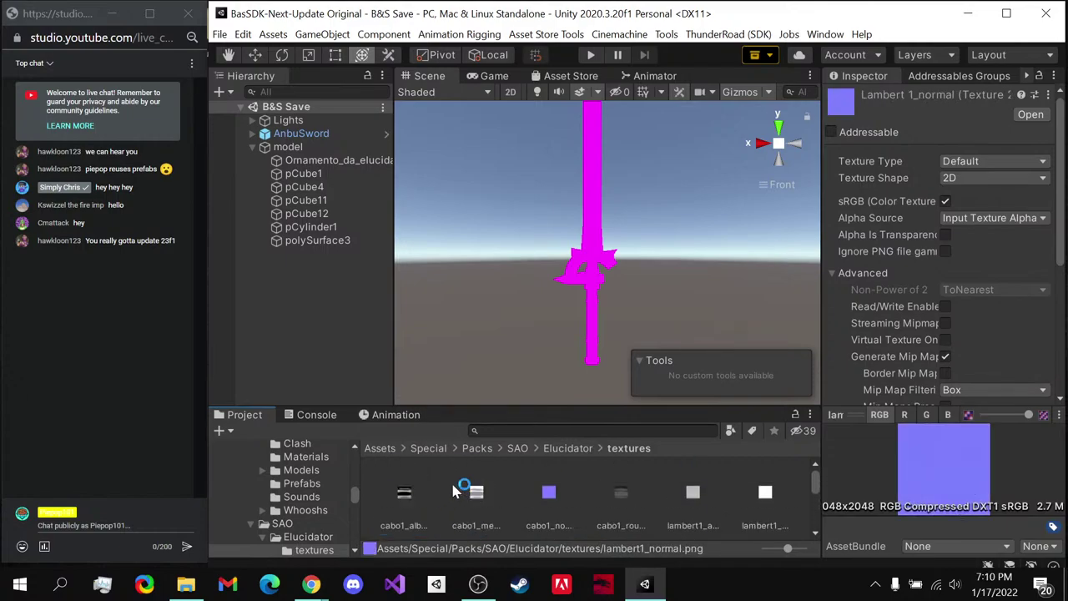
pyautogui.click(404, 492)
pyautogui.scroll(-2, 506, 493)
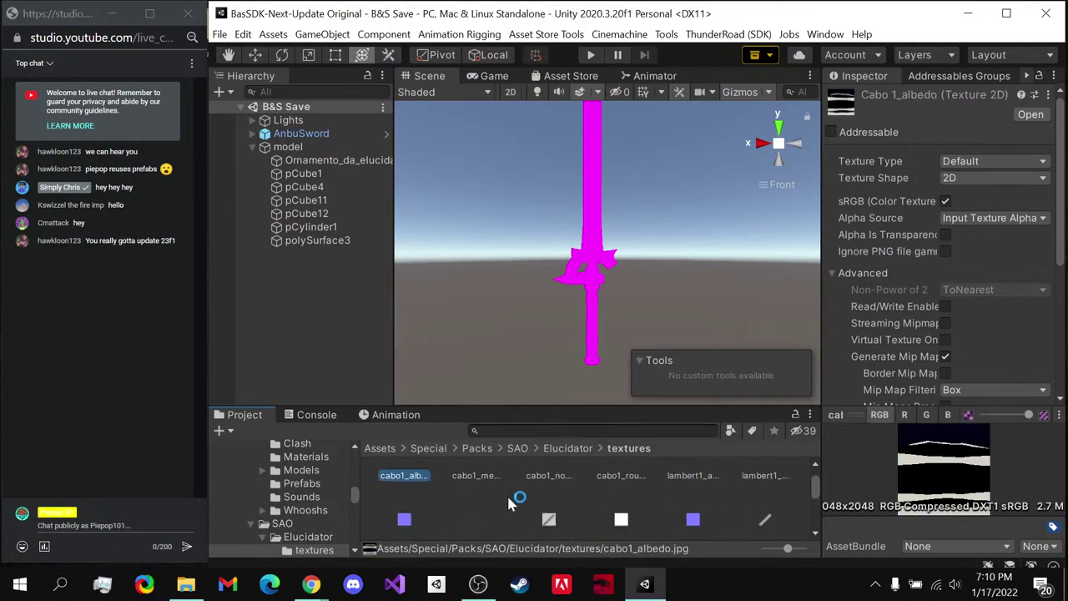
pyautogui.scroll(-1, 476, 511)
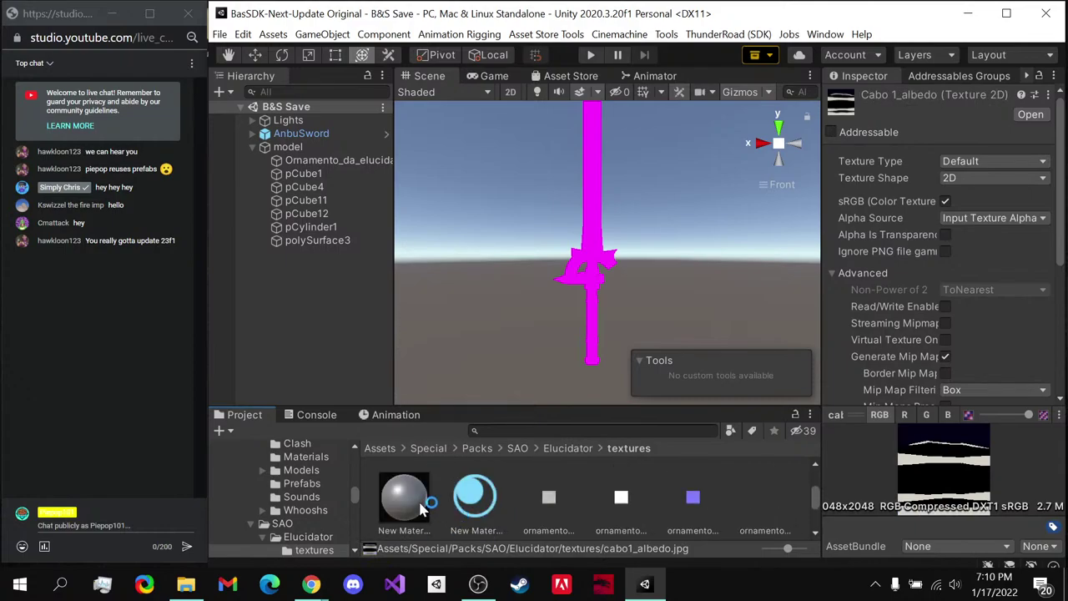
# - Replace the base map of New Material 1 with the cabo1_albedo texture
pyautogui.click(404, 501)
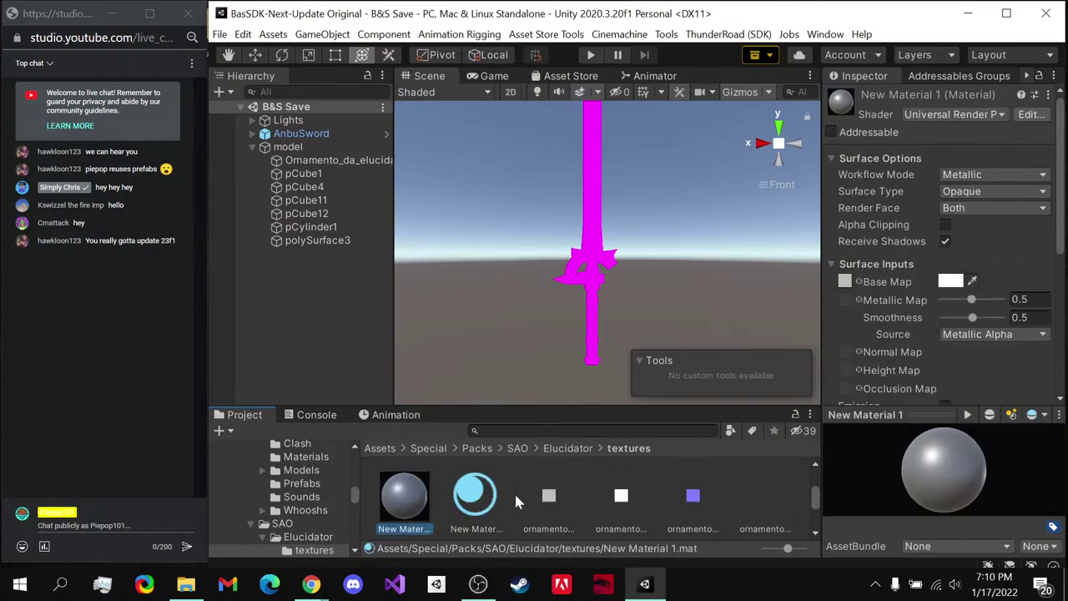
pyautogui.scroll(3, 558, 488)
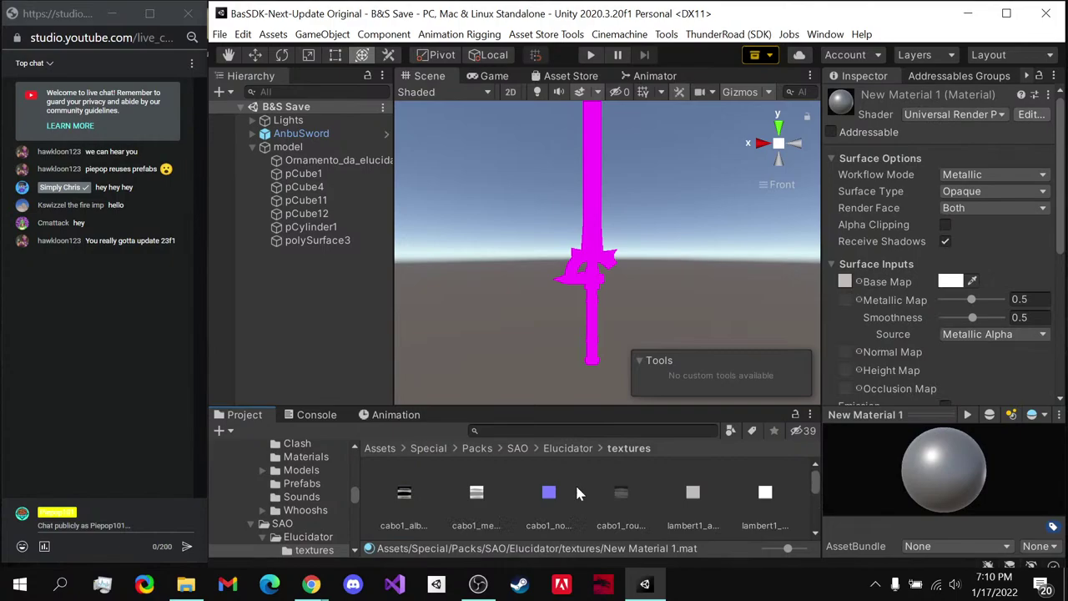
pyautogui.scroll(-1, 575, 482)
pyautogui.scroll(1, 574, 475)
pyautogui.scroll(-1, 575, 474)
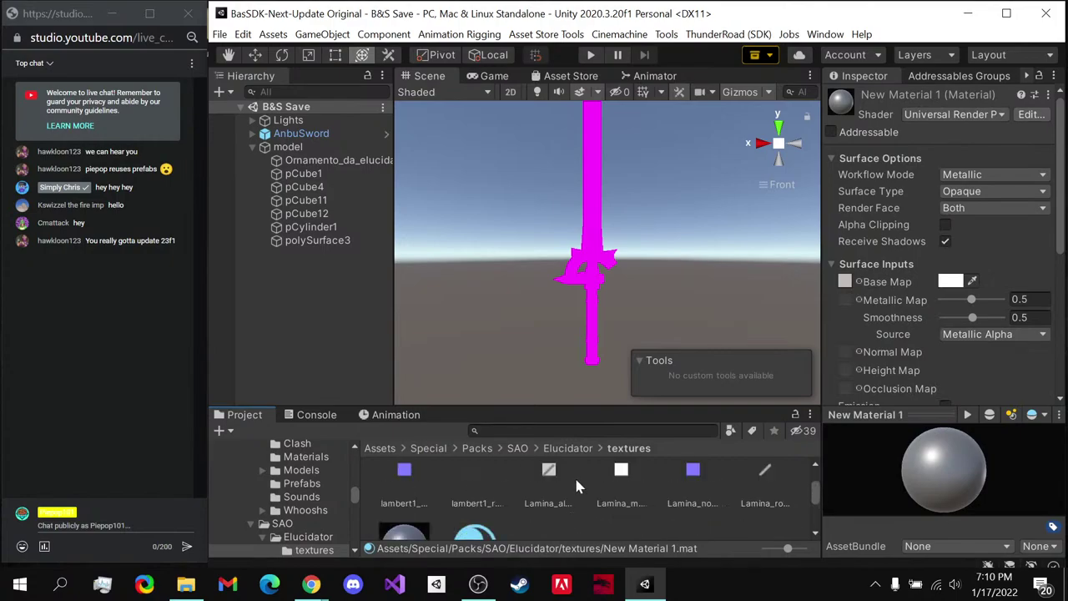
pyautogui.scroll(-1, 575, 475)
pyautogui.scroll(2, 565, 480)
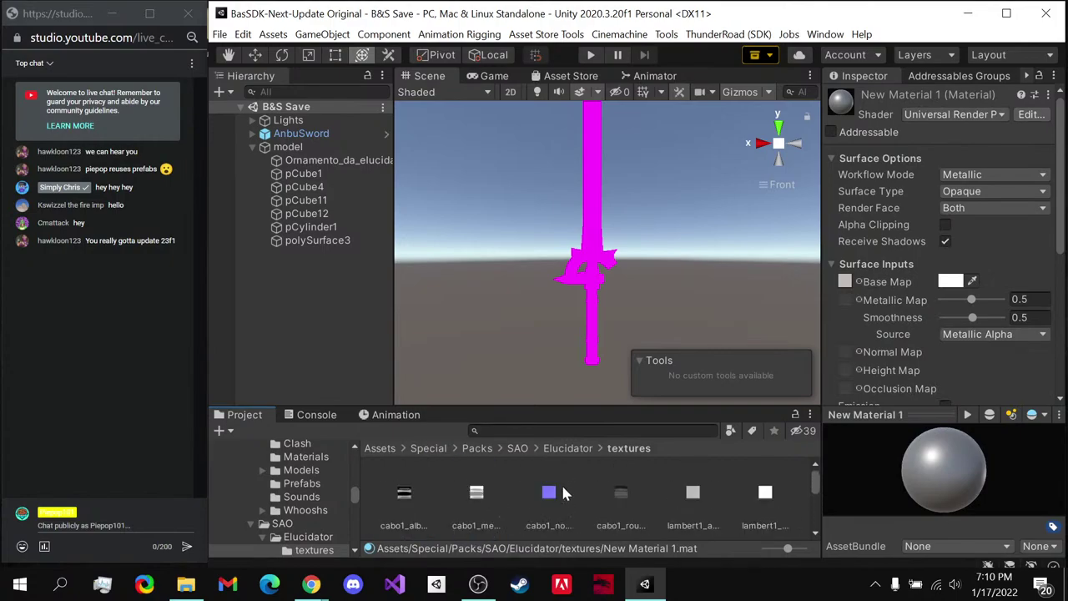
pyautogui.moveTo(412, 492); pyautogui.dragTo(844, 282)
# - Review the albedo, metallic and normal textures of cabo1
pyautogui.click(410, 493)
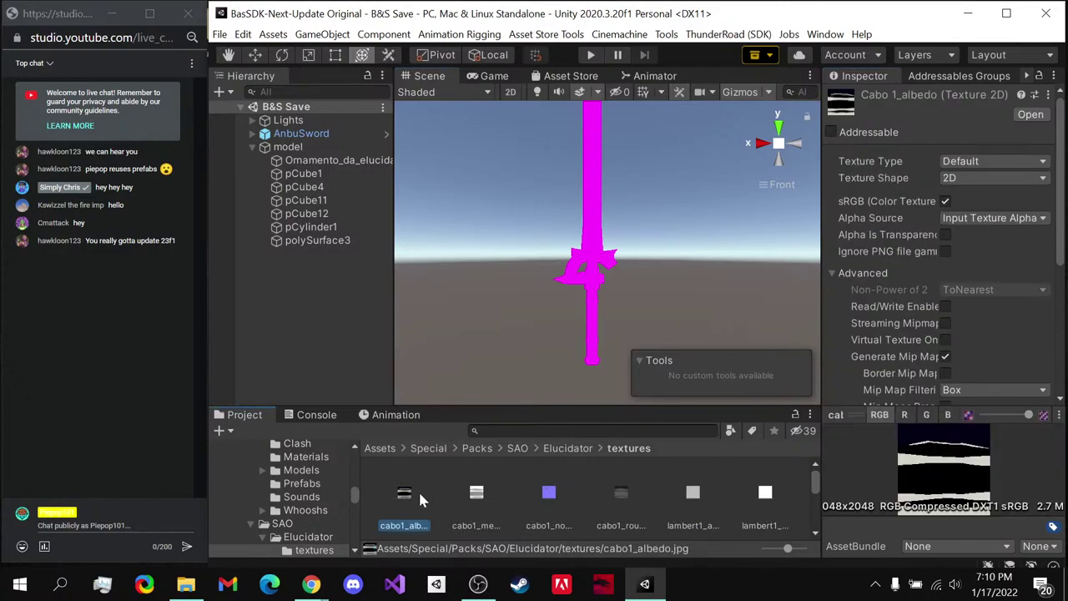
pyautogui.click(479, 495)
pyautogui.click(547, 499)
pyautogui.click(478, 494)
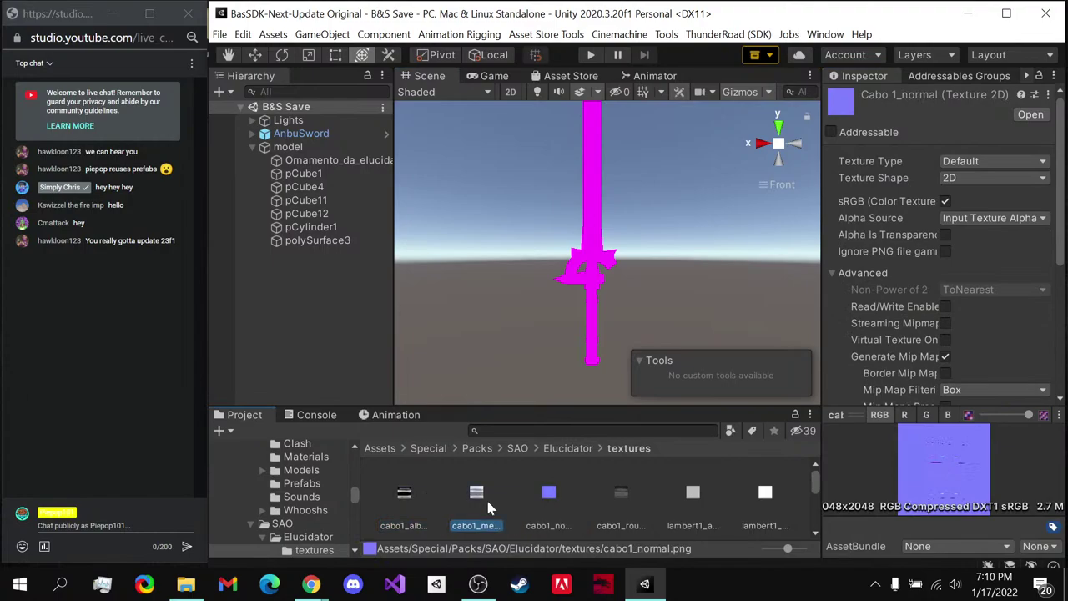
# - Check the cabo1 roughness and albedo textures, and assign the cabo1 metallic texture as the metallic map of New Material 1
pyautogui.click(621, 492)
pyautogui.scroll(1, 526, 498)
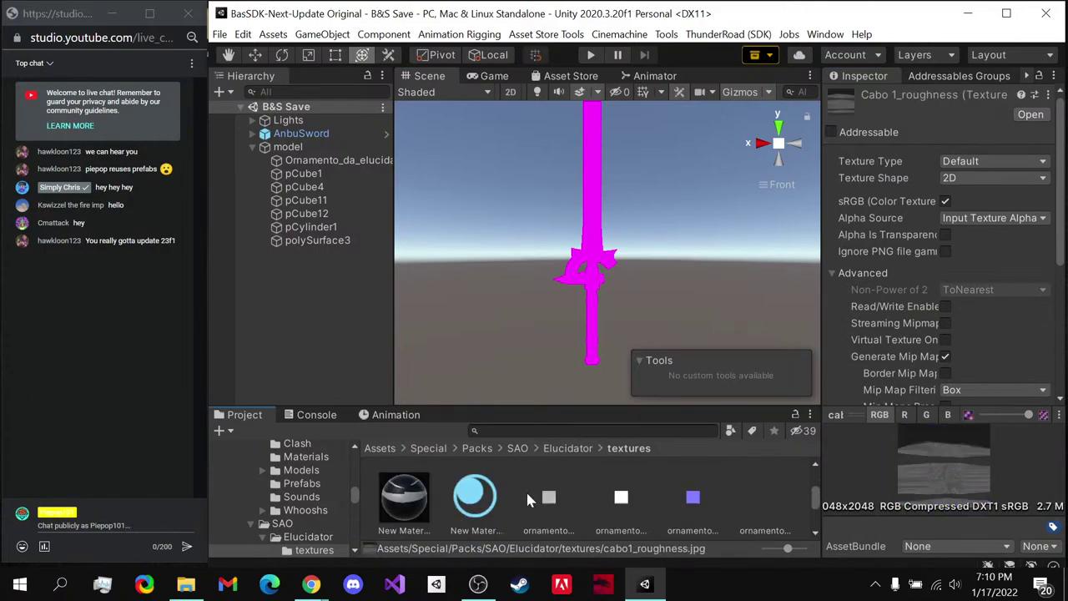
pyautogui.click(428, 505)
pyautogui.scroll(-1, 430, 505)
pyautogui.click(433, 507)
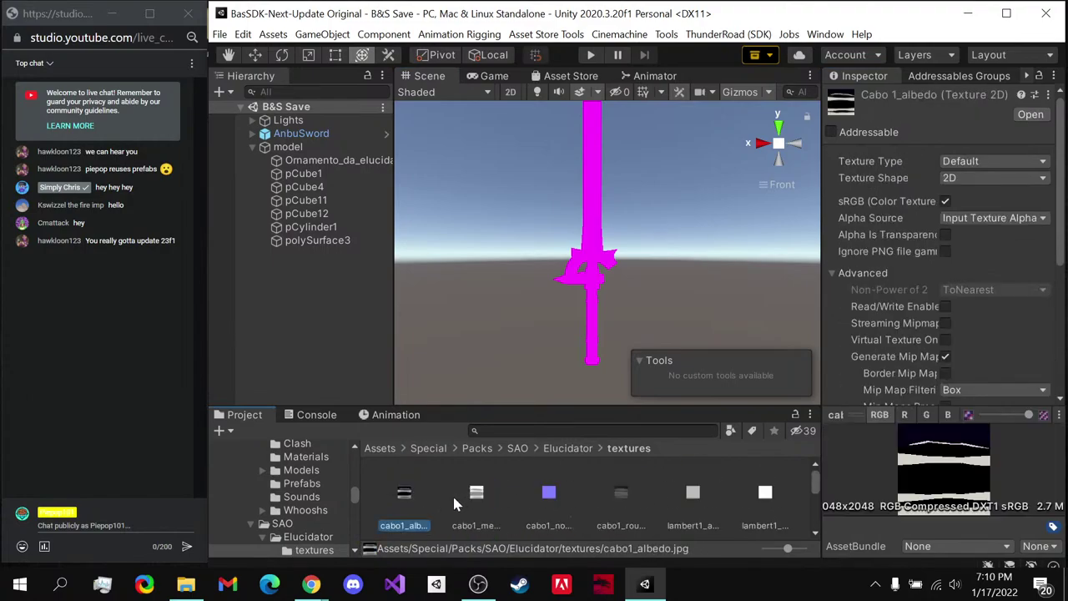
pyautogui.scroll(1, 443, 504)
pyautogui.click(423, 507)
pyautogui.scroll(-1, 421, 509)
pyautogui.moveTo(469, 497); pyautogui.dragTo(855, 297)
pyautogui.scroll(-1, 499, 481)
pyautogui.scroll(1, 499, 484)
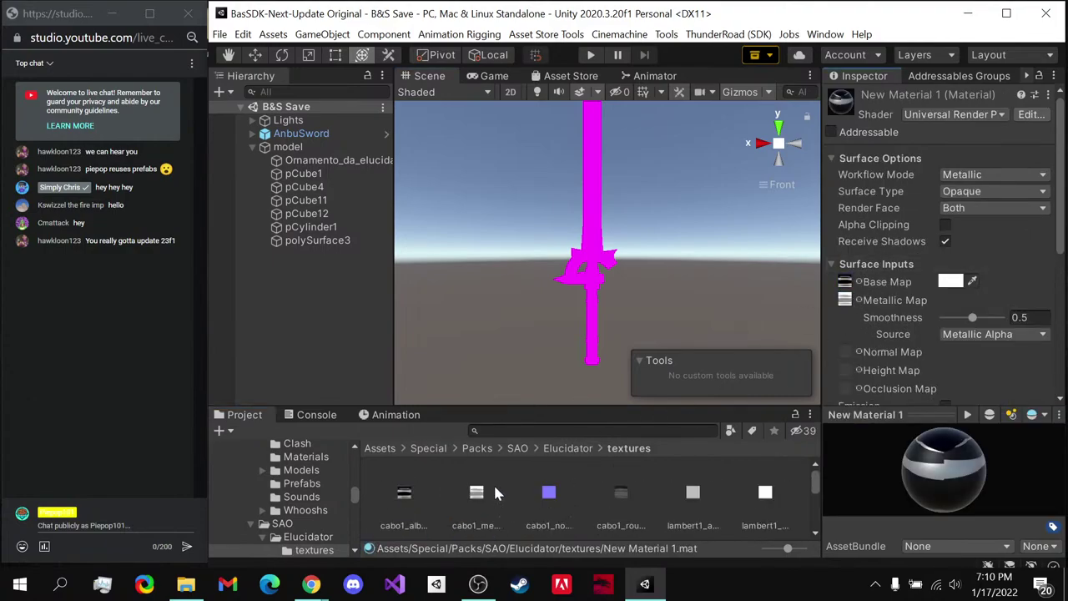
# - Assign the cabo1_normal texture as the normal map of New Material 1 and fix its import type as a normal map
pyautogui.moveTo(547, 492); pyautogui.dragTo(786, 399)
pyautogui.moveTo(855, 349); pyautogui.dragTo(855, 351)
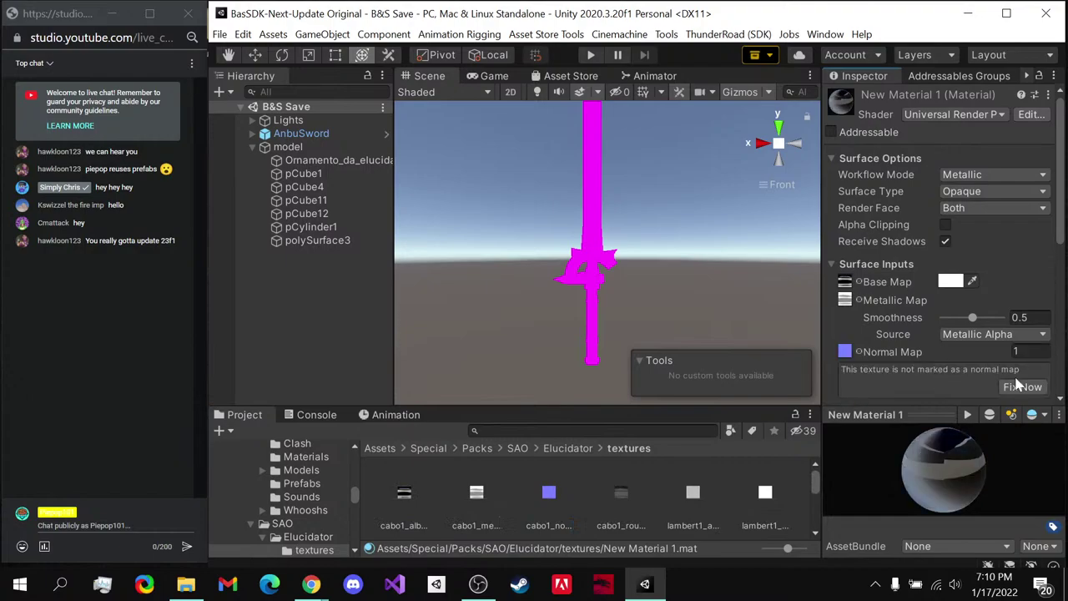
pyautogui.click(1021, 389)
# - Apply New Material 1 to the handle of the sword model in the scene
pyautogui.scroll(-1, 500, 492)
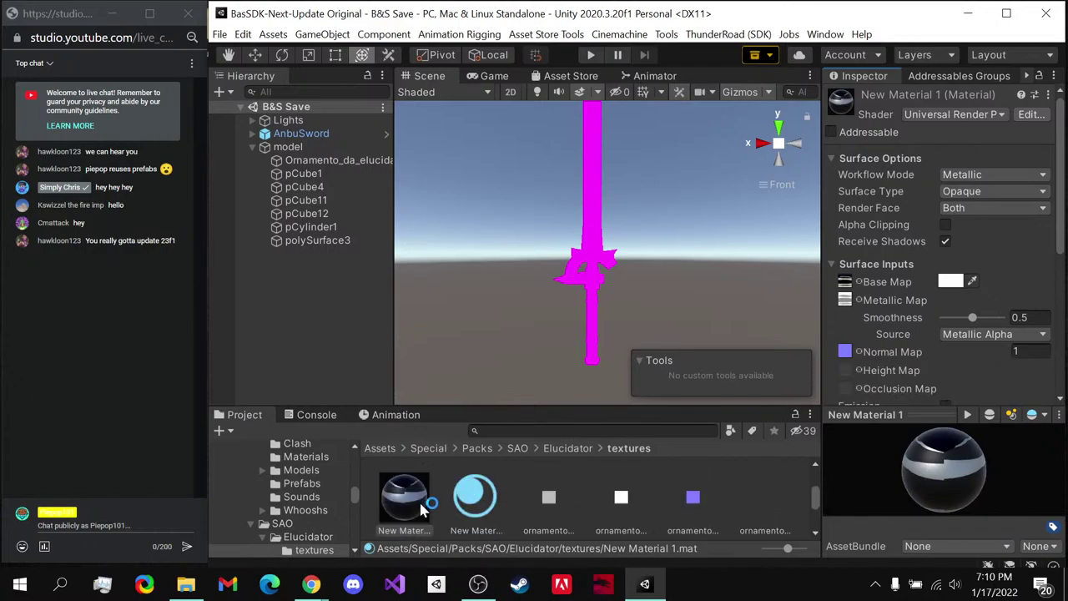
pyautogui.moveTo(417, 501); pyautogui.dragTo(588, 332)
pyautogui.moveTo(630, 318); pyautogui.dragTo(615, 304, button='middle')
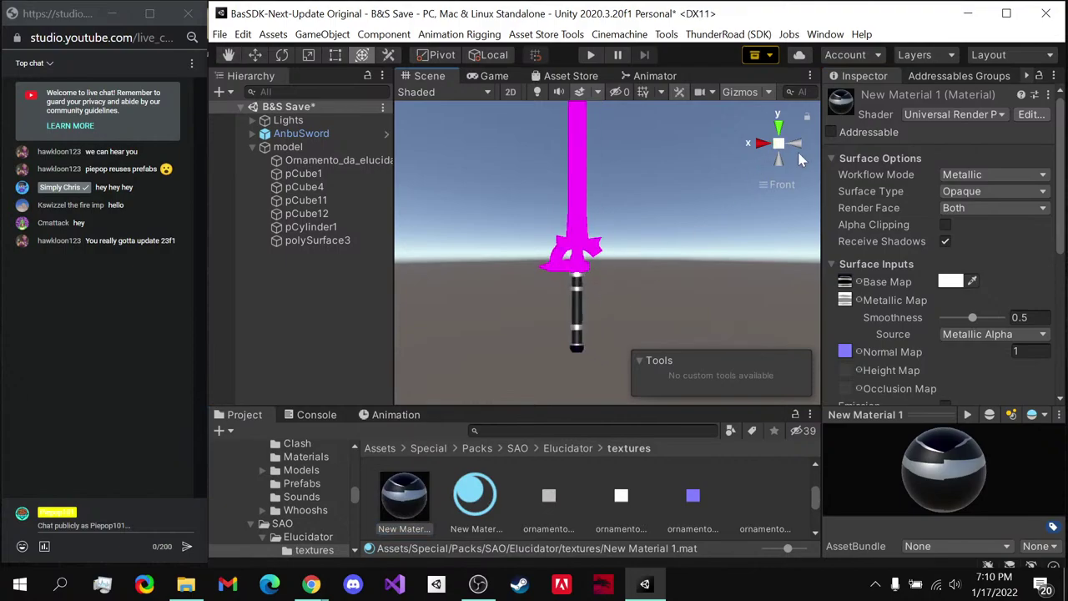
pyautogui.click(800, 147)
pyautogui.click(766, 146)
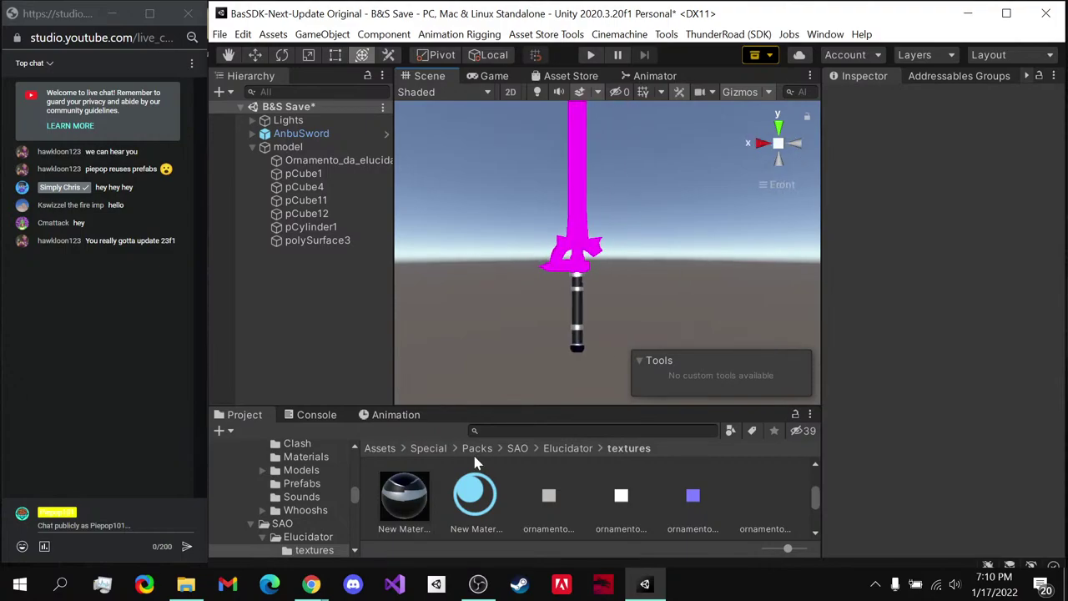
# - Duplicate New Material in the Elucidator textures folder to create New Material 2, 3 and 4
pyautogui.click(475, 499)
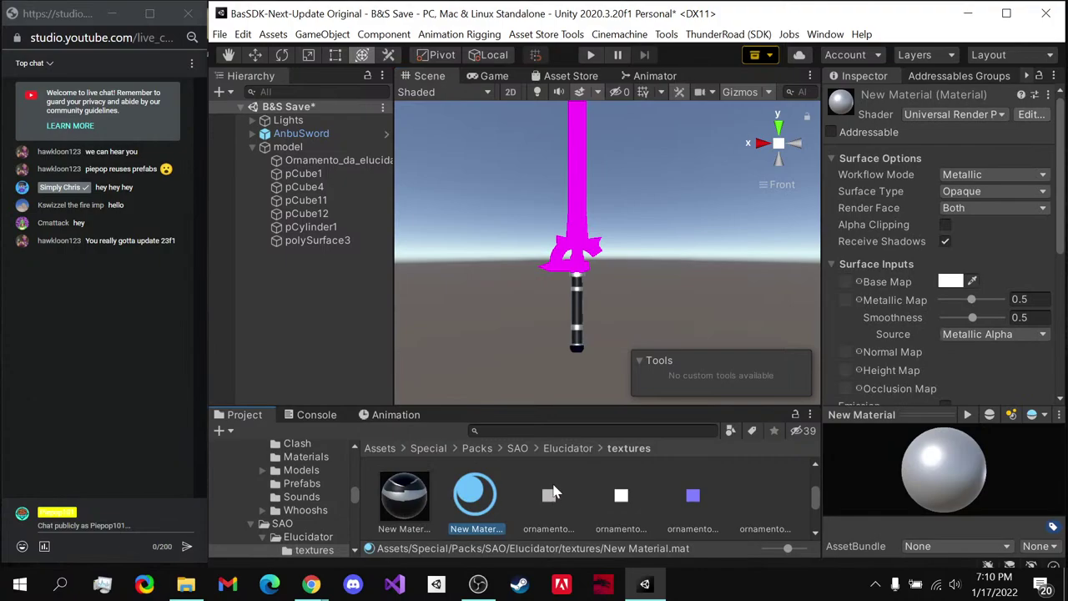
pyautogui.hotkey('ctrl', 'd')
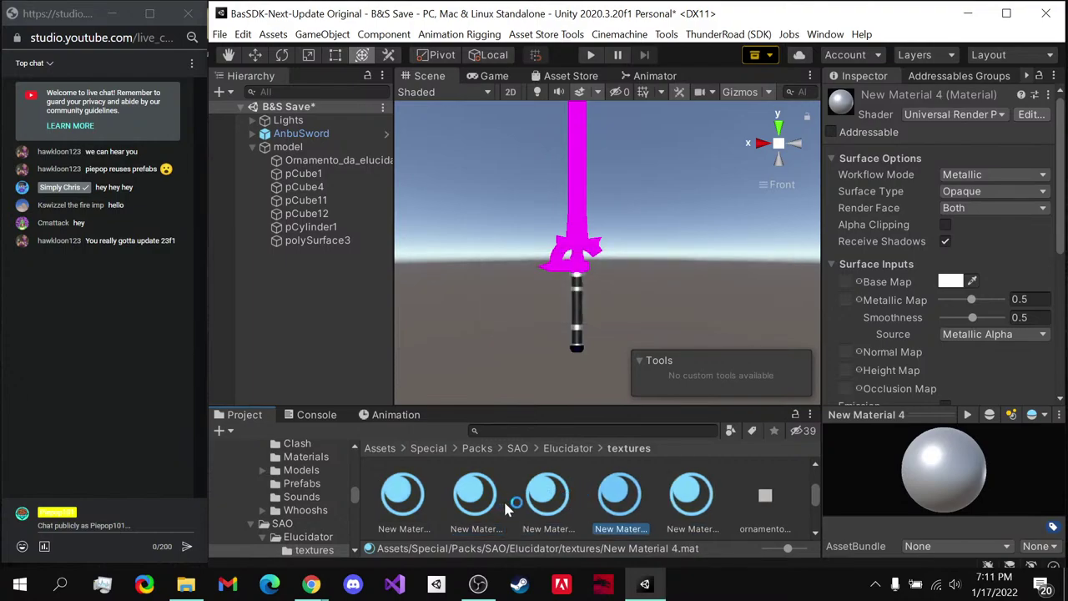
pyautogui.scroll(-1, 630, 522)
pyautogui.scroll(1, 630, 522)
pyautogui.click(705, 499)
pyautogui.click(404, 499)
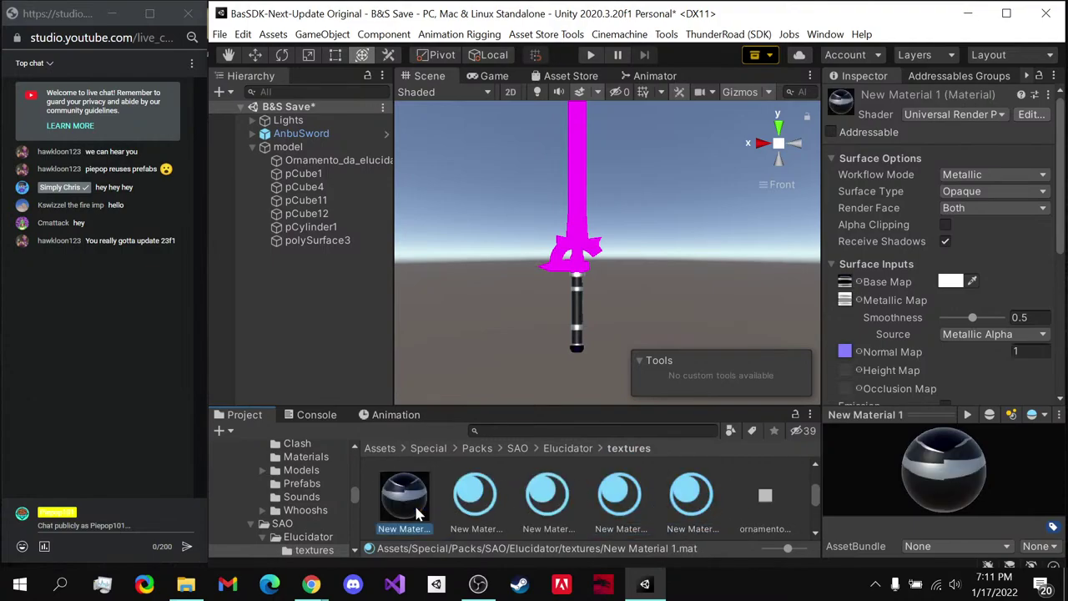
# - Assign the lambert1_albedo texture as the base map of New Material 2
pyautogui.click(474, 505)
pyautogui.scroll(-1, 488, 509)
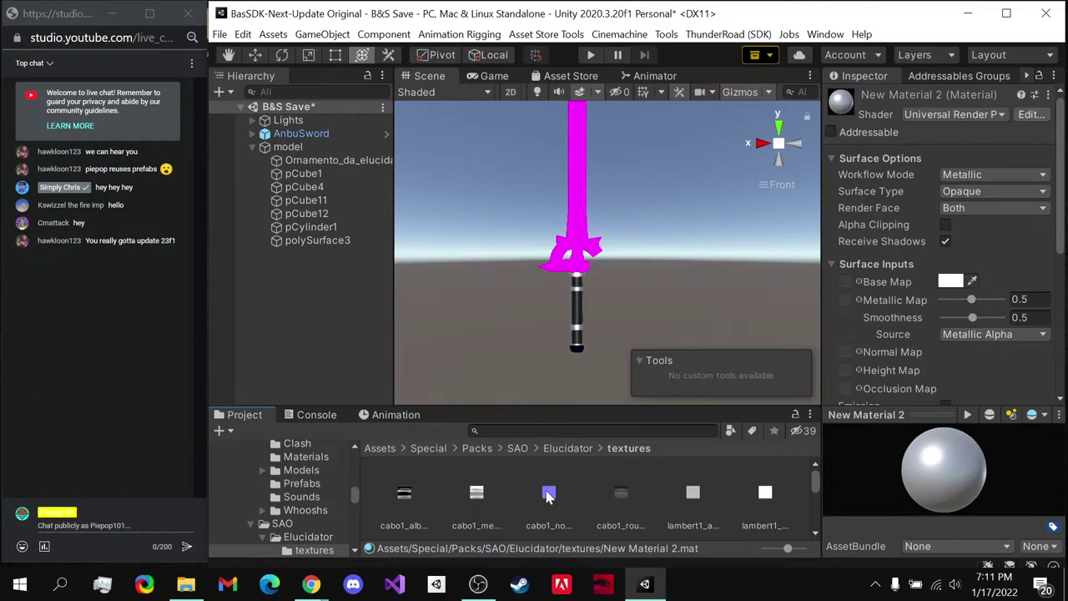
pyautogui.click(693, 494)
pyautogui.scroll(1, 659, 497)
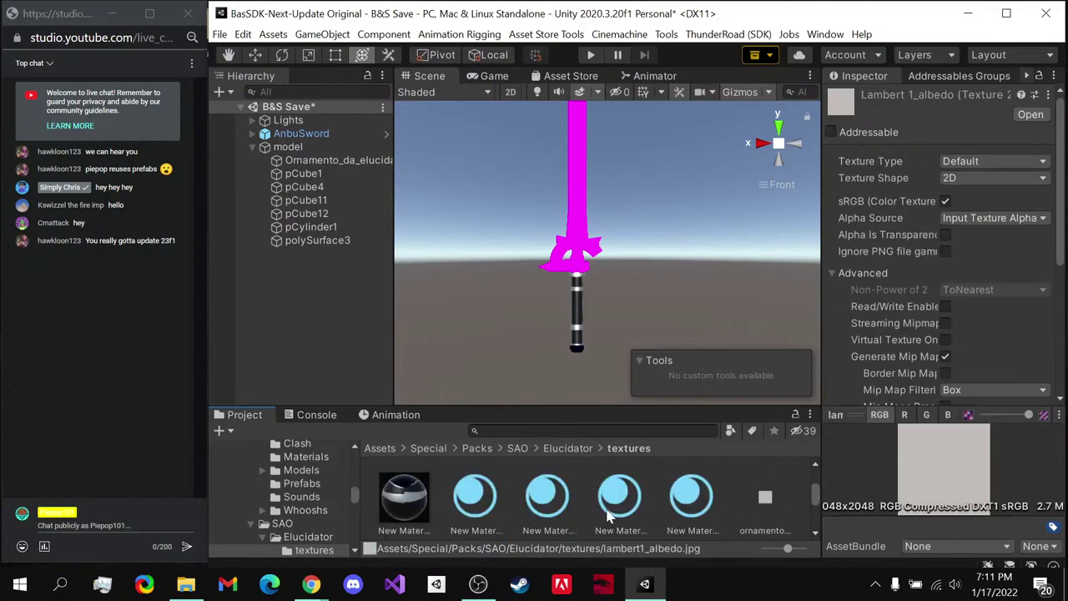
pyautogui.click(476, 496)
pyautogui.scroll(-1, 543, 492)
pyautogui.moveTo(693, 492); pyautogui.dragTo(848, 282)
# - Assign the lambert1 metallic and normal textures to New Material 2, fixing the normal texture's import type as a normal map
pyautogui.scroll(-2, 878, 294)
pyautogui.moveTo(765, 493); pyautogui.dragTo(852, 202)
pyautogui.scroll(-1, 539, 499)
pyautogui.moveTo(423, 520); pyautogui.dragTo(845, 251)
pyautogui.click(1022, 286)
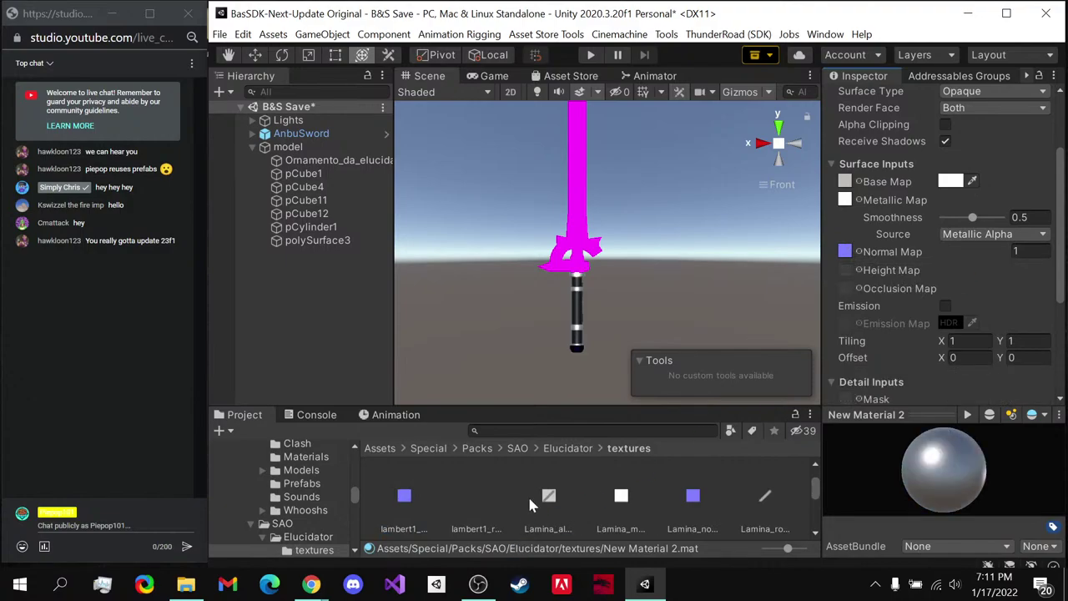
# - Switch to Chrome and look up the Elucidator - Kirito's Sword of Sword Art Online model page on Sketchfab, closing it again
pyautogui.moveTo(311, 584)
pyautogui.click(292, 526)
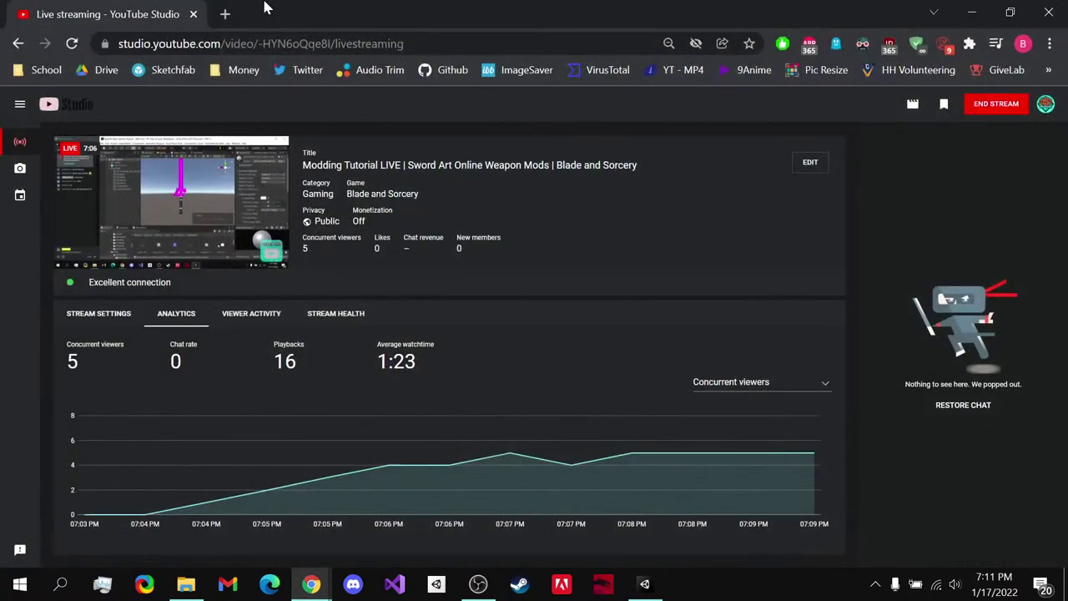
pyautogui.click(225, 14)
pyautogui.write('elucida')
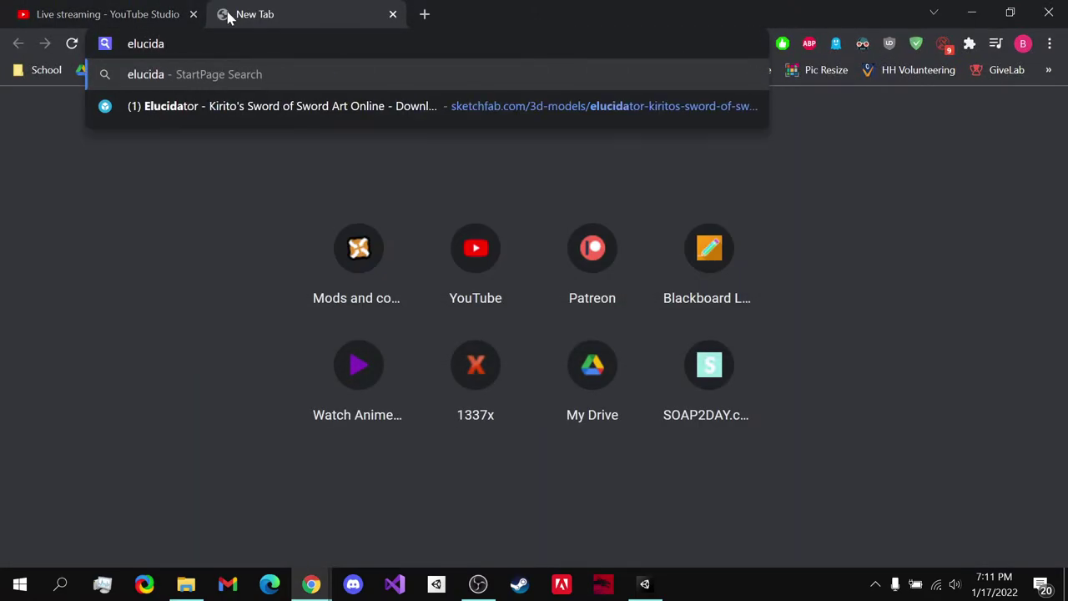
pyautogui.press('Down')
pyautogui.press('Return')
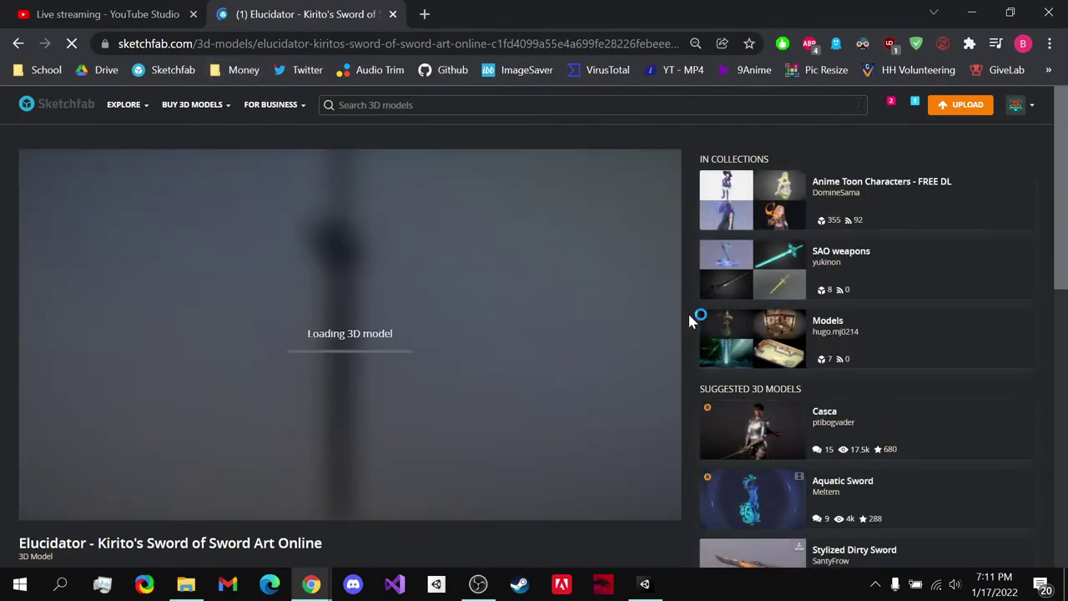
pyautogui.click(423, 14)
pyautogui.middleClick(279, 8)
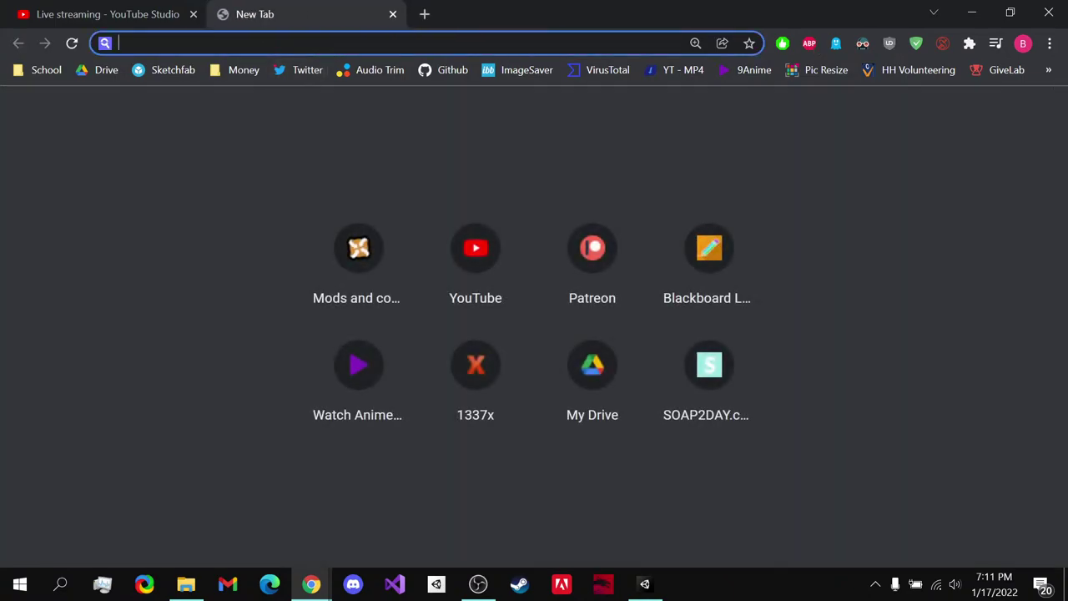
# - Search for "elucidator" images and open the 1876 × 612 side view of the sword from special.goodsmile.info full size
pyautogui.write('elucidator')
pyautogui.press('Return')
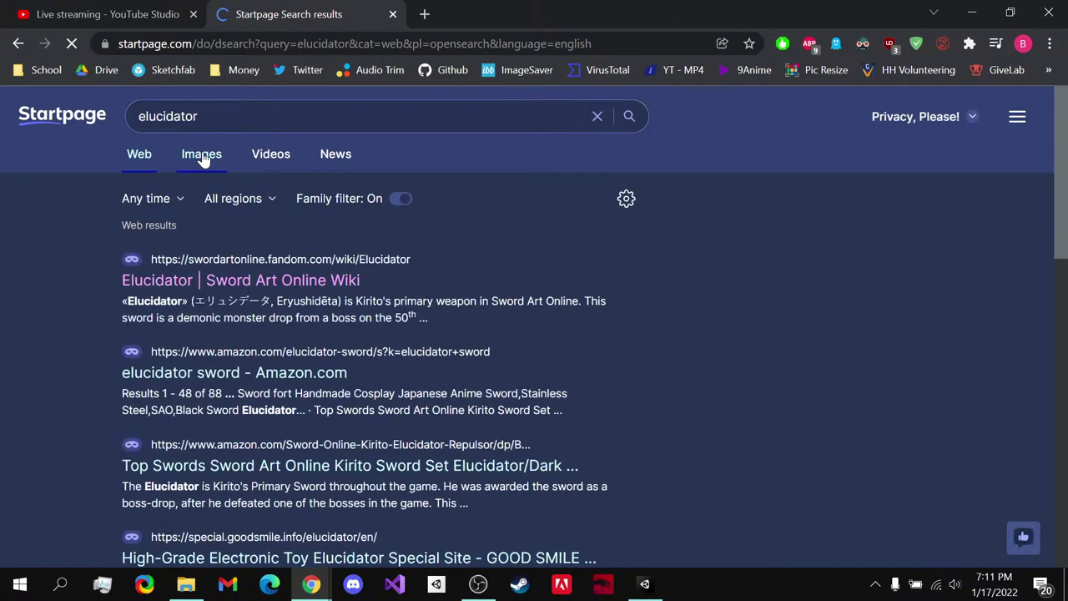
pyautogui.click(203, 159)
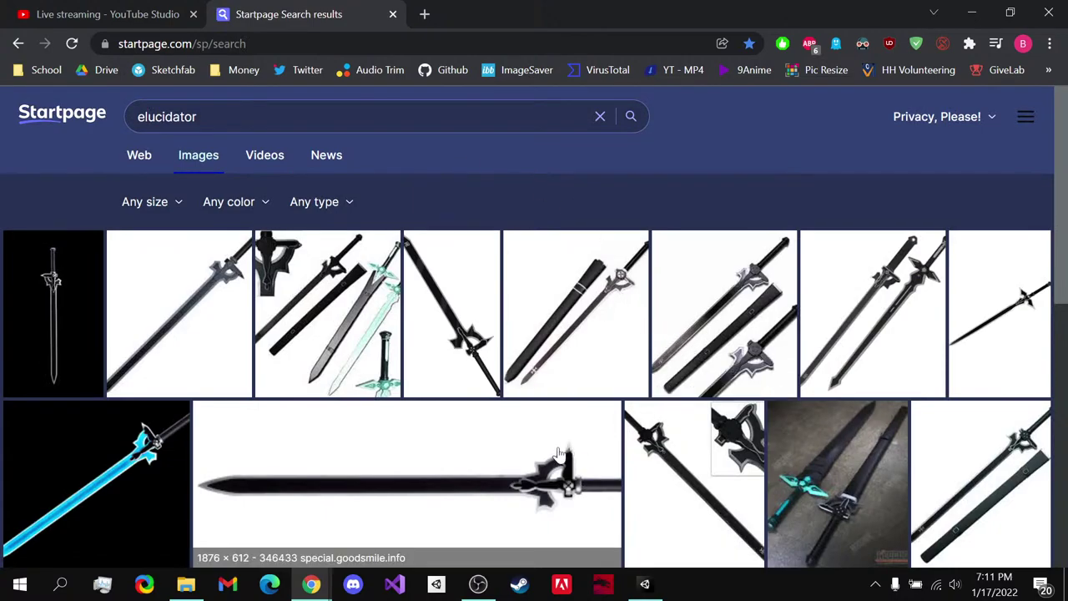
pyautogui.click(607, 494)
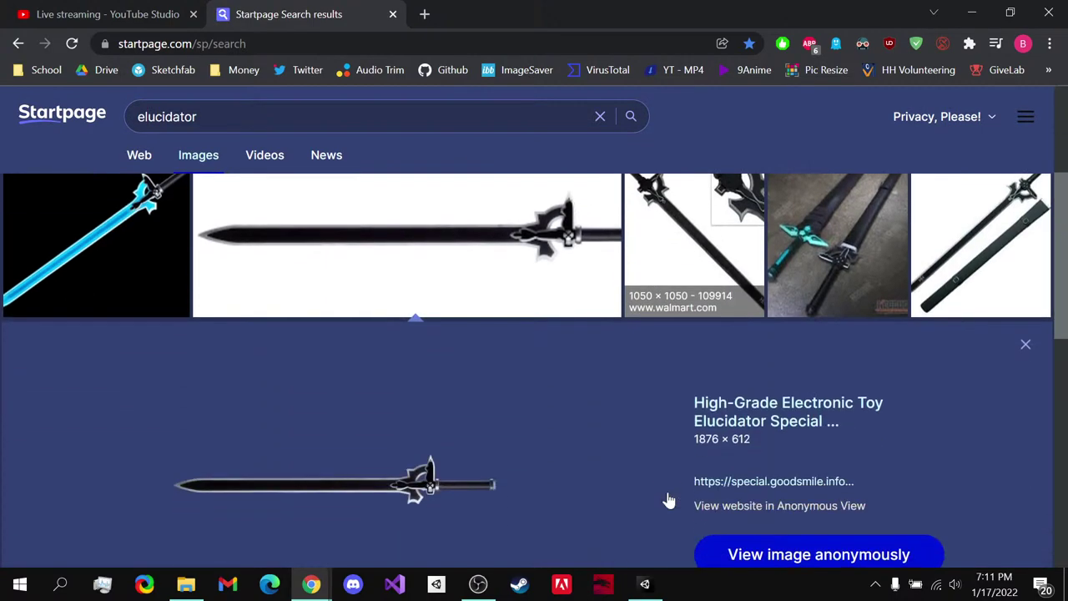
pyautogui.scroll(2, 409, 417)
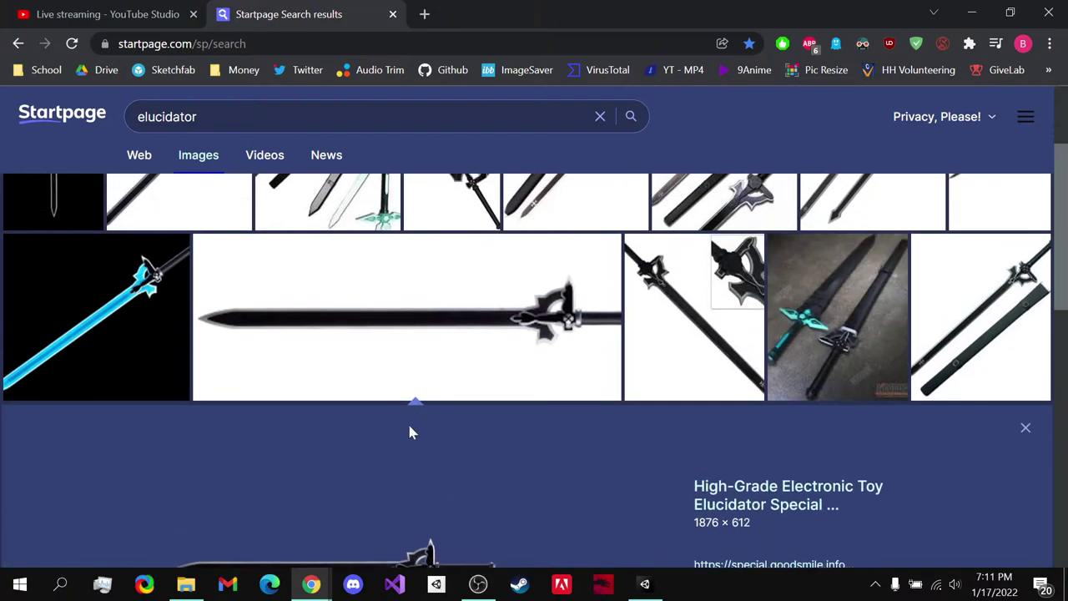
pyautogui.middleClick(396, 547)
pyautogui.click(492, 14)
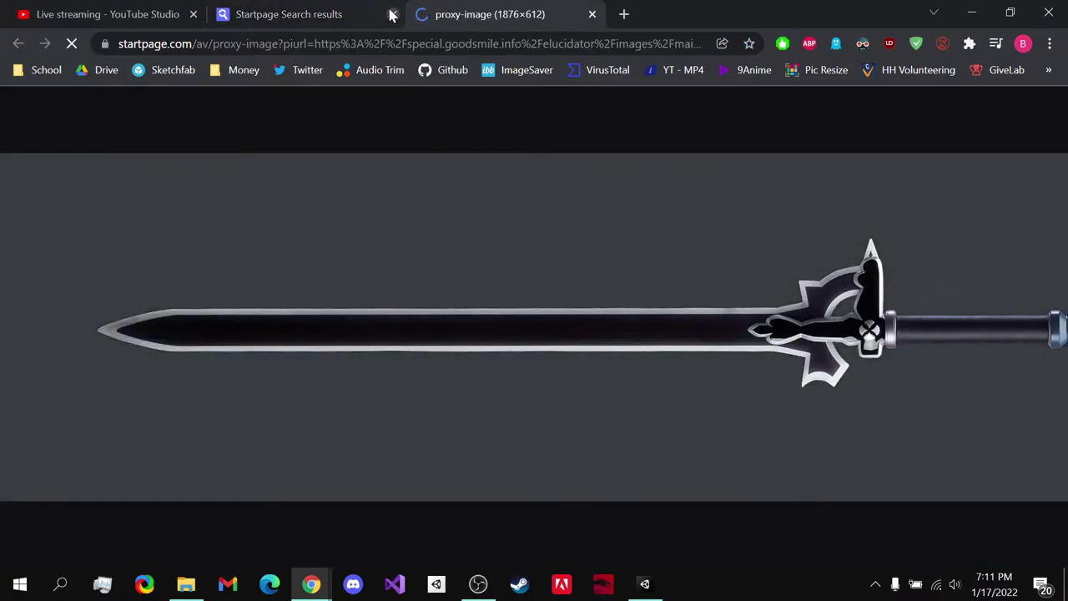
pyautogui.middleClick(338, 7)
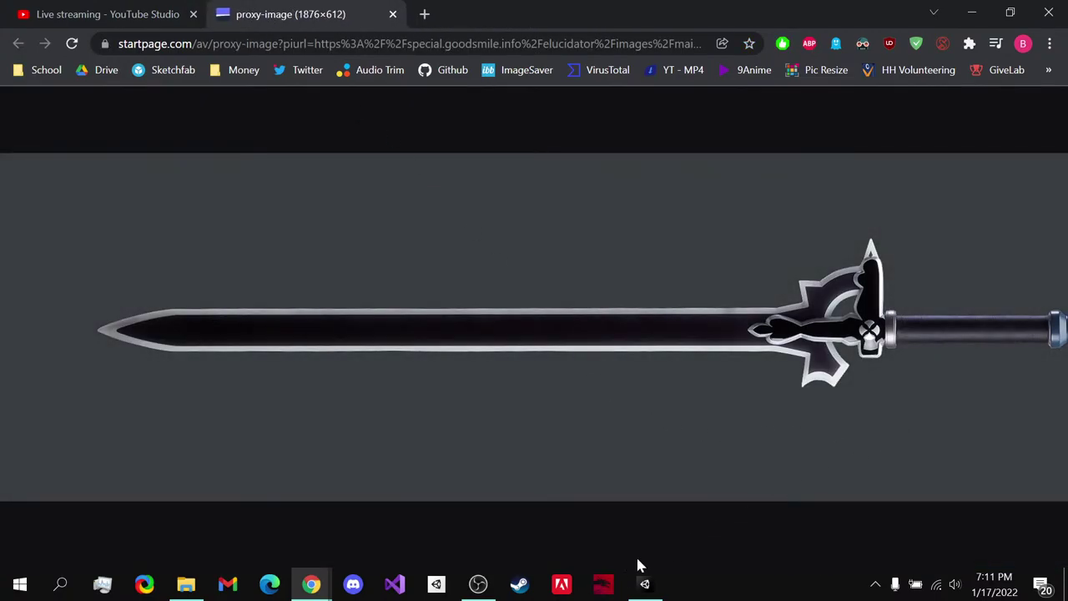
# - Switch back to Unity, view the sword's guard and blade, and bring the live chat window to the front beside it
pyautogui.click(644, 583)
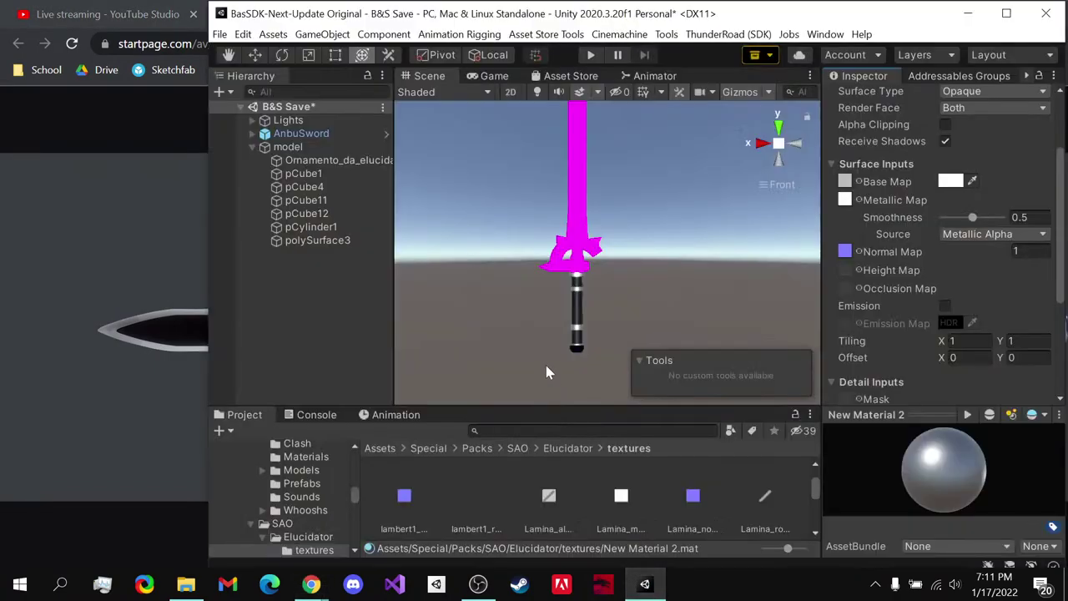
pyautogui.moveTo(620, 252); pyautogui.dragTo(612, 289, button='middle')
pyautogui.scroll(-1, 609, 289)
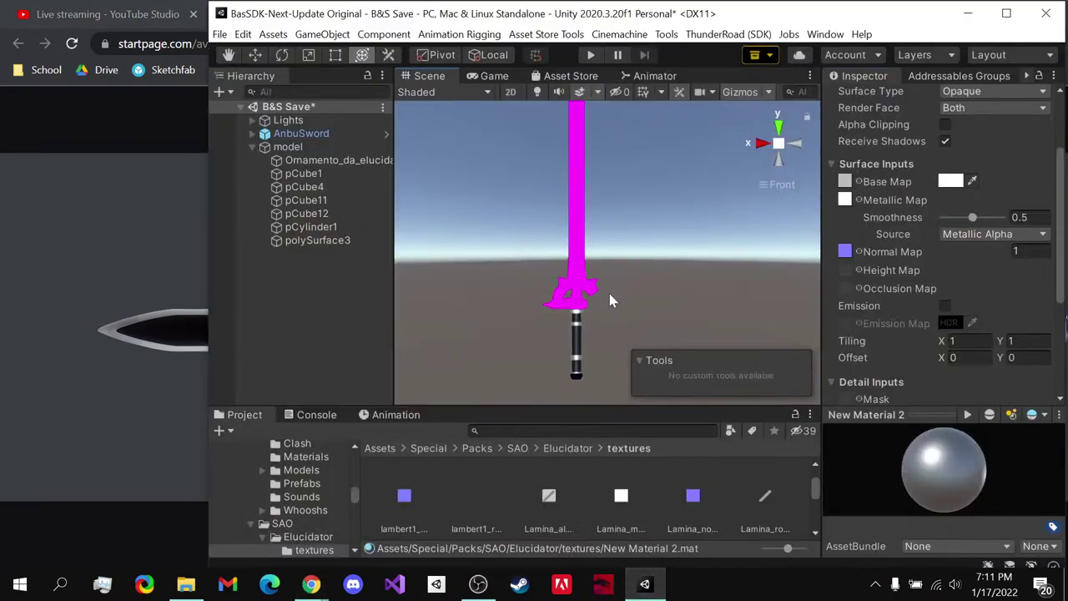
pyautogui.moveTo(309, 584)
pyautogui.click(413, 514)
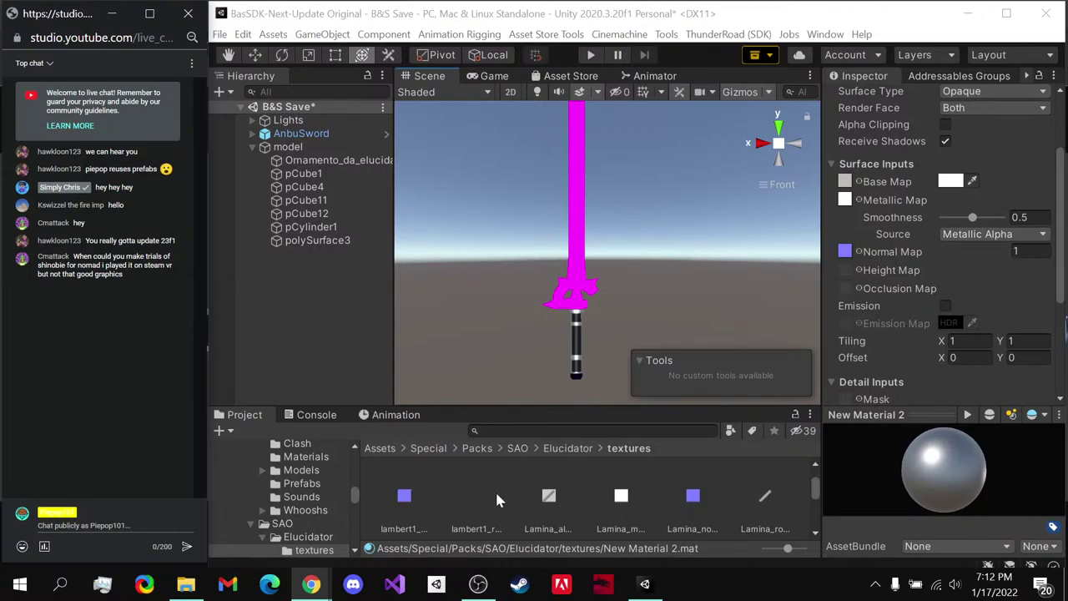
# - Preview the Lamina_albedo texture and assign it as the base map of New Material 3
pyautogui.scroll(-2, 514, 494)
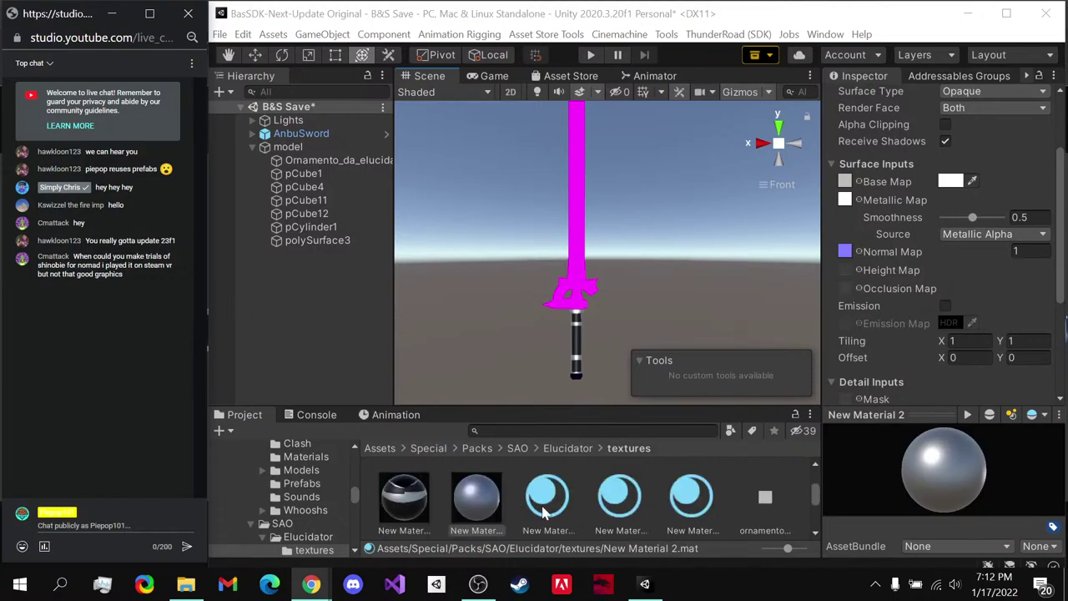
pyautogui.click(542, 505)
pyautogui.scroll(2, 542, 503)
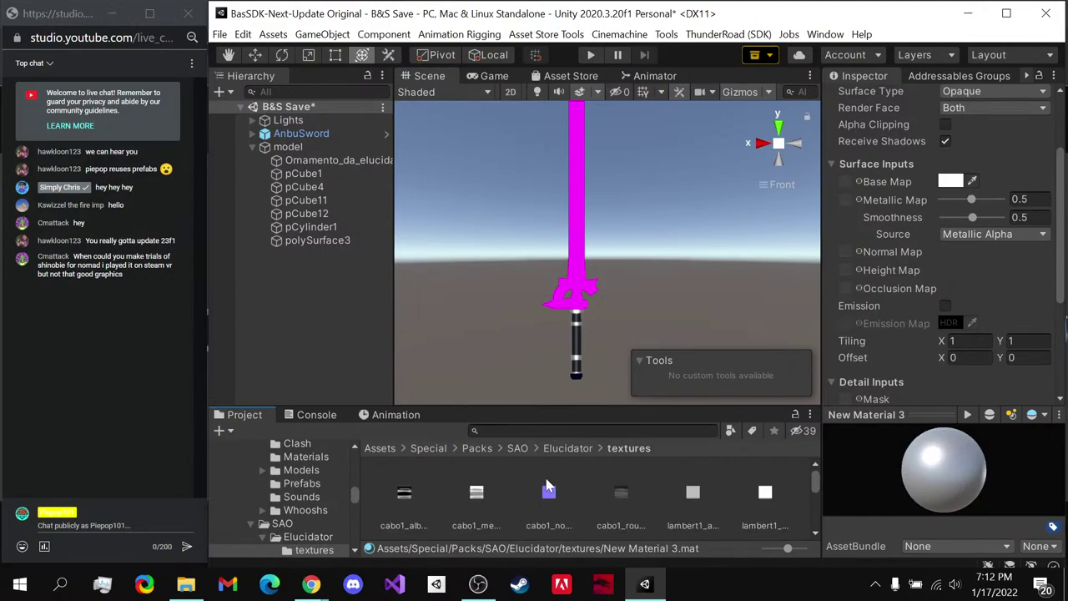
pyautogui.scroll(-1, 558, 480)
pyautogui.scroll(-1, 554, 484)
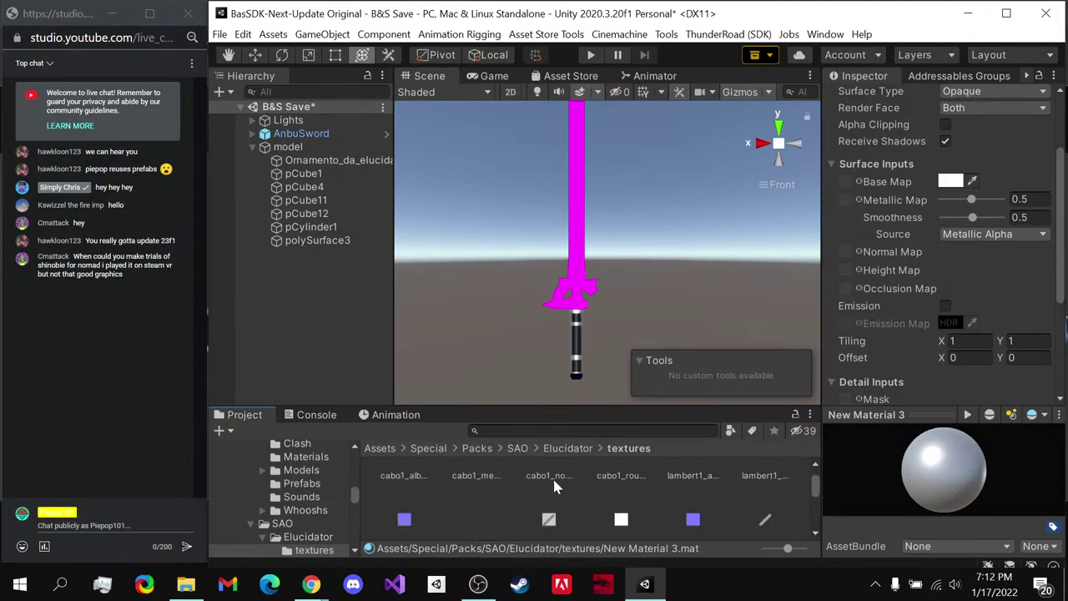
pyautogui.scroll(2, 551, 480)
pyautogui.click(550, 494)
pyautogui.scroll(-1, 551, 494)
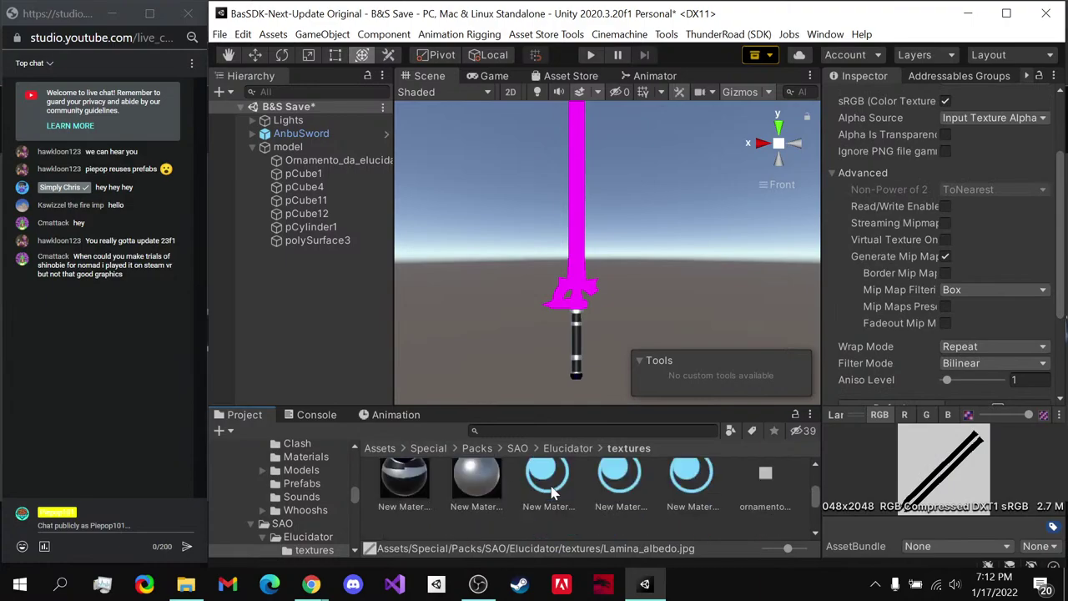
pyautogui.click(549, 496)
pyautogui.scroll(1, 551, 497)
pyautogui.moveTo(549, 494); pyautogui.dragTo(855, 186)
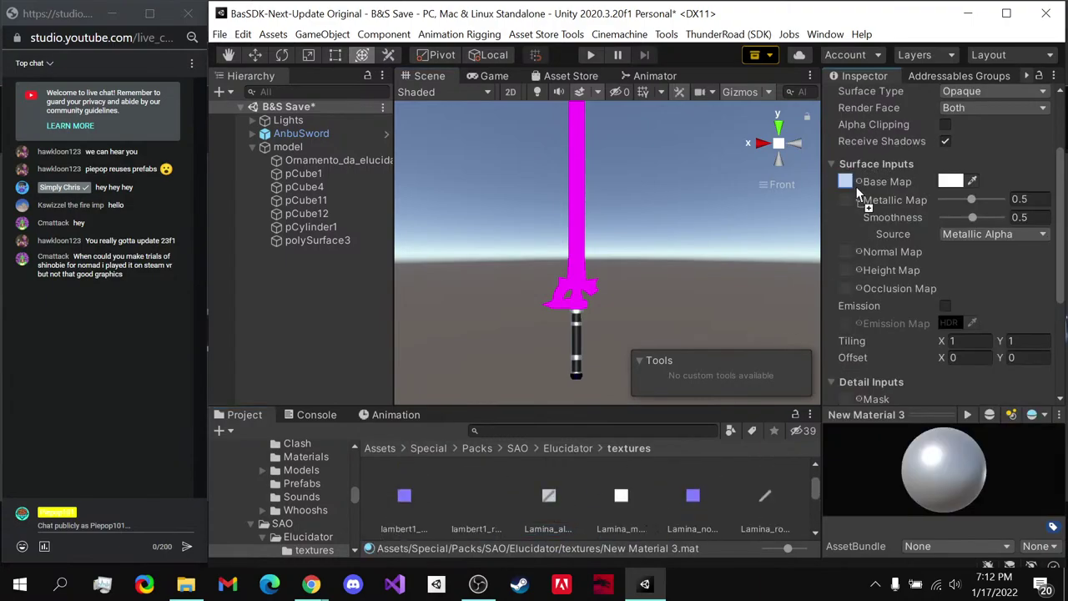
# - Assign the Lamina metallic and normal textures to New Material 3, fixing the normal texture's import type as a normal map
pyautogui.moveTo(624, 494); pyautogui.dragTo(845, 200)
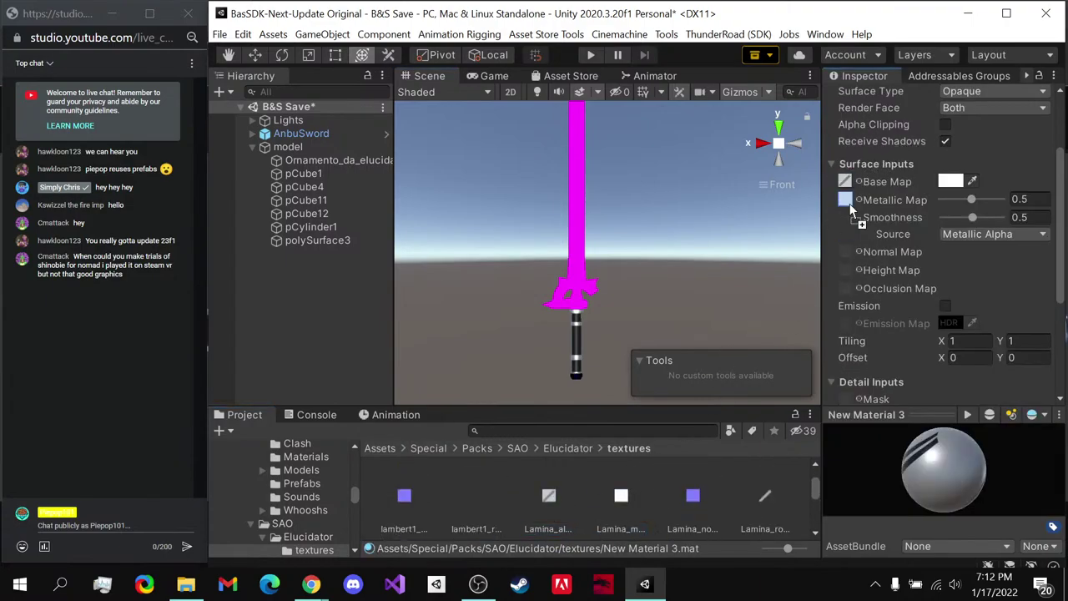
pyautogui.moveTo(692, 492); pyautogui.dragTo(844, 253)
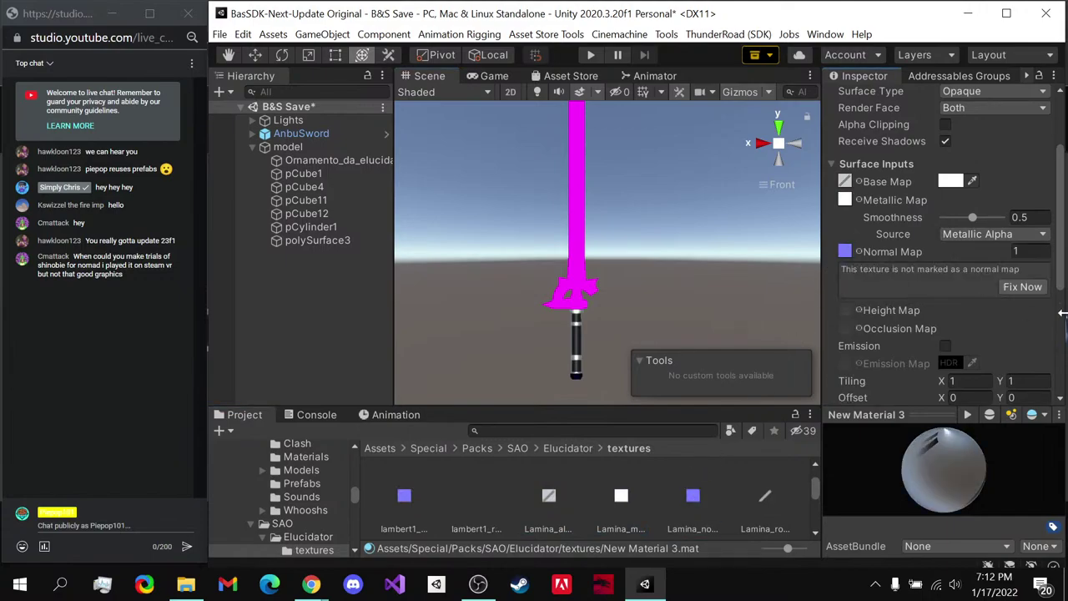
pyautogui.click(1020, 288)
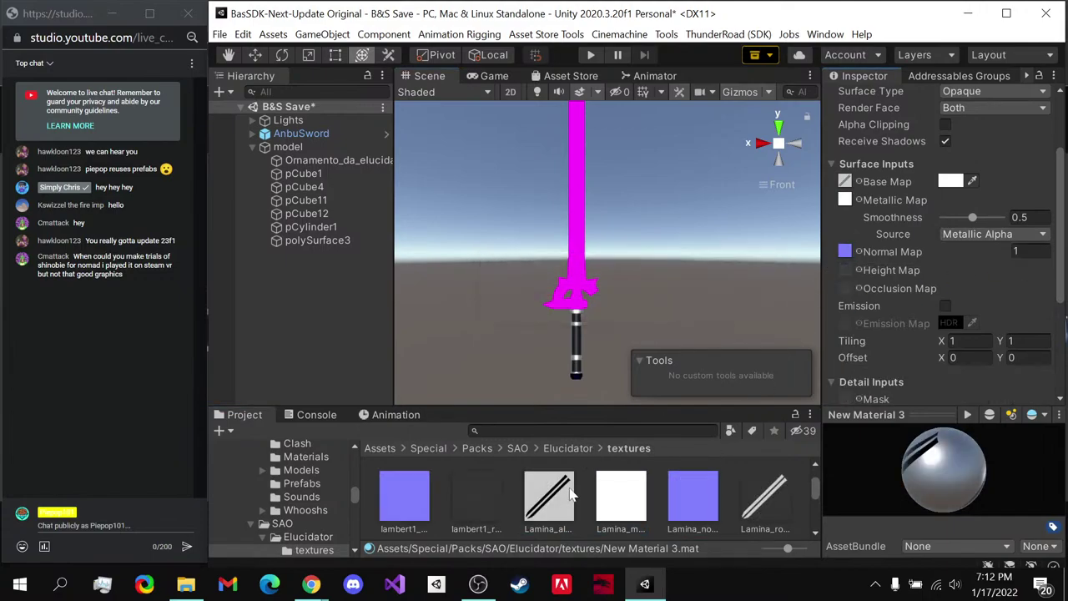
# - Preview the Lamina_roughness texture and assign the ornamento albedo texture as the base map of New Material 4
pyautogui.scroll(-2, 584, 497)
pyautogui.click(622, 497)
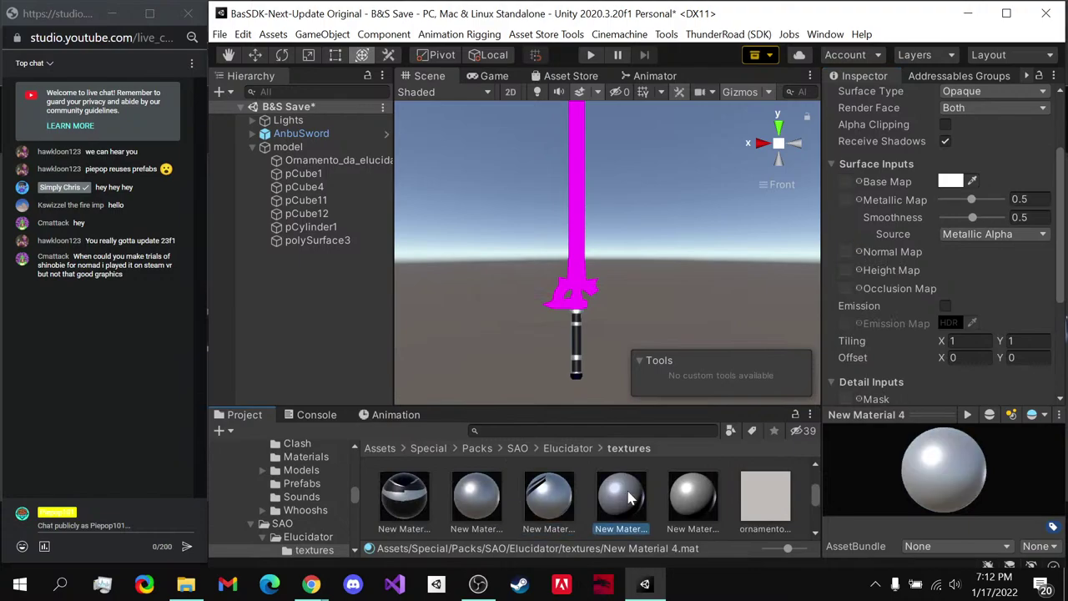
pyautogui.scroll(3, 628, 498)
pyautogui.scroll(-1, 644, 503)
pyautogui.scroll(1, 726, 497)
pyautogui.click(747, 493)
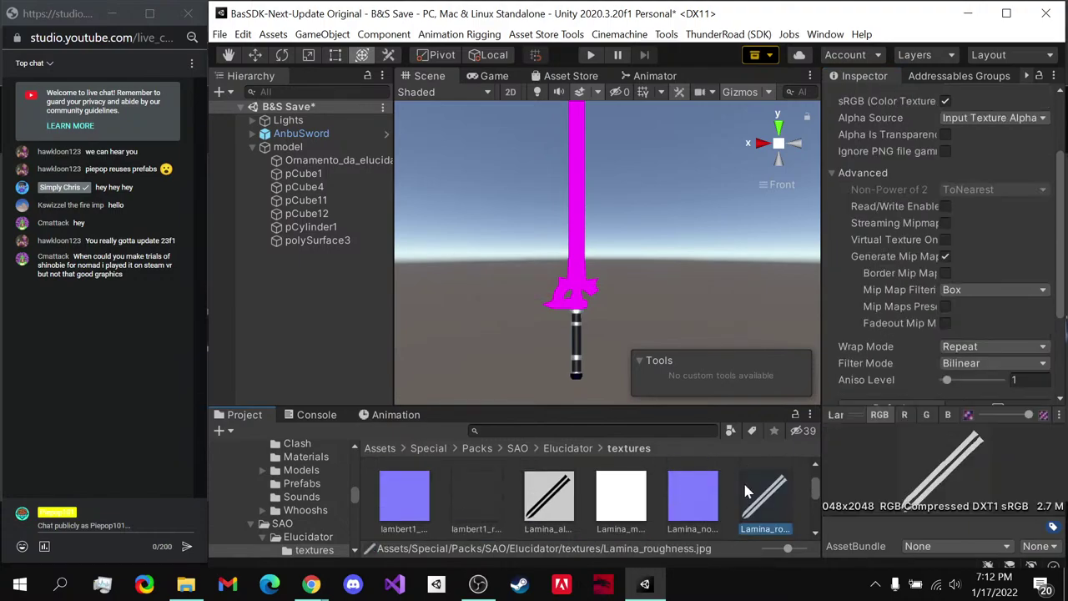
pyautogui.scroll(-1, 742, 496)
pyautogui.click(619, 496)
pyautogui.scroll(1, 643, 499)
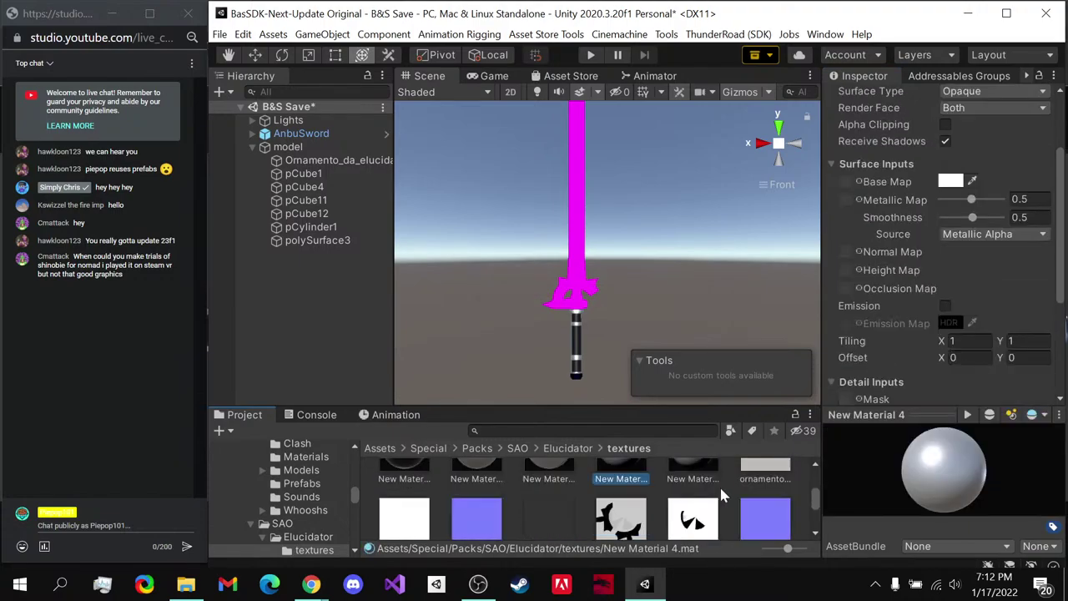
pyautogui.scroll(-1, 735, 491)
pyautogui.moveTo(761, 481); pyautogui.dragTo(845, 181)
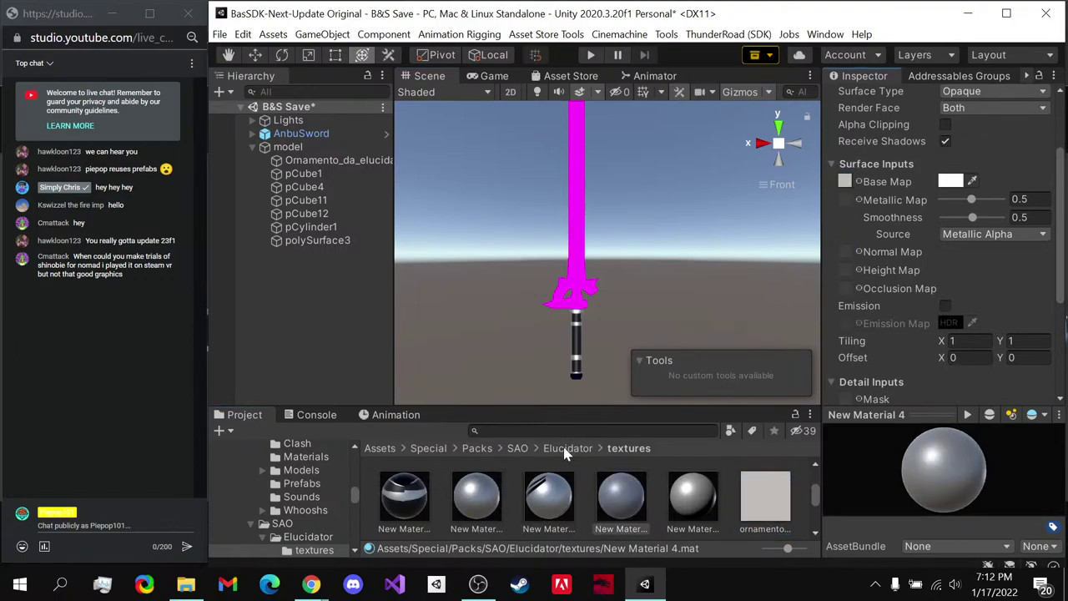
# - Assign the ornamento metallic and normal textures to New Material 4, marking the normal texture as a normal map
pyautogui.scroll(-2, 463, 494)
pyautogui.scroll(1, 463, 494)
pyautogui.moveTo(404, 494); pyautogui.dragTo(845, 199)
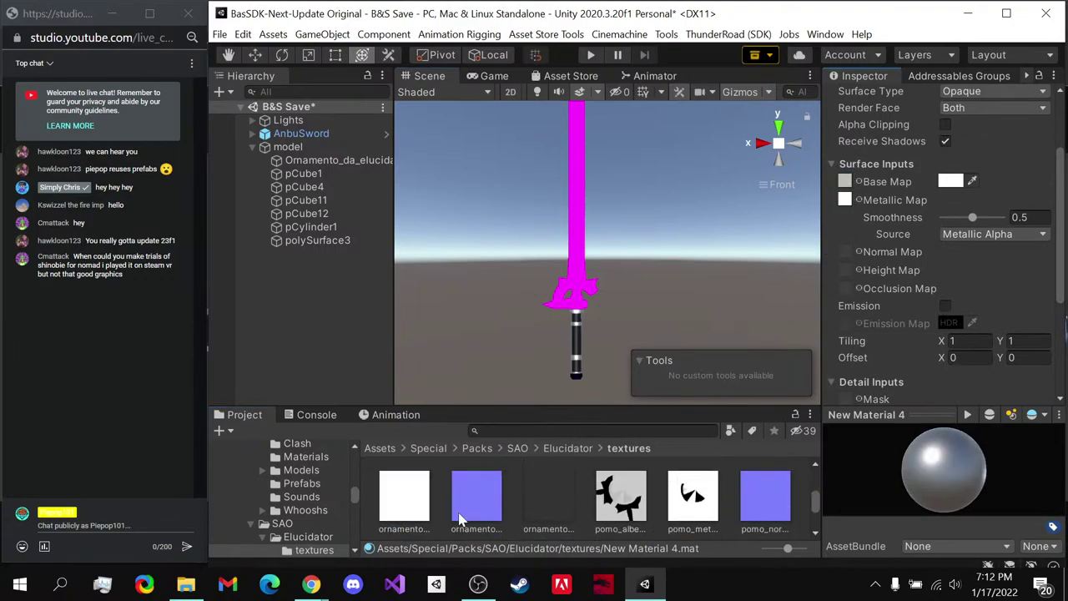
pyautogui.moveTo(467, 493); pyautogui.dragTo(846, 251)
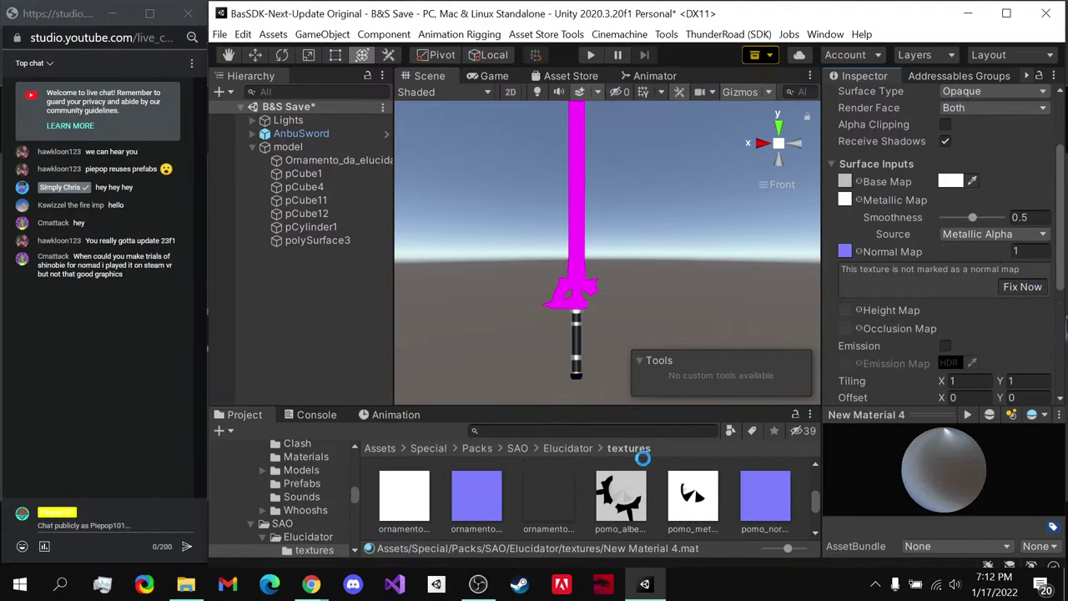
# - Preview the pomo_albedo texture and assign it as the base map of New Material 5
pyautogui.click(689, 509)
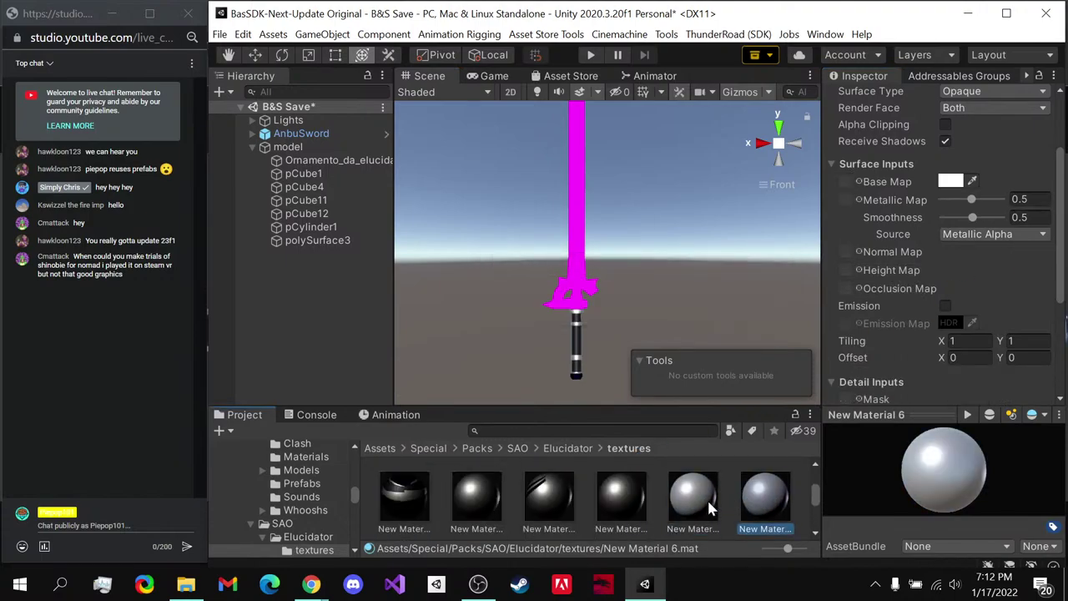
pyautogui.click(697, 499)
pyautogui.scroll(-3, 618, 501)
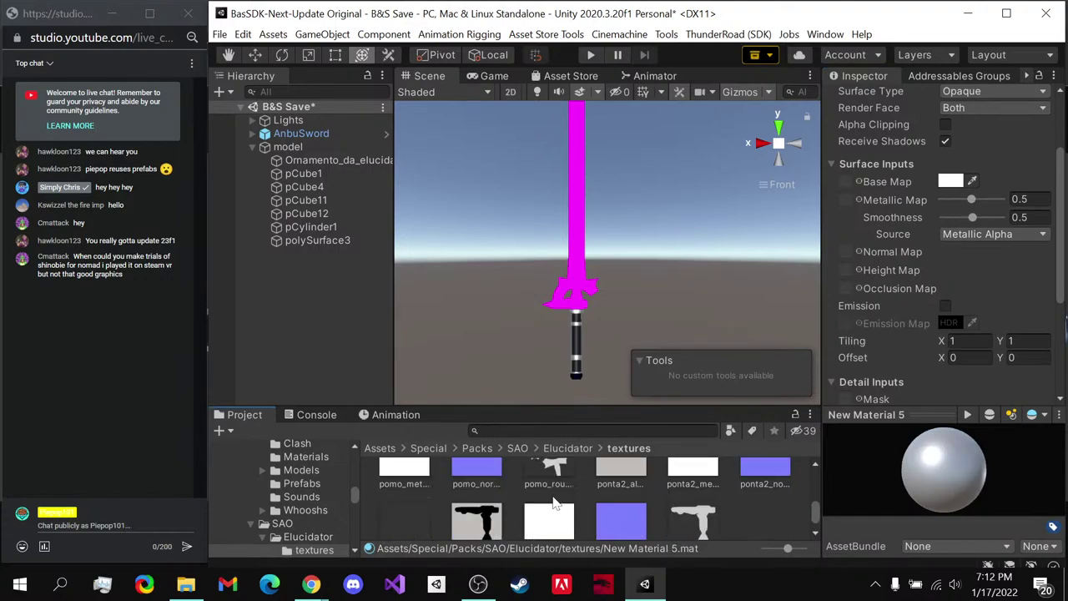
pyautogui.scroll(-1, 551, 501)
pyautogui.scroll(2, 538, 518)
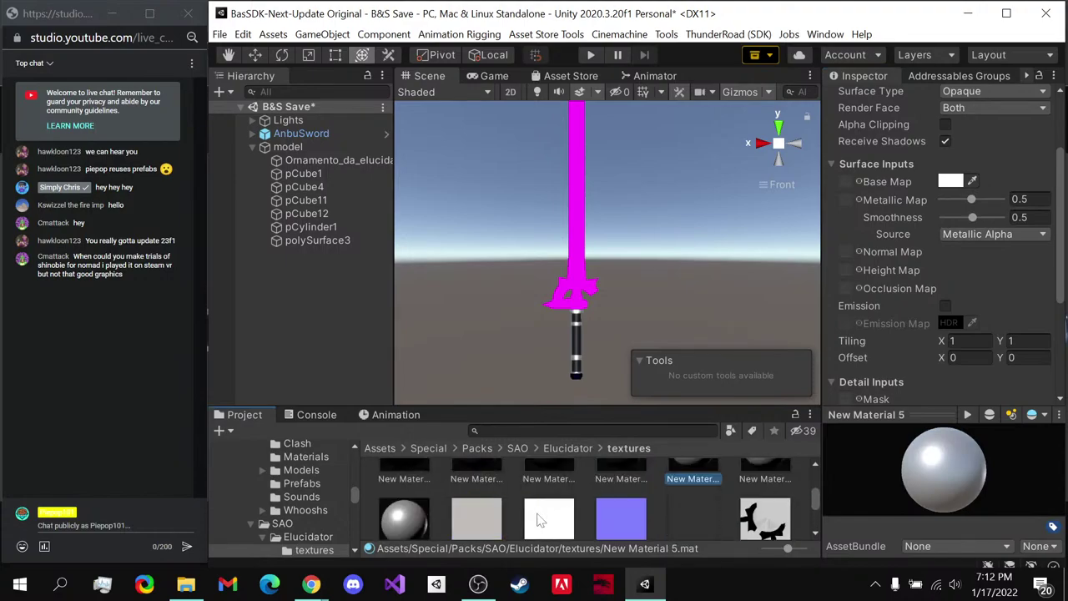
pyautogui.click(755, 513)
pyautogui.scroll(3, 726, 505)
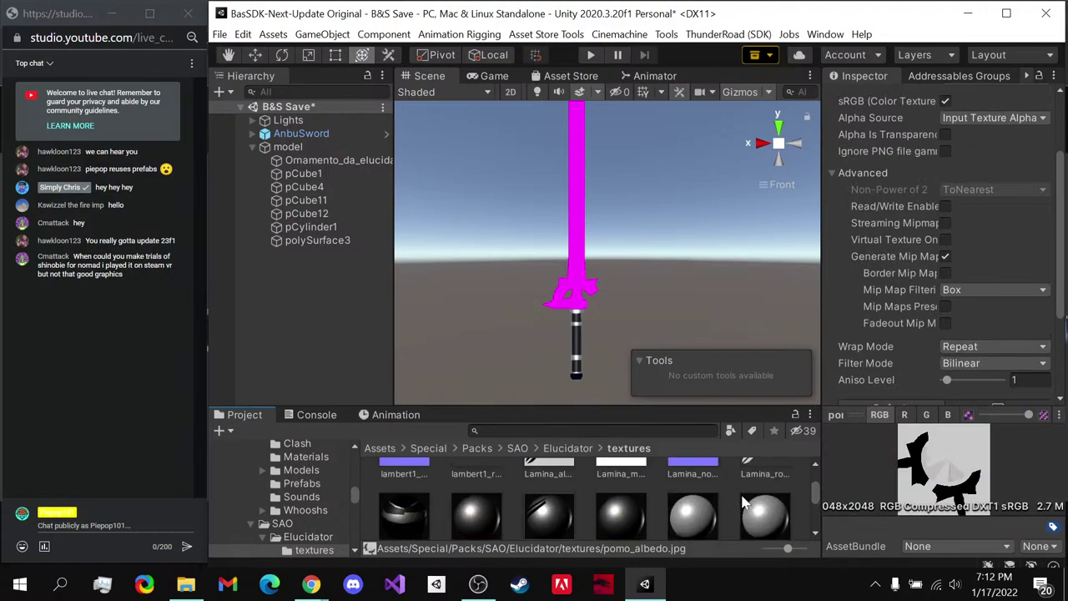
pyautogui.click(704, 503)
pyautogui.click(636, 498)
pyautogui.click(693, 501)
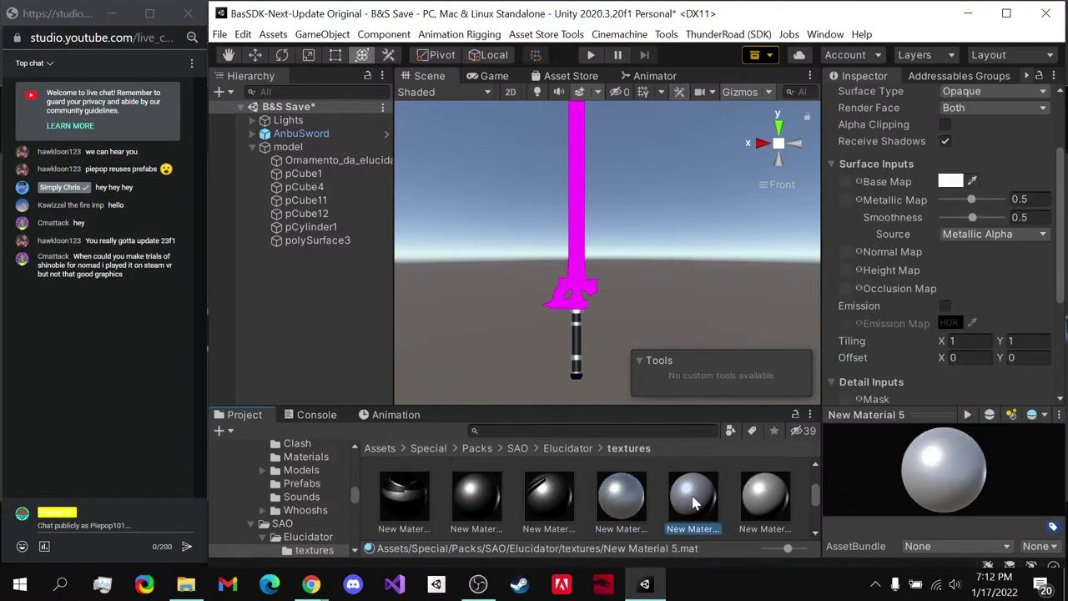
pyautogui.scroll(-1, 762, 497)
pyautogui.moveTo(762, 498); pyautogui.dragTo(857, 181)
# - Assign the pomo metallic and normal textures to New Material 5, fixing the normal texture's import type as a normal map
pyautogui.scroll(-2, 501, 501)
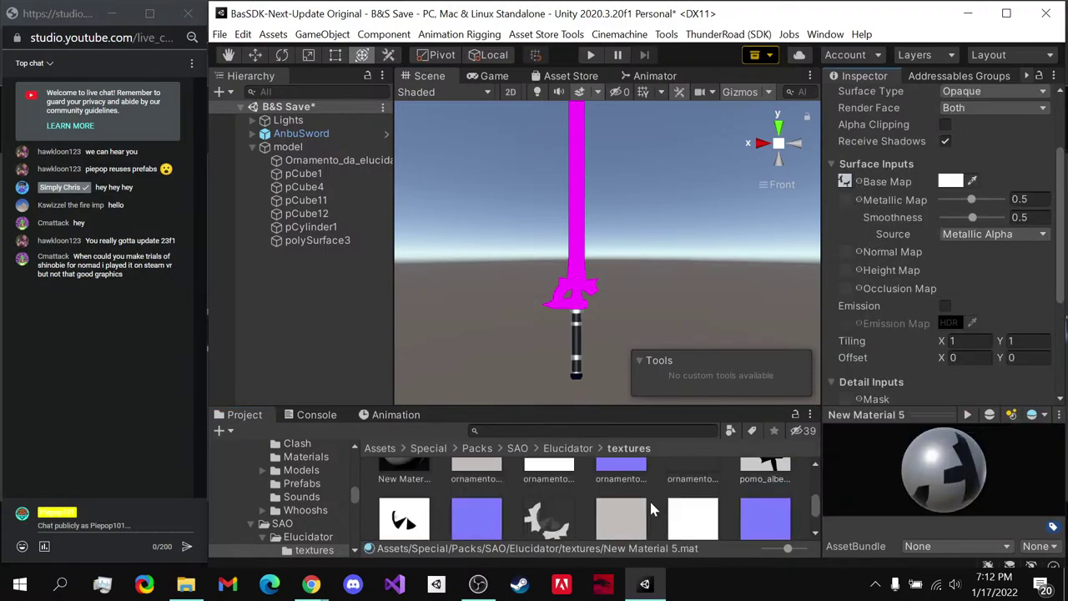
pyautogui.moveTo(412, 490); pyautogui.dragTo(851, 214)
pyautogui.moveTo(472, 519); pyautogui.dragTo(851, 253)
pyautogui.click(1019, 286)
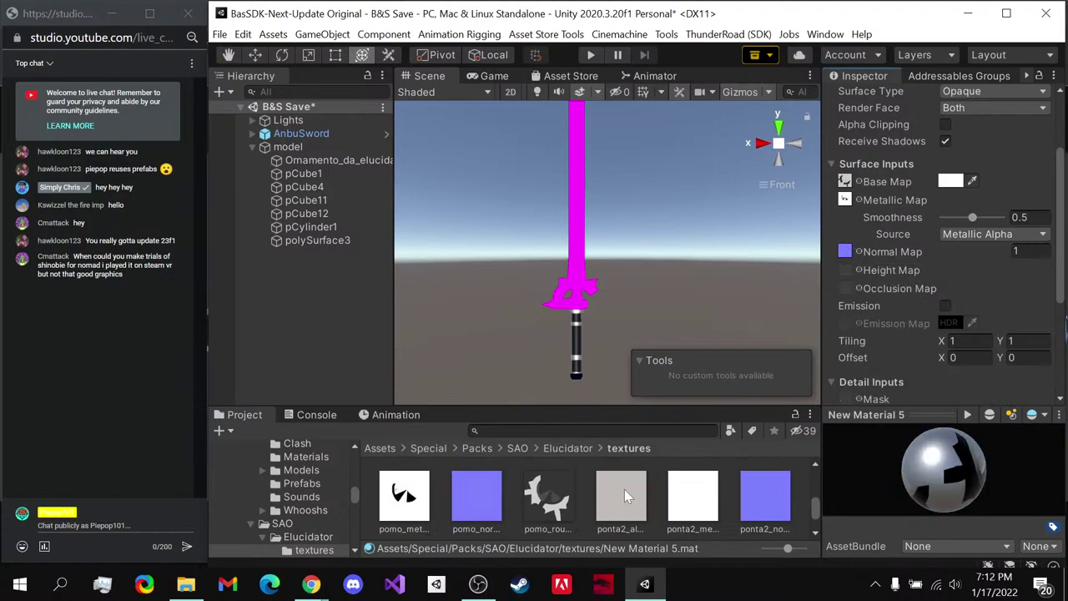
# - Assign the ponta2_albedo texture as the base map of New Material 6 and review the texture alongside New Material 5
pyautogui.scroll(1, 624, 493)
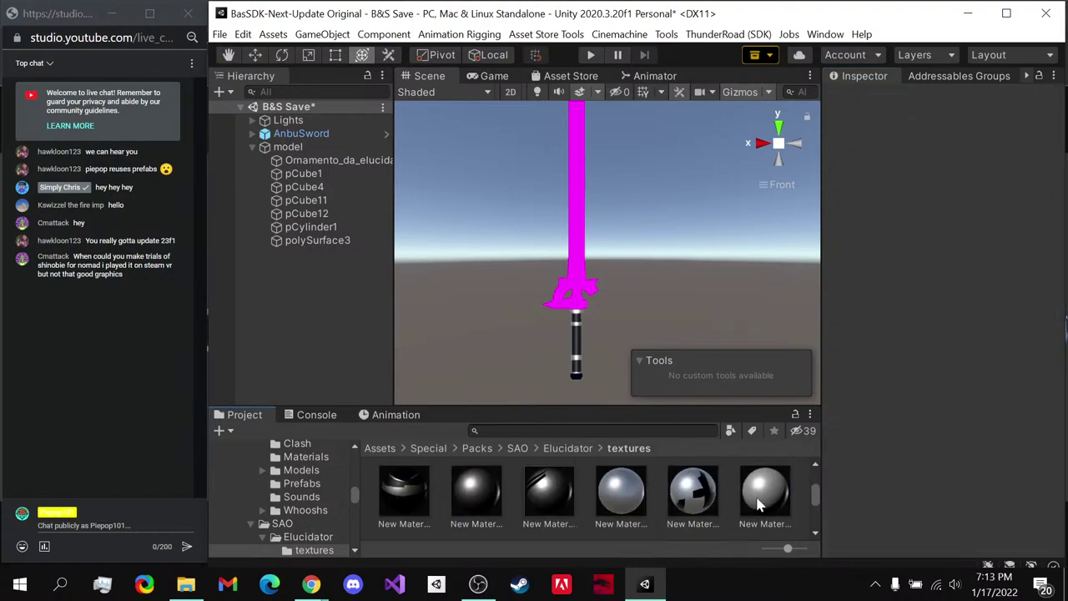
pyautogui.click(700, 490)
pyautogui.scroll(-2, 701, 495)
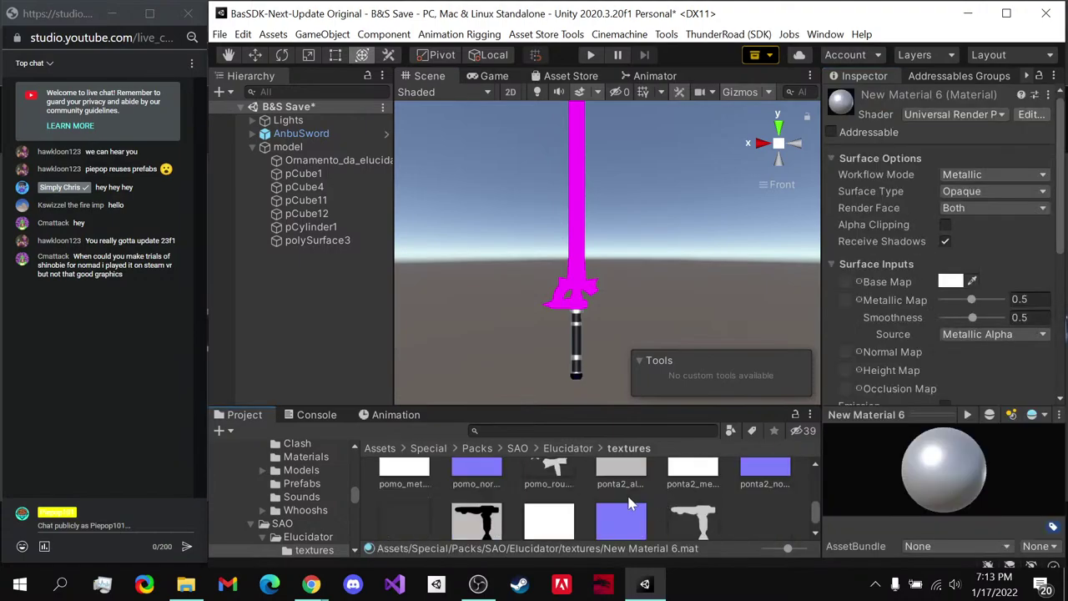
pyautogui.moveTo(625, 492); pyautogui.dragTo(851, 285)
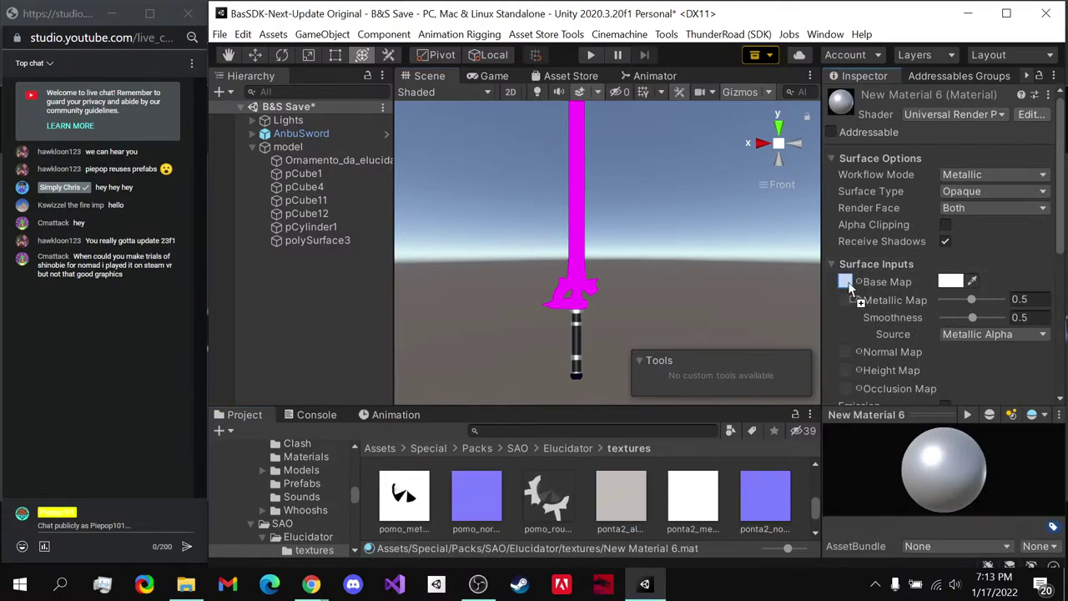
pyautogui.click(609, 494)
pyautogui.scroll(1, 609, 491)
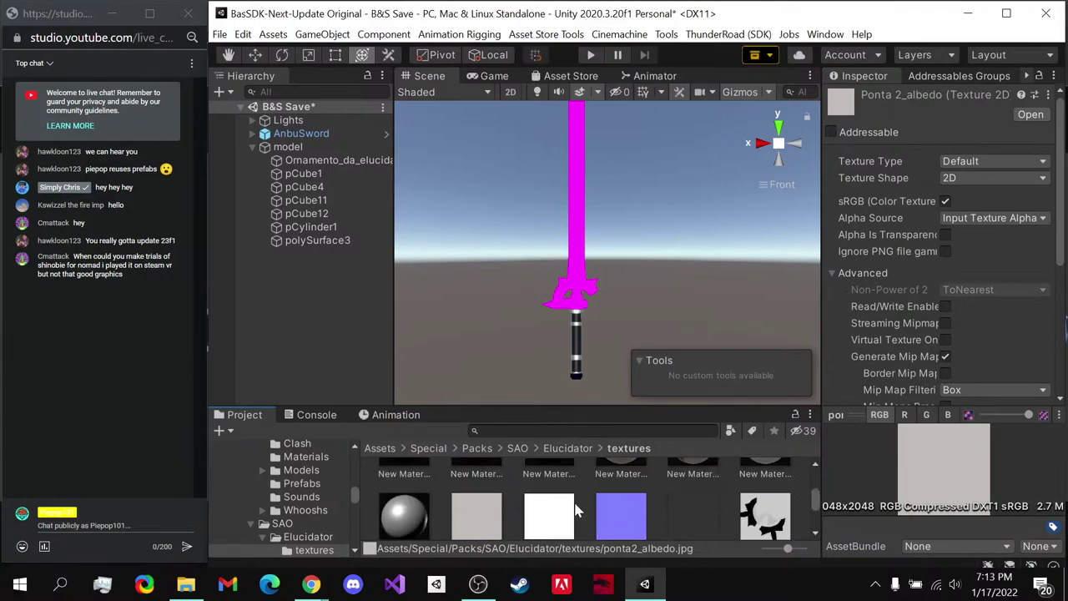
pyautogui.scroll(-1, 609, 492)
pyautogui.scroll(1, 573, 499)
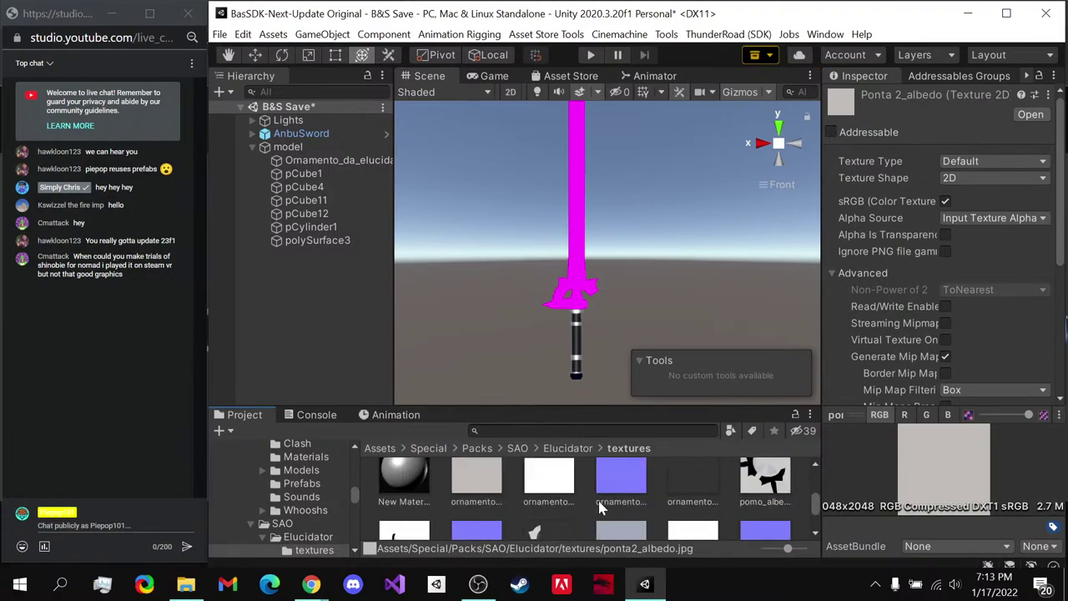
pyautogui.scroll(1, 596, 497)
pyautogui.click(686, 482)
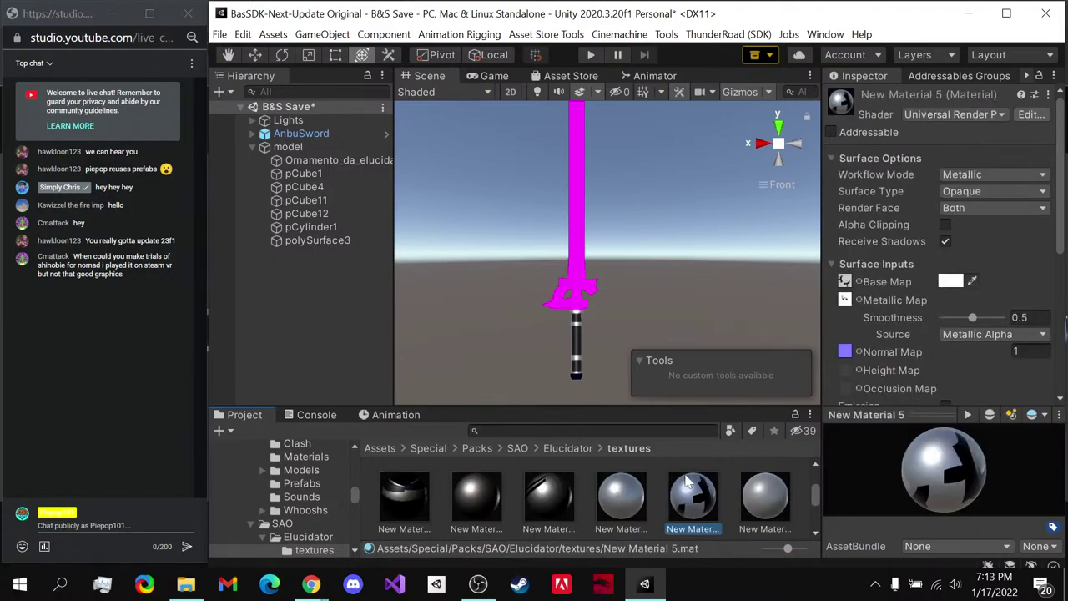
# - Assign the ponta2 metallic and normal textures to New Material 6, fixing the normal texture's import type as a normal map
pyautogui.click(747, 496)
pyautogui.scroll(-3, 649, 496)
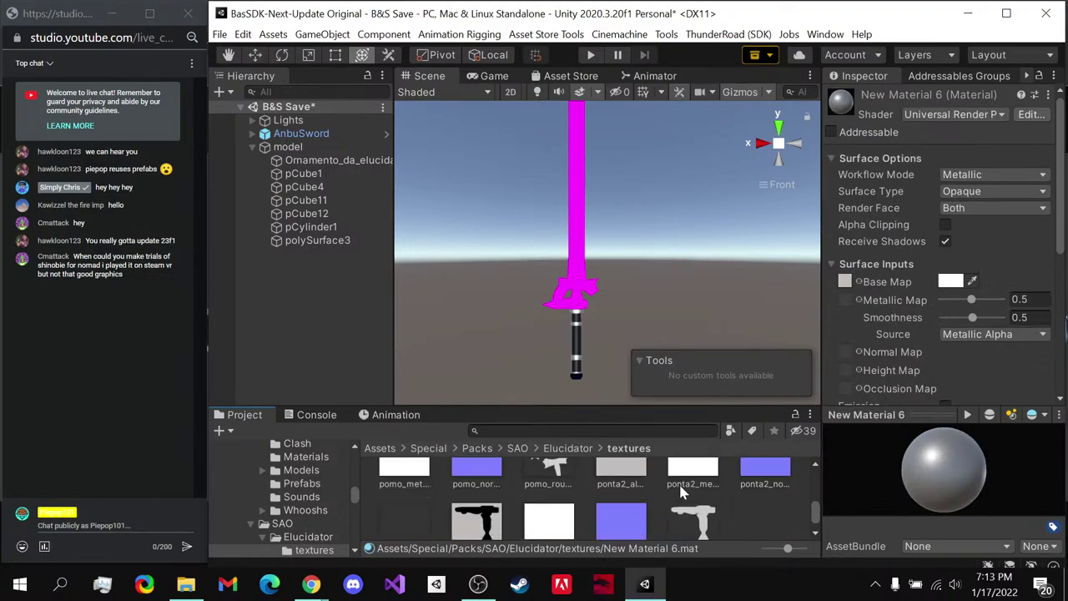
pyautogui.moveTo(680, 492); pyautogui.dragTo(845, 307)
pyautogui.moveTo(692, 494); pyautogui.dragTo(845, 301)
pyautogui.scroll(-3, 862, 317)
pyautogui.moveTo(763, 497); pyautogui.dragTo(848, 254)
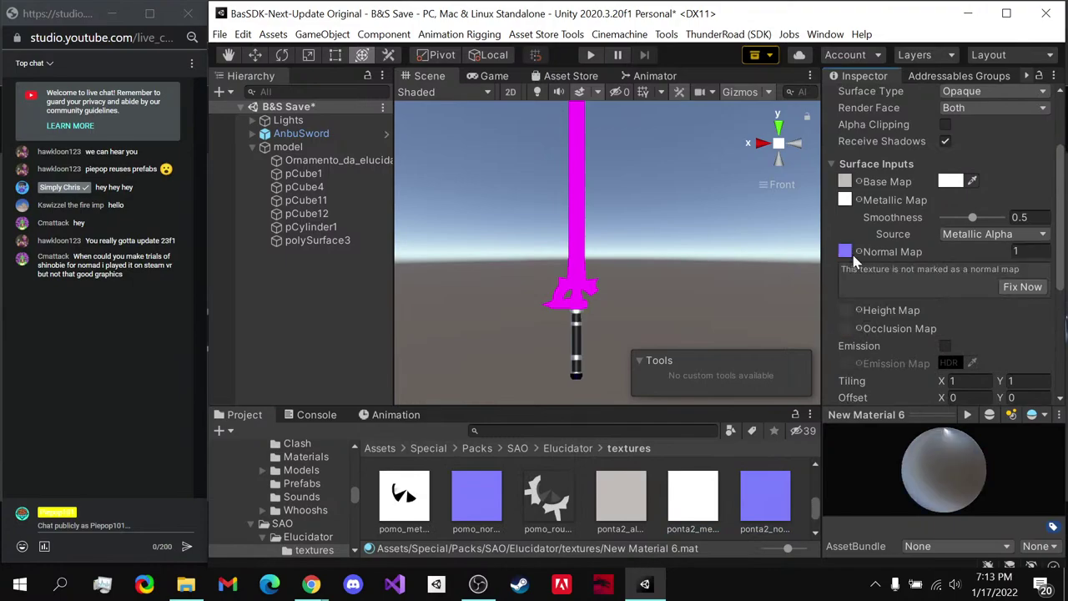
pyautogui.click(1027, 287)
# - Preview the subcabo2_albedo texture and assign it as the base map of New Material
pyautogui.scroll(-1, 536, 503)
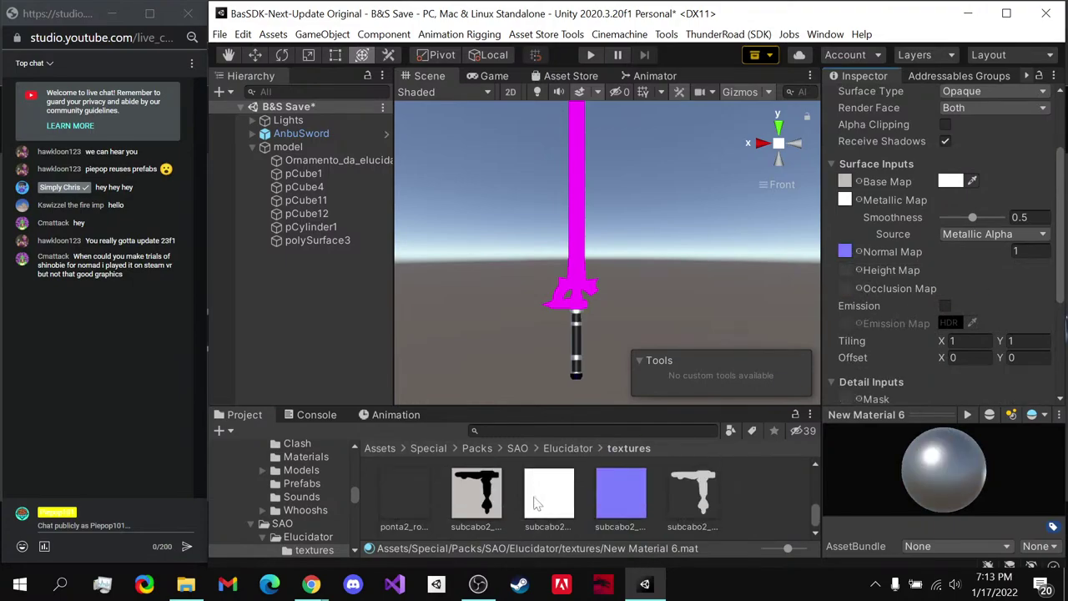
pyautogui.scroll(2, 473, 515)
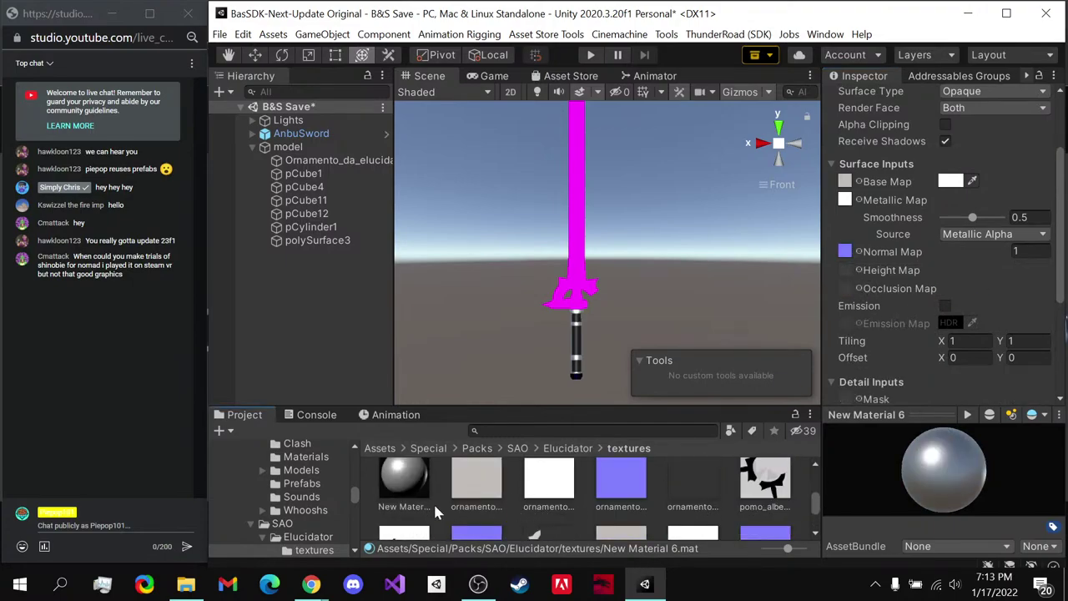
pyautogui.click(405, 496)
pyautogui.scroll(-2, 443, 496)
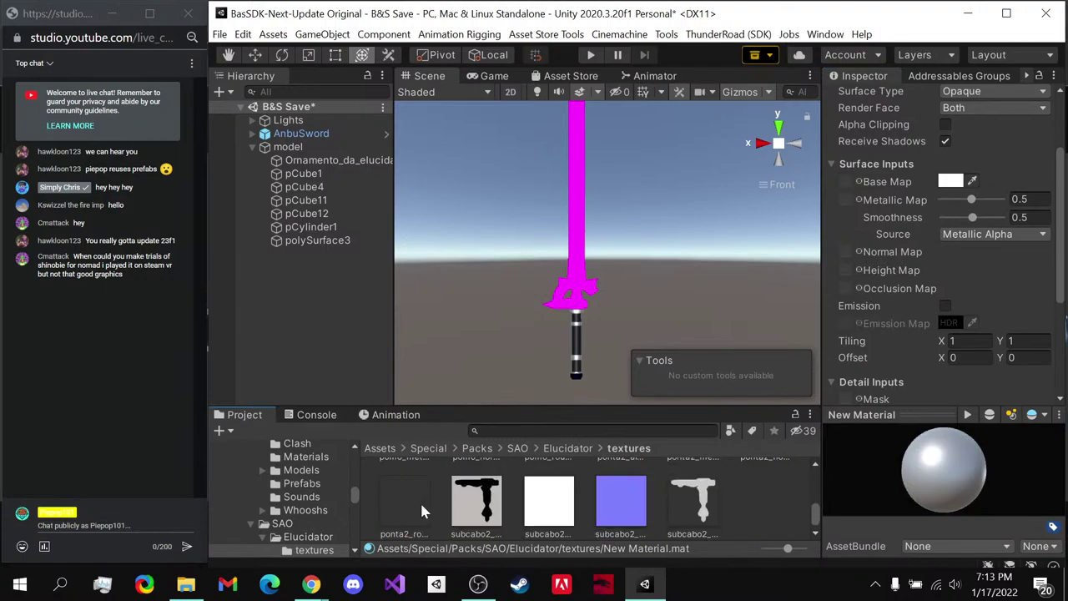
pyautogui.click(473, 511)
pyautogui.scroll(1, 475, 523)
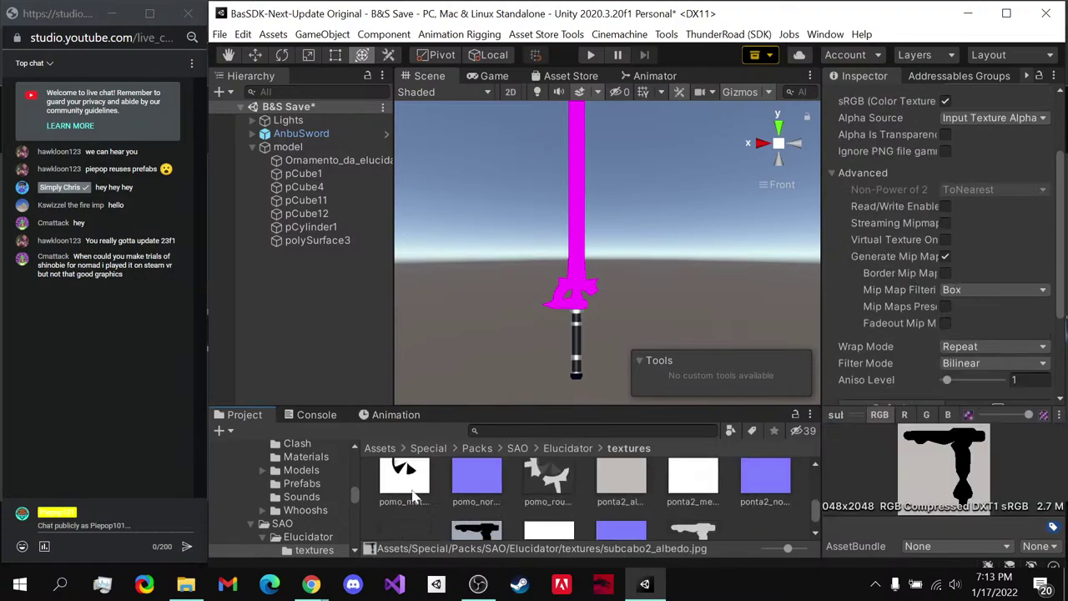
pyautogui.scroll(1, 415, 496)
pyautogui.click(406, 491)
pyautogui.scroll(-2, 468, 509)
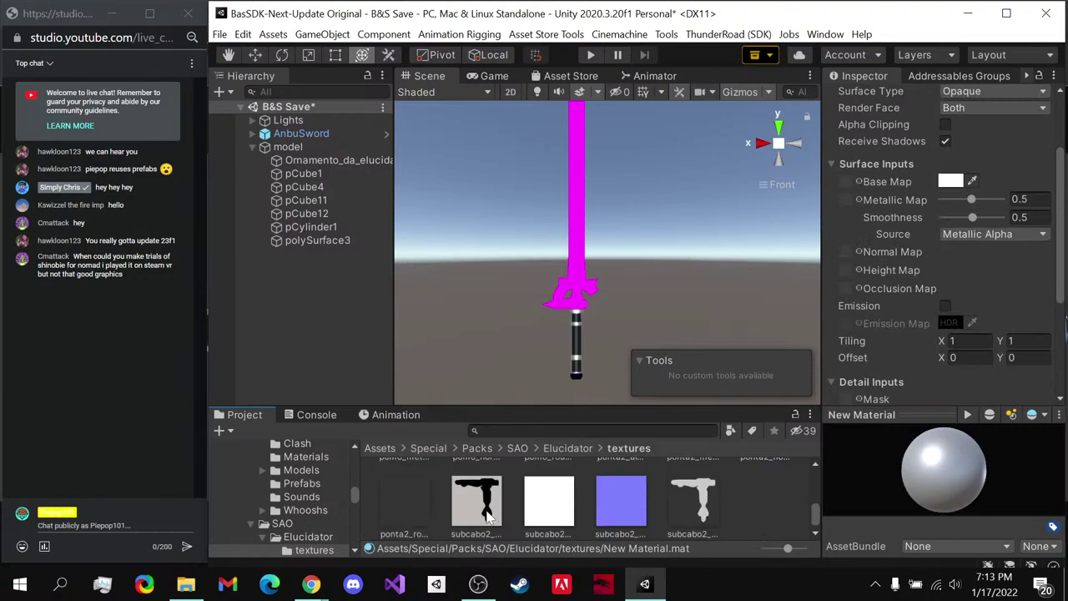
pyautogui.moveTo(477, 501); pyautogui.dragTo(856, 181)
# - Assign the subcabo2 metallic and normal textures to New Material, with the normal texture marked as a normal map, and save the scene
pyautogui.moveTo(549, 500); pyautogui.dragTo(854, 202)
pyautogui.moveTo(595, 498); pyautogui.dragTo(846, 251)
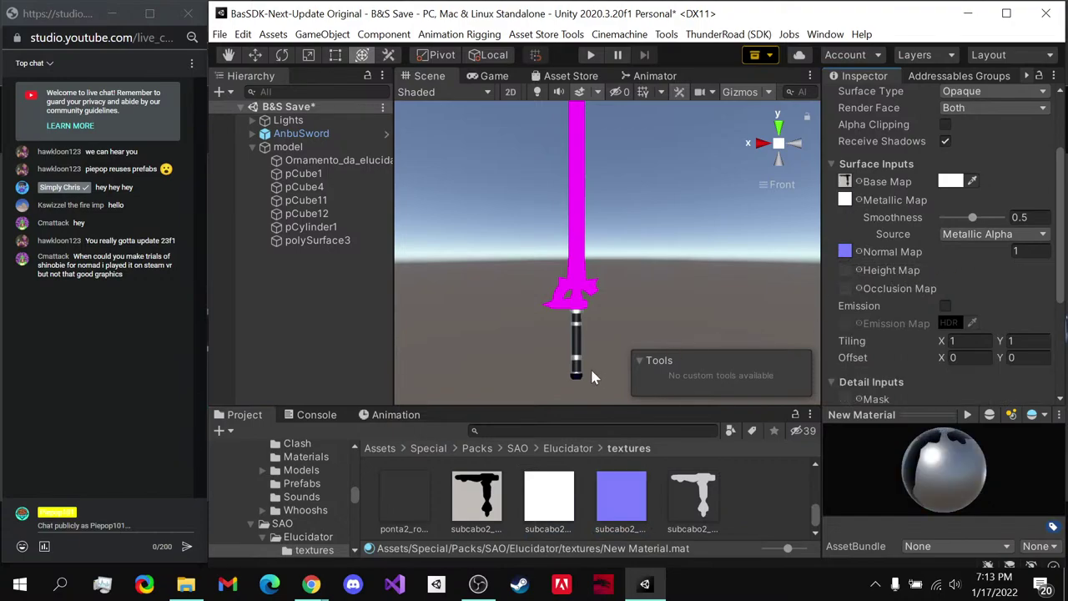
pyautogui.hotkey('ctrl', 's')
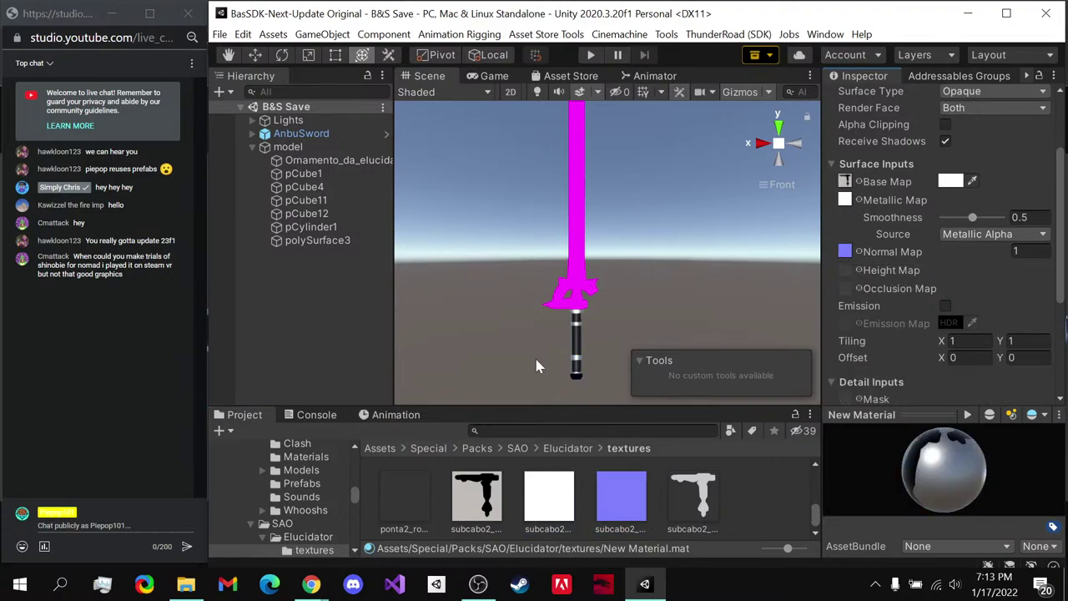
# - Check the sword's reference image and apply the Lamina material, New Material 3, to the blade
pyautogui.click(325, 161)
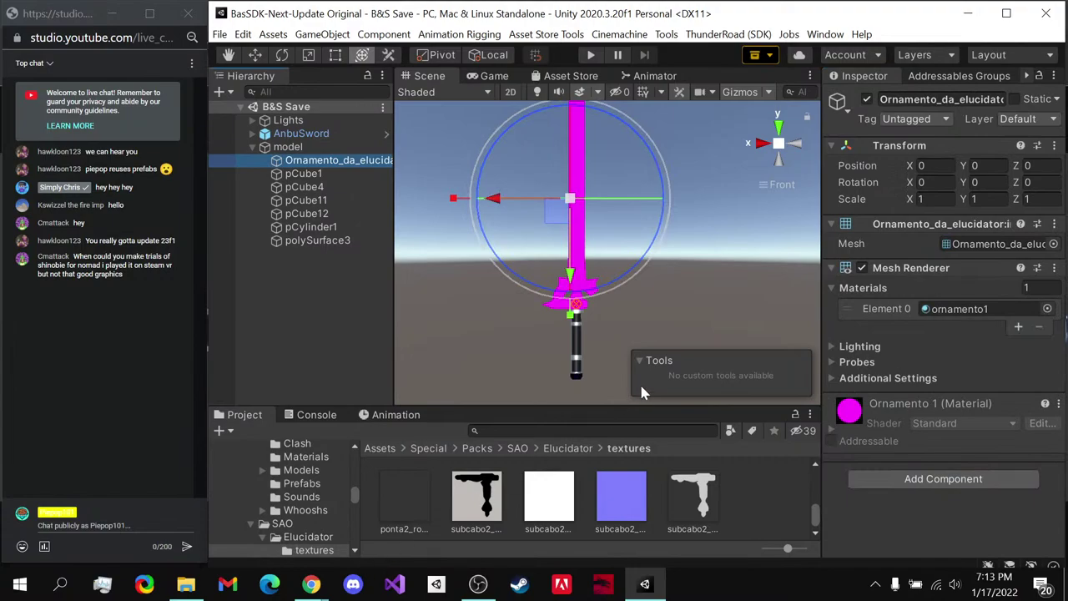
pyautogui.scroll(-4, 509, 505)
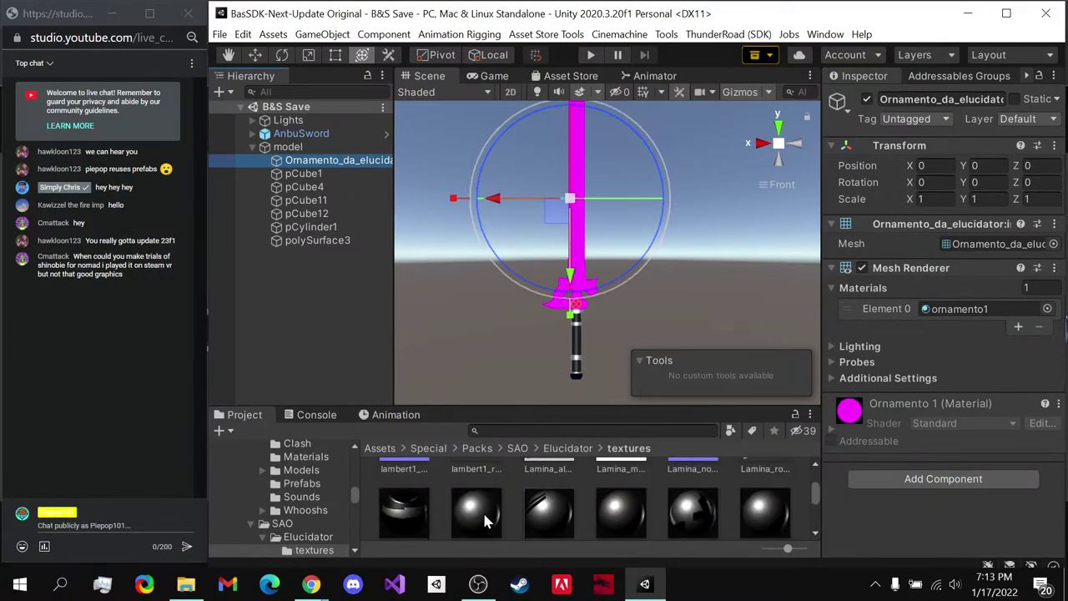
pyautogui.moveTo(323, 586)
pyautogui.moveTo(289, 524)
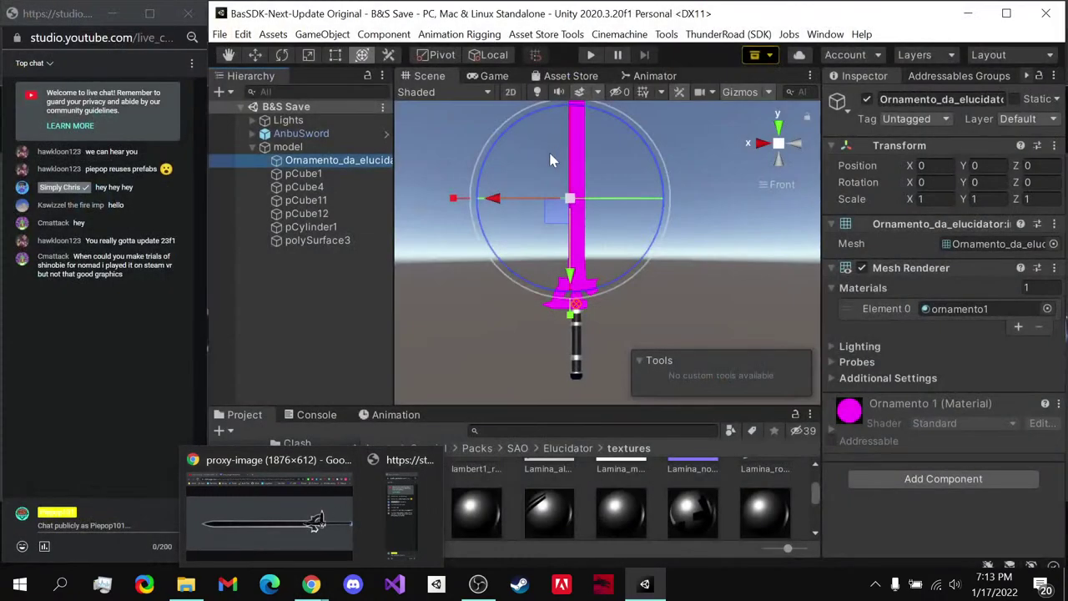
pyautogui.moveTo(582, 211); pyautogui.dragTo(589, 272)
pyautogui.scroll(5, 625, 215)
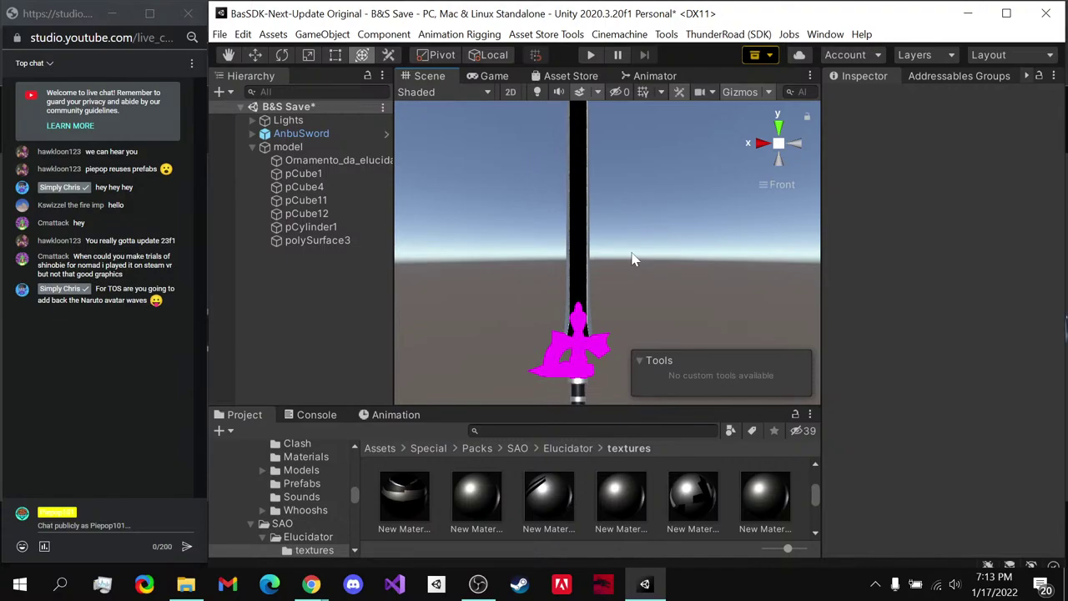
# - Try several of the new materials on the sword's magenta guard pieces in the scene, comparing how each one looks
pyautogui.click(766, 144)
pyautogui.moveTo(625, 269); pyautogui.dragTo(591, 331, button='middle')
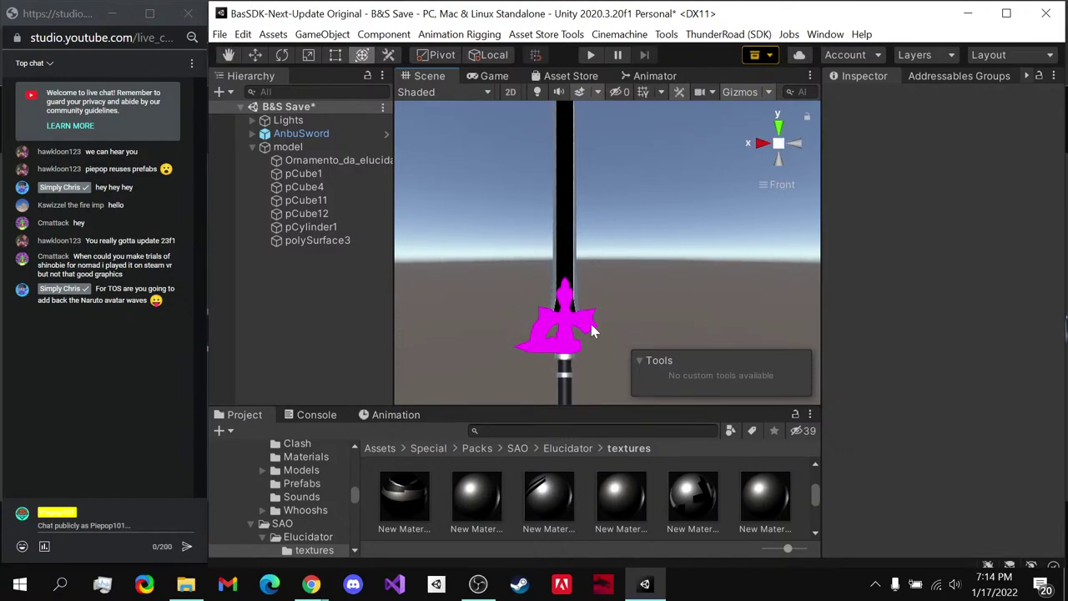
pyautogui.moveTo(441, 511); pyautogui.dragTo(509, 367)
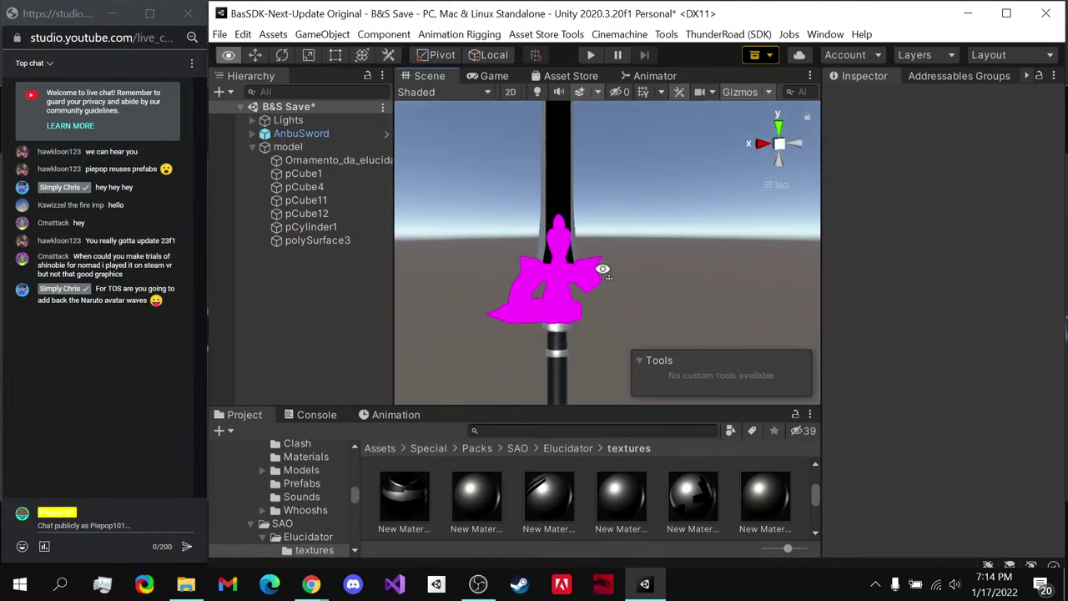
pyautogui.moveTo(416, 493); pyautogui.dragTo(604, 329)
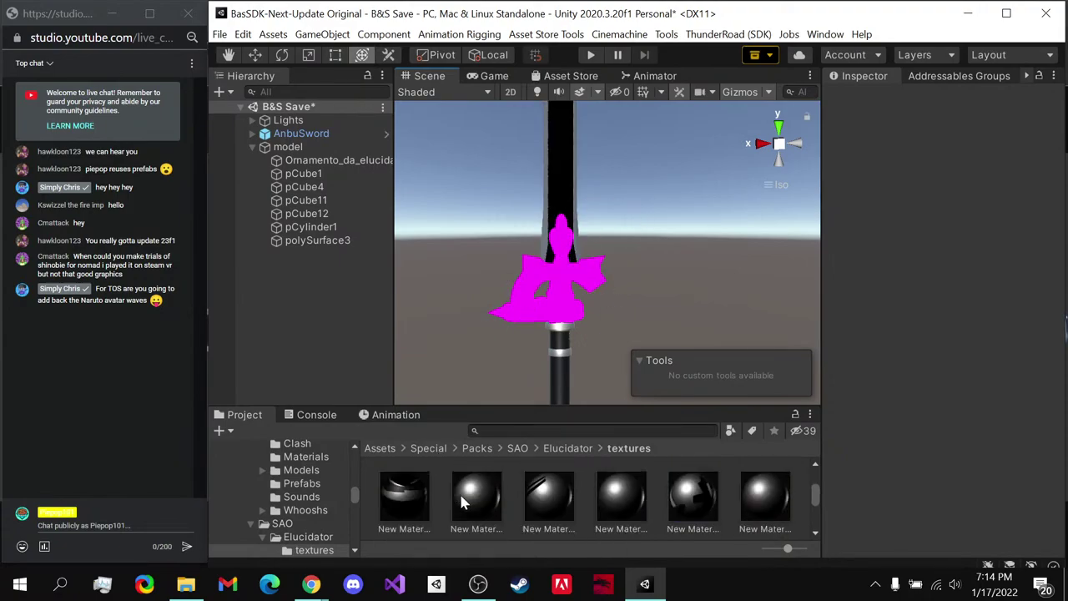
pyautogui.moveTo(461, 499); pyautogui.dragTo(526, 292)
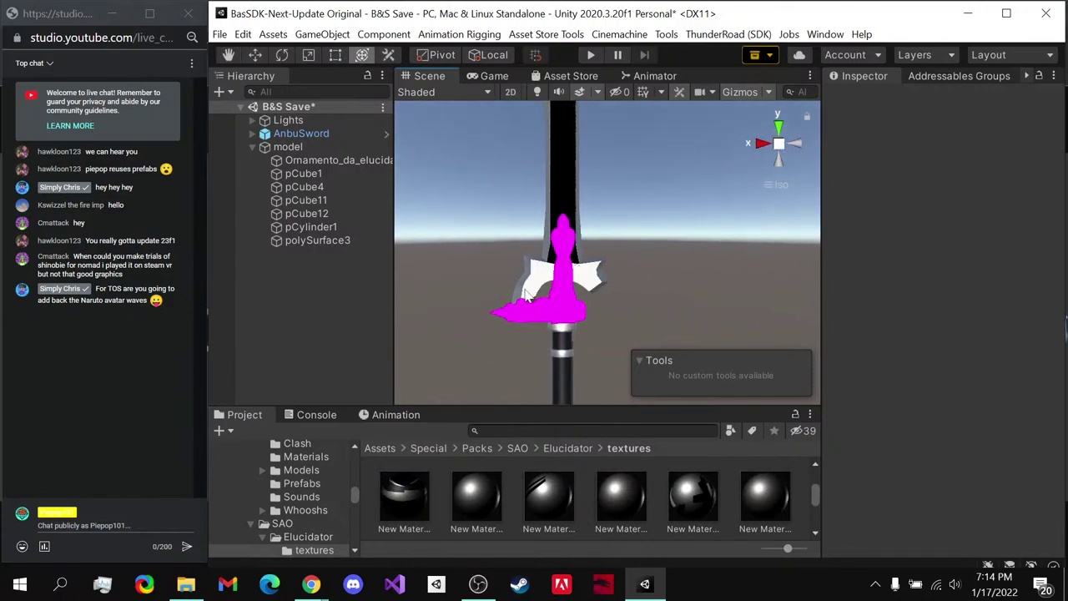
pyautogui.moveTo(311, 584)
pyautogui.moveTo(287, 542)
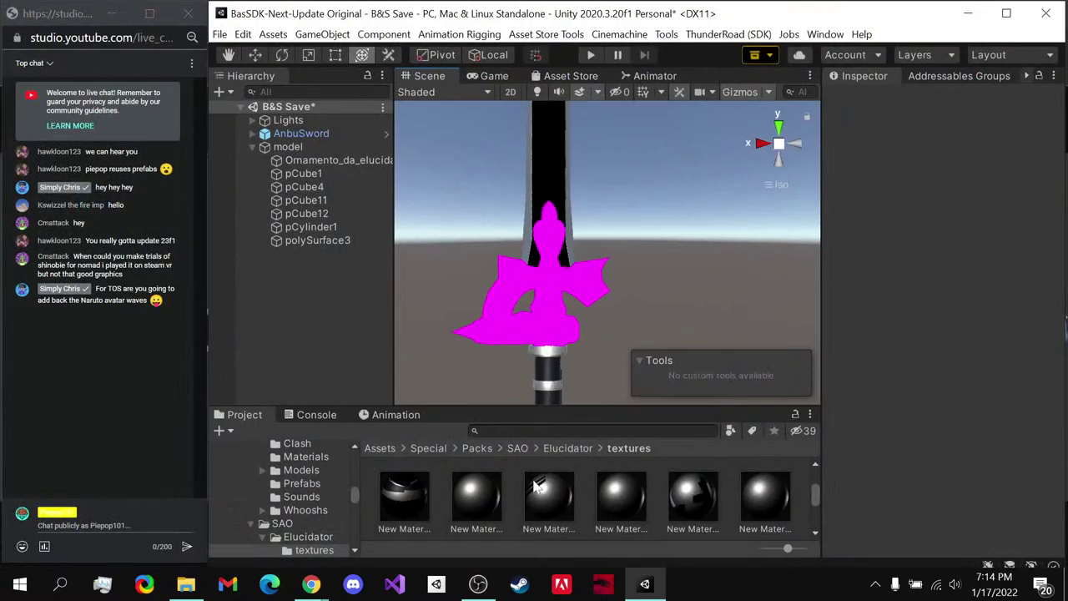
pyautogui.moveTo(536, 487); pyautogui.dragTo(549, 239)
pyautogui.moveTo(552, 309); pyautogui.dragTo(534, 334)
# - Assign New Material 2 to the round ornament part, Ornamento_da_elucidator
pyautogui.click(321, 161)
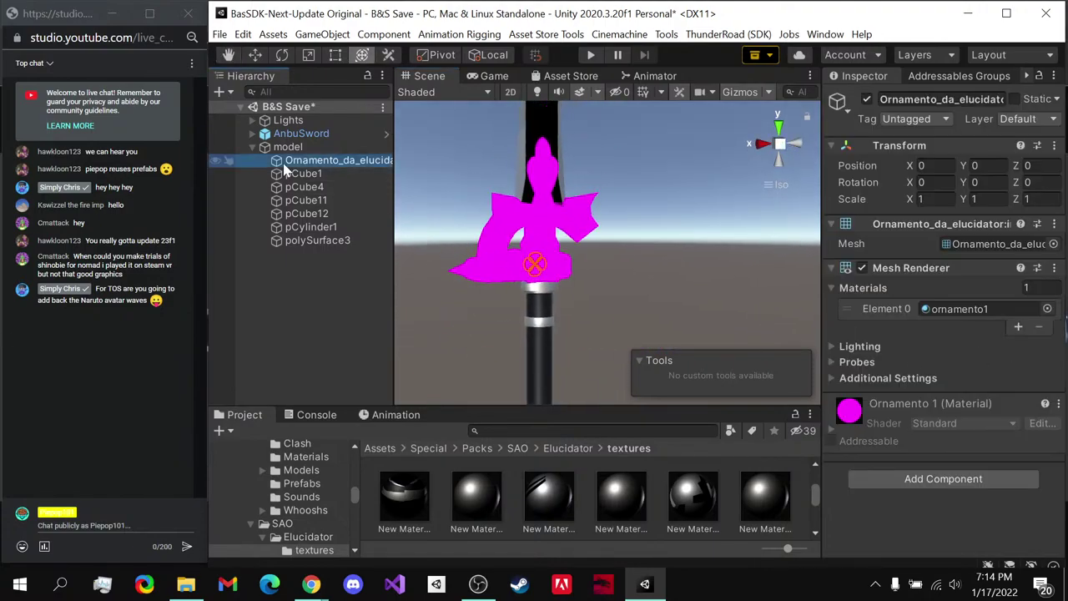
pyautogui.press('f')
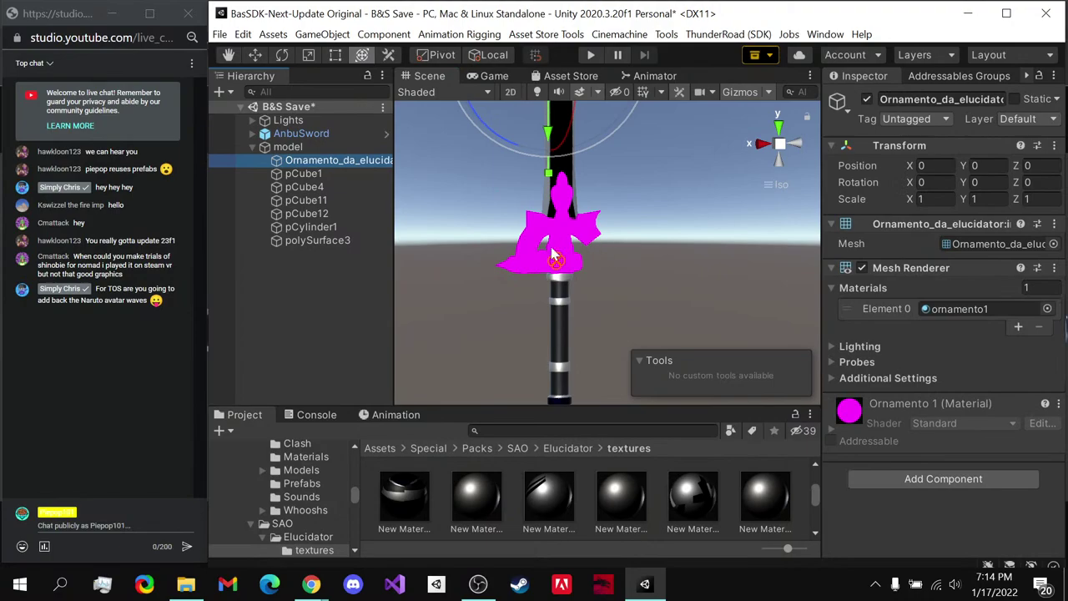
pyautogui.moveTo(473, 501); pyautogui.dragTo(883, 500)
pyautogui.scroll(1, 542, 283)
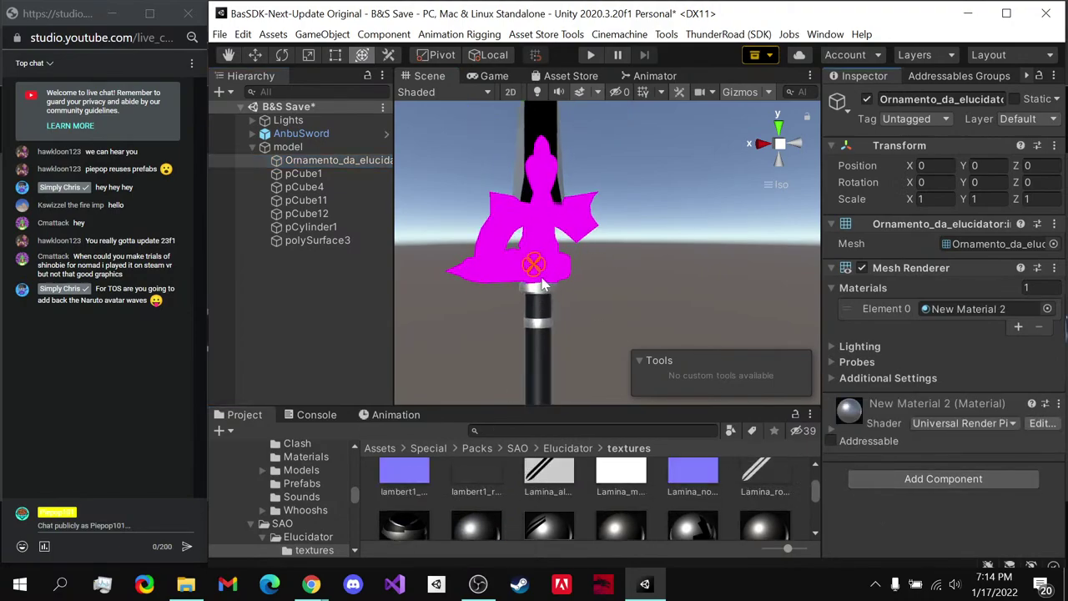
# - Try New Material 4 on the winged guard part pCube4, check it from the sword's back side, and undo the assignment
pyautogui.click(761, 145)
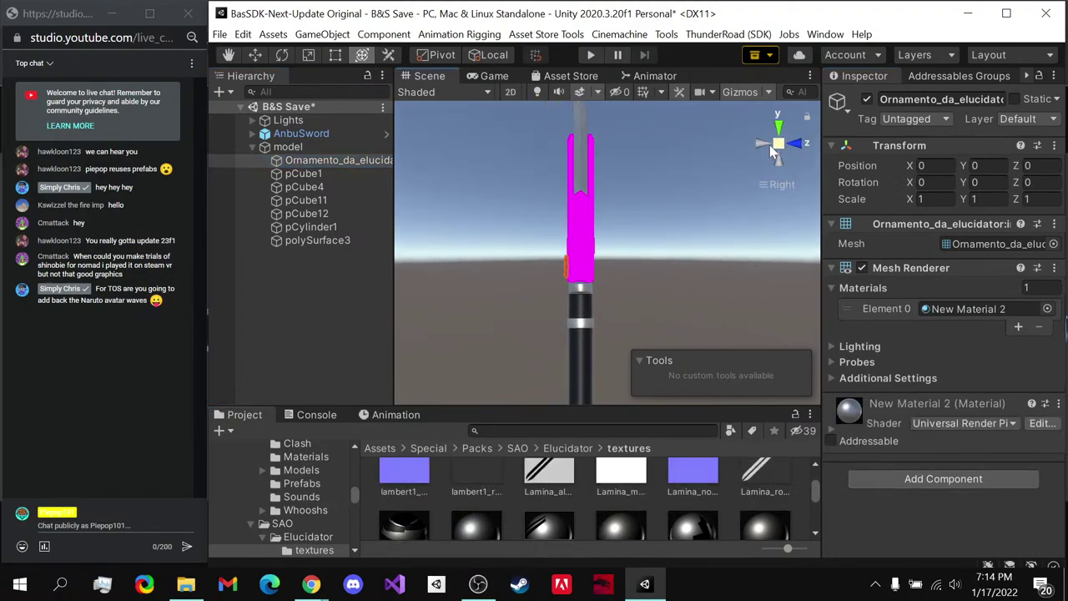
pyautogui.click(769, 149)
pyautogui.scroll(2, 766, 318)
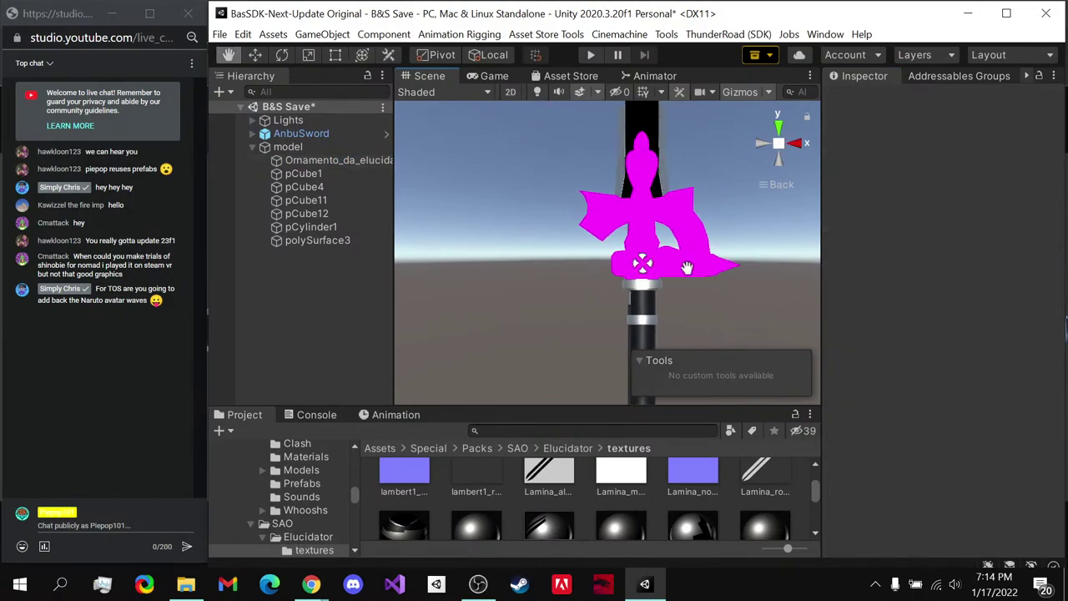
pyautogui.click(299, 174)
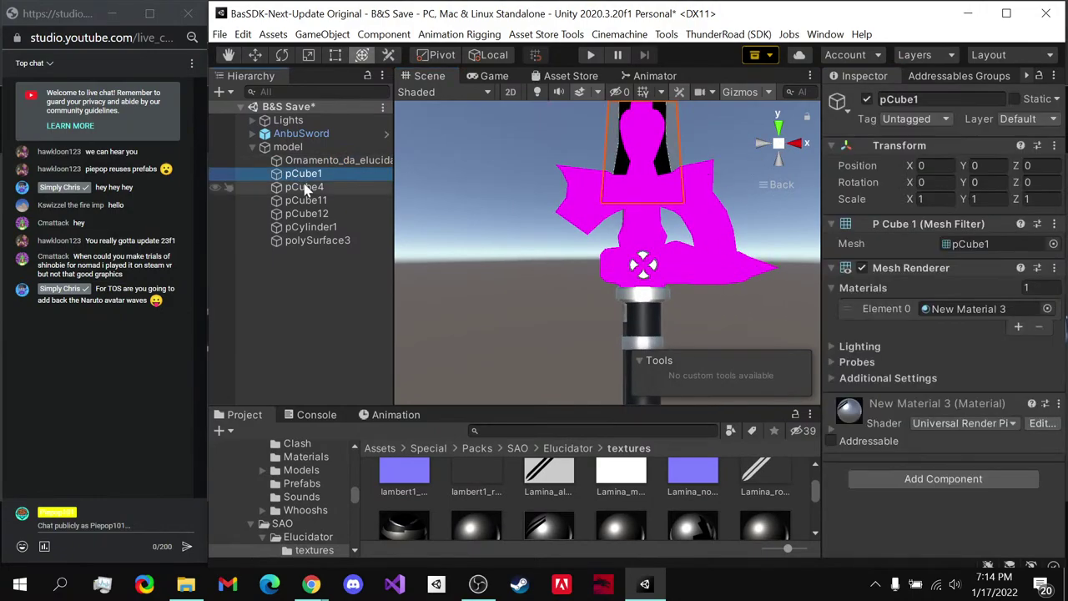
pyautogui.click(320, 188)
pyautogui.moveTo(618, 250); pyautogui.dragTo(535, 289, button='middle')
pyautogui.scroll(-1, 592, 505)
pyautogui.moveTo(618, 498); pyautogui.dragTo(907, 524)
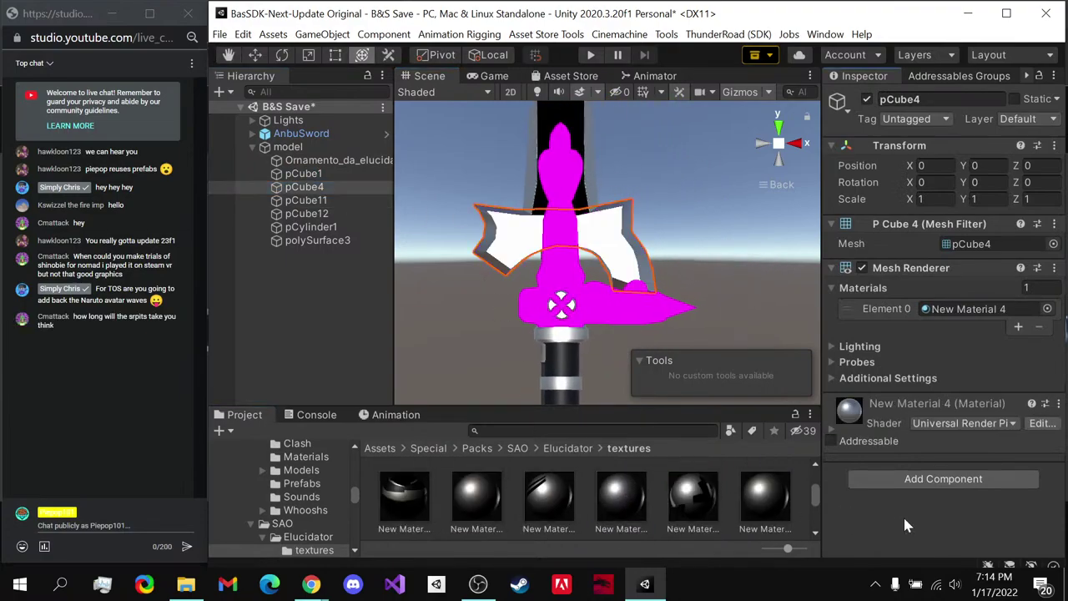
pyautogui.keyDown('alt'); pyautogui.moveTo(691, 255); pyautogui.dragTo(469, 393); pyautogui.keyUp('alt')
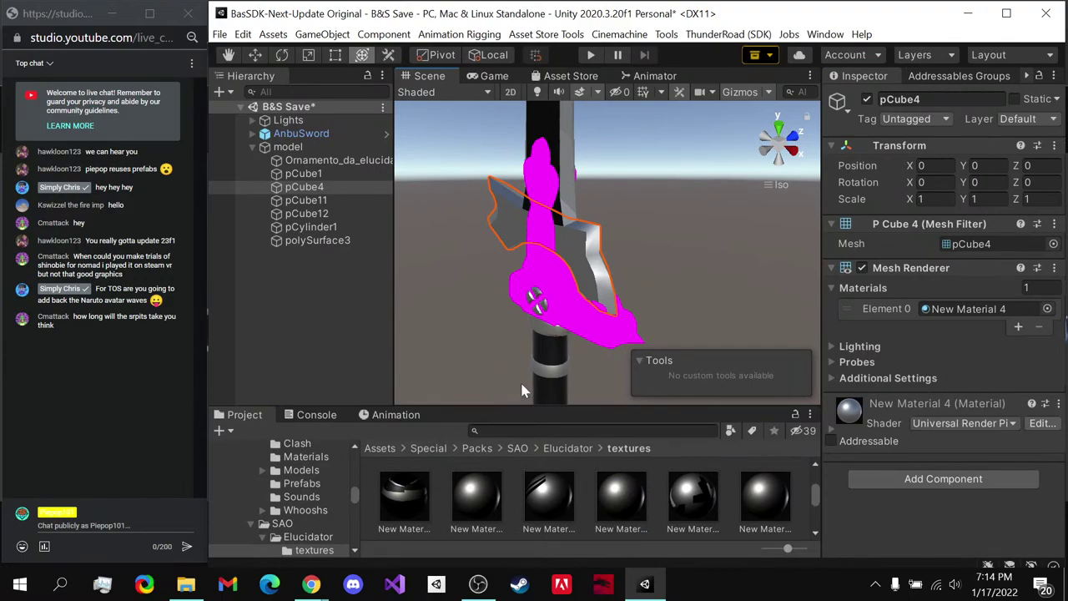
pyautogui.hotkey('ctrl', 'z')
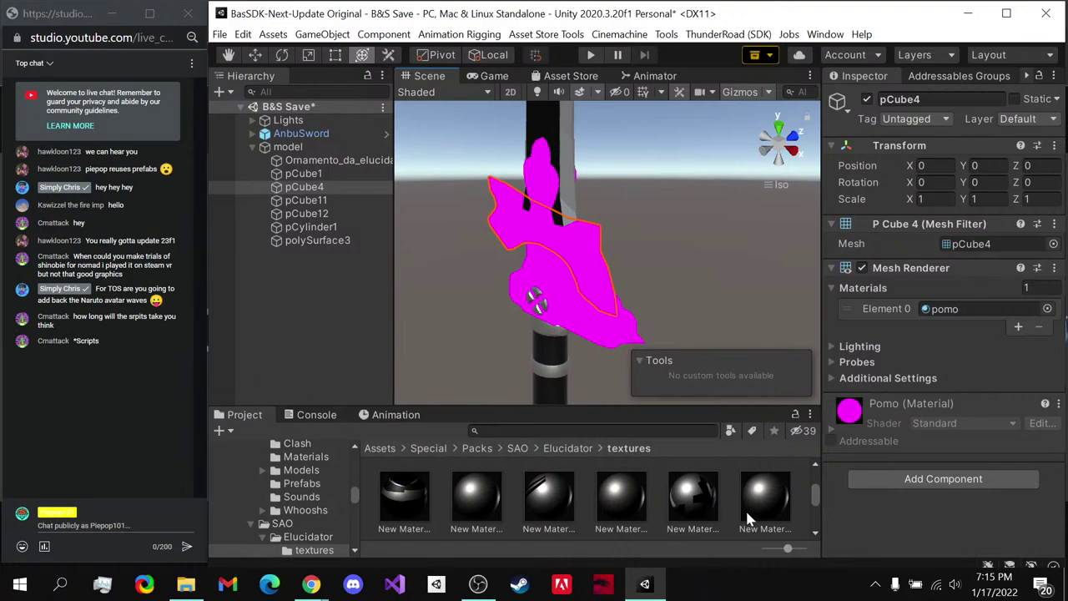
# - Assign New Material 5 to the winged guard part pCube4
pyautogui.moveTo(692, 499); pyautogui.dragTo(834, 521)
pyautogui.keyDown('alt'); pyautogui.moveTo(703, 359); pyautogui.dragTo(841, 213); pyautogui.keyUp('alt')
# - Apply the subcabo2 material, New Material, to the central guard body between the blade and the grip
pyautogui.scroll(-1, 686, 498)
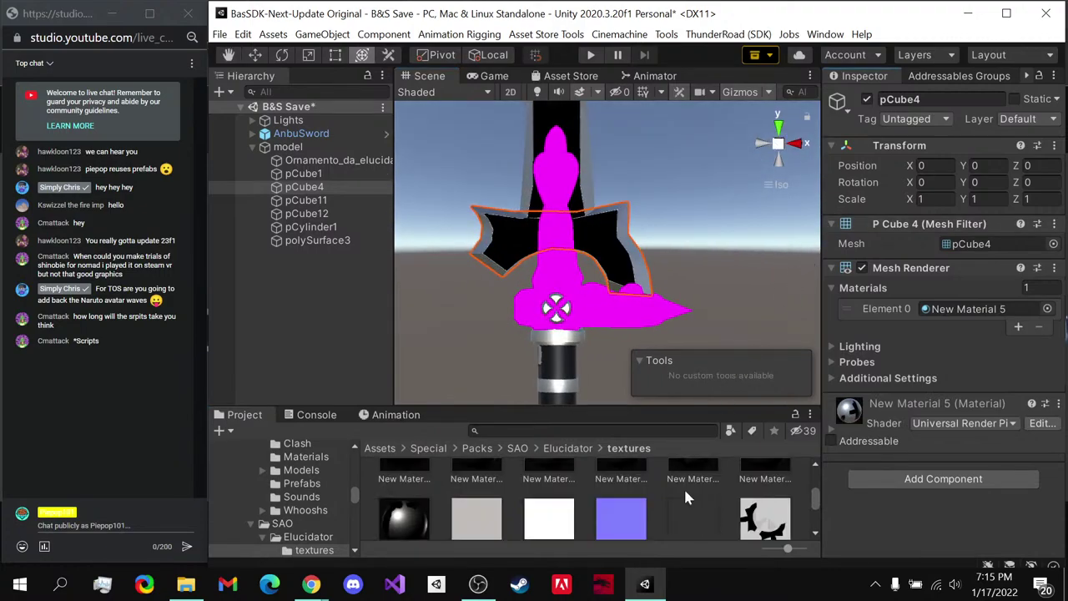
pyautogui.click(607, 327)
pyautogui.moveTo(394, 524); pyautogui.dragTo(716, 345)
pyautogui.click(738, 286)
pyautogui.keyDown('alt'); pyautogui.moveTo(734, 273); pyautogui.dragTo(21, 284); pyautogui.keyUp('alt')
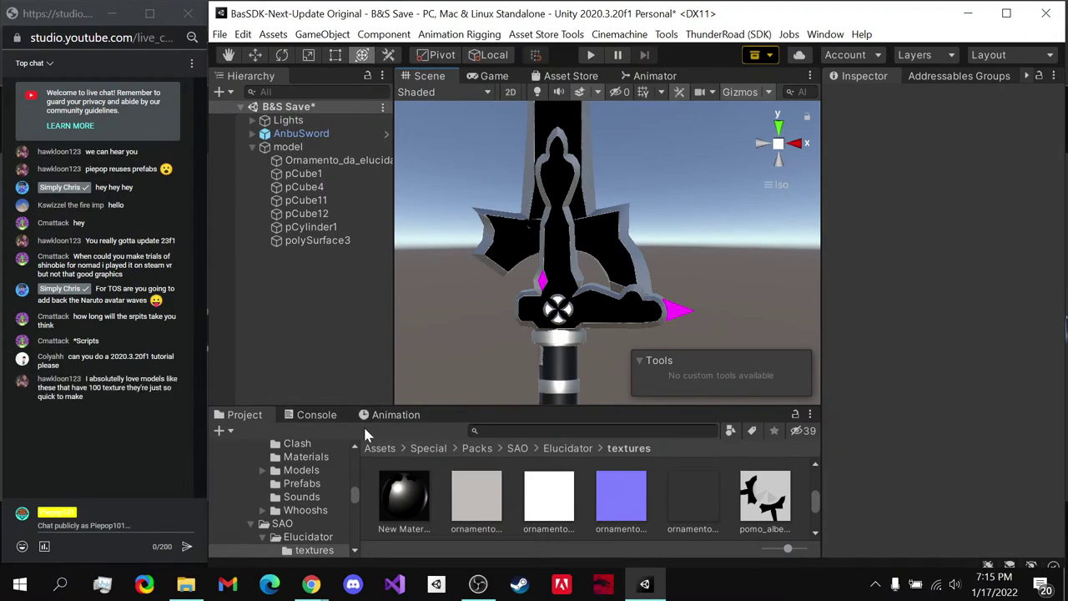
# - Examine the textured guard from several distances and angles, toggling the scene lighting to compare its appearance
pyautogui.moveTo(312, 586)
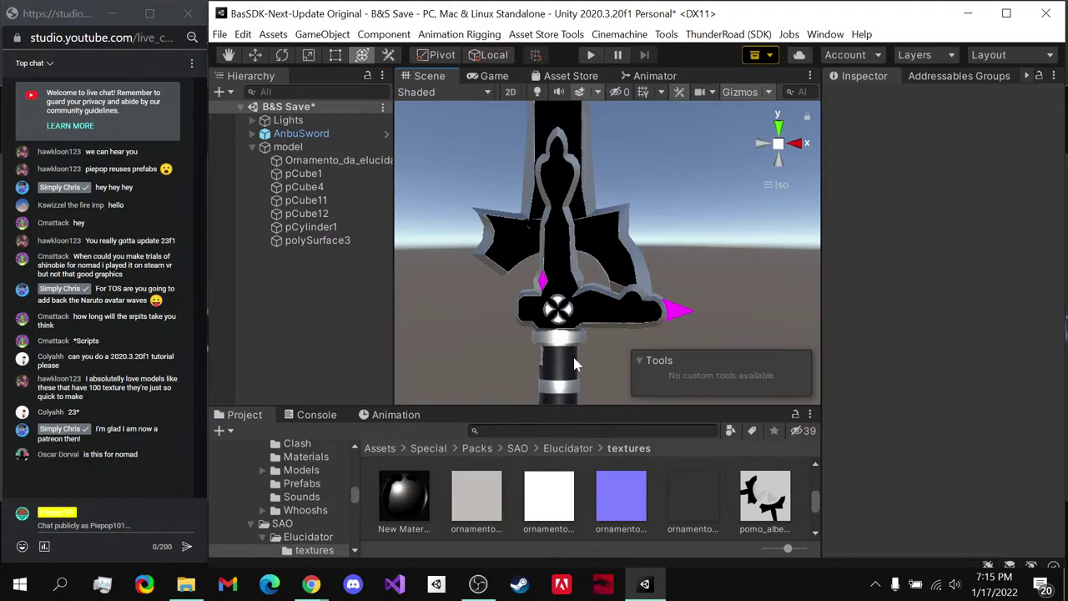
pyautogui.scroll(-3, 580, 279)
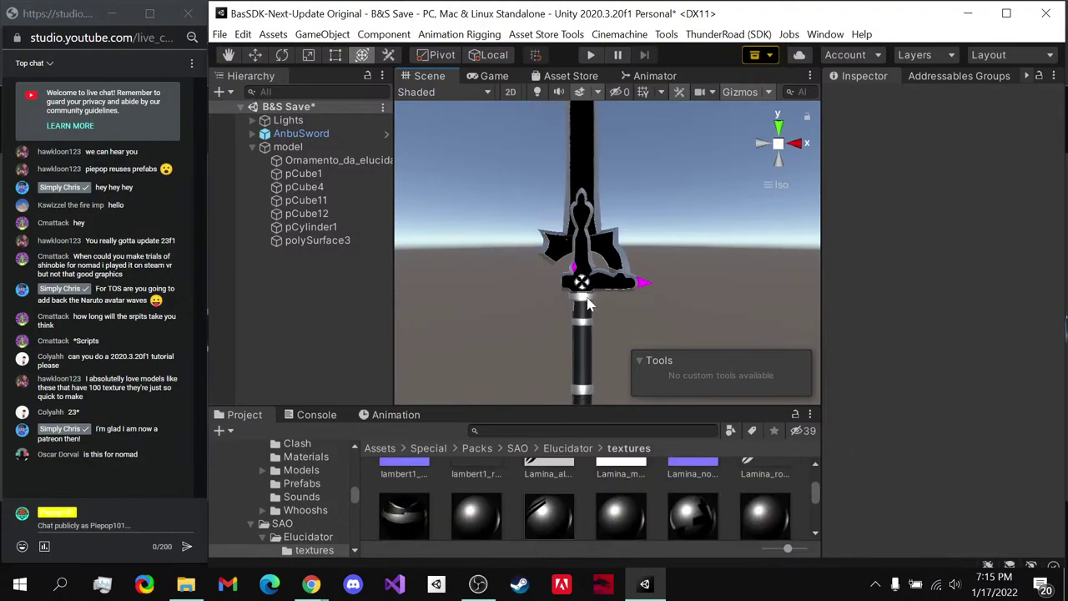
pyautogui.scroll(2, 589, 304)
pyautogui.keyDown('alt'); pyautogui.moveTo(588, 305); pyautogui.dragTo(647, 167); pyautogui.keyUp('alt')
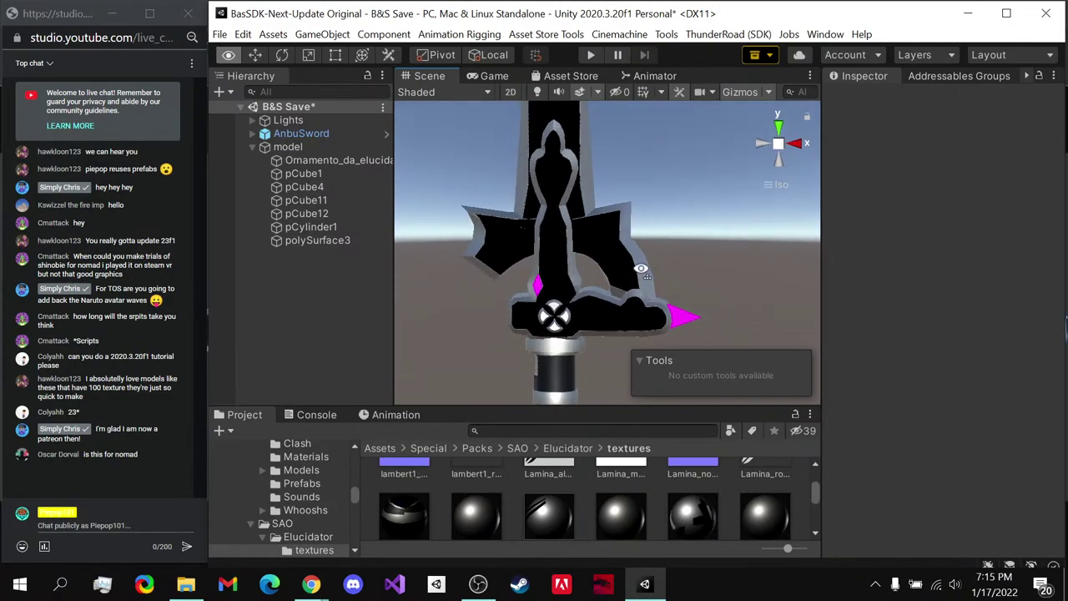
pyautogui.click(538, 94)
pyautogui.click(537, 94)
pyautogui.keyDown('alt'); pyautogui.moveTo(584, 334); pyautogui.dragTo(589, 312); pyautogui.keyUp('alt')
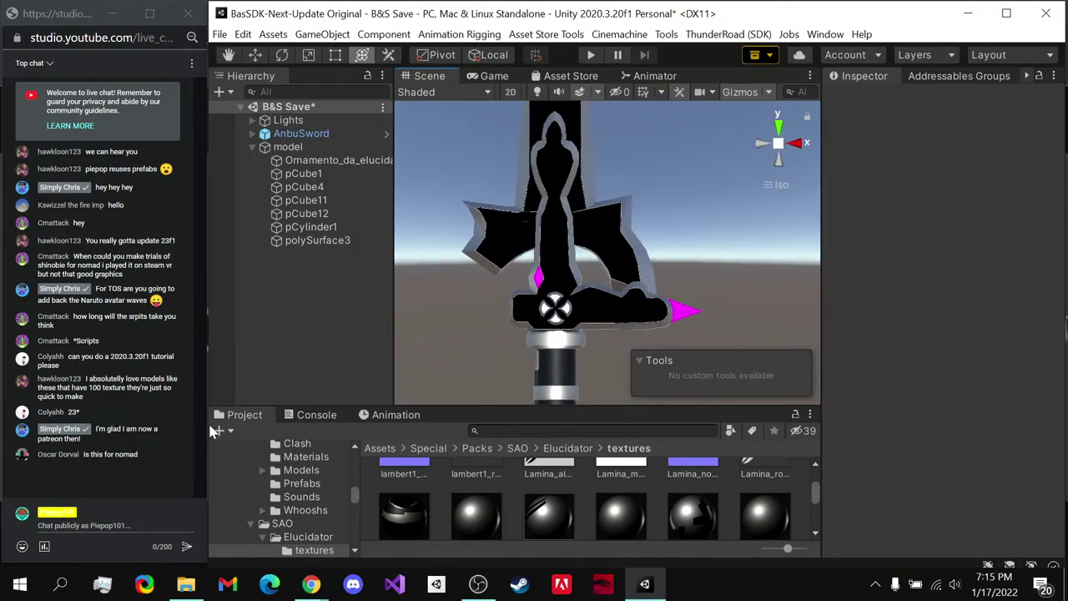
pyautogui.keyDown('alt'); pyautogui.moveTo(653, 267); pyautogui.dragTo(641, 287); pyautogui.keyUp('alt')
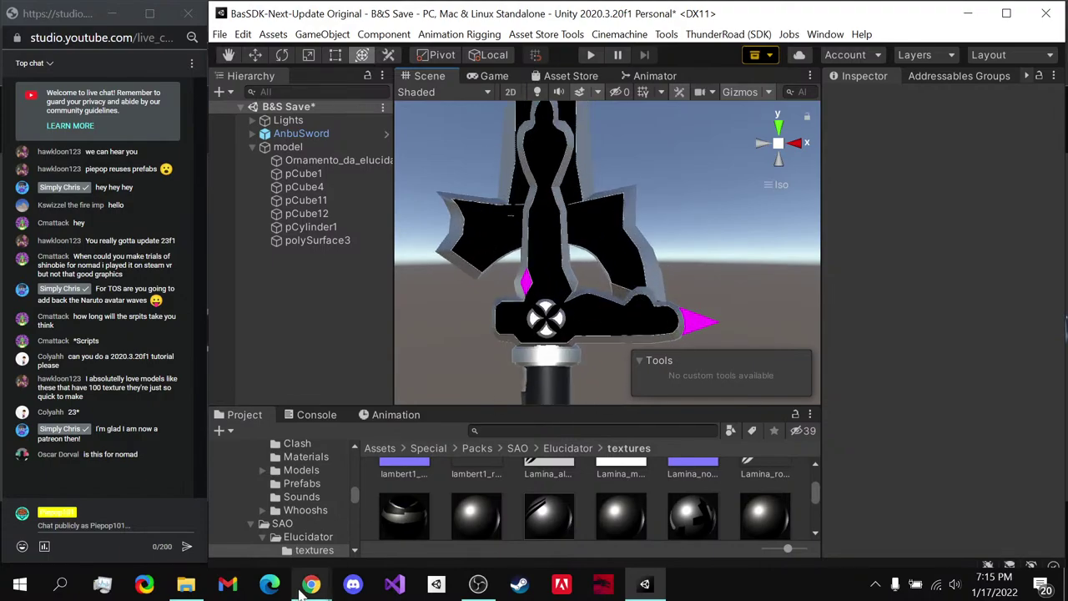
# - Check the sword's reference image in Chrome and return to Unity
pyautogui.click(291, 546)
pyautogui.click(158, 11)
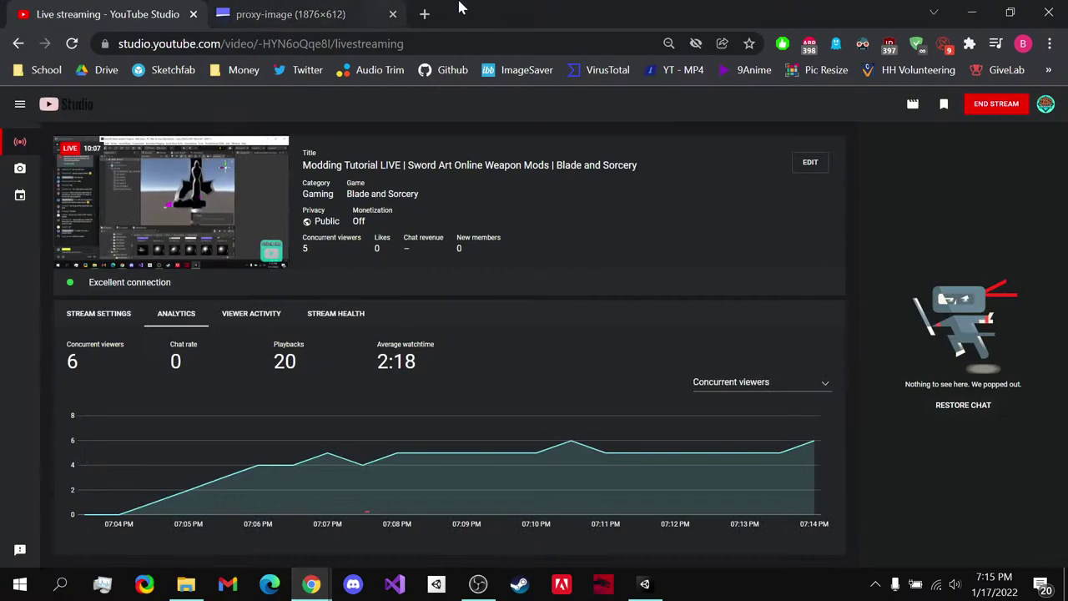
pyautogui.click(292, 12)
pyautogui.click(968, 11)
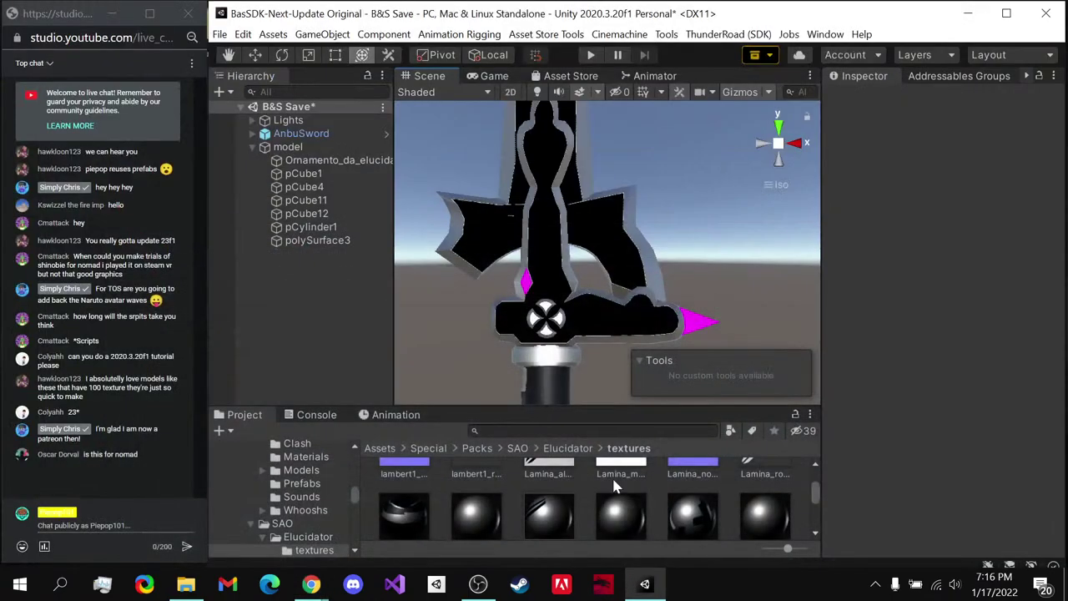
# - Go through the model's parts one by one to identify the remaining magenta pieces and the materials they expect
pyautogui.moveTo(558, 320); pyautogui.dragTo(527, 282, button='middle')
pyautogui.scroll(-1, 592, 521)
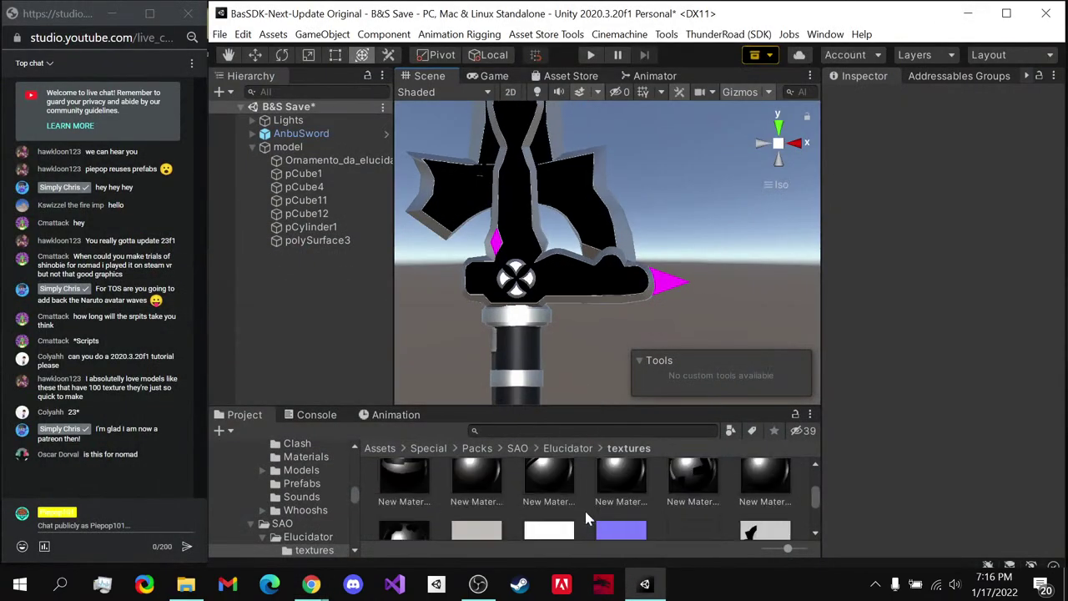
pyautogui.scroll(-3, 585, 519)
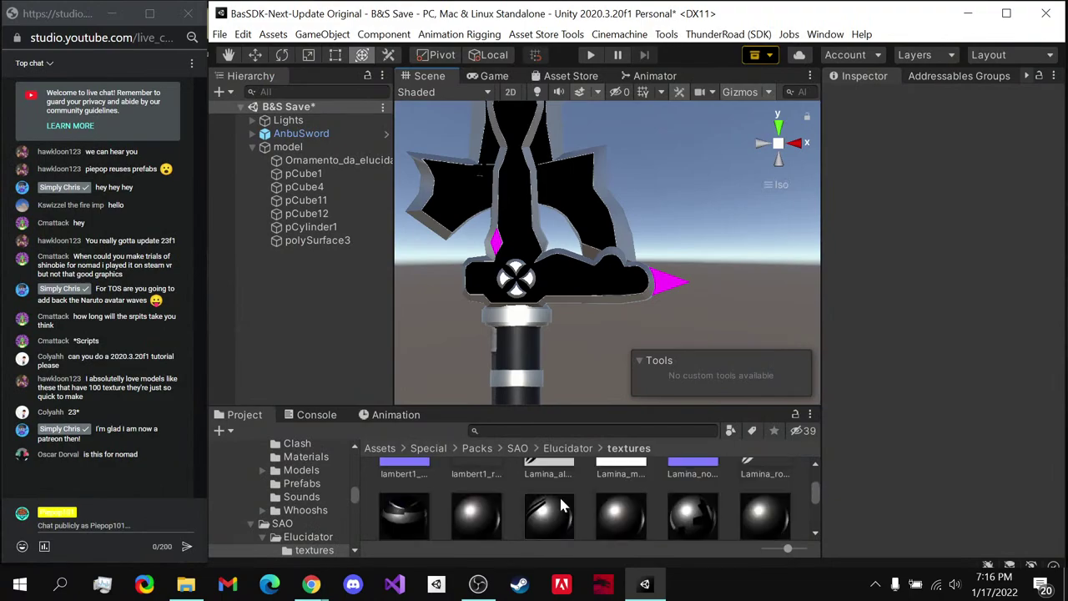
pyautogui.click(326, 159)
pyautogui.click(305, 173)
pyautogui.click(304, 187)
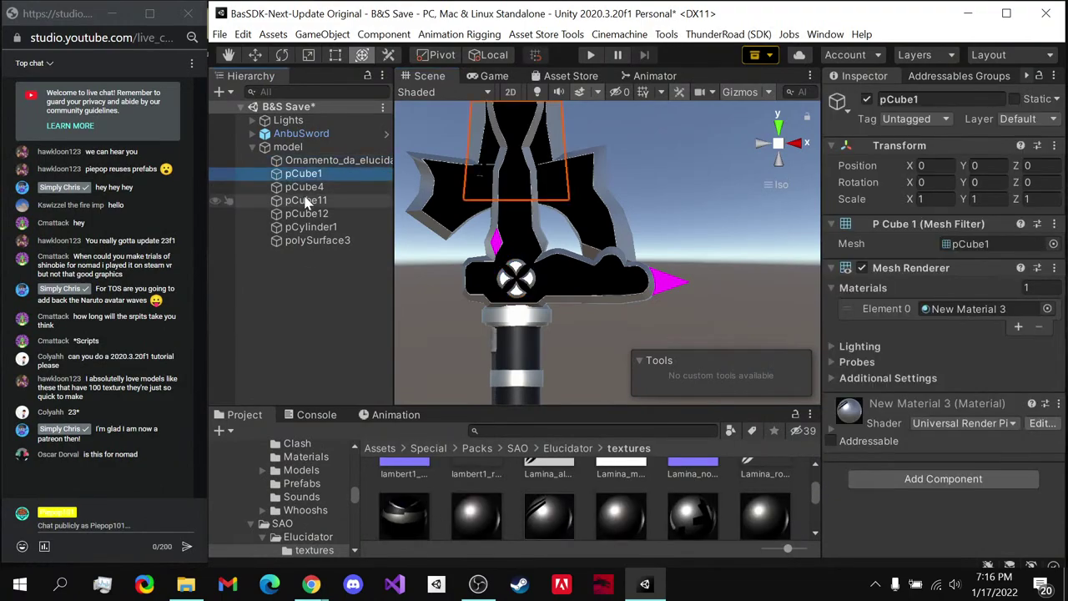
pyautogui.click(307, 200)
pyautogui.scroll(-2, 519, 506)
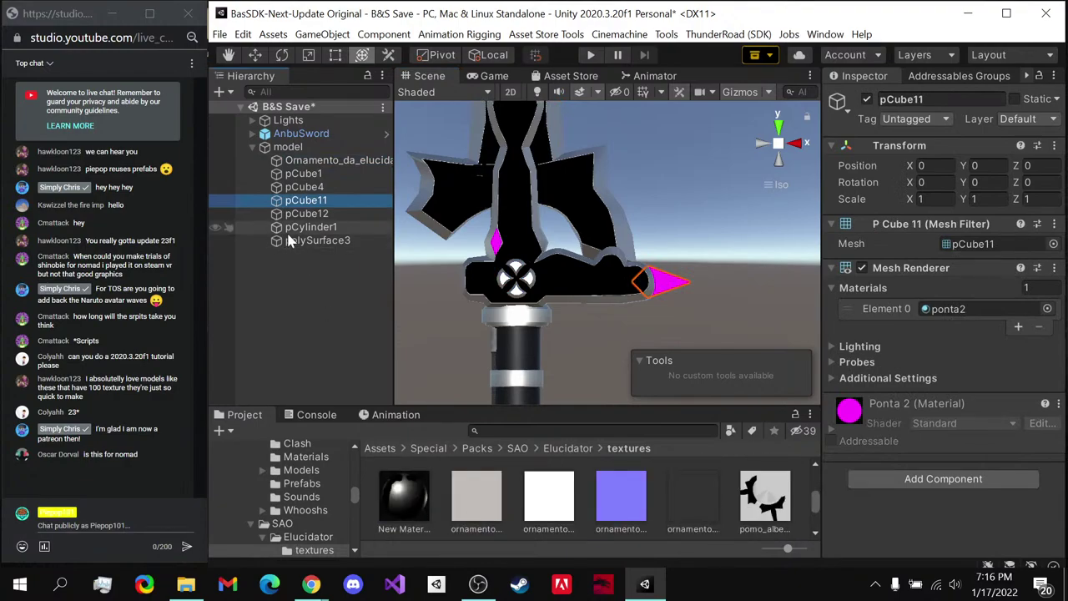
pyautogui.click(317, 240)
pyautogui.click(310, 226)
pyautogui.click(326, 214)
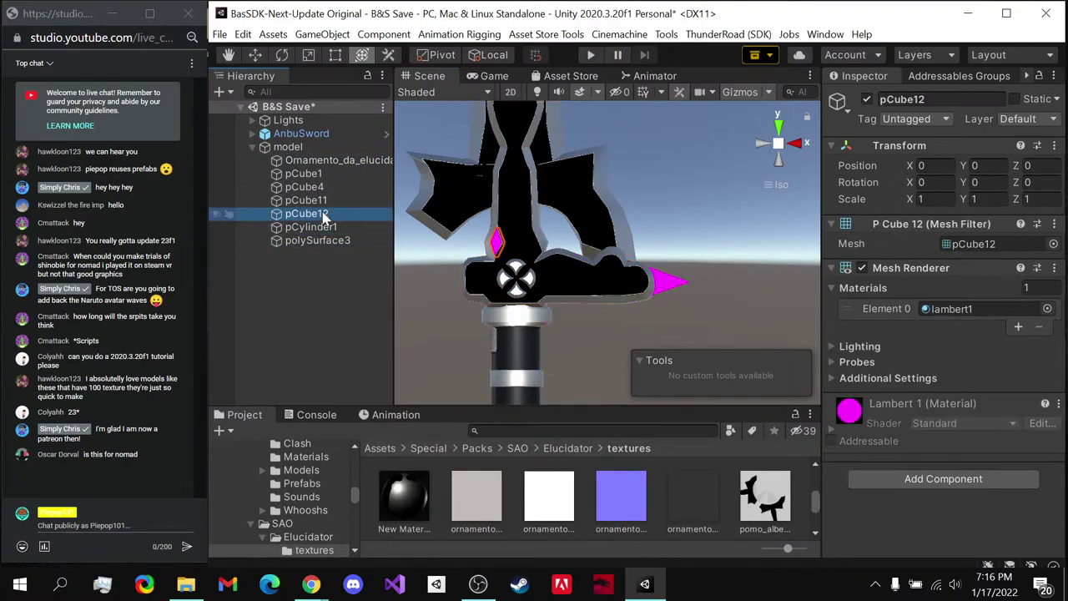
# - Inspect the settings of New Material 6 and New Material 2
pyautogui.scroll(2, 442, 503)
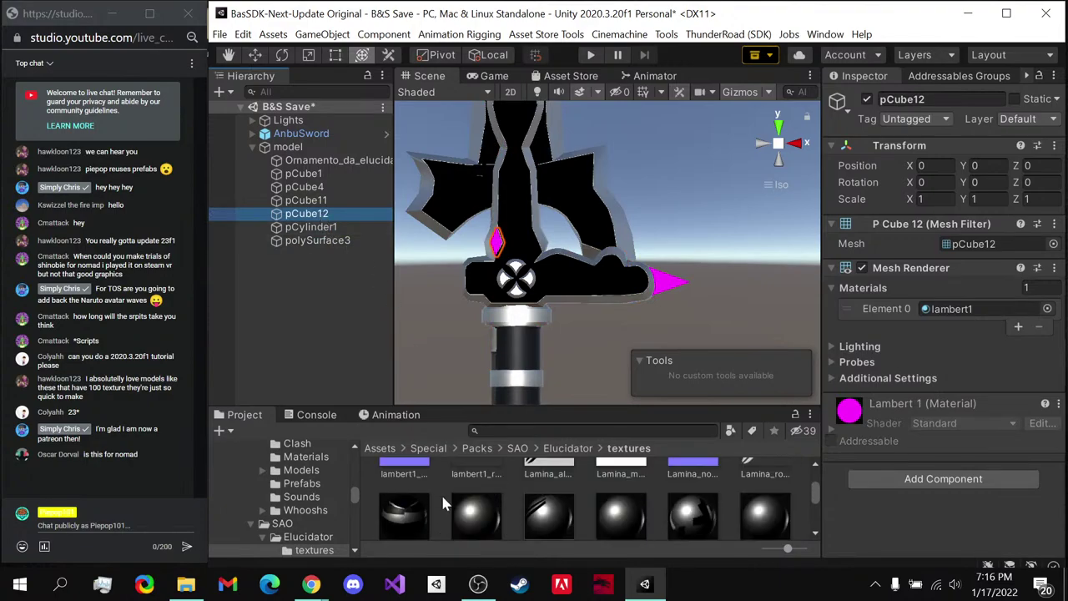
pyautogui.click(749, 513)
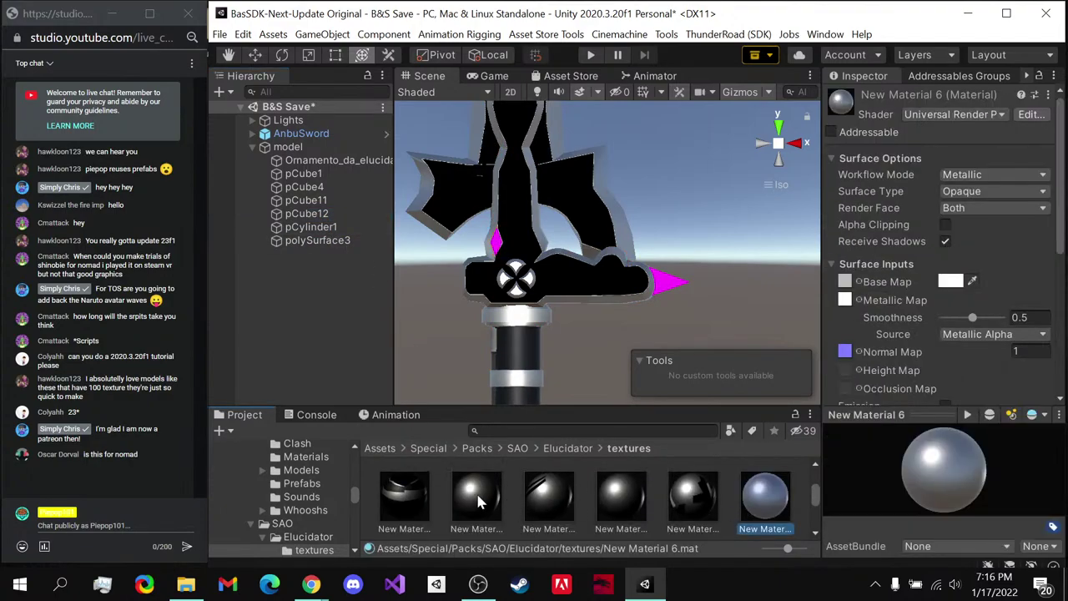
pyautogui.click(477, 499)
# - Try New Material 6 on the guard pieces and the pointed tip in the scene, and undo the change
pyautogui.moveTo(750, 505); pyautogui.dragTo(560, 294)
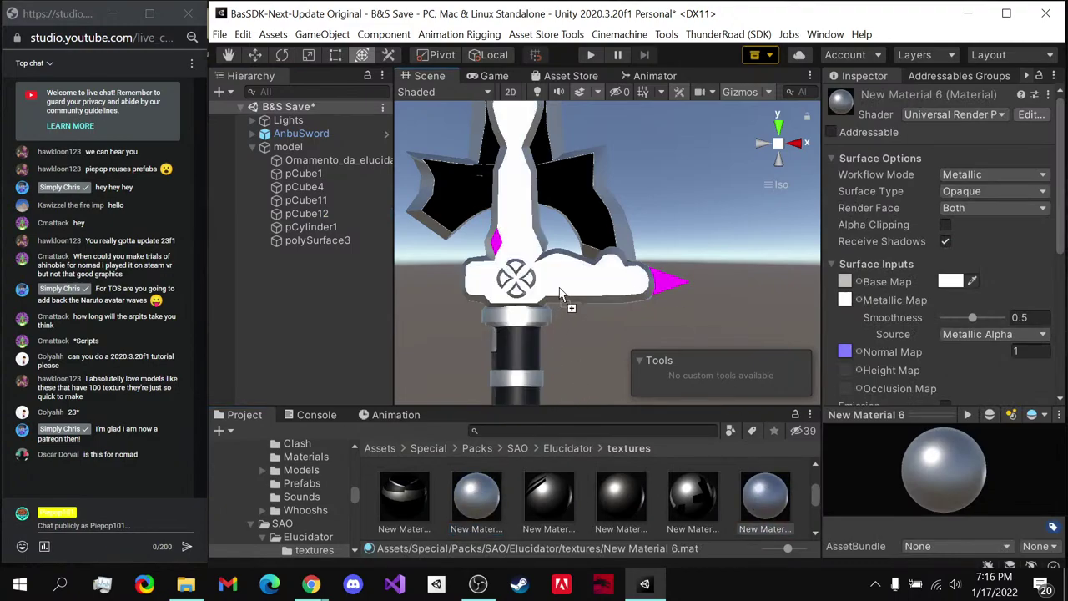
pyautogui.moveTo(645, 384); pyautogui.dragTo(443, 285)
pyautogui.click(467, 259)
pyautogui.hotkey('ctrl', 'z')
pyautogui.keyDown('alt'); pyautogui.moveTo(583, 347); pyautogui.dragTo(513, 321); pyautogui.keyUp('alt')
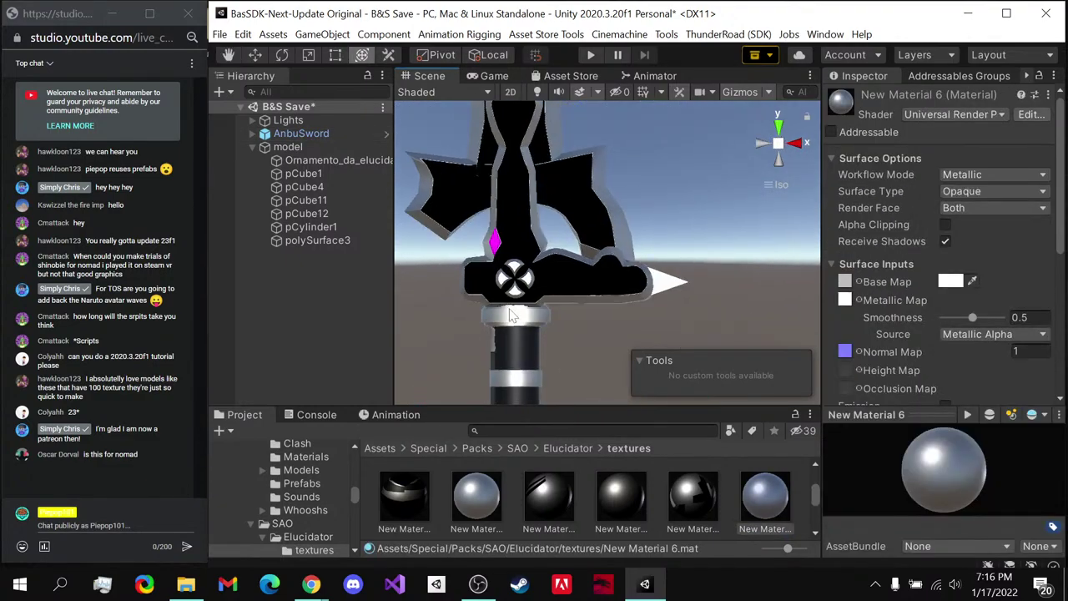
# - Go through the ornament, pCube1, pCube4, pCube11 and pCube12 in turn to check the material each guard part uses
pyautogui.click(323, 160)
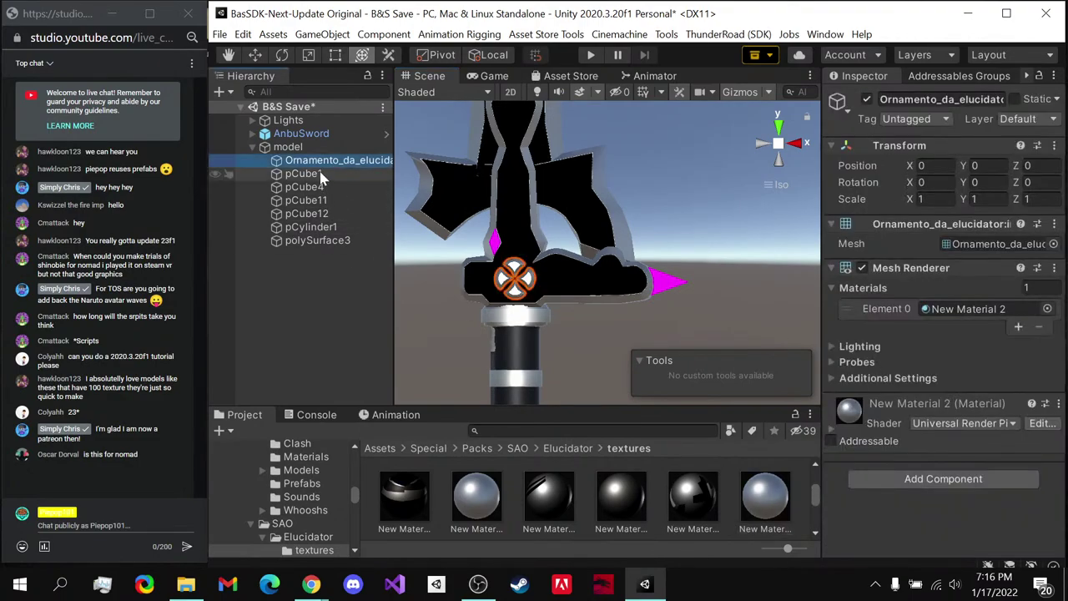
pyautogui.click(319, 174)
pyautogui.click(317, 187)
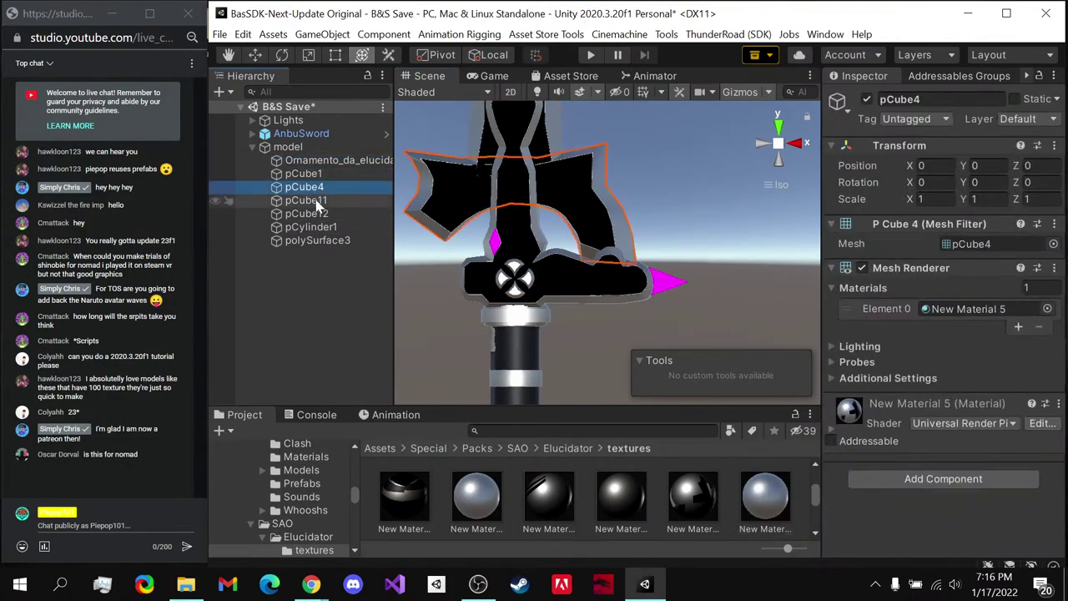
pyautogui.click(317, 200)
pyautogui.keyDown('alt'); pyautogui.moveTo(579, 273); pyautogui.dragTo(618, 276); pyautogui.keyUp('alt')
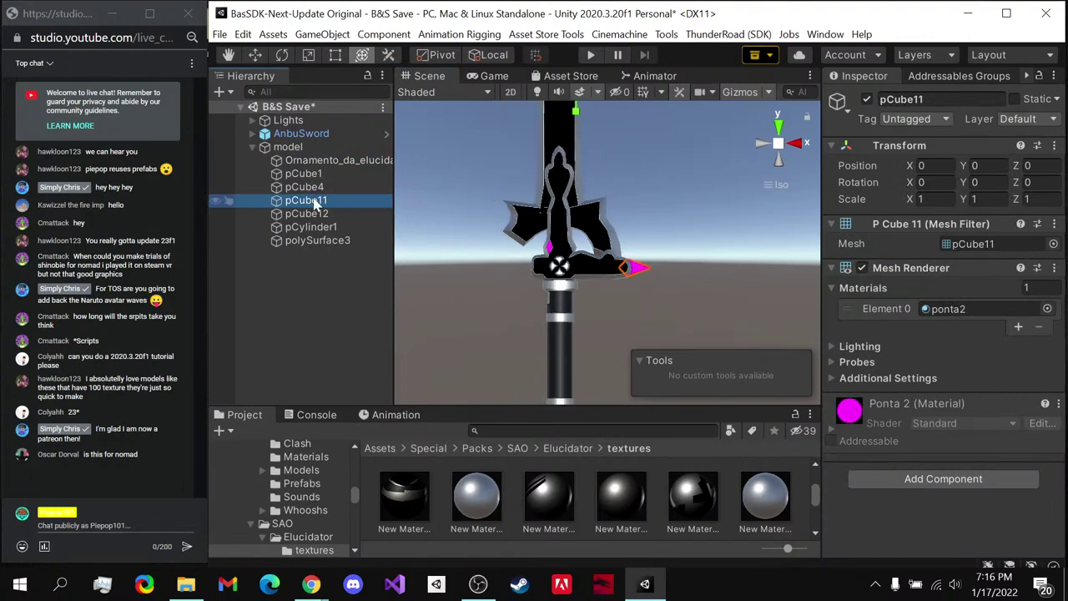
pyautogui.click(306, 214)
pyautogui.keyDown('alt'); pyautogui.moveTo(432, 272); pyautogui.dragTo(468, 277); pyautogui.keyUp('alt')
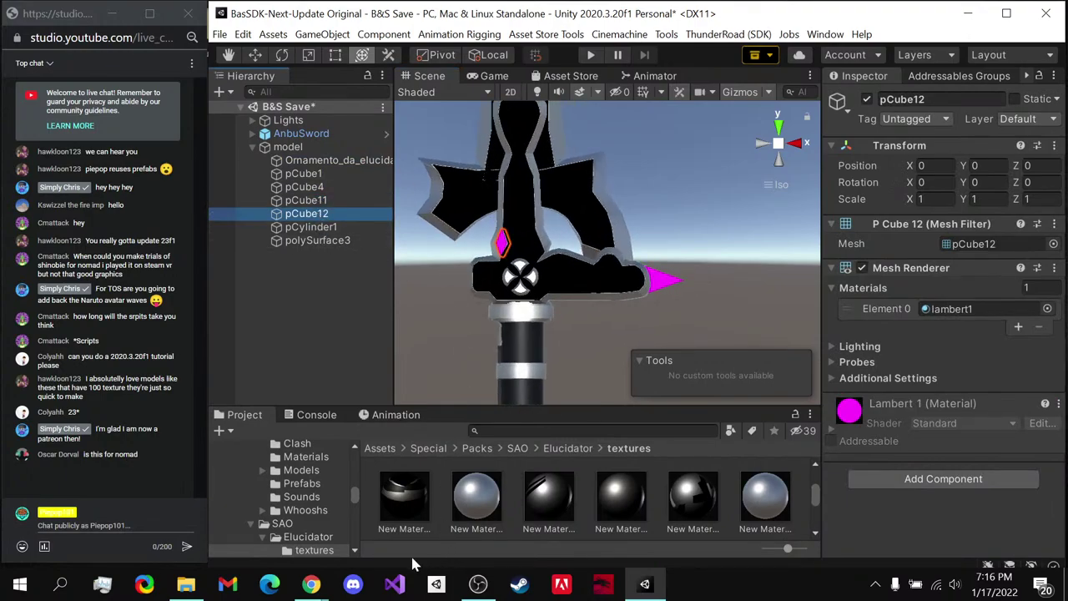
pyautogui.moveTo(311, 583)
pyautogui.moveTo(264, 512)
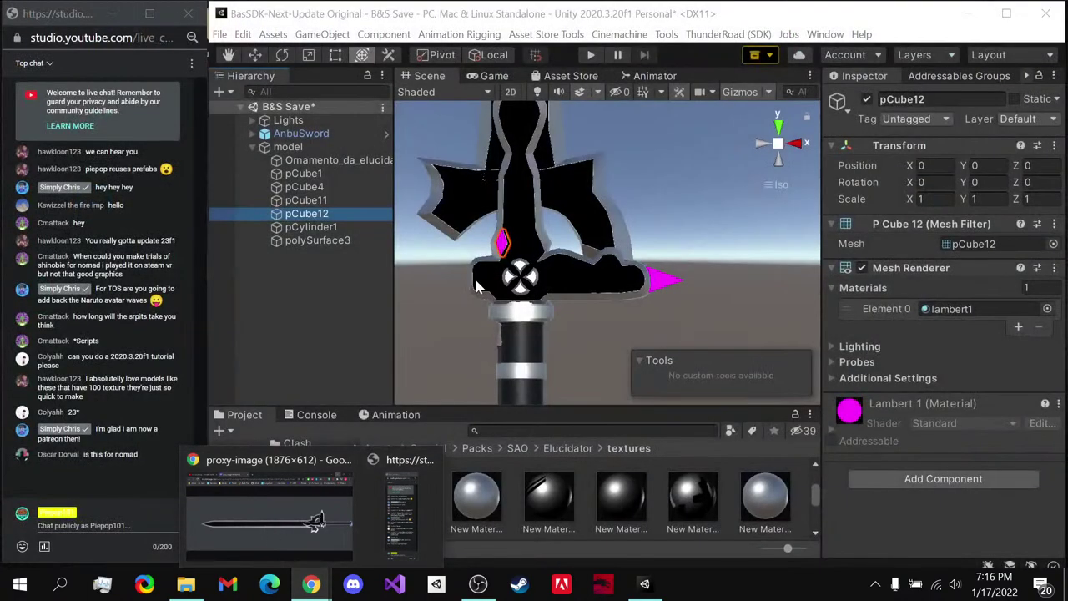
pyautogui.keyDown('alt'); pyautogui.moveTo(476, 285); pyautogui.dragTo(656, 289); pyautogui.keyUp('alt')
pyautogui.scroll(5, 617, 307)
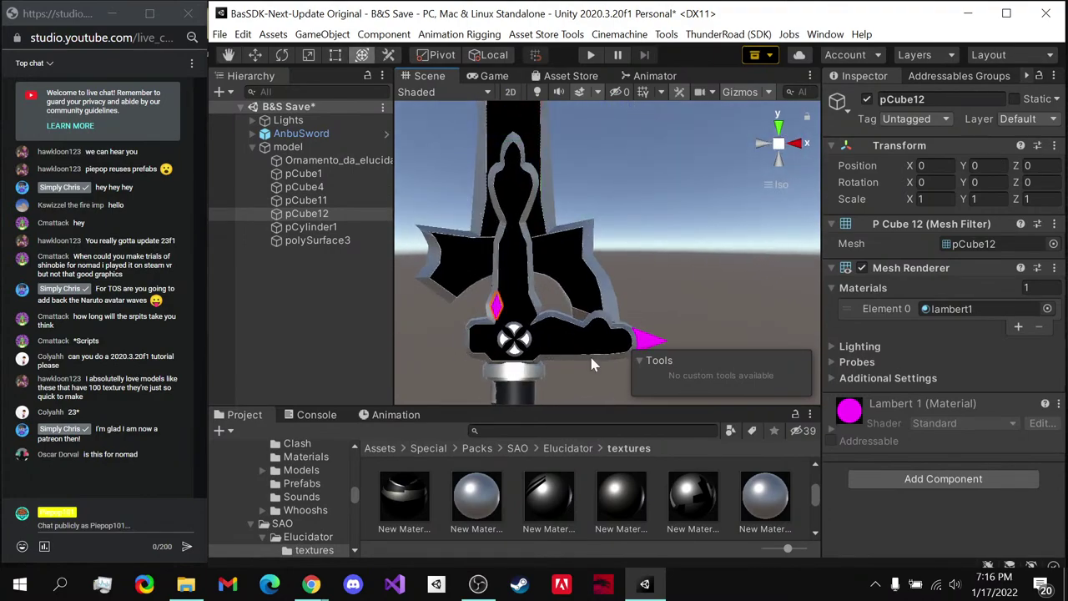
# - Switch to Chrome, examine the guard and handle in the sword's reference image, and return to Unity
pyautogui.moveTo(311, 584)
pyautogui.click(280, 530)
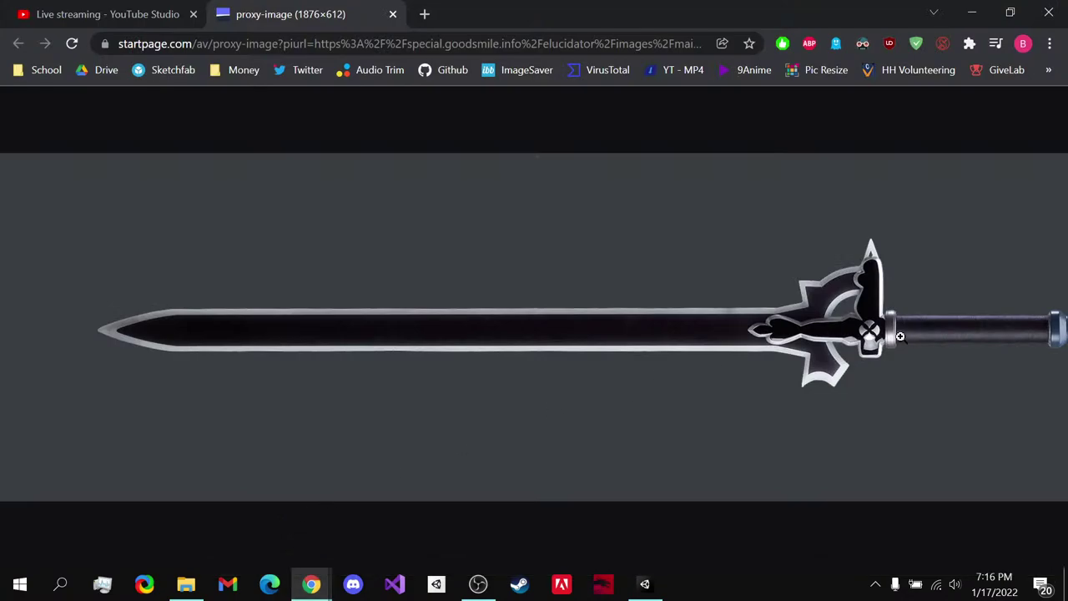
pyautogui.click(925, 353)
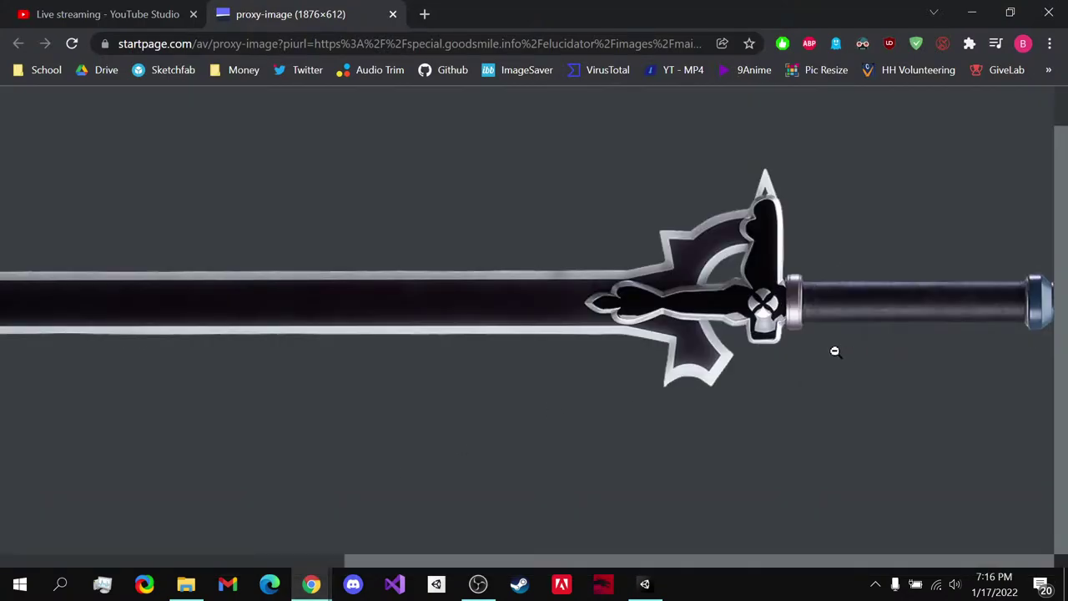
pyautogui.click(692, 376)
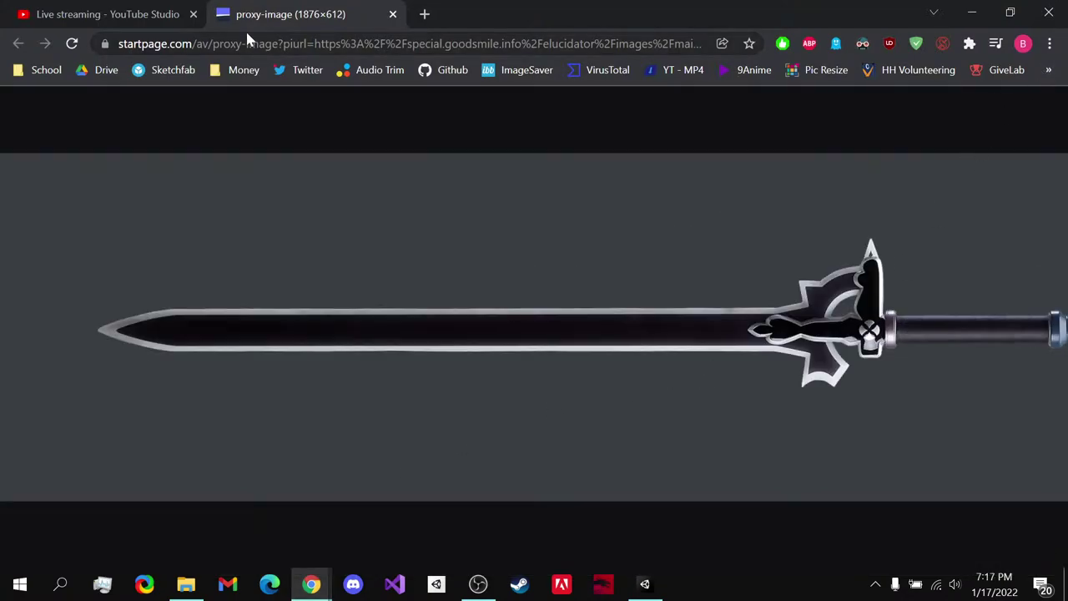
pyautogui.click(650, 586)
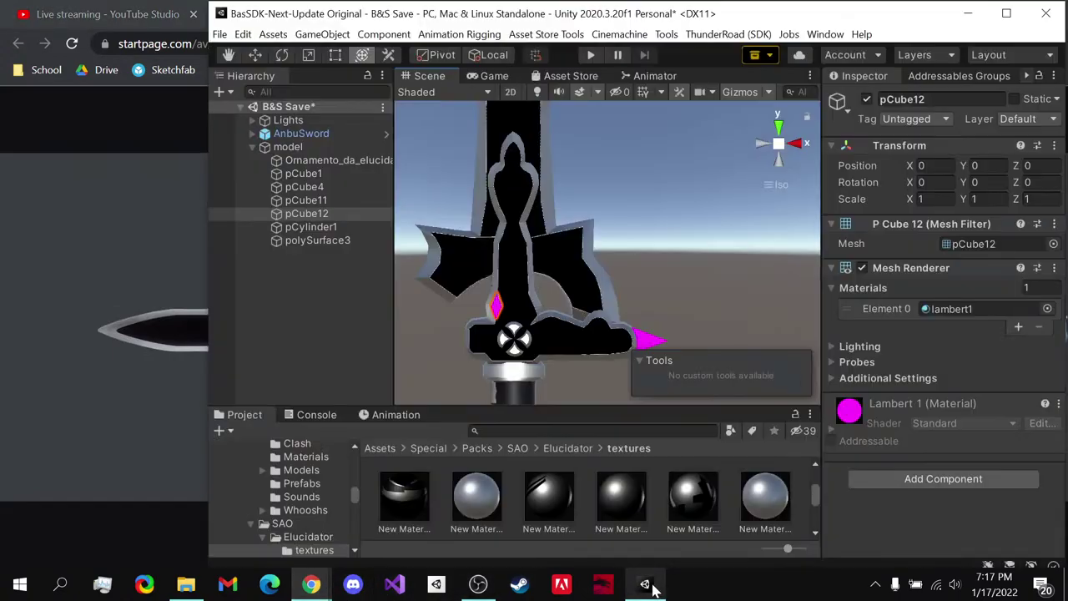
# - Bring the YouTube live chat window back to the front beside Unity
pyautogui.click(280, 589)
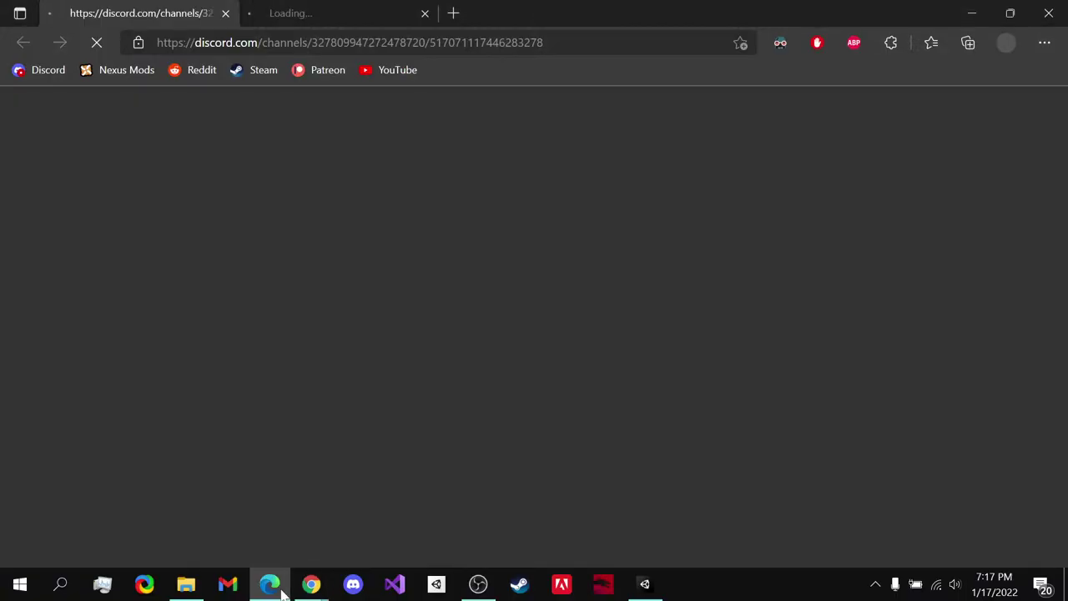
pyautogui.rightClick(282, 589)
pyautogui.click(293, 557)
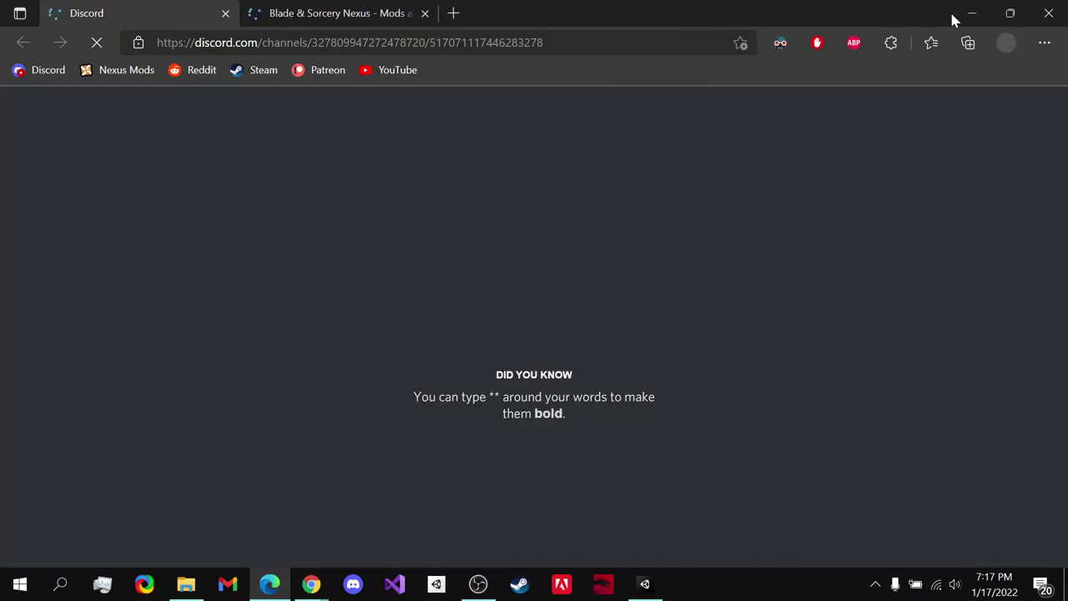
pyautogui.click(971, 13)
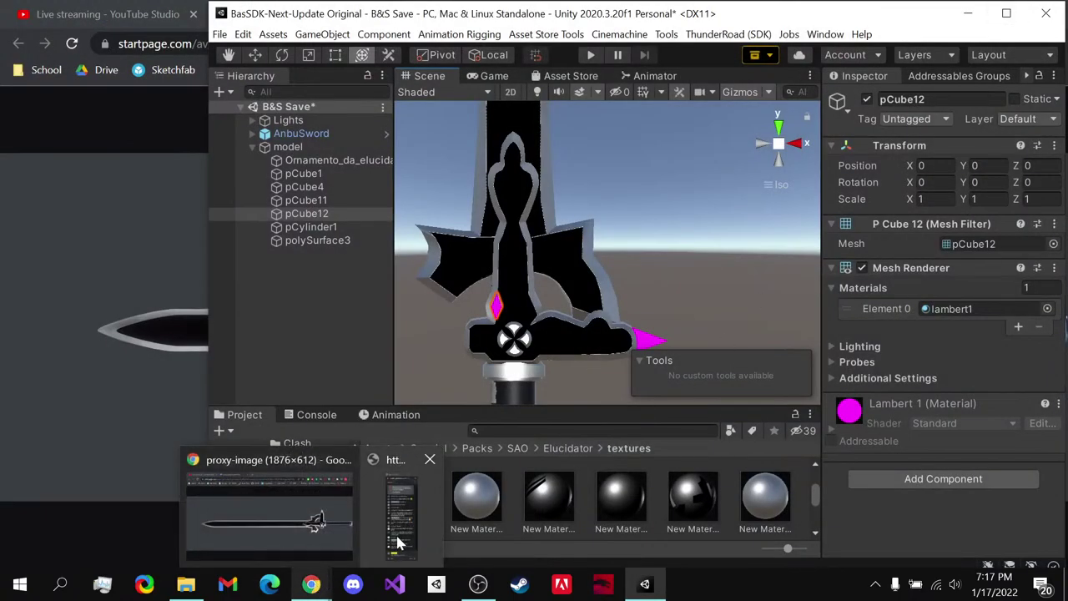
pyautogui.click(395, 532)
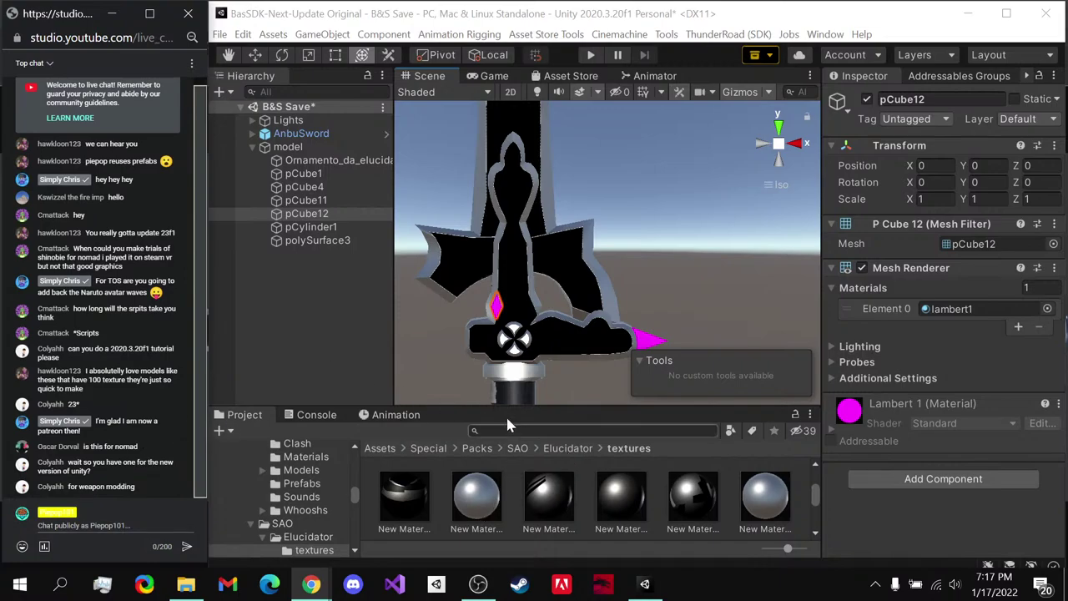
# - Assign New Material 6 to pCube12, the small magenta diamond on the guard
pyautogui.keyDown('alt'); pyautogui.moveTo(643, 267); pyautogui.dragTo(539, 251); pyautogui.keyUp('alt')
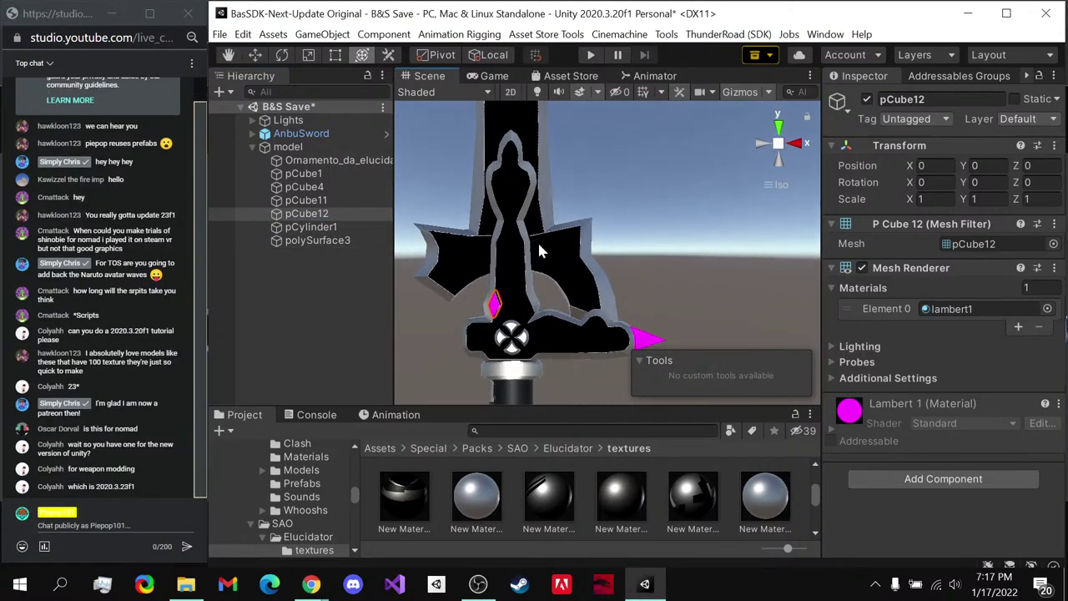
pyautogui.moveTo(518, 365); pyautogui.dragTo(492, 346, button='middle')
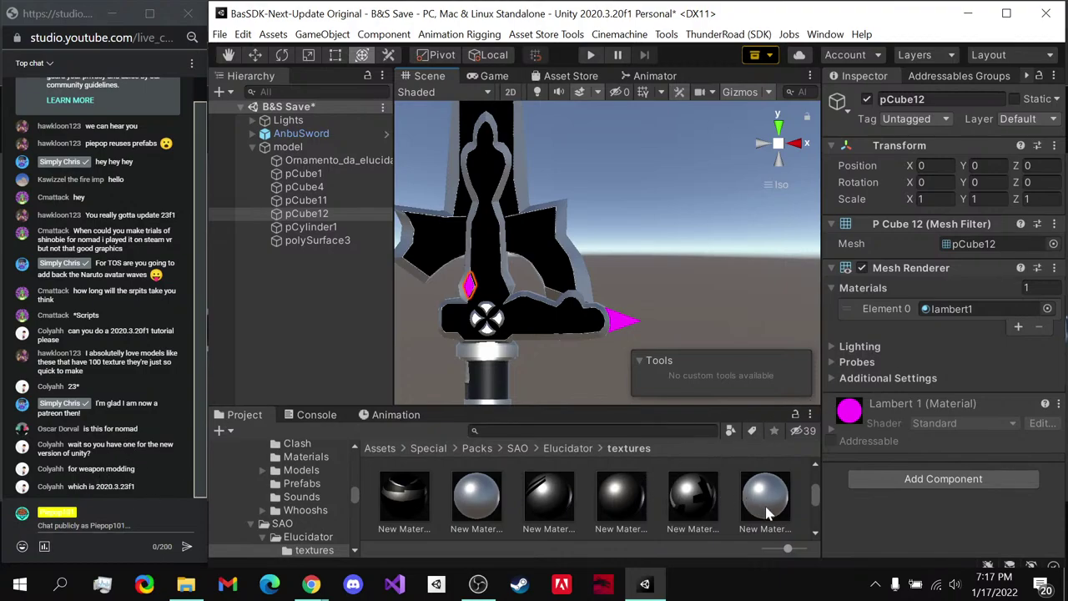
pyautogui.moveTo(768, 513); pyautogui.dragTo(861, 500)
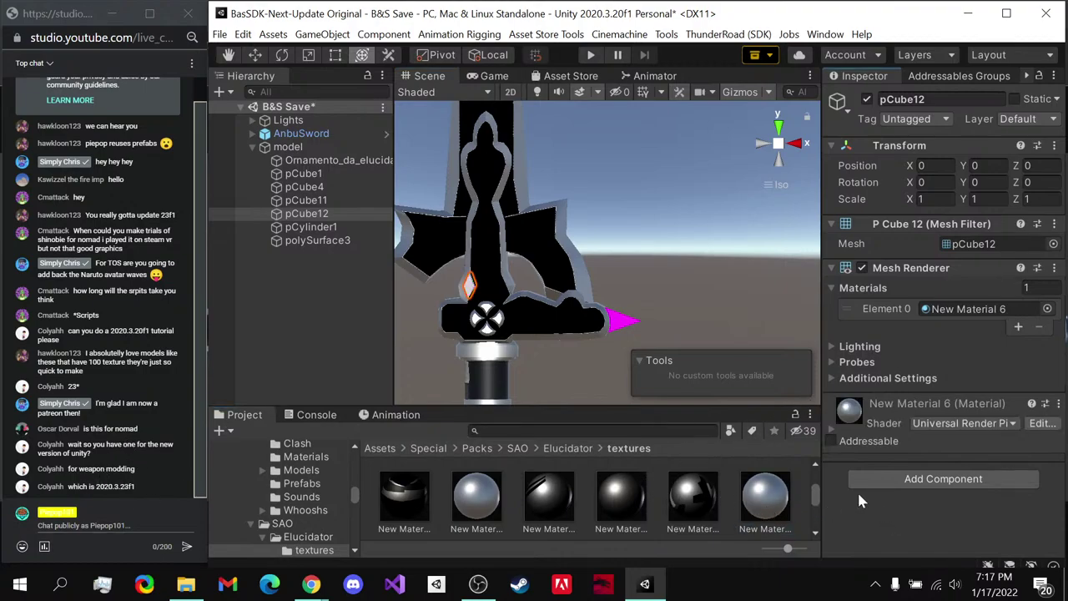
pyautogui.click(620, 401)
# - View the guard from the back and assign New Material 6 to pCube11, its magenta pointed tip
pyautogui.scroll(4, 550, 359)
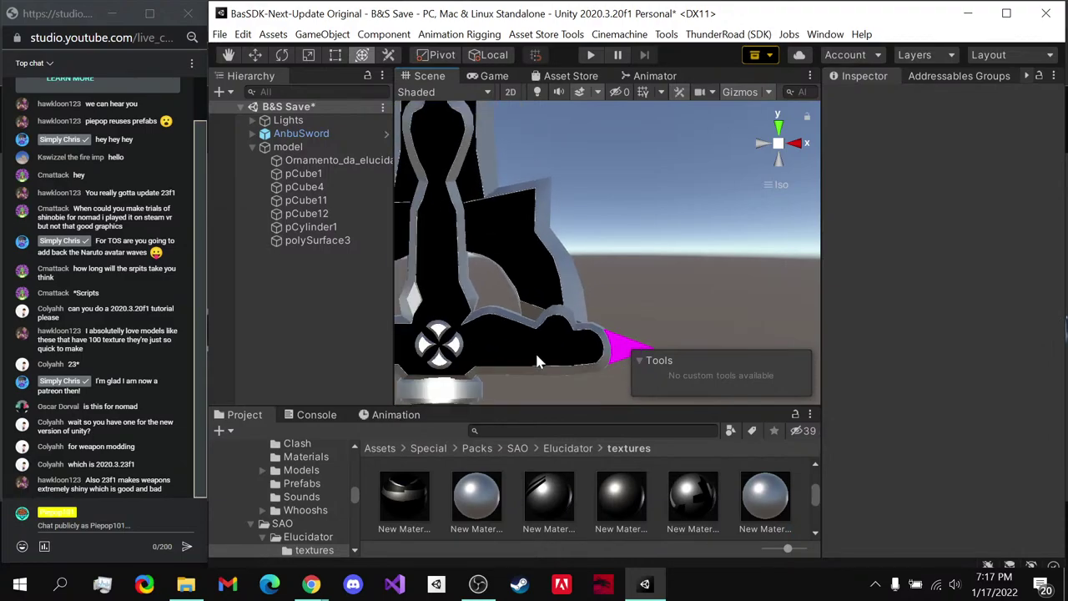
pyautogui.keyDown('alt'); pyautogui.moveTo(534, 167); pyautogui.dragTo(601, 267); pyautogui.keyUp('alt')
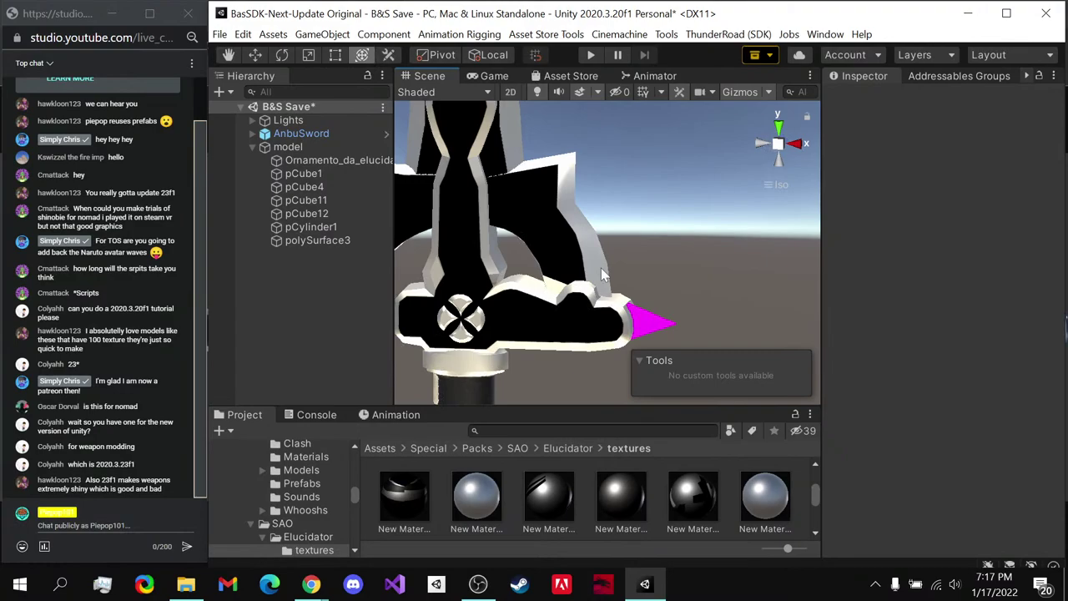
pyautogui.click(772, 151)
pyautogui.click(800, 146)
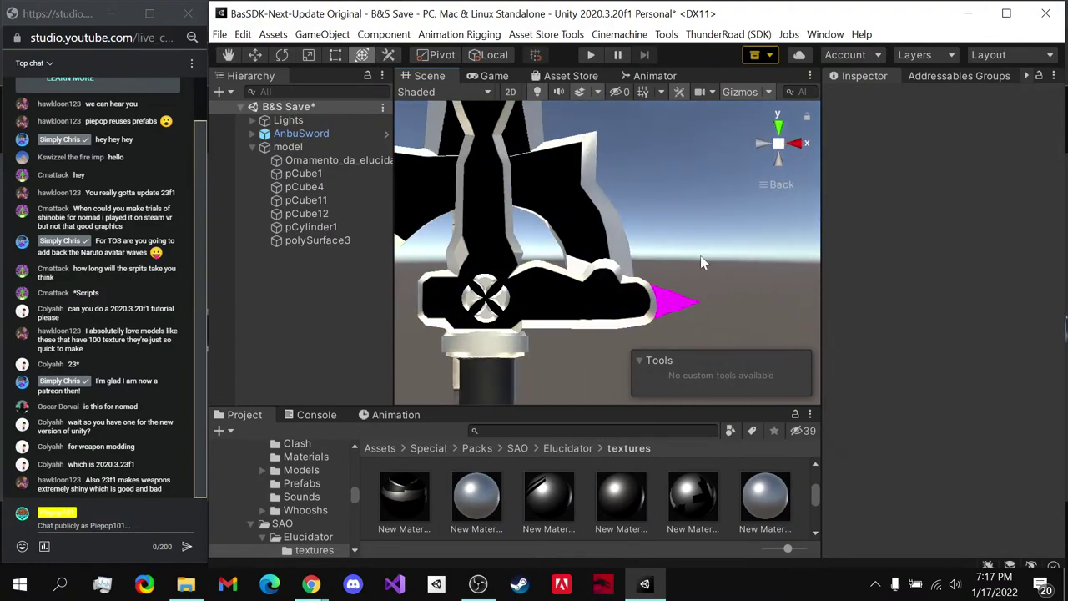
pyautogui.click(665, 303)
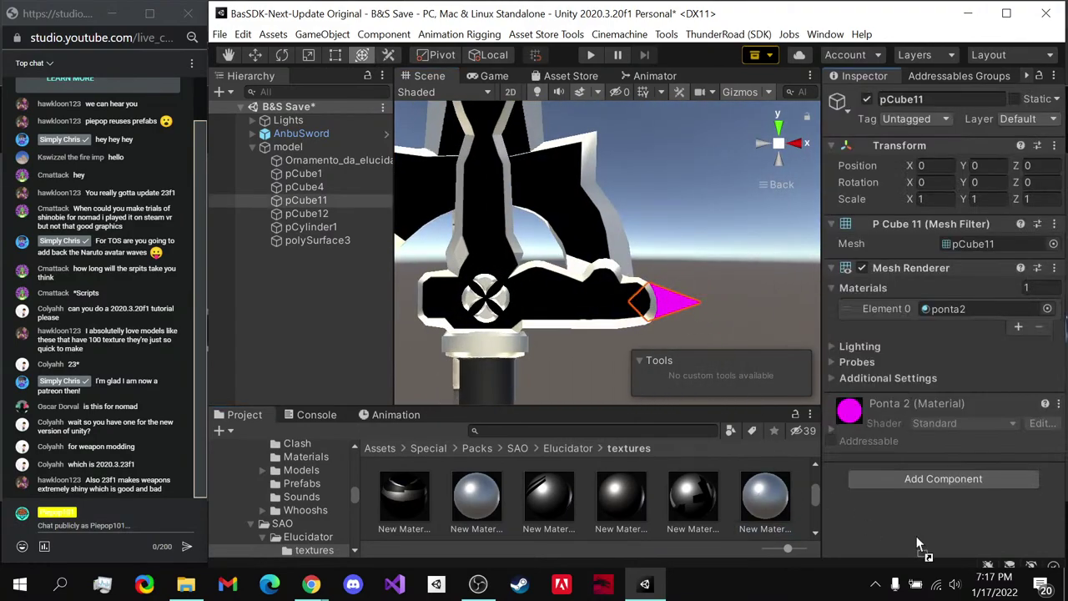
pyautogui.moveTo(765, 497); pyautogui.dragTo(672, 302)
# - Compare the surface settings and previews of New Material 2 and New Material 6
pyautogui.click(466, 510)
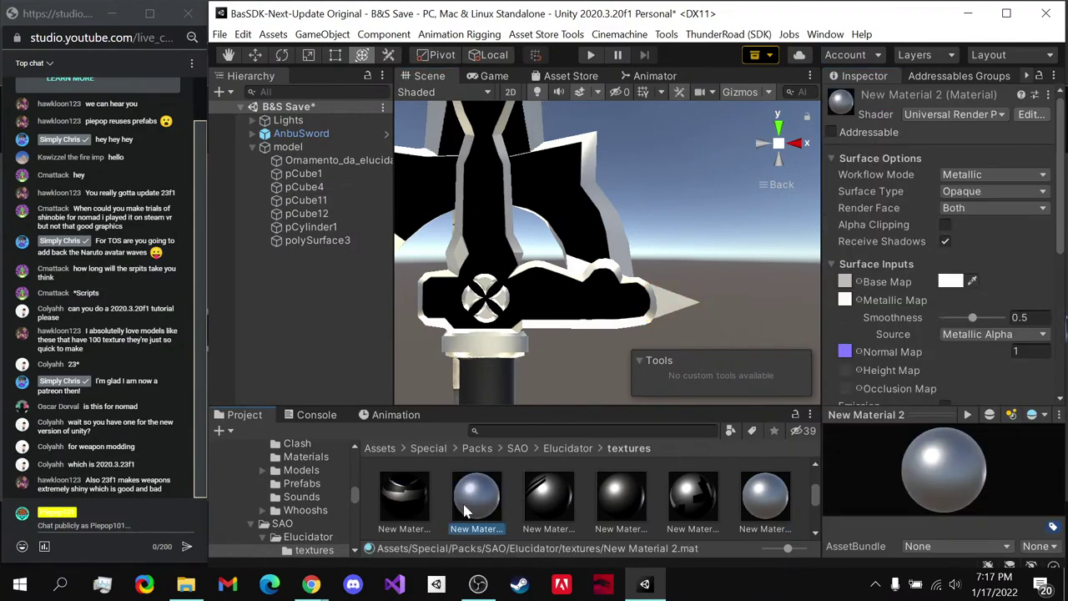
pyautogui.click(756, 505)
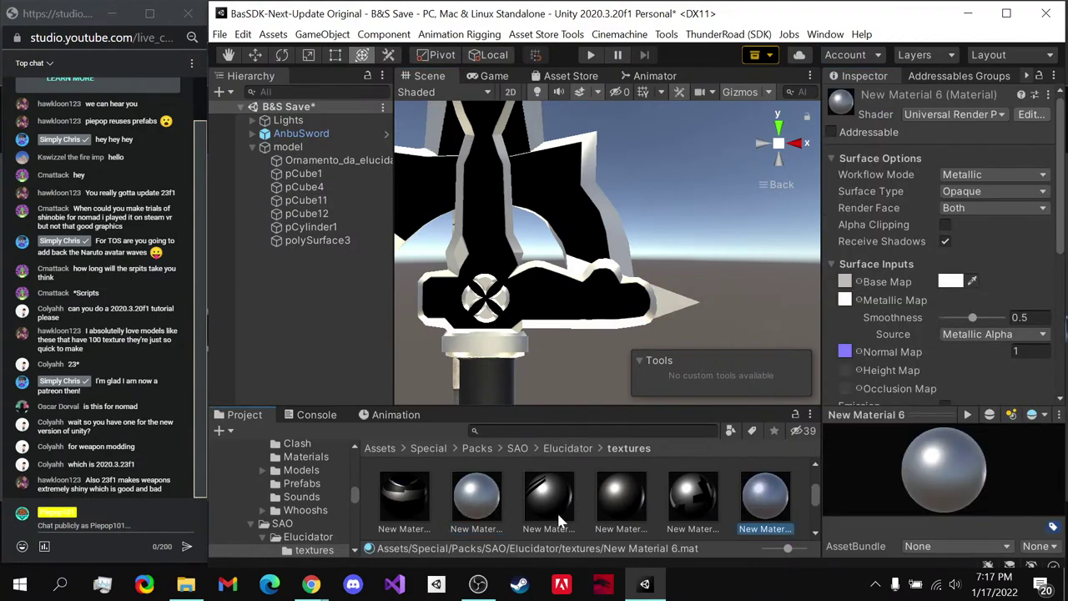
pyautogui.rightClick(492, 505)
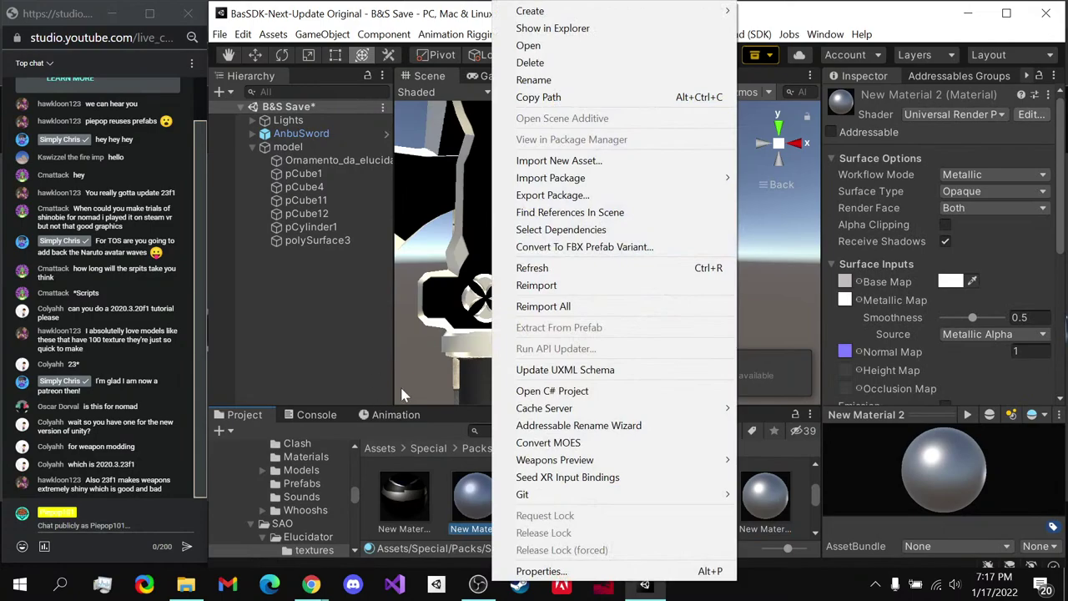
pyautogui.press('Escape')
# - Select pCube11 and pCube12 together and assign New Material 2 to both guard pieces
pyautogui.click(331, 214)
pyautogui.click(332, 227)
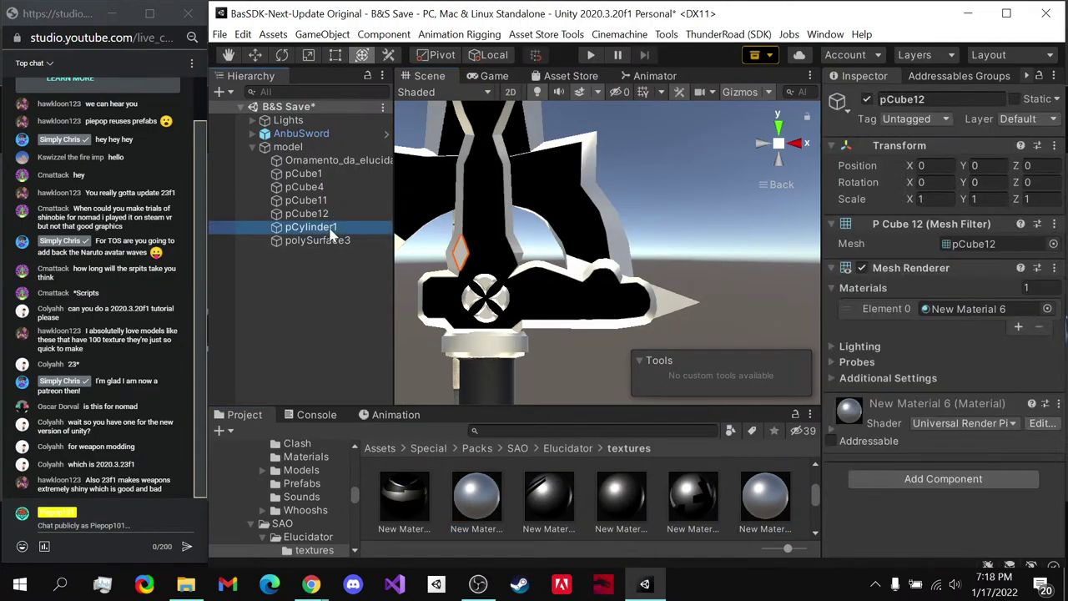
pyautogui.click(331, 214)
pyautogui.click(332, 241)
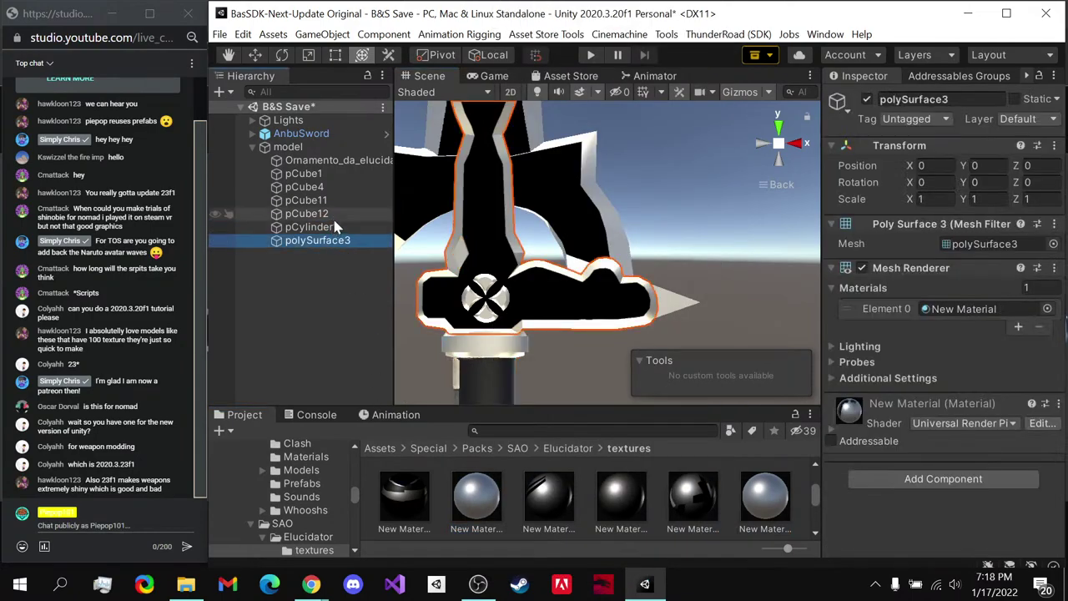
pyautogui.click(335, 200)
pyautogui.click(335, 212)
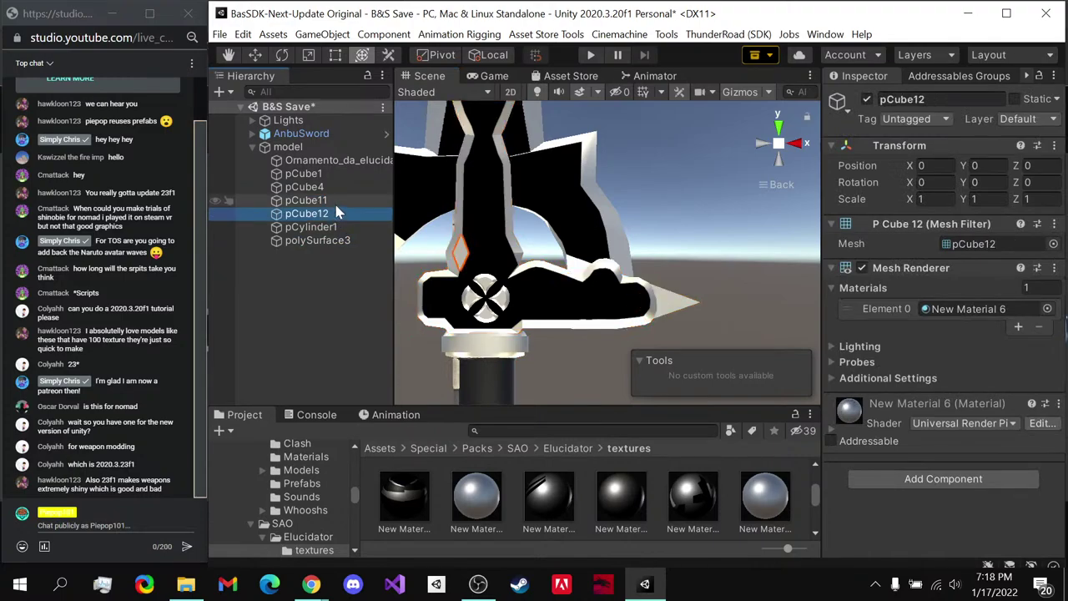
pyautogui.keyDown('ctrl'); pyautogui.click(336, 200); pyautogui.keyUp('ctrl')
pyautogui.moveTo(477, 499); pyautogui.dragTo(914, 509)
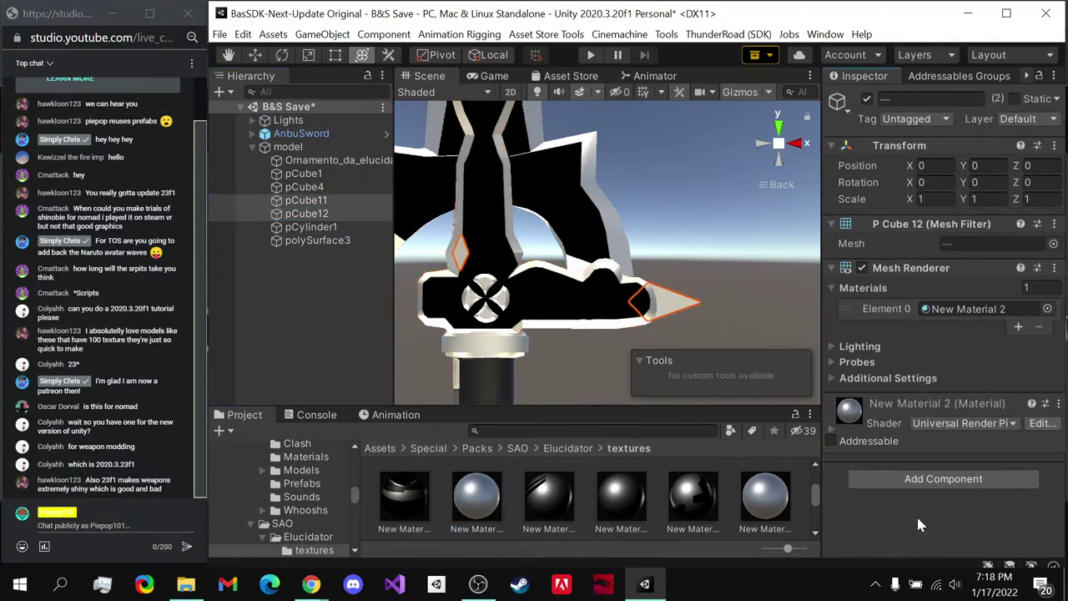
# - Delete the redundant New Material 6 from the Elucidator textures folder
pyautogui.click(768, 499)
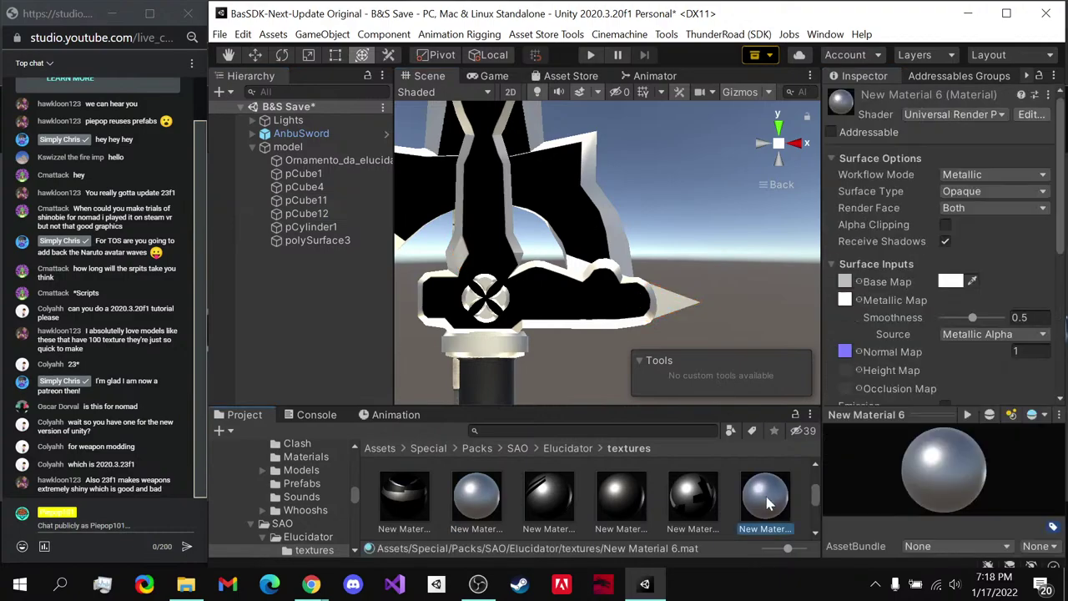
pyautogui.rightClick(768, 499)
pyautogui.click(812, 63)
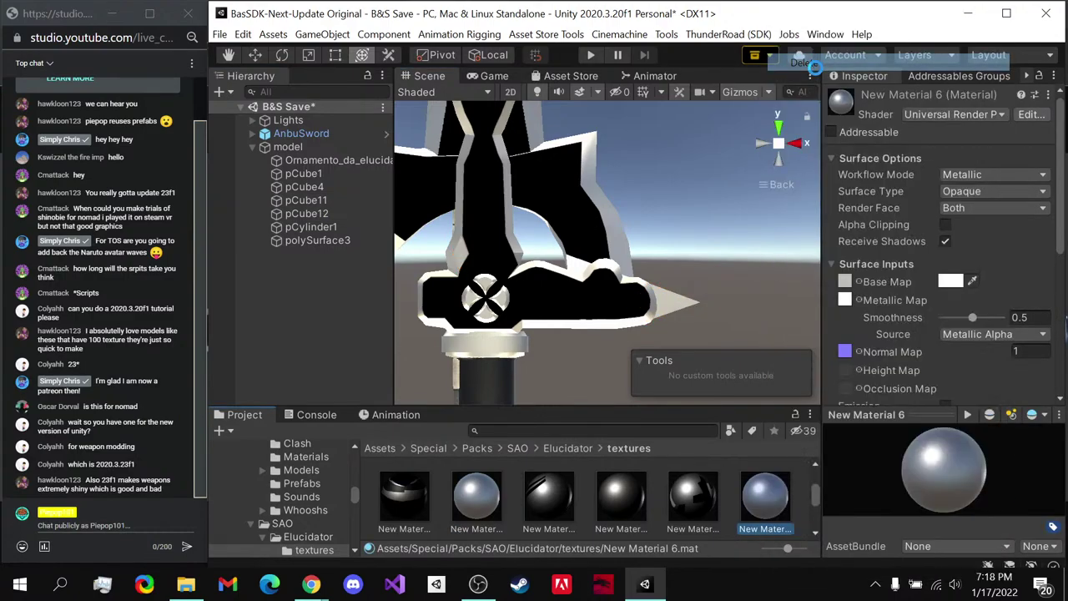
pyautogui.click(680, 328)
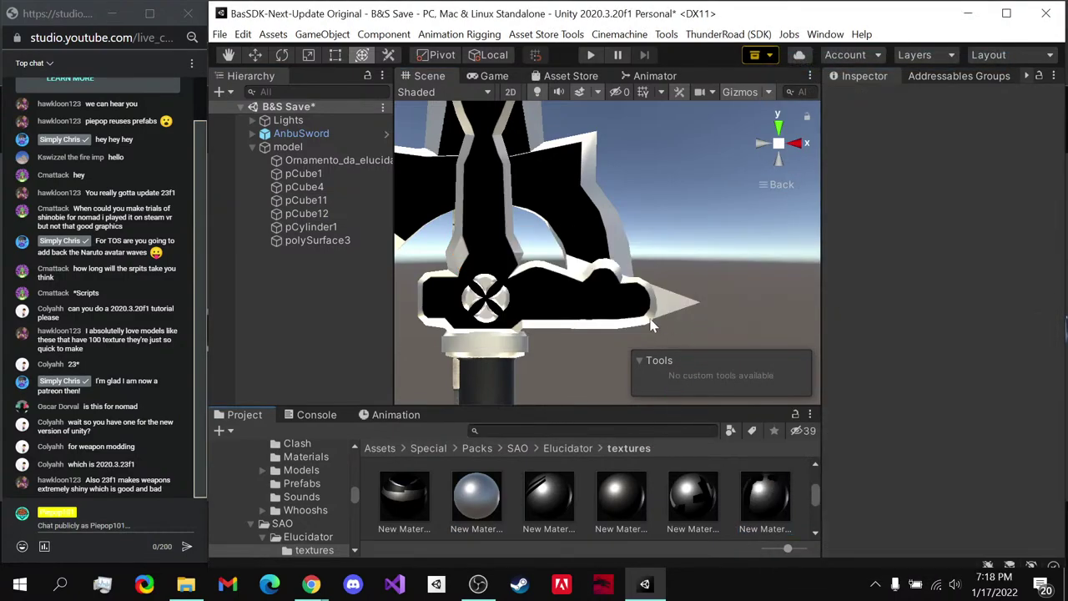
# - Save the scene and look over the whole textured sword model from the back
pyautogui.keyDown('alt'); pyautogui.moveTo(638, 314); pyautogui.dragTo(571, 311); pyautogui.keyUp('alt')
pyautogui.moveTo(571, 311); pyautogui.dragTo(553, 298, button='middle')
pyautogui.press('y')
pyautogui.scroll(2, 551, 328)
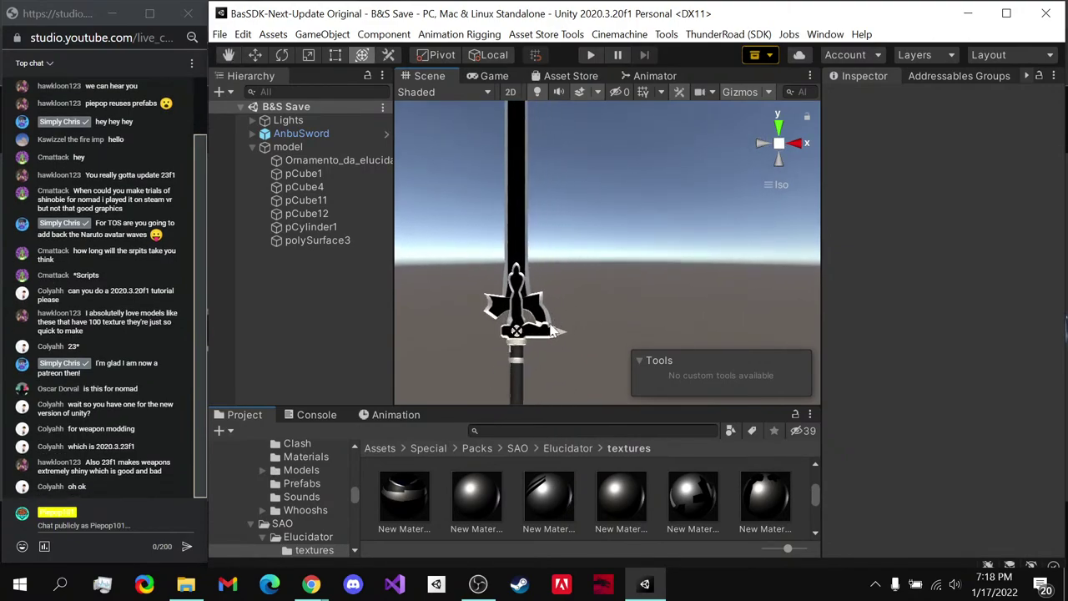
pyautogui.moveTo(540, 342); pyautogui.dragTo(589, 246, button='middle')
pyautogui.scroll(2, 567, 278)
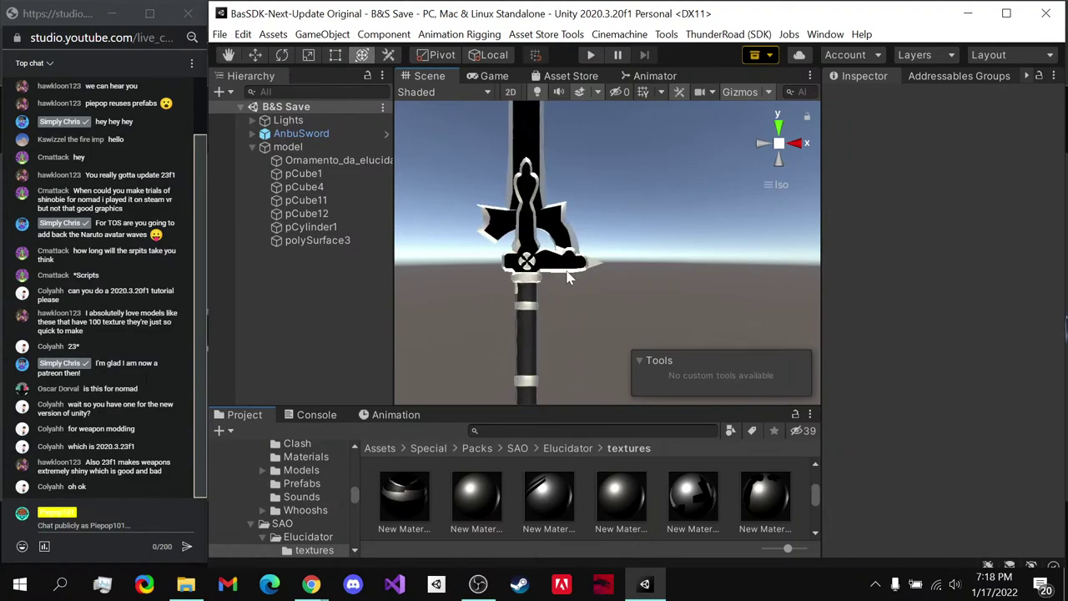
pyautogui.click(762, 145)
pyautogui.click(799, 145)
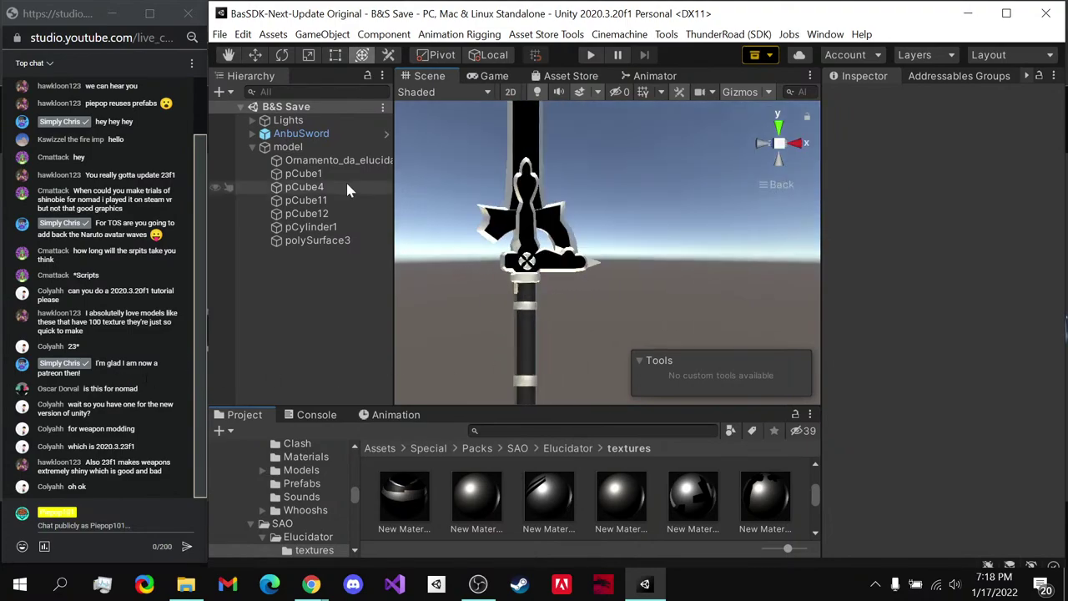
pyautogui.doubleClick(287, 147)
pyautogui.click(562, 272)
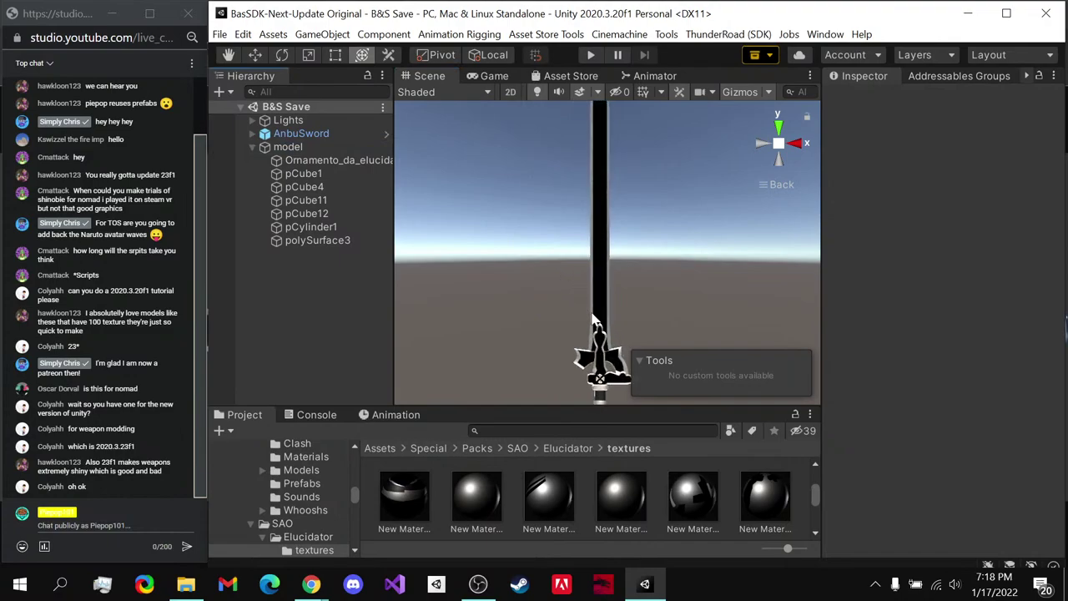
# - Examine the textured sword from the side and back, checking the model object and its Ornamento_da_elucidator part
pyautogui.moveTo(562, 272); pyautogui.dragTo(564, 247, button='middle')
pyautogui.scroll(4, 517, 289)
pyautogui.keyDown('alt'); pyautogui.moveTo(564, 247); pyautogui.dragTo(542, 235); pyautogui.keyUp('alt')
pyautogui.rightClick(353, 135)
pyautogui.click(755, 142)
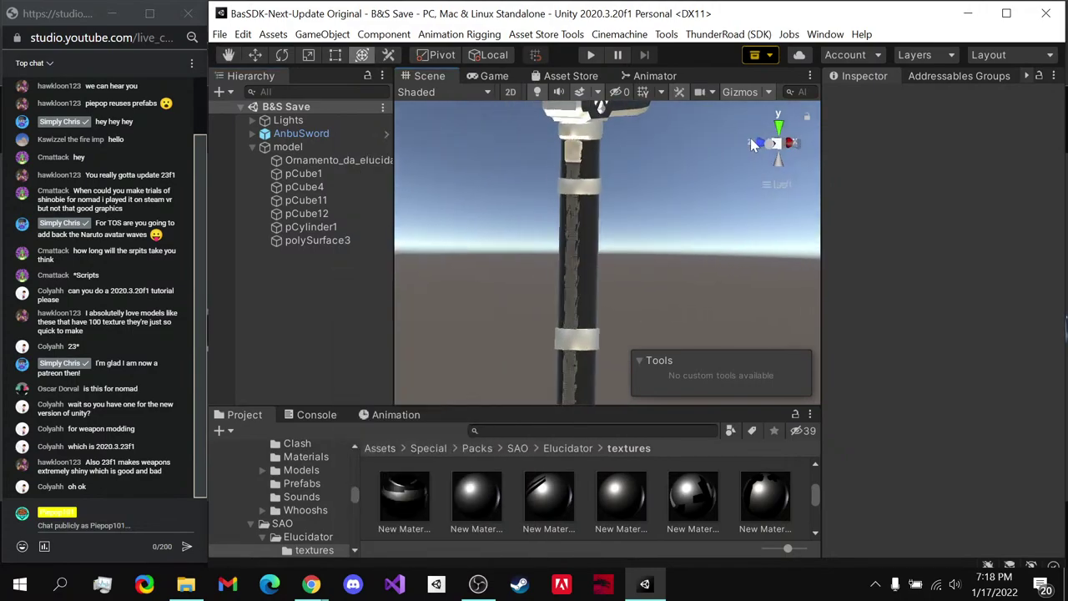
pyautogui.click(797, 146)
pyautogui.click(288, 147)
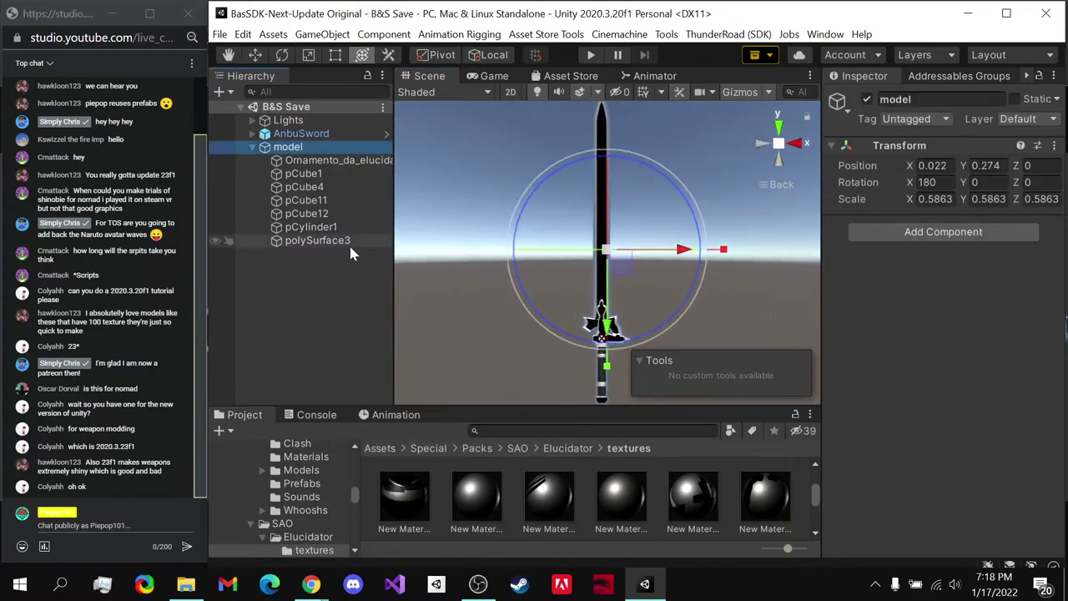
pyautogui.click(544, 312)
pyautogui.keyDown('alt'); pyautogui.moveTo(544, 313); pyautogui.dragTo(530, 269); pyautogui.keyUp('alt')
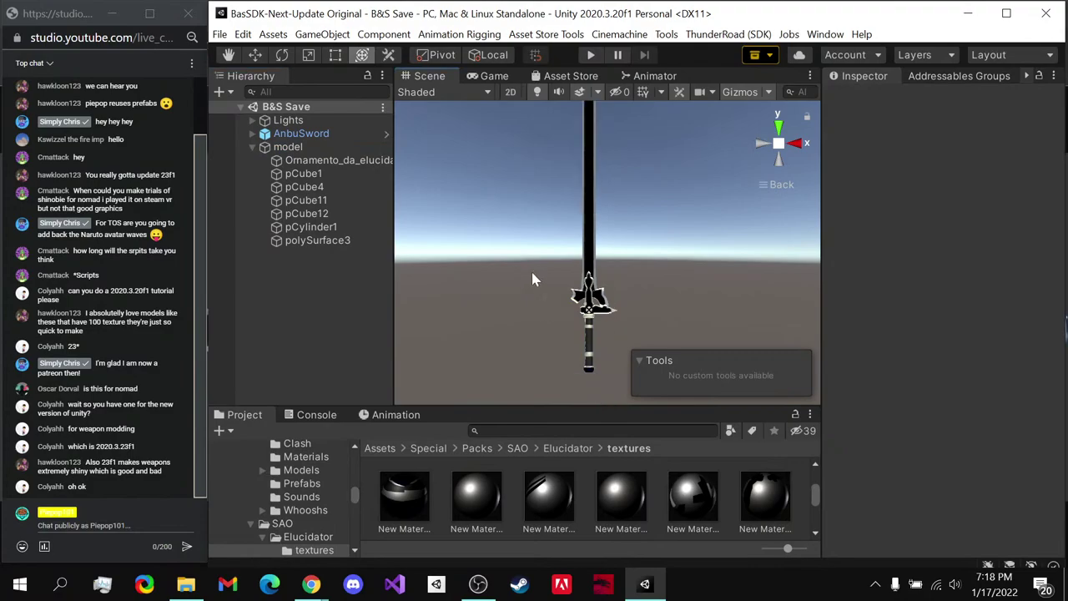
pyautogui.click(315, 147)
pyautogui.click(326, 161)
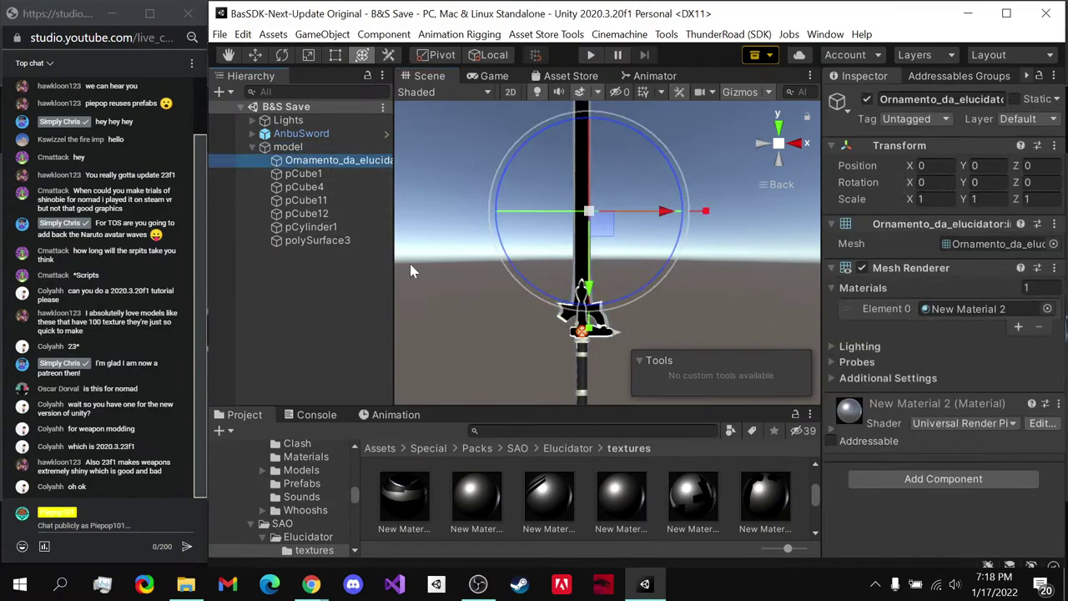
# - Unpack the AnbuSword prefab instance in the scene into a regular game object
pyautogui.click(288, 147)
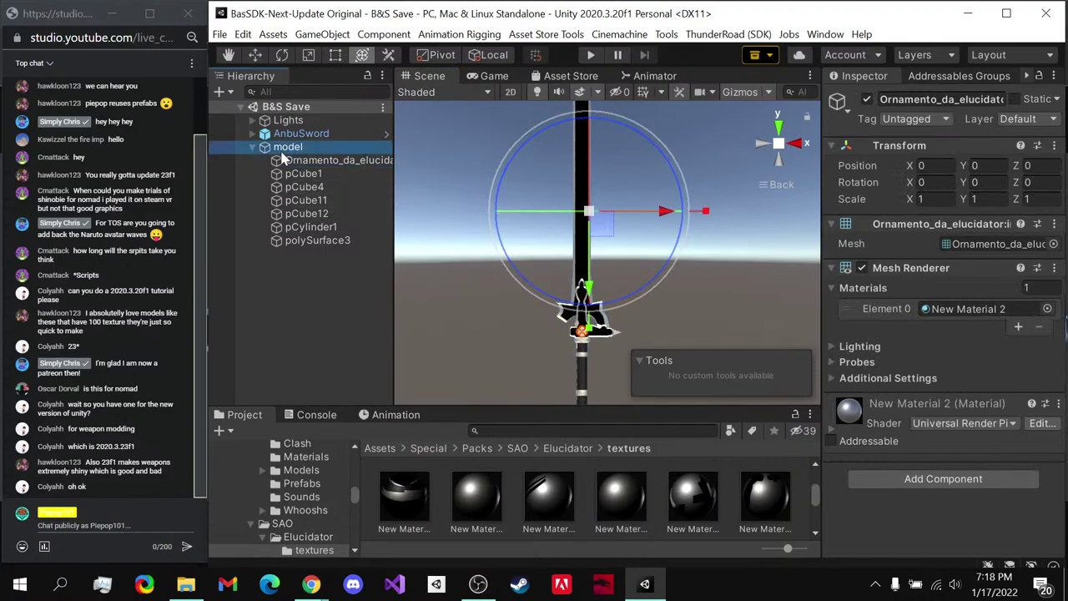
pyautogui.click(252, 147)
pyautogui.click(252, 134)
pyautogui.rightClick(296, 134)
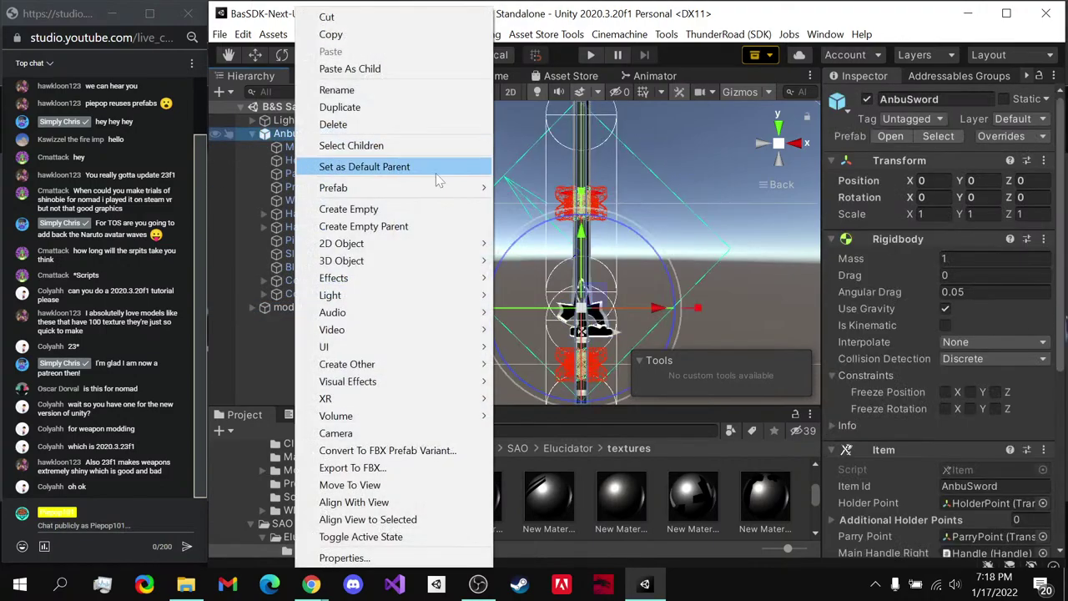
pyautogui.moveTo(333, 122)
pyautogui.click(558, 274)
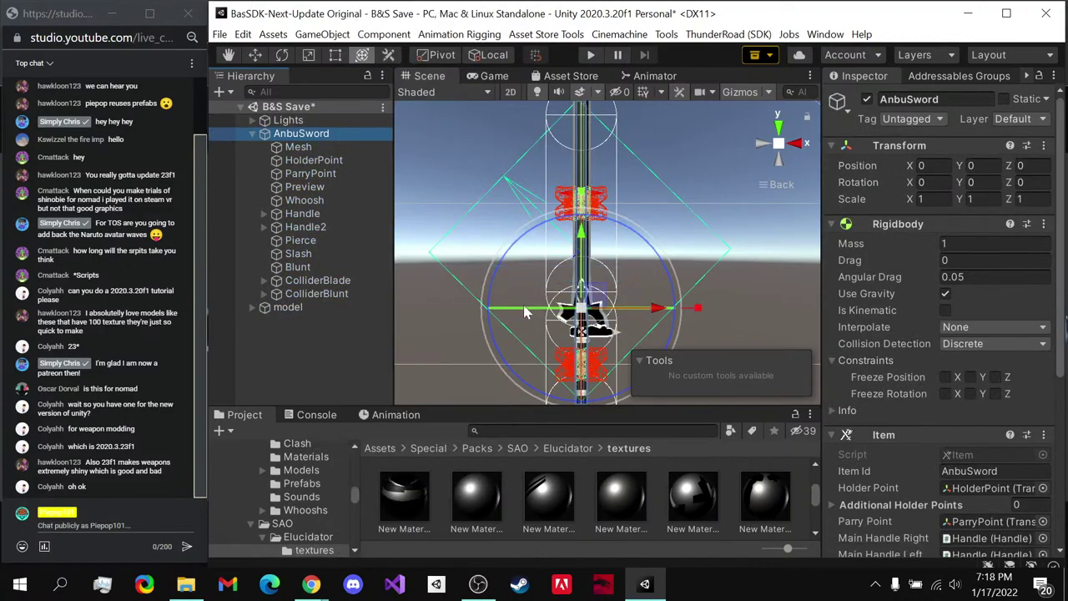
# - Rename the AnbuSword object to PieElucidator
pyautogui.rightClick(321, 133)
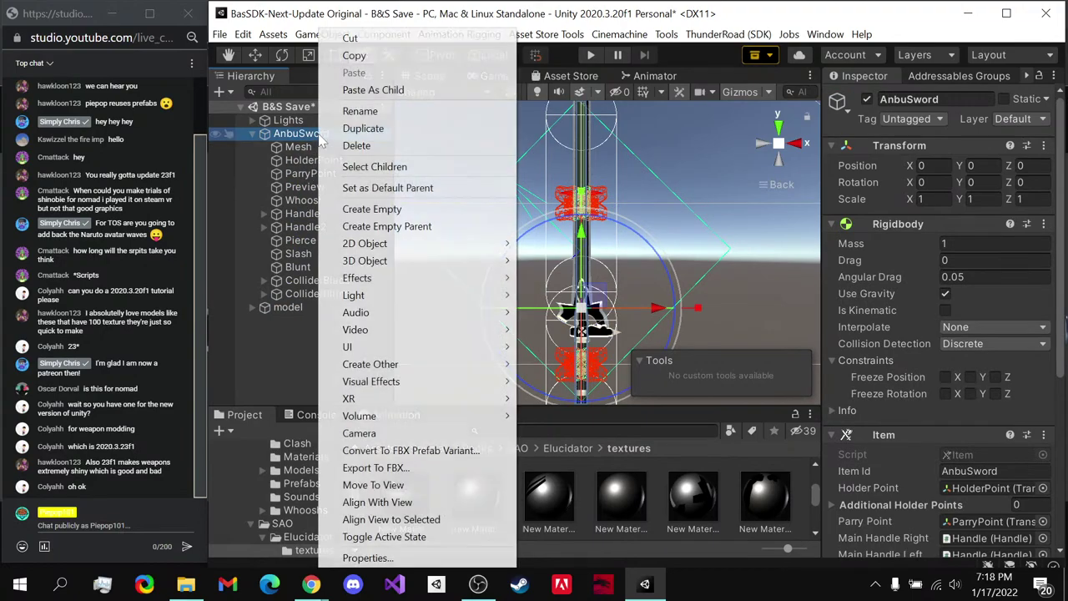
pyautogui.click(367, 110)
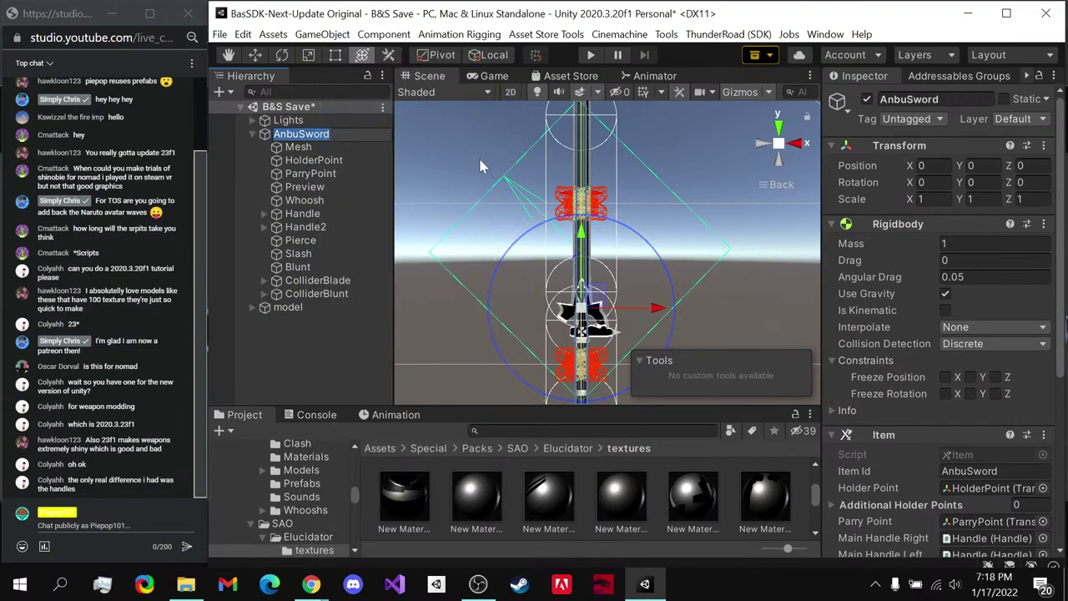
pyautogui.write('Pie')
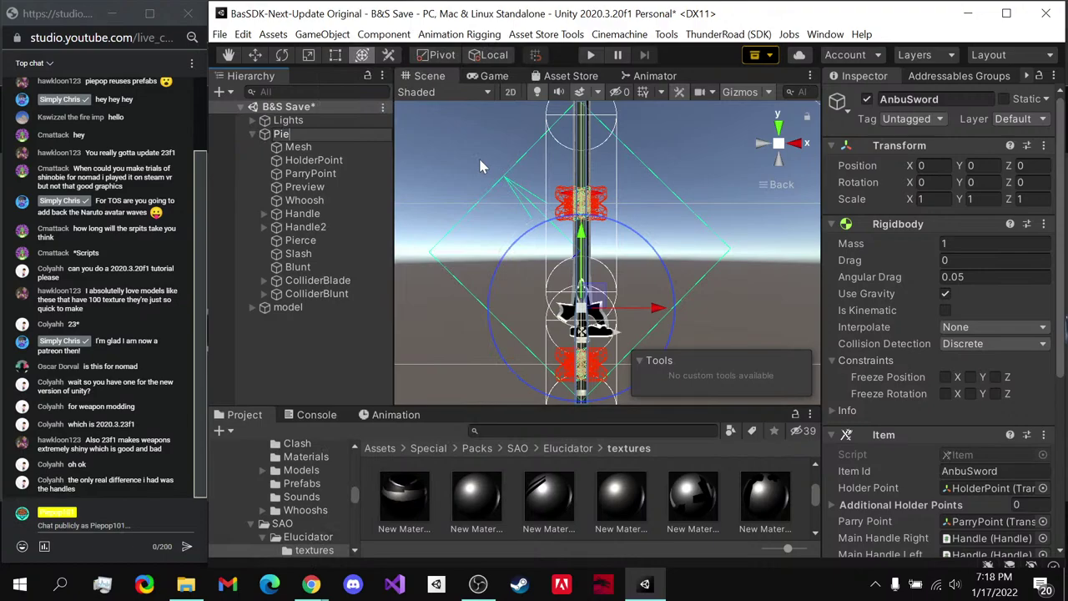
pyautogui.write('E')
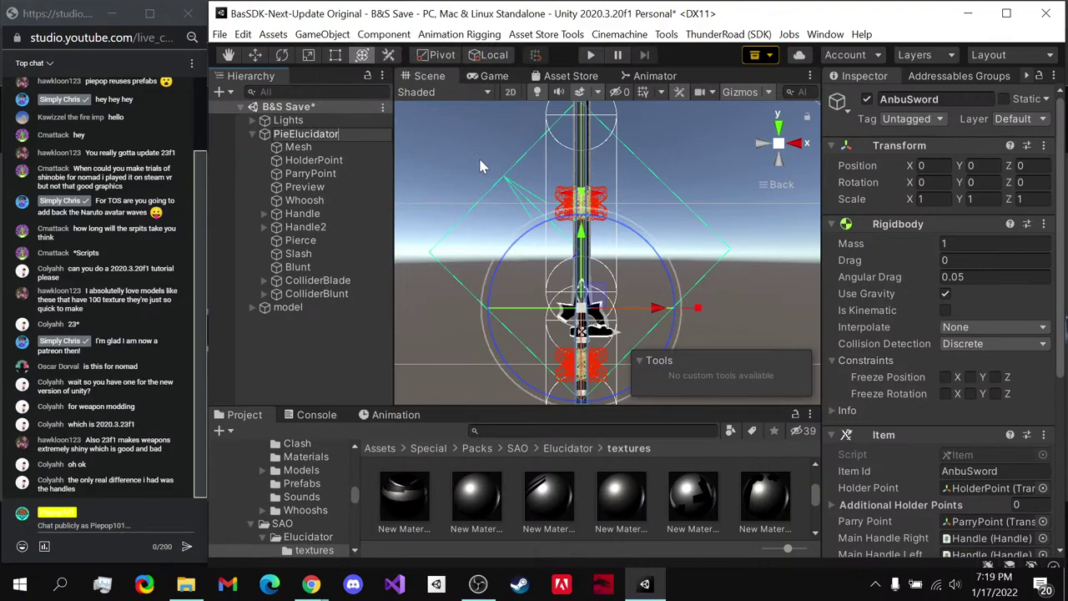
pyautogui.write('lucidator')
pyautogui.press('Return')
# - Check the Elucidator reference image in Chrome and return to Unity
pyautogui.moveTo(311, 584)
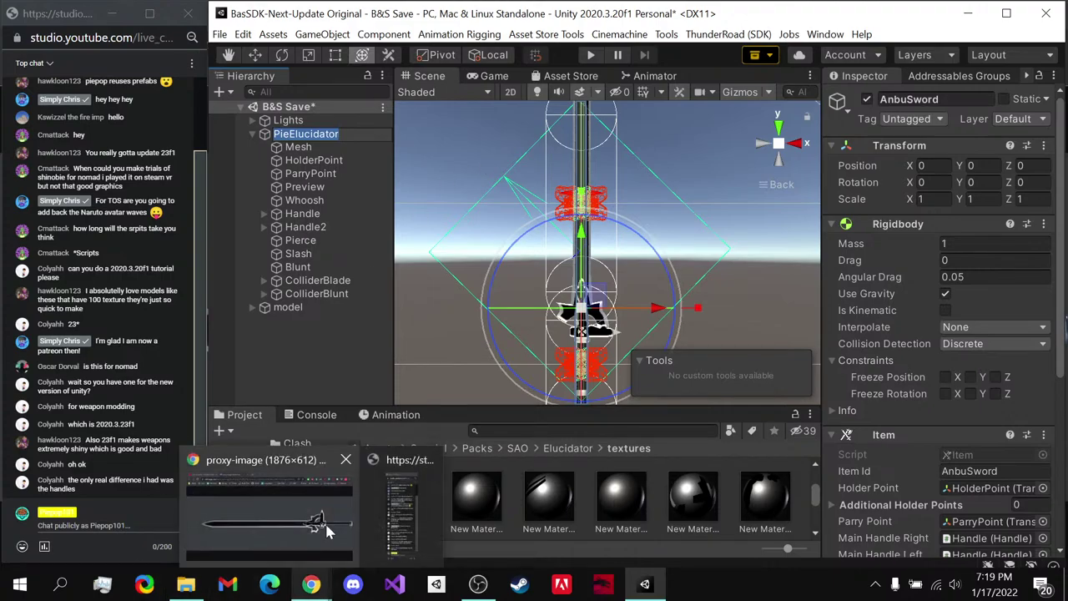
pyautogui.click(324, 521)
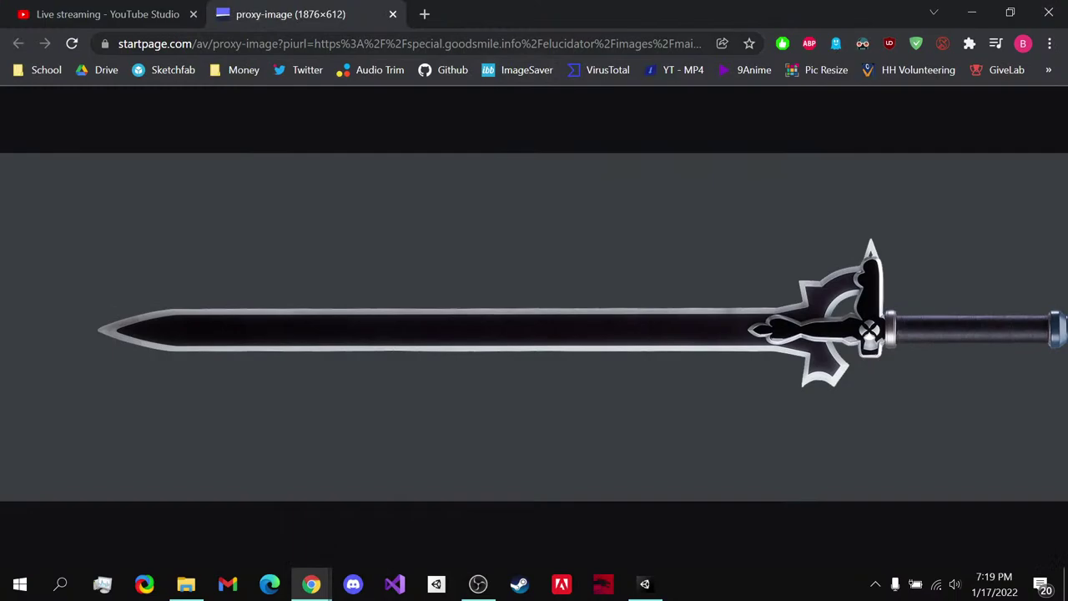
pyautogui.click(972, 13)
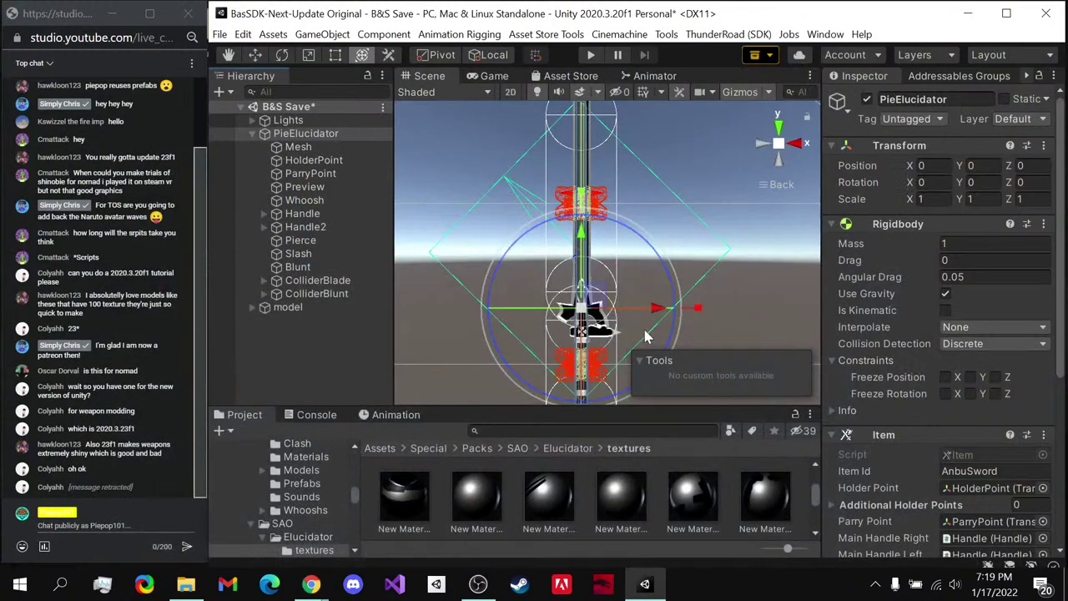
# - Set the Item Id of the PieElucidator object to PieElucidator and save the scene
pyautogui.click(1005, 471)
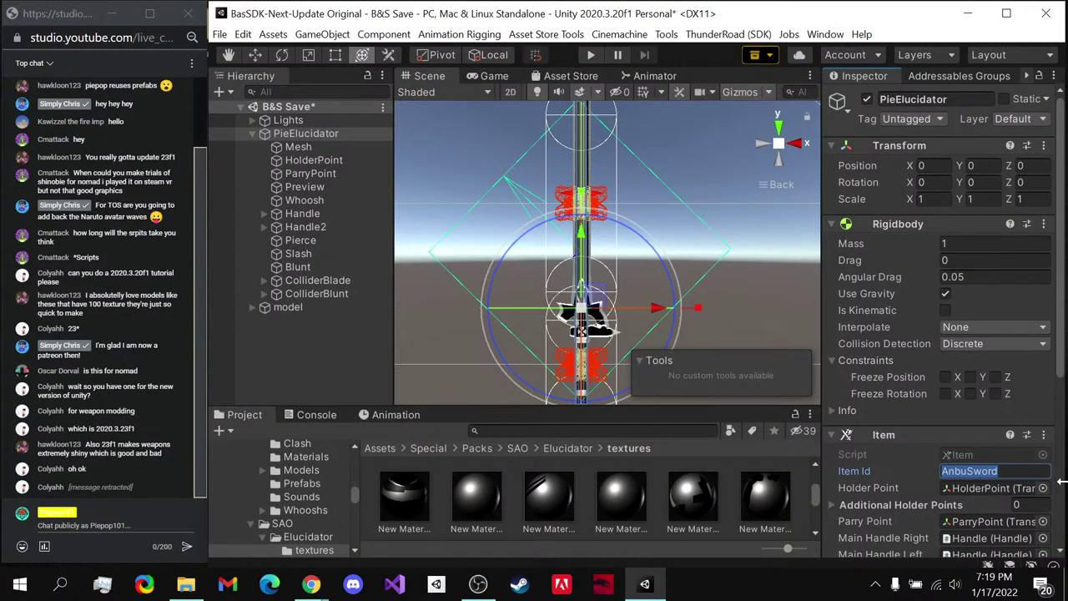
pyautogui.write('PieElucidator')
pyautogui.hotkey('ctrl', 's')
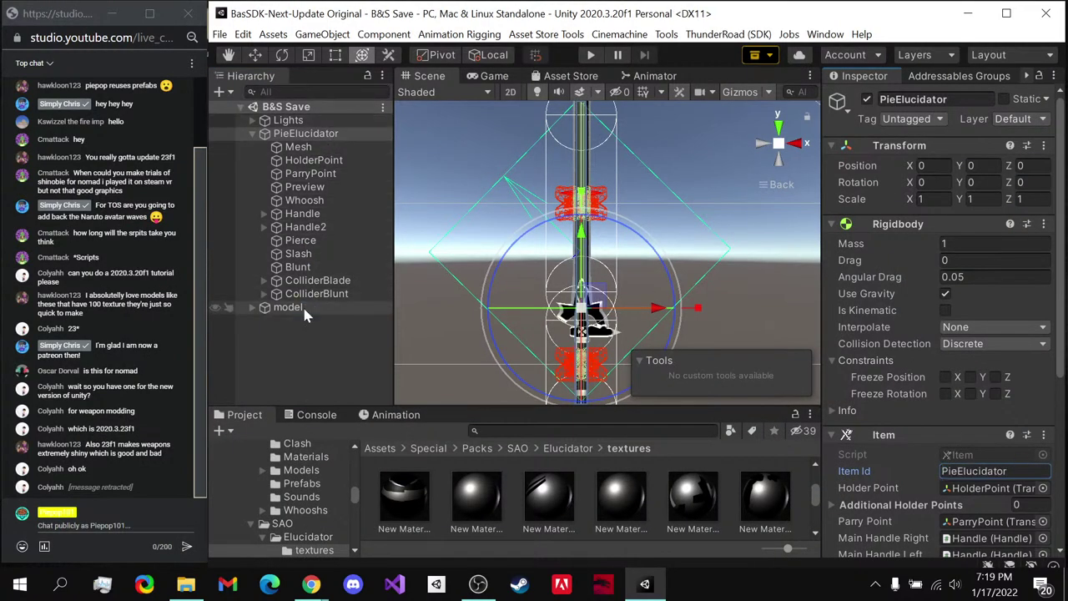
# - Make the model object the first child of PieElucidator, above Mesh
pyautogui.click(302, 307)
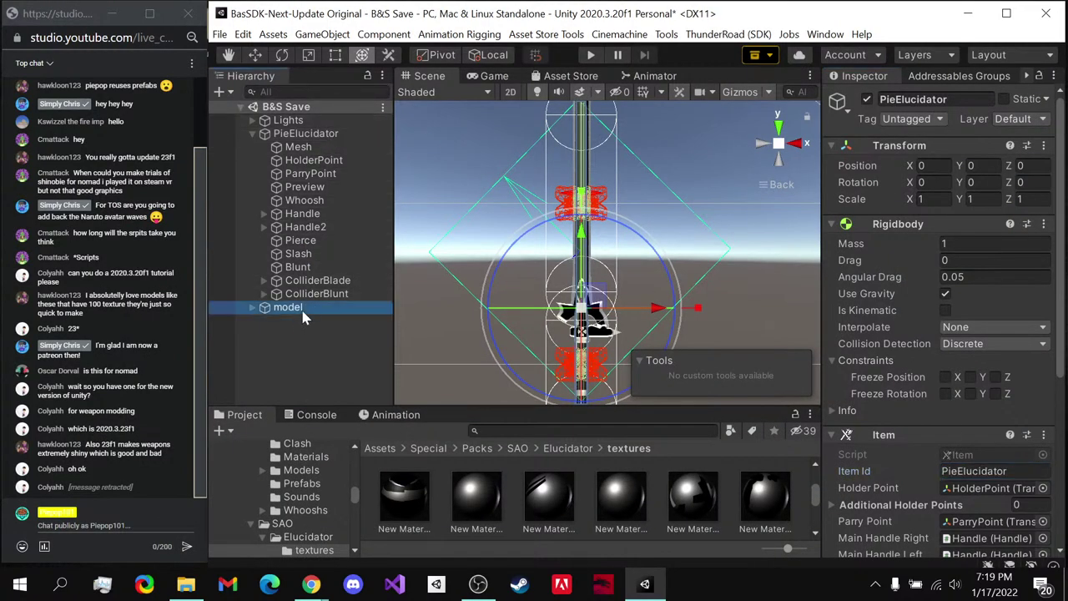
pyautogui.click(253, 308)
pyautogui.click(253, 308)
pyautogui.moveTo(261, 308); pyautogui.dragTo(305, 143)
# - Delete the old Mesh object from PieElucidator and save the scene
pyautogui.click(298, 160)
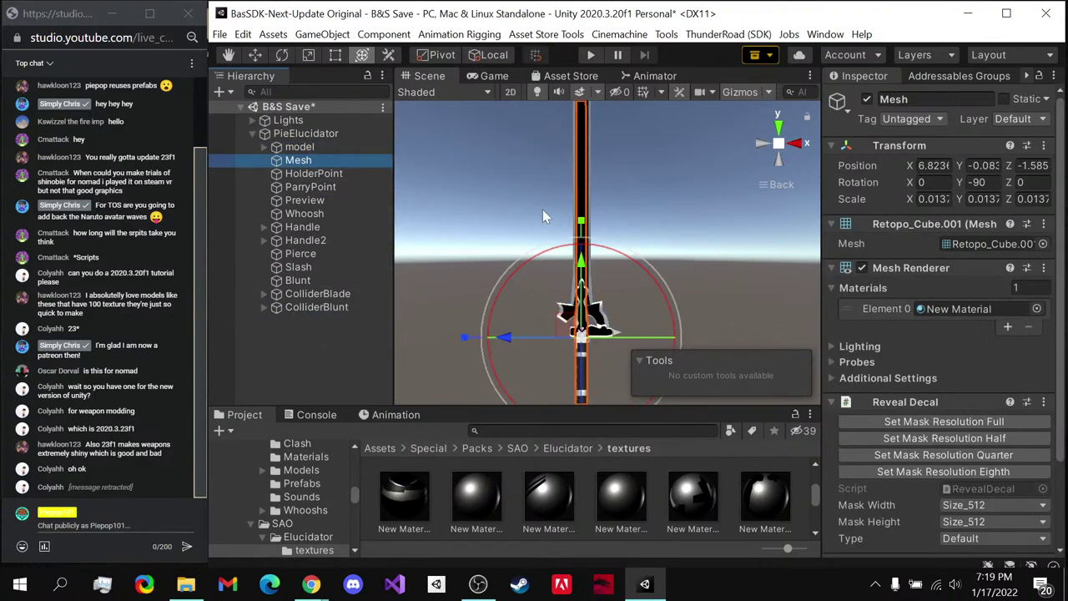
pyautogui.press('Delete')
pyautogui.hotkey('ctrl', 's')
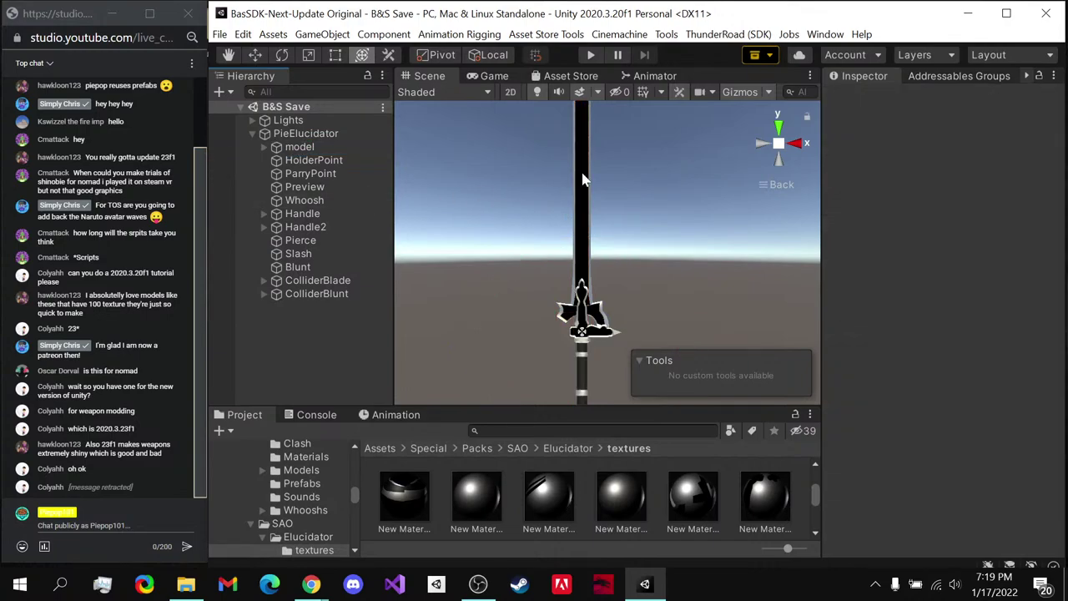
# - Set the Axis Length of PieElucidator's Handle object to 0.16 to fit the sword grip
pyautogui.click(802, 144)
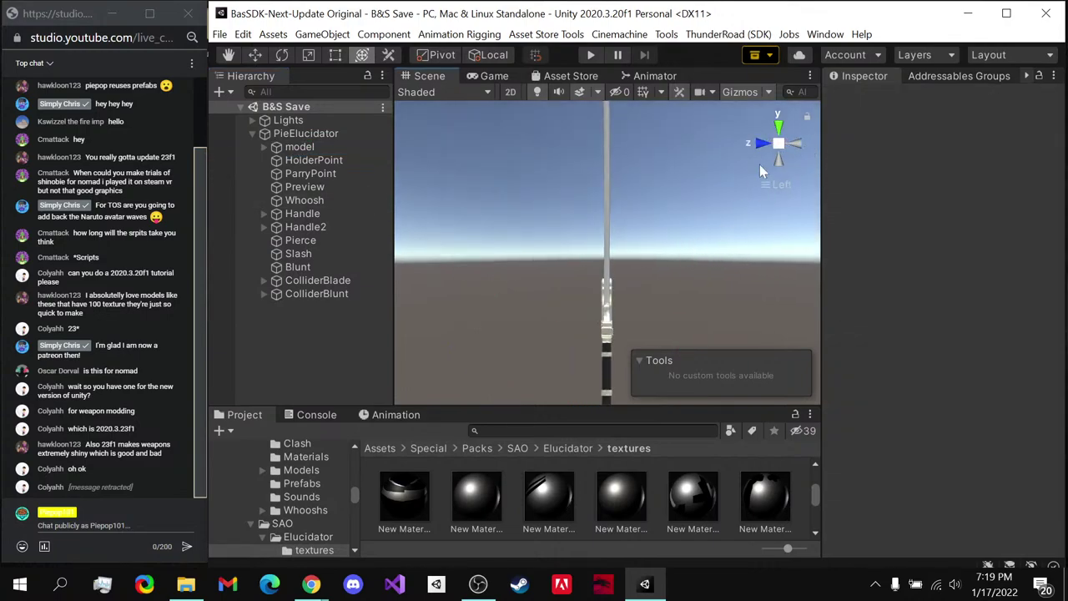
pyautogui.click(799, 149)
pyautogui.press('q')
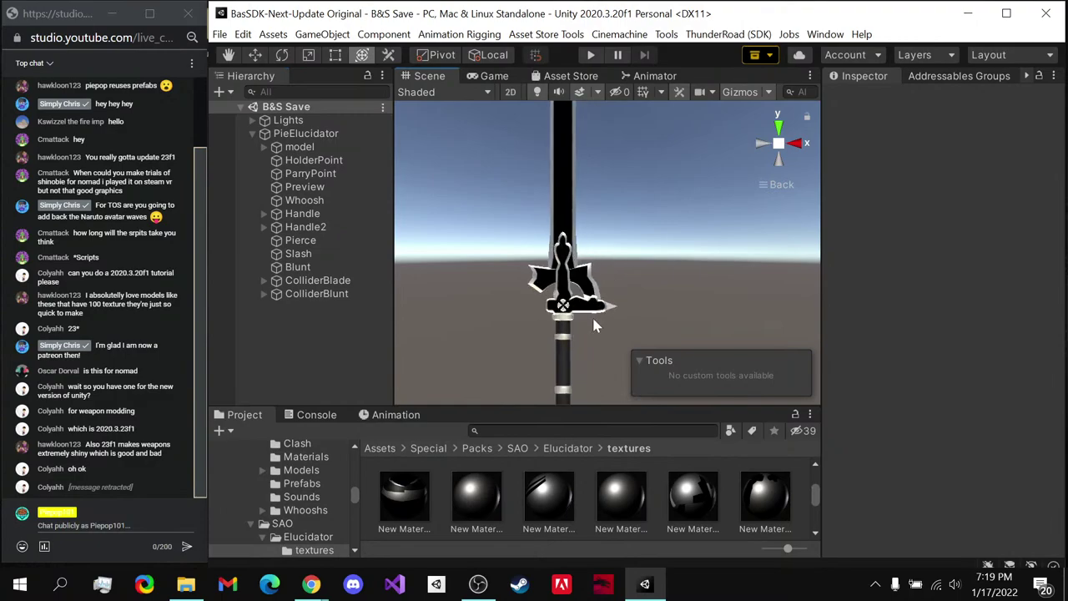
pyautogui.press('y')
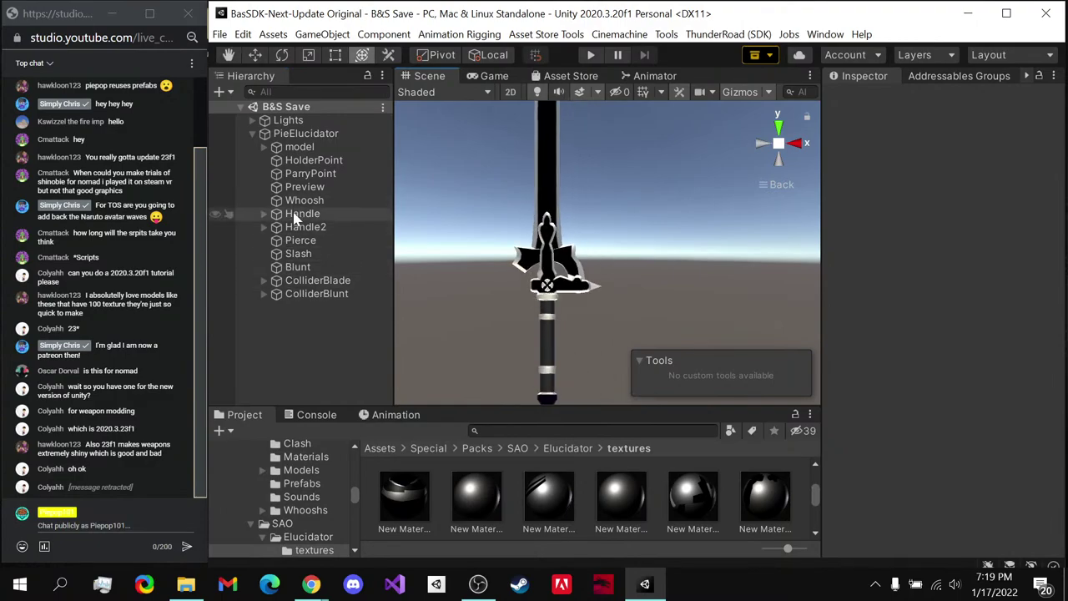
pyautogui.click(293, 216)
pyautogui.moveTo(520, 224); pyautogui.dragTo(561, 245, button='right')
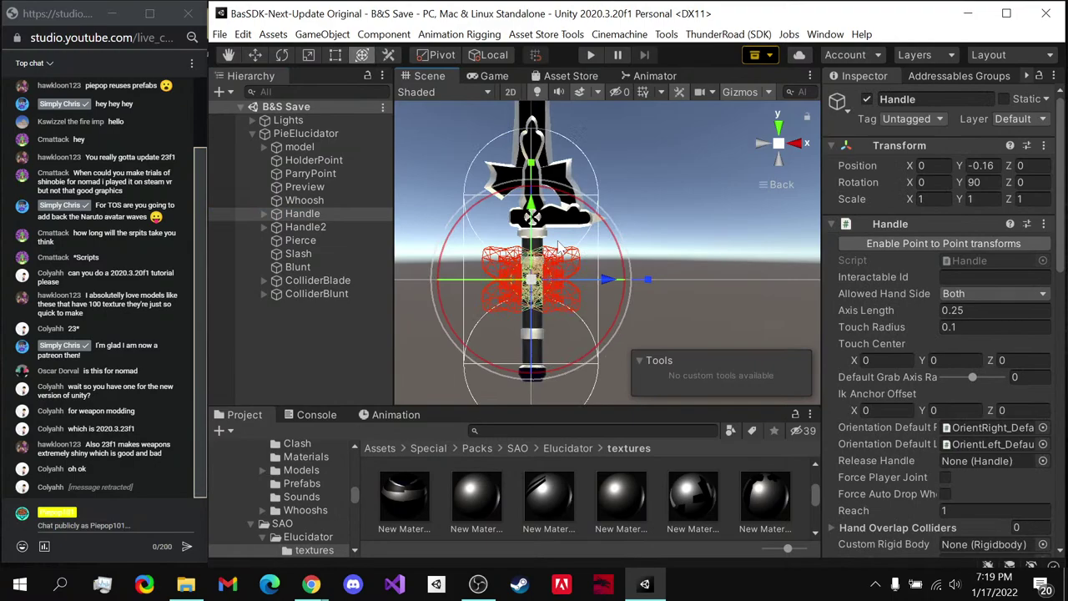
pyautogui.click(267, 217)
pyautogui.click(265, 215)
pyautogui.click(265, 214)
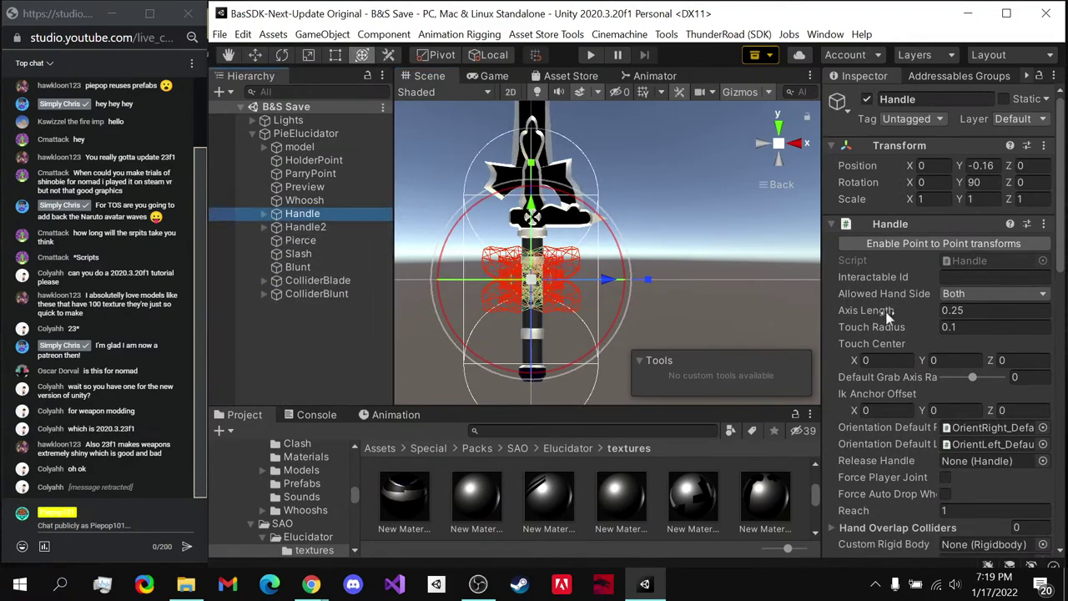
pyautogui.moveTo(925, 309); pyautogui.dragTo(917, 312)
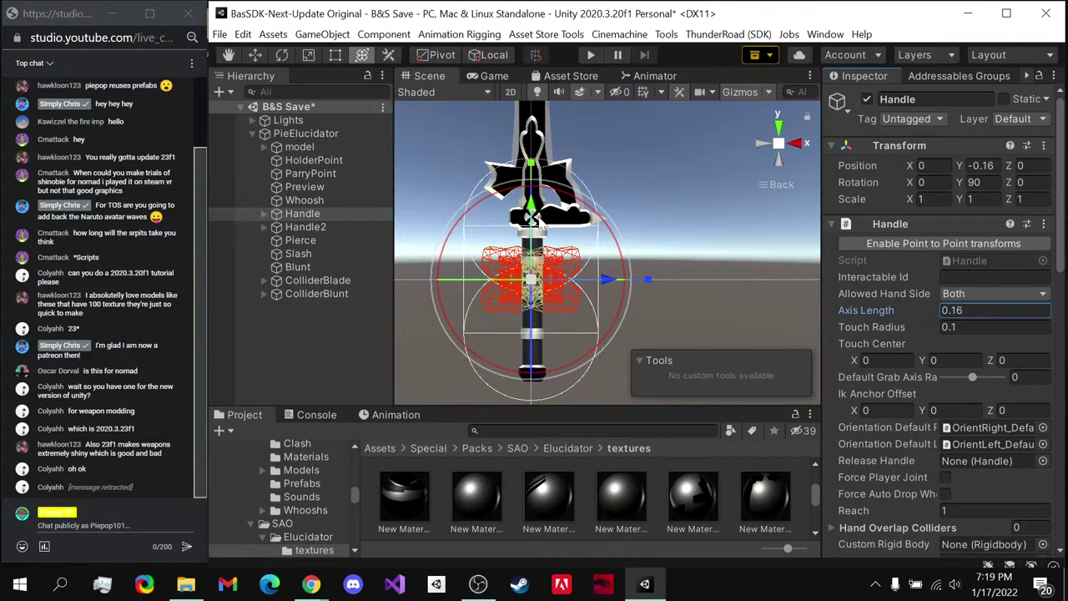
# - Move the Handle down along the sword grip to a Y position of about -0.194
pyautogui.moveTo(608, 279); pyautogui.dragTo(607, 305)
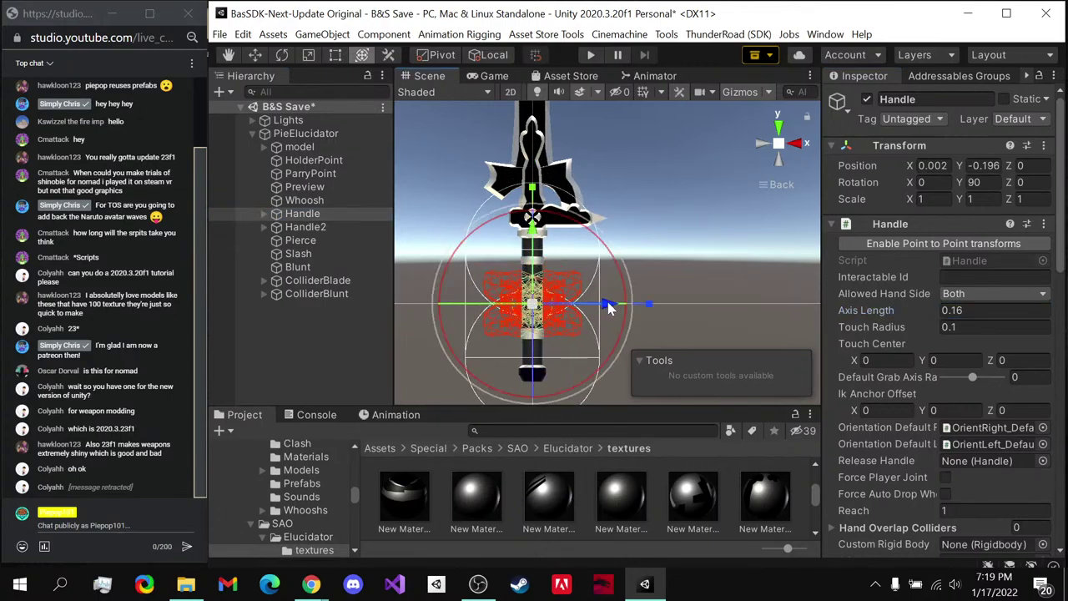
pyautogui.scroll(3, 538, 332)
pyautogui.moveTo(539, 333); pyautogui.dragTo(615, 269, button='middle')
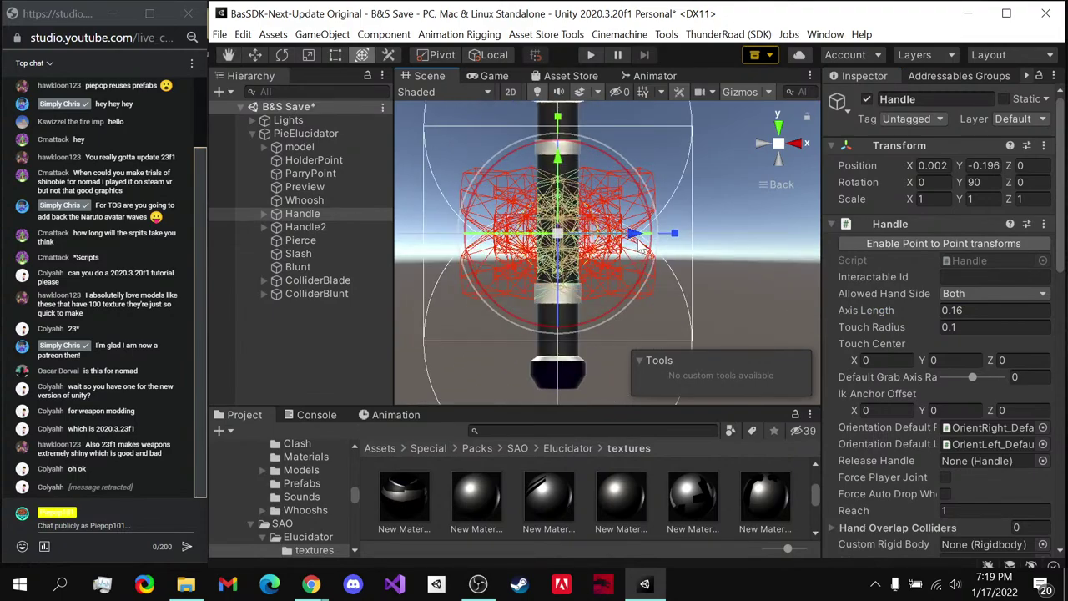
pyautogui.moveTo(614, 235); pyautogui.dragTo(555, 250)
pyautogui.hotkey('ctrl', 'z')
pyautogui.hotkey('ctrl', 'z')
pyautogui.scroll(-2, 592, 251)
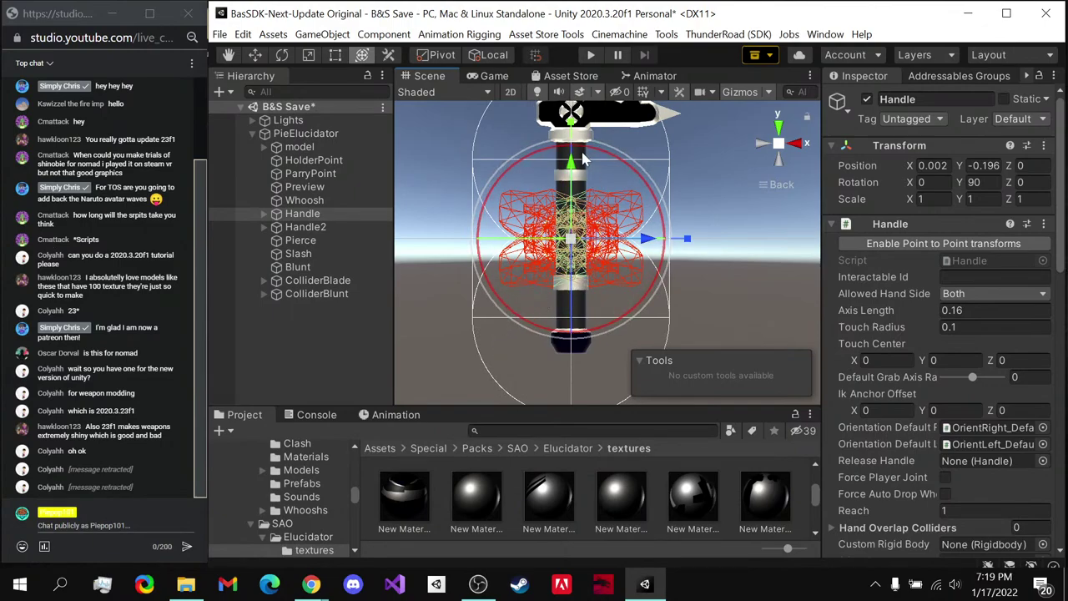
pyautogui.click(337, 380)
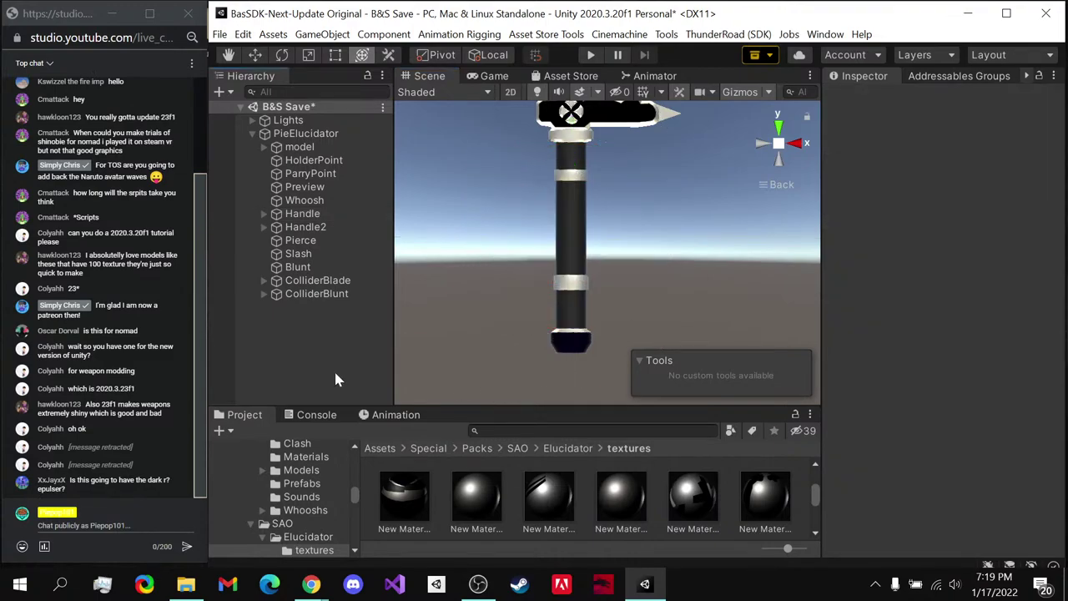
pyautogui.hotkey('ctrl', 'z')
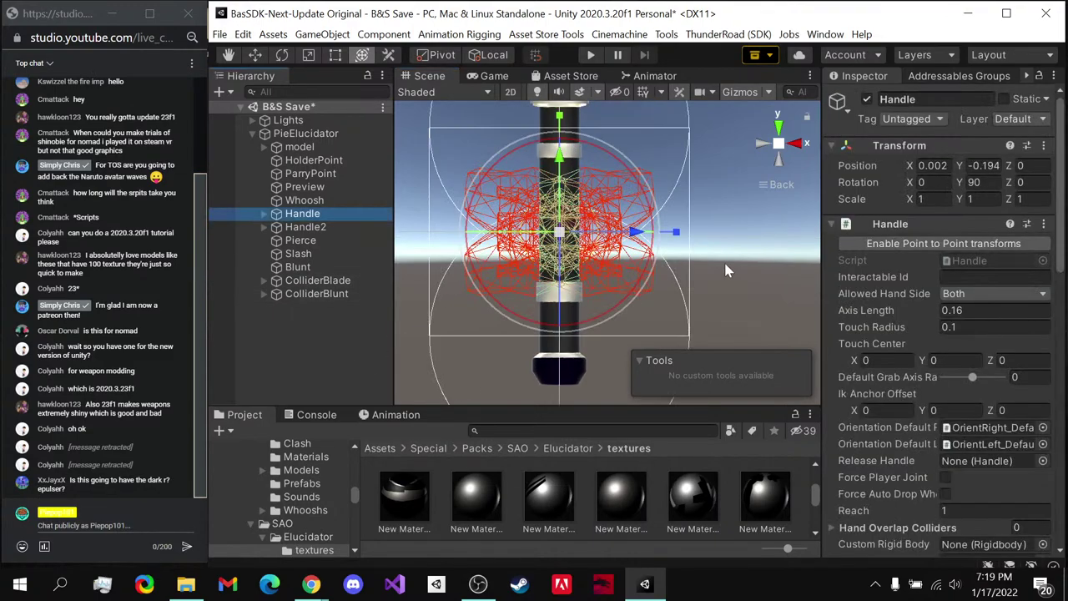
# - Compare the placement of Handle and Handle2 along the grip and blade of the sword
pyautogui.scroll(-5, 743, 217)
pyautogui.moveTo(744, 217); pyautogui.dragTo(676, 302, button='middle')
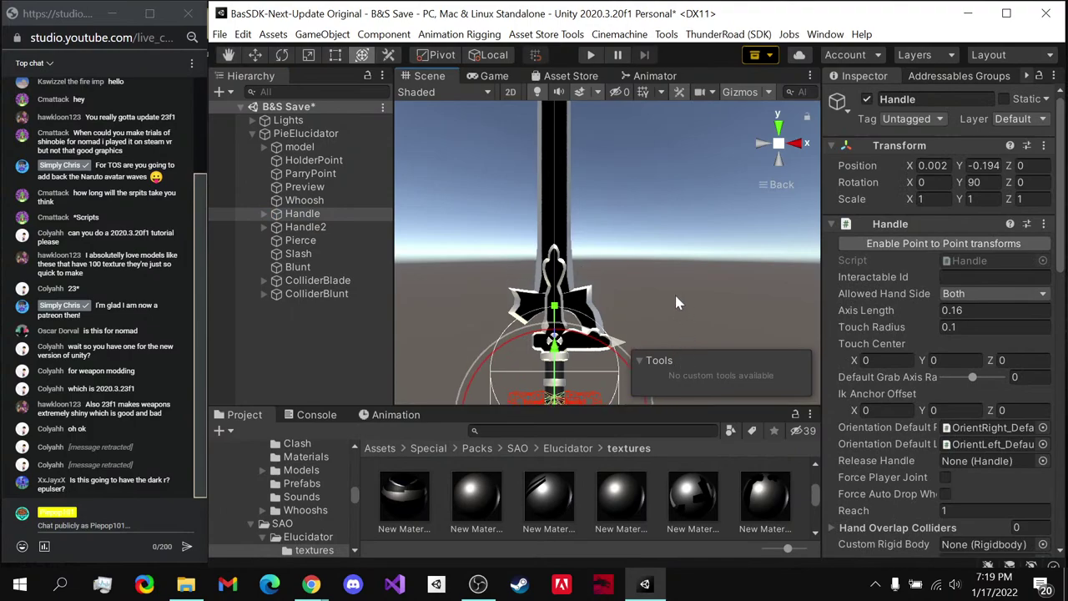
pyautogui.keyDown('alt'); pyautogui.moveTo(676, 303); pyautogui.dragTo(642, 271); pyautogui.keyUp('alt')
pyautogui.scroll(3, 658, 399)
pyautogui.scroll(-2, 644, 343)
pyautogui.press('y')
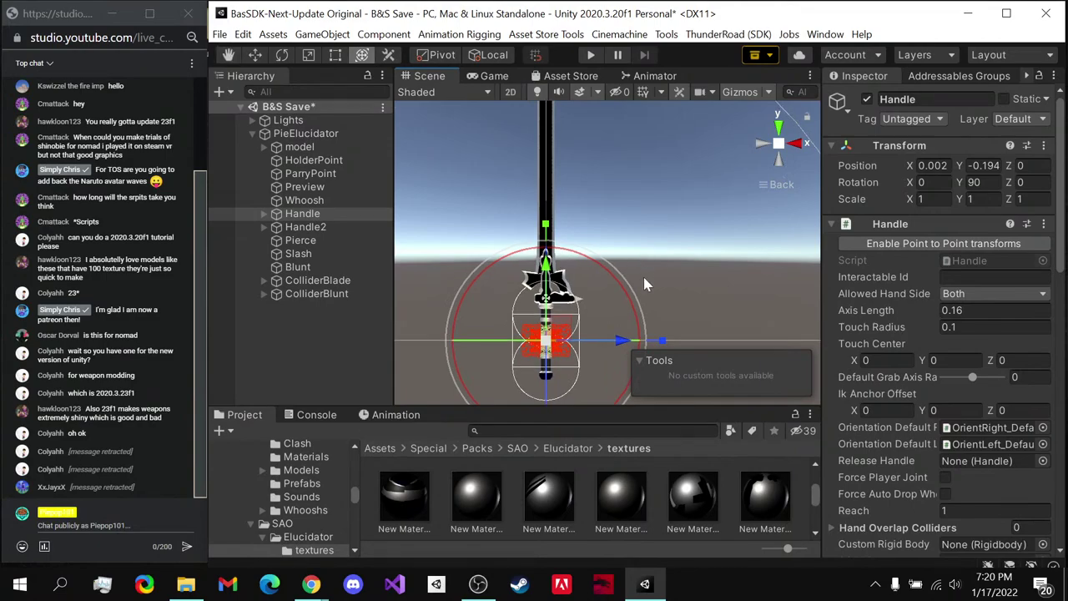
pyautogui.moveTo(650, 313); pyautogui.dragTo(643, 296, button='middle')
pyautogui.keyDown('ctrl'); pyautogui.click(347, 227); pyautogui.keyUp('ctrl')
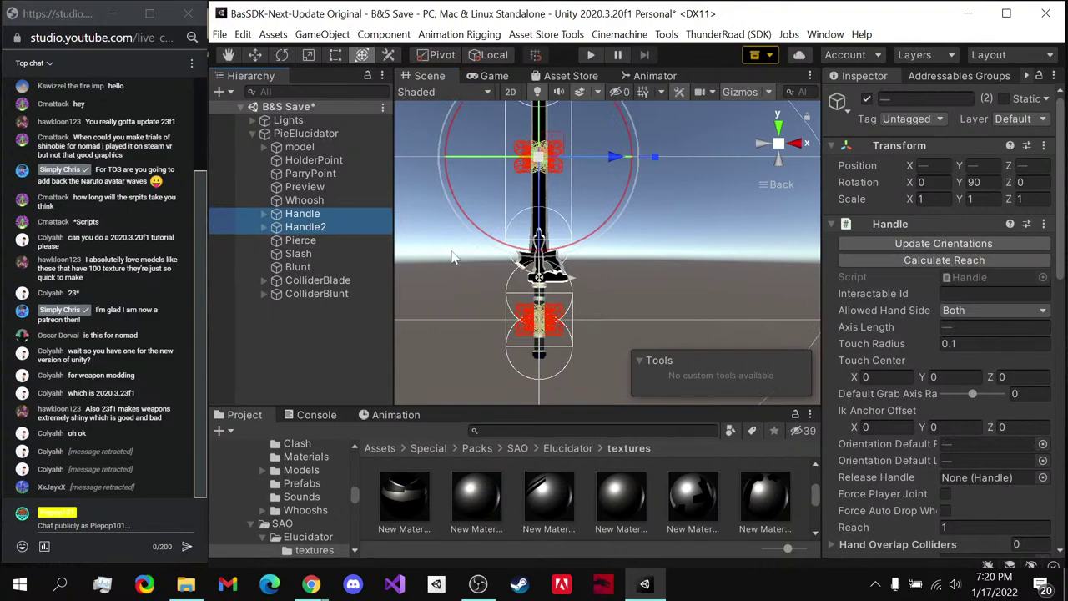
# - Try rotating the Handle about the grip's vertical axis to about 265° and undo it
pyautogui.click(604, 223)
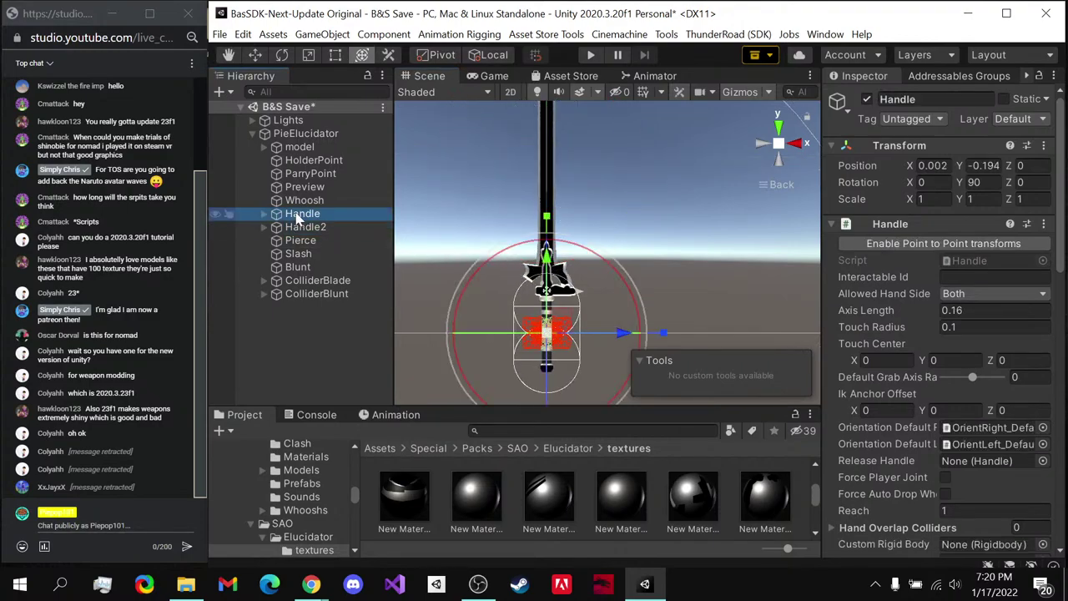
pyautogui.keyDown('alt'); pyautogui.moveTo(616, 292); pyautogui.dragTo(139, 359); pyautogui.keyUp('alt')
pyautogui.hotkey('ctrl', 'z')
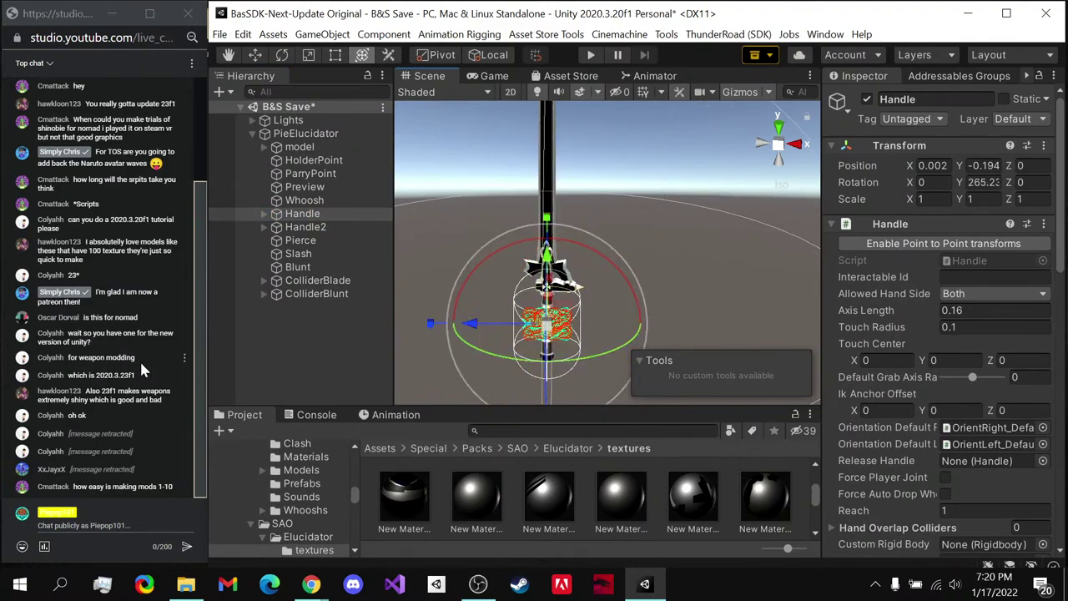
# - Set the Y rotation of both Handle and Handle2 to 270
pyautogui.click(976, 182)
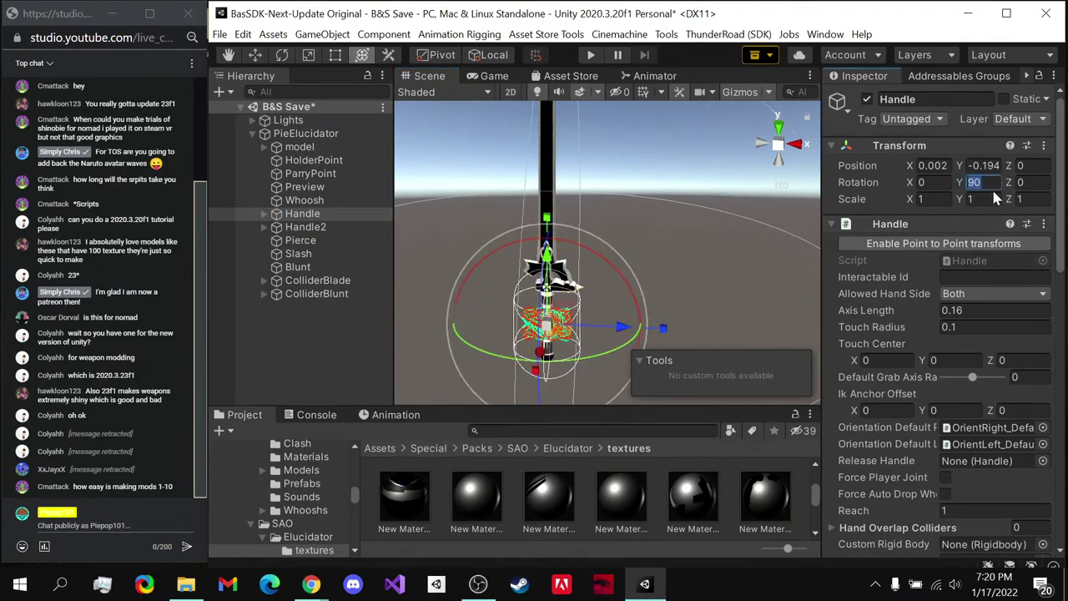
pyautogui.write('270')
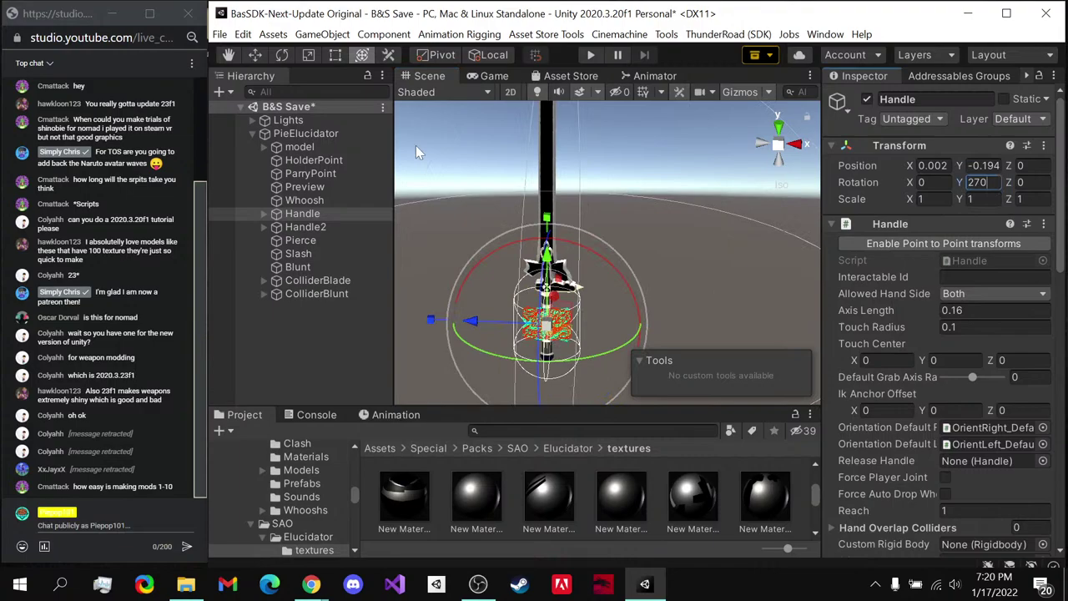
pyautogui.click(306, 227)
pyautogui.click(974, 182)
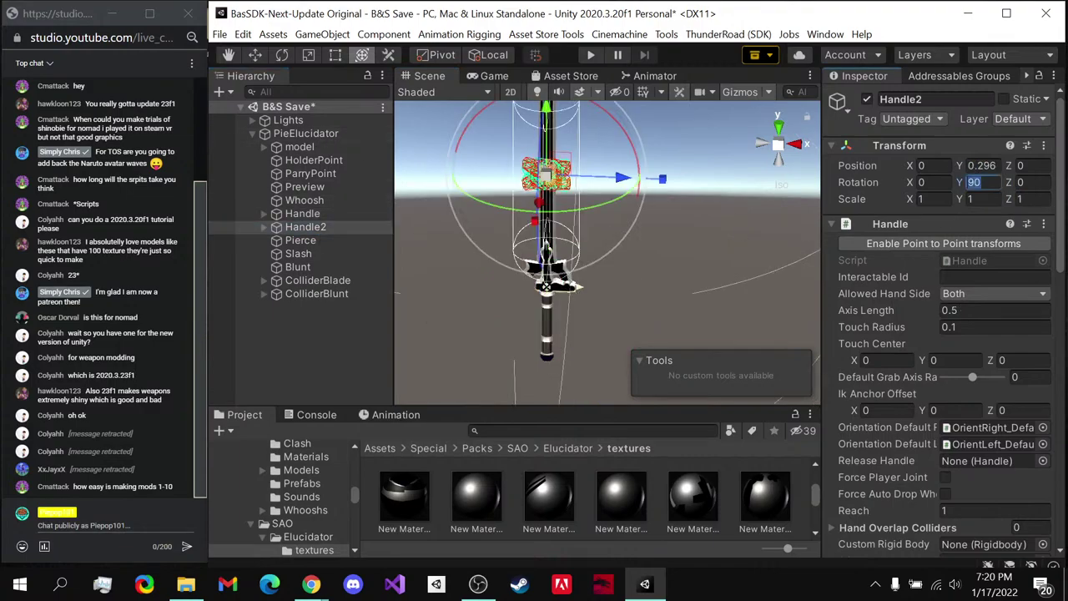
pyautogui.write('270')
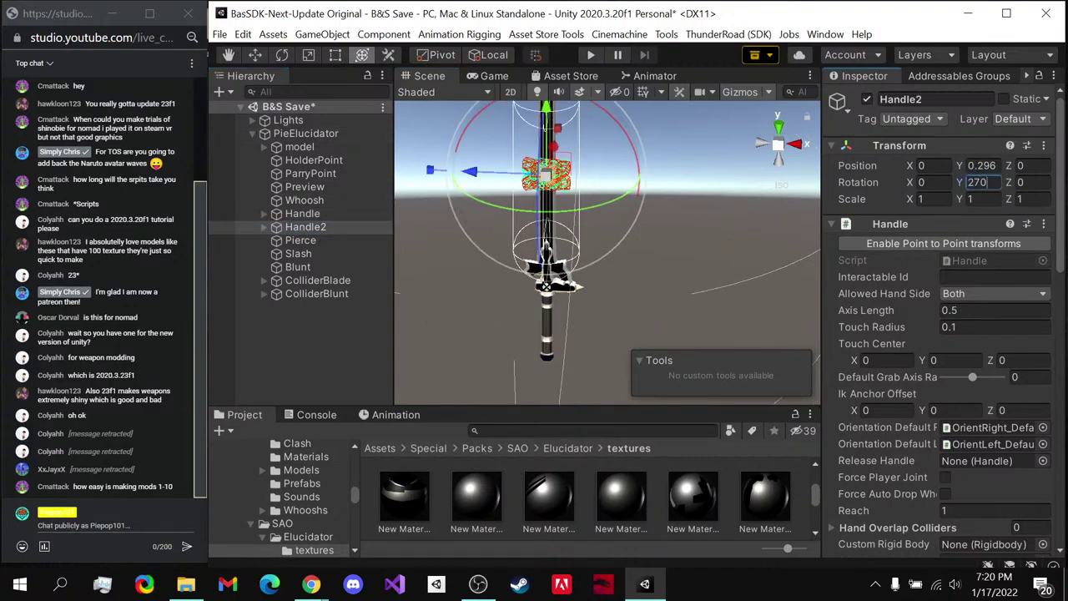
# - Examine the sword's guard and grip in a straight back view and check the Handle's placement on the grip
pyautogui.keyDown('alt'); pyautogui.moveTo(701, 273); pyautogui.dragTo(749, 198); pyautogui.keyUp('alt')
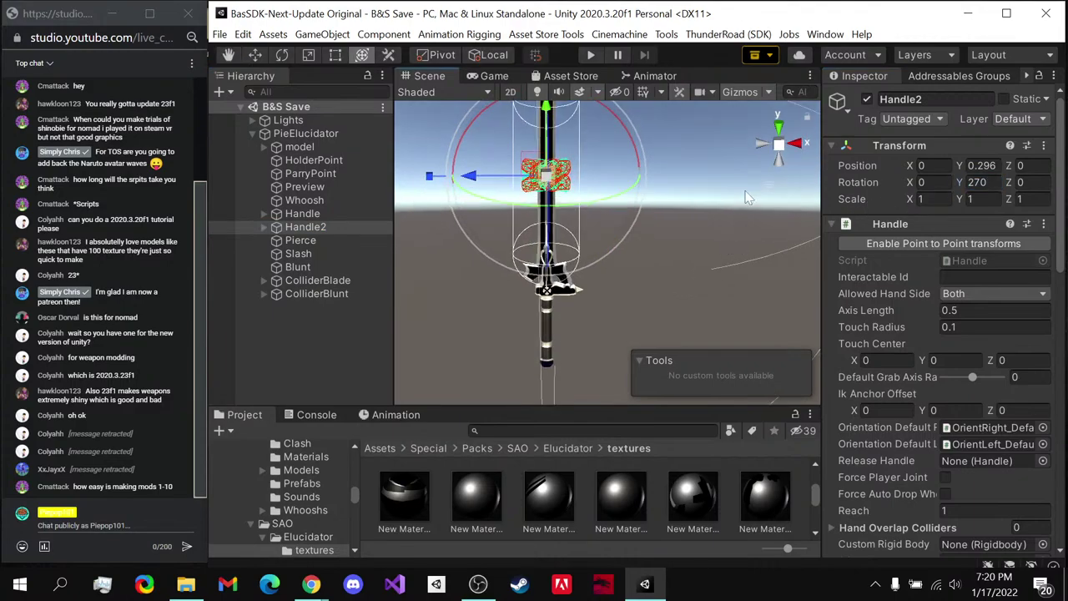
pyautogui.click(763, 147)
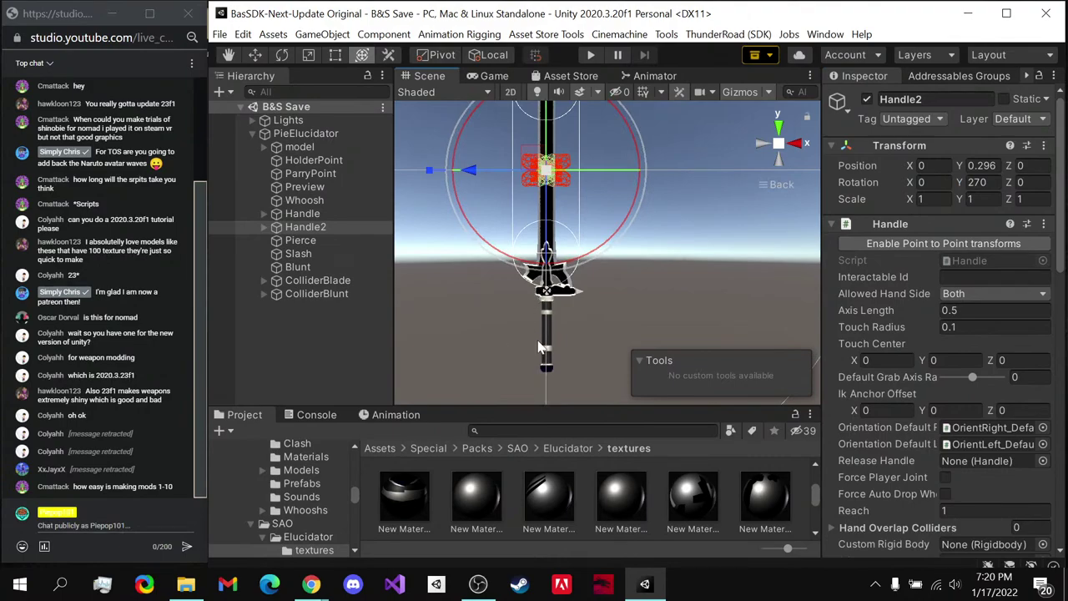
pyautogui.scroll(2, 509, 334)
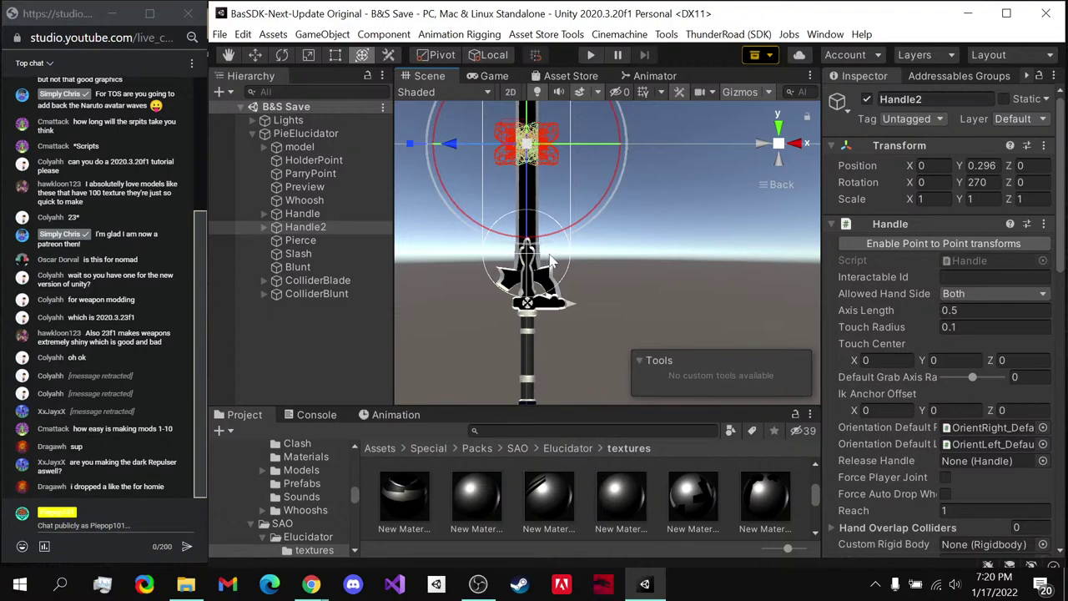
pyautogui.moveTo(561, 244); pyautogui.dragTo(574, 186, button='middle')
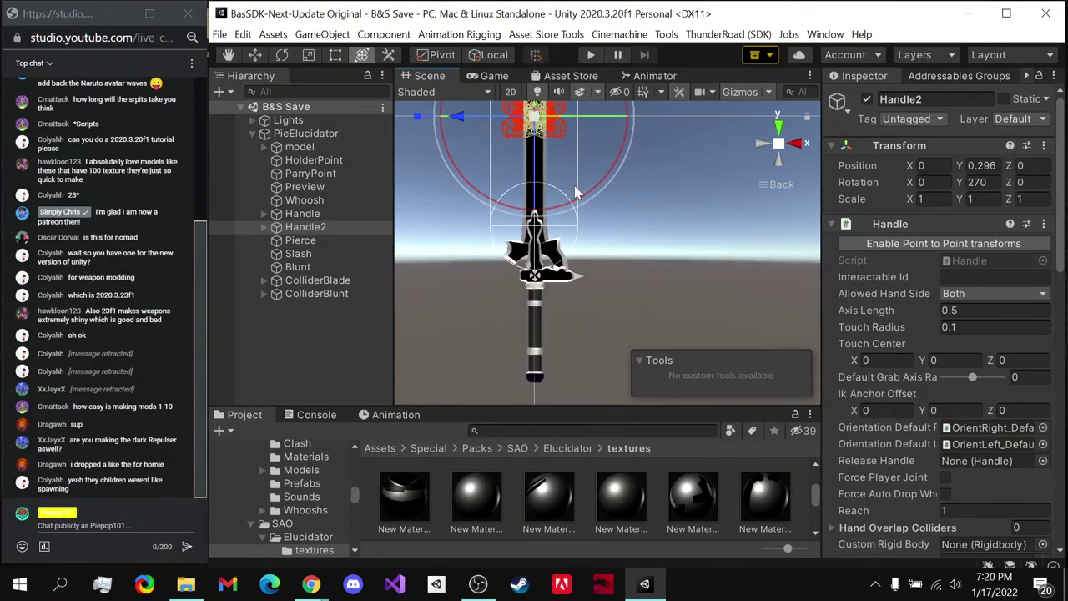
pyautogui.click(354, 216)
pyautogui.doubleClick(353, 214)
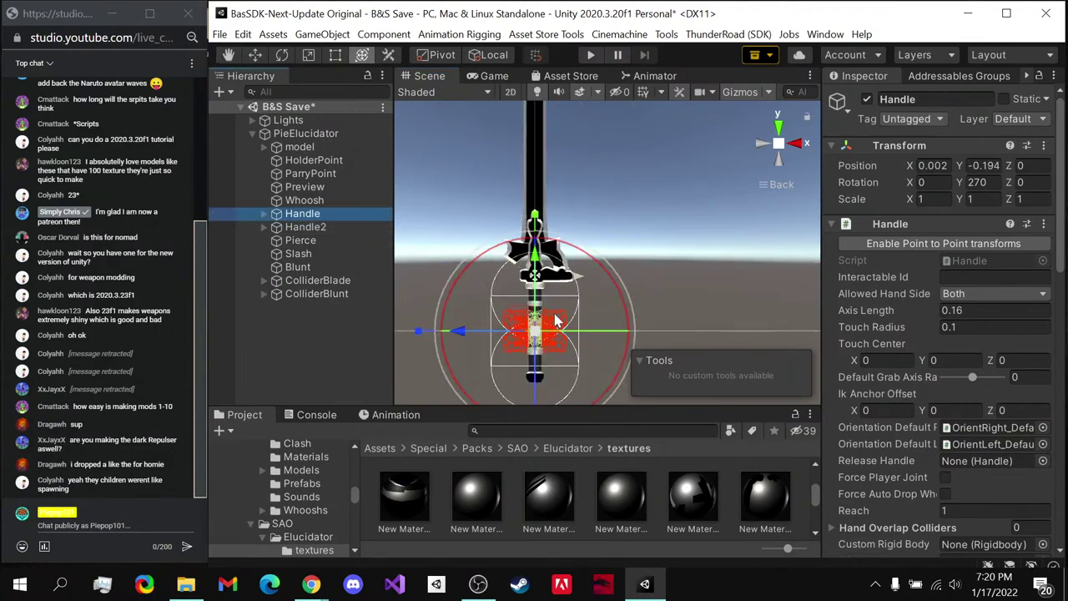
# - Move Handle2 up along the blade to a Y position of about 0.467 and set its axis length to 0.68
pyautogui.moveTo(526, 300); pyautogui.dragTo(574, 294, button='middle')
pyautogui.keyDown('alt'); pyautogui.moveTo(574, 293); pyautogui.dragTo(553, 278); pyautogui.keyUp('alt')
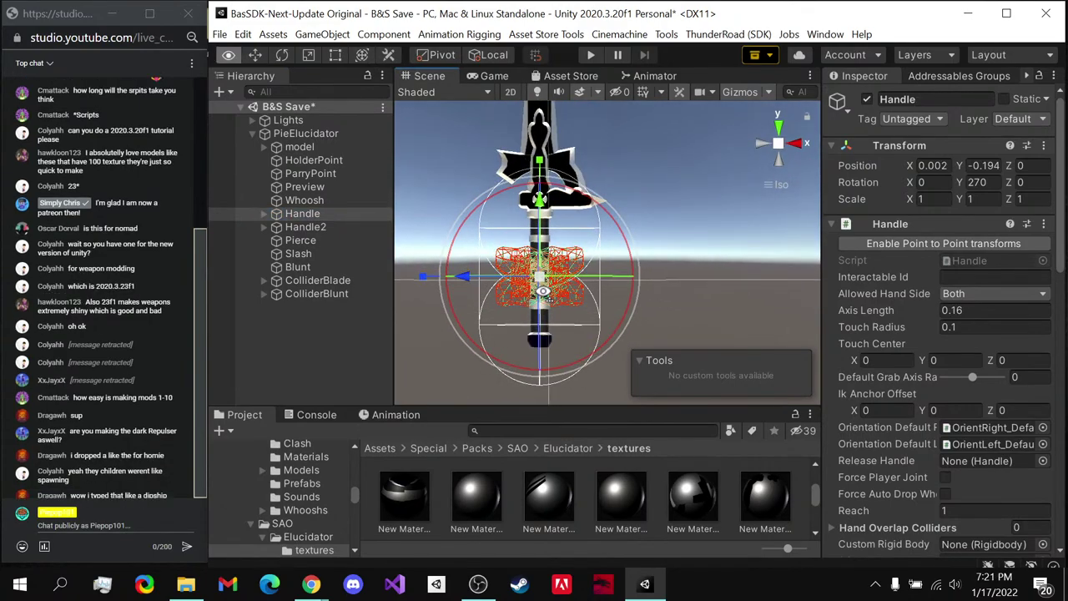
pyautogui.click(762, 149)
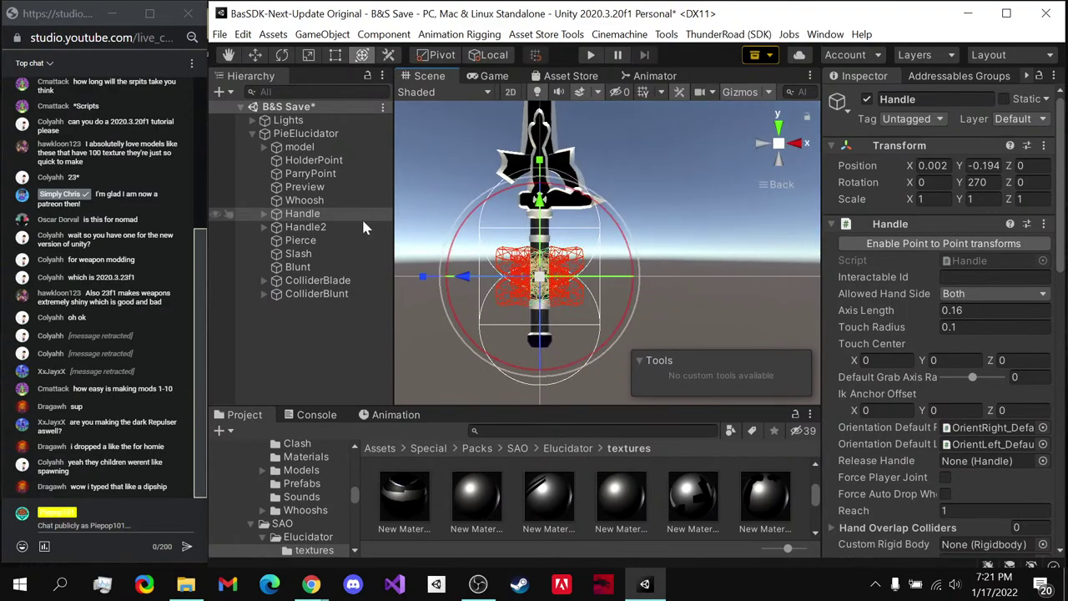
pyautogui.click(306, 227)
pyautogui.press('f')
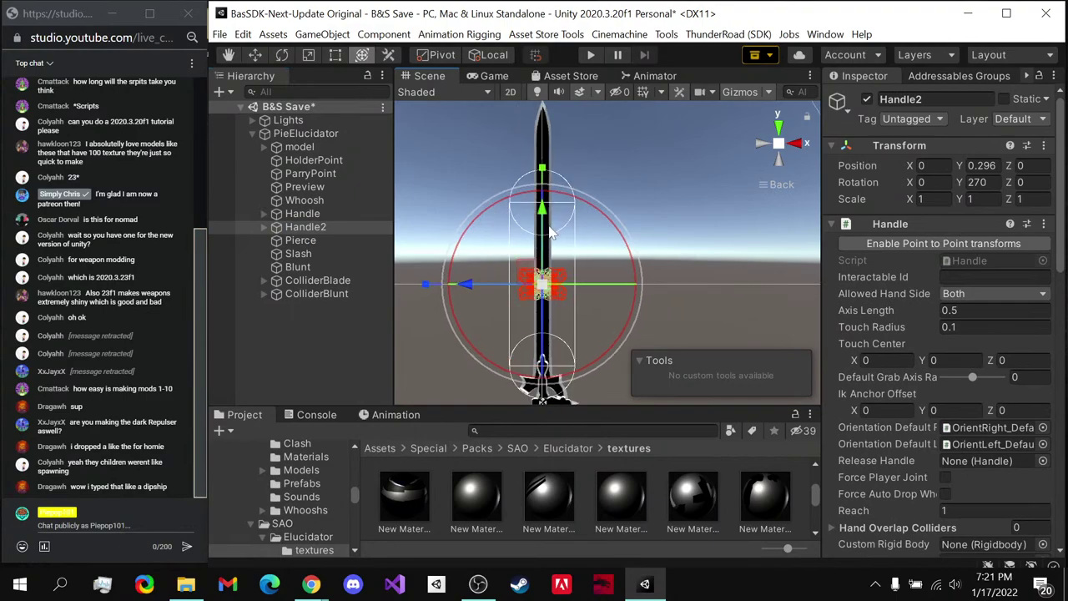
pyautogui.moveTo(546, 219); pyautogui.dragTo(559, 200)
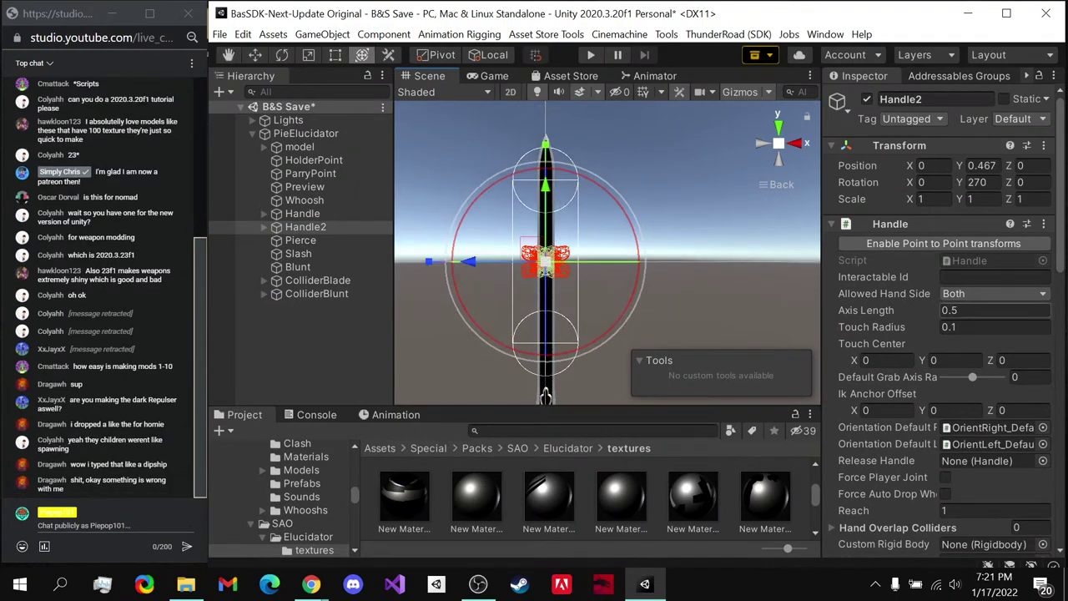
pyautogui.moveTo(925, 307); pyautogui.dragTo(937, 310)
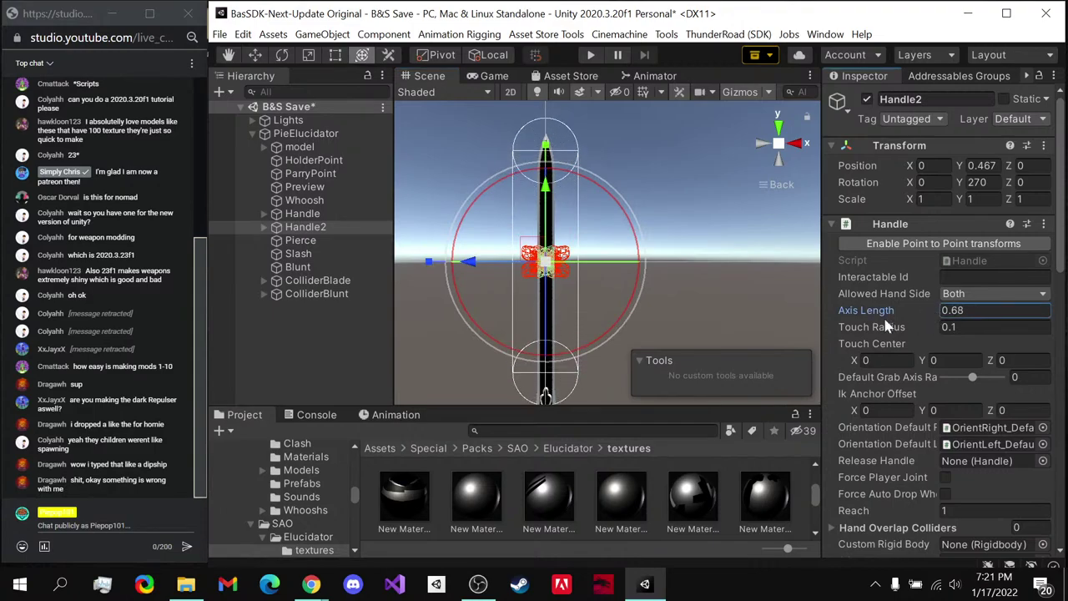
# - Lower Handle2 slightly along the blade to a Y position of about 0.459 and save the scene
pyautogui.moveTo(690, 321); pyautogui.dragTo(680, 255, button='middle')
pyautogui.moveTo(541, 138); pyautogui.dragTo(541, 163, button='middle')
pyautogui.moveTo(541, 163); pyautogui.dragTo(544, 167)
pyautogui.moveTo(466, 241); pyautogui.dragTo(466, 242)
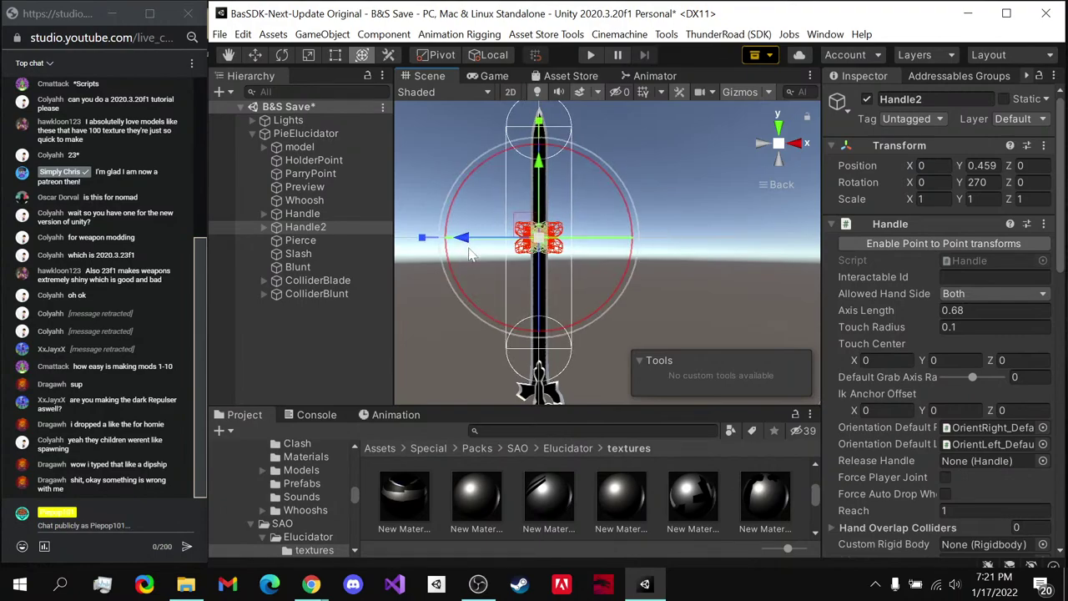
pyautogui.hotkey('ctrl', 's')
# - Examine the placement of Handle, Handle2, Pierce, model, HolderPoint and ParryPoint relative to the sword
pyautogui.press('f')
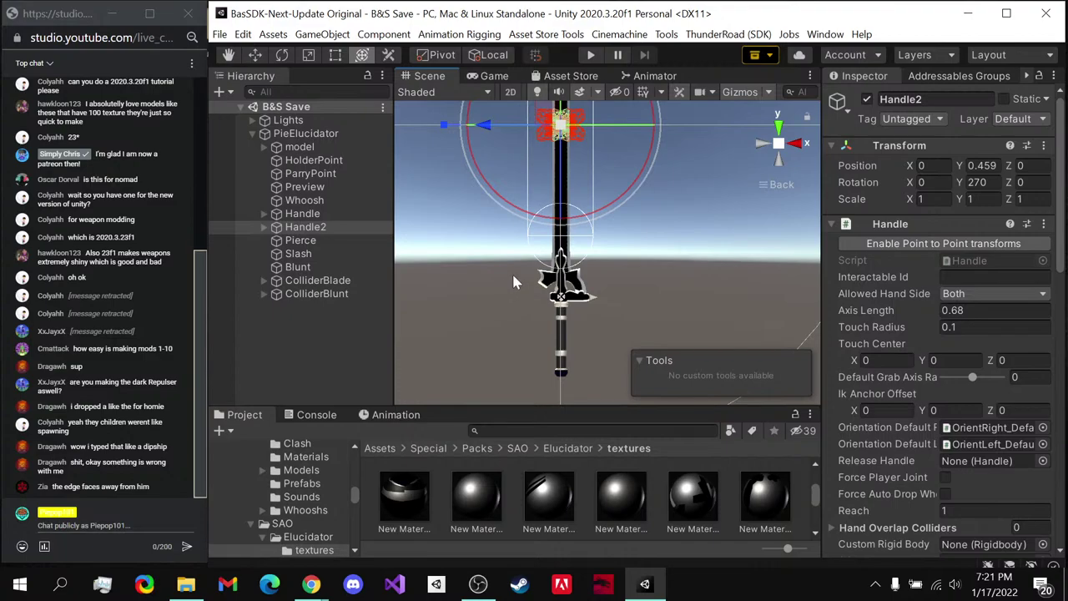
pyautogui.scroll(2, 559, 328)
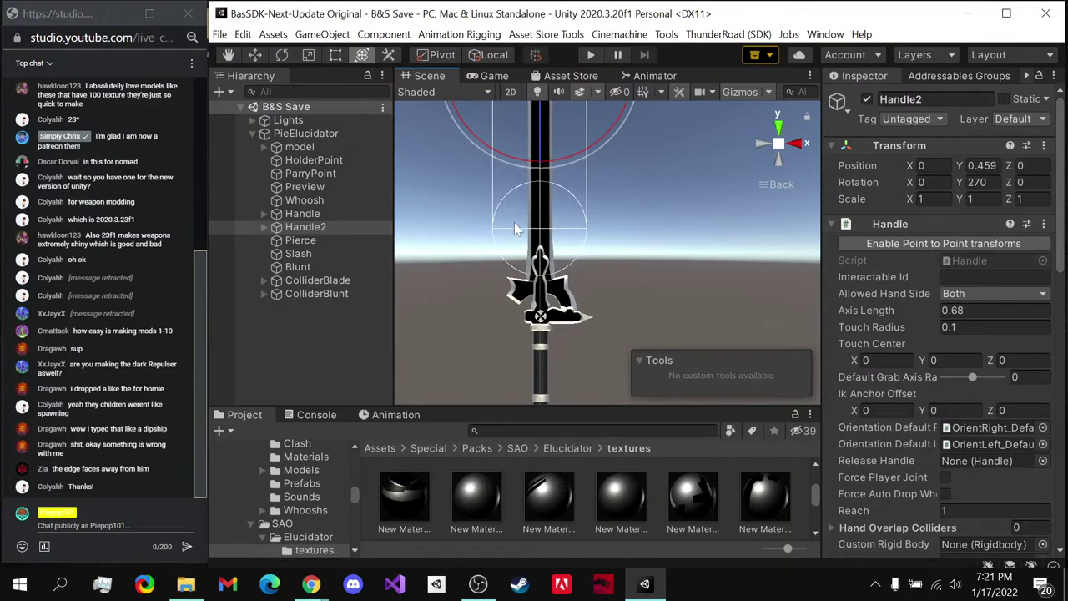
pyautogui.press('f')
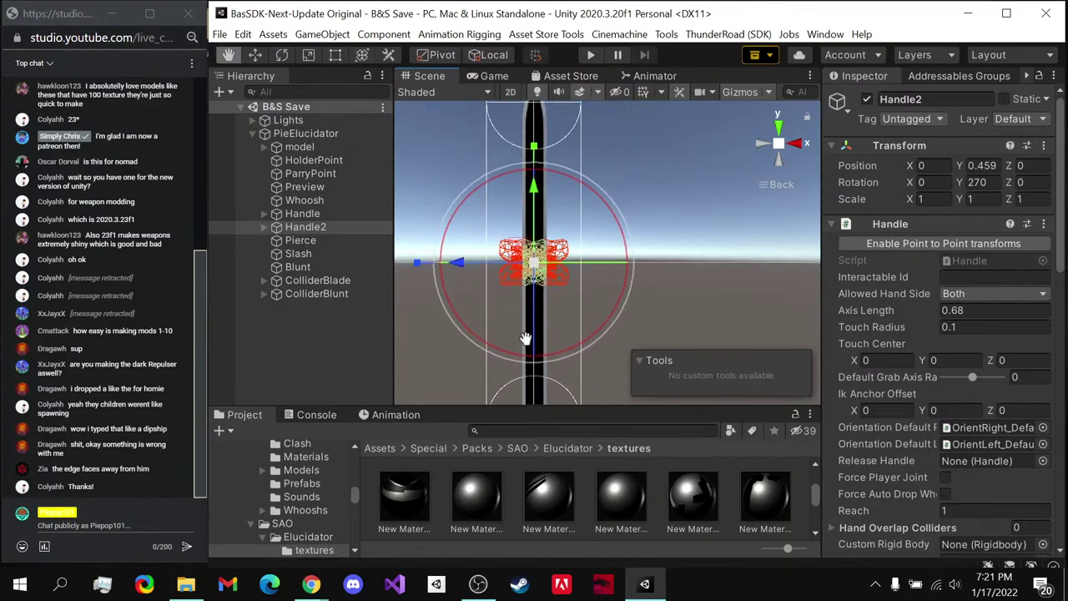
pyautogui.moveTo(558, 347); pyautogui.dragTo(553, 194, button='middle')
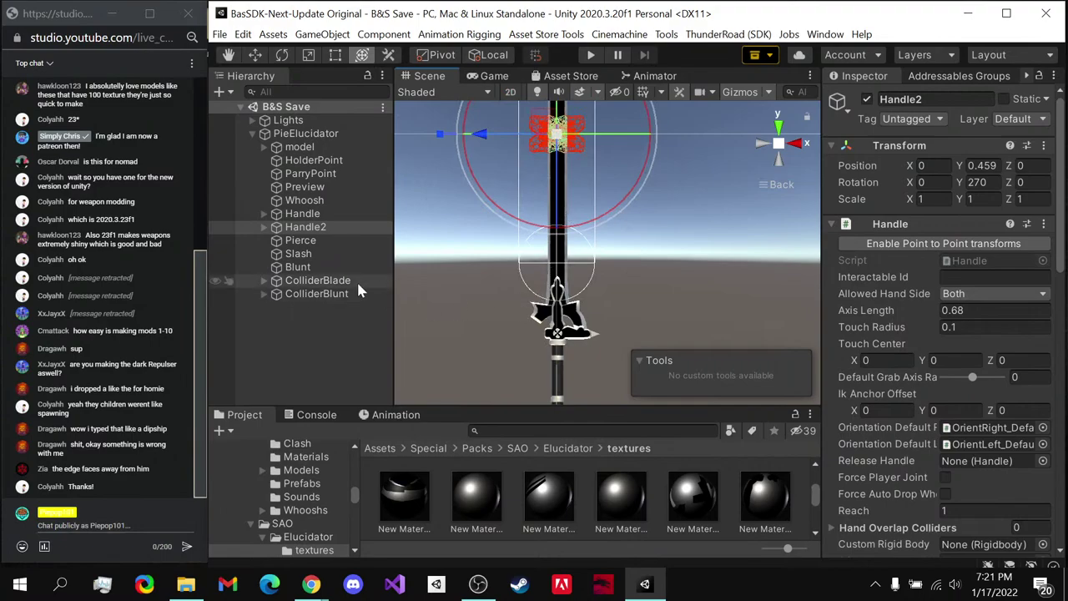
pyautogui.click(303, 214)
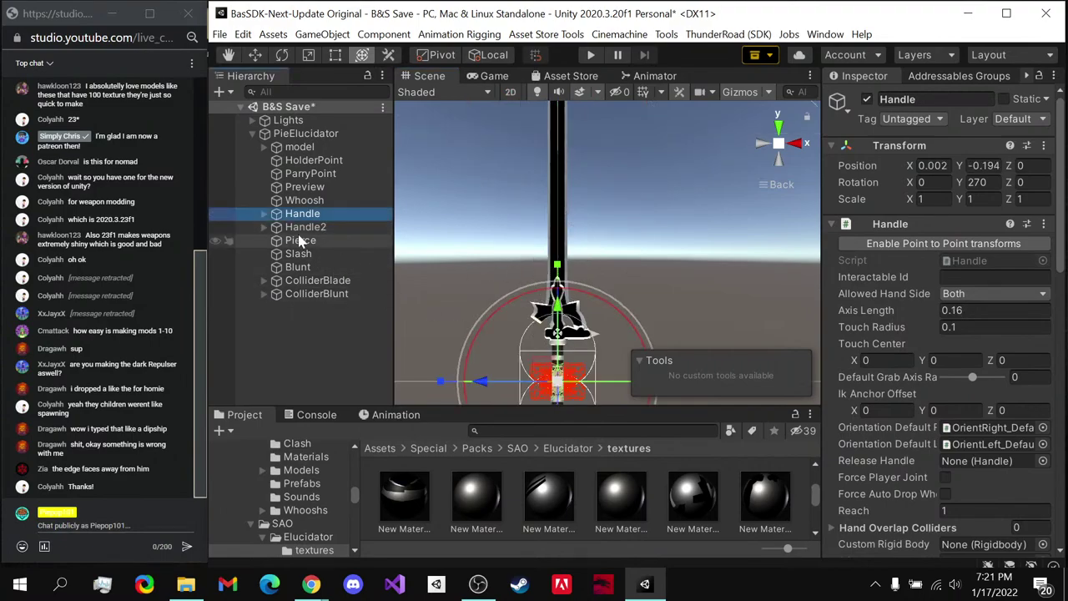
pyautogui.click(312, 229)
pyautogui.doubleClick(300, 240)
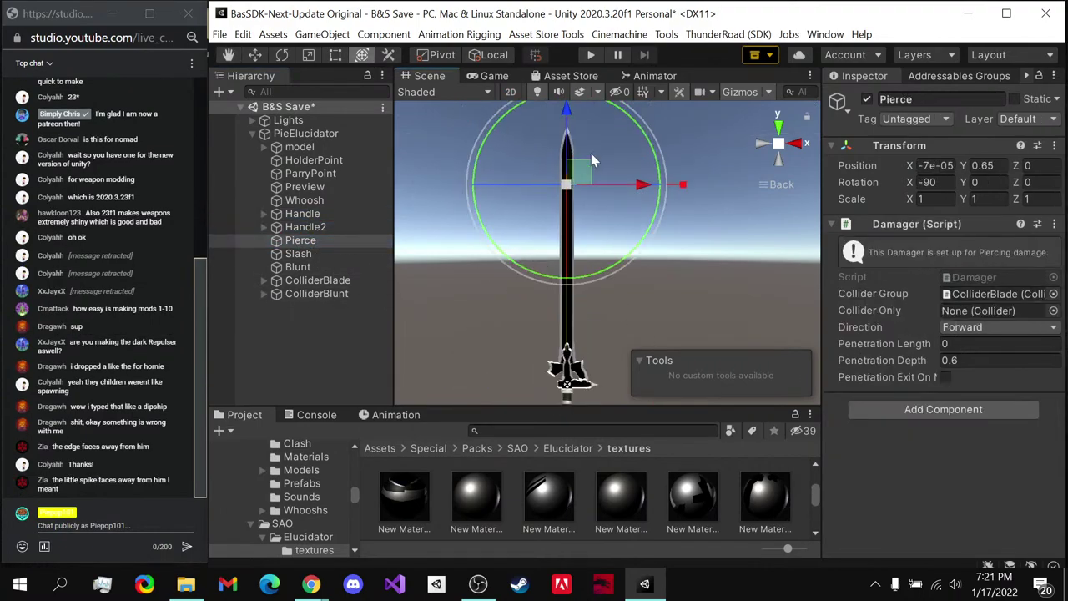
pyautogui.doubleClick(299, 147)
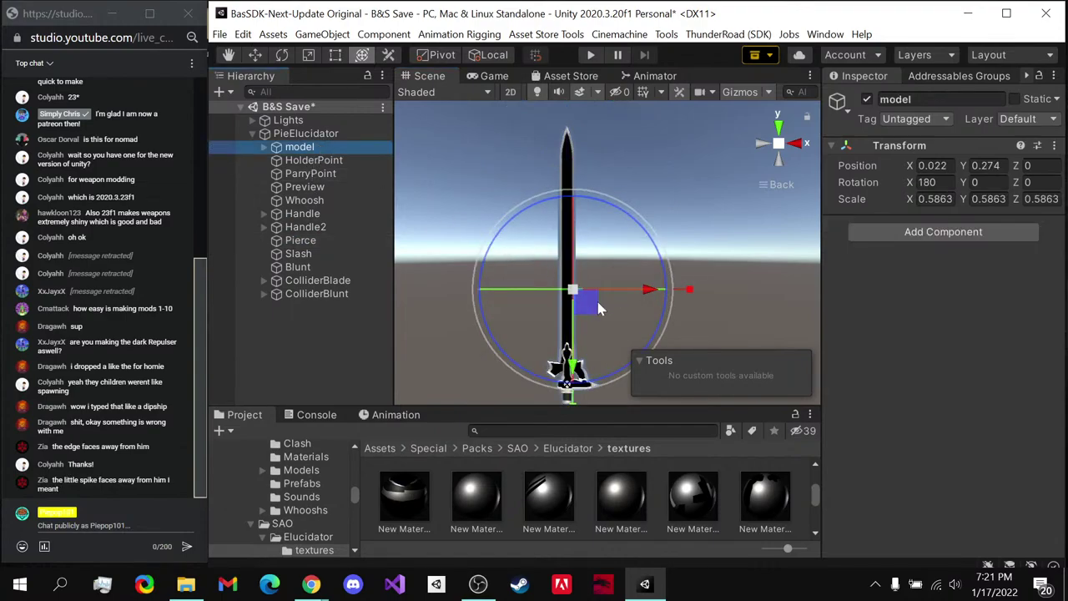
pyautogui.moveTo(596, 305); pyautogui.dragTo(581, 206, button='middle')
pyautogui.doubleClick(313, 159)
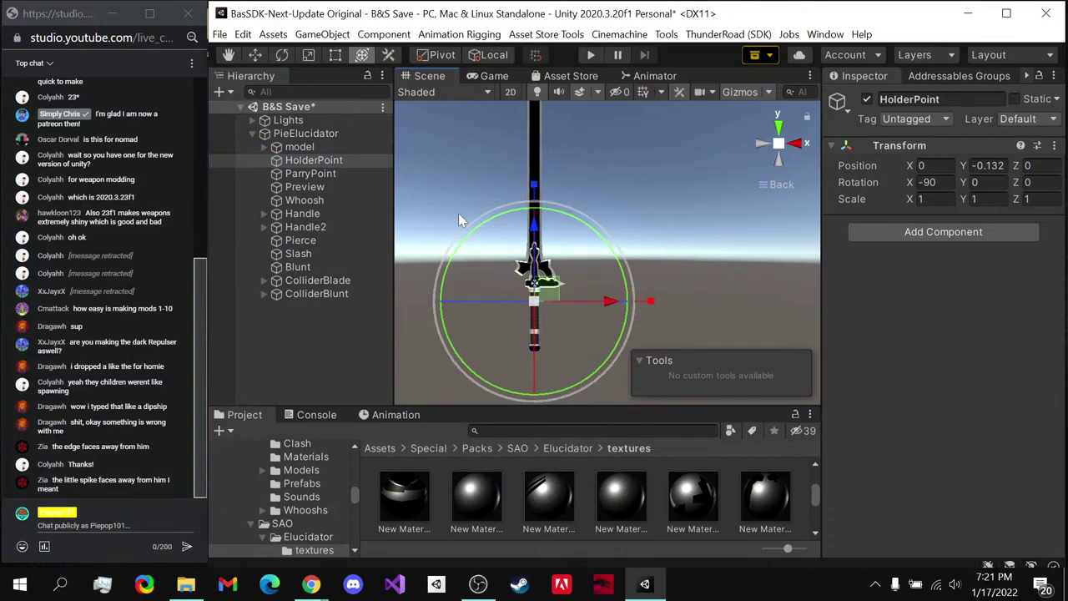
pyautogui.click(339, 172)
# - Enlarge the Preview frame to a size of about 0.85 and center it over the sword at X 0, Y about 0.278
pyautogui.doubleClick(317, 187)
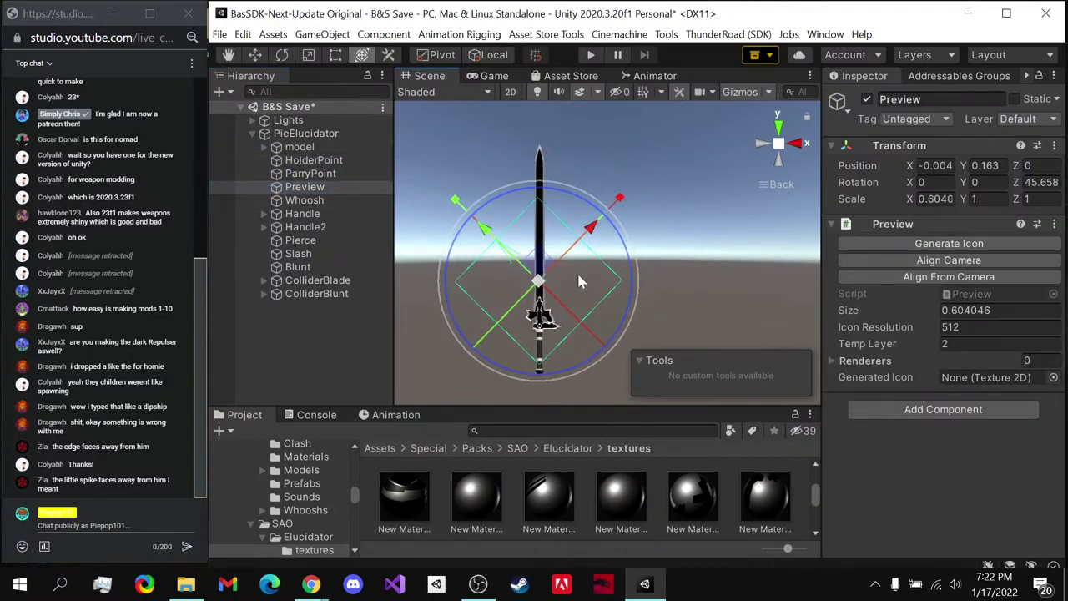
pyautogui.moveTo(455, 205); pyautogui.dragTo(441, 193)
pyautogui.moveTo(626, 205); pyautogui.dragTo(648, 167)
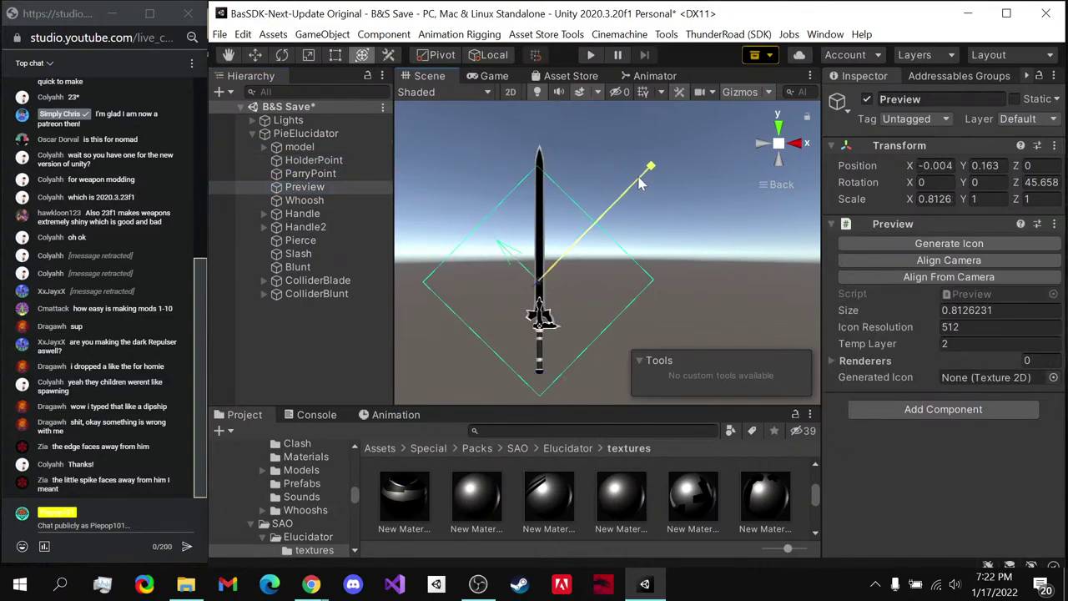
pyautogui.moveTo(543, 282); pyautogui.dragTo(543, 248)
pyautogui.scroll(2, 620, 218)
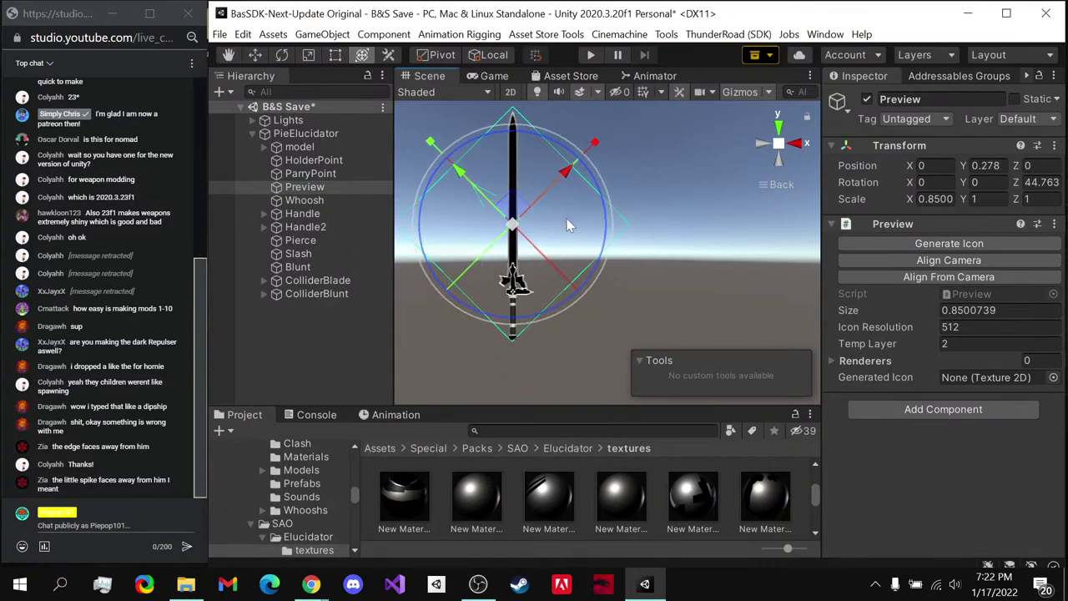
pyautogui.moveTo(619, 218)
pyautogui.mouseDown(button='middle')
pyautogui.moveTo(590, 209)
pyautogui.moveTo(618, 210)
pyautogui.mouseUp(button='middle')
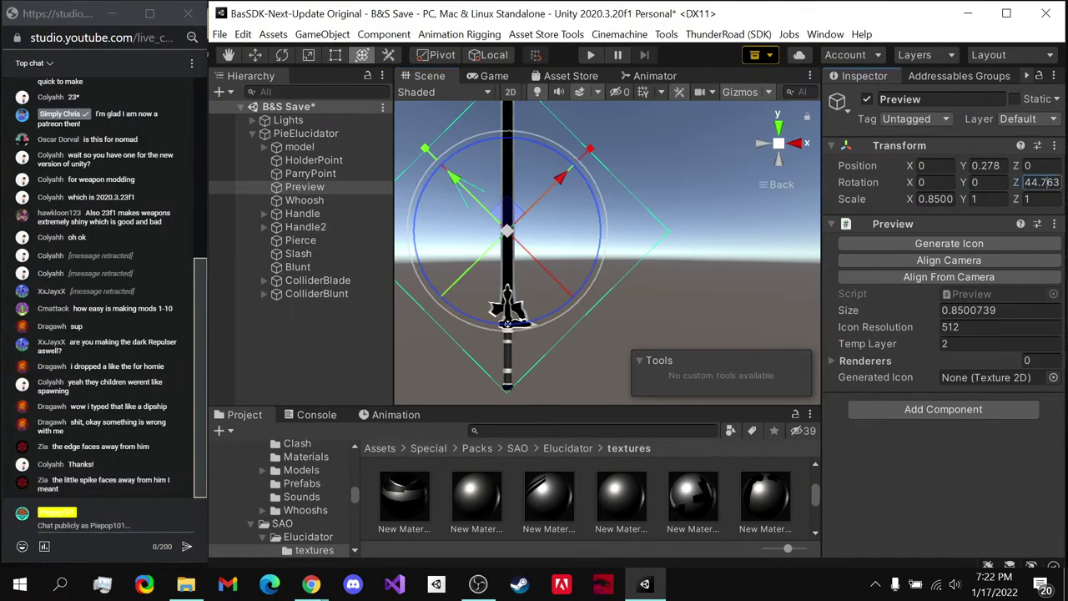
# - Set the Preview object's Z rotation to 45
pyautogui.click(1037, 182)
pyautogui.write('45')
pyautogui.scroll(1, 493, 209)
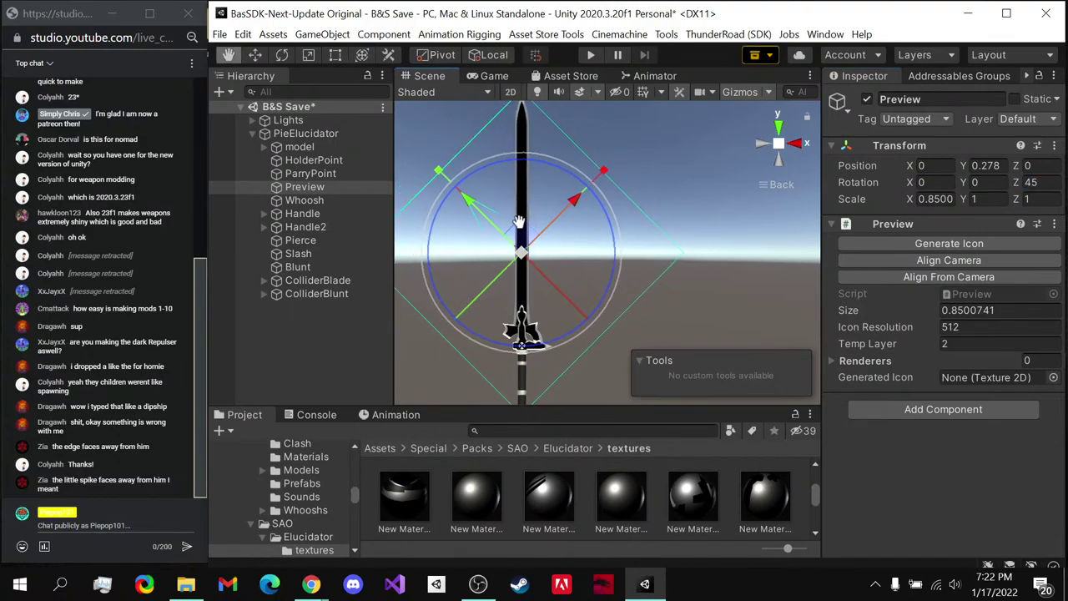
# - Lower the Preview frame to a Y position of about 0.266 so it encloses the whole sword, and save the scene
pyautogui.moveTo(509, 210); pyautogui.dragTo(534, 250, button='middle')
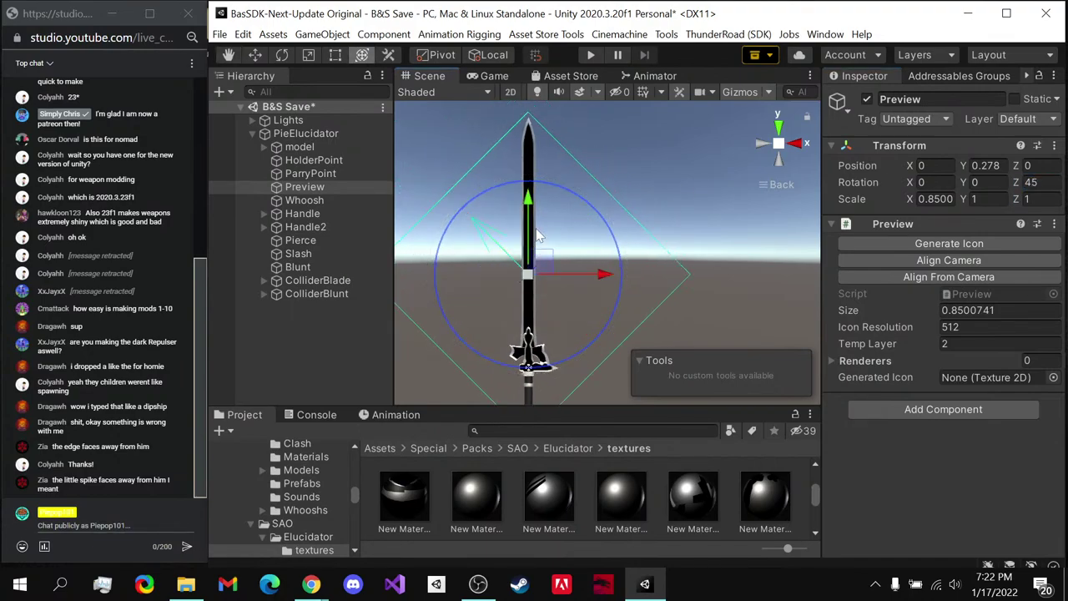
pyautogui.moveTo(529, 207); pyautogui.dragTo(532, 212)
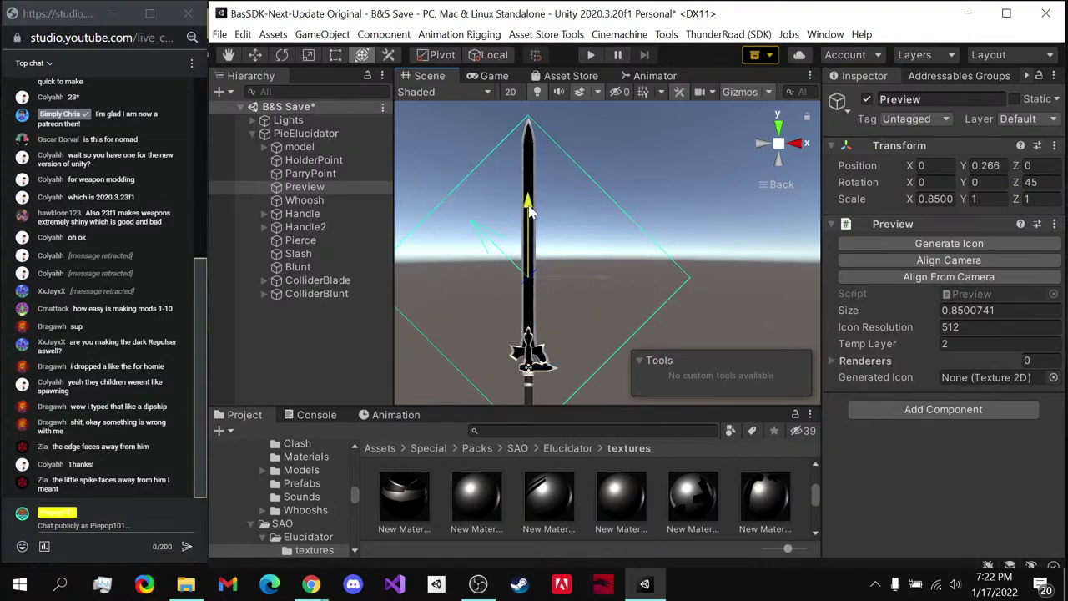
pyautogui.moveTo(534, 213); pyautogui.dragTo(548, 175, button='middle')
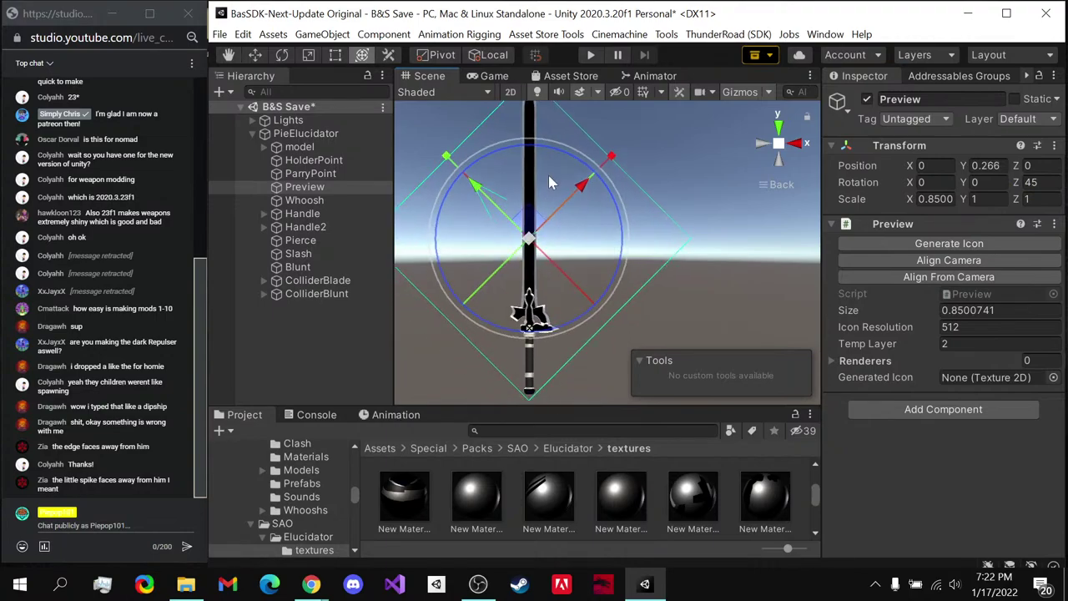
pyautogui.hotkey('ctrl', 's')
pyautogui.click(762, 145)
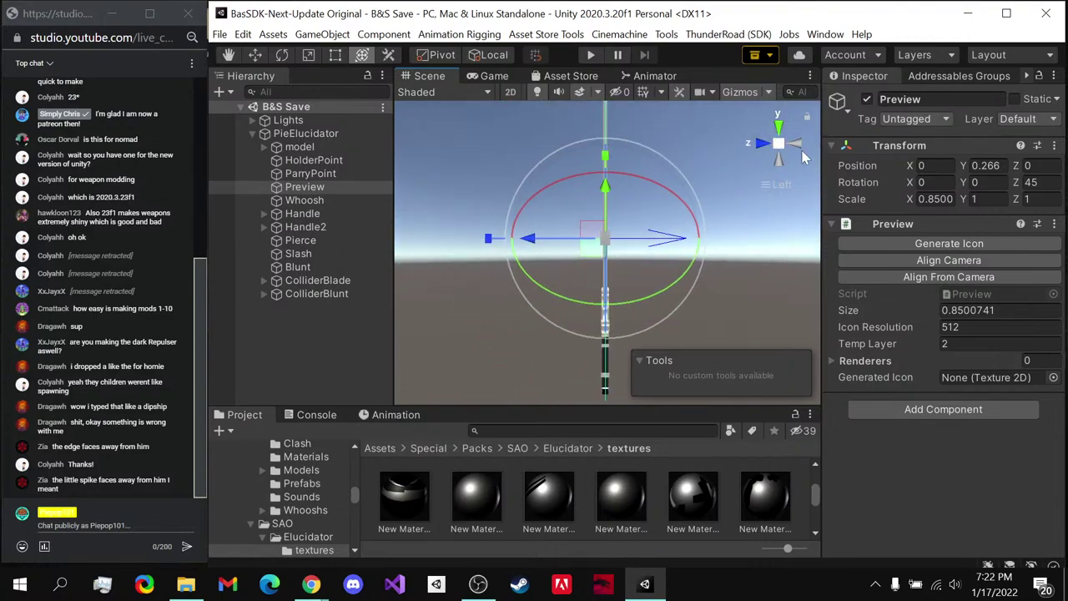
pyautogui.click(799, 153)
pyautogui.click(324, 201)
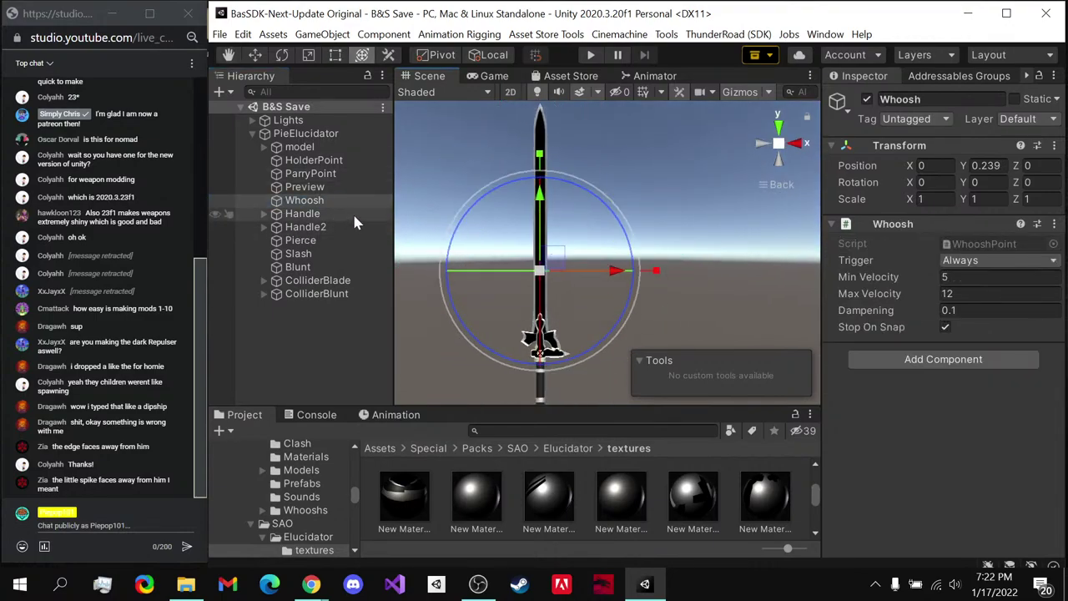
pyautogui.doubleClick(302, 214)
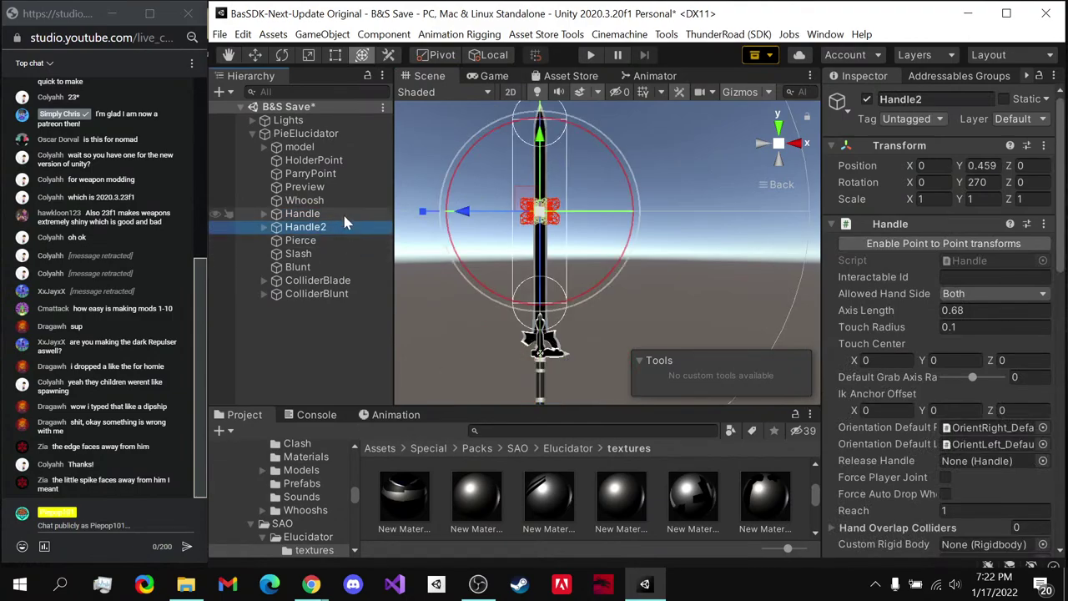
pyautogui.moveTo(498, 266); pyautogui.dragTo(502, 241, button='middle')
# - Raise the Pierce damager to the blade's tip at a Y position of about 0.879 and set its X position to 0
pyautogui.click(323, 237)
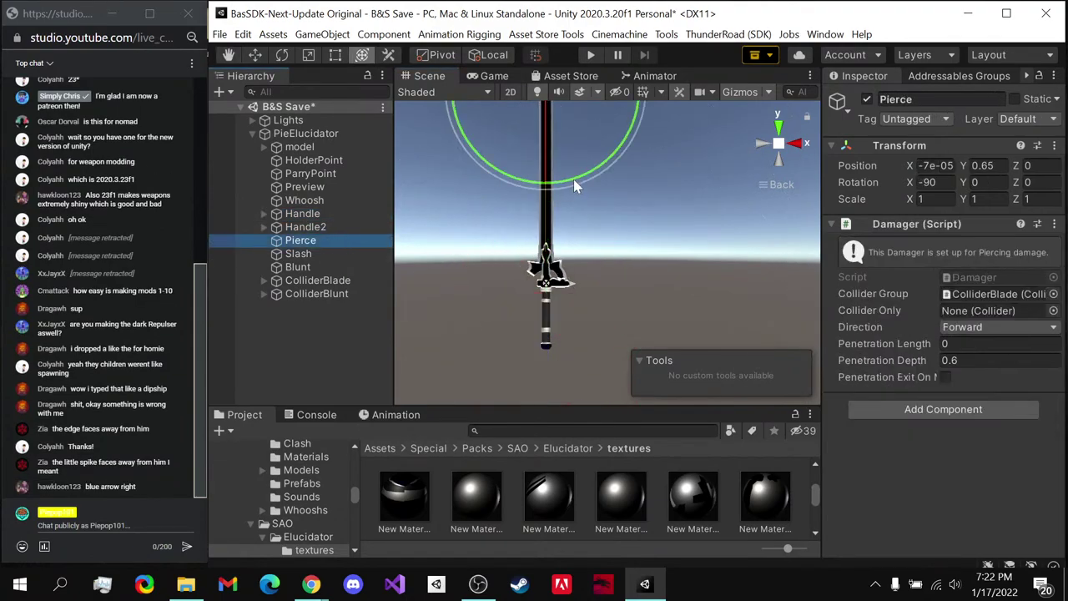
pyautogui.moveTo(538, 196); pyautogui.dragTo(539, 134)
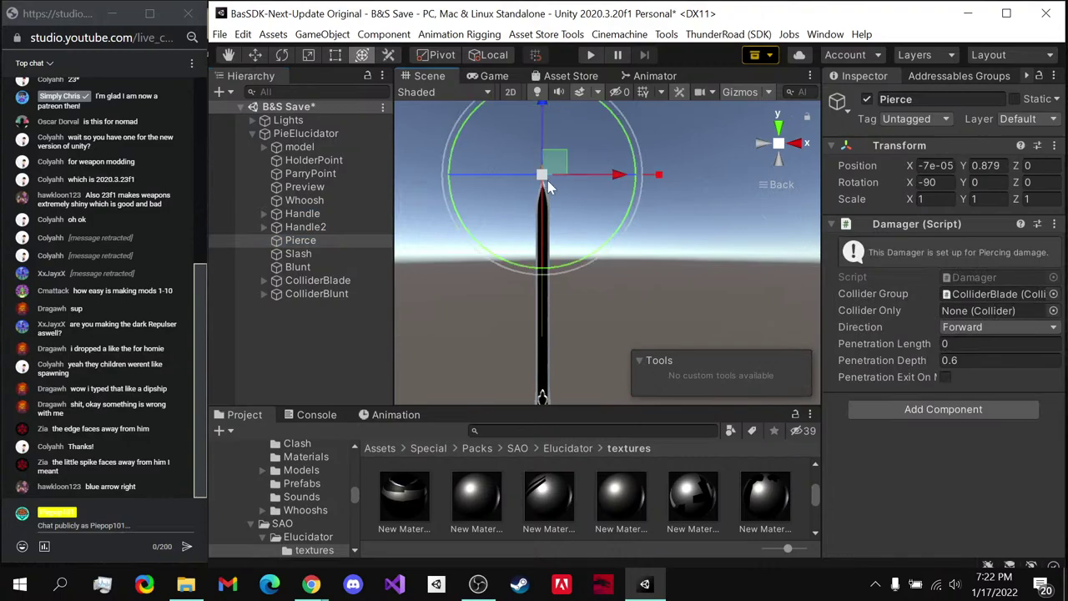
pyautogui.click(935, 165)
pyautogui.write('0')
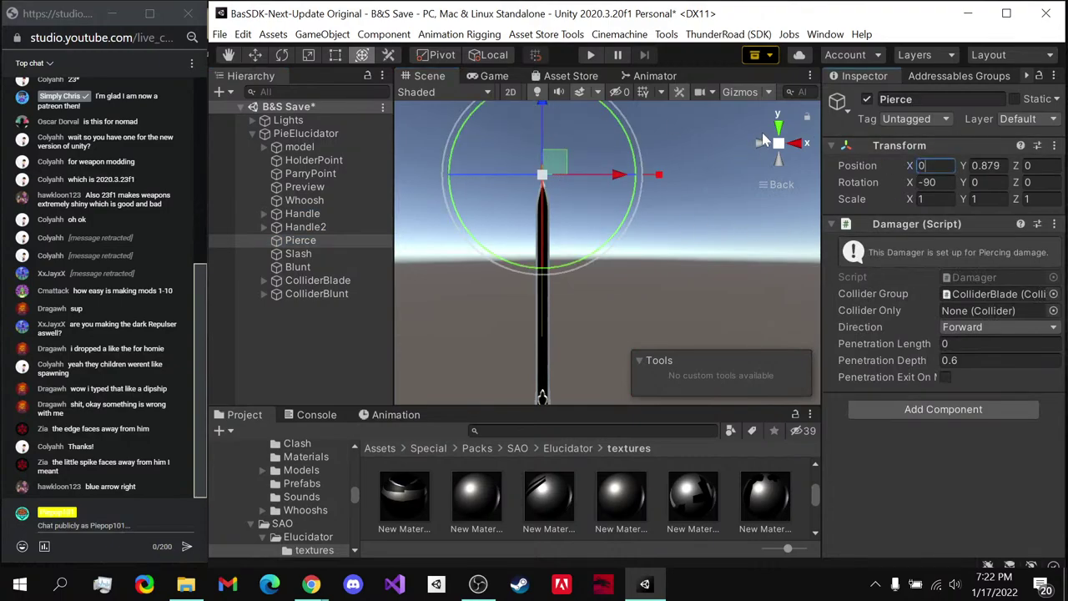
# - Shift the Pierce damager sideways to an X position of about 0.0016 to line it up with the blade's tip
pyautogui.moveTo(764, 142); pyautogui.dragTo(783, 149)
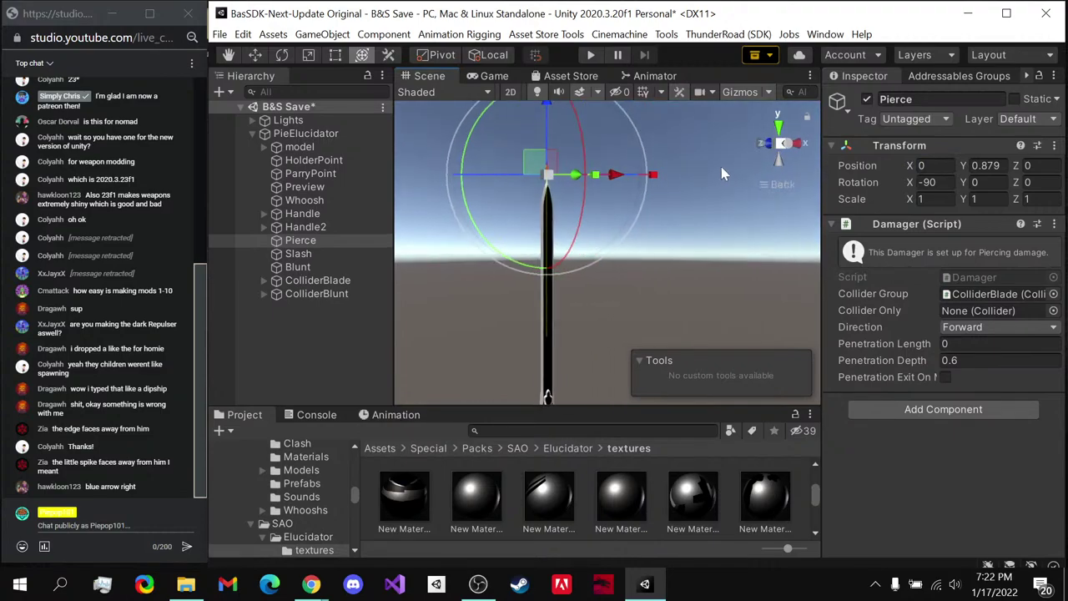
pyautogui.scroll(3, 525, 227)
pyautogui.keyDown('alt'); pyautogui.moveTo(526, 226); pyautogui.dragTo(535, 271); pyautogui.keyUp('alt')
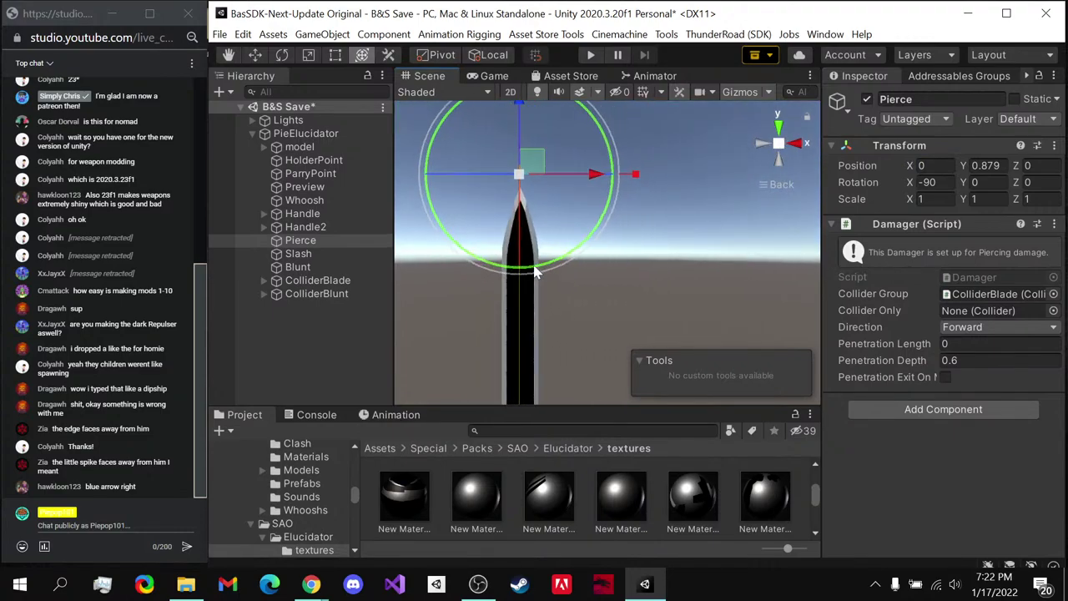
pyautogui.scroll(4, 480, 263)
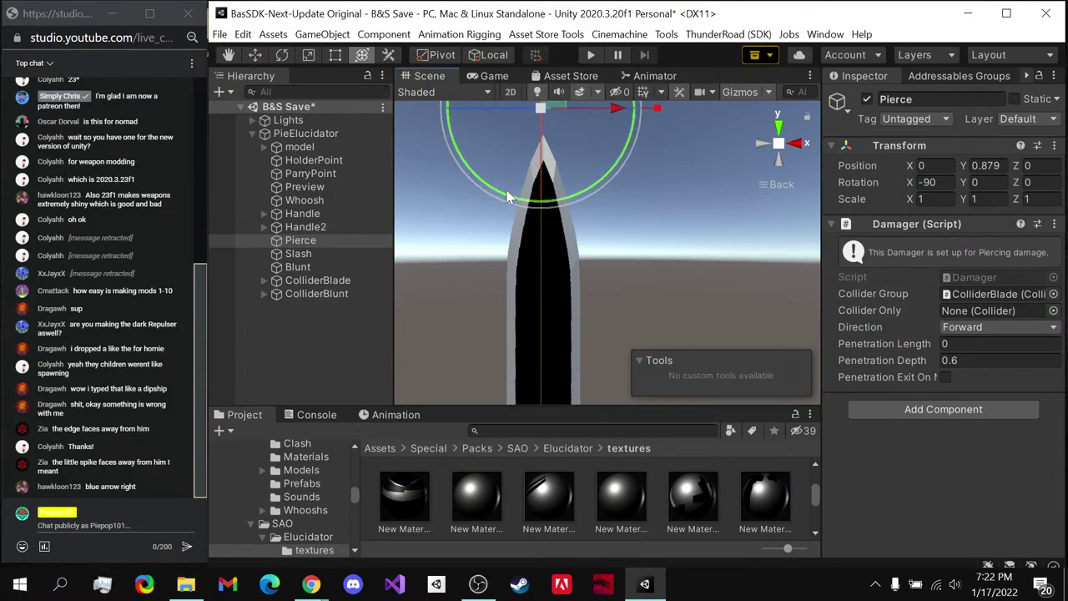
pyautogui.keyDown('alt'); pyautogui.moveTo(507, 197); pyautogui.dragTo(605, 156); pyautogui.keyUp('alt')
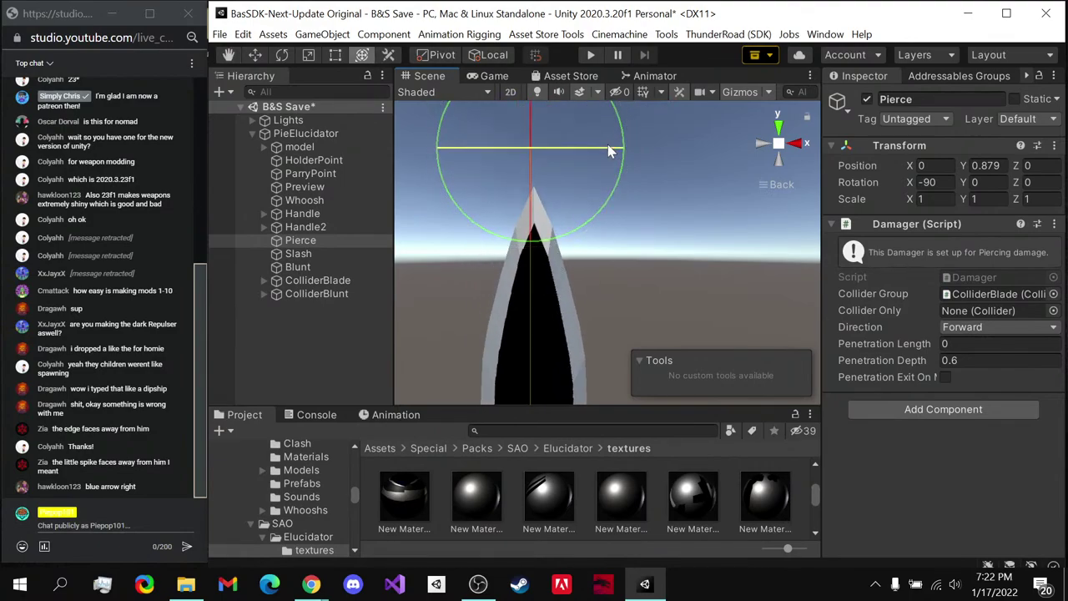
pyautogui.press('w')
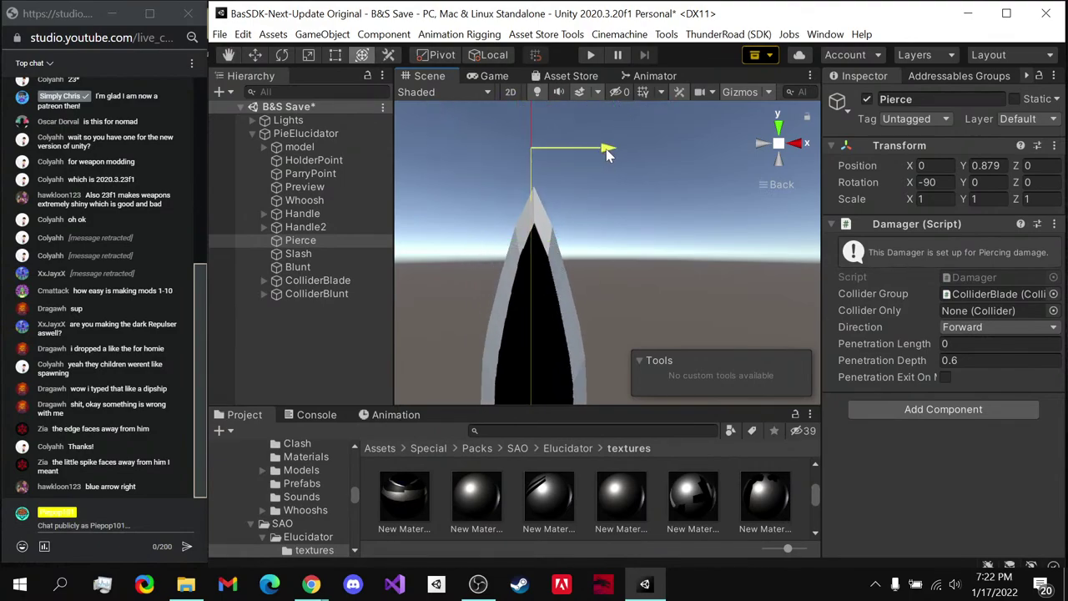
pyautogui.moveTo(606, 154); pyautogui.dragTo(610, 148)
pyautogui.scroll(-2, 601, 250)
pyautogui.moveTo(589, 292); pyautogui.dragTo(579, 215, button='middle')
pyautogui.scroll(-2, 601, 275)
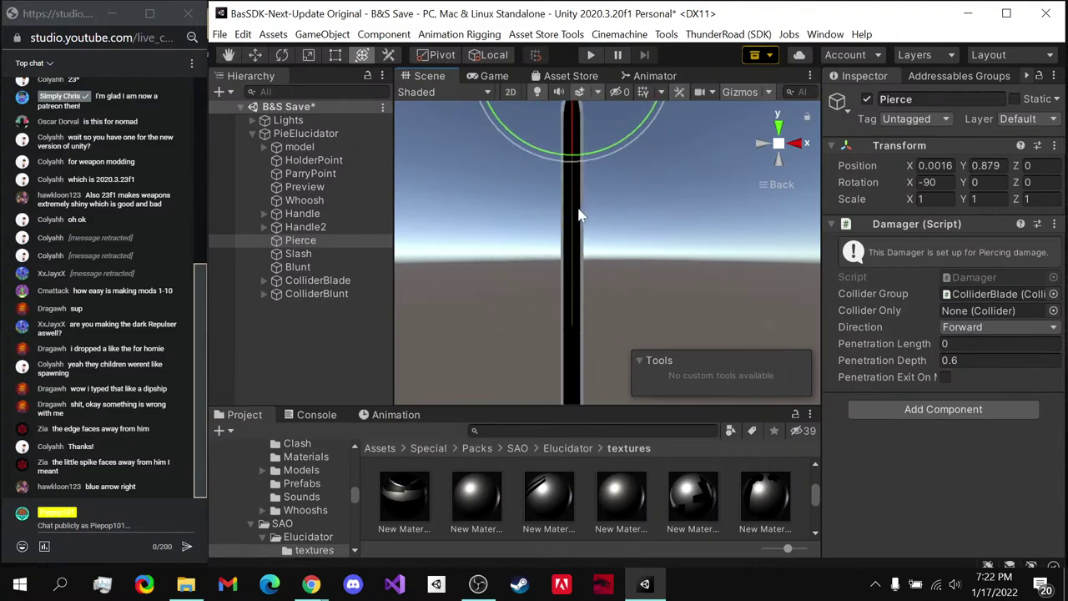
pyautogui.scroll(2, 580, 215)
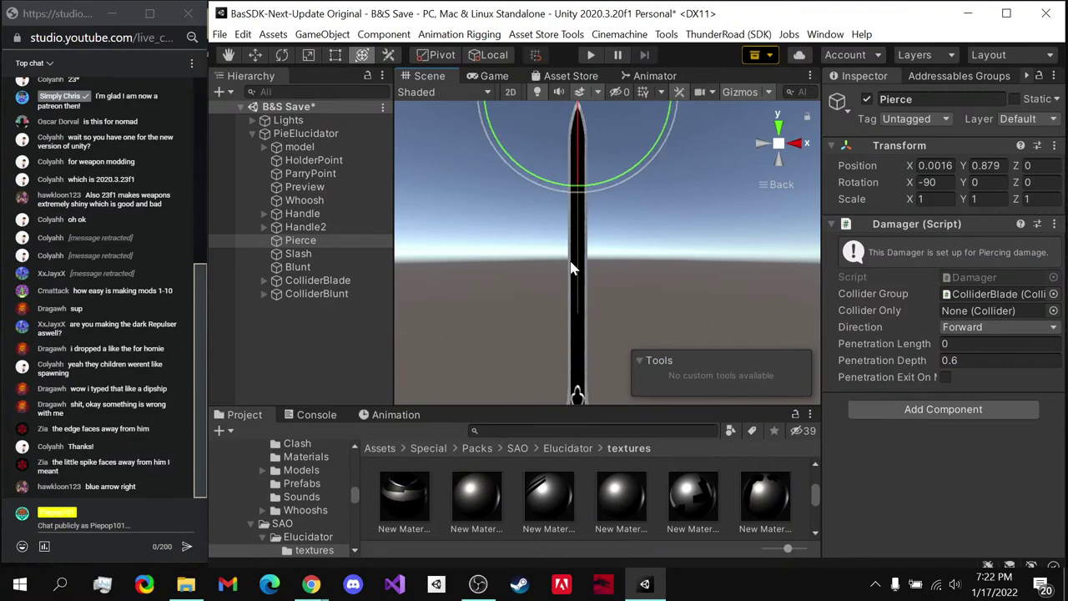
# - Set the Pierce damager's penetration depth to 0.8
pyautogui.moveTo(572, 267)
pyautogui.mouseDown(button='middle')
pyautogui.moveTo(573, 281)
pyautogui.moveTo(571, 259)
pyautogui.mouseUp(button='middle')
pyautogui.scroll(-2, 571, 260)
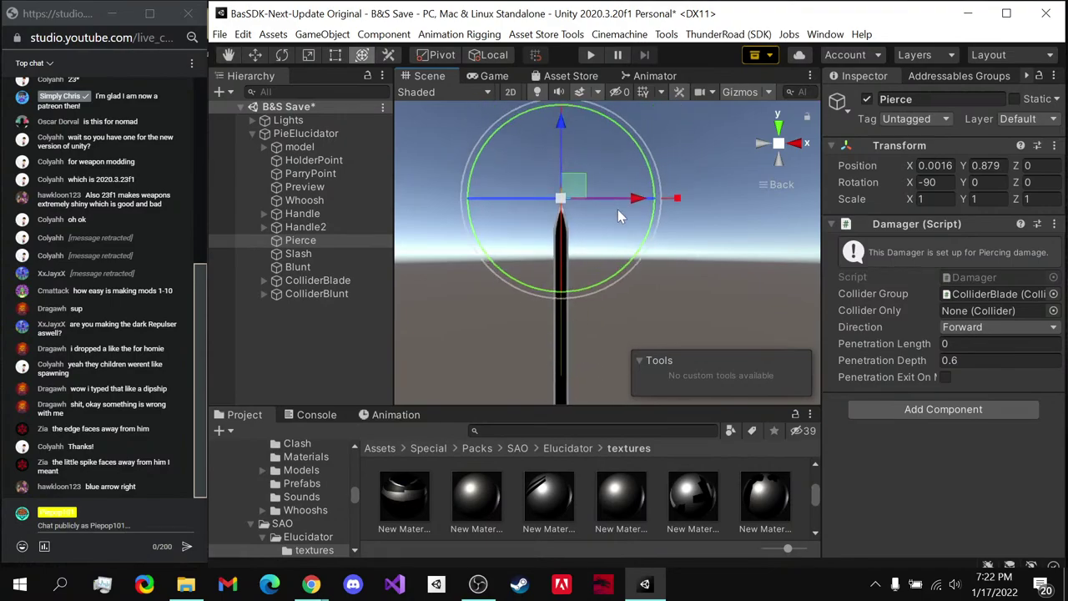
pyautogui.moveTo(623, 209)
pyautogui.mouseDown(button='middle')
pyautogui.moveTo(600, 151)
pyautogui.moveTo(618, 206)
pyautogui.mouseUp(button='middle')
pyautogui.click(956, 360)
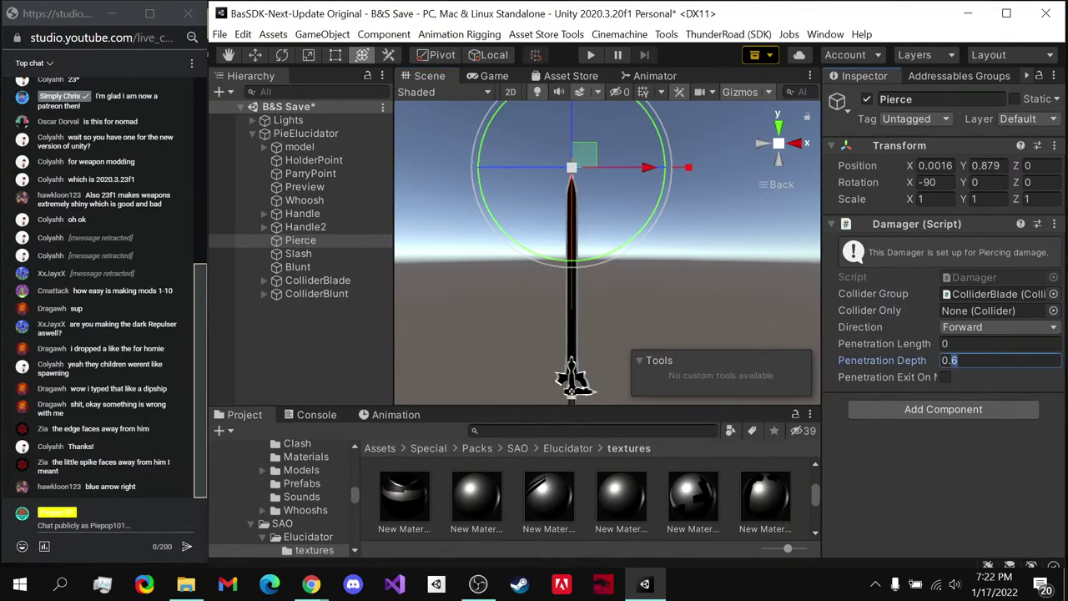
pyautogui.press('Return')
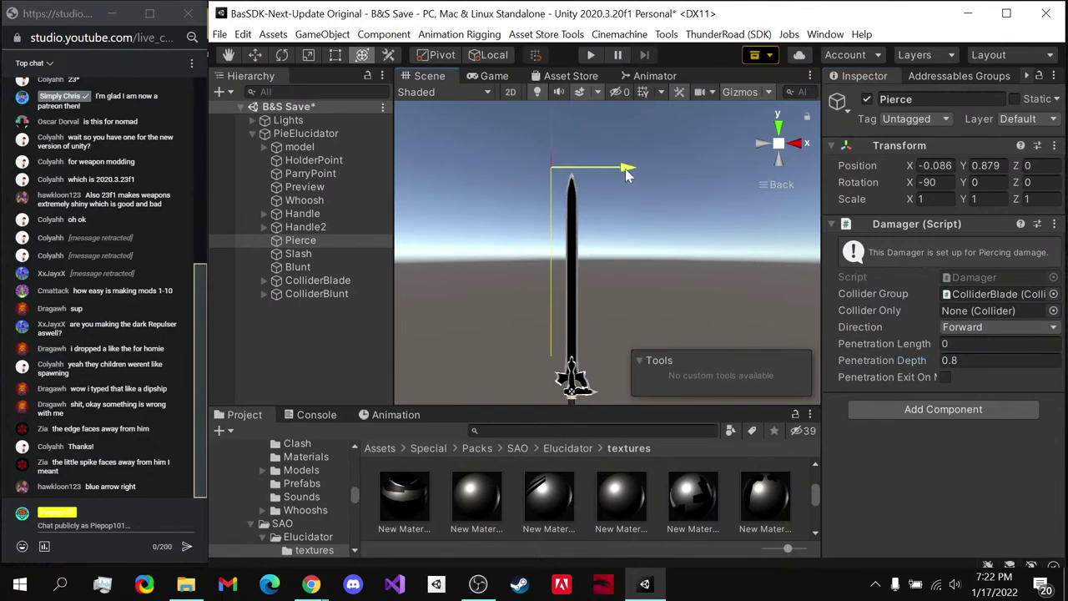
# - Set the Slash damager's Y rotation to -90
pyautogui.click(303, 256)
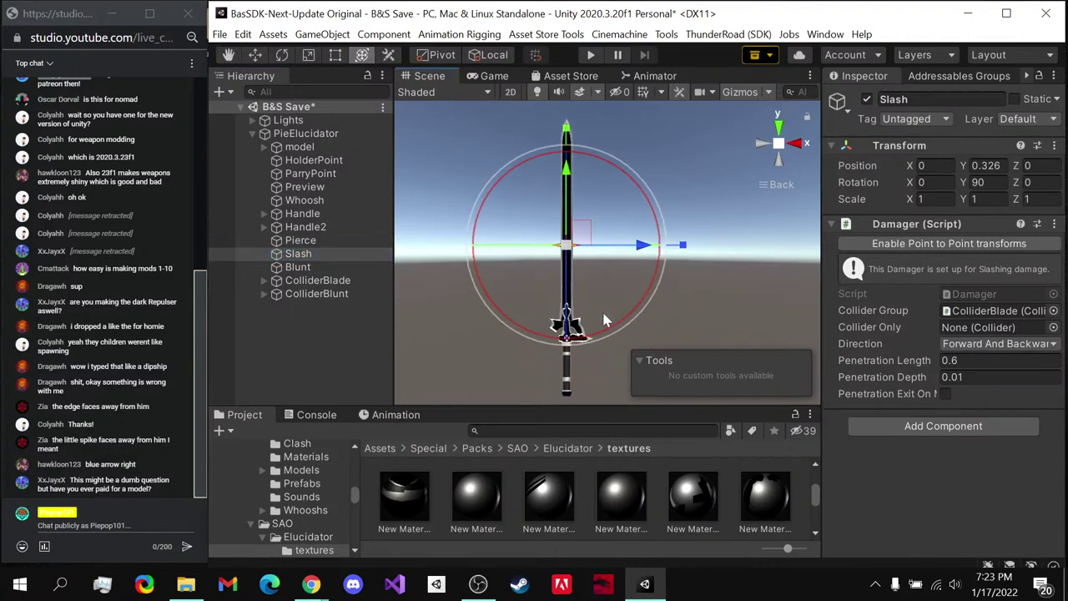
pyautogui.scroll(2, 603, 310)
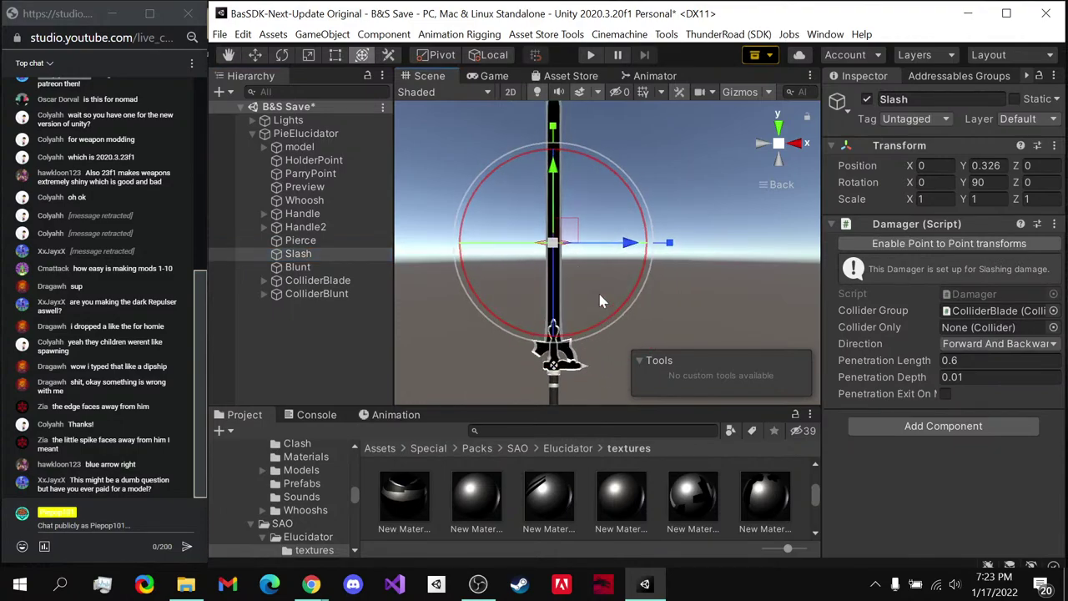
pyautogui.click(1001, 182)
pyautogui.write('-90')
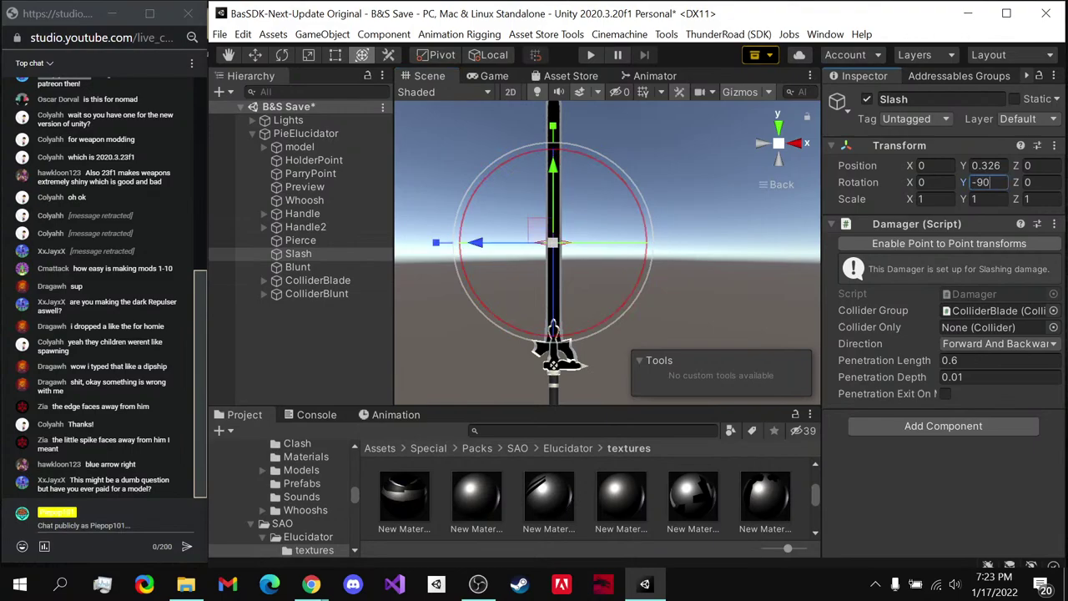
pyautogui.scroll(-2, 584, 250)
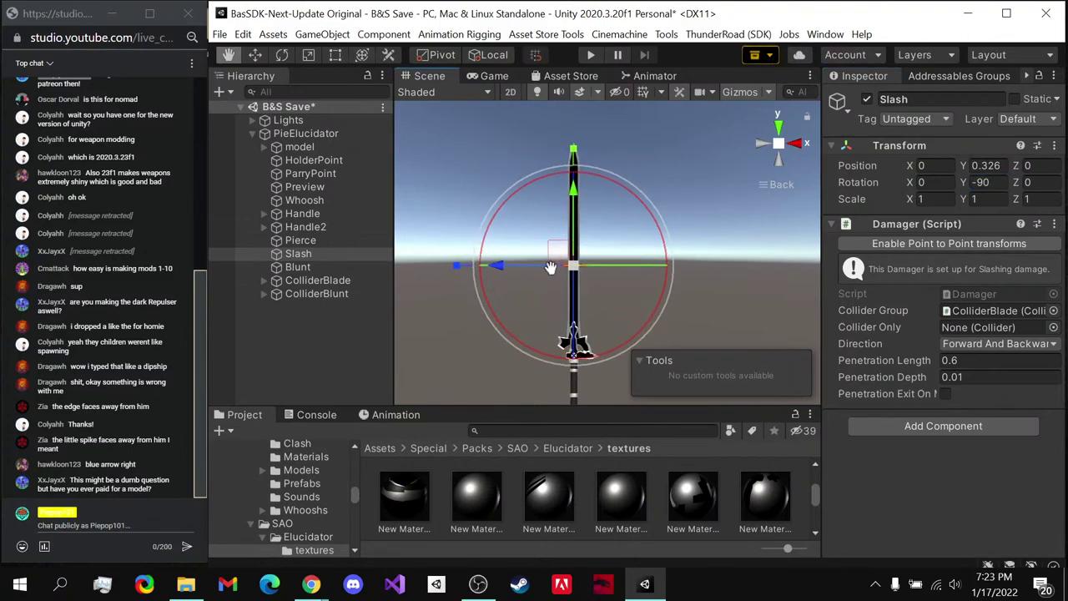
# - Raise the Slash damager to a Y position of about 0.413 and set its penetration length to 0.8
pyautogui.moveTo(501, 279); pyautogui.dragTo(576, 180)
pyautogui.scroll(1, 576, 179)
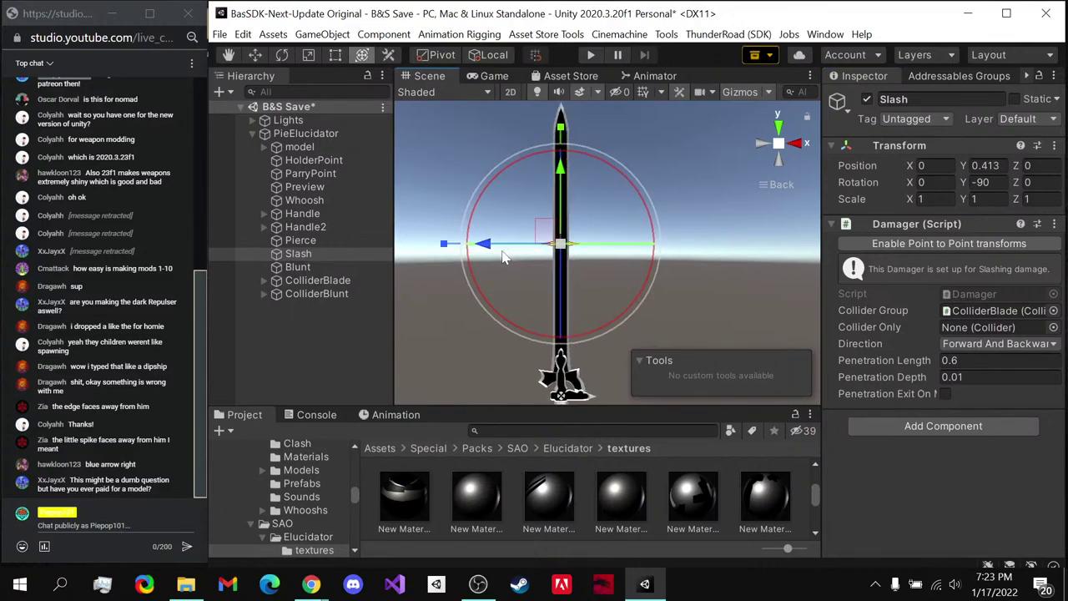
pyautogui.moveTo(484, 250)
pyautogui.mouseDown()
pyautogui.moveTo(460, 252)
pyautogui.moveTo(484, 251)
pyautogui.mouseUp()
pyautogui.click(958, 362)
pyautogui.write('0.8')
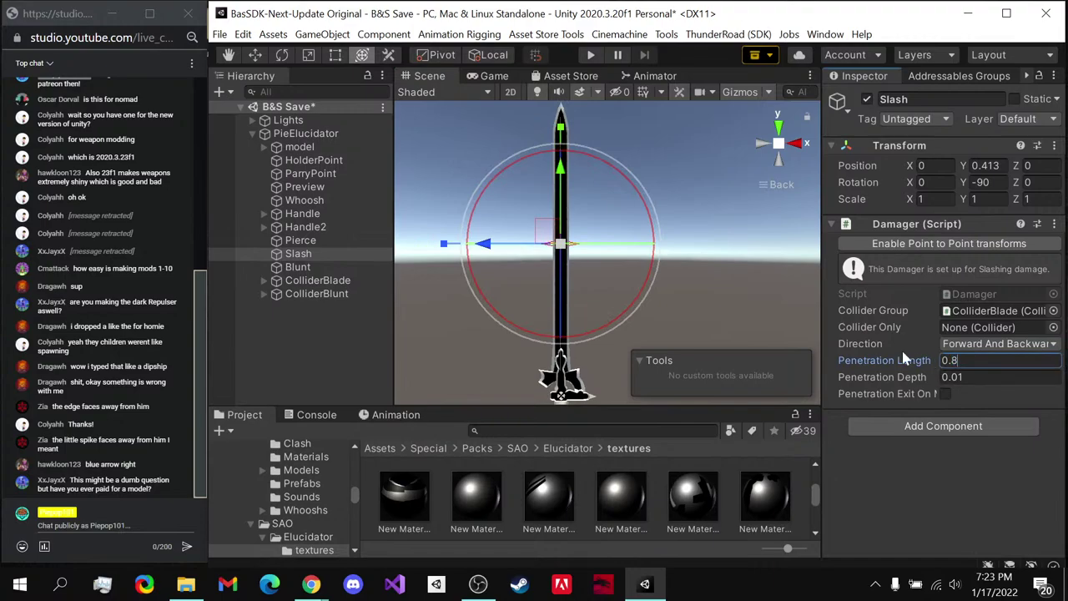
pyautogui.moveTo(484, 244)
pyautogui.mouseDown()
pyautogui.moveTo(465, 248)
pyautogui.moveTo(491, 249)
pyautogui.mouseUp()
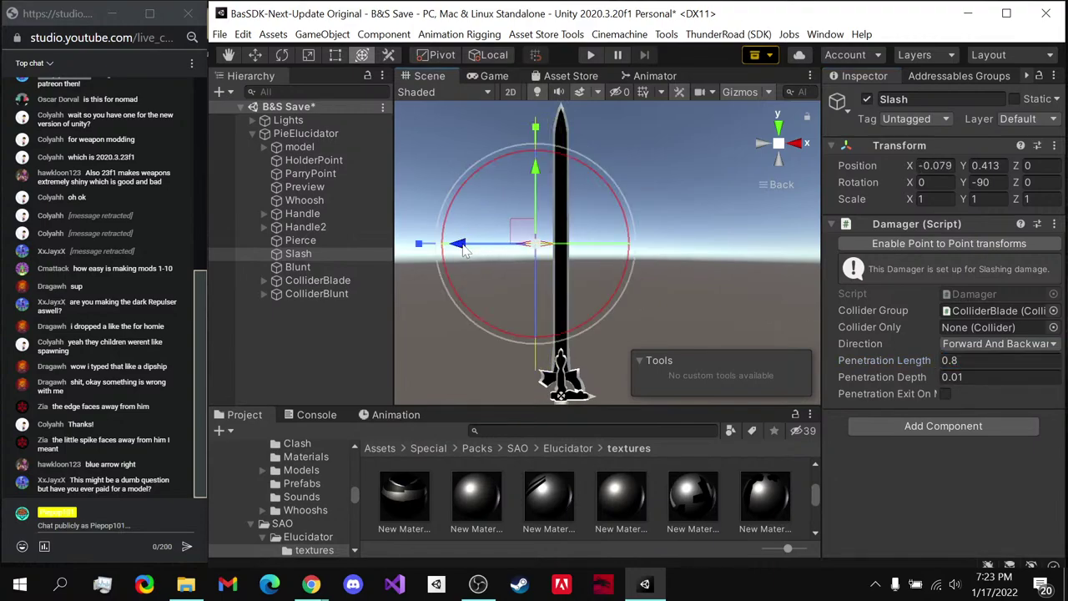
# - Raise the Slash damager to a Y position of about 0.442 and check its alignment with the blade from the side
pyautogui.moveTo(564, 177); pyautogui.dragTo(565, 167)
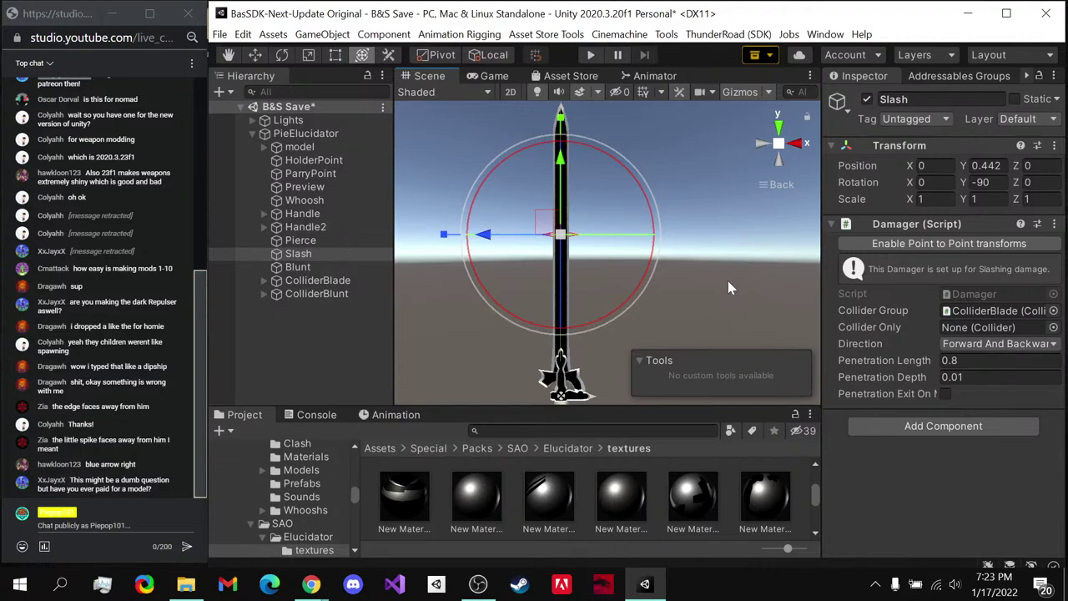
pyautogui.moveTo(484, 234); pyautogui.dragTo(466, 240)
pyautogui.hotkey('ctrl', 'z')
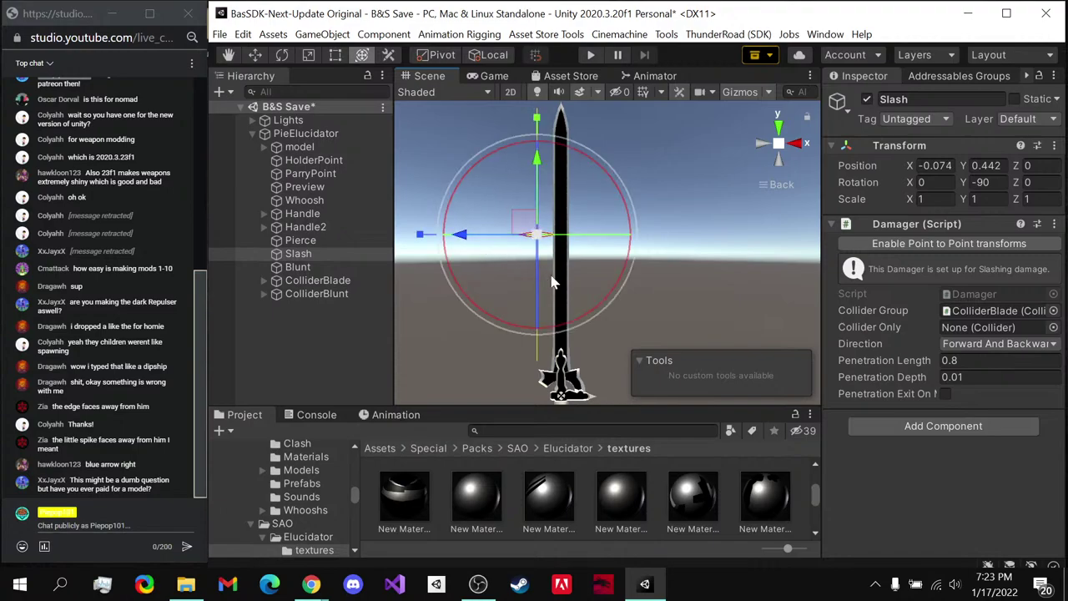
pyautogui.click(770, 160)
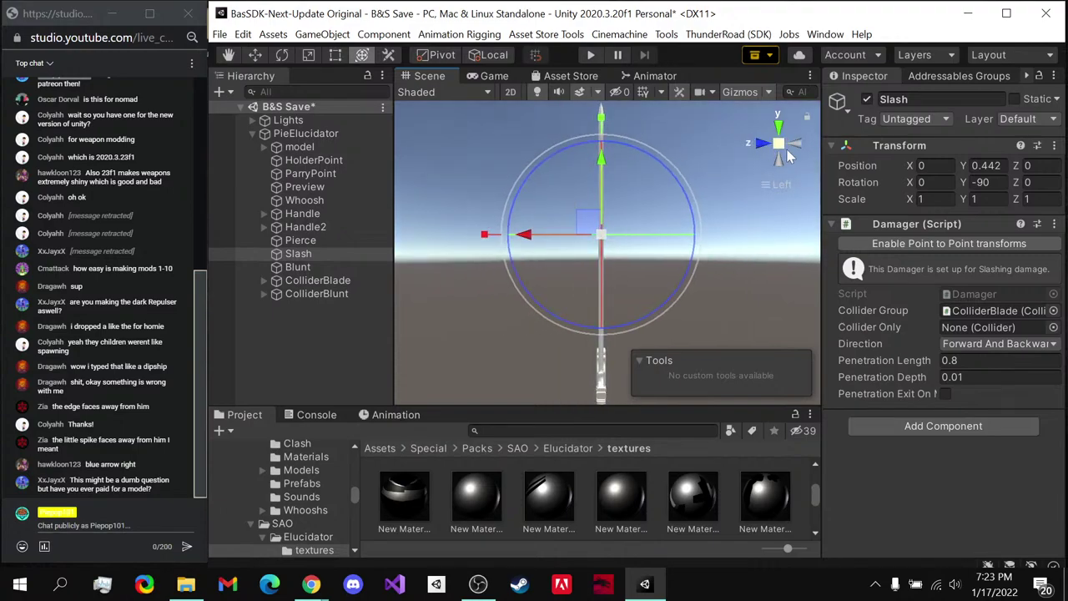
pyautogui.click(799, 146)
pyautogui.moveTo(602, 213); pyautogui.dragTo(546, 281, button='middle')
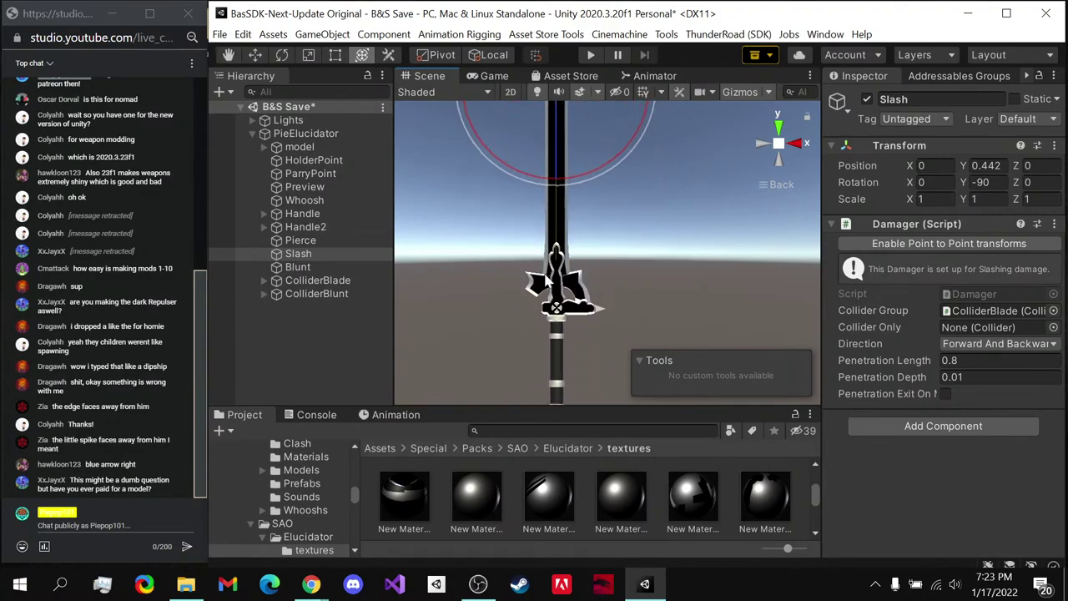
# - Delete GameObject (1) to GameObject (6) and the generated imbue mesh from ColliderBlade, keeping only the first GameObject
pyautogui.click(338, 267)
pyautogui.click(335, 252)
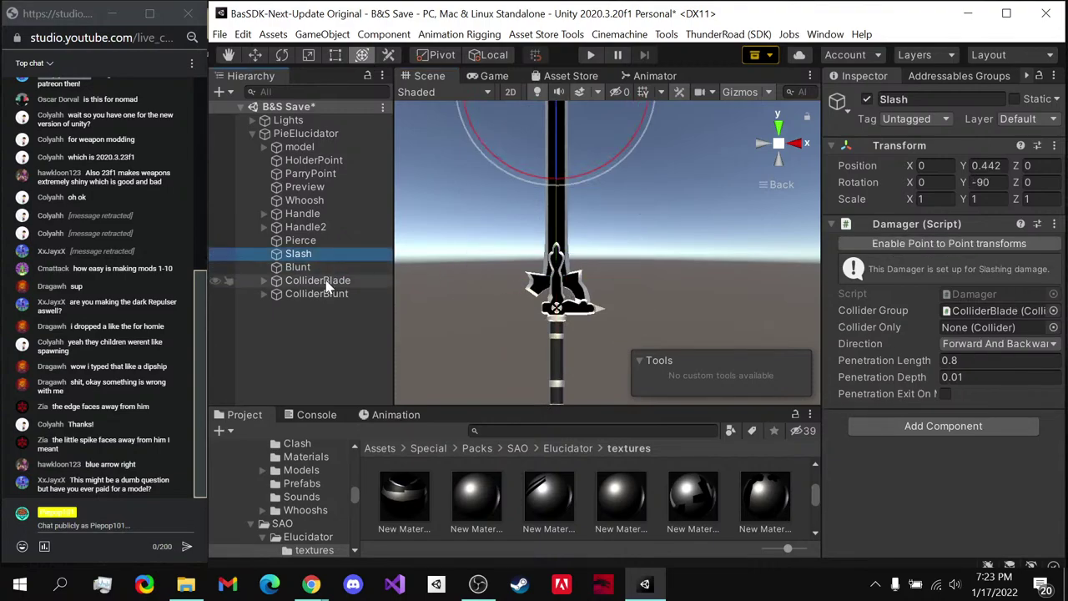
pyautogui.click(327, 284)
pyautogui.click(265, 280)
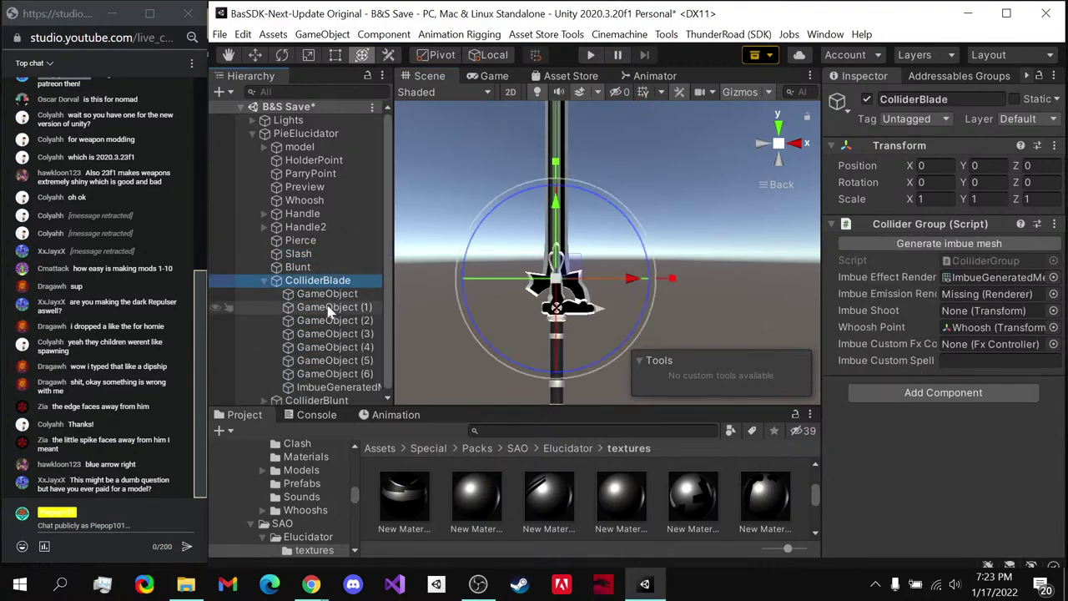
pyautogui.click(325, 294)
pyautogui.click(329, 308)
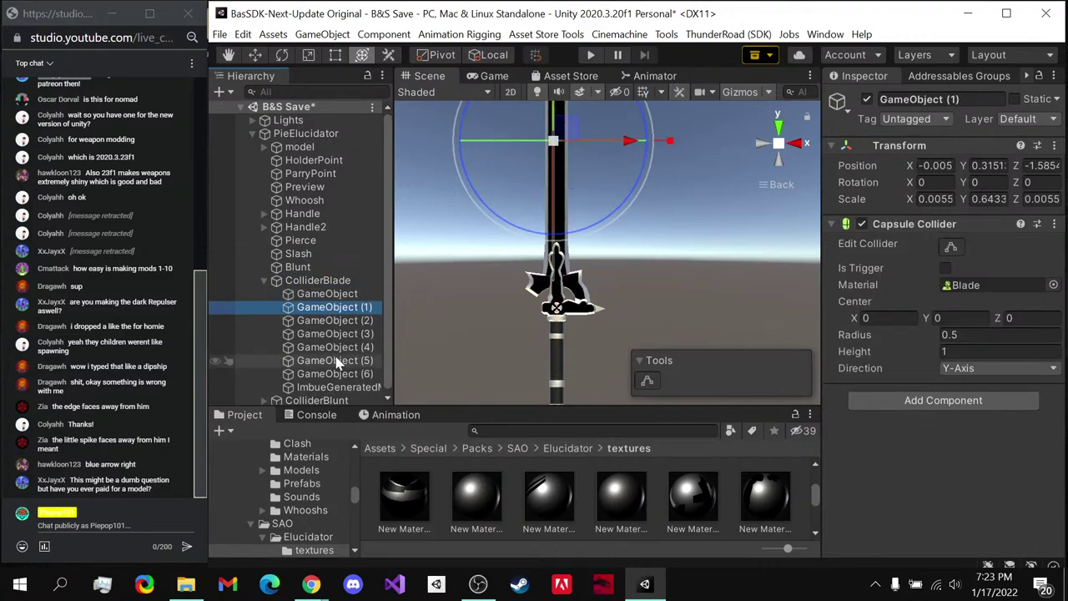
pyautogui.keyDown('shift'); pyautogui.click(338, 388); pyautogui.keyUp('shift')
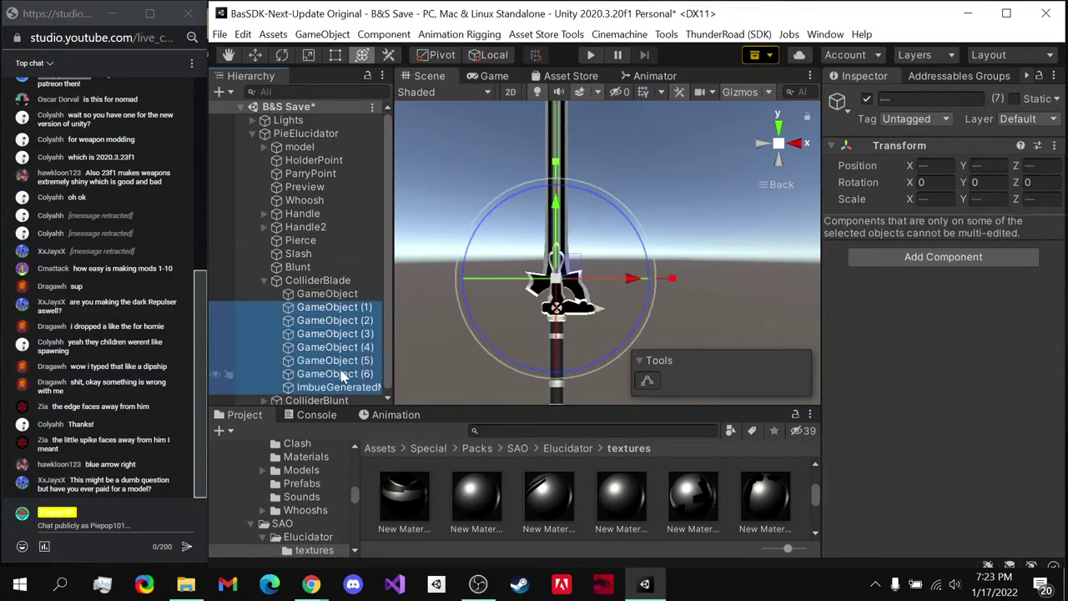
pyautogui.press('Delete')
# - Scale the remaining ColliderBlade capsule to about 0.0159 on X and Z and about 0.717 on Y
pyautogui.click(342, 293)
pyautogui.moveTo(551, 214); pyautogui.dragTo(559, 316, button='middle')
pyautogui.click(766, 143)
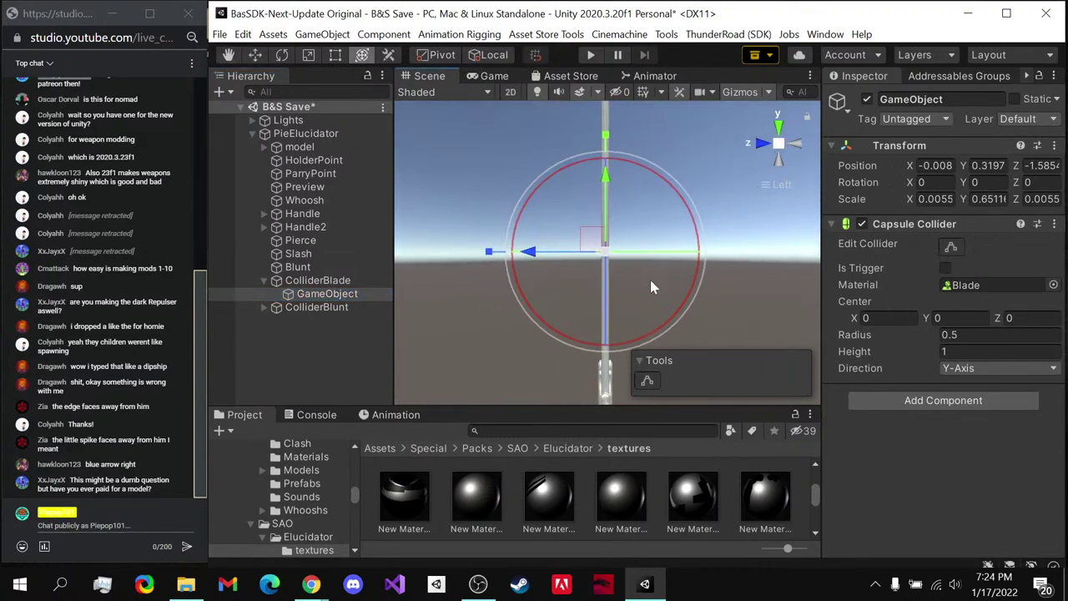
pyautogui.moveTo(609, 251); pyautogui.dragTo(750, 191)
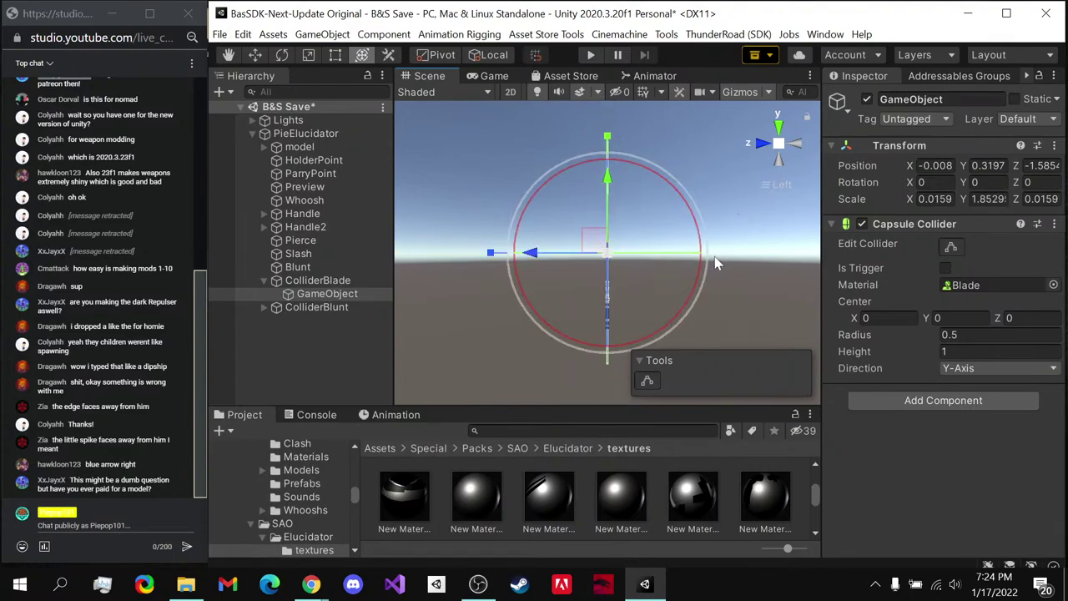
pyautogui.click(794, 143)
pyautogui.moveTo(615, 145); pyautogui.dragTo(608, 186)
pyautogui.press('f')
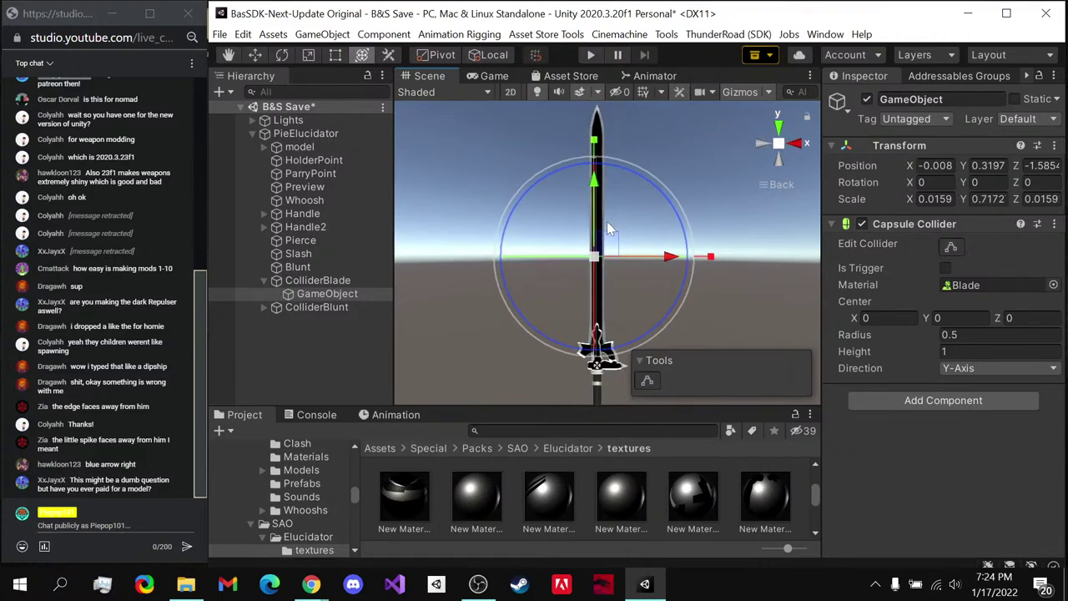
# - Stretch the blade collider to a Y scale of about 0.78 and place it along one blade edge at about X -0.016, Y 0.373
pyautogui.moveTo(604, 132); pyautogui.dragTo(603, 176)
pyautogui.moveTo(668, 243); pyautogui.dragTo(645, 266)
pyautogui.press('f')
pyautogui.hotkey('ctrl', 'd')
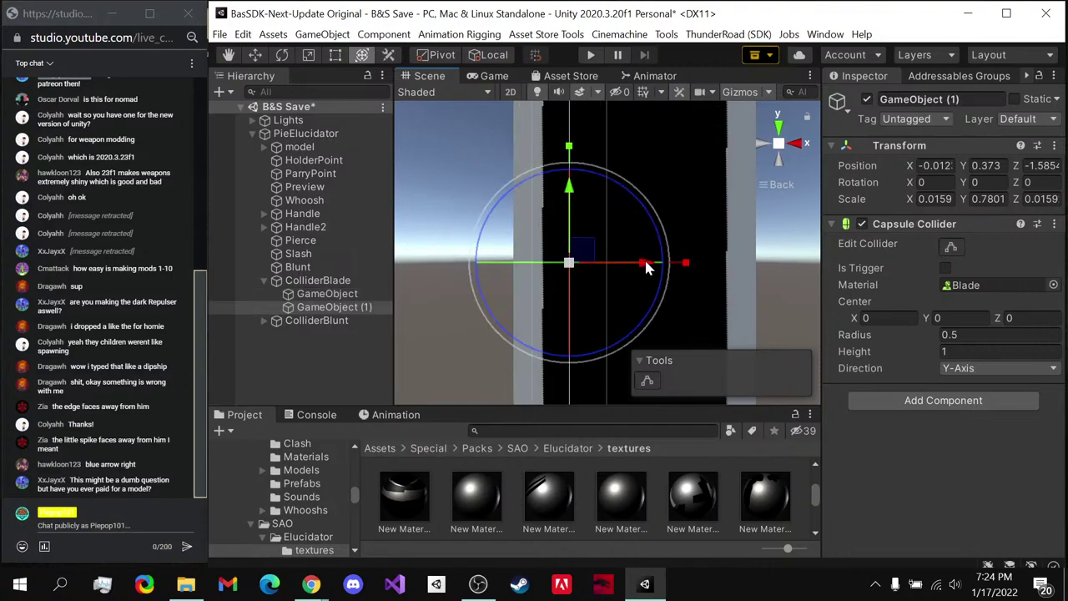
pyautogui.click(760, 145)
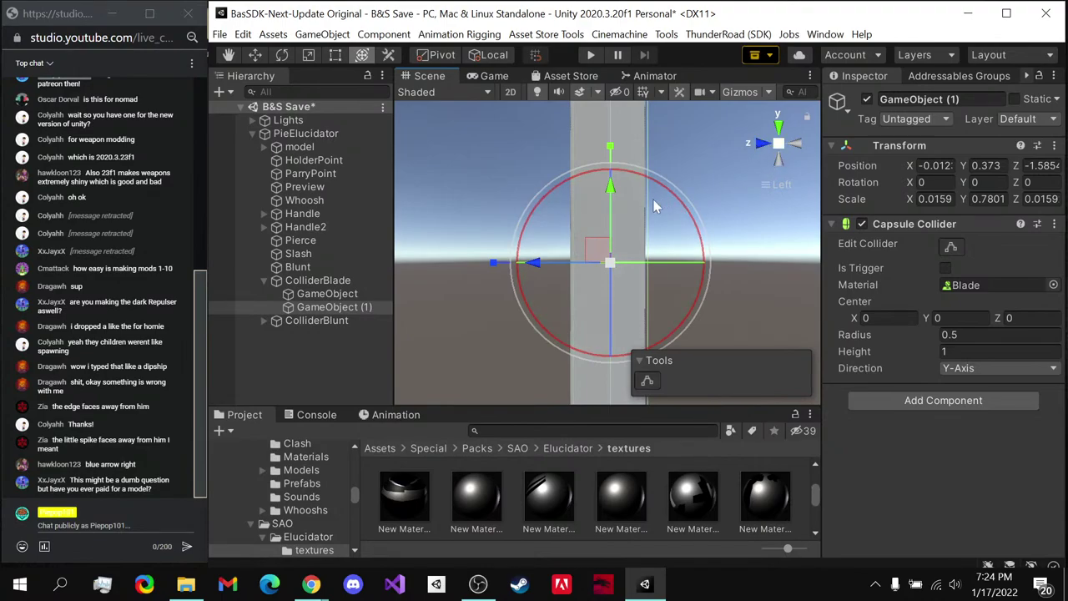
pyautogui.hotkey('ctrl', 'z')
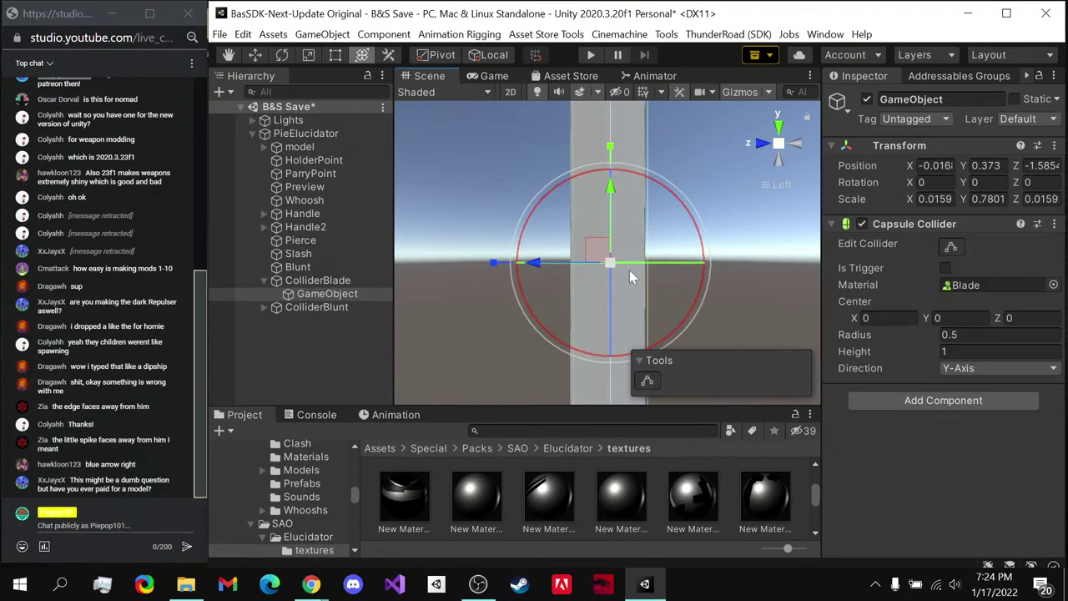
# - Center the blade collider within the blade's thickness at a Z position of about 0.0005
pyautogui.hotkey('ctrl', 'z')
pyautogui.hotkey('ctrl', 'y')
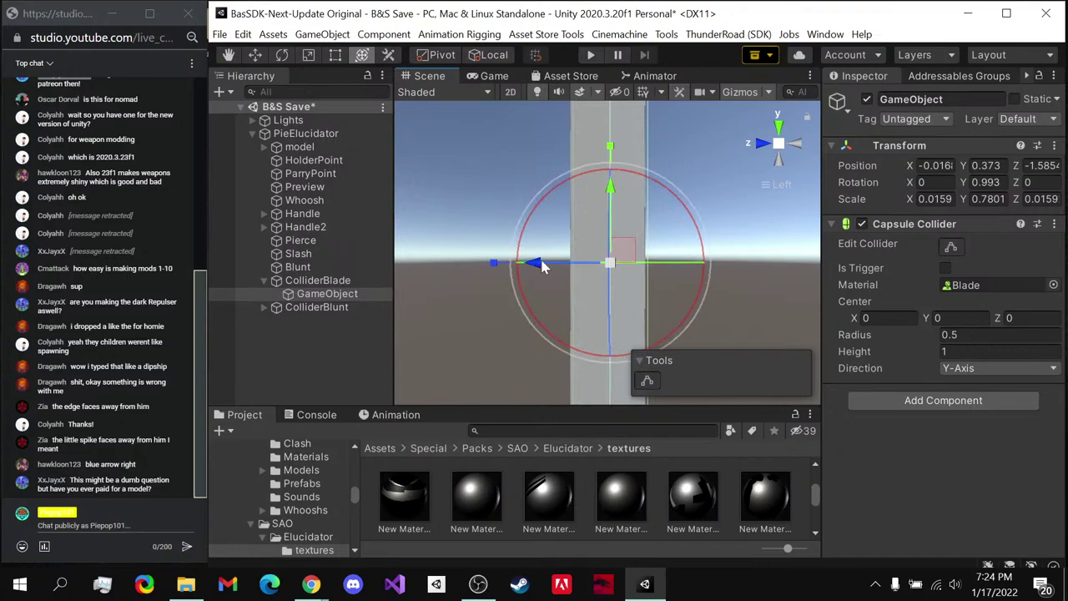
pyautogui.moveTo(543, 265); pyautogui.dragTo(536, 265)
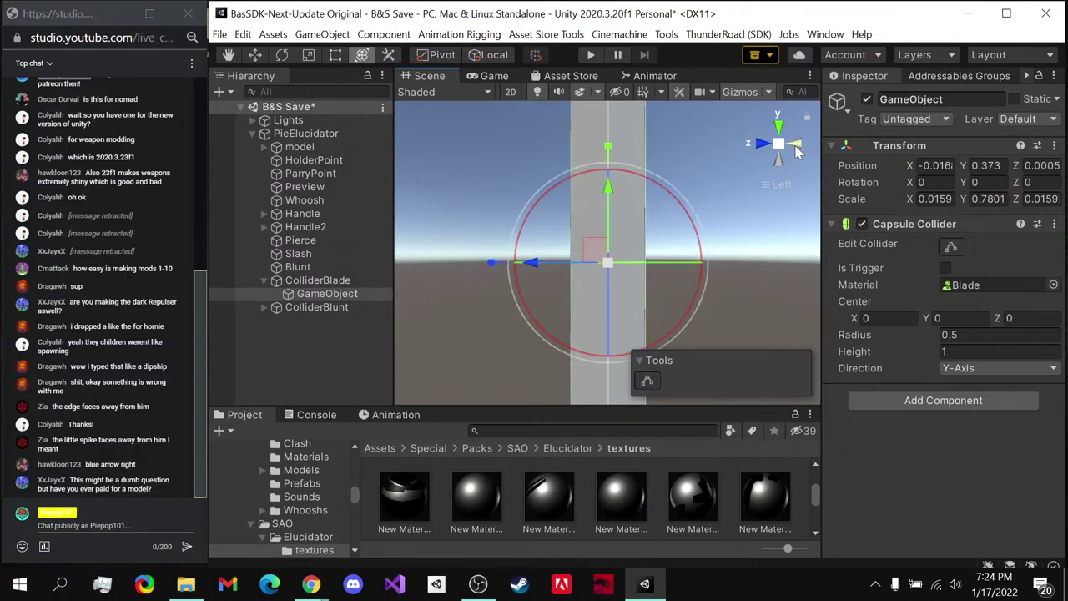
pyautogui.click(793, 147)
# - Duplicate the edge collider and shift the copy inward to an X position of about -0.012
pyautogui.click(327, 293)
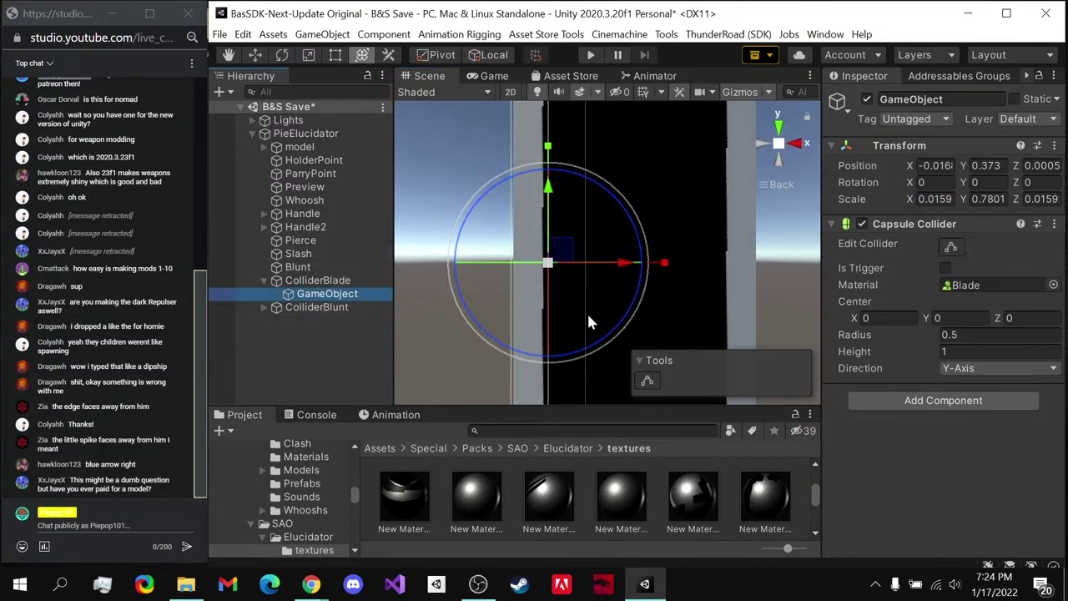
pyautogui.hotkey('ctrl', 'd')
pyautogui.moveTo(625, 256); pyautogui.dragTo(644, 257)
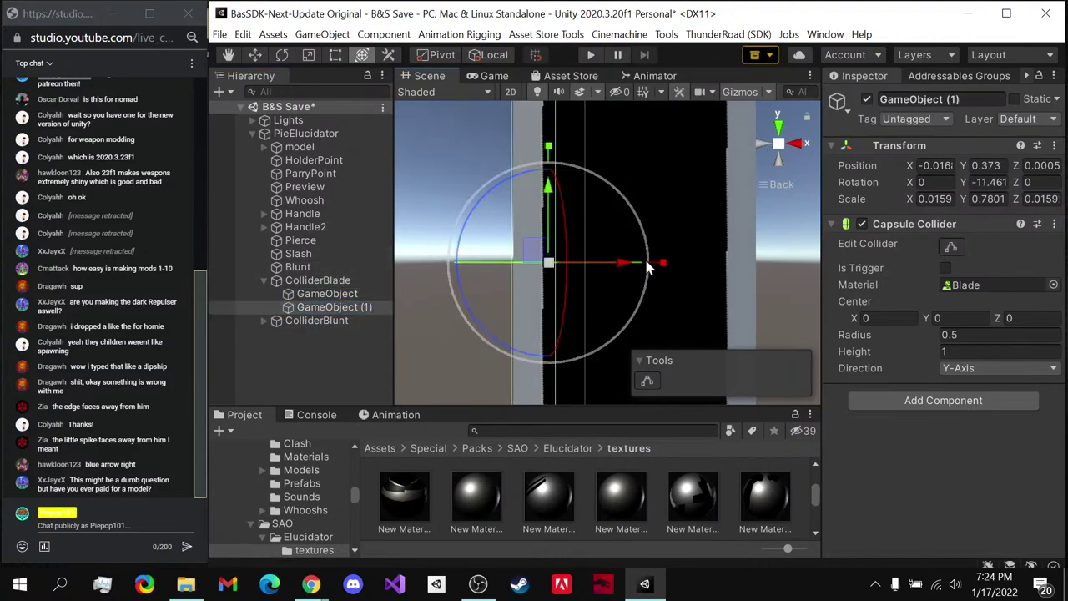
pyautogui.hotkey('ctrl', 'z')
# - Duplicate the collider further across the blade, up to GameObject (4) at an X position of about 0.0014
pyautogui.hotkey('ctrl', 'd')
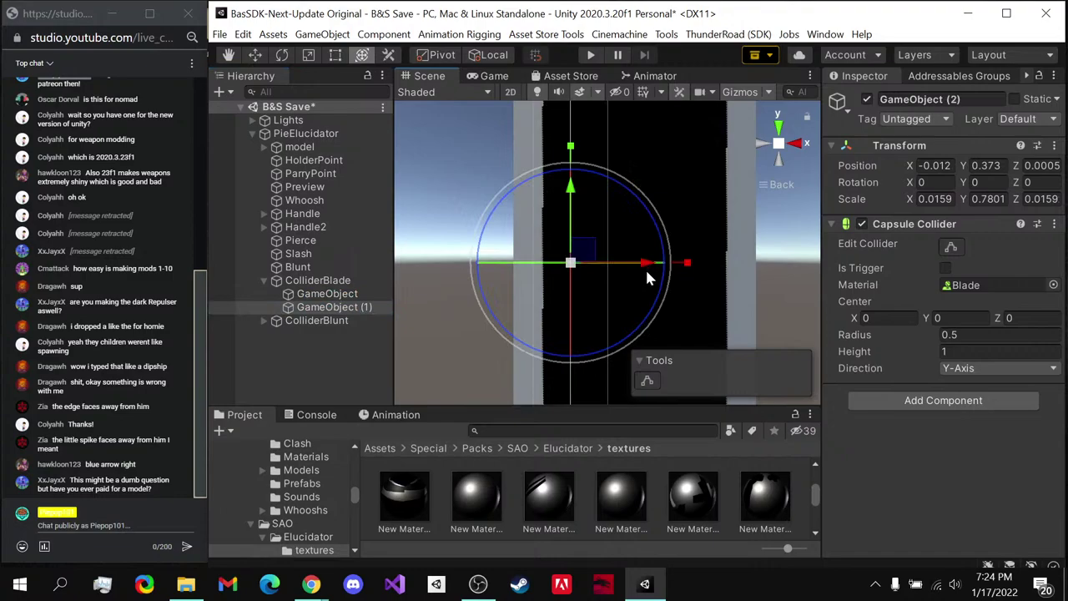
pyautogui.moveTo(647, 262); pyautogui.dragTo(713, 264)
pyautogui.hotkey('ctrl', 'd')
pyautogui.hotkey('ctrl', 'z')
pyautogui.hotkey('ctrl', 'd')
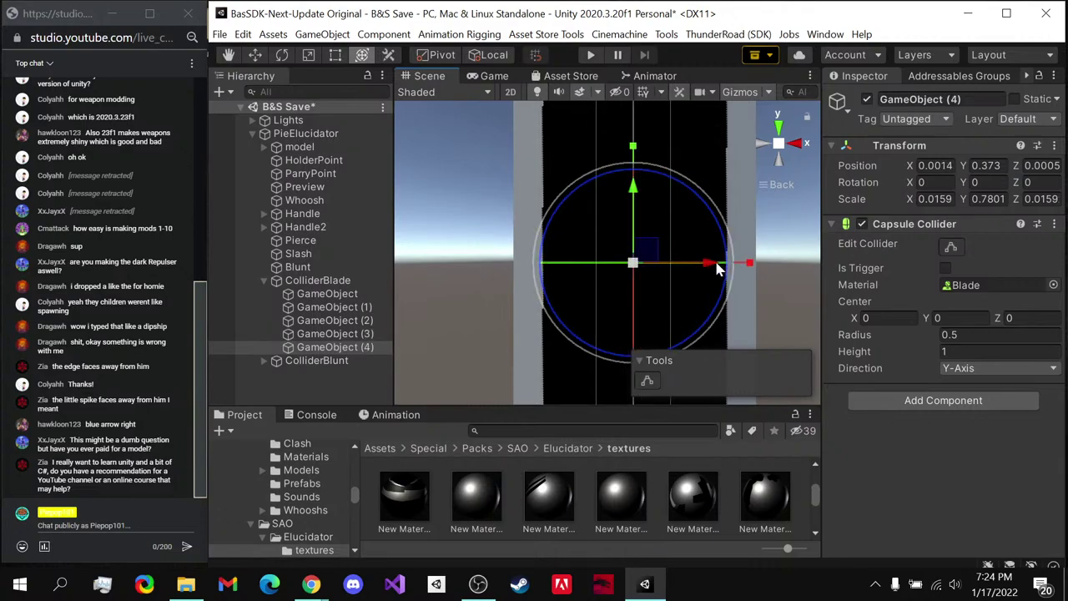
# - Duplicate GameObject (4) across to the opposite blade edge, up to GameObject (6) at about X 0.0198, and save the scene
pyautogui.click(351, 347)
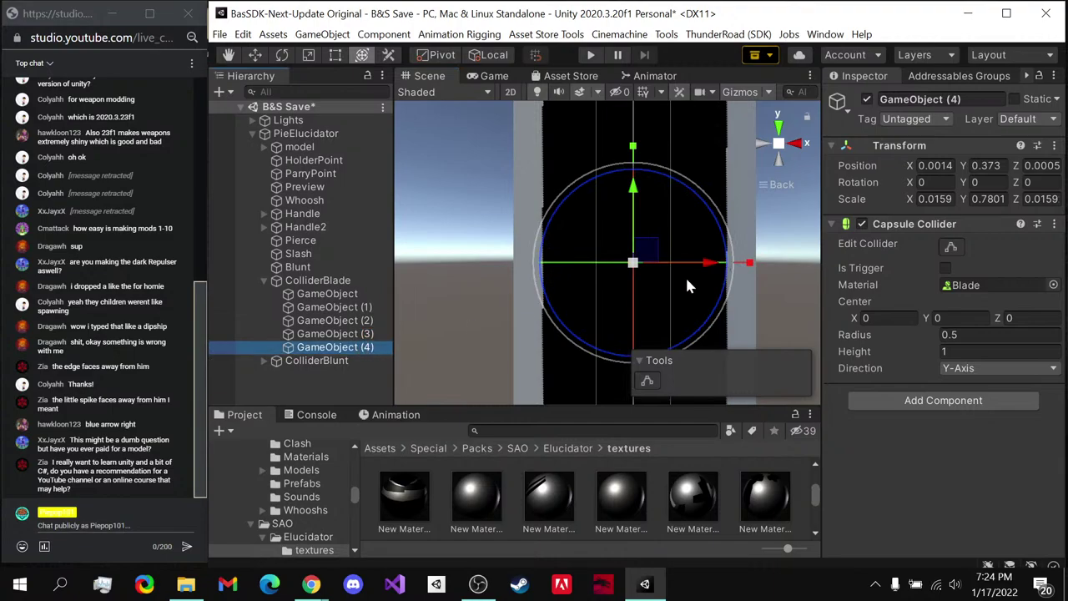
pyautogui.hotkey('ctrl', 'd')
pyautogui.moveTo(707, 263); pyautogui.dragTo(794, 265)
pyautogui.hotkey('ctrl', 'd')
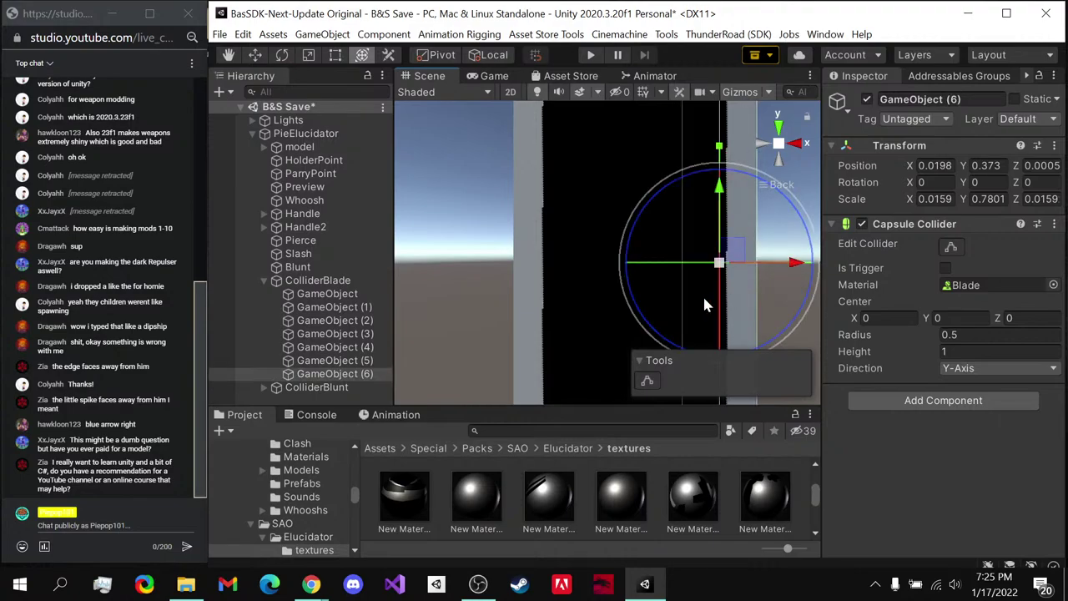
pyautogui.hotkey('ctrl', 's')
# - Switch to Chrome, search the web for "how to learn c#" and look through the video results
pyautogui.moveTo(310, 583)
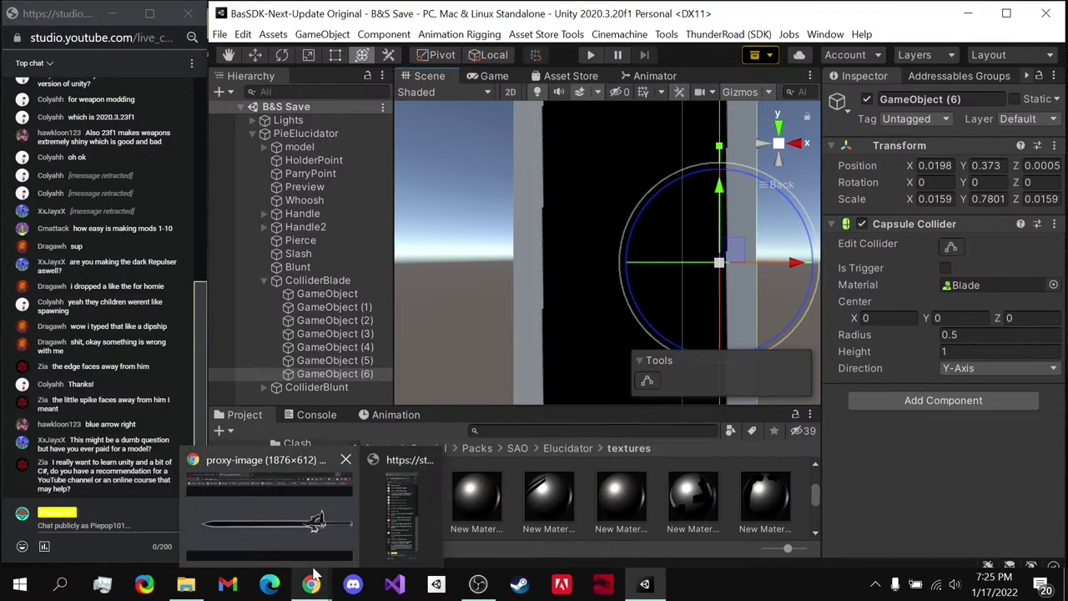
pyautogui.click(266, 501)
pyautogui.click(426, 15)
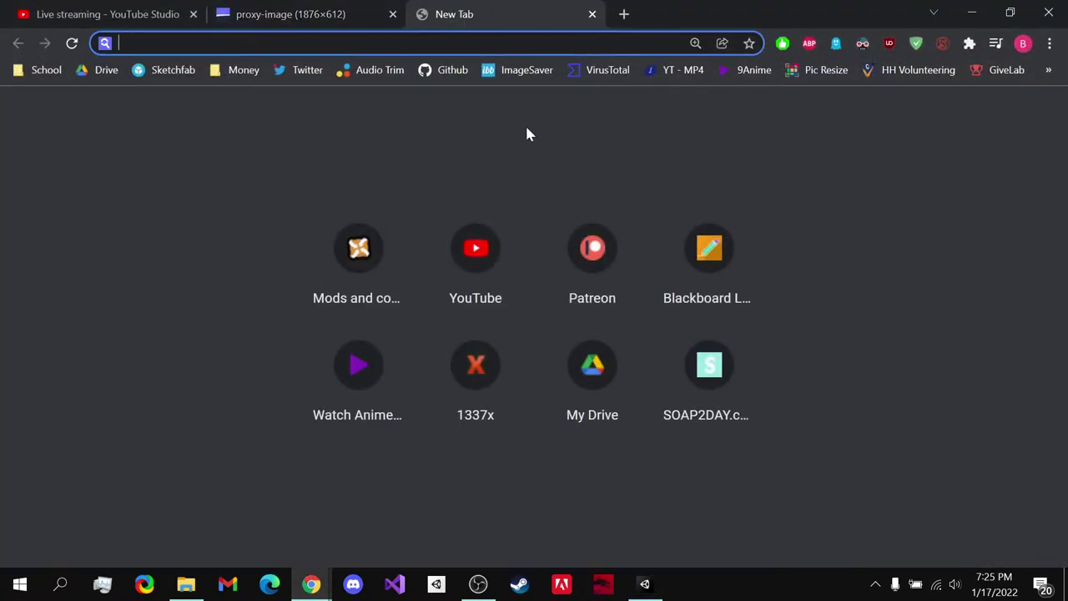
pyautogui.write('how to learn c')
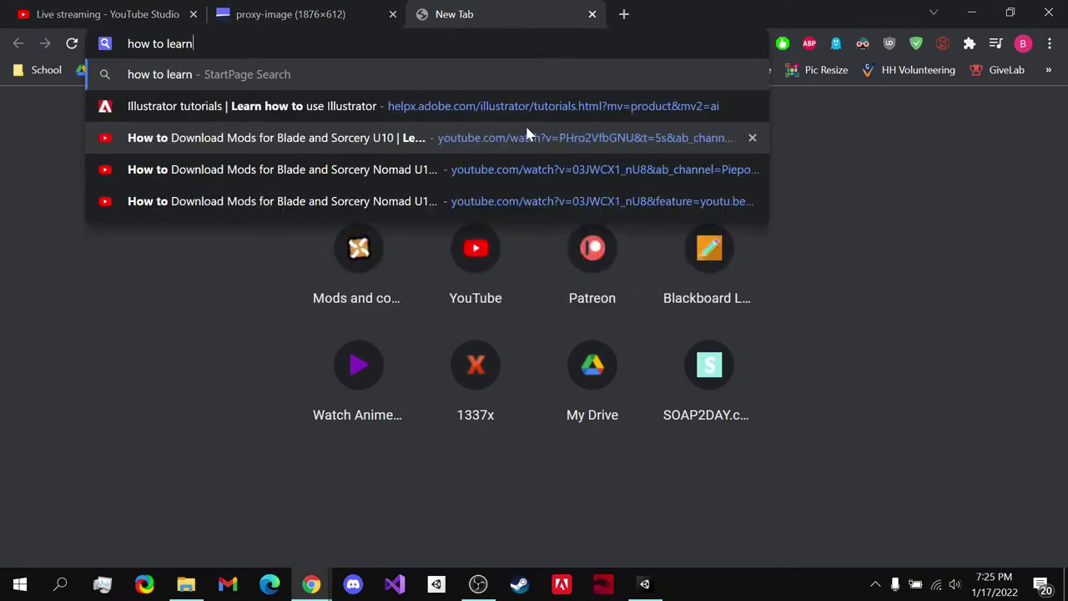
pyautogui.write('#')
pyautogui.press('Return')
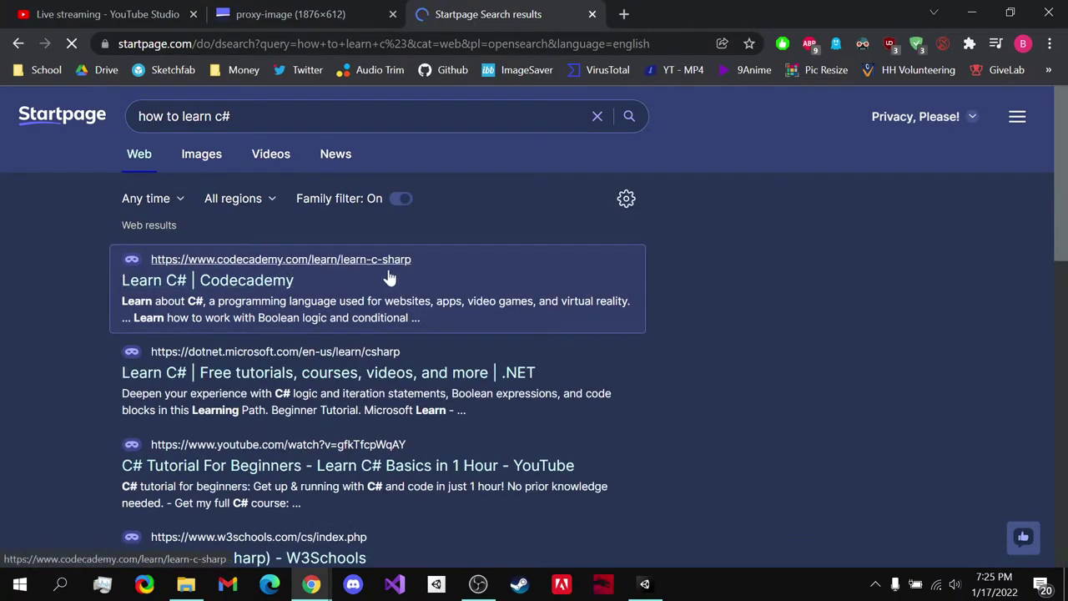
pyautogui.click(277, 164)
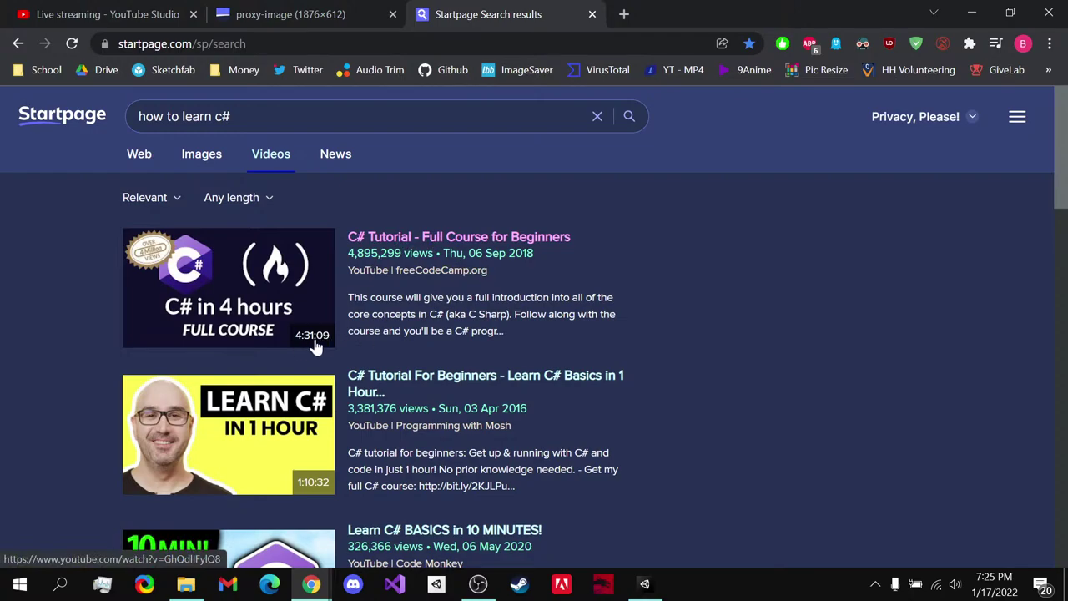
pyautogui.click(288, 13)
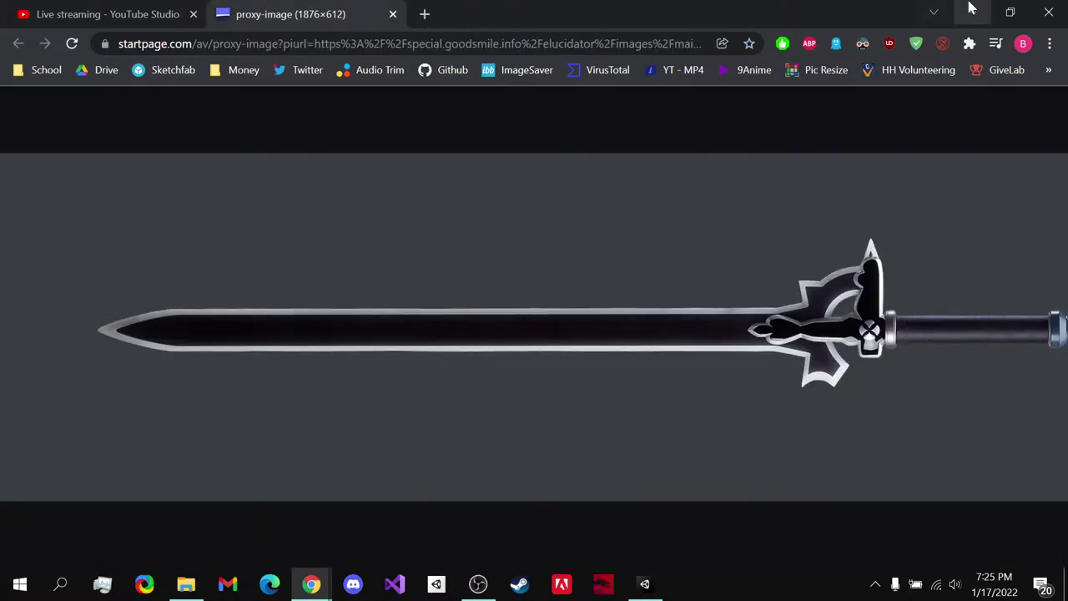
pyautogui.click(972, 13)
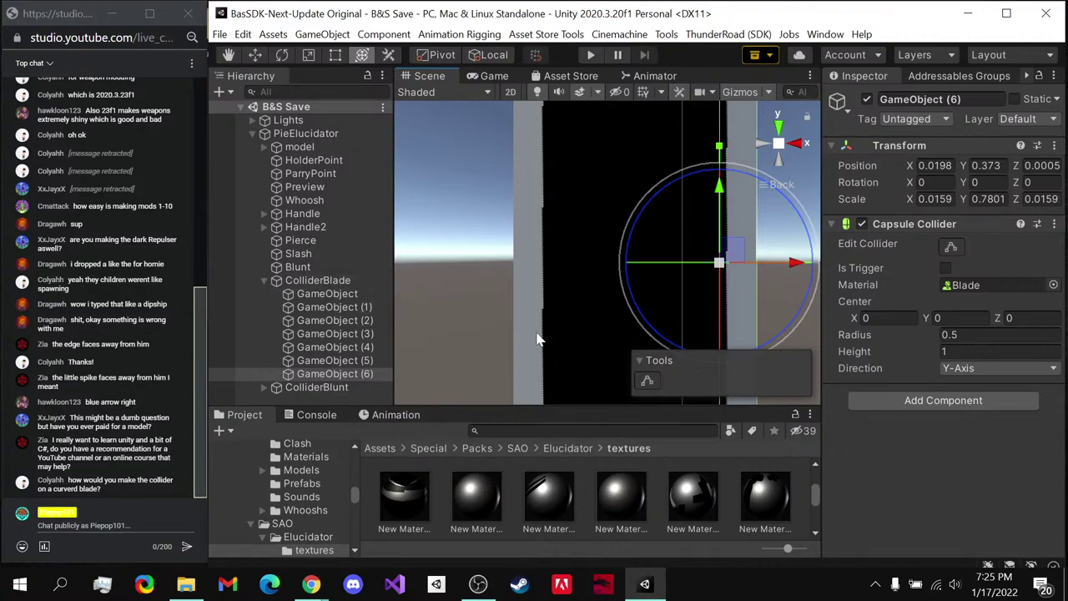
# - Try thinning the two outermost blade colliders, GameObject and GameObject (6), to a scale of about X 0.0081 and Z 0.0085, and undo both changes
pyautogui.moveTo(550, 320); pyautogui.dragTo(587, 301, button='right')
pyautogui.moveTo(587, 301); pyautogui.dragTo(633, 279, button='middle')
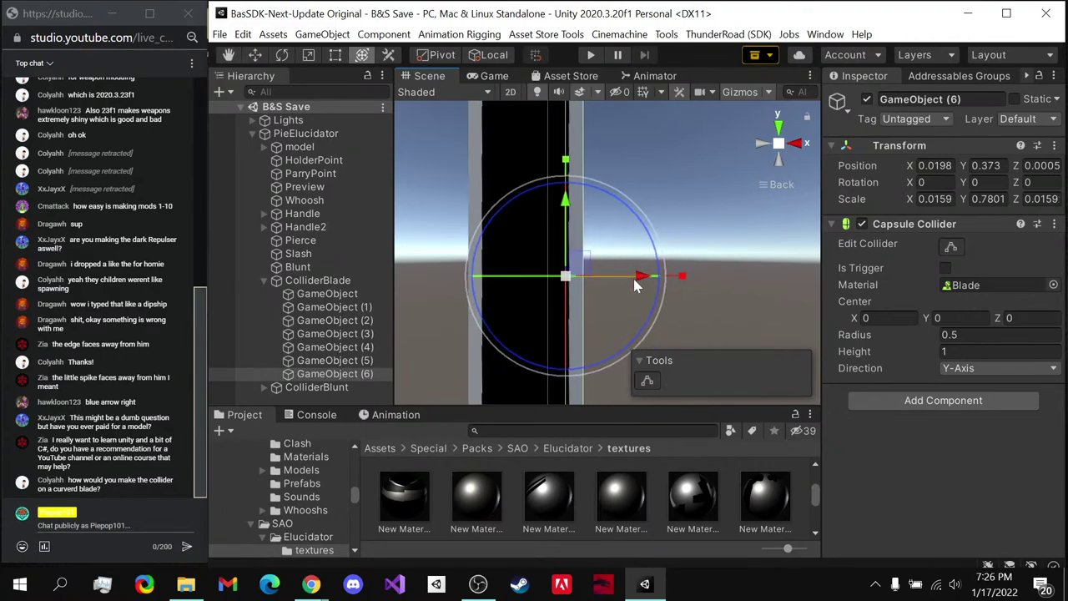
pyautogui.click(351, 297)
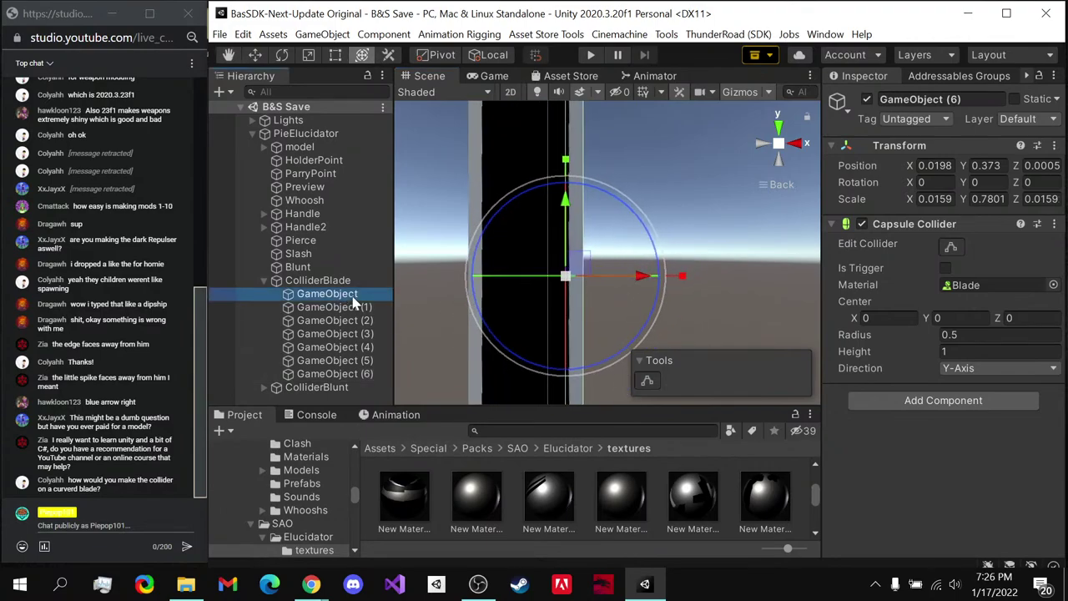
pyautogui.keyDown('ctrl'); pyautogui.click(348, 374); pyautogui.keyUp('ctrl')
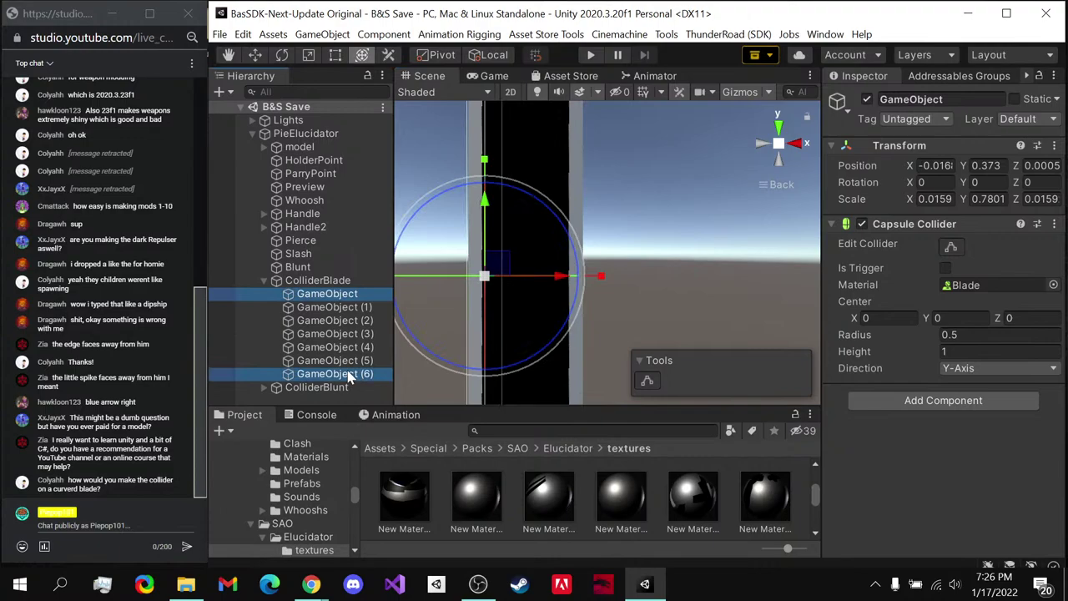
pyautogui.click(764, 145)
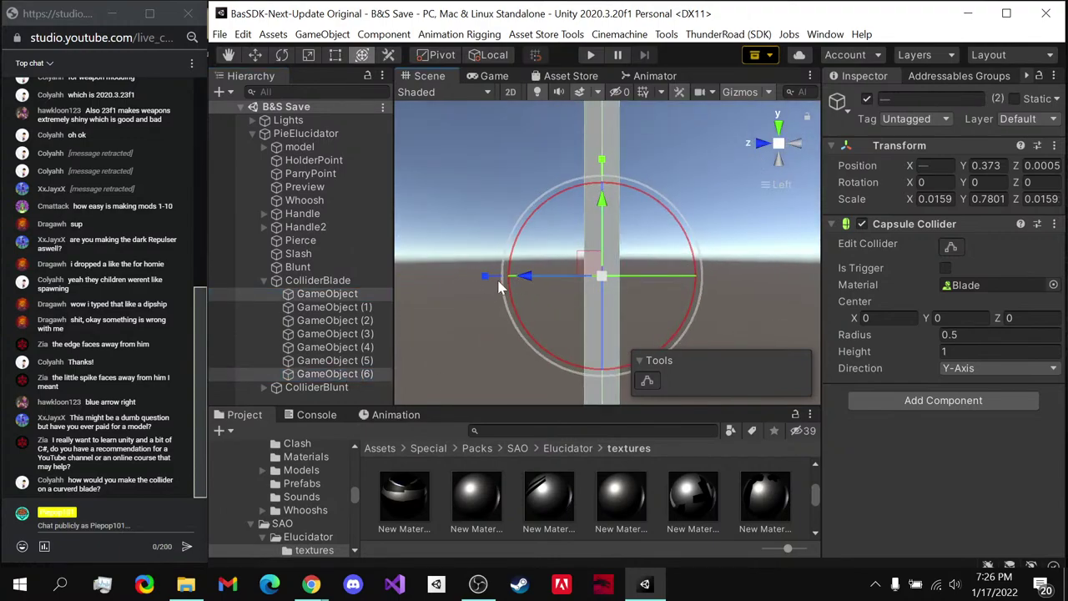
pyautogui.moveTo(488, 277); pyautogui.dragTo(526, 276)
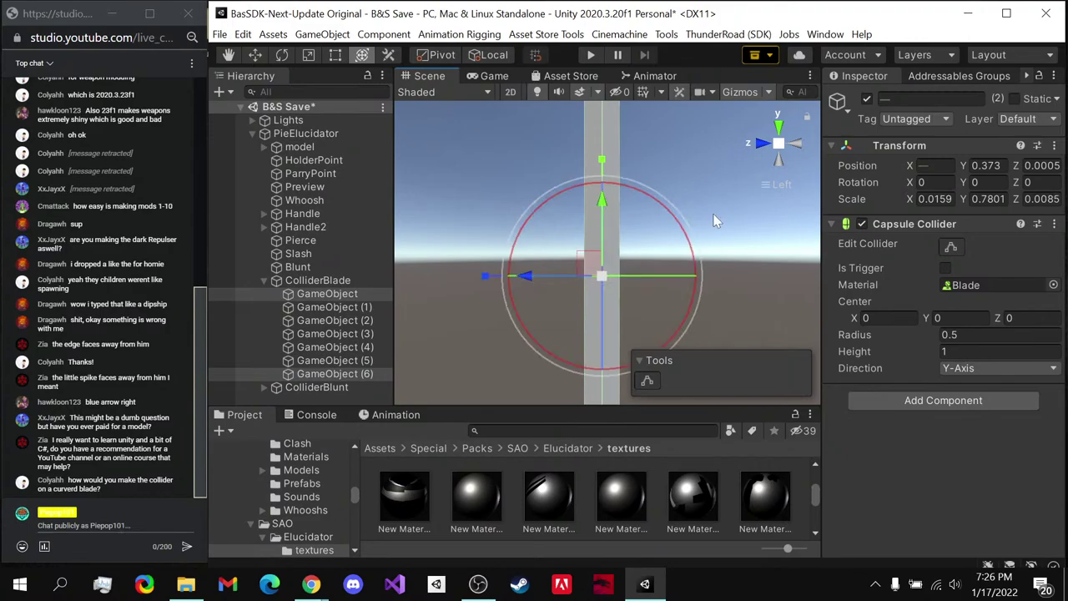
pyautogui.click(795, 148)
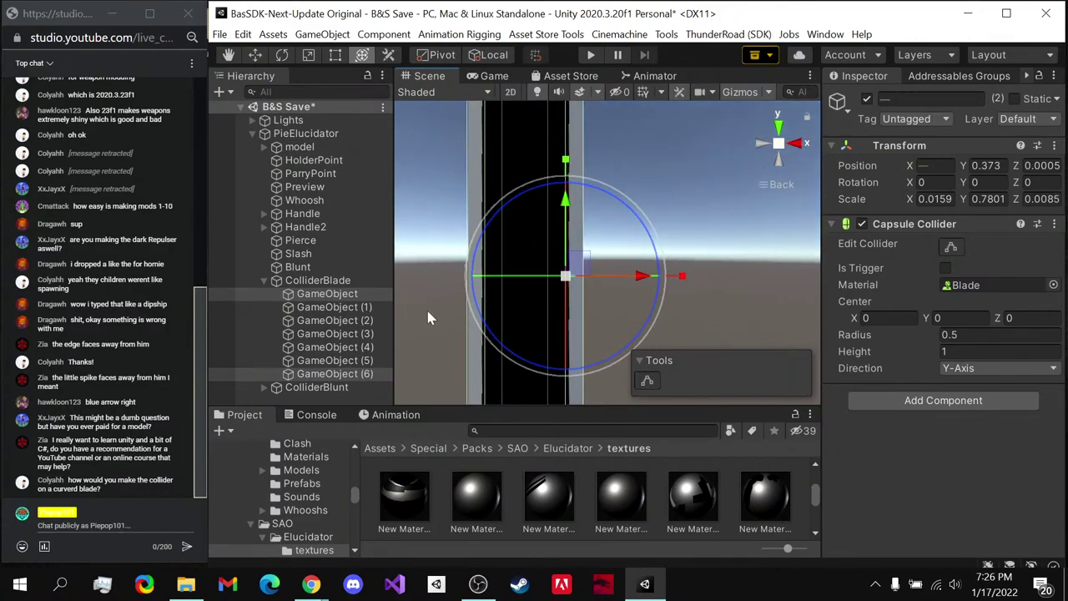
pyautogui.moveTo(683, 276); pyautogui.dragTo(652, 283)
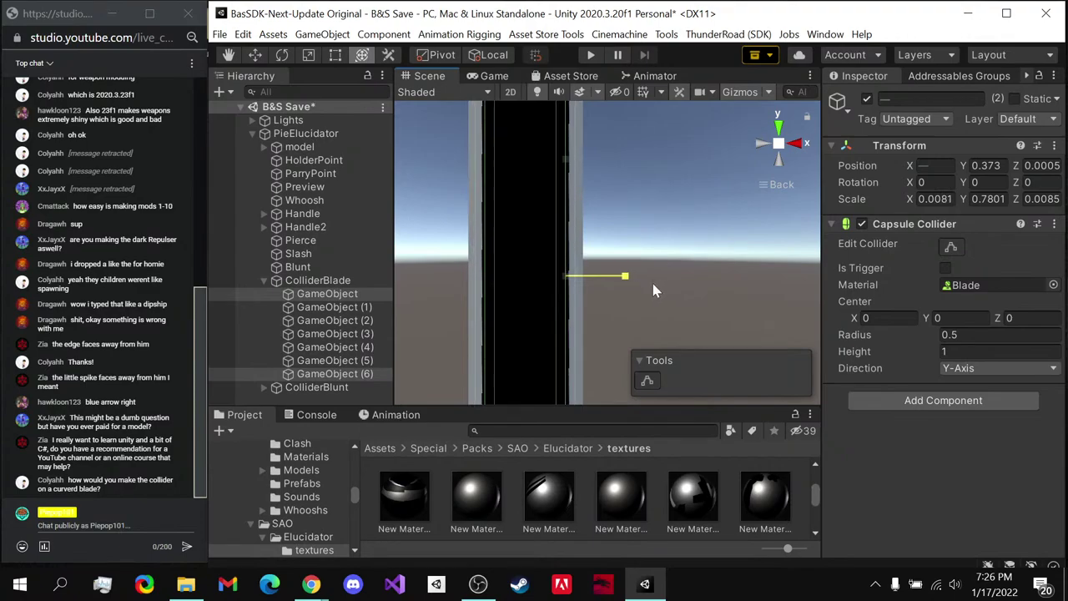
pyautogui.hotkey('ctrl', 'z')
pyautogui.hotkey('ctrl', 'z')
# - Examine the first edge collider's fit on the blade from the side and from the back
pyautogui.click(327, 294)
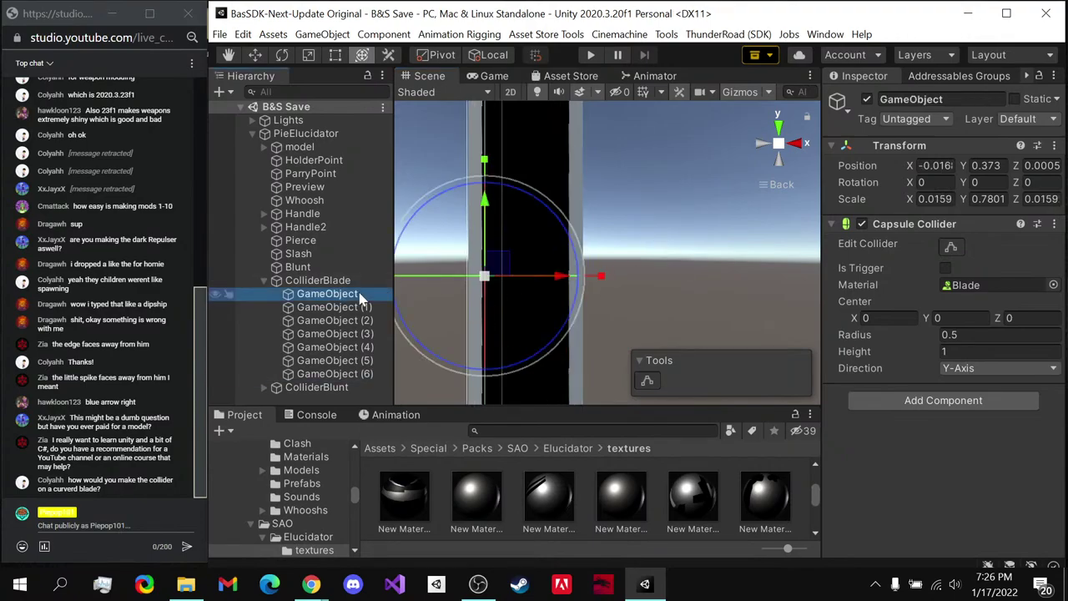
pyautogui.click(796, 143)
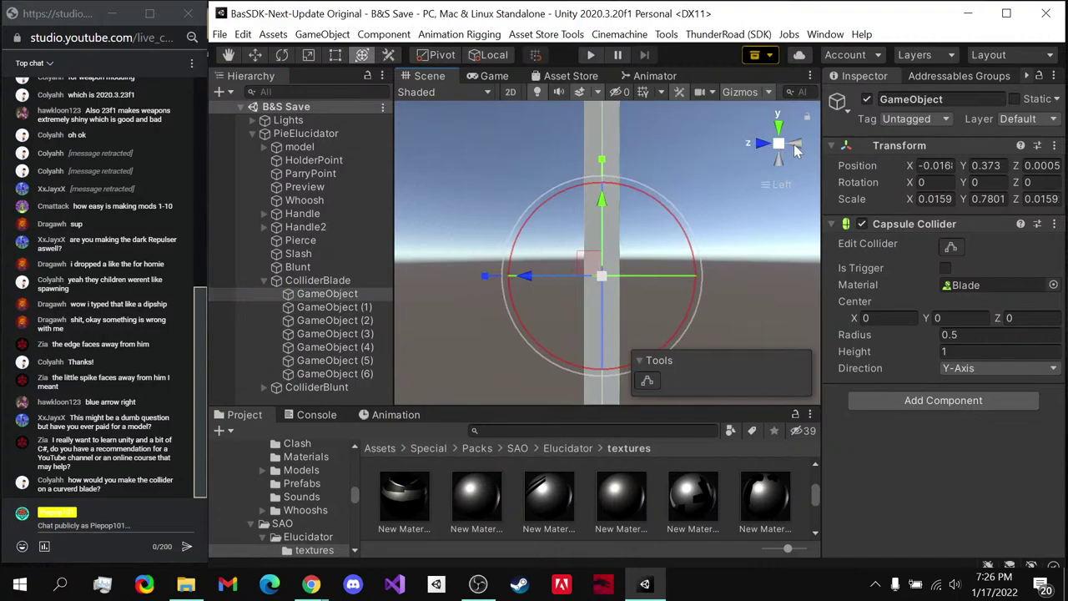
pyautogui.click(793, 143)
pyautogui.press('f')
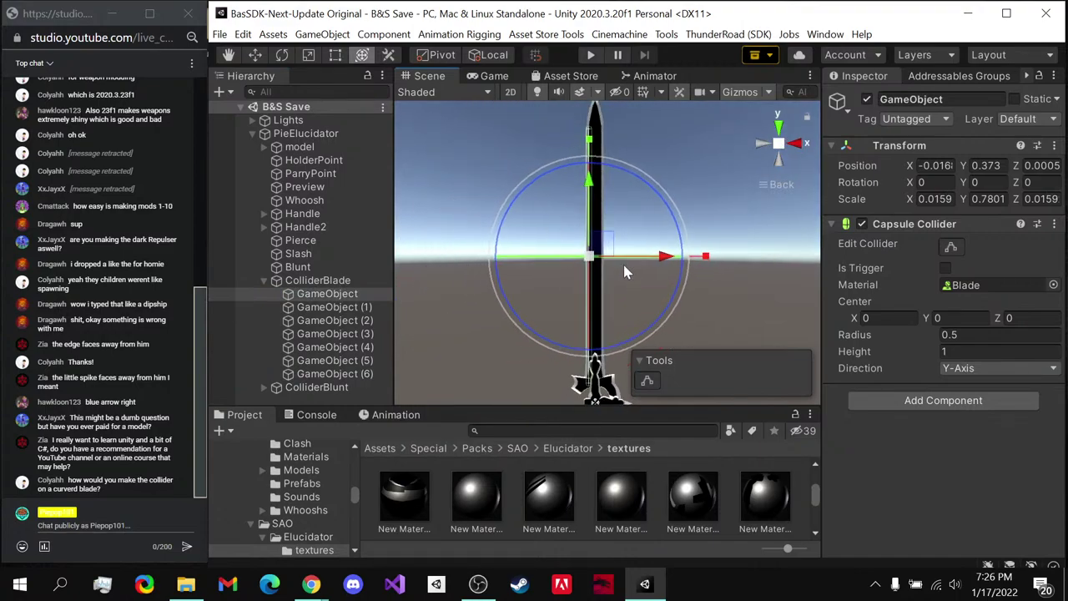
pyautogui.click(764, 143)
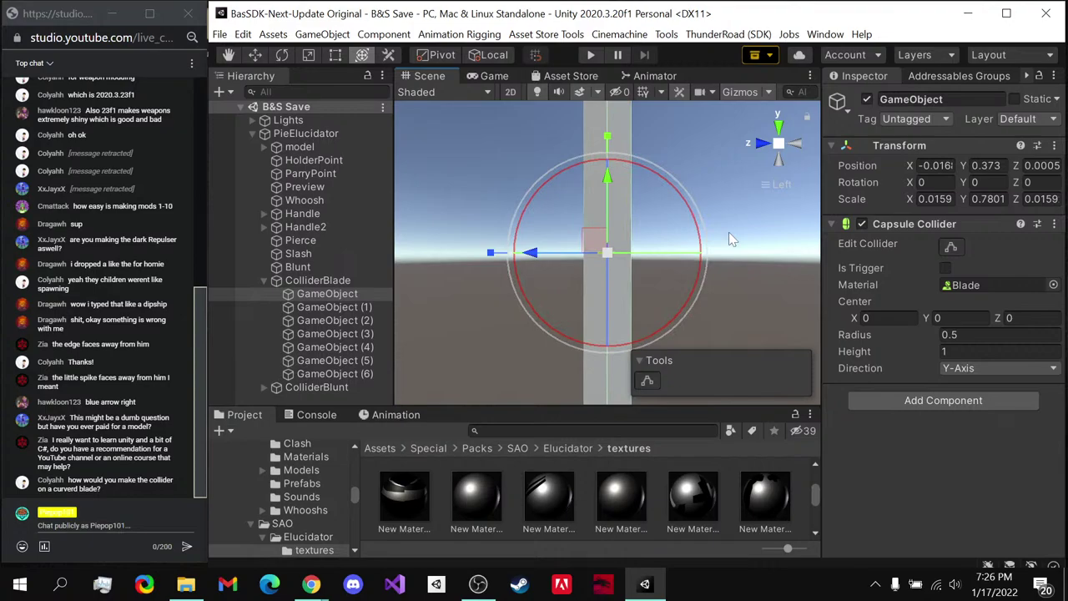
pyautogui.keyDown('alt'); pyautogui.moveTo(729, 232); pyautogui.dragTo(561, 332); pyautogui.keyUp('alt')
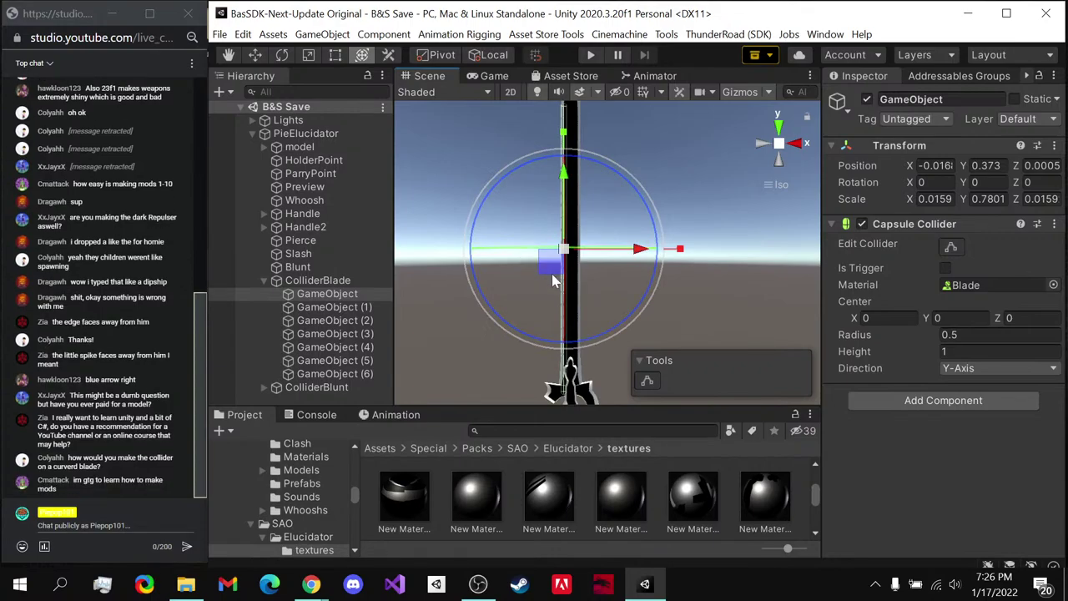
# - Sketch two curved blade outlines from straight red line segments over the scene in ShareX's capture overlay, and discard the capture
pyautogui.click(242, 587)
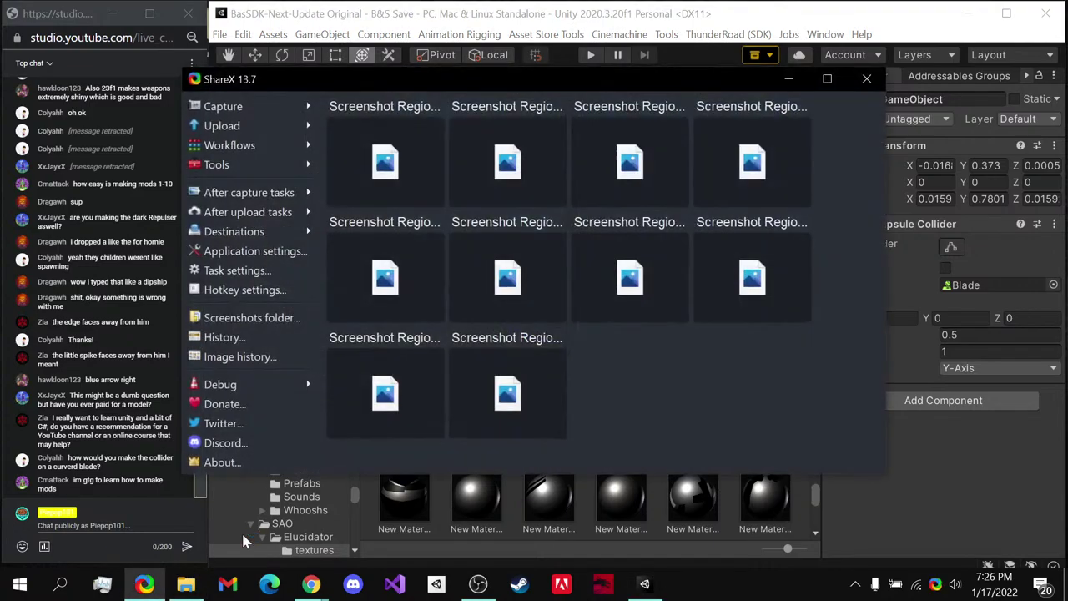
pyautogui.click(867, 78)
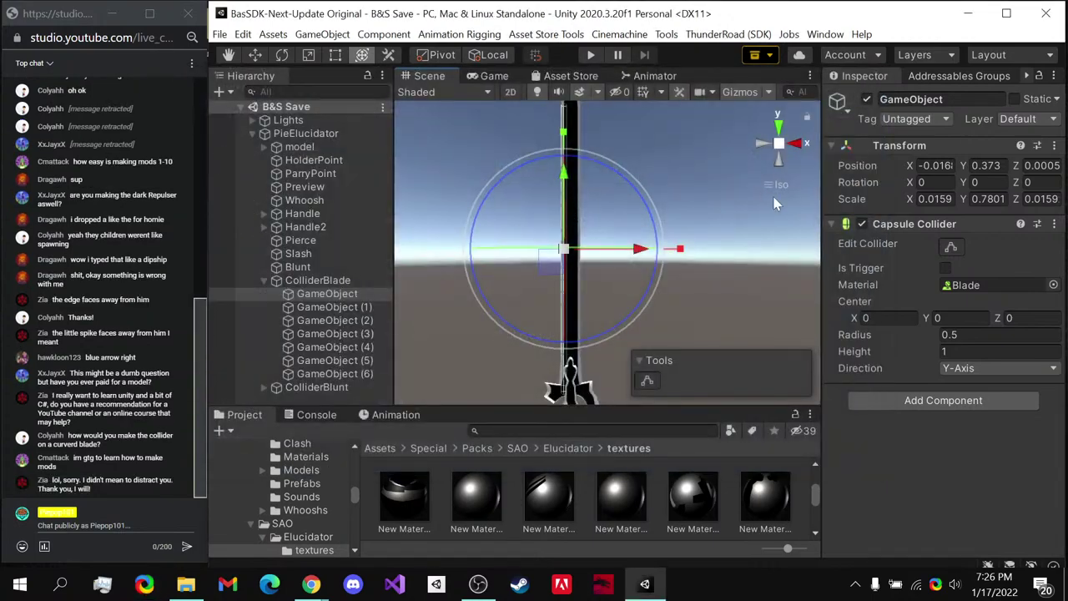
pyautogui.press('ctrl+Print')
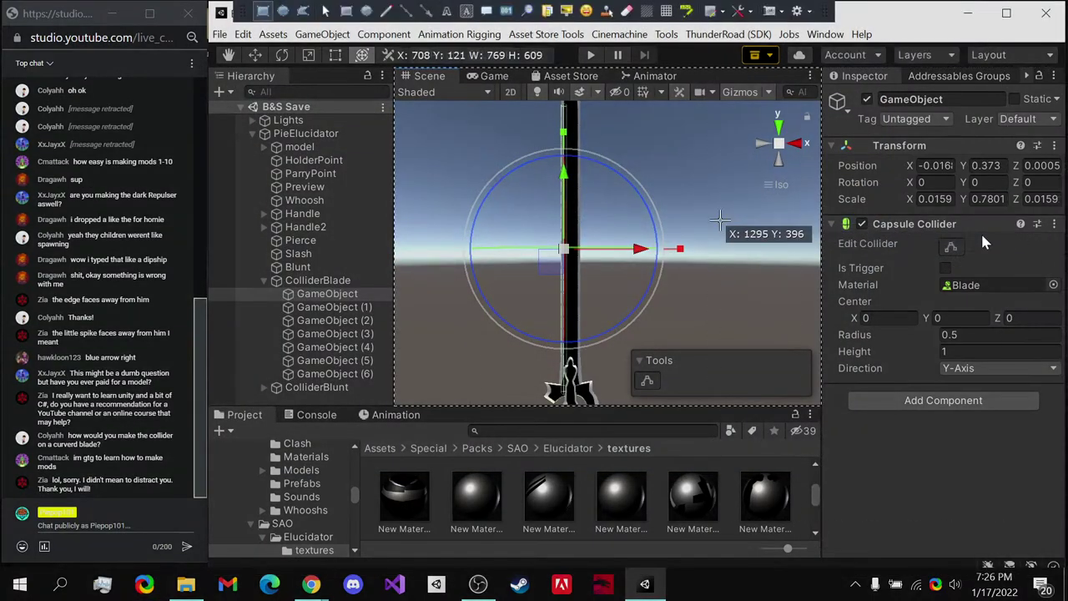
pyautogui.click(385, 10)
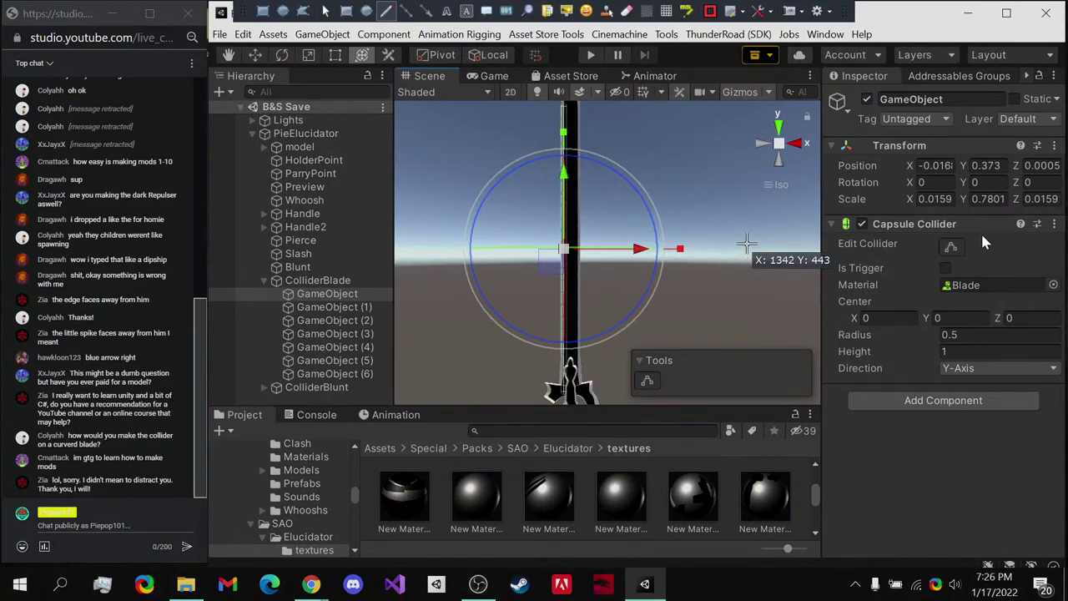
pyautogui.moveTo(748, 307)
pyautogui.mouseDown()
pyautogui.moveTo(754, 212)
pyautogui.moveTo(751, 247)
pyautogui.moveTo(716, 202)
pyautogui.moveTo(712, 219)
pyautogui.moveTo(713, 203)
pyautogui.moveTo(664, 197)
pyautogui.mouseUp()
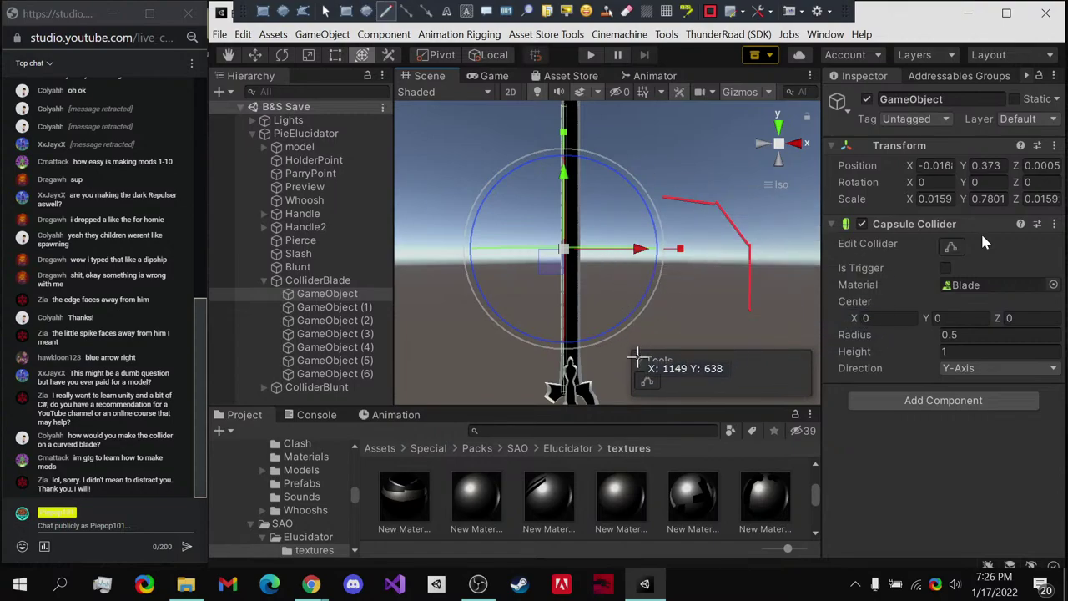
pyautogui.moveTo(622, 361); pyautogui.dragTo(620, 319)
pyautogui.click(620, 320)
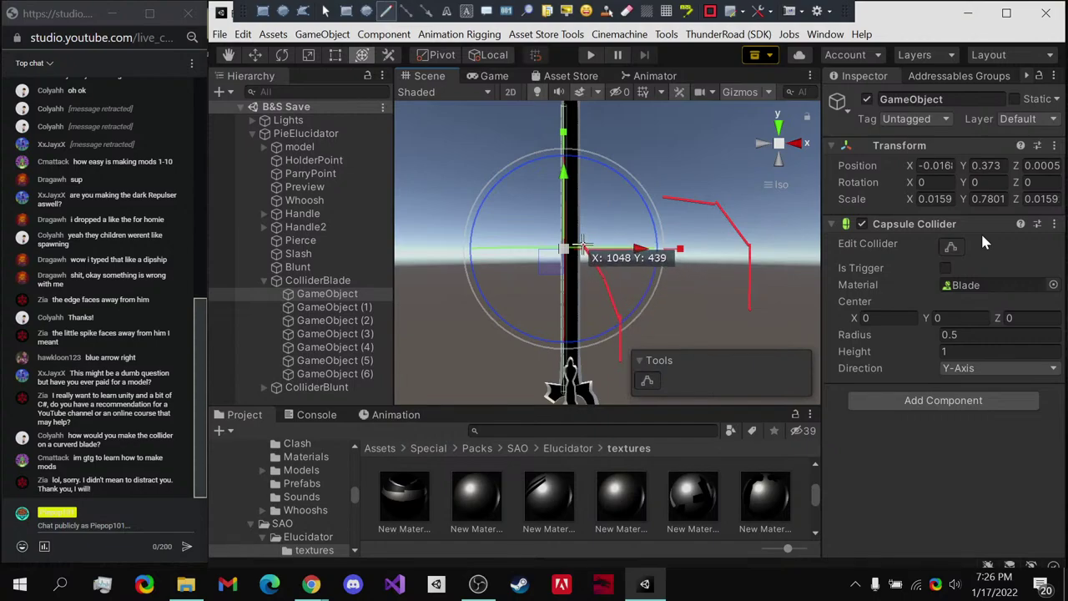
pyautogui.click(585, 248)
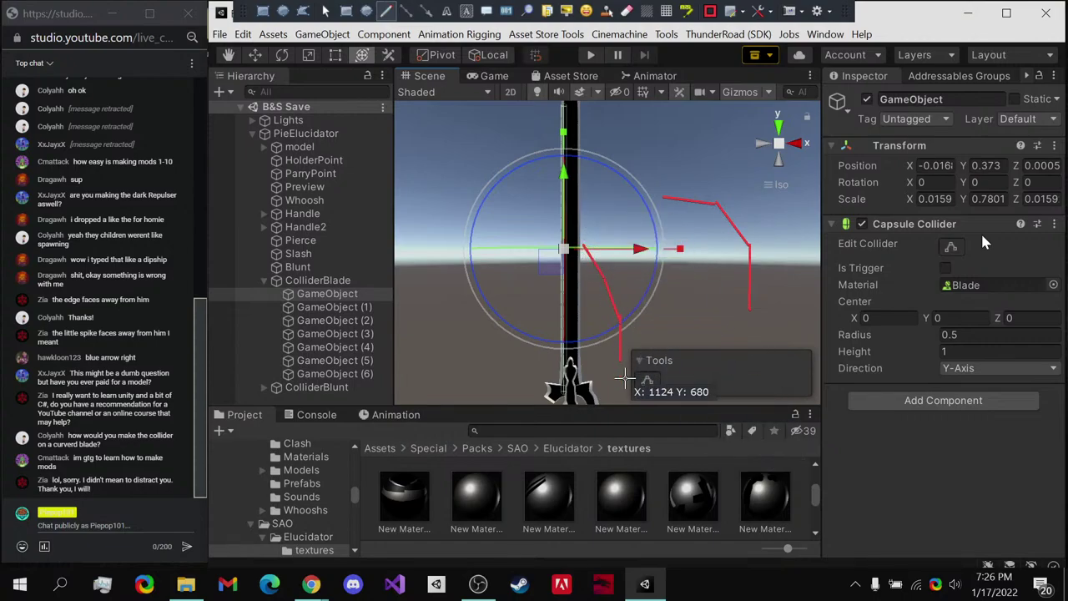
pyautogui.press('Escape')
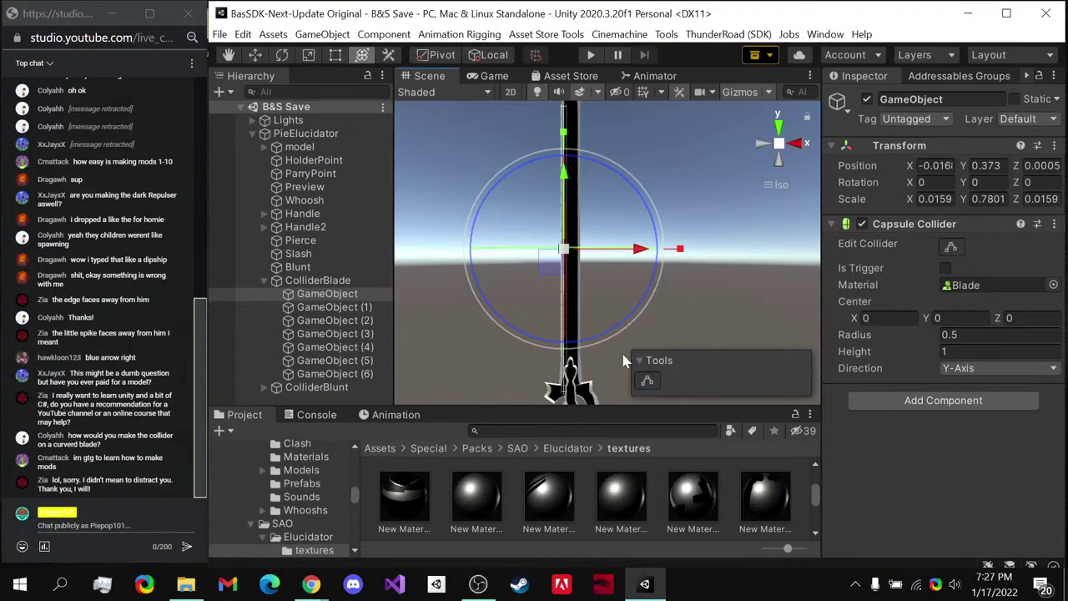
# - Inspect the first edge collider and the blade edge up close from several angles, ending with the back view
pyautogui.moveTo(680, 209); pyautogui.dragTo(481, 275, button='middle')
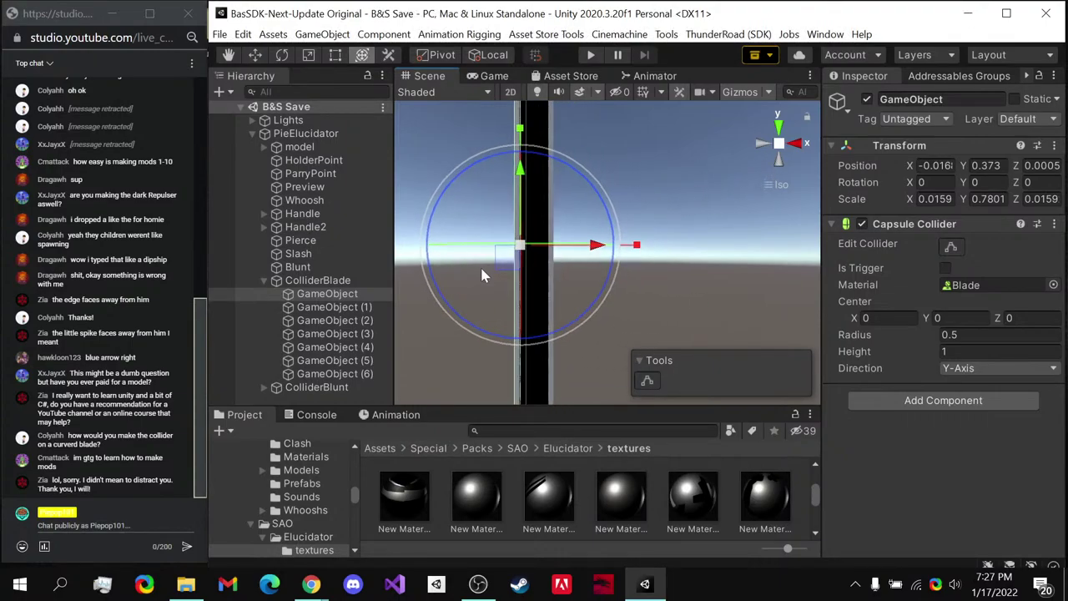
pyautogui.keyDown('alt'); pyautogui.moveTo(780, 146); pyautogui.dragTo(540, 302); pyautogui.keyUp('alt')
pyautogui.press('f')
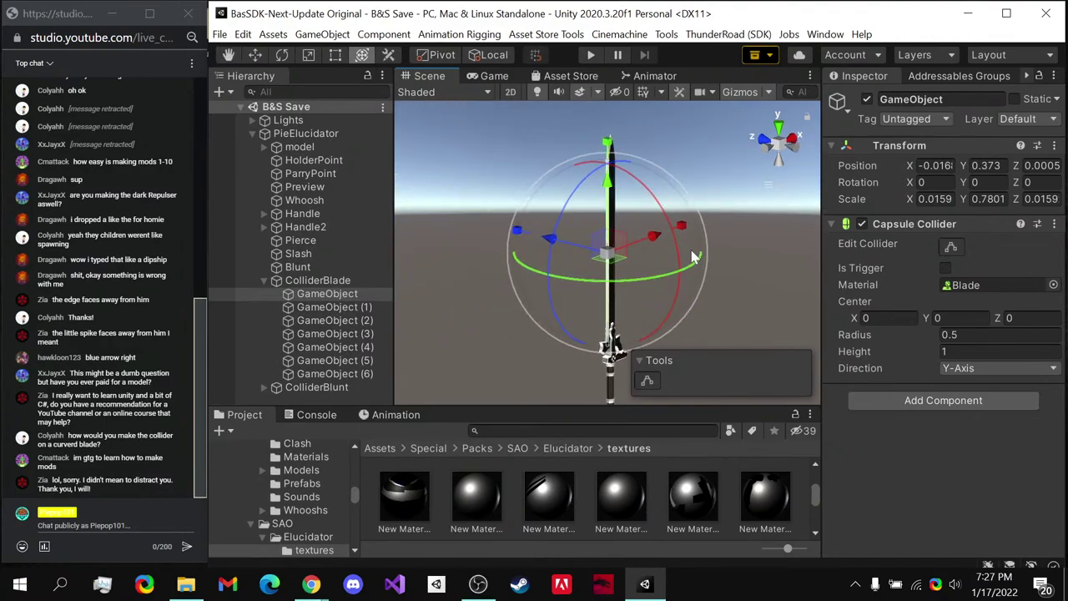
pyautogui.scroll(5, 689, 272)
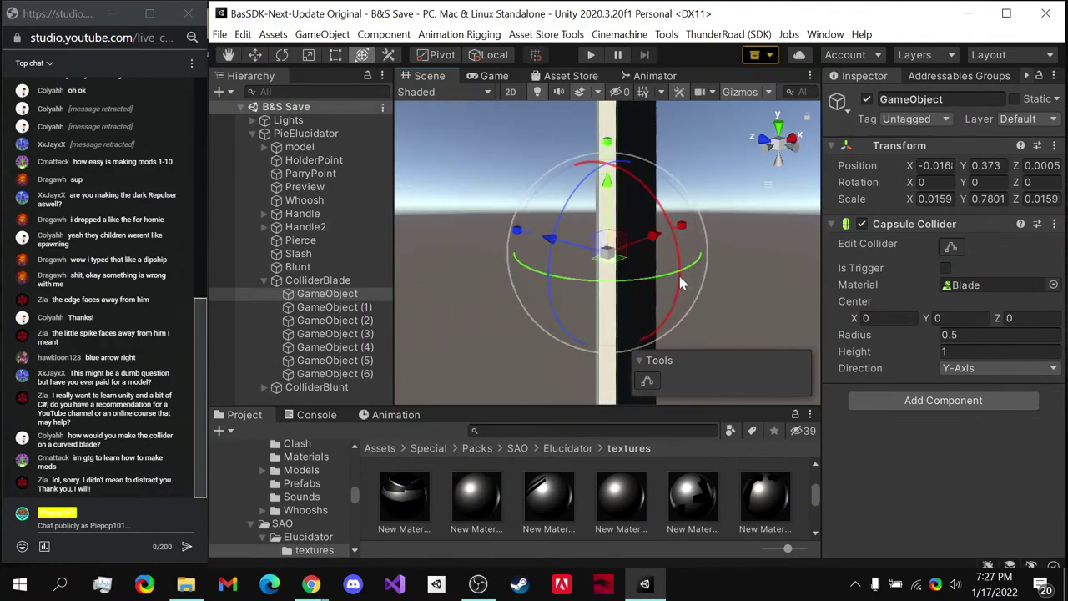
pyautogui.keyDown('alt'); pyautogui.moveTo(681, 275); pyautogui.dragTo(426, 459); pyautogui.keyUp('alt')
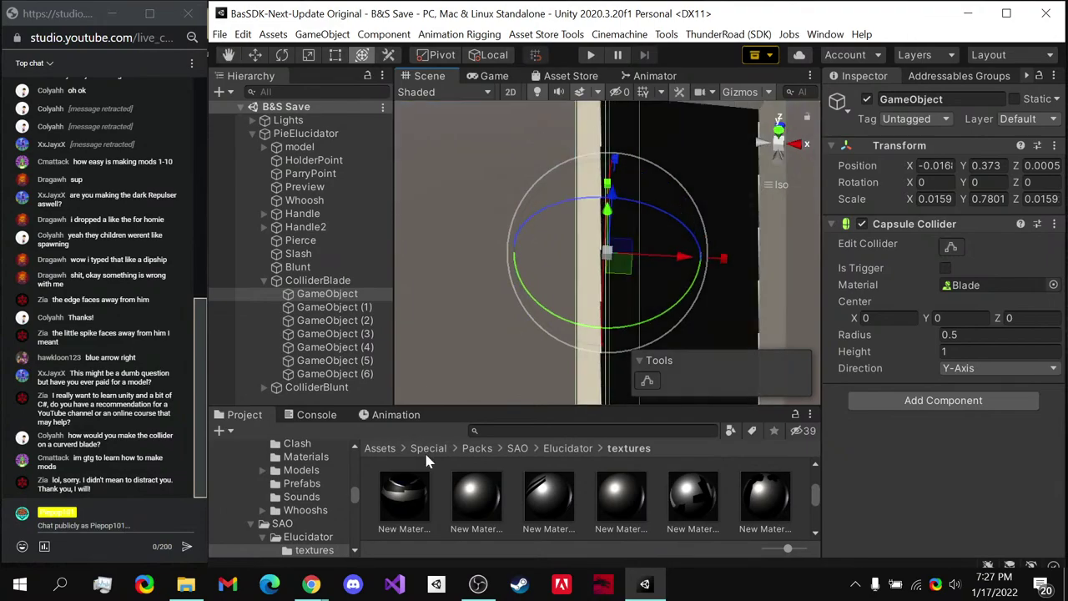
pyautogui.keyDown('alt'); pyautogui.moveTo(517, 350); pyautogui.dragTo(217, 188); pyautogui.keyUp('alt')
pyautogui.rightClick(352, 226)
pyautogui.click(693, 248)
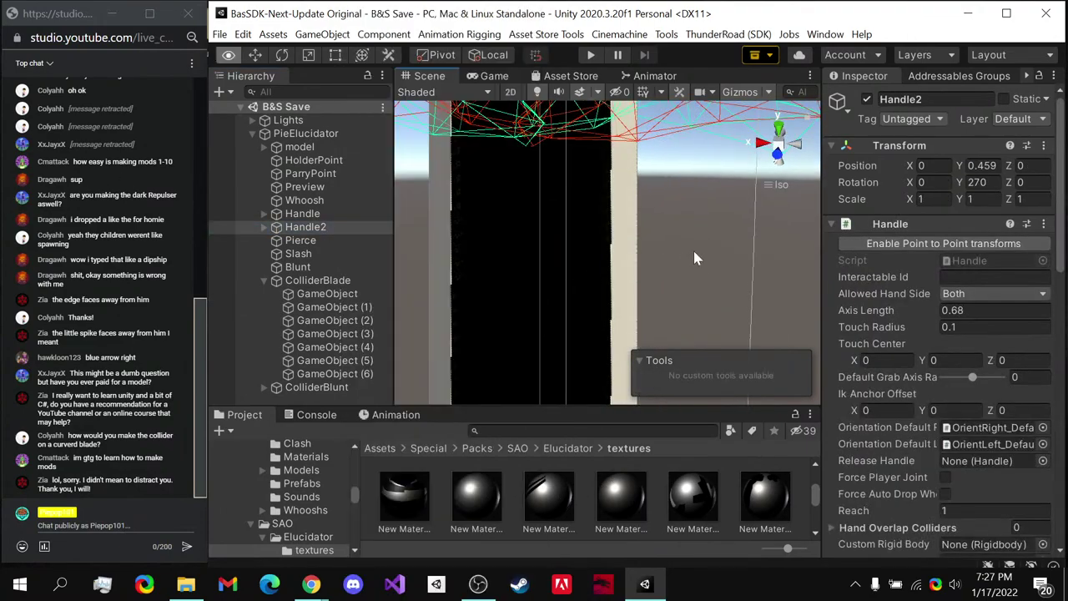
pyautogui.keyDown('alt'); pyautogui.moveTo(693, 247); pyautogui.dragTo(400, 305); pyautogui.keyUp('alt')
pyautogui.click(327, 293)
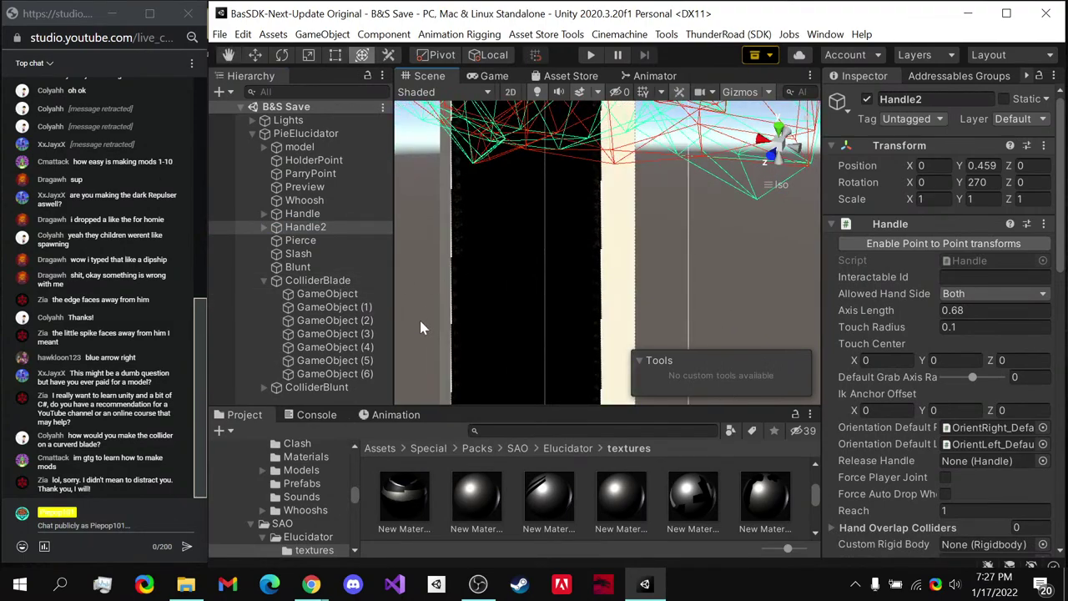
pyautogui.keyDown('alt'); pyautogui.moveTo(689, 295); pyautogui.dragTo(517, 325); pyautogui.keyUp('alt')
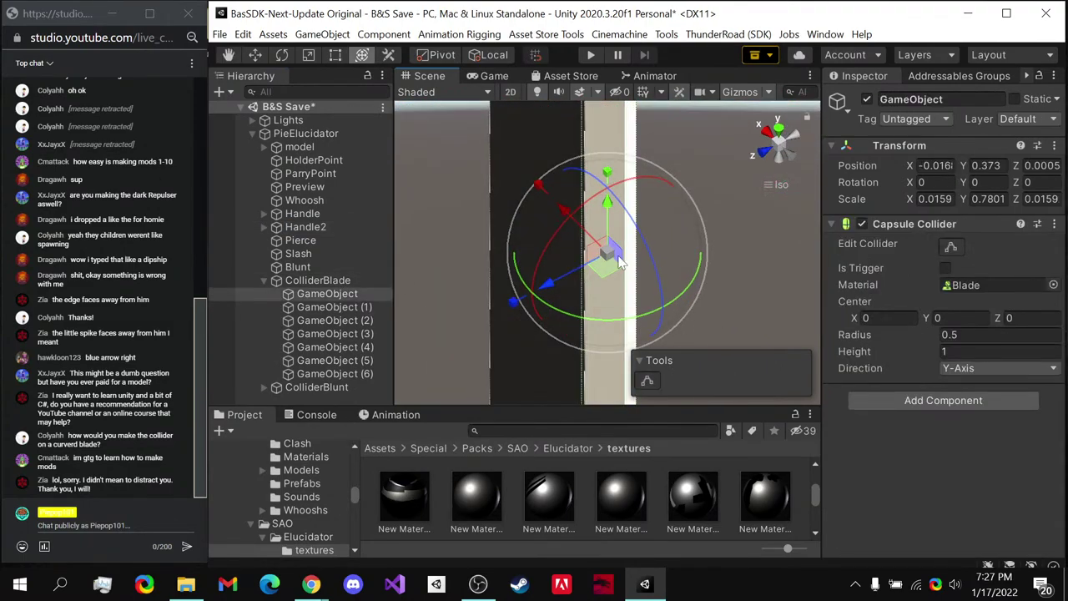
pyautogui.click(778, 159)
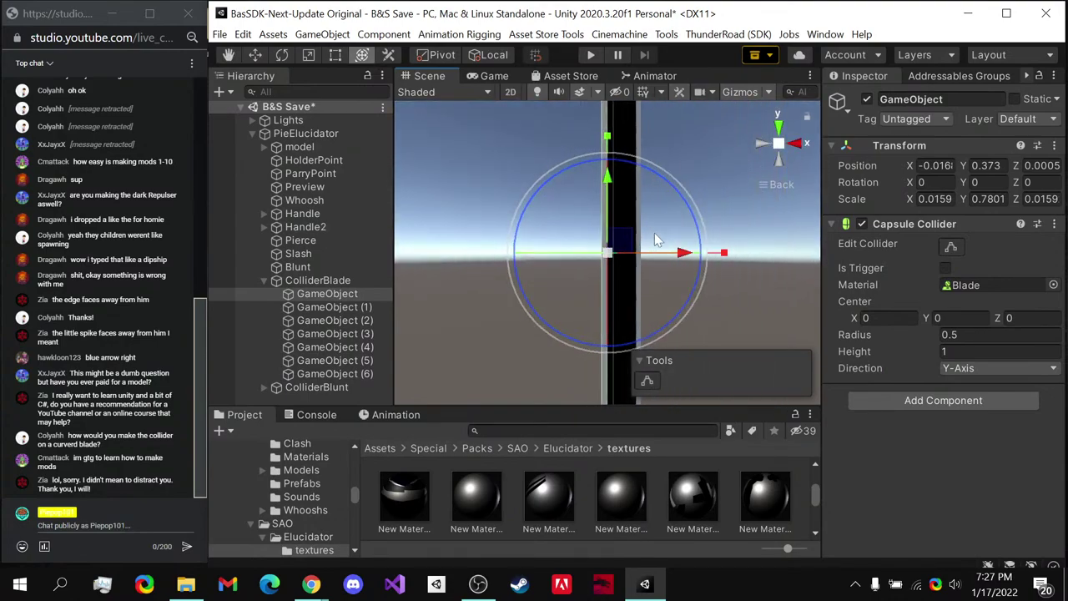
# - Try scaling the first edge collider down uniformly to about X 0.0152, Y 0.7489, Z 0.0152, and undo the change
pyautogui.moveTo(647, 241); pyautogui.dragTo(565, 326, button='middle')
pyautogui.press('y')
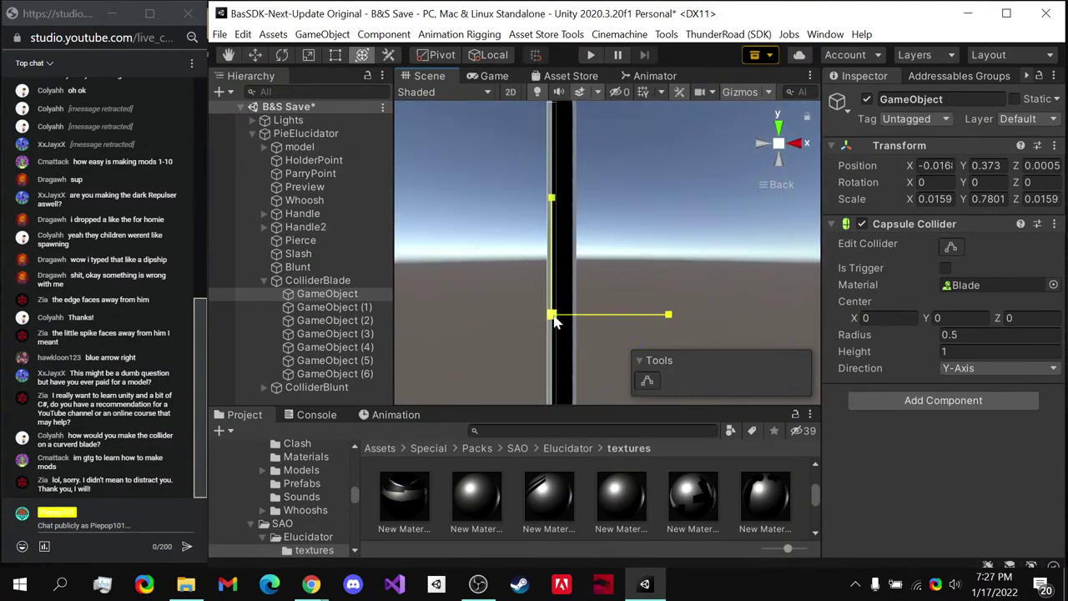
pyautogui.moveTo(554, 319); pyautogui.dragTo(551, 320)
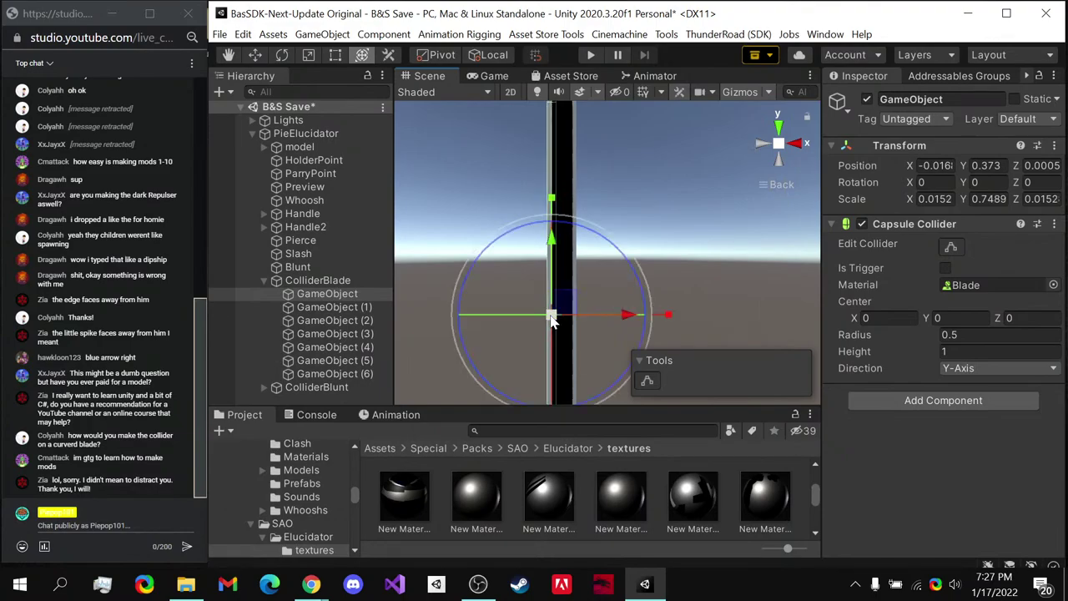
pyautogui.scroll(-2, 592, 304)
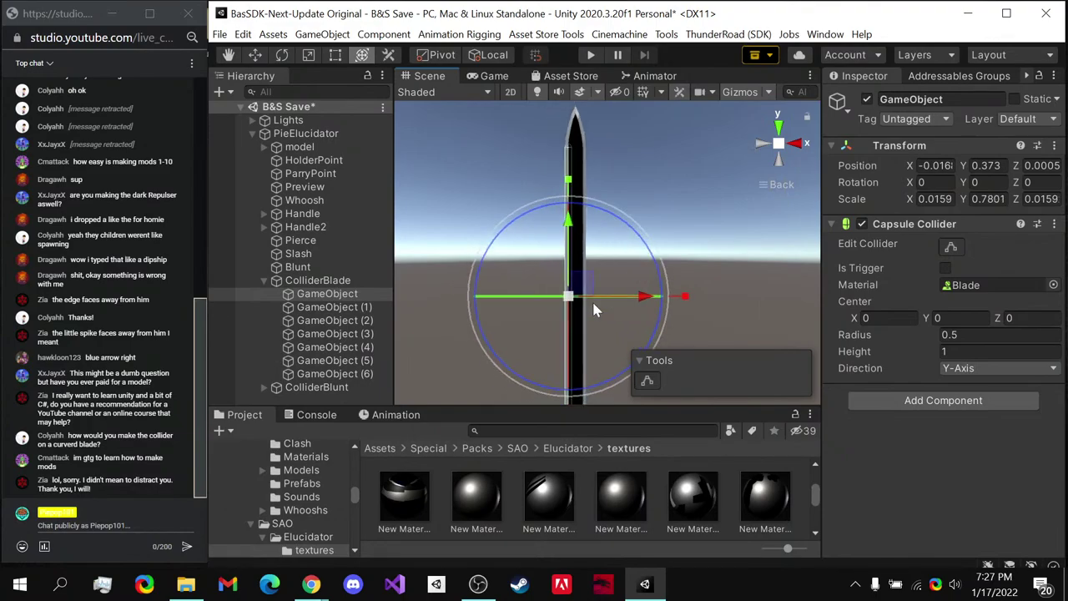
# - Lengthen the inner blade colliders, GameObject (1) to (5), to scale Y 0.7898 and move them to position Y 0.4
pyautogui.keyDown('shift'); pyautogui.click(349, 373); pyautogui.keyUp('shift')
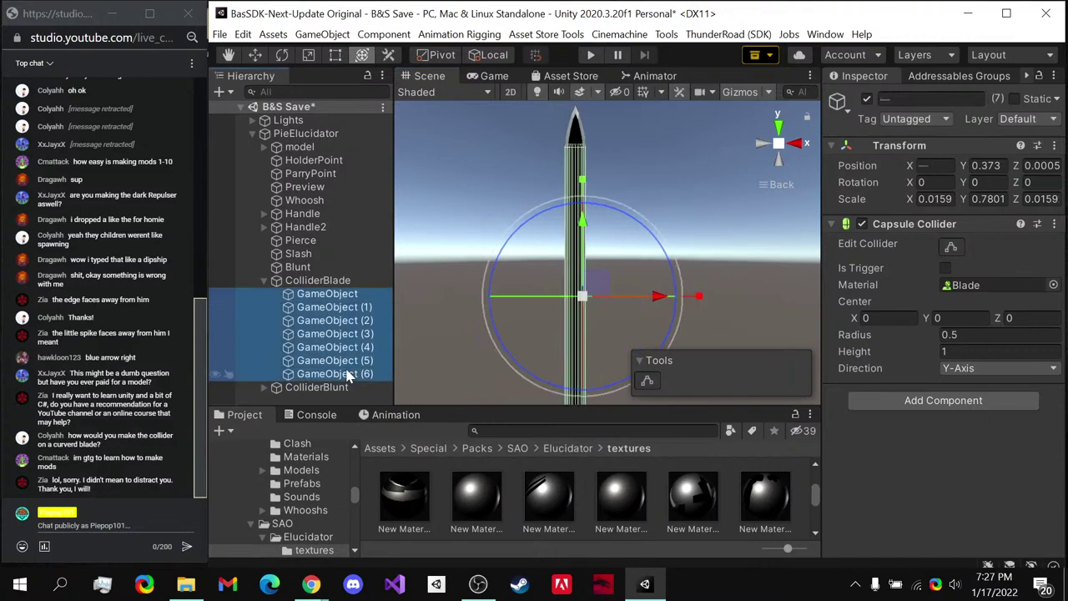
pyautogui.click(334, 307)
pyautogui.keyDown('shift'); pyautogui.click(334, 360); pyautogui.keyUp('shift')
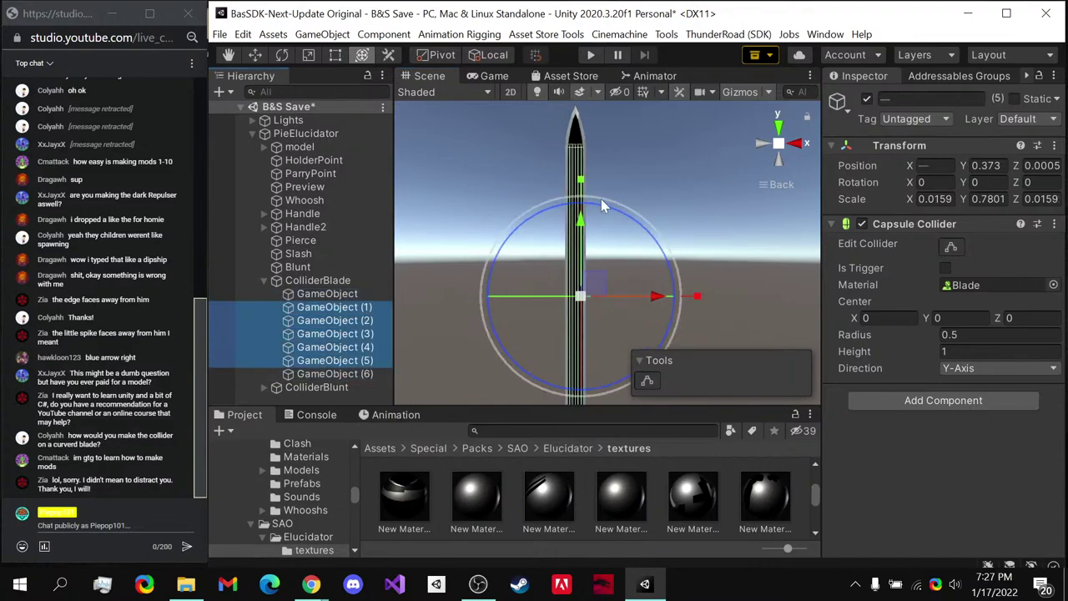
pyautogui.moveTo(582, 200); pyautogui.dragTo(581, 189)
pyautogui.moveTo(575, 321); pyautogui.dragTo(561, 227, button='middle')
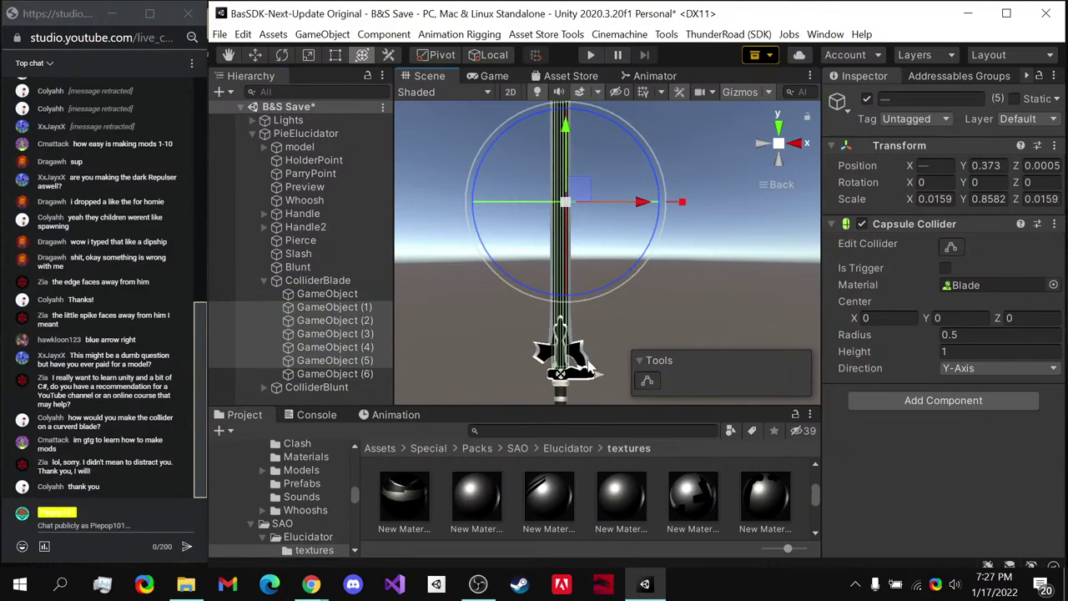
pyautogui.moveTo(588, 100); pyautogui.dragTo(589, 240, button='middle')
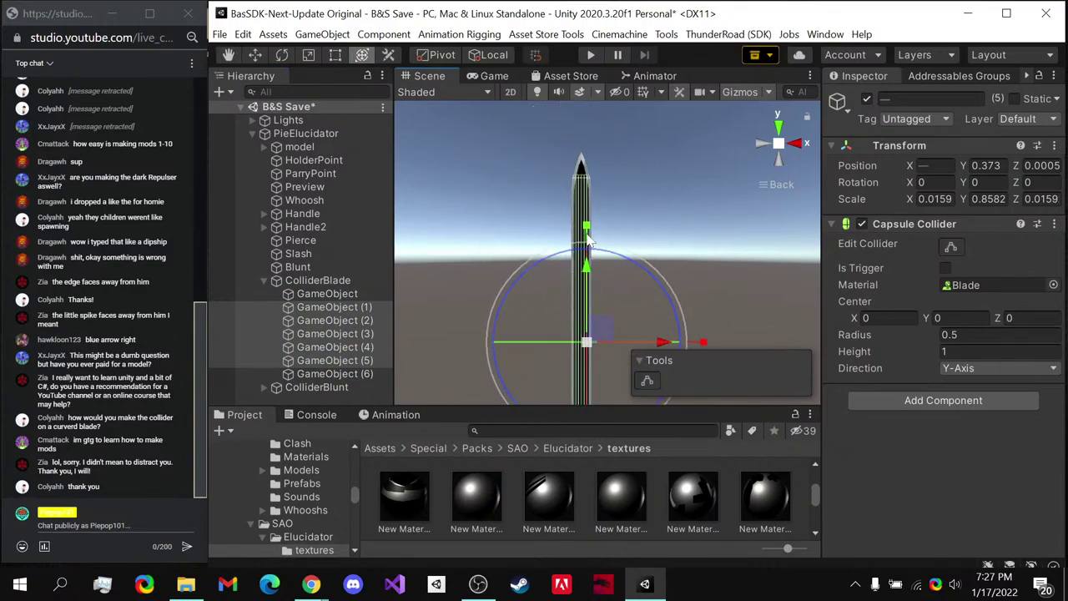
pyautogui.moveTo(587, 271); pyautogui.dragTo(587, 264)
pyautogui.moveTo(582, 349); pyautogui.dragTo(568, 288, button='middle')
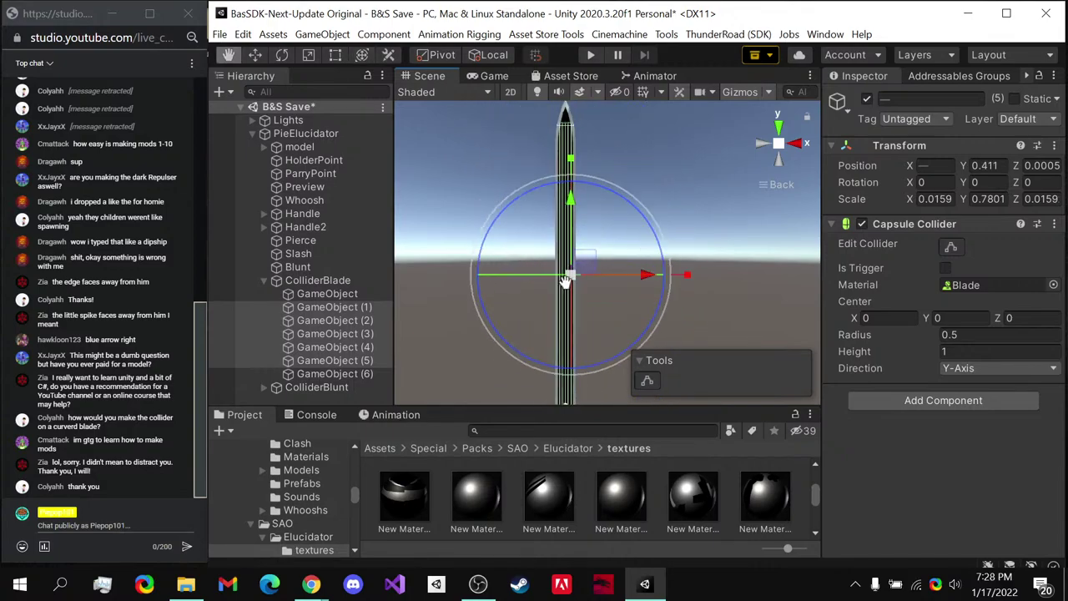
pyautogui.moveTo(570, 191); pyautogui.dragTo(570, 194)
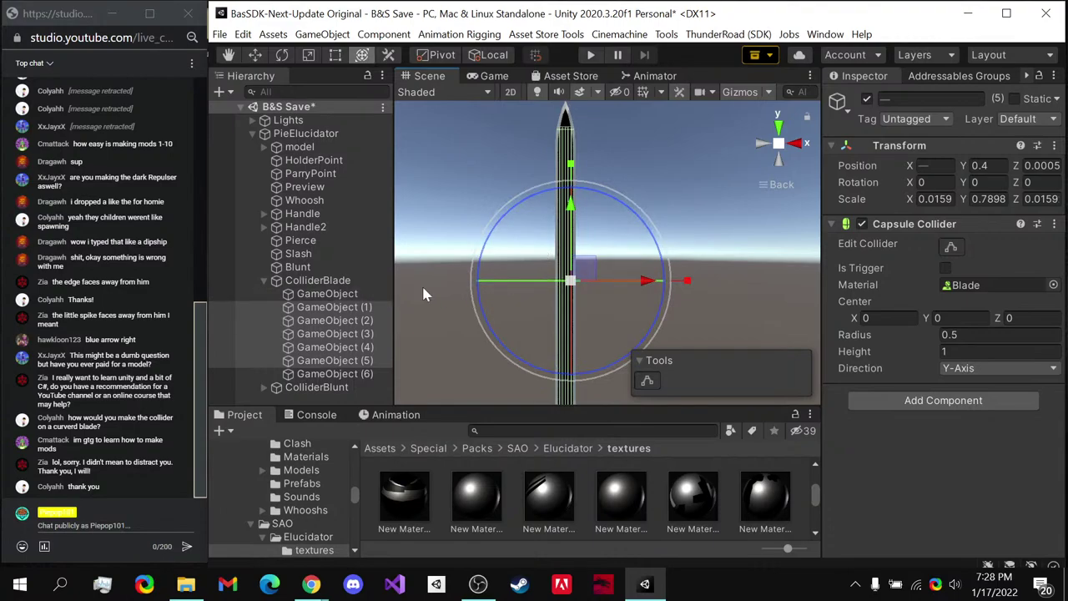
# - Lengthen the three middle blade colliders, GameObject (2) to (4), to scale Y 0.8689 and raise them to position Y 0.411
pyautogui.click(348, 323)
pyautogui.keyDown('shift'); pyautogui.click(349, 349); pyautogui.keyUp('shift')
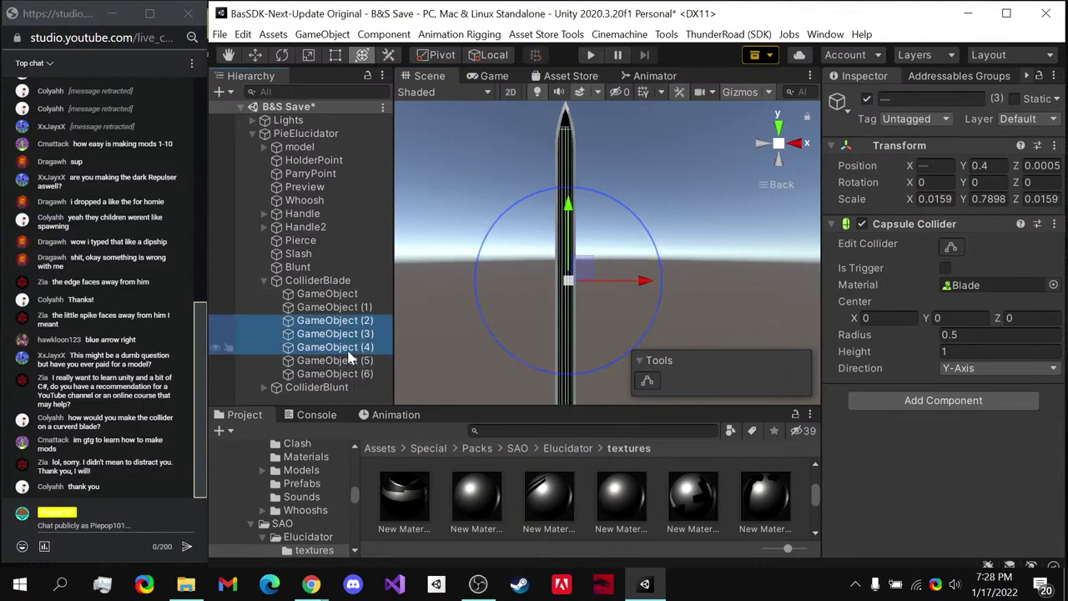
pyautogui.moveTo(570, 169); pyautogui.dragTo(568, 205)
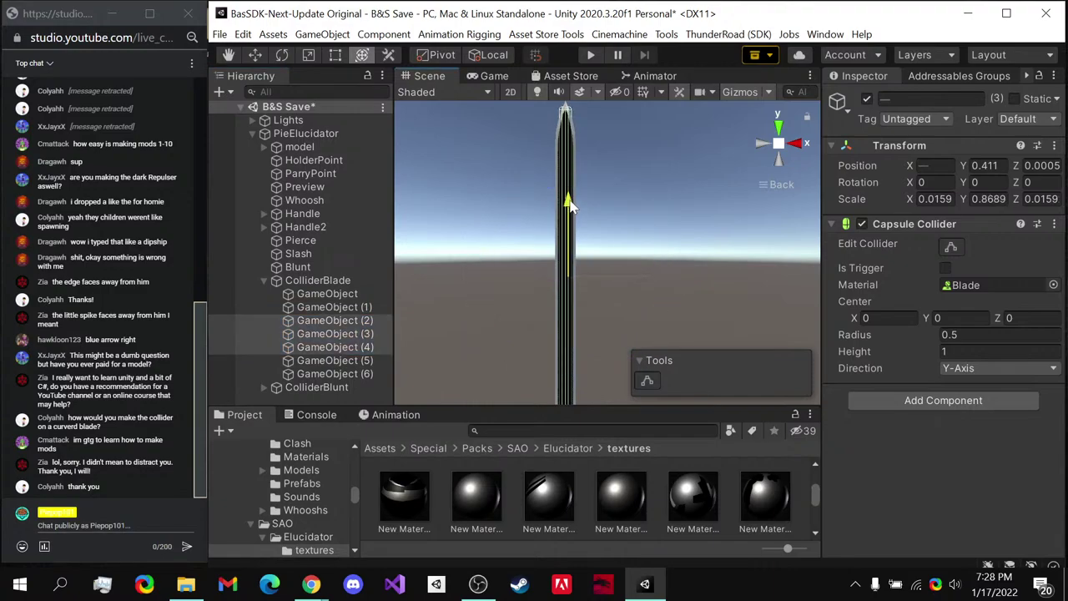
pyautogui.scroll(-3, 570, 205)
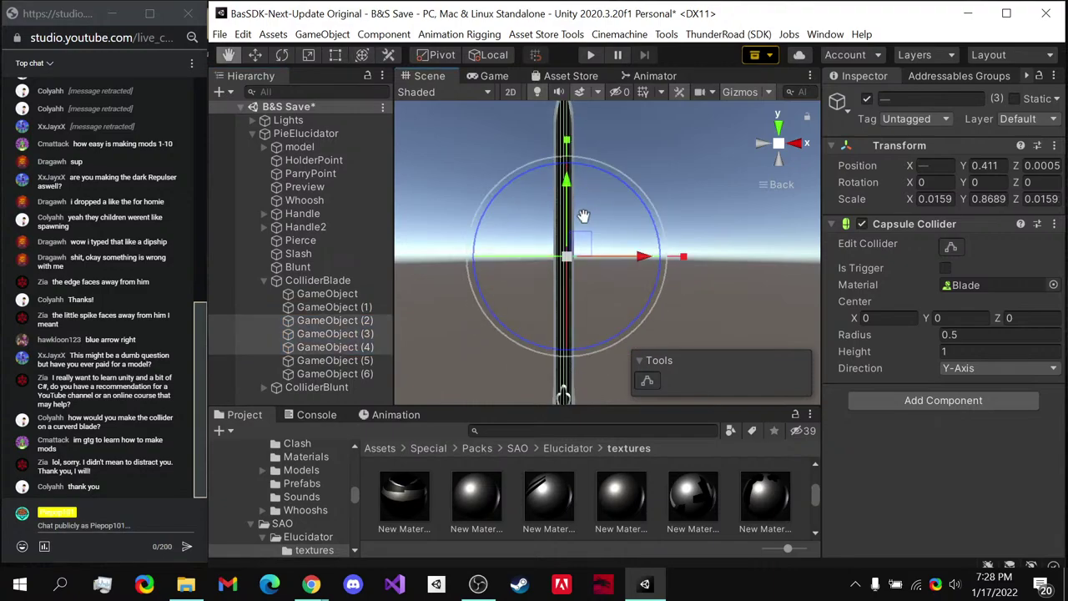
# - Raise the central blade collider, GameObject (3), to position Y 0.424 and save the scene
pyautogui.click(332, 333)
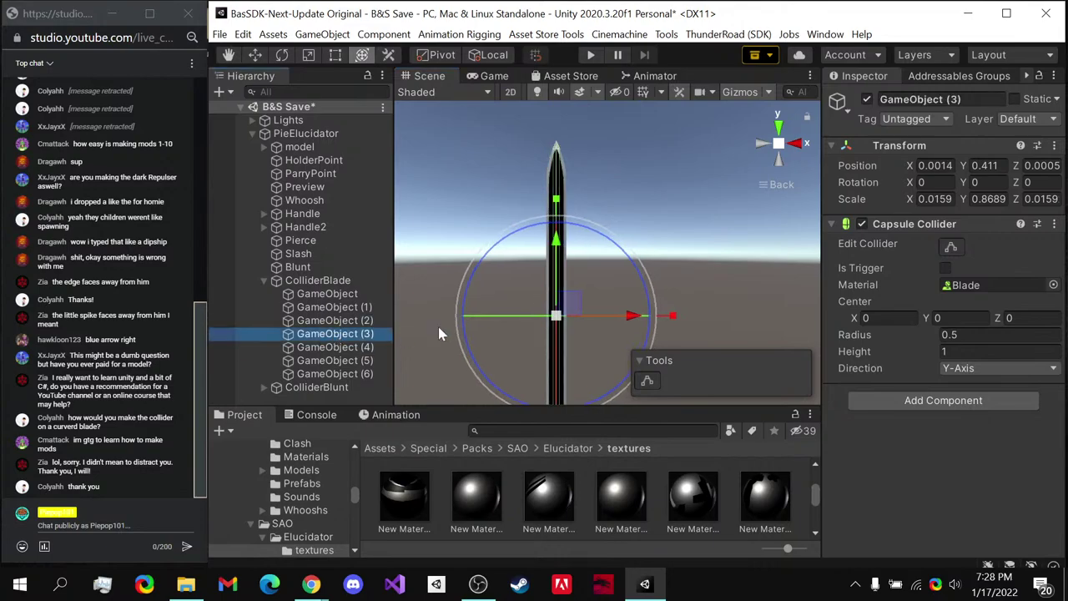
pyautogui.click(561, 247)
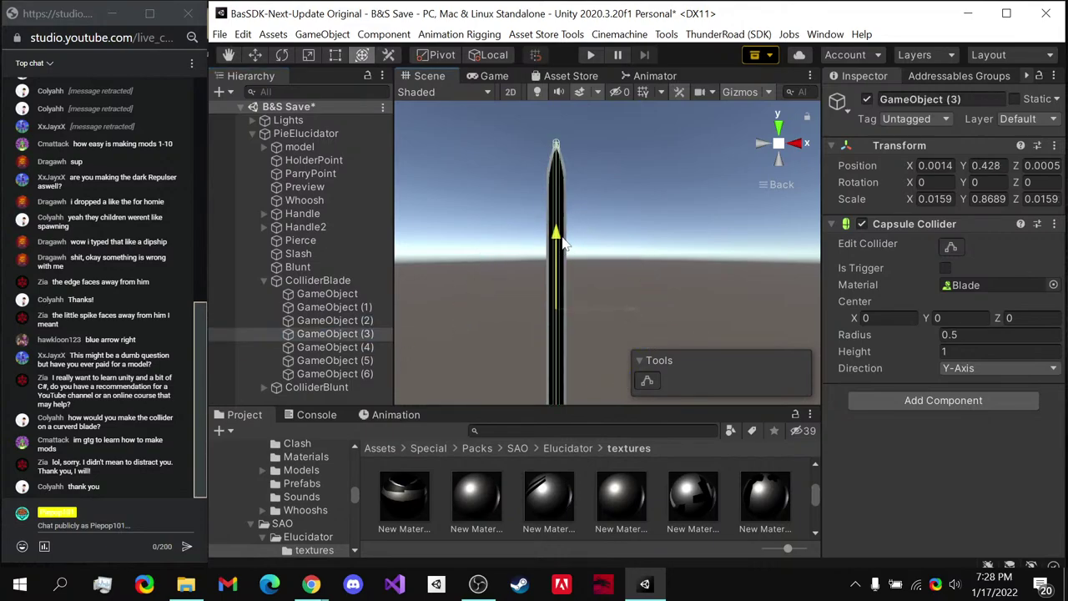
pyautogui.moveTo(563, 244); pyautogui.dragTo(564, 244)
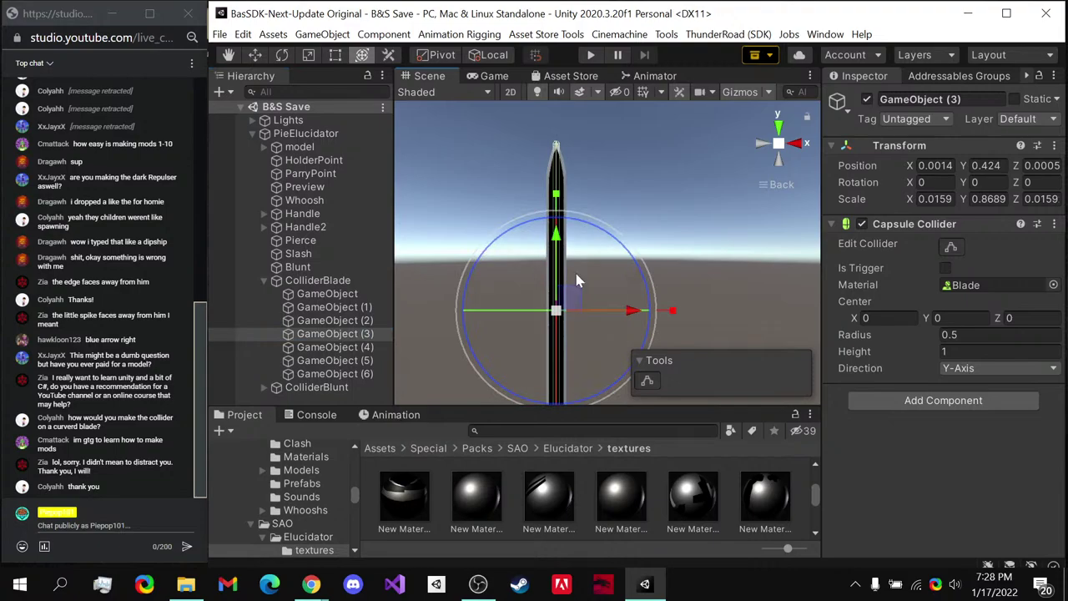
# - Slightly lengthen GameObject (1) and GameObject (5) and move them up toward the blade tip, and save the scene
pyautogui.moveTo(578, 280); pyautogui.dragTo(559, 224, button='middle')
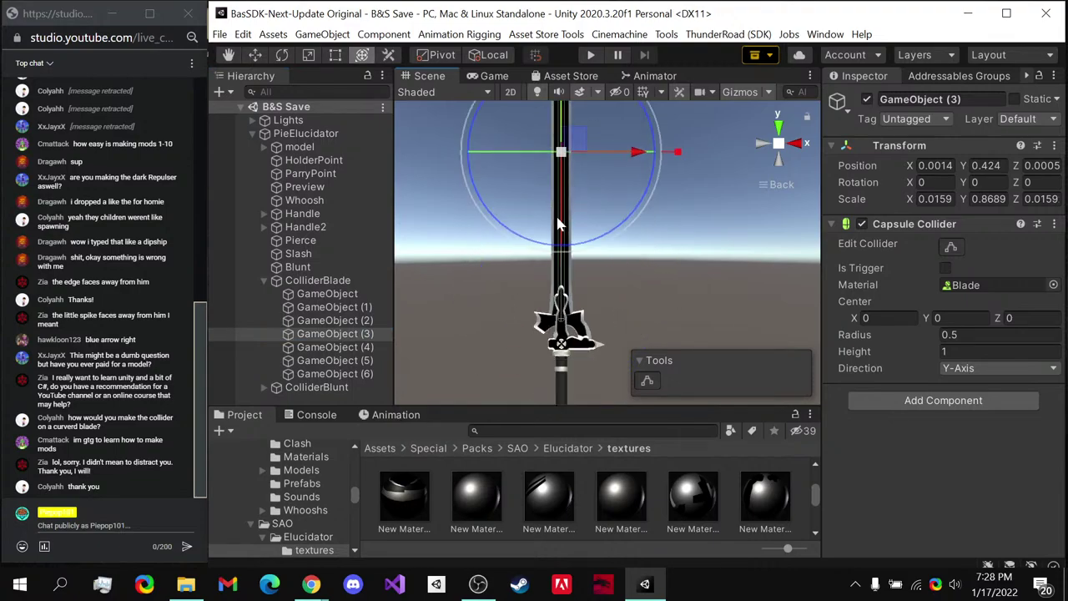
pyautogui.click(339, 281)
pyautogui.press('f')
pyautogui.keyDown('alt'); pyautogui.moveTo(549, 254); pyautogui.dragTo(521, 250); pyautogui.keyUp('alt')
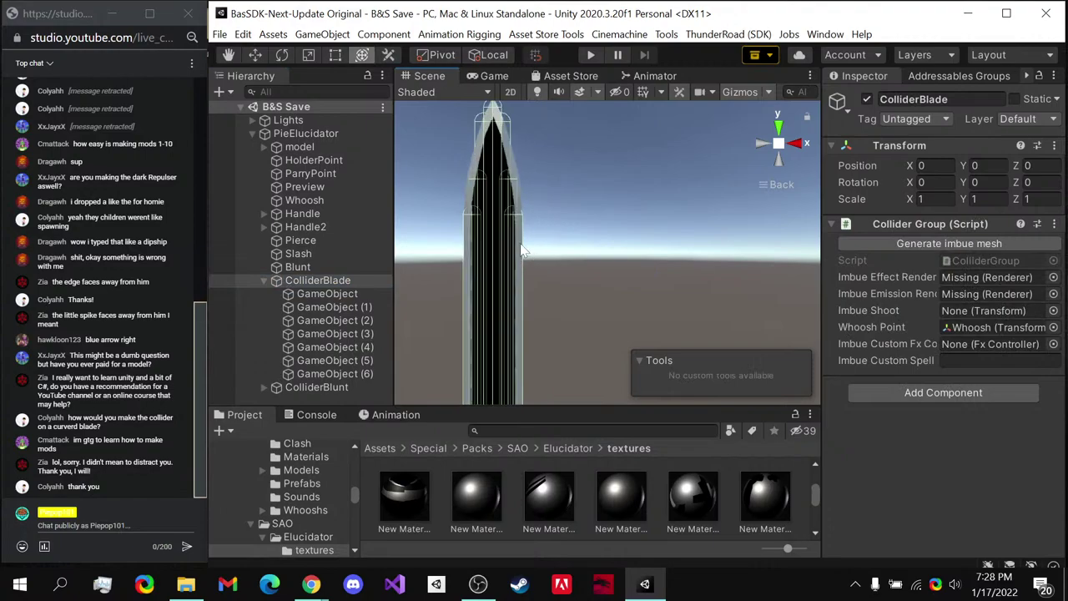
pyautogui.click(355, 307)
pyautogui.keyDown('ctrl'); pyautogui.click(355, 360); pyautogui.keyUp('ctrl')
pyautogui.press('f')
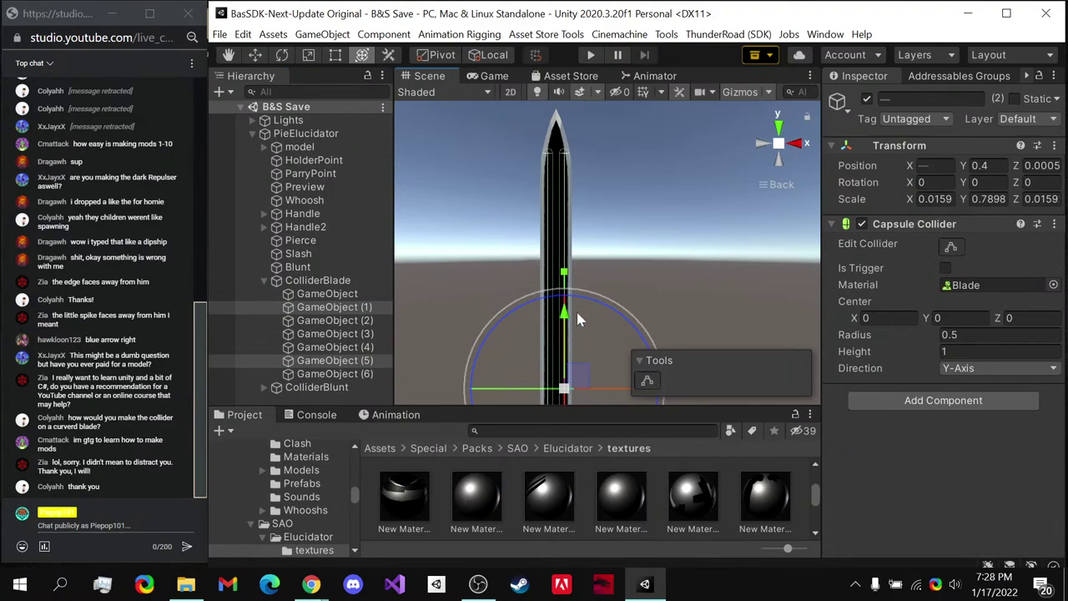
pyautogui.moveTo(565, 272); pyautogui.dragTo(566, 265)
pyautogui.moveTo(566, 319); pyautogui.dragTo(565, 309)
pyautogui.click(318, 281)
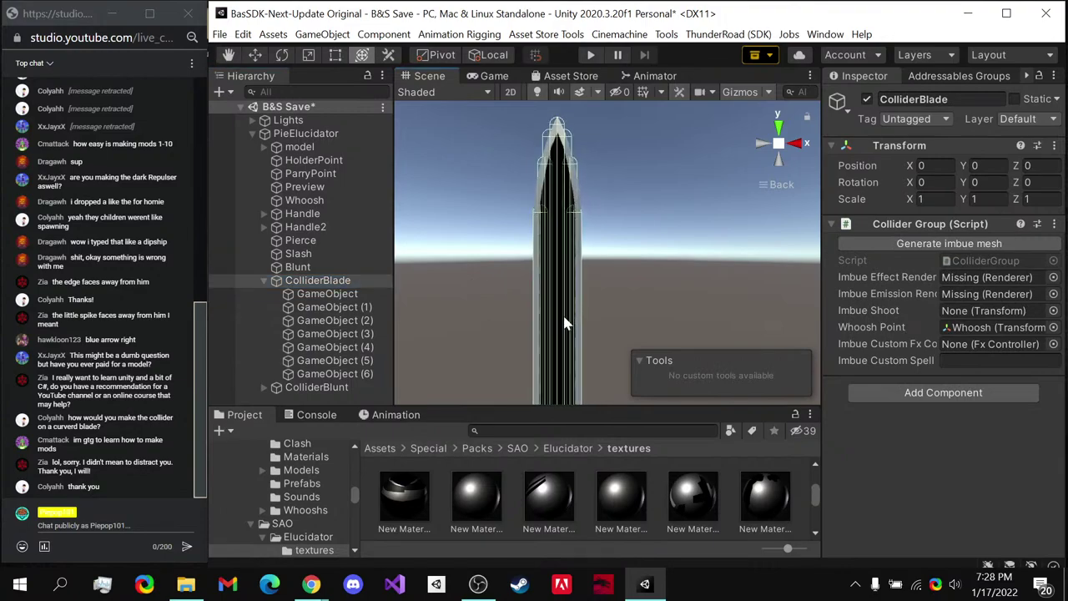
pyautogui.scroll(3, 563, 326)
pyautogui.scroll(-2, 563, 326)
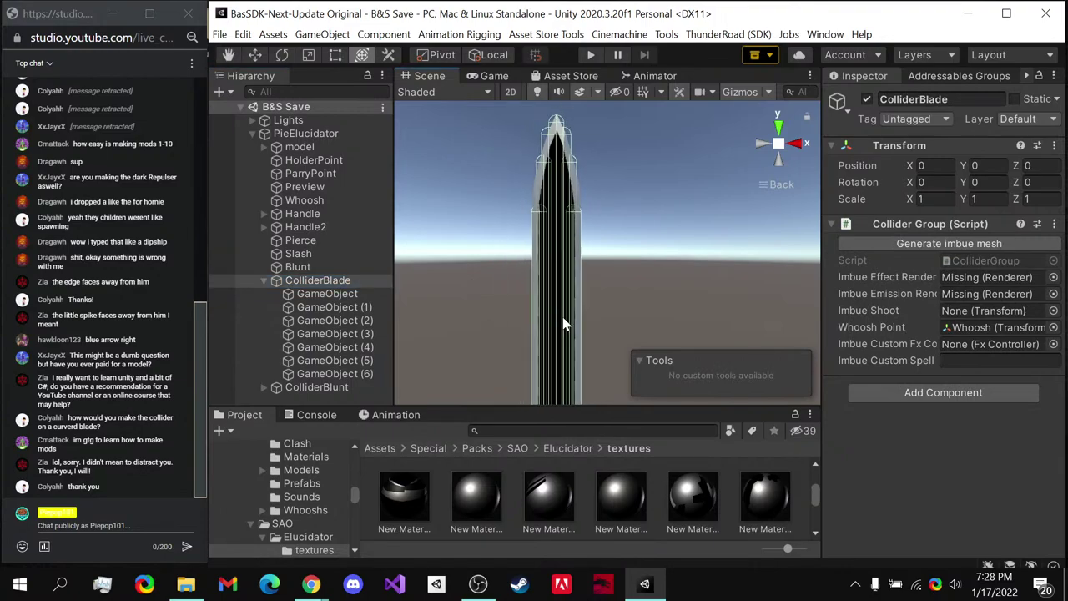
# - Check the blade colliders around the guard, and delete GameObject (7) from the ColliderBlunt group
pyautogui.press('f')
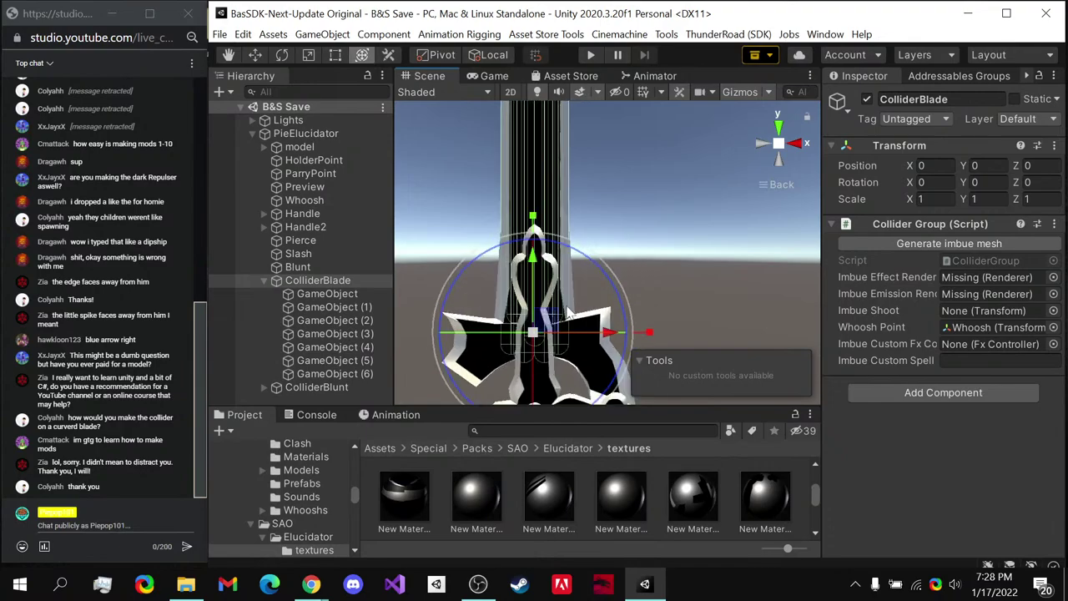
pyautogui.keyDown('alt'); pyautogui.moveTo(569, 310); pyautogui.dragTo(634, 275); pyautogui.keyUp('alt')
pyautogui.click(764, 149)
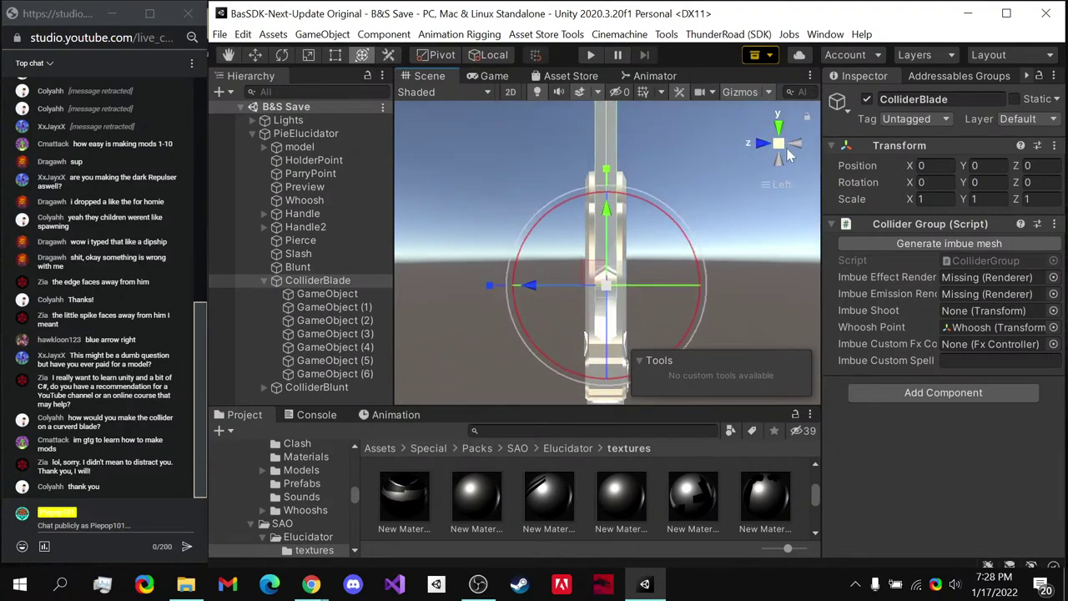
pyautogui.click(794, 144)
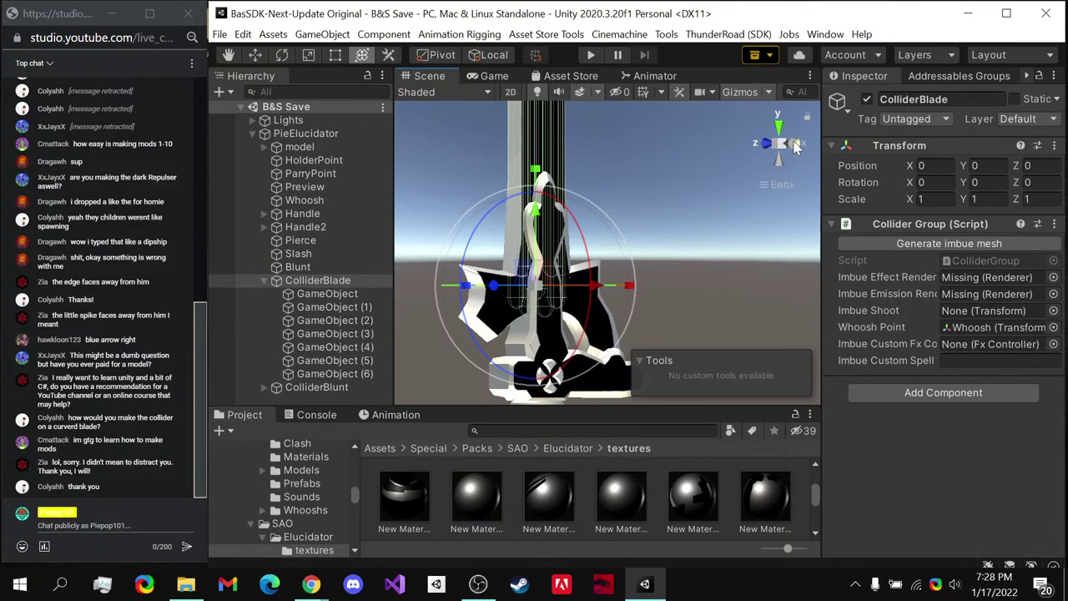
pyautogui.click(264, 280)
pyautogui.click(264, 294)
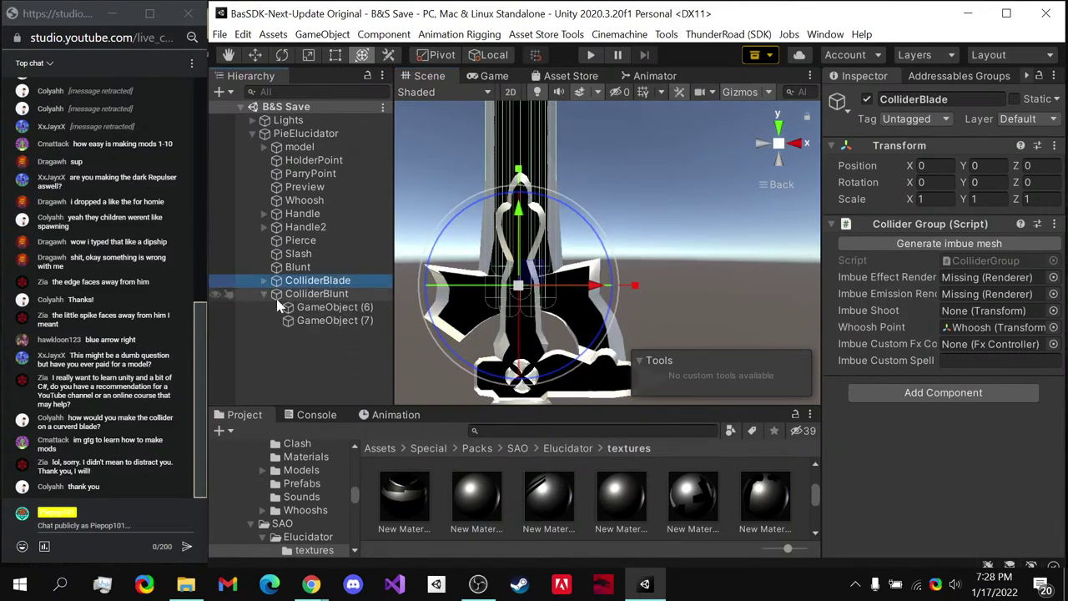
pyautogui.click(294, 312)
pyautogui.click(296, 320)
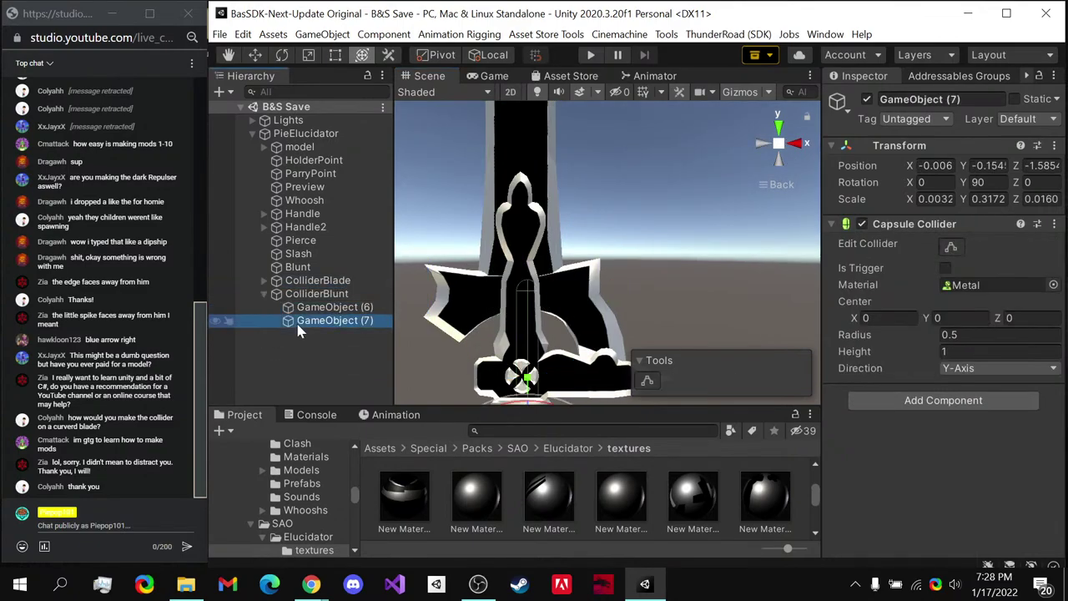
pyautogui.press('f')
pyautogui.rightClick(358, 321)
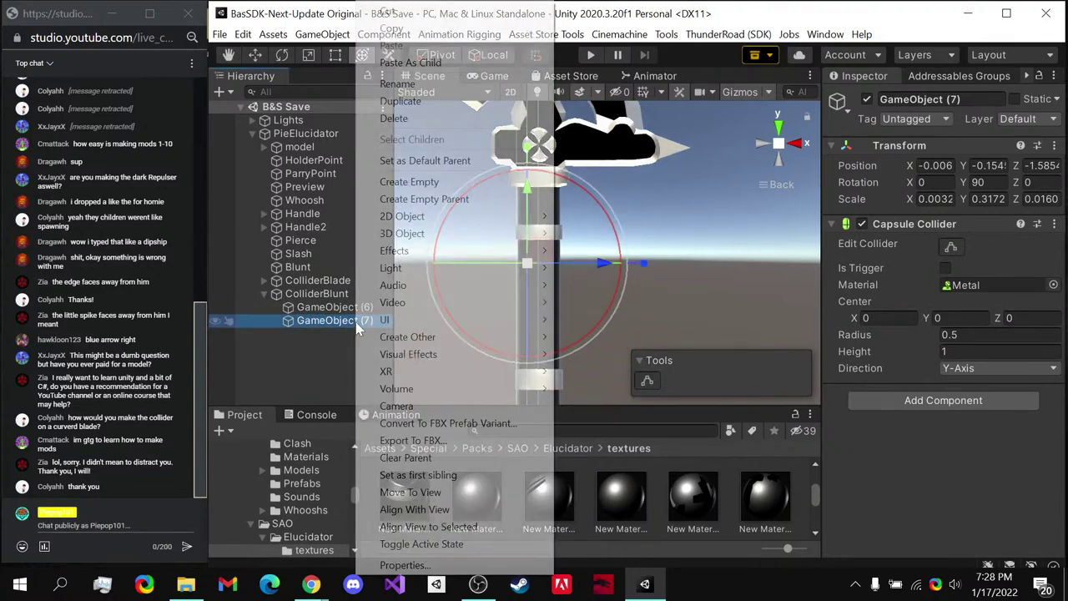
pyautogui.click(431, 118)
# - Center the handle collider, GameObject (6) in ColliderBlunt, by setting its position X and Z to 0
pyautogui.click(334, 308)
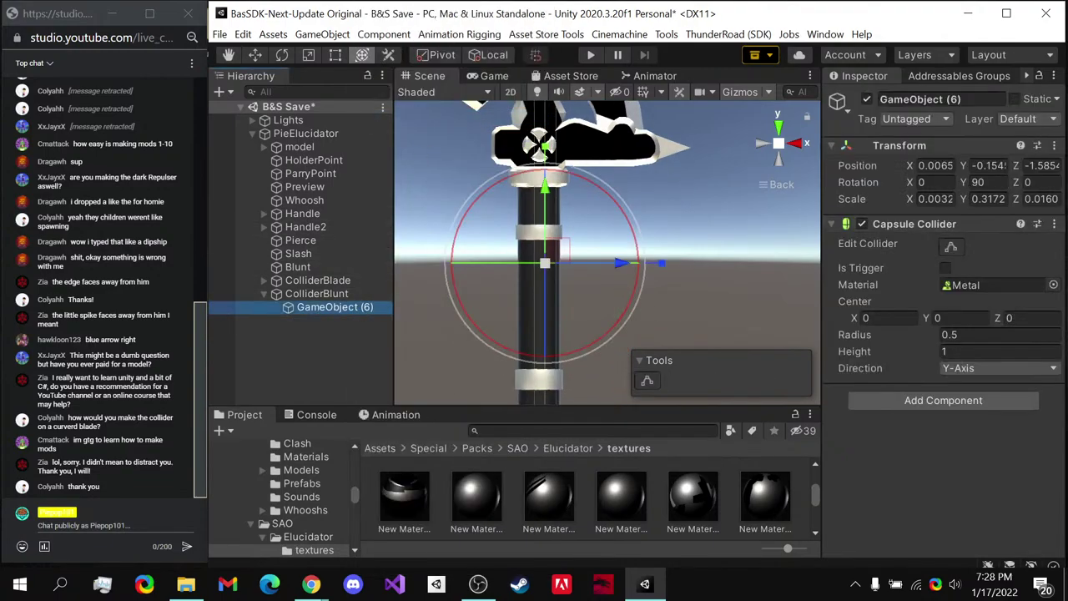
pyautogui.write('0')
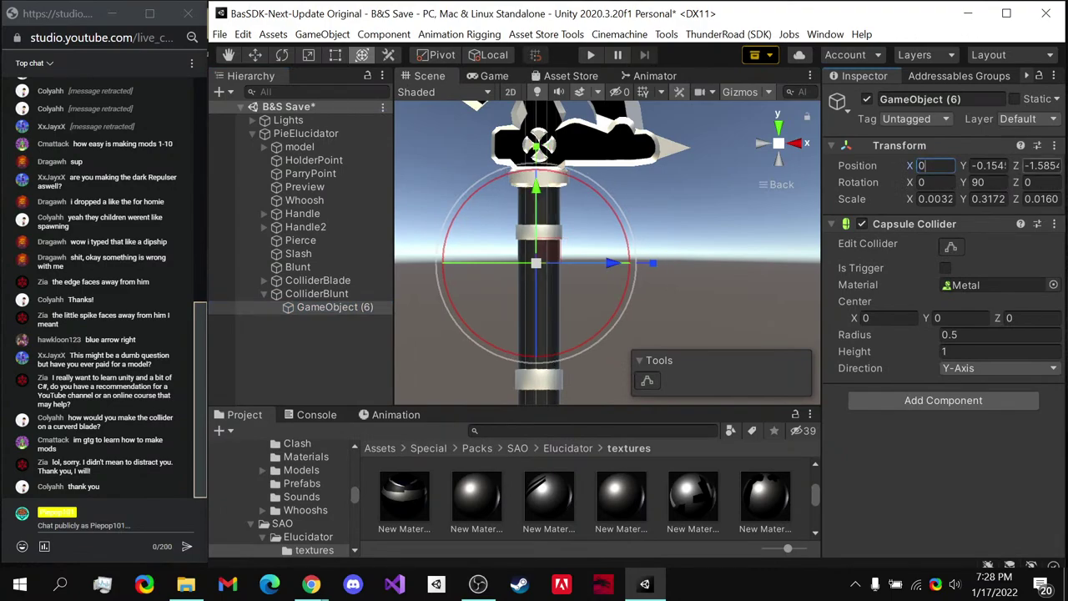
pyautogui.click(1039, 165)
pyautogui.write('0')
# - Scale the handle collider uniformly to X 0.0059, Y 0.5751, Z 0.0290, shift it to X 0.0021, Z 0.0006, and save the scene
pyautogui.click(765, 144)
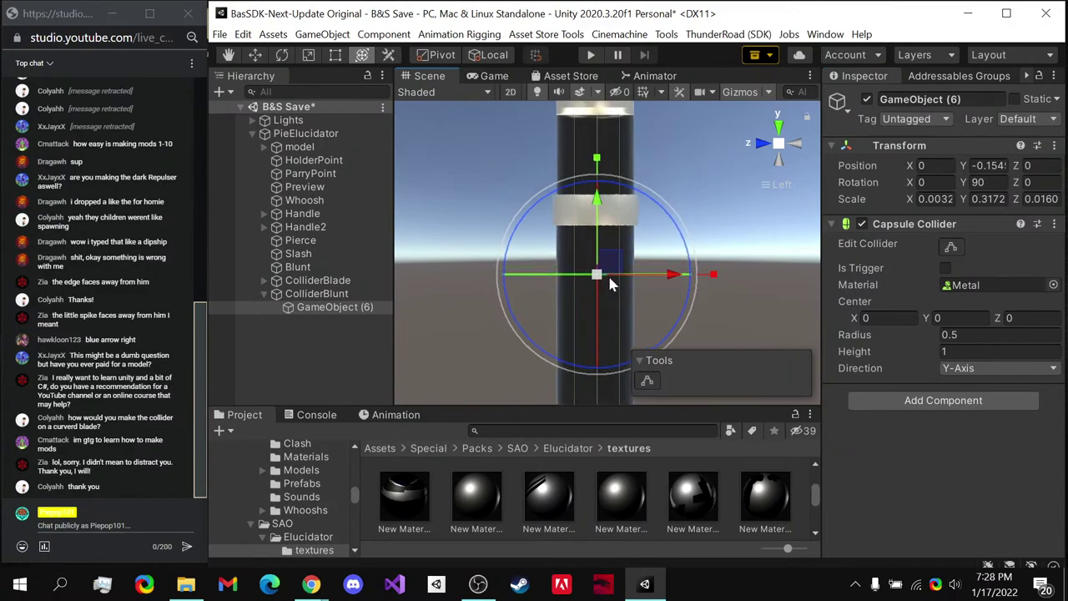
pyautogui.moveTo(608, 273); pyautogui.dragTo(675, 283)
pyautogui.click(797, 144)
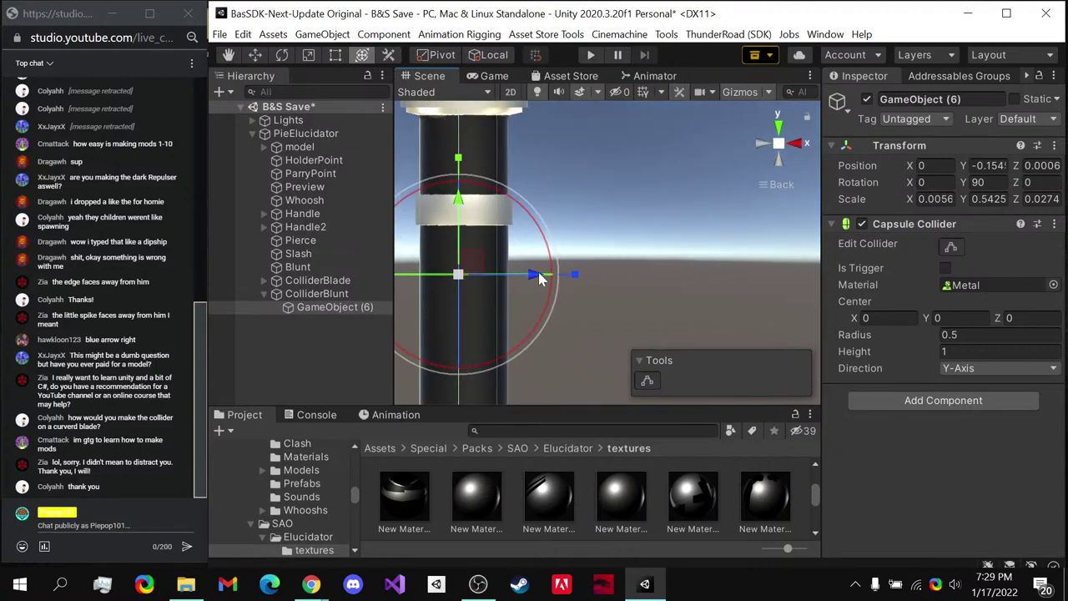
pyautogui.moveTo(537, 269); pyautogui.dragTo(672, 268, button='middle')
pyautogui.moveTo(658, 263); pyautogui.dragTo(665, 267)
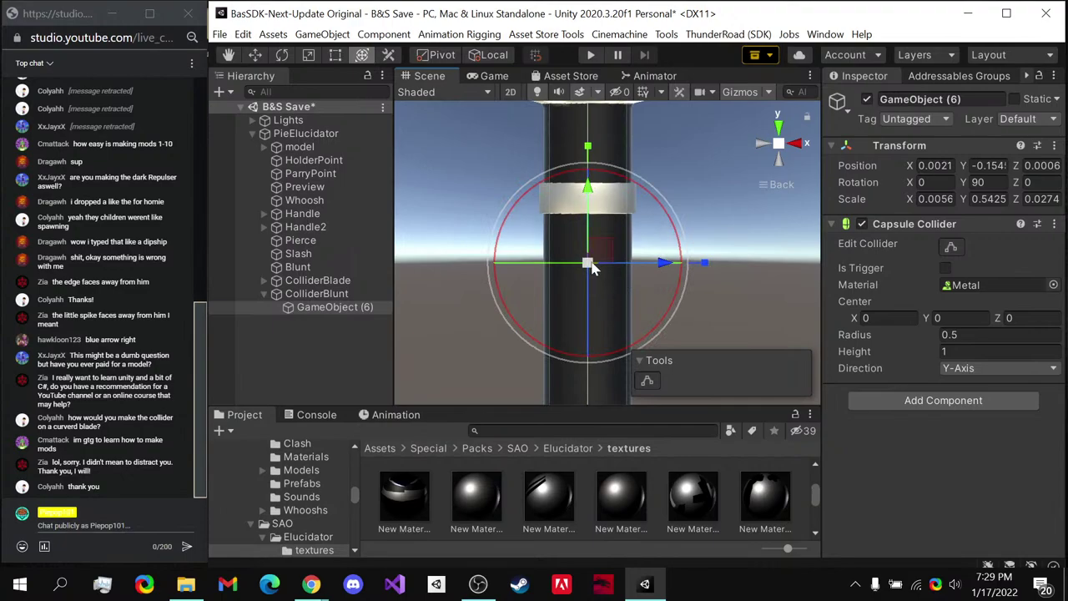
pyautogui.moveTo(589, 264); pyautogui.dragTo(756, 193)
pyautogui.click(761, 146)
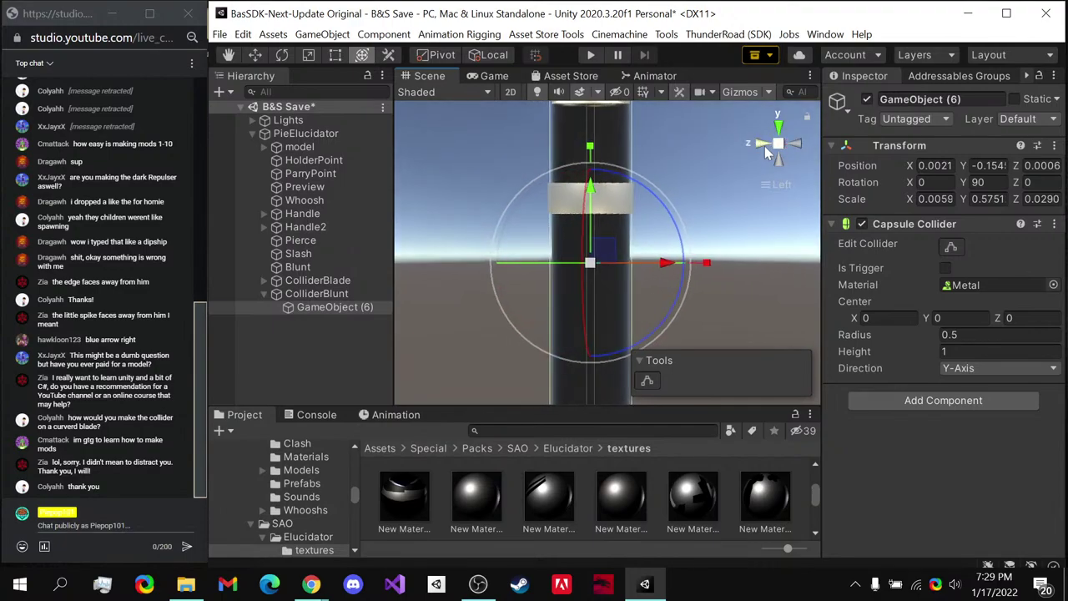
pyautogui.click(798, 147)
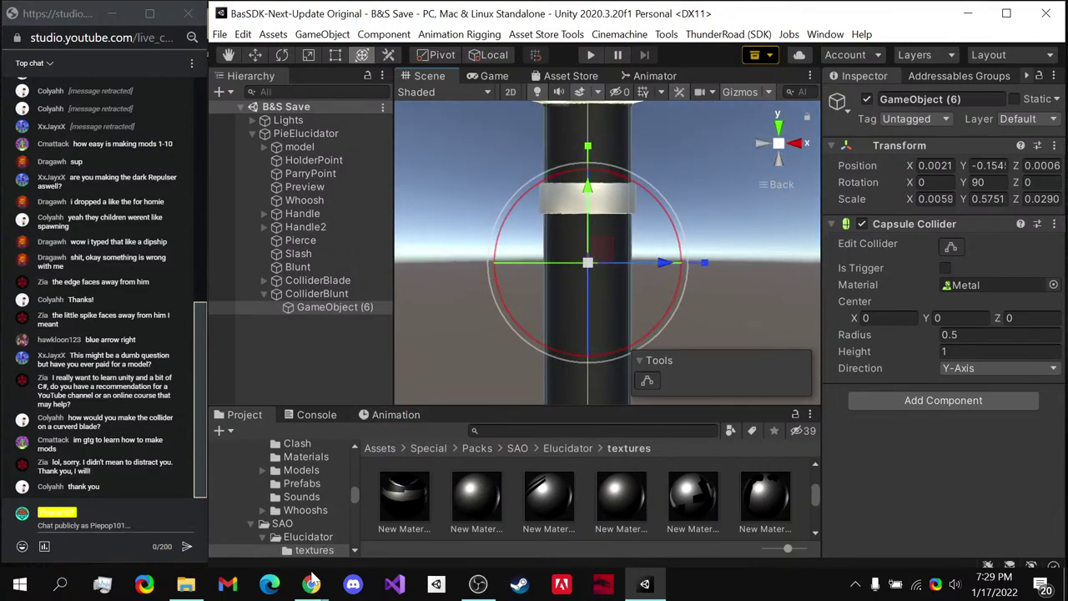
# - Switch to Chrome to check the live stream page in YouTube Studio, and return to Unity
pyautogui.moveTo(311, 582)
pyautogui.click(245, 507)
pyautogui.click(199, 6)
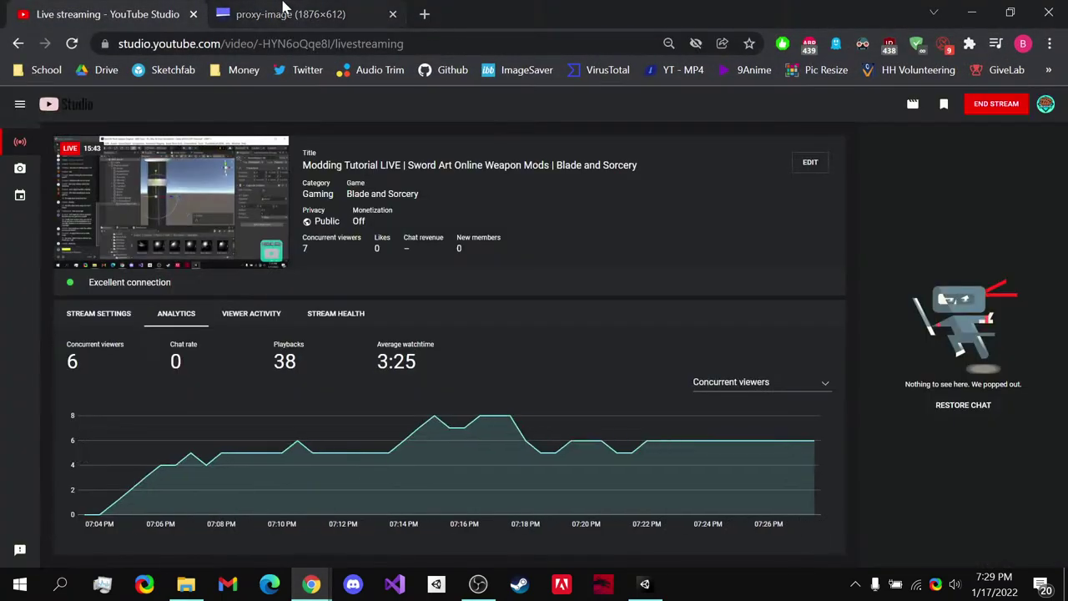
pyautogui.click(981, 8)
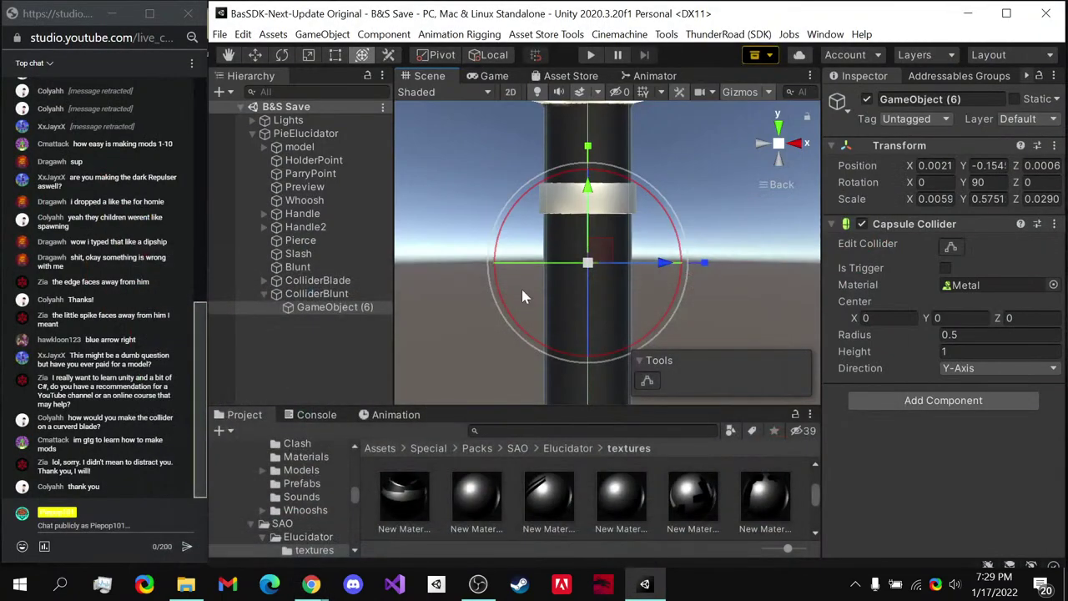
# - Shorten the handle collider to a Y scale of 0.2365 and lower it to a Y position of about -0.194 to fit the grip
pyautogui.moveTo(521, 286); pyautogui.dragTo(570, 312, button='middle')
pyautogui.moveTo(570, 208); pyautogui.dragTo(572, 214)
pyautogui.hotkey('ctrl', 'z')
pyautogui.hotkey('ctrl', 'z')
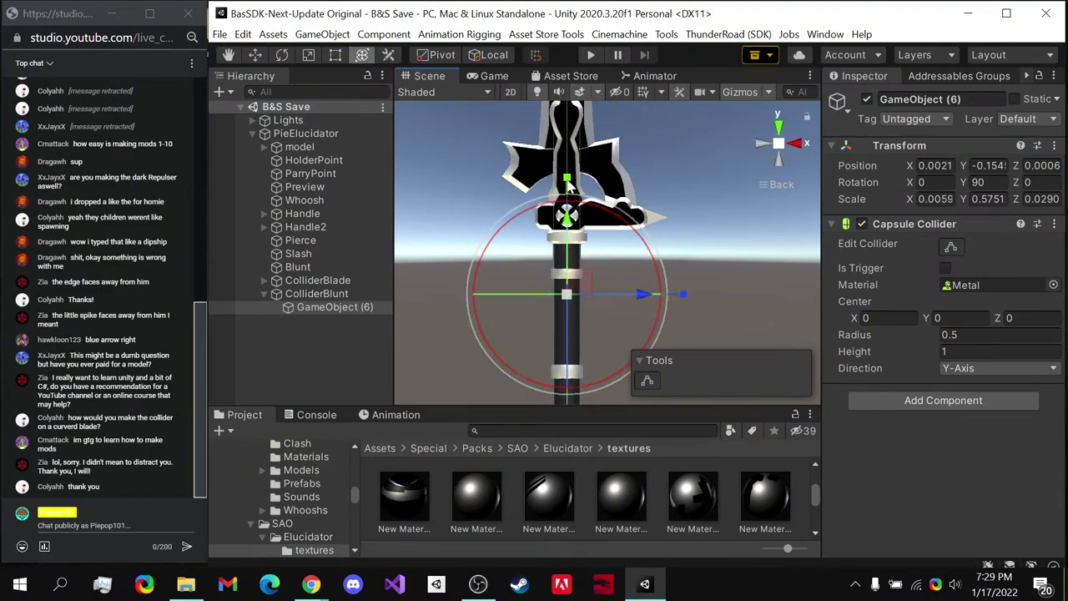
pyautogui.moveTo(571, 214); pyautogui.dragTo(563, 176, button='middle')
pyautogui.press('y')
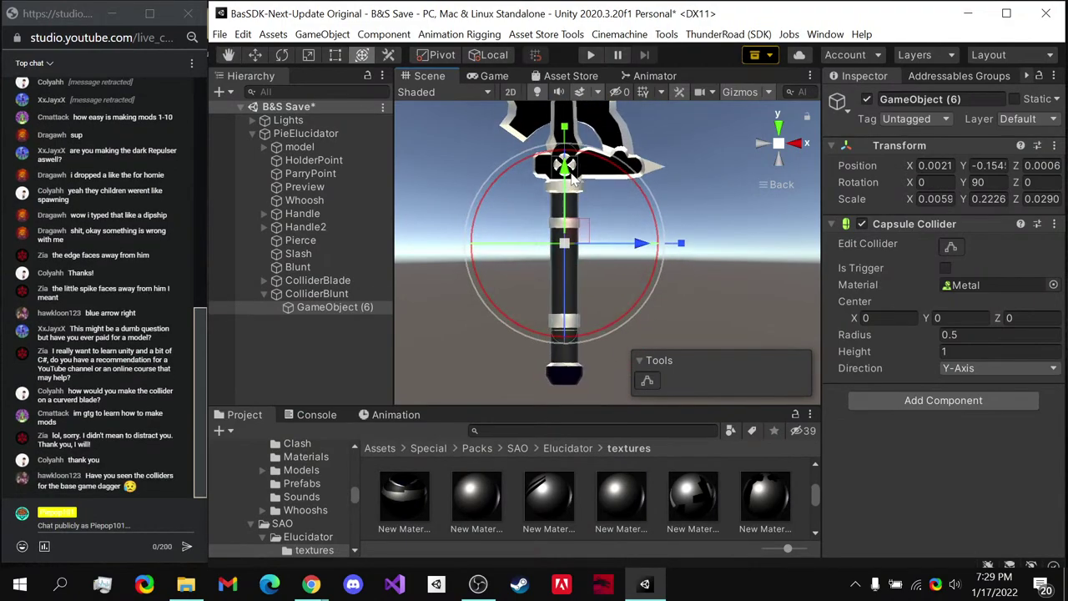
pyautogui.moveTo(563, 172)
pyautogui.mouseDown()
pyautogui.moveTo(565, 204)
pyautogui.moveTo(565, 167)
pyautogui.mouseUp()
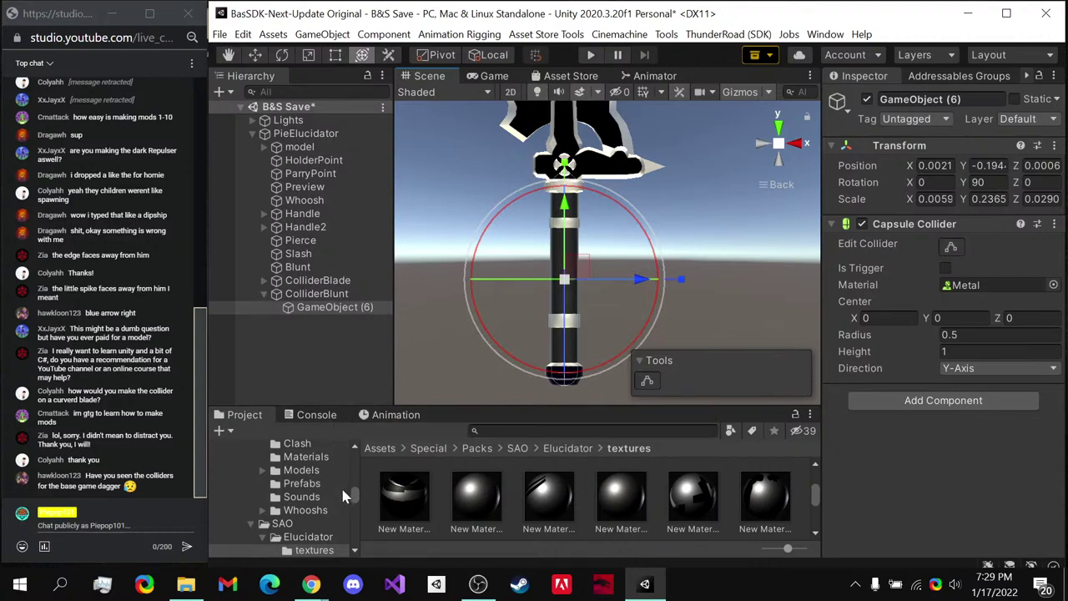
# - Look through the SDK folder, including Resources and Scenes/Prefabs, for the base game dagger
pyautogui.click(379, 448)
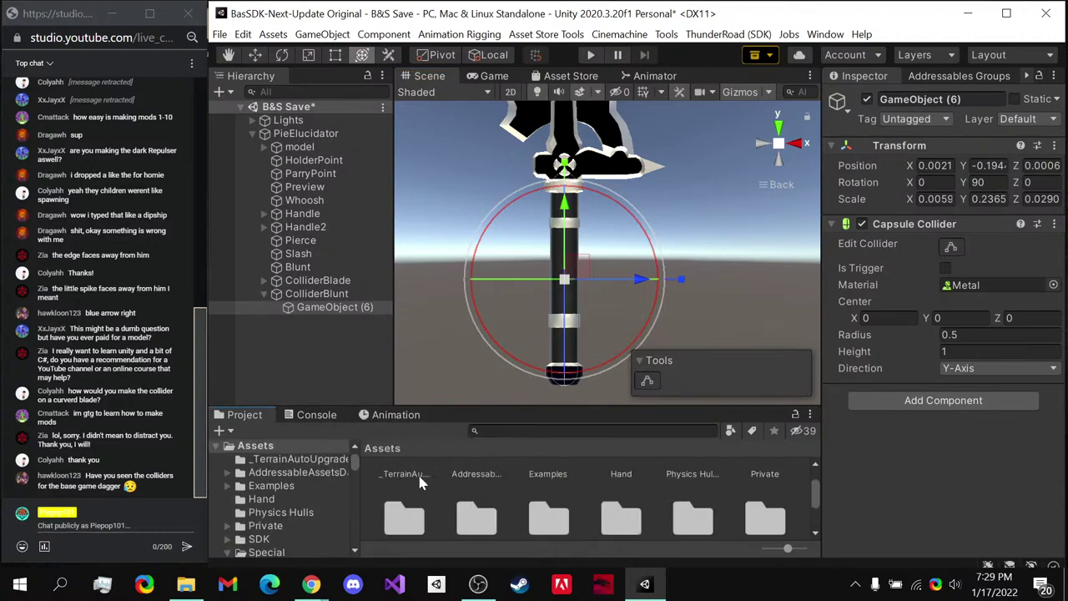
pyautogui.scroll(-2, 676, 501)
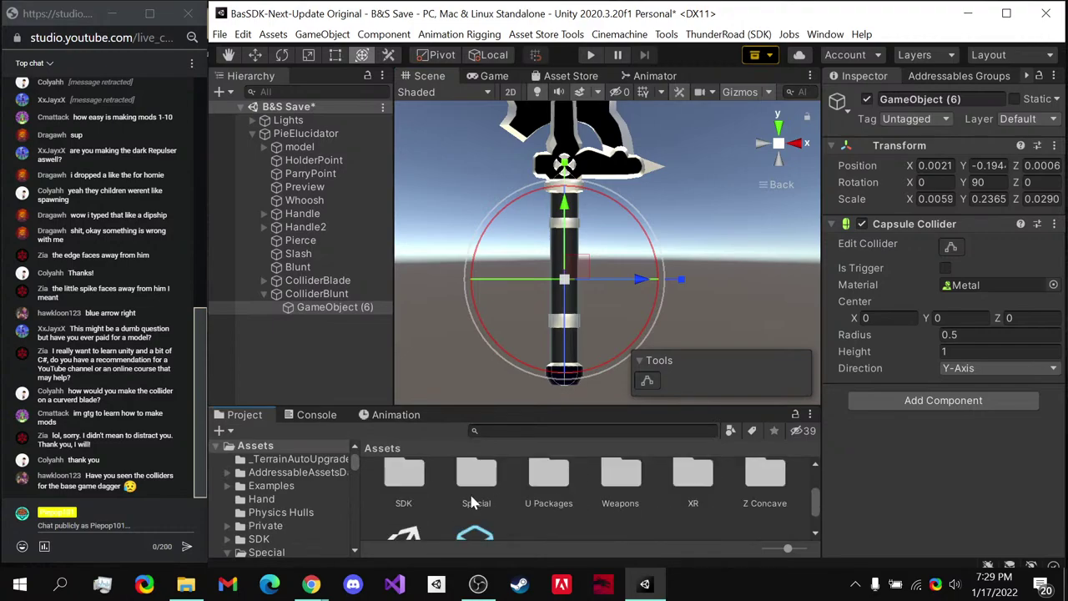
pyautogui.doubleClick(407, 484)
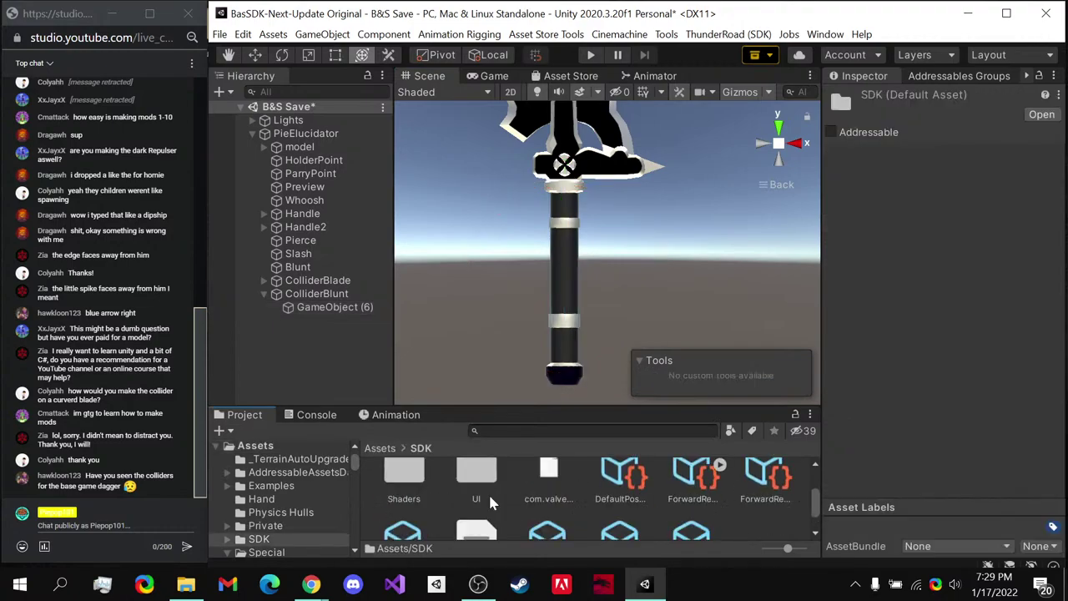
pyautogui.scroll(2, 490, 501)
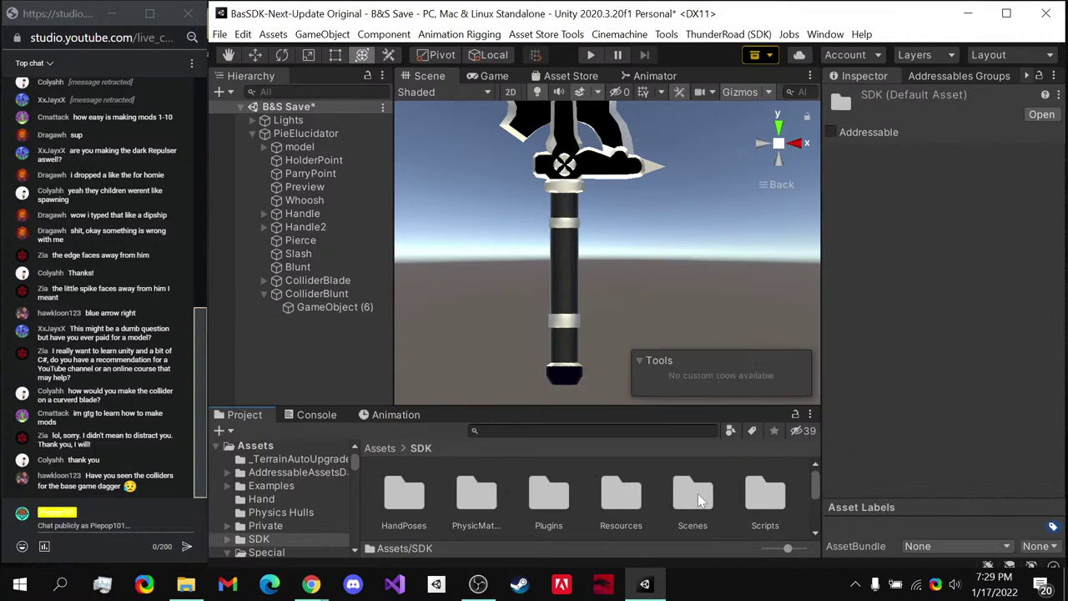
pyautogui.scroll(-2, 726, 500)
pyautogui.scroll(2, 464, 509)
pyautogui.scroll(-2, 579, 501)
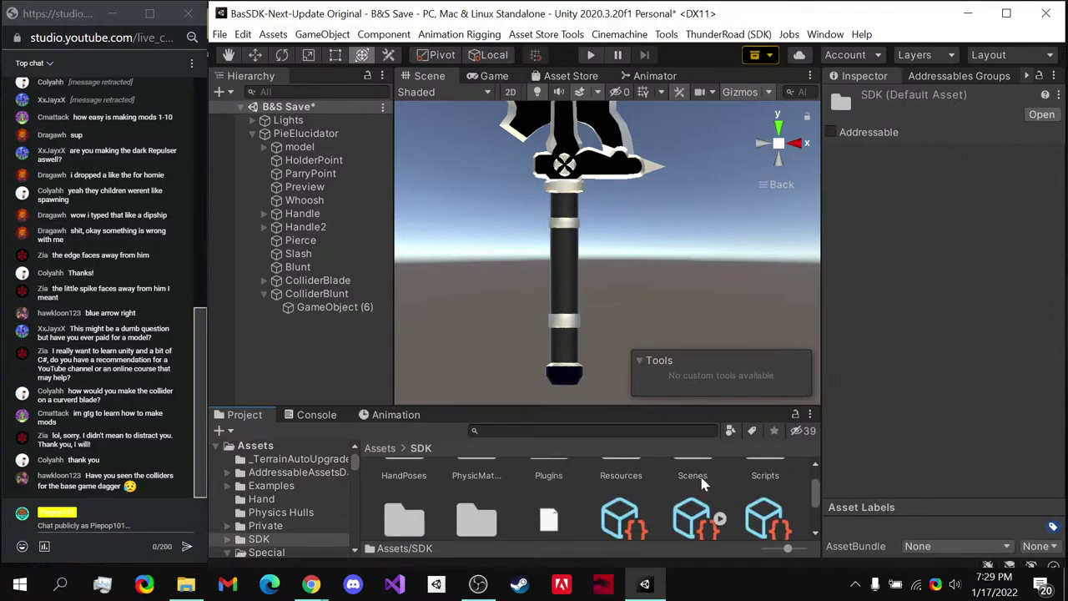
pyautogui.scroll(2, 701, 486)
pyautogui.doubleClick(623, 500)
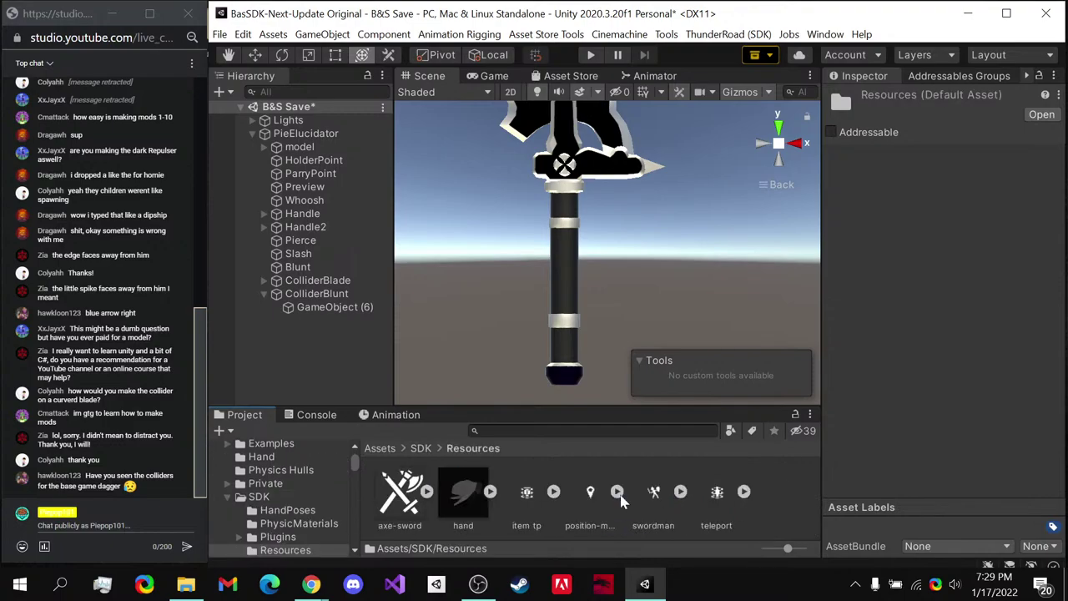
pyautogui.click(420, 449)
pyautogui.doubleClick(678, 498)
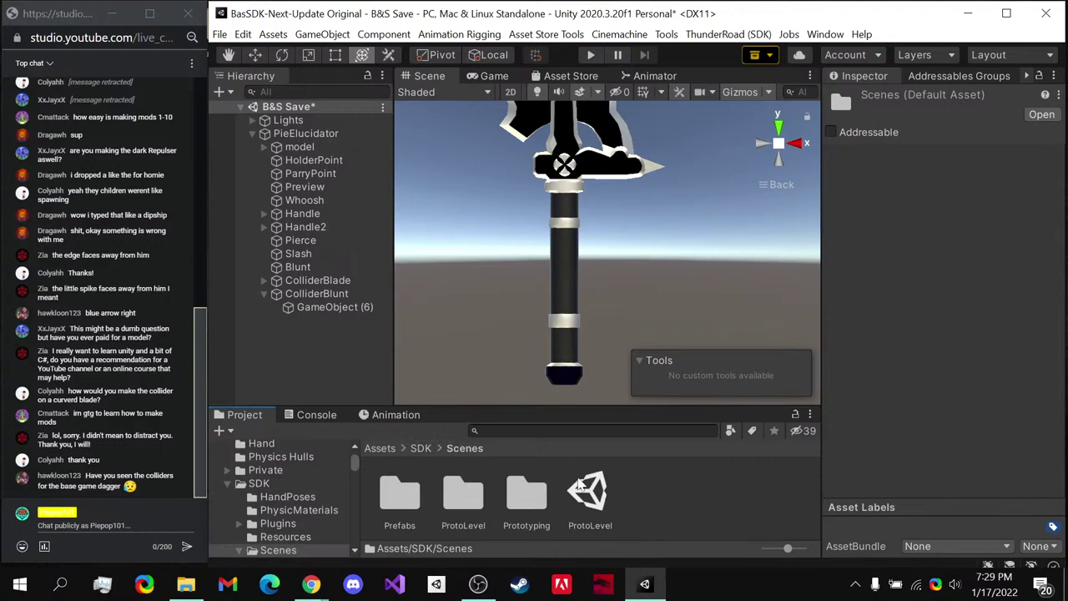
pyautogui.click(398, 495)
pyautogui.doubleClick(398, 495)
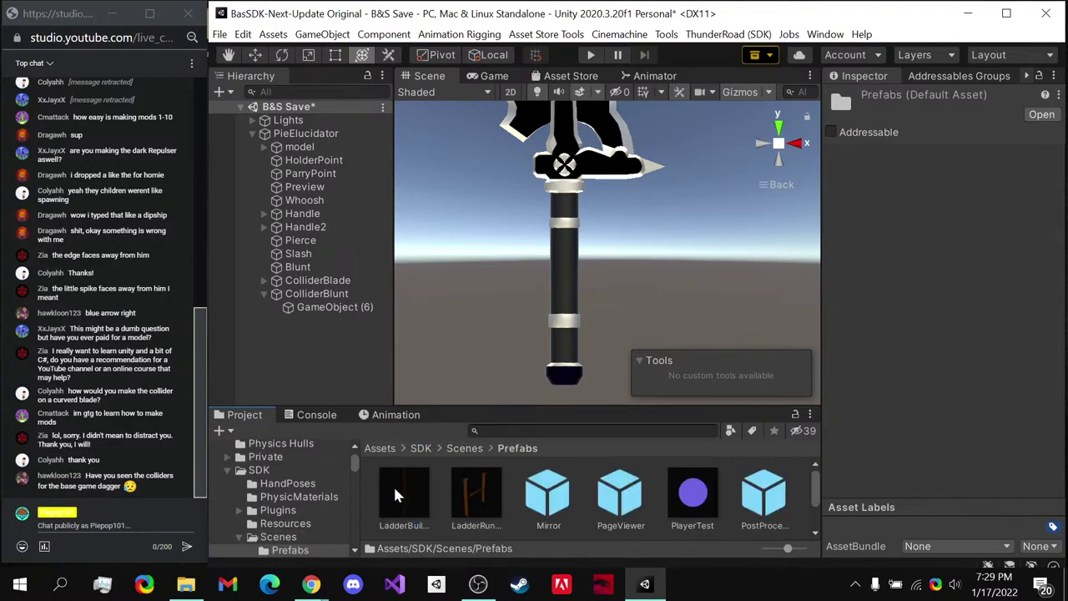
pyautogui.scroll(1, 467, 496)
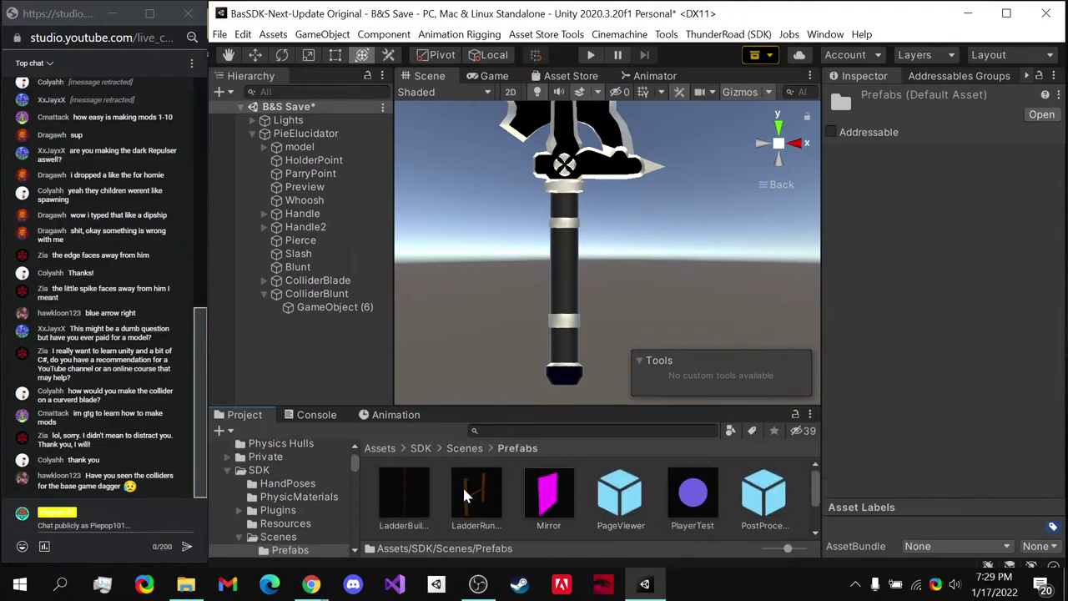
pyautogui.click(456, 448)
pyautogui.click(440, 448)
pyautogui.click(427, 450)
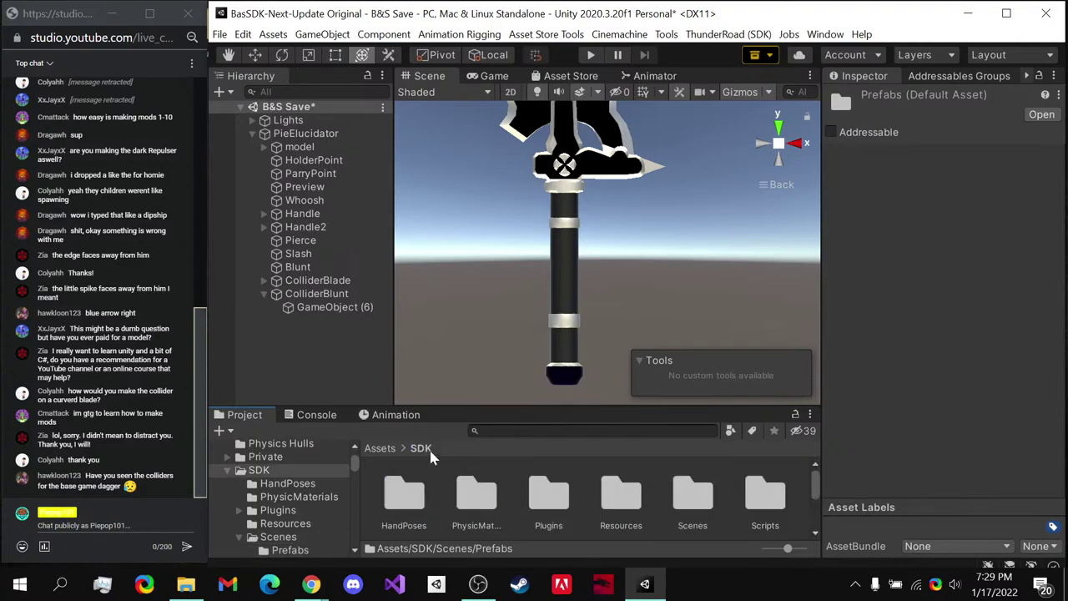
pyautogui.scroll(-1, 422, 482)
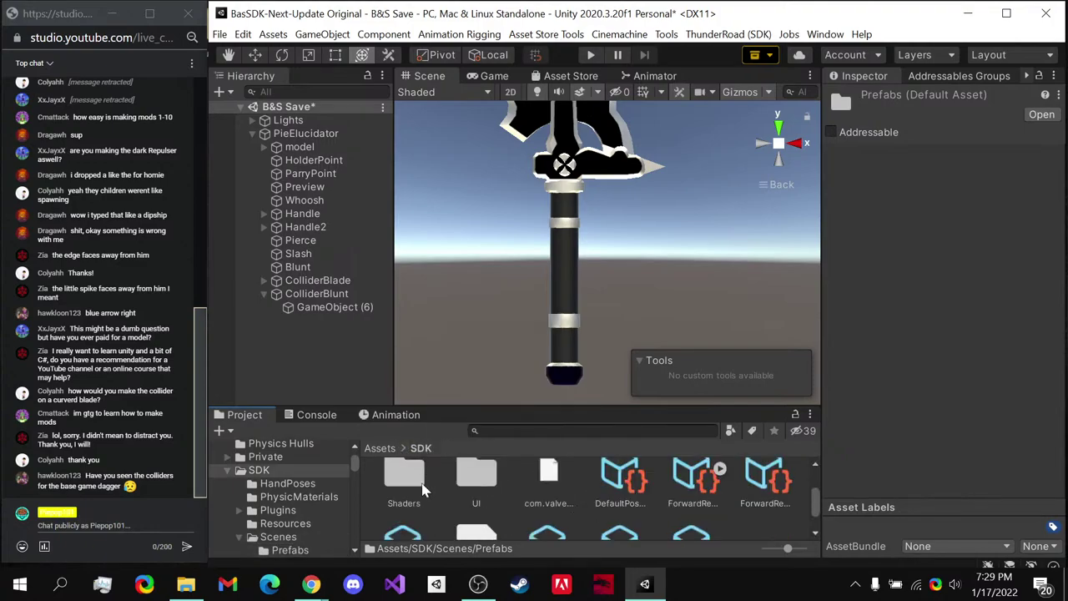
pyautogui.scroll(1, 433, 491)
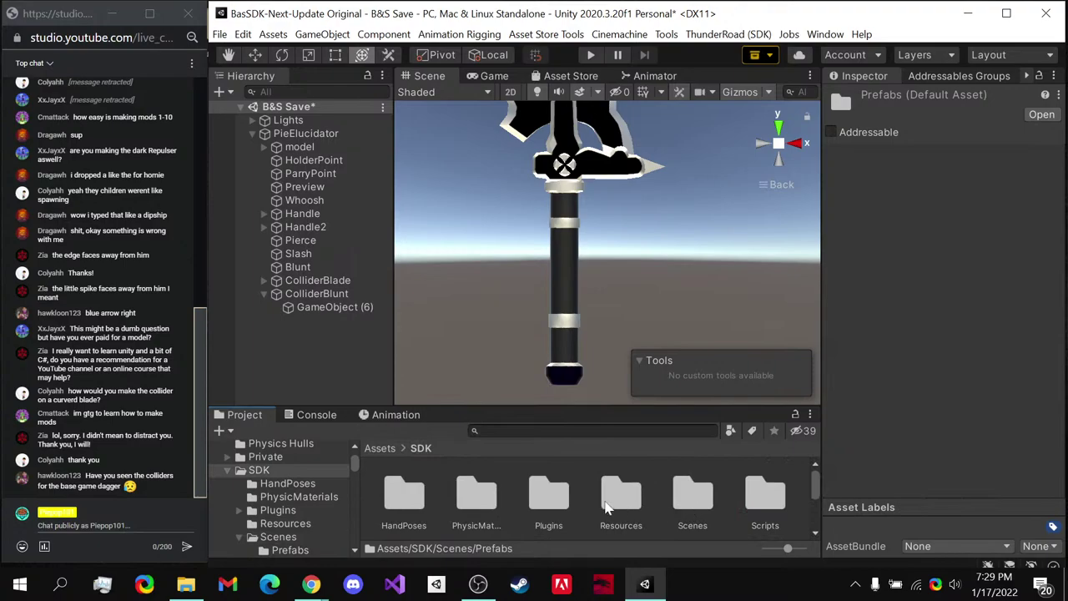
pyautogui.click(370, 448)
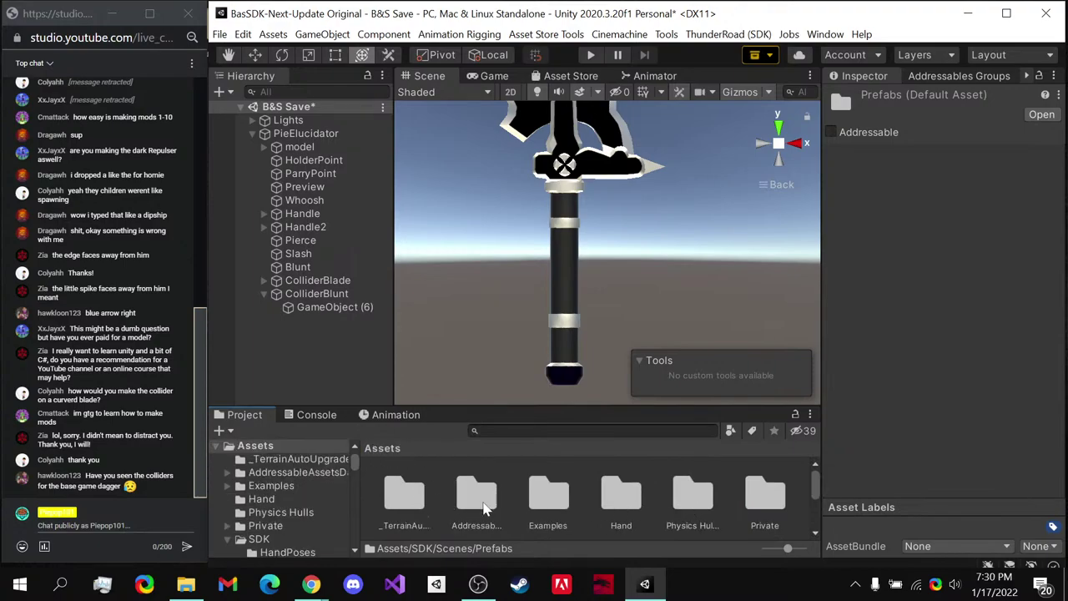
pyautogui.scroll(-2, 487, 508)
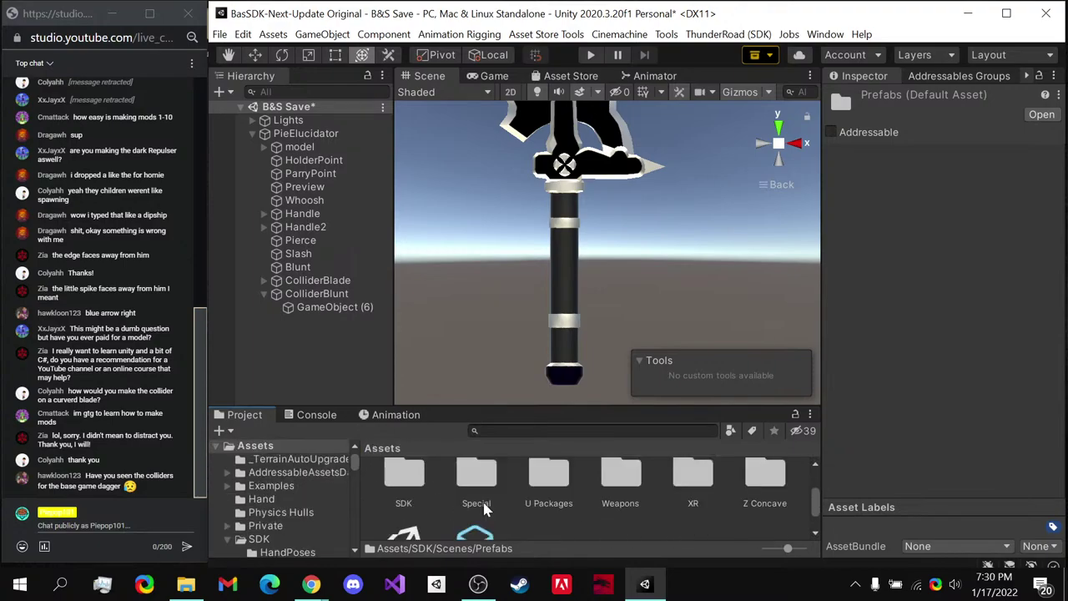
# - Search the project for "sao" and open the SAO pack's Elucidator folder
pyautogui.click(511, 430)
pyautogui.write('sao')
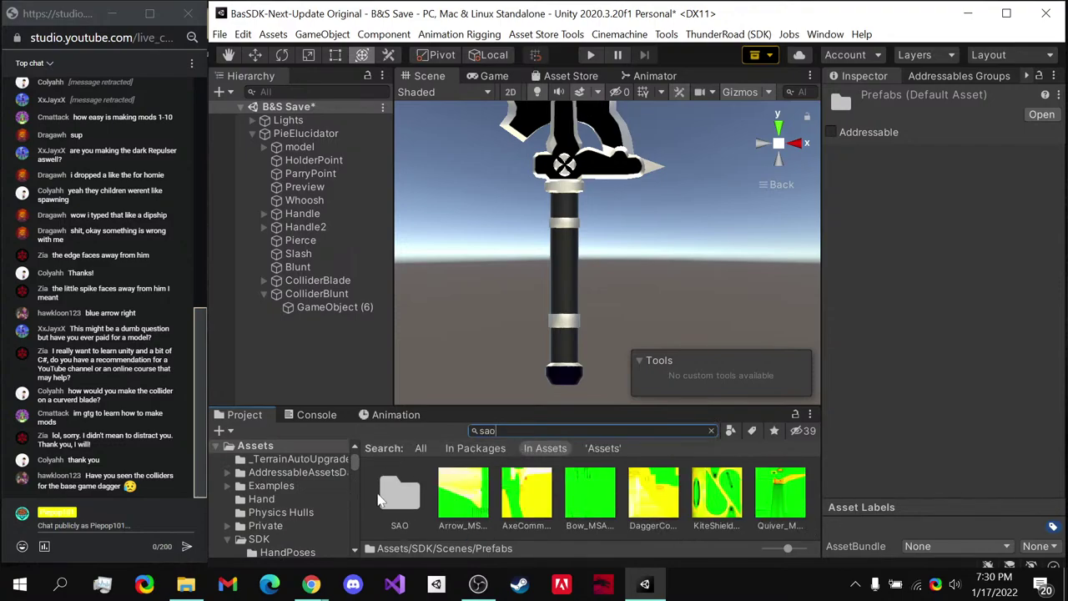
pyautogui.click(401, 499)
pyautogui.doubleClick(404, 499)
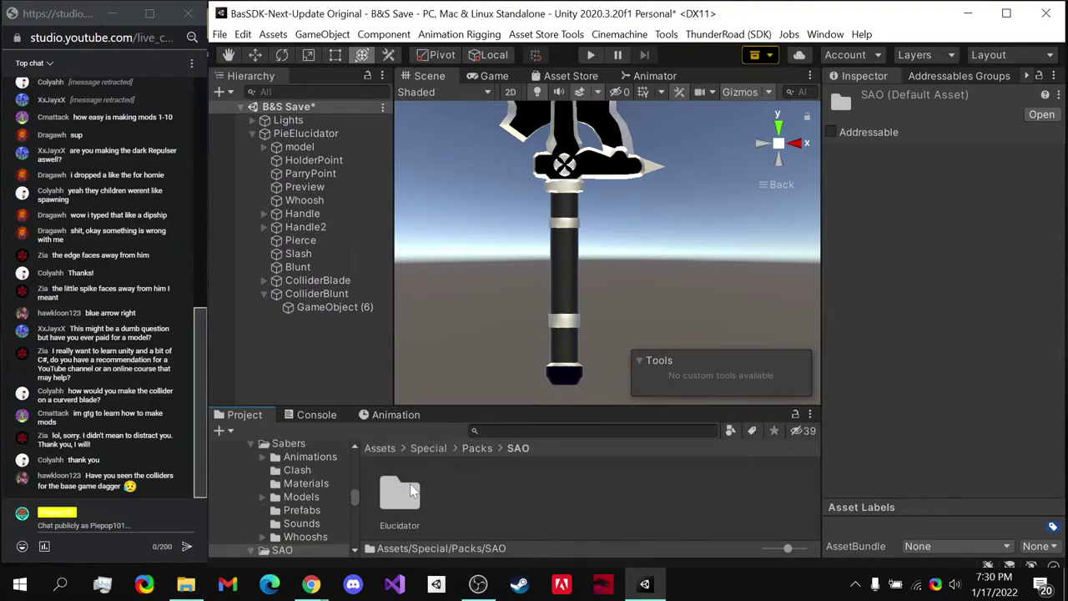
pyautogui.doubleClick(399, 492)
# - Review the capsule colliders in the ColliderBlade group, GameObject through GameObject (6), and save the scene
pyautogui.doubleClick(363, 309)
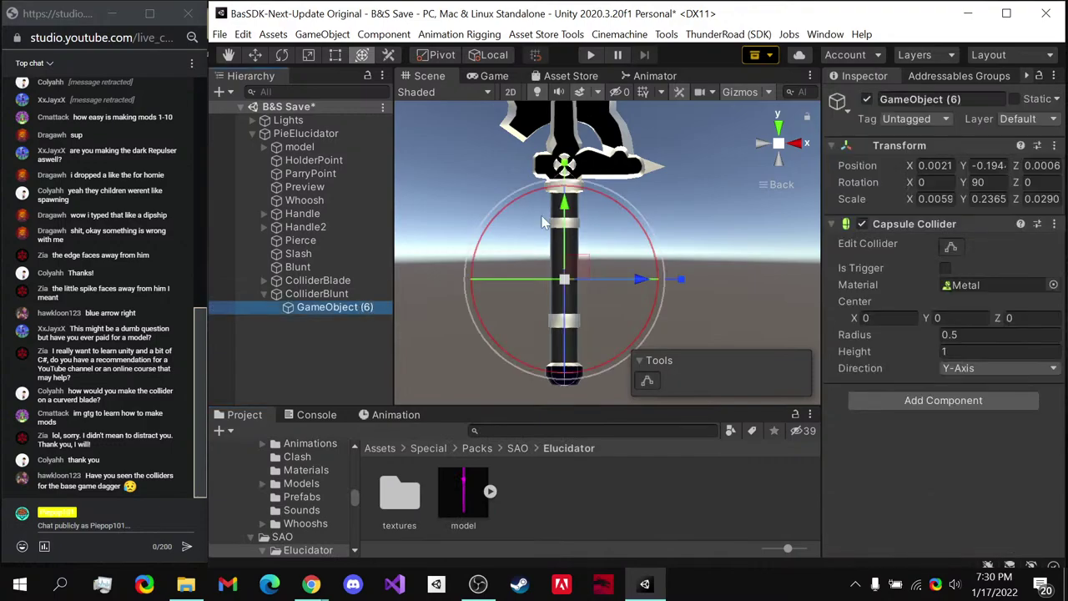
pyautogui.click(264, 281)
pyautogui.click(292, 294)
pyautogui.click(334, 347)
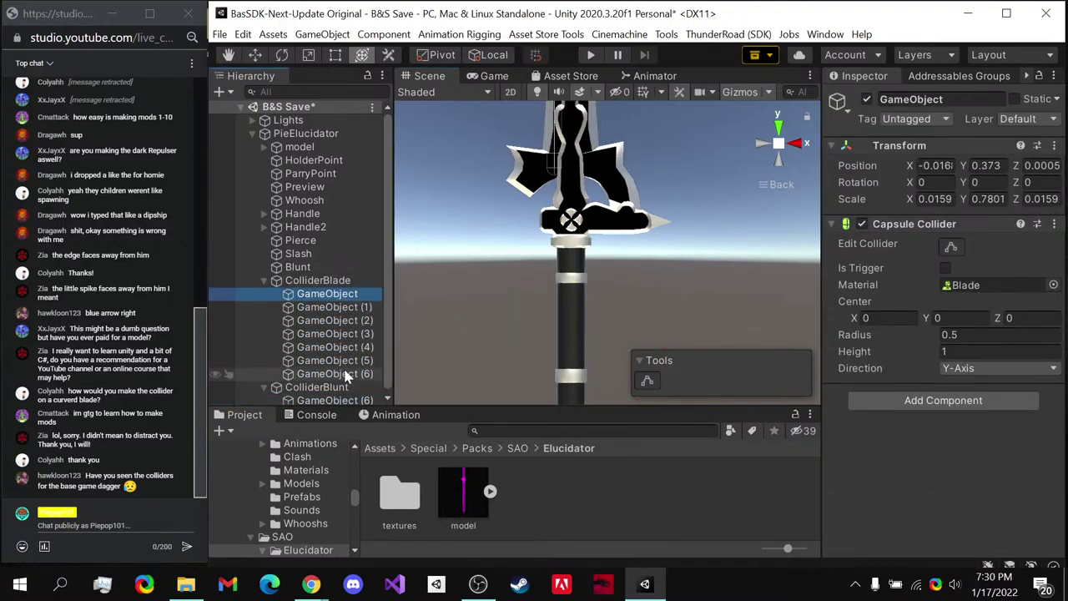
pyautogui.keyDown('shift'); pyautogui.click(347, 373); pyautogui.keyUp('shift')
pyautogui.press('Delete')
pyautogui.click(263, 281)
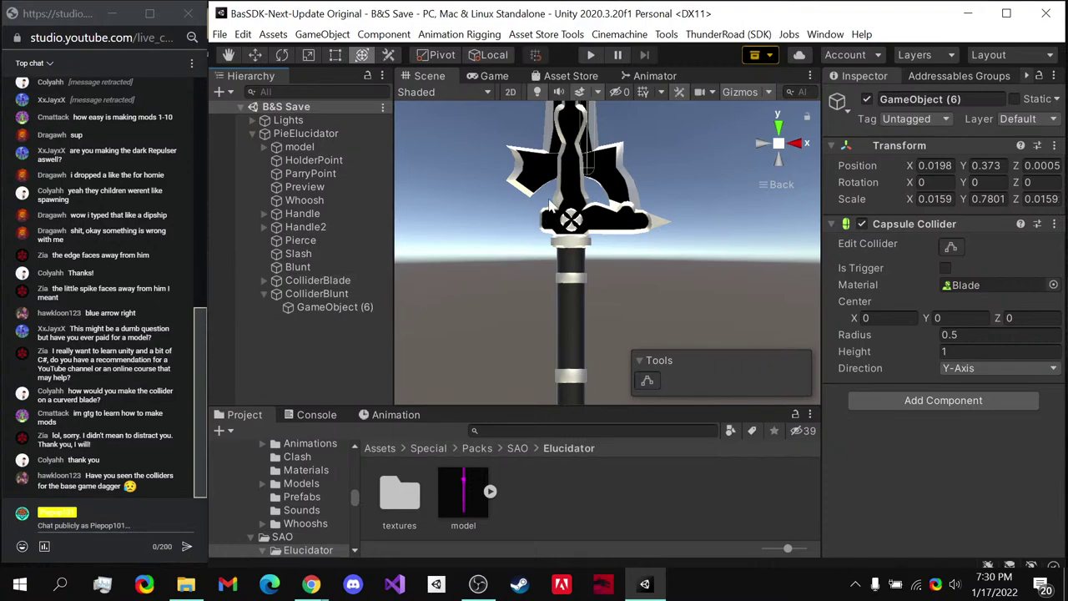
# - Check how GameObject (6) in the ColliderBlunt group fits along the sword's handle
pyautogui.moveTo(553, 206); pyautogui.dragTo(589, 234, button='middle')
pyautogui.click(325, 307)
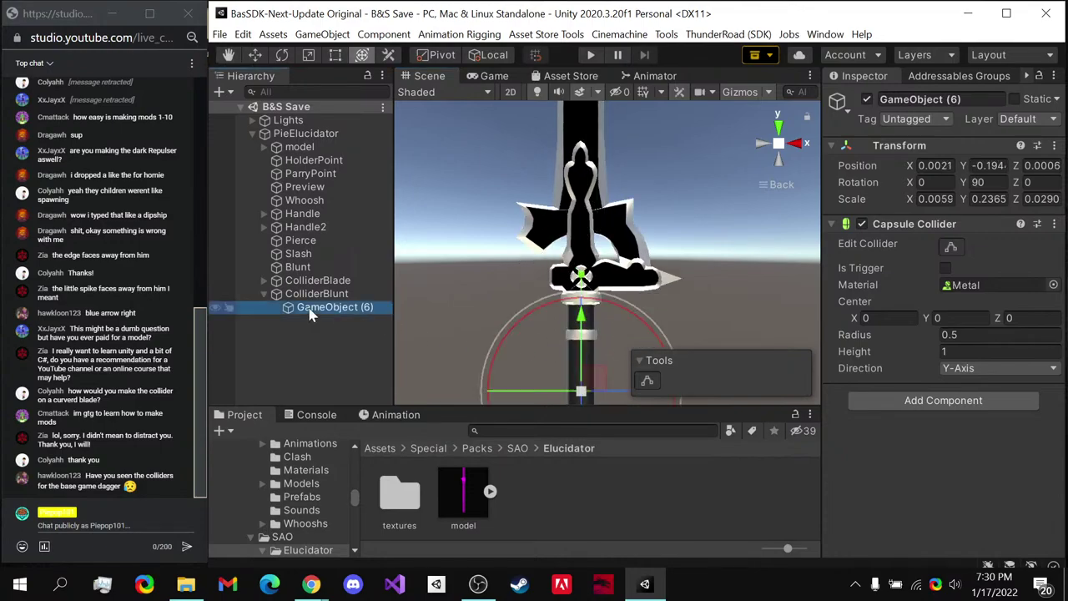
pyautogui.moveTo(528, 334); pyautogui.dragTo(526, 203, button='middle')
pyautogui.scroll(2, 581, 303)
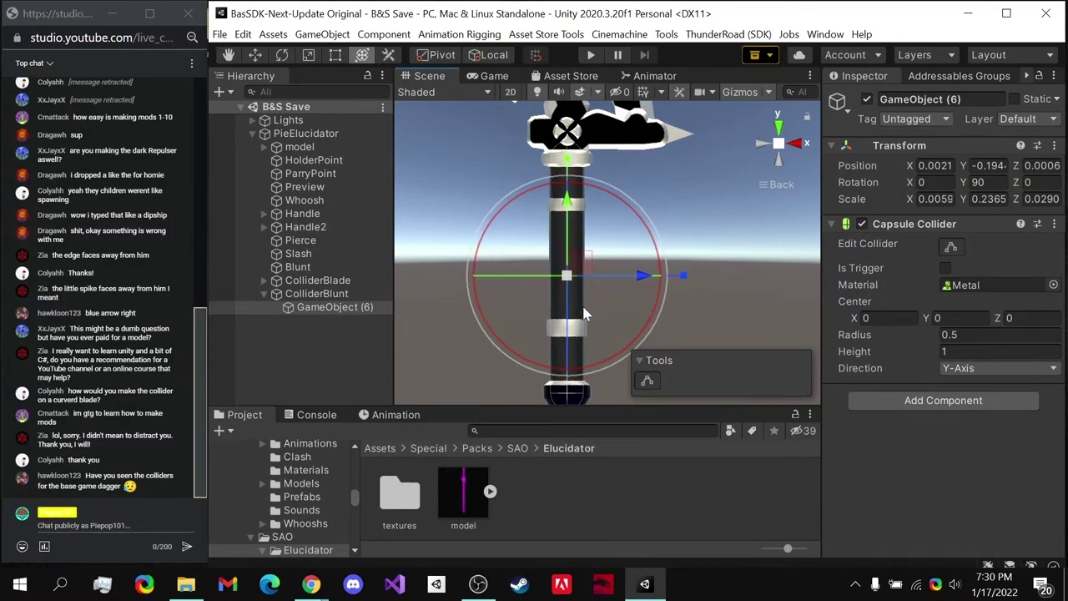
pyautogui.scroll(2, 585, 332)
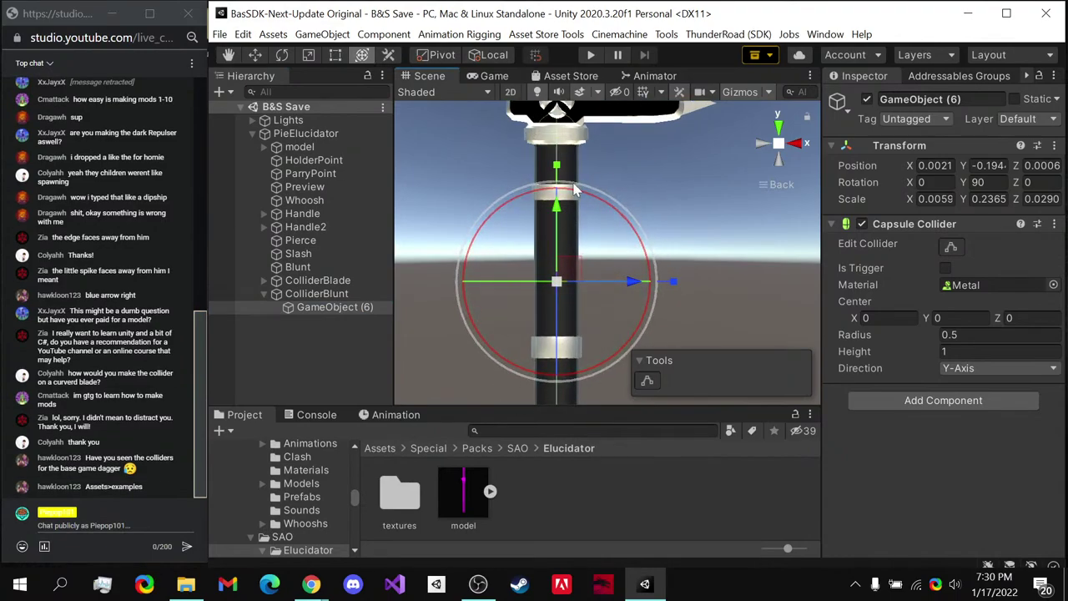
# - Add the DaggerCommon prefab from Assets/Examples/Weapons to the scene as a separate root object
pyautogui.click(380, 448)
pyautogui.doubleClick(551, 499)
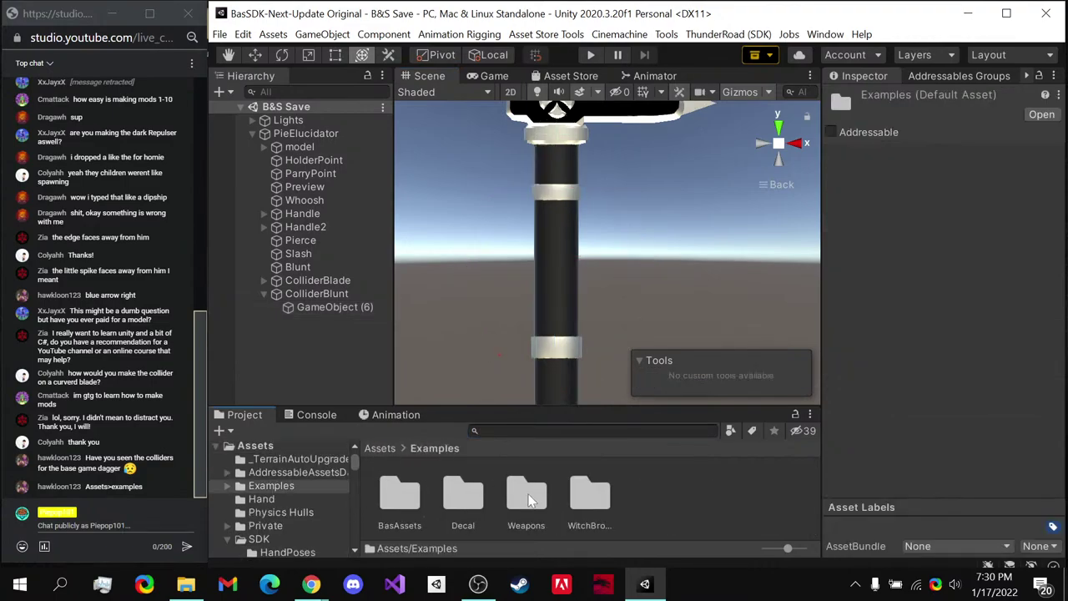
pyautogui.click(526, 499)
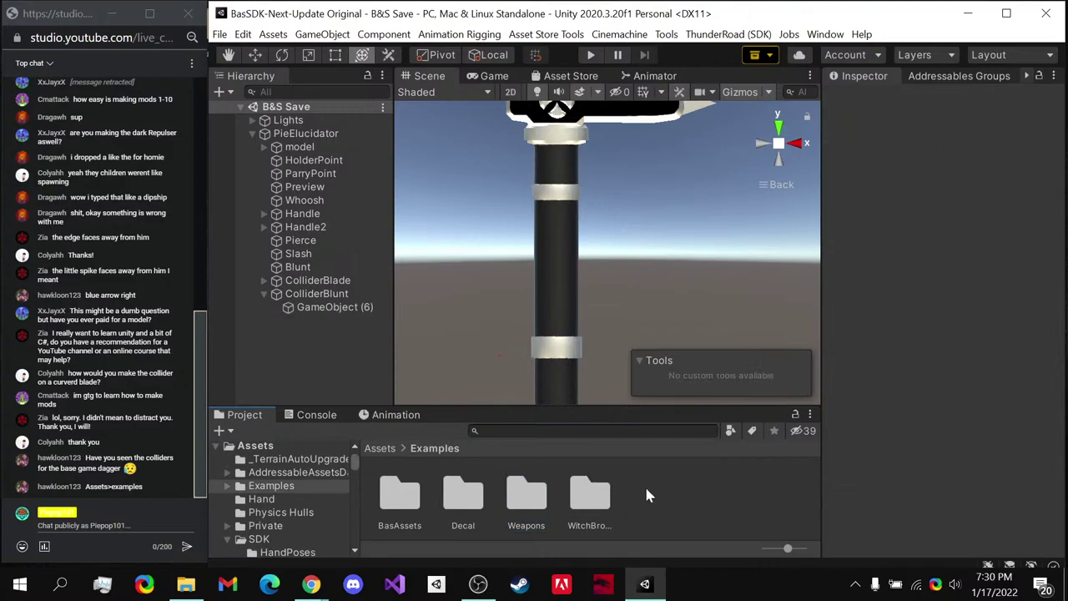
pyautogui.doubleClick(527, 501)
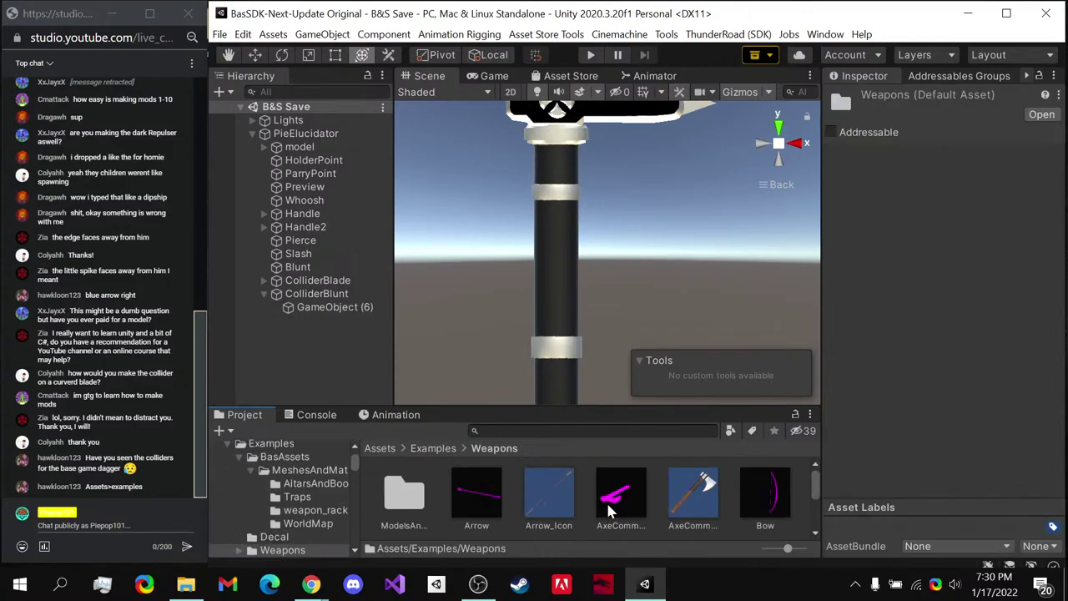
pyautogui.scroll(-2, 614, 505)
pyautogui.scroll(2, 561, 519)
pyautogui.scroll(-2, 561, 519)
pyautogui.moveTo(548, 500); pyautogui.dragTo(326, 367)
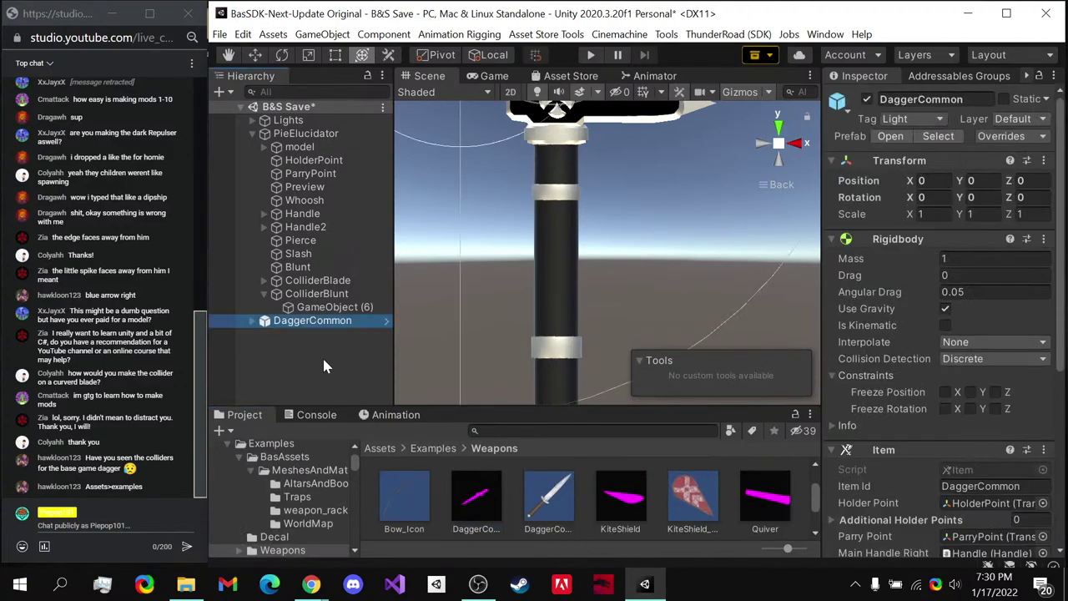
# - Examine the Colliders group of the DaggerCommon example, and undo adding the dagger to the scene
pyautogui.doubleClick(313, 320)
pyautogui.click(253, 321)
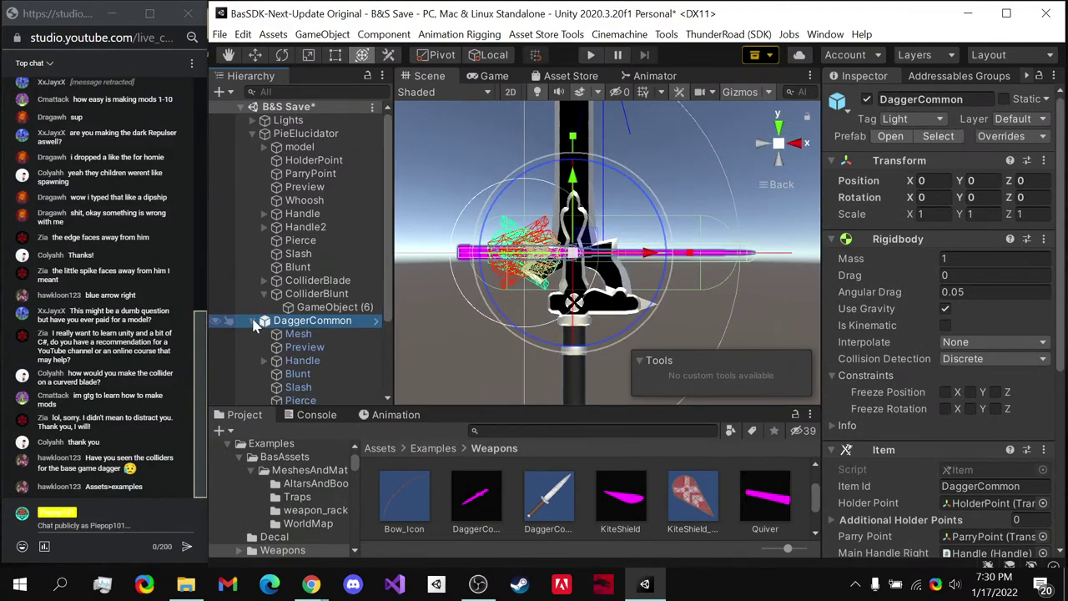
pyautogui.scroll(-3, 302, 354)
pyautogui.click(306, 367)
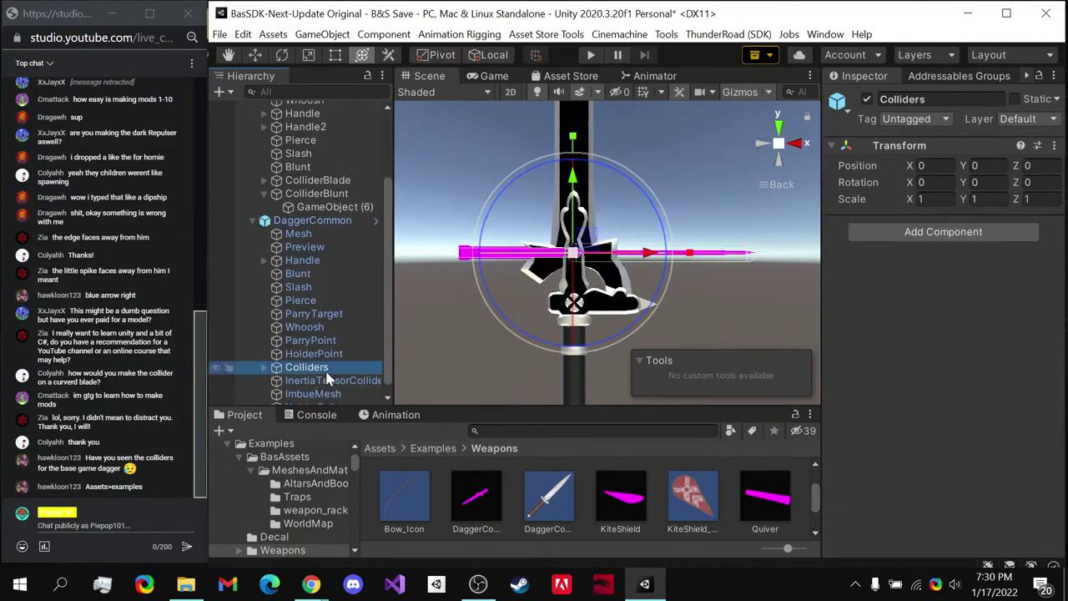
pyautogui.keyDown('alt'); pyautogui.moveTo(501, 283); pyautogui.dragTo(451, 243); pyautogui.keyUp('alt')
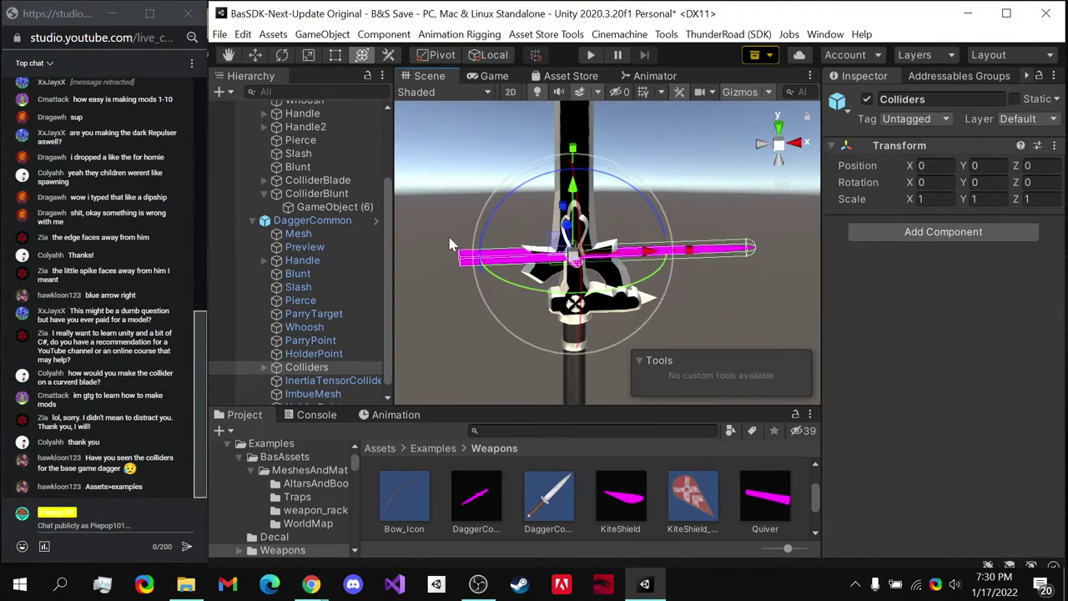
pyautogui.click(312, 221)
pyautogui.hotkey('ctrl', 'z')
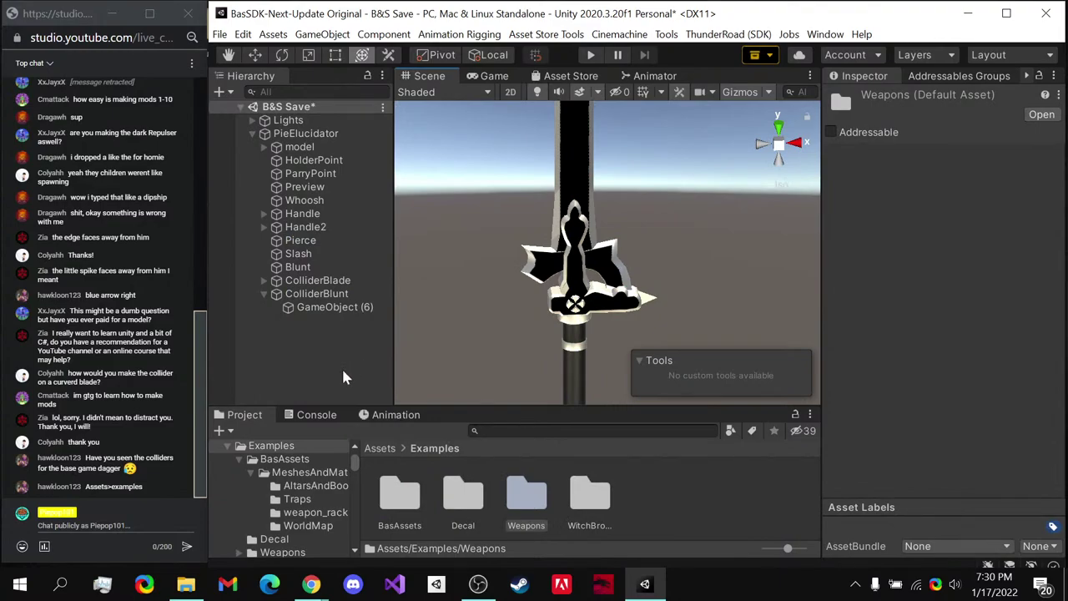
# - Create an empty child object under ColliderBlunt, beside GameObject (6), and add a Box Collider to it
pyautogui.click(334, 307)
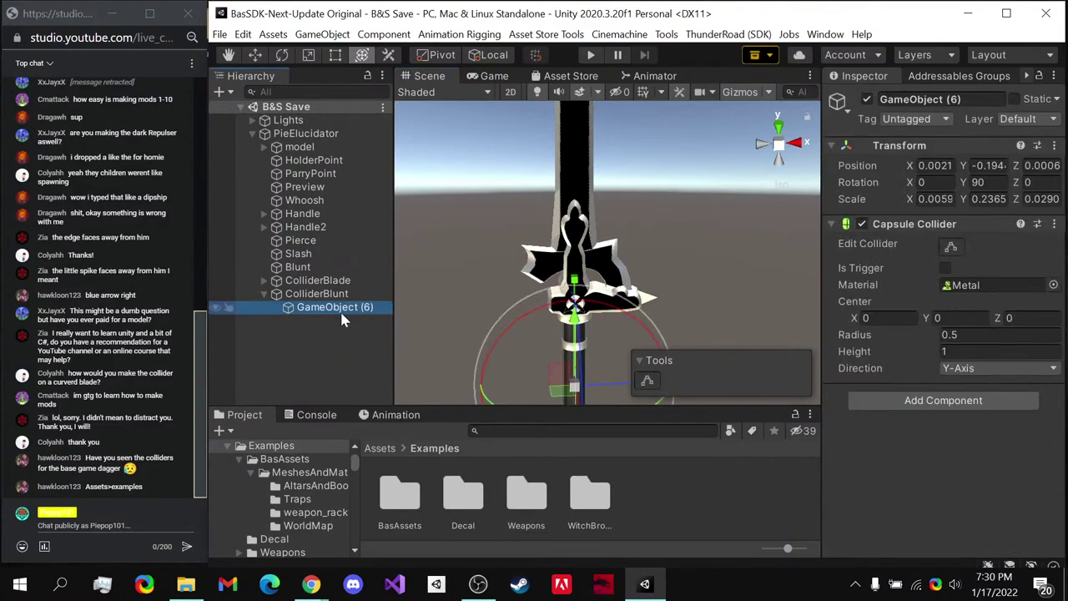
pyautogui.press('f')
pyautogui.click(778, 146)
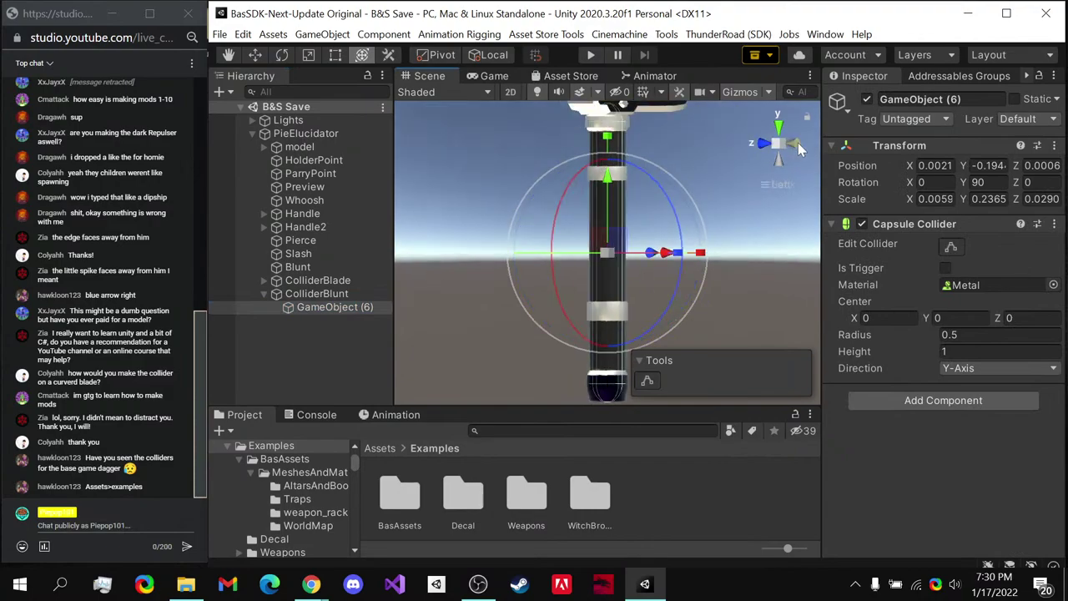
pyautogui.scroll(-2, 592, 236)
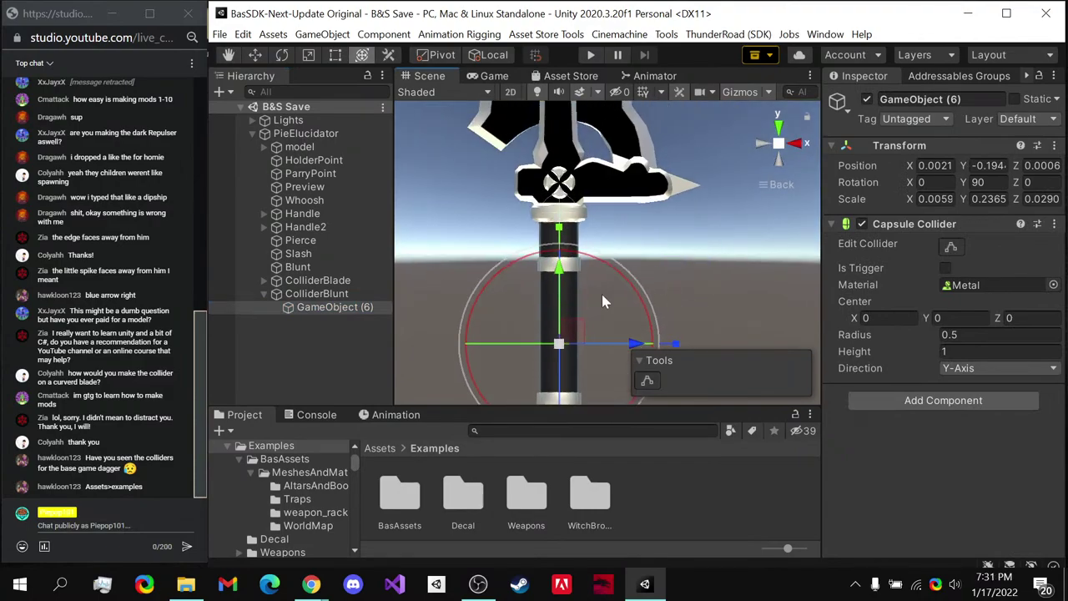
pyautogui.rightClick(316, 294)
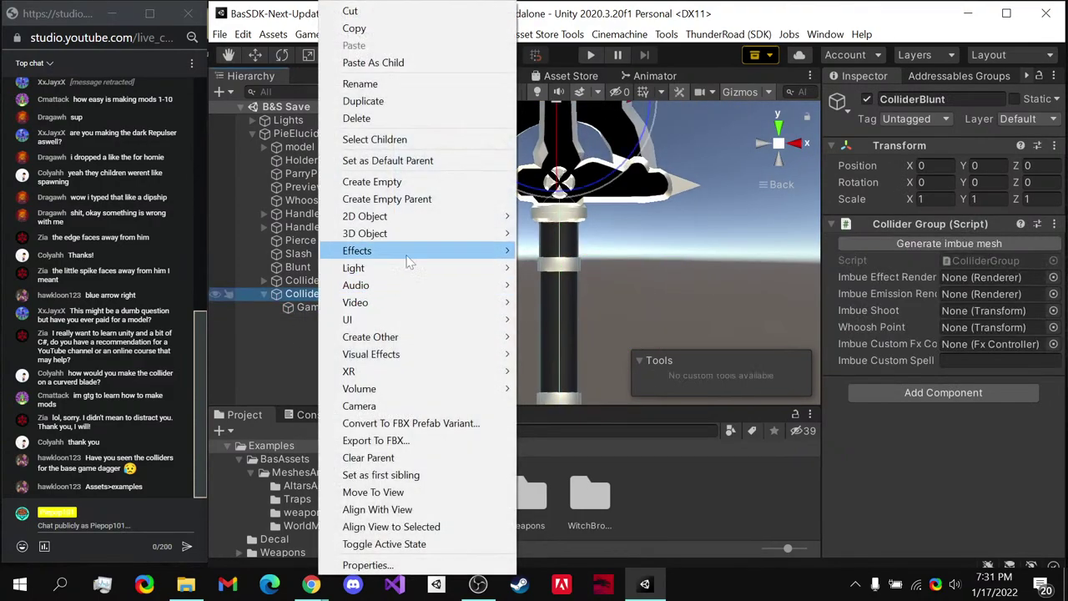
pyautogui.click(458, 183)
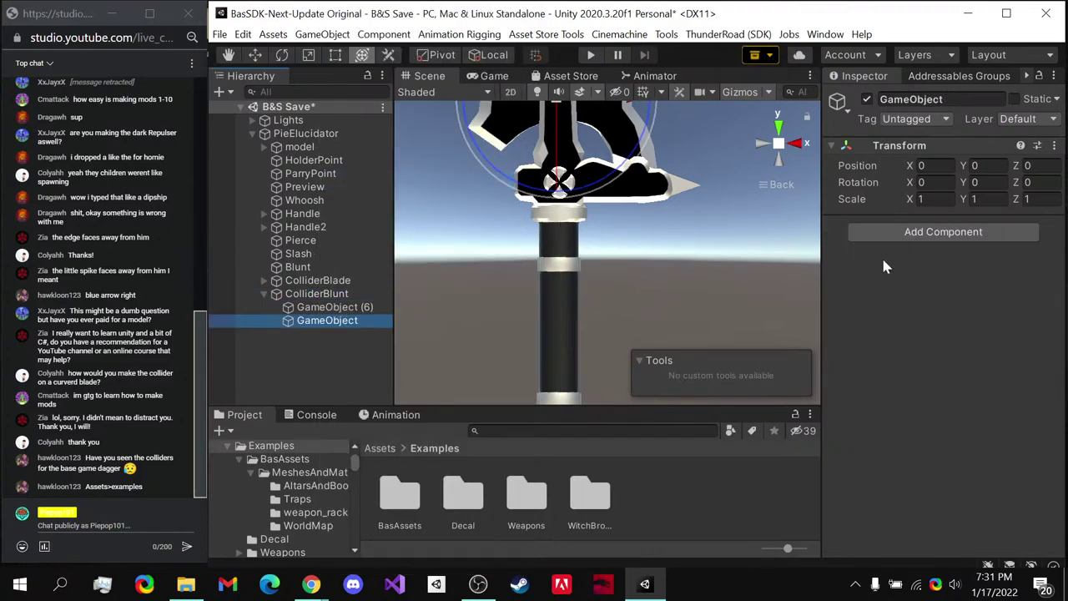
pyautogui.click(934, 236)
pyautogui.write('box')
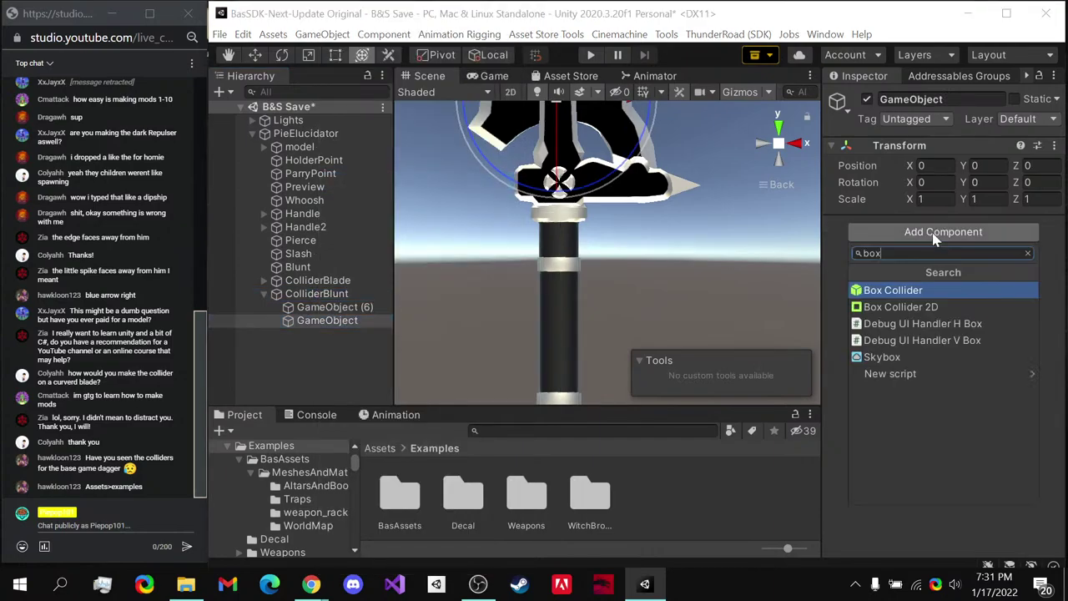
pyautogui.press('Return')
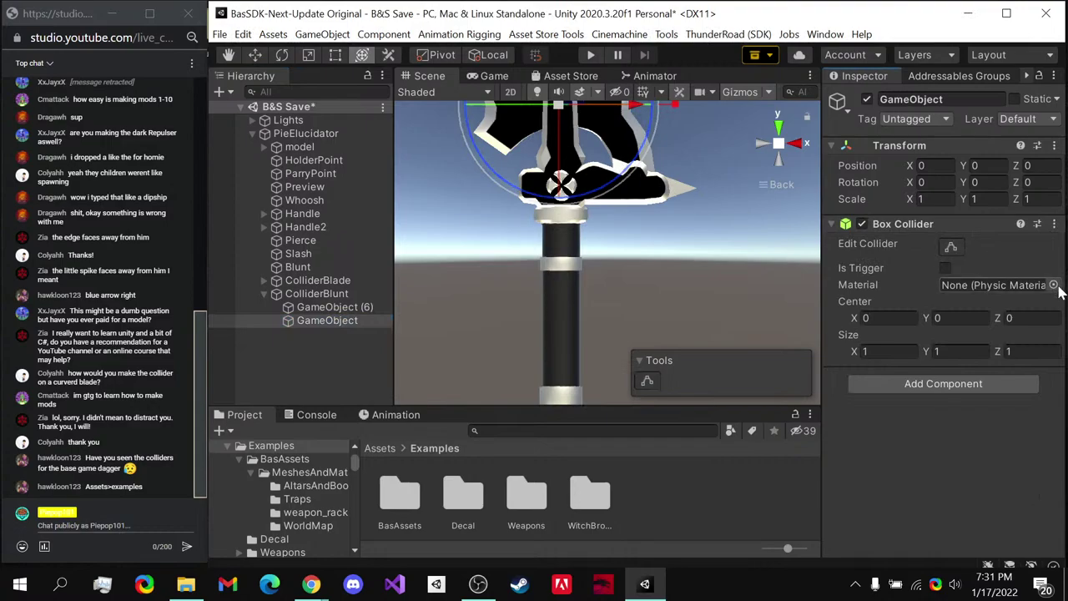
# - Compare the available metal physic materials and assign the Metal from Assets/SDK/PhysicMaterials to the new box collider
pyautogui.click(1053, 284)
pyautogui.write('met')
pyautogui.click(872, 338)
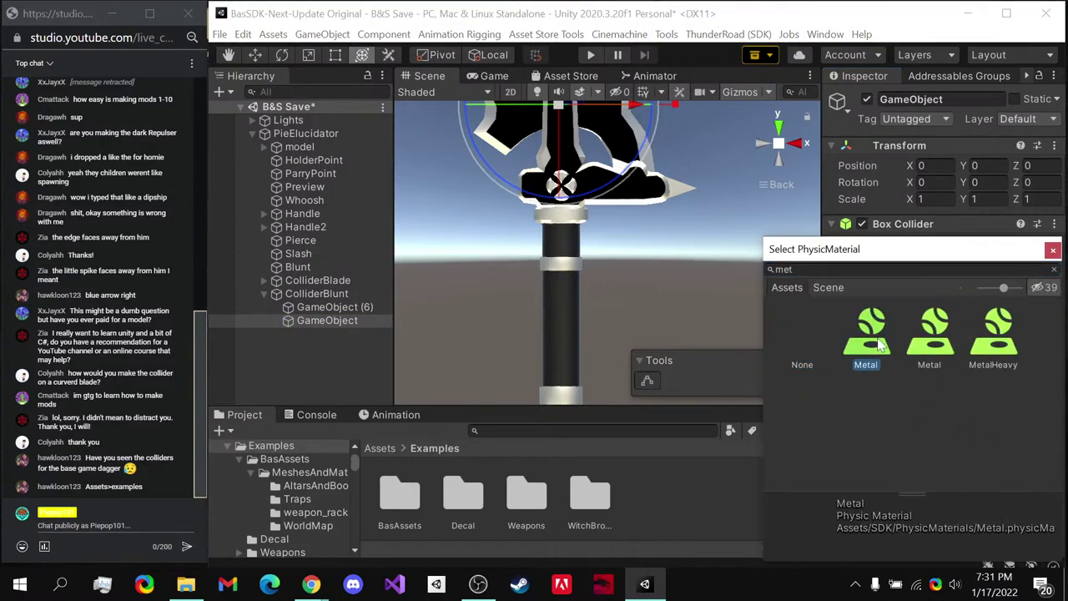
pyautogui.click(935, 334)
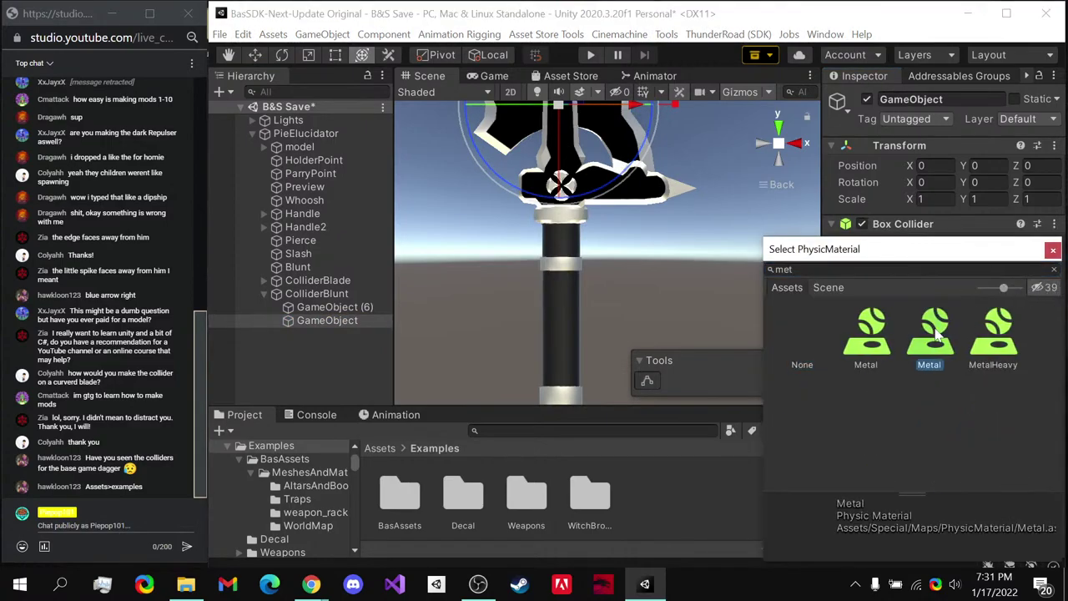
pyautogui.click(873, 334)
pyautogui.click(929, 363)
pyautogui.click(1013, 336)
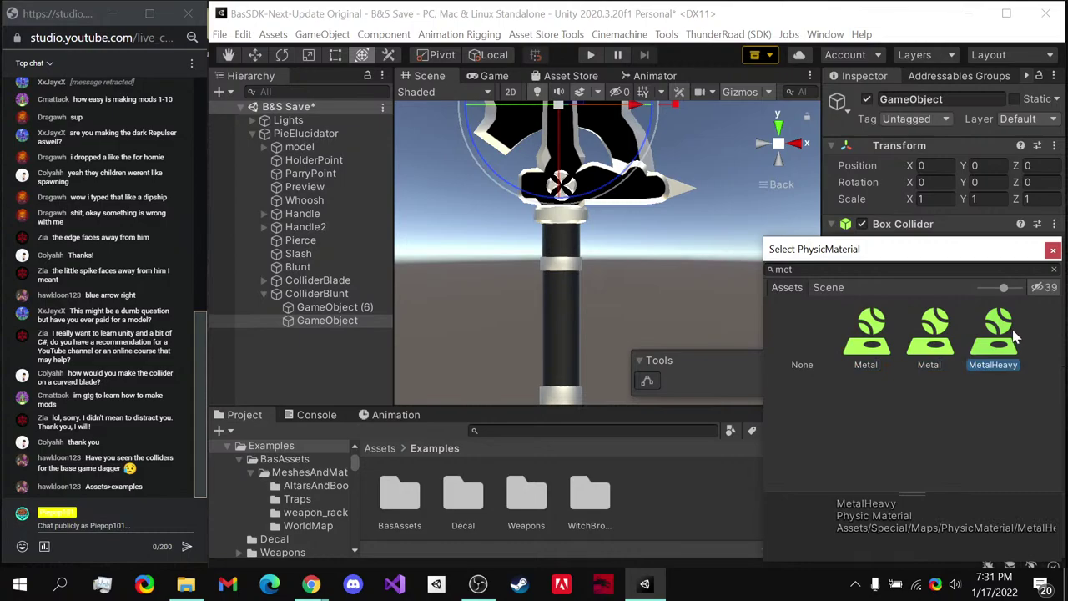
pyautogui.click(947, 357)
pyautogui.click(868, 338)
pyautogui.click(926, 359)
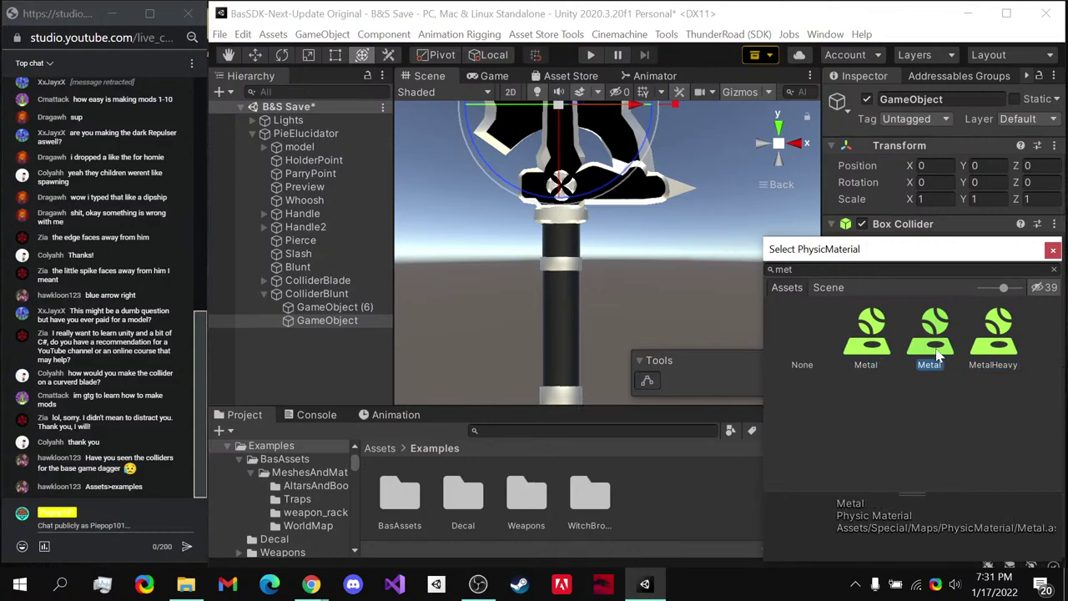
pyautogui.click(882, 355)
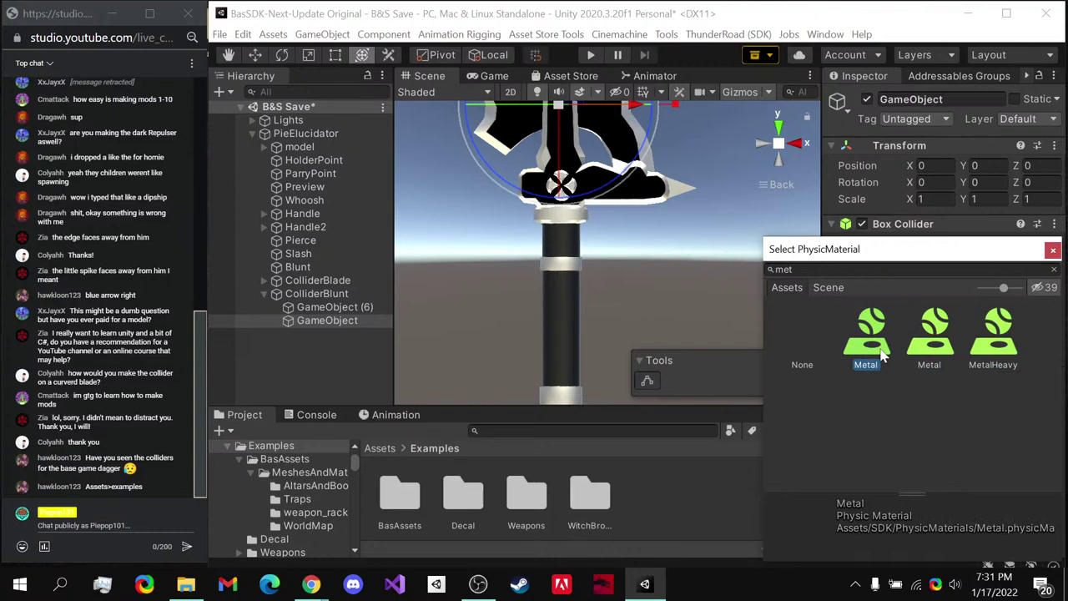
pyautogui.click(987, 349)
pyautogui.click(868, 351)
# - Find the duplicate physic materials in the Assets/Special/Maps/PhysicMaterial folder
pyautogui.click(380, 448)
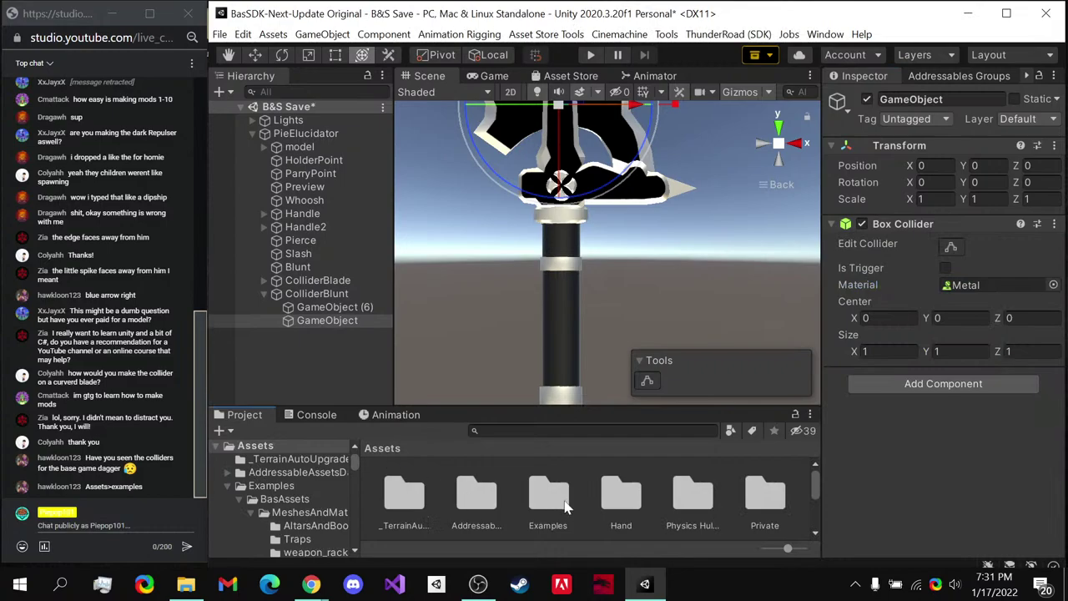
pyautogui.scroll(-3, 565, 505)
pyautogui.doubleClick(482, 495)
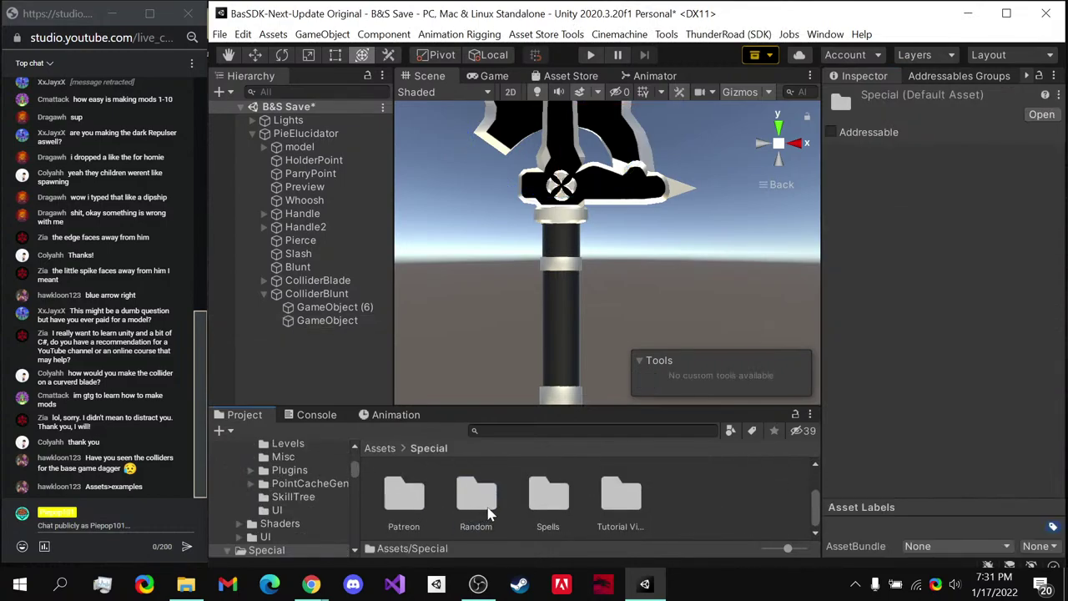
pyautogui.scroll(1, 485, 487)
pyautogui.doubleClick(560, 505)
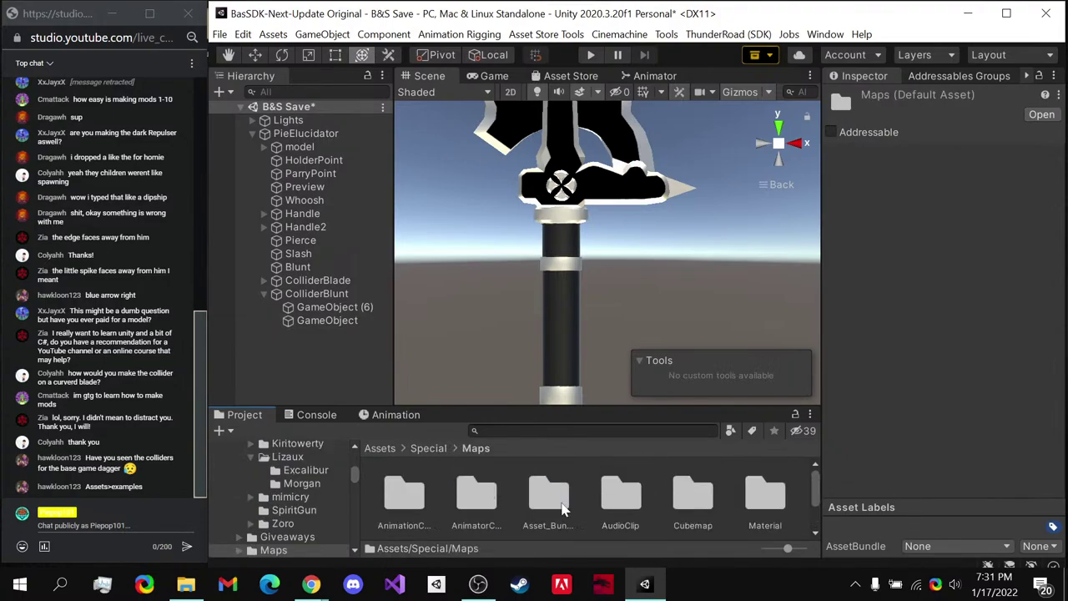
pyautogui.scroll(-1, 526, 515)
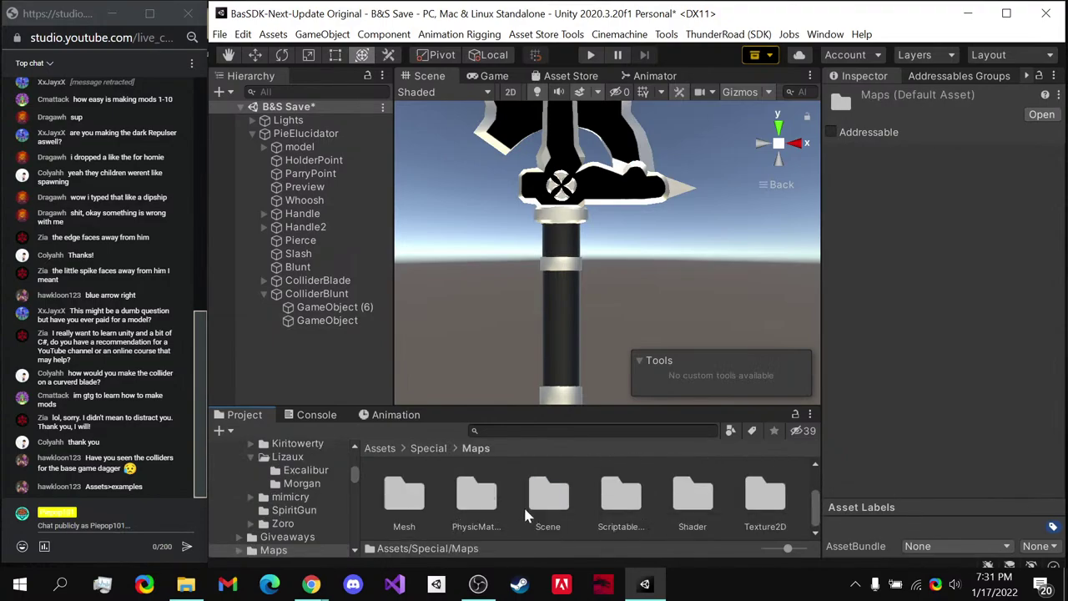
pyautogui.doubleClick(490, 515)
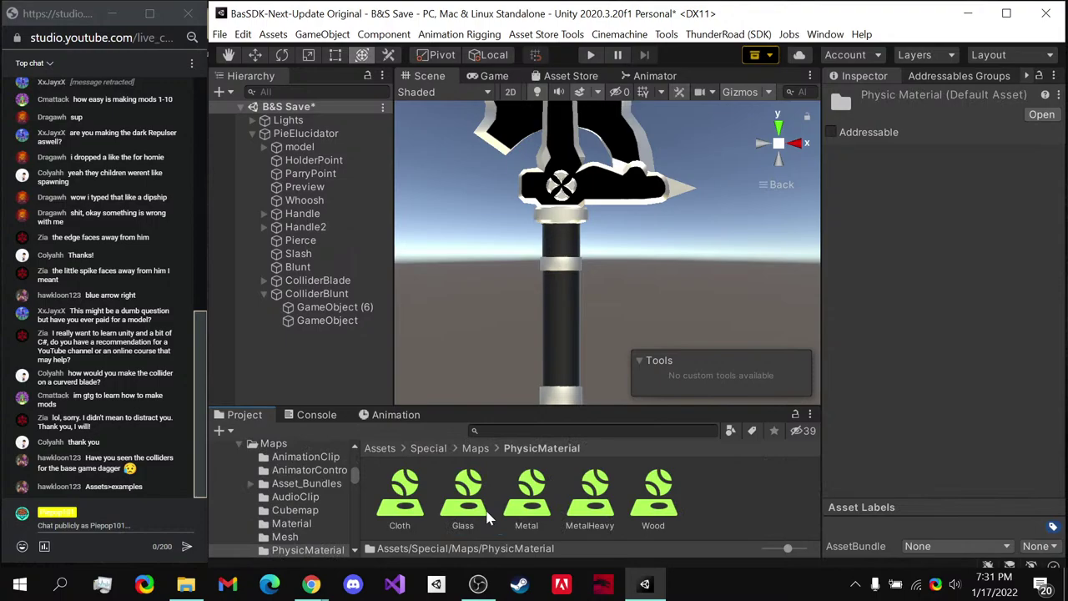
# - Delete the PhysicMaterial folder from Assets/Special/Maps
pyautogui.click(477, 448)
pyautogui.scroll(-1, 487, 486)
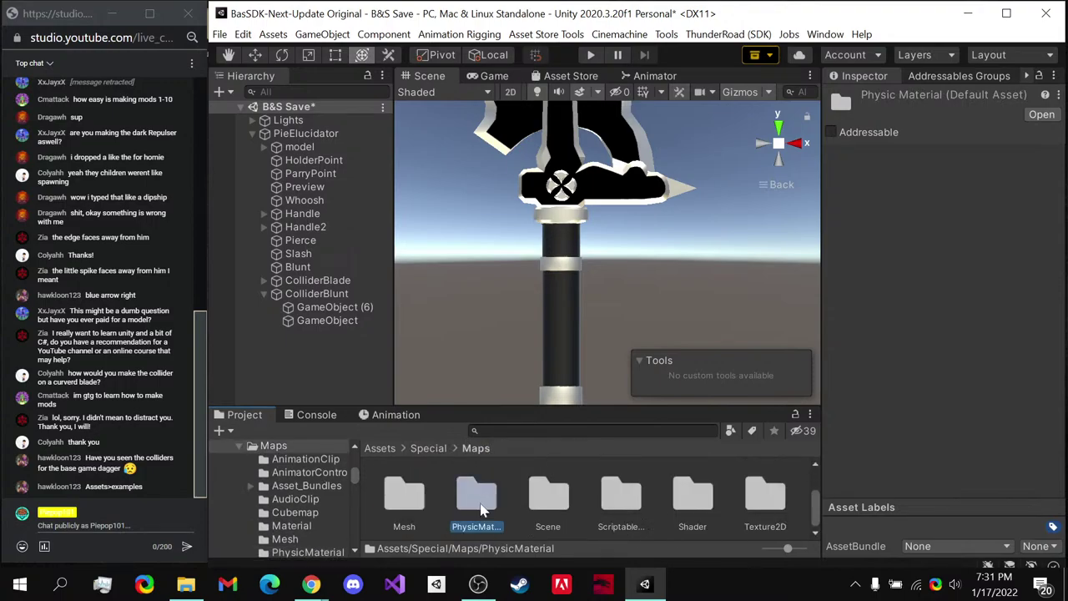
pyautogui.rightClick(485, 509)
pyautogui.click(516, 62)
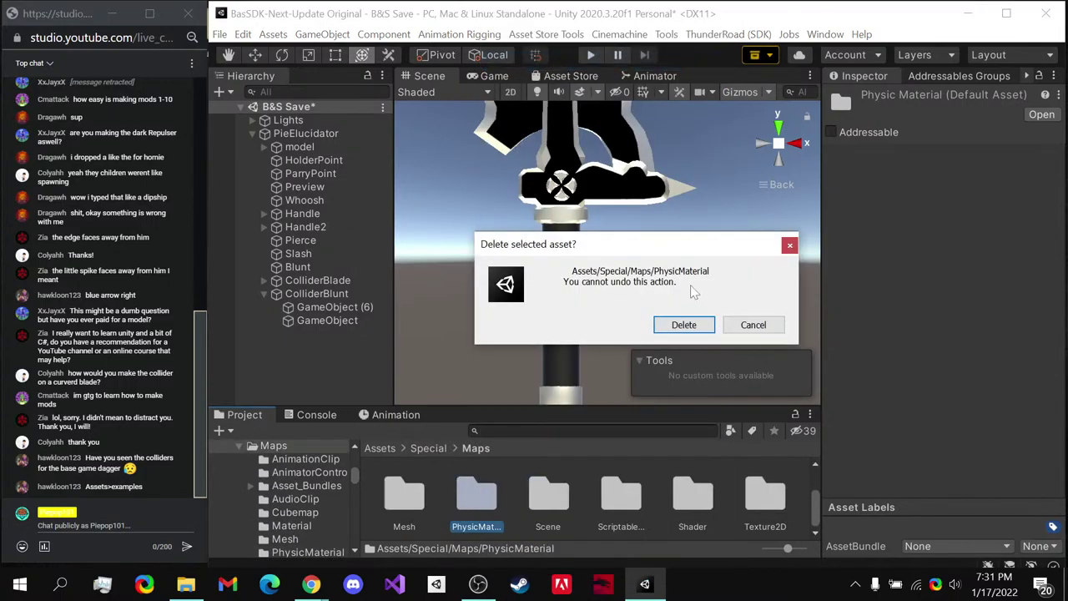
pyautogui.click(684, 325)
pyautogui.scroll(1, 528, 512)
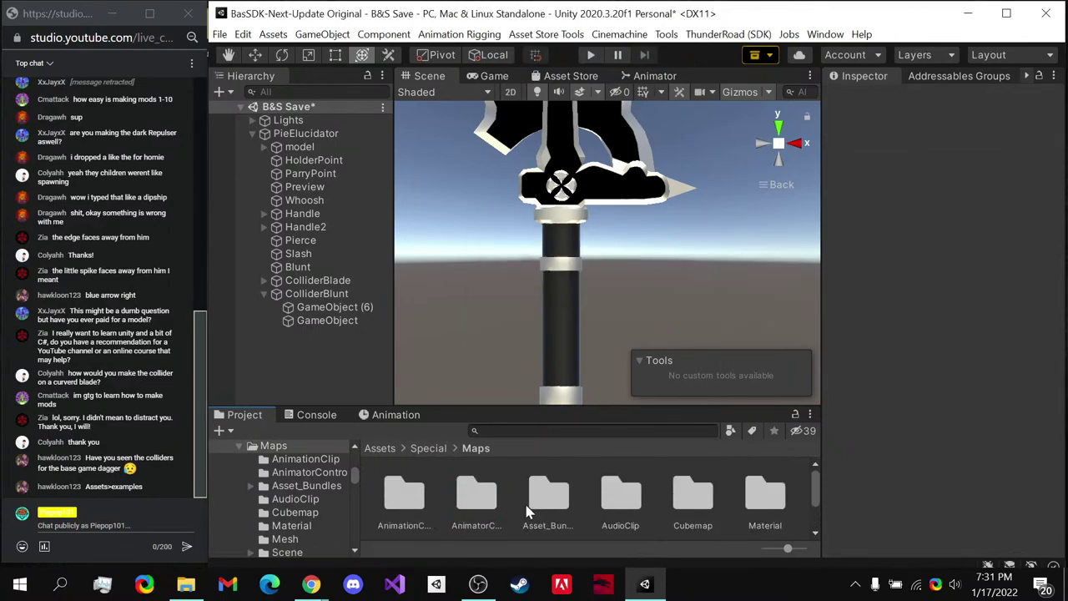
pyautogui.scroll(-1, 528, 512)
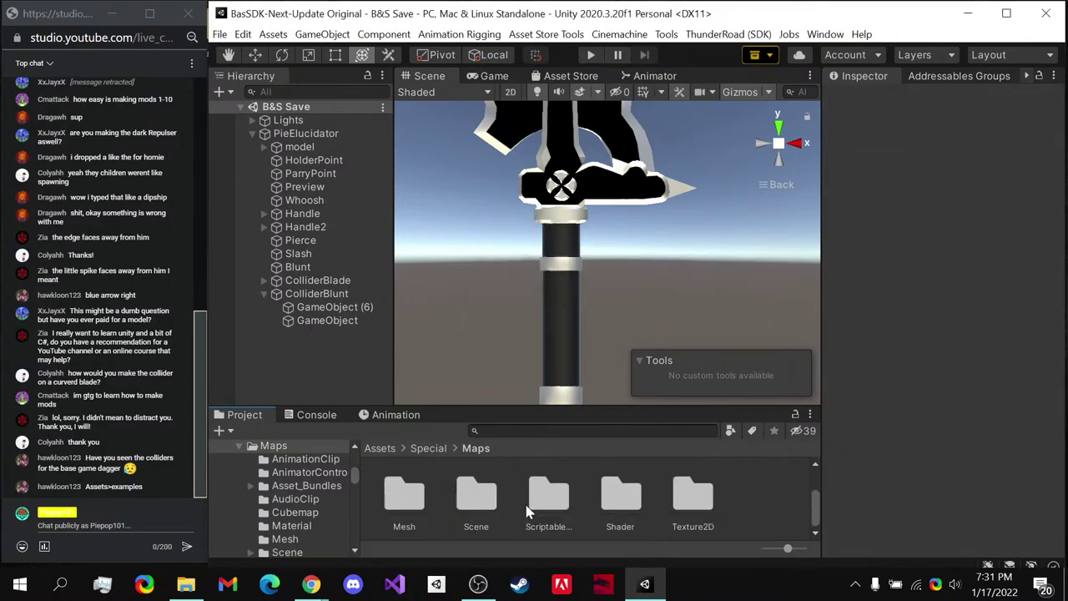
pyautogui.scroll(1, 528, 512)
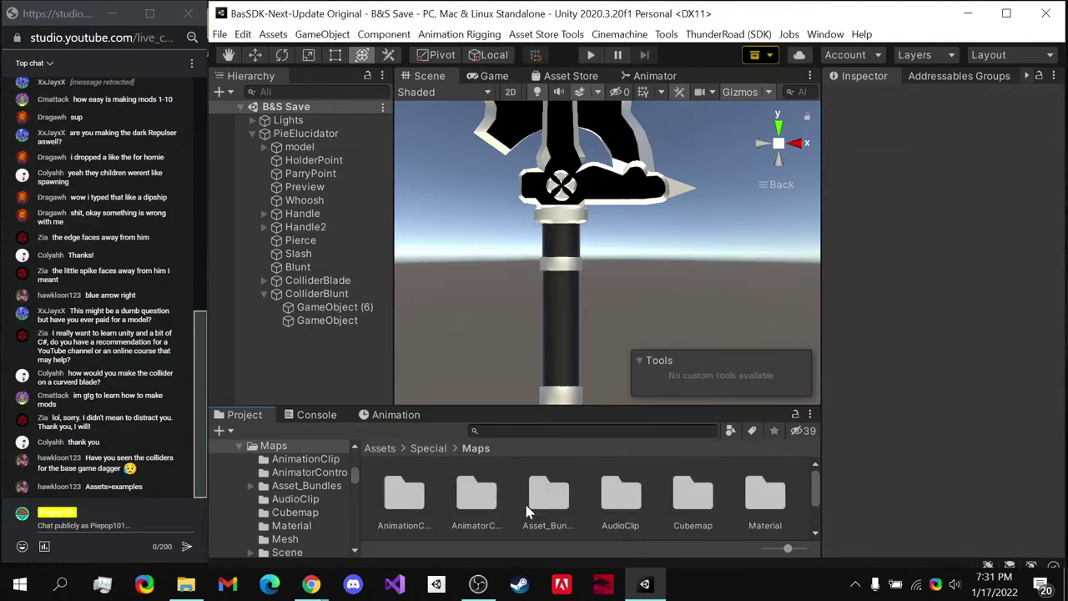
# - Search the project for "sao" and open the Elucidator folder in Assets/Special/Packs/SAO
pyautogui.click(380, 449)
pyautogui.scroll(-2, 445, 483)
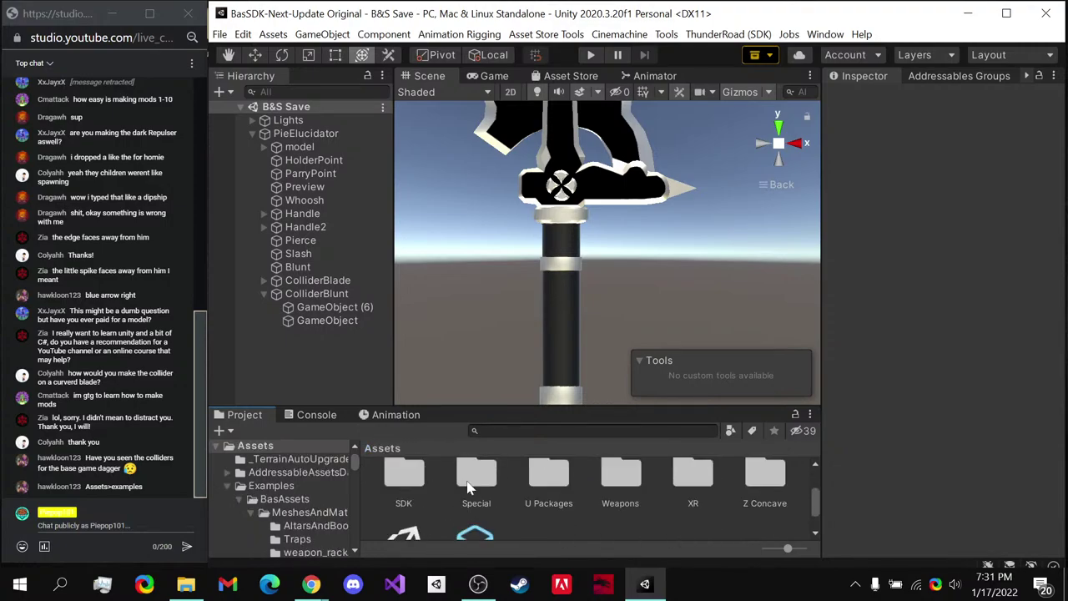
pyautogui.scroll(1, 444, 482)
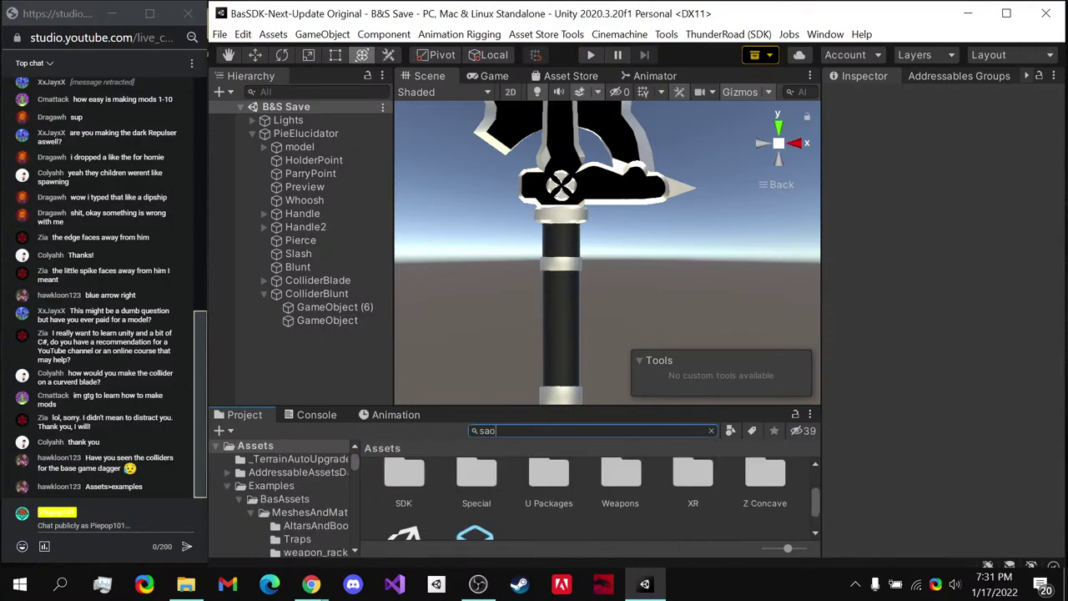
pyautogui.doubleClick(401, 499)
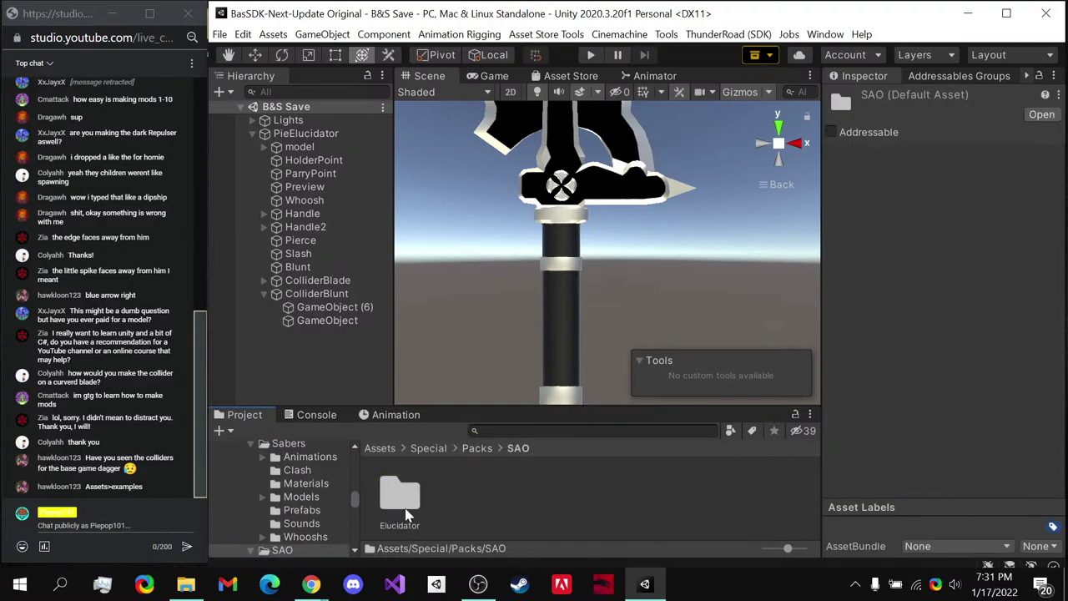
pyautogui.doubleClick(399, 499)
# - Shrink the ColliderBlunt box collider around the ornament at the blade's base, to a scale of about 0.0544, 0.1118, 0.0153
pyautogui.click(317, 280)
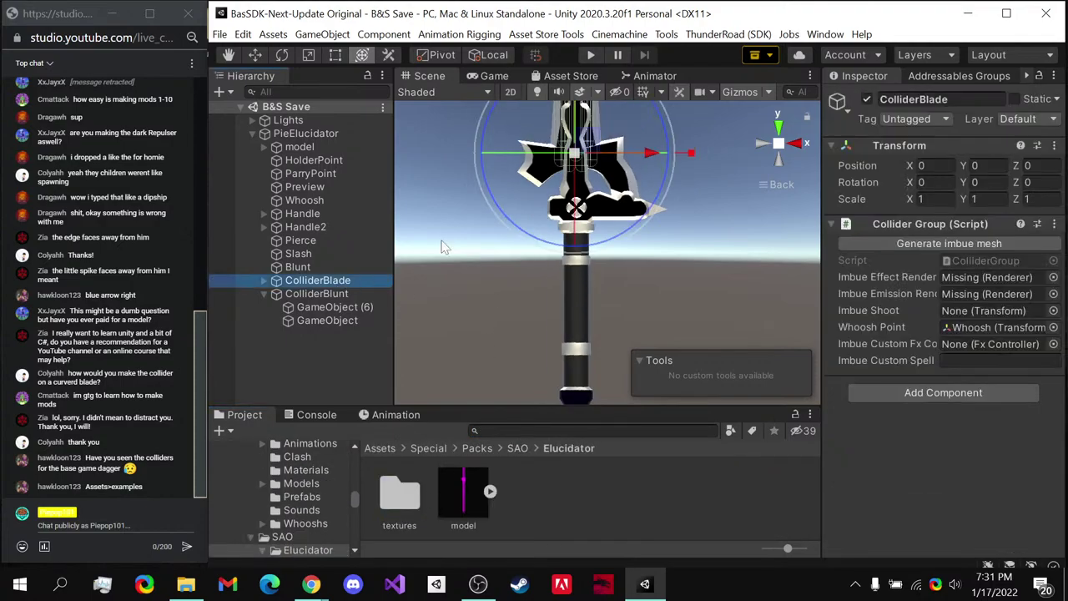
pyautogui.press('f')
pyautogui.keyDown('alt'); pyautogui.moveTo(634, 217); pyautogui.dragTo(768, 148); pyautogui.keyUp('alt')
pyautogui.click(763, 144)
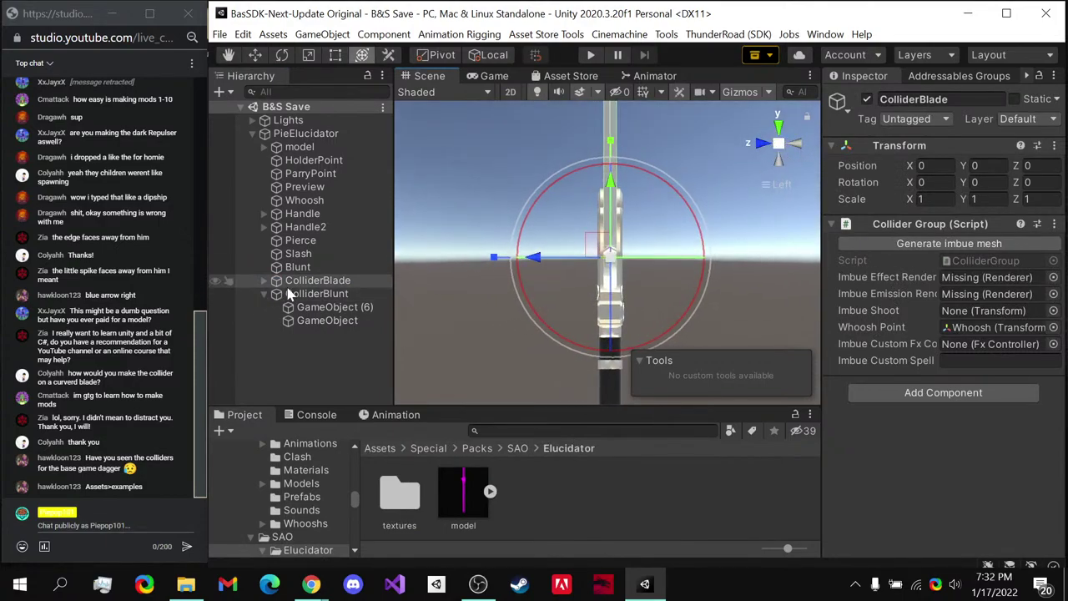
pyautogui.click(326, 321)
pyautogui.click(792, 146)
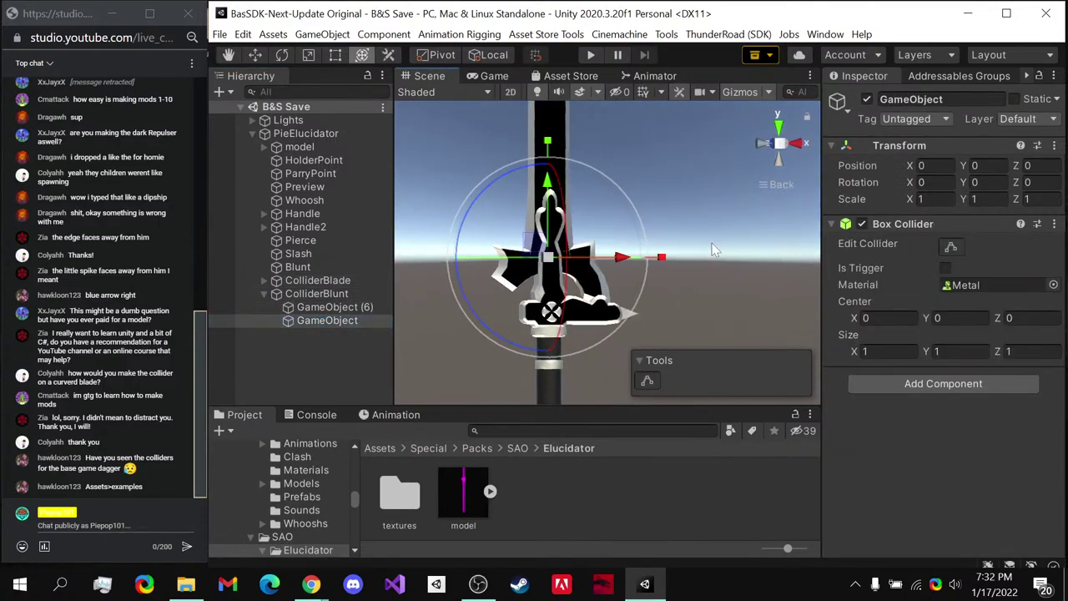
pyautogui.moveTo(547, 261); pyautogui.dragTo(559, 285)
pyautogui.click(762, 145)
pyautogui.keyDown('alt'); pyautogui.moveTo(797, 150); pyautogui.dragTo(515, 160); pyautogui.keyUp('alt')
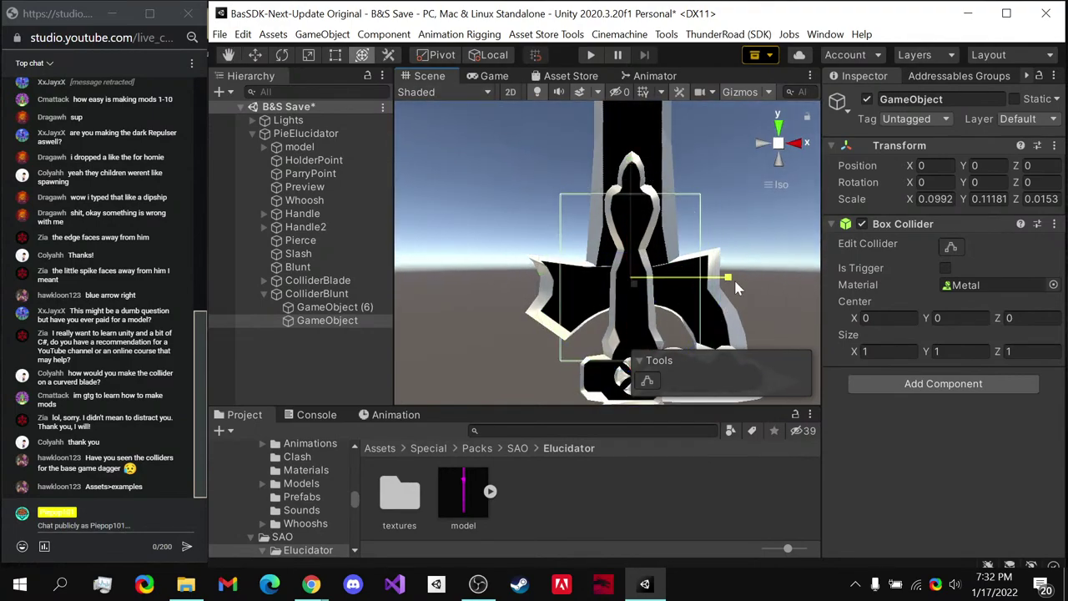
pyautogui.moveTo(733, 277); pyautogui.dragTo(705, 279)
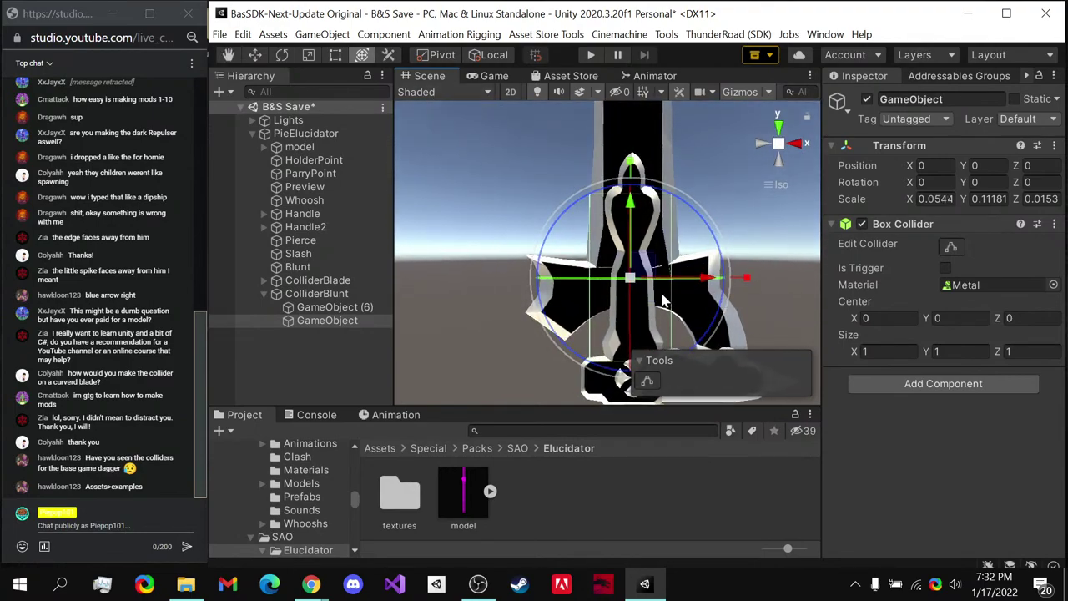
# - Compare the box with the ColliderBlade capsules, and reshape it across the guard's side wings to a scale of about 0.1246, 0.0362, 0.0153
pyautogui.click(329, 282)
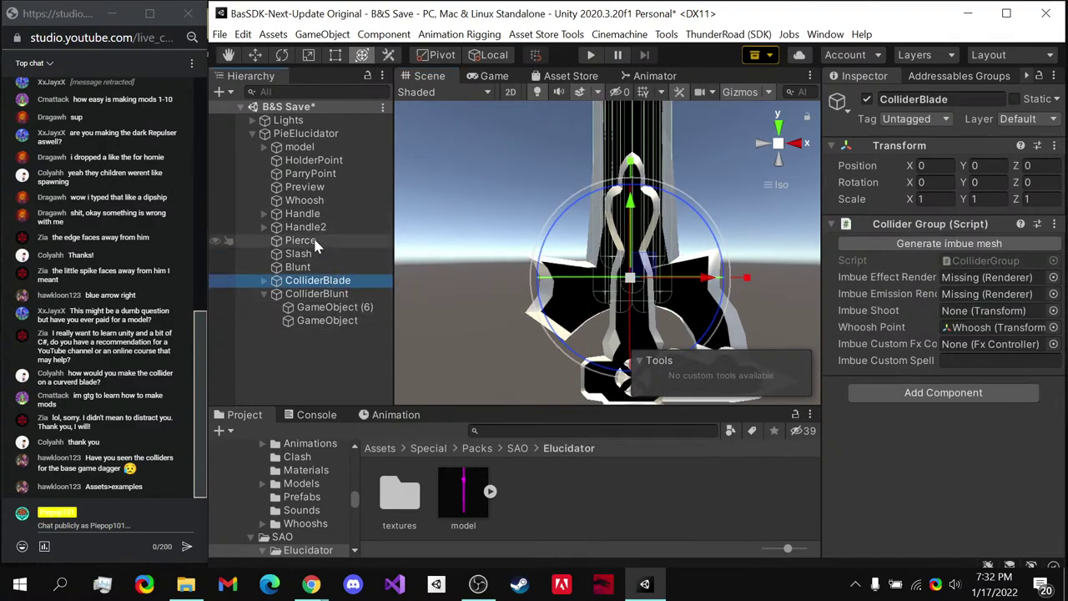
pyautogui.click(314, 241)
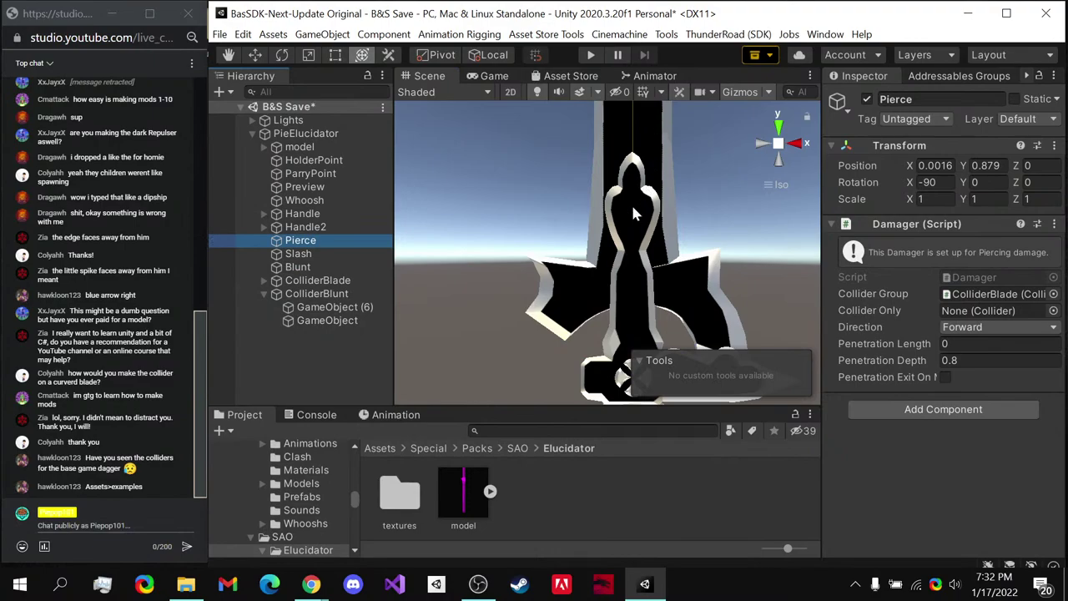
pyautogui.hotkey('ctrl', 'z')
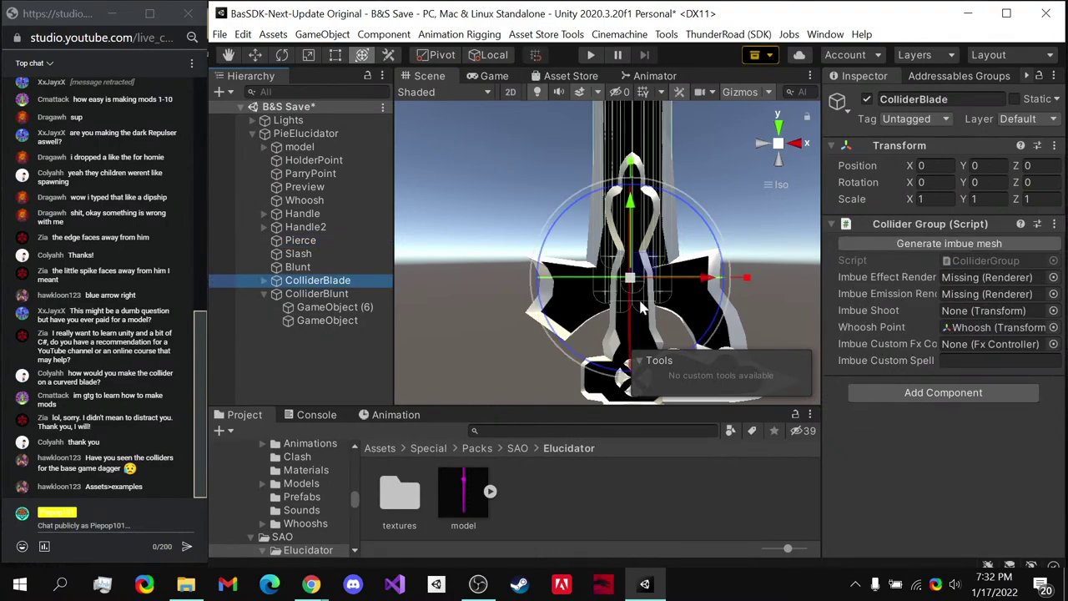
pyautogui.moveTo(642, 309); pyautogui.dragTo(582, 272, button='middle')
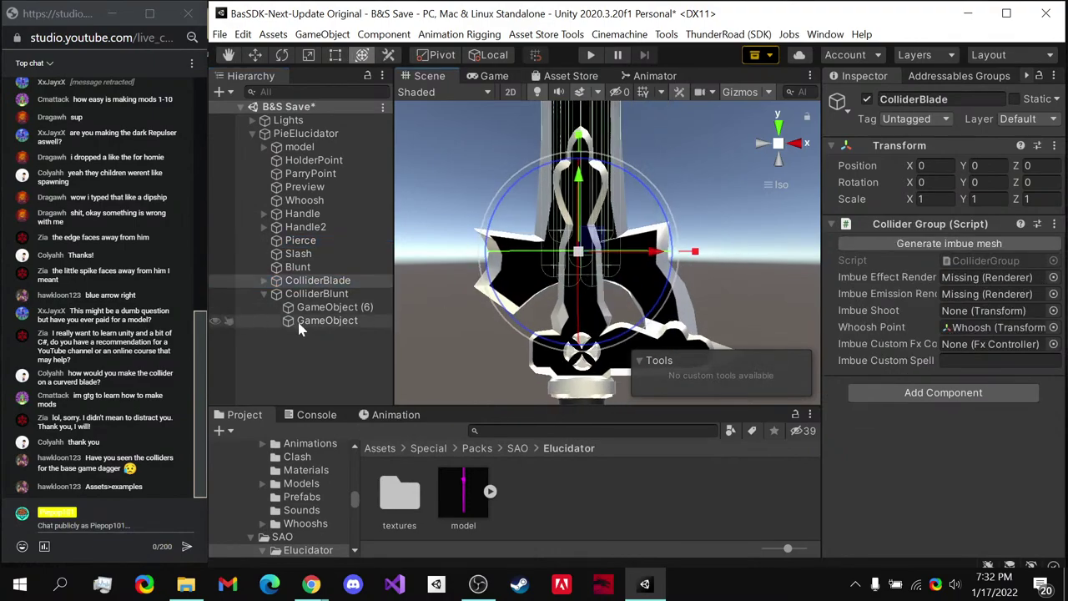
pyautogui.click(326, 321)
pyautogui.moveTo(584, 173); pyautogui.dragTo(582, 200)
pyautogui.moveTo(697, 258); pyautogui.dragTo(782, 265)
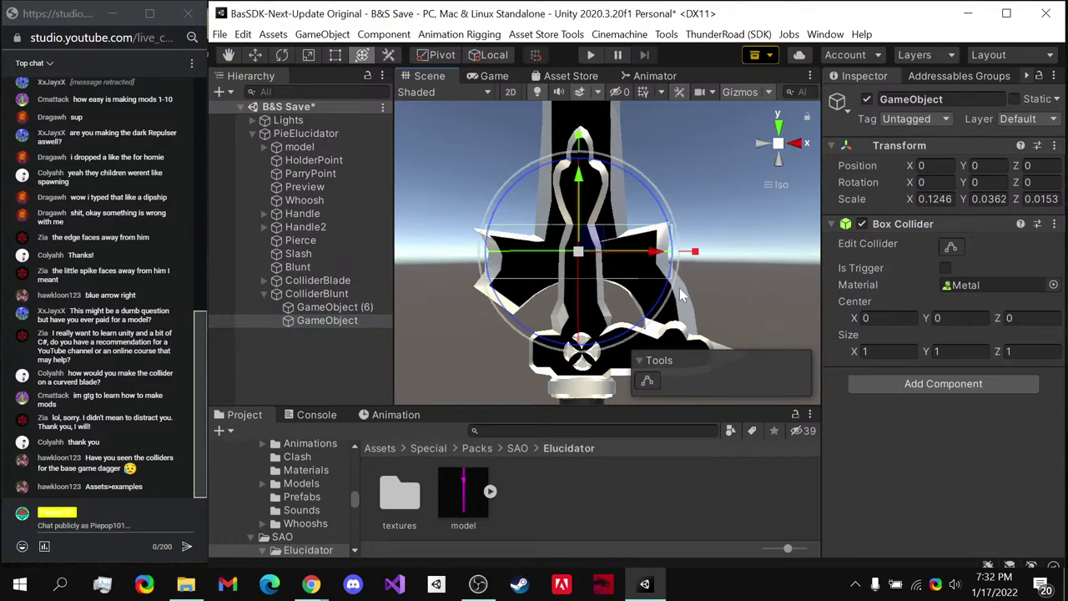
# - Duplicate the guard's box collider, rotate the copy 90° about Z, and move it down the central ornament to about X 0.0022, Y -0.050
pyautogui.hotkey('ctrl', 'd')
pyautogui.moveTo(593, 215); pyautogui.dragTo(684, 431)
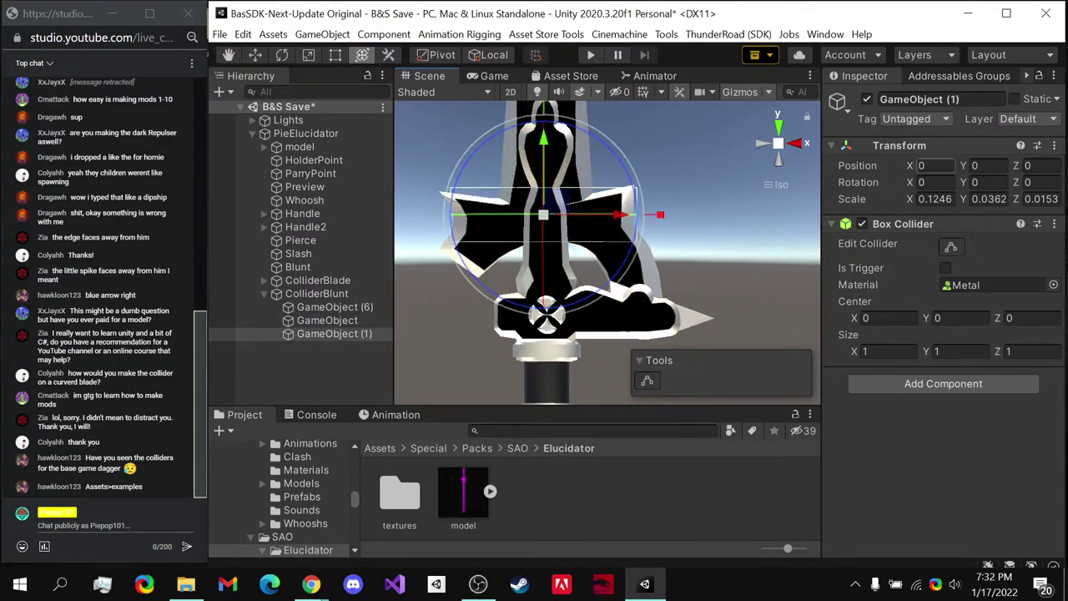
pyautogui.click(1035, 181)
pyautogui.write('90')
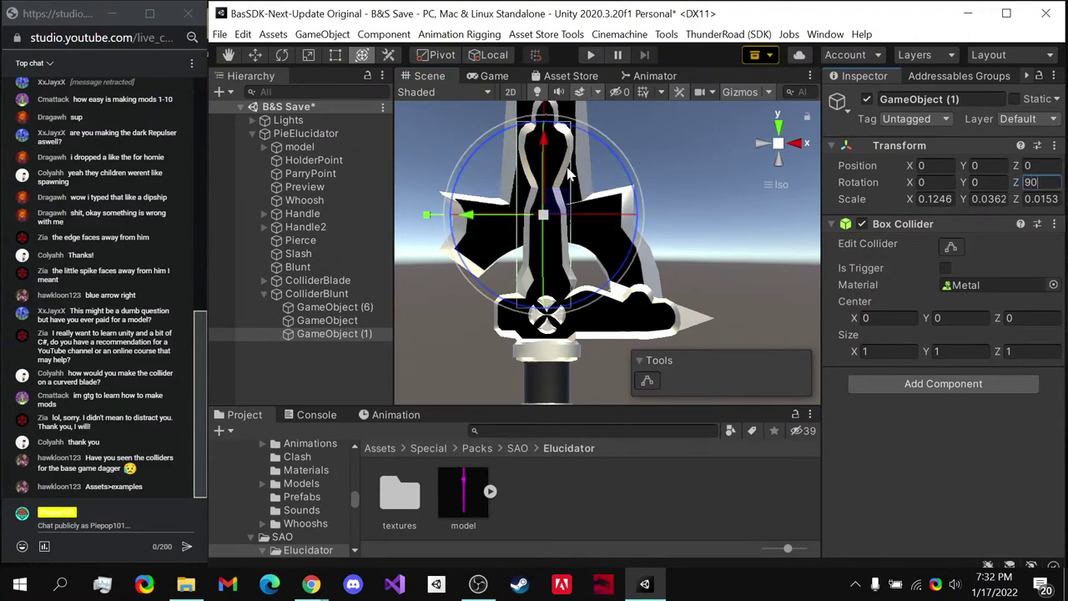
pyautogui.moveTo(548, 135); pyautogui.dragTo(551, 203)
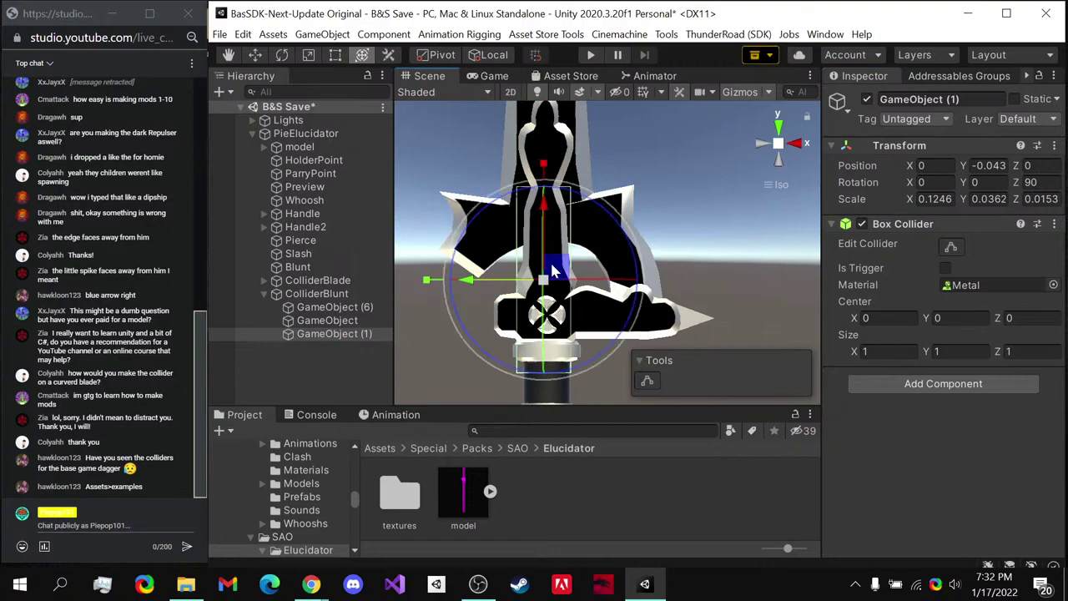
pyautogui.moveTo(558, 265); pyautogui.dragTo(557, 281)
# - Deepen the upright box collider to a Z scale of about 0.0284 to match the guard's thickness in side view
pyautogui.click(763, 143)
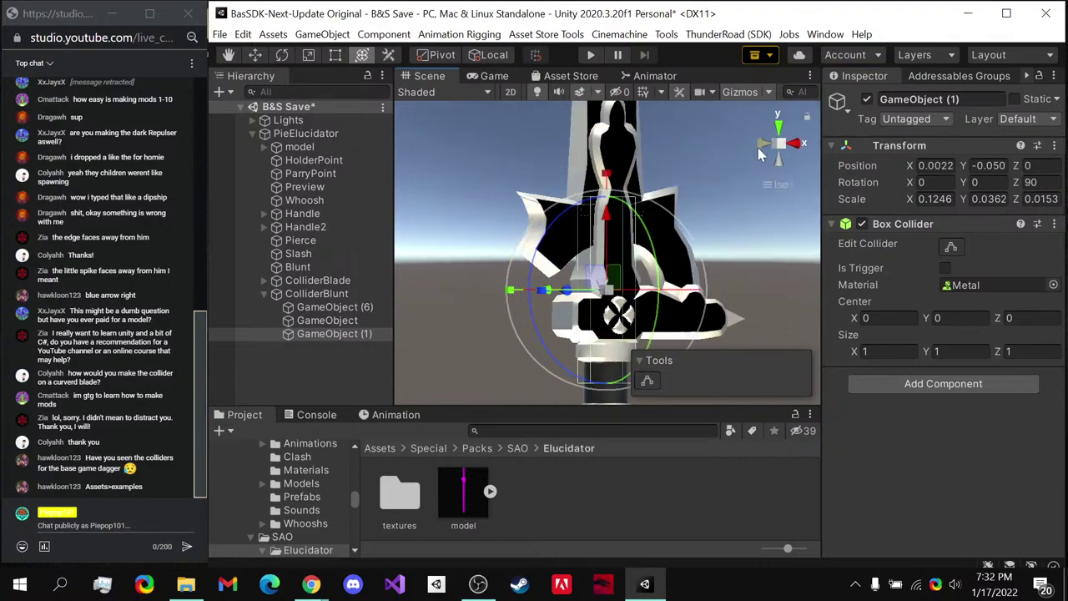
pyautogui.press('f')
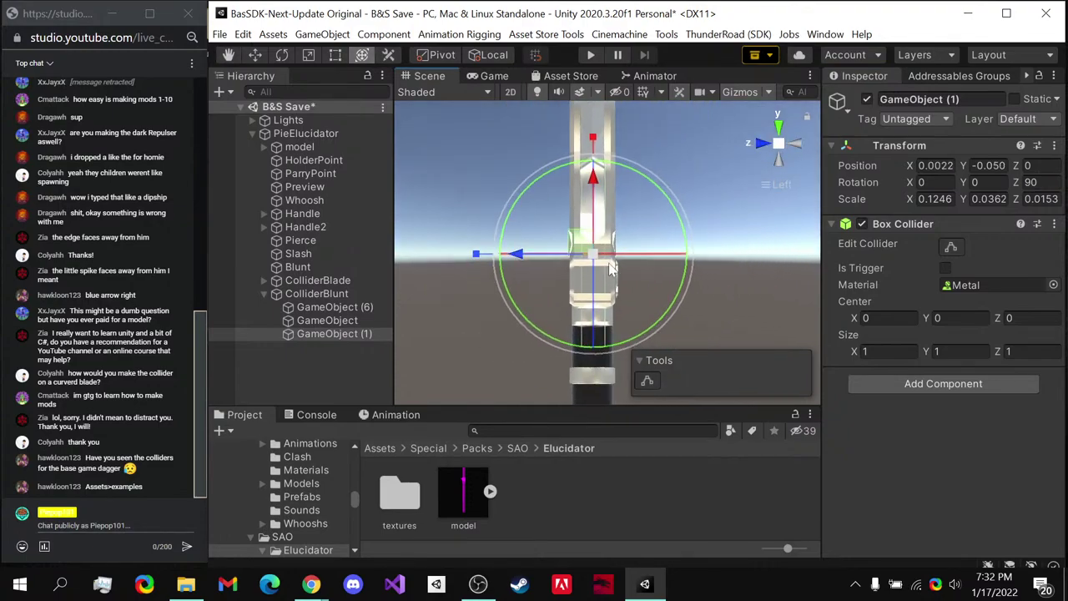
pyautogui.moveTo(478, 256); pyautogui.dragTo(420, 272)
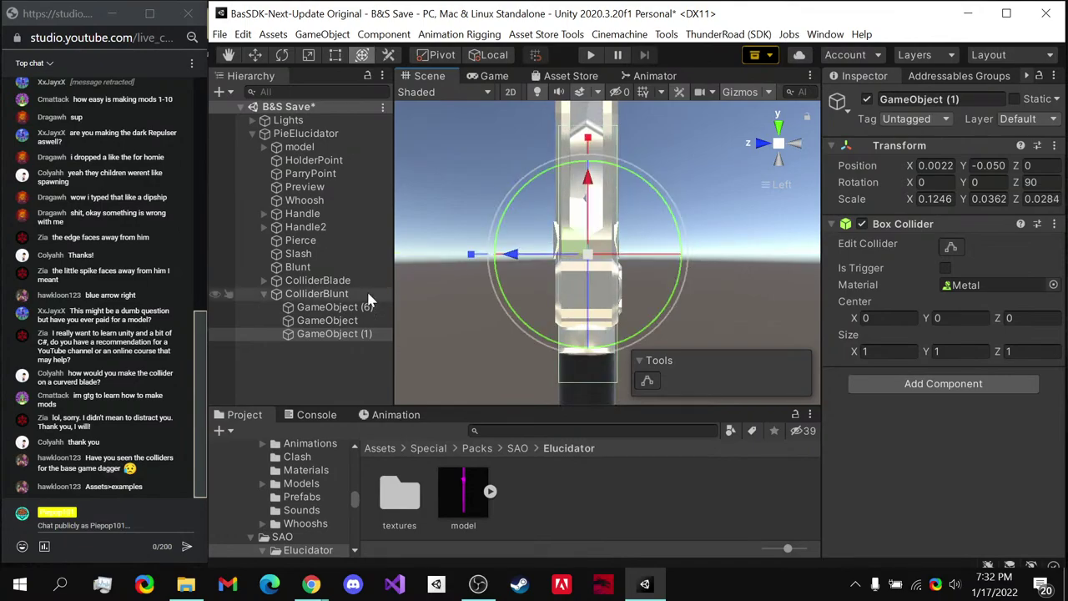
pyautogui.click(798, 144)
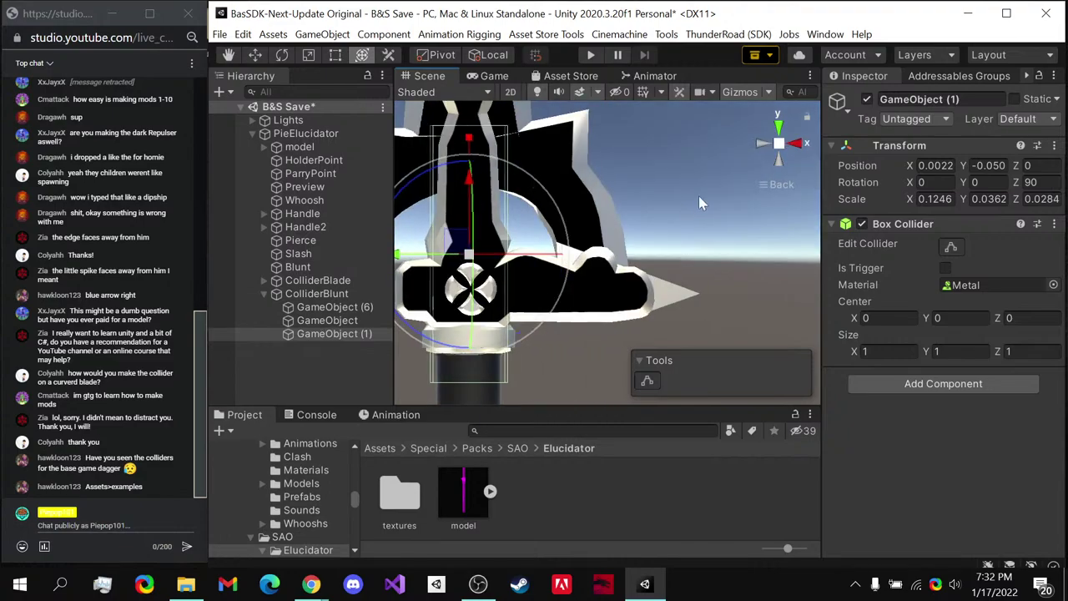
# - Duplicate the wing-spanning box and fit it to the shorter wing, about 0.0401 by 0.0362 in scale, rotated about 43.9° in Z
pyautogui.click(321, 322)
pyautogui.moveTo(501, 276); pyautogui.dragTo(554, 282, button='right')
pyautogui.hotkey('ctrl', 'd')
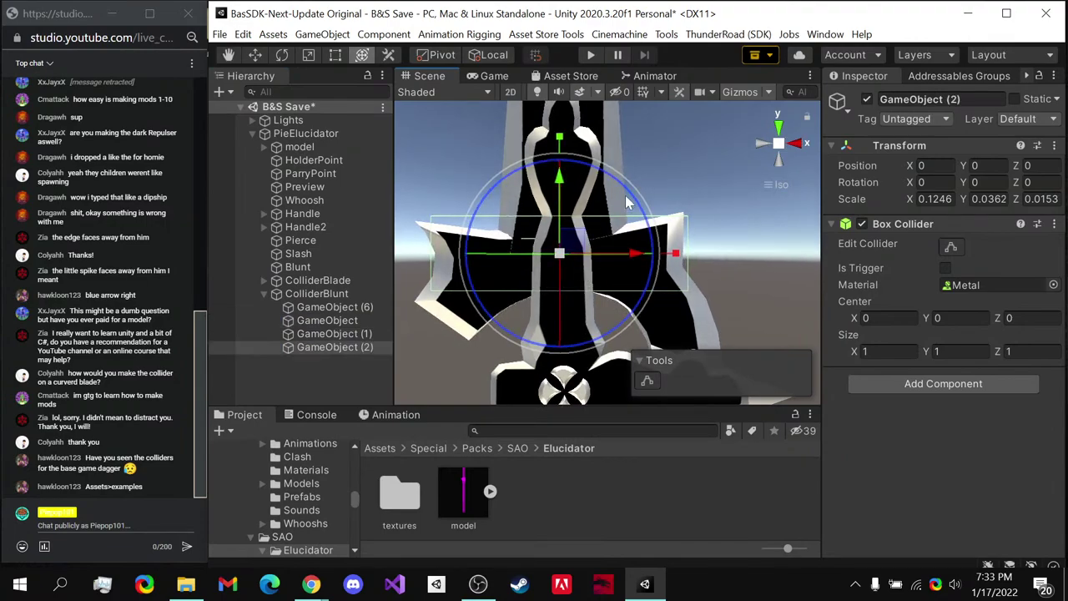
pyautogui.moveTo(625, 196); pyautogui.dragTo(479, 280)
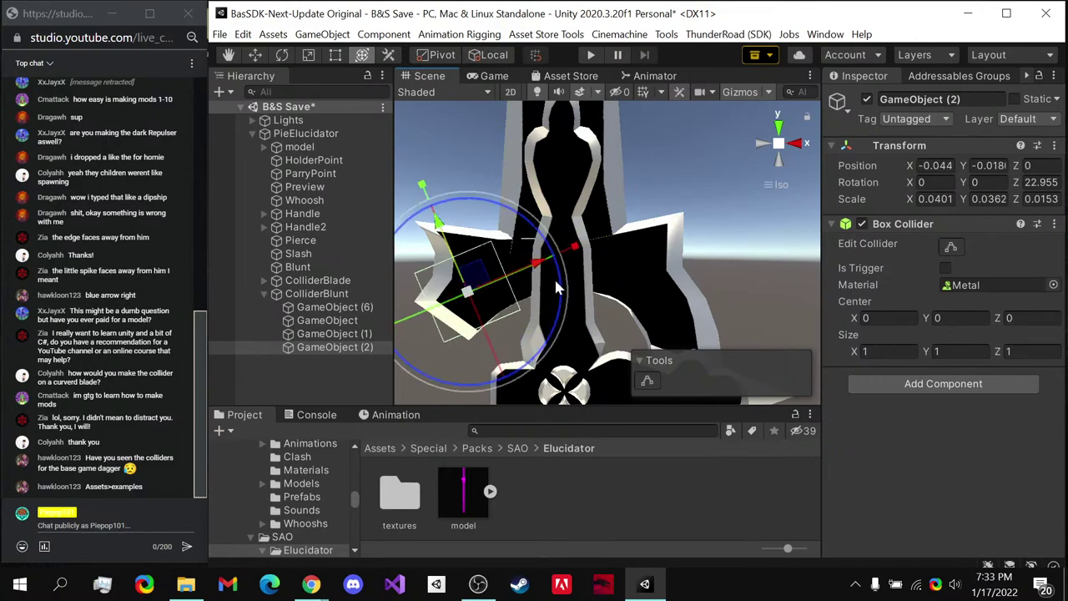
pyautogui.moveTo(553, 276); pyautogui.dragTo(571, 240)
pyautogui.click(333, 295)
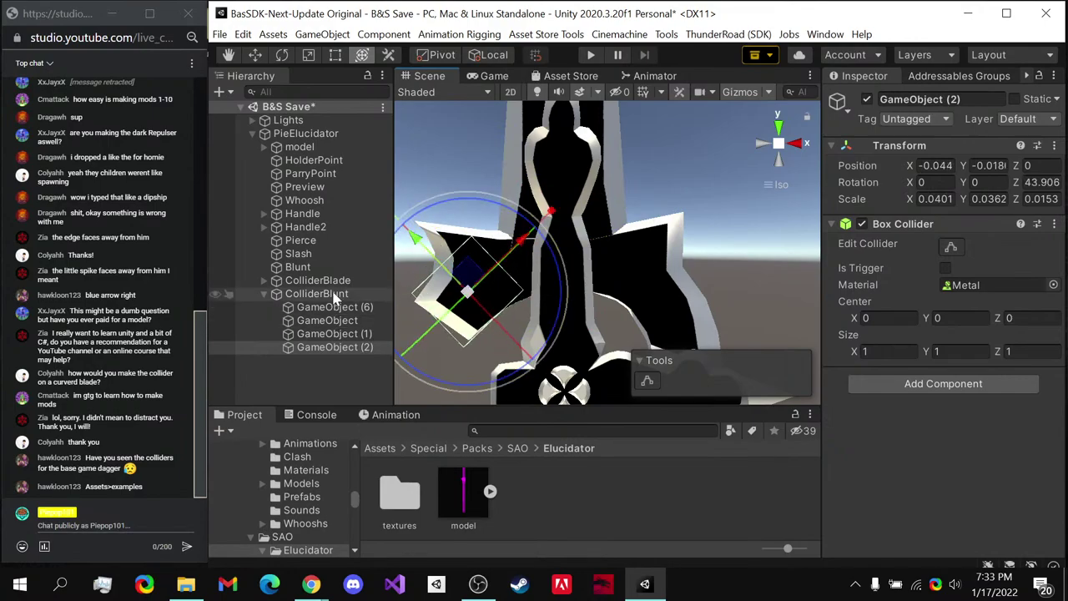
pyautogui.click(334, 347)
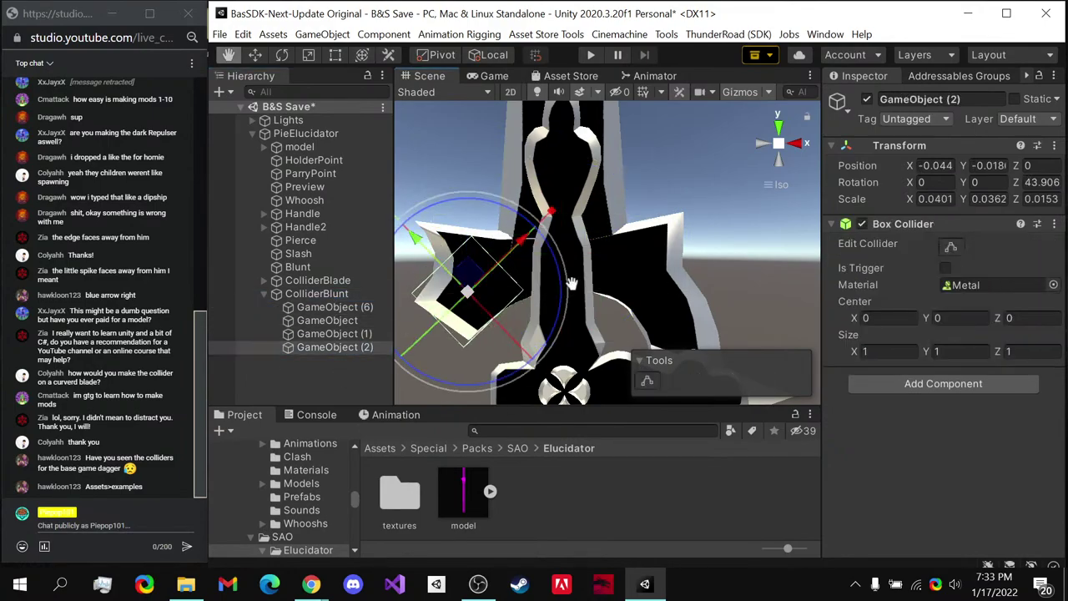
# - Duplicate the tilted box onto the longer curved wing, scaled to about 0.0338 by 0.0756 and rotated about 29.9° in Z, and save the scene
pyautogui.moveTo(652, 292); pyautogui.dragTo(595, 252, button='middle')
pyautogui.hotkey('ctrl', 'd')
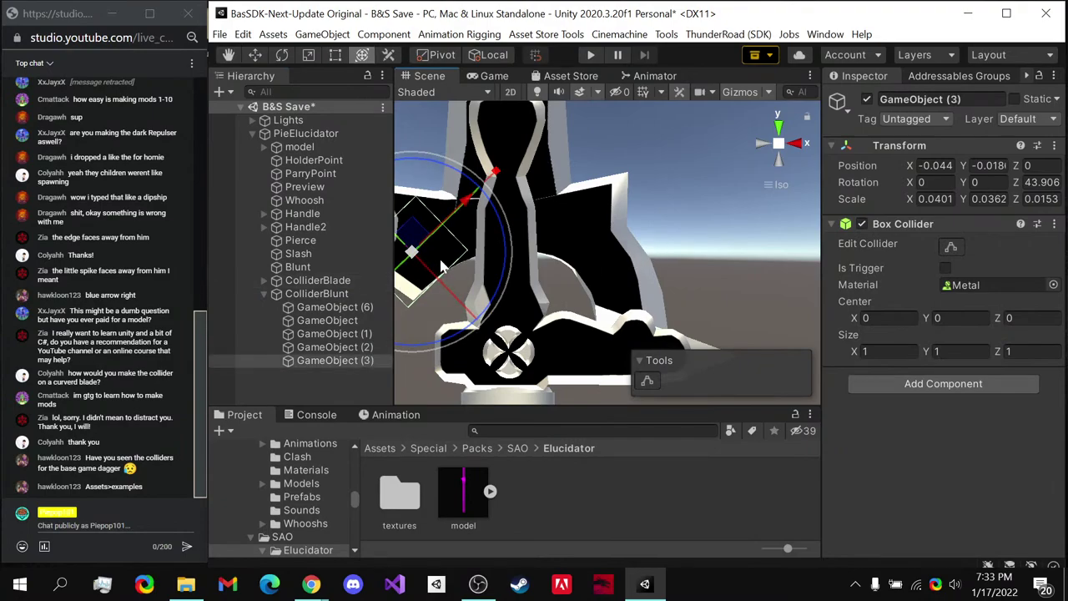
pyautogui.moveTo(420, 243); pyautogui.dragTo(723, 269)
pyautogui.moveTo(567, 187); pyautogui.dragTo(495, 123)
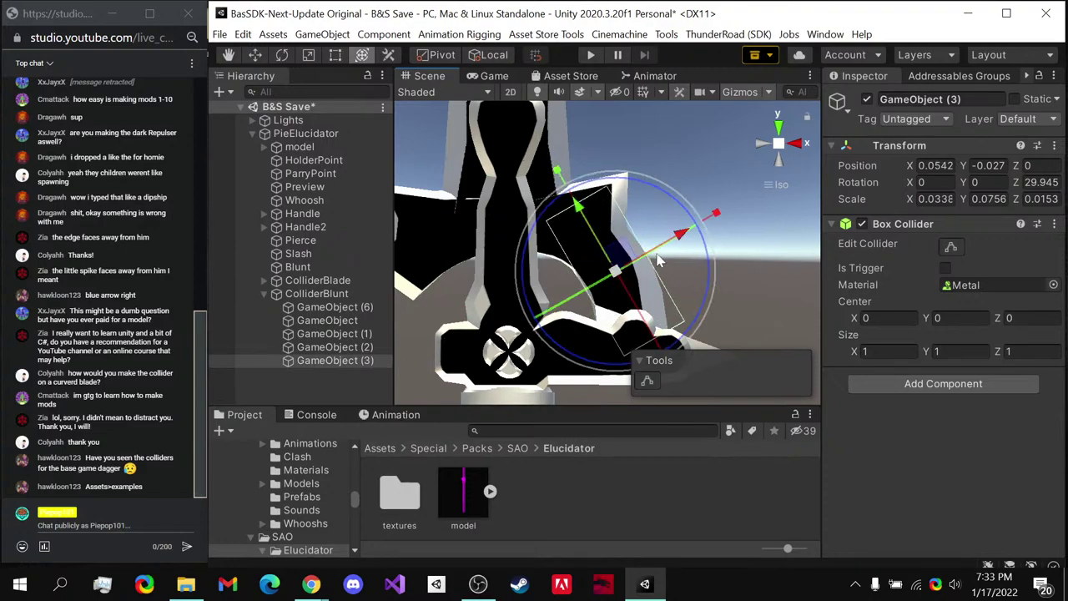
pyautogui.moveTo(638, 254); pyautogui.dragTo(622, 269)
pyautogui.click(800, 142)
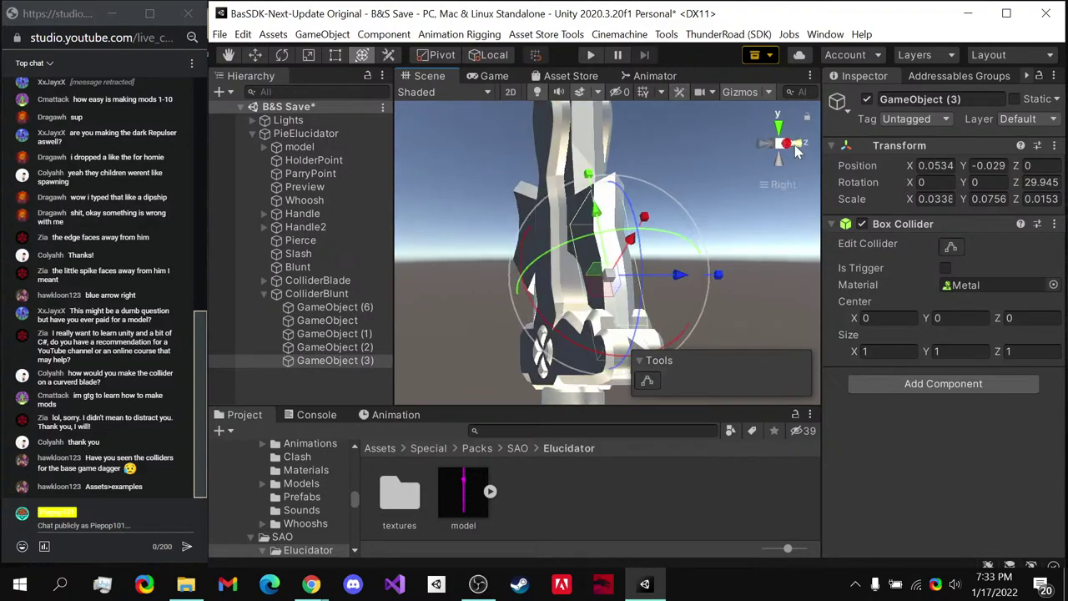
pyautogui.click(763, 149)
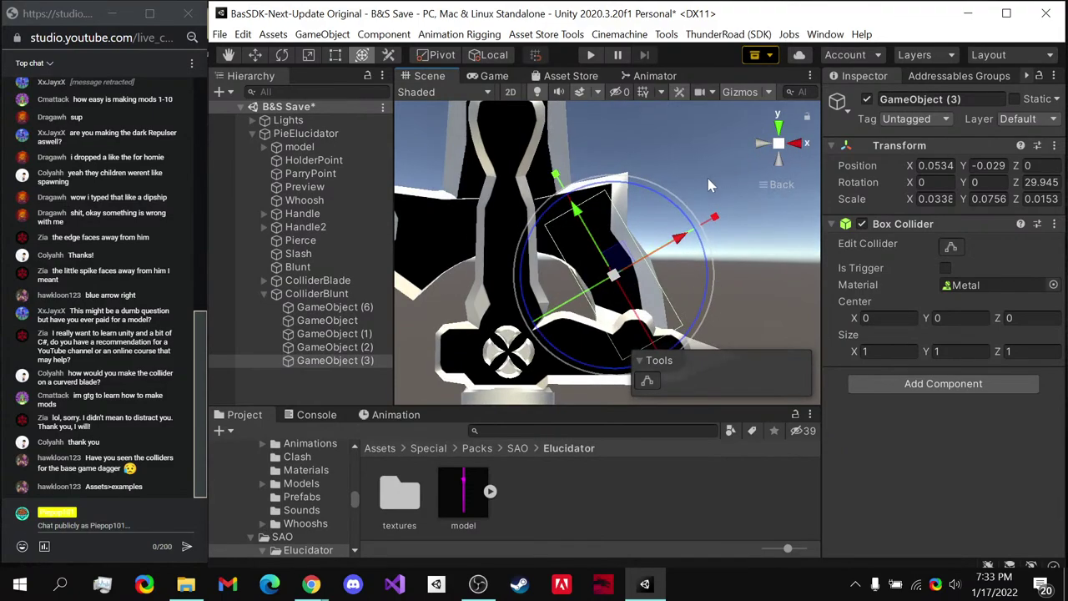
pyautogui.hotkey('ctrl', 's')
# - Inspect the ColliderBlunt boxes one by one from the side to compare their depth with the guard
pyautogui.moveTo(605, 317); pyautogui.dragTo(608, 246, button='middle')
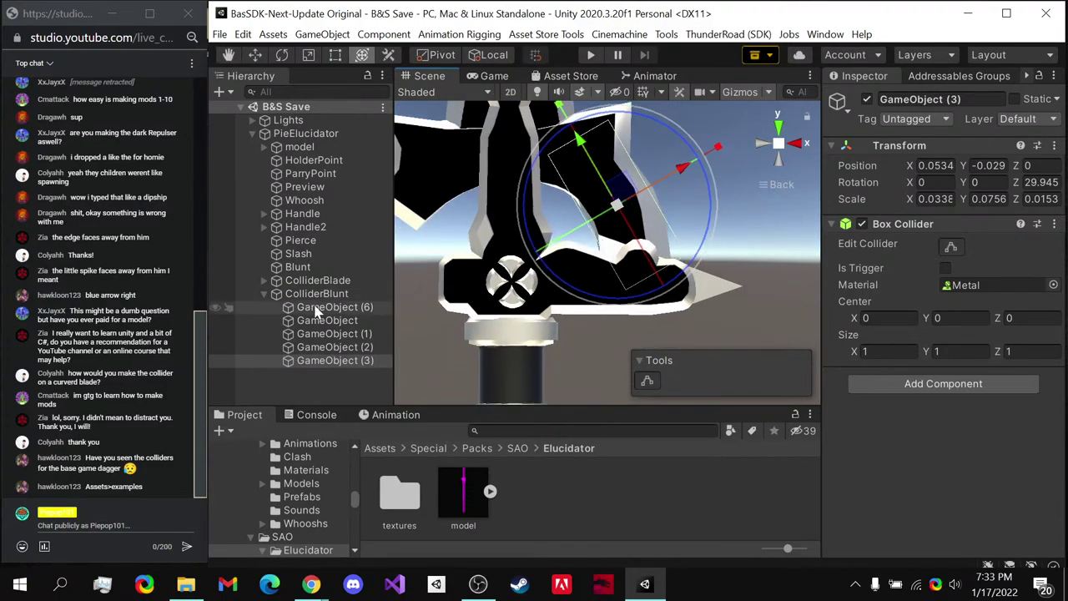
pyautogui.click(367, 294)
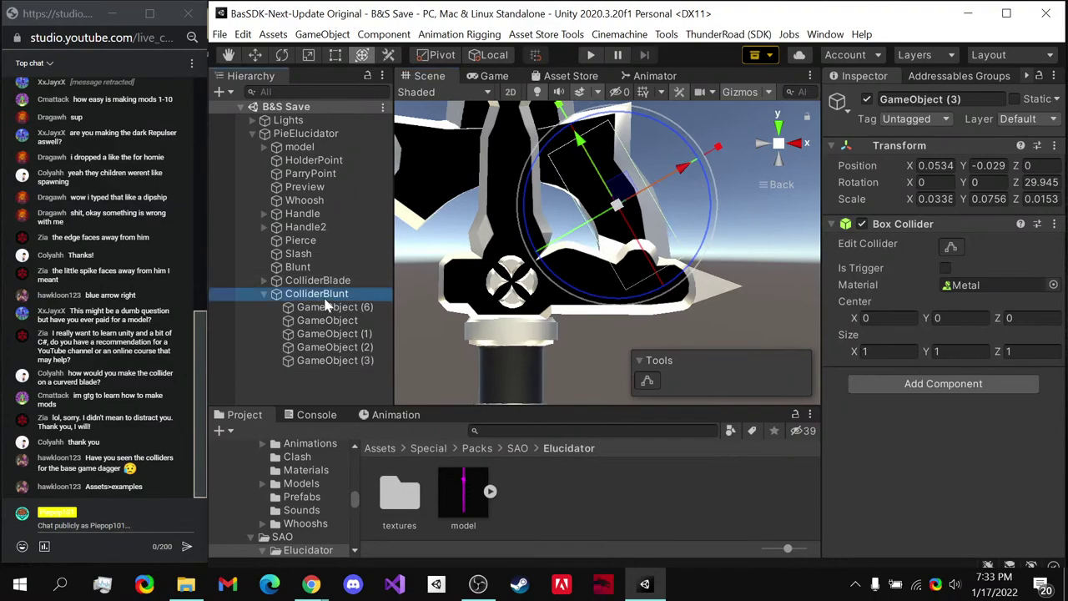
pyautogui.click(795, 144)
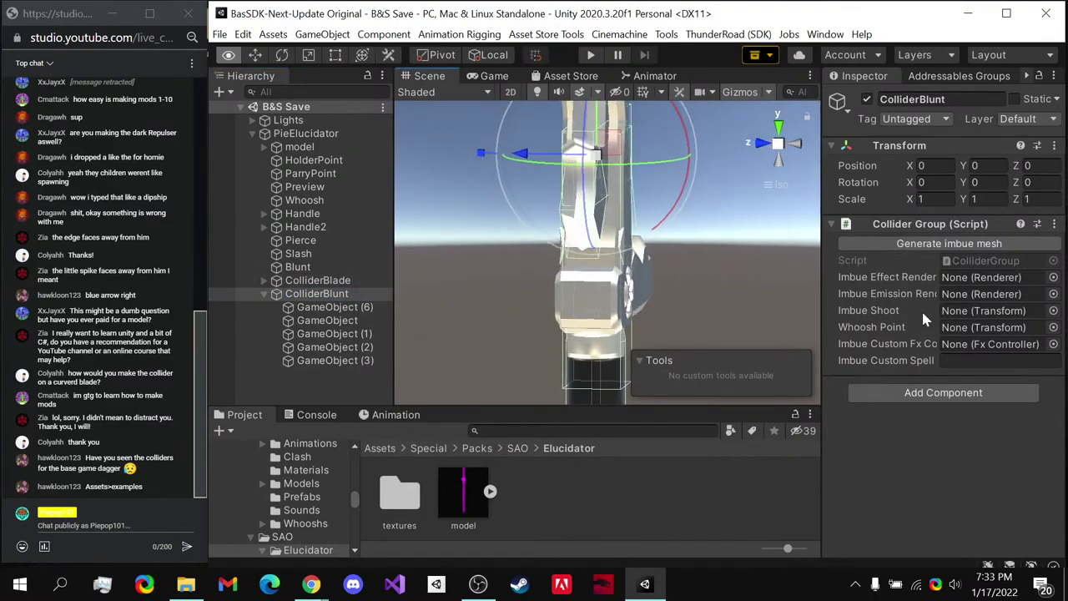
pyautogui.click(322, 347)
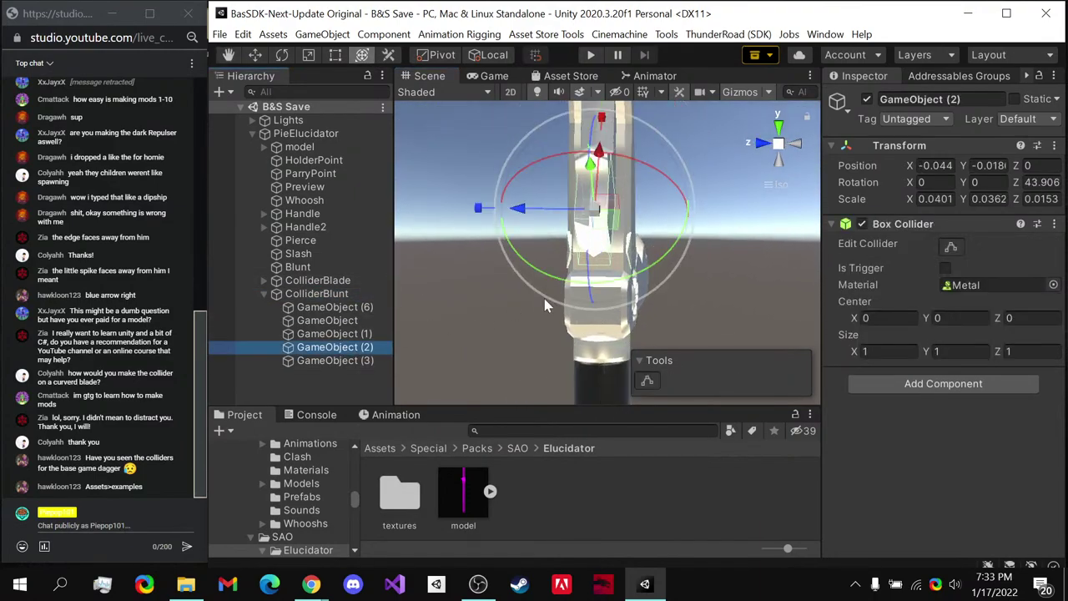
pyautogui.click(317, 334)
pyautogui.click(321, 320)
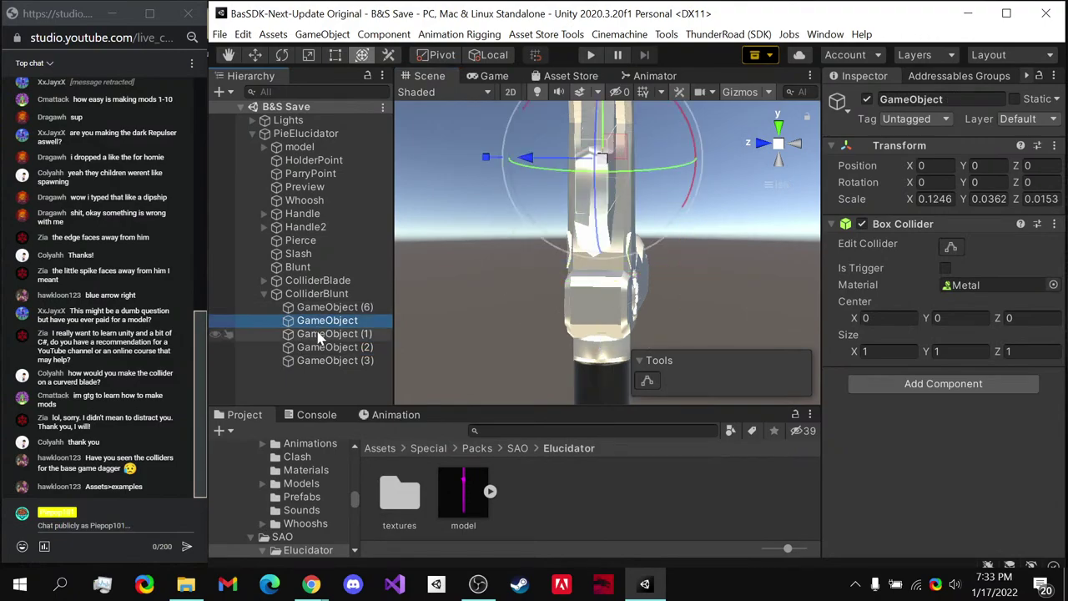
# - Duplicate the upright box collider, reset its Z rotation to 0, and move it over the crossguard at about X 0.0297, Y -0.066
pyautogui.click(321, 334)
pyautogui.click(794, 148)
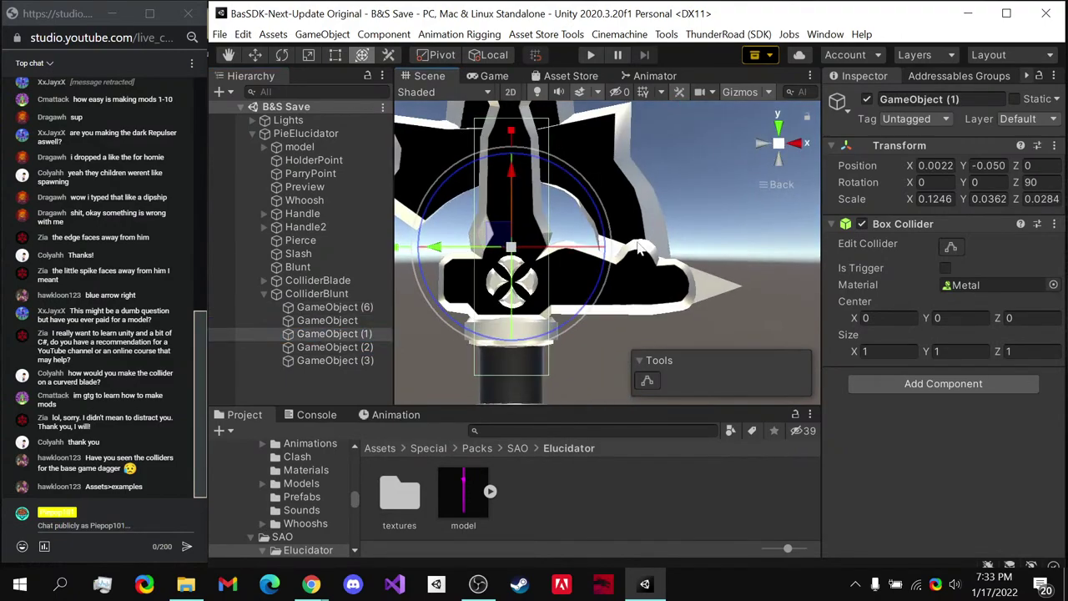
pyautogui.hotkey('ctrl', 'd')
pyautogui.moveTo(541, 204); pyautogui.dragTo(562, 206, button='middle')
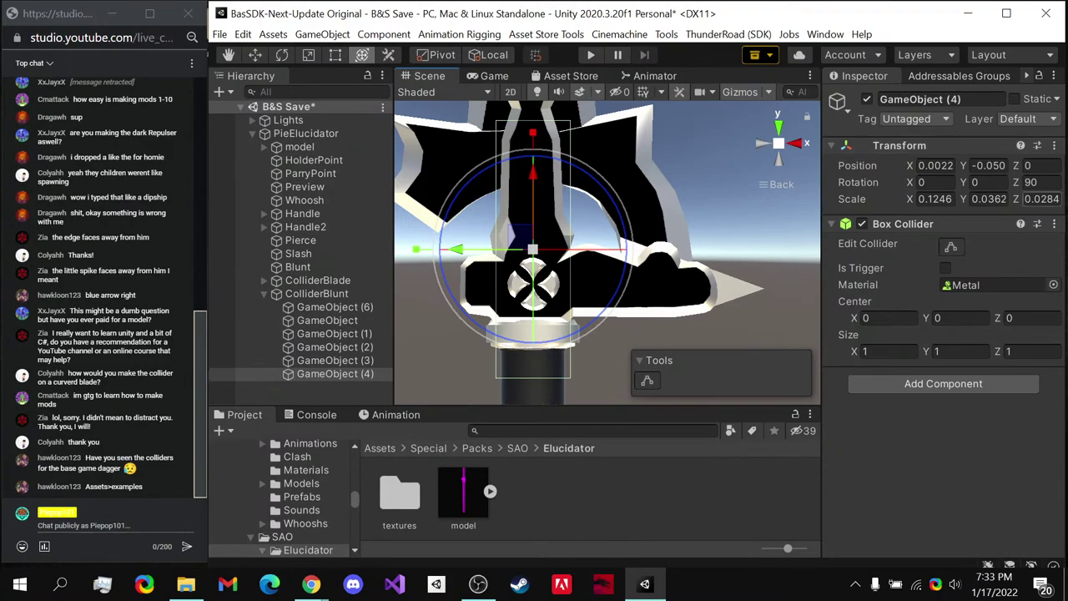
pyautogui.write('0')
pyautogui.moveTo(509, 255); pyautogui.dragTo(598, 285)
pyautogui.click(762, 143)
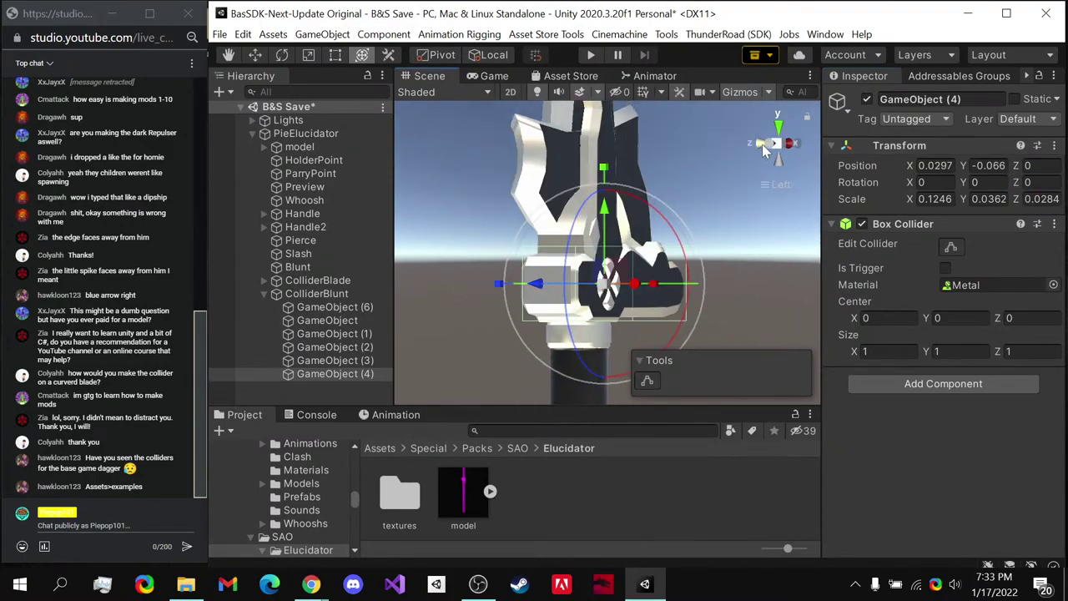
pyautogui.click(792, 142)
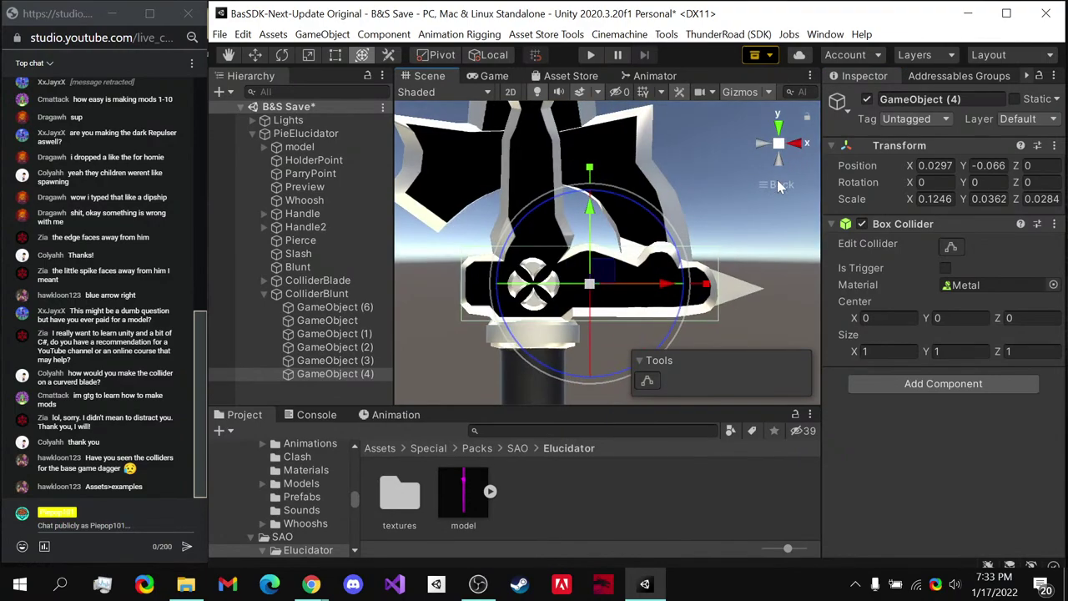
# - Select the spike at the crossguard's end, and check the sword's reference image by reopening its closed tab in Chrome
pyautogui.moveTo(715, 277); pyautogui.dragTo(667, 278, button='middle')
pyautogui.keyDown('alt'); pyautogui.moveTo(667, 277); pyautogui.dragTo(642, 302); pyautogui.keyUp('alt')
pyautogui.click(648, 294)
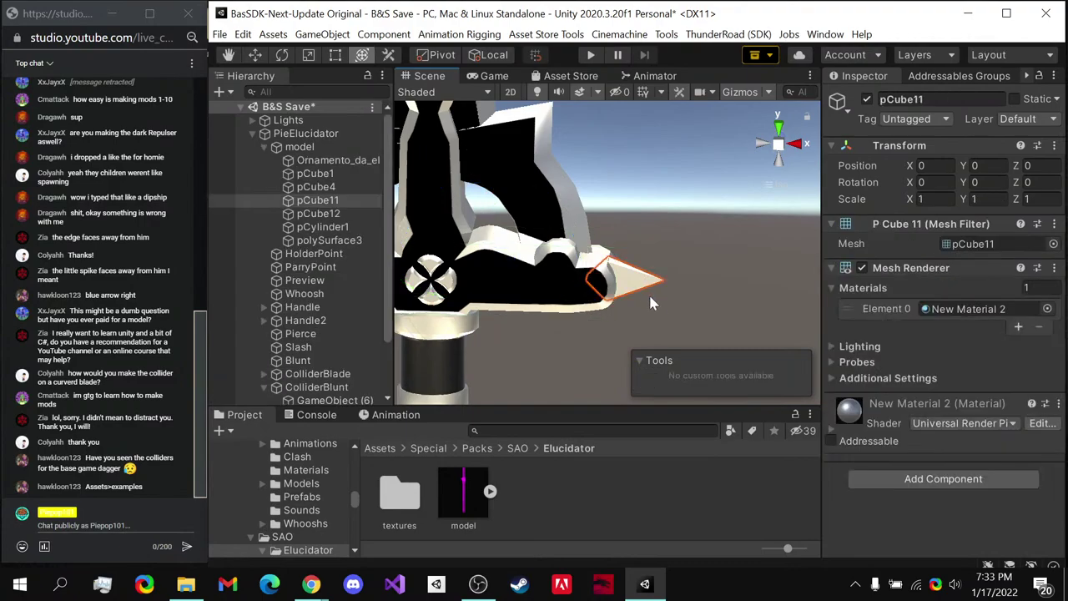
pyautogui.moveTo(311, 584)
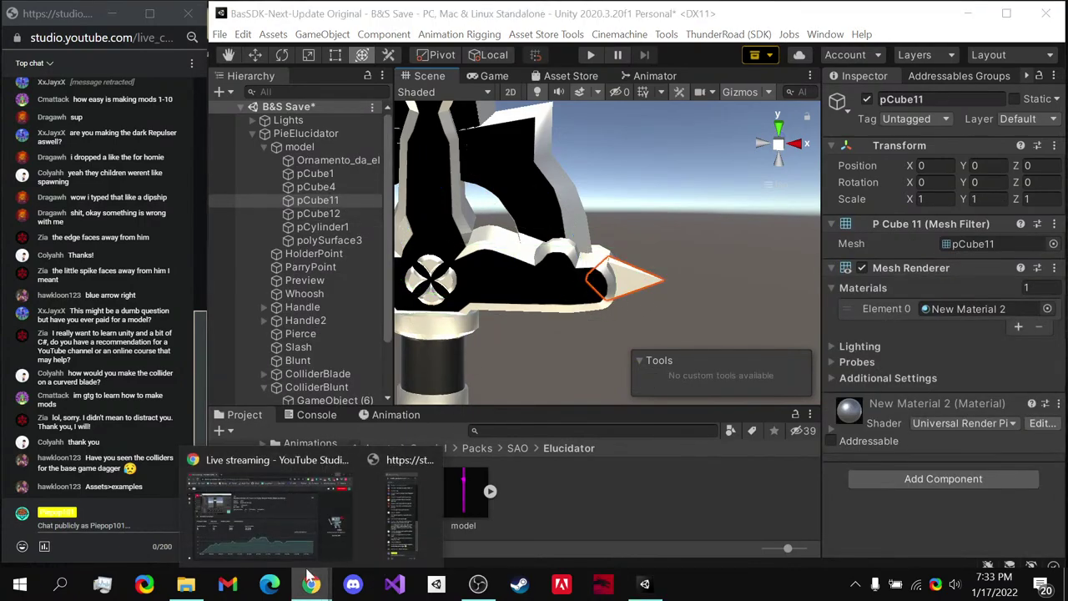
pyautogui.click(325, 533)
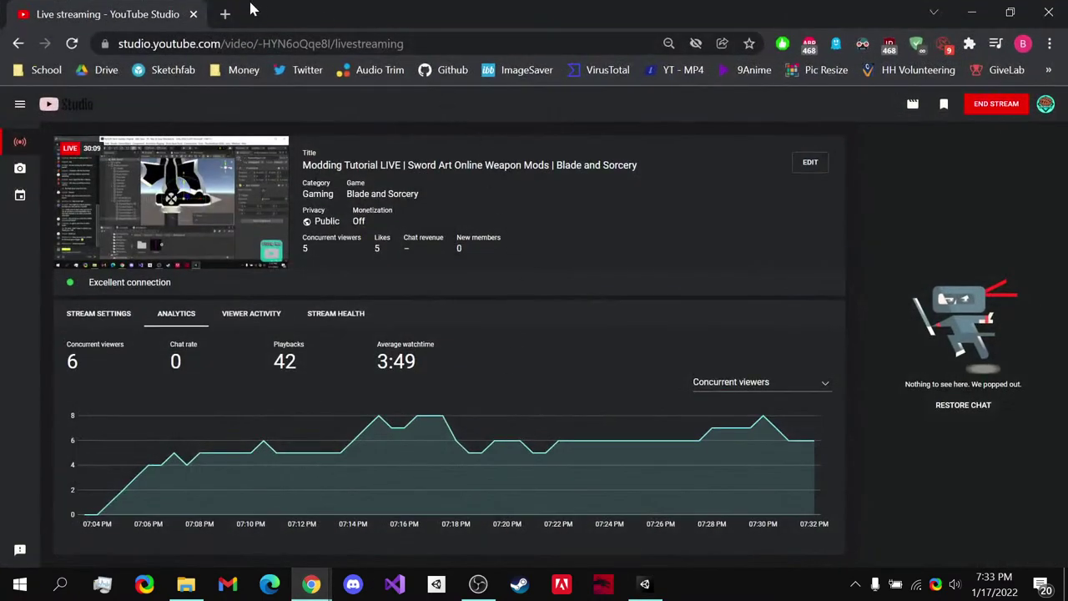
pyautogui.hotkey('ctrl', 'shift', 't')
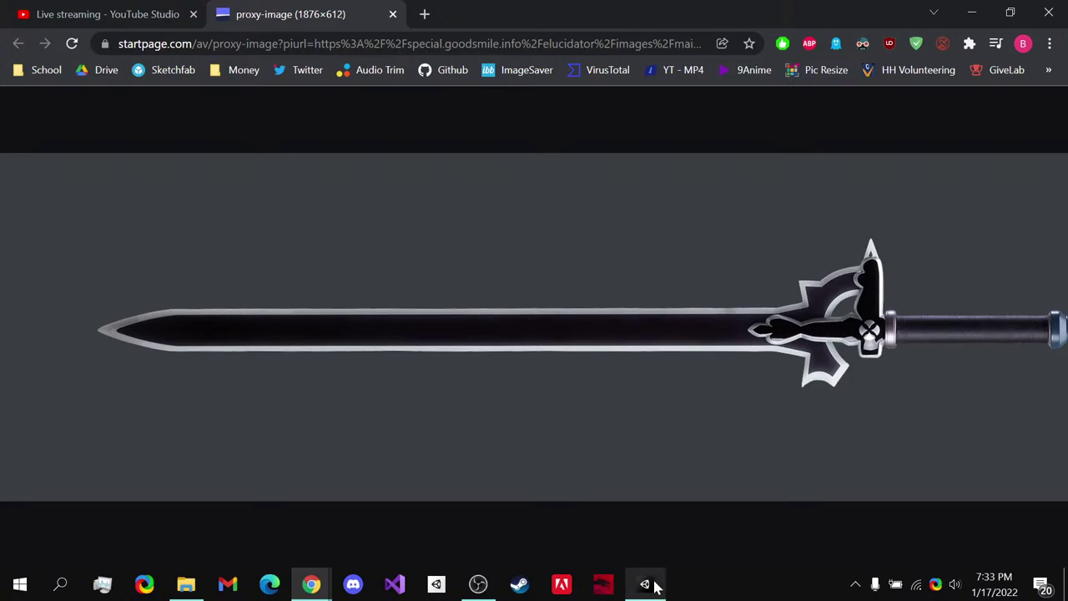
pyautogui.click(972, 13)
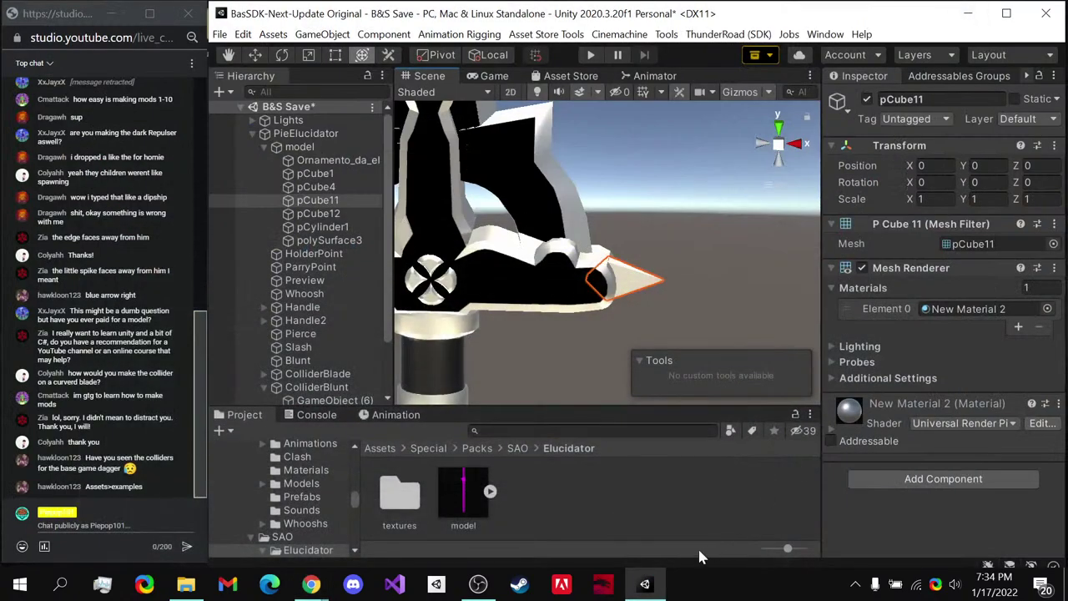
# - Try the materials from the Elucidator textures folder one after another on the spike at the crossguard's end, and save the scene
pyautogui.keyDown('alt'); pyautogui.moveTo(570, 344); pyautogui.dragTo(520, 419); pyautogui.keyUp('alt')
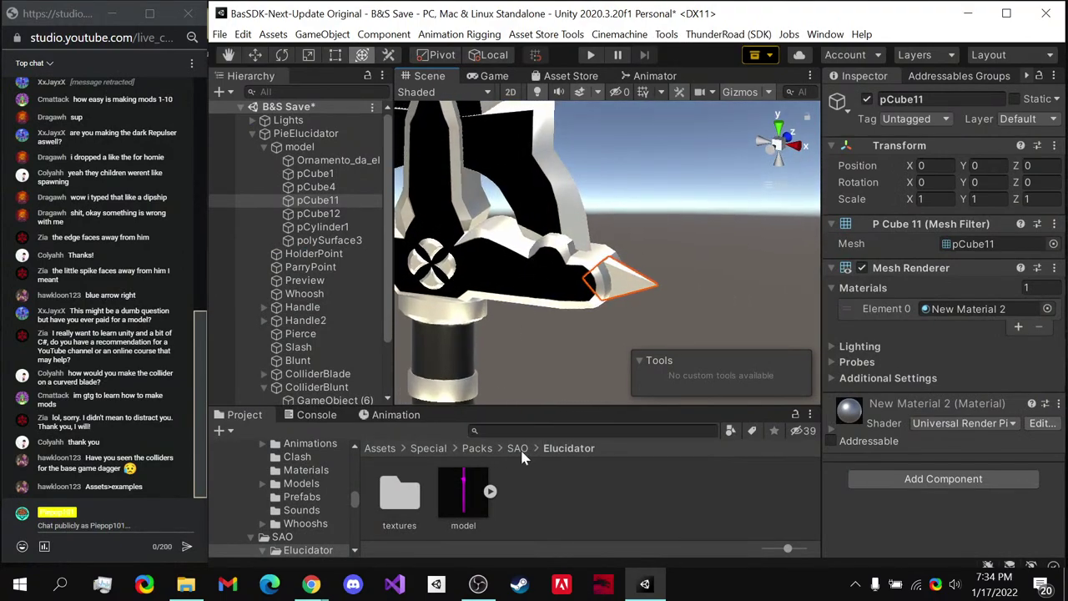
pyautogui.doubleClick(400, 496)
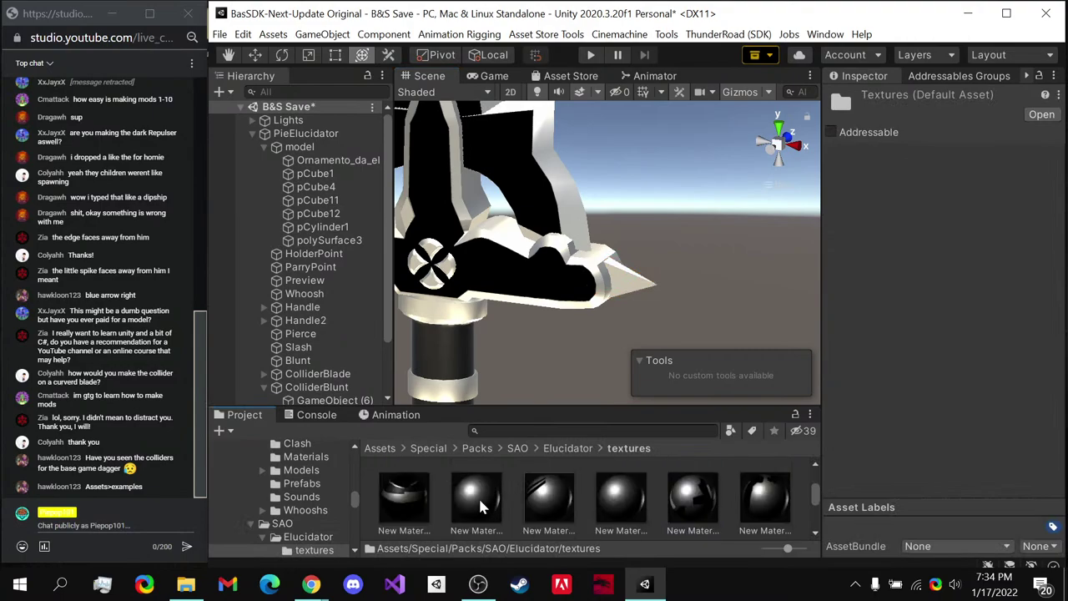
pyautogui.moveTo(414, 504); pyautogui.dragTo(630, 285)
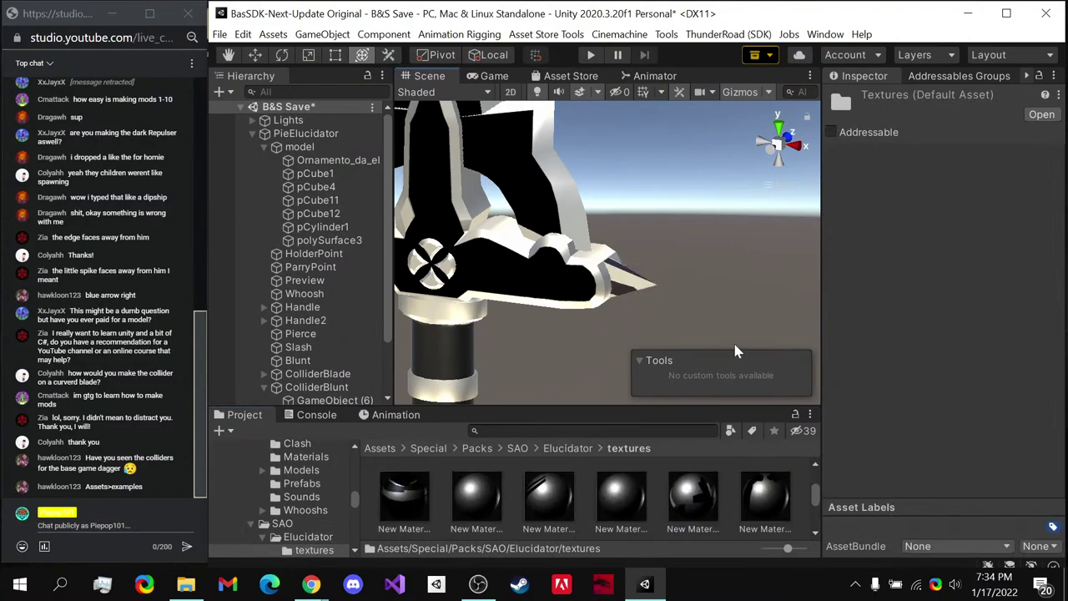
pyautogui.click(786, 138)
pyautogui.moveTo(501, 480); pyautogui.dragTo(643, 279)
pyautogui.moveTo(549, 496); pyautogui.dragTo(643, 288)
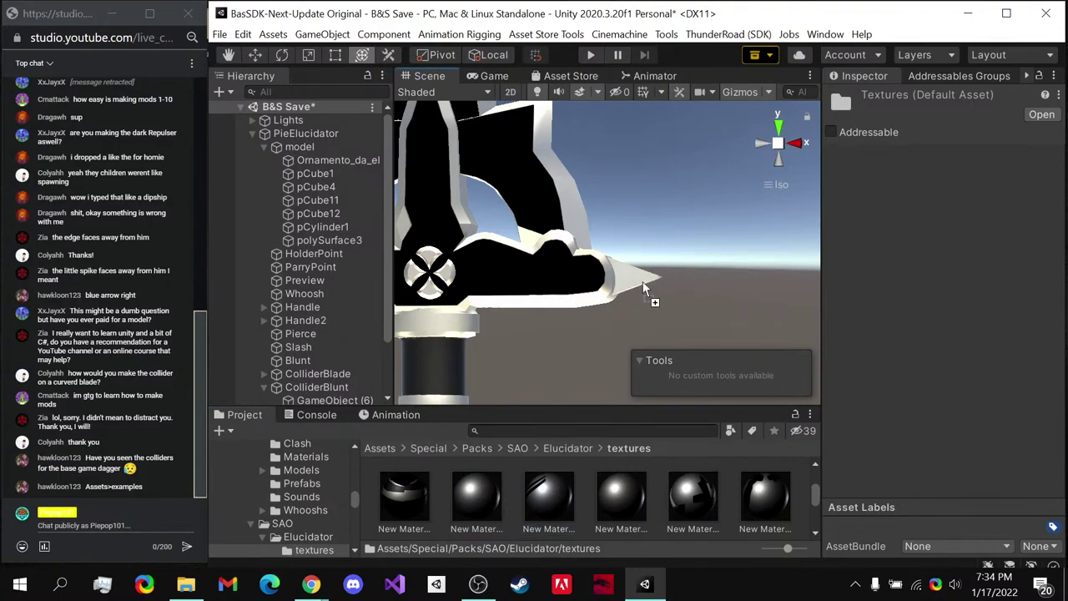
pyautogui.moveTo(621, 496); pyautogui.dragTo(643, 285)
pyautogui.moveTo(701, 483); pyautogui.dragTo(660, 298)
pyautogui.moveTo(771, 499); pyautogui.dragTo(635, 288)
pyautogui.scroll(-2, 454, 511)
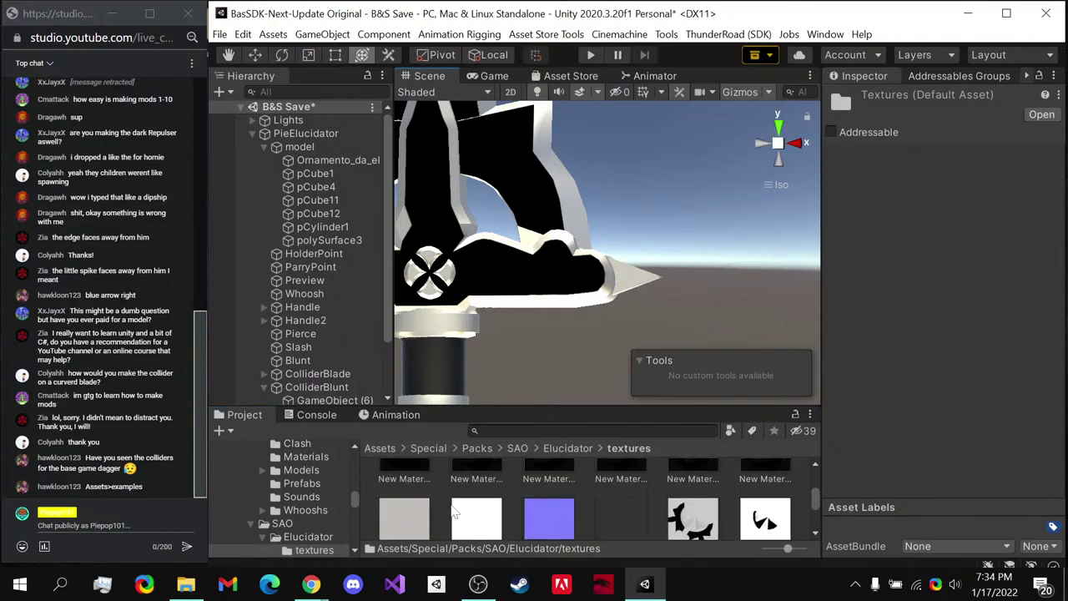
pyautogui.scroll(-1, 442, 514)
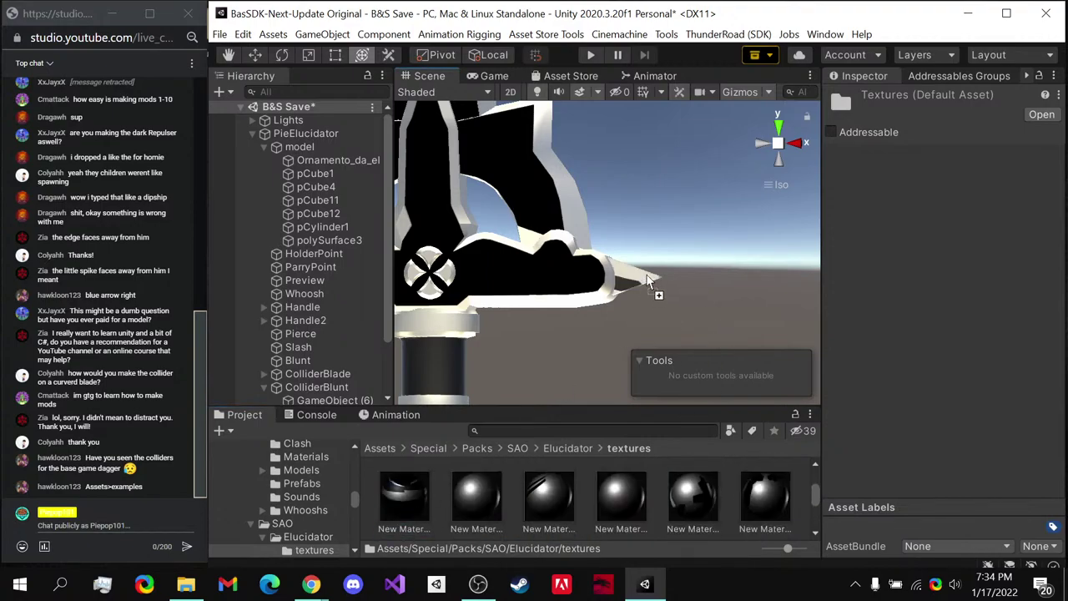
pyautogui.moveTo(663, 293)
pyautogui.keyDown('alt'); pyautogui.mouseDown()
pyautogui.moveTo(54, 188)
pyautogui.moveTo(644, 282)
pyautogui.mouseUp(); pyautogui.keyUp('alt')
pyautogui.keyDown('alt'); pyautogui.moveTo(597, 318); pyautogui.dragTo(654, 374); pyautogui.keyUp('alt')
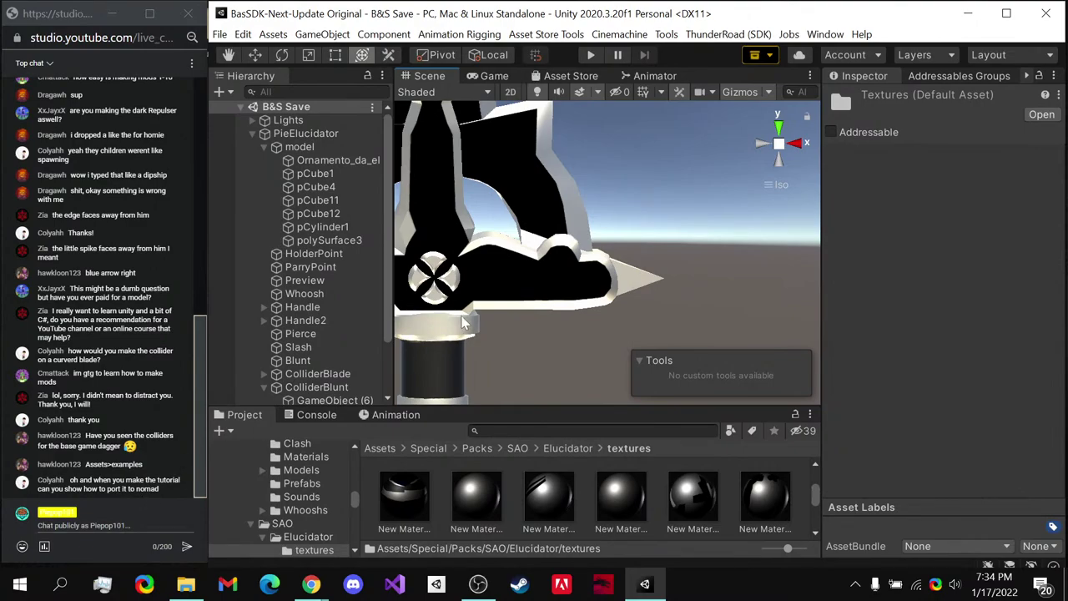
# - Frame the whole guard in the back view and compare its shape and colours with the sword's reference image in Chrome
pyautogui.keyDown('alt'); pyautogui.moveTo(593, 265); pyautogui.dragTo(665, 282); pyautogui.keyUp('alt')
pyautogui.click(766, 153)
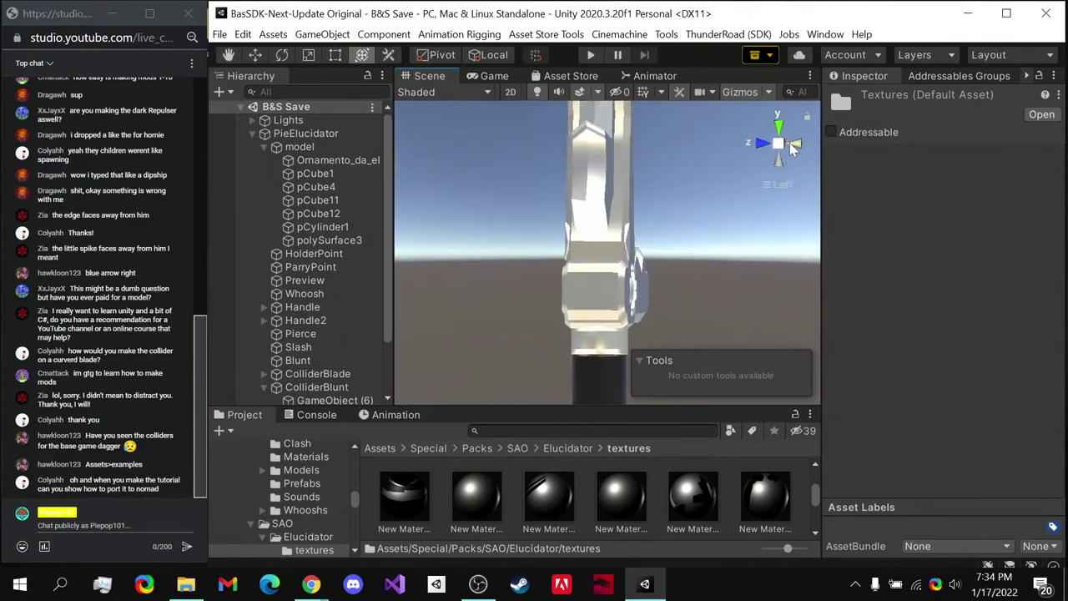
pyautogui.click(798, 142)
pyautogui.moveTo(545, 232); pyautogui.dragTo(632, 261, button='middle')
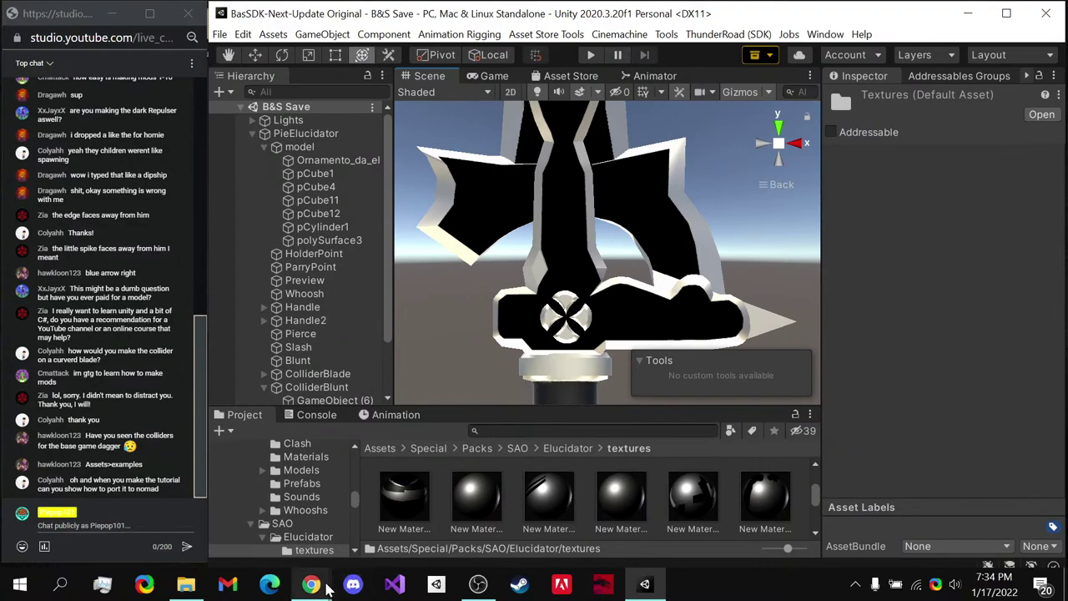
pyautogui.moveTo(317, 585)
pyautogui.click(315, 517)
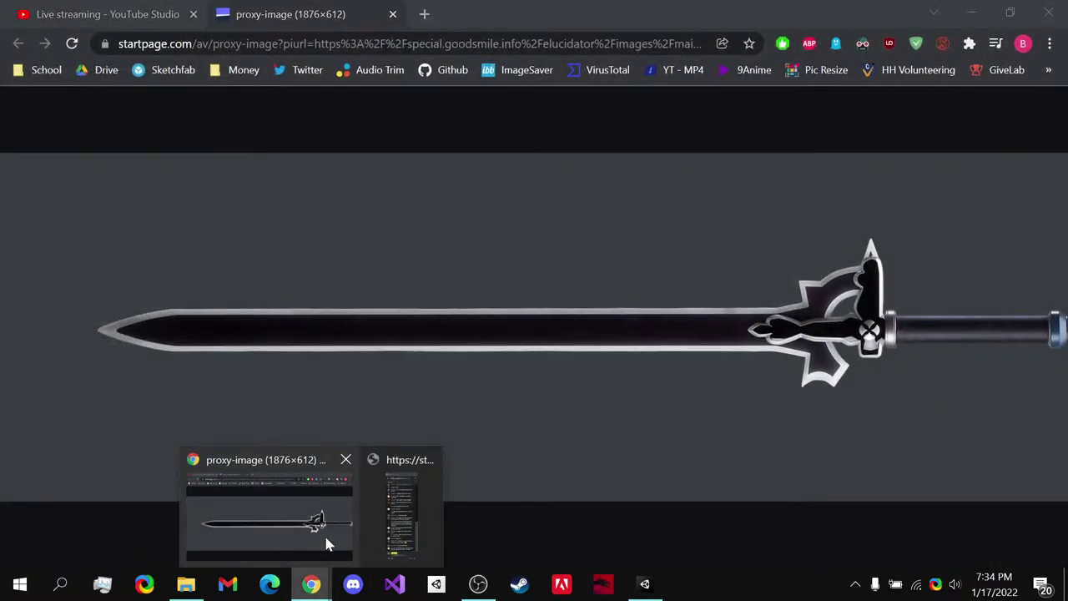
pyautogui.click(972, 12)
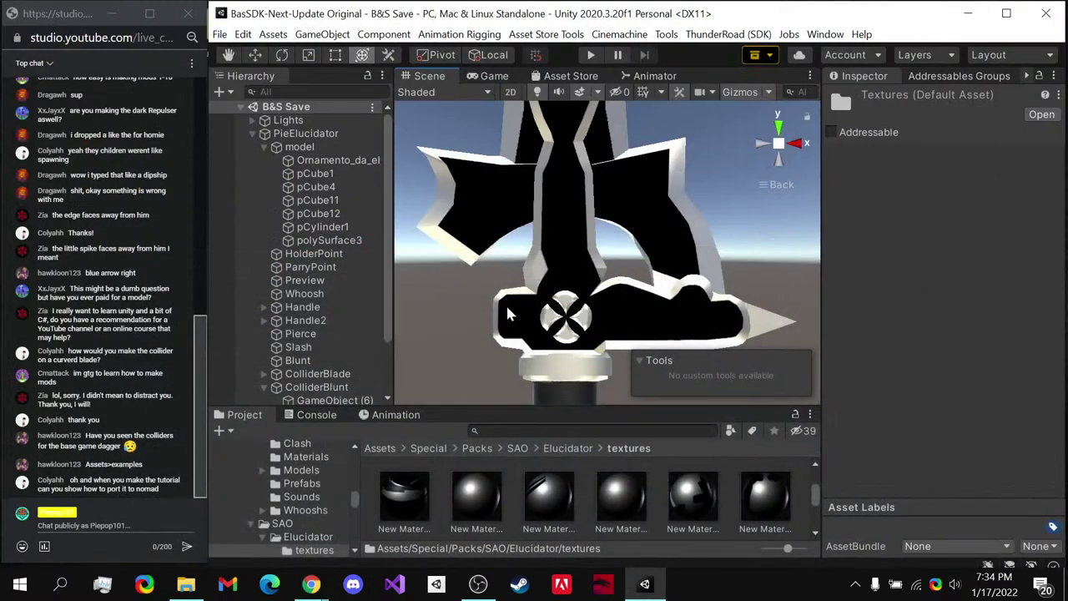
# - Duplicate the crossguard's box collider onto the end spike at about X 0.0977, Y -0.068, scaled to about 0.0341 by 0.0172
pyautogui.click(263, 147)
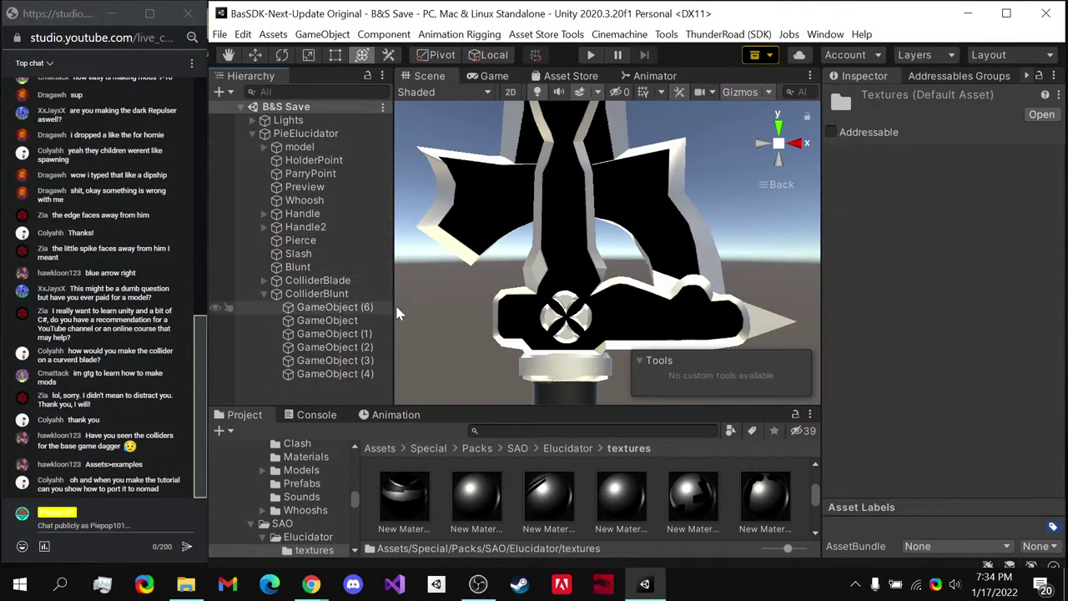
pyautogui.click(334, 293)
pyautogui.scroll(2, 534, 284)
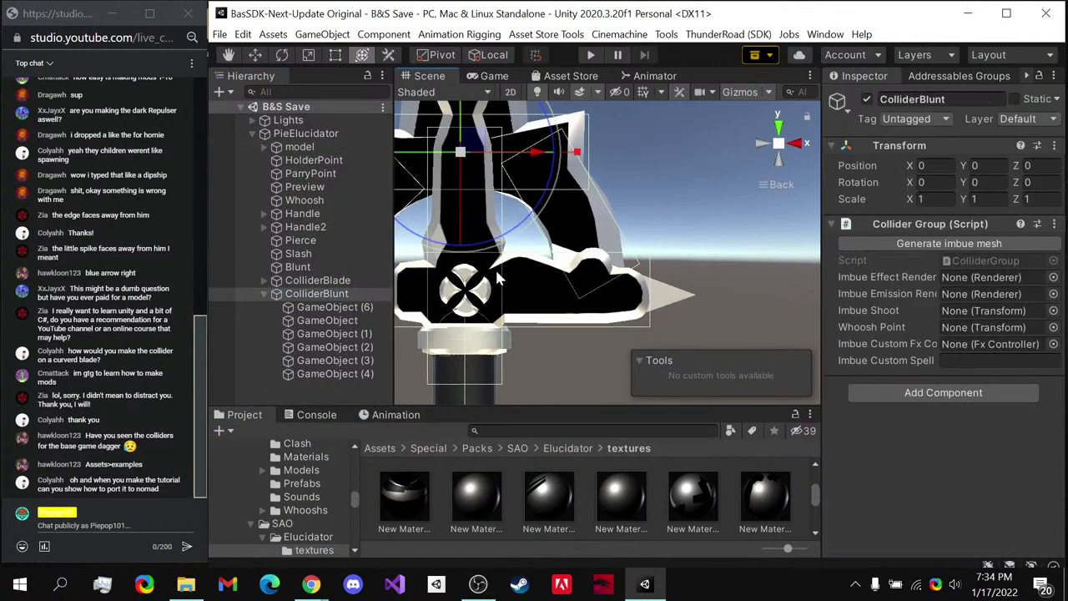
pyautogui.doubleClick(334, 374)
pyautogui.hotkey('ctrl', 'd')
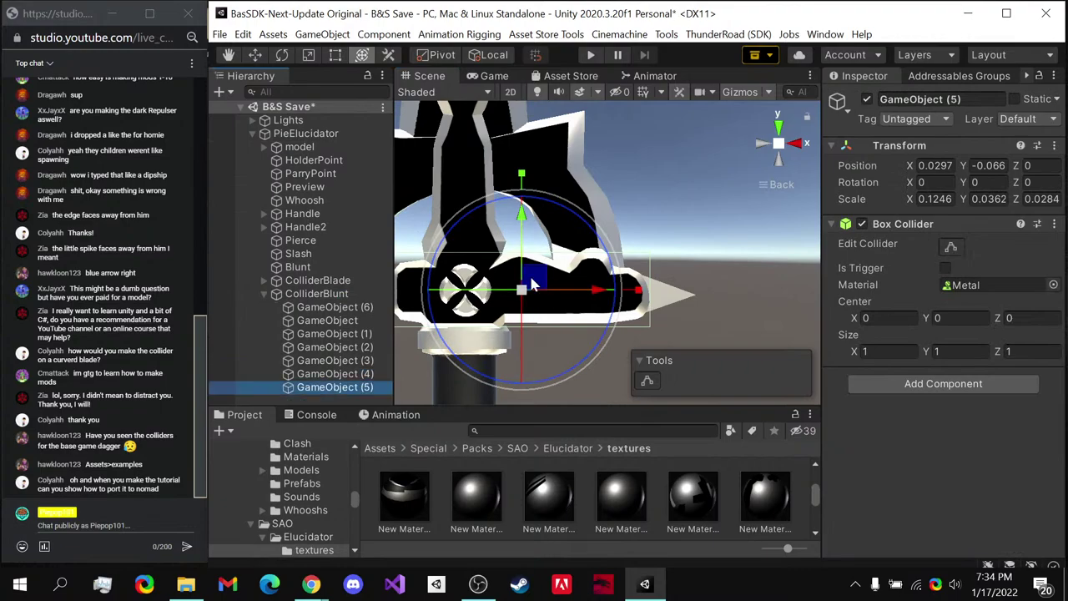
pyautogui.moveTo(521, 291); pyautogui.dragTo(733, 298)
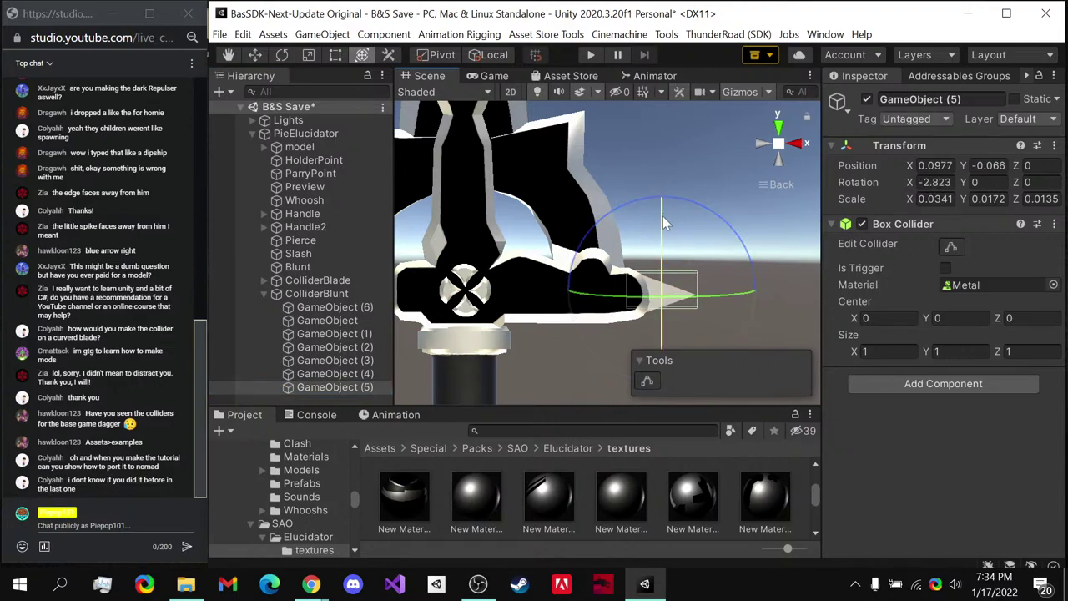
pyautogui.moveTo(662, 222); pyautogui.dragTo(662, 220)
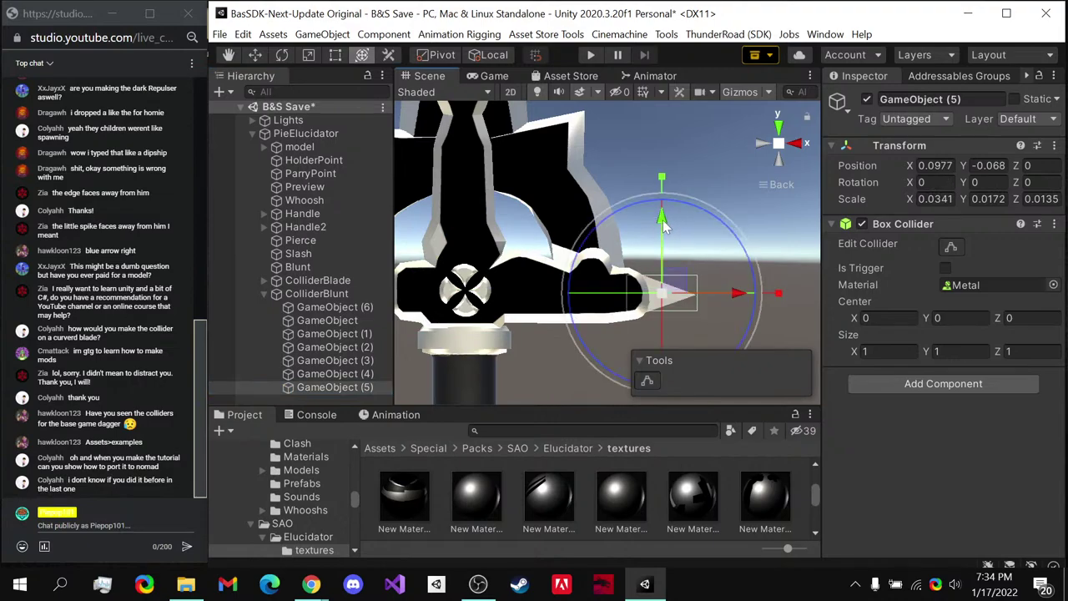
# - Narrow the spike collider's depth to about 0.0074, save the scene, and check all ColliderBlunt boxes together over the guard
pyautogui.press('f')
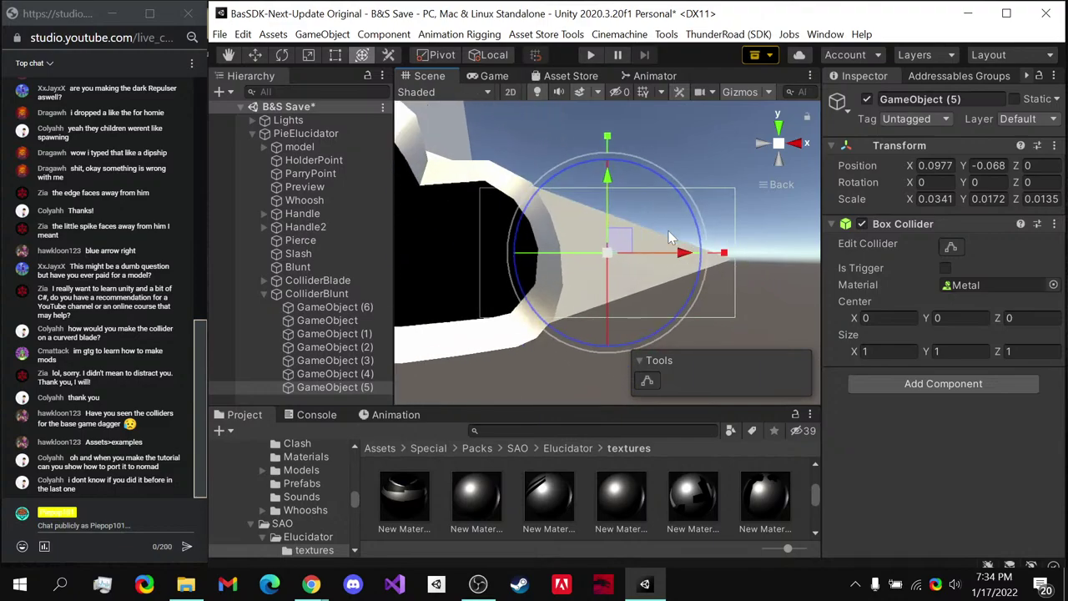
pyautogui.click(798, 146)
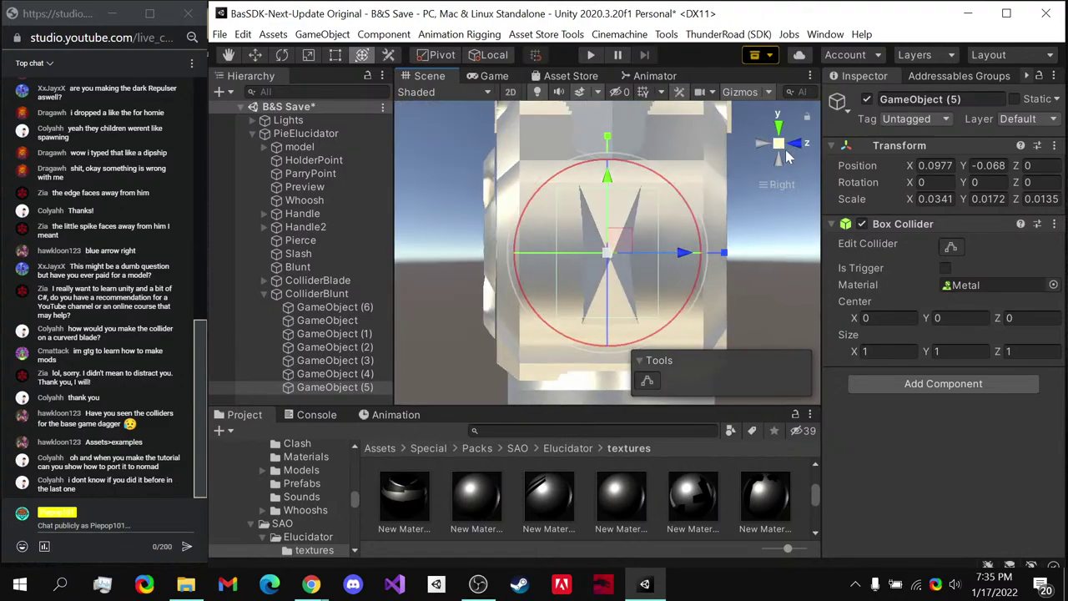
pyautogui.moveTo(723, 253); pyautogui.dragTo(694, 261)
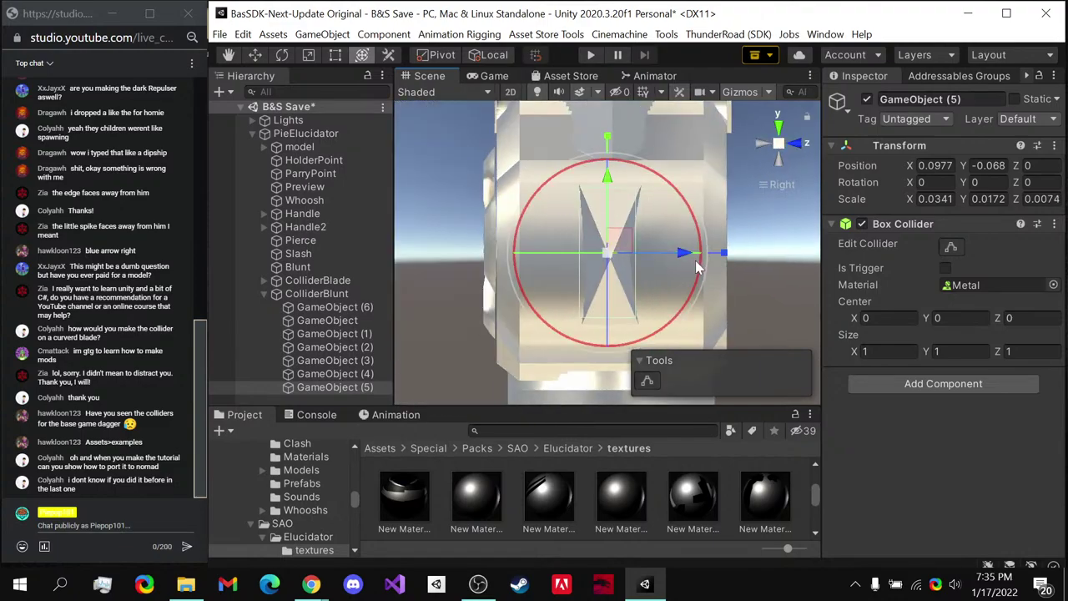
pyautogui.click(762, 143)
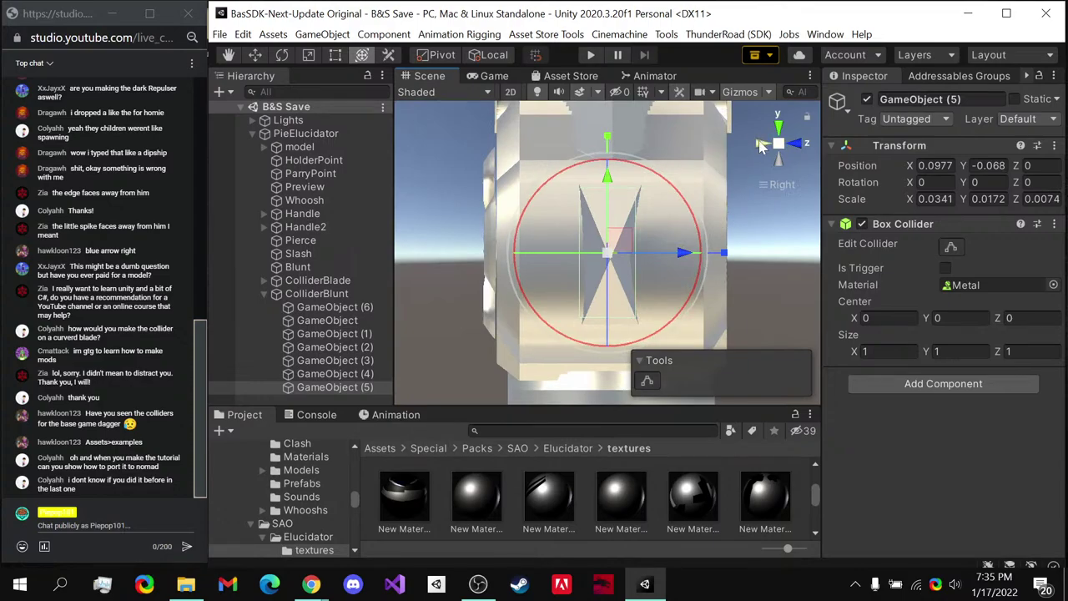
pyautogui.click(315, 294)
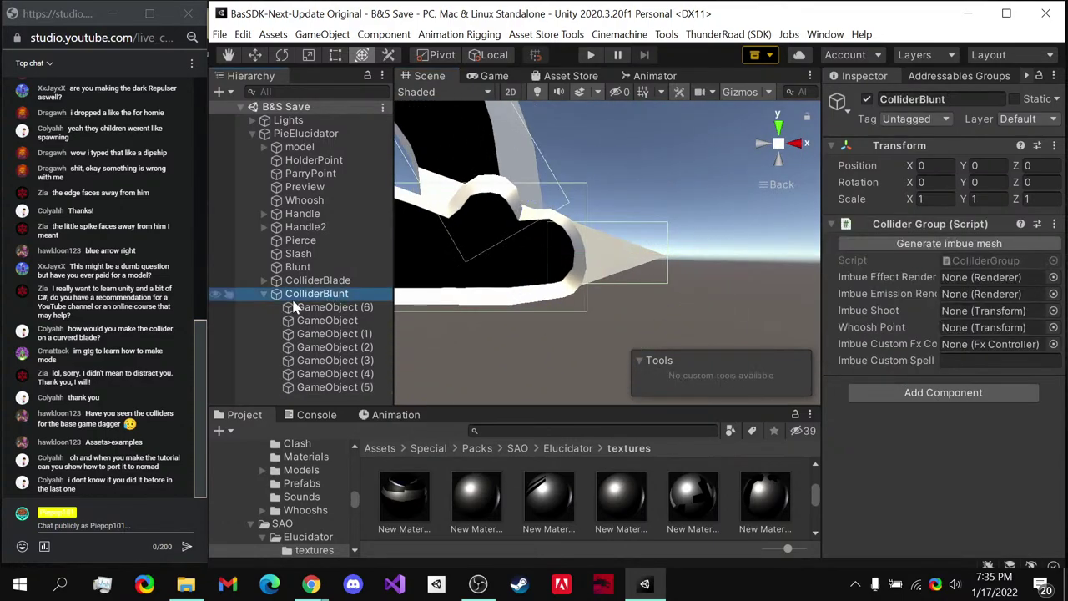
pyautogui.click(268, 294)
pyautogui.scroll(-6, 516, 243)
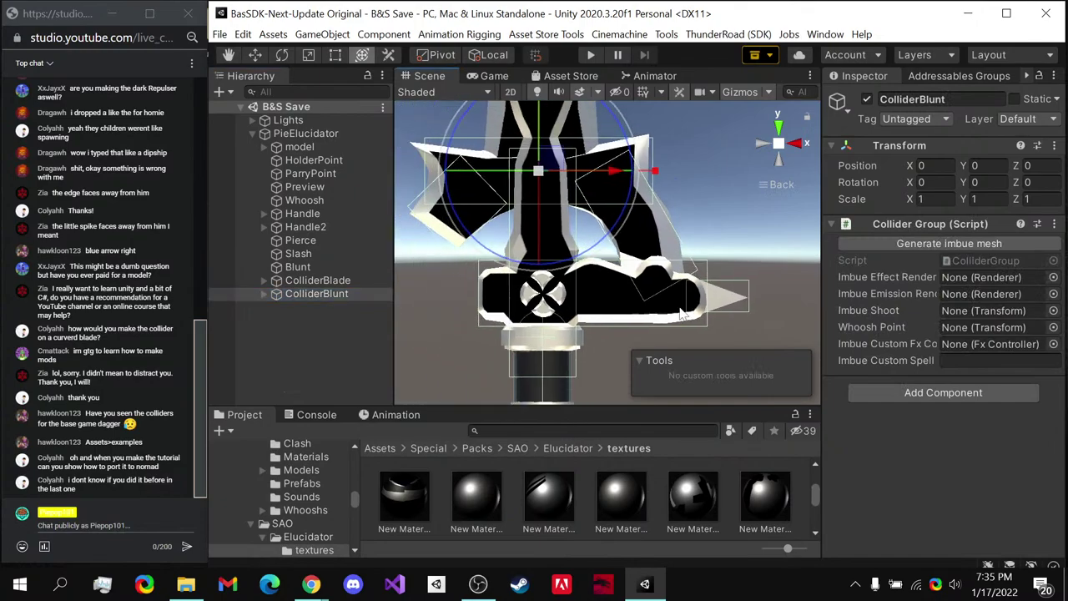
pyautogui.scroll(-2, 674, 308)
pyautogui.moveTo(674, 309); pyautogui.dragTo(651, 384, button='middle')
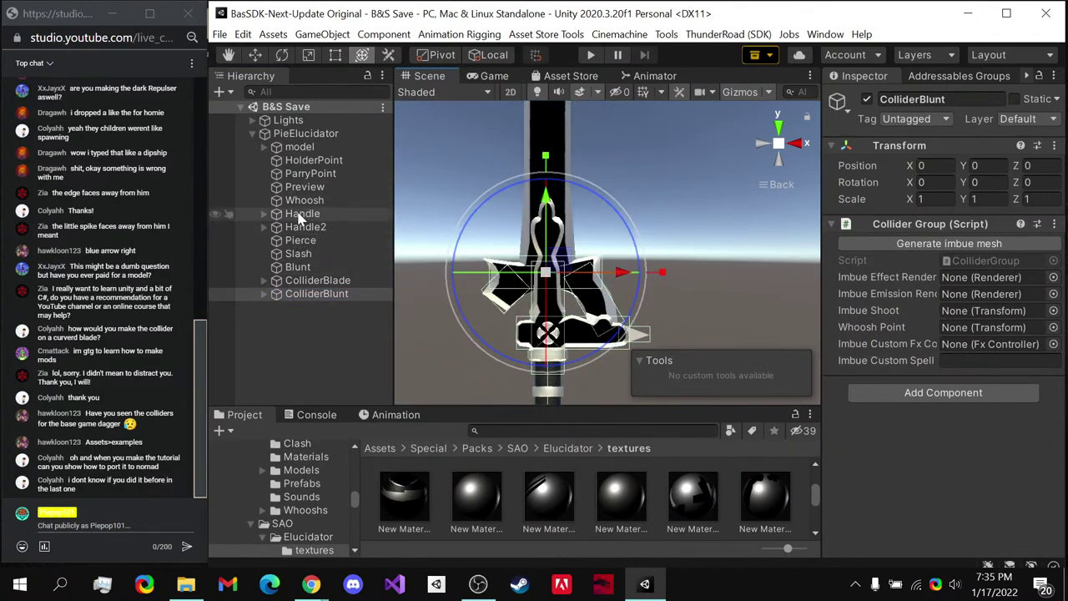
# - Generate the imbue mesh for the ColliderBlade group
pyautogui.click(294, 284)
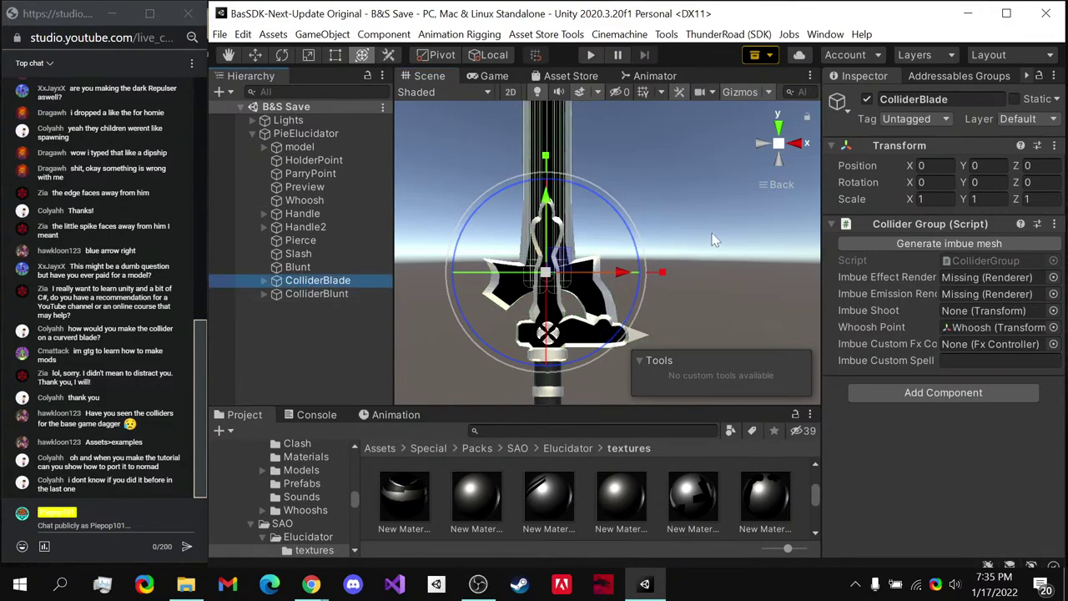
pyautogui.moveTo(692, 252); pyautogui.dragTo(638, 296, button='middle')
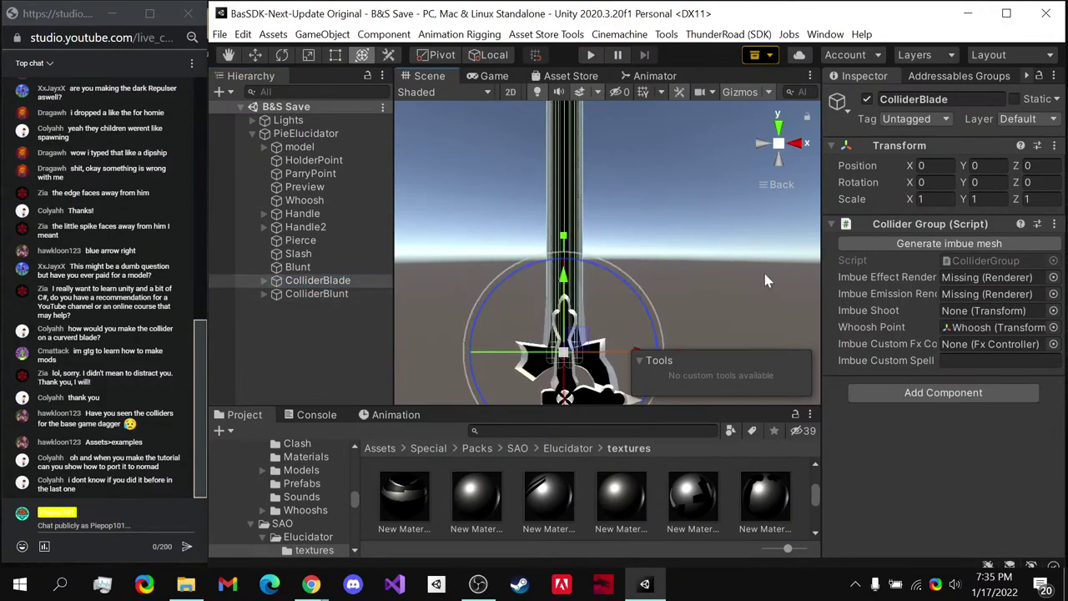
pyautogui.click(913, 246)
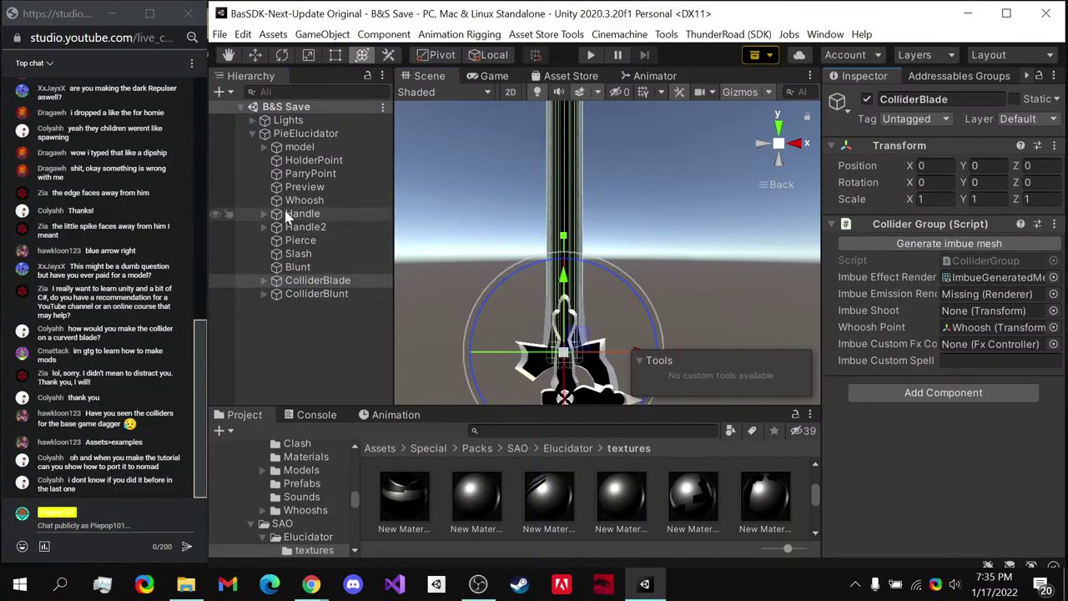
# - Assign the blade mesh pCube1 as ColliderBlade's Imbue Emission Renderer and save the scene
pyautogui.click(543, 165)
pyautogui.click(582, 169)
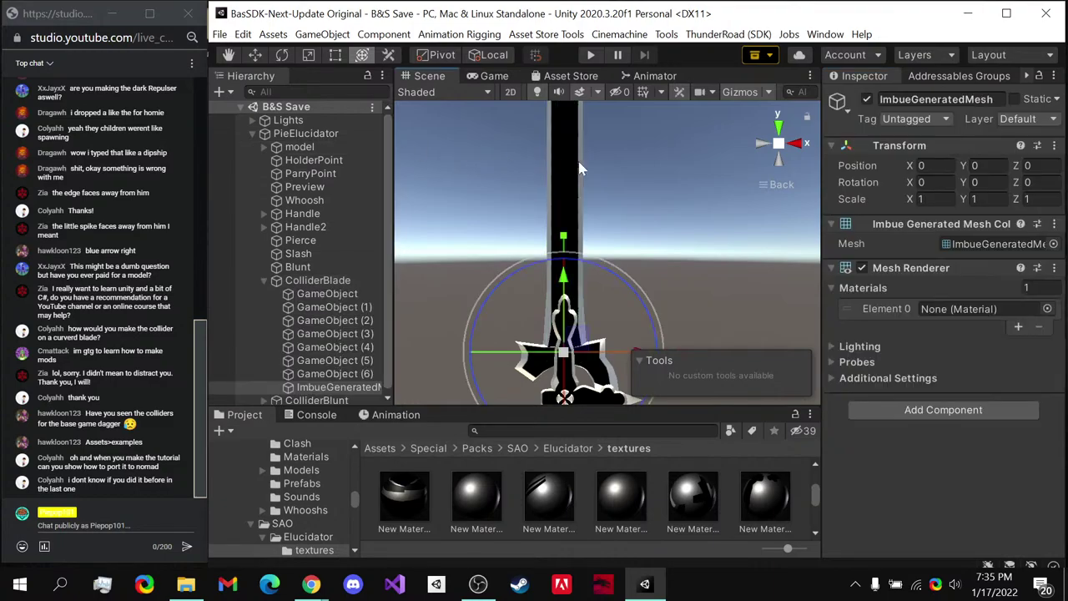
pyautogui.click(575, 175)
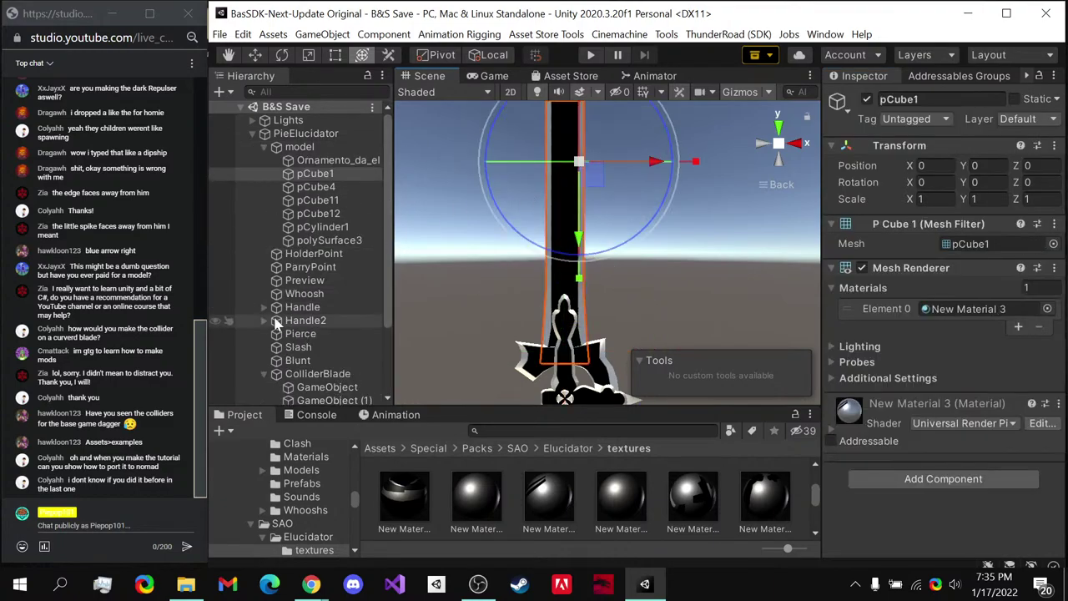
pyautogui.click(265, 375)
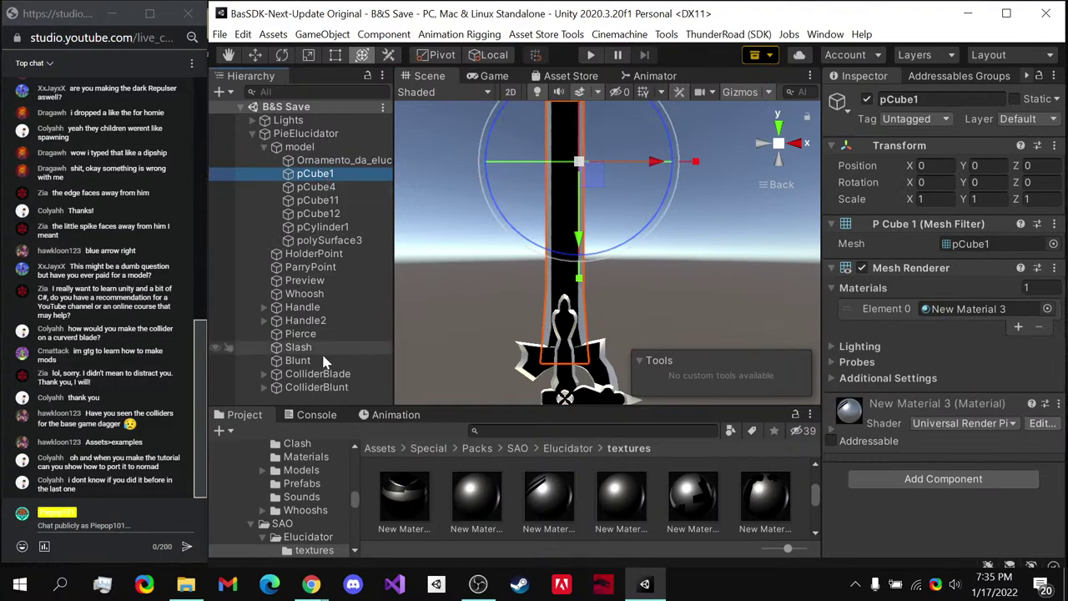
pyautogui.click(327, 375)
pyautogui.moveTo(317, 174); pyautogui.dragTo(1011, 296)
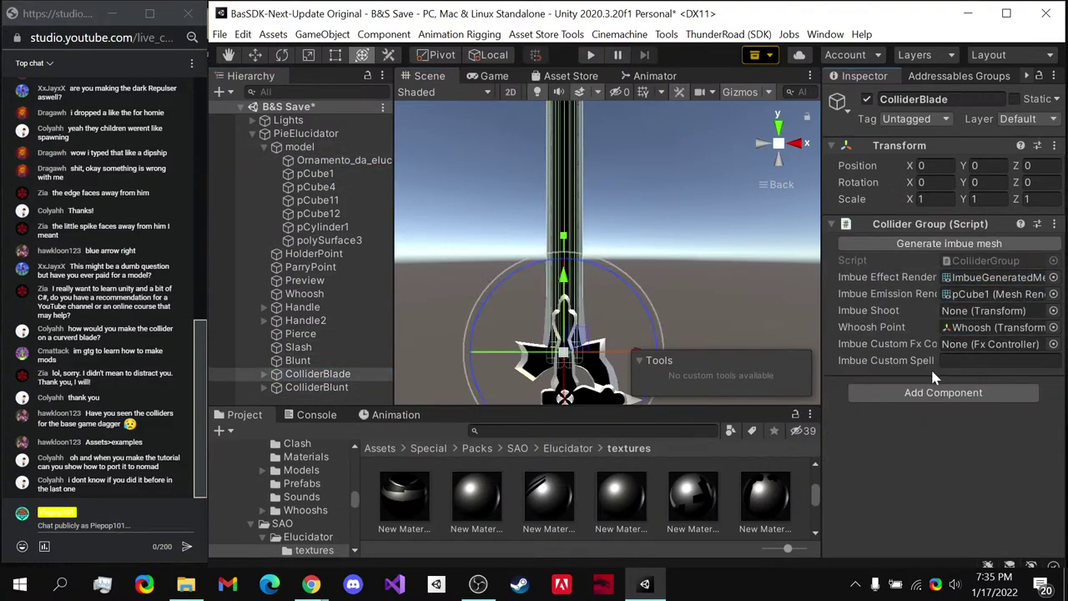
pyautogui.hotkey('ctrl', 's')
# - Go through the model's mesh parts one by one to check which material each uses, ending on the blade pCube1
pyautogui.click(322, 179)
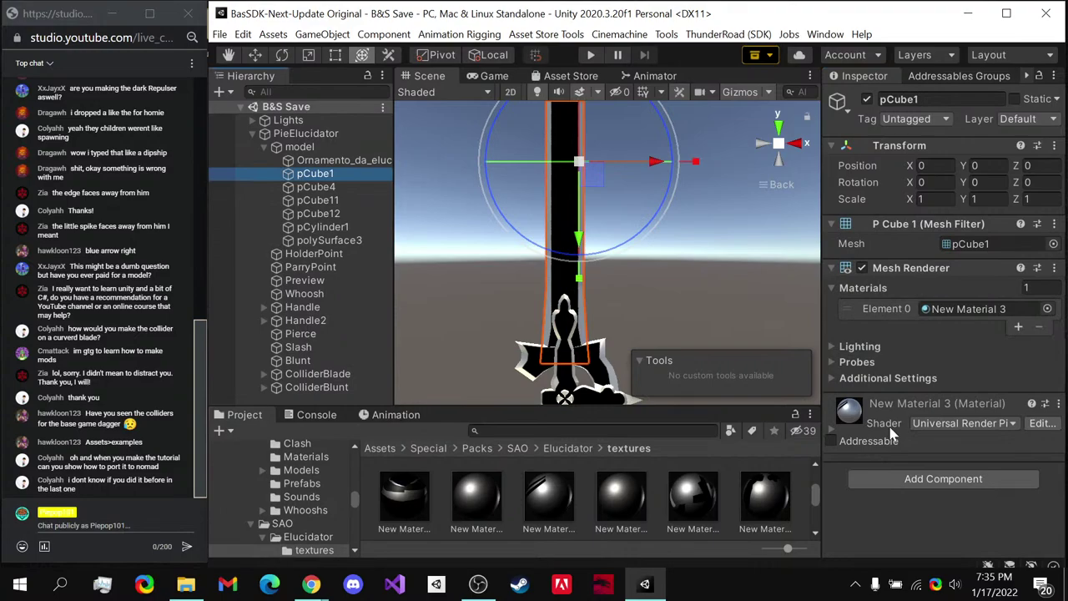
pyautogui.click(338, 160)
pyautogui.press('Down')
pyautogui.press('Down')
pyautogui.press('Down')
pyautogui.press('Down')
pyautogui.press('Down')
pyautogui.press('Down')
pyautogui.press('Down')
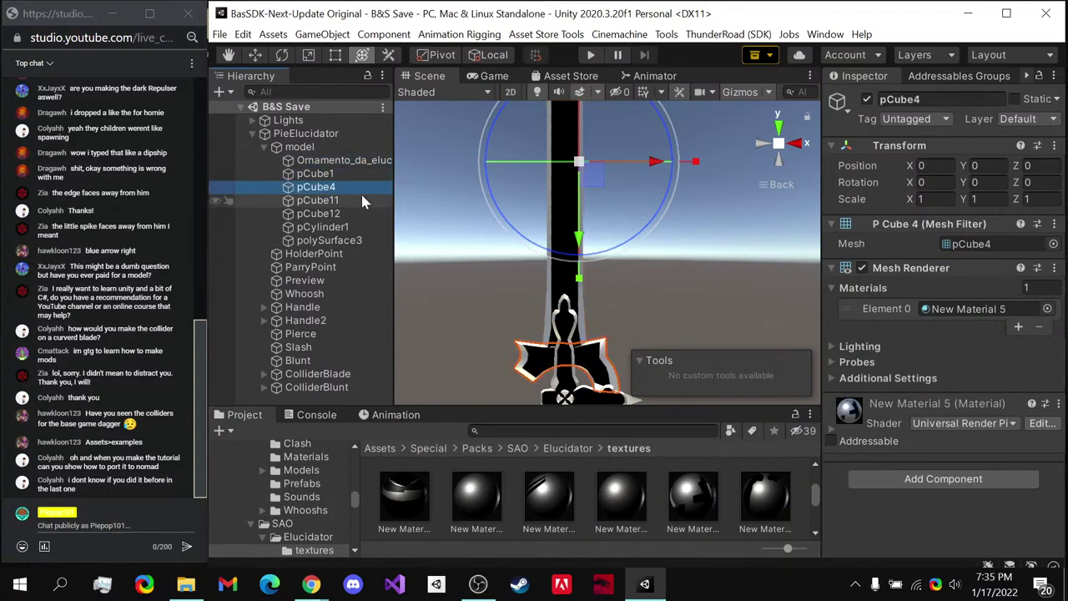
pyautogui.press('Up')
pyautogui.press('Up')
pyautogui.press('Up')
pyautogui.press('Up')
pyautogui.press('Up')
pyautogui.press('Up')
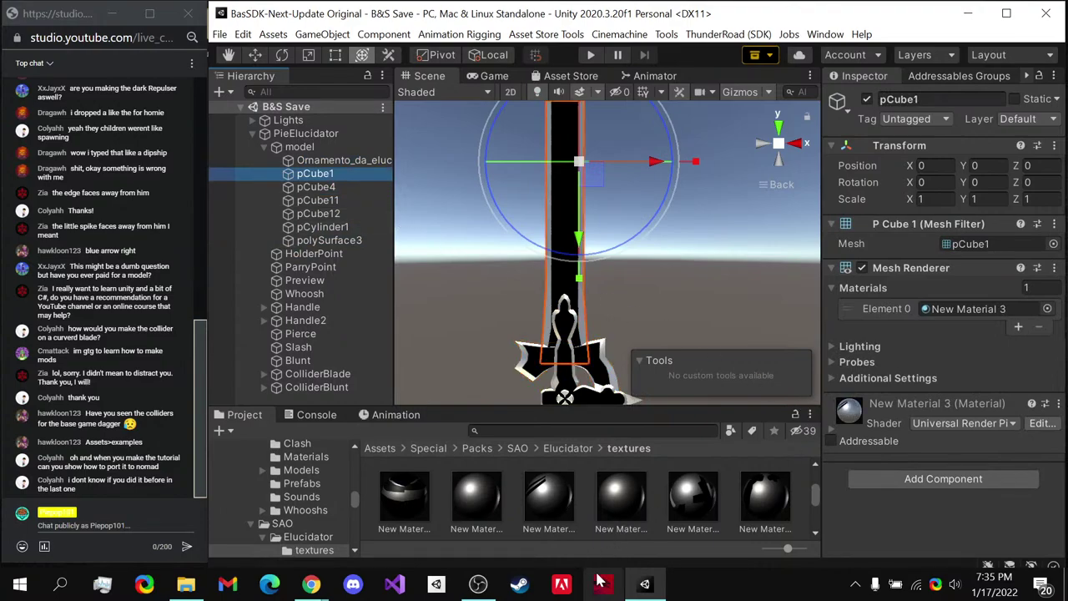
# - Launch Adobe Photoshop 2021 from the Adobe Shortcuts folder
pyautogui.click(561, 584)
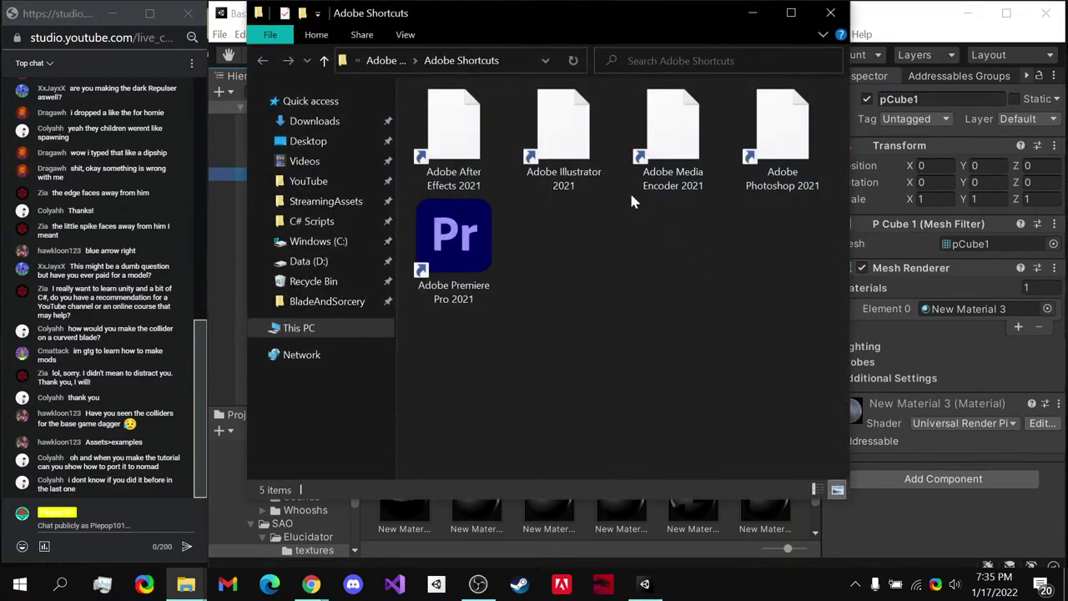
pyautogui.click(762, 145)
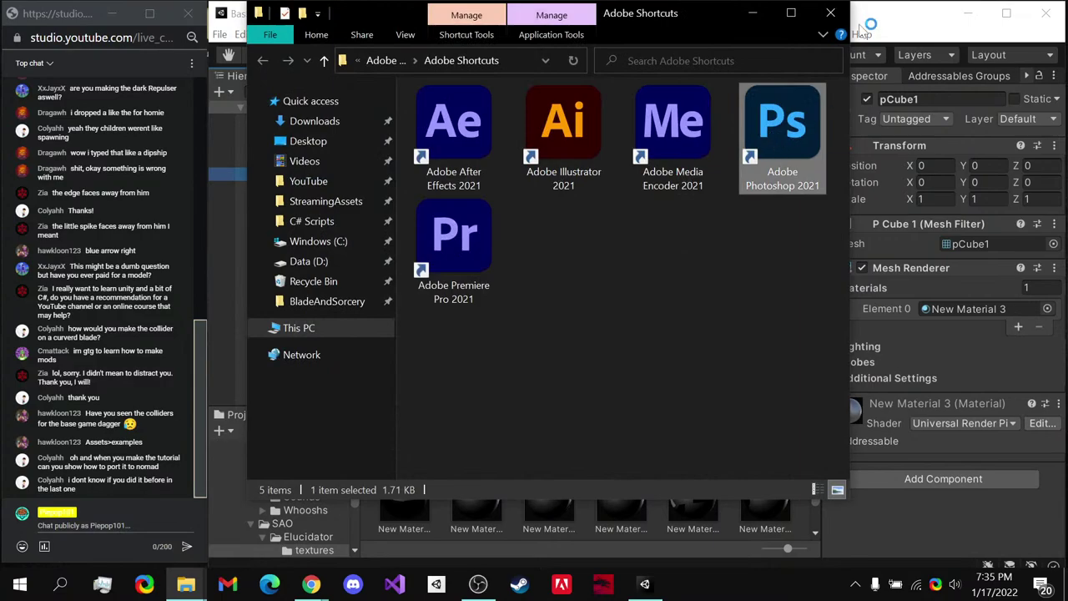
# - Start Photoshop 2021 from its shortcut and choose to repair Adobe Creative Cloud
pyautogui.doubleClick(762, 145)
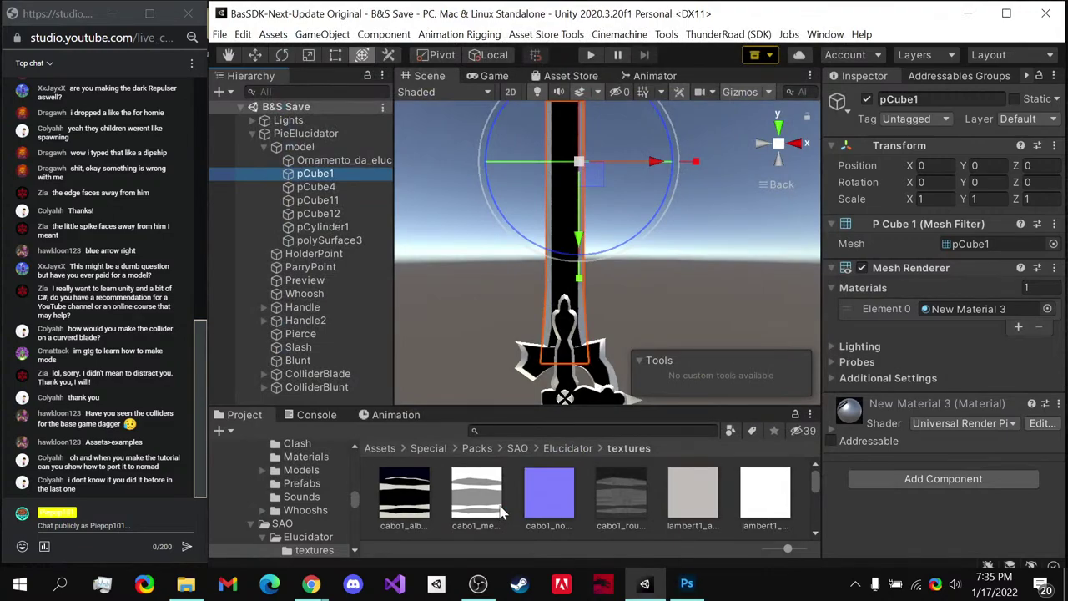
pyautogui.scroll(-1, 499, 502)
pyautogui.scroll(1, 498, 501)
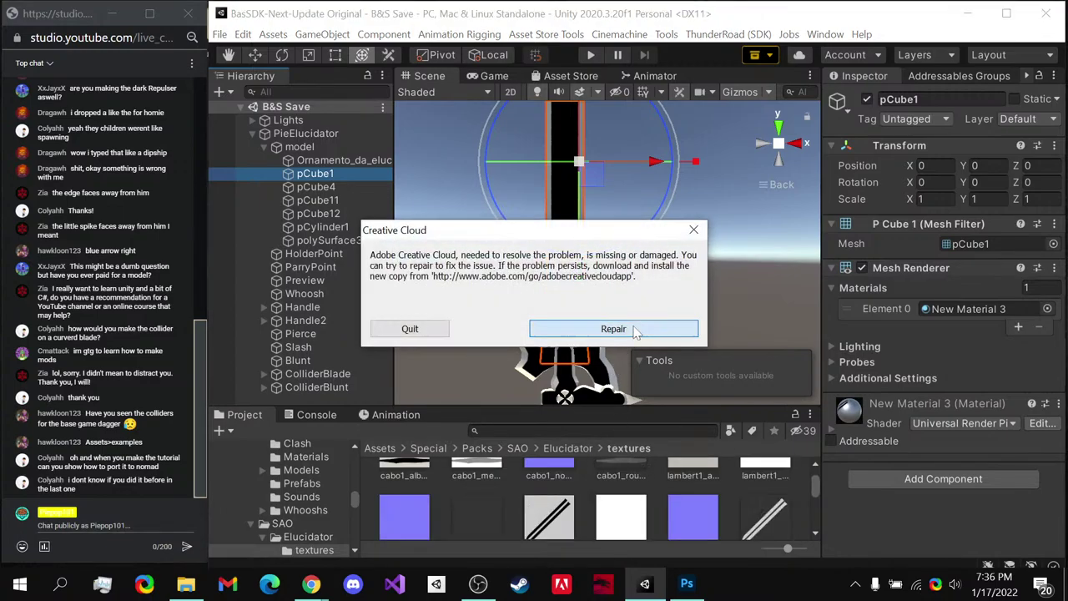
pyautogui.click(628, 330)
pyautogui.click(630, 331)
# - Look through the Elucidator textures folder for the blade's Lamina textures and inspect the Lamina_roughness texture
pyautogui.click(582, 500)
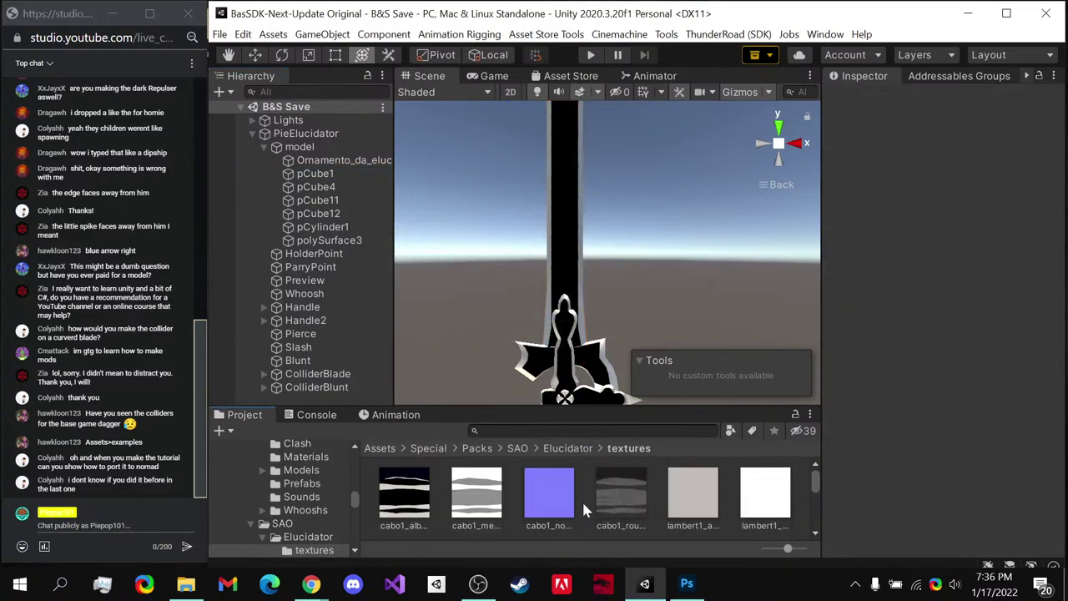
pyautogui.scroll(-1, 581, 500)
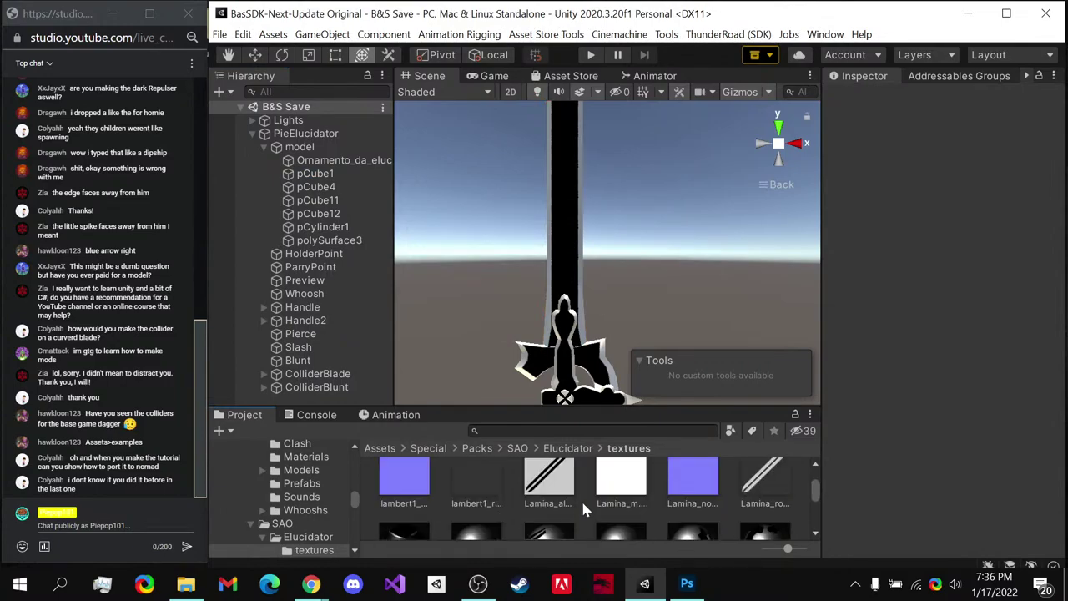
pyautogui.click(567, 497)
pyautogui.click(769, 498)
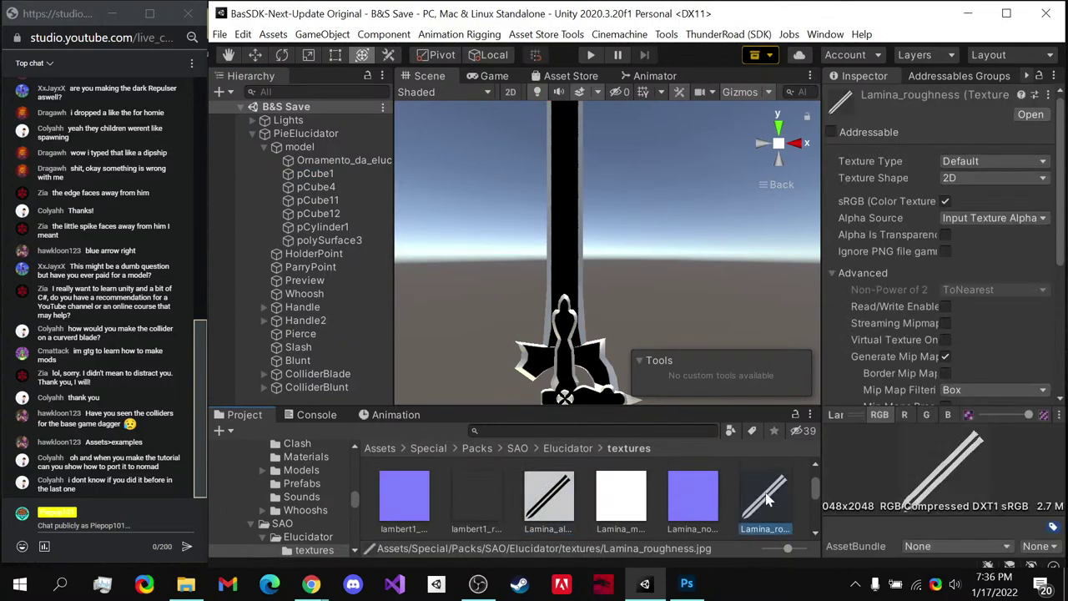
pyautogui.scroll(-2, 578, 514)
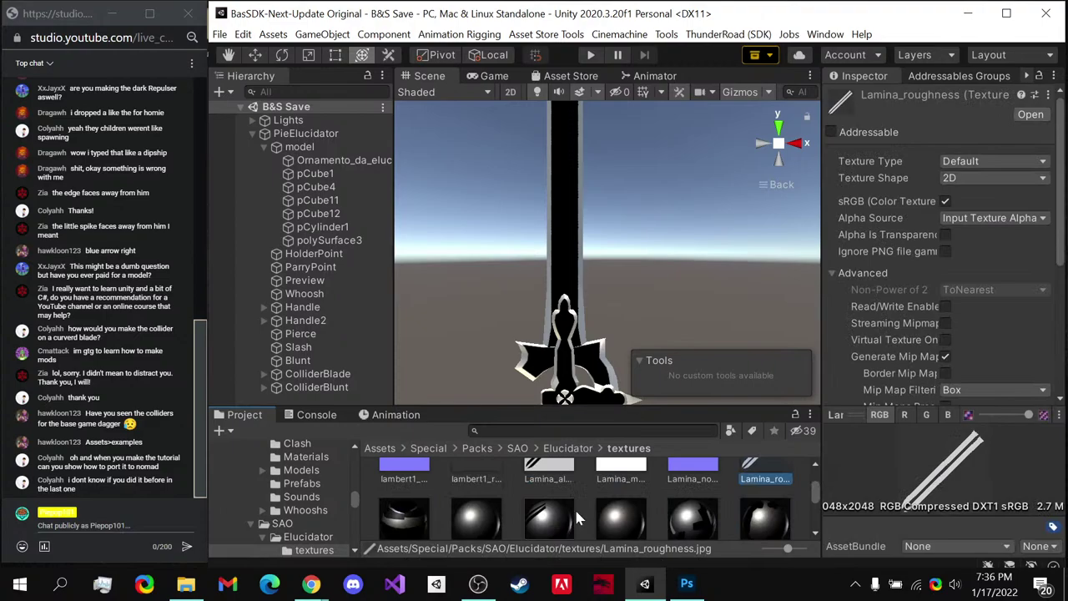
pyautogui.scroll(2, 577, 518)
pyautogui.scroll(-2, 587, 509)
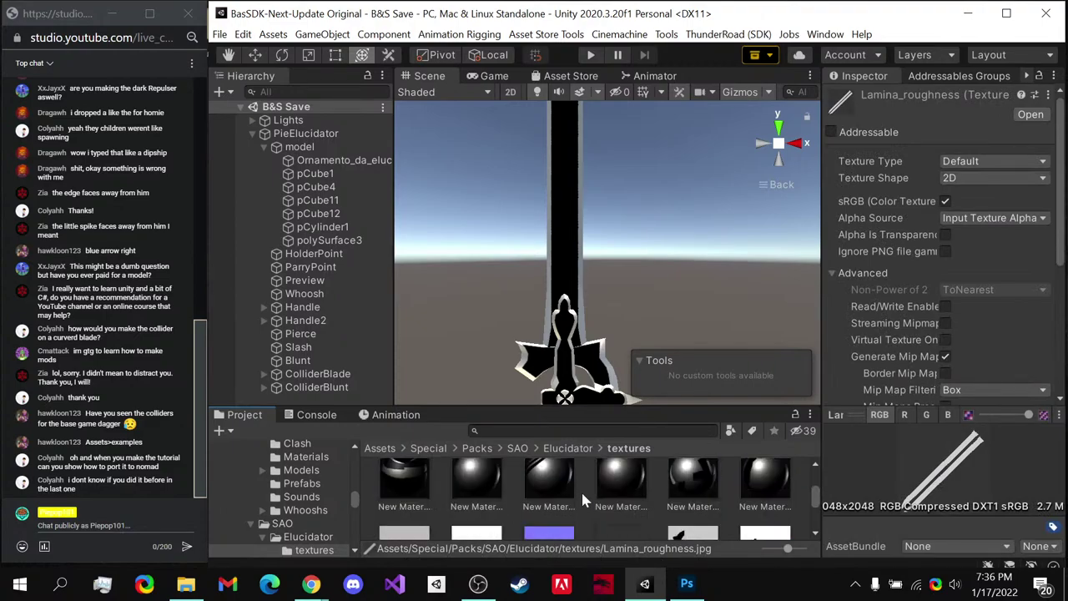
pyautogui.scroll(2, 575, 484)
pyautogui.scroll(-2, 567, 501)
pyautogui.click(548, 498)
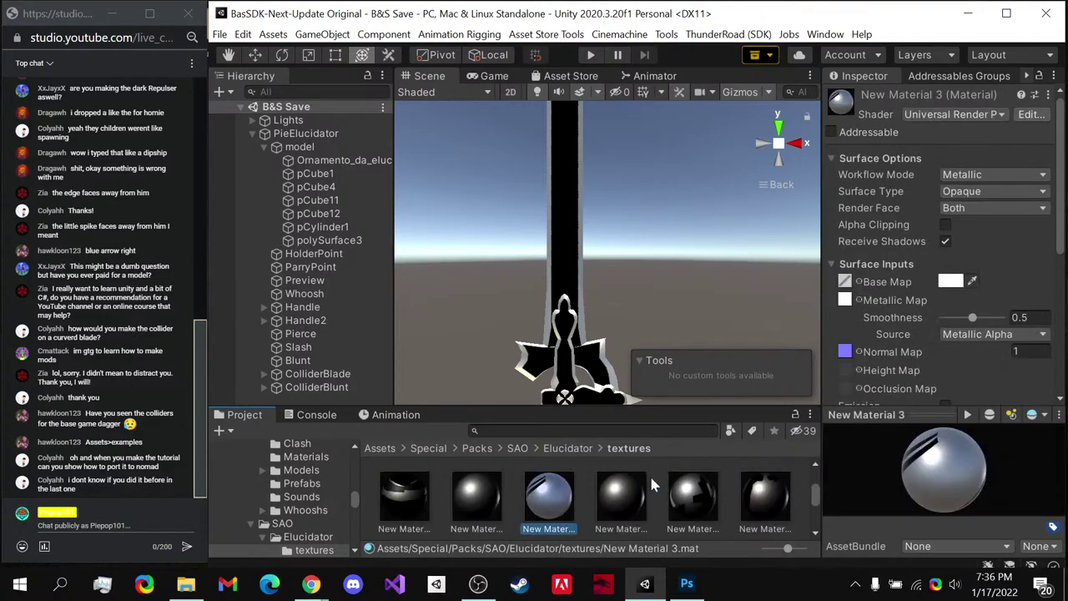
pyautogui.scroll(-3, 926, 329)
pyautogui.click(945, 256)
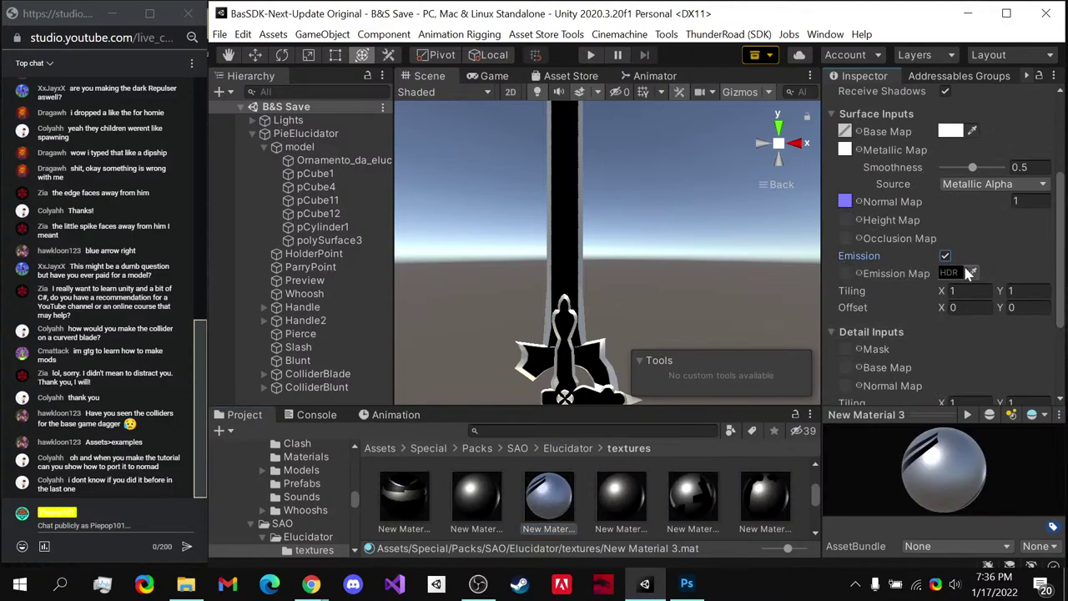
pyautogui.click(964, 273)
pyautogui.click(938, 263)
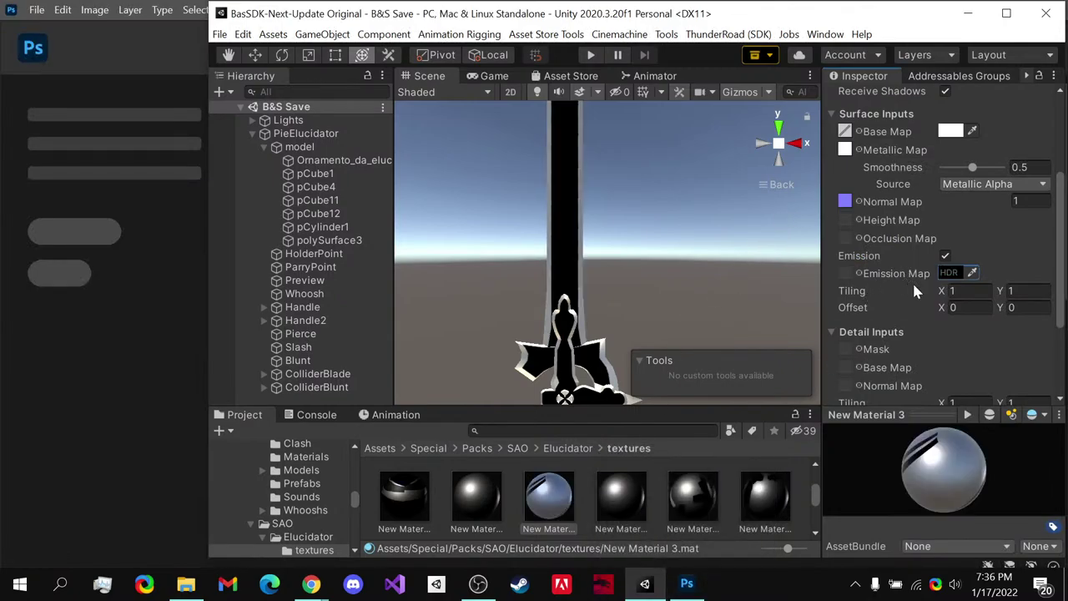
pyautogui.click(944, 256)
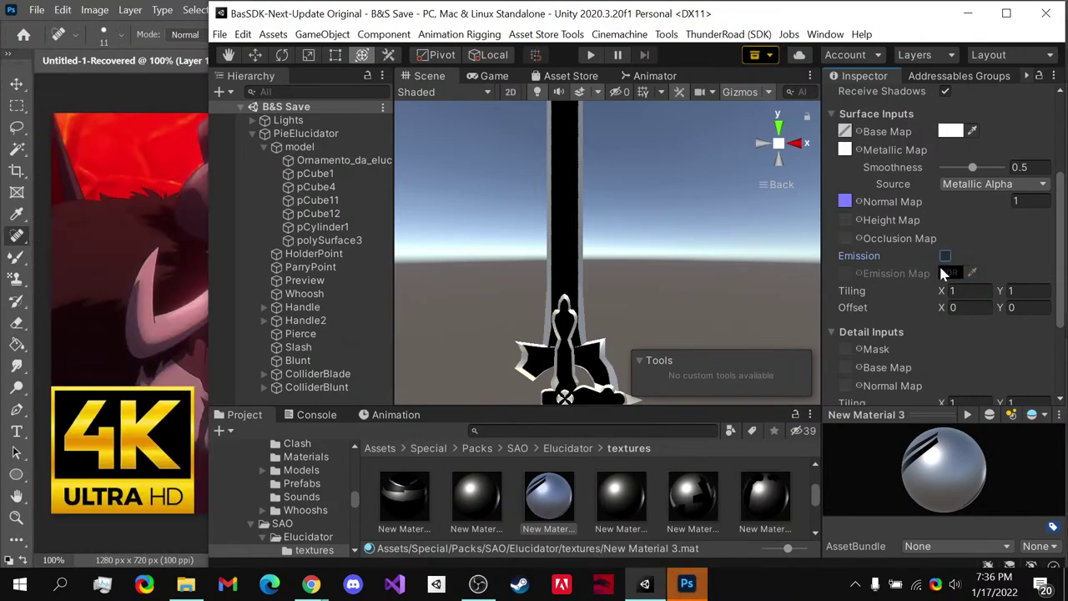
pyautogui.scroll(4, 951, 250)
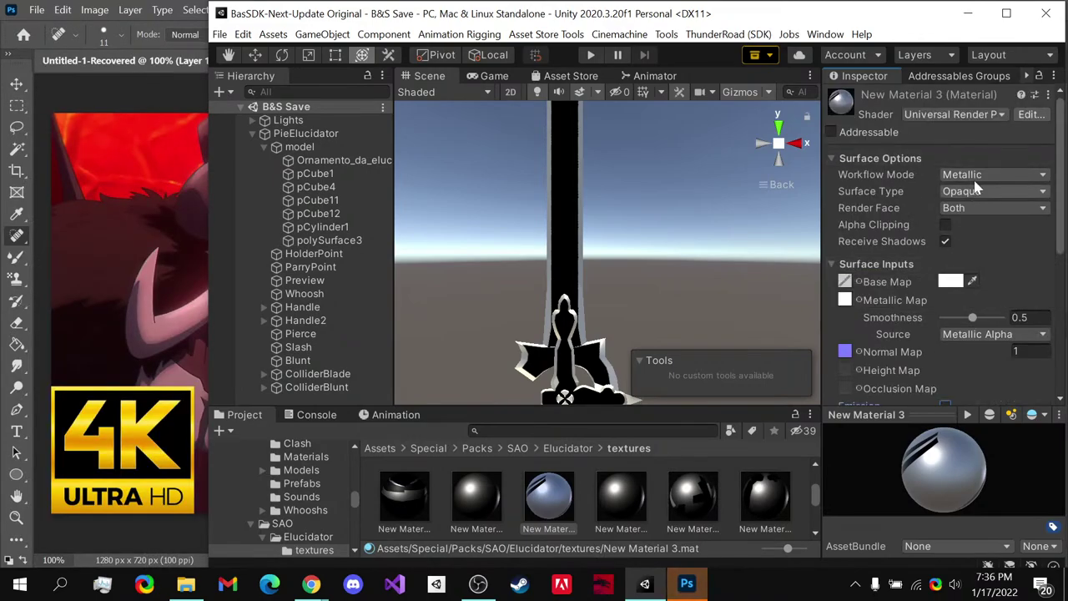
pyautogui.click(998, 116)
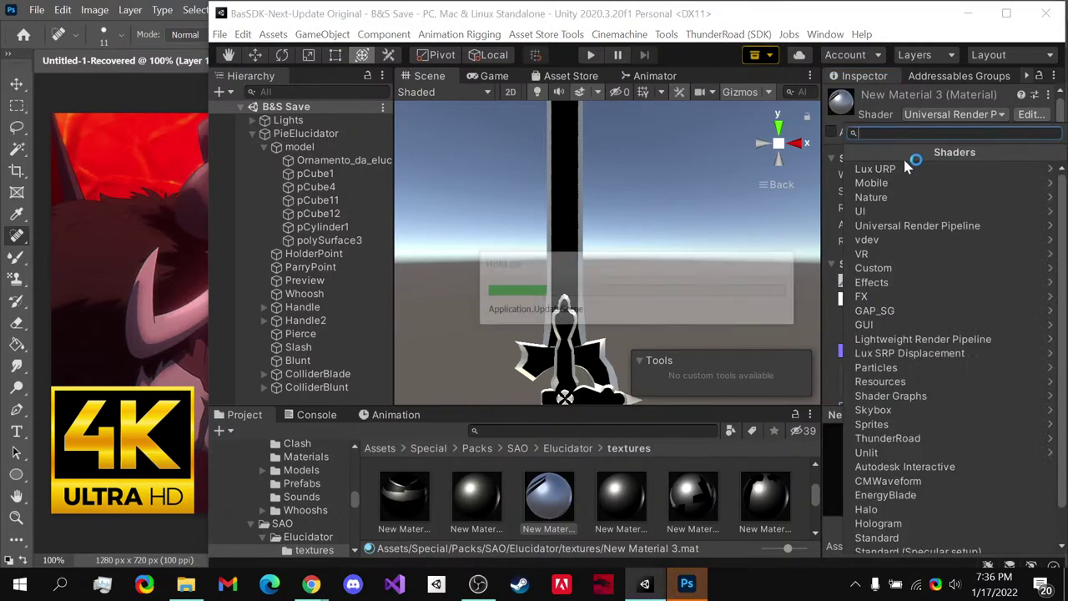
pyautogui.click(719, 478)
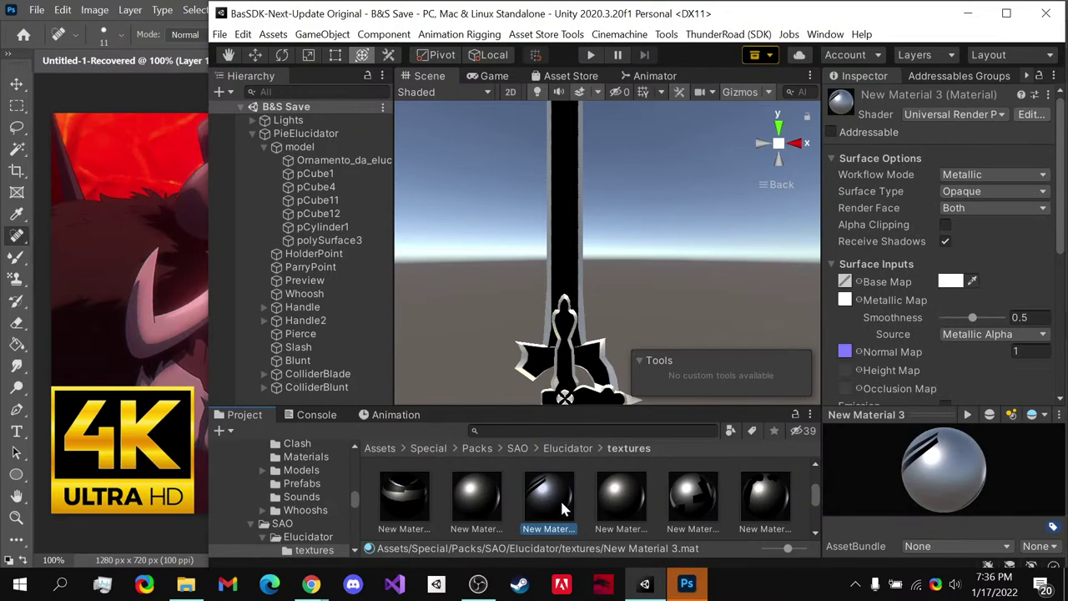
# - Enable Emission on New Material 3 of the blade mesh pCube1
pyautogui.scroll(-3, 973, 320)
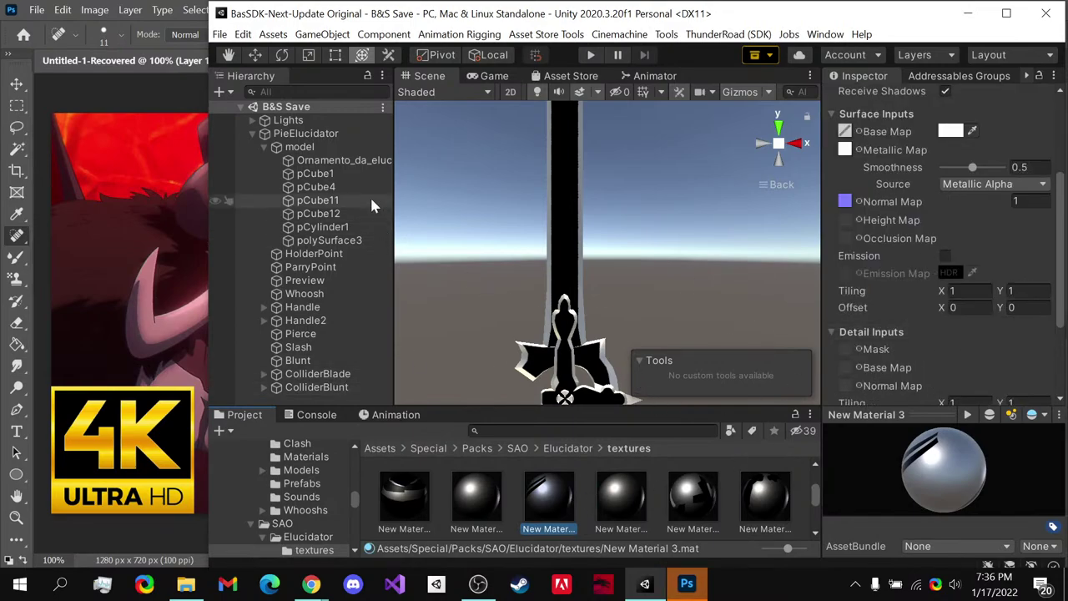
pyautogui.click(338, 173)
pyautogui.click(895, 405)
pyautogui.scroll(-10, 894, 406)
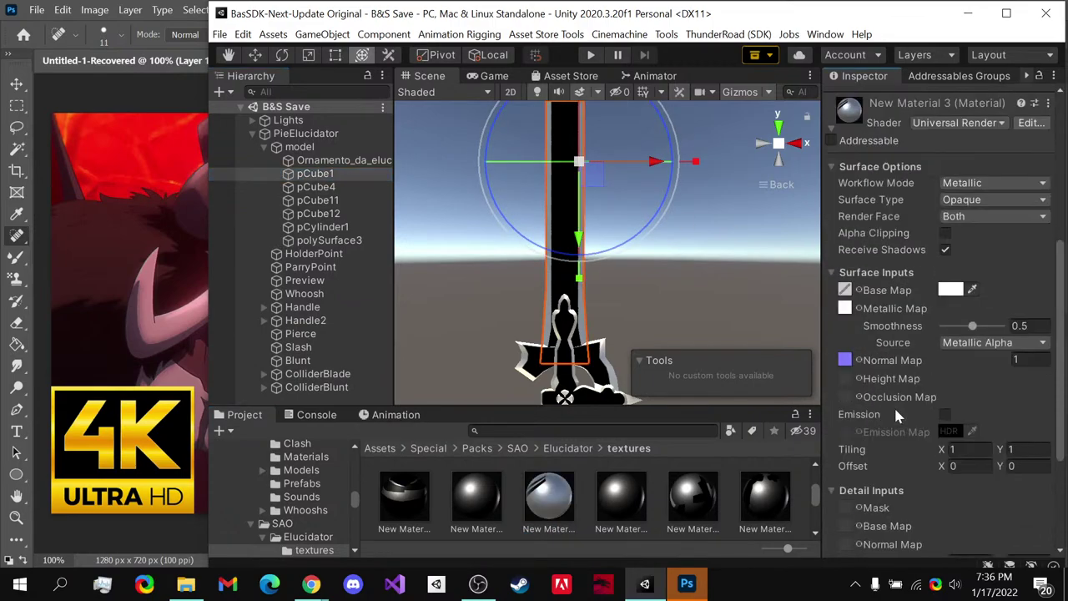
pyautogui.click(947, 264)
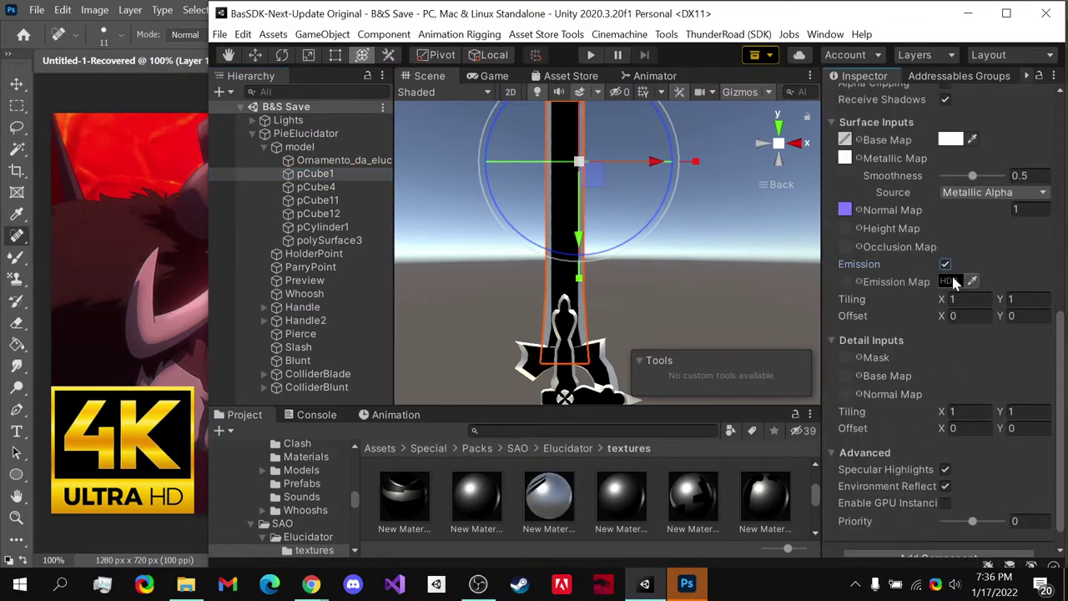
pyautogui.click(951, 281)
pyautogui.click(1053, 121)
# - Try the Lamina_albedo texture as the Emission Map of the blade's New Material 3 and inspect the blade
pyautogui.scroll(-2, 539, 498)
pyautogui.scroll(-2, 539, 497)
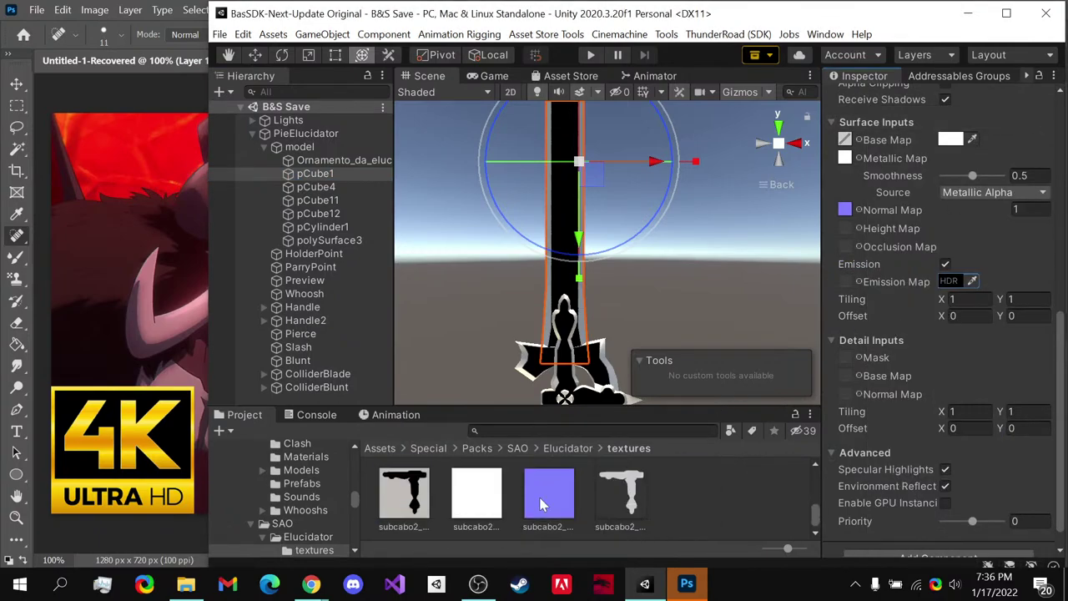
pyautogui.scroll(4, 543, 500)
pyautogui.moveTo(548, 501); pyautogui.dragTo(847, 286)
pyautogui.keyDown('alt'); pyautogui.moveTo(638, 272); pyautogui.dragTo(585, 290); pyautogui.keyUp('alt')
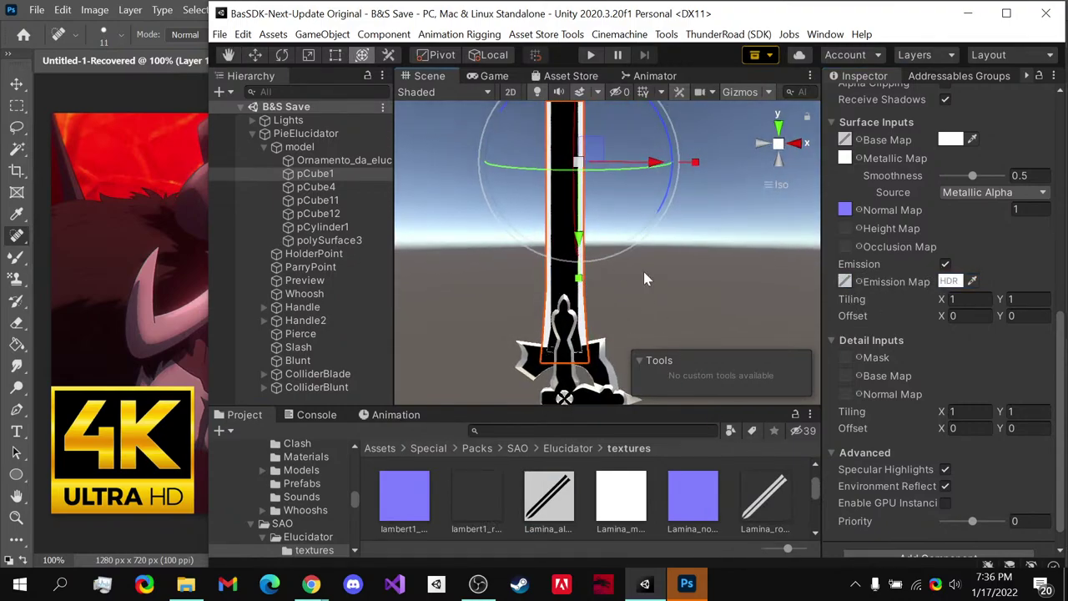
# - Try the Lamina_roughness texture as the blade material's Emission Map, check the blade and undo the assignment
pyautogui.moveTo(763, 499); pyautogui.dragTo(951, 281)
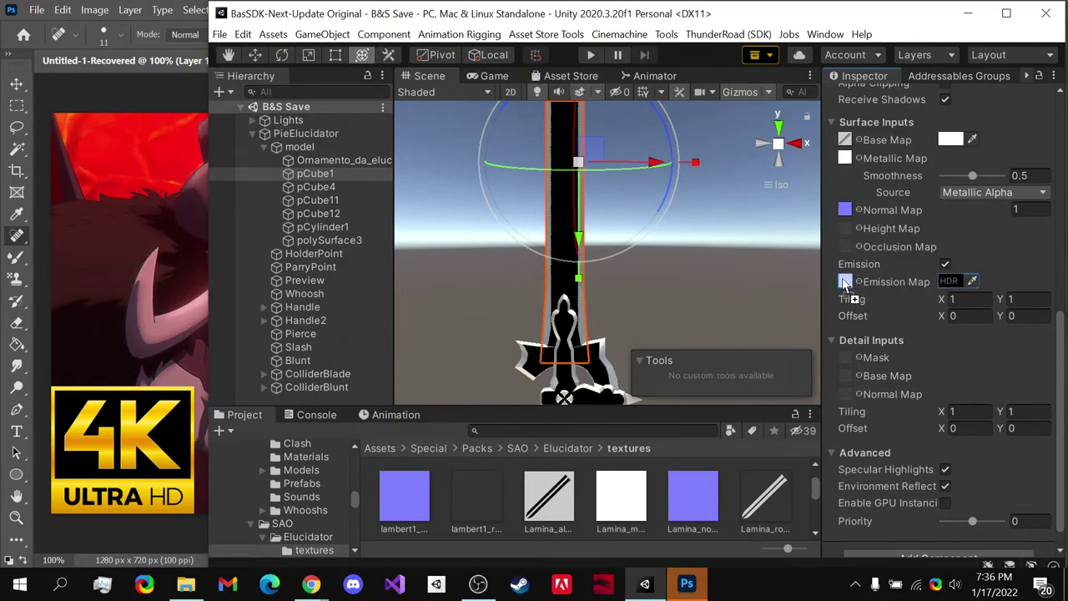
pyautogui.keyDown('alt'); pyautogui.moveTo(635, 226); pyautogui.dragTo(634, 274); pyautogui.keyUp('alt')
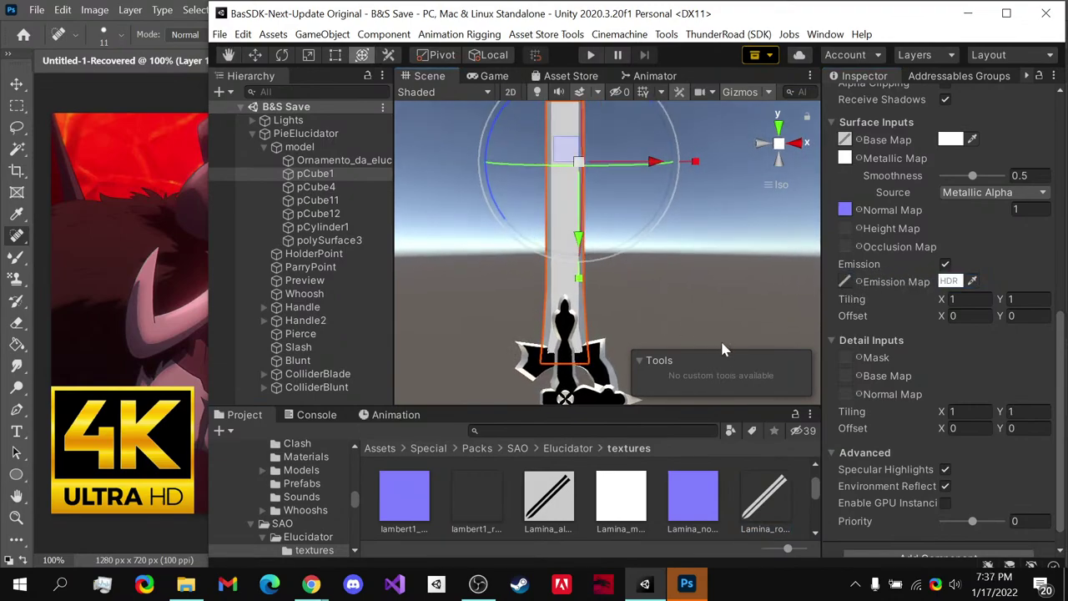
pyautogui.hotkey('ctrl', 'z')
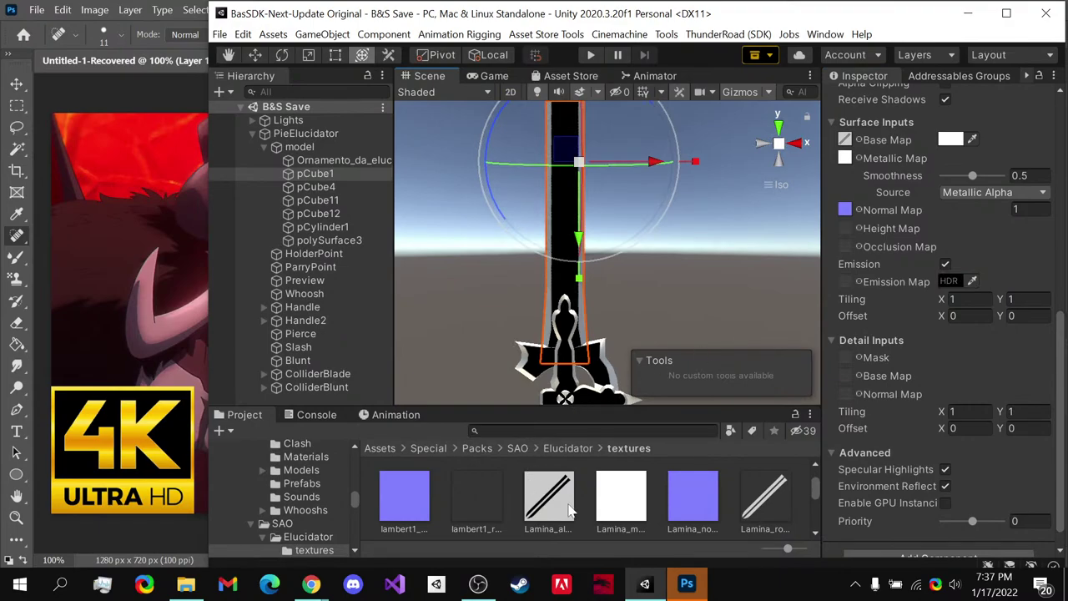
# - Compare Lamina_albedo and Lamina_roughness once more as the blade's Emission Map and undo the last assignment
pyautogui.moveTo(563, 511); pyautogui.dragTo(865, 289)
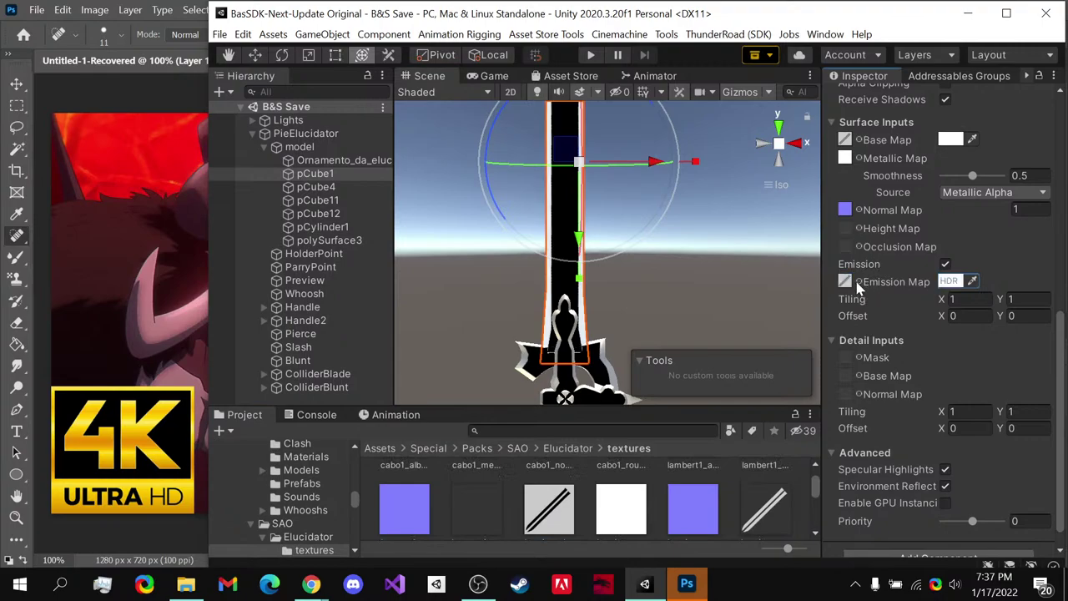
pyautogui.keyDown('alt'); pyautogui.moveTo(739, 292); pyautogui.dragTo(622, 255); pyautogui.keyUp('alt')
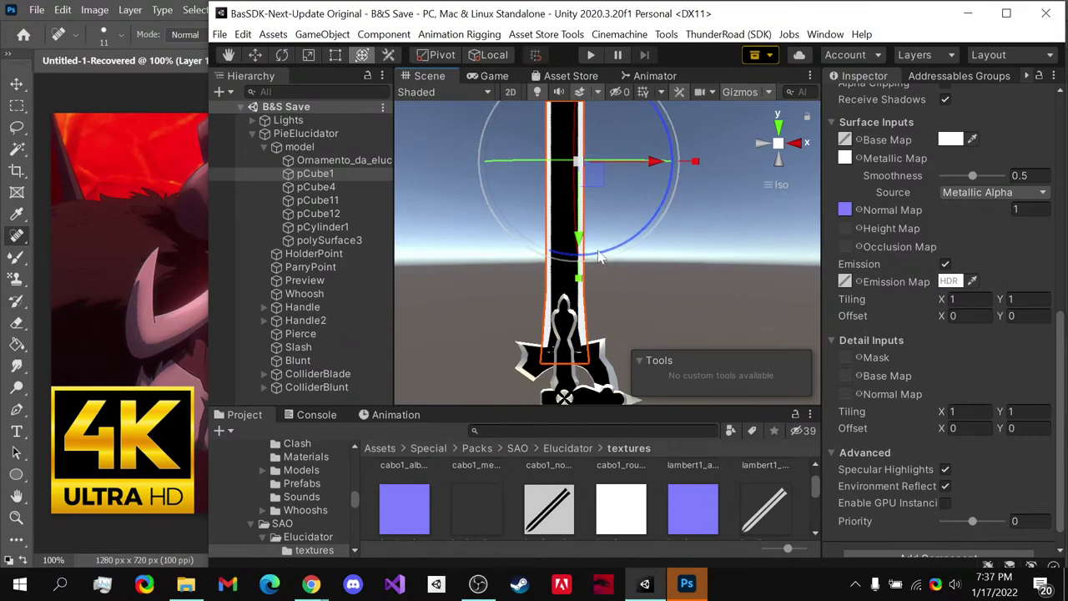
pyautogui.keyDown('alt'); pyautogui.moveTo(577, 263); pyautogui.dragTo(693, 328); pyautogui.keyUp('alt')
pyautogui.keyDown('alt'); pyautogui.moveTo(534, 301); pyautogui.dragTo(566, 397); pyautogui.keyUp('alt')
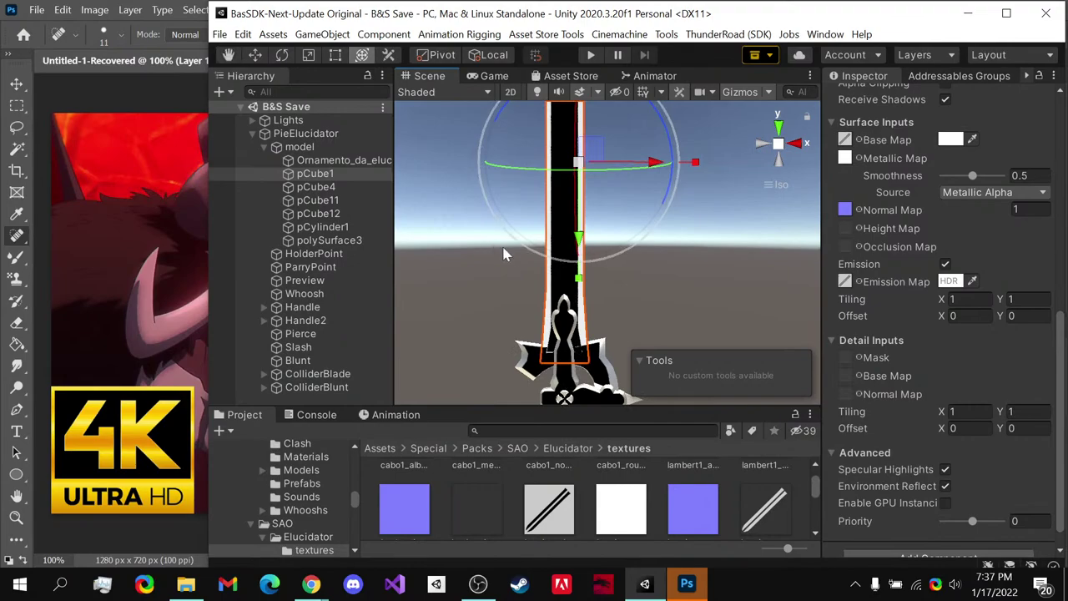
pyautogui.moveTo(780, 521); pyautogui.dragTo(609, 312)
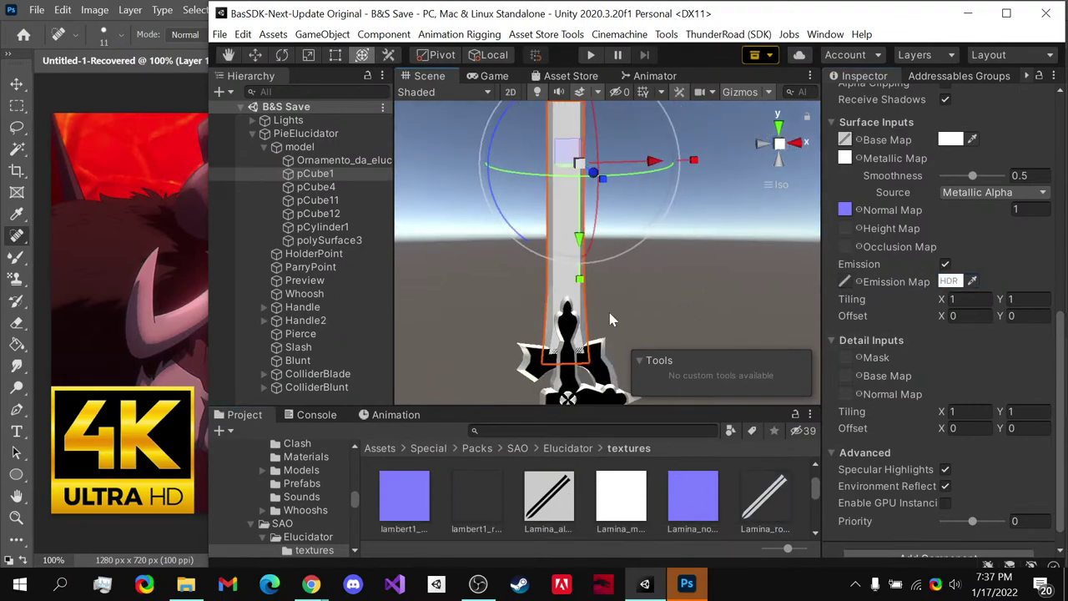
pyautogui.hotkey('ctrl', 'z')
# - Switch to Photoshop and try placing the Lamina_albedo texture into the open recovered document
pyautogui.click(689, 583)
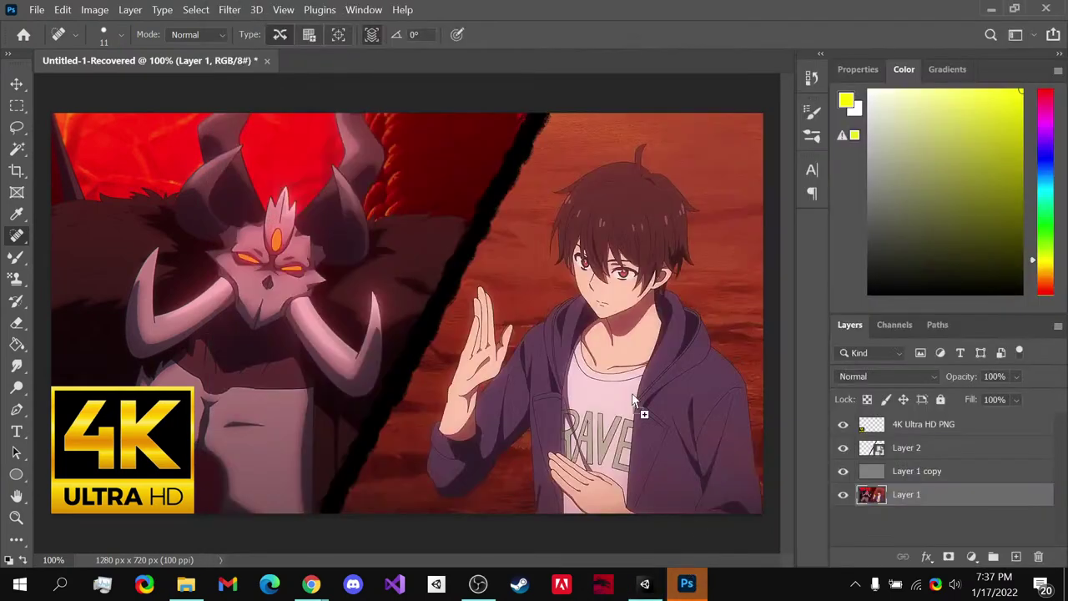
pyautogui.moveTo(690, 584); pyautogui.dragTo(204, 324)
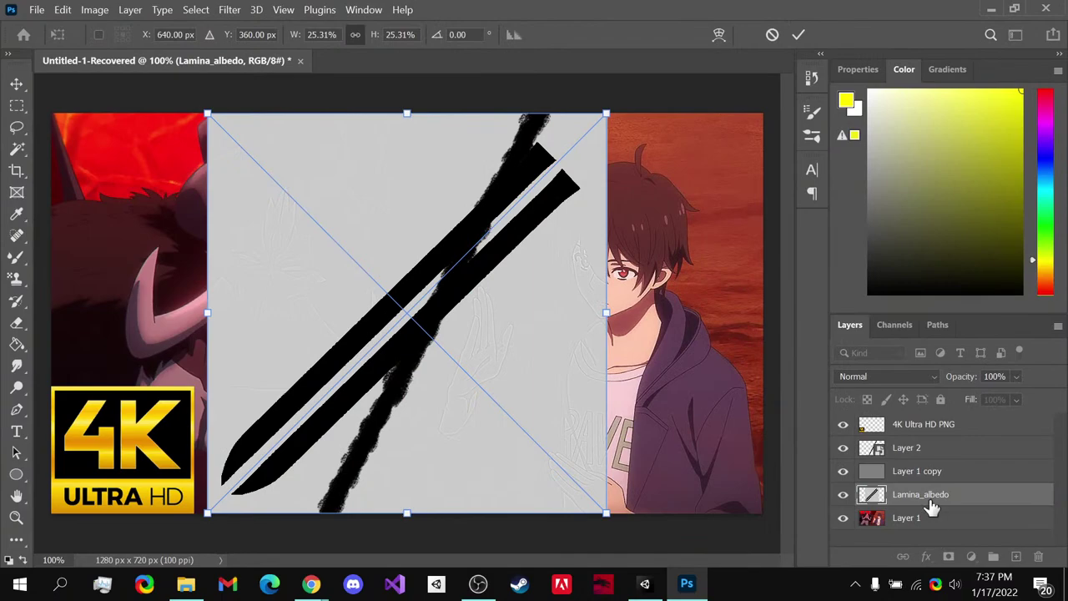
pyautogui.press('Return')
pyautogui.press('Delete')
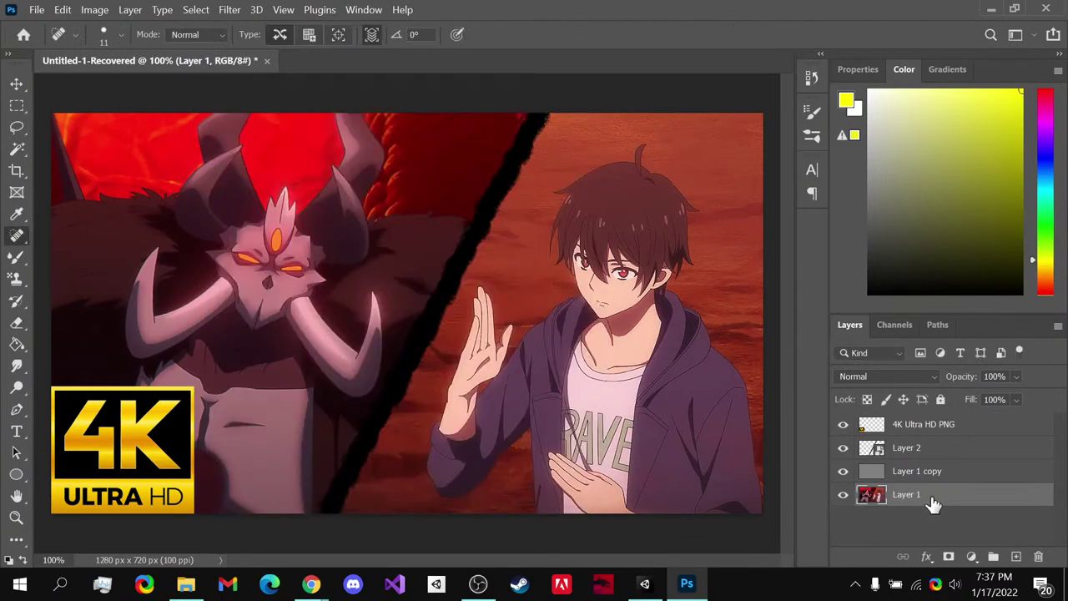
# - Close the recovered document and open Lamina_albedo.jpg from Unity's textures folder as its own Photoshop document
pyautogui.click(266, 62)
pyautogui.click(582, 242)
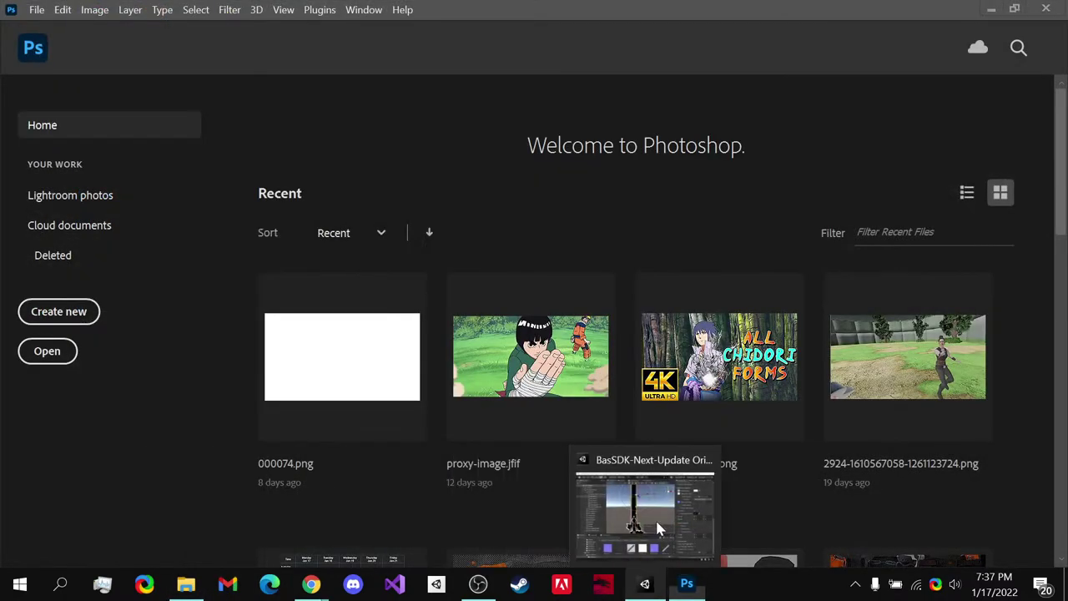
pyautogui.click(655, 519)
pyautogui.doubleClick(548, 499)
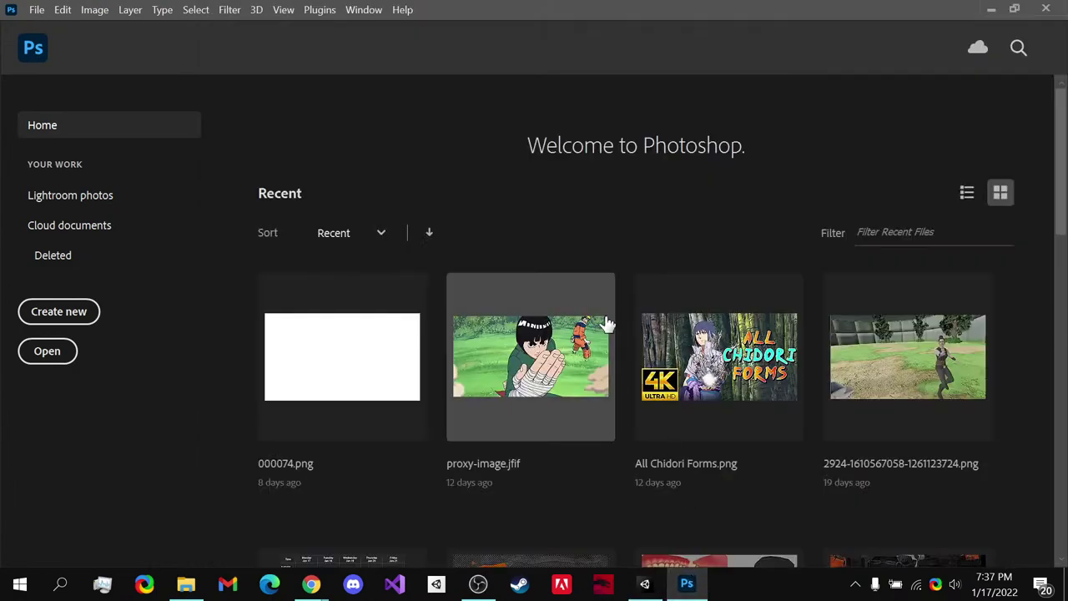
pyautogui.keyDown('alt'); pyautogui.scroll(3, 295, 343); pyautogui.keyUp('alt')
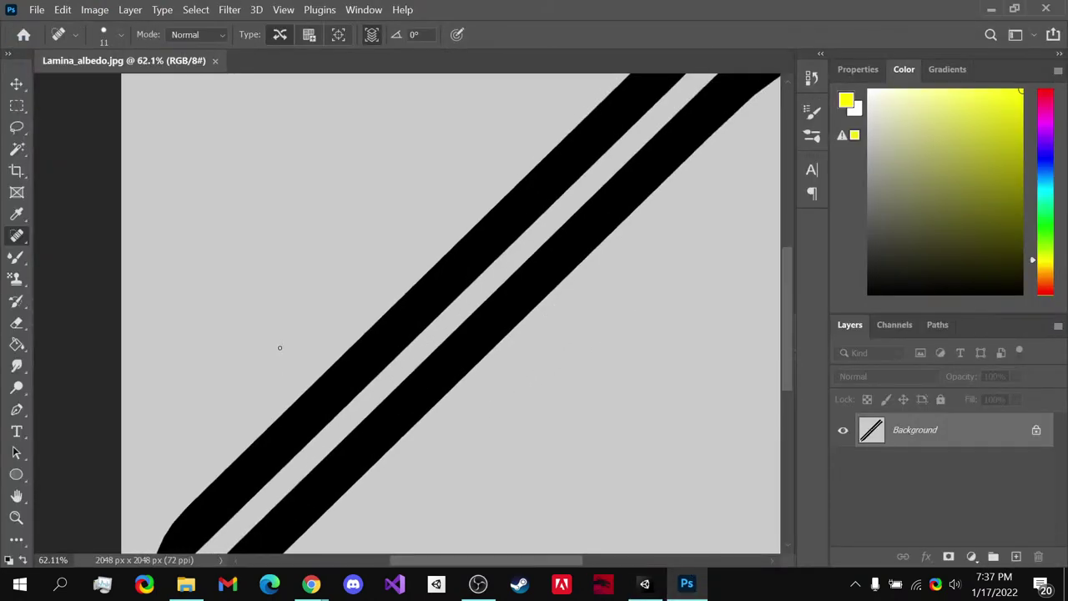
# - Set the healing brush size to 42 px and turn the maximized Photoshop window into a smaller floating one
pyautogui.click(121, 34)
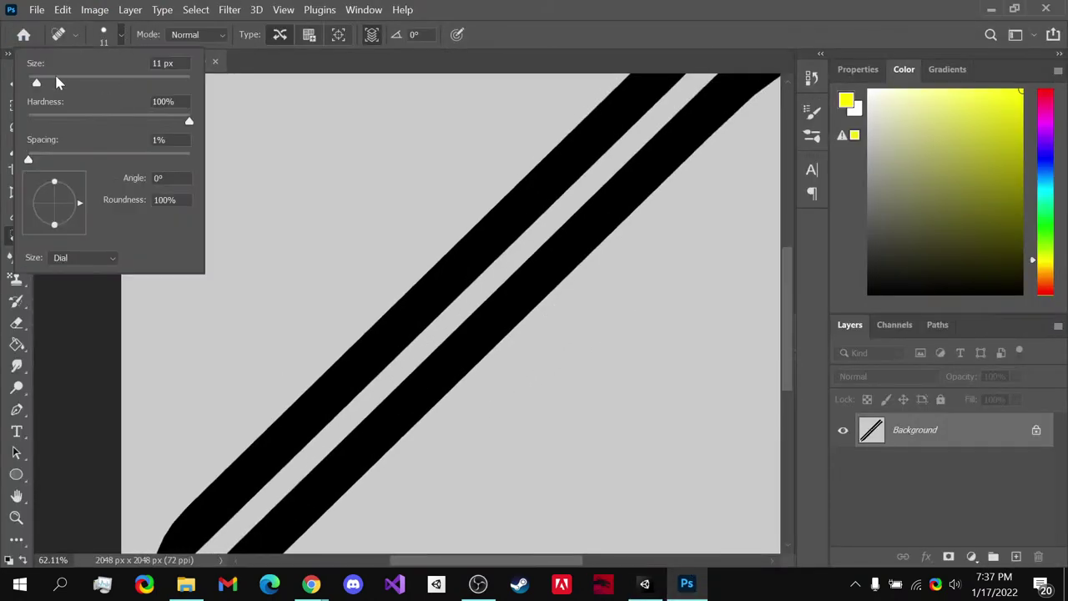
pyautogui.moveTo(33, 82); pyautogui.dragTo(61, 82)
pyautogui.click(652, 34)
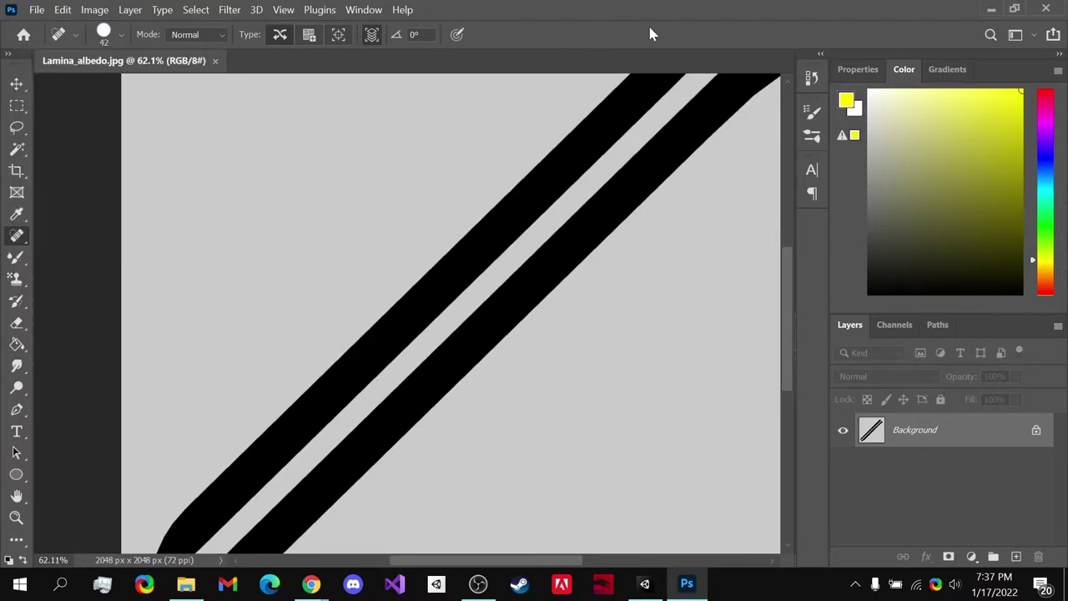
pyautogui.click(1023, 11)
pyautogui.moveTo(680, 33); pyautogui.dragTo(775, 28)
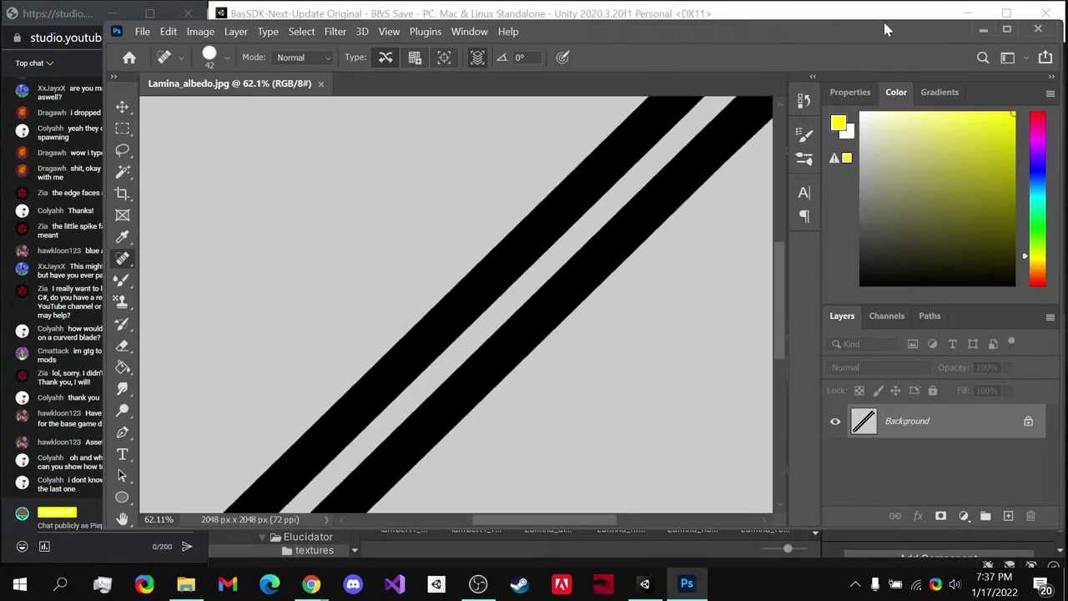
# - Move and resize the floating Photoshop window so it fills the desktop area beside the live chat window
pyautogui.moveTo(883, 29); pyautogui.dragTo(883, 26)
pyautogui.moveTo(693, 27); pyautogui.dragTo(694, 12)
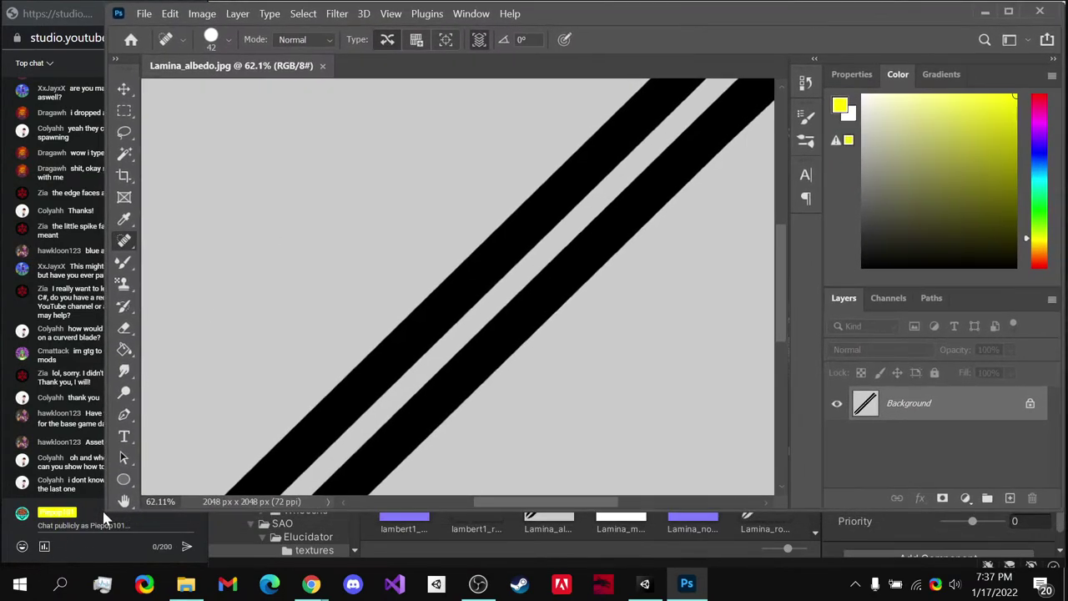
pyautogui.moveTo(106, 507); pyautogui.dragTo(211, 565)
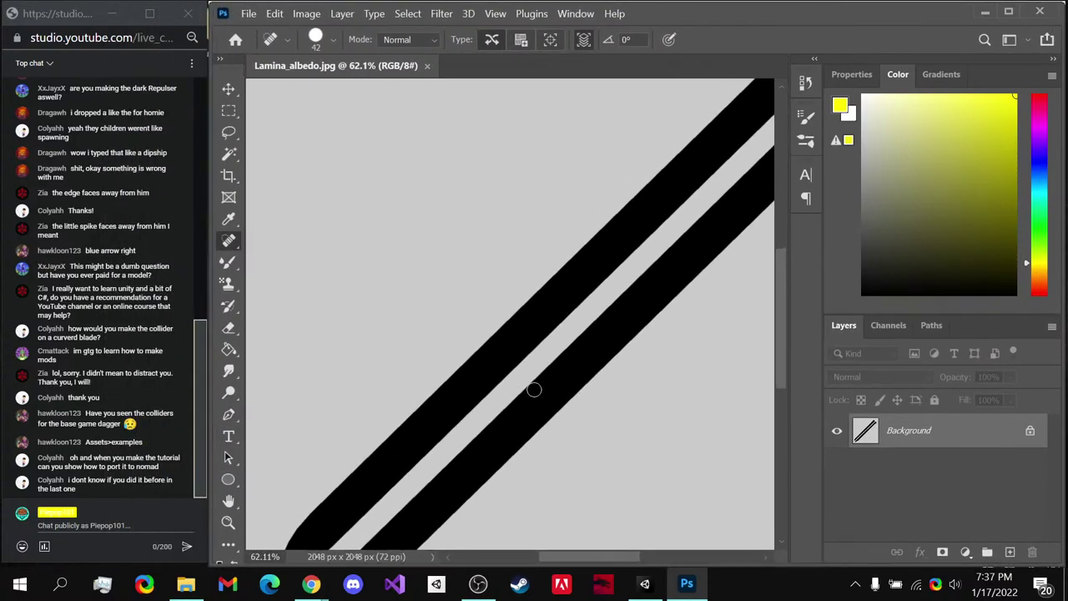
# - Activate the Mixer Brush, load it with the light grey sampled from the texture background, and open its brush preset settings
pyautogui.keyDown('alt'); pyautogui.scroll(-3, 559, 361); pyautogui.keyUp('alt')
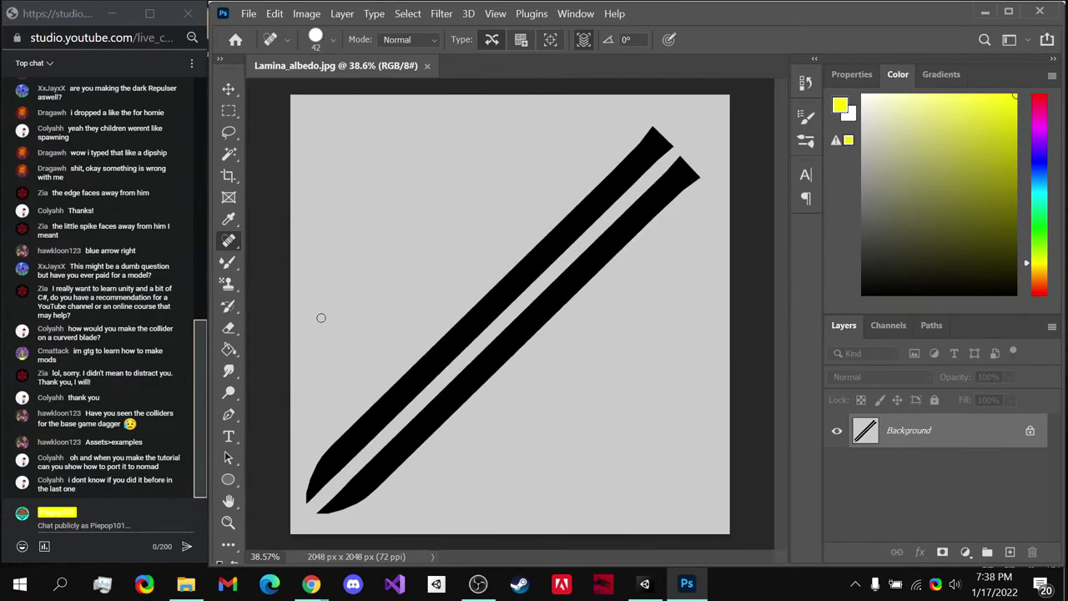
pyautogui.press('v')
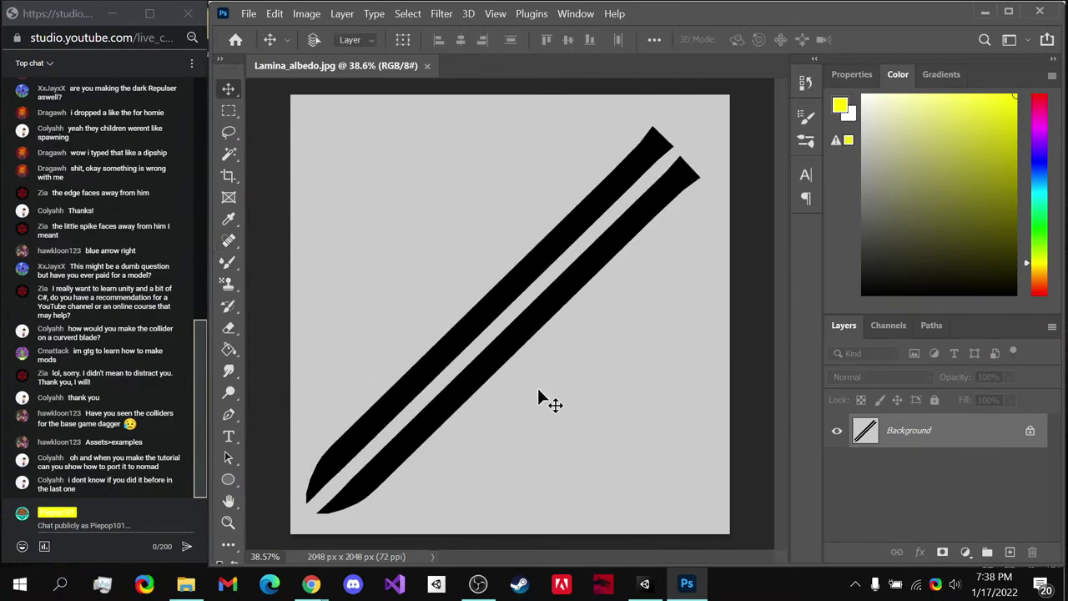
pyautogui.press('b')
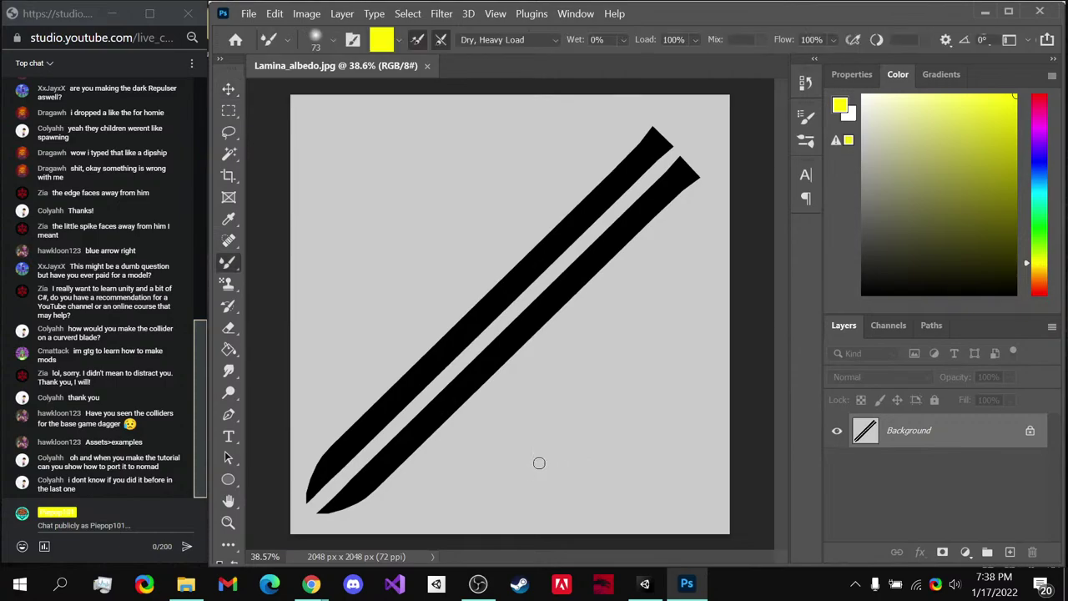
pyautogui.keyDown('alt'); pyautogui.click(568, 463); pyautogui.keyUp('alt')
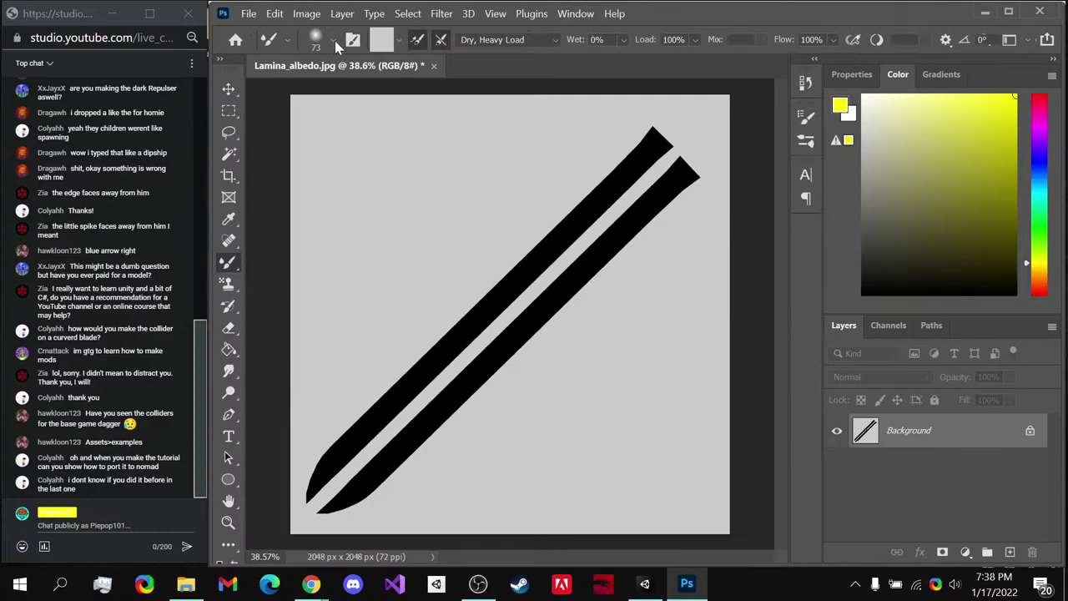
pyautogui.hotkey('ctrl', '+')
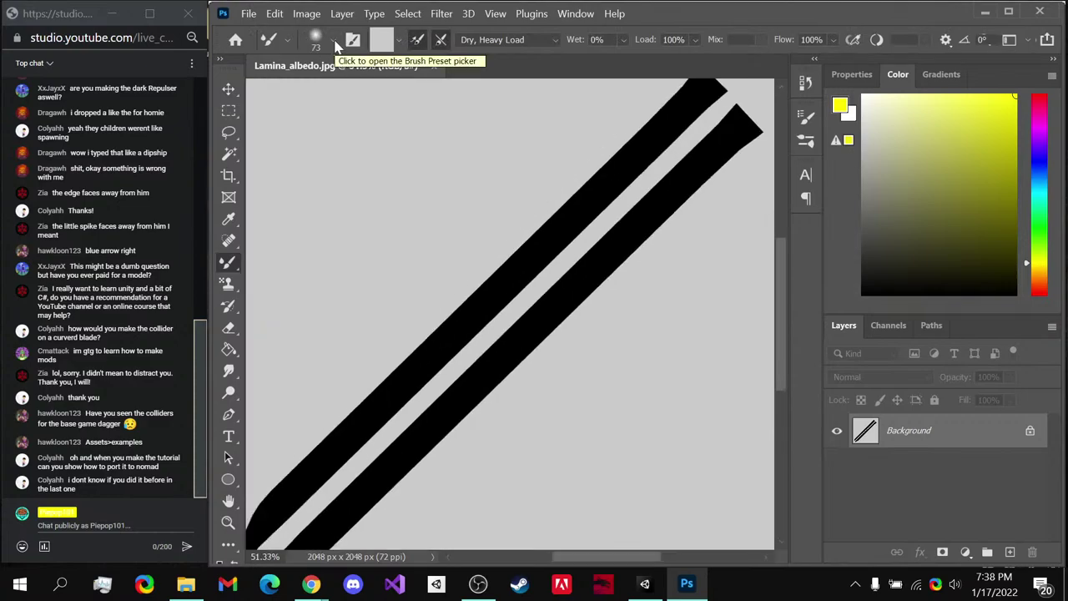
pyautogui.click(335, 43)
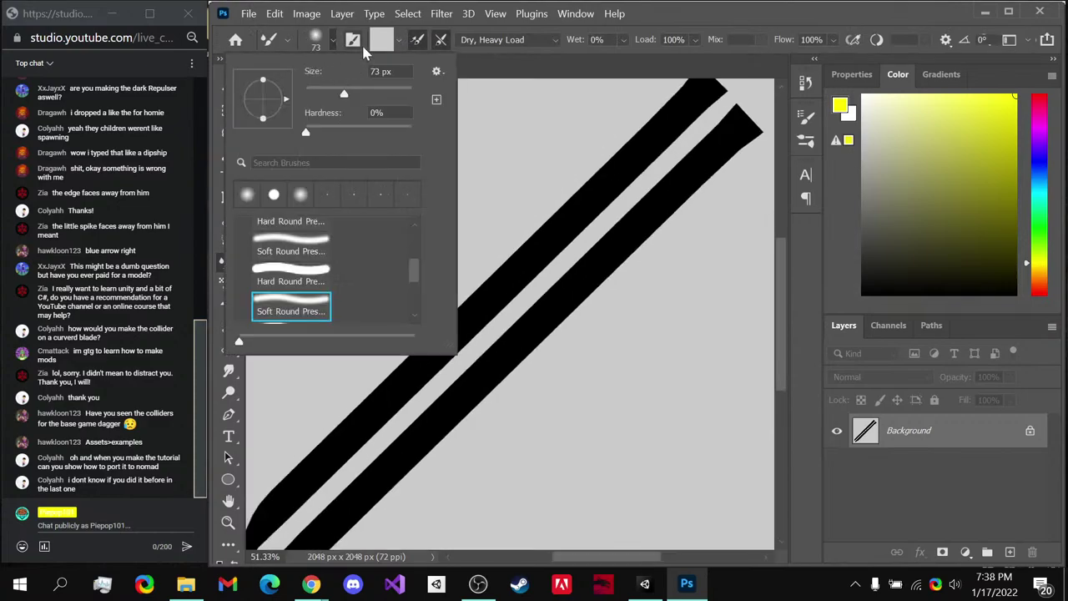
# - Pick a rough 25 px textured brush tip, enlarge it to 173 px and dab it on the upper black strip
pyautogui.click(362, 46)
pyautogui.click(351, 44)
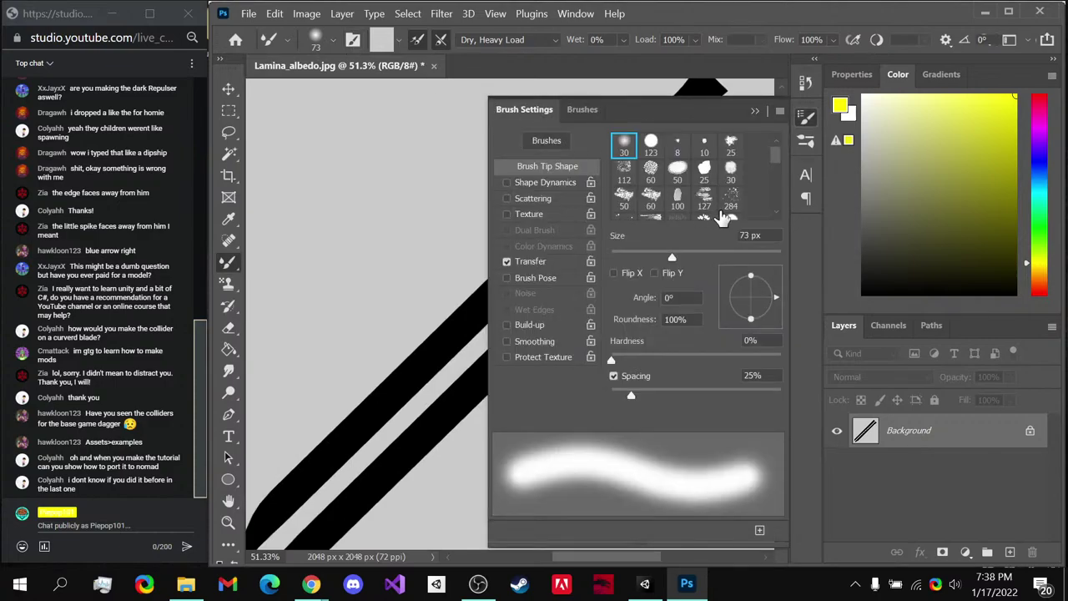
pyautogui.scroll(-3, 723, 217)
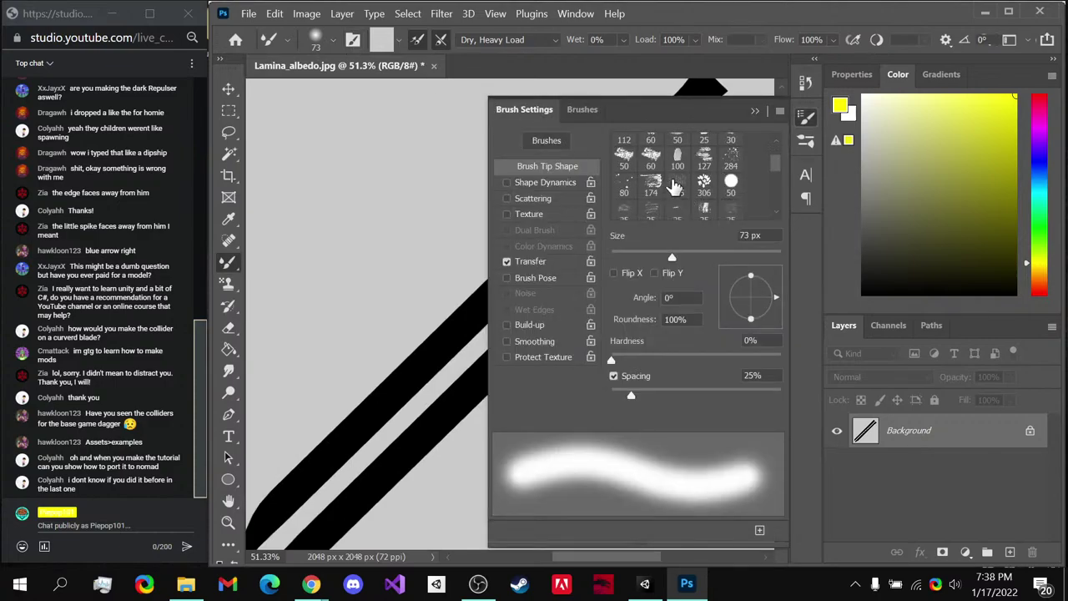
pyautogui.click(675, 185)
pyautogui.scroll(-5, 678, 196)
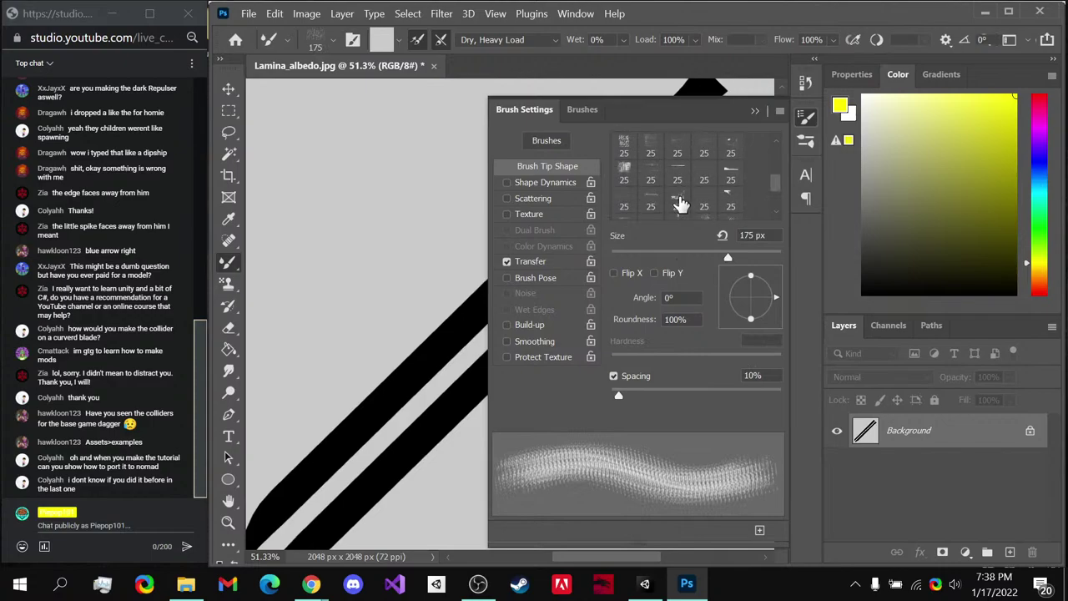
pyautogui.click(677, 205)
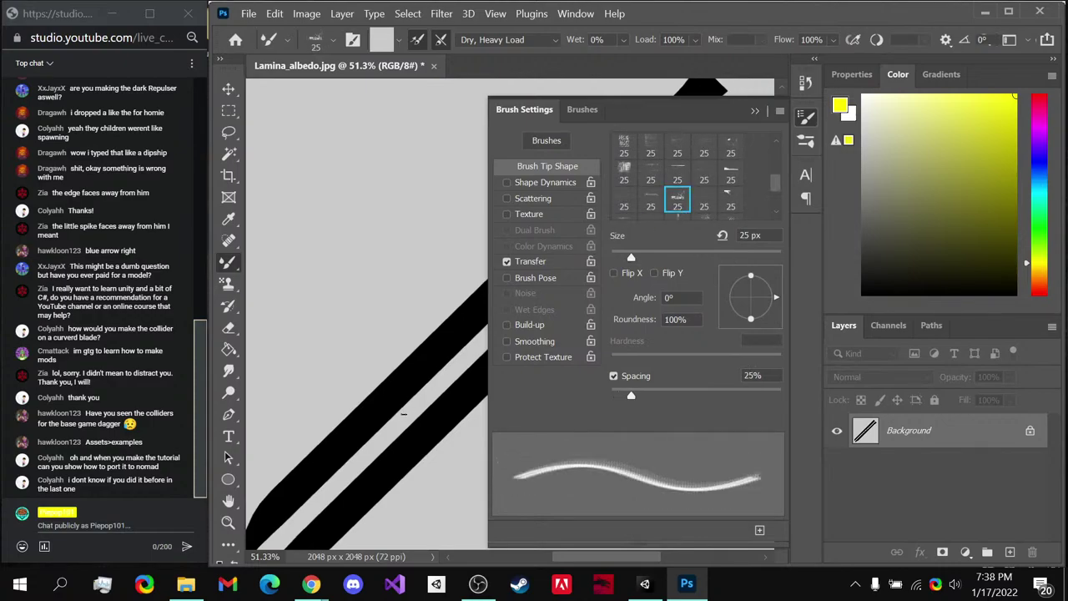
pyautogui.moveTo(381, 395)
pyautogui.keyDown('alt'); pyautogui.mouseDown(button='right')
pyautogui.moveTo(400, 392)
pyautogui.moveTo(396, 405)
pyautogui.mouseUp(button='right'); pyautogui.keyUp('alt')
pyautogui.click(384, 388)
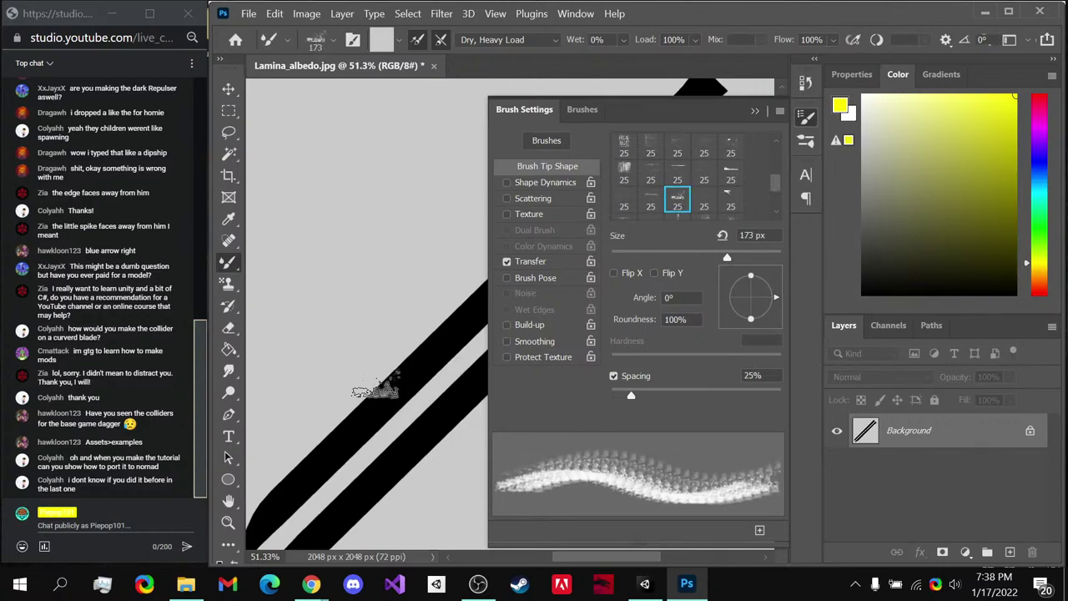
# - Enlarge the textured brush to 358 px and paint light grey worn patches along both black strips
pyautogui.keyDown('alt'); pyautogui.scroll(-1, 336, 404); pyautogui.keyUp('alt')
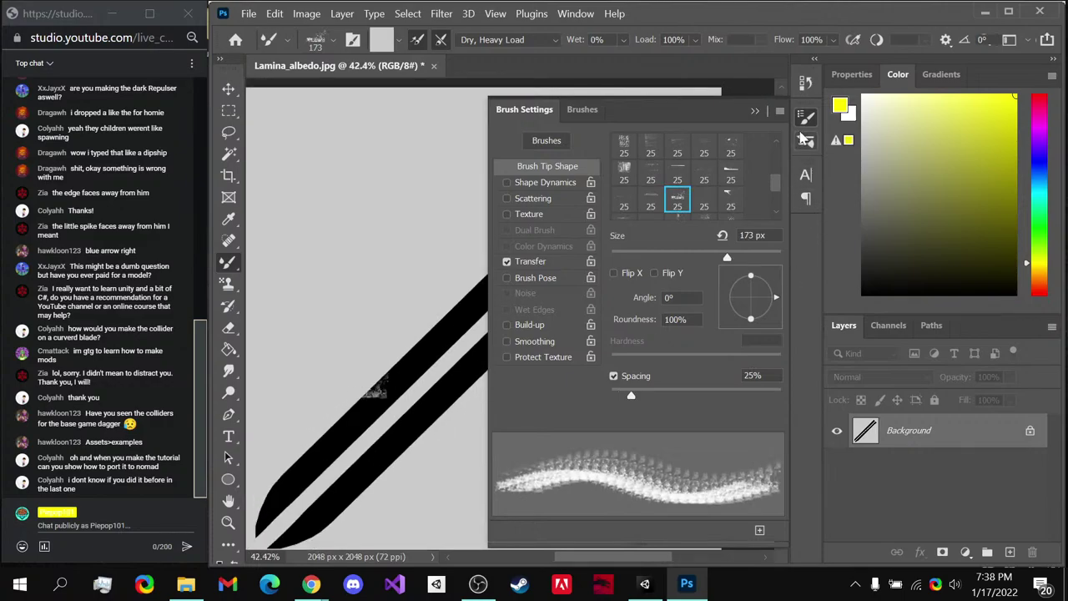
pyautogui.click(805, 117)
pyautogui.keyDown('alt'); pyautogui.moveTo(329, 434); pyautogui.dragTo(392, 426, button='right'); pyautogui.keyUp('alt')
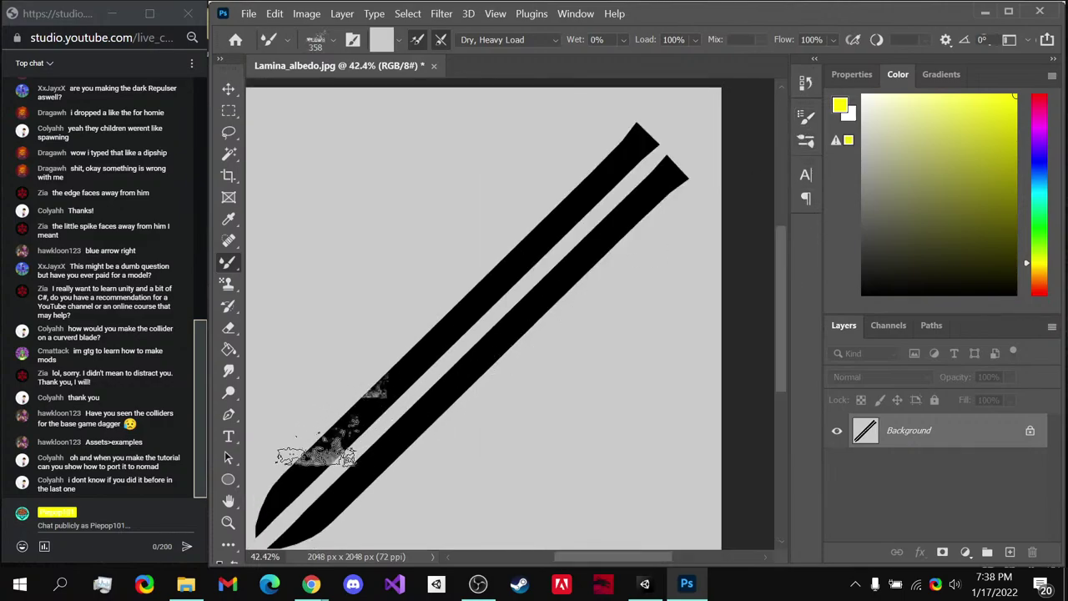
pyautogui.moveTo(305, 533)
pyautogui.mouseDown()
pyautogui.moveTo(454, 381)
pyautogui.moveTo(447, 307)
pyautogui.moveTo(480, 256)
pyautogui.moveTo(538, 220)
pyautogui.moveTo(575, 273)
pyautogui.moveTo(623, 199)
pyautogui.moveTo(593, 276)
pyautogui.moveTo(587, 242)
pyautogui.mouseUp()
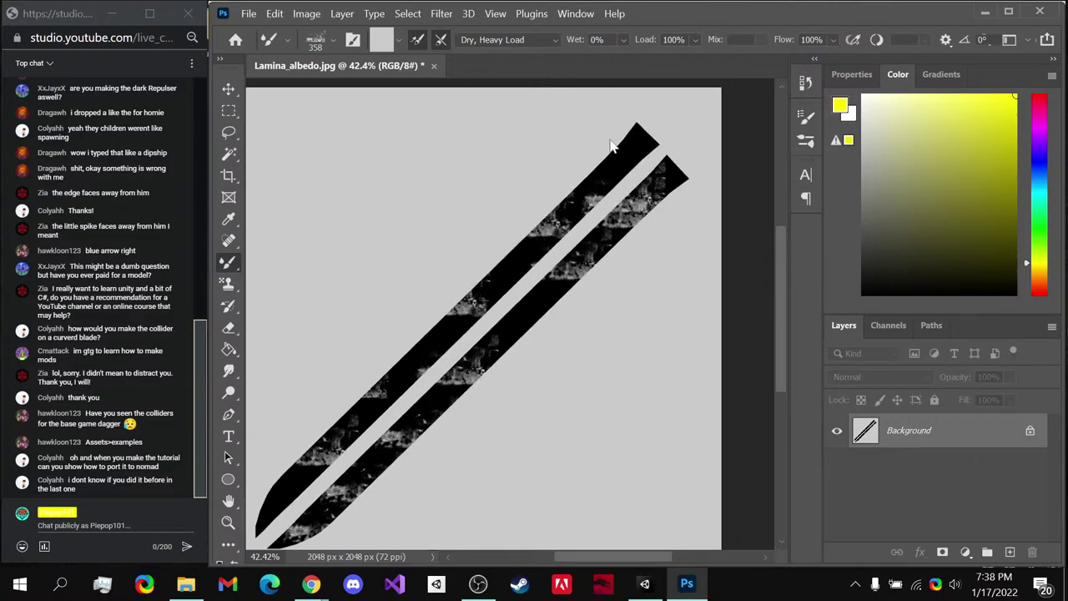
pyautogui.moveTo(612, 146); pyautogui.dragTo(646, 140)
pyautogui.click(324, 39)
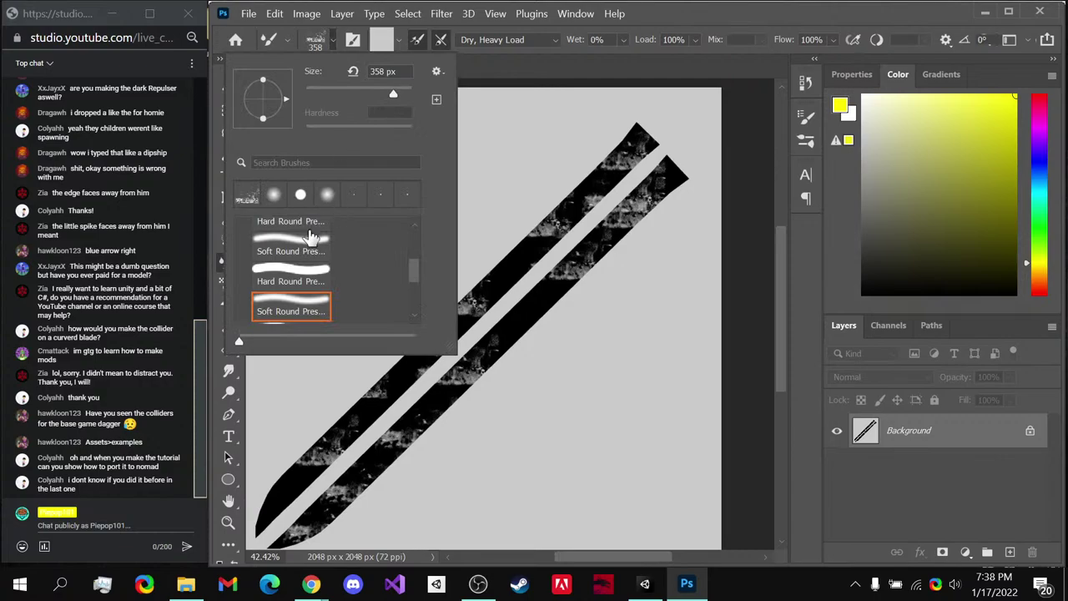
pyautogui.click(380, 39)
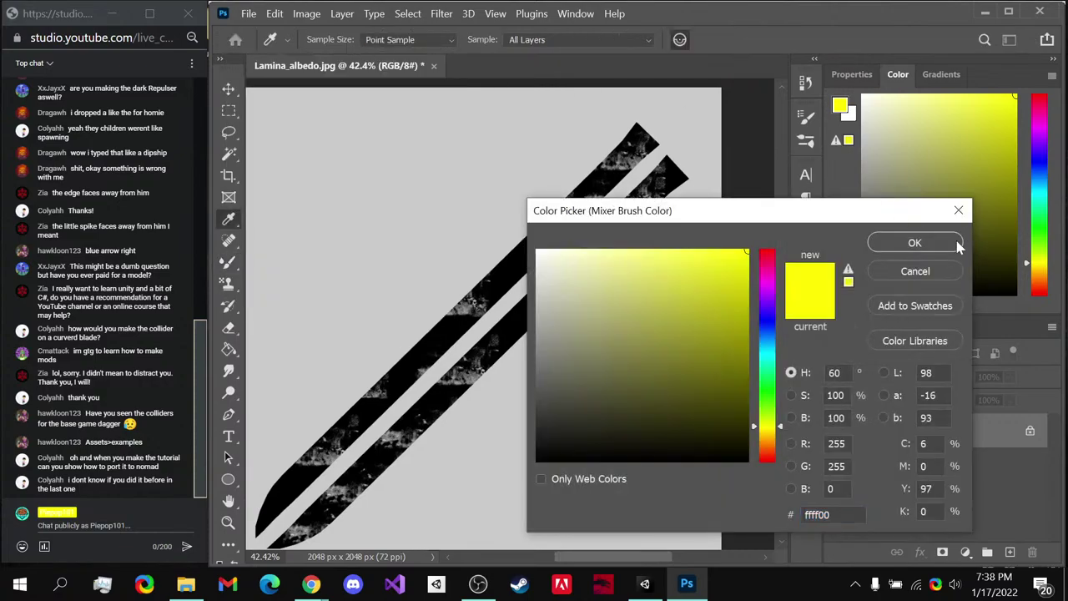
pyautogui.click(957, 244)
# - Switch to the square speckled 25 px brush tip, enlarge it to 694 px and paint grey speckles along both black strips
pyautogui.click(353, 41)
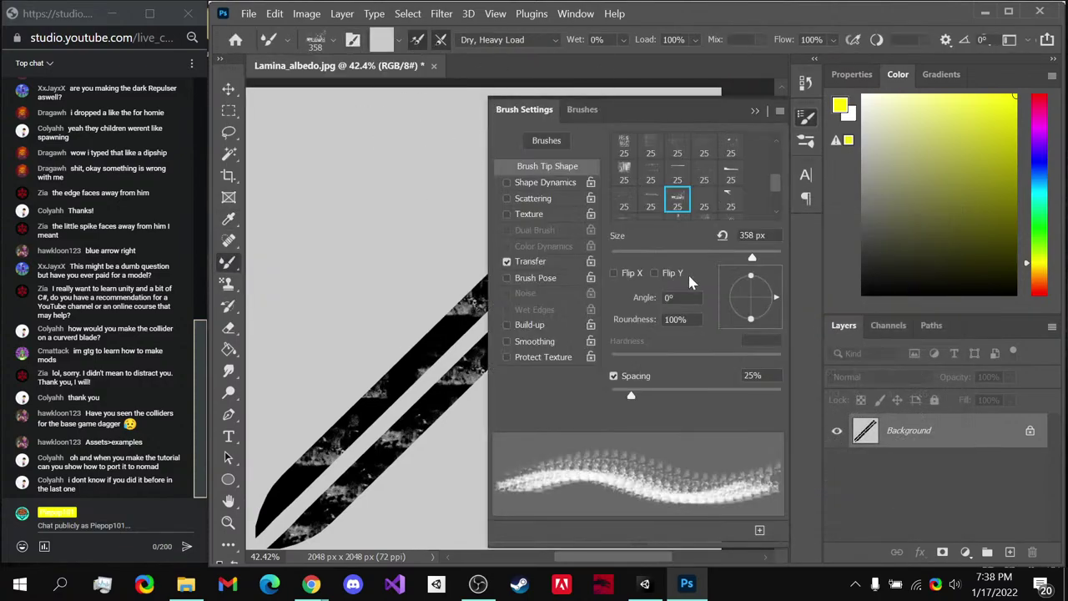
pyautogui.click(625, 147)
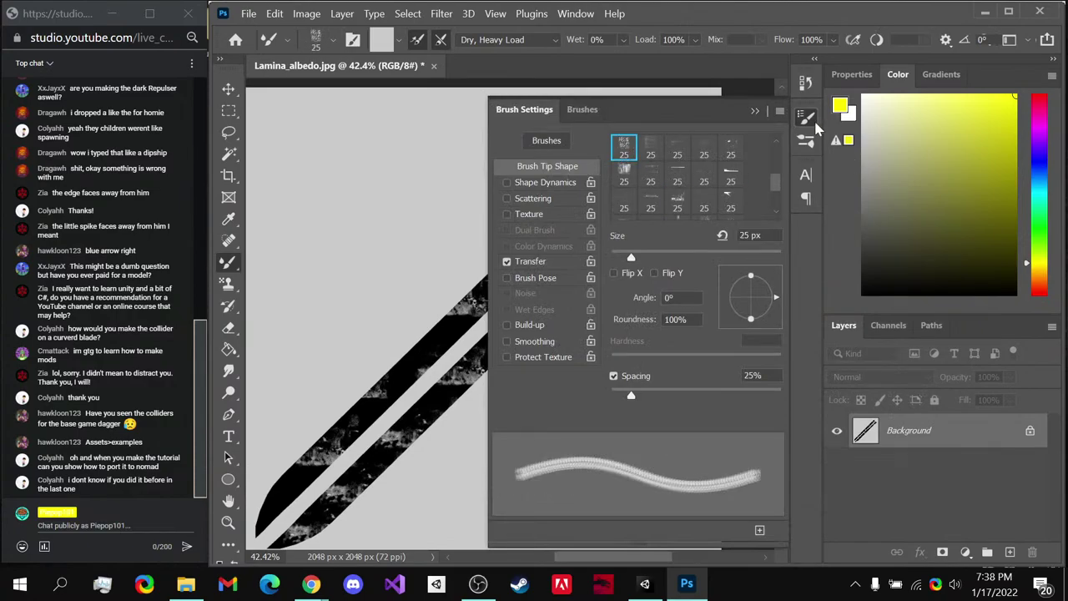
pyautogui.click(806, 117)
pyautogui.keyDown('alt'); pyautogui.moveTo(409, 379); pyautogui.dragTo(454, 375, button='right'); pyautogui.keyUp('alt')
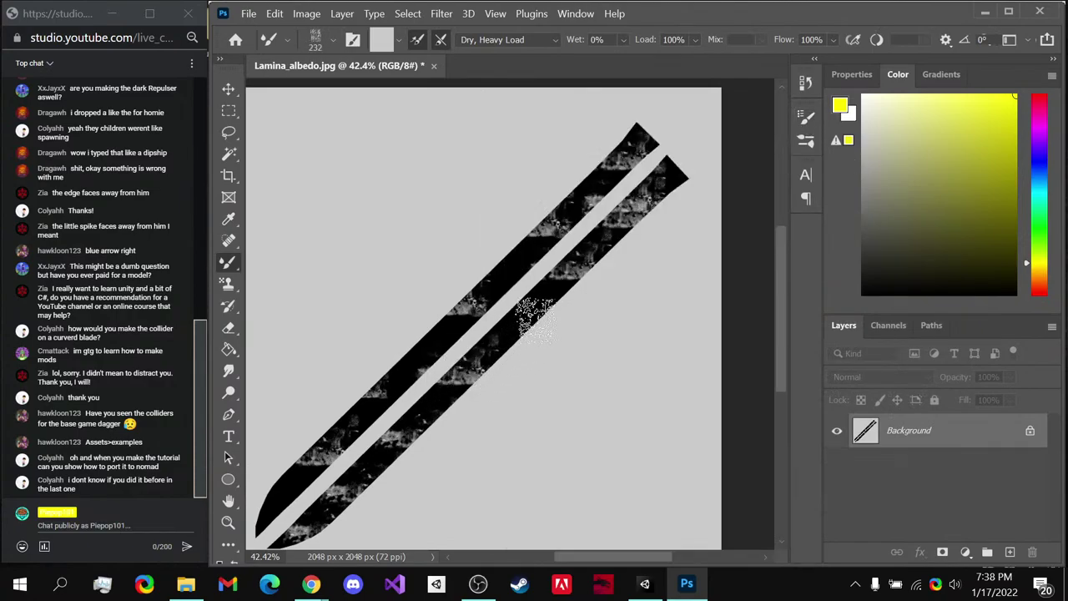
pyautogui.moveTo(534, 319)
pyautogui.keyDown('alt'); pyautogui.mouseDown(button='right')
pyautogui.moveTo(615, 322)
pyautogui.moveTo(549, 309)
pyautogui.mouseUp(button='right'); pyautogui.keyUp('alt')
pyautogui.moveTo(548, 309)
pyautogui.mouseDown()
pyautogui.moveTo(495, 311)
pyautogui.moveTo(346, 471)
pyautogui.mouseUp()
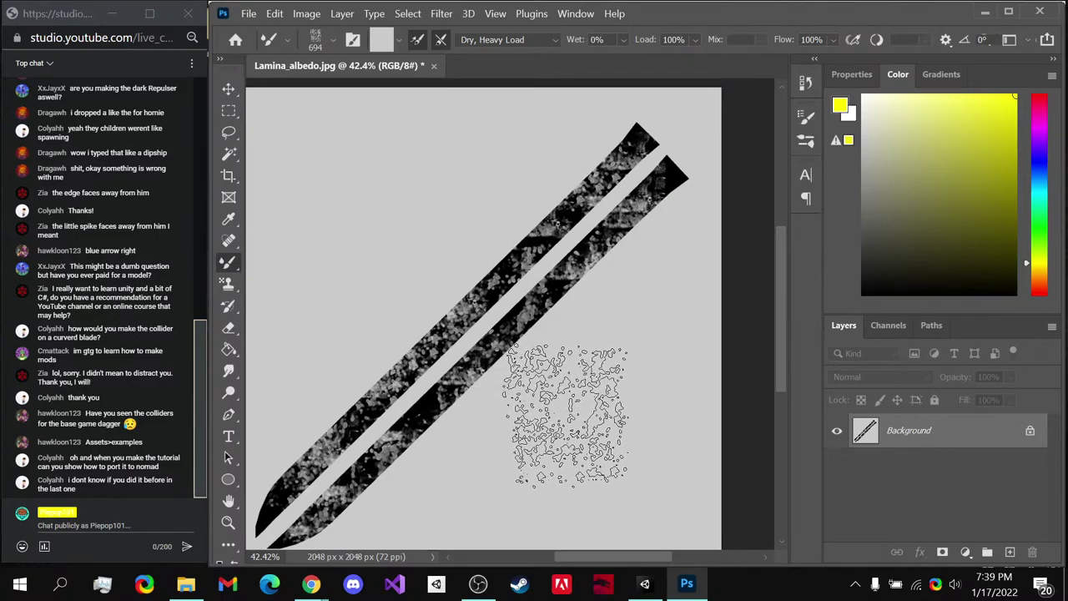
# - Select the light grey area around the strips with the Magic Wand and unlock the Background layer
pyautogui.keyDown('alt'); pyautogui.scroll(-2, 563, 425); pyautogui.keyUp('alt')
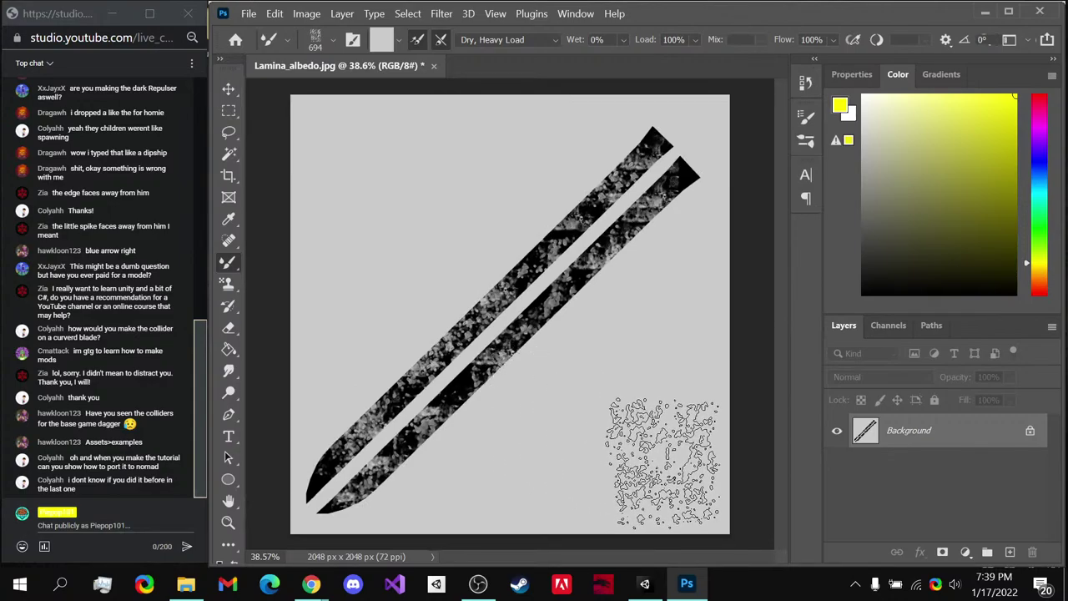
pyautogui.press('w')
pyautogui.click(647, 440)
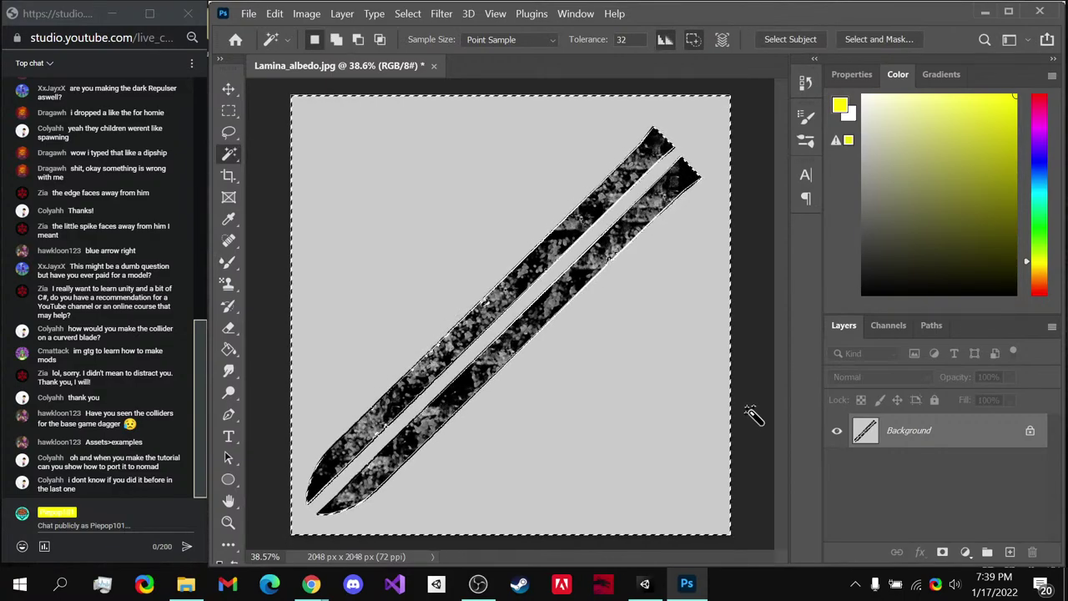
pyautogui.hotkey('ctrl', 'd')
pyautogui.click(678, 412)
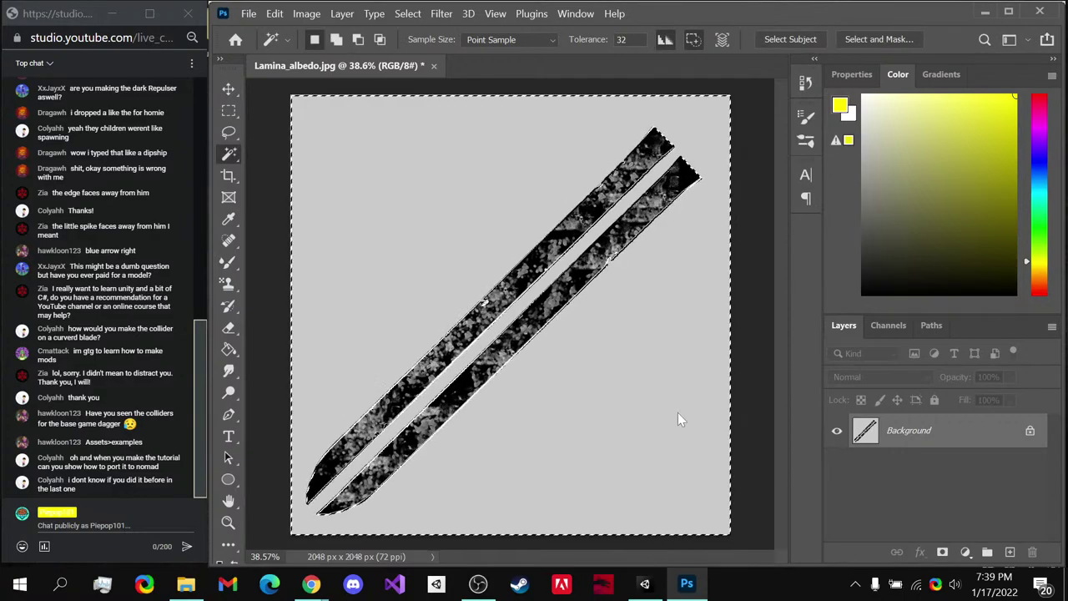
pyautogui.hotkey('shift', 'BackSpace')
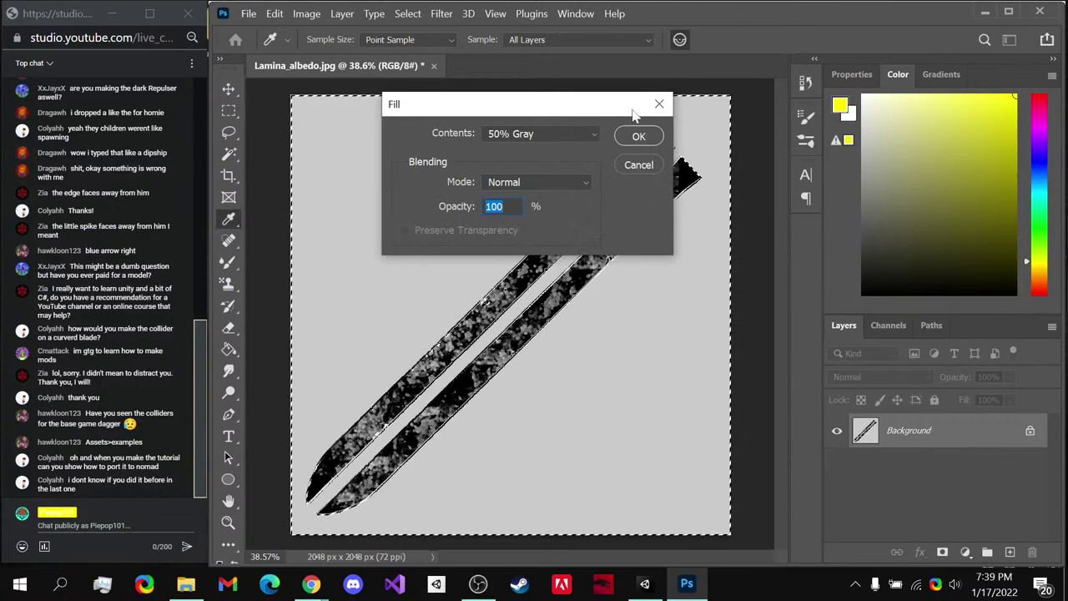
pyautogui.click(637, 165)
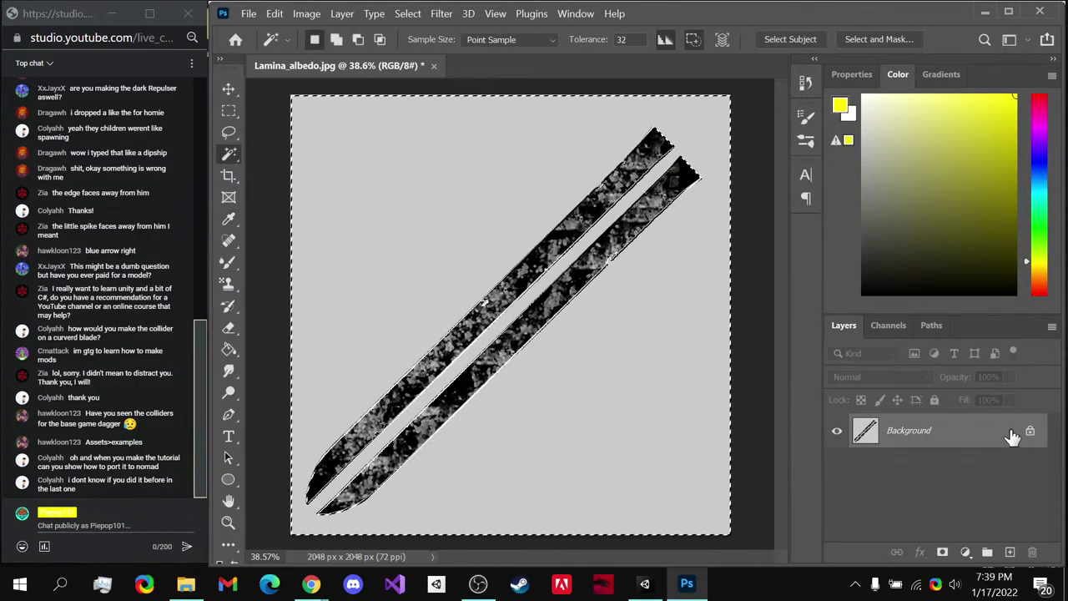
pyautogui.click(1032, 434)
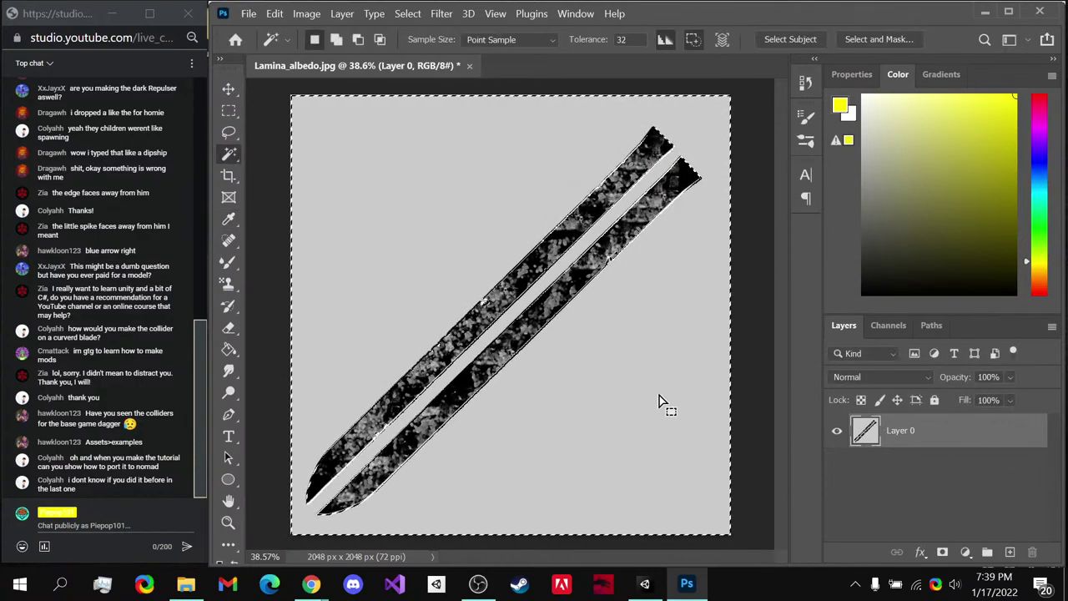
# - Try to delete the selected grey area from Layer 0
pyautogui.press('Delete')
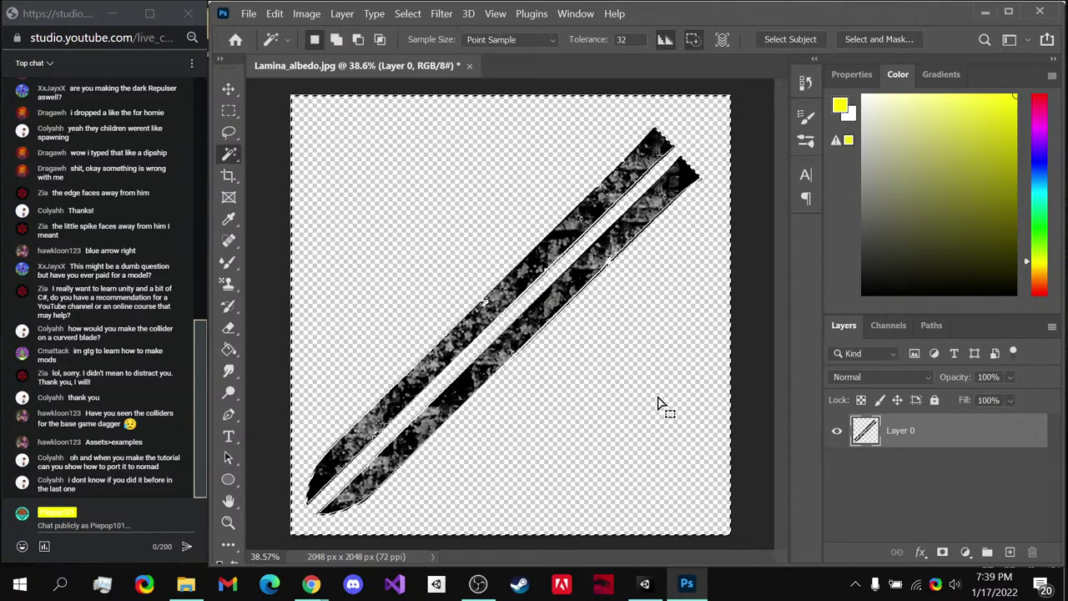
pyautogui.click(759, 413)
pyautogui.hotkey('ctrl', 'z')
pyautogui.hotkey('ctrl', 'z')
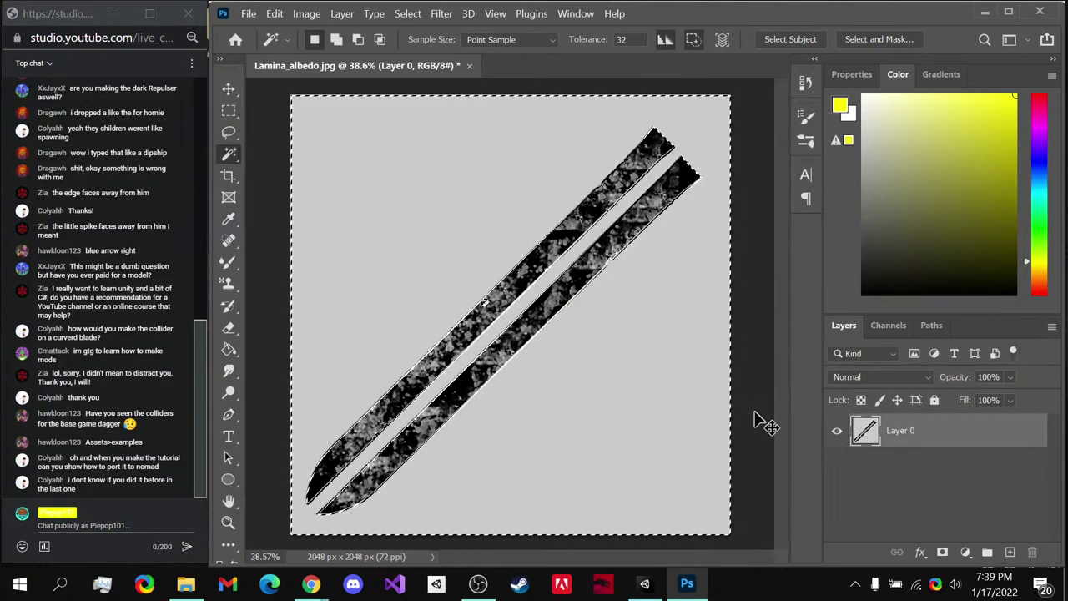
# - Copy the selected grey area to a new layer and make Layer 0 the active layer
pyautogui.click(701, 411)
pyautogui.rightClick(702, 412)
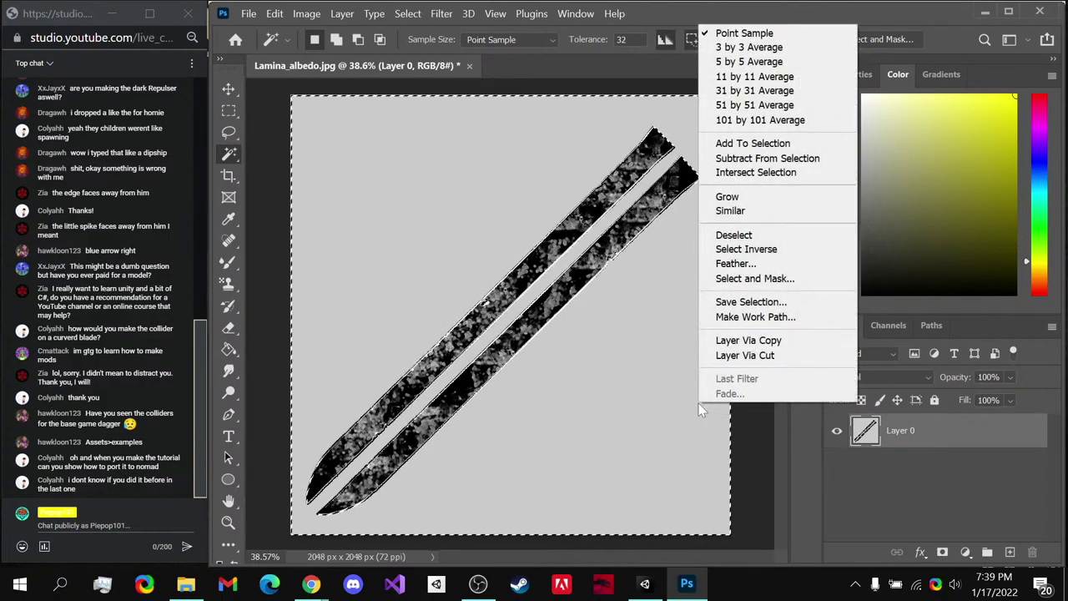
pyautogui.click(760, 345)
pyautogui.click(919, 470)
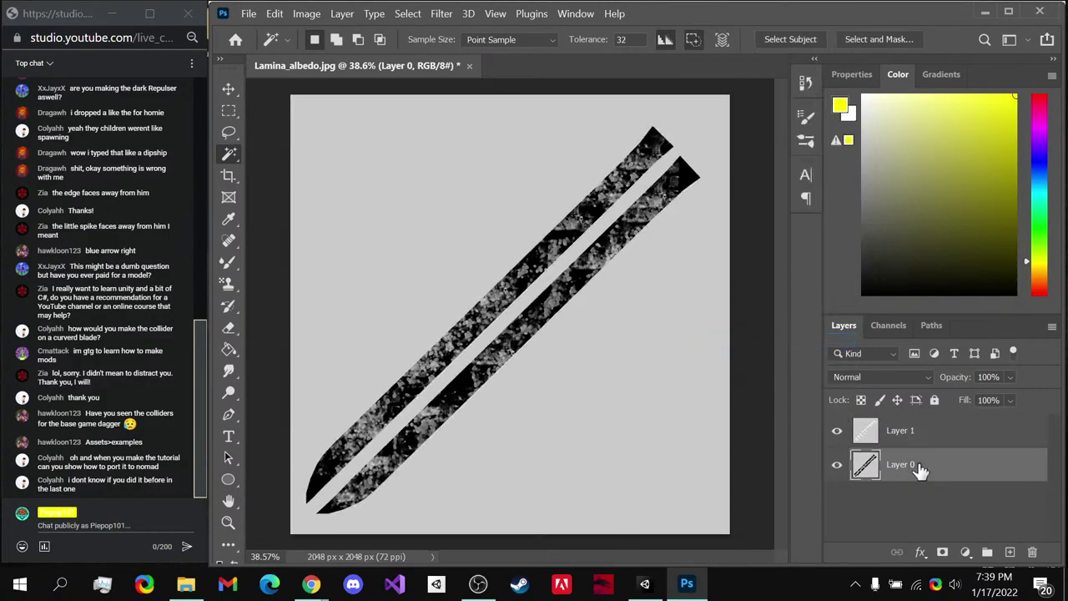
pyautogui.click(498, 382)
# - Switch the Mixer Brush to a fine streaked 25 px tip, enlarge it to 419 px and paint thin scratches near the strips' lower ends
pyautogui.press('b')
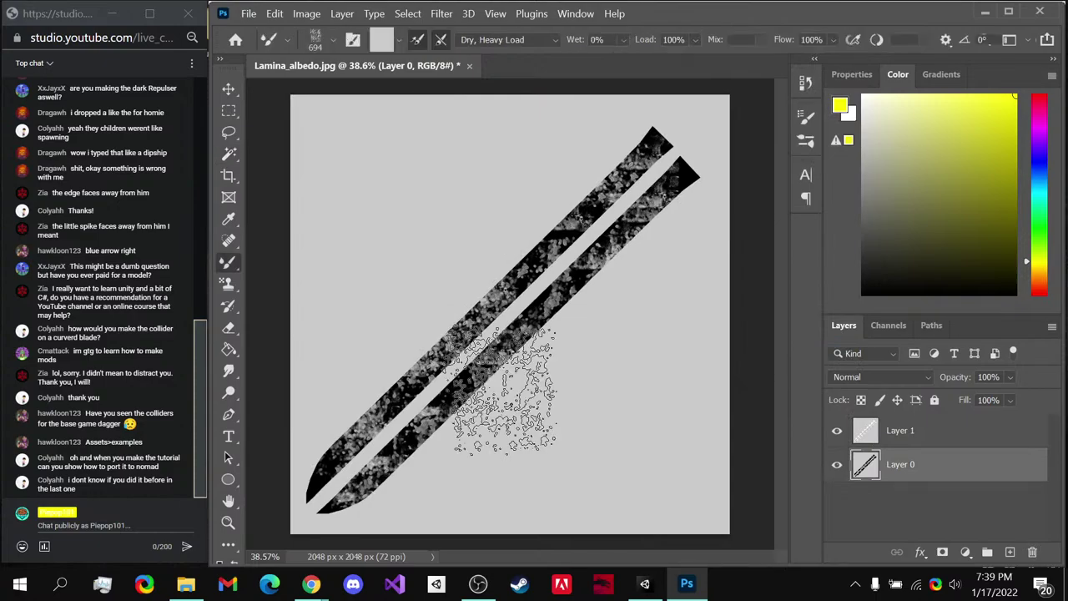
pyautogui.hotkey('ctrl', 'd')
pyautogui.click(354, 41)
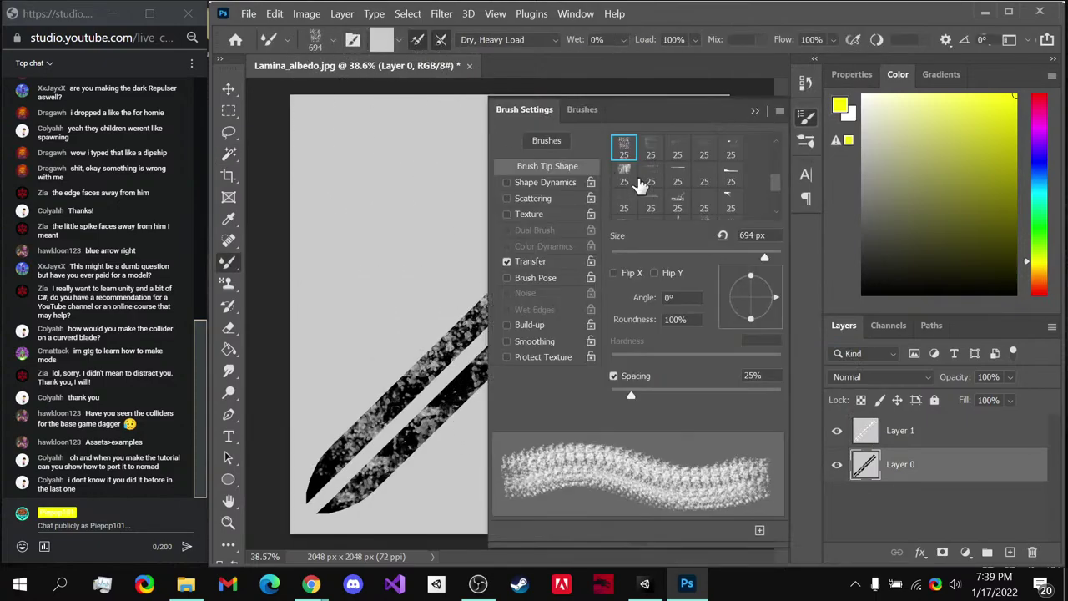
pyautogui.scroll(1, 663, 171)
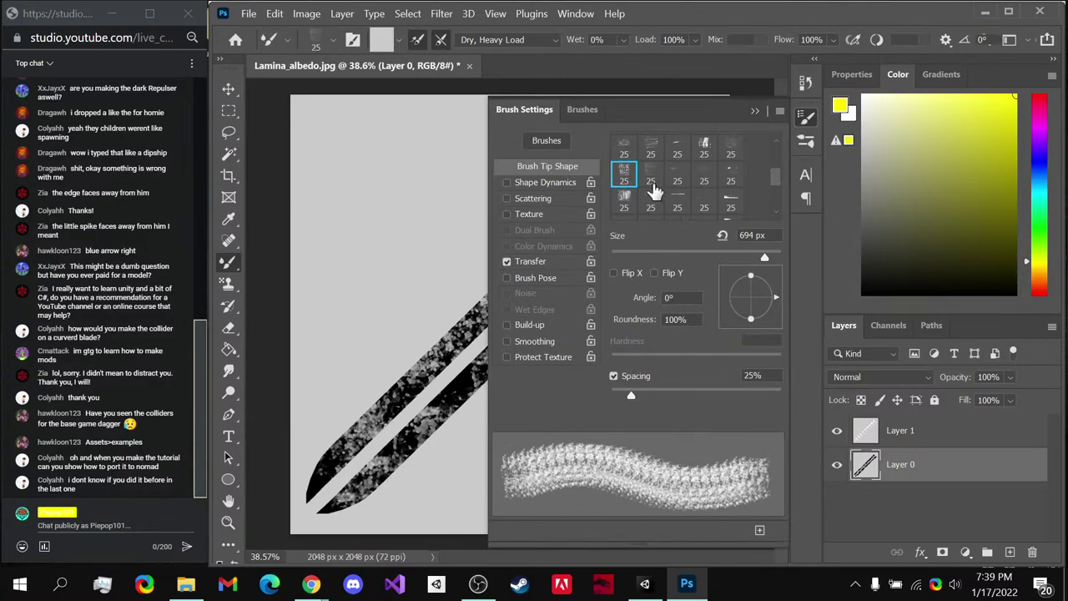
pyautogui.click(652, 179)
pyautogui.click(806, 144)
pyautogui.keyDown('alt'); pyautogui.moveTo(482, 395); pyautogui.dragTo(613, 396, button='right'); pyautogui.keyUp('alt')
pyautogui.moveTo(482, 395)
pyautogui.mouseDown()
pyautogui.moveTo(413, 476)
pyautogui.moveTo(377, 489)
pyautogui.moveTo(333, 443)
pyautogui.moveTo(310, 456)
pyautogui.moveTo(332, 523)
pyautogui.moveTo(347, 494)
pyautogui.mouseUp()
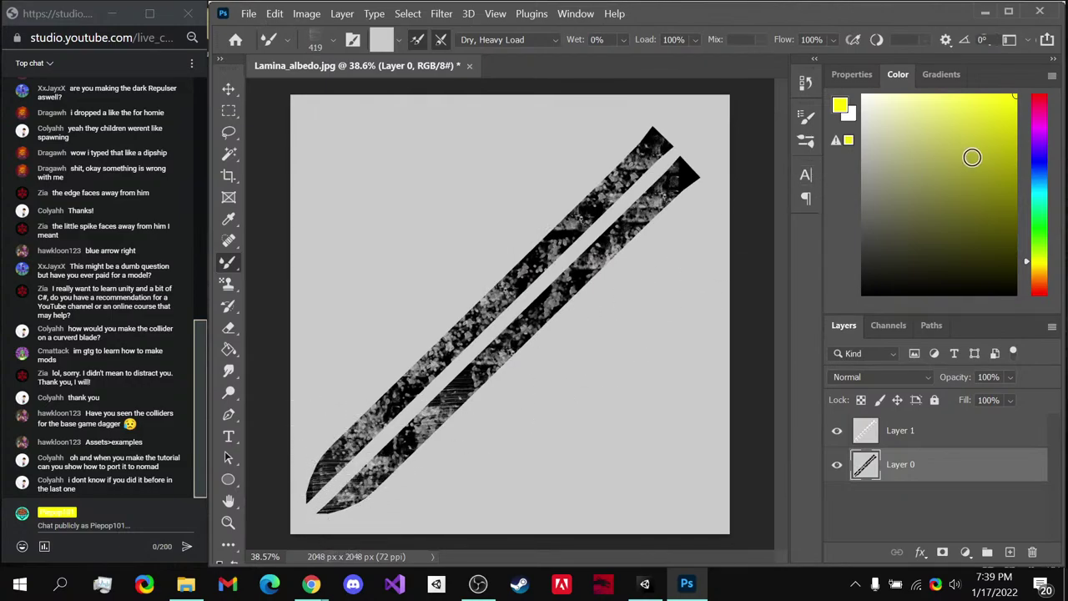
# - Set the foreground colour to white
pyautogui.moveTo(962, 174); pyautogui.dragTo(877, 76)
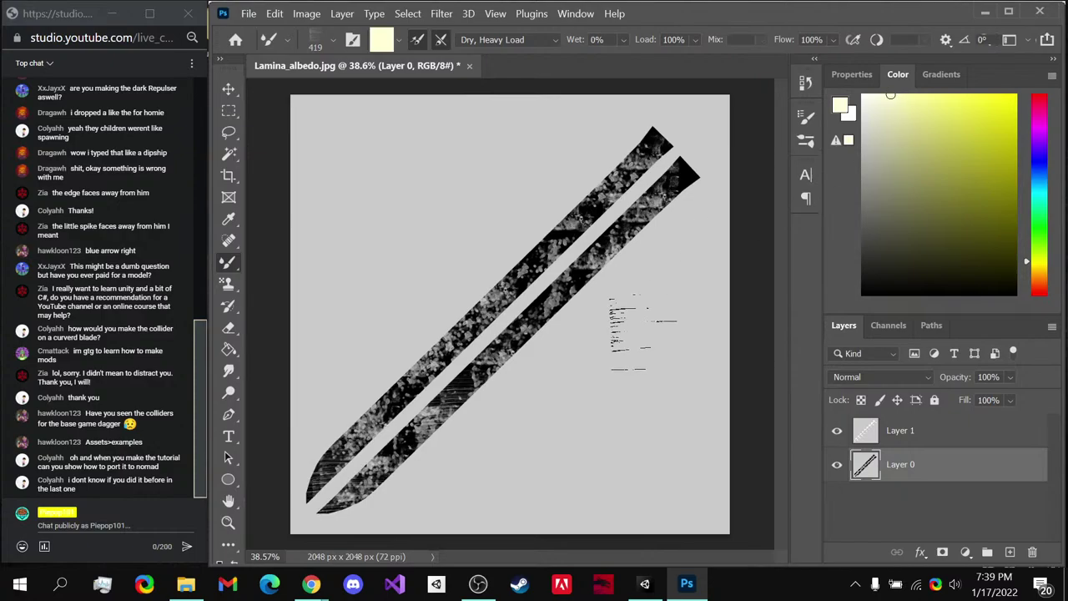
pyautogui.keyDown('alt'); pyautogui.click(652, 362); pyautogui.keyUp('alt')
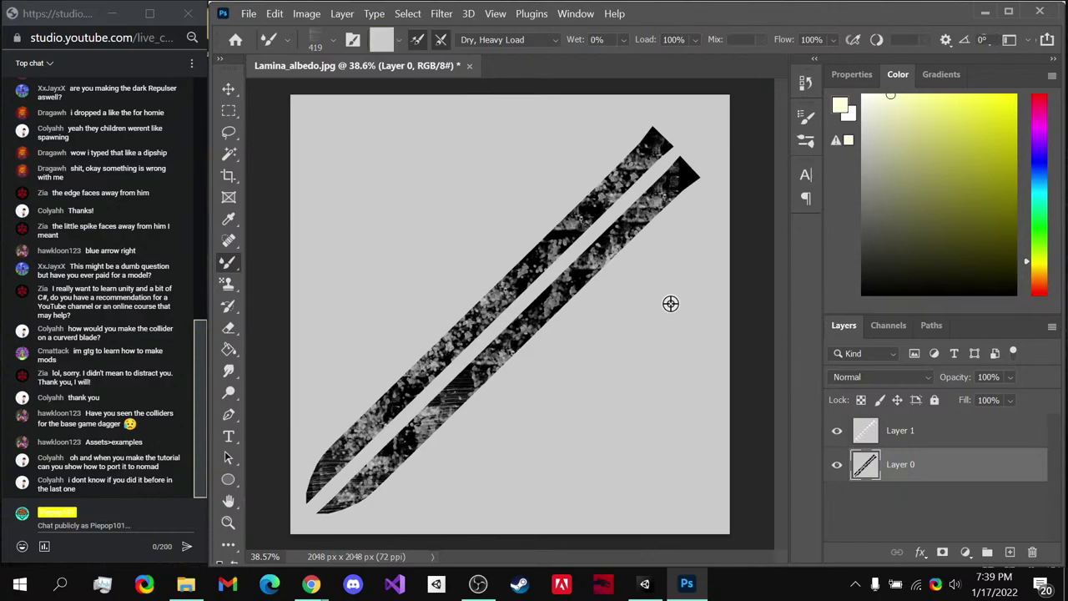
pyautogui.moveTo(881, 106); pyautogui.dragTo(863, 95)
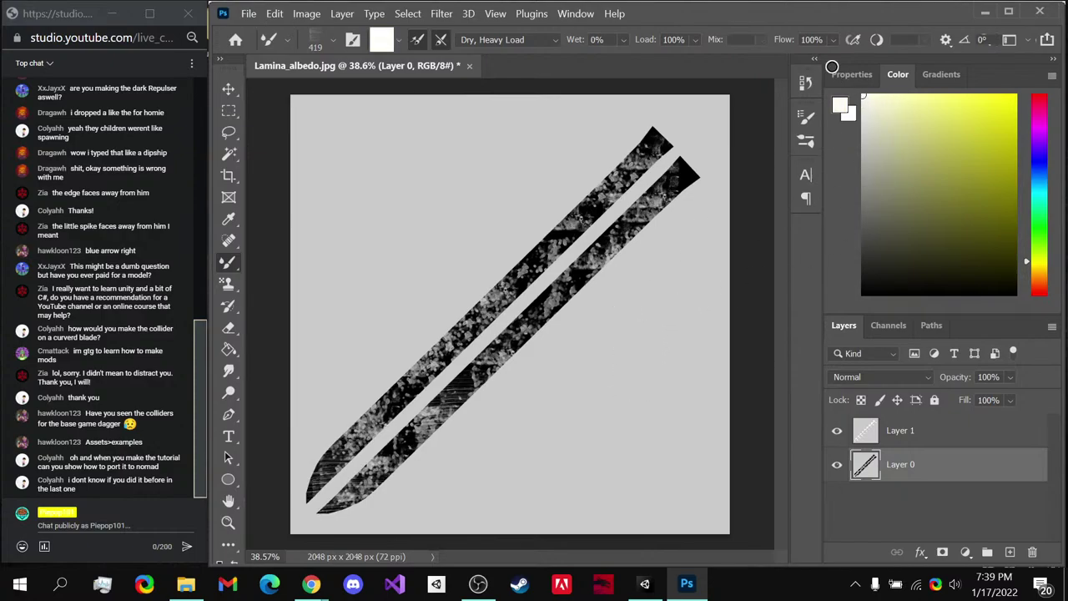
# - Load the Mixer Brush with the light grey sampled from the canvas and hide Layer 1
pyautogui.keyDown('alt'); pyautogui.click(634, 356); pyautogui.keyUp('alt')
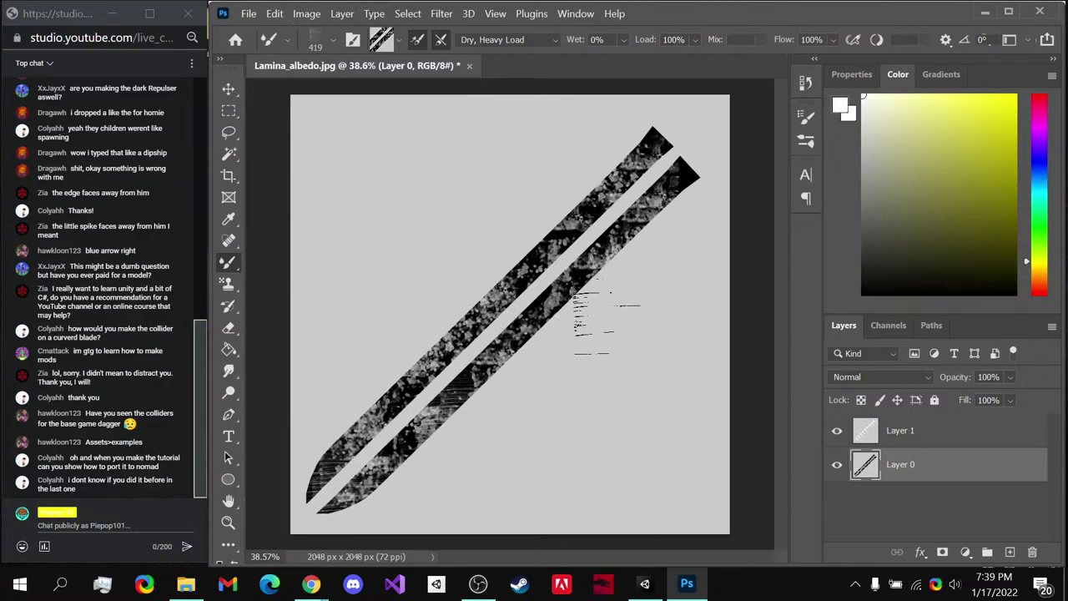
pyautogui.keyDown('alt'); pyautogui.click(617, 367); pyautogui.keyUp('alt')
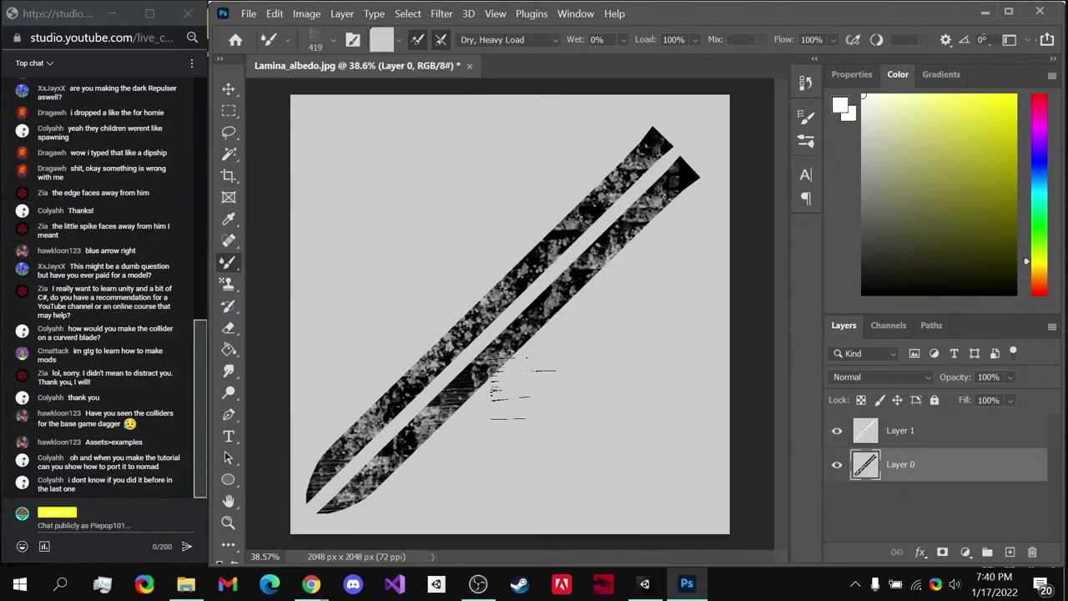
pyautogui.keyDown('alt'); pyautogui.click(541, 302); pyautogui.keyUp('alt')
pyautogui.moveTo(540, 331)
pyautogui.mouseDown()
pyautogui.moveTo(565, 378)
pyautogui.moveTo(553, 441)
pyautogui.moveTo(498, 366)
pyautogui.moveTo(547, 400)
pyautogui.mouseUp()
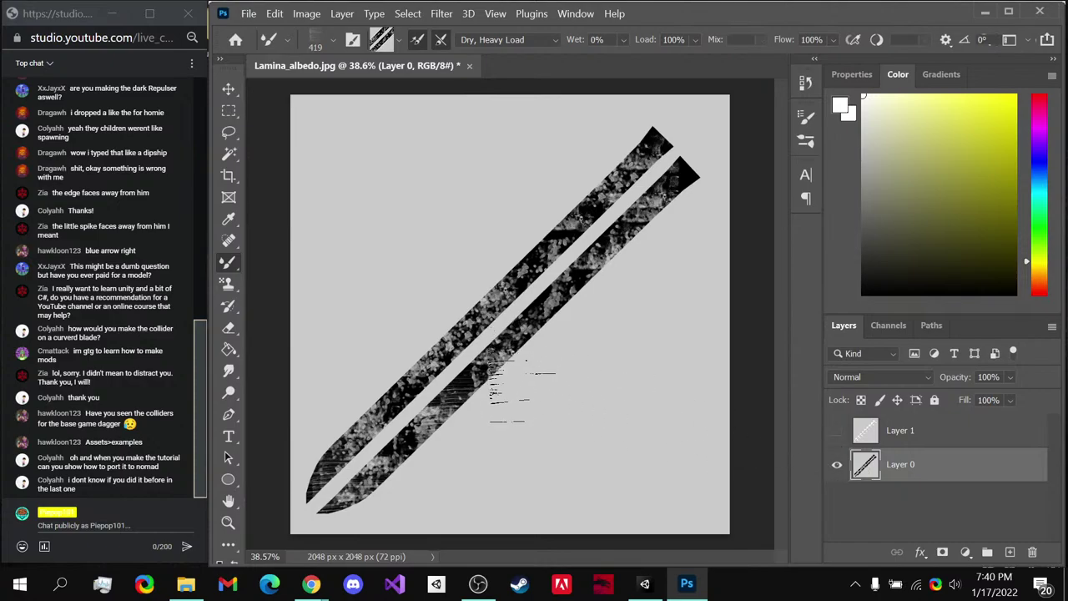
pyautogui.moveTo(504, 396)
pyautogui.mouseDown()
pyautogui.moveTo(492, 367)
pyautogui.moveTo(593, 355)
pyautogui.moveTo(630, 381)
pyautogui.mouseUp()
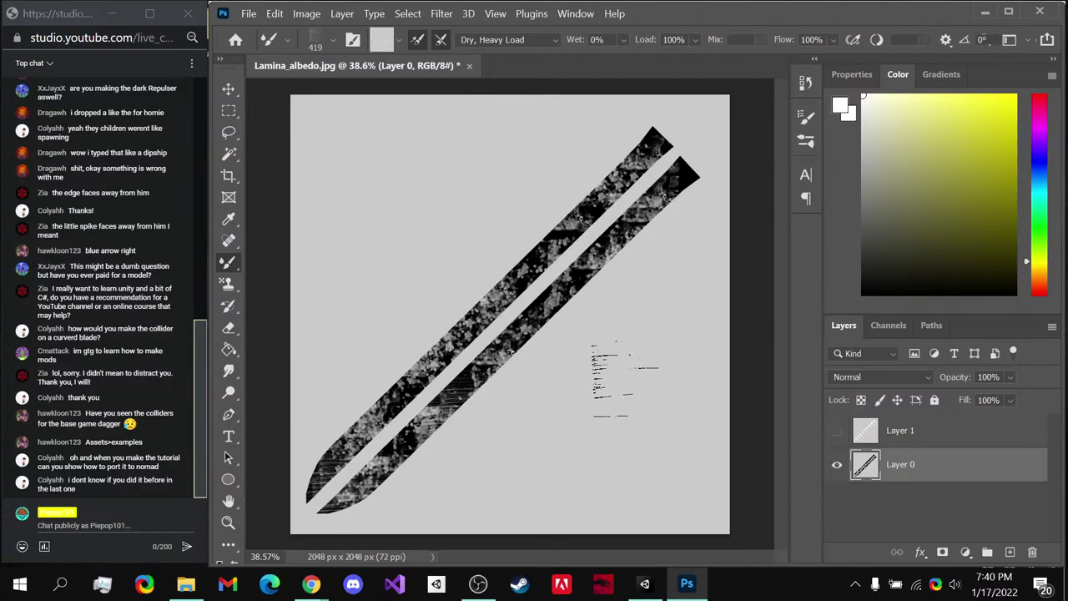
# - Load the Mixer Brush with white and paint fine streaked scratches along both blade strips with the 419 px tip
pyautogui.keyDown('alt'); pyautogui.click(581, 277); pyautogui.keyUp('alt')
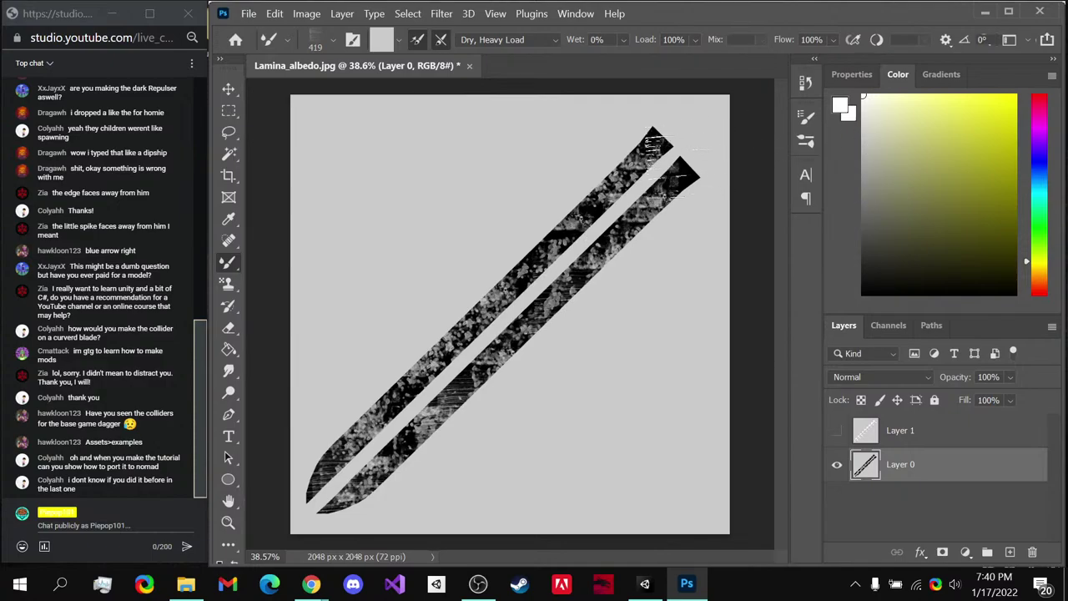
pyautogui.moveTo(879, 171); pyautogui.dragTo(863, 96)
pyautogui.moveTo(639, 166)
pyautogui.mouseDown()
pyautogui.moveTo(568, 225)
pyautogui.moveTo(488, 321)
pyautogui.mouseUp()
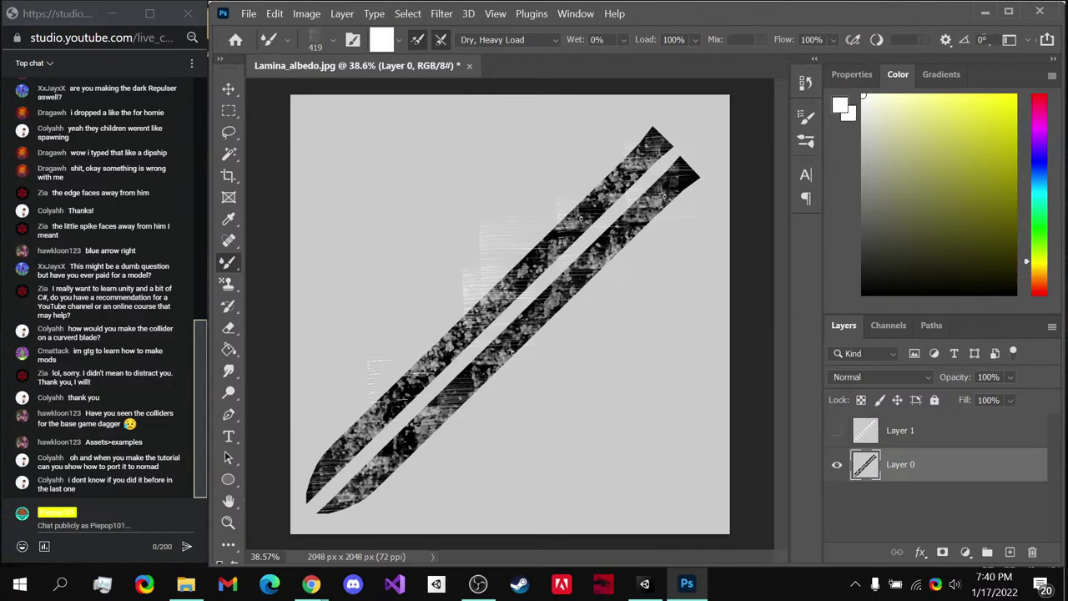
pyautogui.moveTo(393, 405)
pyautogui.mouseDown()
pyautogui.moveTo(308, 473)
pyautogui.moveTo(312, 512)
pyautogui.moveTo(406, 509)
pyautogui.moveTo(350, 534)
pyautogui.mouseUp()
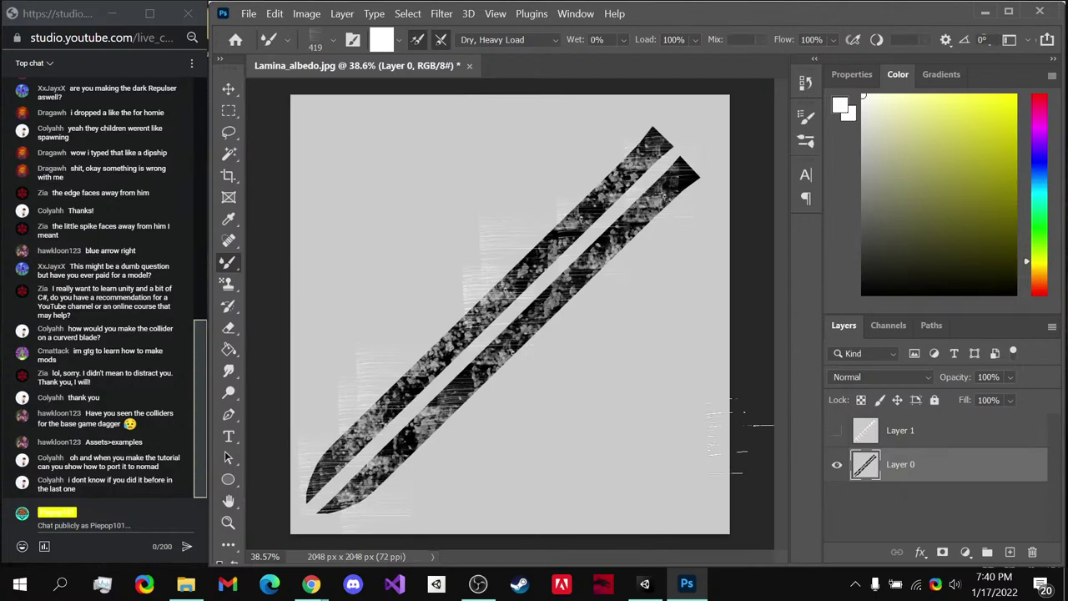
# - Switch the Mixer Brush to the 284 px splatter tip, resize it and spatter white specks over the blade strips
pyautogui.click(352, 39)
pyautogui.scroll(3, 651, 198)
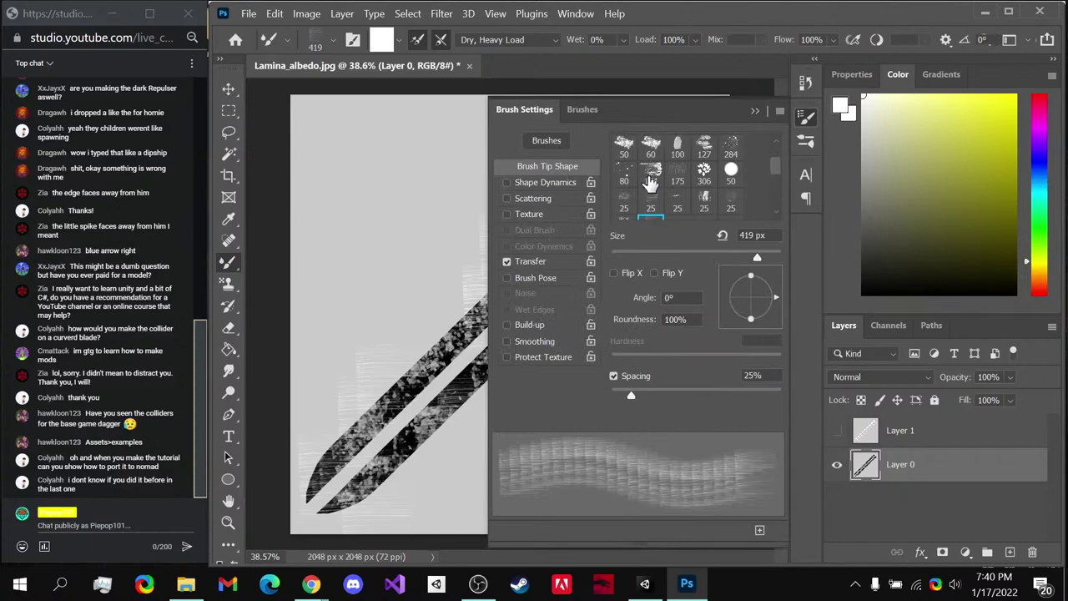
pyautogui.click(731, 161)
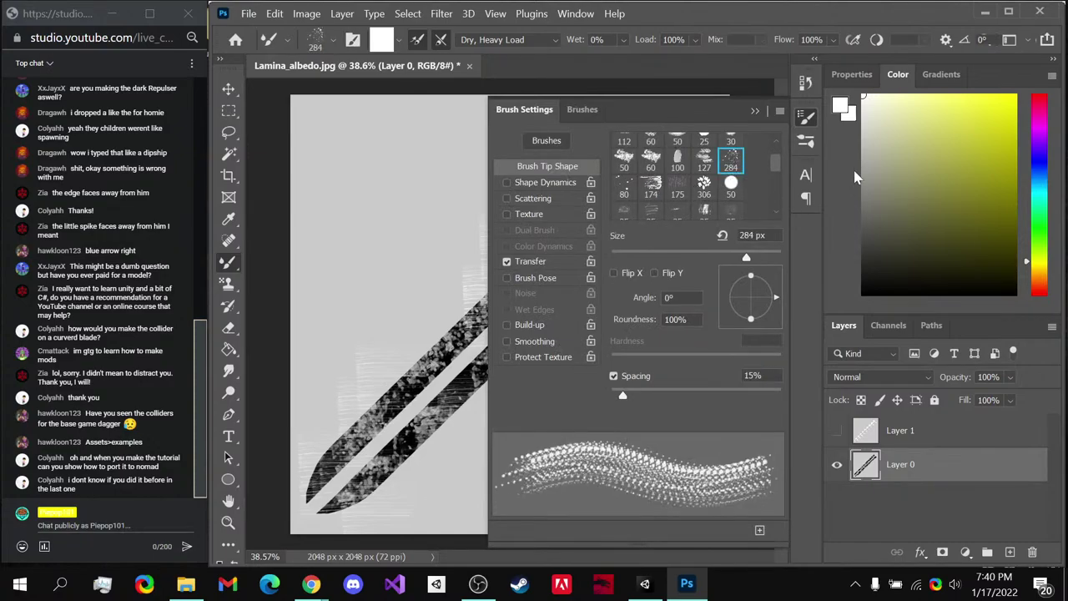
pyautogui.click(803, 118)
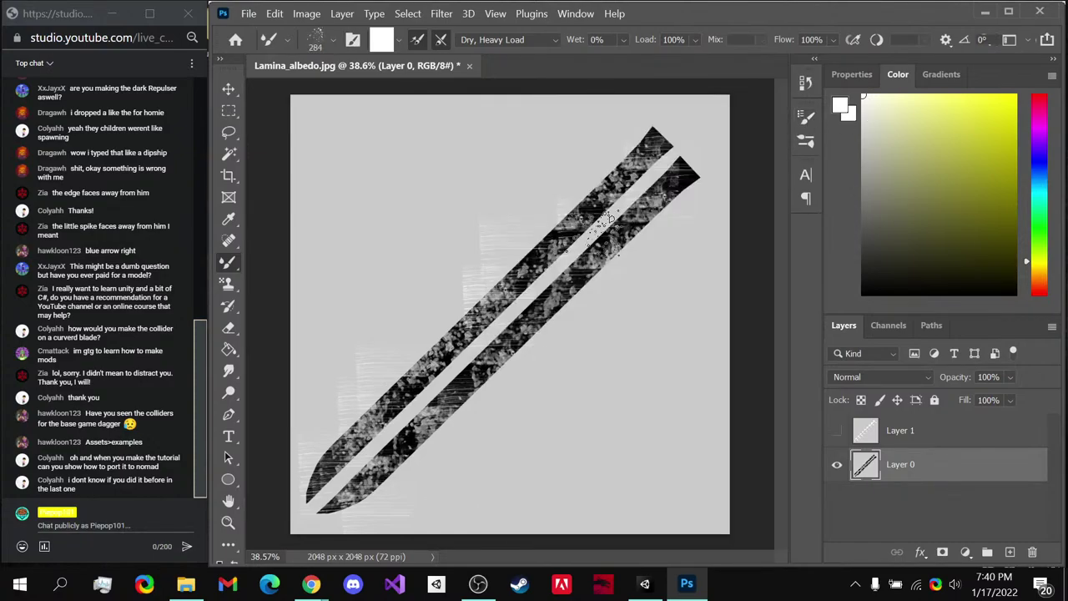
pyautogui.keyDown('alt'); pyautogui.moveTo(584, 206); pyautogui.dragTo(659, 205, button='right'); pyautogui.keyUp('alt')
pyautogui.moveTo(651, 280)
pyautogui.mouseDown()
pyautogui.moveTo(459, 459)
pyautogui.moveTo(396, 488)
pyautogui.moveTo(321, 467)
pyautogui.moveTo(279, 421)
pyautogui.mouseUp()
pyautogui.moveTo(267, 375)
pyautogui.mouseDown()
pyautogui.moveTo(343, 313)
pyautogui.moveTo(421, 280)
pyautogui.mouseUp()
pyautogui.moveTo(422, 279)
pyautogui.keyDown('alt'); pyautogui.mouseDown(button='right')
pyautogui.moveTo(367, 284)
pyautogui.moveTo(391, 309)
pyautogui.mouseUp(button='right'); pyautogui.keyUp('alt')
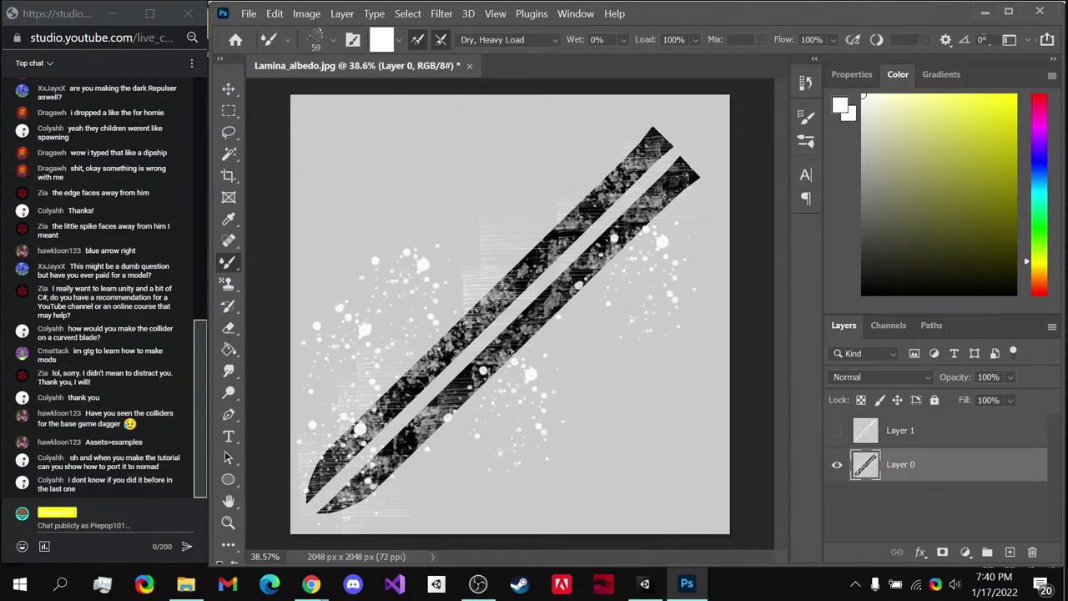
pyautogui.keyDown('alt'); pyautogui.moveTo(541, 247); pyautogui.dragTo(544, 250, button='right'); pyautogui.keyUp('alt')
# - Switch the Mixer Brush to the rough 112 px tip, enlarge it to 375 px and paint white wear along both strips
pyautogui.click(352, 40)
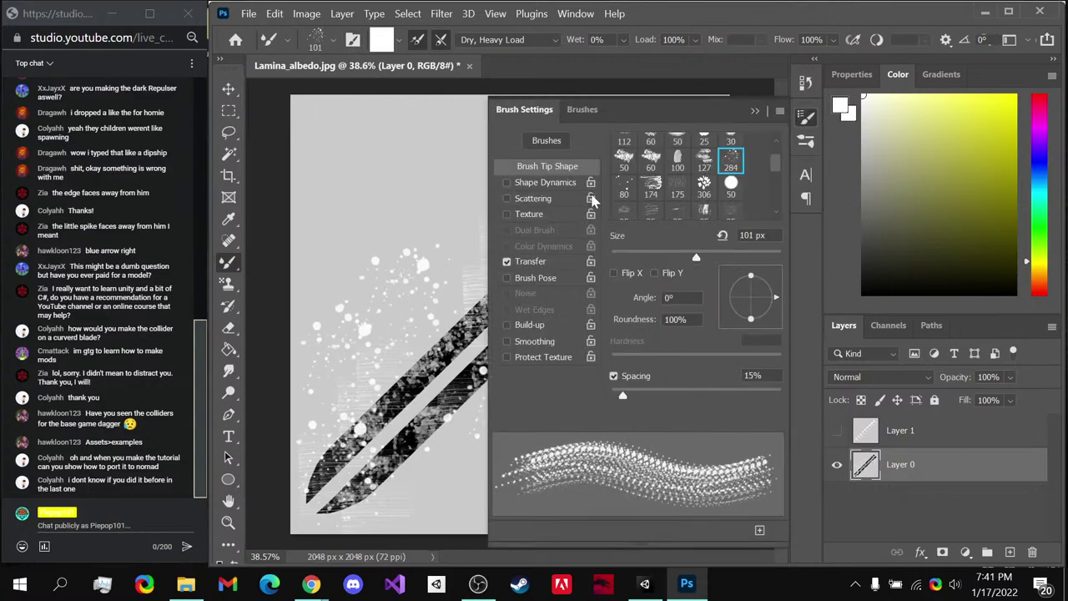
pyautogui.scroll(1, 657, 184)
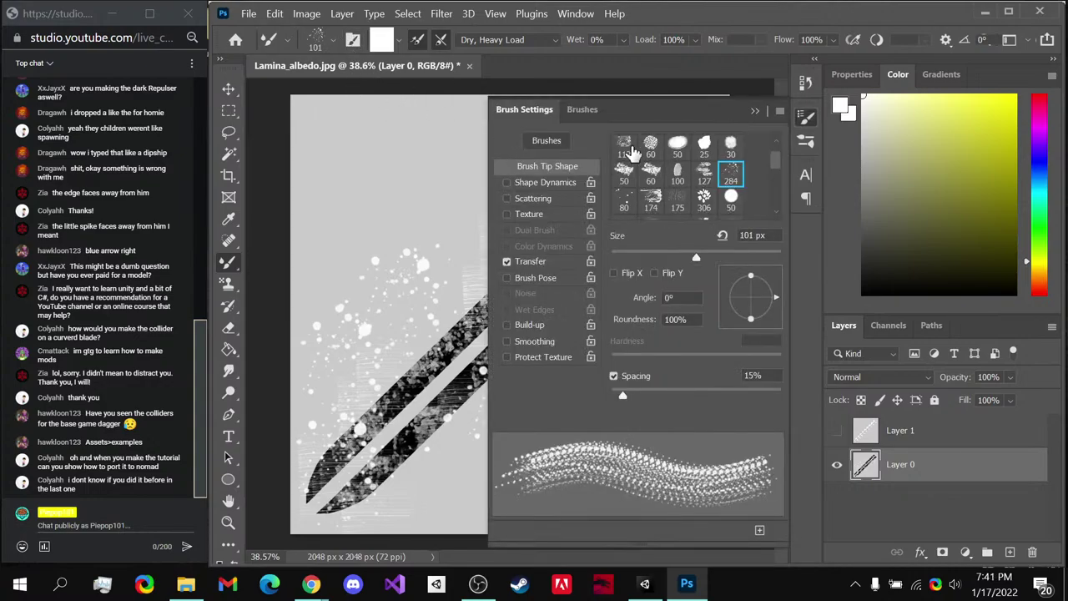
pyautogui.click(623, 148)
pyautogui.click(806, 119)
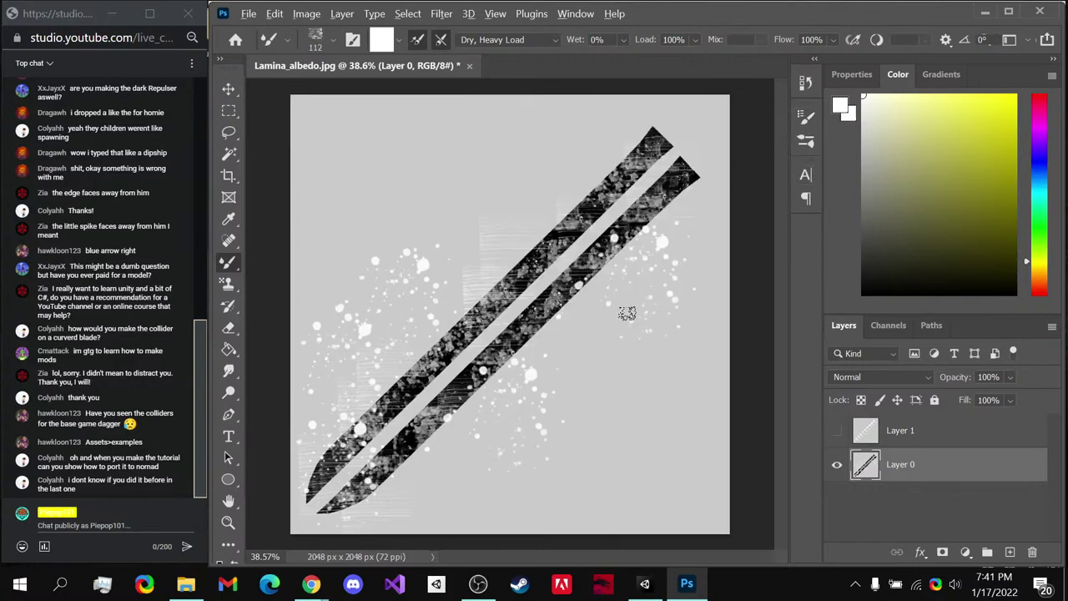
pyautogui.keyDown('alt'); pyautogui.moveTo(626, 312); pyautogui.dragTo(647, 288, button='right'); pyautogui.keyUp('alt')
pyautogui.moveTo(589, 321)
pyautogui.mouseDown()
pyautogui.moveTo(559, 335)
pyautogui.moveTo(582, 311)
pyautogui.mouseUp()
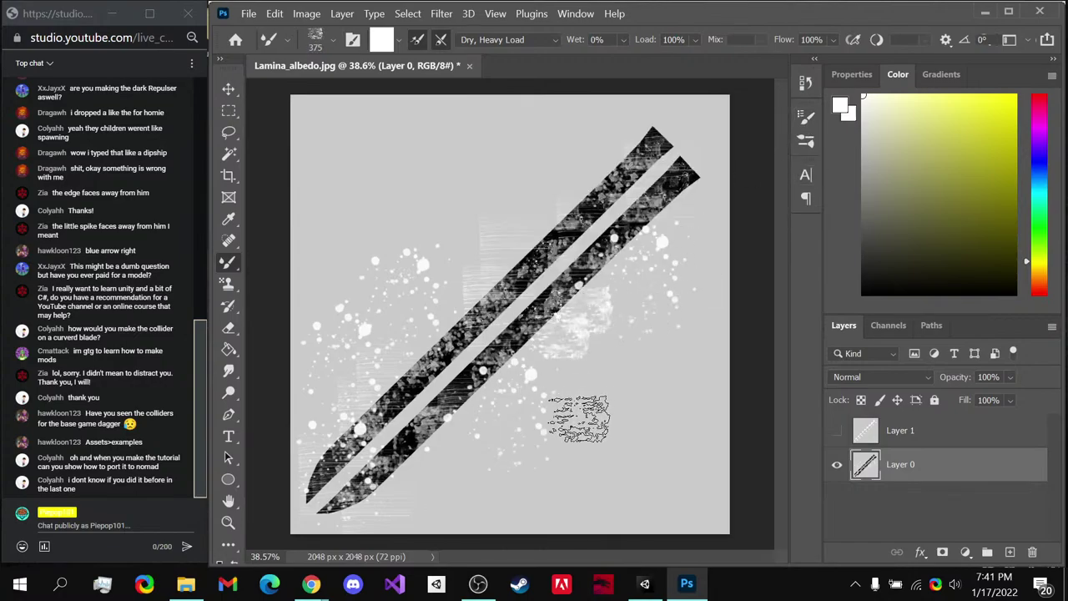
pyautogui.moveTo(592, 179)
pyautogui.mouseDown()
pyautogui.moveTo(620, 175)
pyautogui.moveTo(602, 134)
pyautogui.moveTo(642, 112)
pyautogui.moveTo(716, 174)
pyautogui.moveTo(701, 208)
pyautogui.mouseUp()
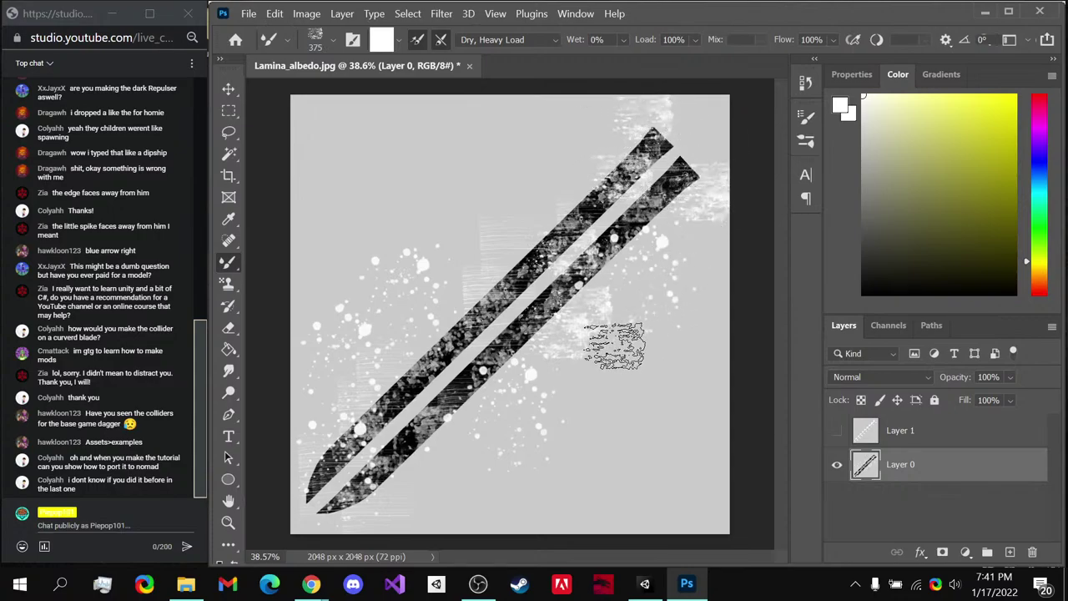
pyautogui.moveTo(492, 408)
pyautogui.mouseDown()
pyautogui.moveTo(424, 440)
pyautogui.moveTo(412, 473)
pyautogui.moveTo(381, 379)
pyautogui.mouseUp()
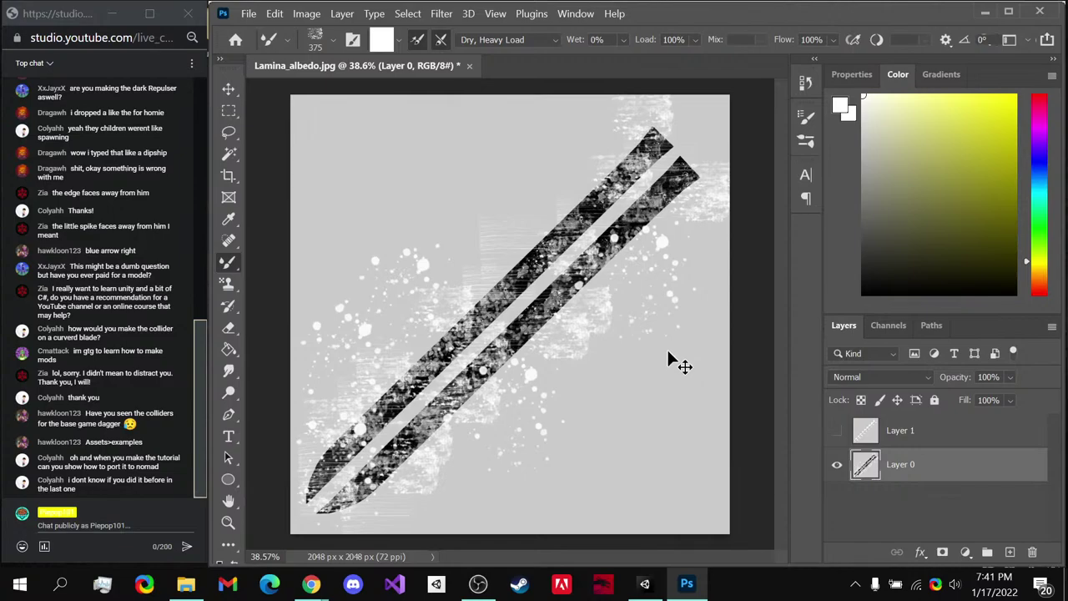
# - Save a copy of the image as Emission in the Elucidator textures folder
pyautogui.hotkey('ctrl', 'shift', 's')
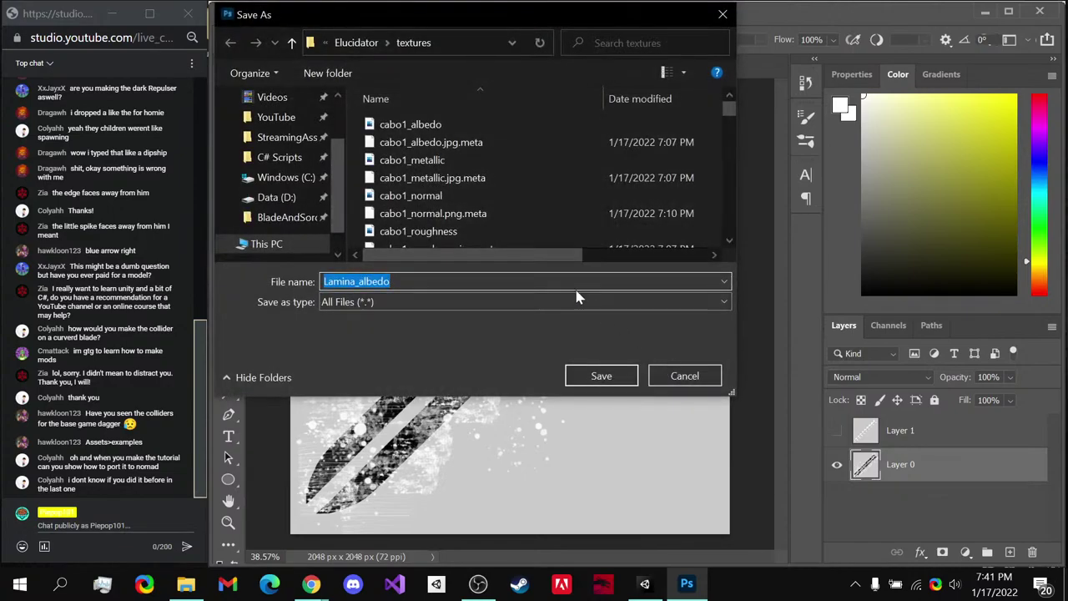
pyautogui.write('Emission')
pyautogui.press('Return')
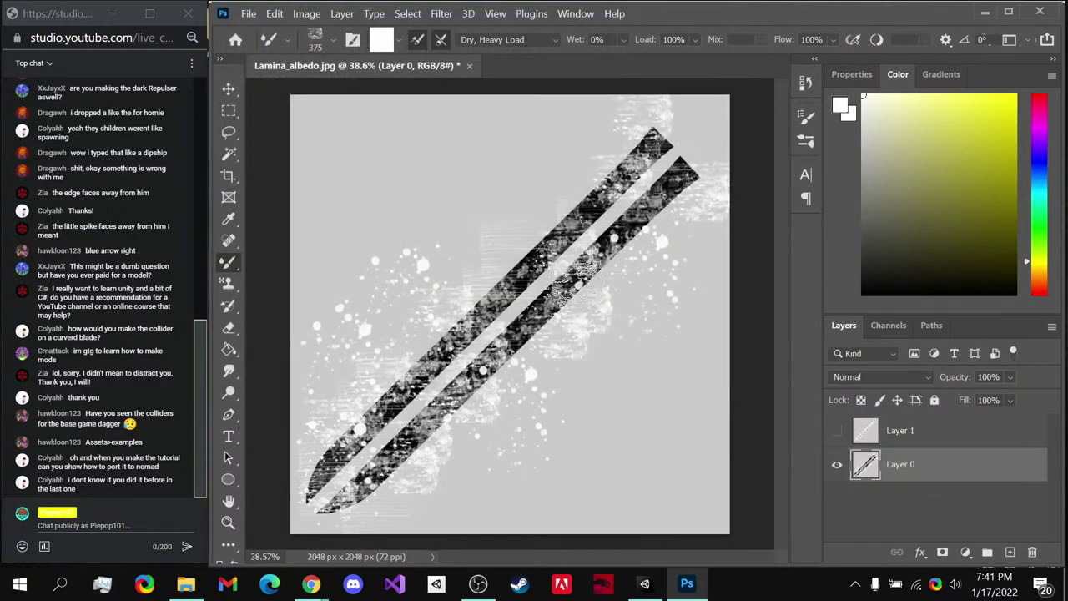
# - Switch to Unity and try to assign the Emission texture to the blade material's Emission Map
pyautogui.click(644, 583)
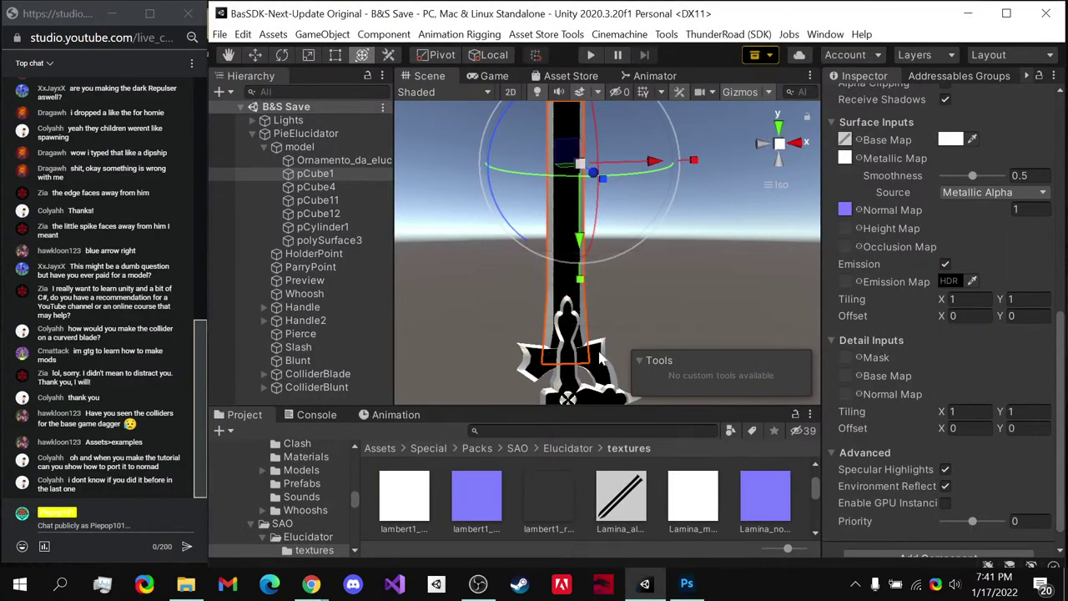
pyautogui.scroll(-3, 714, 479)
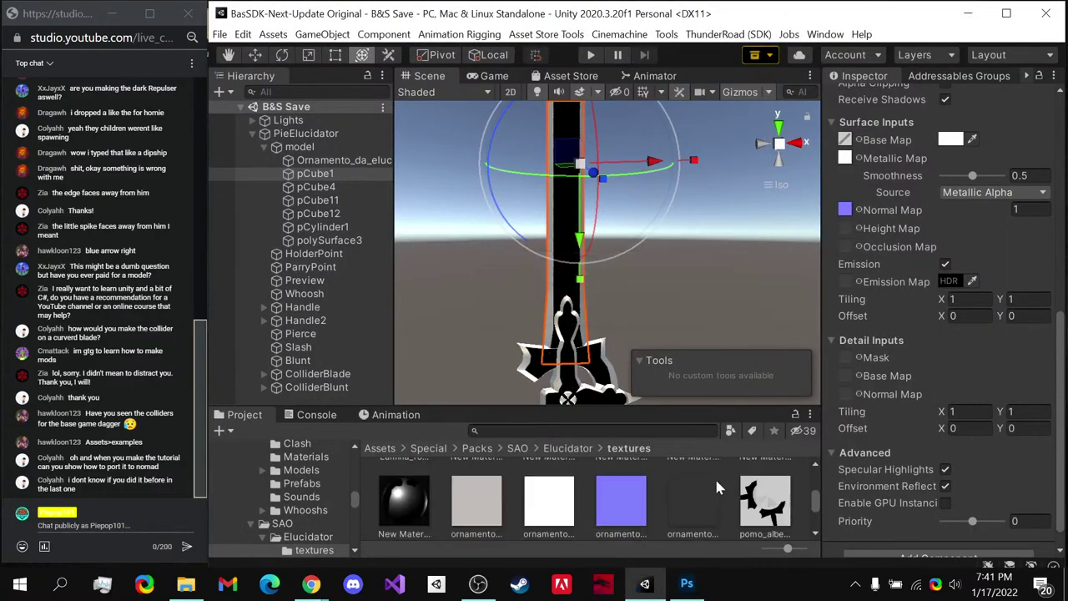
pyautogui.scroll(-4, 709, 501)
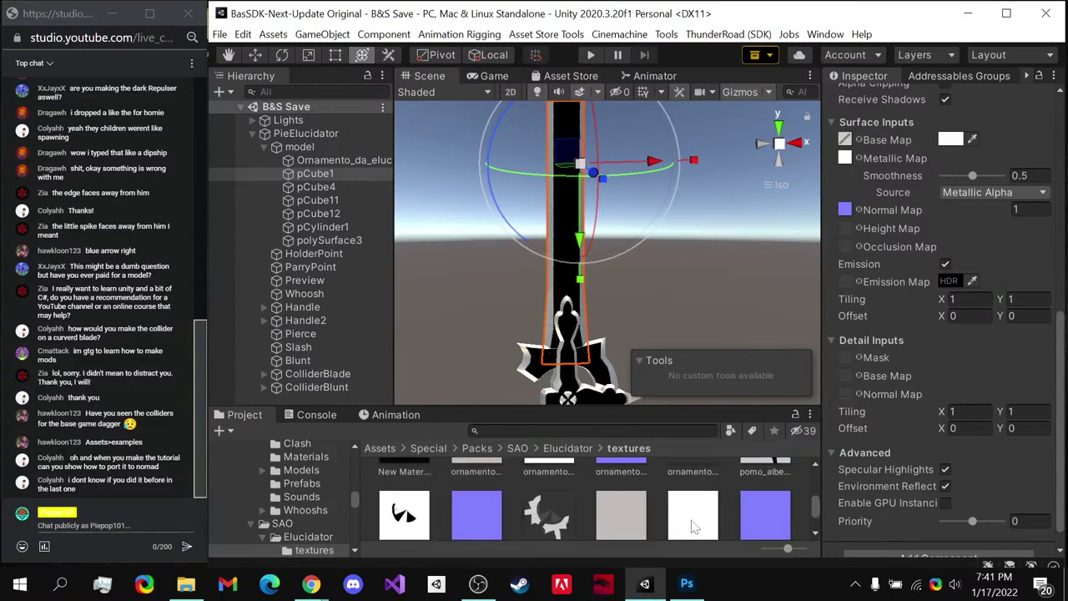
pyautogui.scroll(2, 685, 518)
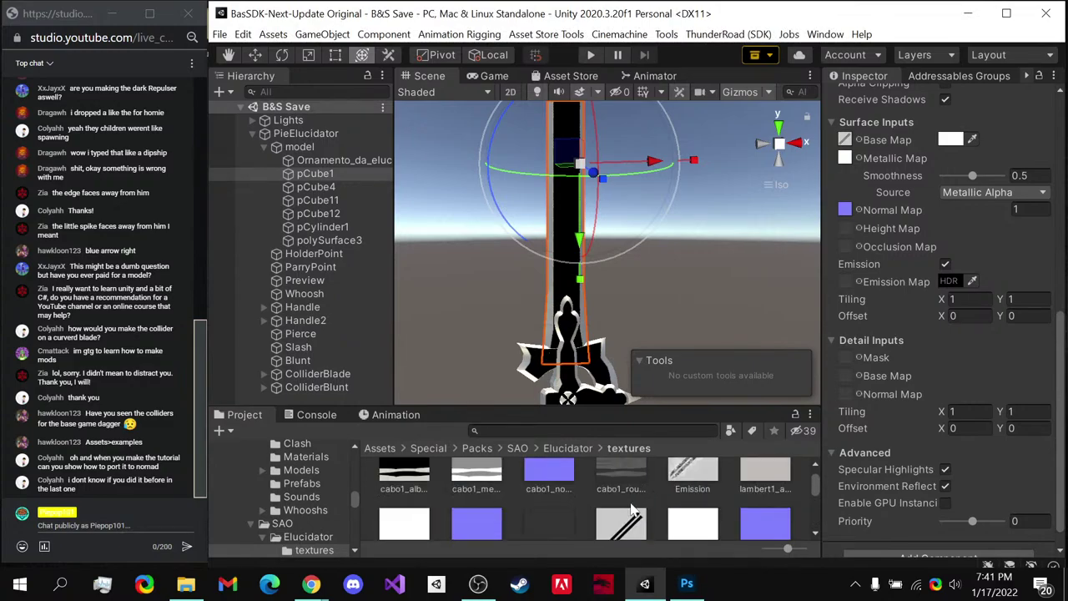
pyautogui.moveTo(690, 501); pyautogui.dragTo(845, 281)
pyautogui.keyDown('alt'); pyautogui.moveTo(643, 231); pyautogui.dragTo(606, 324); pyautogui.keyUp('alt')
pyautogui.moveTo(606, 324); pyautogui.dragTo(575, 266, button='middle')
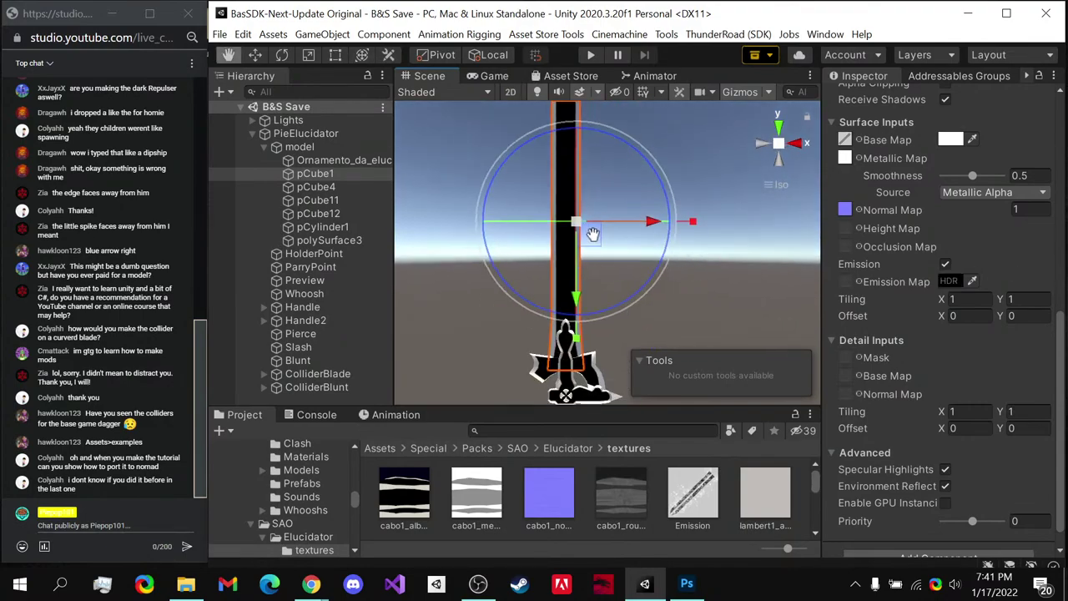
# - Delete the Emission texture from the project's textures folder
pyautogui.click(689, 497)
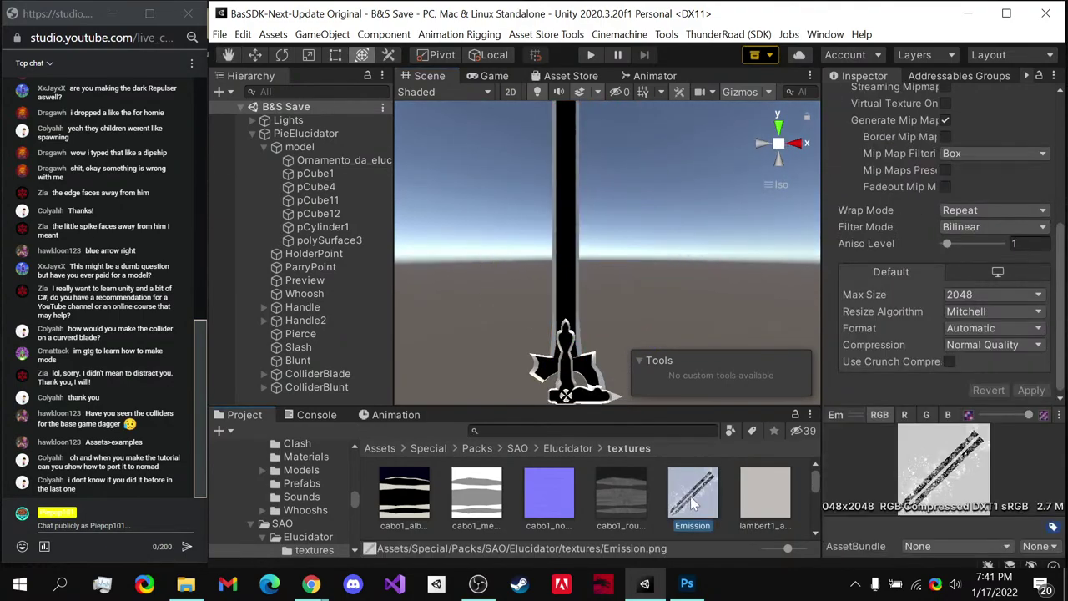
pyautogui.press('Delete')
pyautogui.press('Return')
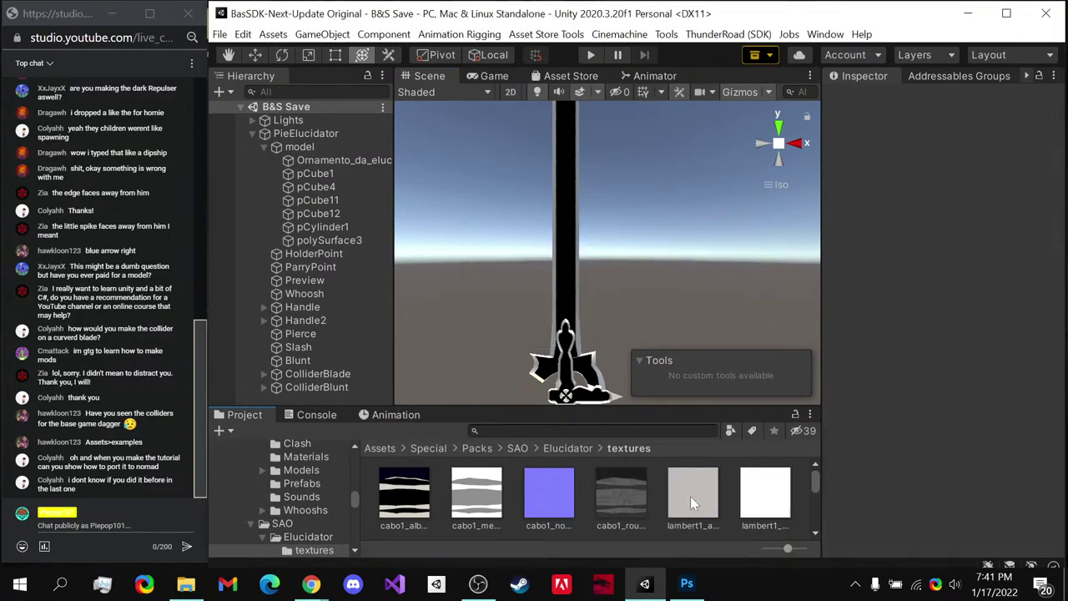
# - Select Layer 0 and Layer 1 in Photoshop, and view the Lamina_roughness texture from Unity at full size
pyautogui.click(687, 582)
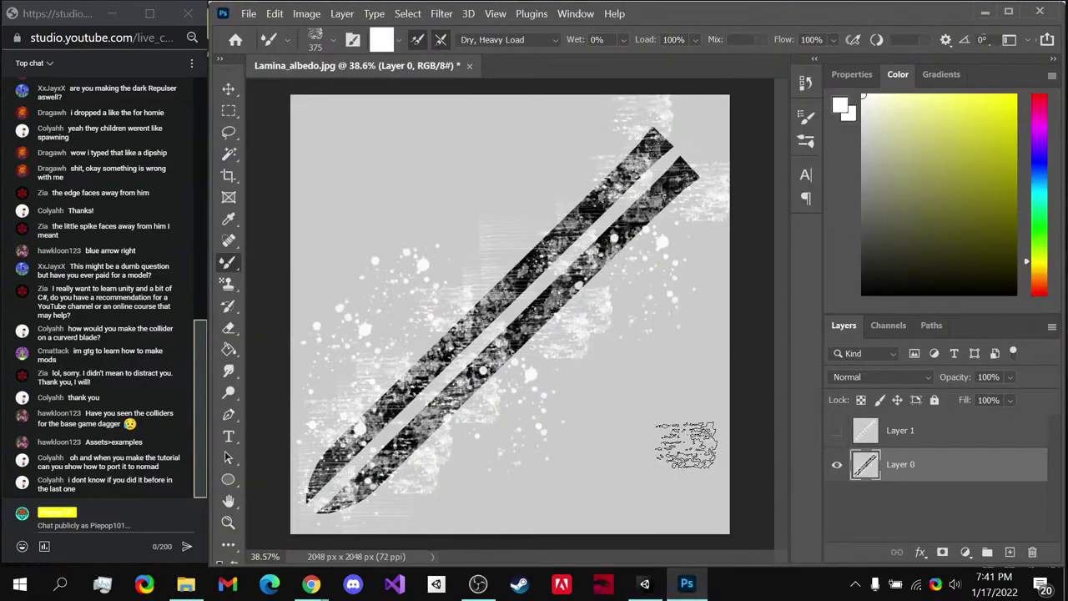
pyautogui.keyDown('shift'); pyautogui.click(925, 434); pyautogui.keyUp('shift')
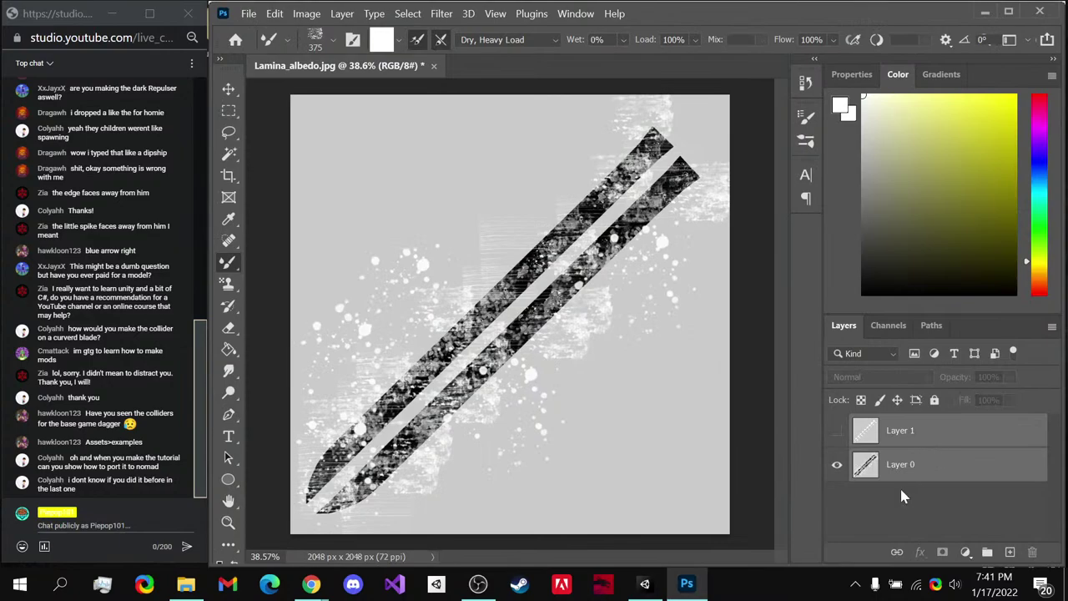
pyautogui.click(640, 527)
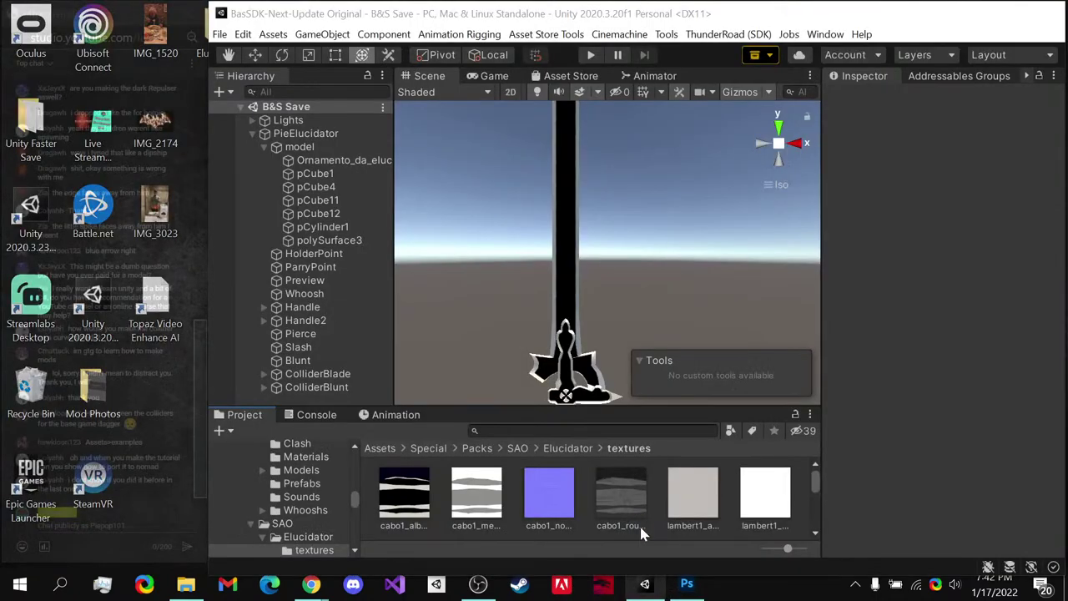
pyautogui.click(756, 502)
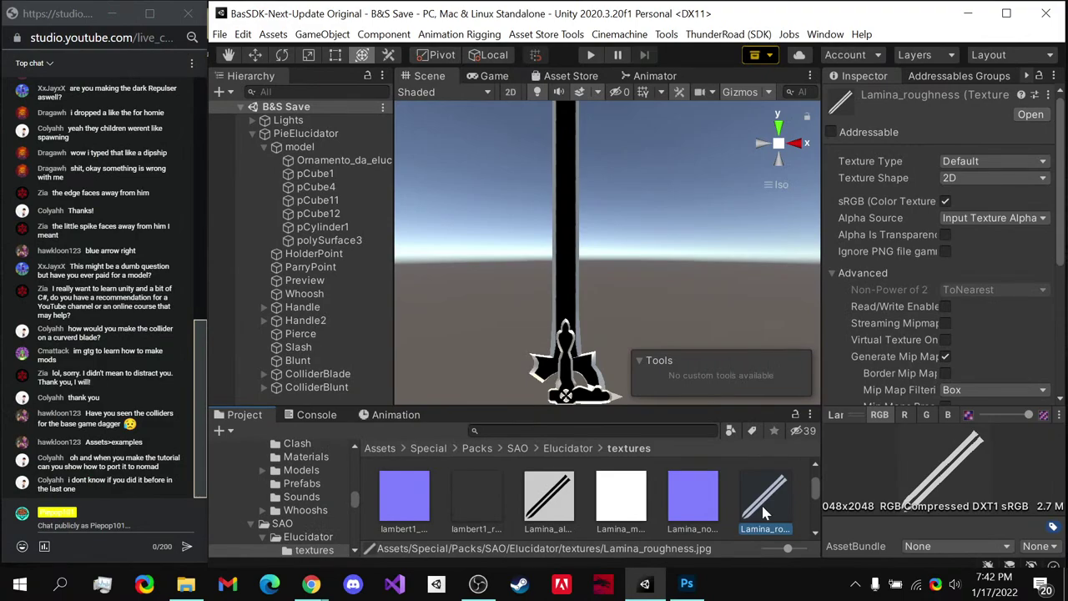
pyautogui.doubleClick(763, 511)
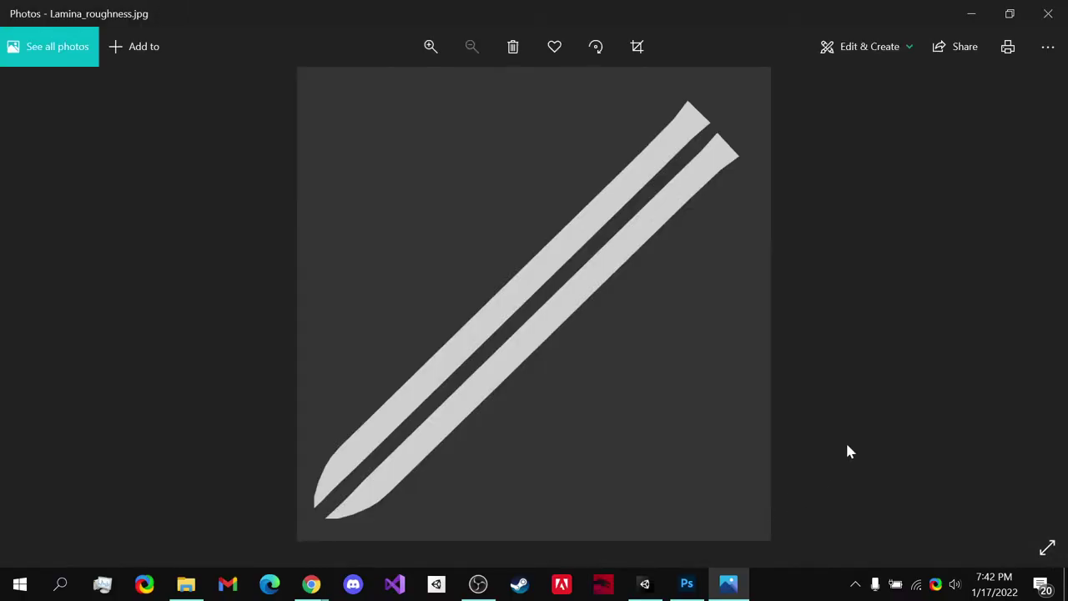
pyautogui.click(1047, 15)
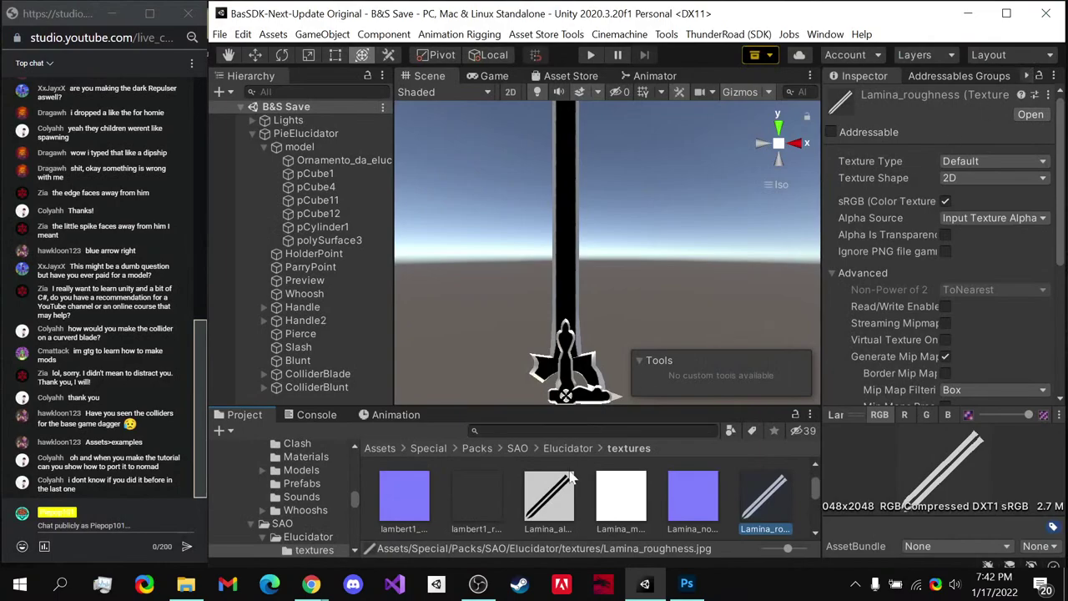
# - Select the Lamina_albedo texture, switch to Photoshop, and make Layer 1 active and visible
pyautogui.click(557, 492)
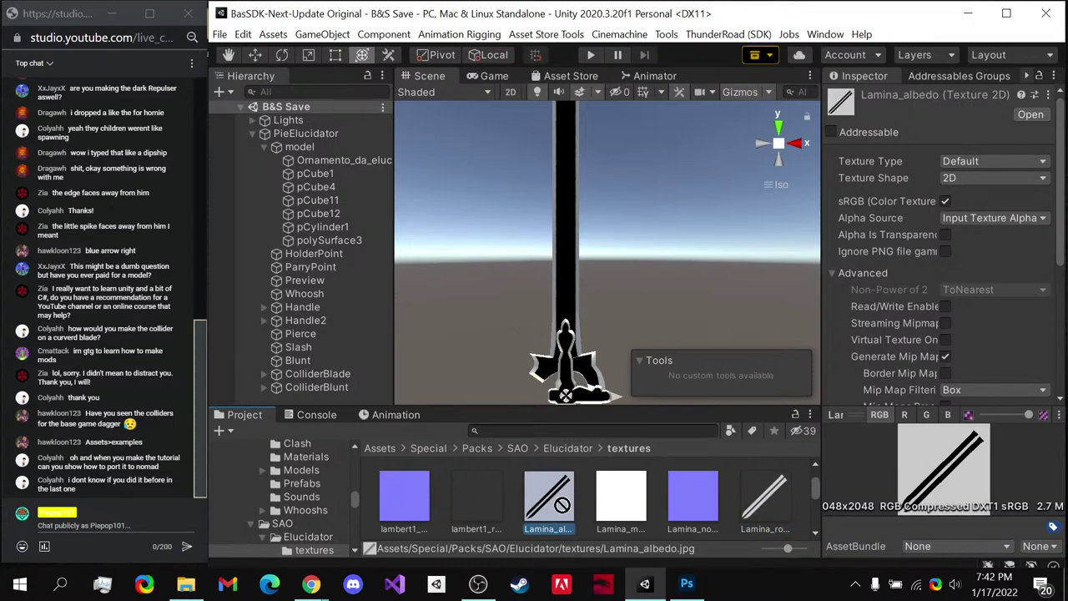
pyautogui.moveTo(555, 497); pyautogui.dragTo(816, 522)
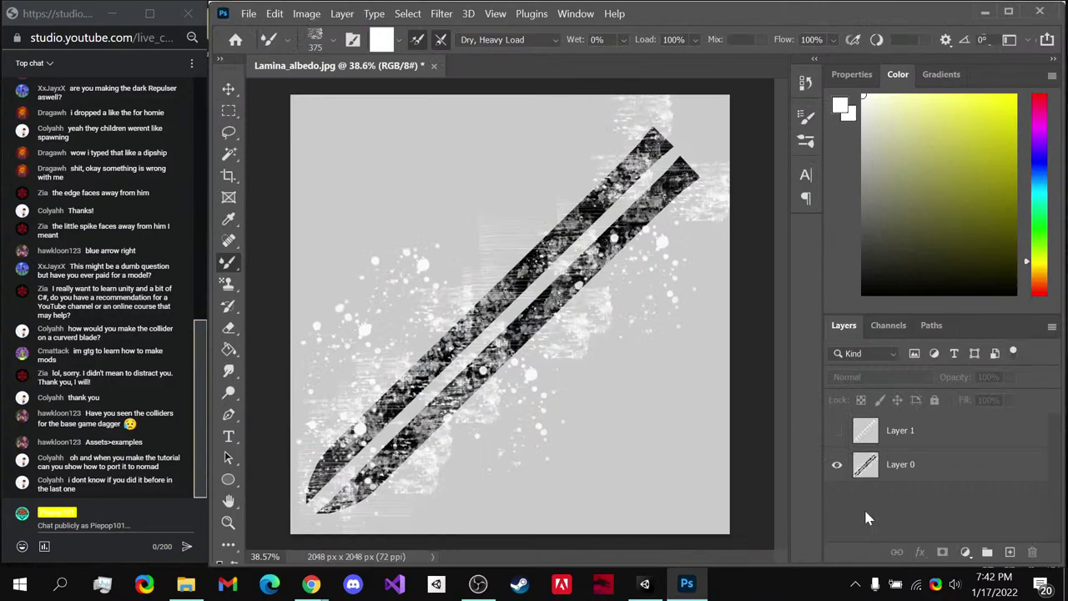
pyautogui.click(926, 469)
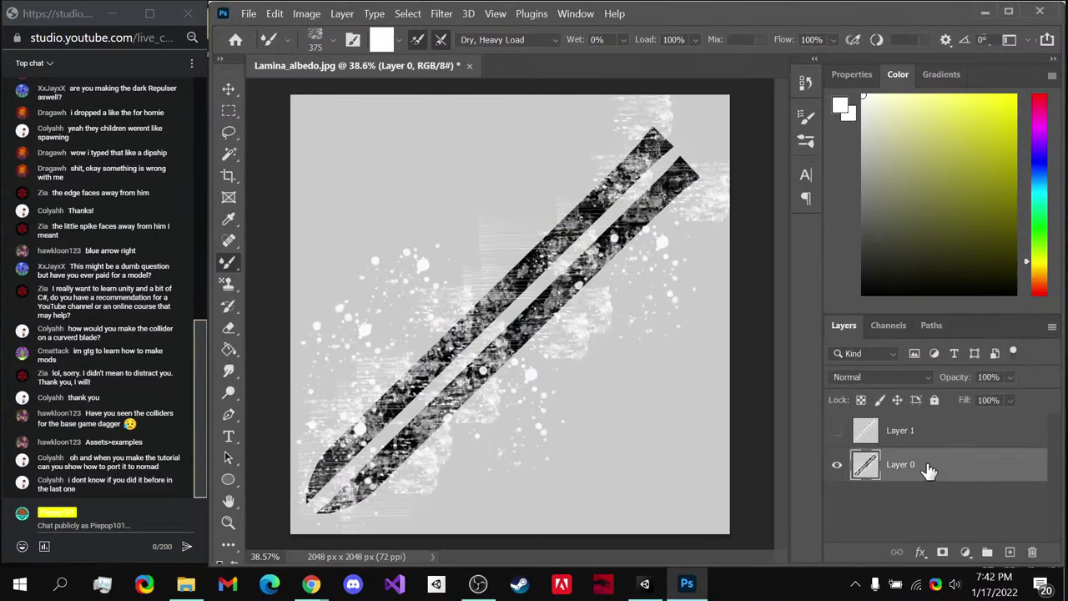
pyautogui.click(914, 440)
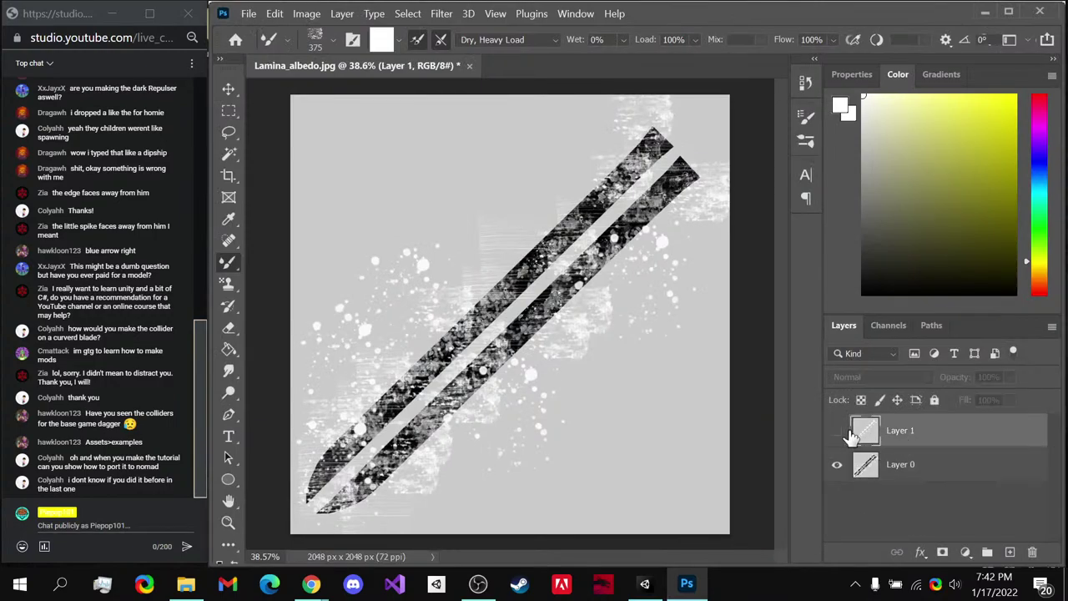
pyautogui.click(837, 430)
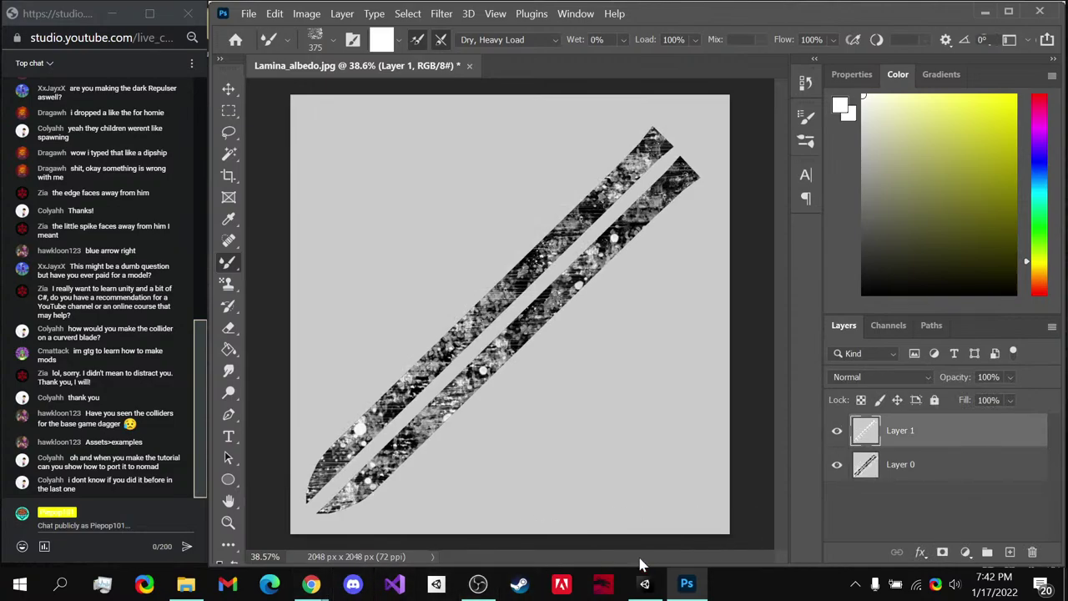
# - Place the Lamina_albedo texture from Unity's textures folder into the Photoshop document as a full-size layer
pyautogui.moveTo(644, 583)
pyautogui.click(648, 520)
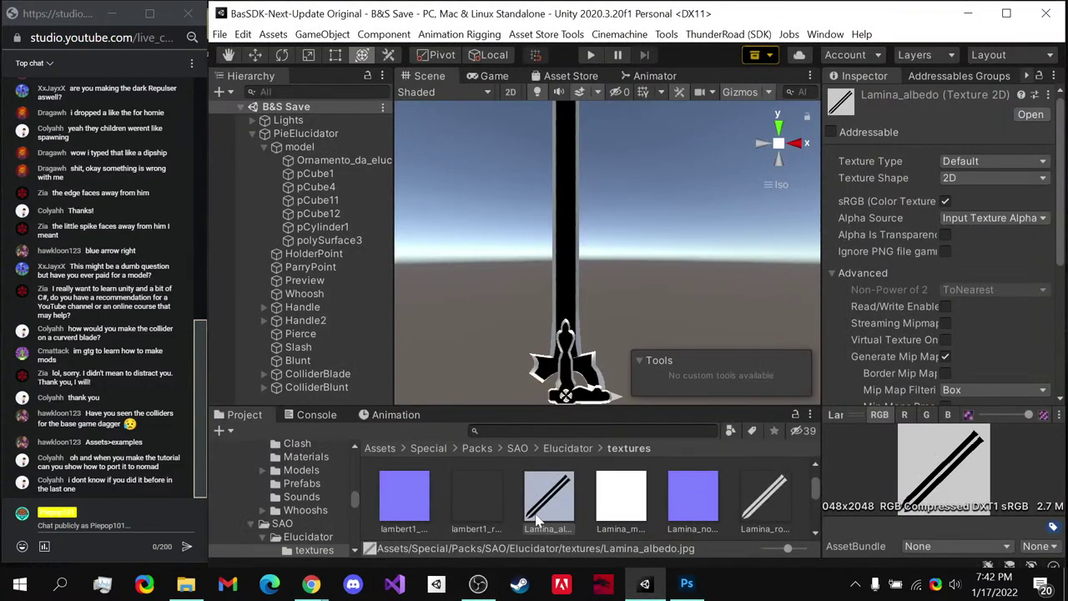
pyautogui.click(687, 584)
pyautogui.hotkey('ctrl', 't')
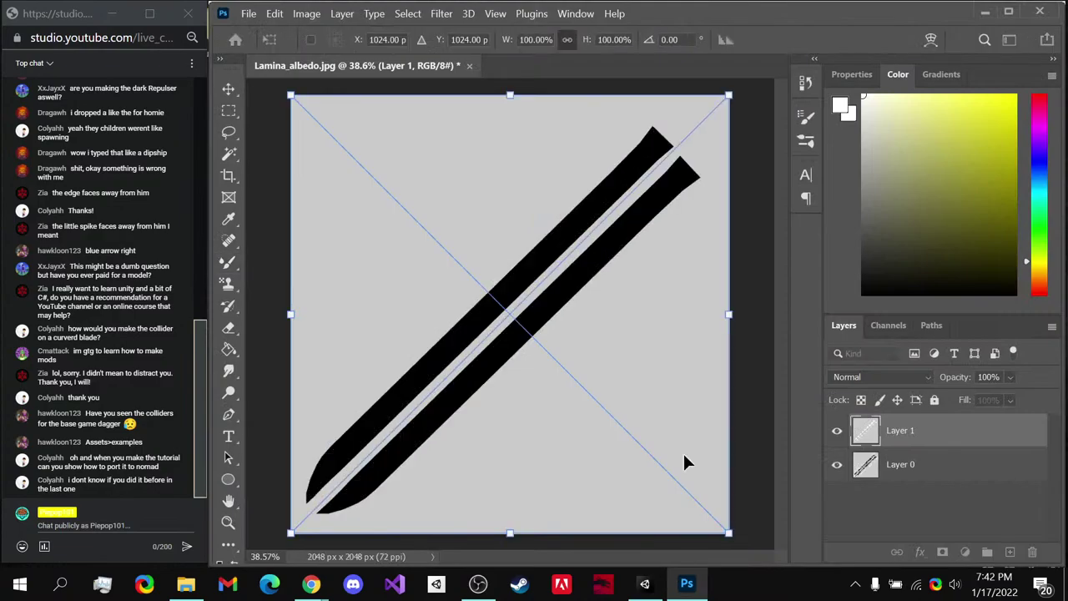
pyautogui.press('Return')
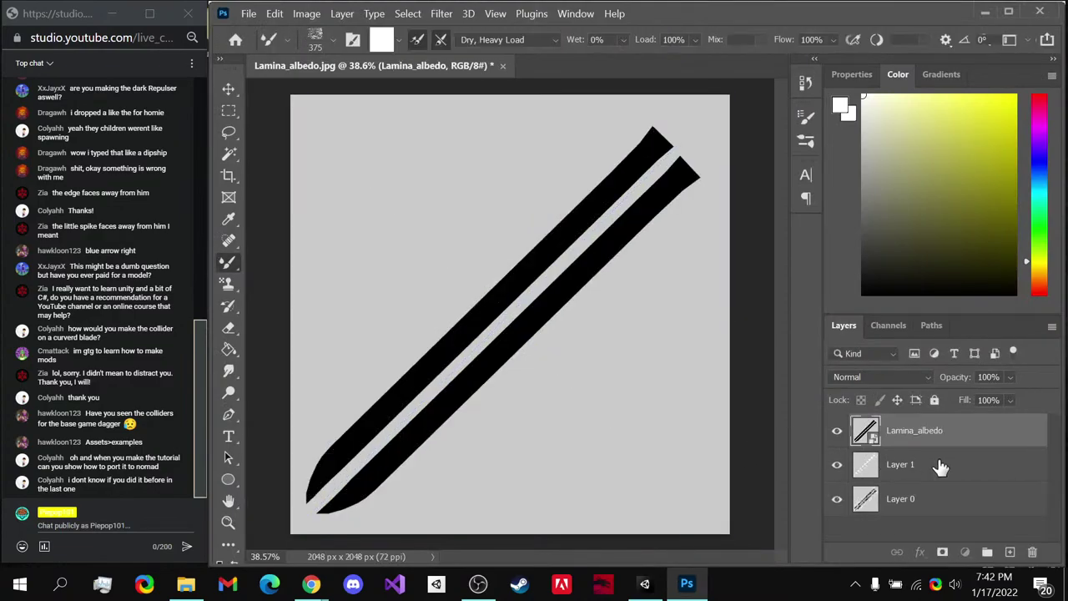
# - Delete Layer 1 and Layer 0 beneath the placed Lamina_albedo layer
pyautogui.click(941, 467)
pyautogui.keyDown('shift'); pyautogui.click(933, 501); pyautogui.keyUp('shift')
pyautogui.press('Delete')
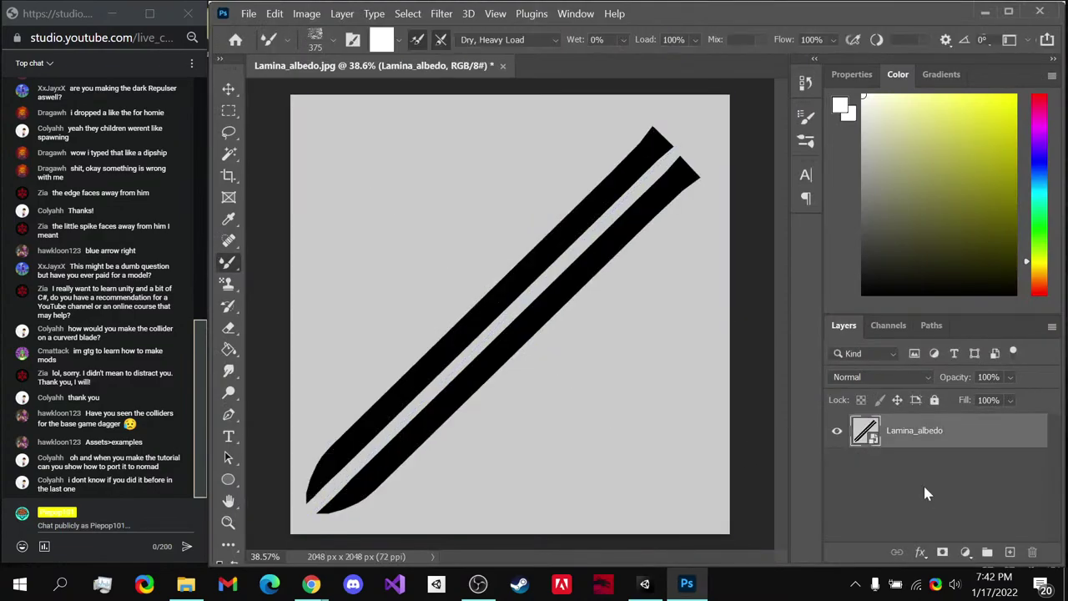
# - Rasterize the Lamina_albedo smart object and set the Mixer Brush size to 219
pyautogui.click(612, 427)
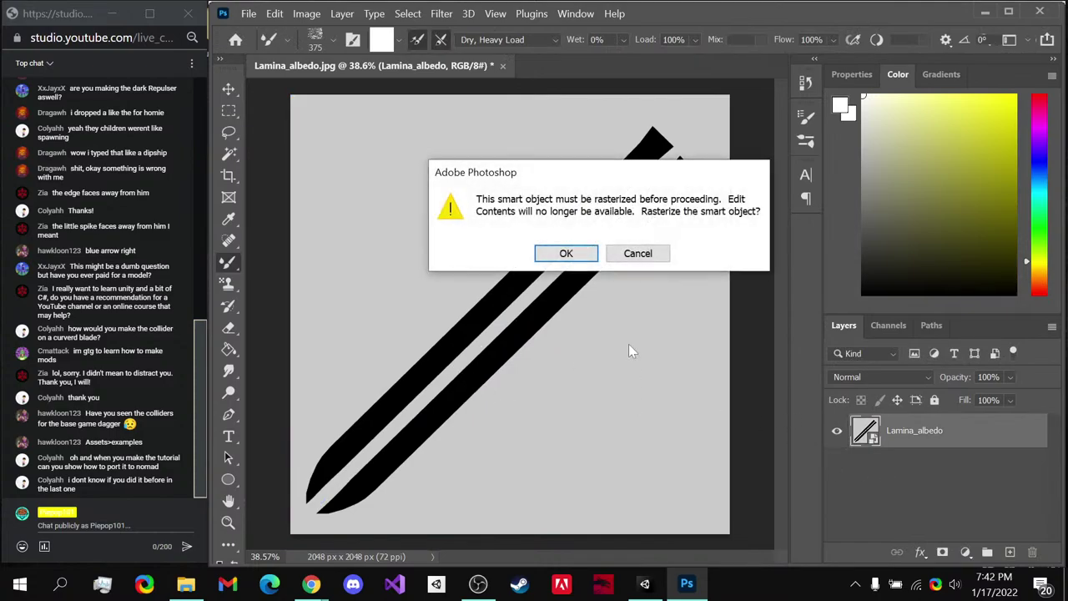
pyautogui.click(567, 253)
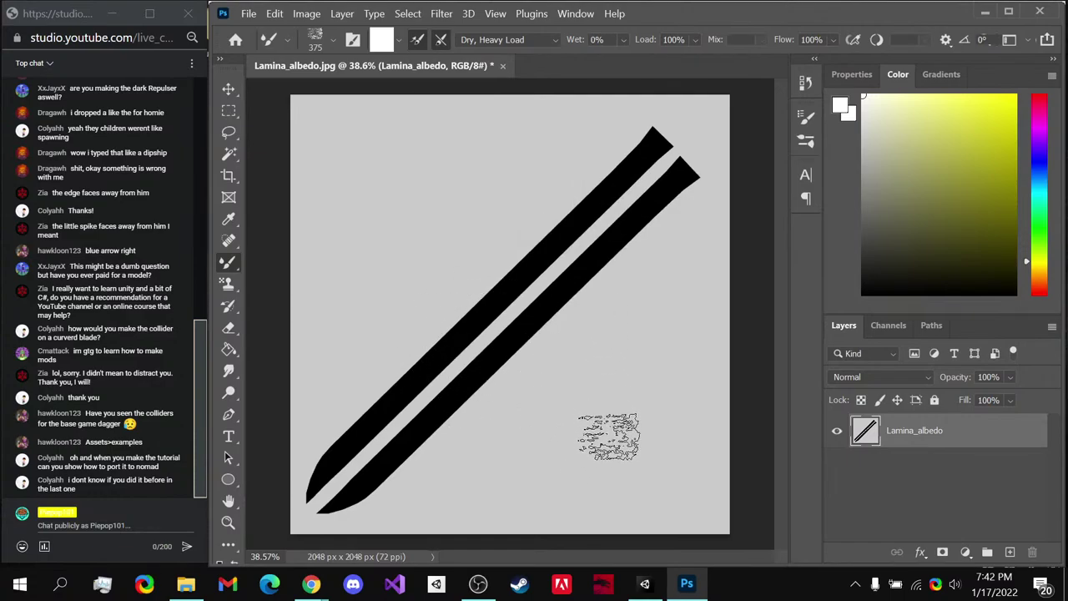
pyautogui.moveTo(608, 434)
pyautogui.keyDown('alt'); pyautogui.mouseDown(button='right')
pyautogui.moveTo(647, 445)
pyautogui.moveTo(682, 425)
pyautogui.moveTo(630, 421)
pyautogui.mouseUp(button='right'); pyautogui.keyUp('alt')
pyautogui.click(888, 492)
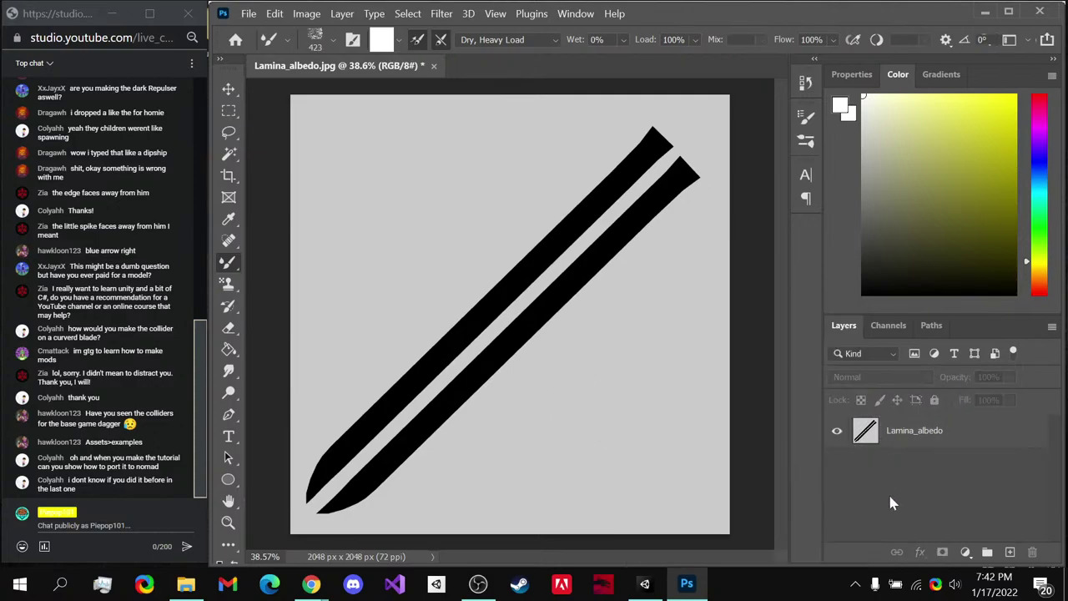
pyautogui.click(999, 429)
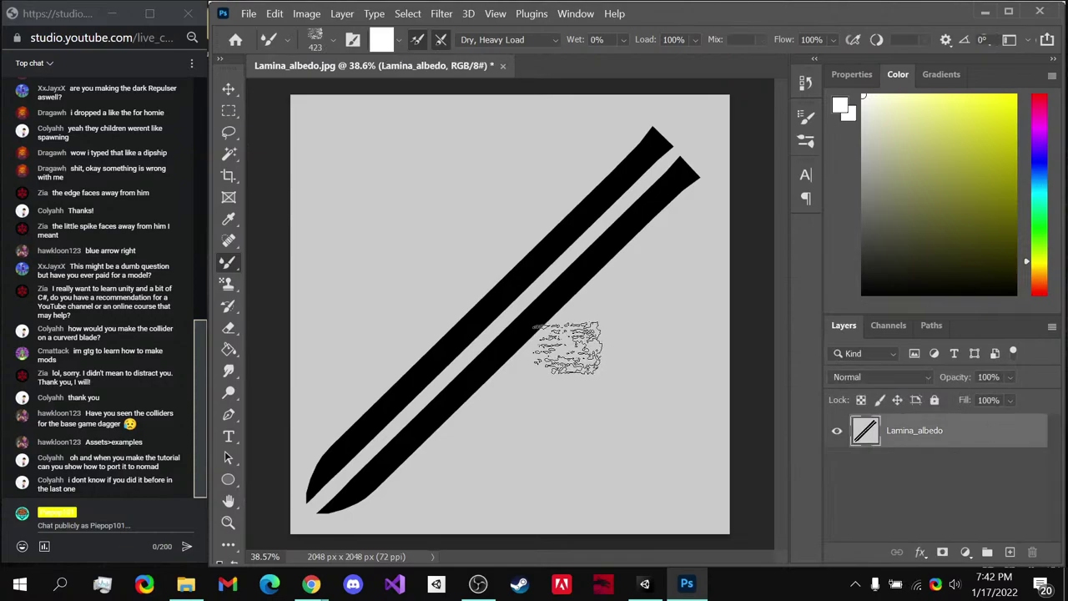
pyautogui.keyDown('alt'); pyautogui.moveTo(573, 427); pyautogui.dragTo(529, 437, button='right'); pyautogui.keyUp('alt')
pyautogui.keyDown('alt'); pyautogui.moveTo(422, 501); pyautogui.dragTo(417, 507, button='right'); pyautogui.keyUp('alt')
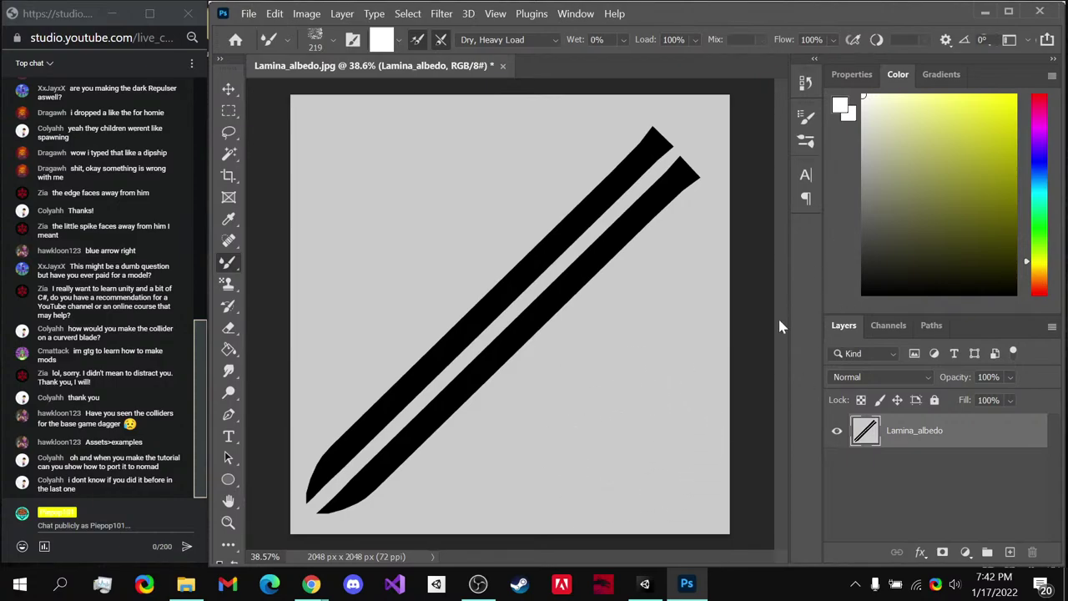
# - Select the grey area around the black strips by color, fill it with white, and deselect it
pyautogui.press('w')
pyautogui.click(684, 373)
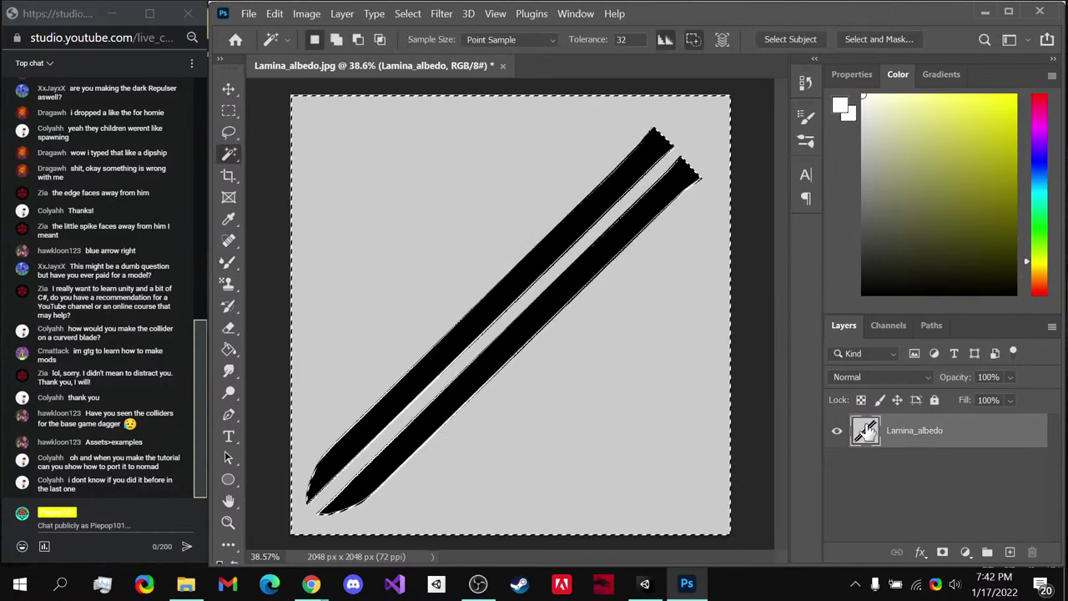
pyautogui.press('g')
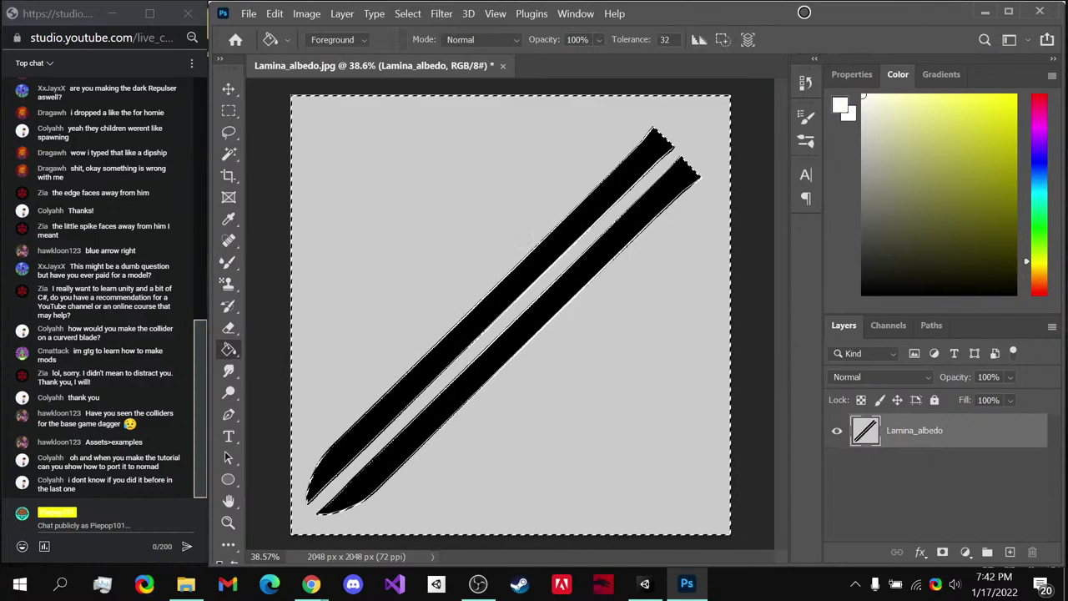
pyautogui.click(657, 384)
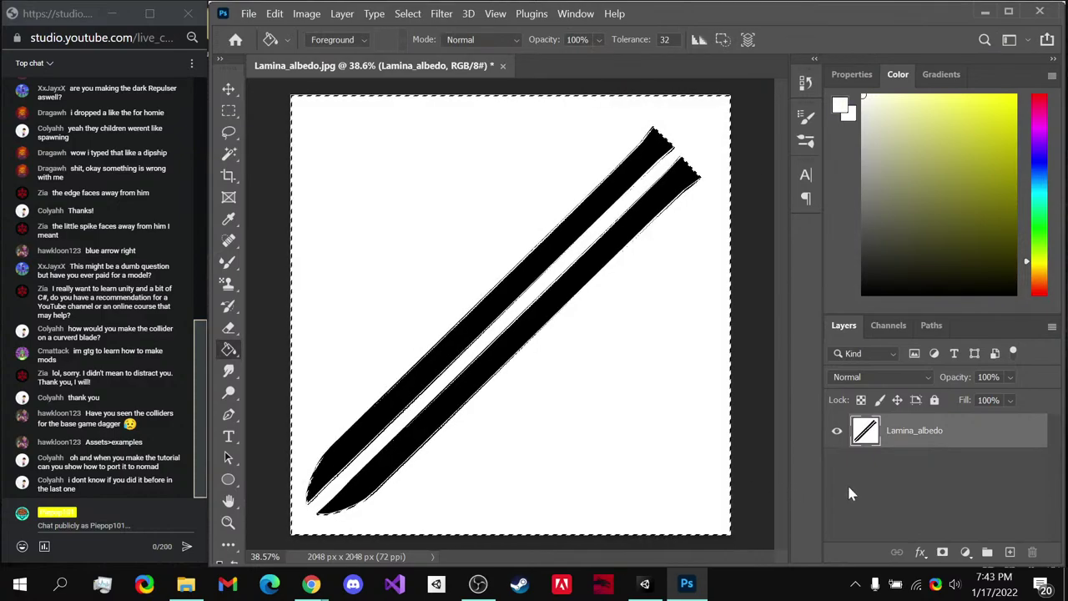
pyautogui.hotkey('ctrl', 'd')
pyautogui.press('w')
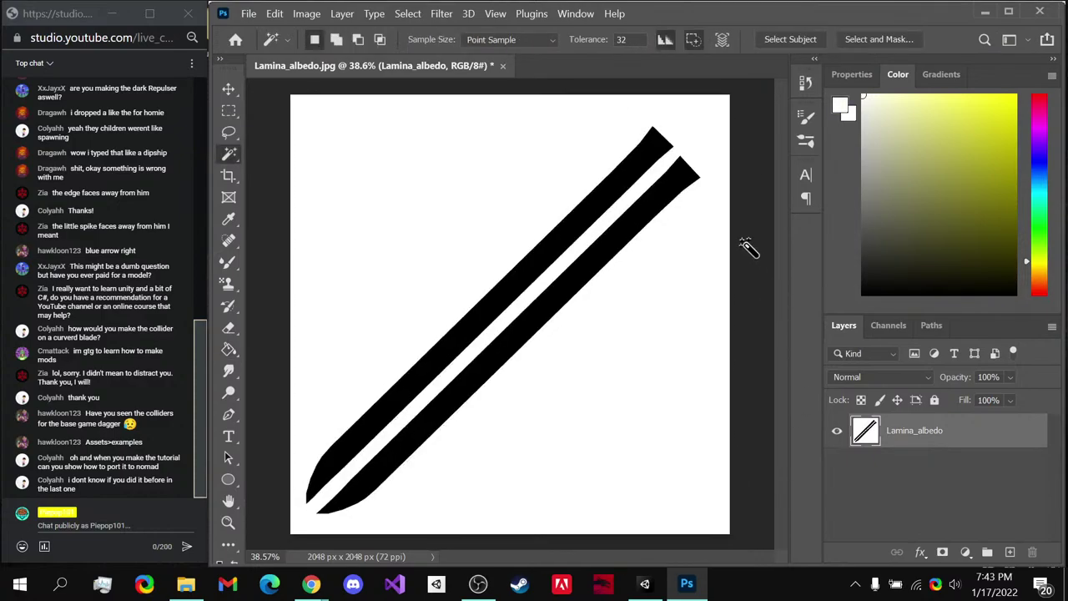
pyautogui.click(287, 39)
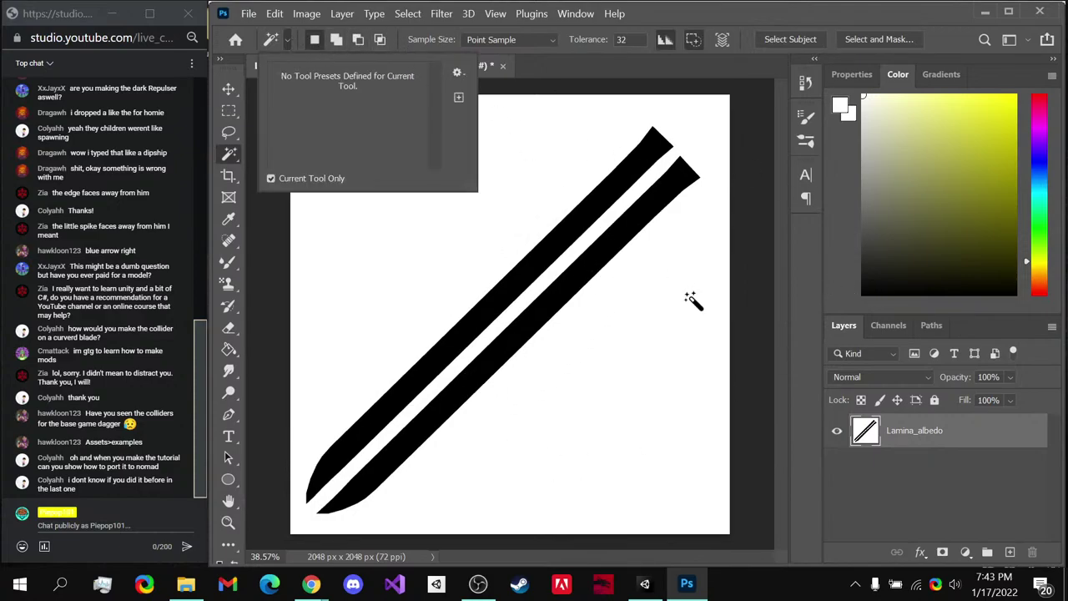
pyautogui.click(753, 325)
# - Set the foreground color to black and paint rough strokes over the white areas around the strips with the size 883 Mixer Brush
pyautogui.press('b')
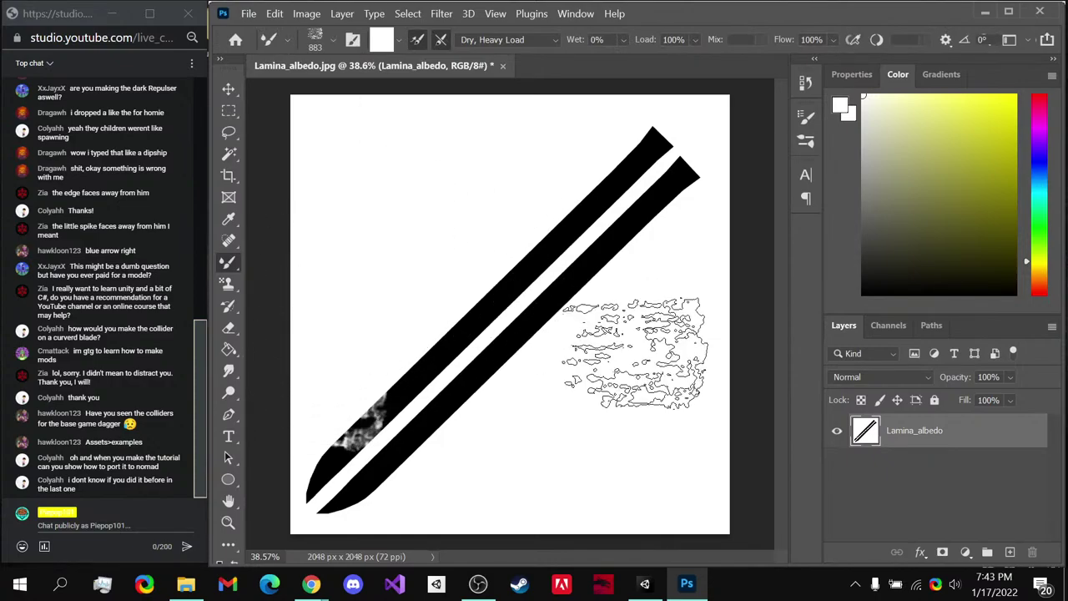
pyautogui.moveTo(899, 146); pyautogui.dragTo(863, 293)
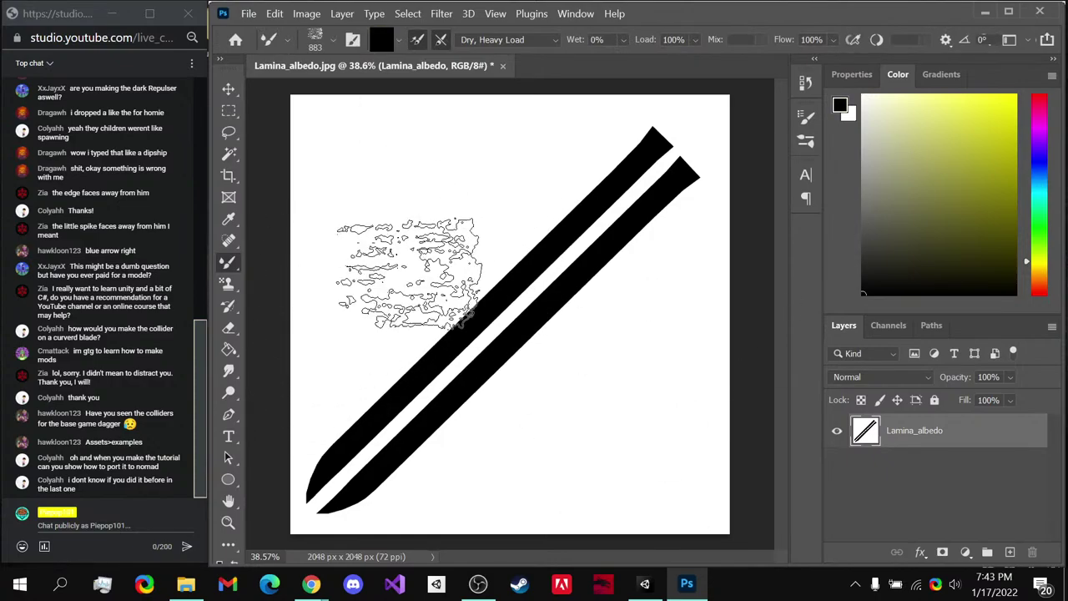
pyautogui.moveTo(345, 267)
pyautogui.mouseDown()
pyautogui.moveTo(345, 359)
pyautogui.moveTo(326, 393)
pyautogui.mouseUp()
pyautogui.moveTo(437, 197)
pyautogui.mouseDown()
pyautogui.moveTo(453, 334)
pyautogui.moveTo(635, 442)
pyautogui.moveTo(667, 334)
pyautogui.moveTo(650, 484)
pyautogui.mouseUp()
# - Save a copy of the painted texture as Emission in the Elucidator textures folder
pyautogui.hotkey('ctrl', 'shift', 's')
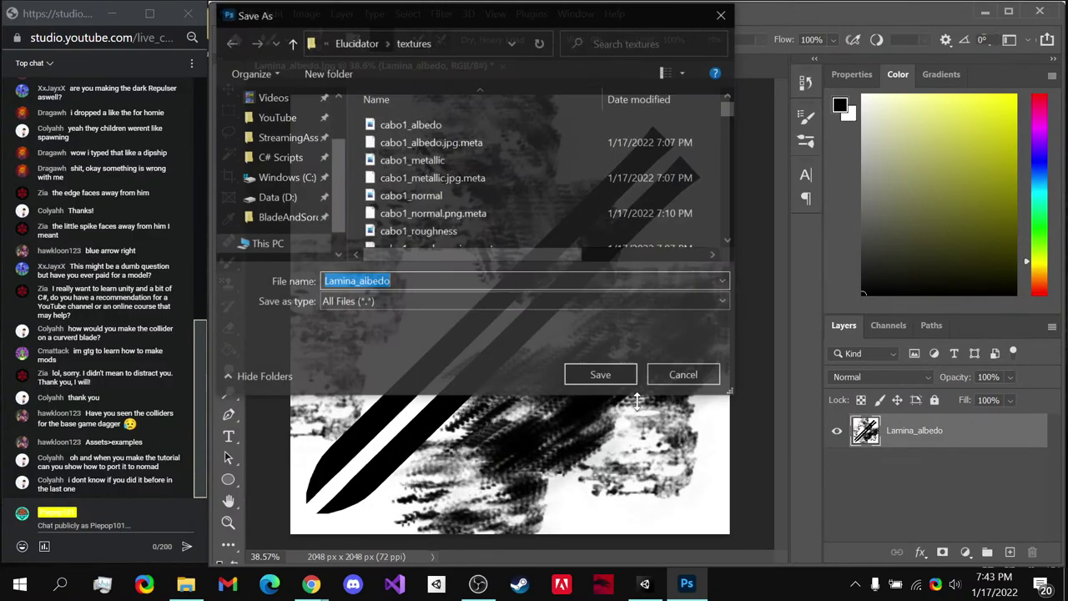
pyautogui.write('Emission')
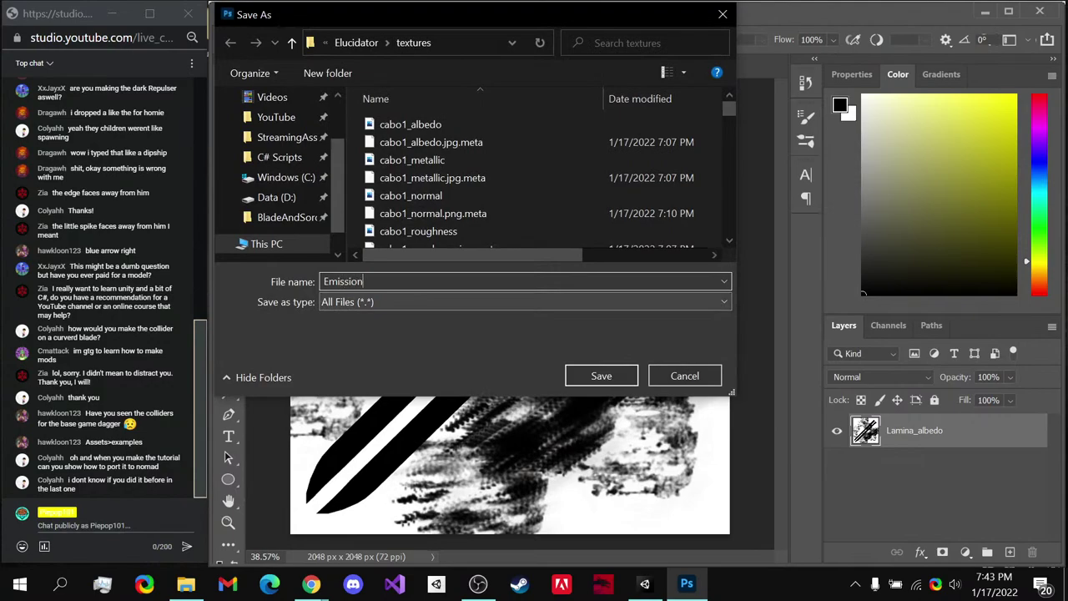
pyautogui.press('Escape')
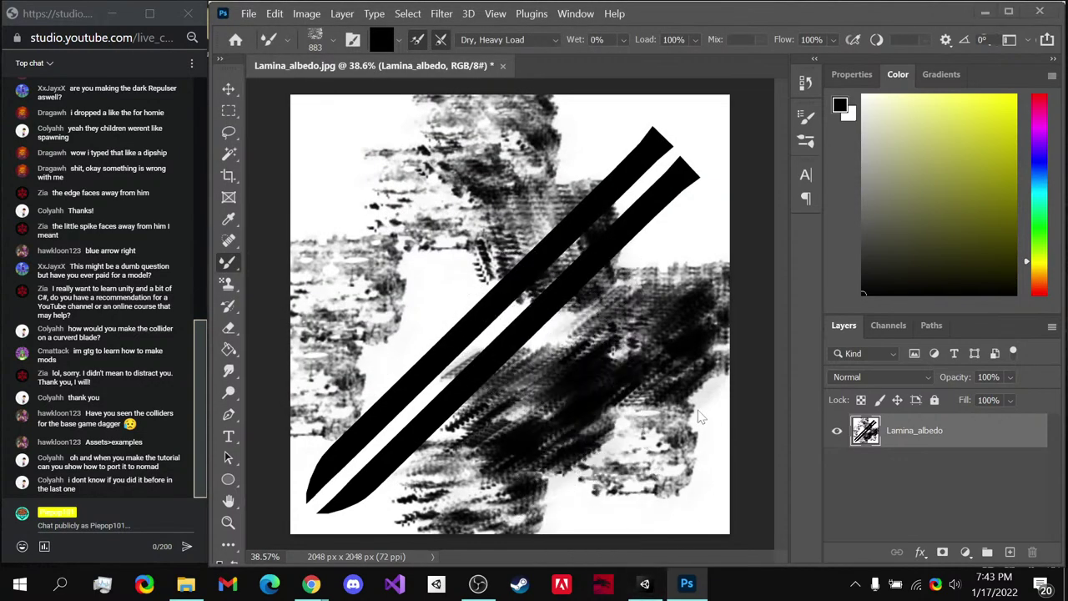
# - Switch to Unity, assign the Emission texture to the Emission Map of pCube1's New Material 3, and inspect the blade tip
pyautogui.hotkey('alt', 'Tab')
pyautogui.scroll(-1, 647, 497)
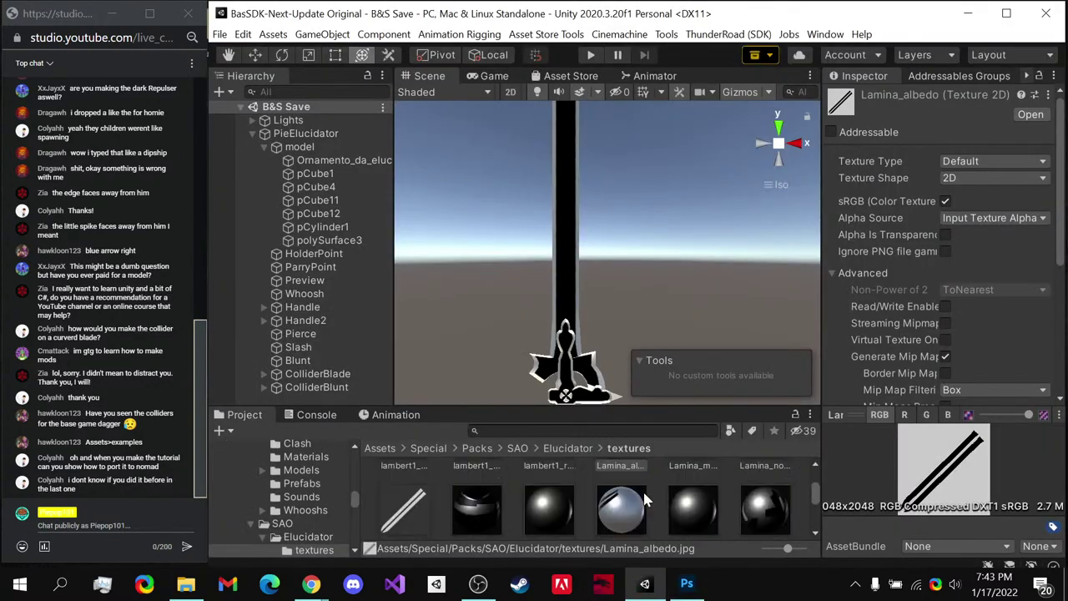
pyautogui.scroll(2, 551, 509)
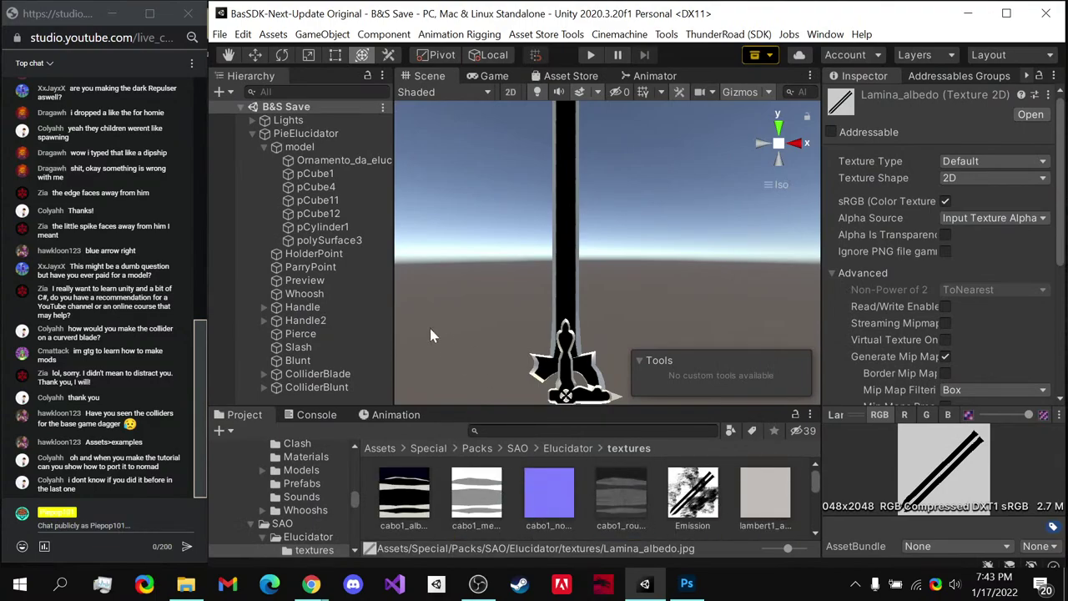
pyautogui.click(583, 236)
pyautogui.click(562, 172)
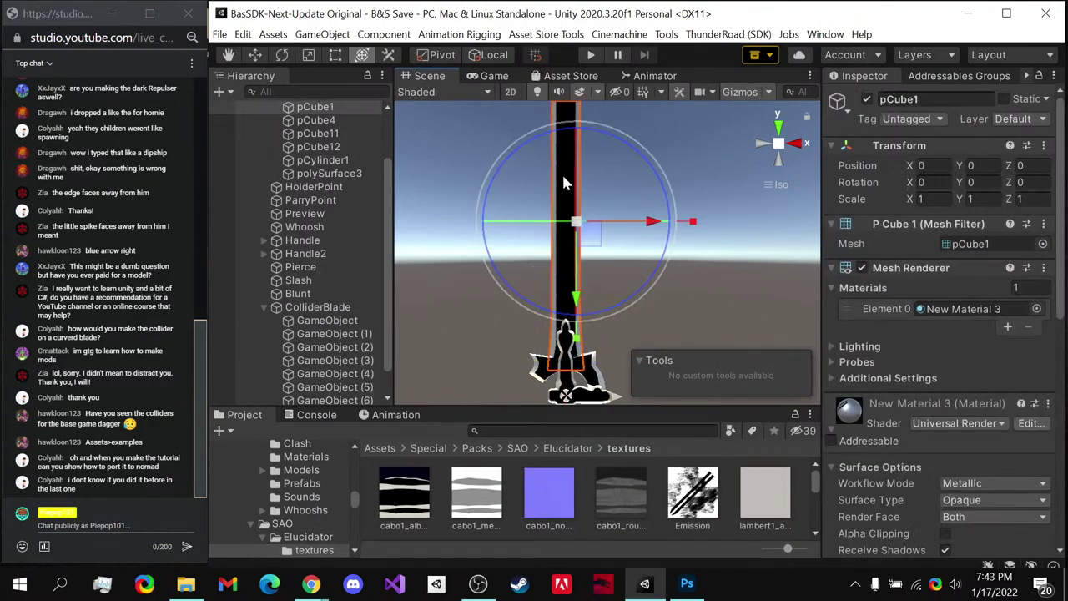
pyautogui.scroll(-8, 876, 421)
pyautogui.moveTo(692, 494); pyautogui.dragTo(845, 431)
pyautogui.scroll(3, 578, 262)
pyautogui.moveTo(513, 287); pyautogui.dragTo(468, 329)
pyautogui.moveTo(468, 330); pyautogui.dragTo(552, 348, button='middle')
pyautogui.scroll(3, 308, 250)
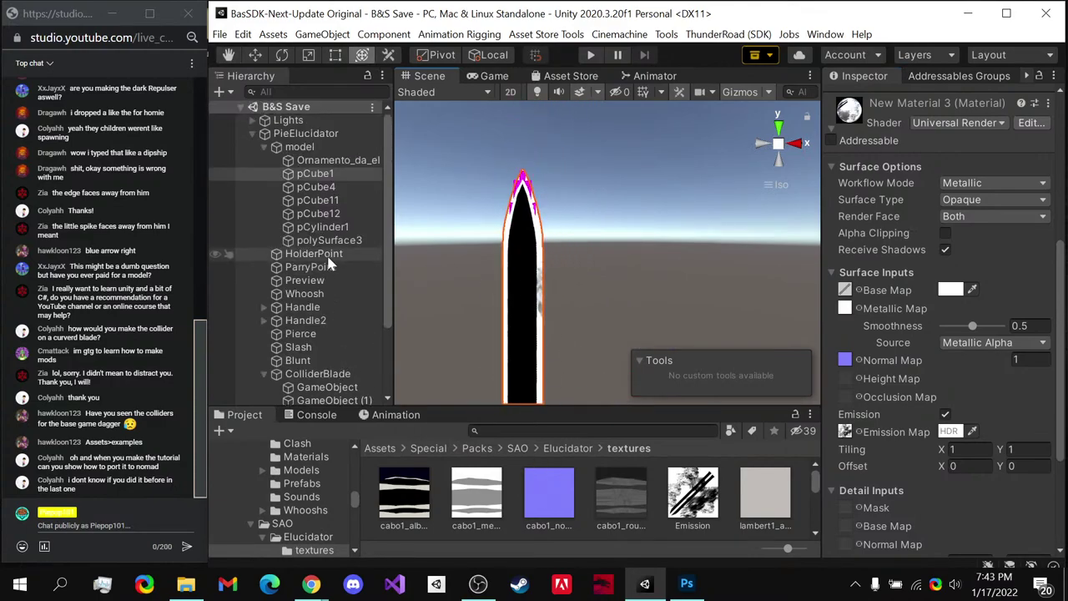
# - Disable the Mesh Renderer of ImbueGeneratedMesh under ColliderBlade and collapse the ColliderBlade group
pyautogui.scroll(-2, 309, 292)
pyautogui.click(317, 324)
pyautogui.scroll(-2, 305, 334)
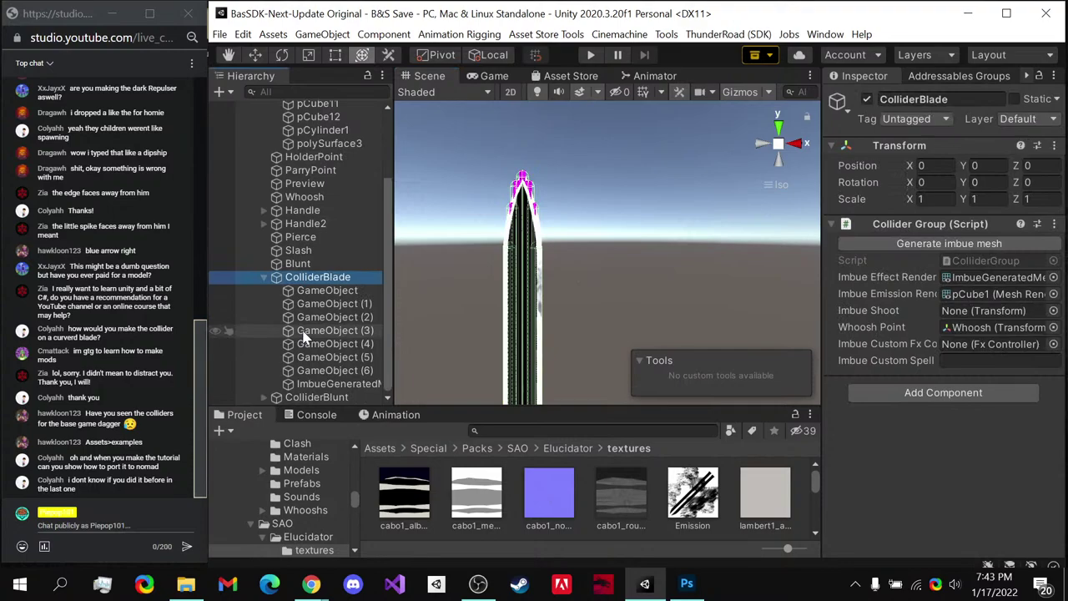
pyautogui.click(334, 383)
pyautogui.click(862, 268)
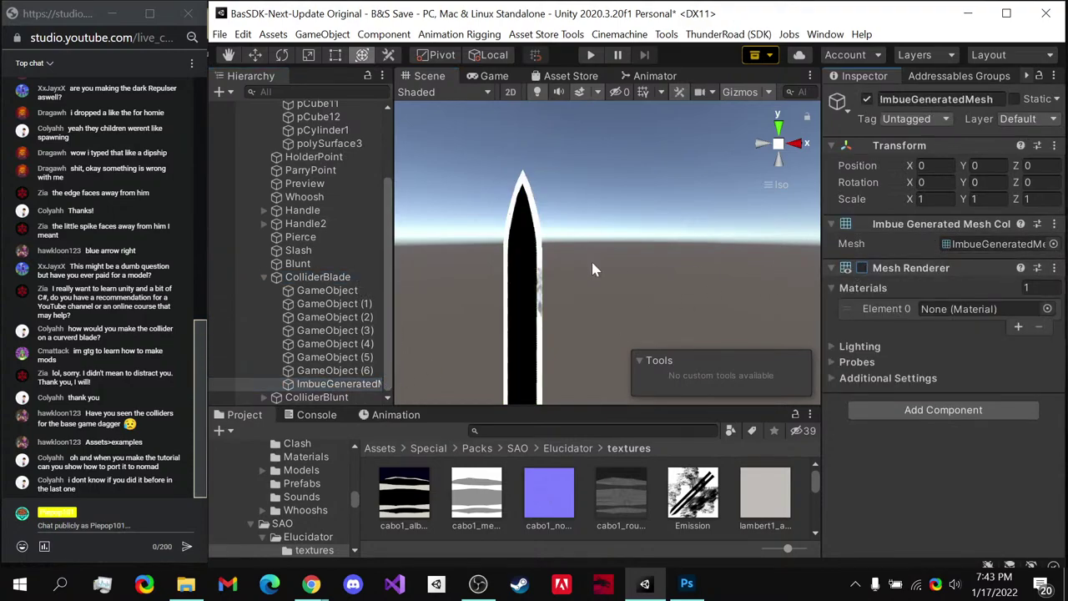
pyautogui.scroll(3, 301, 250)
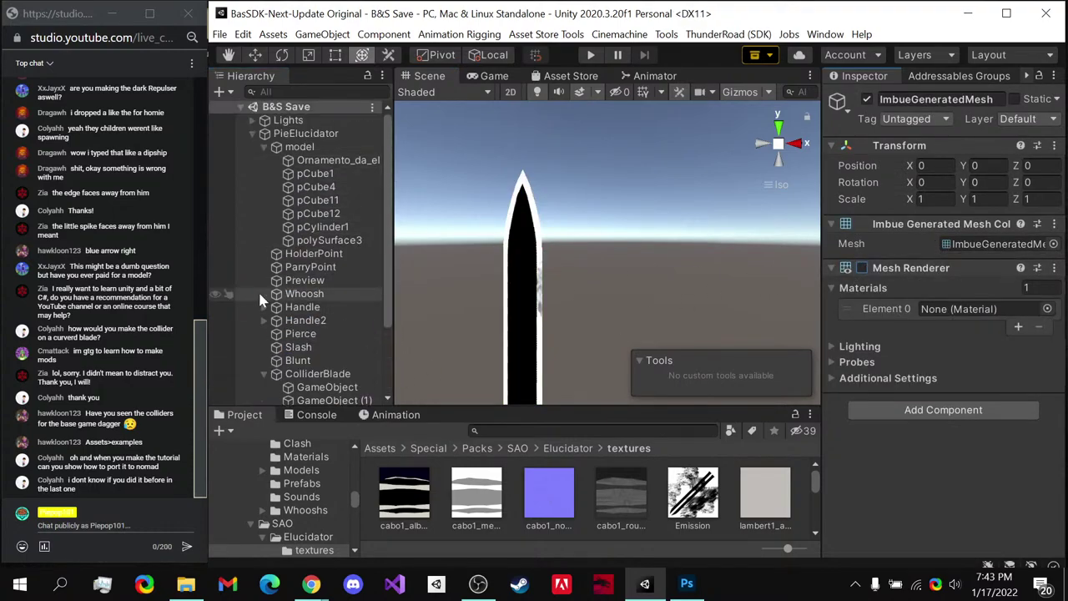
pyautogui.click(263, 373)
# - Select pCube1, and view the live stream dashboard in Chrome before returning to Unity
pyautogui.click(321, 174)
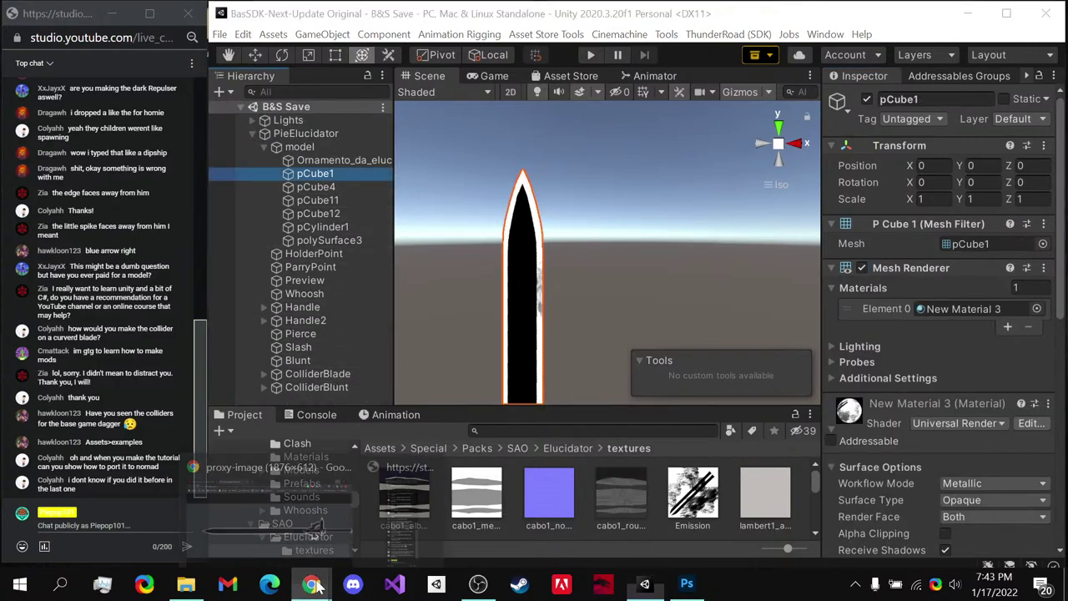
pyautogui.click(379, 509)
pyautogui.click(148, 13)
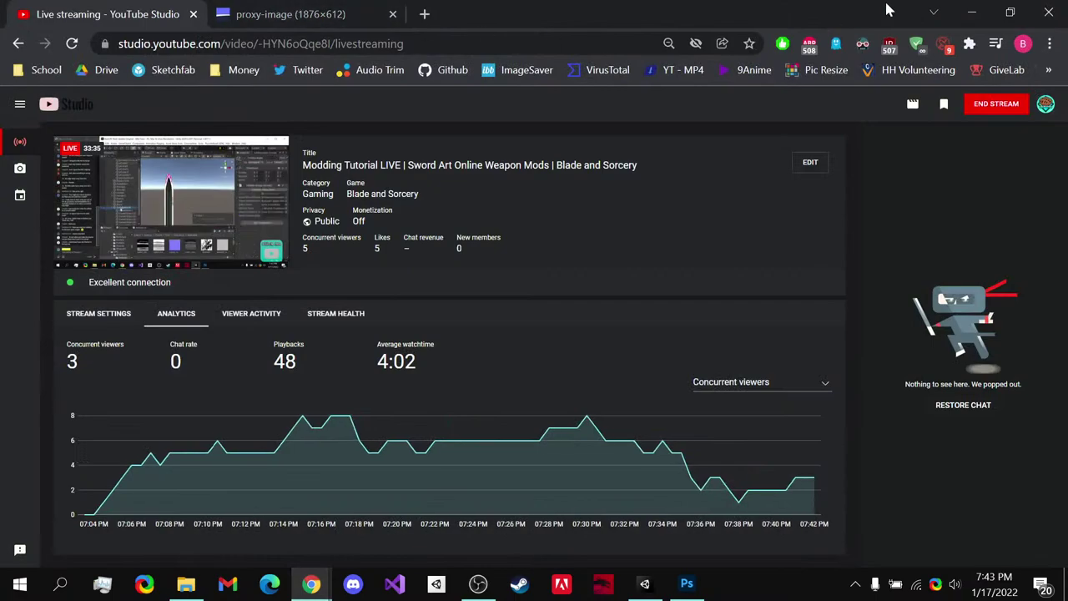
pyautogui.click(971, 12)
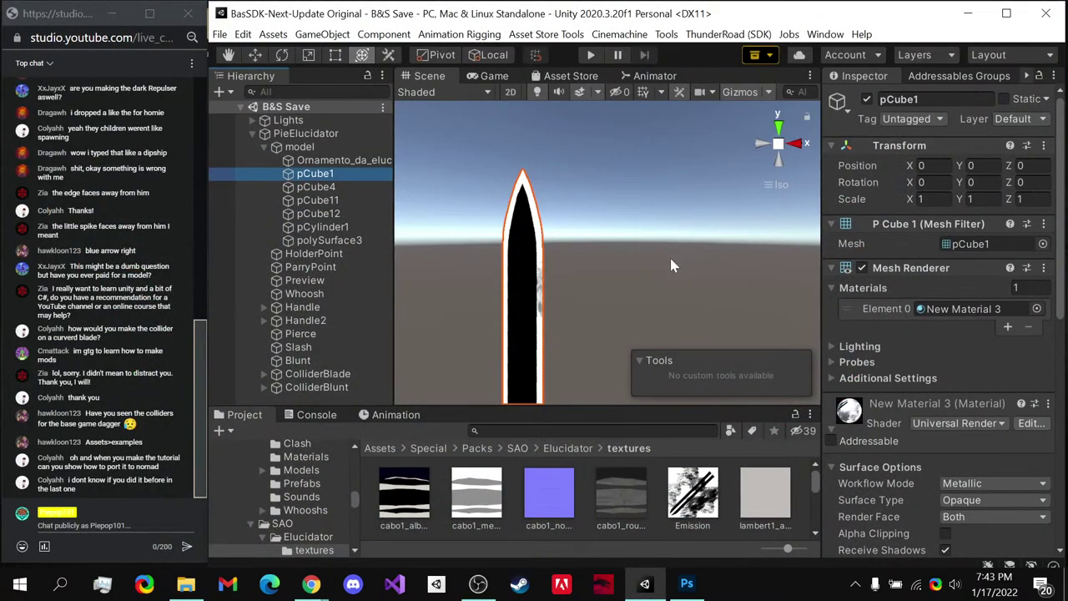
# - Delete the Emission texture from the project's textures folder
pyautogui.click(686, 514)
pyautogui.rightClick(686, 514)
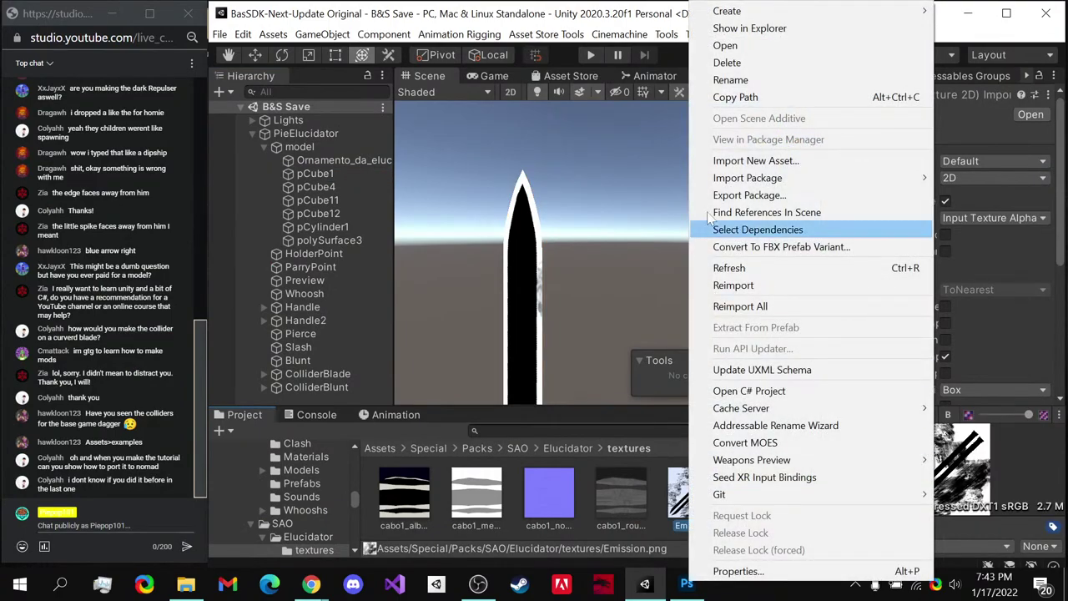
pyautogui.click(741, 63)
pyautogui.click(689, 327)
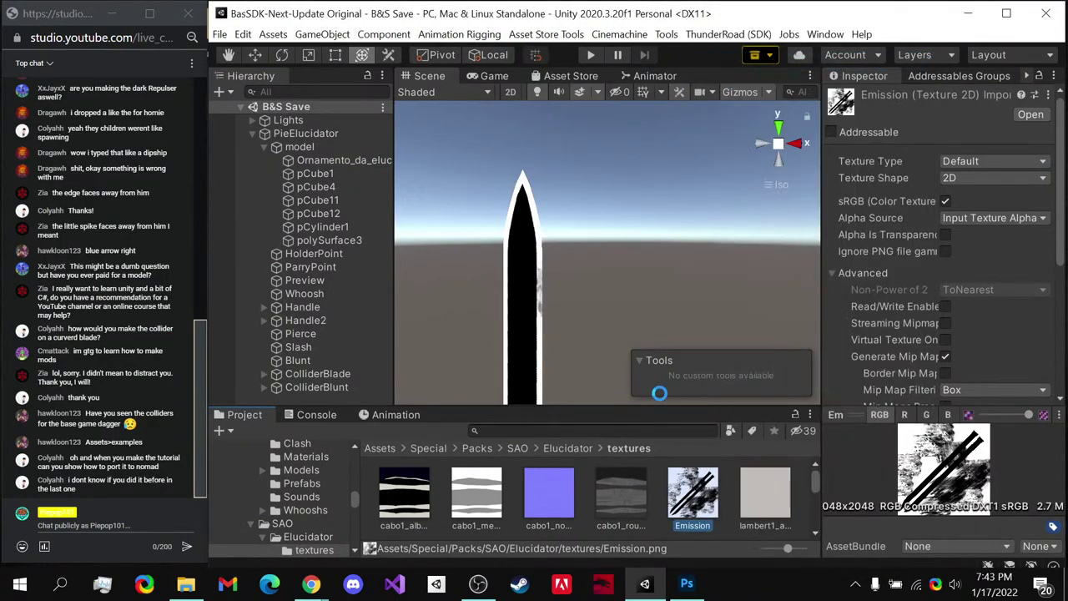
# - Switch to Photoshop and undo the black brush strokes across the middle and lower-right part of the texture
pyautogui.click(686, 584)
pyautogui.hotkey('ctrl', 'z')
pyautogui.hotkey('ctrl', 'z')
pyautogui.hotkey('ctrl', 'z')
pyautogui.hotkey('ctrl', 'z')
pyautogui.hotkey('ctrl', 'z')
pyautogui.hotkey('ctrl', 'z')
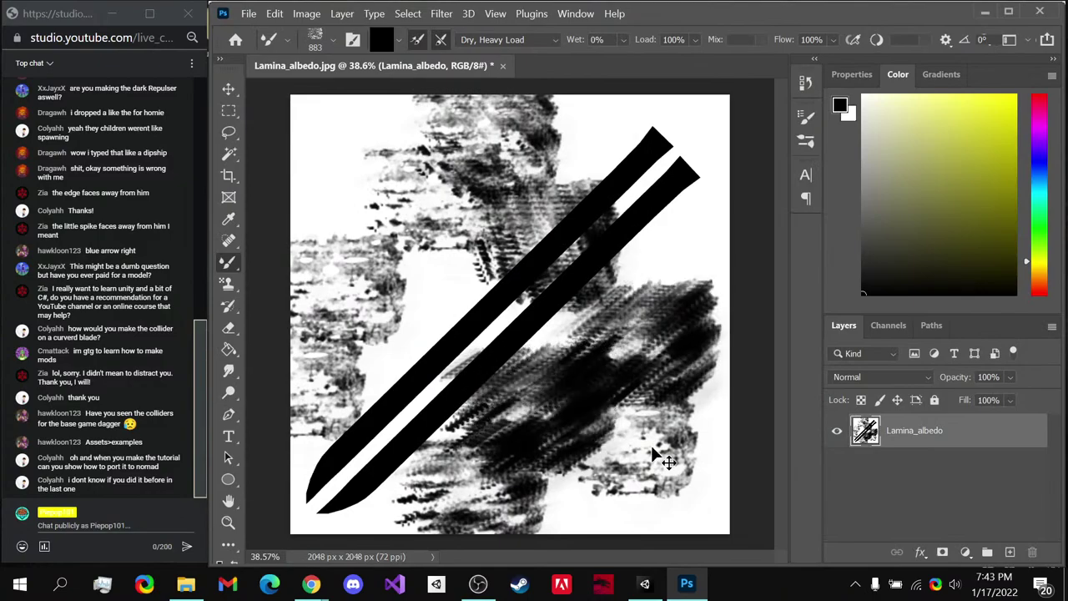
pyautogui.hotkey('ctrl', 'z')
pyautogui.hotkey('ctrl', 'z')
pyautogui.hotkey('ctrl', 'z')
pyautogui.hotkey('ctrl', 'z')
pyautogui.hotkey('ctrl', 'z')
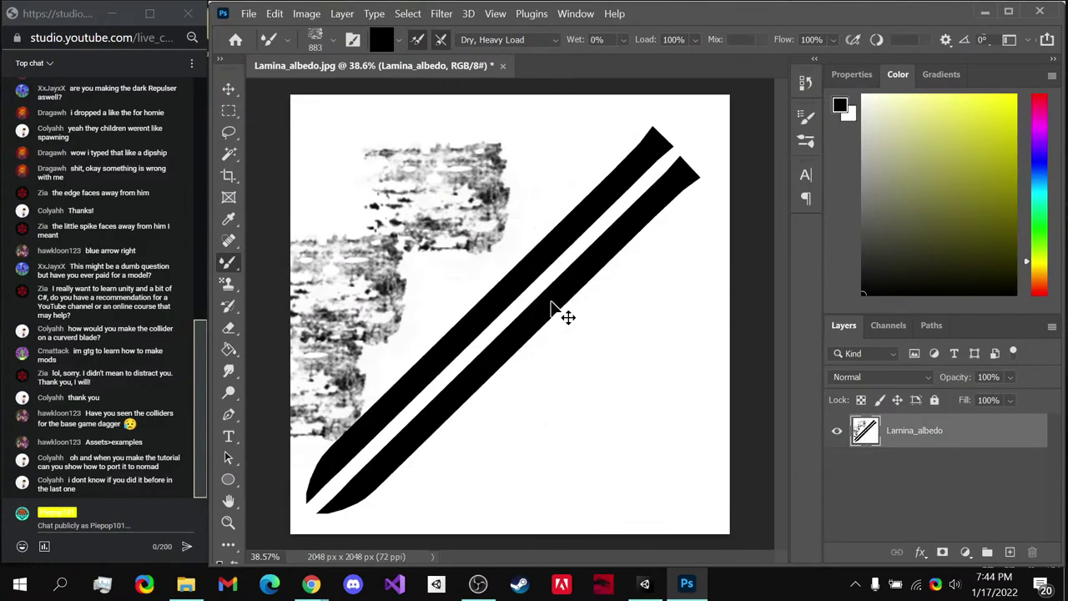
# - Paint rough black marks with the 883 px brush over the remaining white areas of the texture, covering the lower-right, middle and upper parts
pyautogui.hotkey('ctrl', 'z')
pyautogui.hotkey('ctrl', 'z')
pyautogui.hotkey('ctrl', 'z')
pyautogui.hotkey('ctrl', 'z')
pyautogui.hotkey('ctrl', 'z')
pyautogui.hotkey('ctrl', 'z')
pyautogui.hotkey('ctrl', 'z')
pyautogui.hotkey('ctrl', 'z')
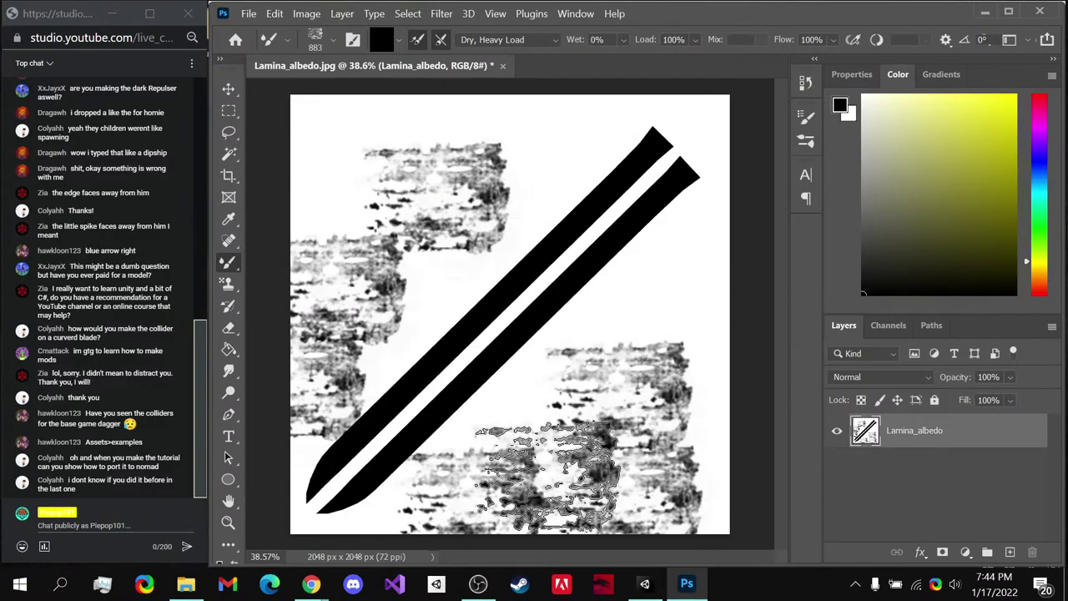
pyautogui.hotkey('ctrl', 'z')
pyautogui.hotkey('ctrl', 'z')
pyautogui.hotkey('ctrl', 'z')
pyautogui.hotkey('ctrl', 'z')
pyautogui.hotkey('ctrl', 'z')
pyautogui.hotkey('ctrl', 'z')
pyautogui.hotkey('ctrl', 'z')
pyautogui.hotkey('ctrl', 'z')
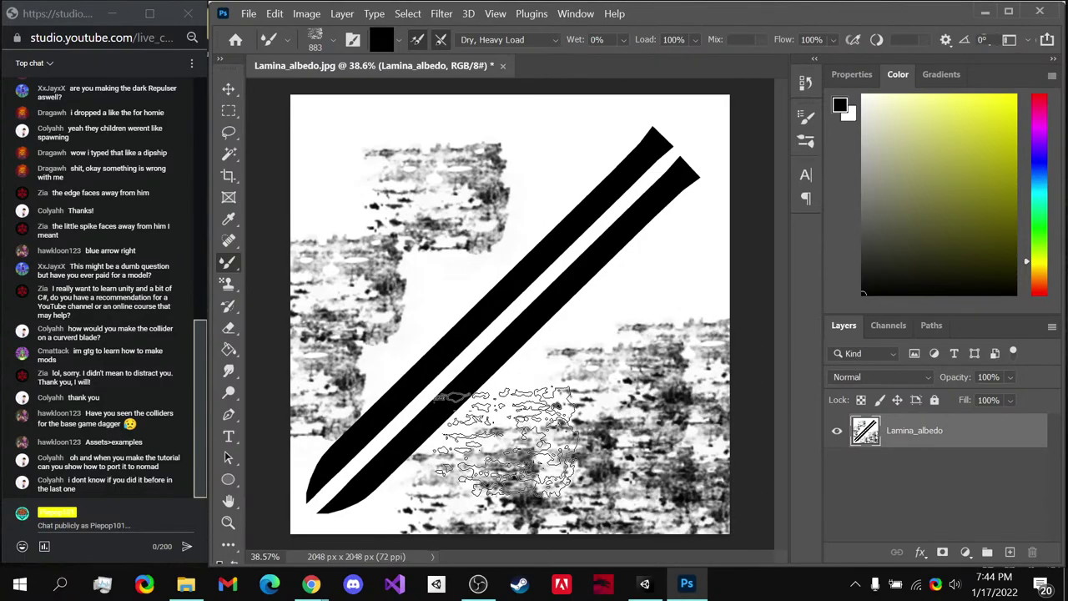
pyautogui.hotkey('ctrl', 'z')
pyautogui.hotkey('ctrl', 'z')
pyautogui.hotkey('ctrl', 'z')
pyautogui.hotkey('ctrl', 'z')
pyautogui.hotkey('ctrl', 'z')
pyautogui.hotkey('ctrl', 'z')
pyautogui.hotkey('ctrl', 'z')
pyautogui.hotkey('ctrl', 'z')
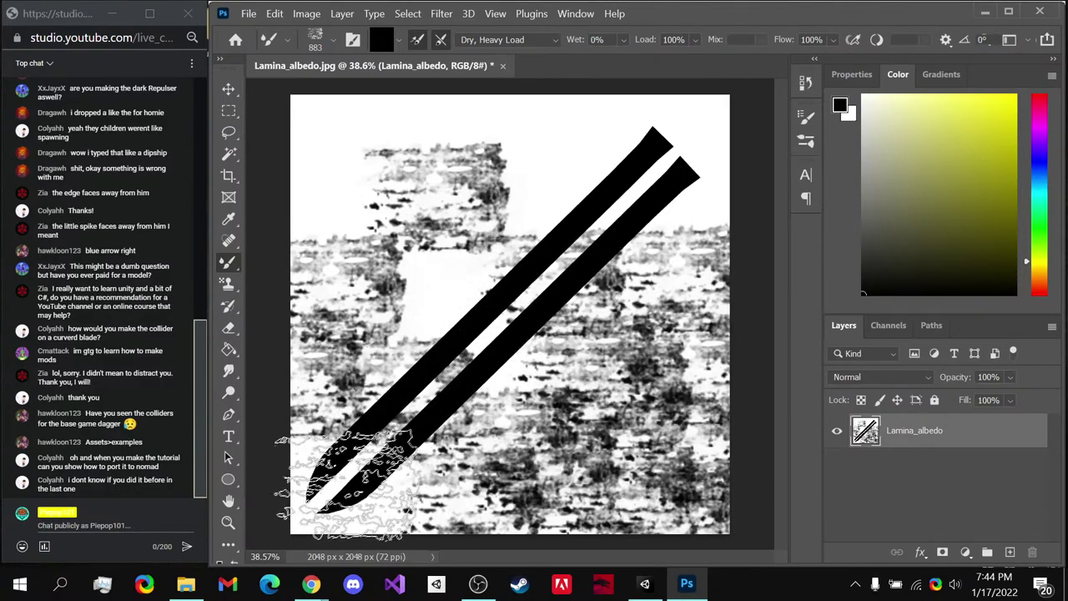
pyautogui.hotkey('ctrl', 'z')
pyautogui.hotkey('ctrl', 'z')
pyautogui.hotkey('ctrl', 'z')
pyautogui.hotkey('ctrl', 'z')
pyautogui.hotkey('ctrl', 'z')
pyautogui.hotkey('ctrl', 'z')
pyautogui.hotkey('ctrl', 'z')
pyautogui.hotkey('ctrl', 'z')
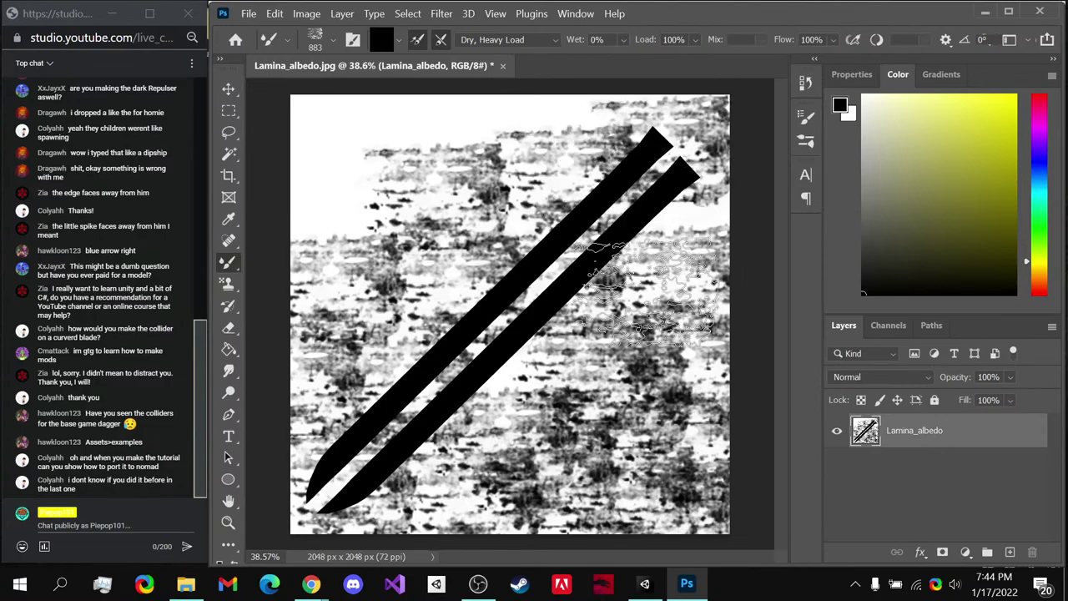
# - Choose the 284 speckled brush tip at 730 px and scatter black dots across the texture
pyautogui.click(316, 42)
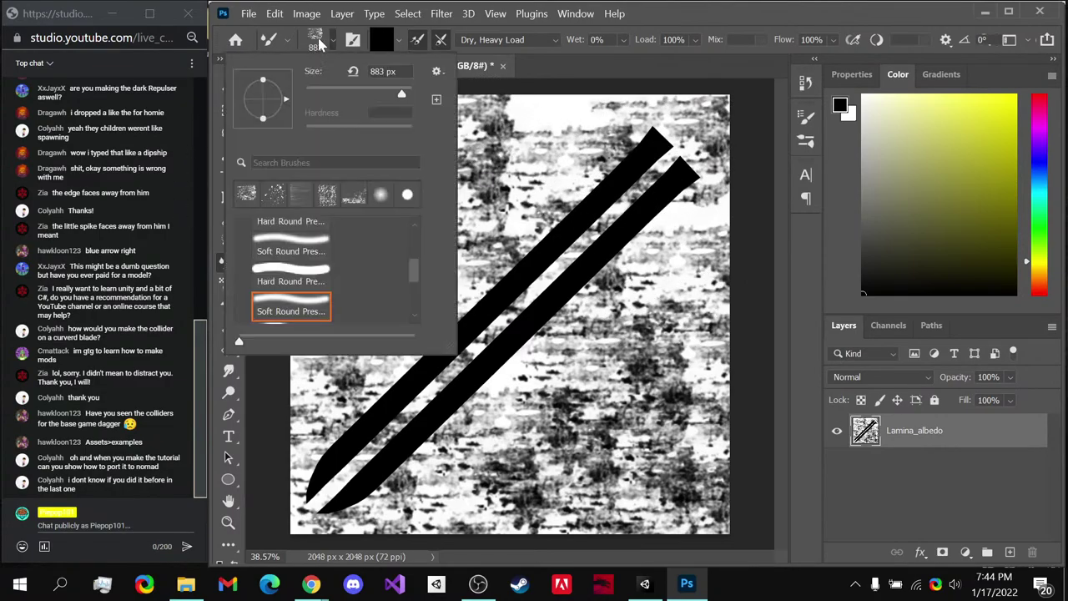
pyautogui.click(352, 40)
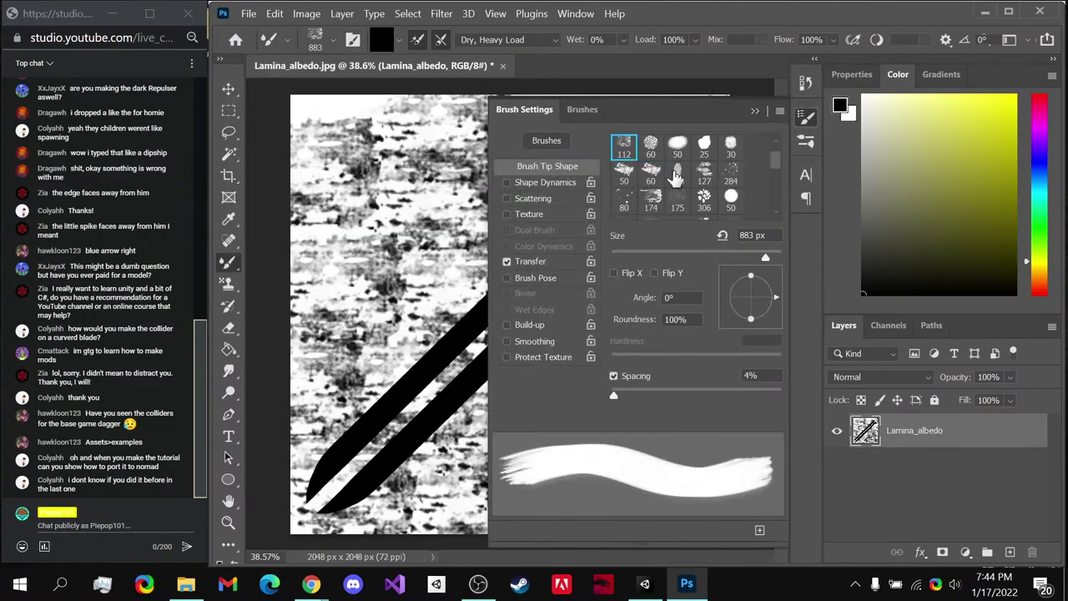
pyautogui.click(731, 175)
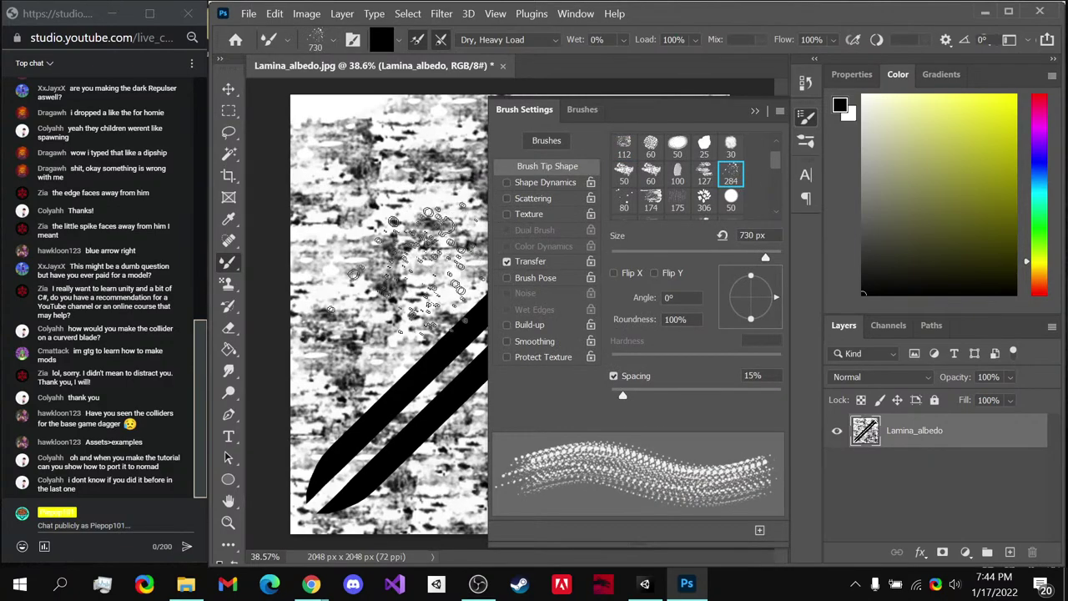
pyautogui.click(805, 116)
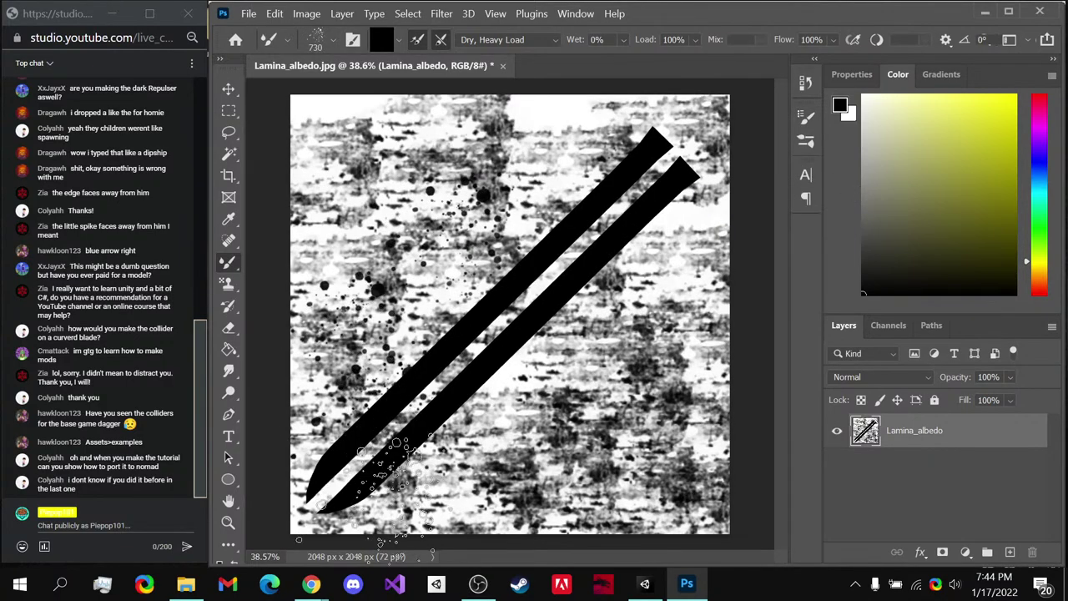
pyautogui.moveTo(534, 501)
pyautogui.mouseDown()
pyautogui.moveTo(630, 310)
pyautogui.moveTo(656, 294)
pyautogui.moveTo(660, 200)
pyautogui.moveTo(355, 105)
pyautogui.moveTo(708, 112)
pyautogui.moveTo(622, 276)
pyautogui.moveTo(405, 421)
pyautogui.moveTo(417, 392)
pyautogui.mouseUp()
# - Choose the 175 brush tip, enlarge it to 1499 px and paint vertical black streaks over the texture
pyautogui.click(352, 40)
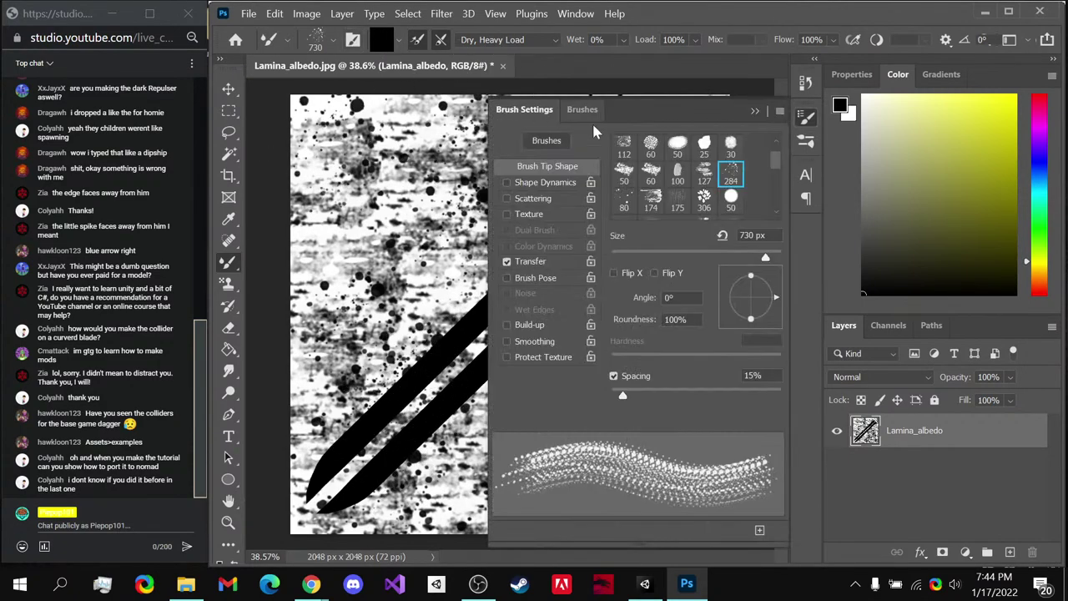
pyautogui.click(676, 205)
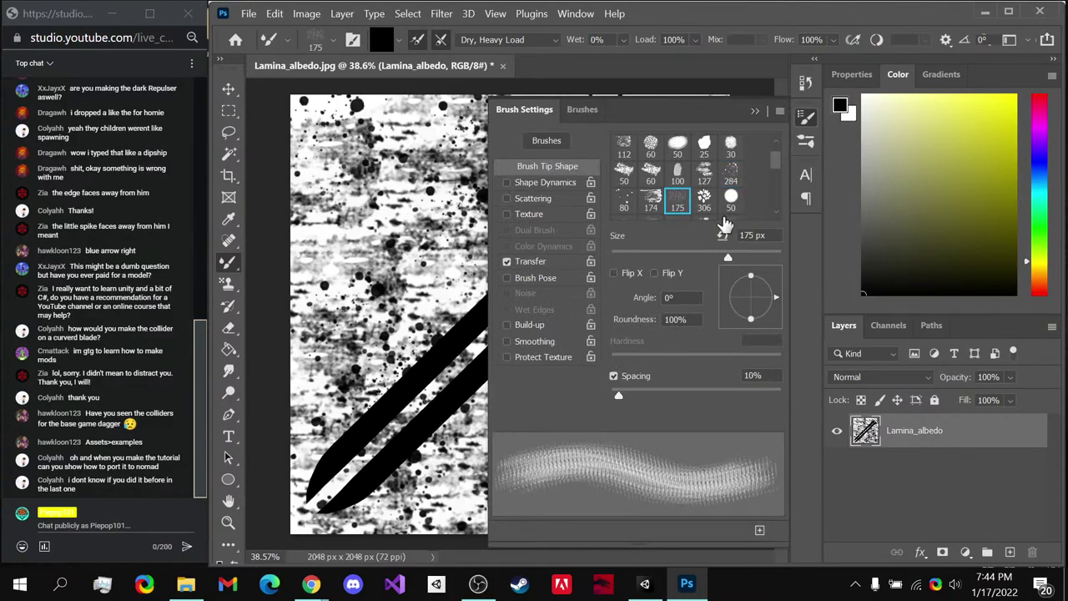
pyautogui.click(805, 142)
pyautogui.moveTo(501, 201)
pyautogui.keyDown('alt'); pyautogui.mouseDown(button='right')
pyautogui.moveTo(551, 175)
pyautogui.moveTo(584, 175)
pyautogui.mouseUp(button='right'); pyautogui.keyUp('alt')
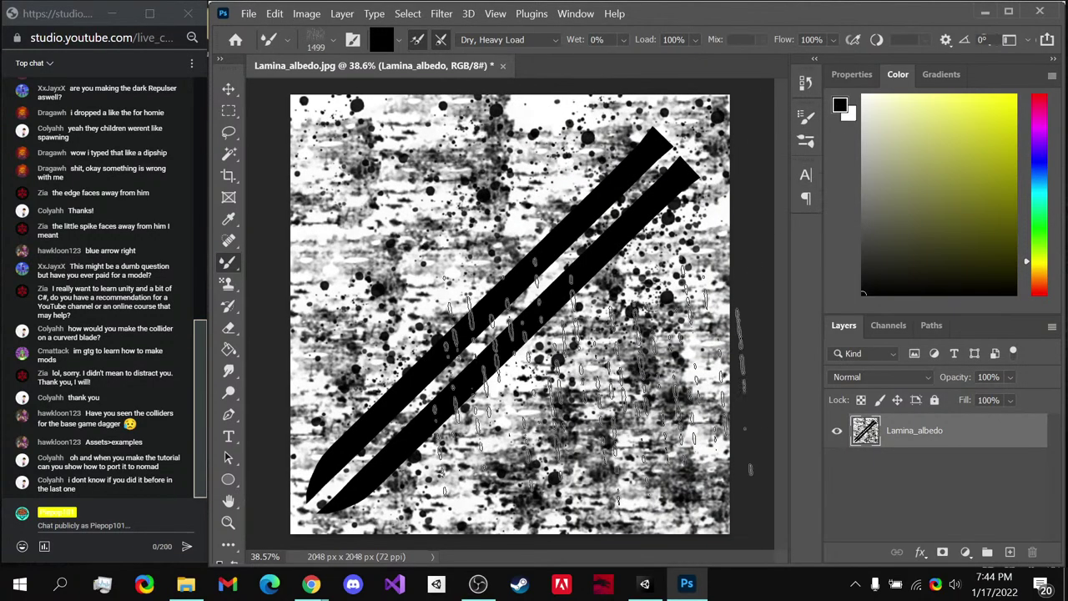
pyautogui.moveTo(430, 401)
pyautogui.mouseDown()
pyautogui.moveTo(426, 426)
pyautogui.moveTo(409, 284)
pyautogui.moveTo(546, 167)
pyautogui.moveTo(600, 142)
pyautogui.mouseUp()
# - Choose a 25 px thin-line brush tip, enlarge it to 1930 px and paint horizontal black scratches across the texture
pyautogui.click(332, 43)
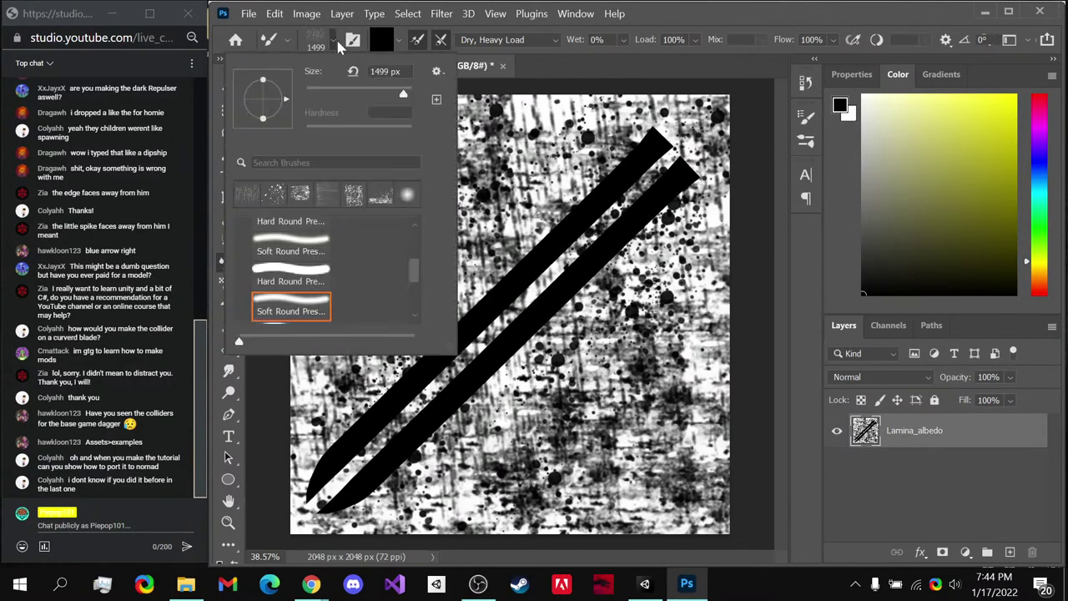
pyautogui.click(353, 45)
pyautogui.click(351, 46)
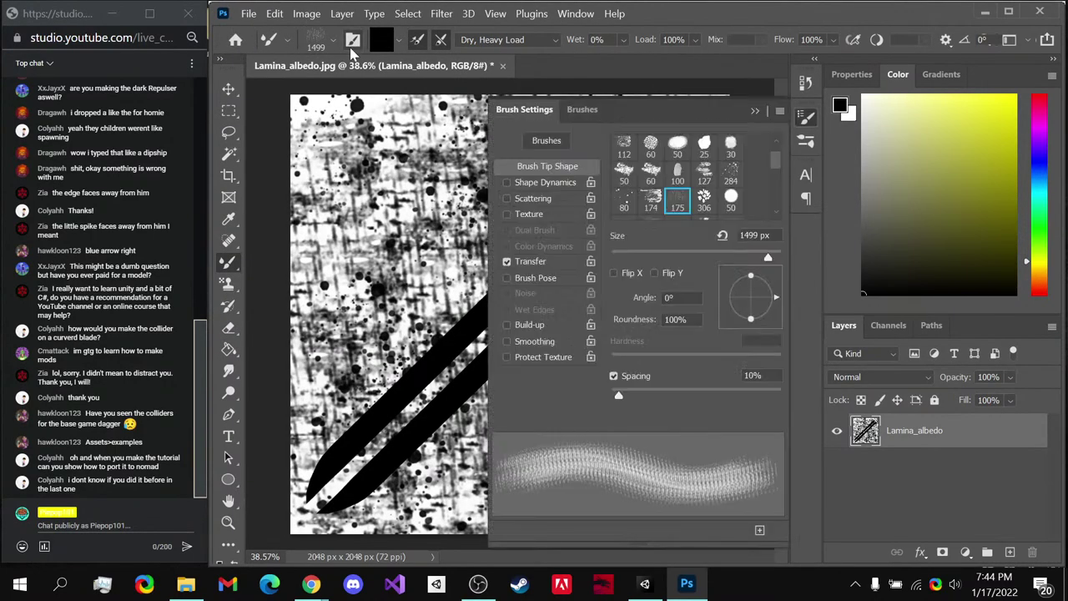
pyautogui.scroll(-3, 689, 188)
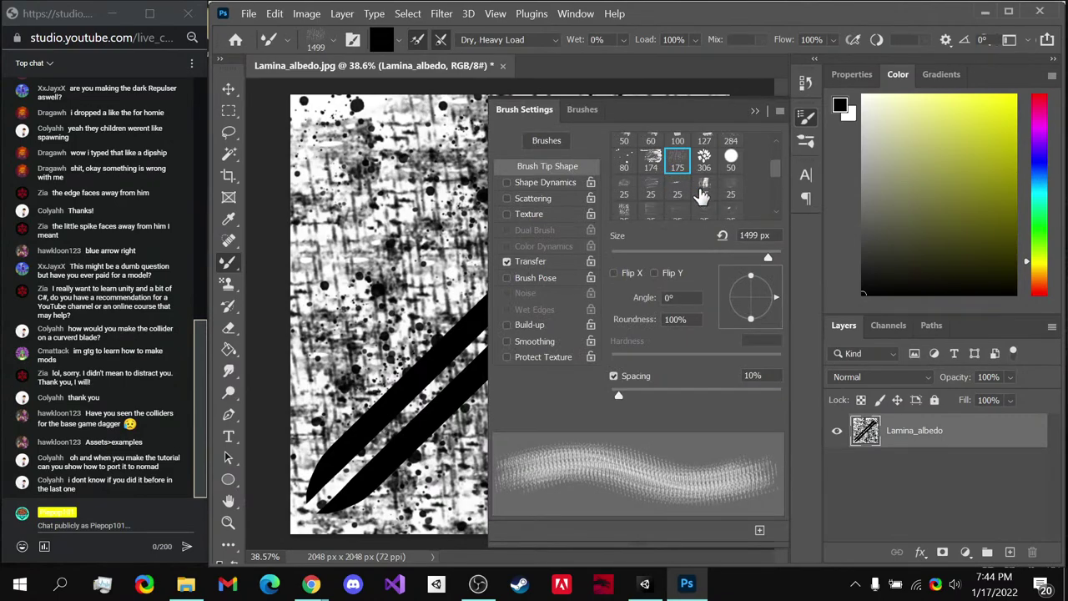
pyautogui.click(678, 192)
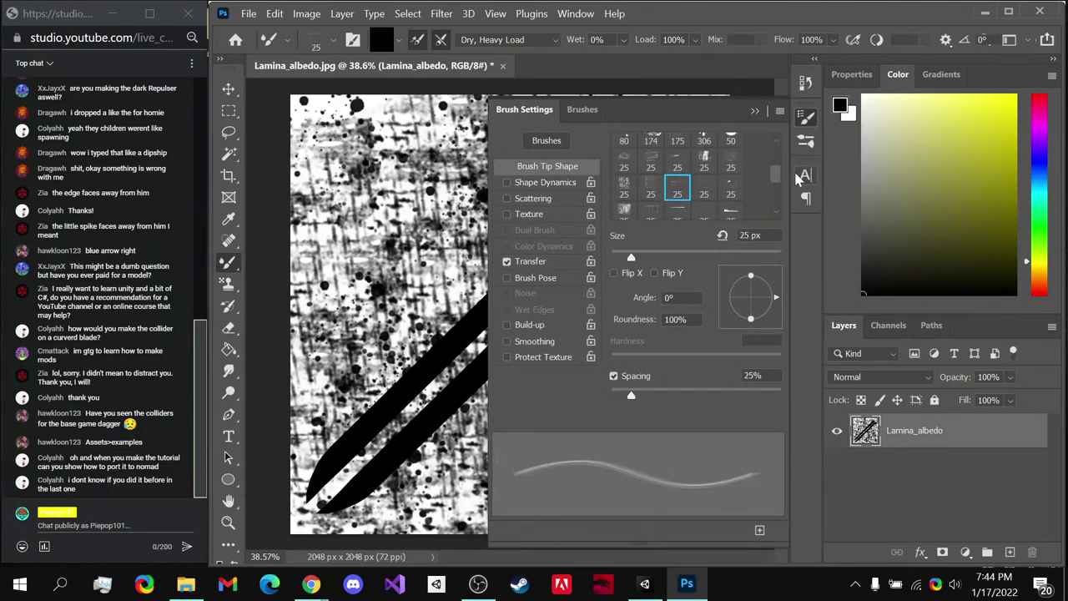
pyautogui.click(807, 123)
pyautogui.keyDown('alt'); pyautogui.moveTo(468, 318); pyautogui.dragTo(534, 309, button='right'); pyautogui.keyUp('alt')
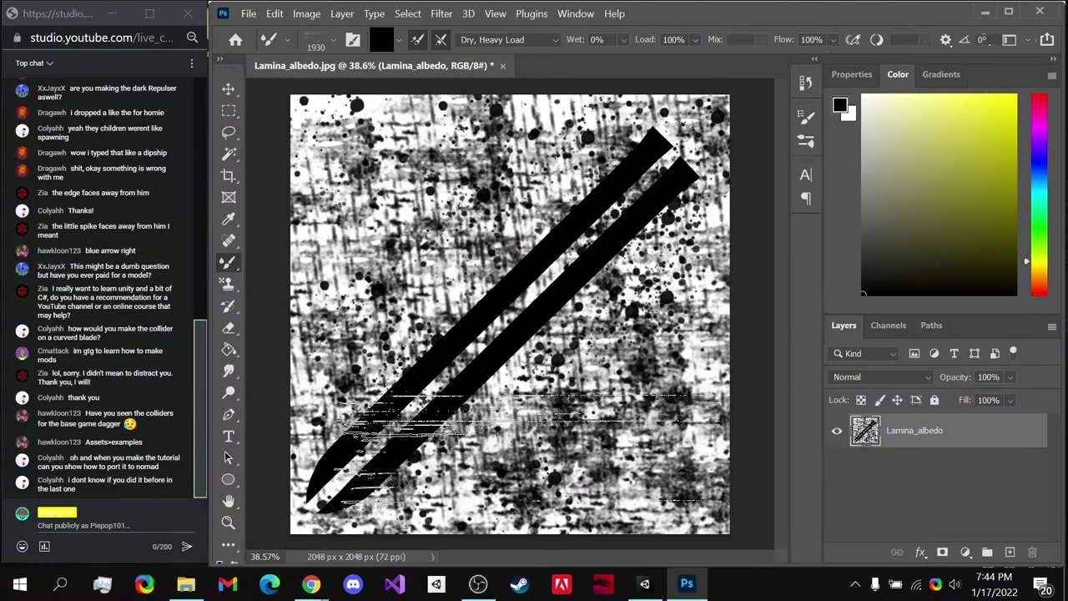
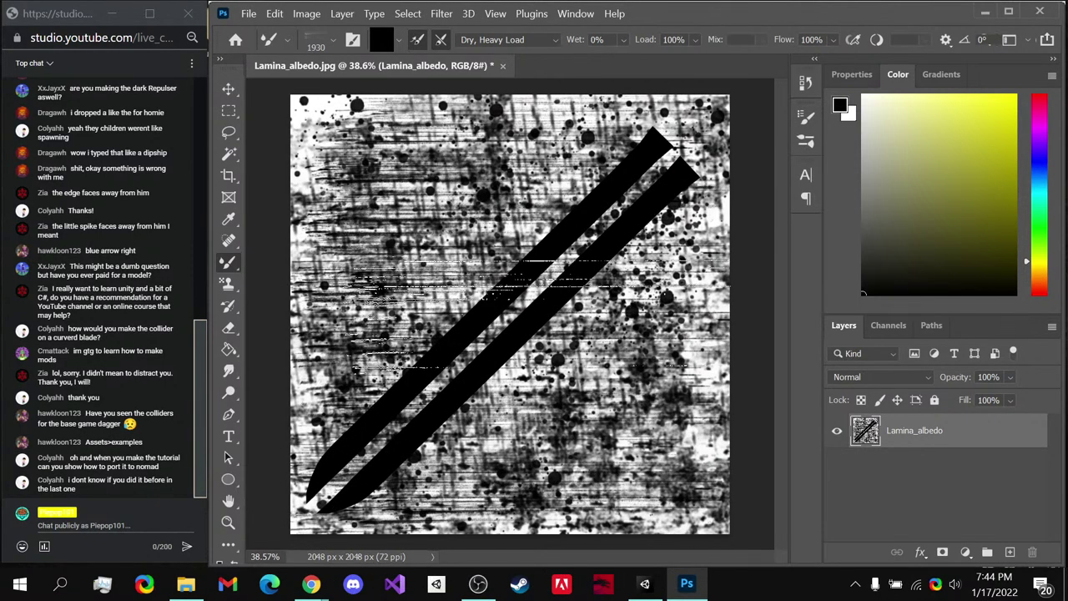
# - Sample white from the texture, set the brush to 585 px and paint fine white scratches along the two black strips
pyautogui.keyDown('alt'); pyautogui.moveTo(511, 321); pyautogui.dragTo(451, 328, button='right'); pyautogui.keyUp('alt')
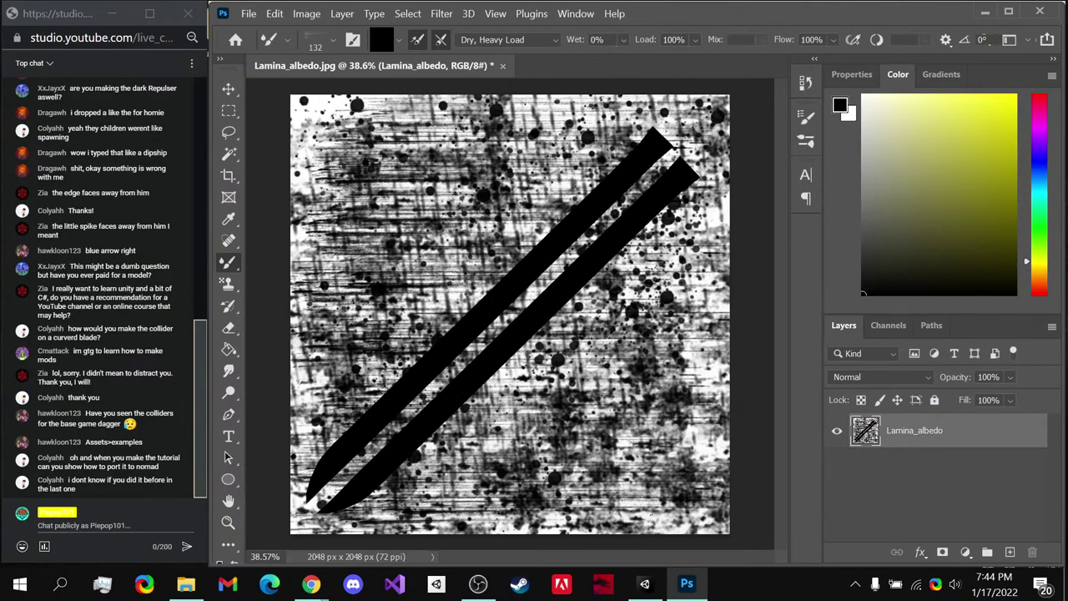
pyautogui.keyDown('alt'); pyautogui.click(632, 226); pyautogui.keyUp('alt')
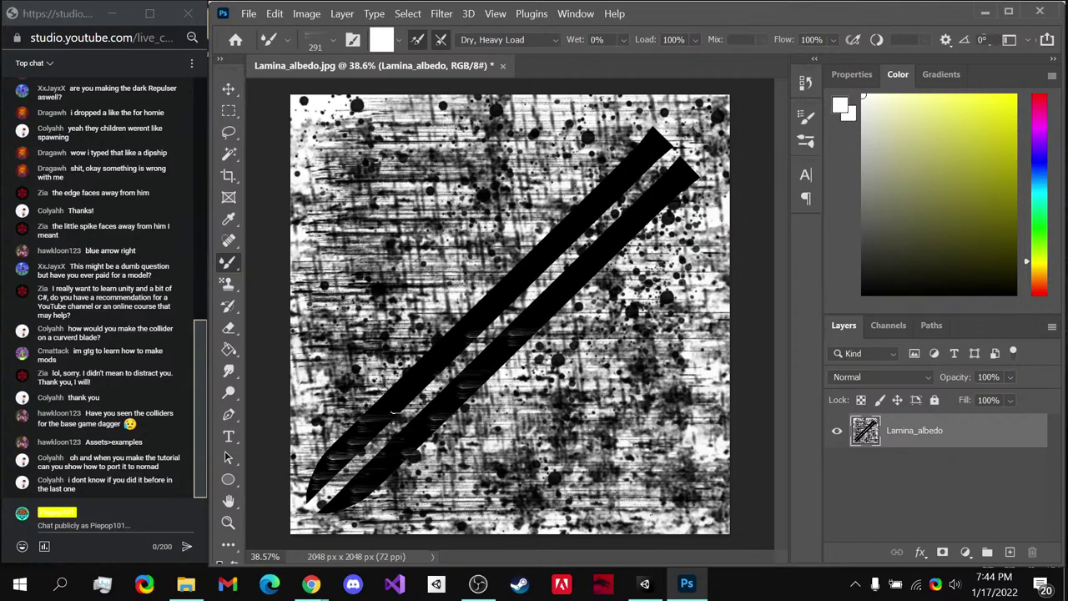
pyautogui.keyDown('alt'); pyautogui.moveTo(449, 380); pyautogui.dragTo(543, 363, button='right'); pyautogui.keyUp('alt')
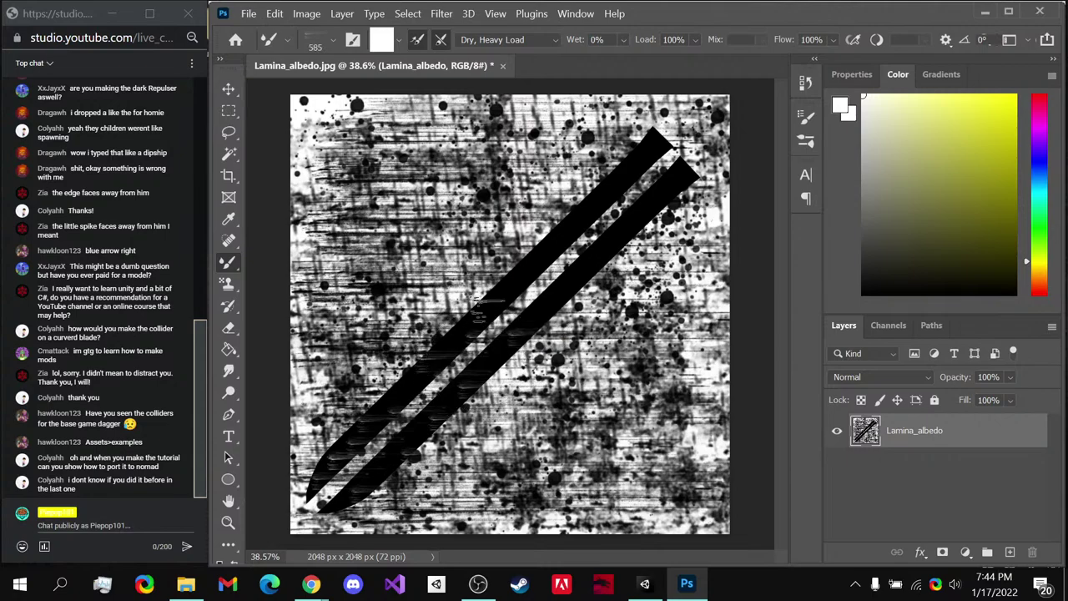
pyautogui.moveTo(550, 266)
pyautogui.mouseDown()
pyautogui.moveTo(601, 240)
pyautogui.moveTo(630, 179)
pyautogui.mouseUp()
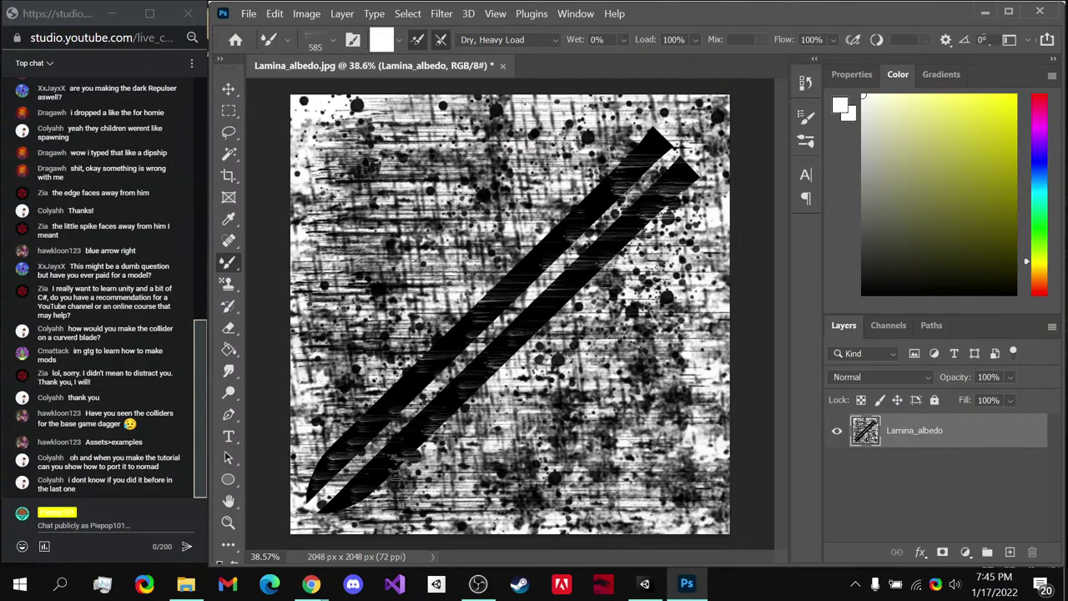
# - Save a copy of the texture as Emission in the Elucidator textures folder
pyautogui.hotkey('ctrl', 'shift', 's')
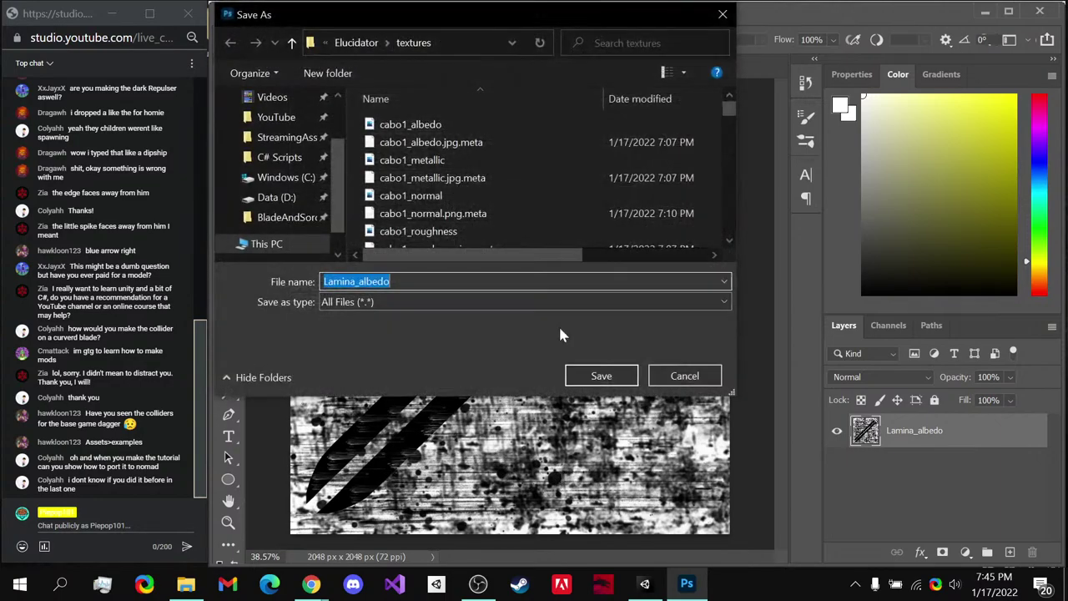
pyautogui.write('Emission')
pyautogui.press('Return')
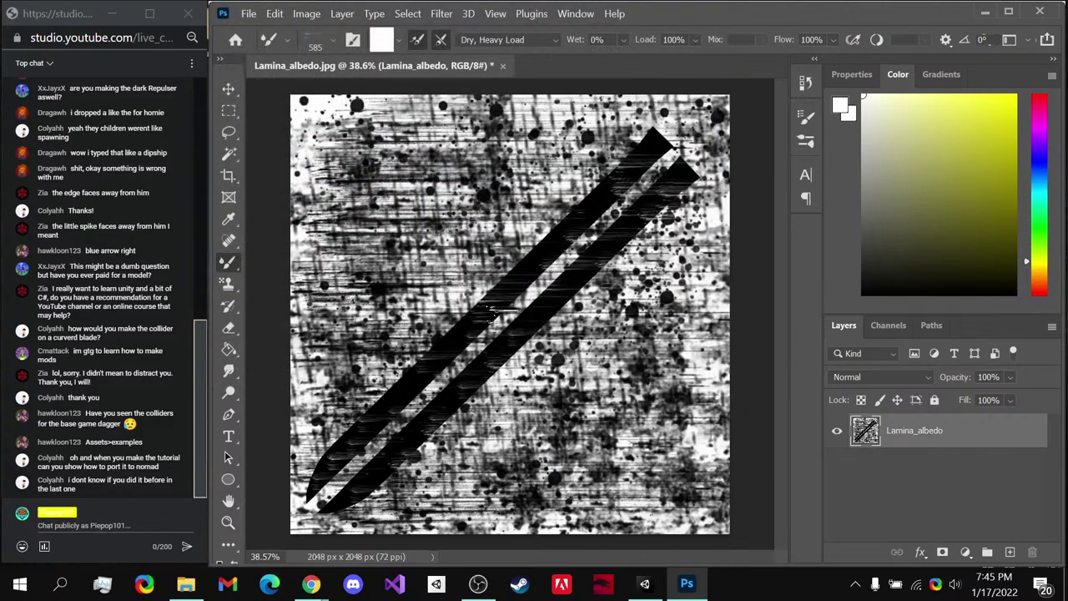
# - Switch to Unity, select New Material 3 in the textures folder and inspect its surface inputs and the sword blade
pyautogui.click(644, 583)
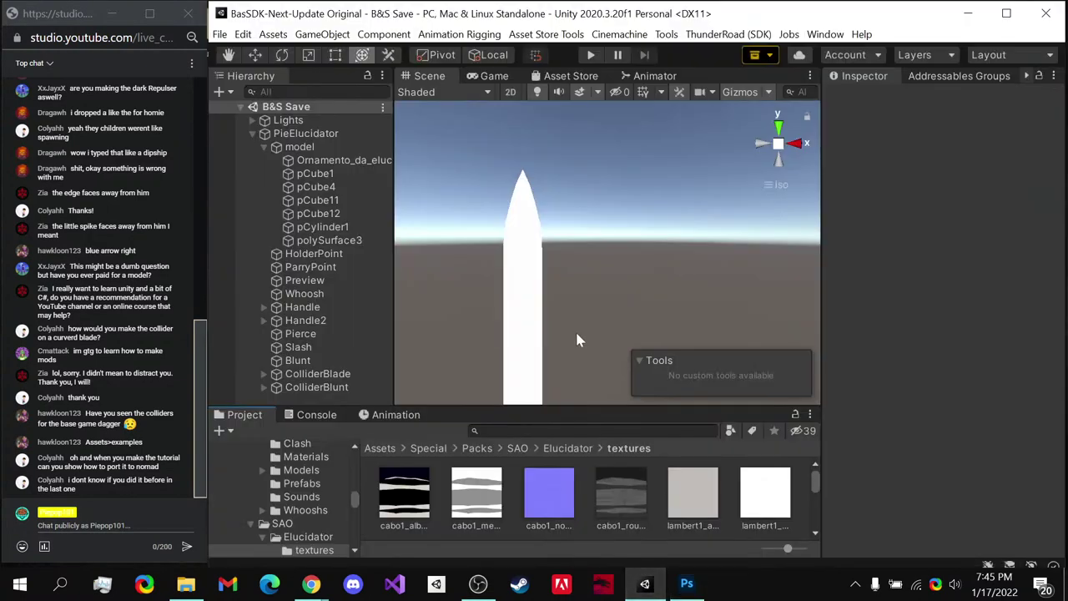
pyautogui.scroll(-2, 617, 501)
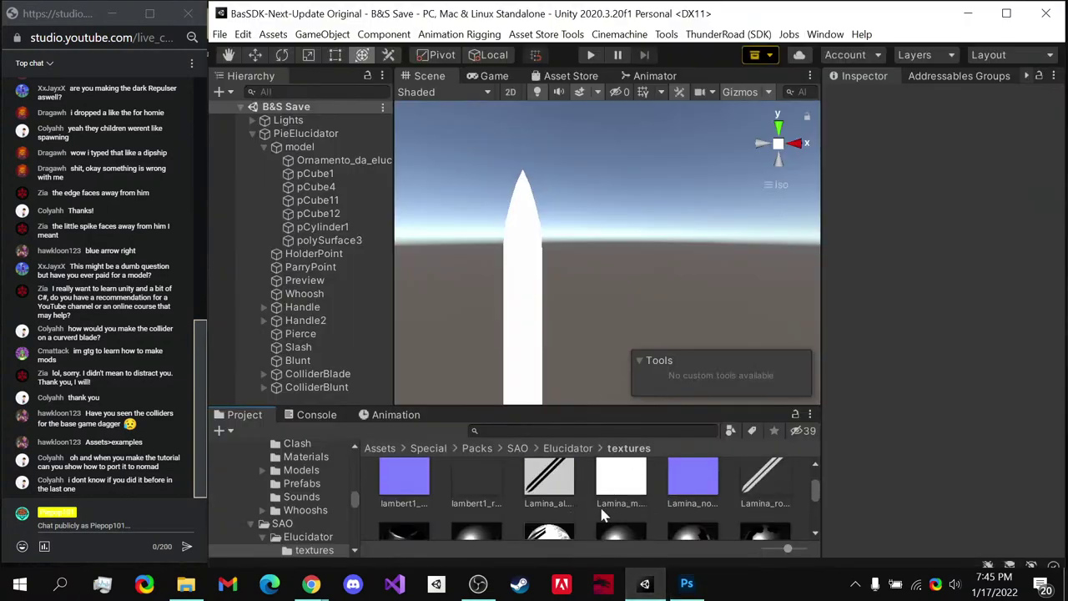
pyautogui.scroll(-2, 605, 515)
pyautogui.click(548, 496)
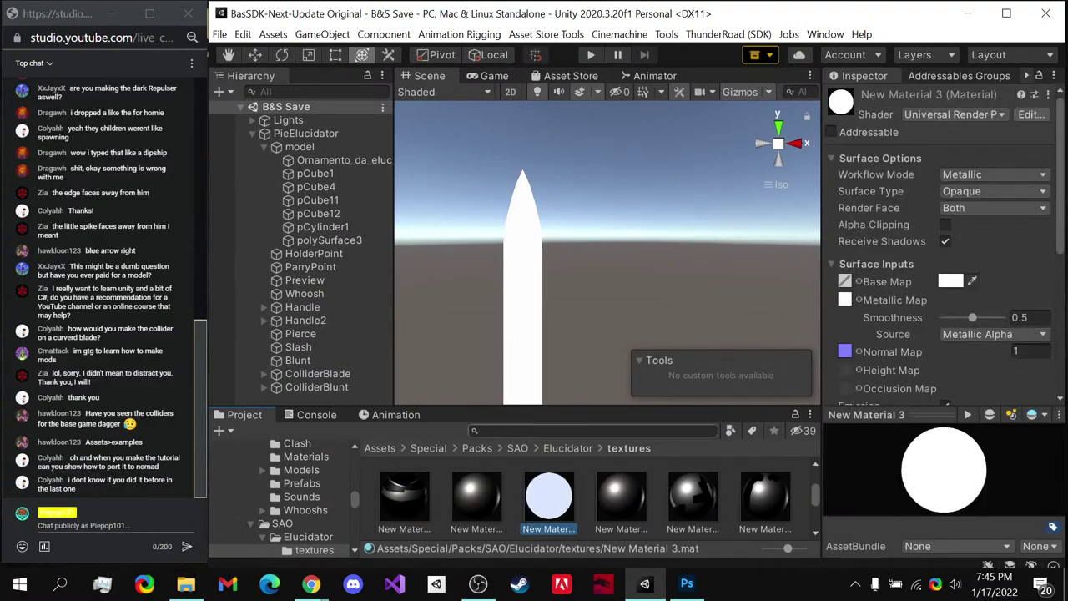
pyautogui.moveTo(615, 322); pyautogui.dragTo(626, 242, button='middle')
pyautogui.scroll(-3, 918, 276)
# - Look through the project's textures folder for the newly saved Emission texture
pyautogui.scroll(2, 645, 507)
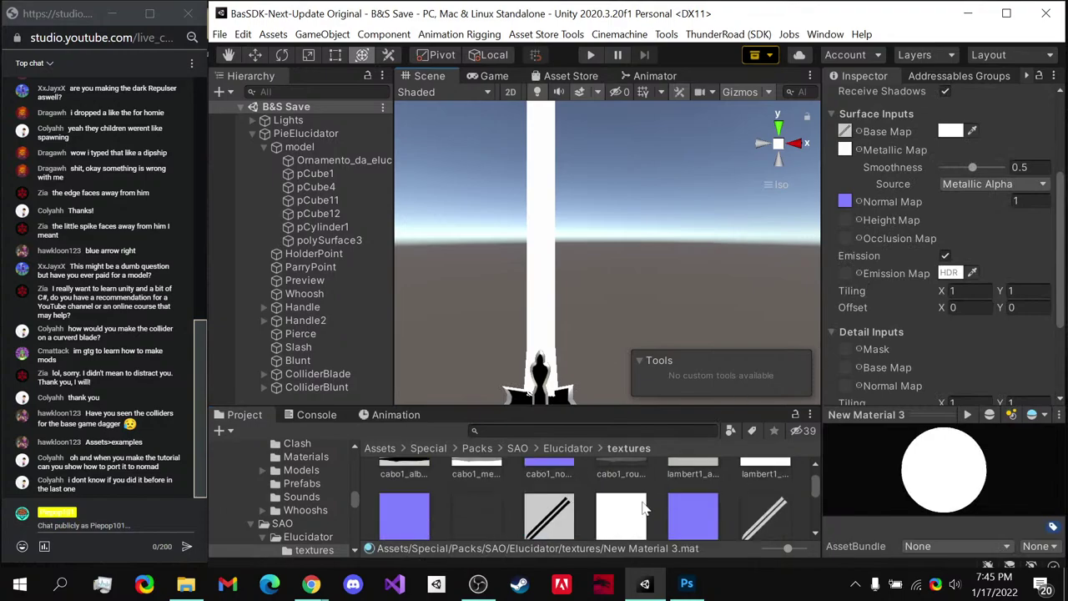
pyautogui.scroll(2, 644, 507)
pyautogui.scroll(-3, 482, 504)
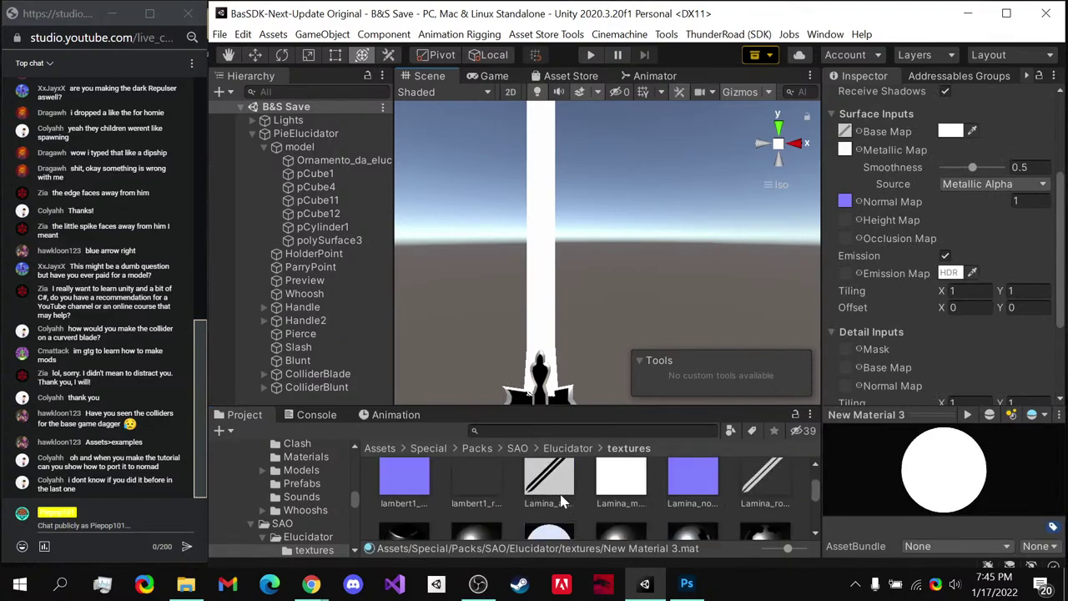
pyautogui.scroll(3, 663, 510)
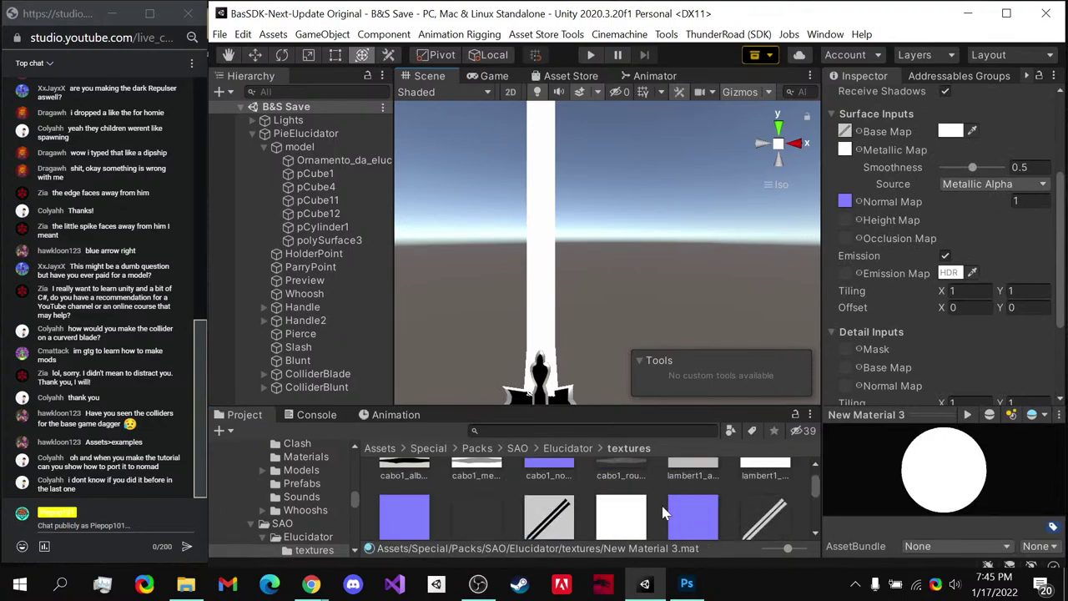
pyautogui.scroll(-2, 656, 505)
pyautogui.scroll(3, 617, 509)
pyautogui.scroll(2, 585, 510)
pyautogui.scroll(-2, 571, 513)
pyautogui.scroll(-2, 571, 514)
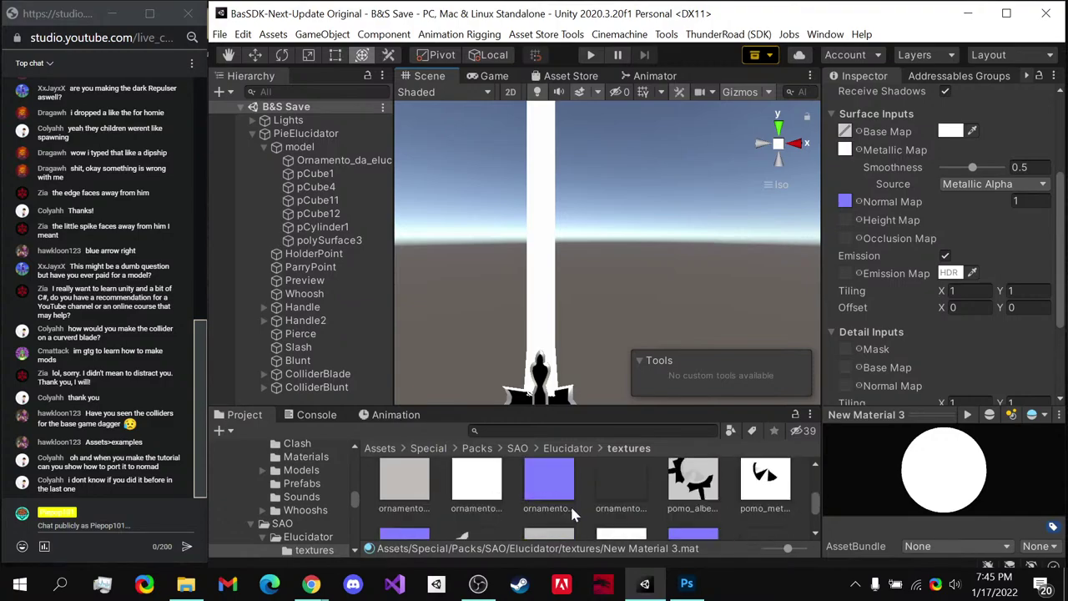
pyautogui.scroll(-2, 667, 526)
pyautogui.click(721, 524)
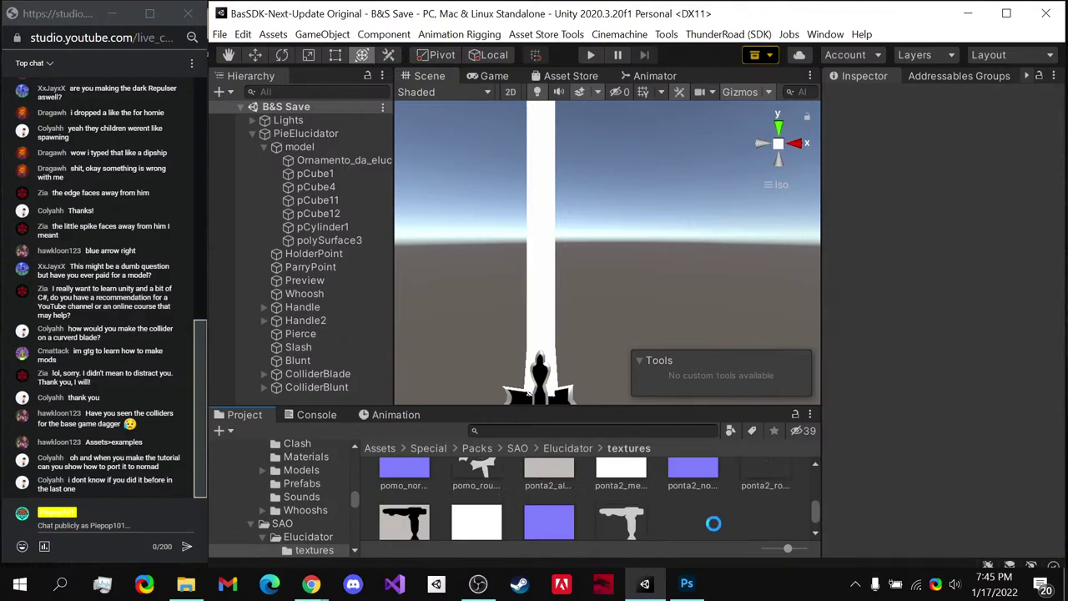
# - Switch to Photoshop, check the save dialog's file list for the Emission file, cancel saving and return to Unity
pyautogui.click(686, 583)
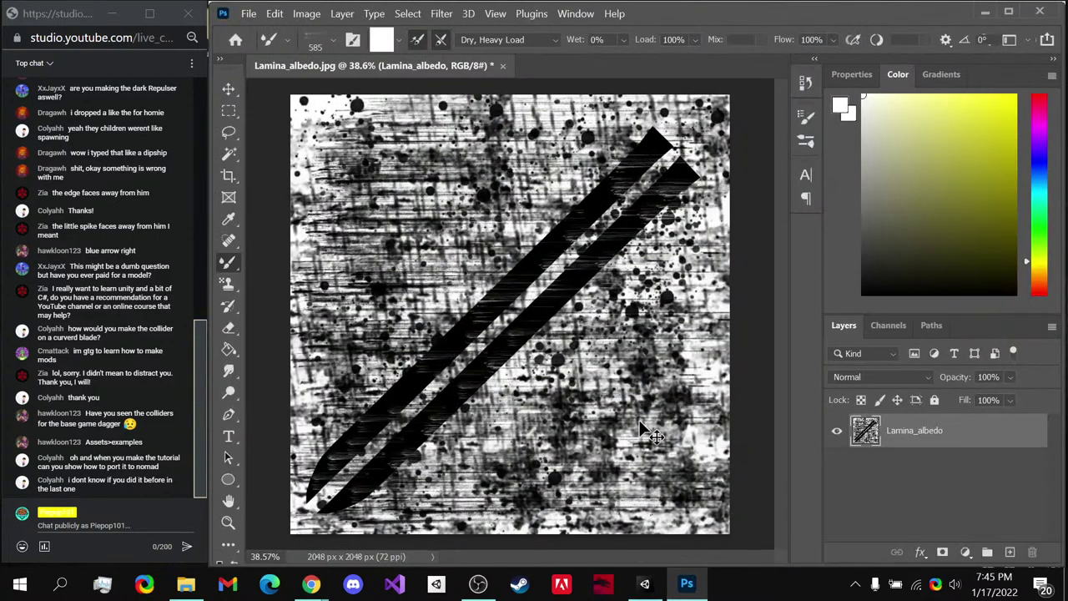
pyautogui.hotkey('ctrl', 'shift', 's')
pyautogui.scroll(-3, 500, 209)
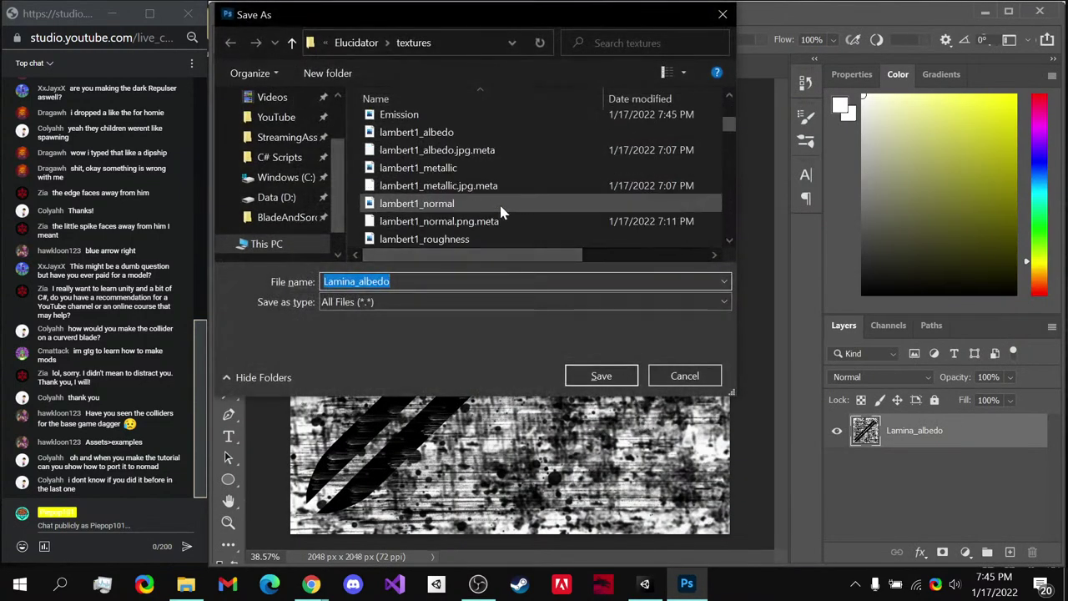
pyautogui.click(684, 376)
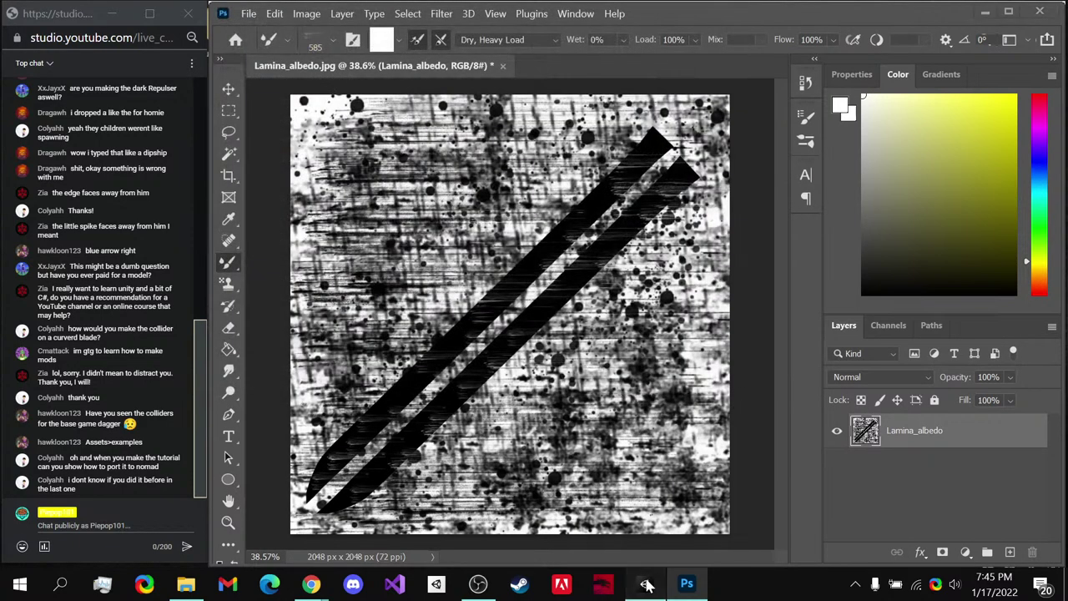
pyautogui.click(644, 584)
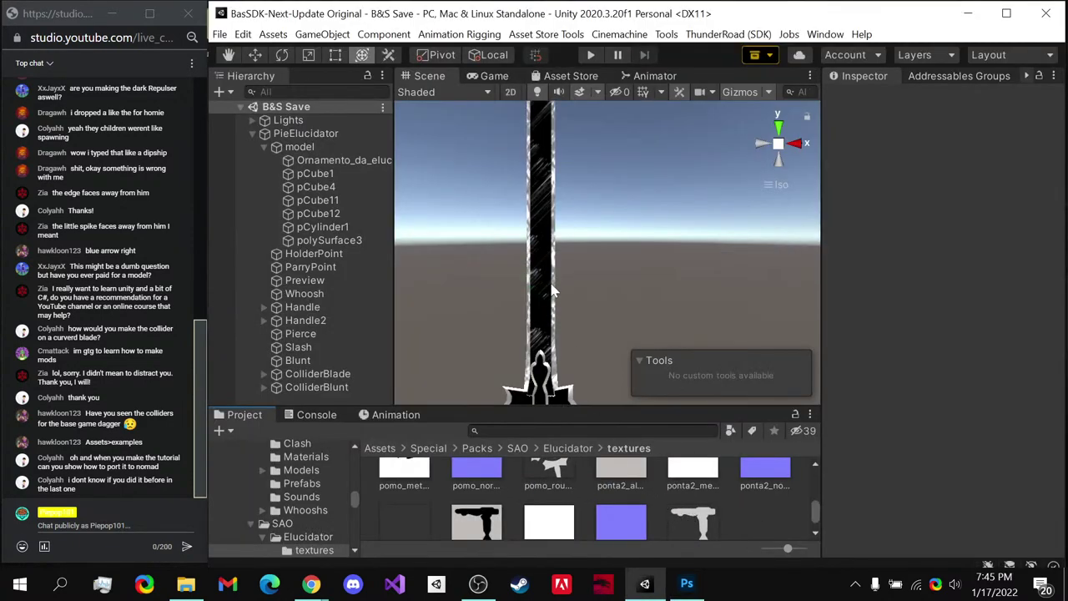
# - Examine the sword's blade and guard from the back view and collapse the model group in the hierarchy
pyautogui.moveTo(555, 296); pyautogui.dragTo(559, 225, button='middle')
pyautogui.keyDown('alt'); pyautogui.moveTo(559, 225); pyautogui.dragTo(569, 267); pyautogui.keyUp('alt')
pyautogui.scroll(-4, 570, 267)
pyautogui.moveTo(564, 200); pyautogui.dragTo(559, 159, button='middle')
pyautogui.click(795, 150)
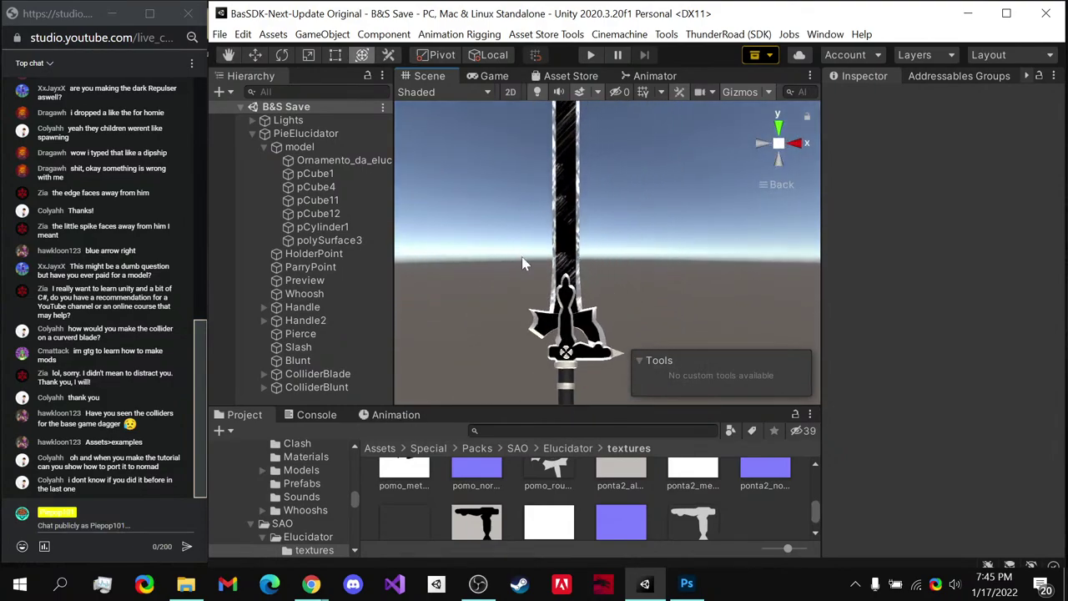
pyautogui.click(265, 147)
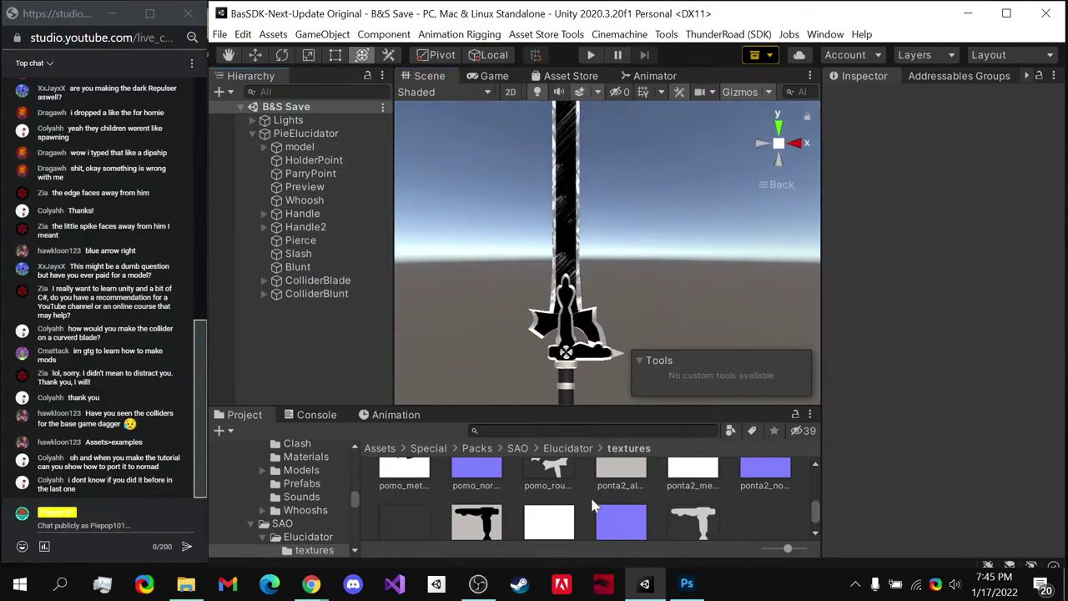
# - Select the whole range of assets in the textures folder, starting from cabo1_albedo
pyautogui.scroll(5, 591, 505)
pyautogui.click(409, 504)
pyautogui.scroll(-5, 451, 504)
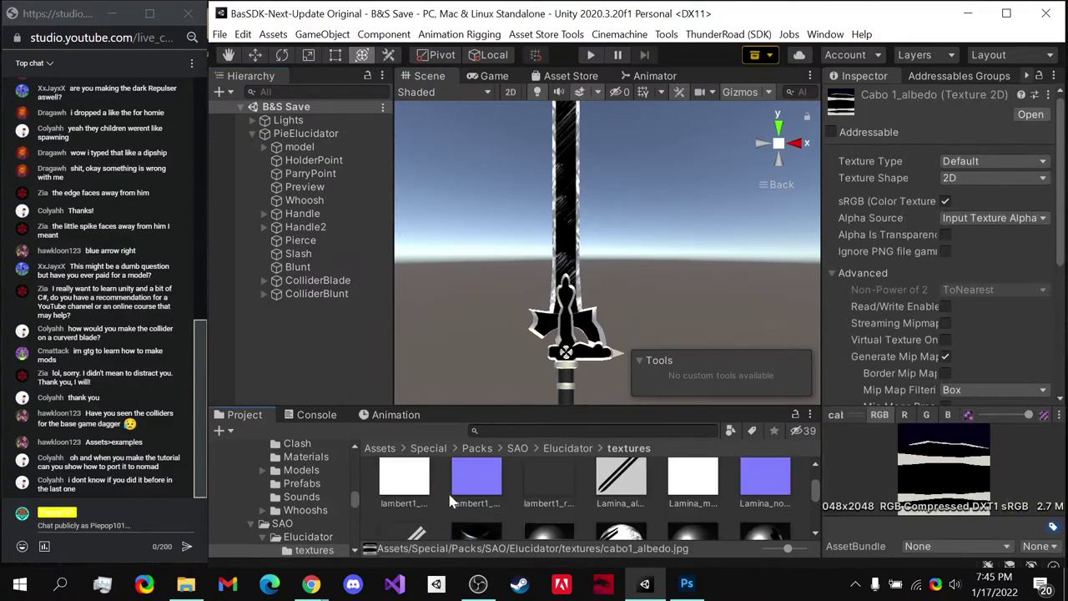
pyautogui.keyDown('shift'); pyautogui.click(714, 521); pyautogui.keyUp('shift')
pyautogui.scroll(-3, 649, 504)
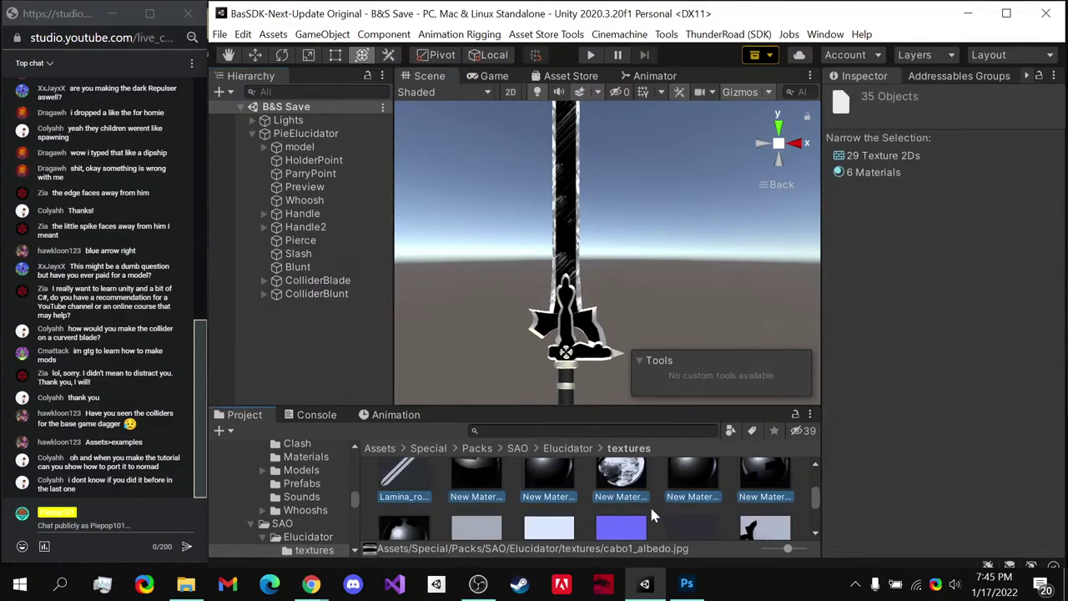
pyautogui.scroll(-1, 531, 504)
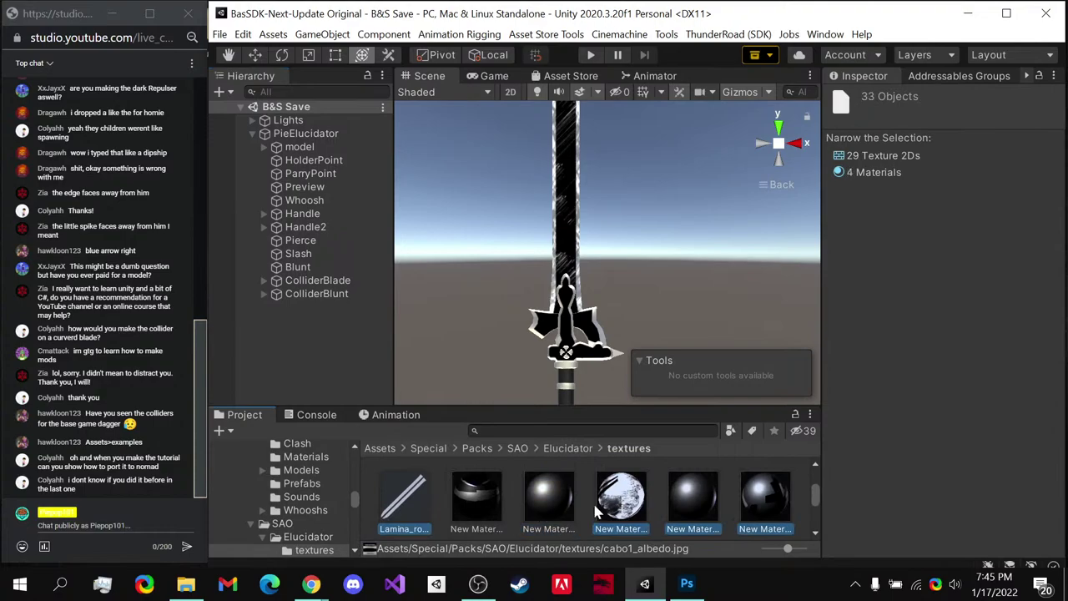
pyautogui.click(659, 499)
pyautogui.hotkey('ctrl', 'z')
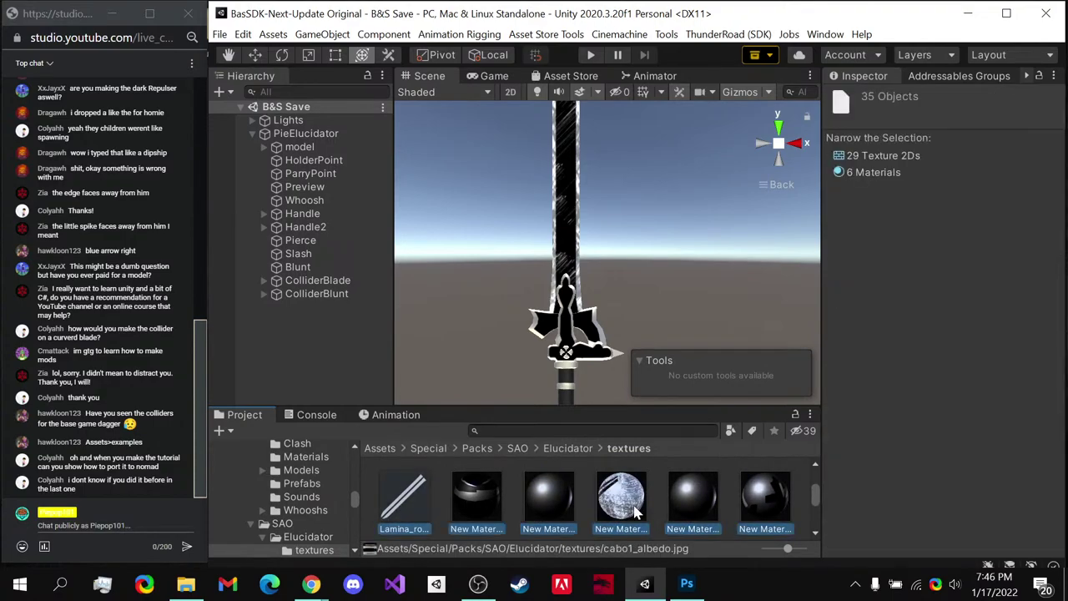
# - Remove all the New Material assets from the selection so that only the textures stay selected
pyautogui.keyDown('ctrl'); pyautogui.click(458, 498); pyautogui.keyUp('ctrl')
pyautogui.keyDown('ctrl'); pyautogui.click(546, 496); pyautogui.keyUp('ctrl')
pyautogui.keyDown('ctrl'); pyautogui.click(622, 496); pyautogui.keyUp('ctrl')
pyautogui.keyDown('ctrl'); pyautogui.click(686, 496); pyautogui.keyUp('ctrl')
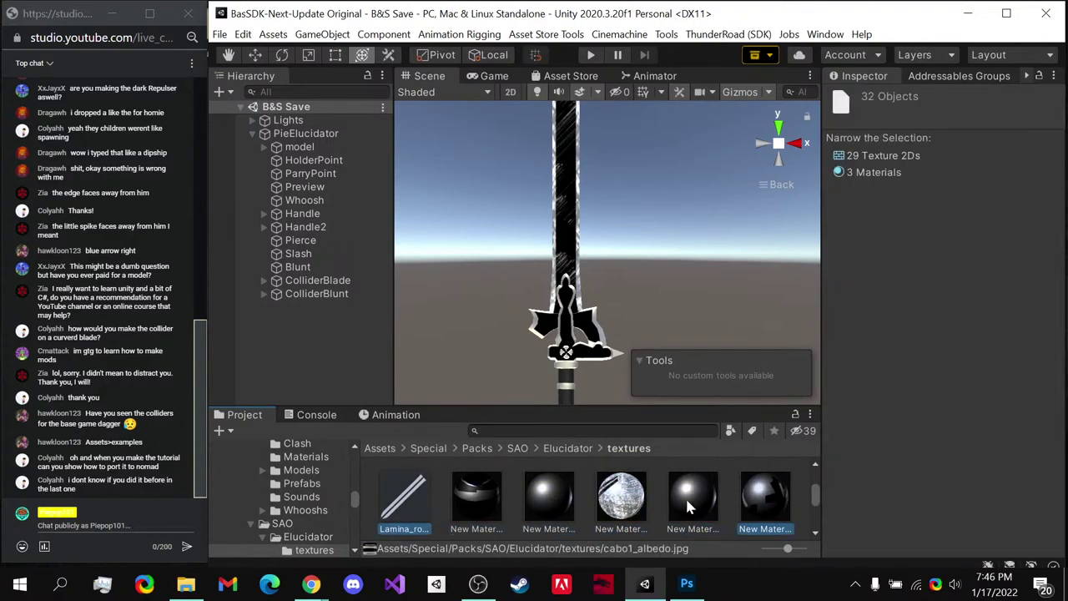
pyautogui.keyDown('ctrl'); pyautogui.click(751, 503); pyautogui.keyUp('ctrl')
pyautogui.scroll(-1, 751, 502)
pyautogui.keyDown('ctrl'); pyautogui.click(404, 498); pyautogui.keyUp('ctrl')
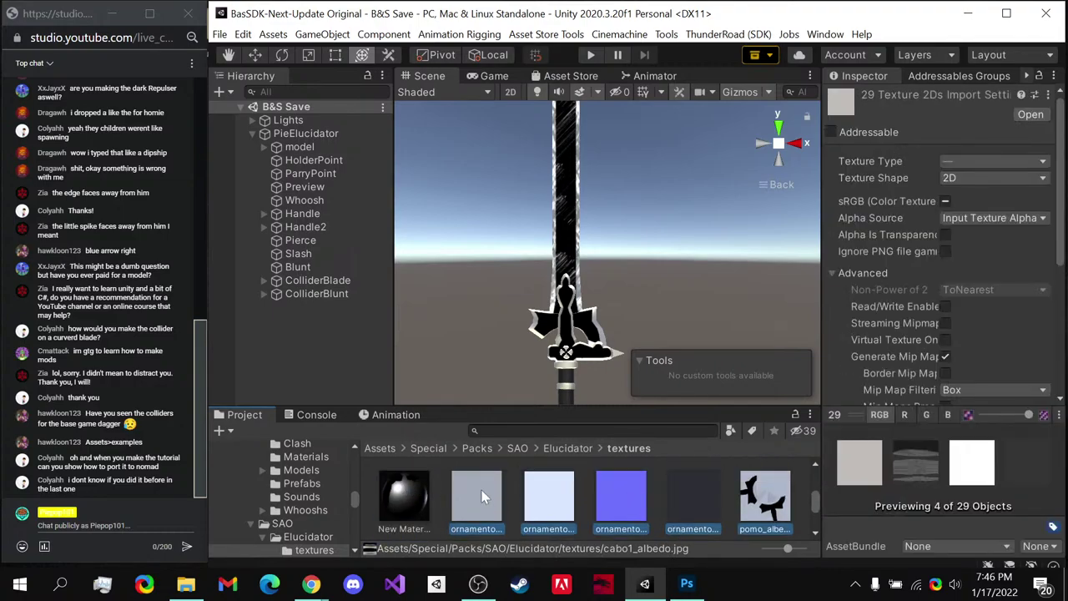
# - Enable Use Crunch Compression for the selected textures, apply it and check the import settings of ornamento1_albedo
pyautogui.scroll(-5, 918, 350)
pyautogui.click(949, 360)
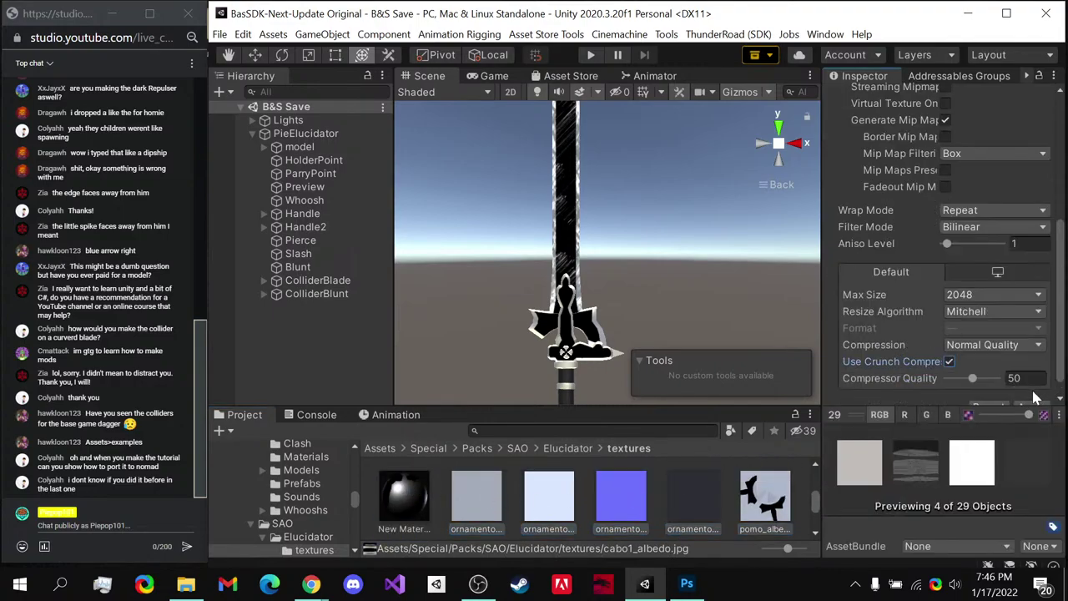
pyautogui.scroll(-1, 1002, 380)
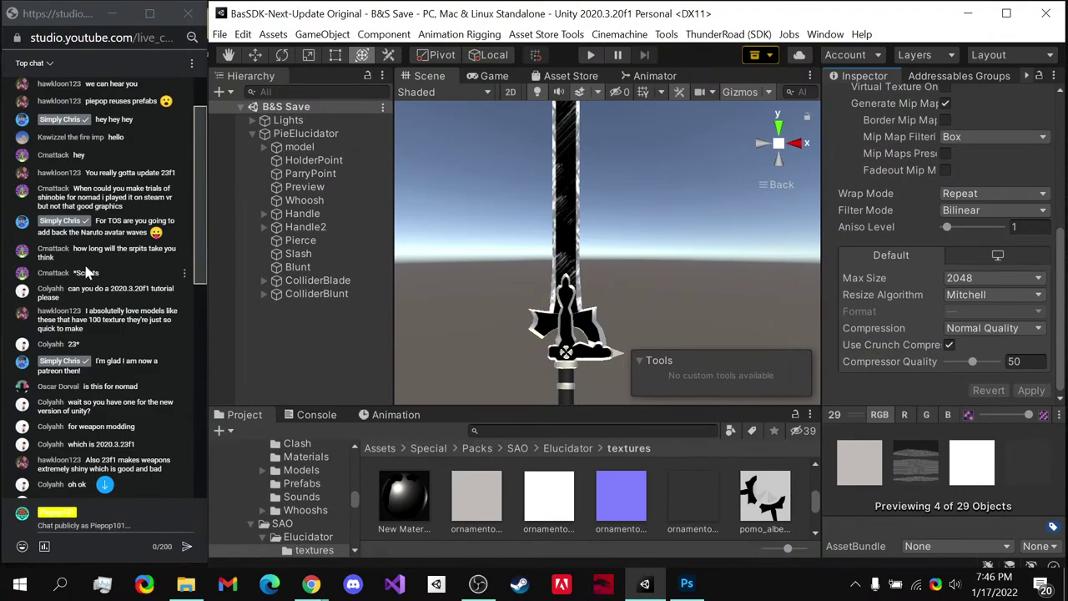
pyautogui.click(618, 501)
pyautogui.click(474, 503)
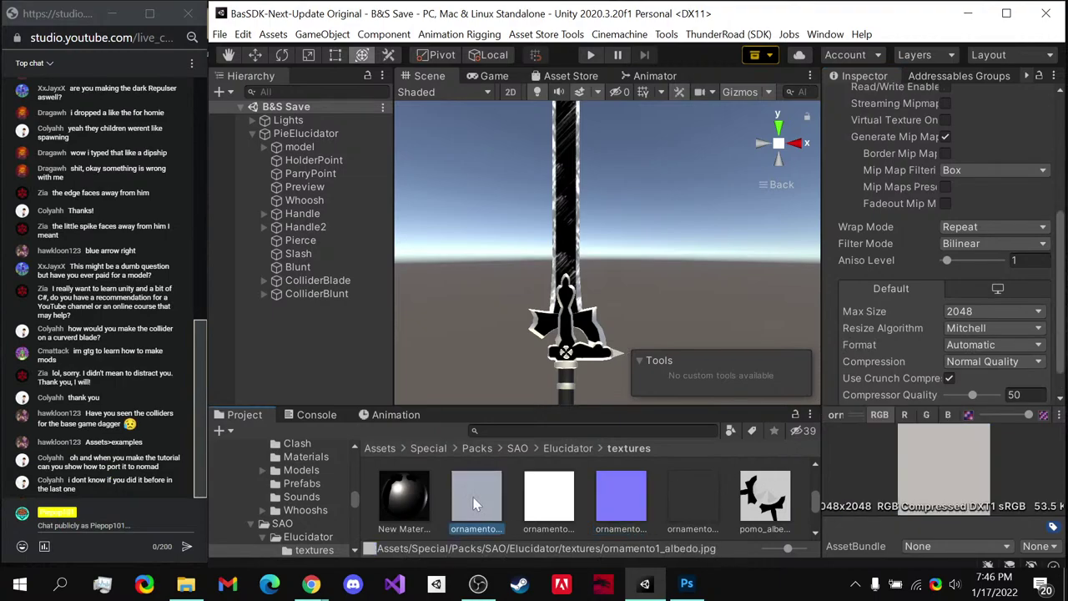
# - Go up to the SAO folder in the project and select the PieElucidator object in the scene
pyautogui.click(549, 449)
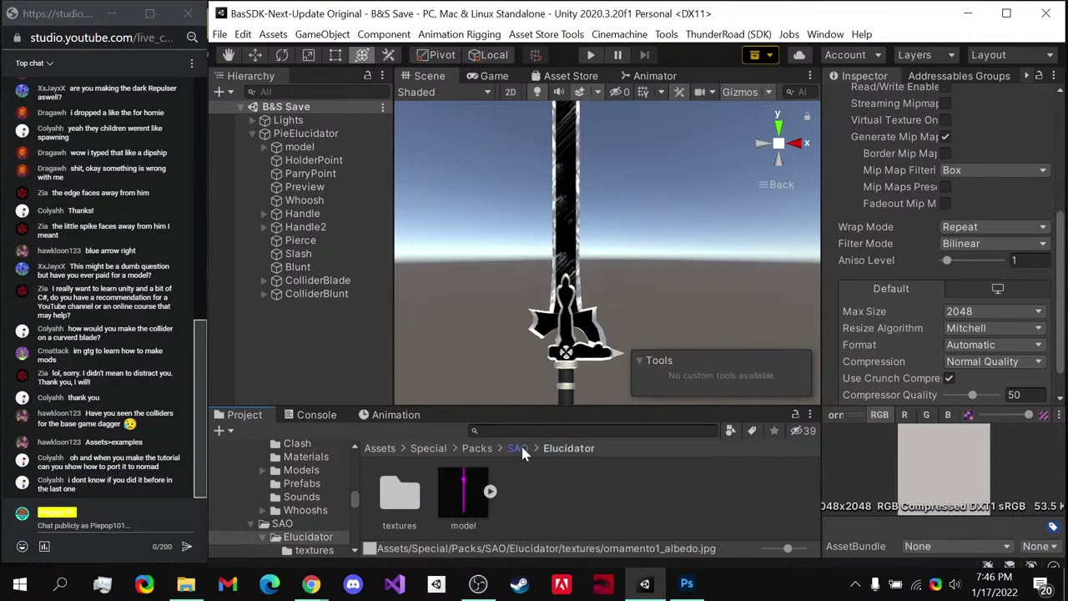
pyautogui.click(518, 448)
pyautogui.click(305, 134)
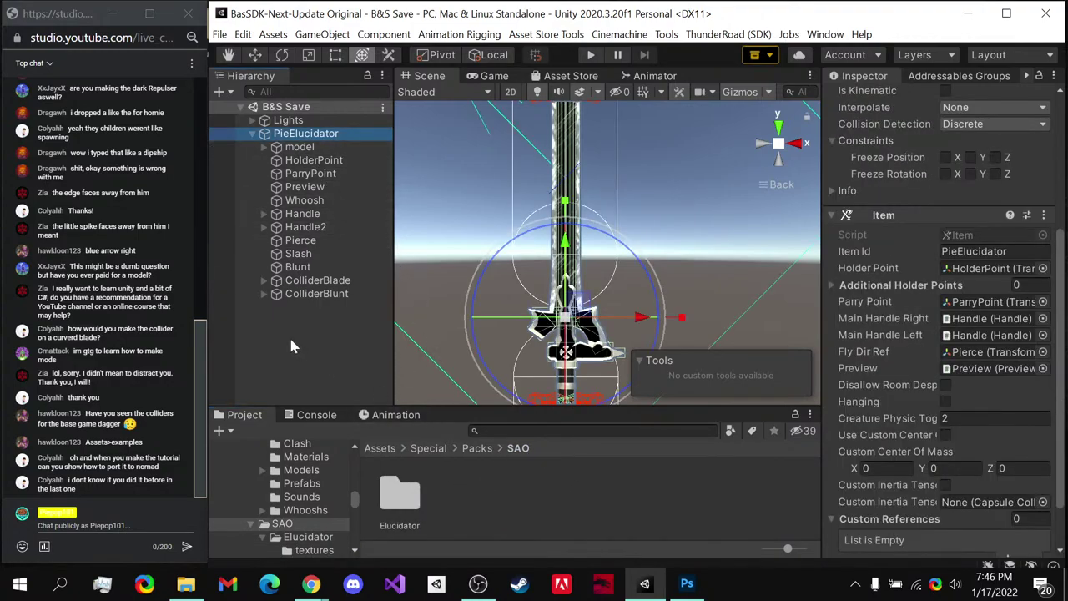
# - Set the Pierce damager's penetration depth to 0.88 and move it up the blade axis to about Y 0.888
pyautogui.click(301, 241)
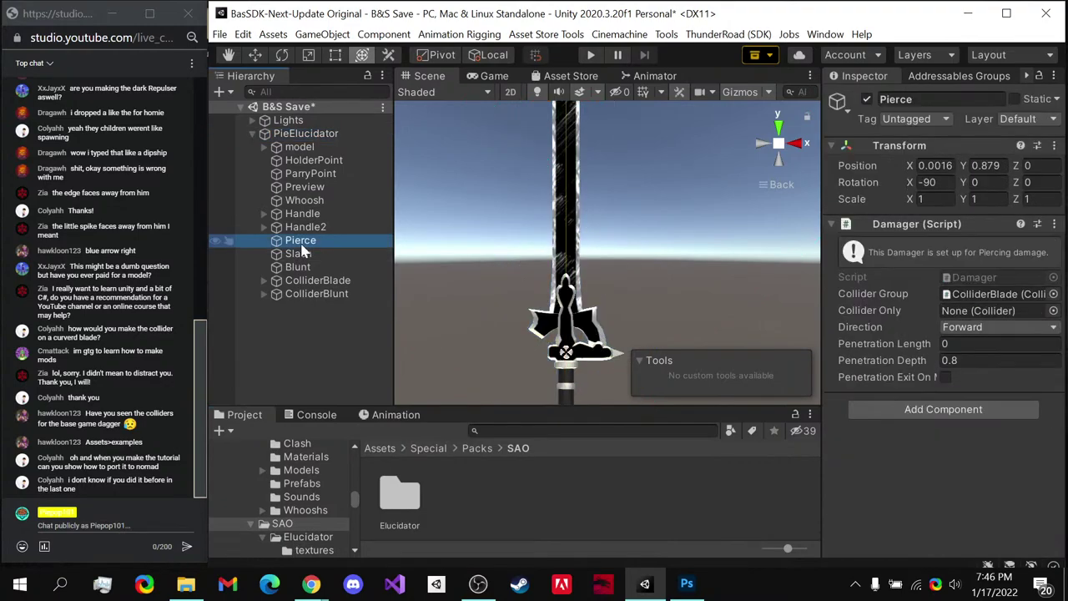
pyautogui.scroll(-3, 568, 334)
pyautogui.moveTo(566, 351); pyautogui.dragTo(511, 364, button='middle')
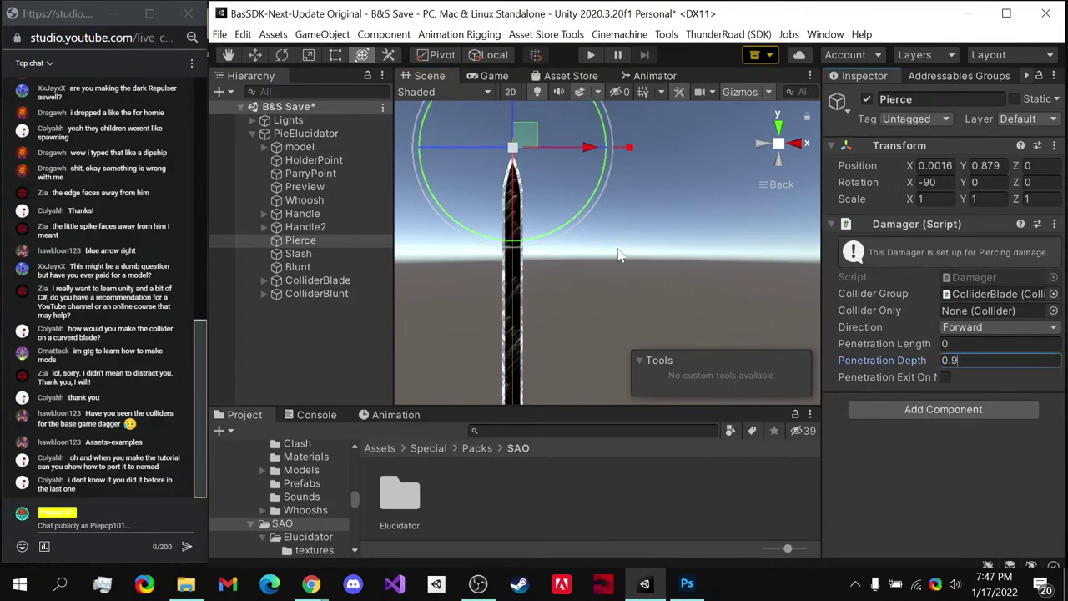
pyautogui.moveTo(618, 255); pyautogui.dragTo(661, 90, button='middle')
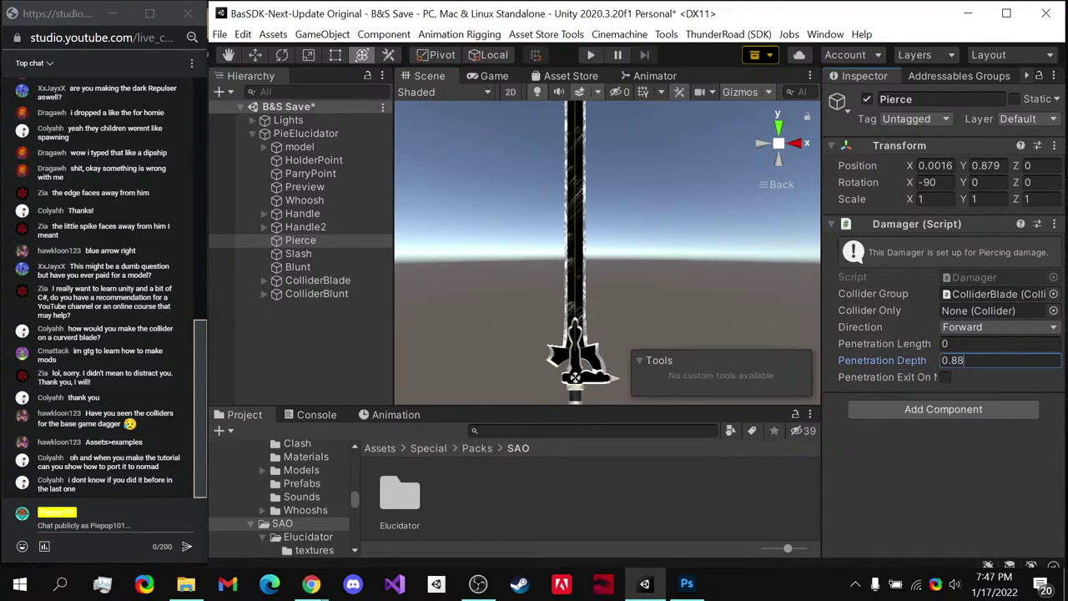
pyautogui.moveTo(627, 219); pyautogui.dragTo(582, 212, button='middle')
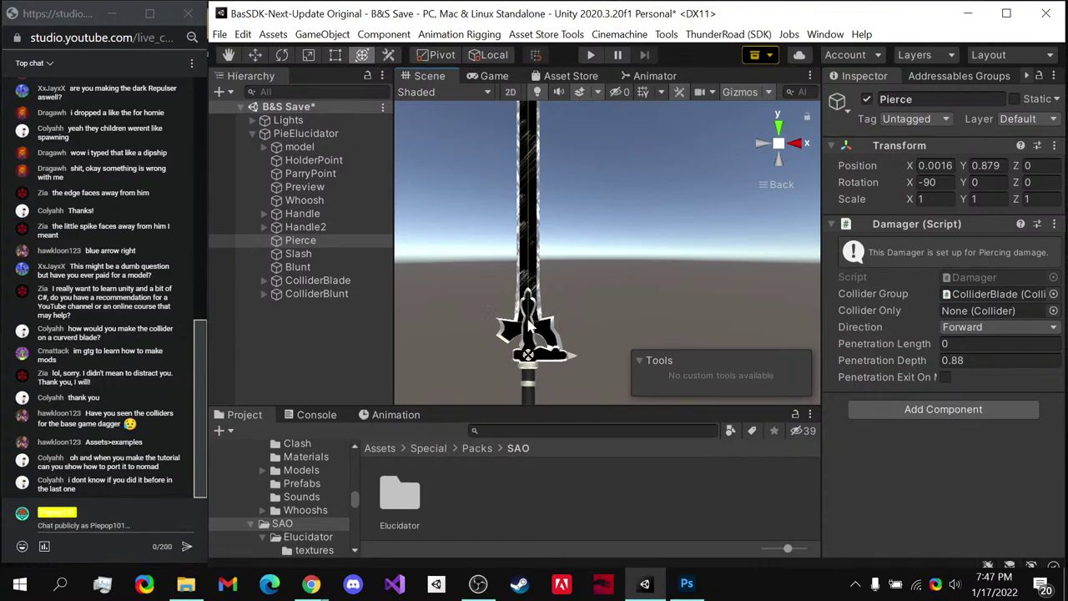
pyautogui.press('f')
pyautogui.moveTo(558, 115); pyautogui.dragTo(558, 110)
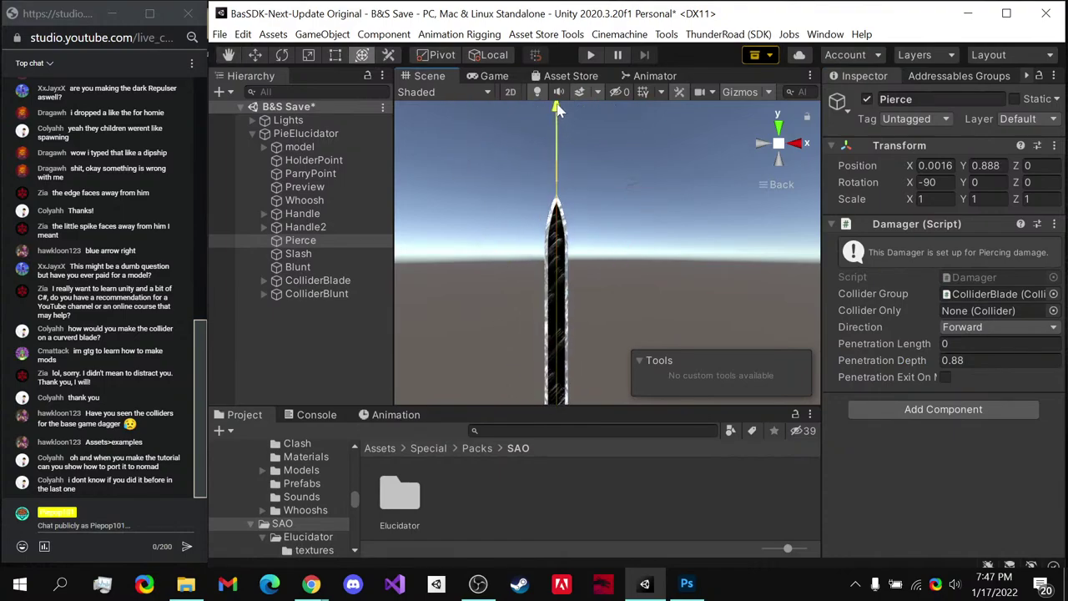
# - Set the Slash damager's penetration length to 0.85, move it down to about Y 0.431 and save the scene
pyautogui.click(300, 252)
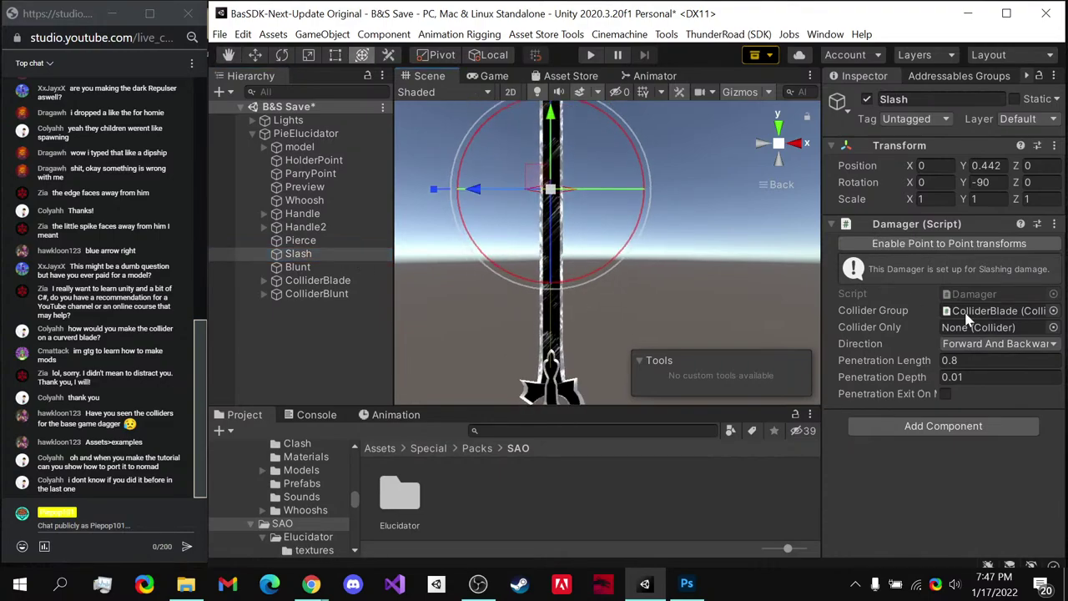
pyautogui.click(961, 358)
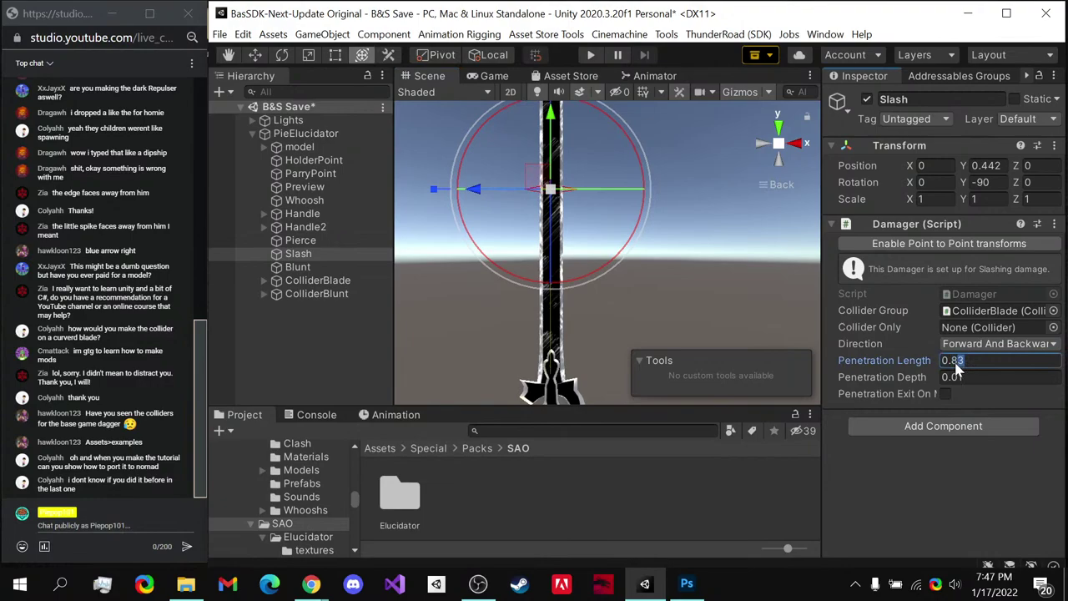
pyautogui.moveTo(609, 174); pyautogui.dragTo(616, 302, button='middle')
pyautogui.moveTo(565, 277); pyautogui.dragTo(565, 281)
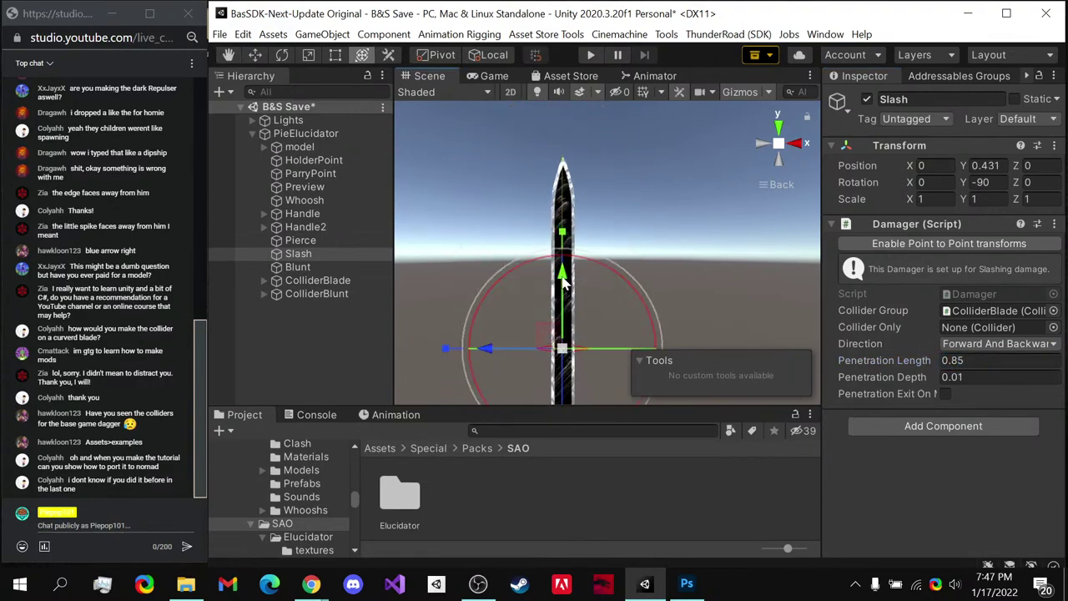
pyautogui.hotkey('ctrl', 's')
# - Check how the ColliderBlade and ColliderBlunt colliders fit the sword from the hilt to the tip, leaving nothing selected
pyautogui.moveTo(564, 281); pyautogui.dragTo(548, 189, button='middle')
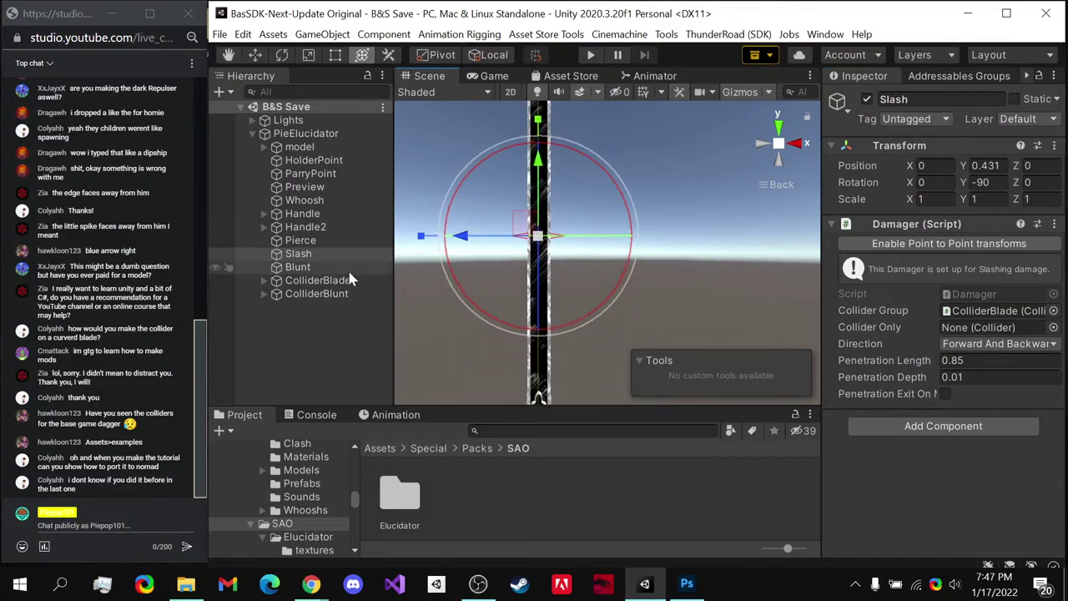
pyautogui.click(321, 281)
pyautogui.keyDown('ctrl'); pyautogui.click(327, 293); pyautogui.keyUp('ctrl')
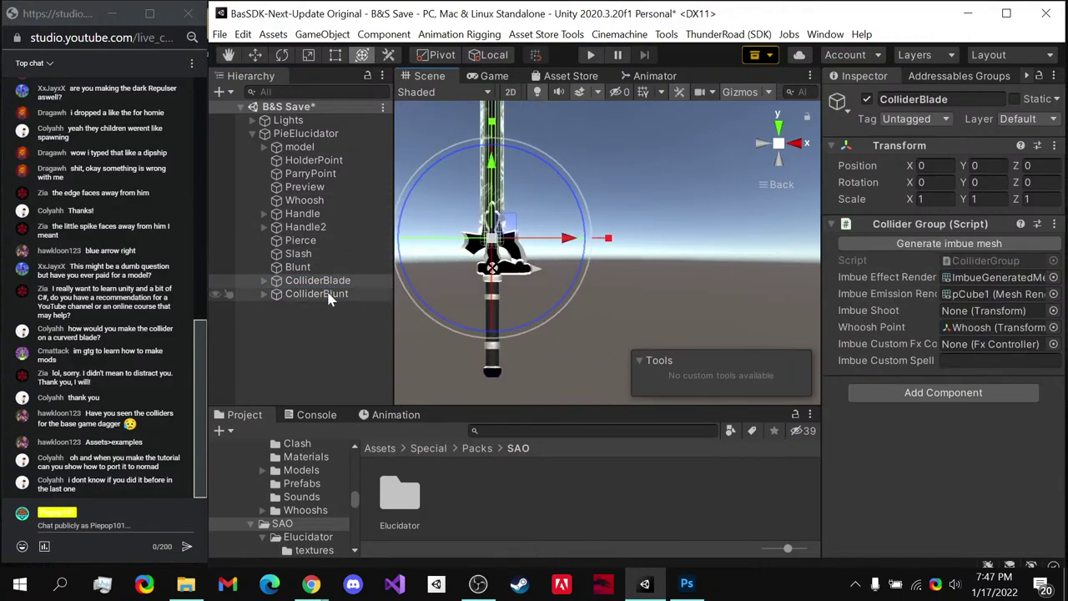
pyautogui.press('f')
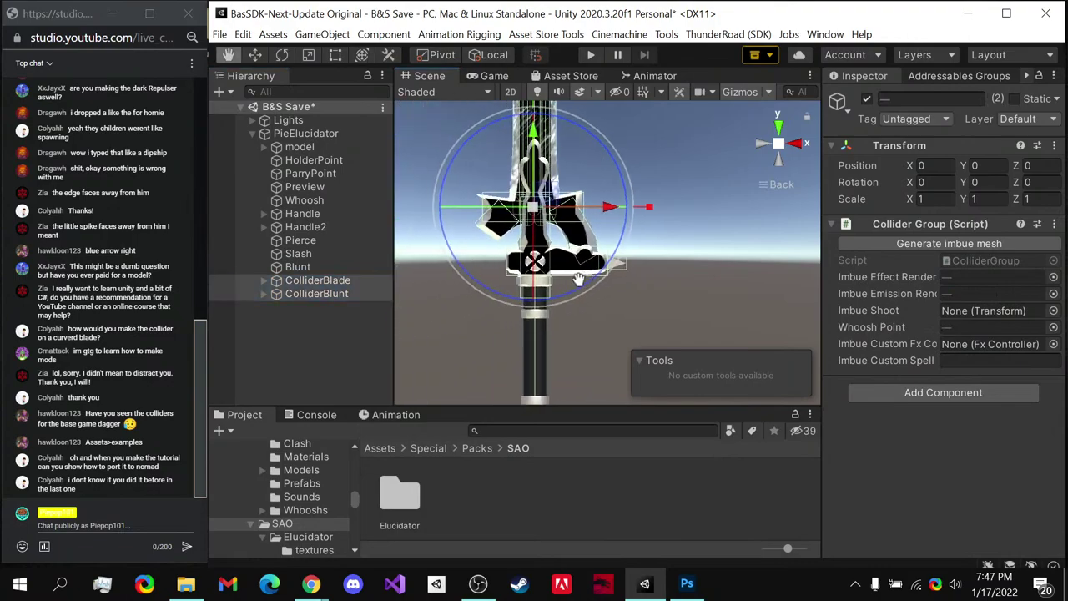
pyautogui.moveTo(584, 294); pyautogui.dragTo(500, 360, button='middle')
pyautogui.scroll(5, 526, 271)
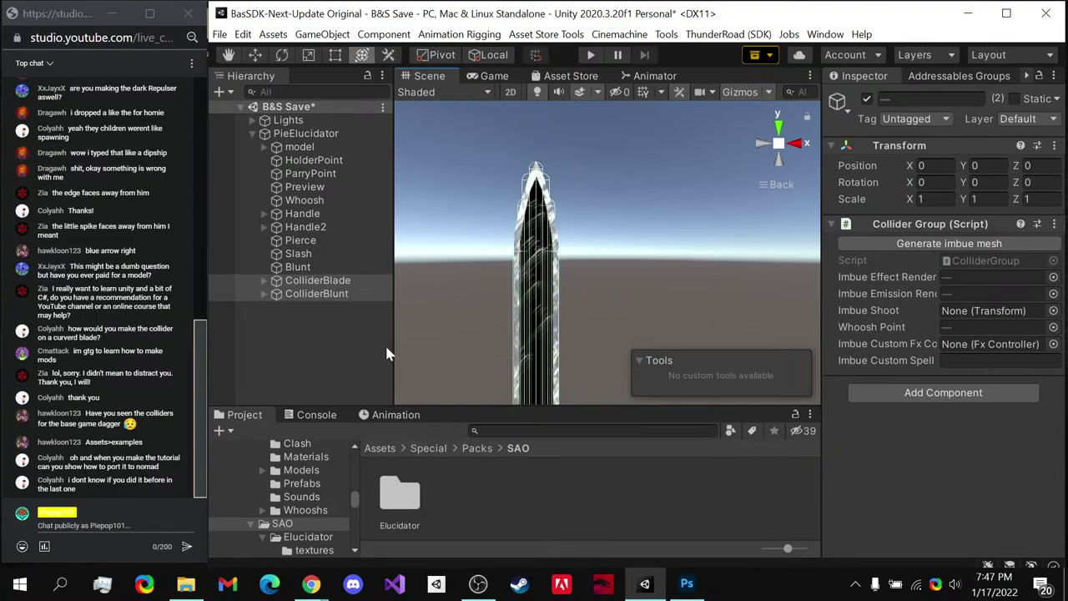
pyautogui.click(355, 334)
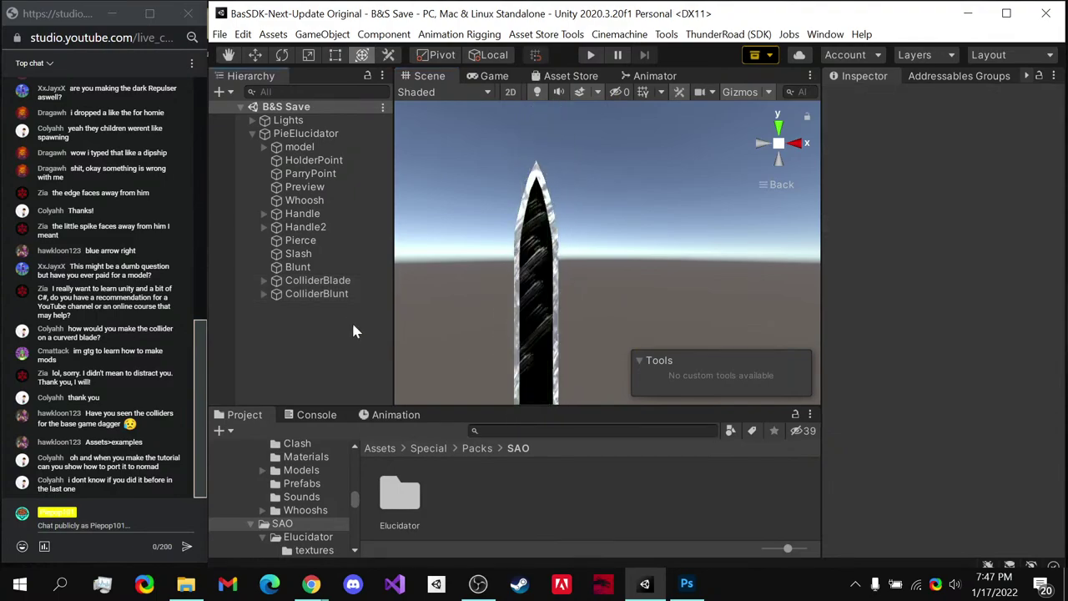
# - Collapse PieElucidator in the hierarchy and create a prefab from it in the SAO folder
pyautogui.click(337, 212)
pyautogui.click(308, 136)
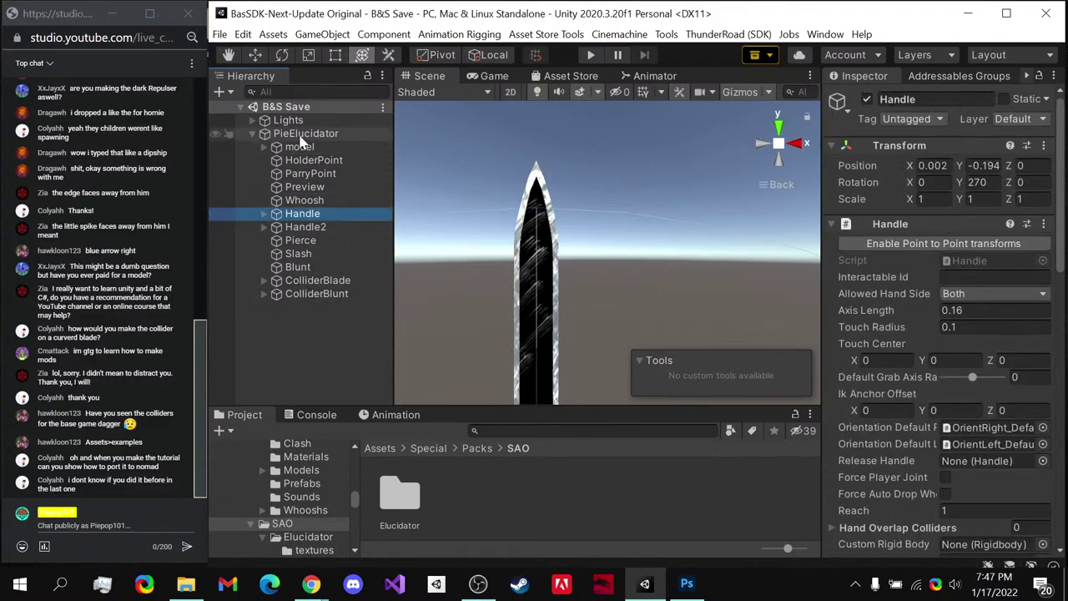
pyautogui.click(253, 135)
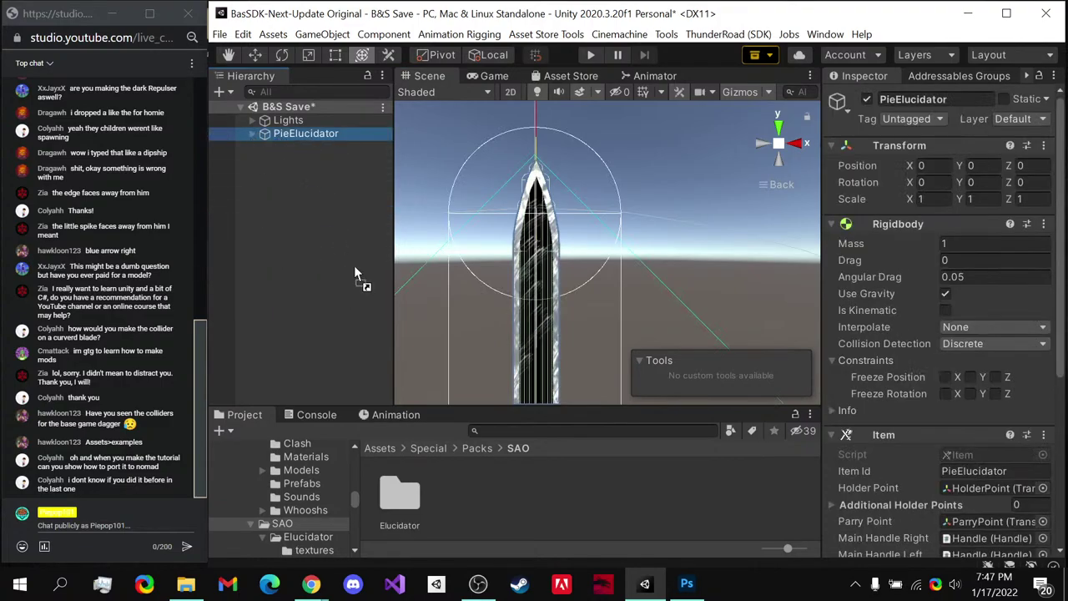
pyautogui.moveTo(354, 275); pyautogui.dragTo(360, 325)
pyautogui.doubleClick(414, 490)
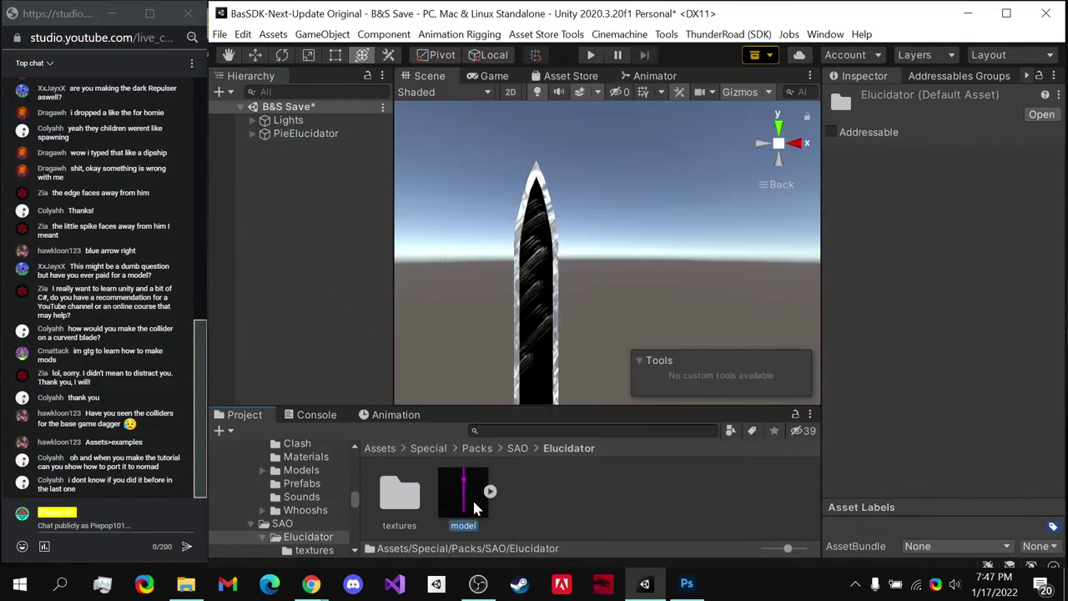
pyautogui.moveTo(471, 497); pyautogui.dragTo(371, 294)
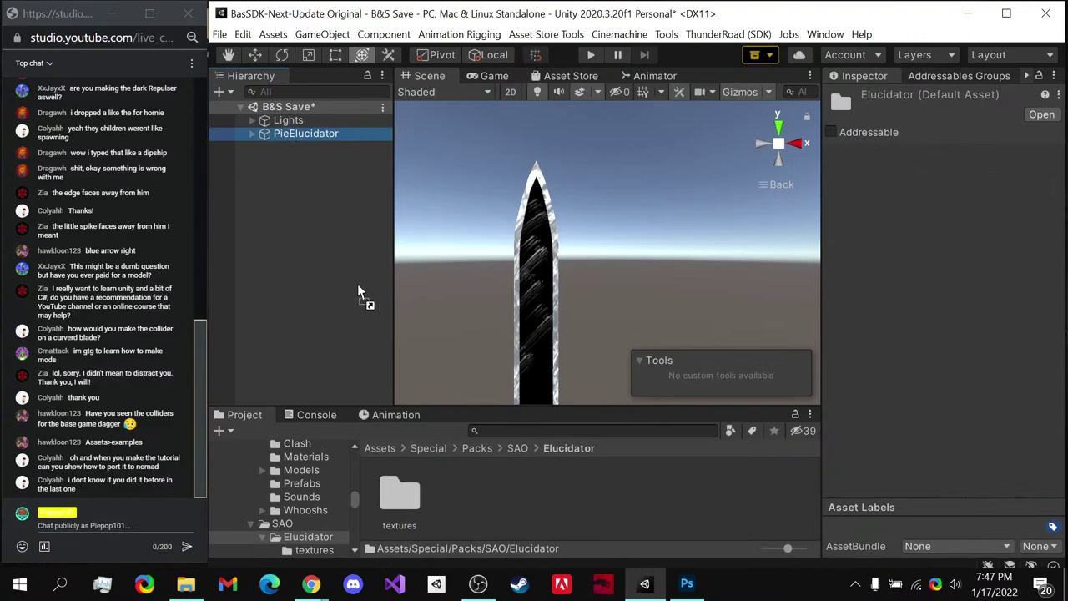
pyautogui.moveTo(325, 265); pyautogui.dragTo(328, 267)
pyautogui.click(517, 448)
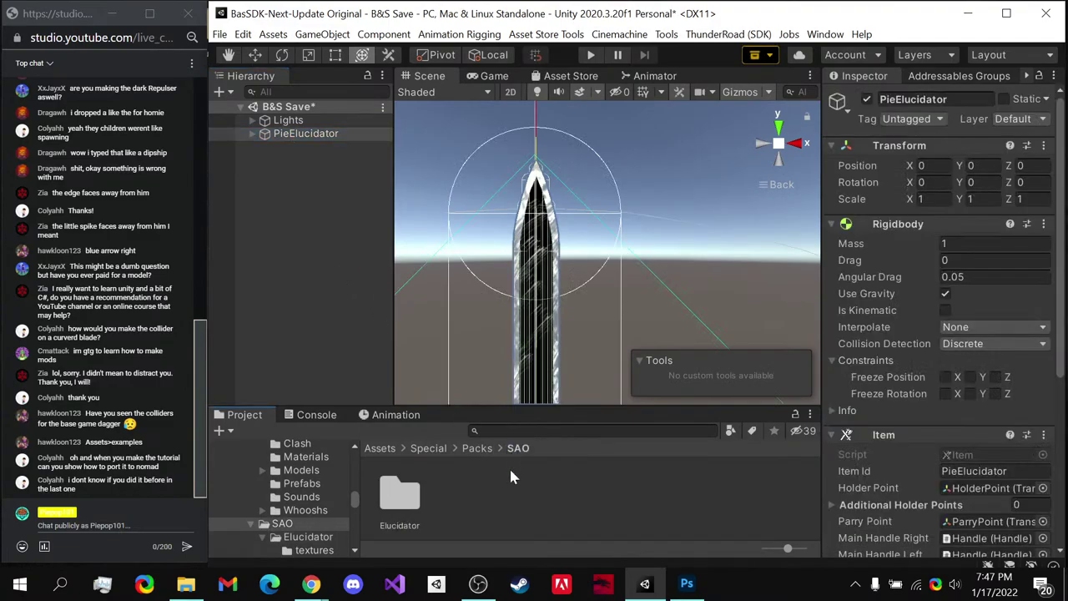
pyautogui.moveTo(287, 120); pyautogui.dragTo(460, 507)
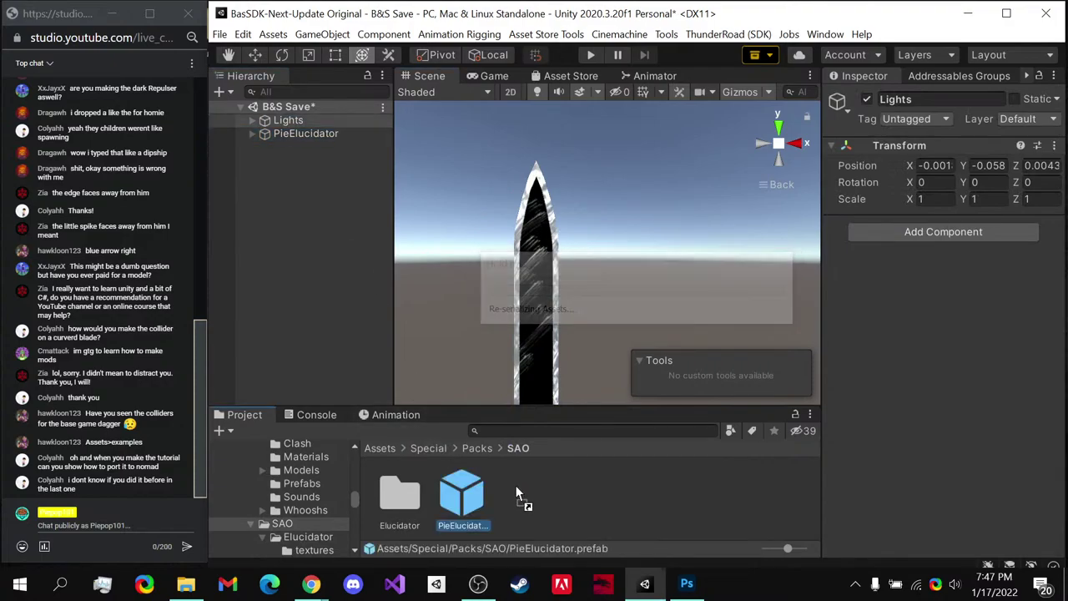
# - Expand the PieElucidator prefab instance and generate the item icon from its Preview object
pyautogui.click(326, 135)
pyautogui.click(252, 134)
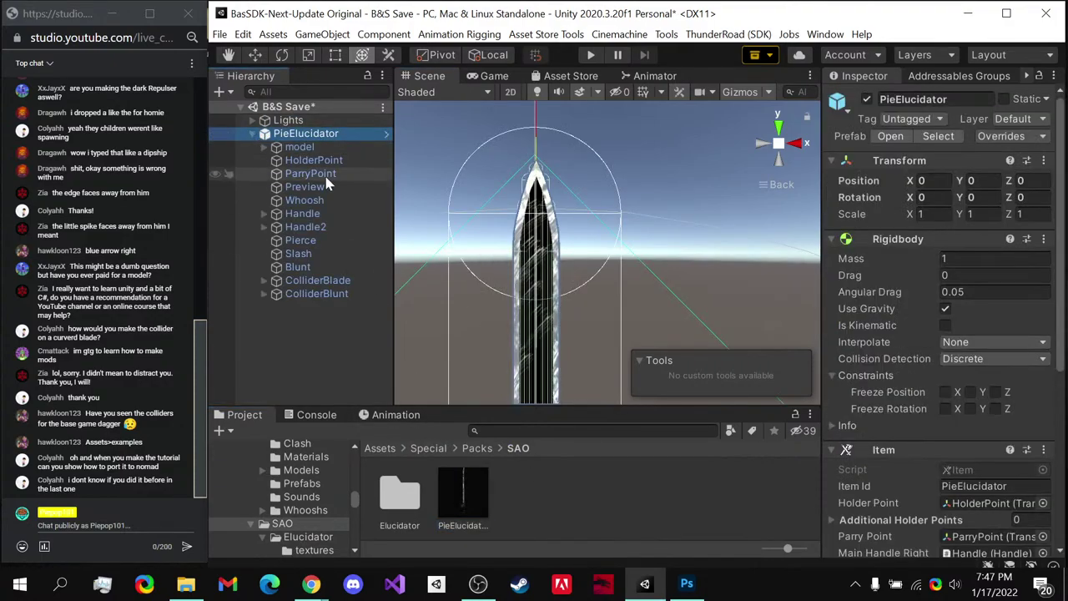
pyautogui.doubleClick(325, 187)
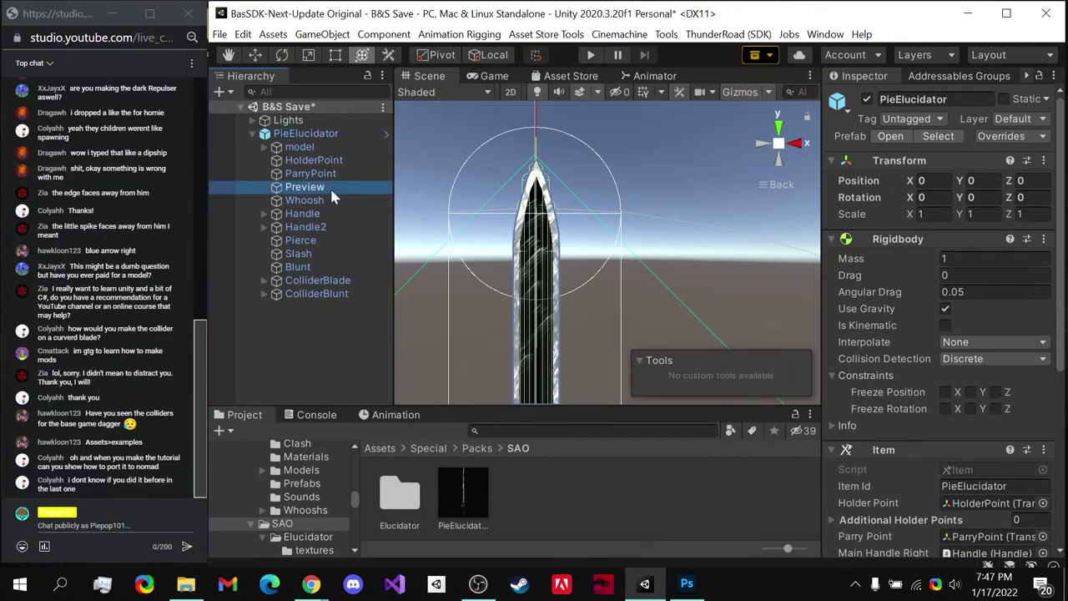
pyautogui.click(956, 242)
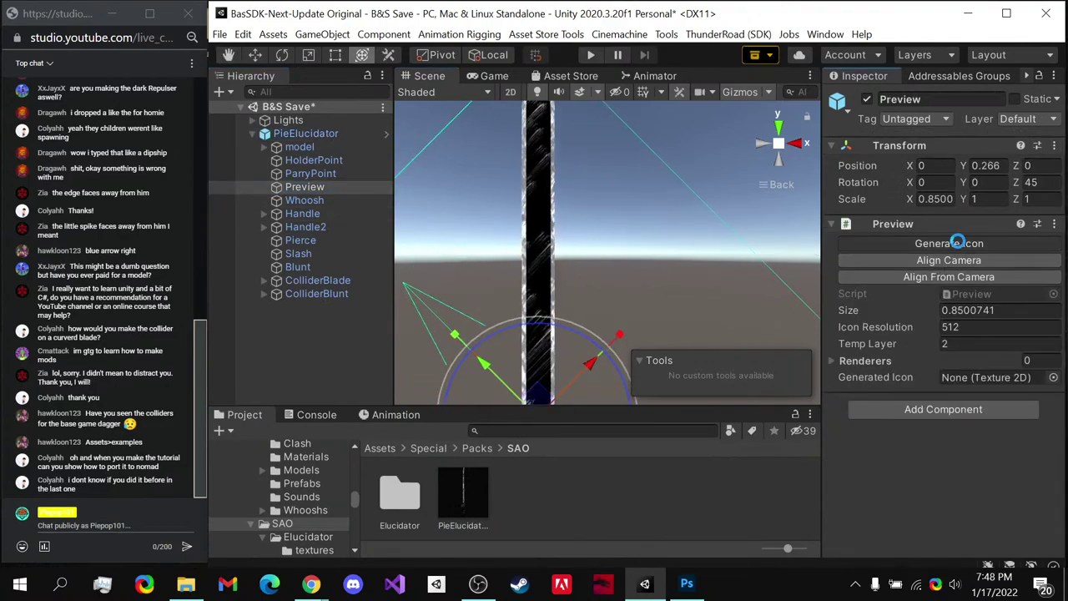
# - Open the generated PieElucidator.png icon at full size, check how the sword looks and close it
pyautogui.click(458, 497)
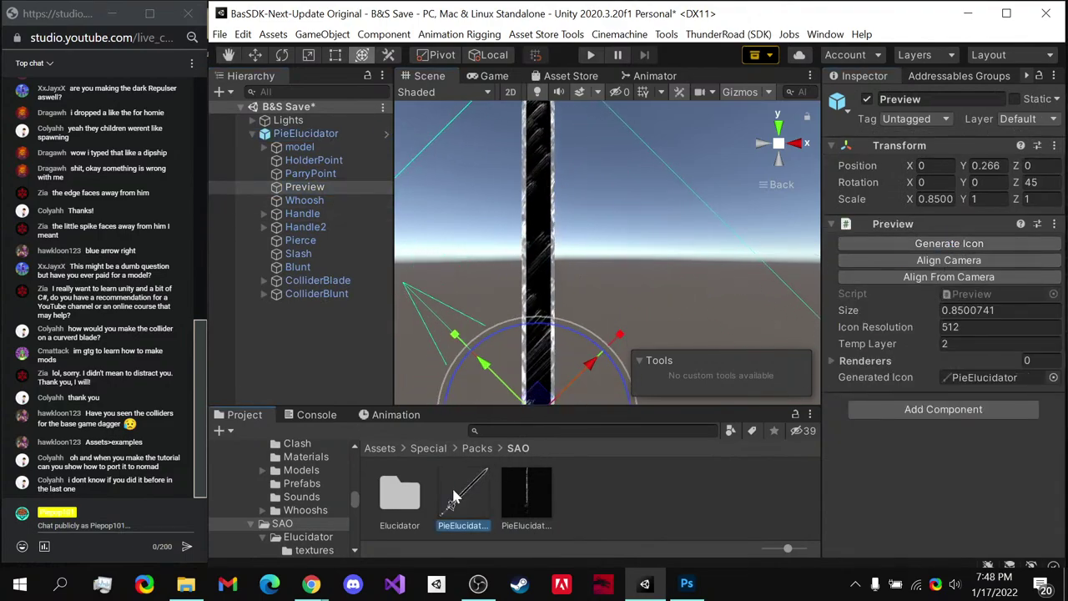
pyautogui.doubleClick(470, 495)
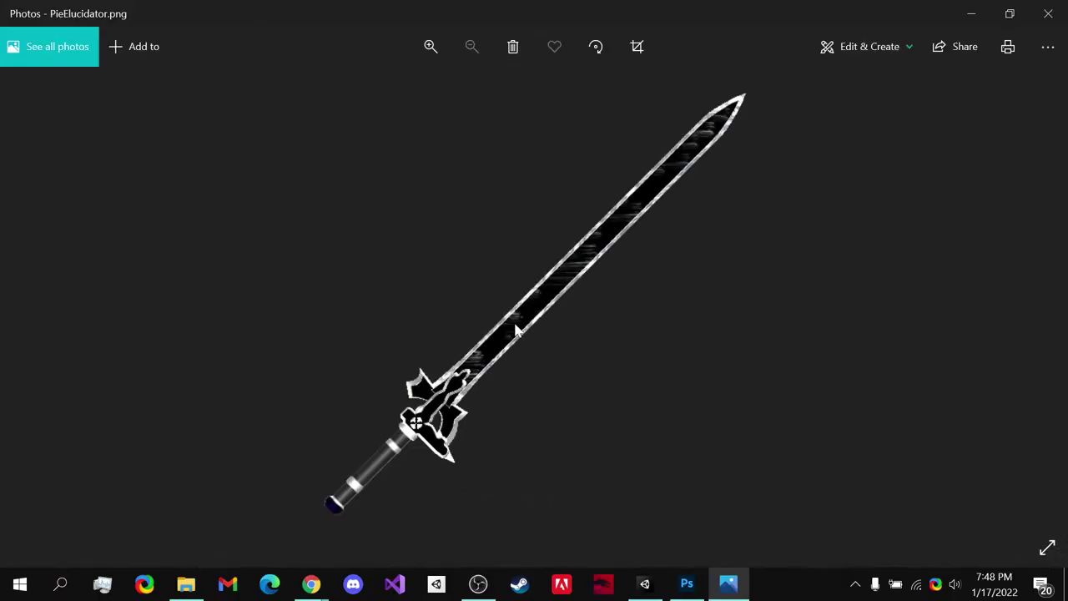
pyautogui.click(1048, 14)
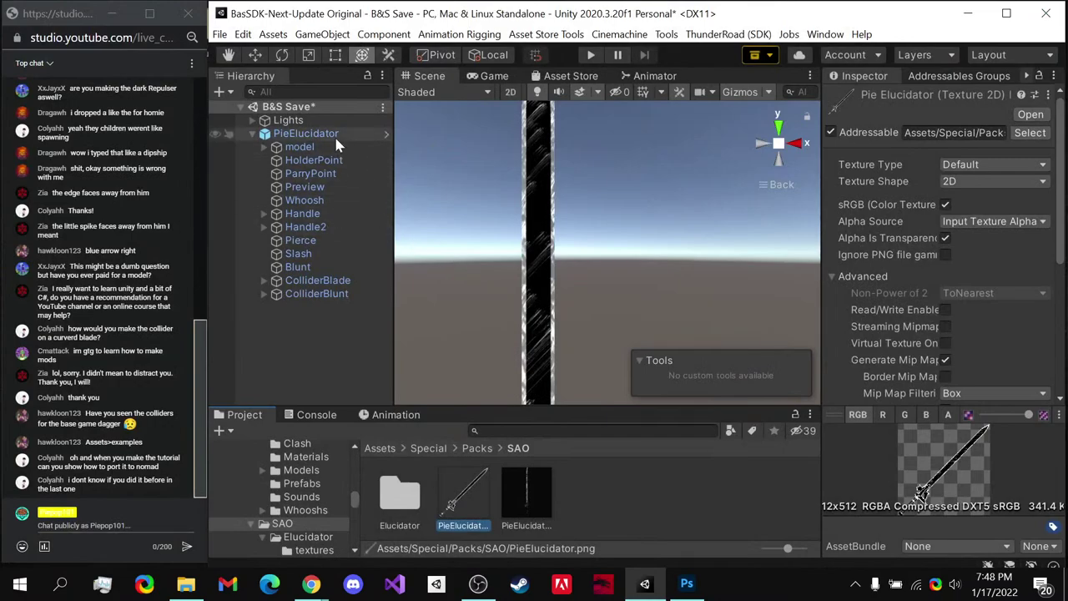
# - Delete the PieElucidator instance from the B&S Save scene and open the PieElucidator prefab for editing
pyautogui.rightClick(336, 136)
pyautogui.click(358, 122)
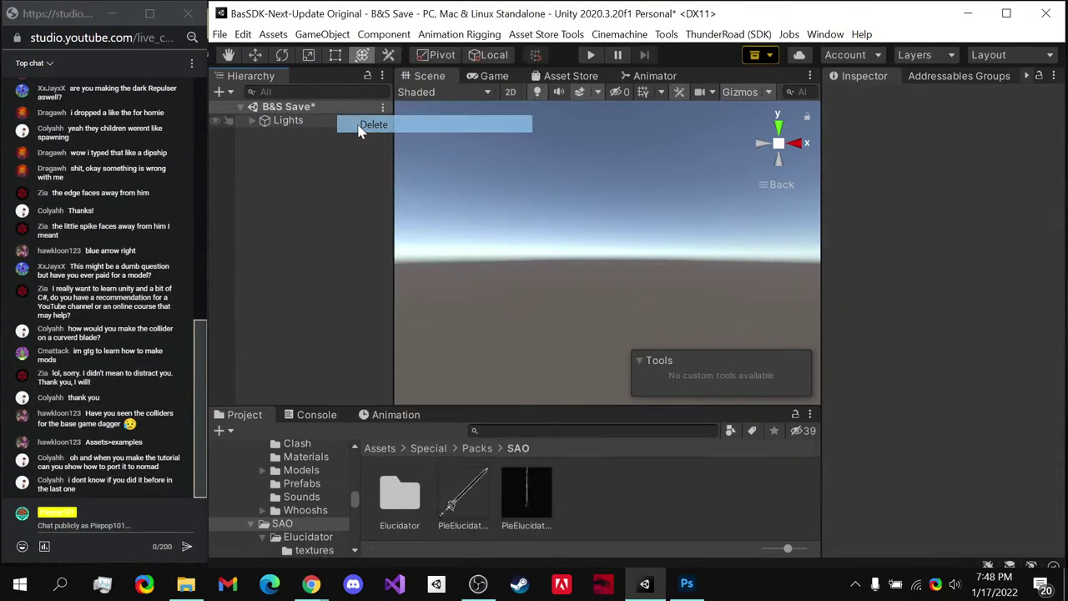
pyautogui.doubleClick(526, 492)
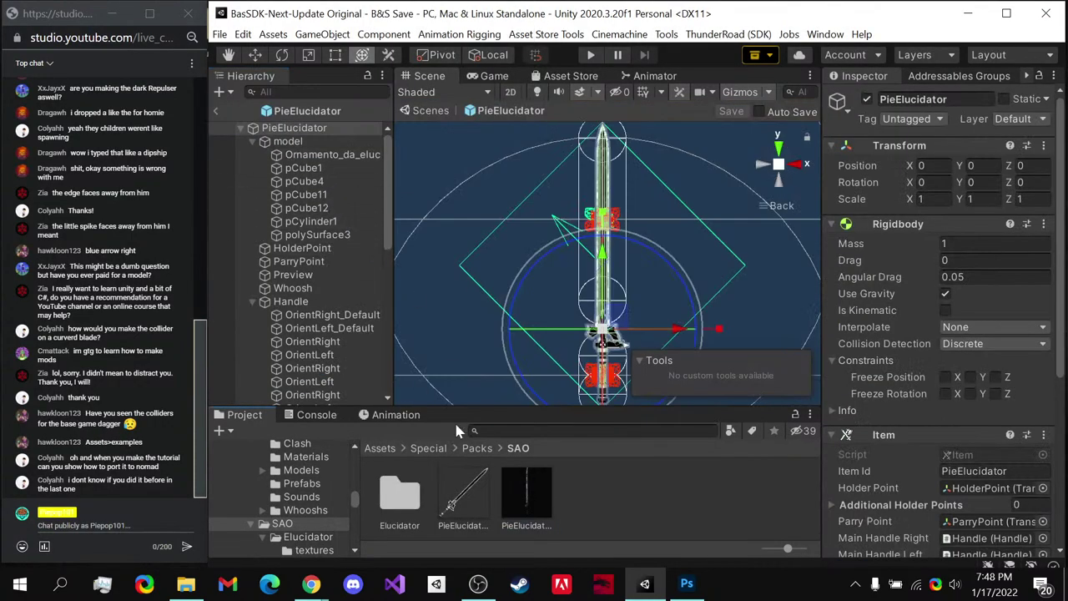
# - Convert New Material 3 in the Elucidator textures folder to the ThunderRoad/Lit shader with Convert MOES
pyautogui.doubleClick(401, 496)
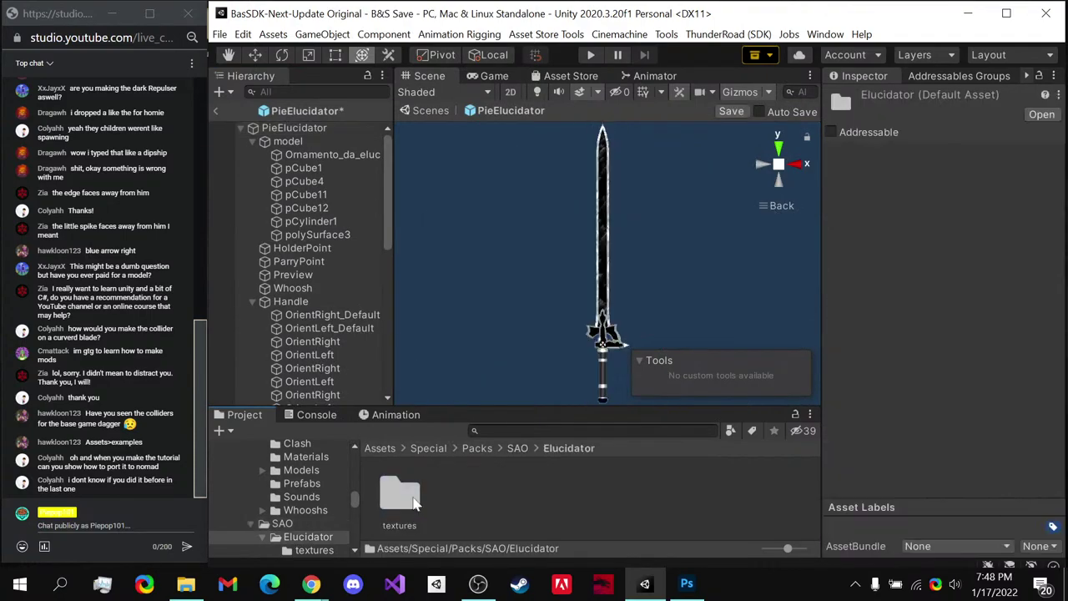
pyautogui.doubleClick(401, 497)
pyautogui.scroll(-2, 570, 520)
pyautogui.scroll(2, 572, 515)
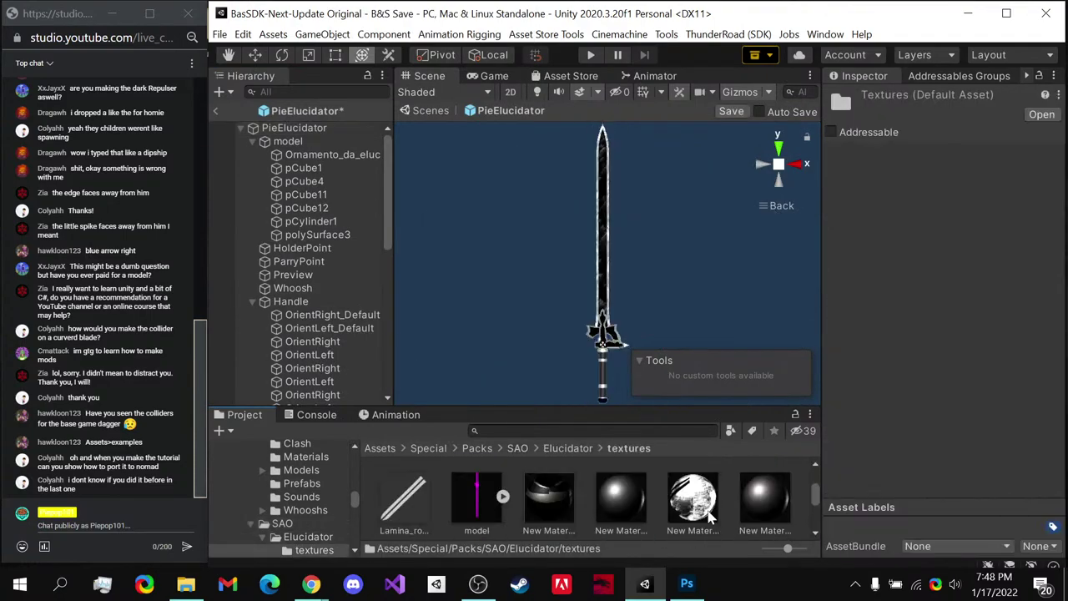
pyautogui.click(704, 511)
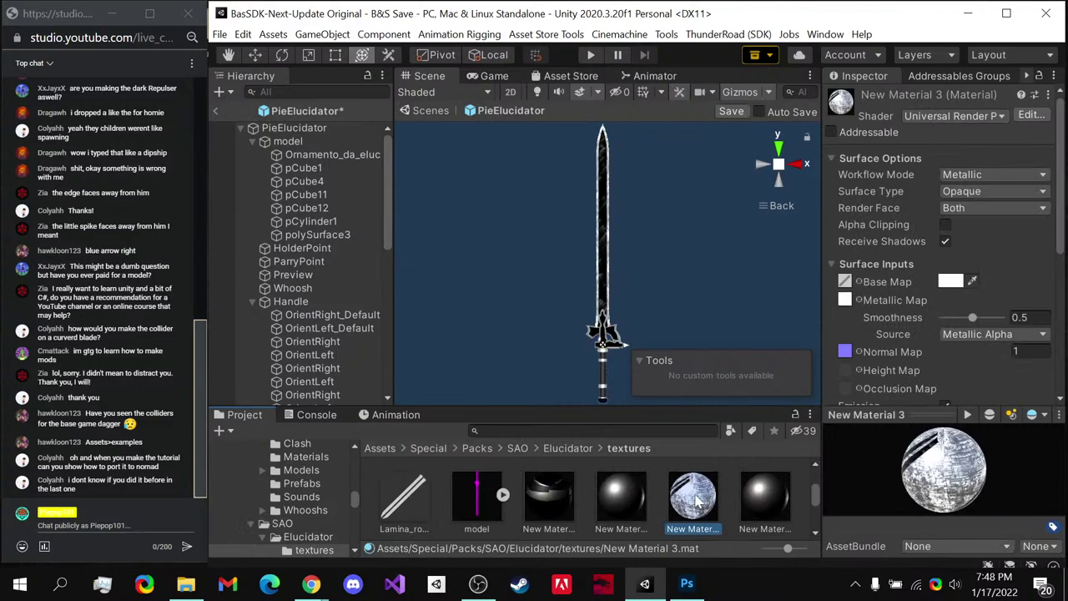
pyautogui.rightClick(699, 499)
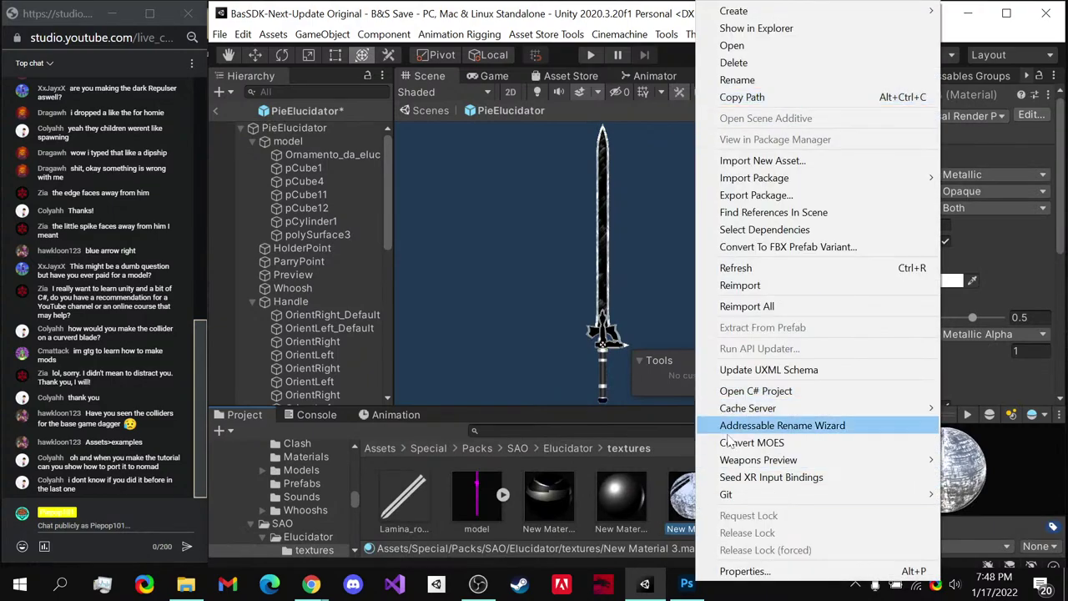
pyautogui.click(780, 442)
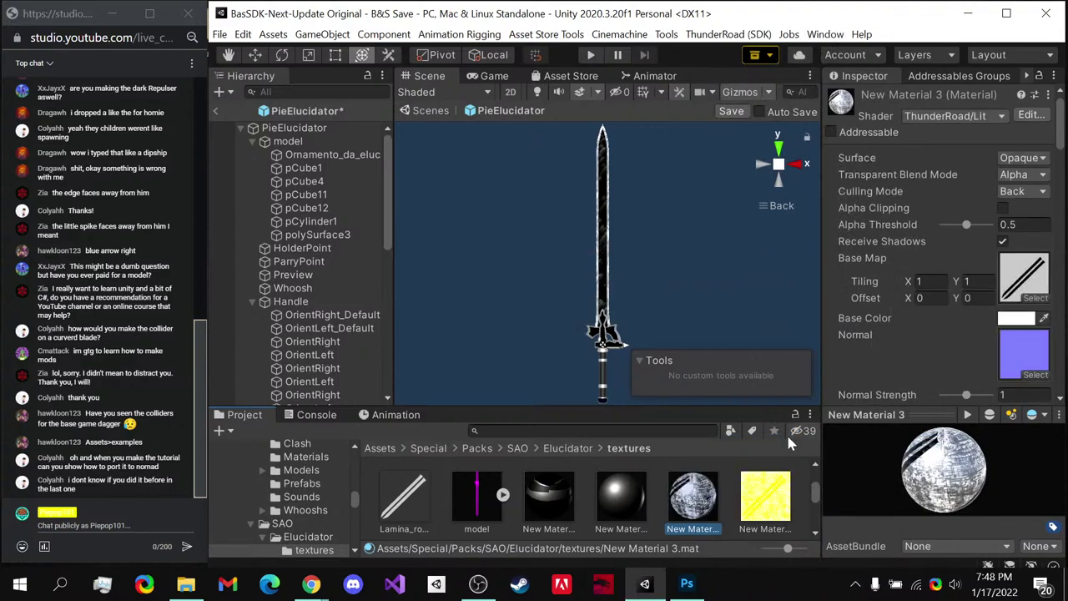
# - Clear New Material 3's emission map and set its emission colour to RGB 1, 1, 1
pyautogui.scroll(-8, 930, 324)
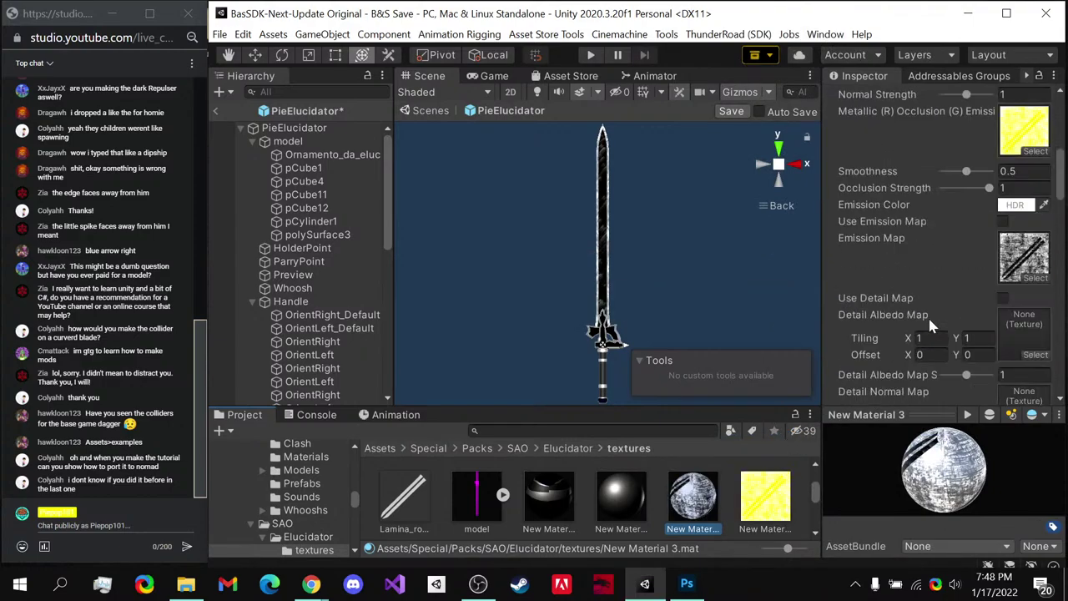
pyautogui.scroll(4, 995, 275)
pyautogui.scroll(-4, 1043, 359)
pyautogui.click(1035, 277)
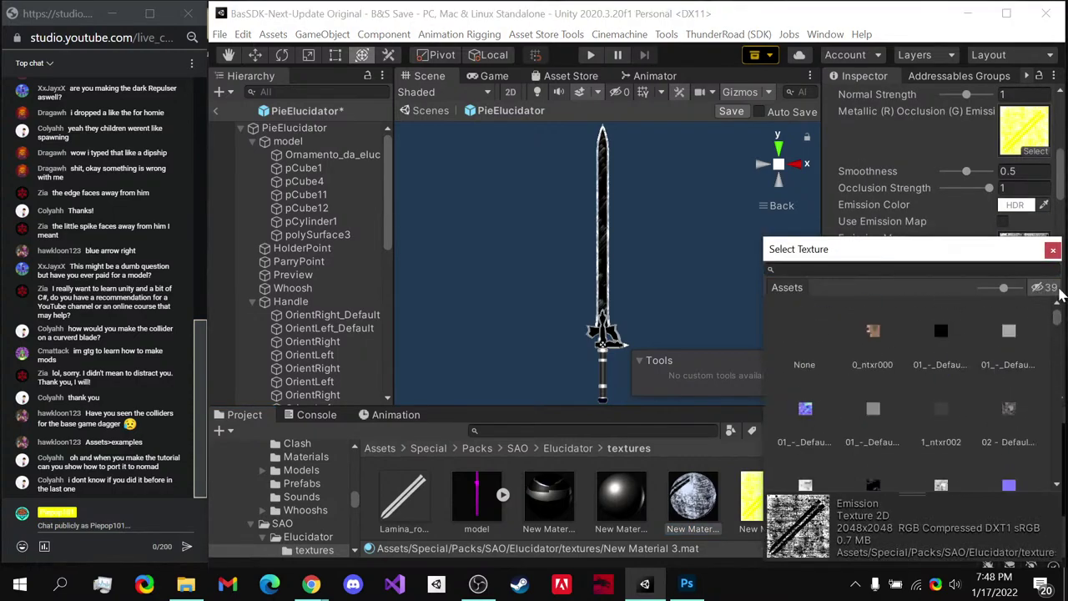
pyautogui.click(821, 342)
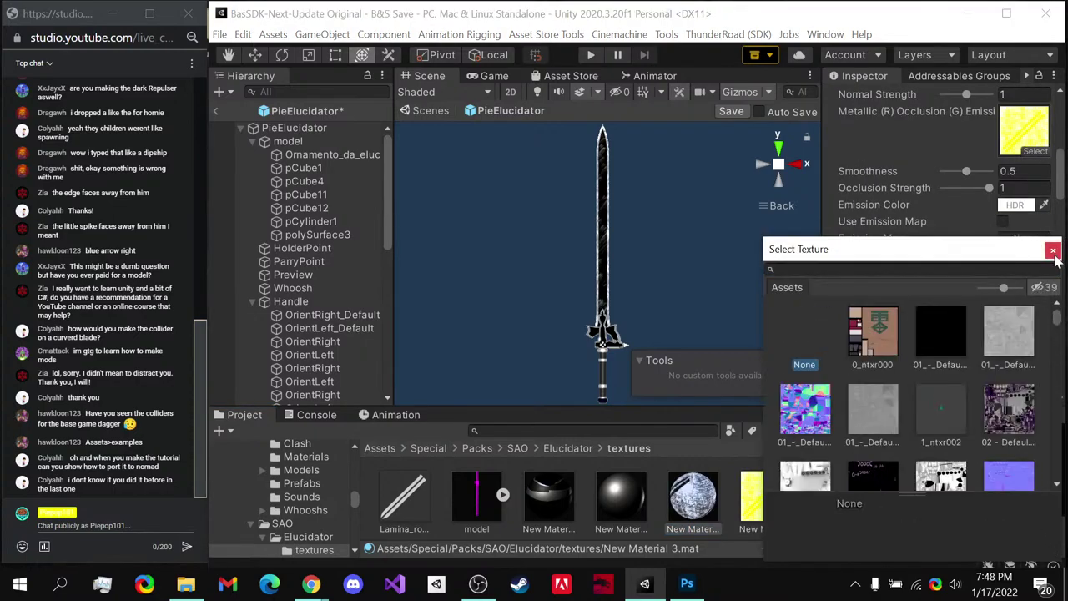
pyautogui.click(1006, 290)
pyautogui.click(1015, 206)
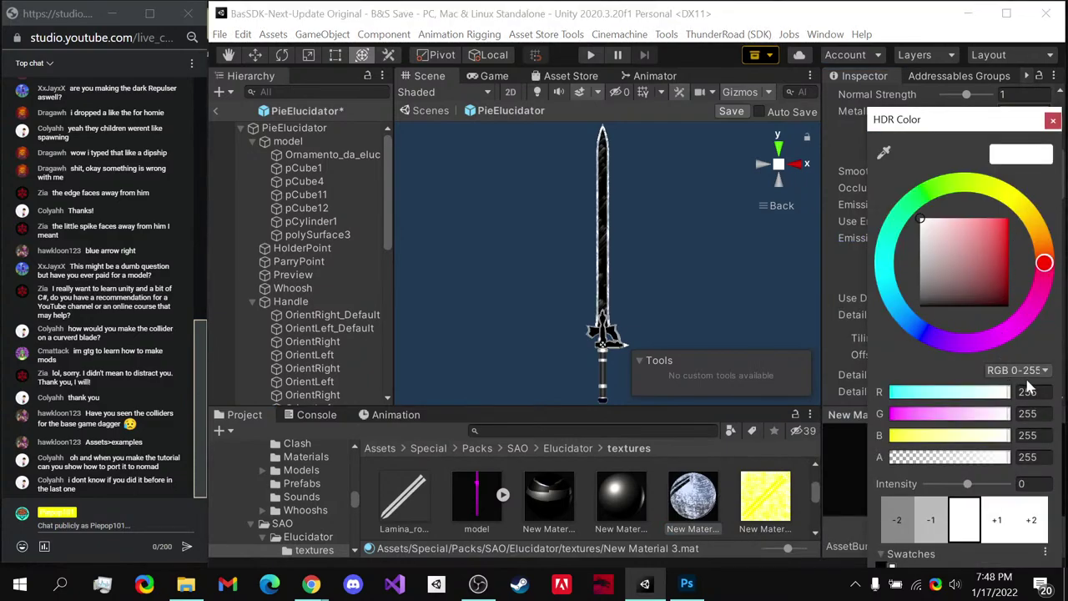
pyautogui.write('1')
pyautogui.press('Tab')
pyautogui.write('1')
pyautogui.press('Tab')
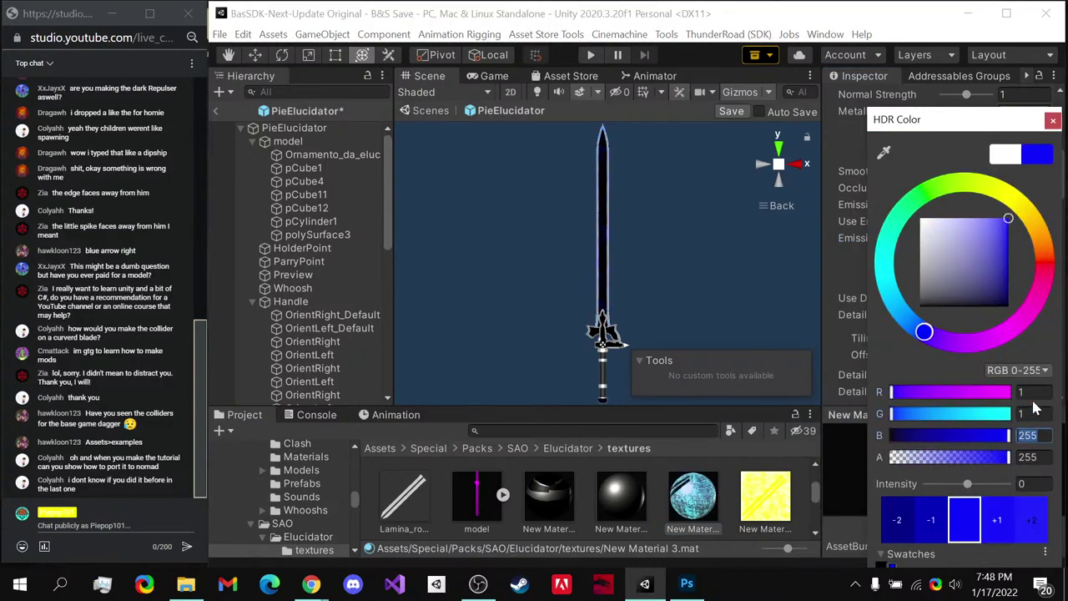
pyautogui.write('1')
pyautogui.click(1053, 121)
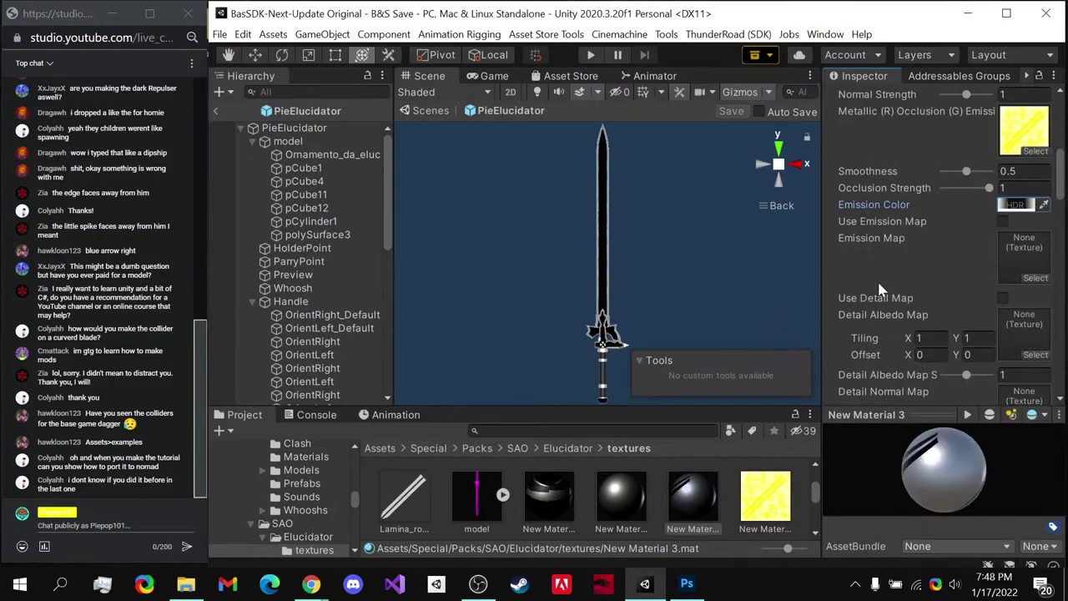
# - Apply the Reveal preset to New Material 3
pyautogui.scroll(10, 877, 284)
pyautogui.scroll(-3, 894, 282)
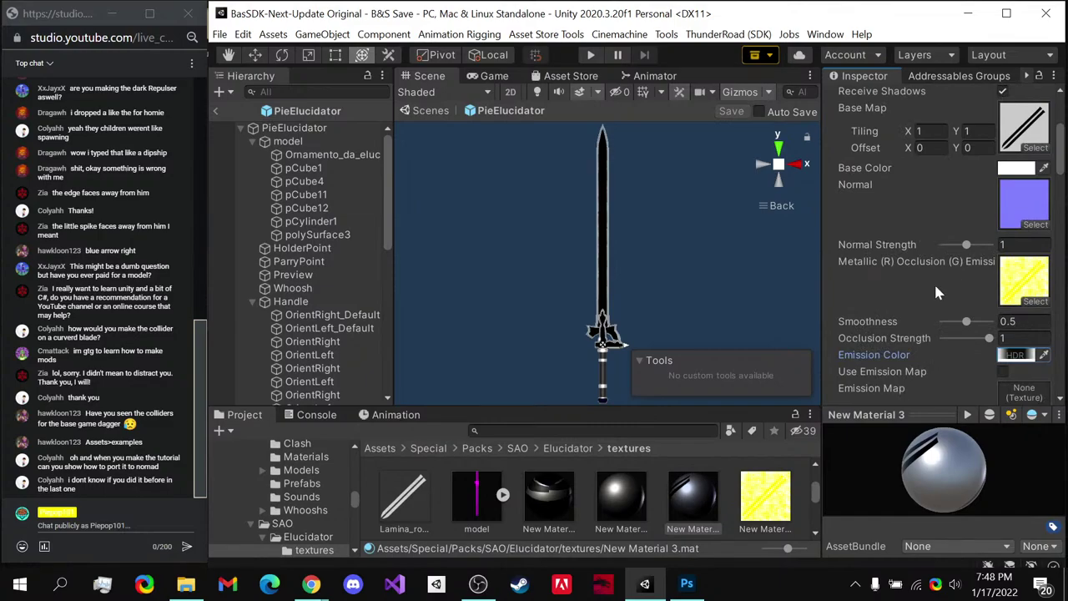
pyautogui.scroll(3, 934, 282)
pyautogui.scroll(1, 736, 509)
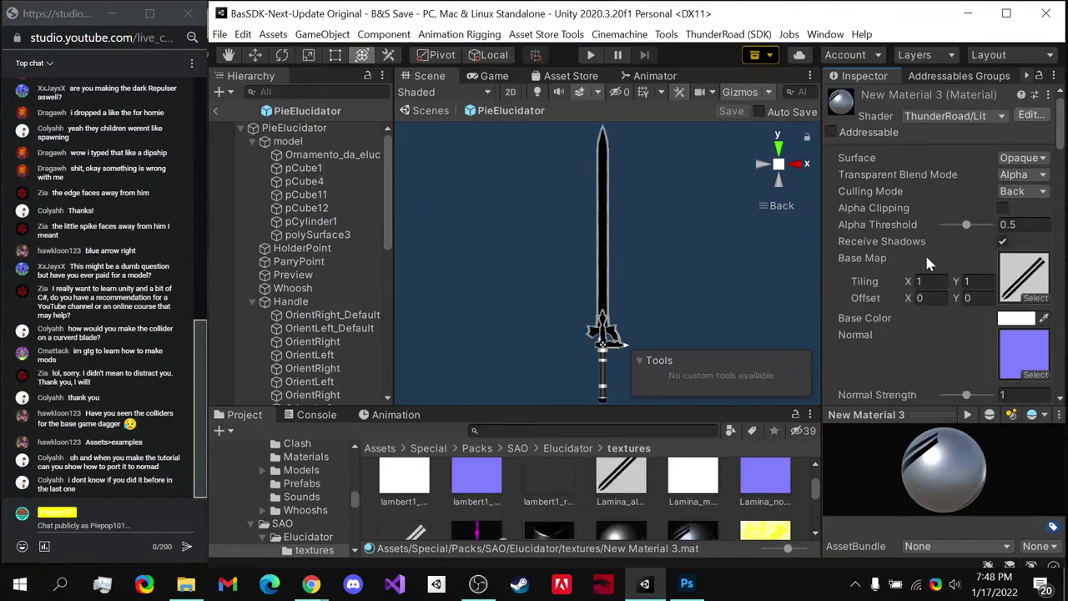
pyautogui.click(1048, 95)
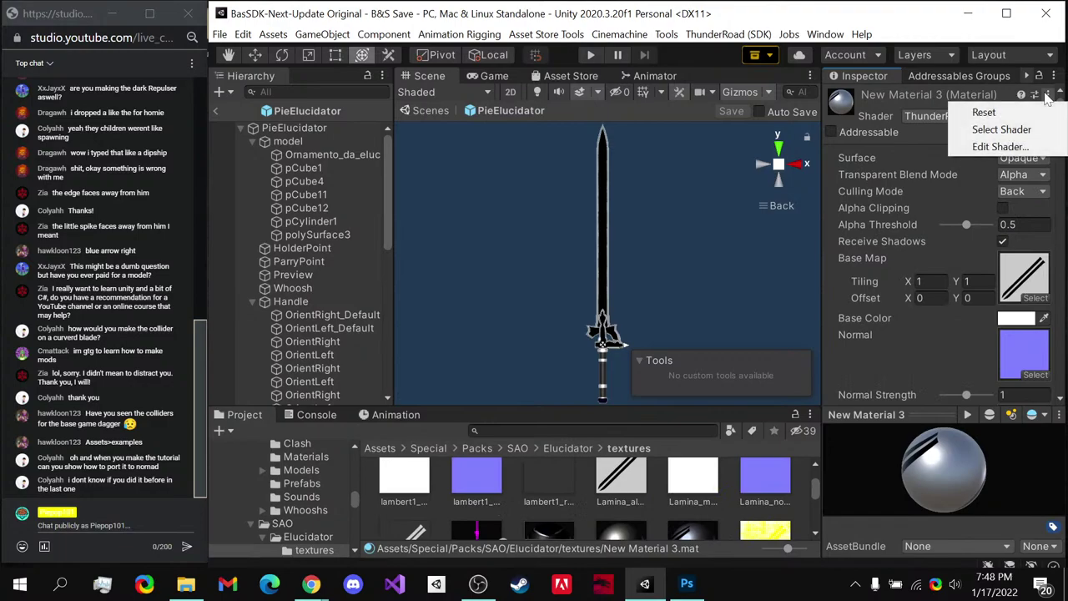
pyautogui.click(934, 175)
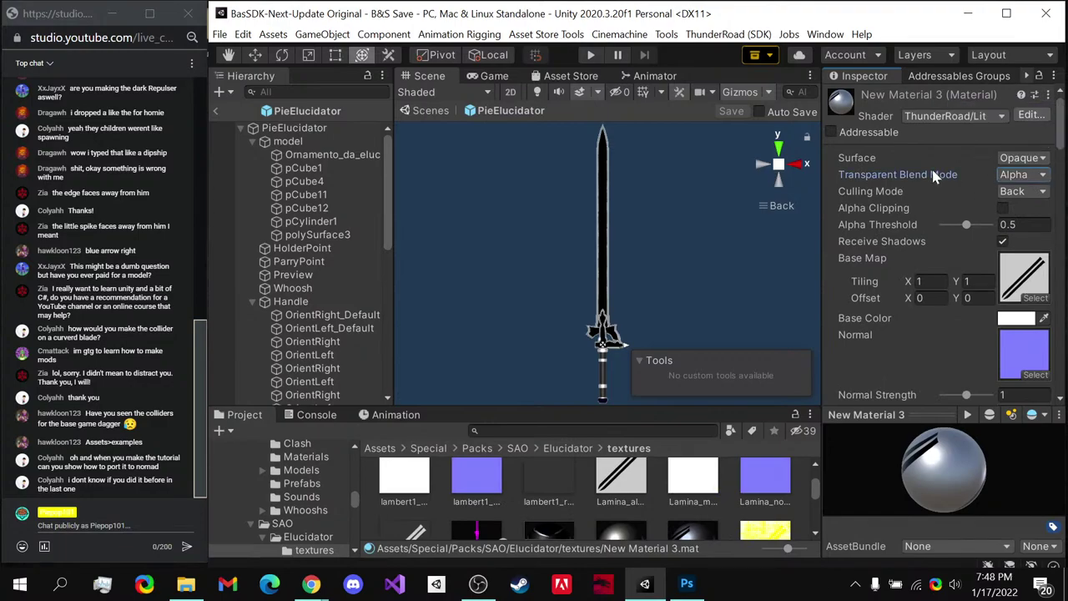
pyautogui.click(1036, 96)
pyautogui.click(998, 154)
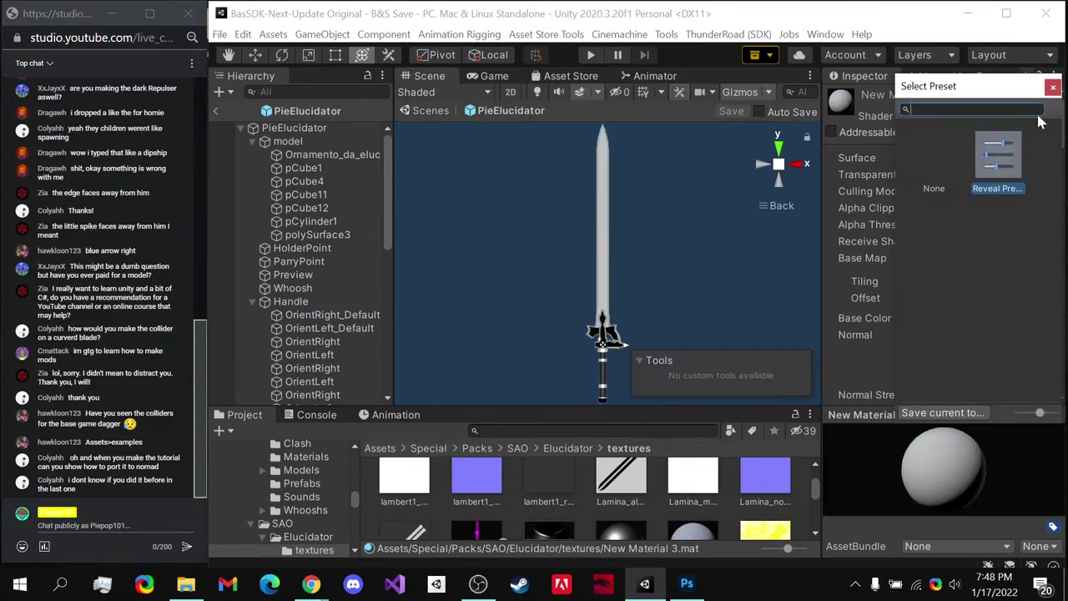
pyautogui.click(1053, 86)
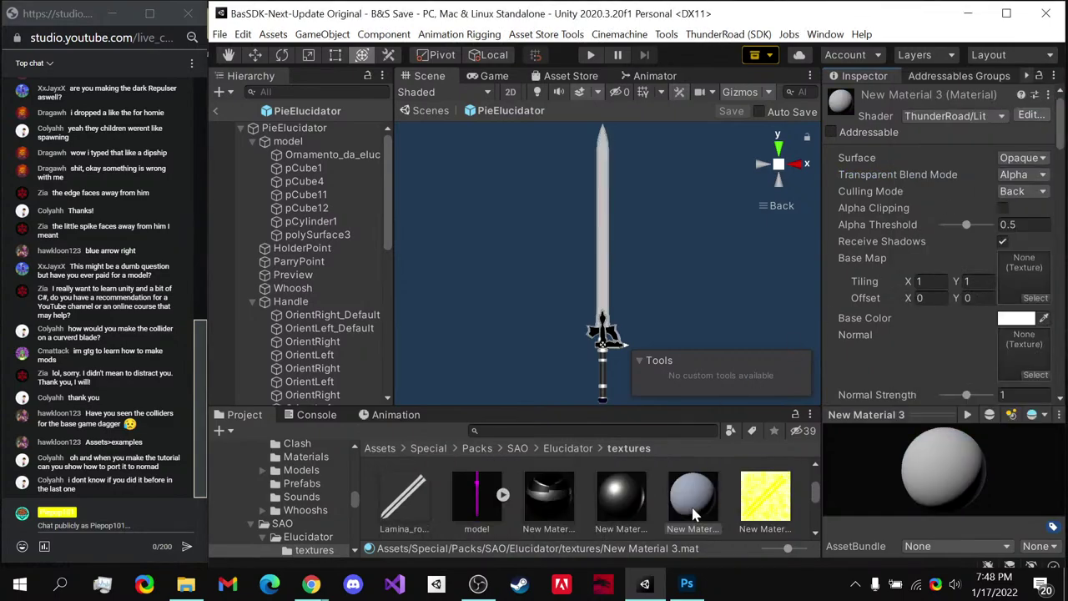
# - Assign the Lamina albedo texture as New Material 3's base map and the yellow MOES texture as its metallic/occlusion map
pyautogui.moveTo(646, 504); pyautogui.dragTo(1010, 230)
pyautogui.scroll(-3, 968, 250)
pyautogui.scroll(2, 961, 260)
pyautogui.scroll(1, 703, 492)
pyautogui.scroll(1, 703, 492)
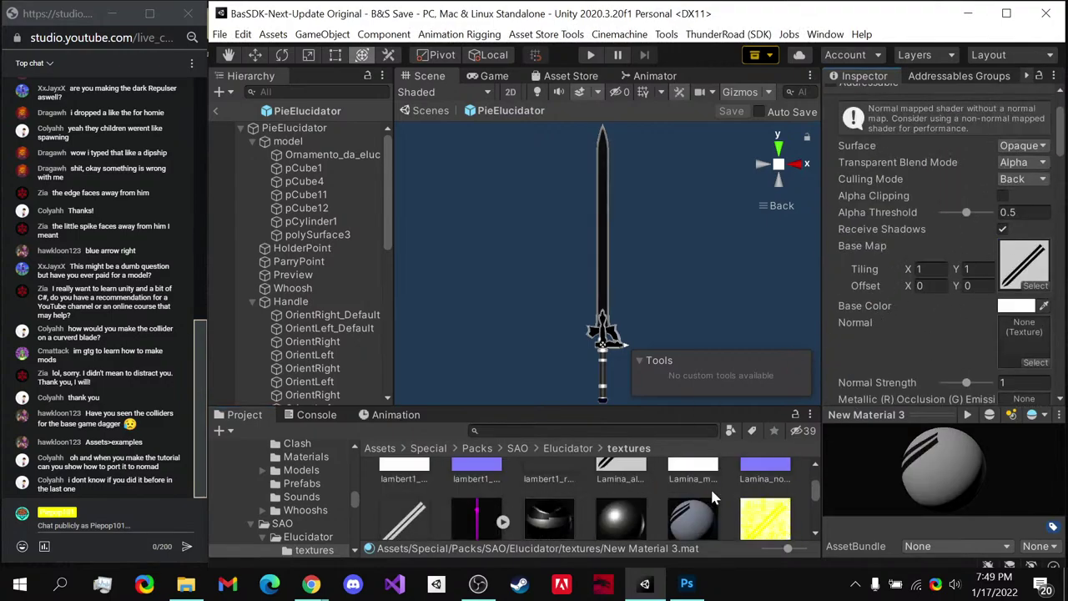
pyautogui.scroll(-3, 877, 332)
pyautogui.scroll(-1, 795, 480)
pyautogui.moveTo(765, 497); pyautogui.dragTo(1027, 260)
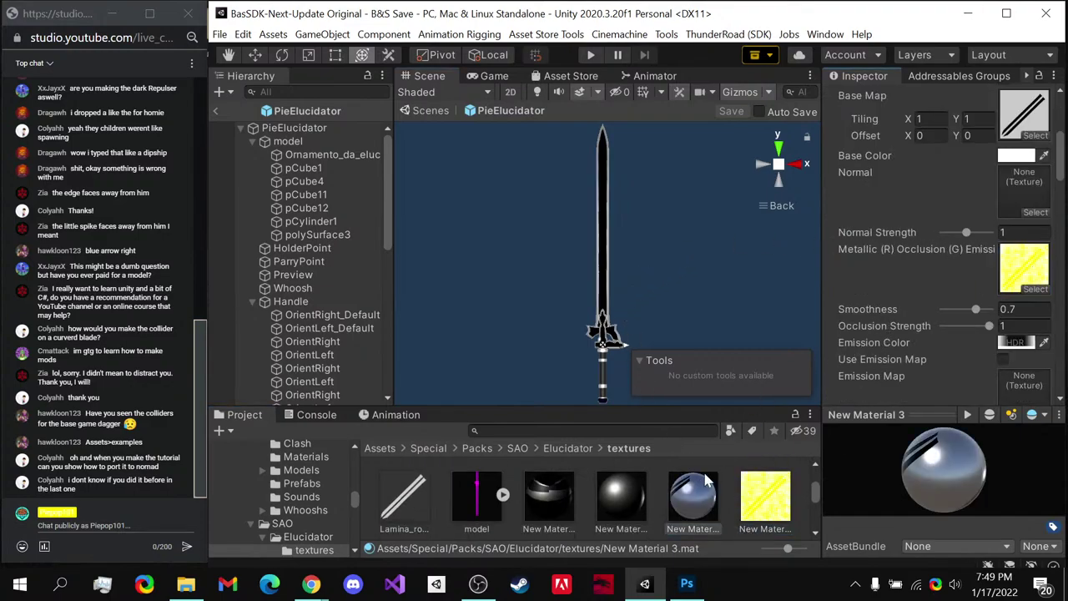
# - Assign the Lamina normal texture to New Material 3's Normal slot
pyautogui.scroll(2, 705, 480)
pyautogui.scroll(-2, 690, 499)
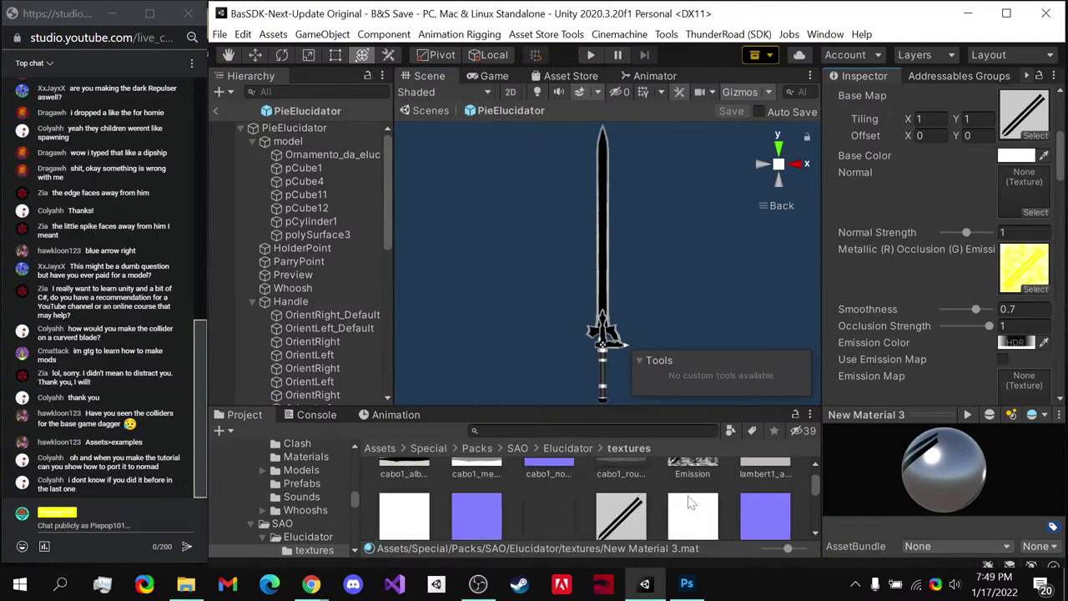
pyautogui.scroll(1, 708, 499)
pyautogui.moveTo(755, 501); pyautogui.dragTo(1011, 189)
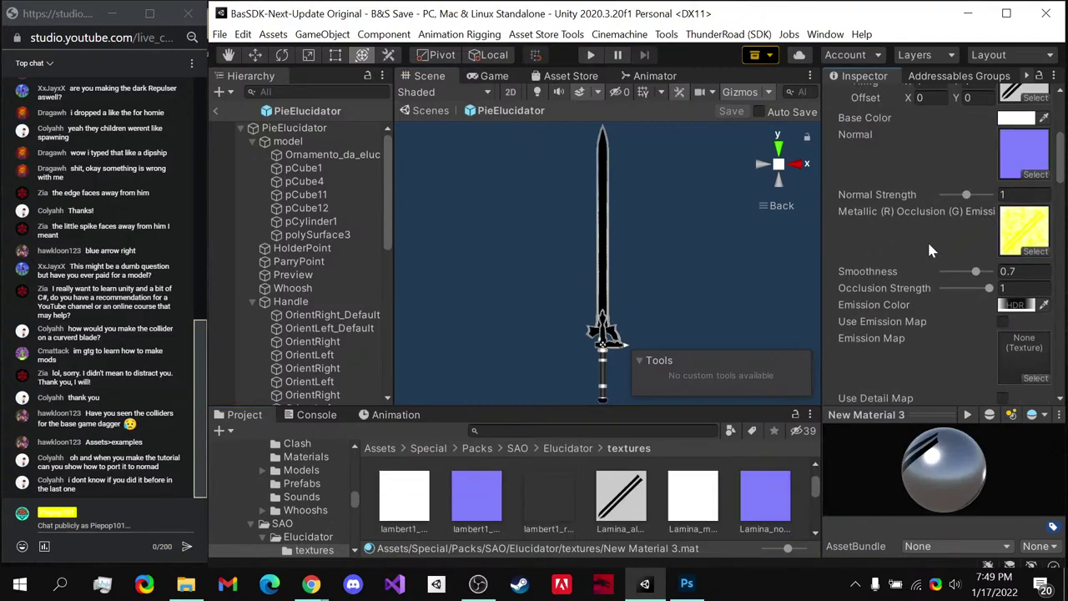
# - Assign the Lamina normal texture to New Material 3's Layer0 (R) Normal slot
pyautogui.scroll(-10, 915, 322)
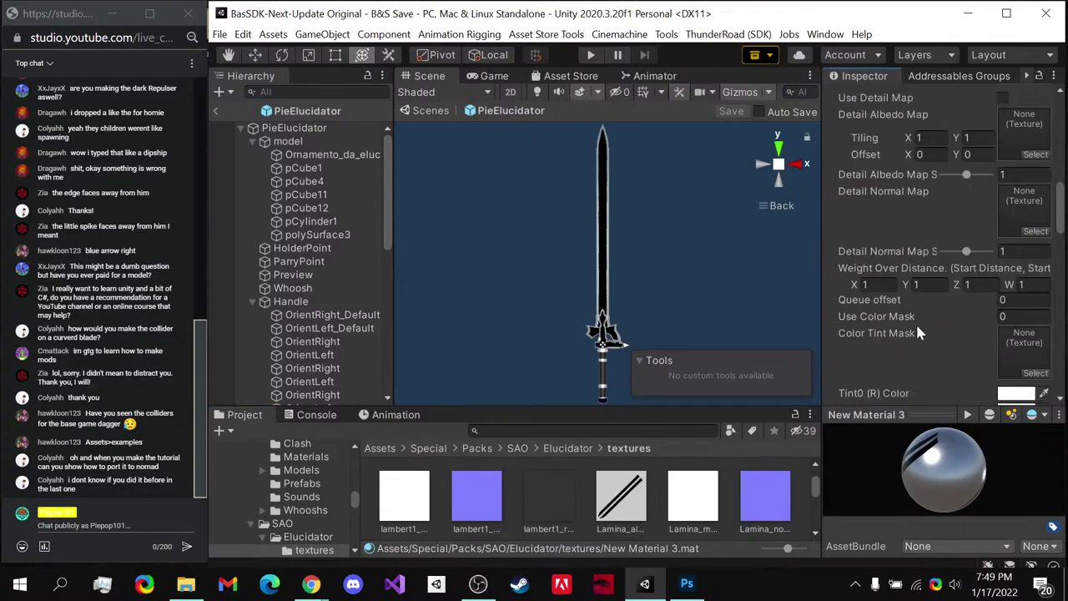
pyautogui.scroll(-4, 918, 332)
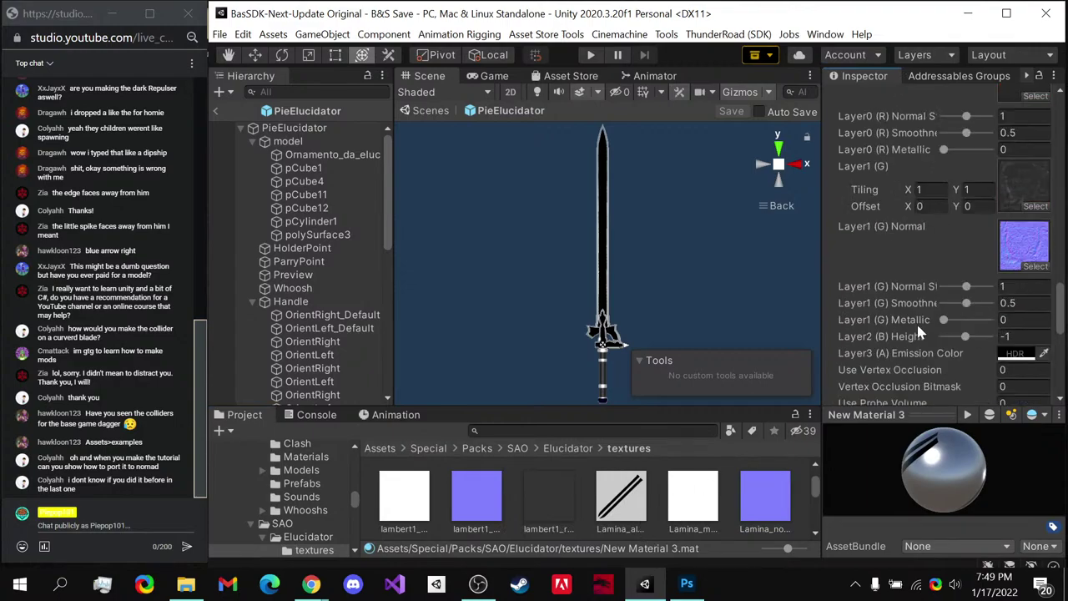
pyautogui.scroll(4, 918, 332)
pyautogui.scroll(1, 647, 496)
pyautogui.scroll(-1, 648, 496)
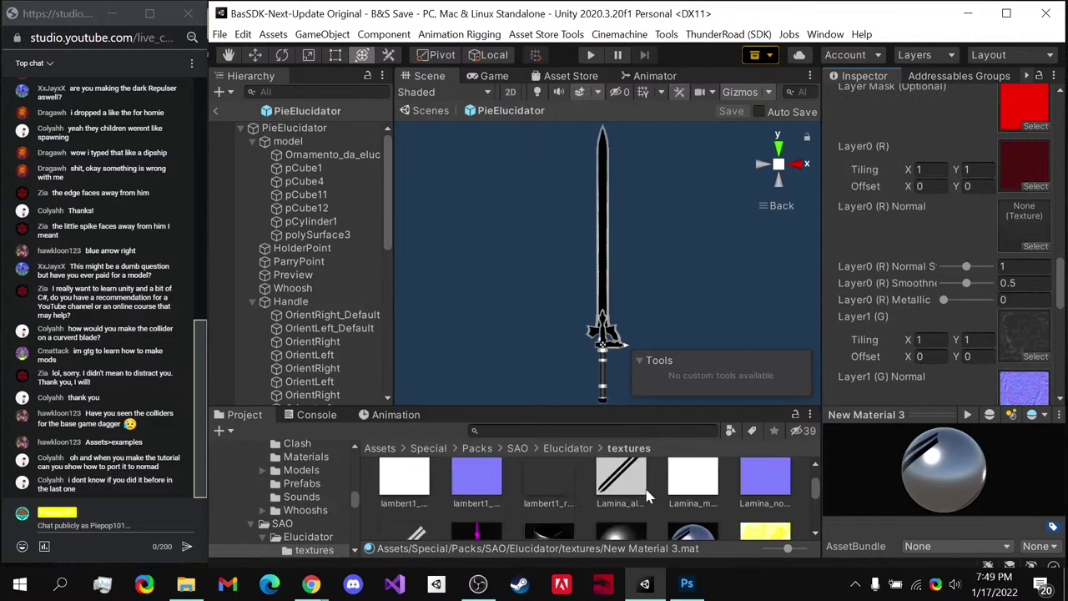
pyautogui.scroll(1, 737, 495)
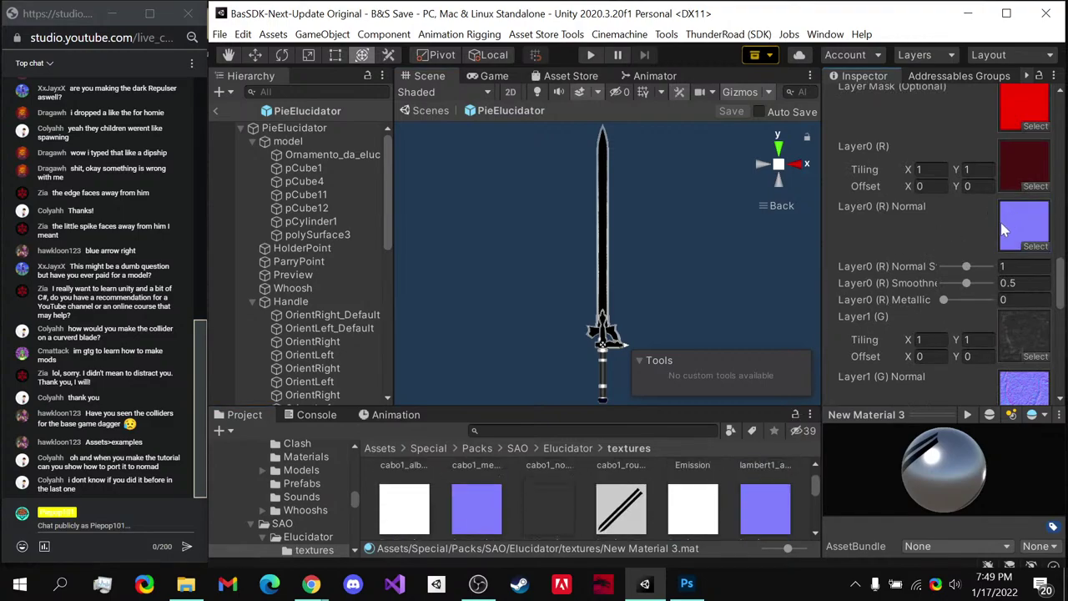
pyautogui.scroll(3, 961, 262)
pyautogui.scroll(5, 961, 262)
# - Add a Reveal Decal component to all seven meshes under model, from Ornamento_da_elucidator to polySurface3
pyautogui.moveTo(960, 263); pyautogui.dragTo(325, 160)
pyautogui.click(317, 170)
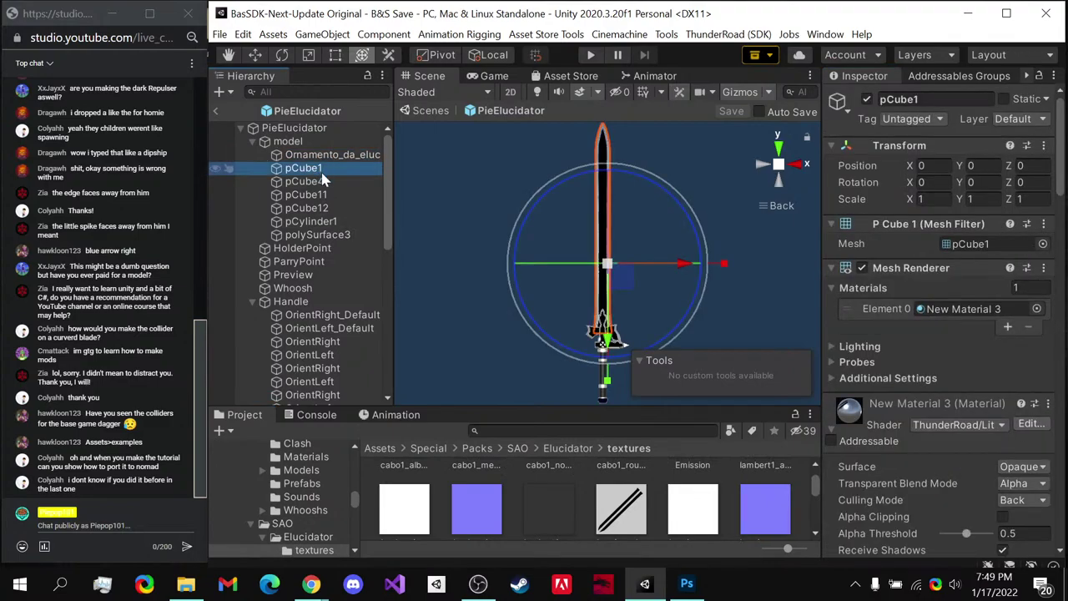
pyautogui.click(321, 195)
pyautogui.click(323, 209)
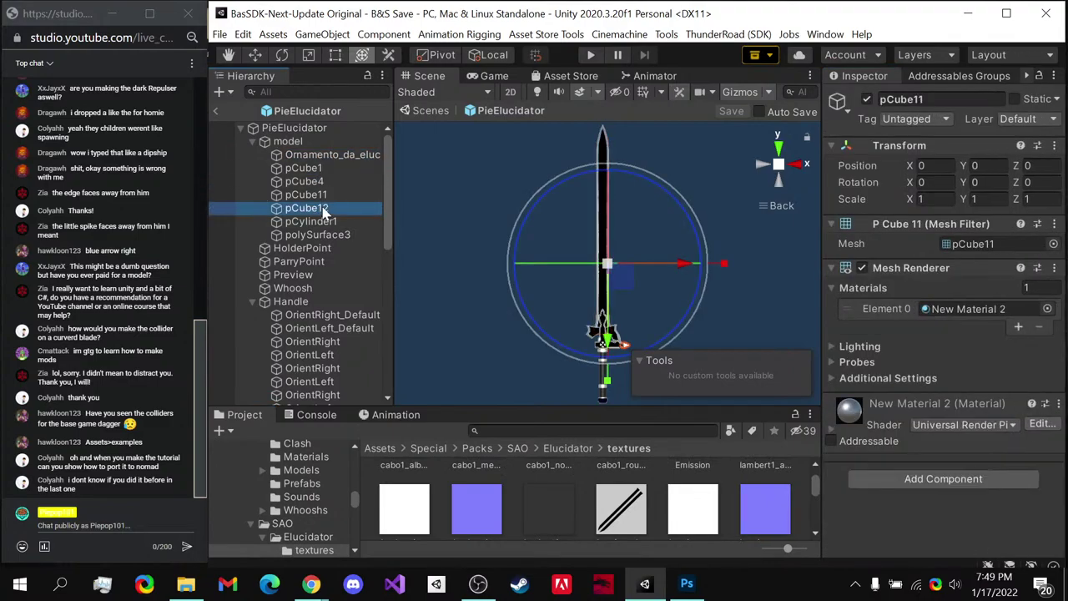
pyautogui.click(324, 221)
pyautogui.click(332, 235)
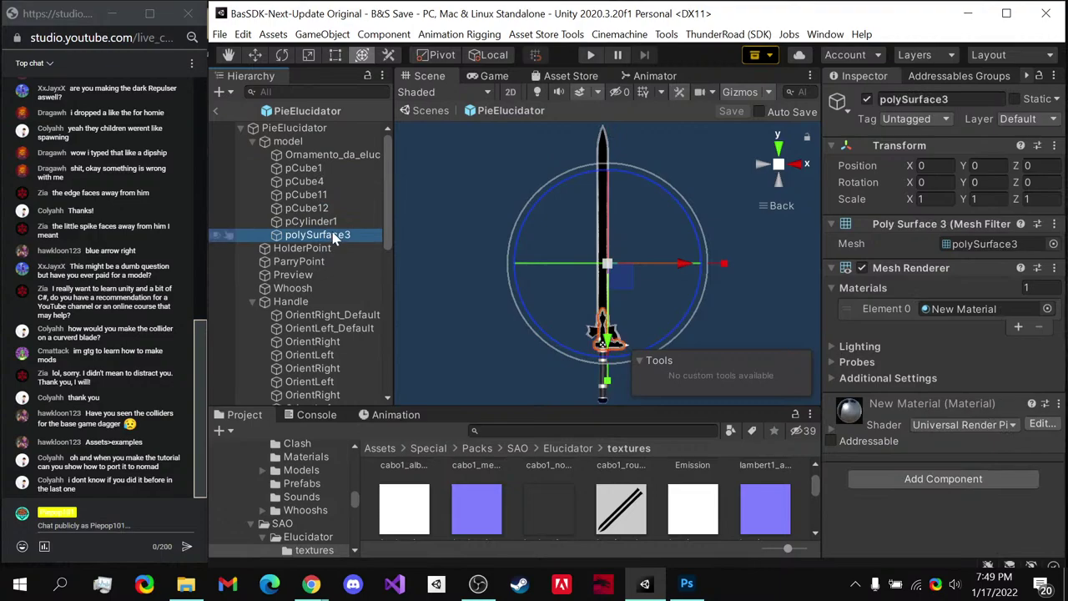
pyautogui.keyDown('shift'); pyautogui.click(329, 165); pyautogui.keyUp('shift')
pyautogui.click(981, 427)
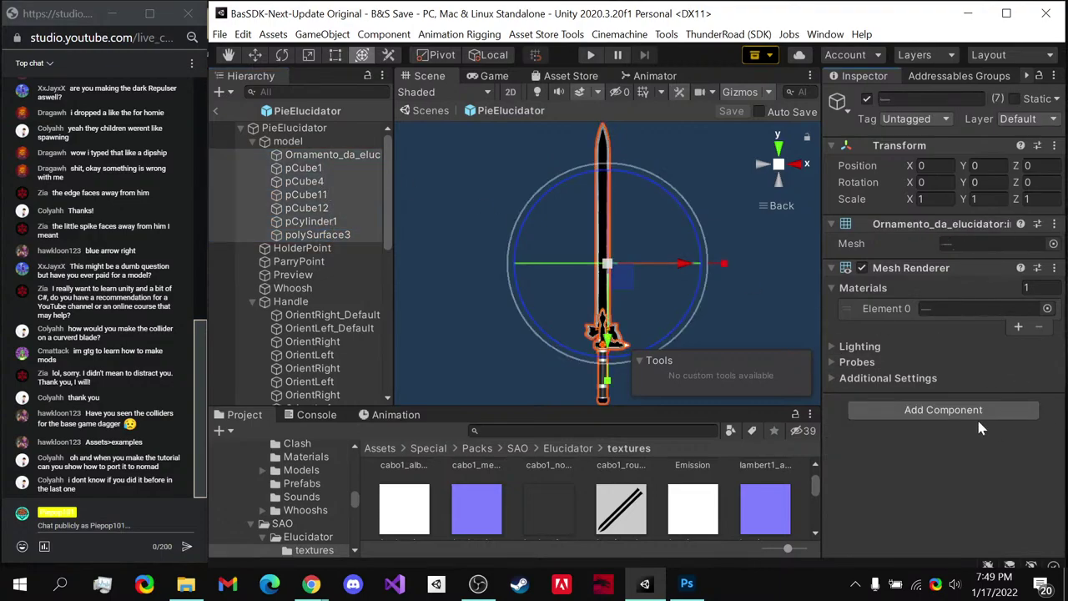
pyautogui.click(960, 410)
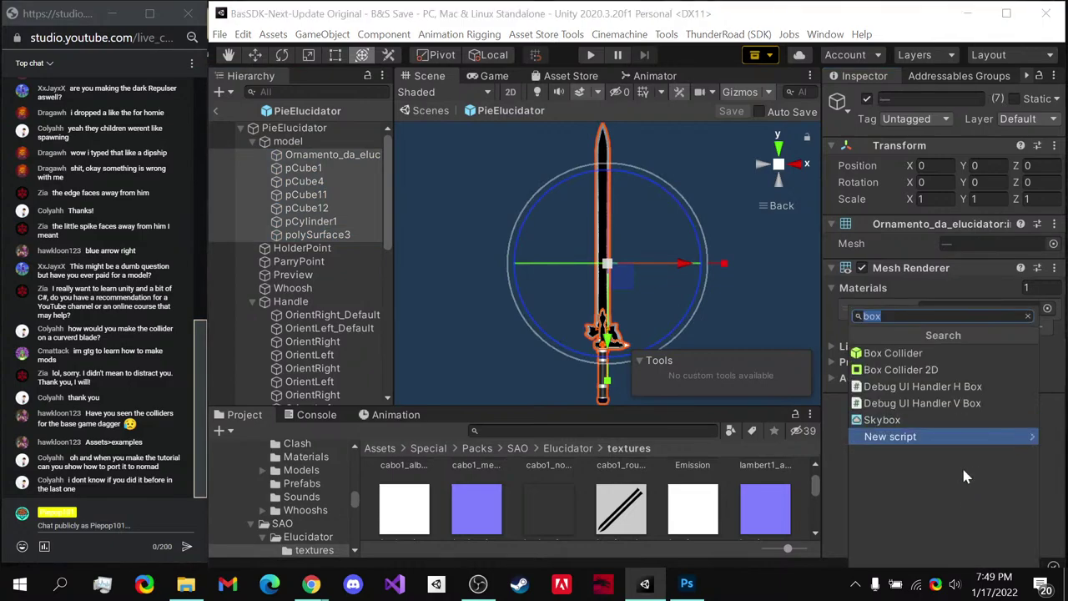
pyautogui.write('m')
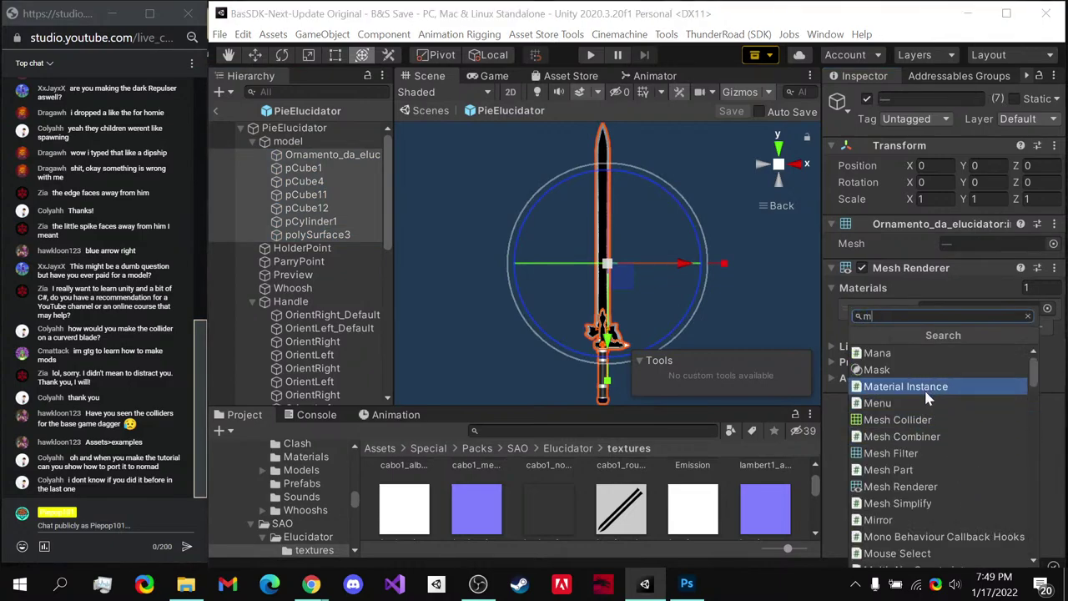
pyautogui.press('BackSpace')
pyautogui.write('revea')
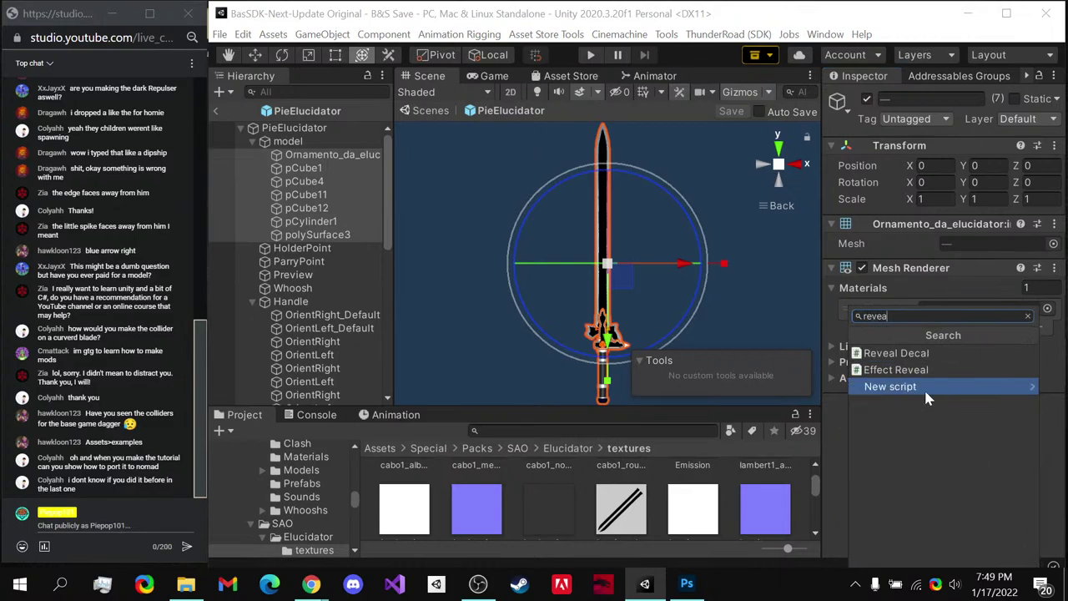
pyautogui.click(933, 357)
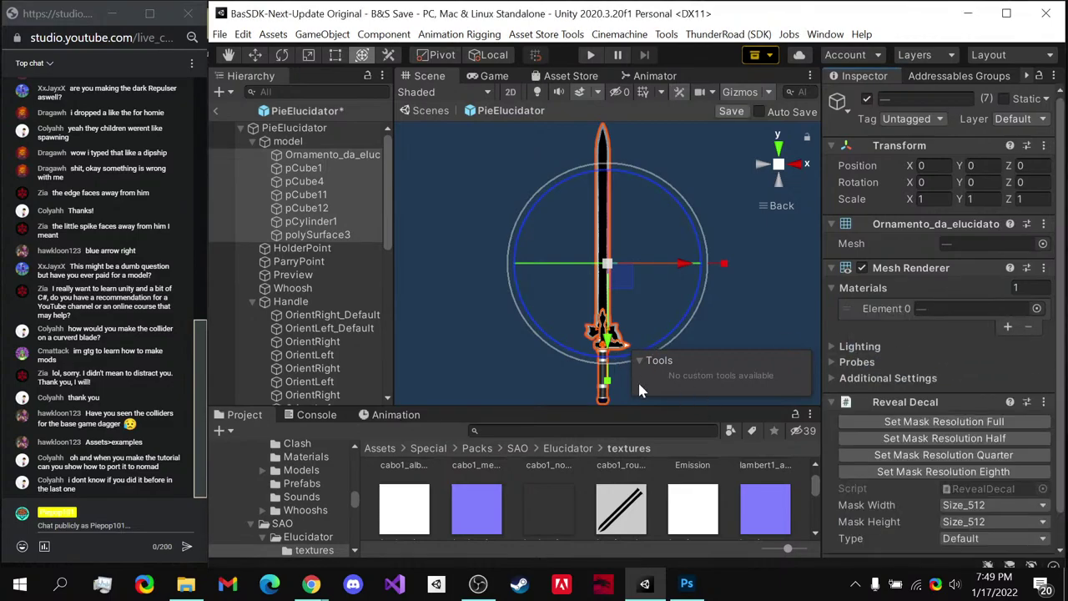
# - Set the Reveal Decal mask resolution to Quarter, giving 512 for width and height, and save the prefab
pyautogui.click(982, 445)
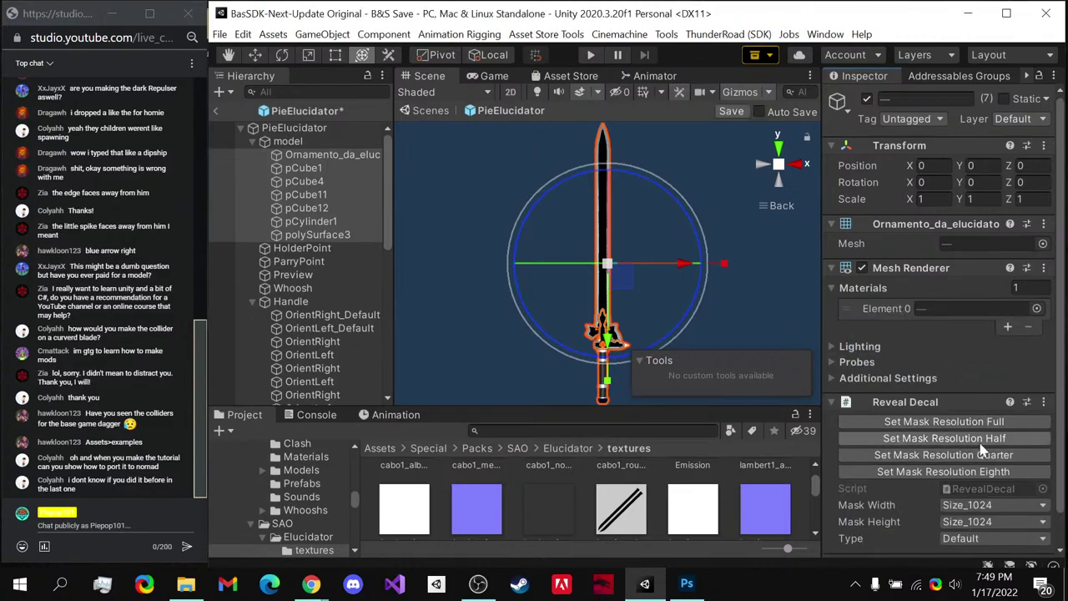
pyautogui.click(983, 455)
pyautogui.hotkey('ctrl', 's')
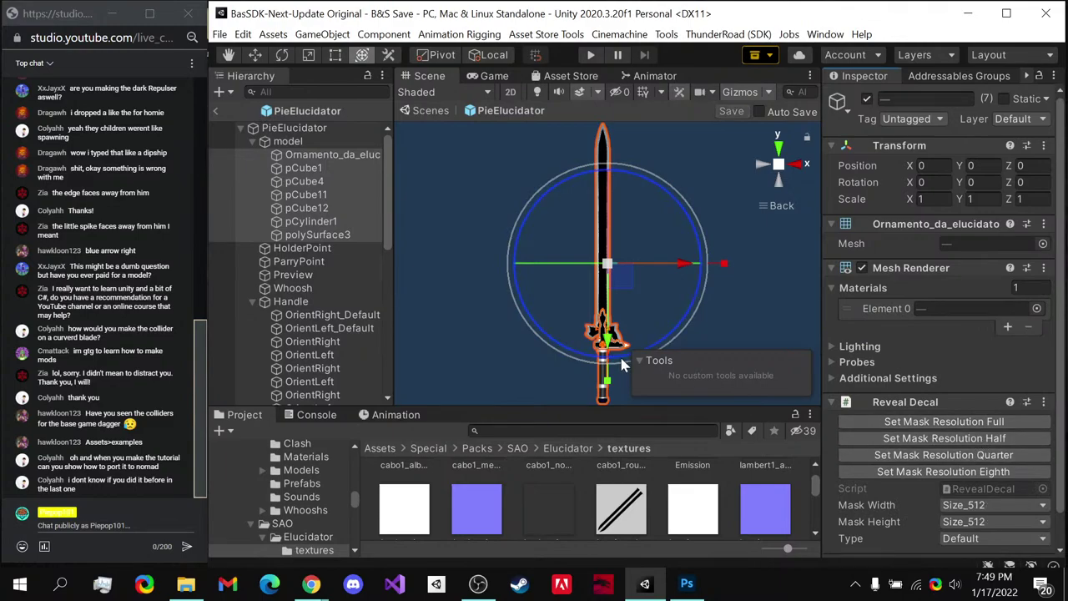
# - Exit the PieElucidator prefab and go up to the SAO folder in the project assets
pyautogui.click(253, 141)
pyautogui.click(215, 112)
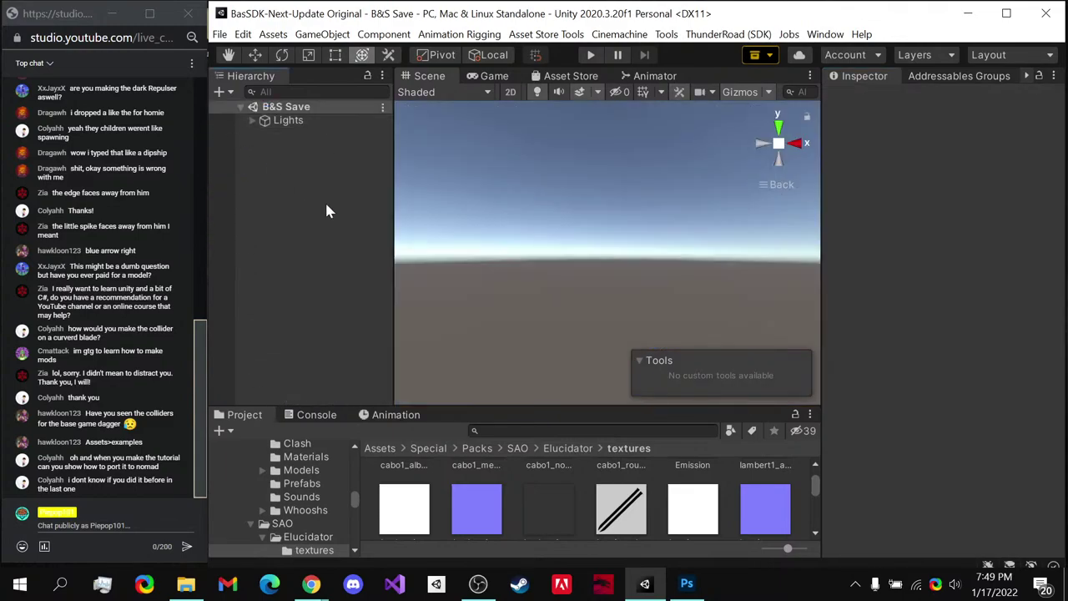
pyautogui.click(571, 449)
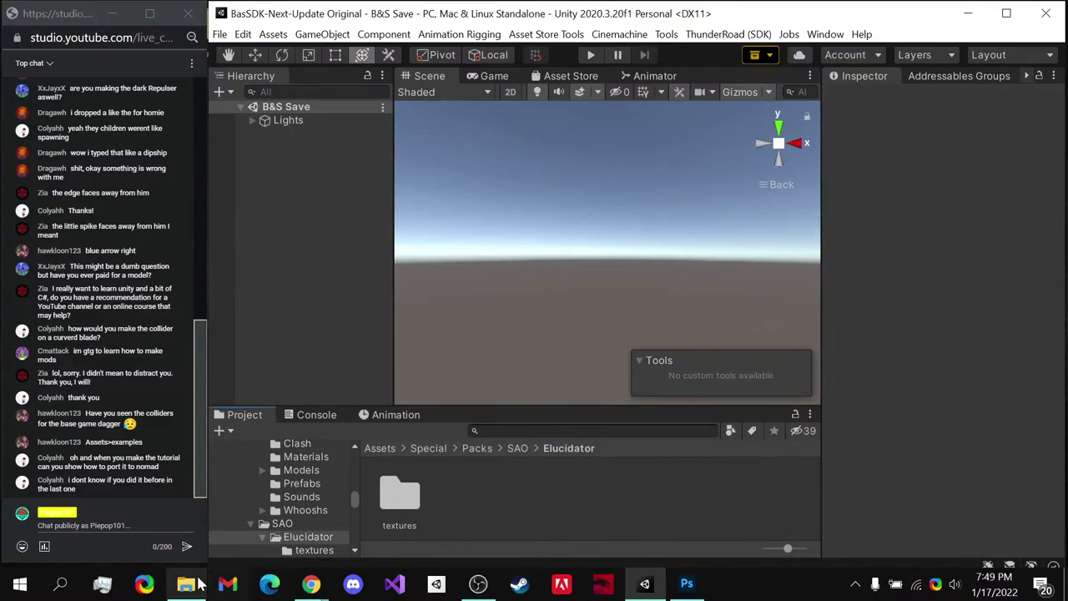
pyautogui.click(516, 449)
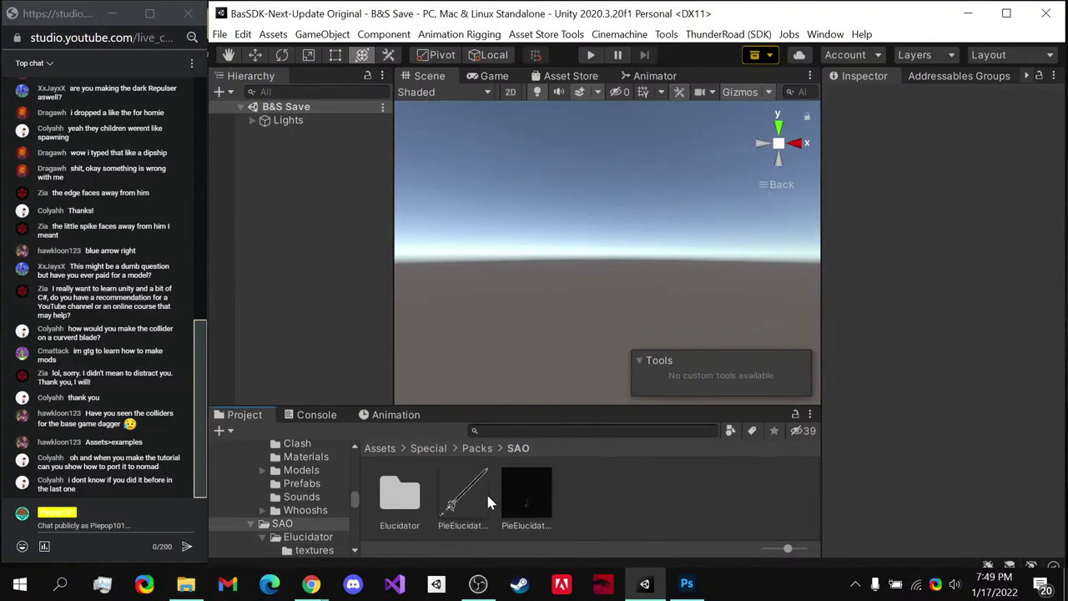
# - Switch to File Explorer and delete the Elucidator folder from the Desktop
pyautogui.click(186, 583)
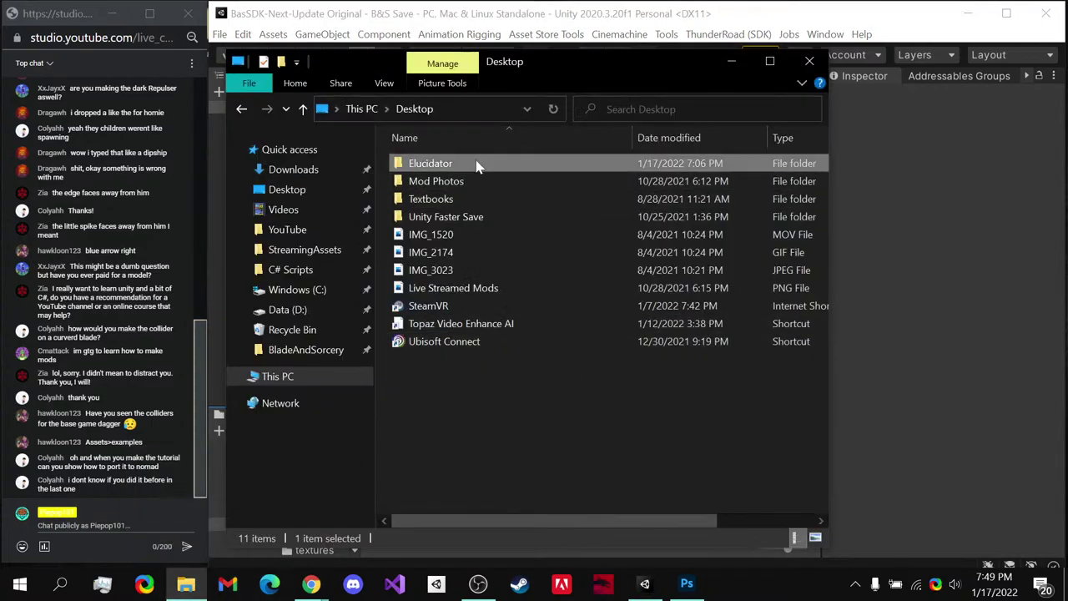
pyautogui.press('Delete')
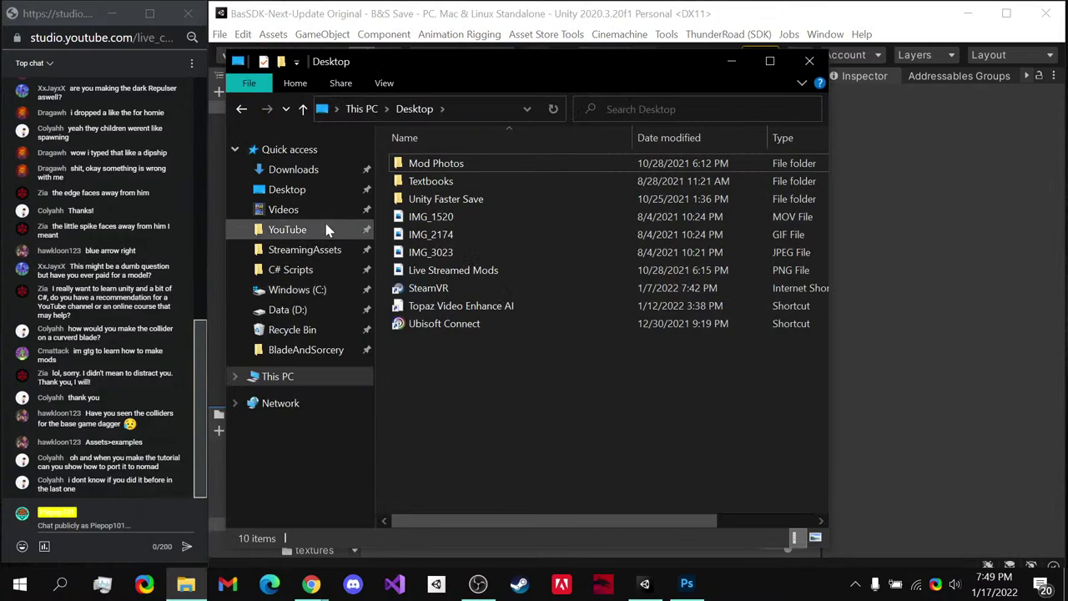
# - Extract the model DAE file from the sword-art-online-fragrant-olive-sword archive in Downloads to the Desktop
pyautogui.click(292, 169)
pyautogui.scroll(-10, 543, 375)
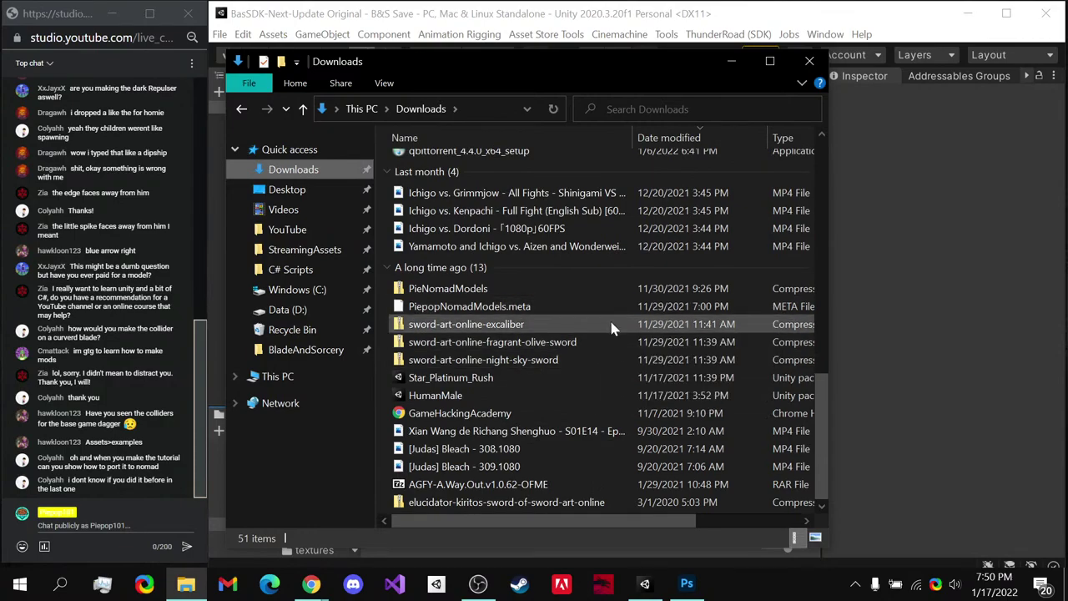
pyautogui.doubleClick(580, 343)
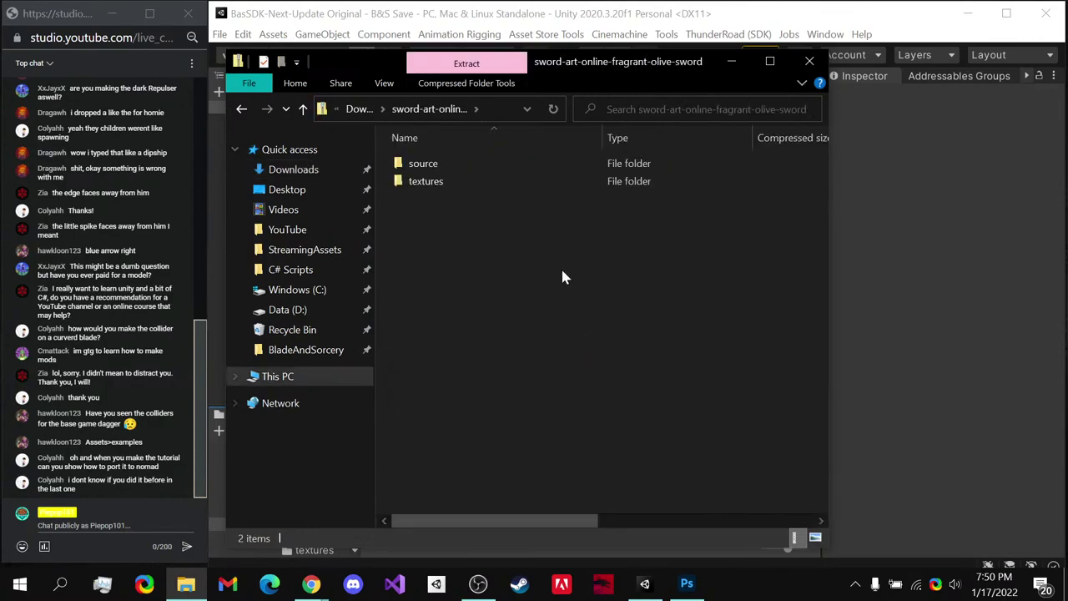
pyautogui.doubleClick(448, 163)
pyautogui.doubleClick(446, 163)
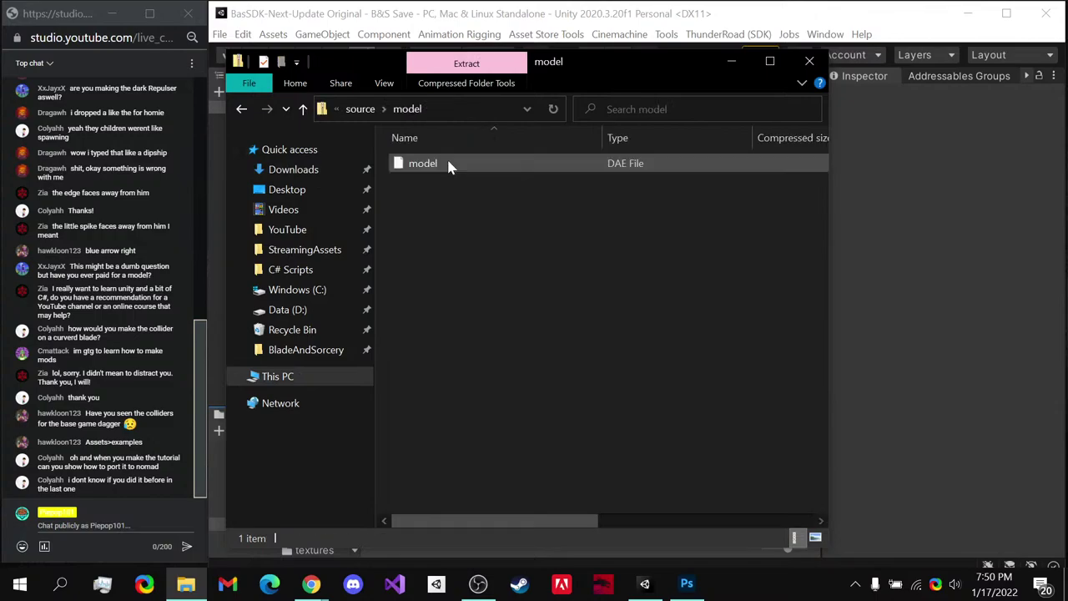
pyautogui.moveTo(421, 164); pyautogui.dragTo(267, 200)
pyautogui.click(367, 109)
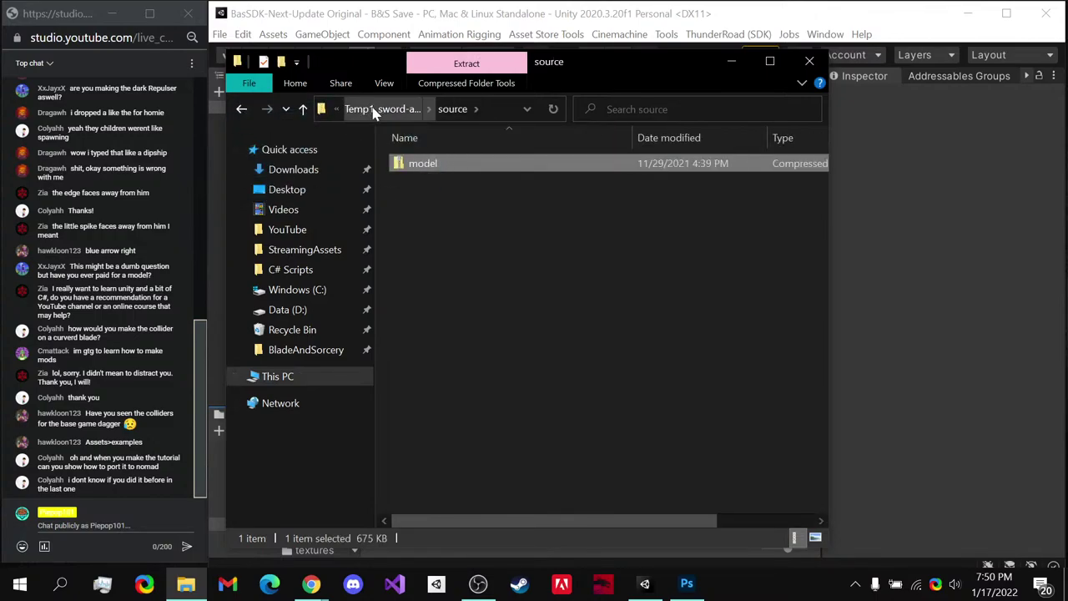
pyautogui.click(325, 108)
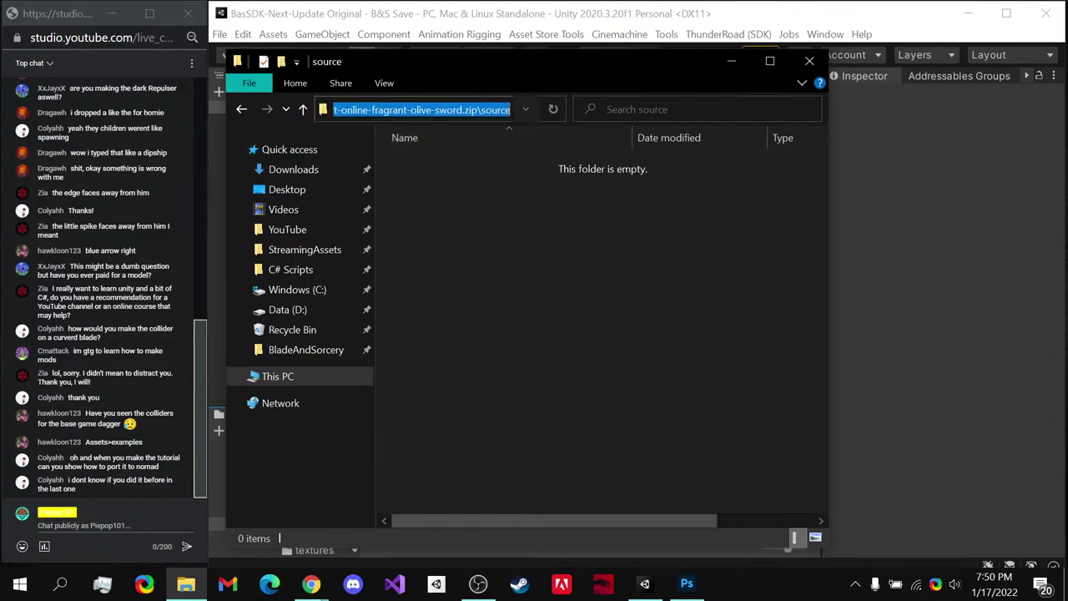
pyautogui.click(241, 110)
pyautogui.click(700, 321)
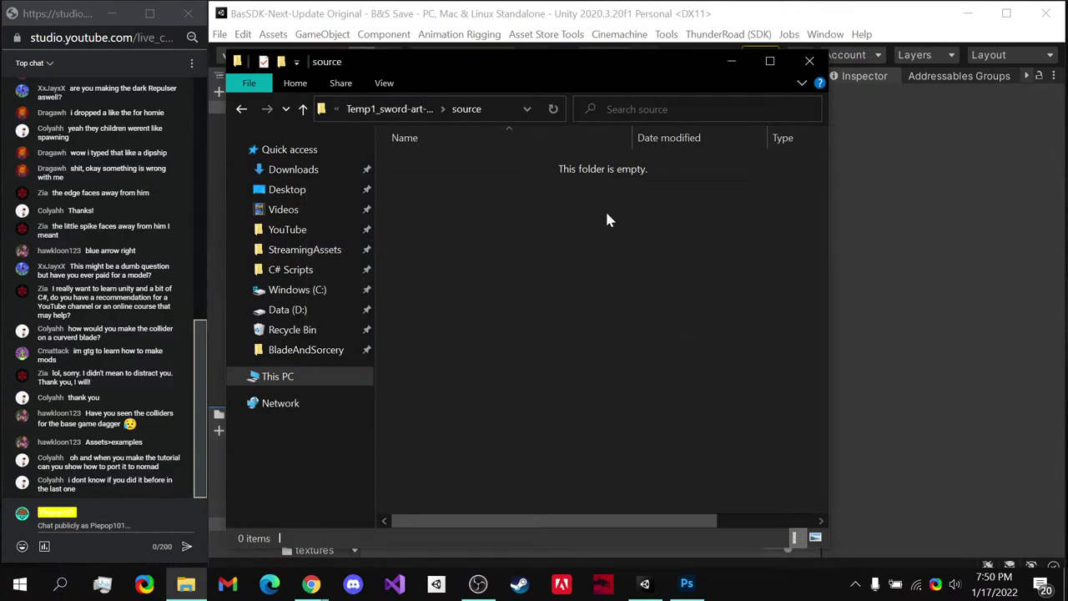
# - Extract the textures folder from the sword-art-online-fragrant-olive-sword archive and move it to the Desktop
pyautogui.click(305, 171)
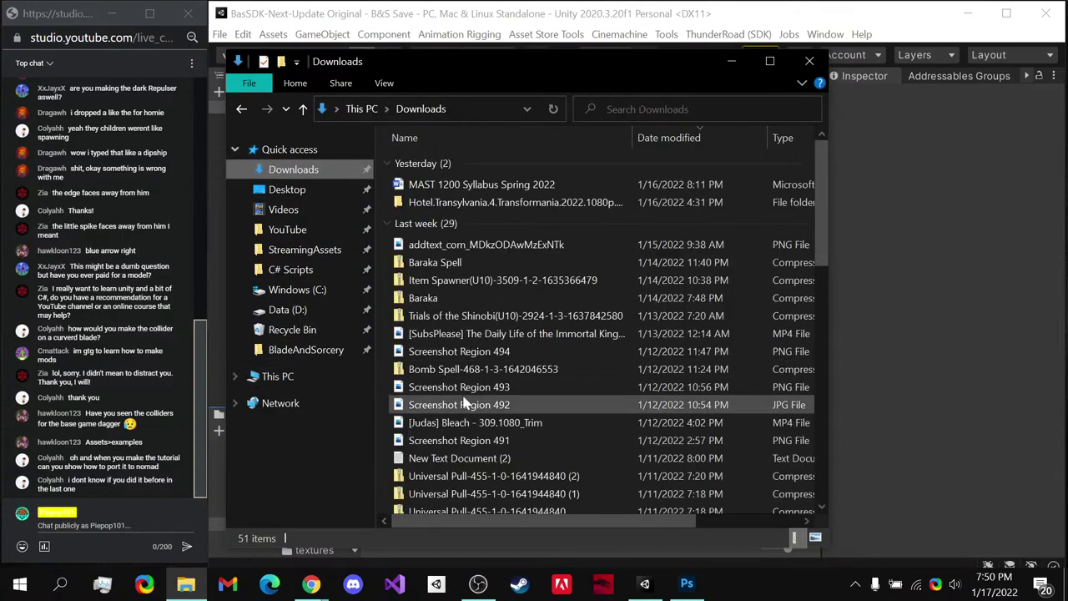
pyautogui.scroll(-10, 518, 463)
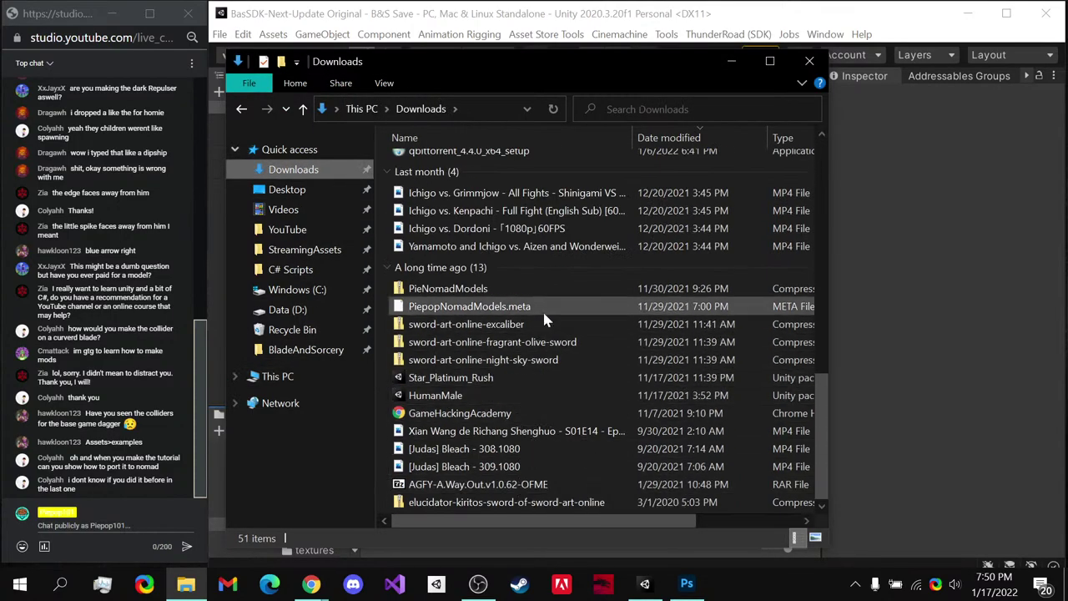
pyautogui.doubleClick(551, 342)
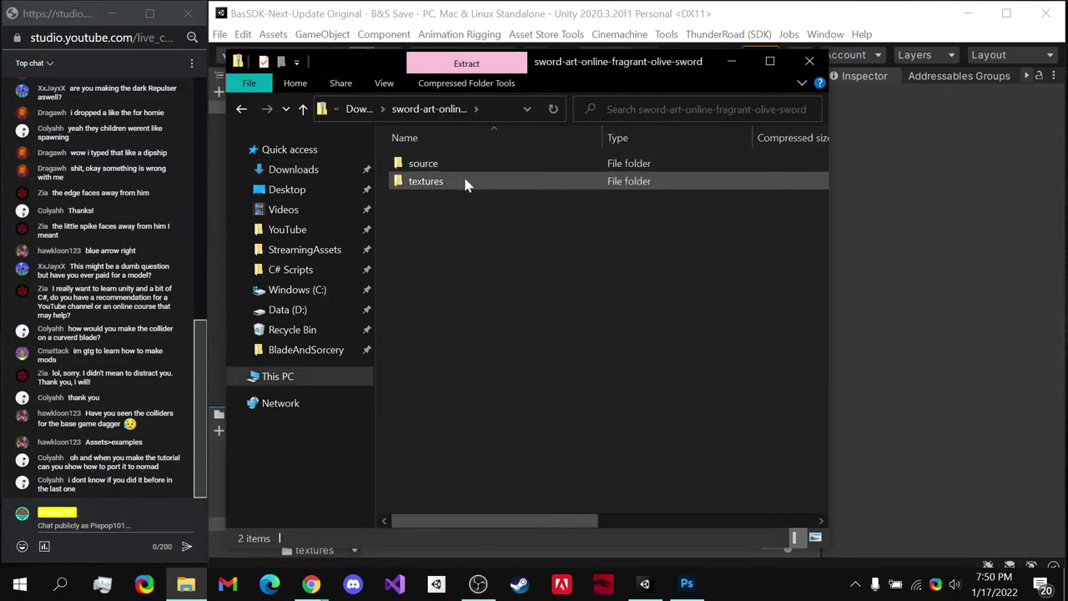
pyautogui.moveTo(465, 181); pyautogui.dragTo(311, 180)
pyautogui.click(312, 179)
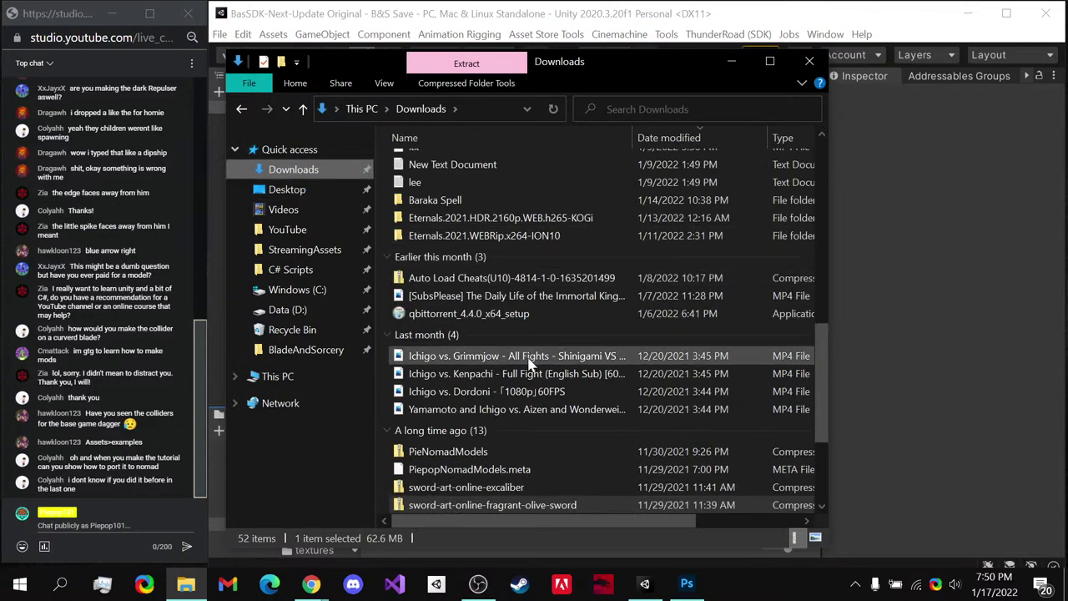
pyautogui.scroll(10, 534, 350)
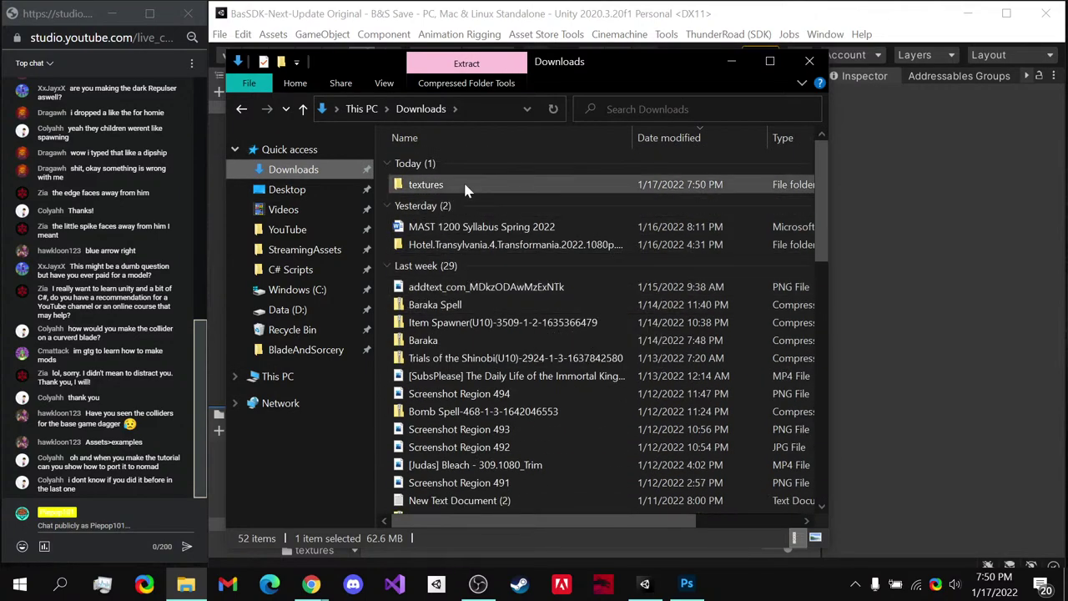
pyautogui.moveTo(464, 185); pyautogui.dragTo(313, 196)
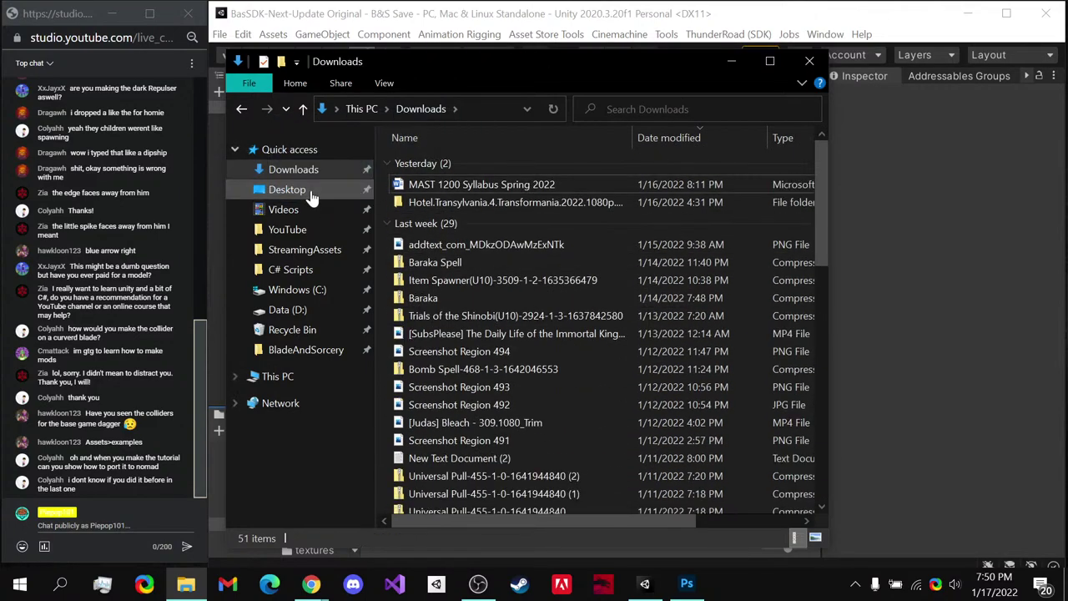
# - Check the contents of the Desktop's textures folder and move the model DAE file into it
pyautogui.click(311, 193)
pyautogui.doubleClick(442, 200)
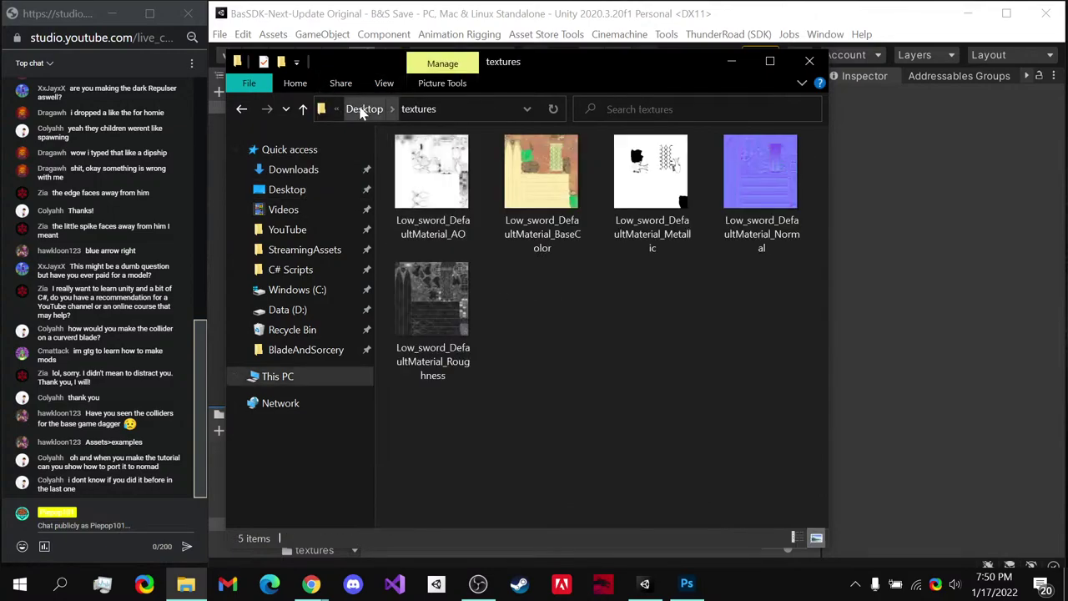
pyautogui.click(238, 110)
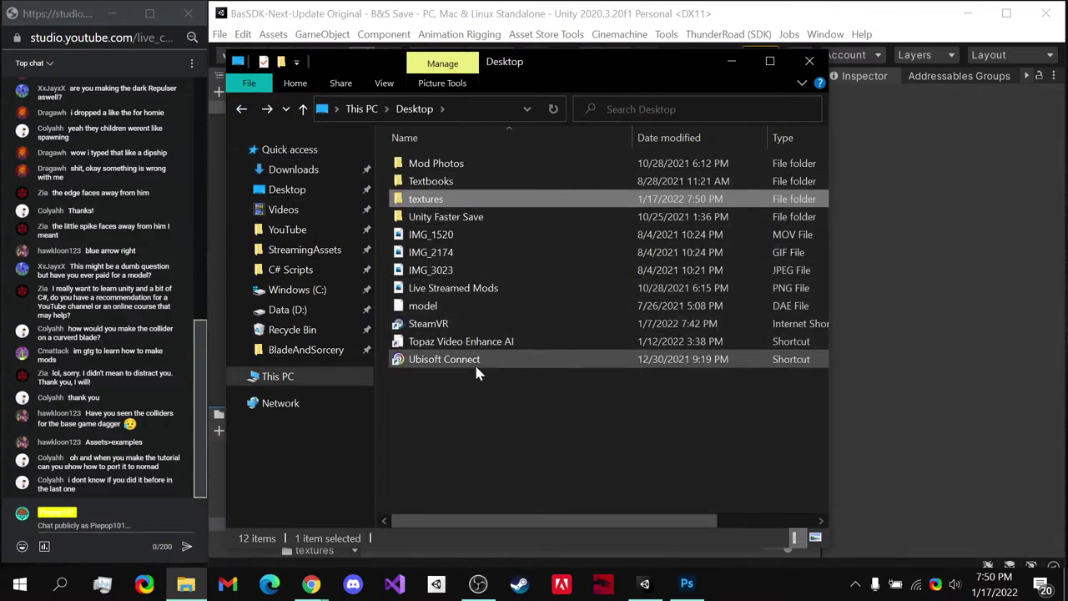
pyautogui.moveTo(472, 307); pyautogui.dragTo(453, 213)
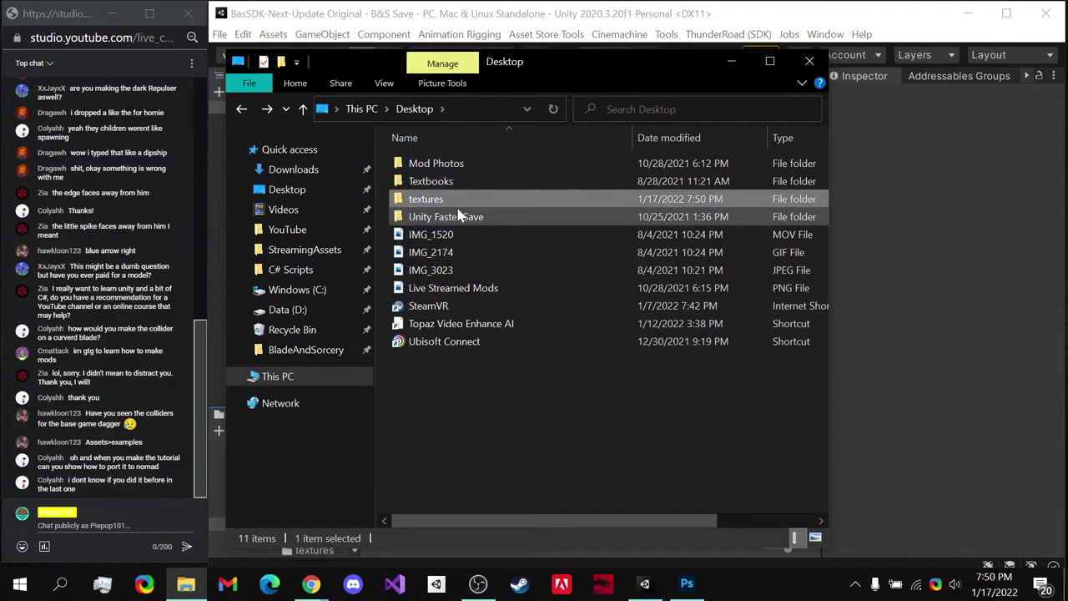
# - Rename the Desktop's textures folder to FragrantOlive and open it
pyautogui.press('F2')
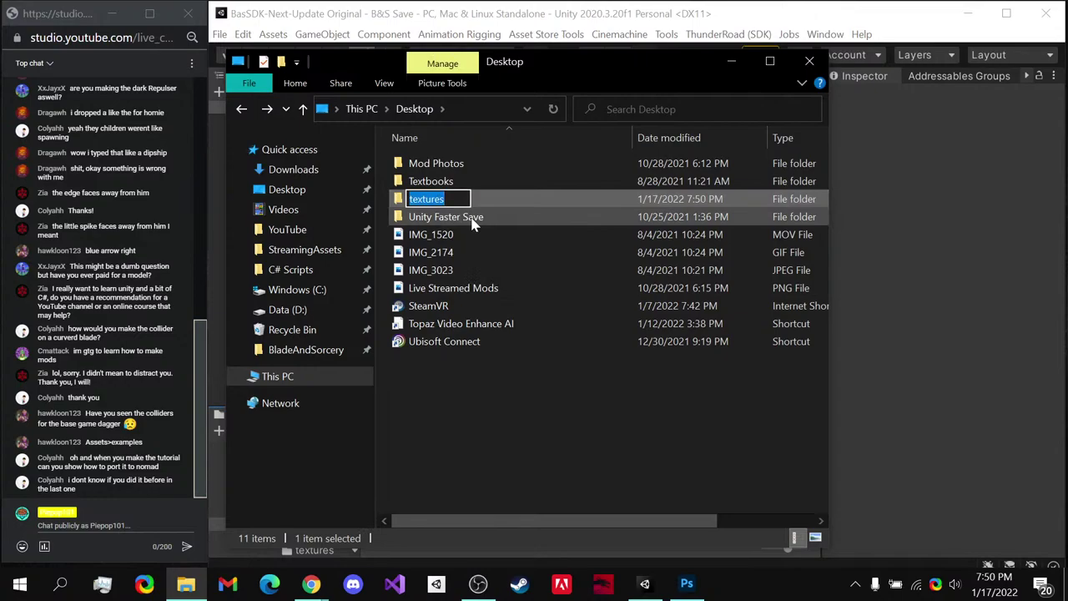
pyautogui.write('FragrantOlive')
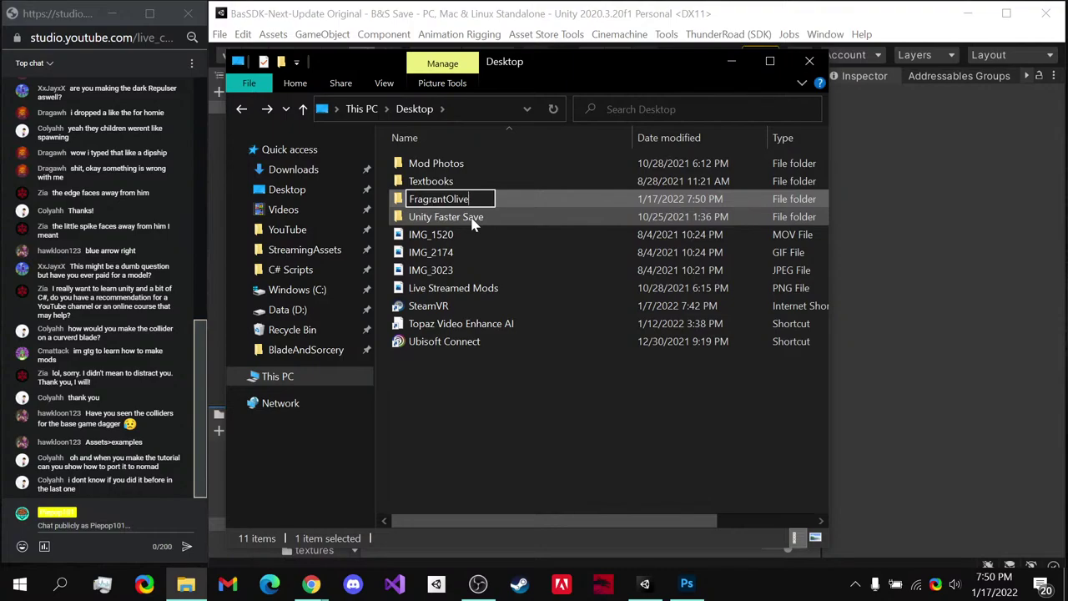
pyautogui.hotkey('ctrl', 'a')
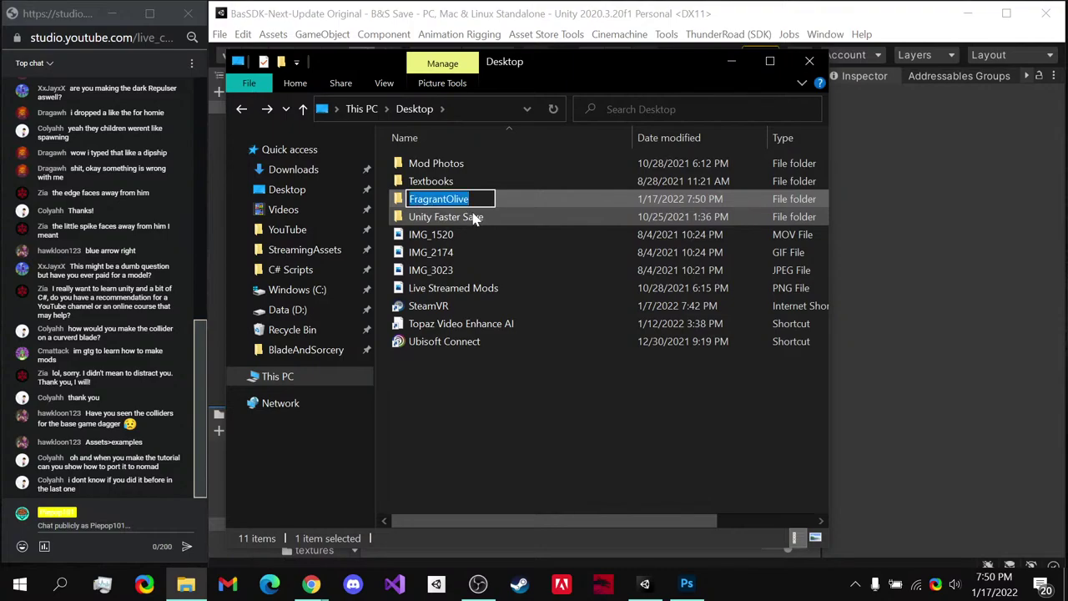
pyautogui.press('Return')
pyautogui.press('Return')
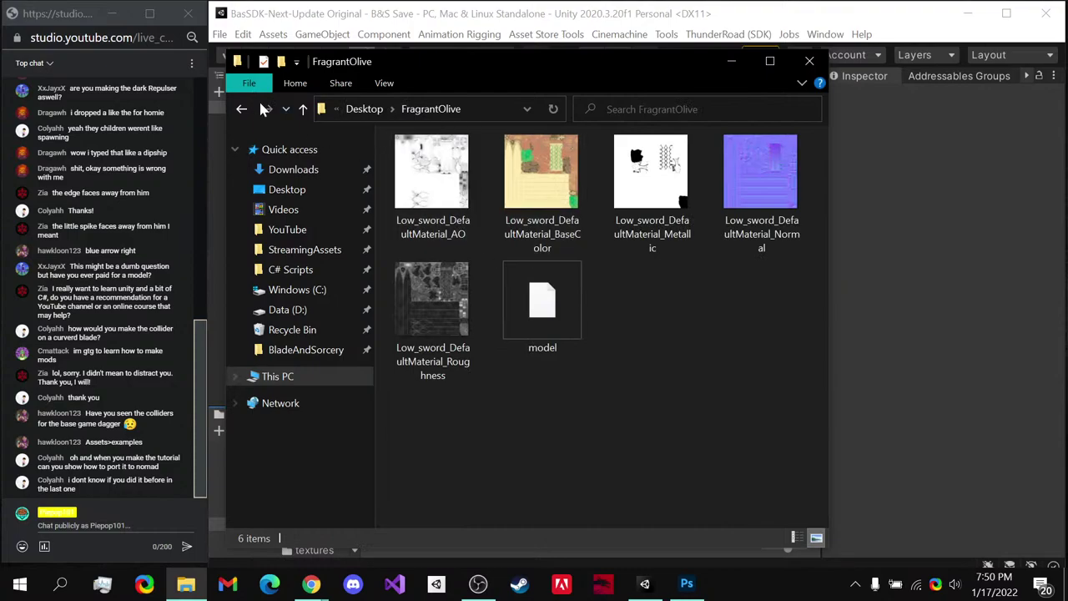
# - Import the Desktop's FragrantOlive folder into the SAO folder of the Unity project
pyautogui.click(292, 170)
pyautogui.scroll(-10, 606, 375)
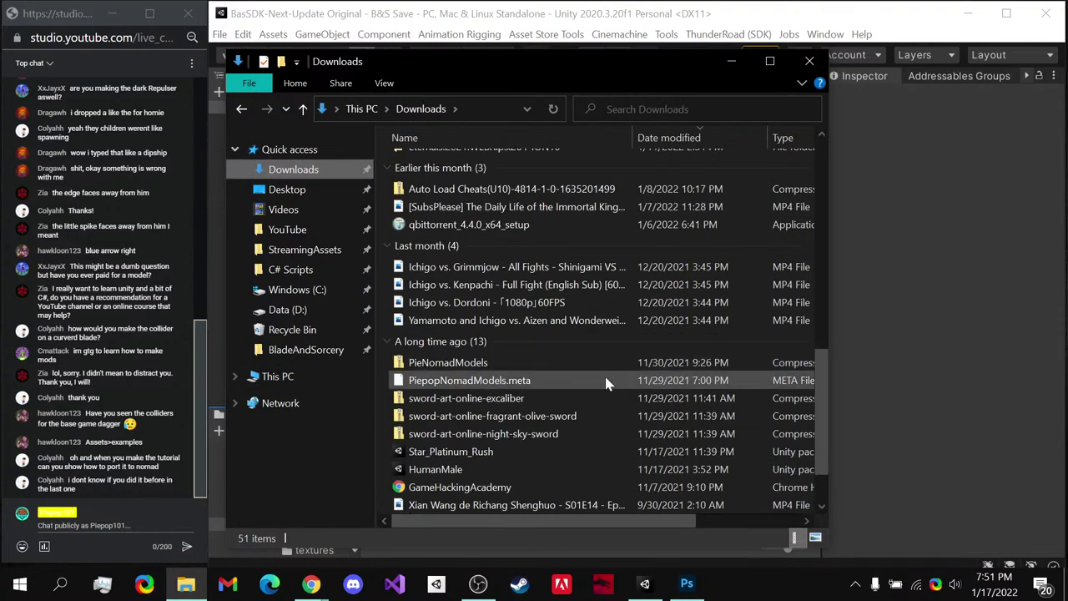
pyautogui.click(241, 112)
pyautogui.click(241, 112)
pyautogui.moveTo(435, 163)
pyautogui.mouseDown()
pyautogui.moveTo(630, 382)
pyautogui.moveTo(680, 567)
pyautogui.moveTo(650, 571)
pyautogui.moveTo(622, 519)
pyautogui.mouseUp()
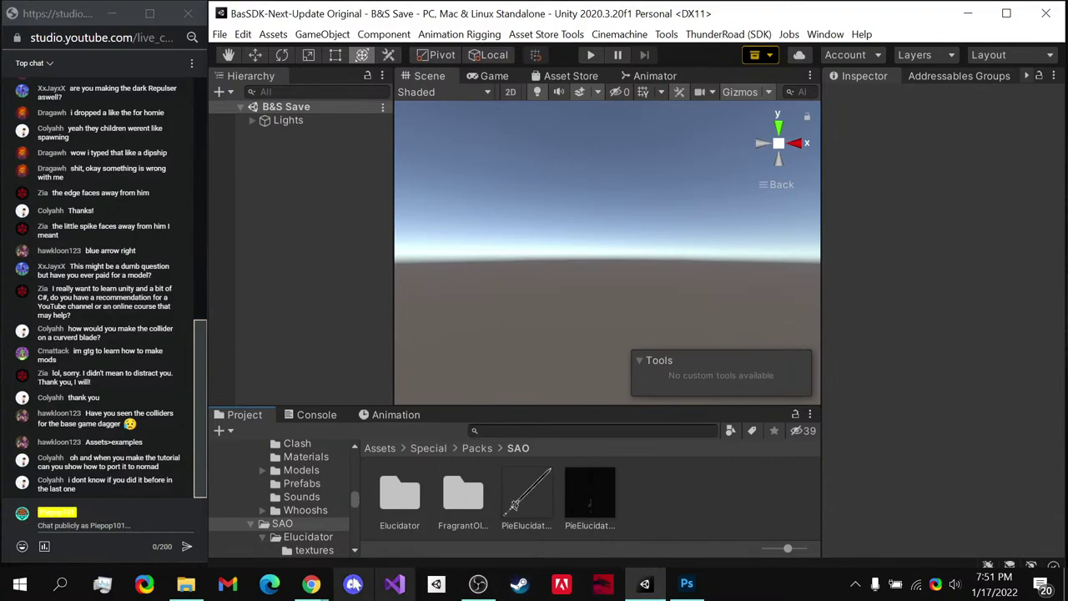
# - Check the live stream's analytics in YouTube Studio in Chrome and return to Unity
pyautogui.click(309, 584)
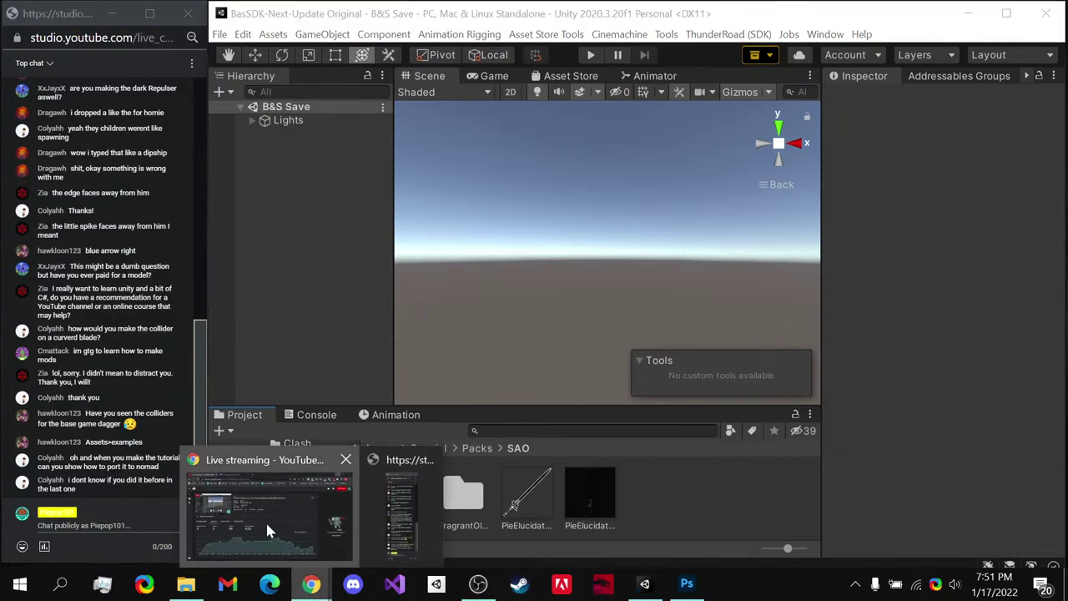
pyautogui.click(265, 520)
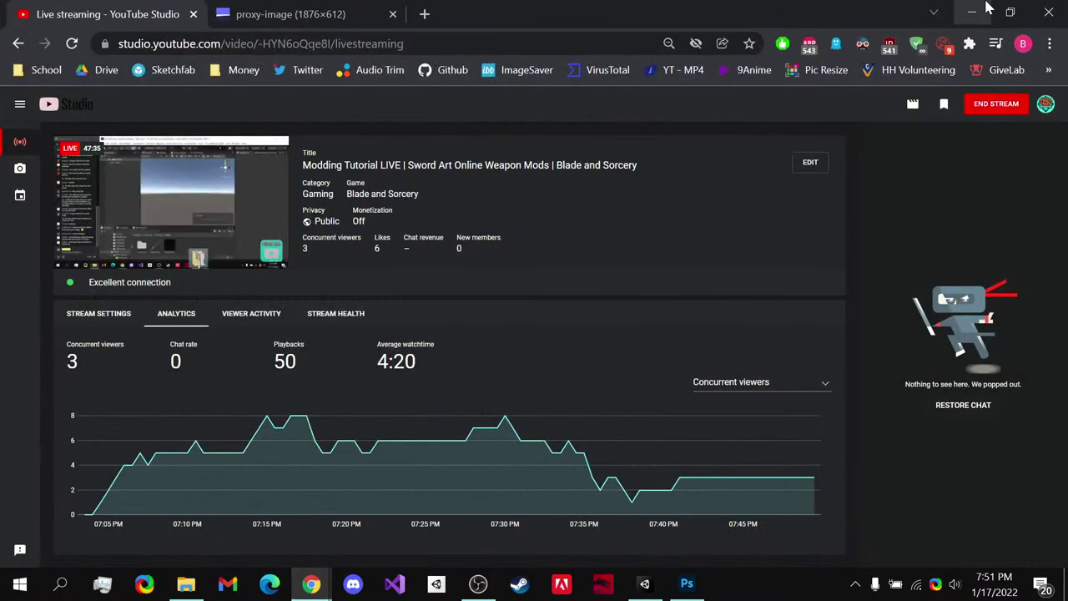
pyautogui.click(972, 13)
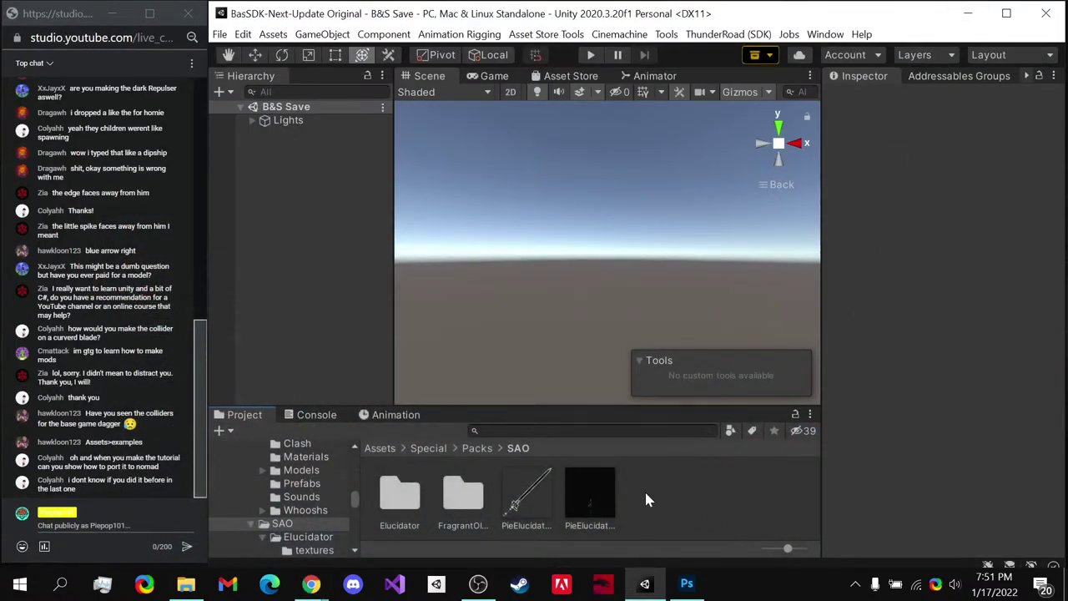
# - Add the model from the FragrantOlive folder to the scene and set its X rotation to -90
pyautogui.doubleClick(454, 501)
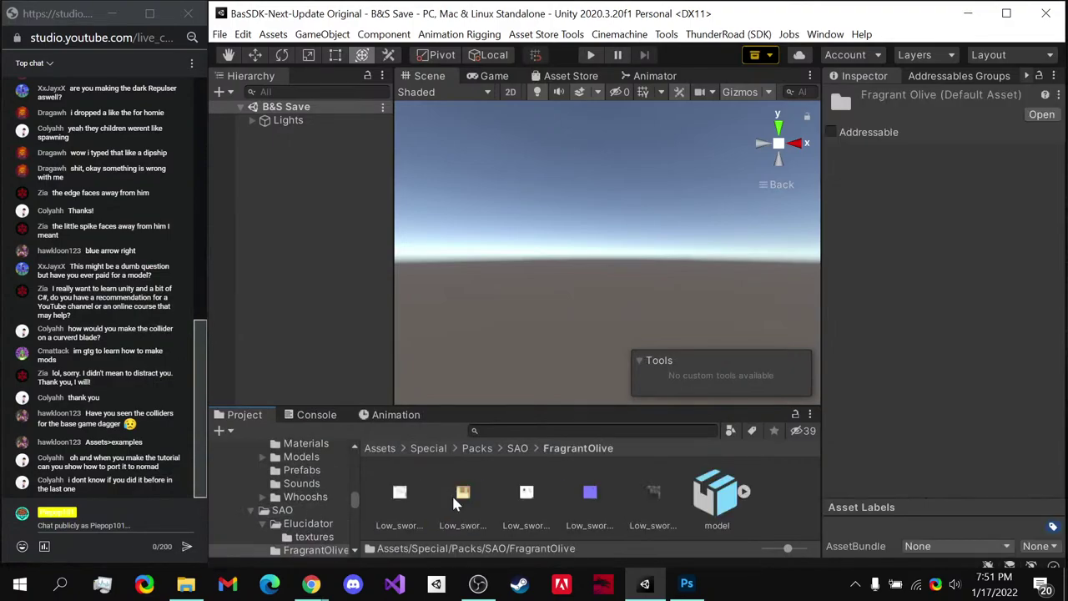
pyautogui.moveTo(716, 505); pyautogui.dragTo(343, 286)
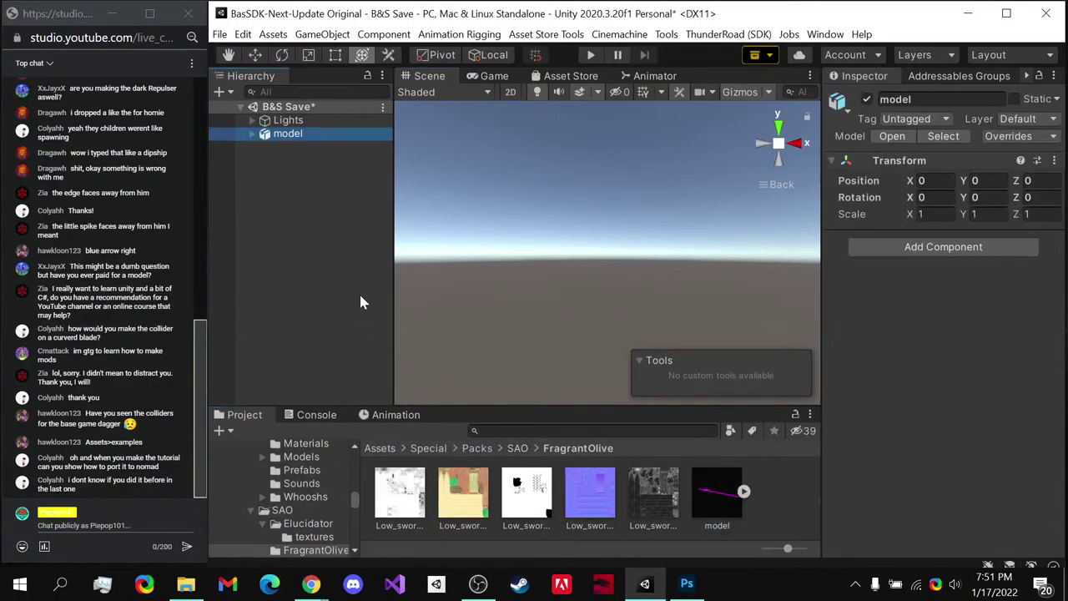
pyautogui.doubleClick(330, 141)
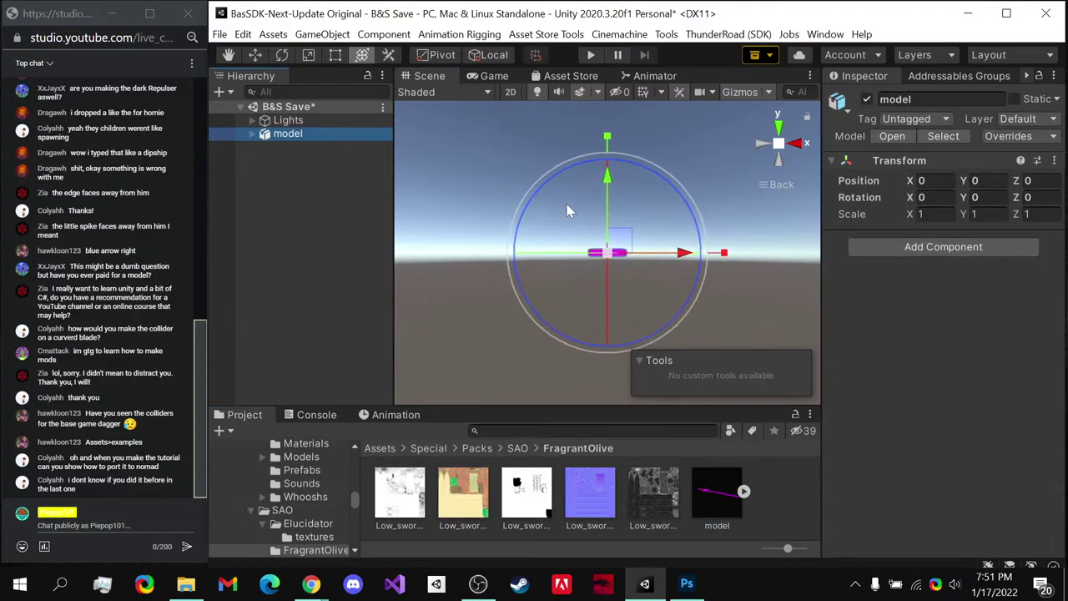
pyautogui.keyDown('alt'); pyautogui.moveTo(601, 250); pyautogui.dragTo(717, 284); pyautogui.keyUp('alt')
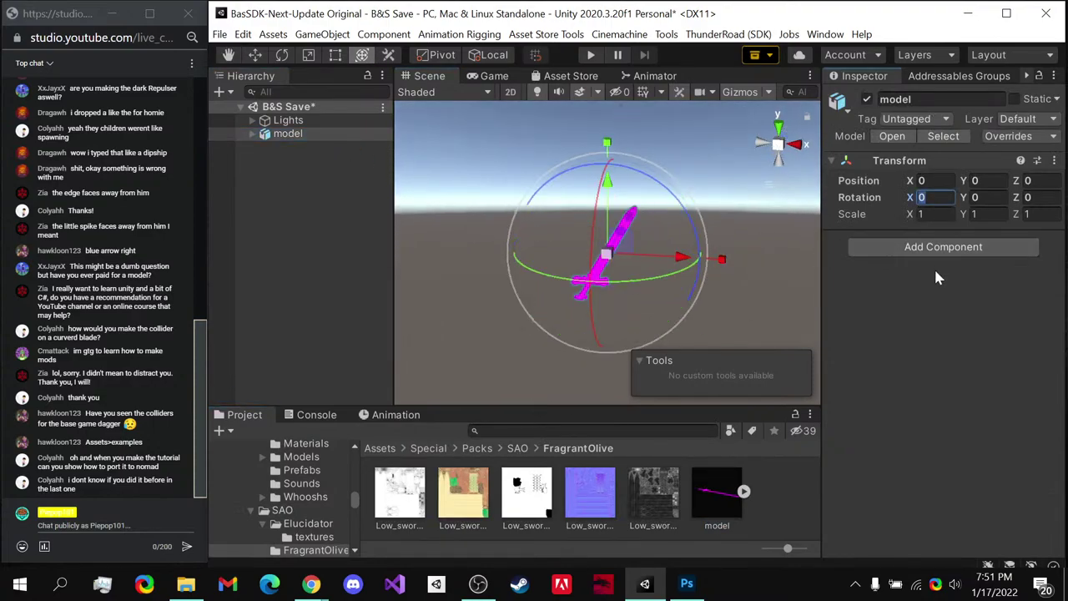
pyautogui.write('-90')
pyautogui.press('Return')
pyautogui.keyDown('alt'); pyautogui.moveTo(500, 282); pyautogui.dragTo(554, 203); pyautogui.keyUp('alt')
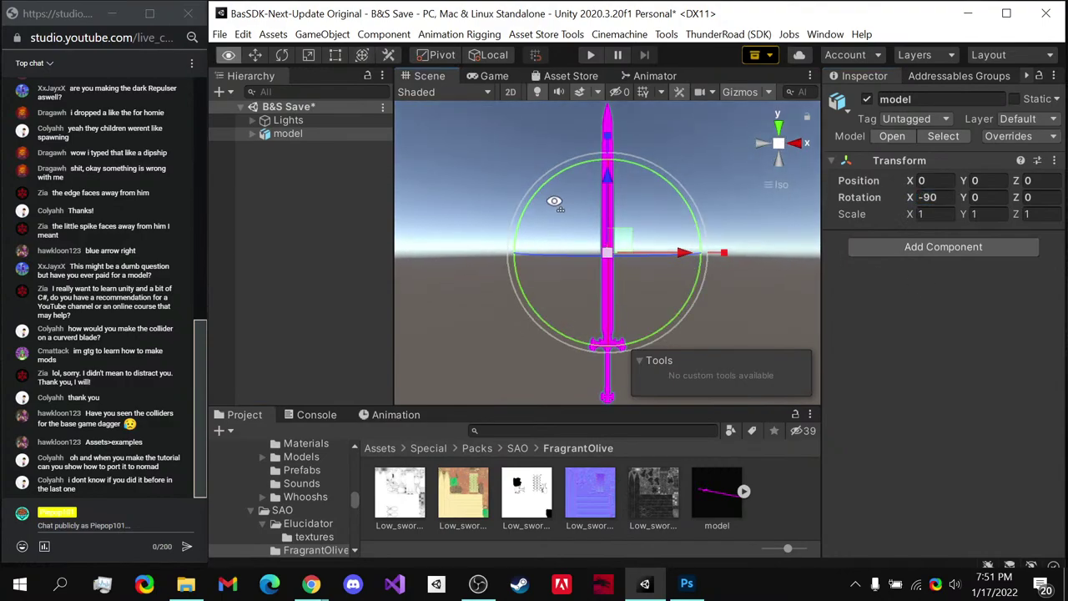
# - Place the PieElucidator prefab from the SAO folder in the scene at the model's position
pyautogui.click(514, 449)
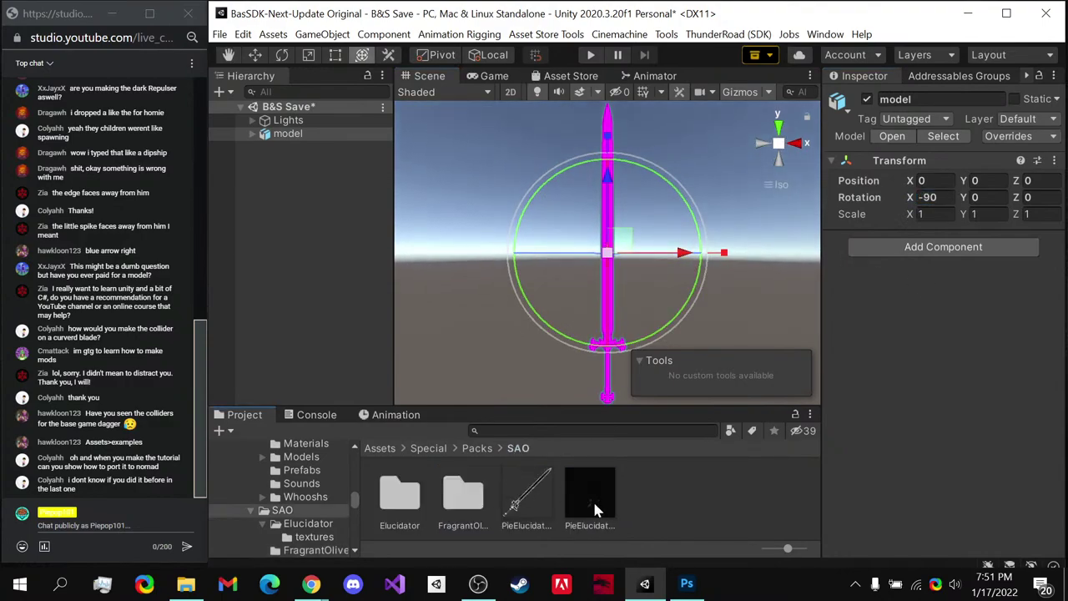
pyautogui.moveTo(593, 501); pyautogui.dragTo(276, 288)
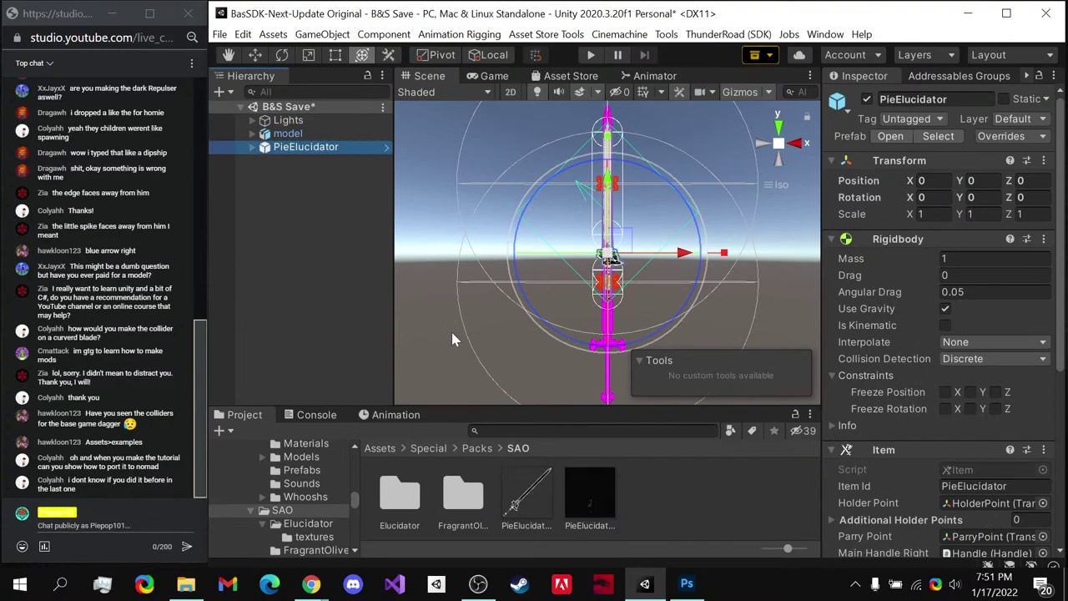
pyautogui.press('Delete')
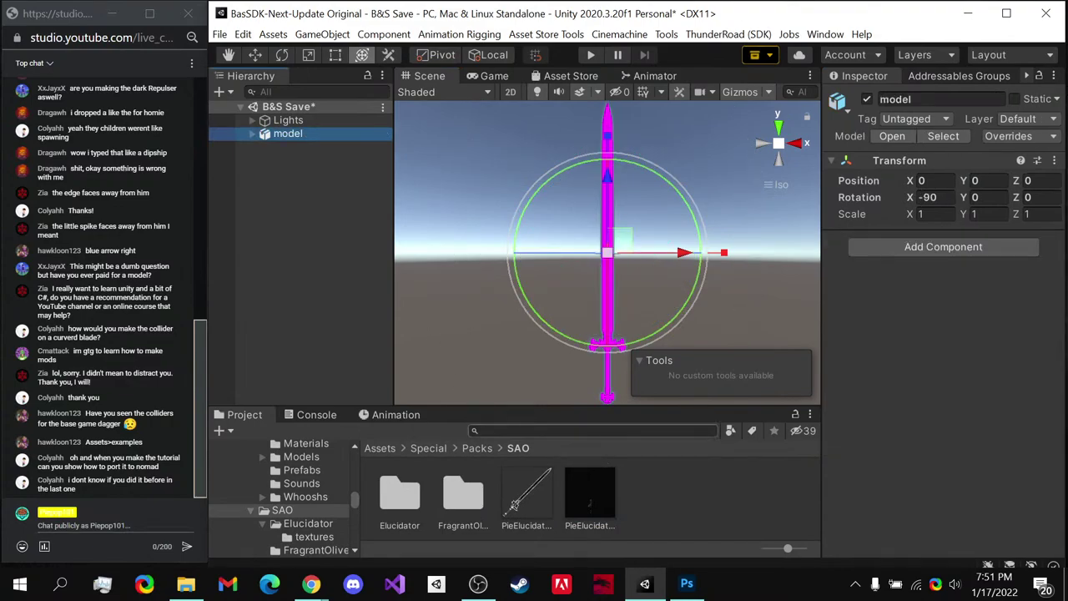
pyautogui.click(584, 430)
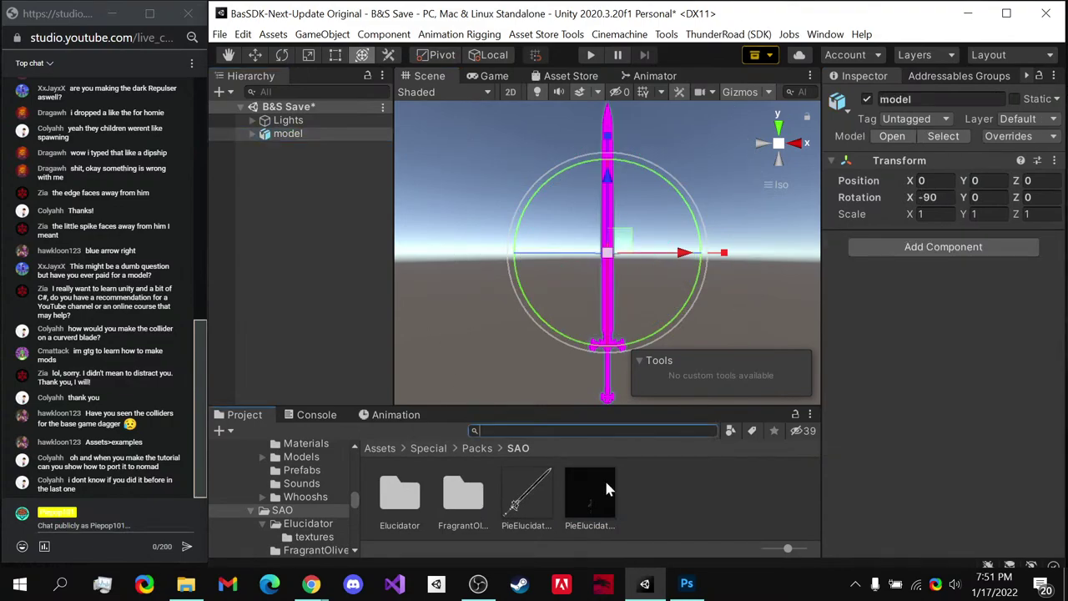
pyautogui.moveTo(605, 489); pyautogui.dragTo(332, 315)
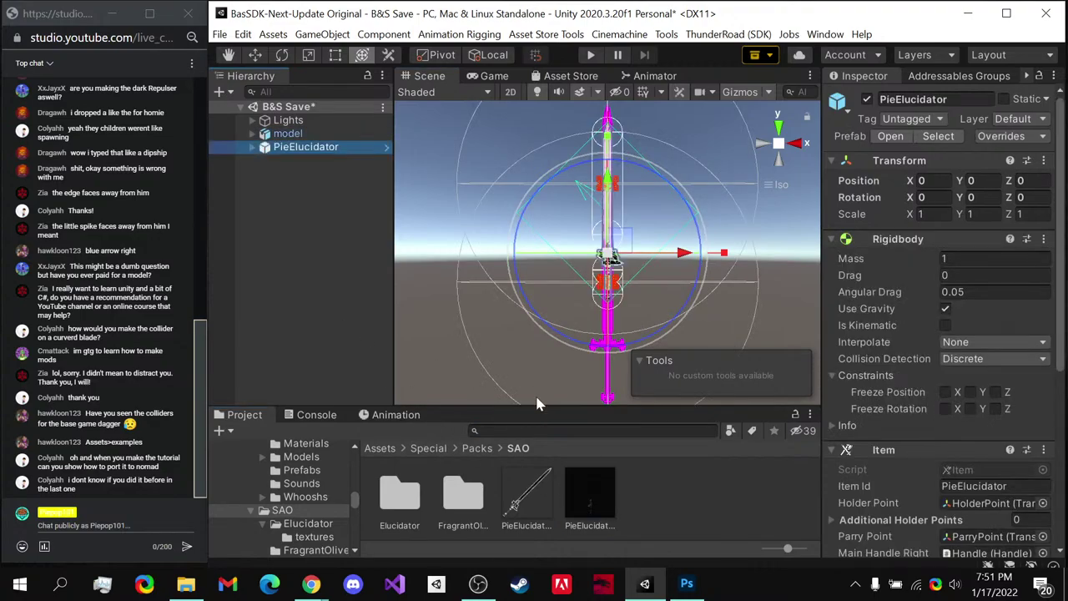
# - Search the project assets for darksaber and add the DarkSaber prefab to the scene
pyautogui.click(601, 429)
pyautogui.write('darksabe')
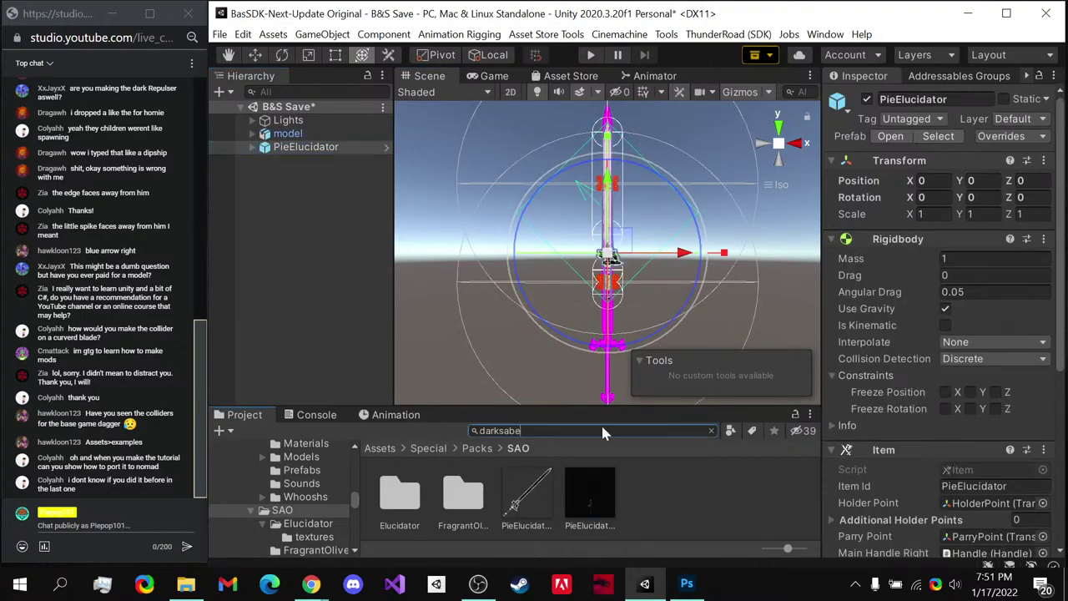
pyautogui.write('r')
pyautogui.scroll(-1, 559, 506)
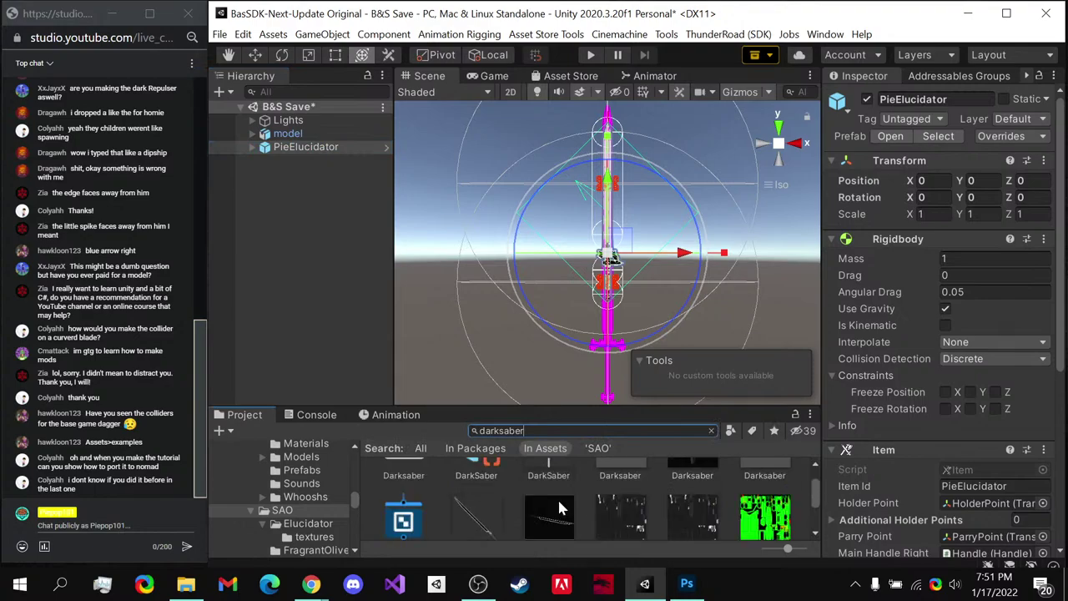
pyautogui.scroll(-1, 559, 506)
pyautogui.click(559, 506)
pyautogui.moveTo(326, 279); pyautogui.dragTo(323, 266)
pyautogui.click(360, 262)
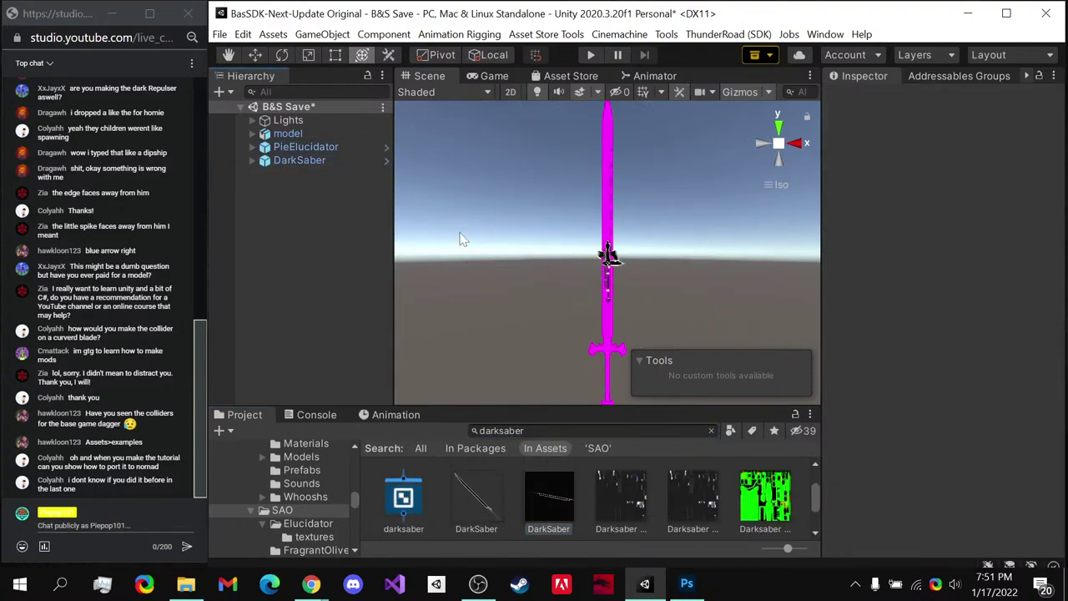
# - Move DarkSaber and PieElucidator to opposite sides of the model to compare sizes, with PieElucidator at about X 0.173
pyautogui.click(317, 165)
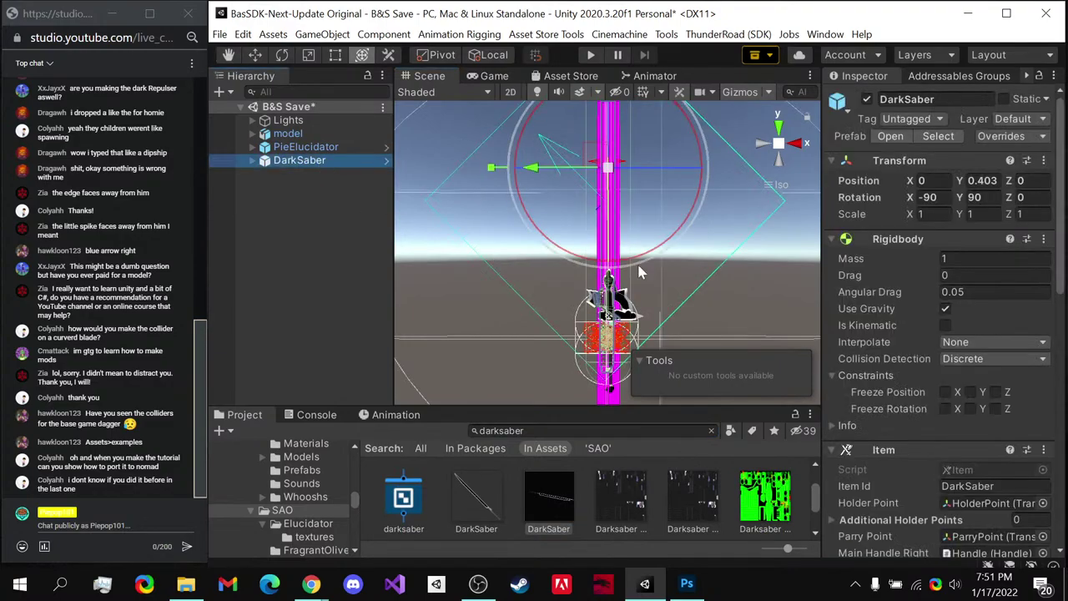
pyautogui.moveTo(616, 197); pyautogui.dragTo(425, 227)
pyautogui.click(305, 147)
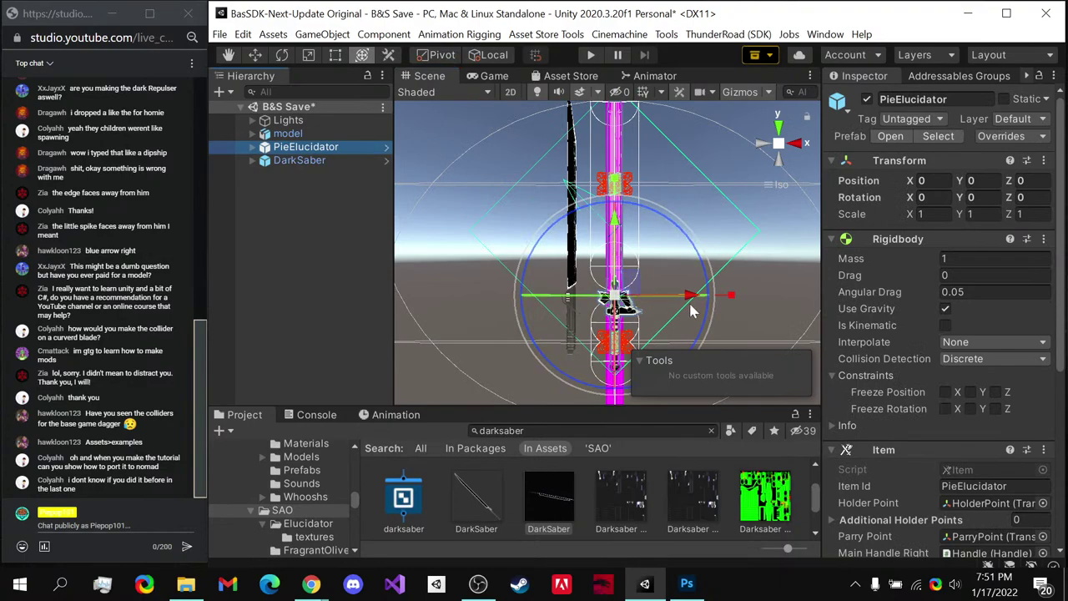
pyautogui.scroll(-2, 634, 296)
pyautogui.moveTo(636, 290); pyautogui.dragTo(668, 286)
pyautogui.moveTo(686, 283); pyautogui.dragTo(603, 309, button='middle')
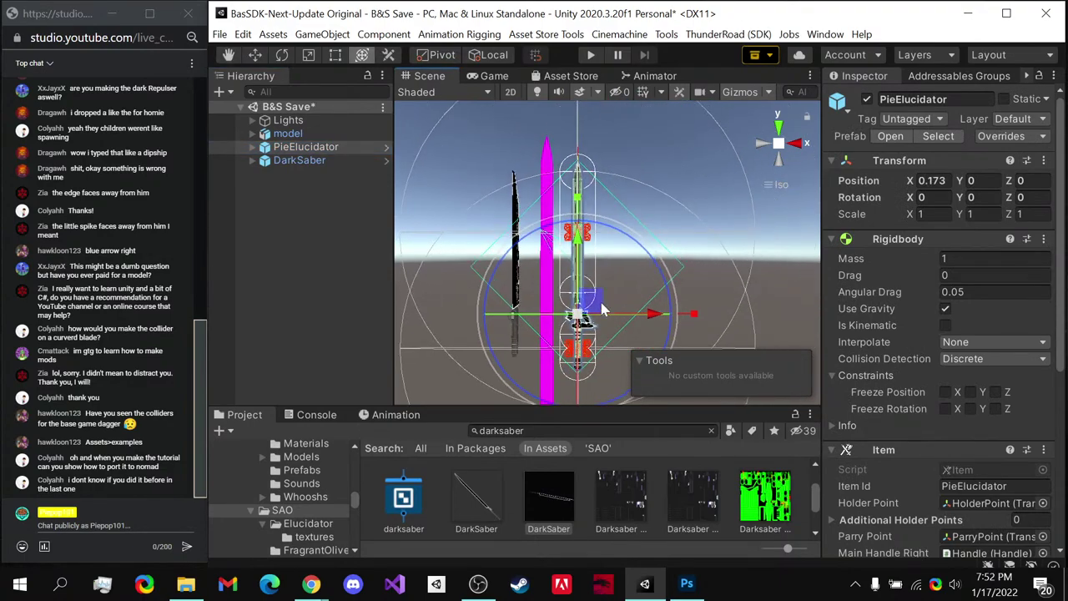
# - Undo the sideways moves of both reference swords and delete DarkSaber from the scene
pyautogui.click(548, 276)
pyautogui.moveTo(588, 242); pyautogui.dragTo(571, 238)
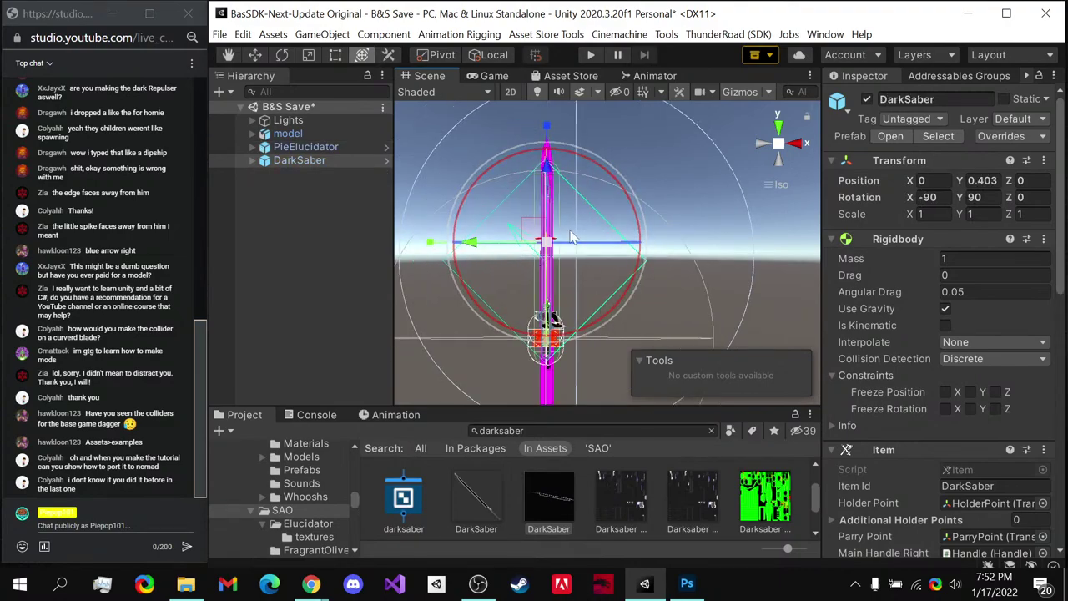
pyautogui.press('Delete')
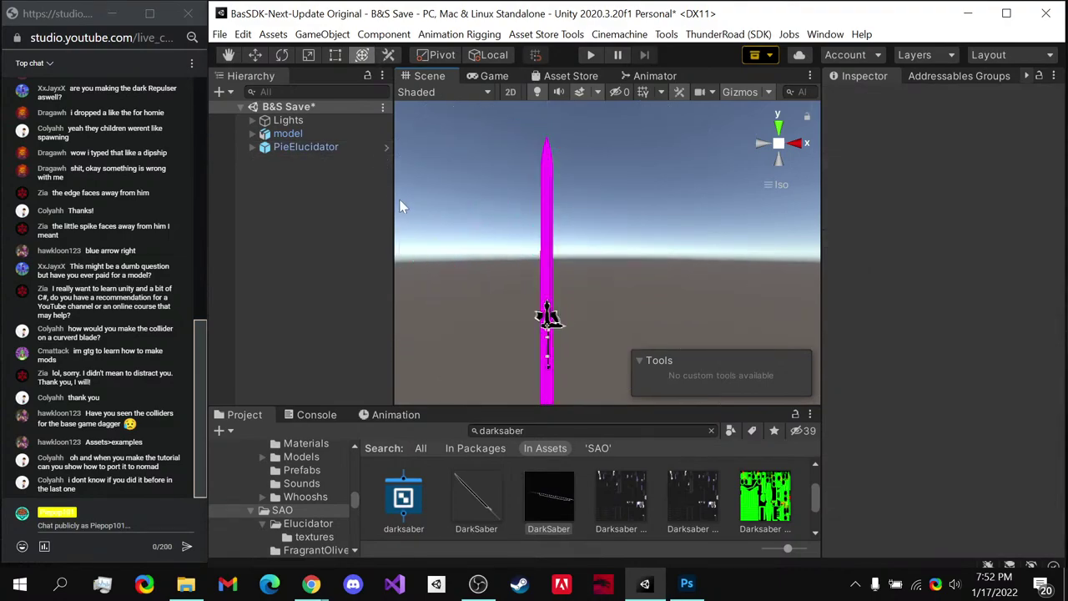
# - Unpack the PieElucidator prefab instance in the scene
pyautogui.click(329, 148)
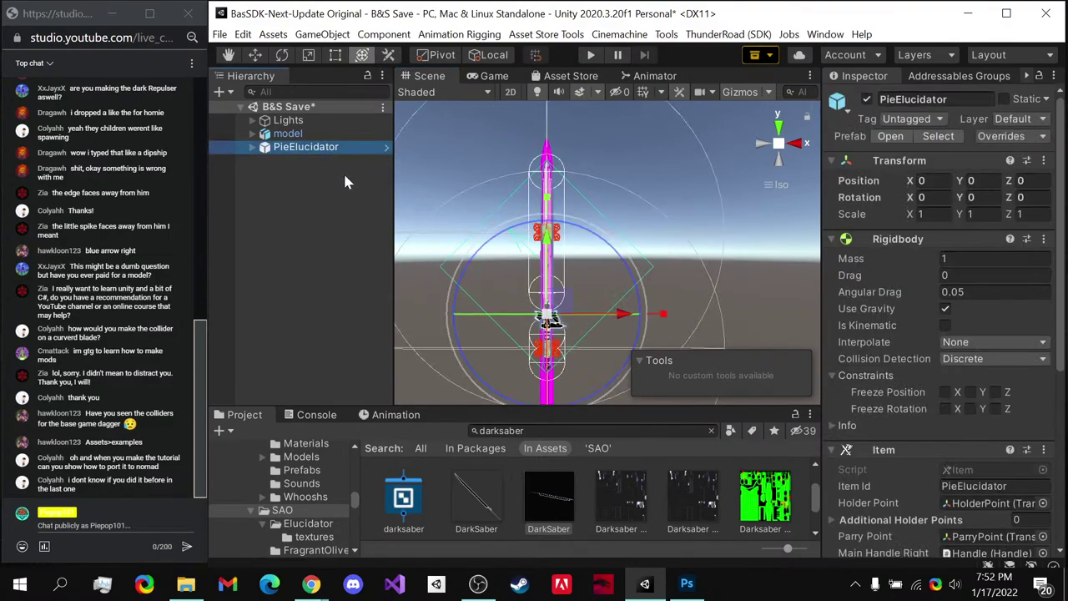
pyautogui.rightClick(279, 154)
pyautogui.moveTo(408, 191)
pyautogui.click(534, 273)
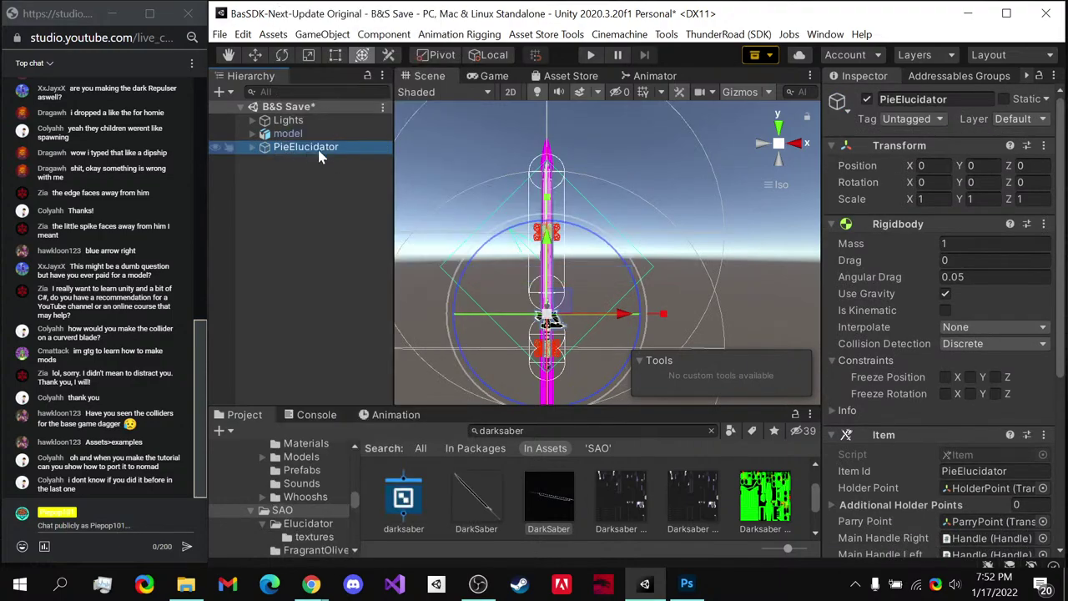
# - Rename the unpacked PieElucidator object to PieFragrantOlive and set its Item Id to PieFragrantOlive
pyautogui.press('F2')
pyautogui.press('End')
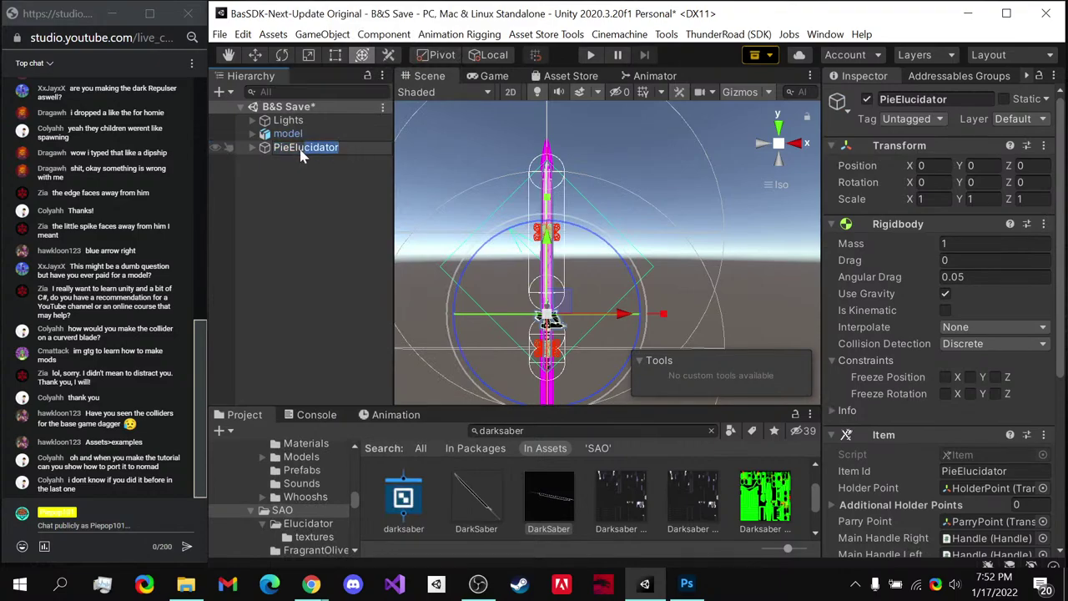
pyautogui.write('F')
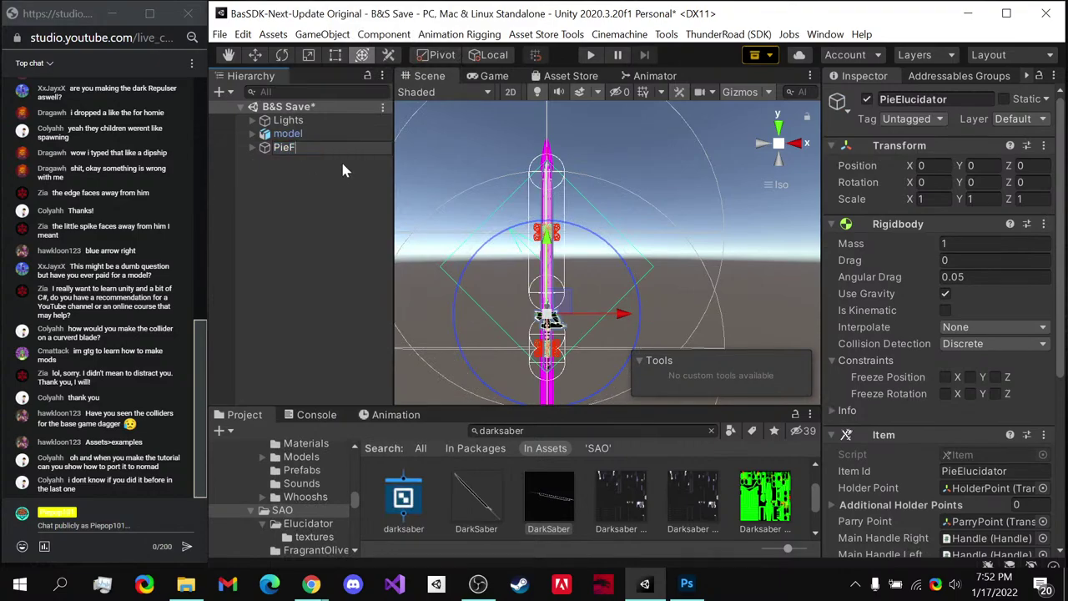
pyautogui.write('ragrant')
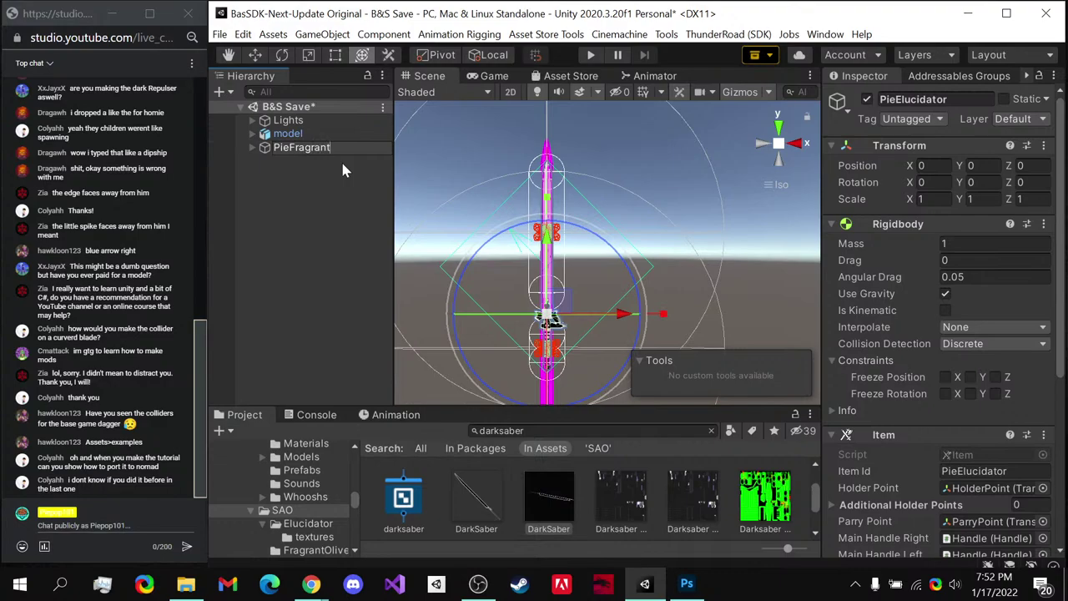
pyautogui.write('Olive')
pyautogui.press('Return')
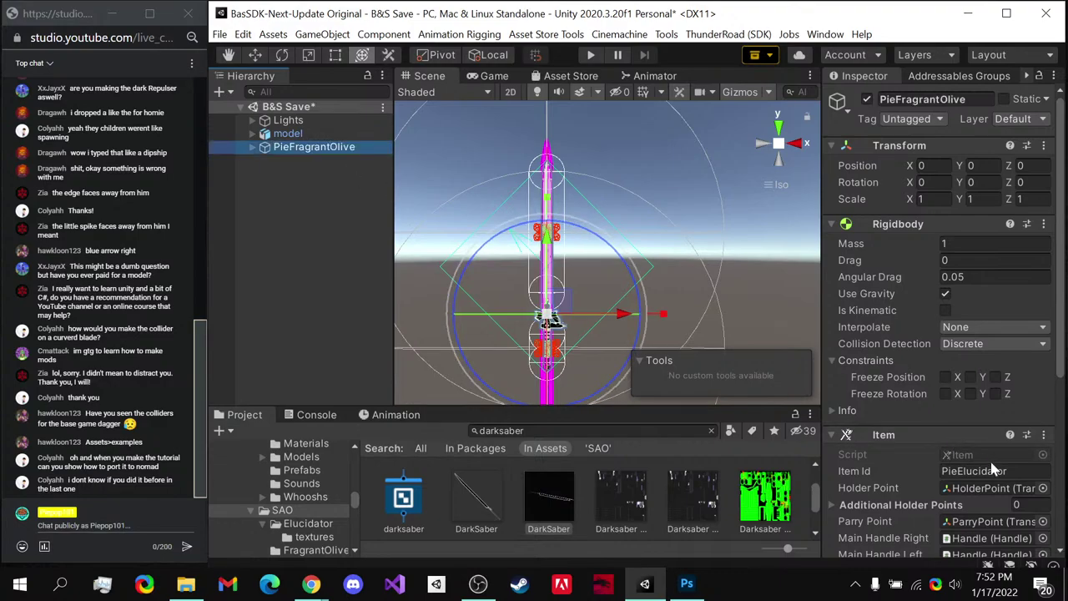
pyautogui.click(1035, 470)
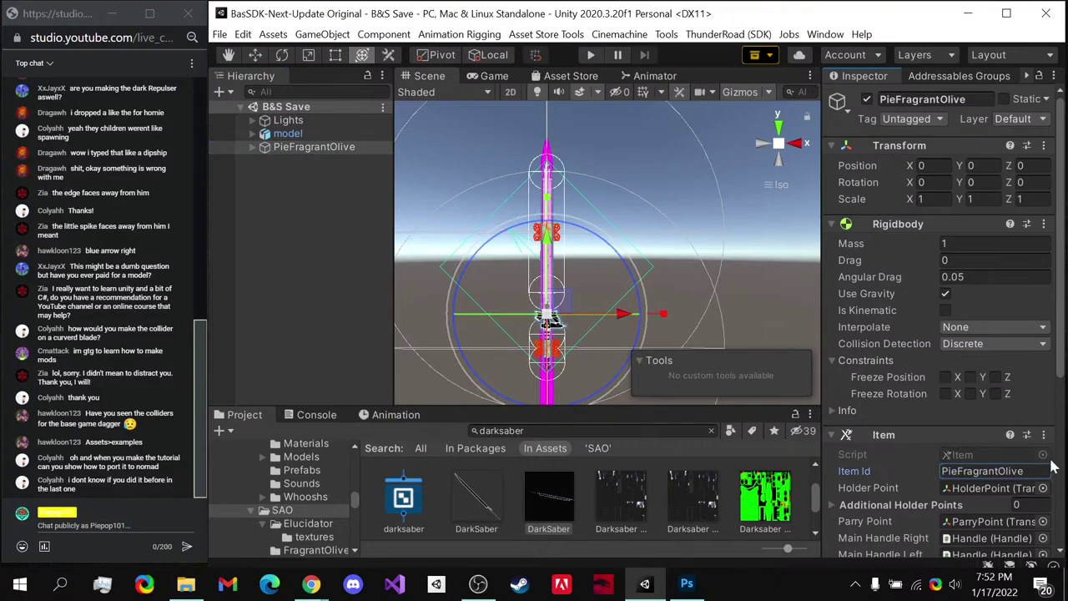
# - Unpack the model's prefab instance in the scene
pyautogui.rightClick(299, 135)
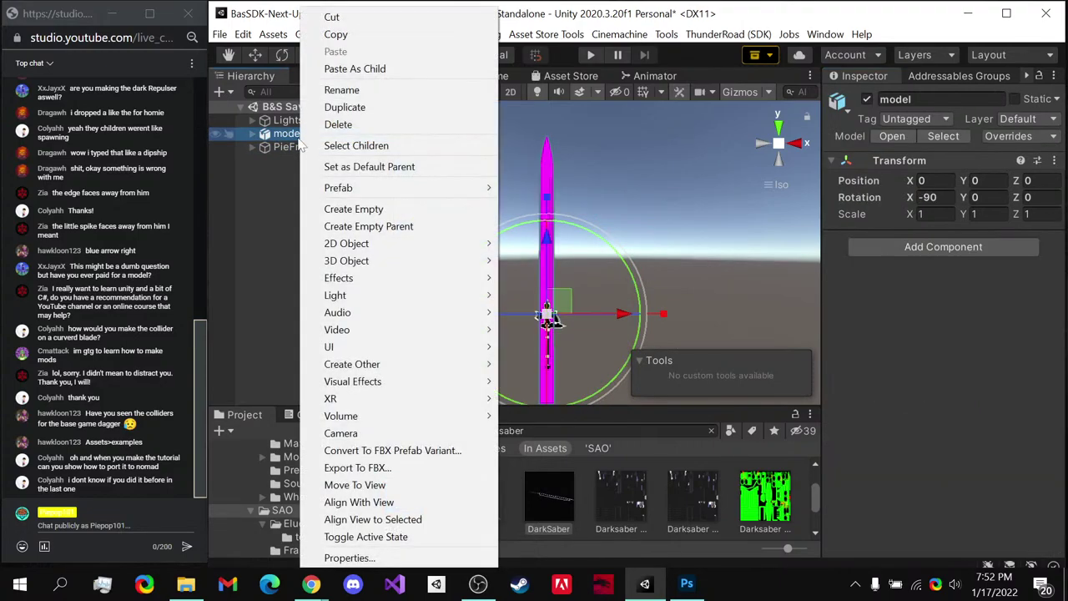
pyautogui.moveTo(399, 194)
pyautogui.click(534, 237)
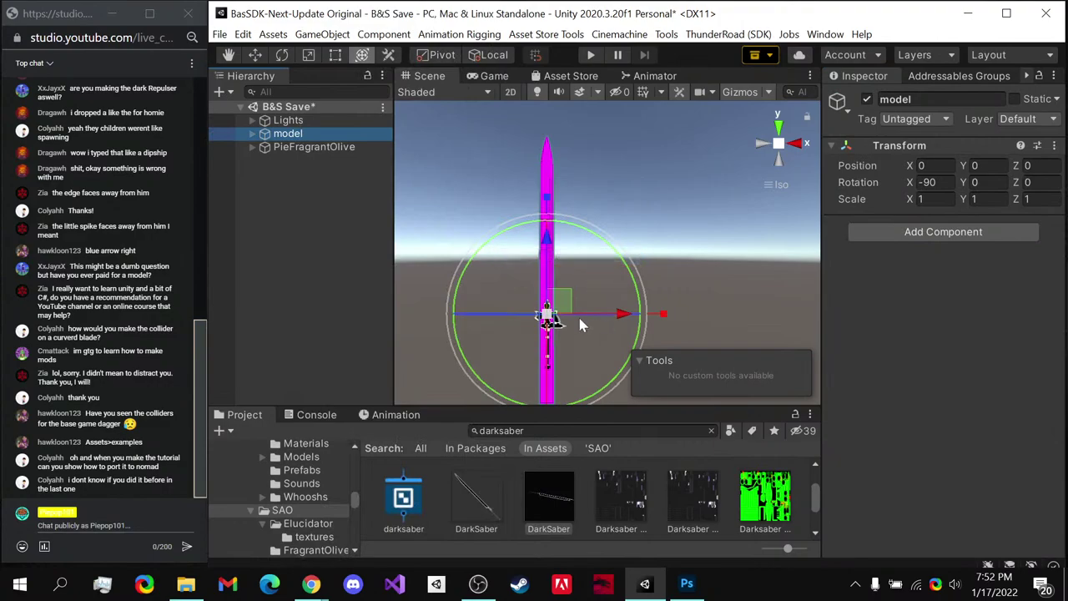
# - Scale the Fragrant Olive model uniformly to 0.67 and raise it to Y 0.352 to match the Elucidator
pyautogui.moveTo(546, 317); pyautogui.dragTo(547, 338)
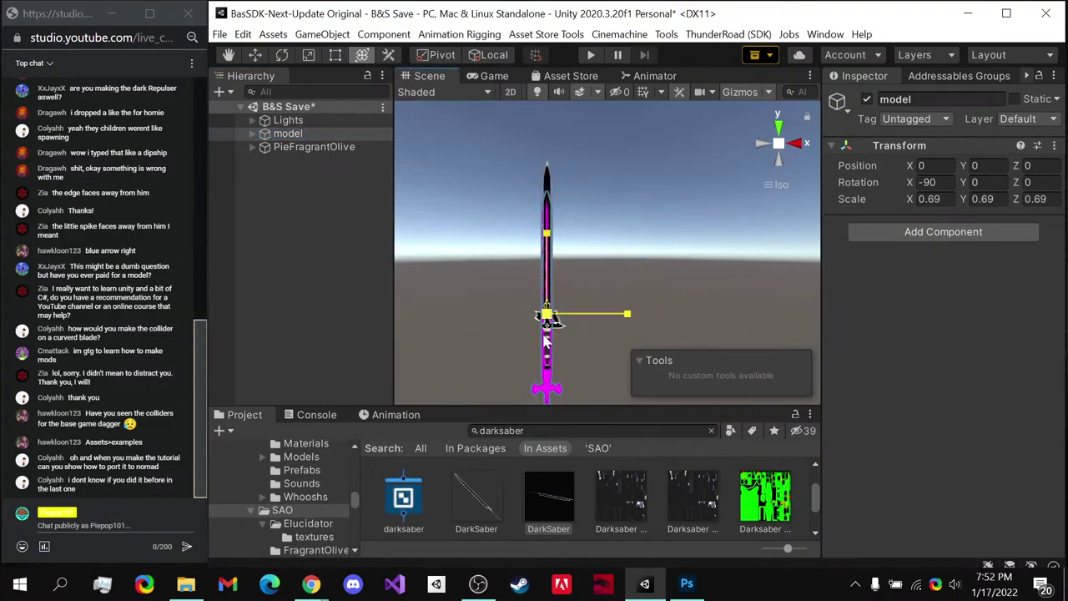
pyautogui.moveTo(546, 246); pyautogui.dragTo(547, 179)
pyautogui.press('f')
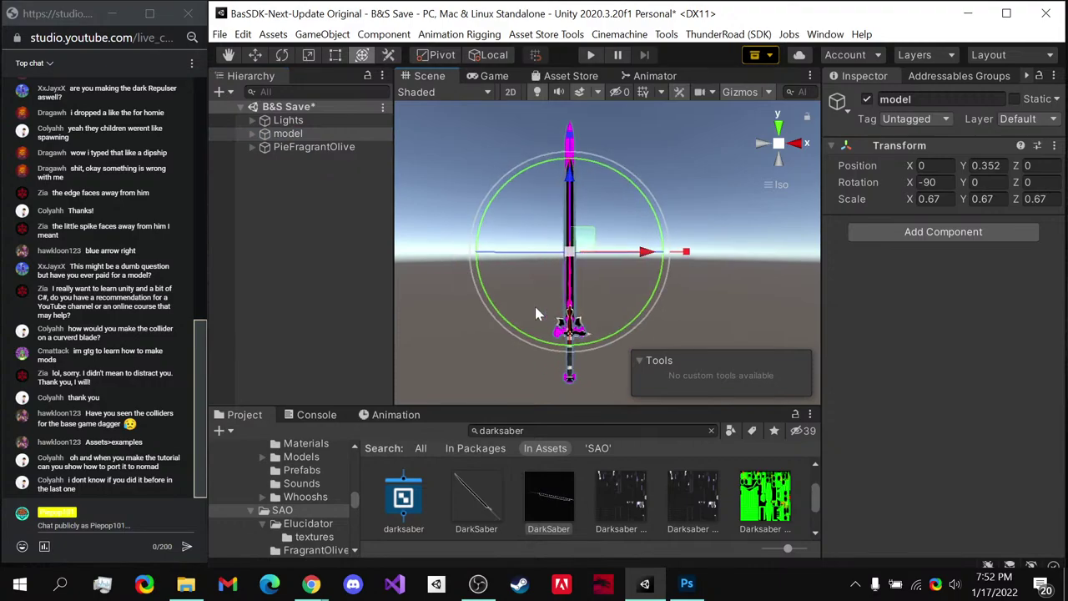
# - Try the model at about X -0.197 beside the Elucidator to compare the swords, and undo that move
pyautogui.scroll(3, 559, 321)
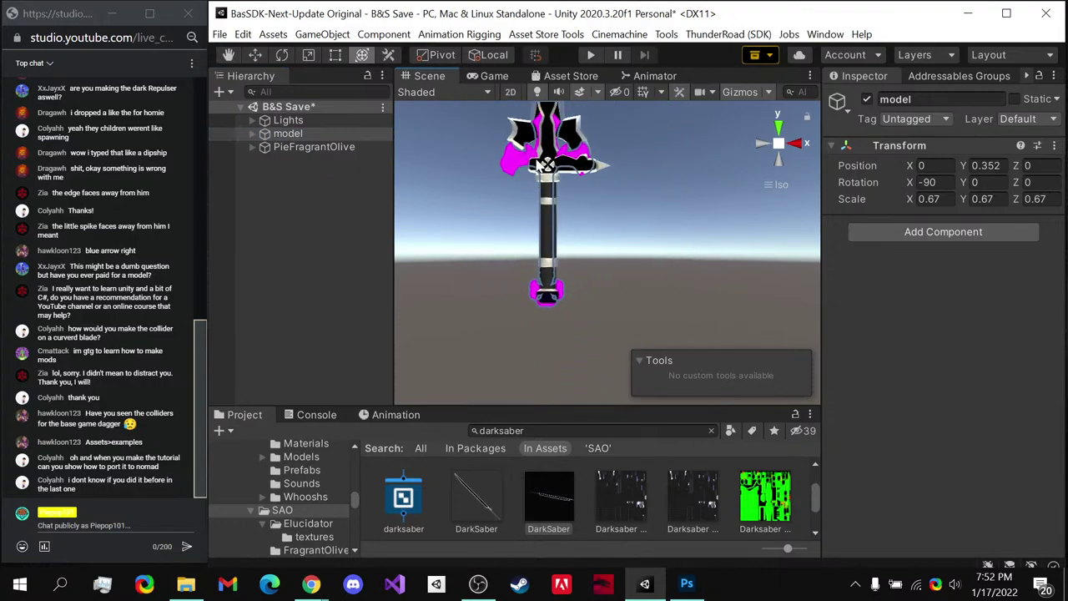
pyautogui.moveTo(551, 117); pyautogui.dragTo(544, 283, button='middle')
pyautogui.keyDown('alt'); pyautogui.moveTo(424, 174); pyautogui.dragTo(584, 276); pyautogui.keyUp('alt')
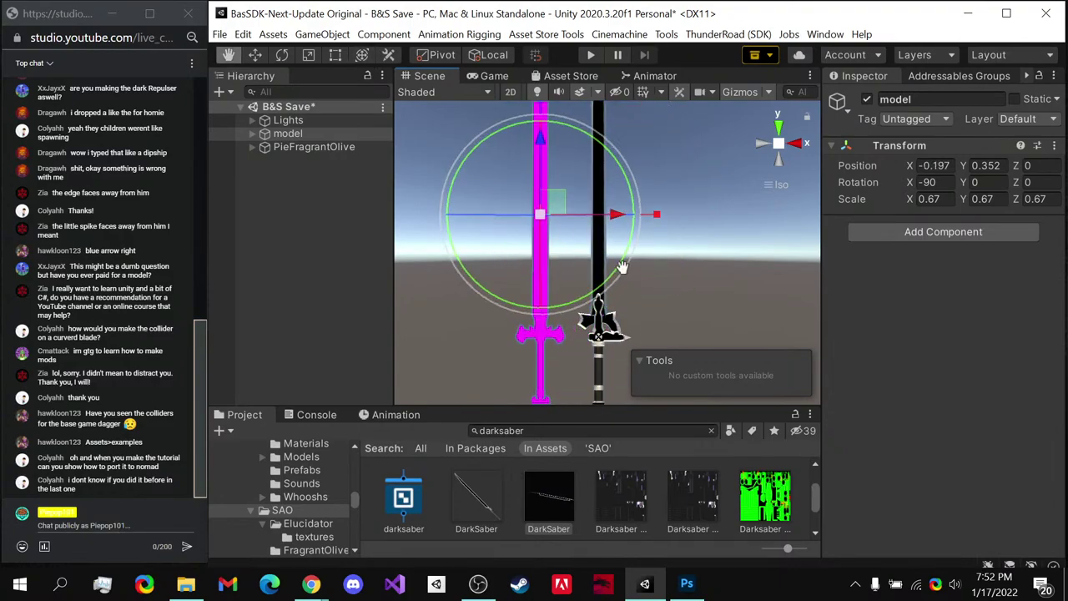
pyautogui.moveTo(584, 276); pyautogui.dragTo(609, 207, button='middle')
pyautogui.hotkey('ctrl', 'z')
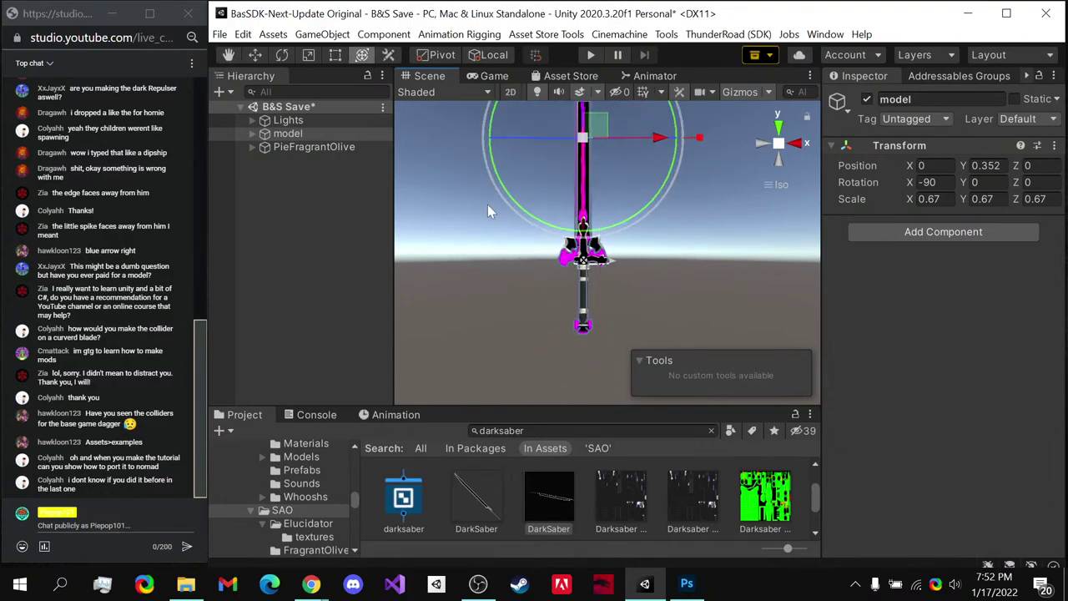
# - Parent the scaled model under PieFragrantOlive and delete the old Elucidator model from it
pyautogui.click(252, 146)
pyautogui.moveTo(255, 133); pyautogui.dragTo(305, 154)
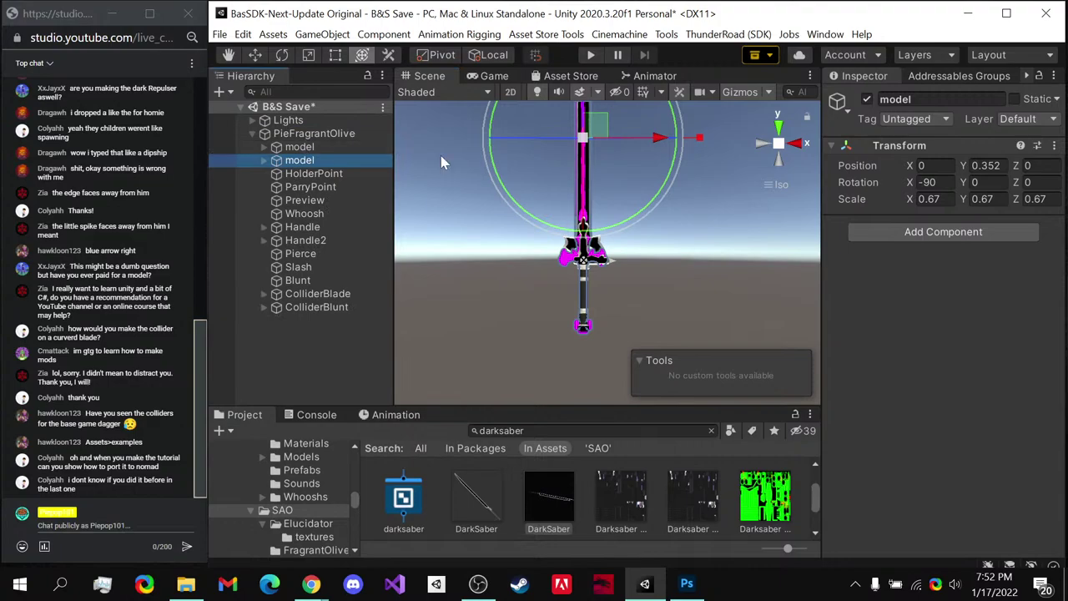
pyautogui.click(763, 143)
pyautogui.click(764, 144)
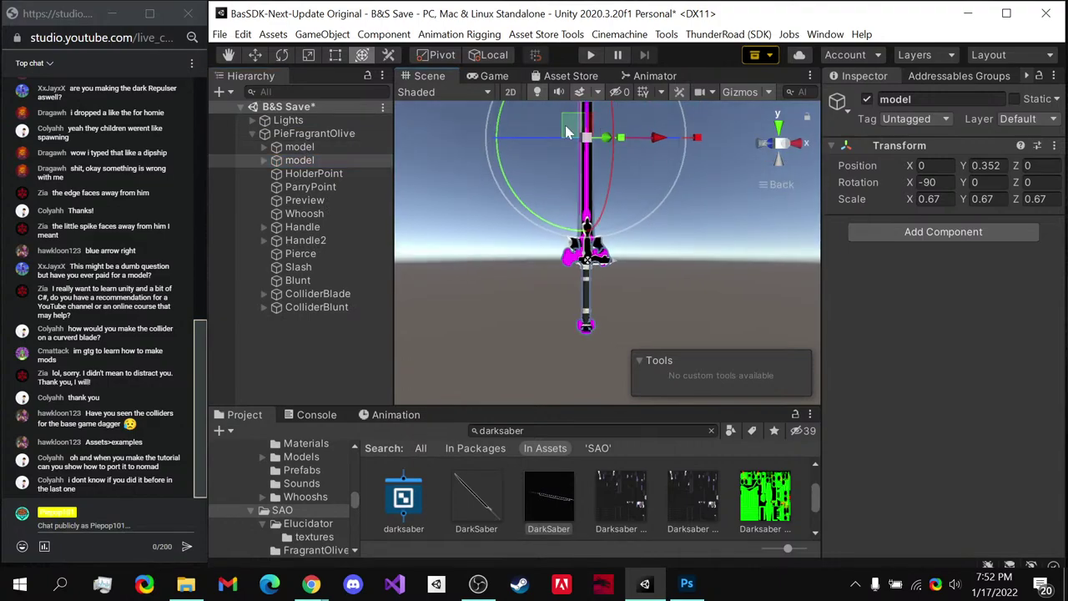
pyautogui.click(353, 147)
pyautogui.press('Delete')
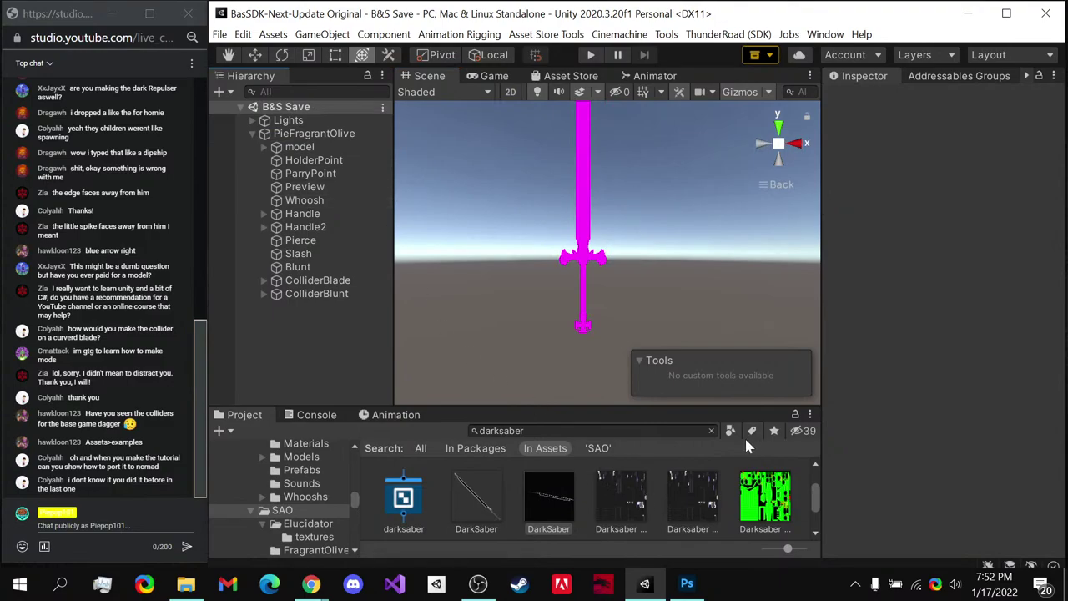
# - Create a new material in the FragrantOlive folder and set its Render Face to Both
pyautogui.click(710, 430)
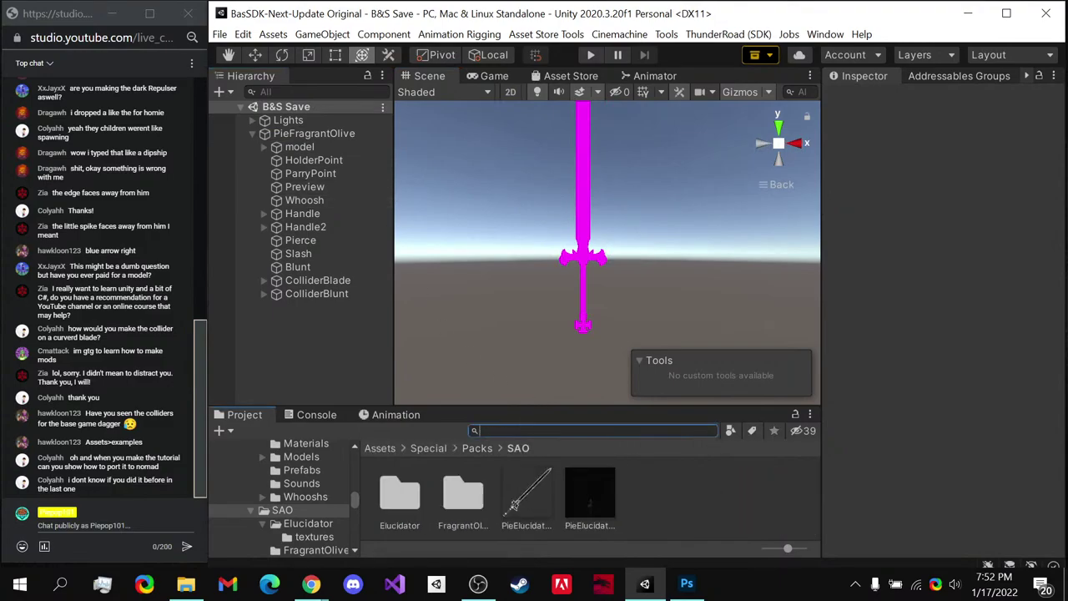
pyautogui.doubleClick(470, 493)
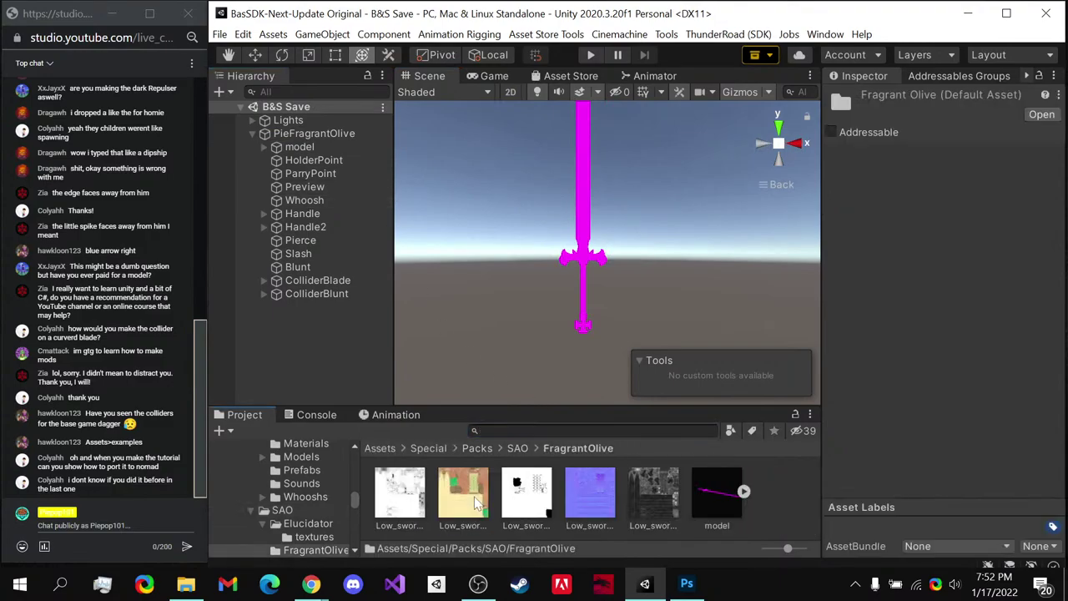
pyautogui.rightClick(777, 499)
pyautogui.moveTo(813, 11)
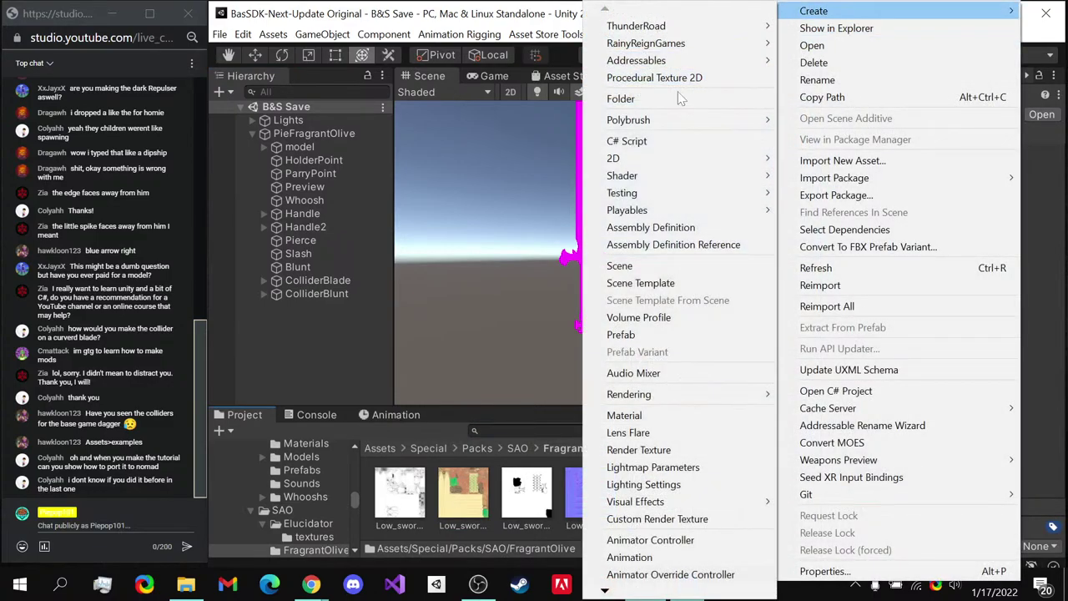
pyautogui.click(630, 414)
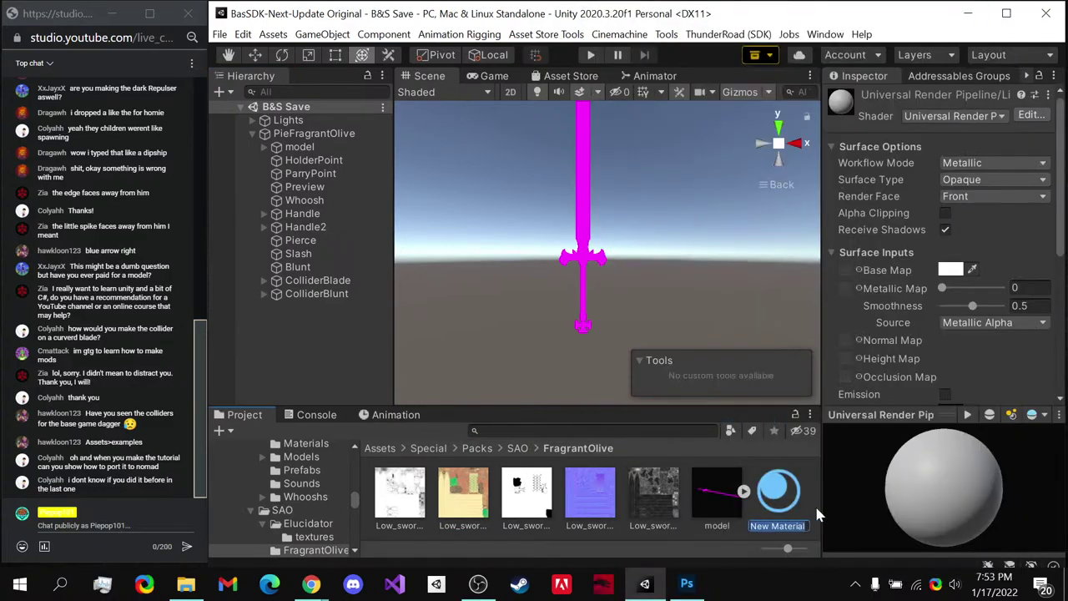
pyautogui.press('Return')
pyautogui.click(978, 209)
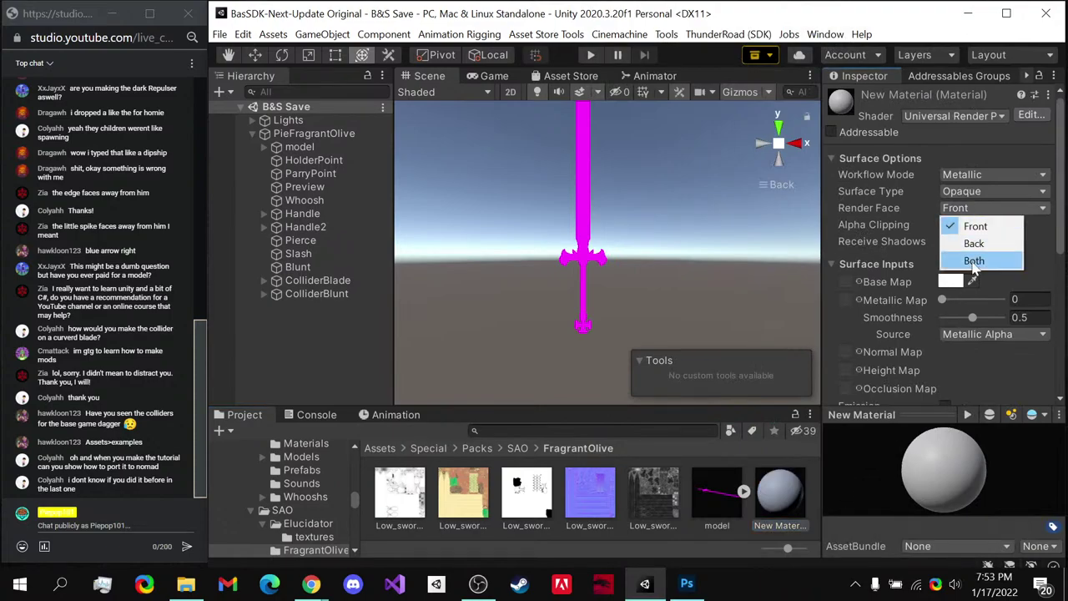
pyautogui.click(973, 261)
# - Assign New Material to all twelve sword meshes, 1_low through 12_low
pyautogui.moveTo(767, 505); pyautogui.dragTo(555, 516)
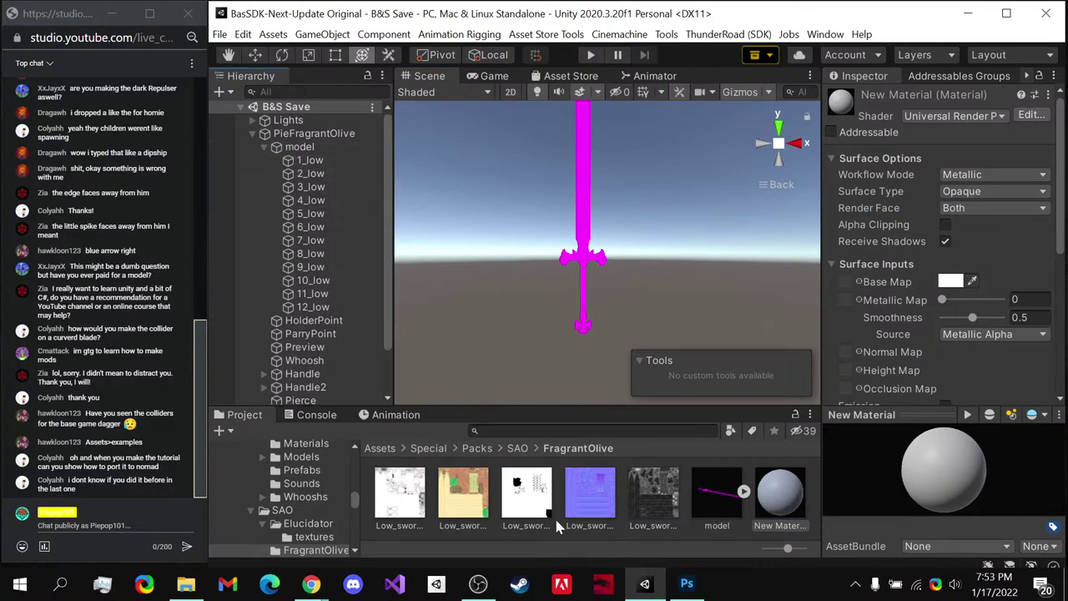
pyautogui.click(324, 161)
pyautogui.keyDown('shift'); pyautogui.click(349, 308); pyautogui.keyUp('shift')
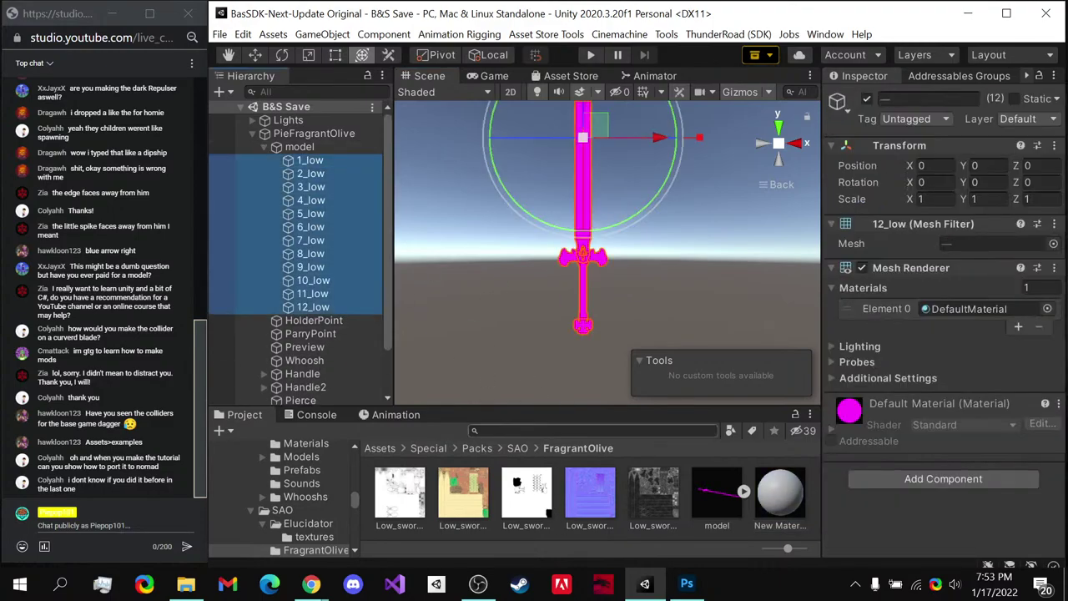
pyautogui.moveTo(780, 499); pyautogui.dragTo(909, 501)
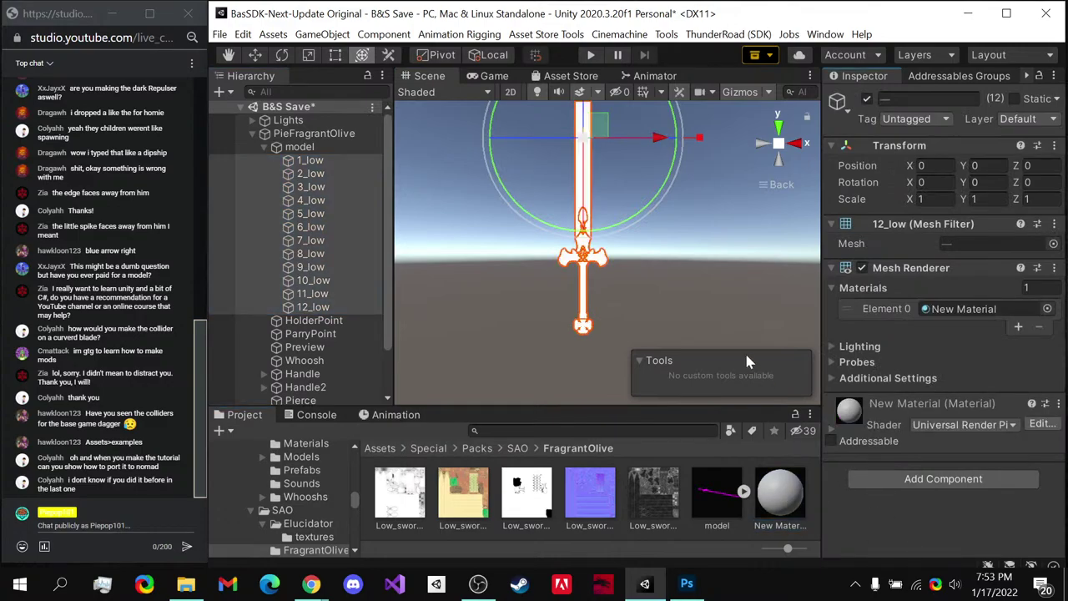
# - Assign the Low_sword base color and metallic textures to New Material's Base Map and Metallic Map
pyautogui.click(784, 501)
pyautogui.click(454, 505)
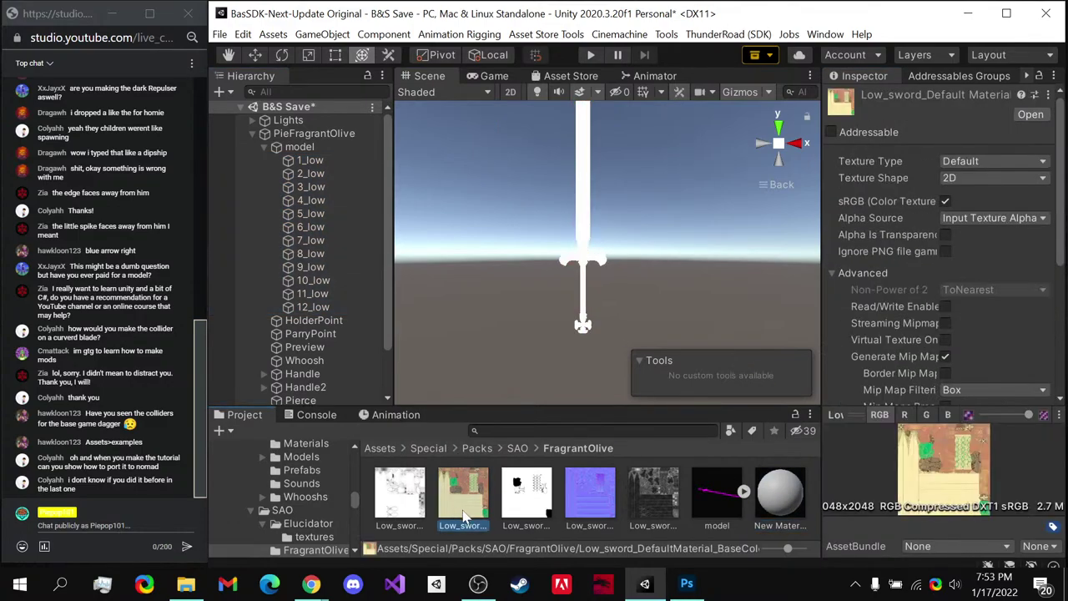
pyautogui.click(528, 509)
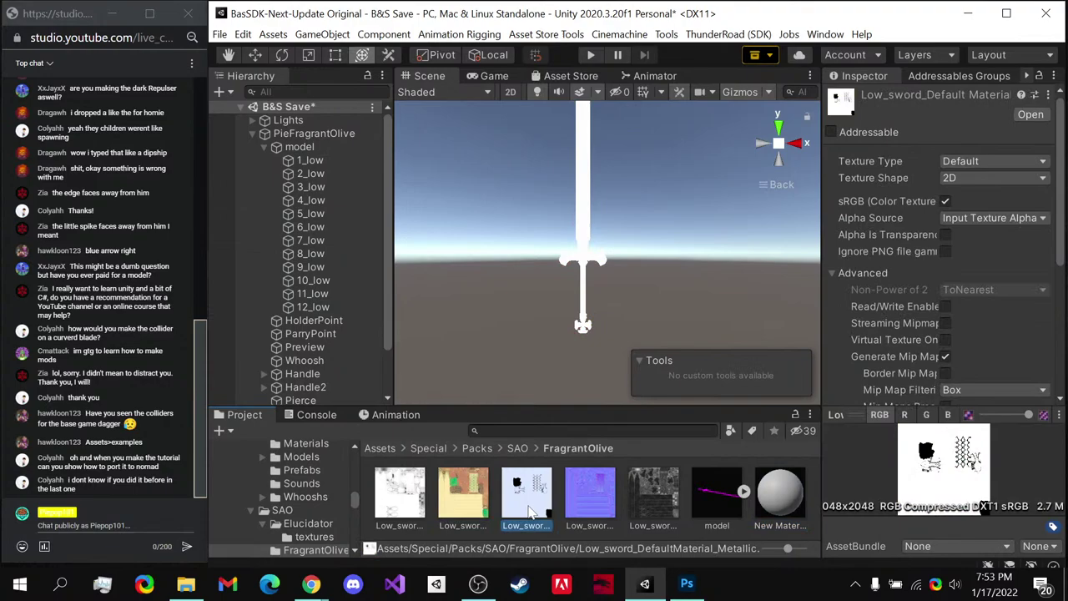
pyautogui.click(588, 505)
pyautogui.click(641, 515)
pyautogui.click(780, 492)
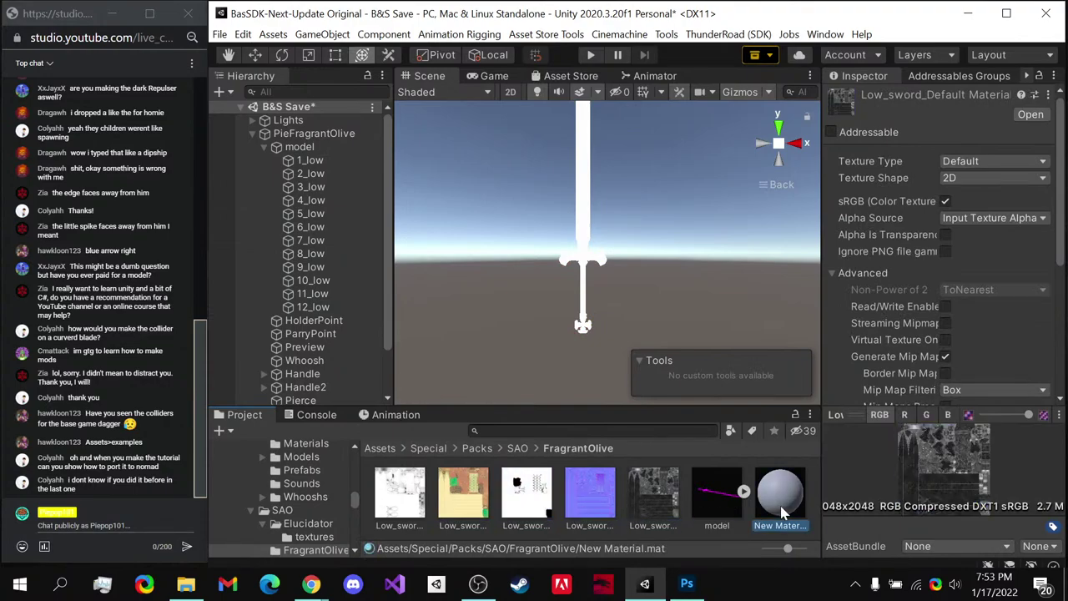
pyautogui.moveTo(530, 500); pyautogui.dragTo(851, 301)
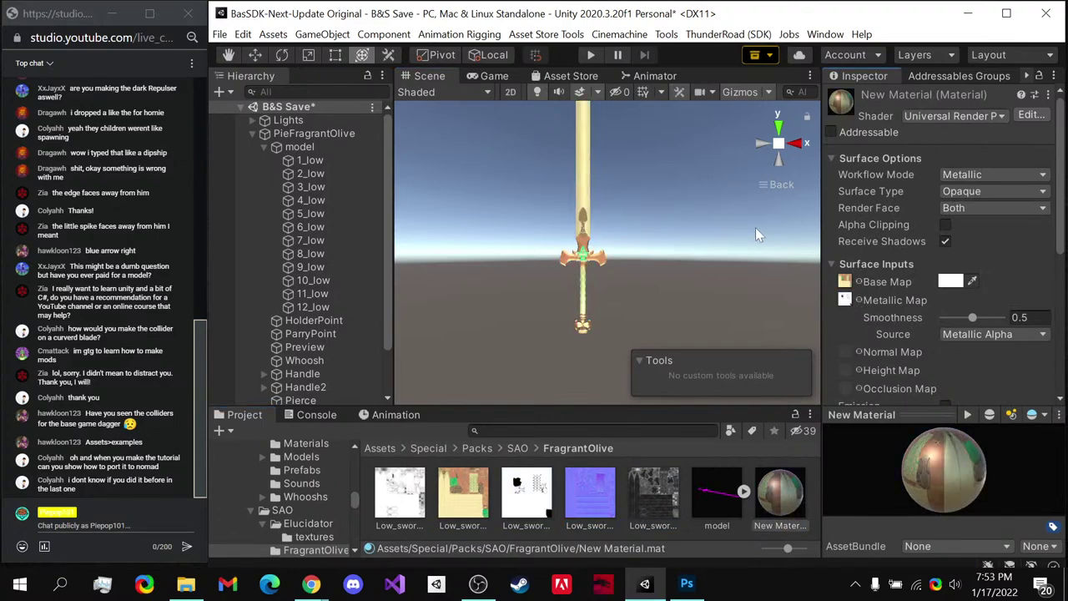
# - Assign the Low_sword normal texture to New Material's Normal Map and mark the texture as a normal map
pyautogui.keyDown('alt'); pyautogui.moveTo(547, 134); pyautogui.dragTo(787, 257); pyautogui.keyUp('alt')
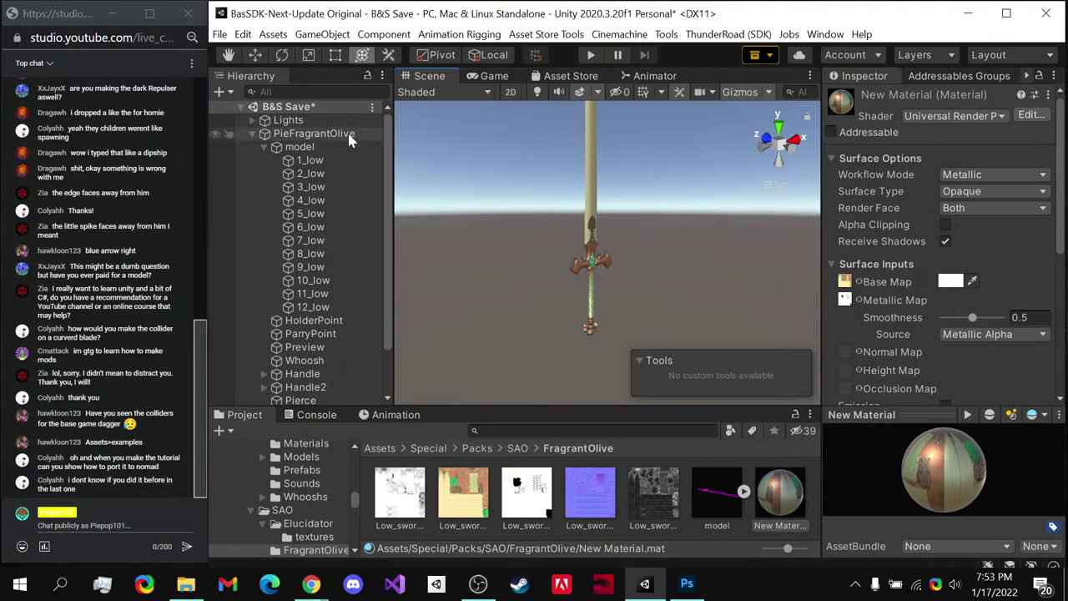
pyautogui.click(329, 146)
pyautogui.keyDown('alt'); pyautogui.moveTo(417, 142); pyautogui.dragTo(490, 109); pyautogui.keyUp('alt')
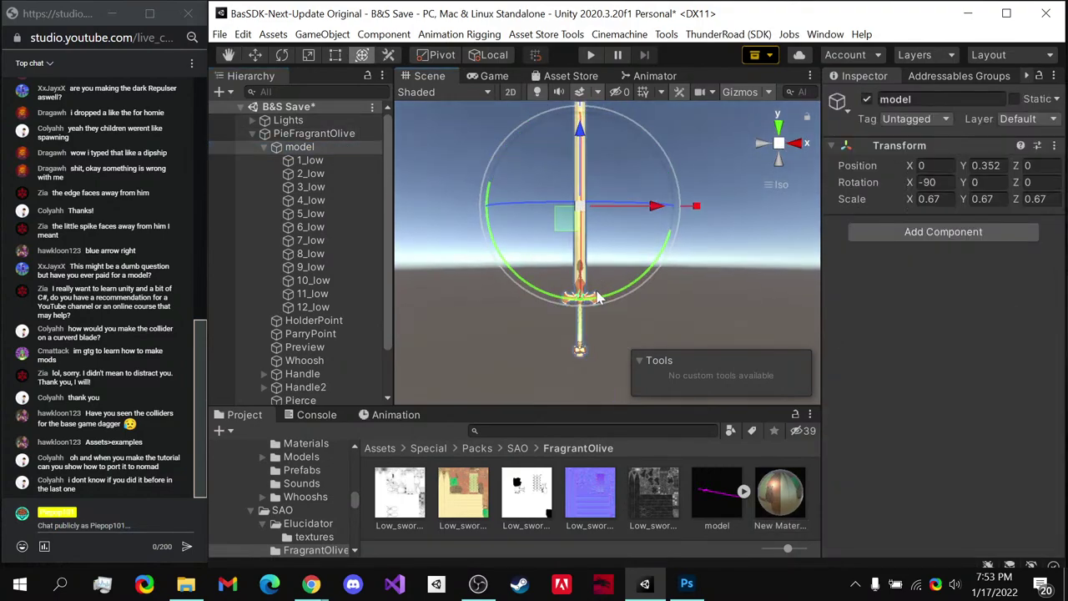
pyautogui.click(779, 488)
pyautogui.moveTo(590, 496); pyautogui.dragTo(846, 353)
pyautogui.click(1022, 387)
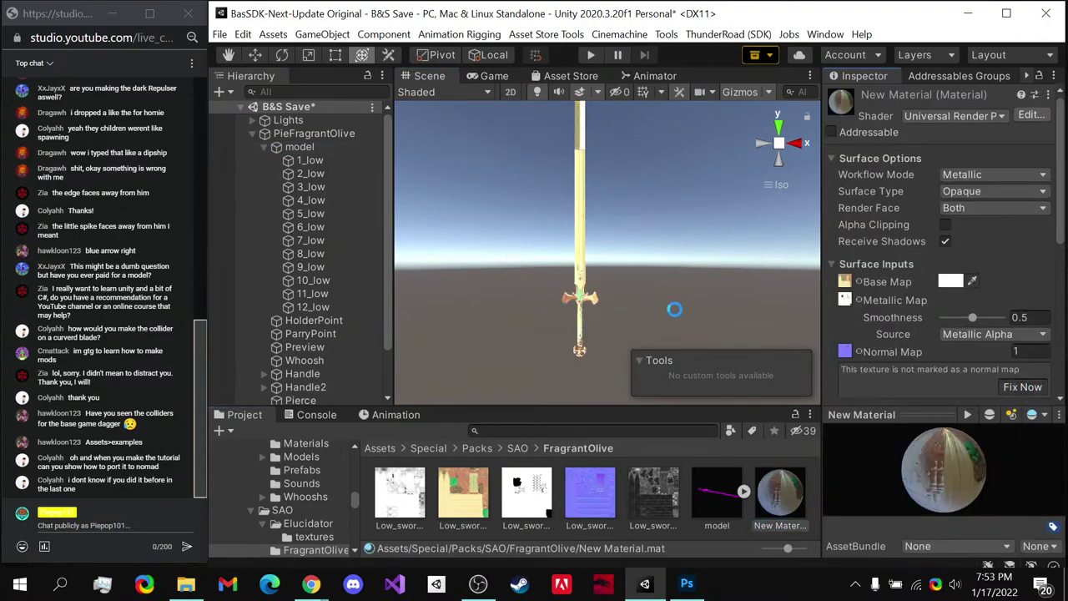
# - Examine the textured sword's blade, guard and grip from several angles
pyautogui.moveTo(566, 335); pyautogui.dragTo(588, 221, button='middle')
pyautogui.scroll(5, 588, 221)
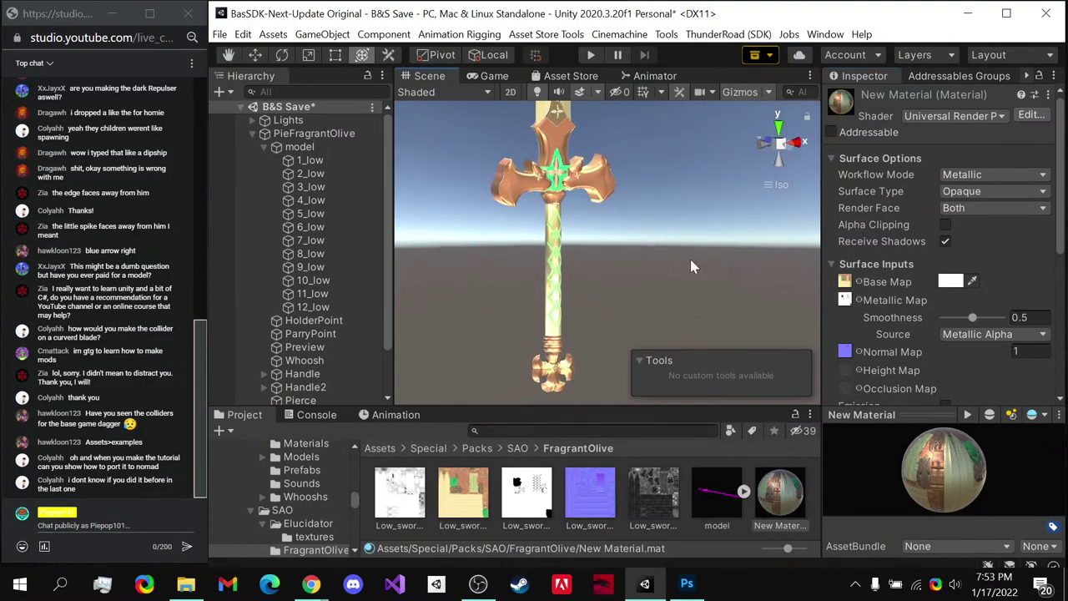
pyautogui.keyDown('alt'); pyautogui.moveTo(534, 96); pyautogui.dragTo(564, 158); pyautogui.keyUp('alt')
pyautogui.moveTo(564, 159); pyautogui.dragTo(557, 119, button='middle')
pyautogui.scroll(4, 559, 315)
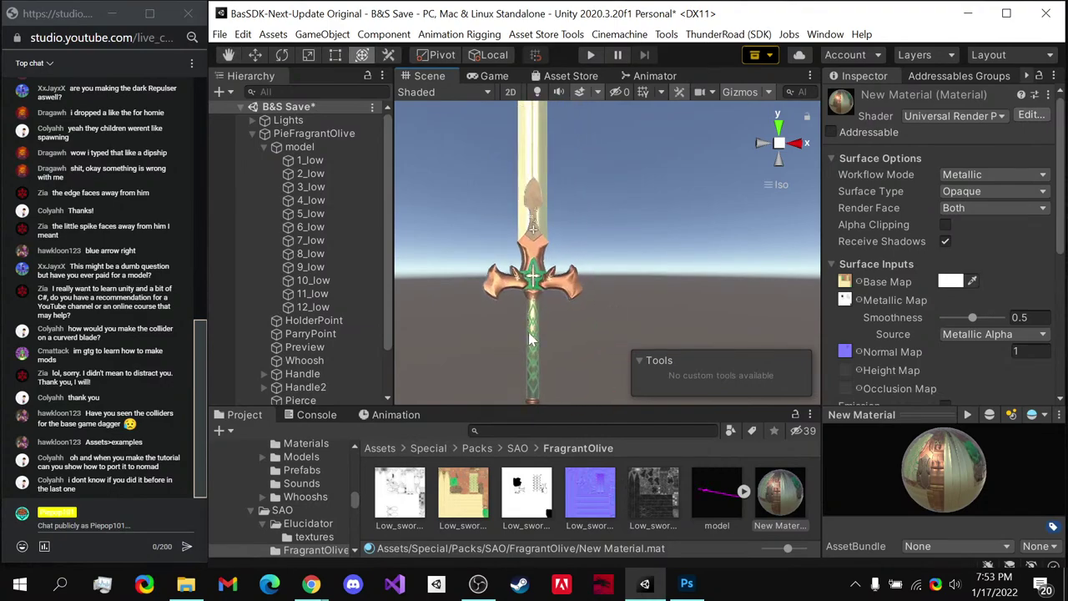
pyautogui.keyDown('alt'); pyautogui.moveTo(666, 265); pyautogui.dragTo(560, 285); pyautogui.keyUp('alt')
pyautogui.keyDown('alt'); pyautogui.moveTo(758, 151); pyautogui.dragTo(355, 238); pyautogui.keyUp('alt')
pyautogui.rightClick(356, 227)
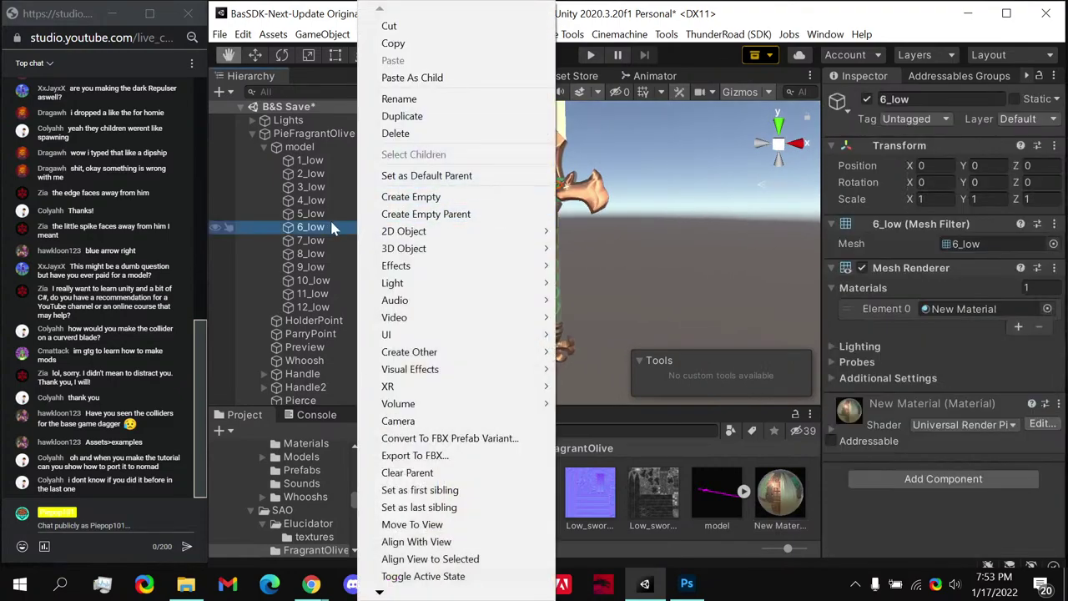
pyautogui.doubleClick(296, 146)
pyautogui.click(874, 451)
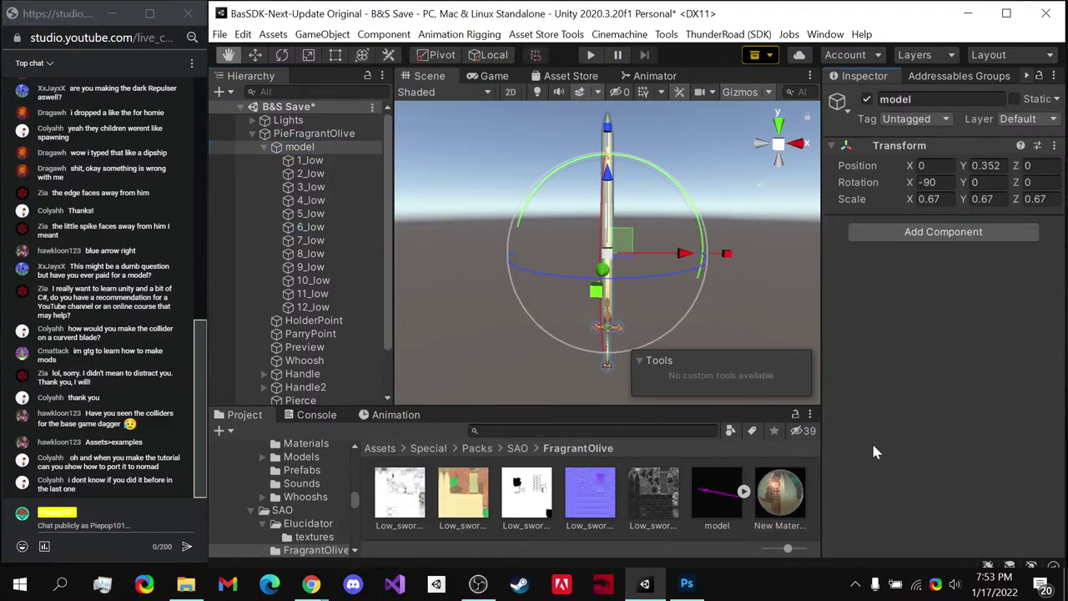
pyautogui.click(778, 149)
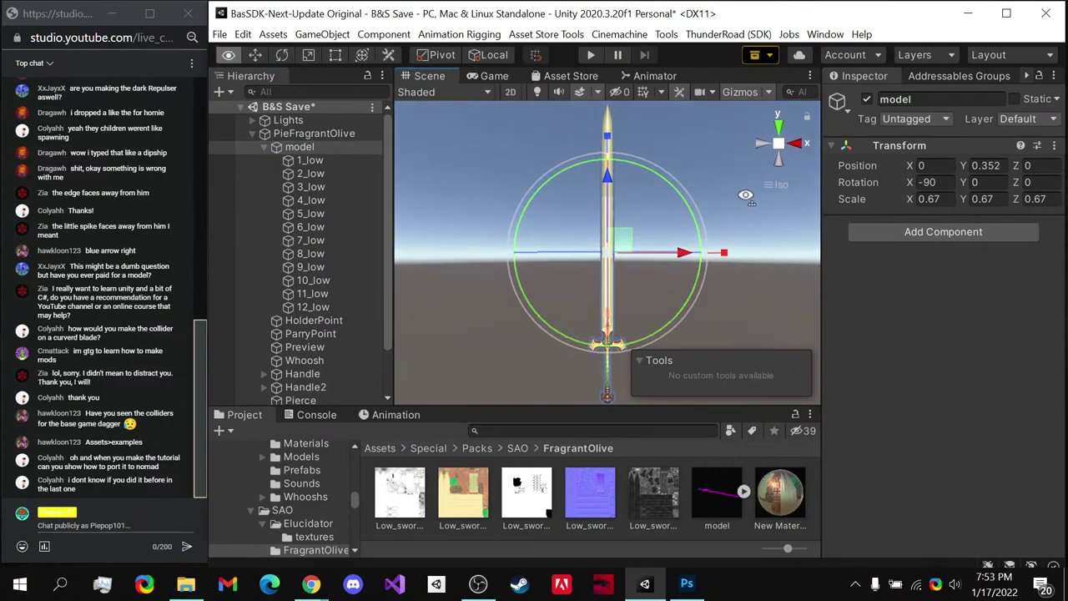
# - Check the placement of HolderPoint and ParryPoint on the PieFragrantOlive sword
pyautogui.click(264, 147)
pyautogui.doubleClick(293, 160)
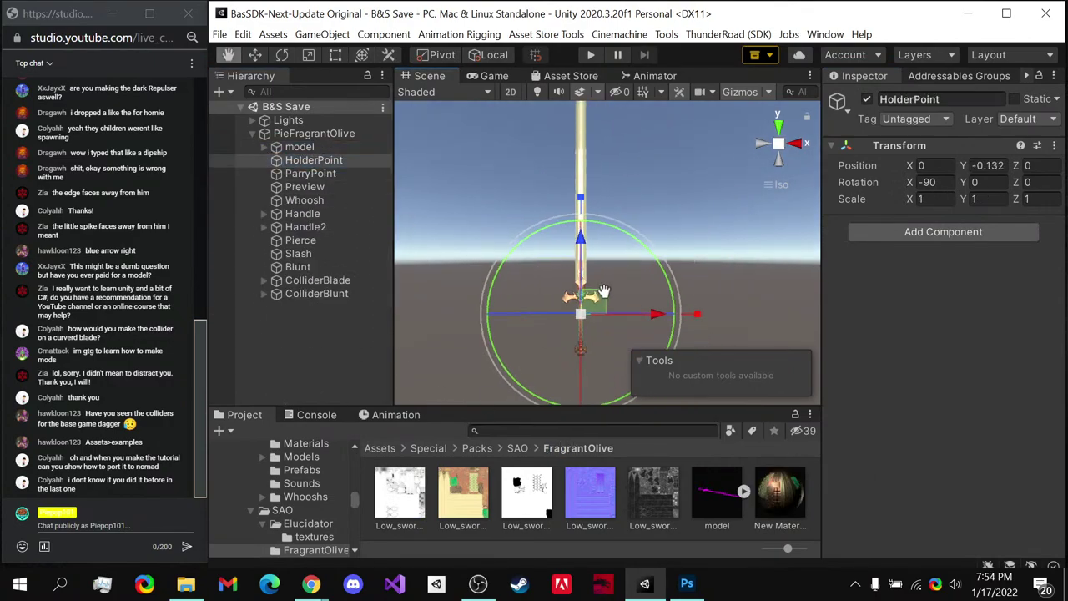
pyautogui.click(311, 173)
# - Enlarge the Preview frame of PieFragrantOlive to a size of about 0.985
pyautogui.click(304, 187)
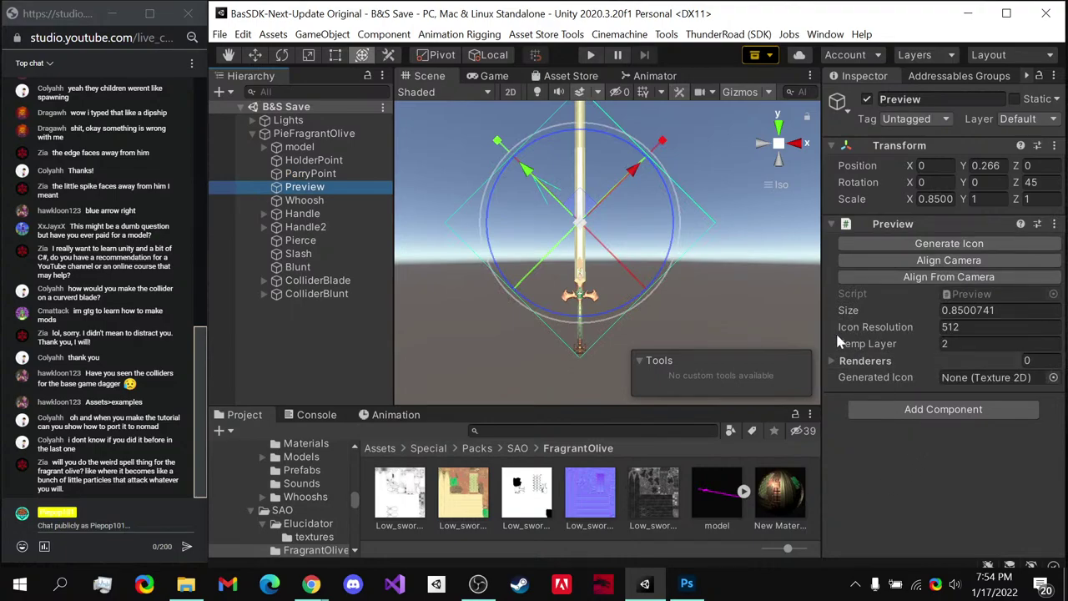
pyautogui.scroll(2, 605, 264)
pyautogui.click(800, 144)
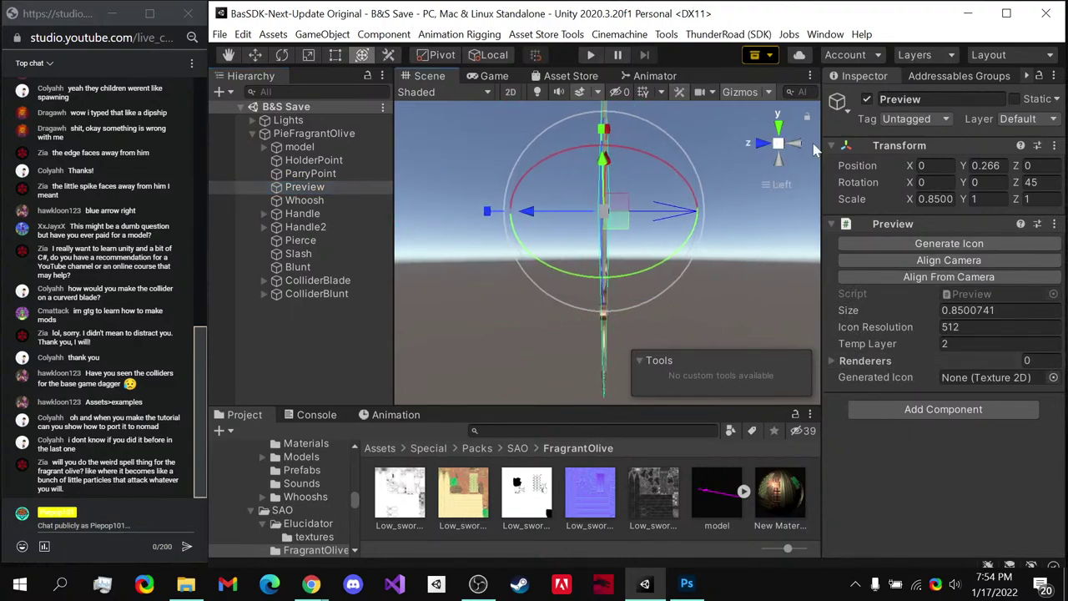
pyautogui.click(802, 145)
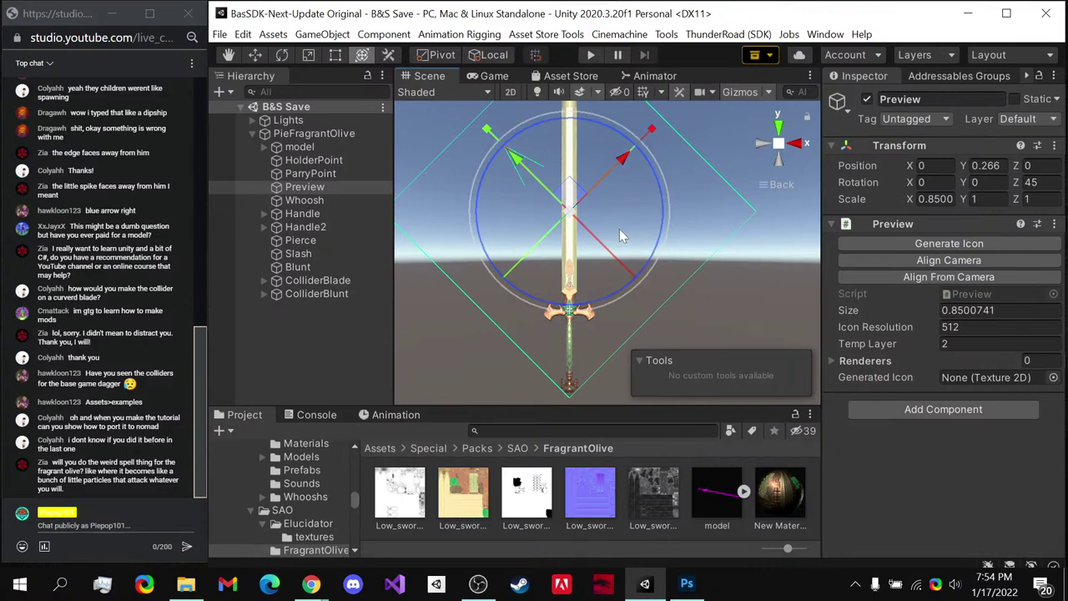
pyautogui.press('f')
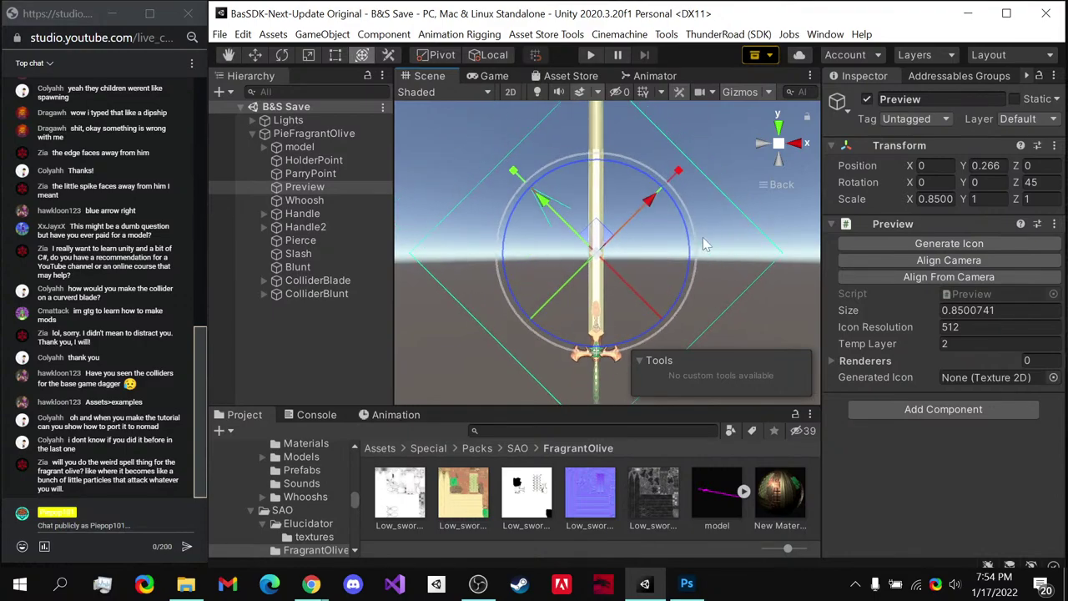
pyautogui.keyDown('alt'); pyautogui.moveTo(703, 244); pyautogui.dragTo(610, 246); pyautogui.keyUp('alt')
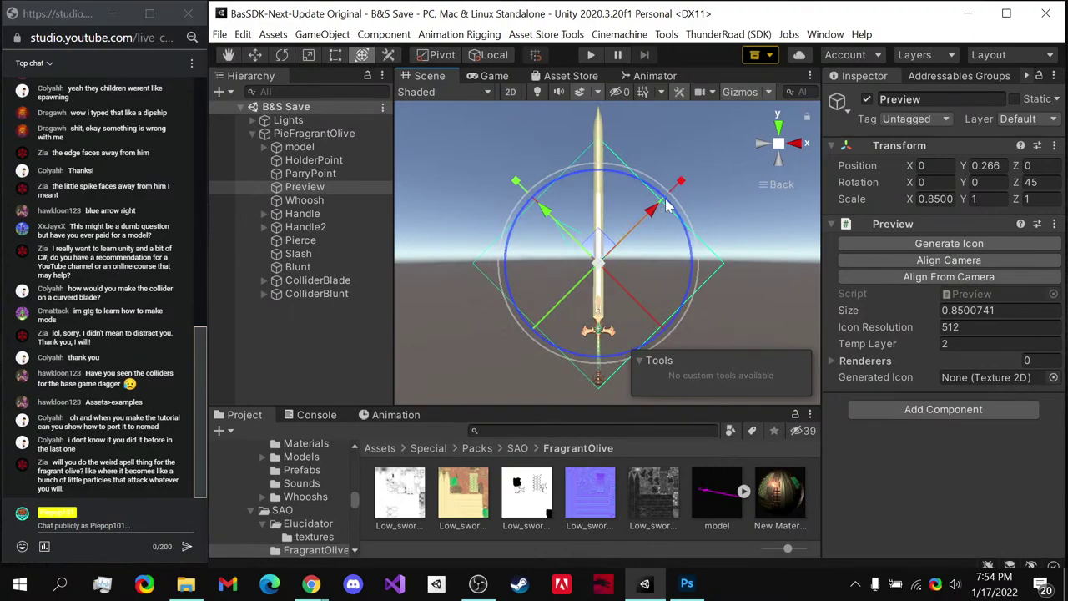
pyautogui.moveTo(682, 185); pyautogui.dragTo(699, 168)
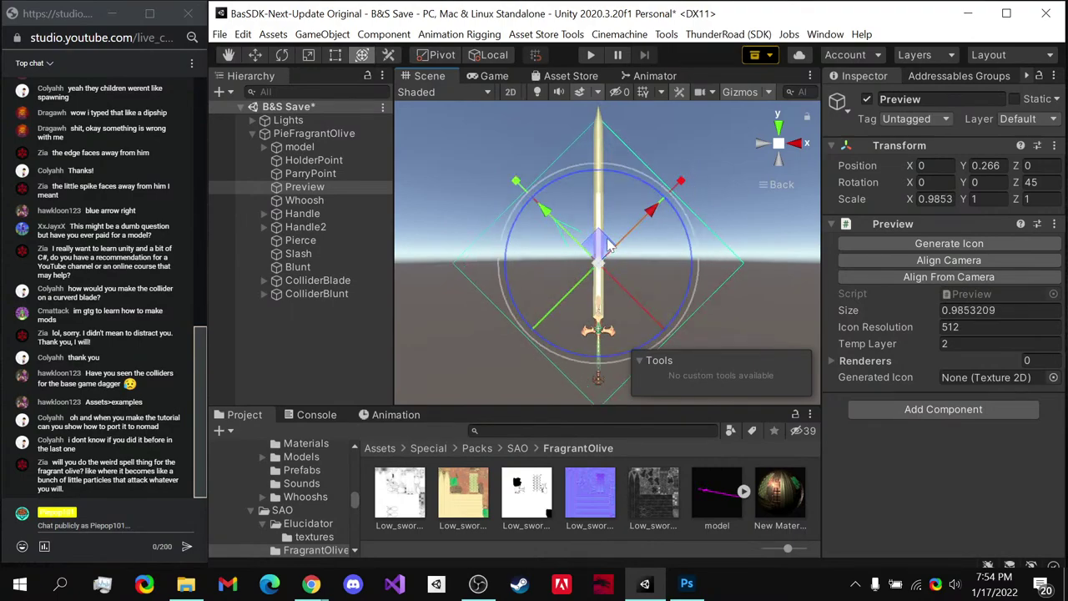
# - Raise the Preview object to Y 0.35 and shrink its frame to a size of about 0.95 to fit the whole sword
pyautogui.moveTo(609, 242); pyautogui.dragTo(606, 173)
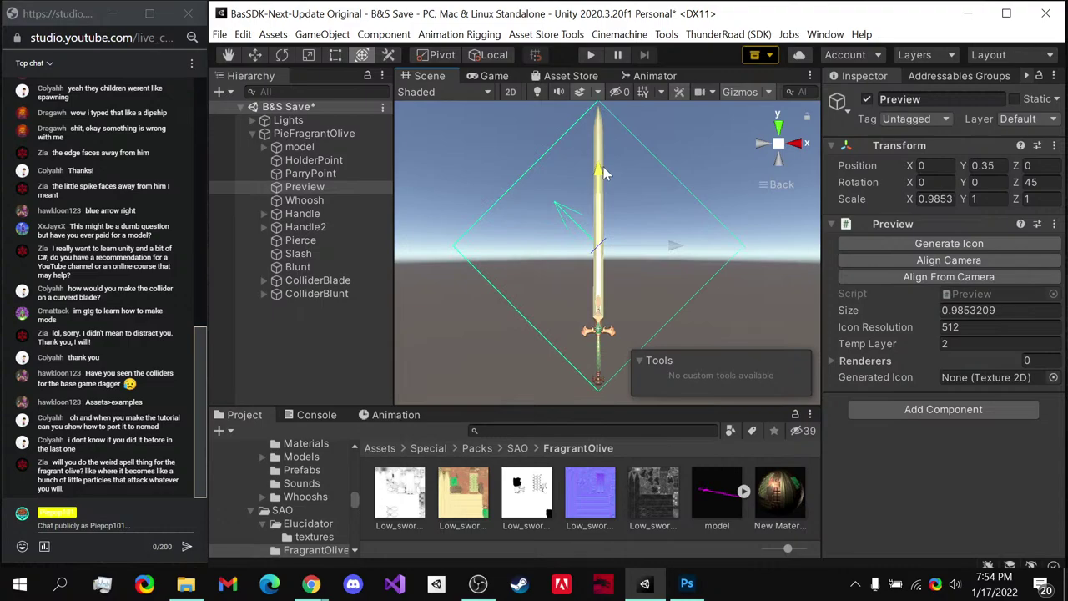
pyautogui.moveTo(682, 170); pyautogui.dragTo(685, 168)
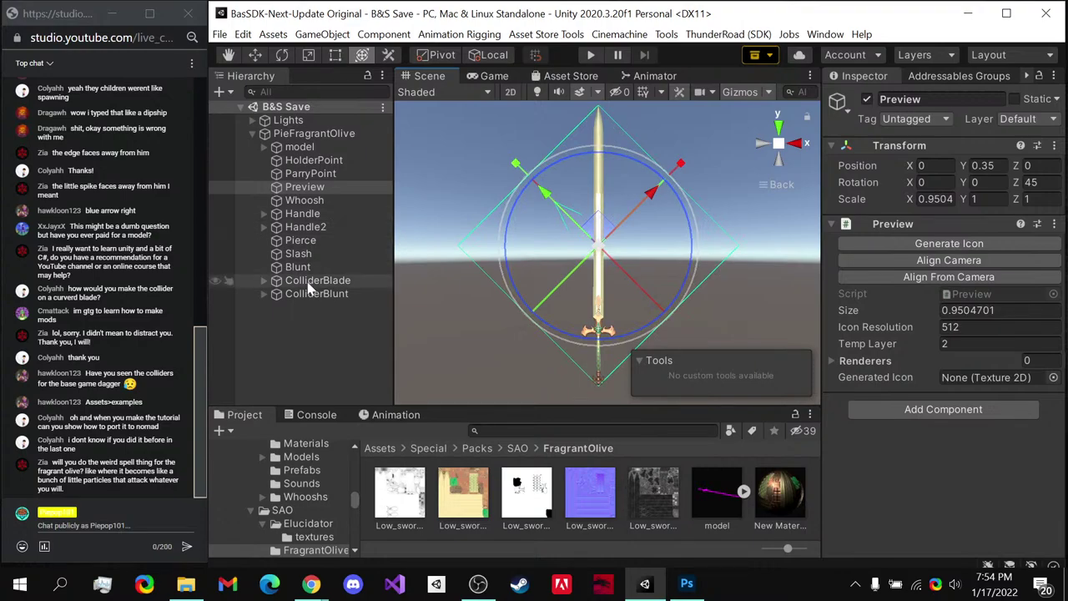
# - Move the Whoosh point up the blade to about Y 0.439 and save the scene
pyautogui.click(338, 204)
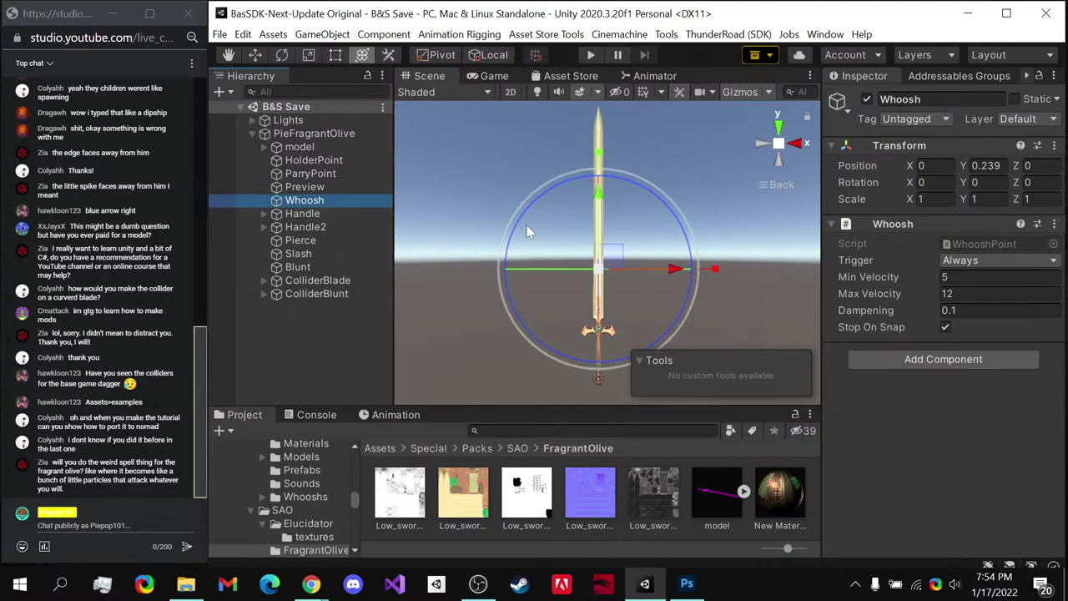
pyautogui.moveTo(606, 199); pyautogui.dragTo(607, 158)
pyautogui.hotkey('ctrl', 's')
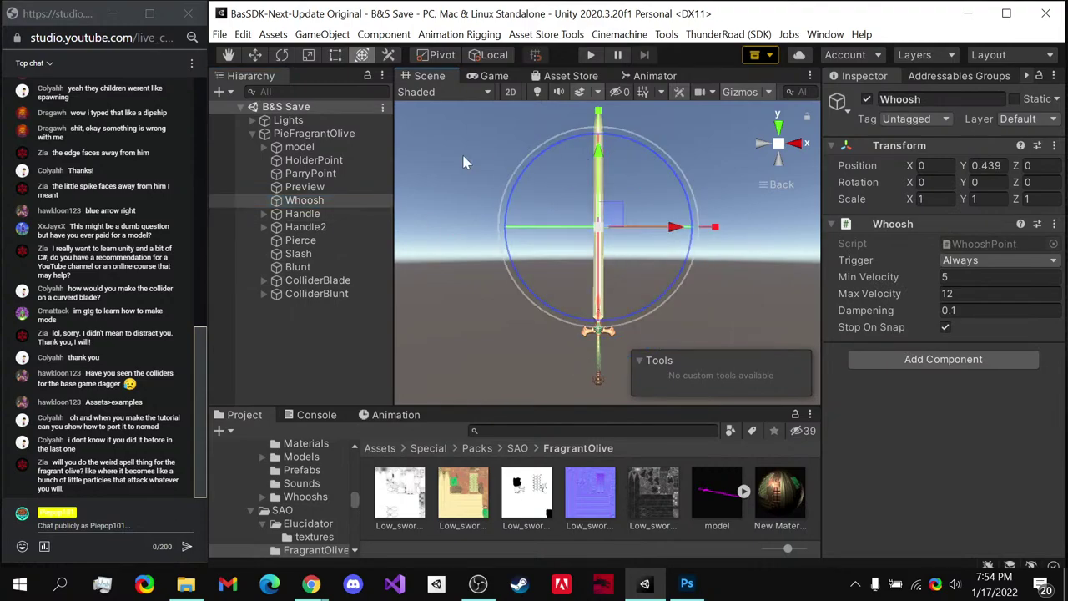
# - Move the main Handle up along the sword's grip to about Y -0.174
pyautogui.click(317, 214)
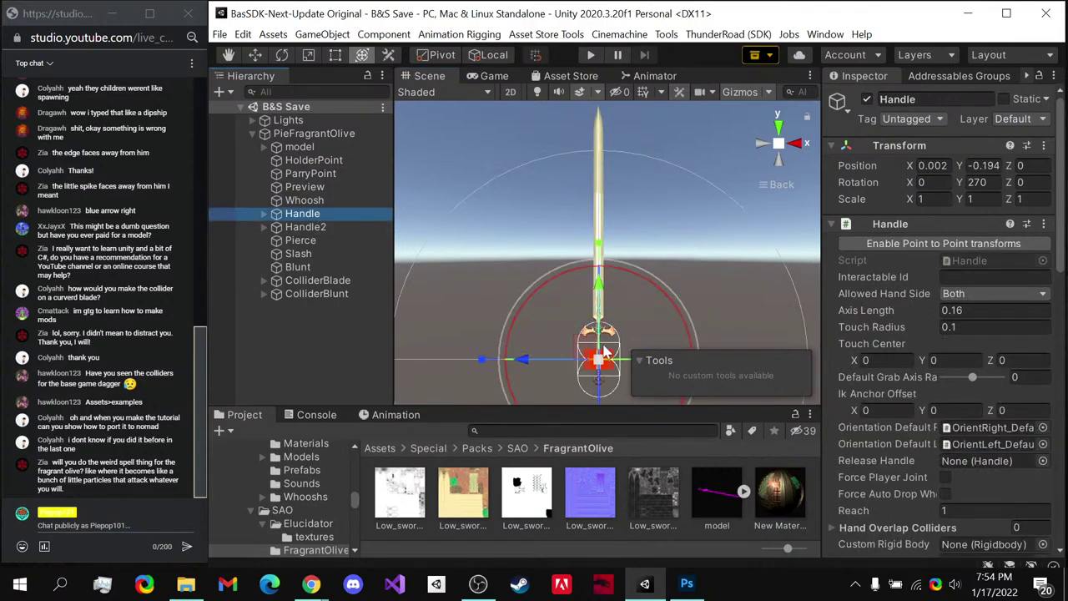
pyautogui.press('f')
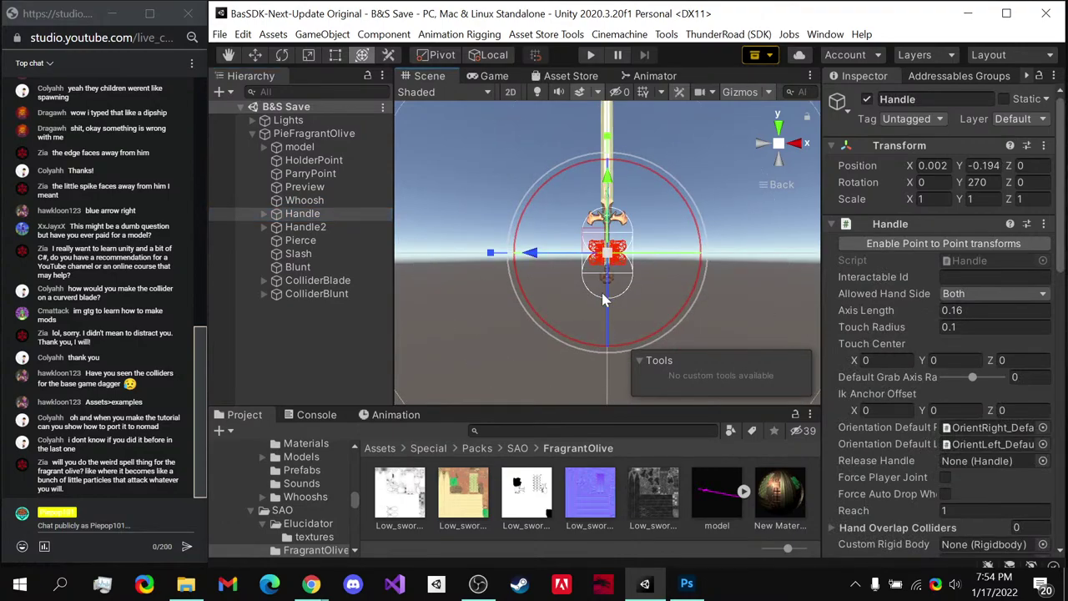
pyautogui.scroll(5, 632, 285)
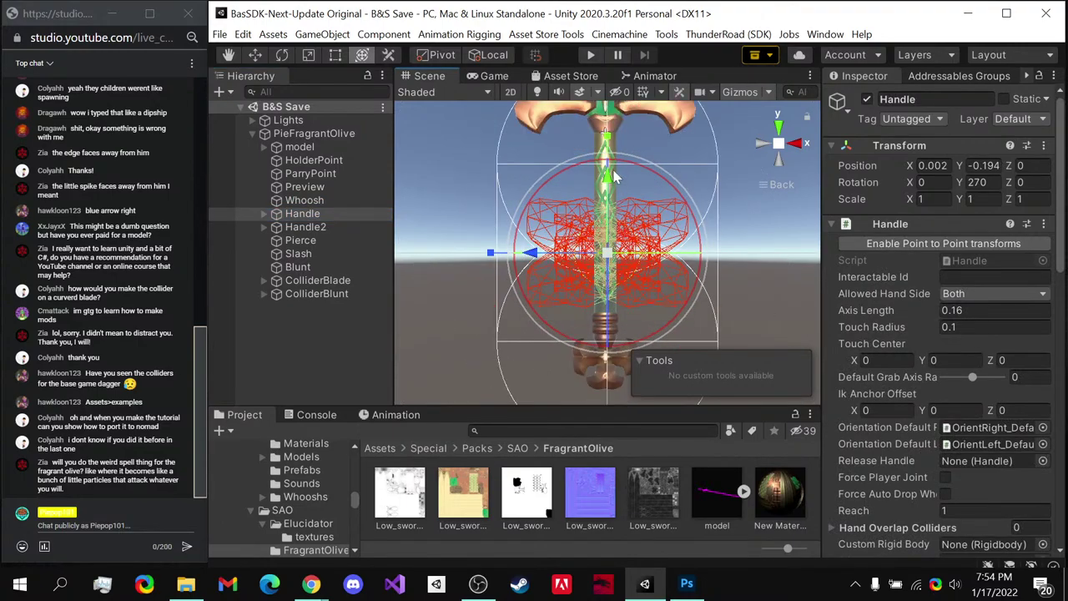
pyautogui.moveTo(610, 169); pyautogui.dragTo(610, 159)
pyautogui.press('f')
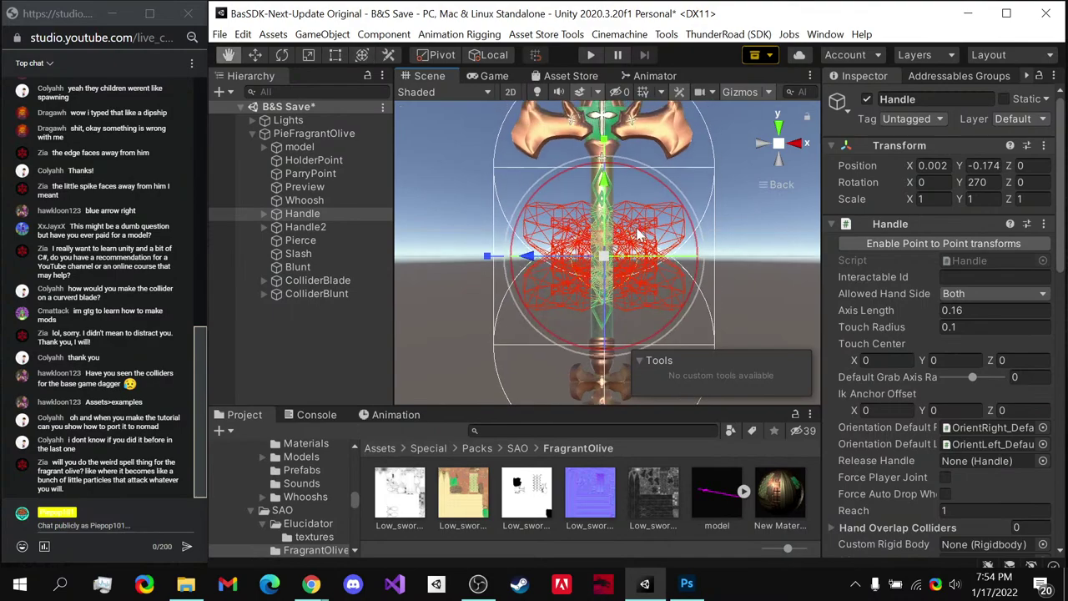
# - Select Handle2 together with Handle and examine where the second handle sits on the blade
pyautogui.keyDown('ctrl'); pyautogui.click(351, 227); pyautogui.keyUp('ctrl')
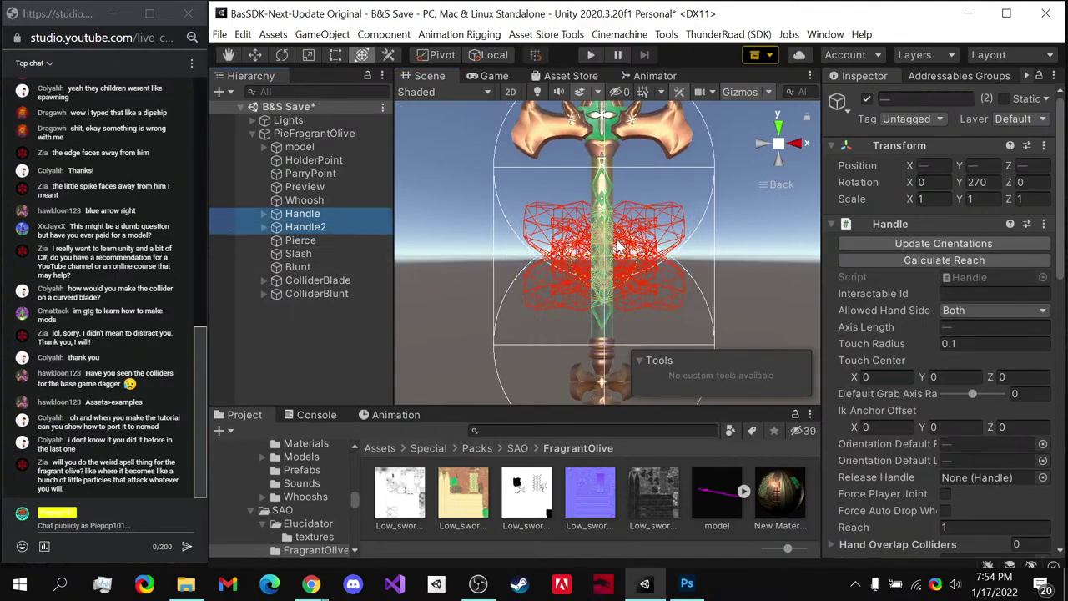
pyautogui.scroll(-2, 618, 248)
pyautogui.moveTo(619, 247); pyautogui.dragTo(614, 236, button='middle')
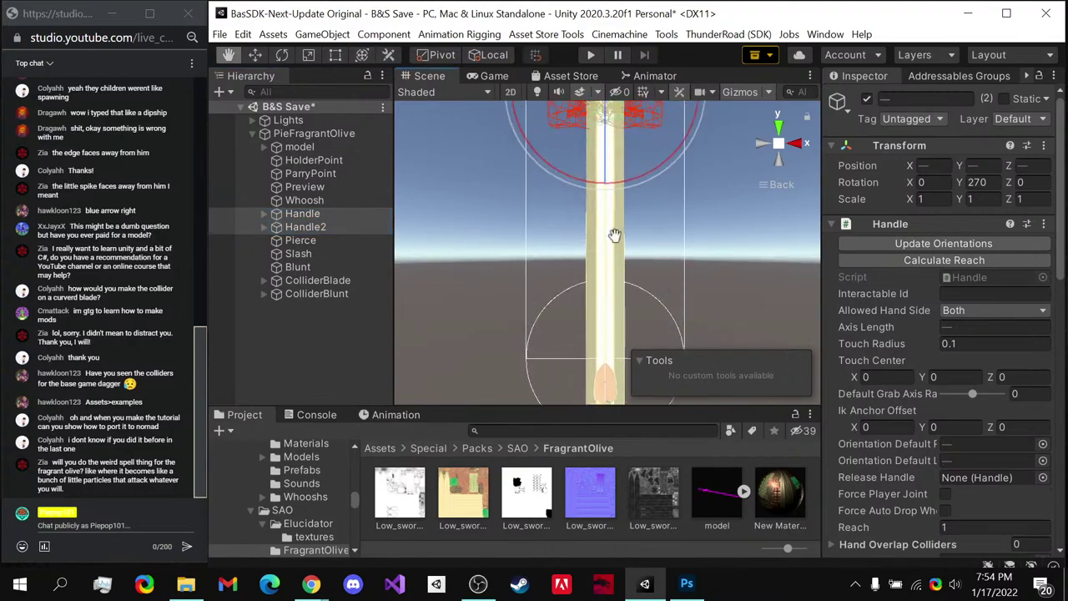
# - Nudge the Handle object sideways so that it is centred on the sword's grip
pyautogui.scroll(5, 614, 235)
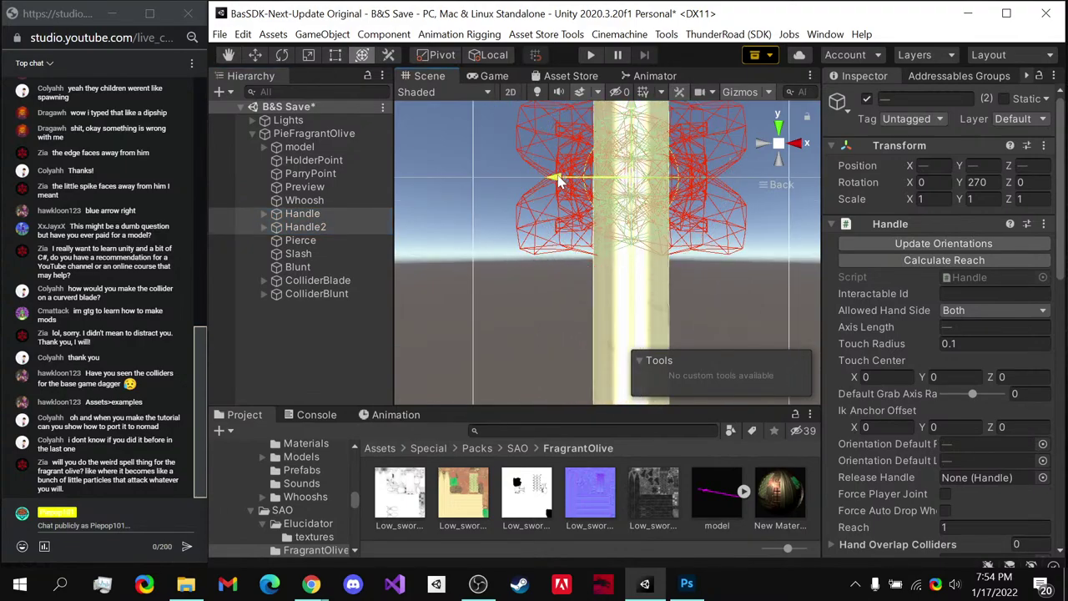
pyautogui.click(355, 215)
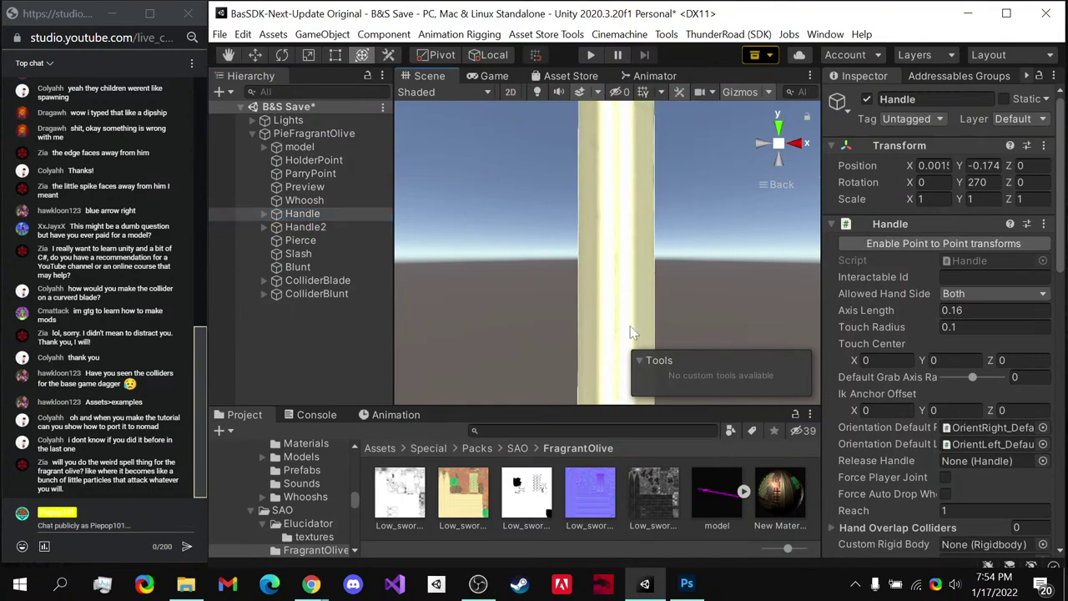
pyautogui.press('f')
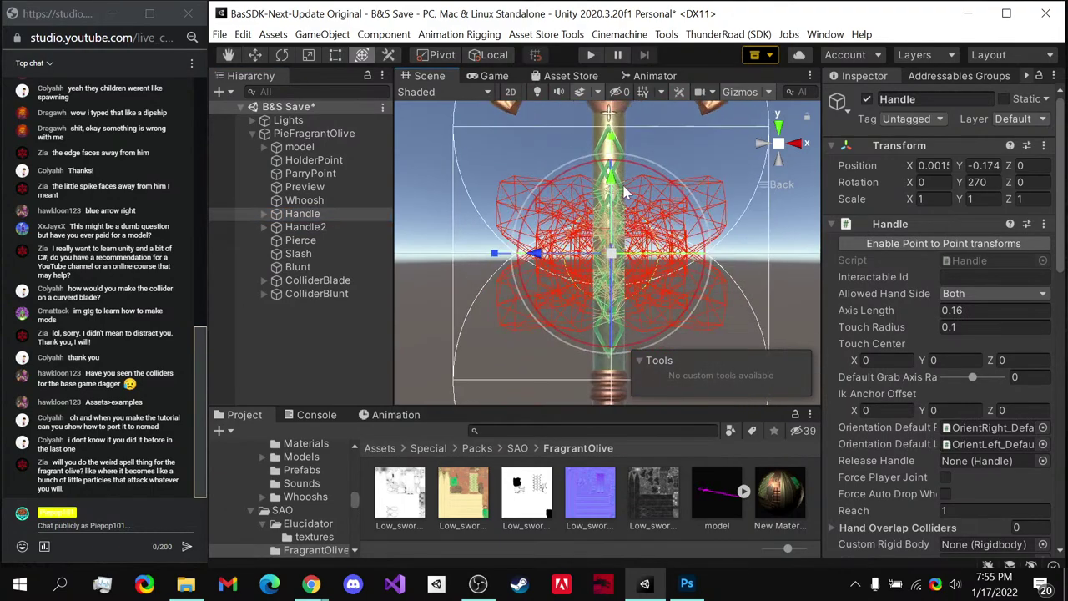
pyautogui.scroll(-3, 624, 194)
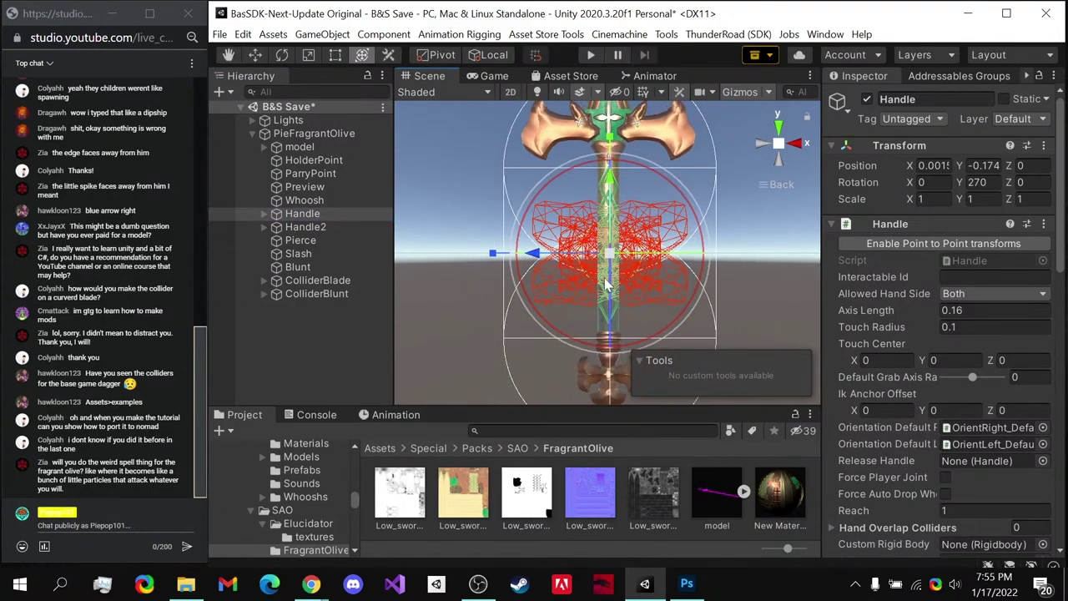
pyautogui.moveTo(534, 254); pyautogui.dragTo(538, 258)
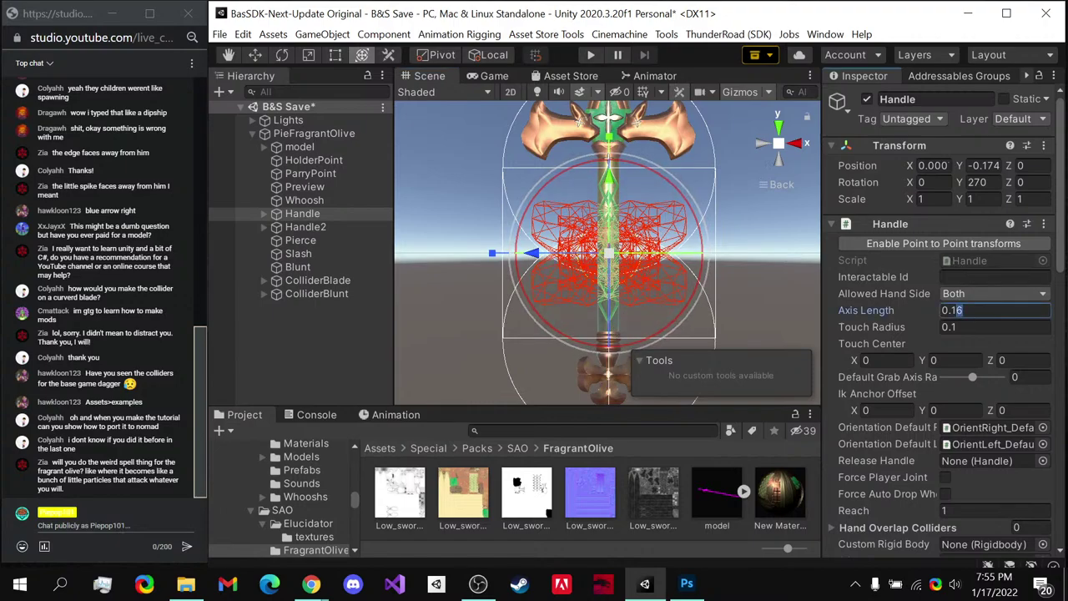
# - Set the Handle's Axis Length to 0.13 and raise it along the grip to about Y -0.166
pyautogui.press('BackSpace')
pyautogui.write('3')
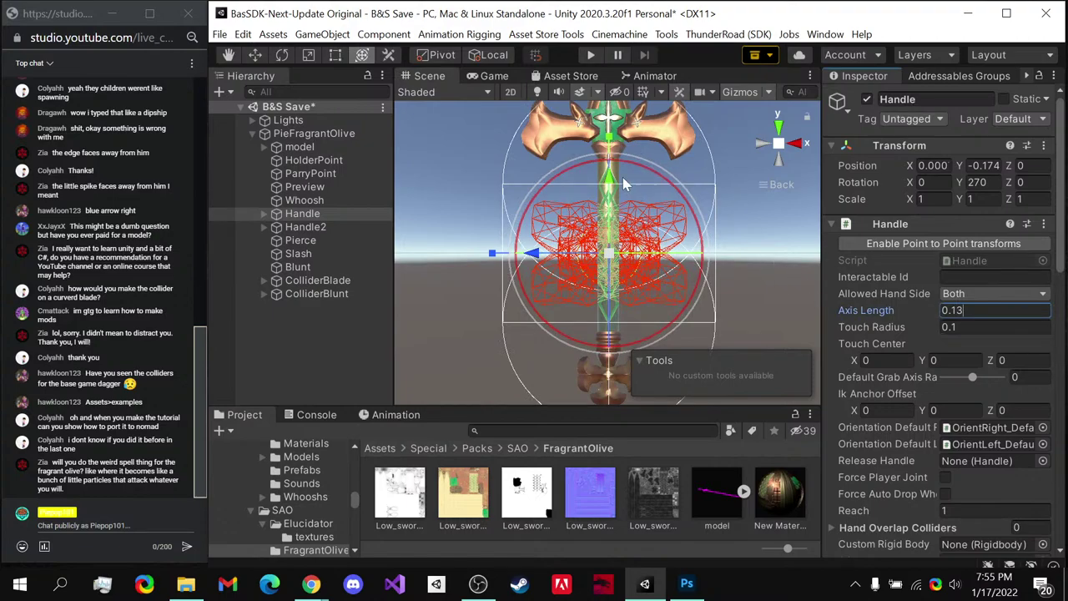
pyautogui.moveTo(615, 185); pyautogui.dragTo(613, 174)
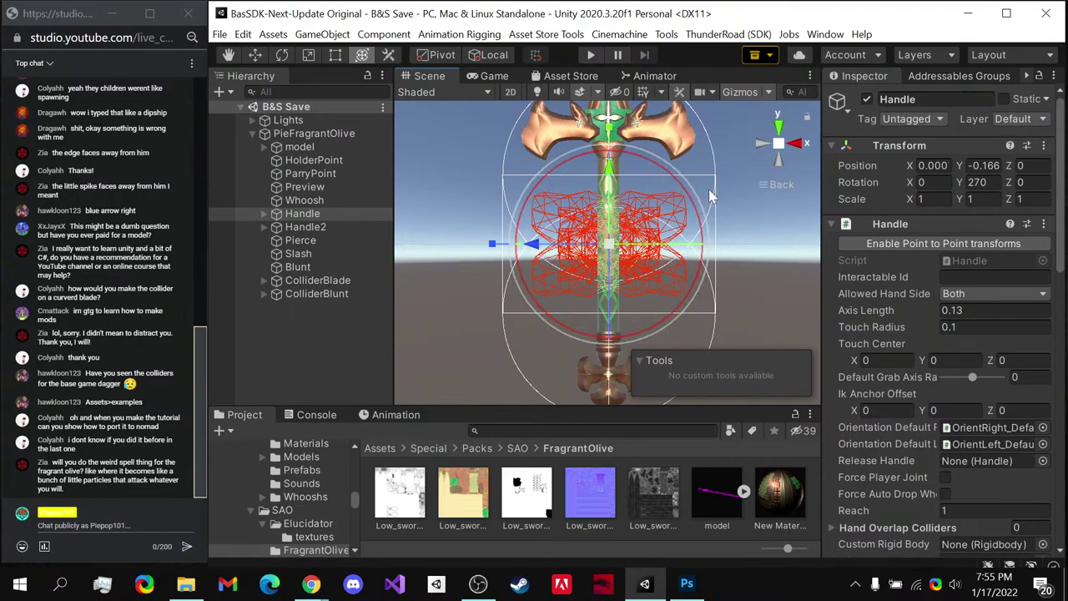
# - Set Handle2's Axis Length to 0.9 and move it up the blade to about Y 0.477
pyautogui.click(367, 224)
pyautogui.press('f')
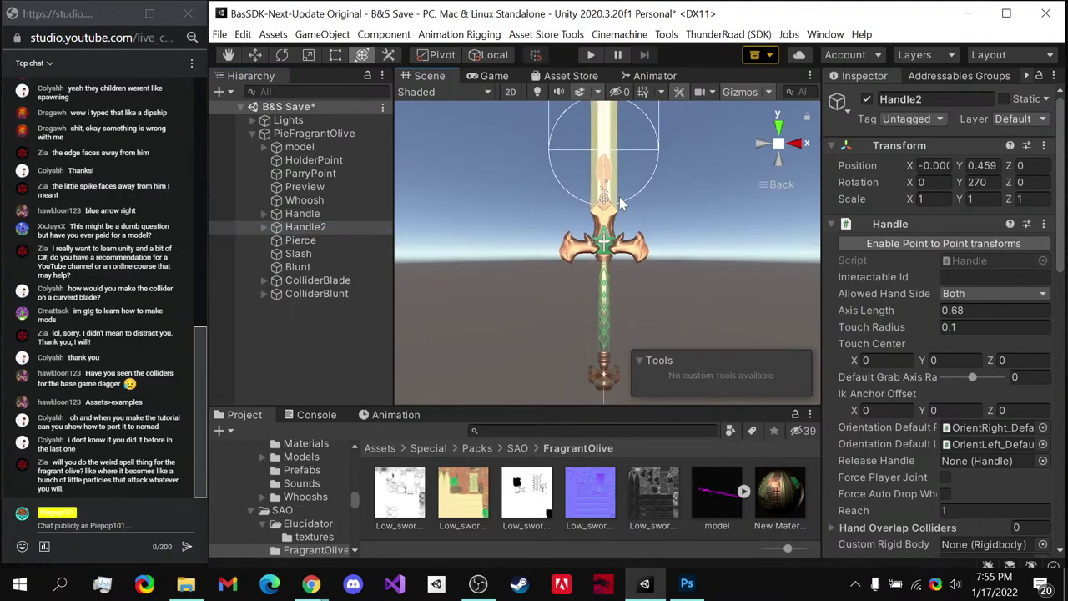
pyautogui.scroll(-3, 604, 298)
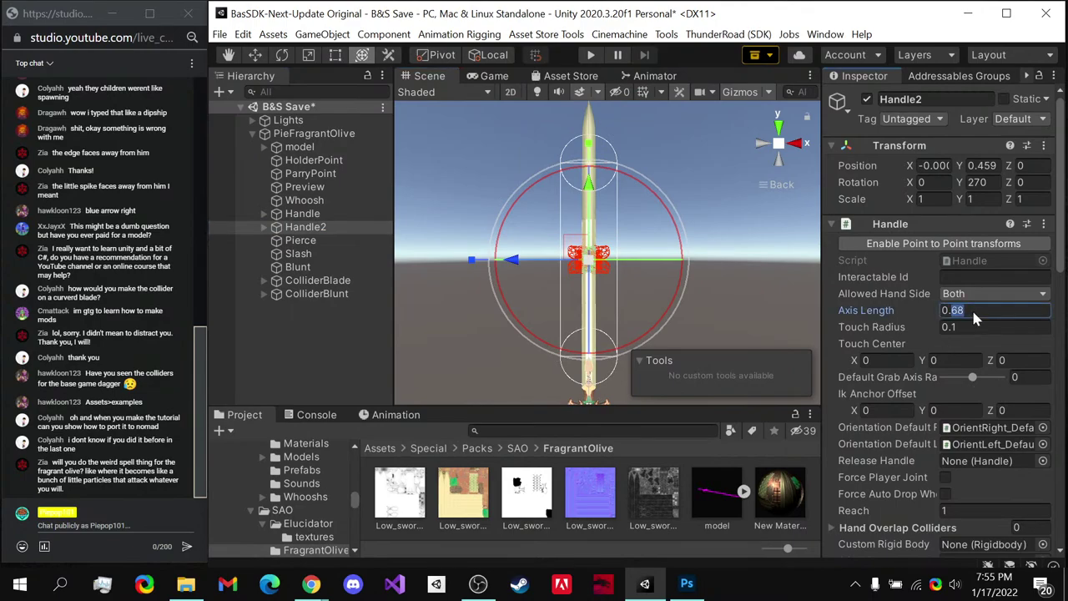
pyautogui.write('0.8')
pyautogui.press('Return')
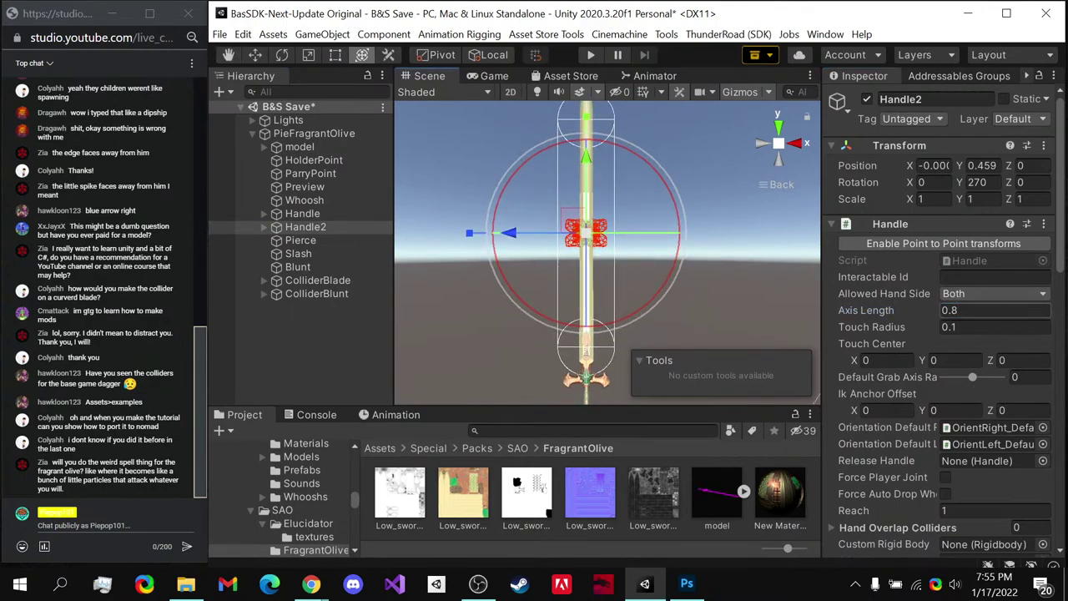
pyautogui.click(960, 310)
pyautogui.write('0.9')
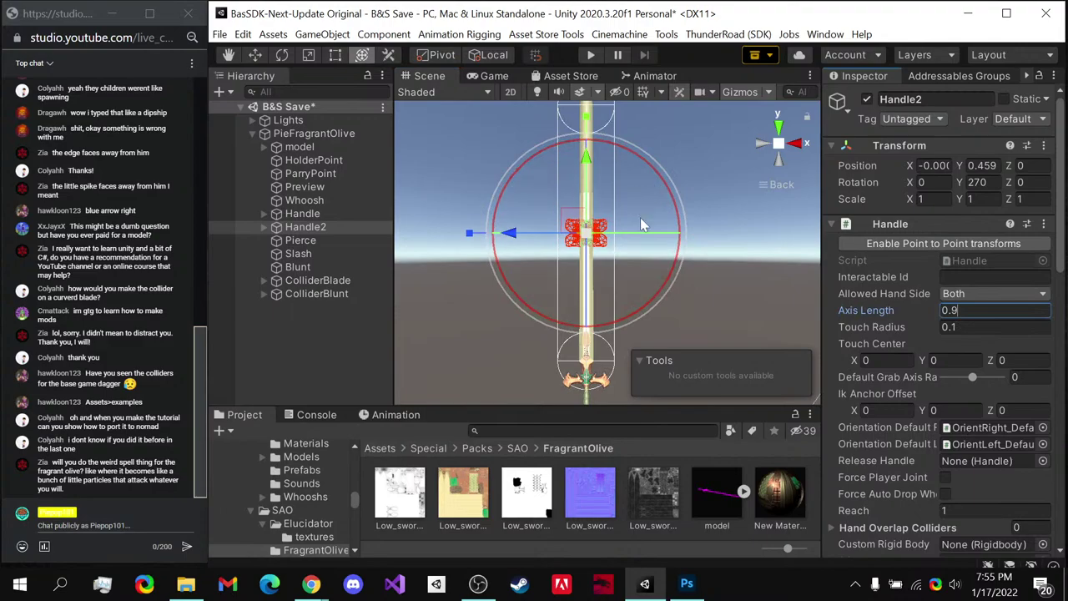
pyautogui.moveTo(632, 217)
pyautogui.mouseDown()
pyautogui.moveTo(602, 187)
pyautogui.moveTo(640, 222)
pyautogui.mouseUp()
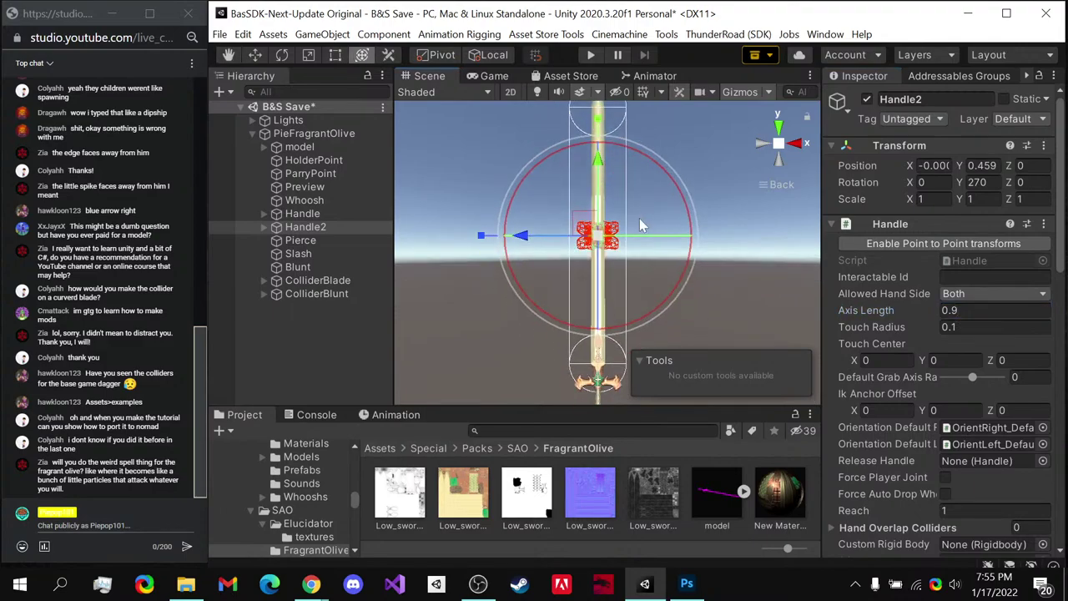
pyautogui.moveTo(601, 162); pyautogui.dragTo(602, 157)
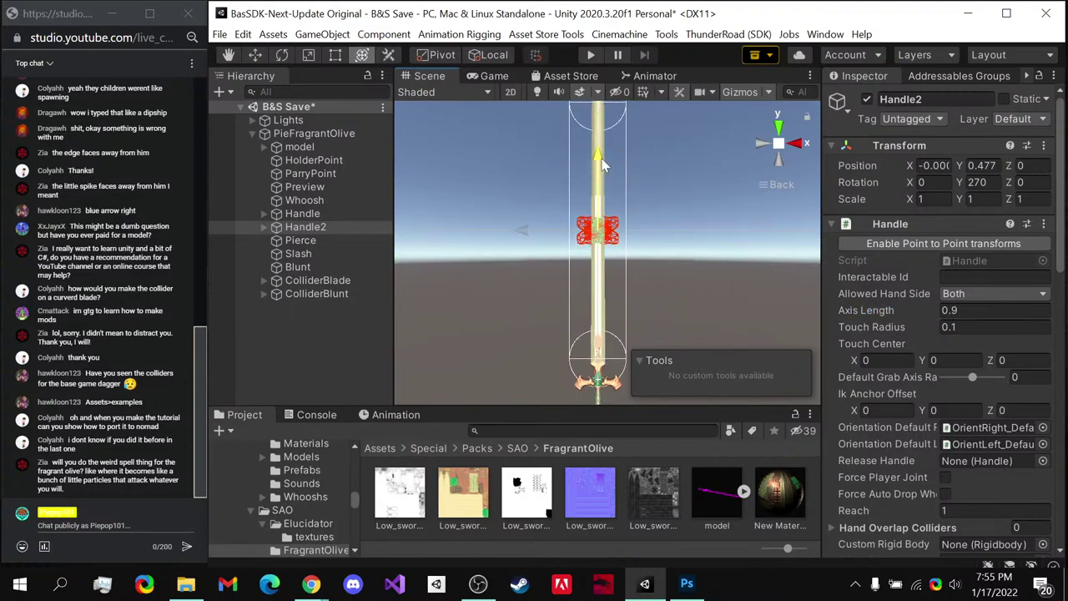
pyautogui.moveTo(608, 190); pyautogui.dragTo(639, 291, button='middle')
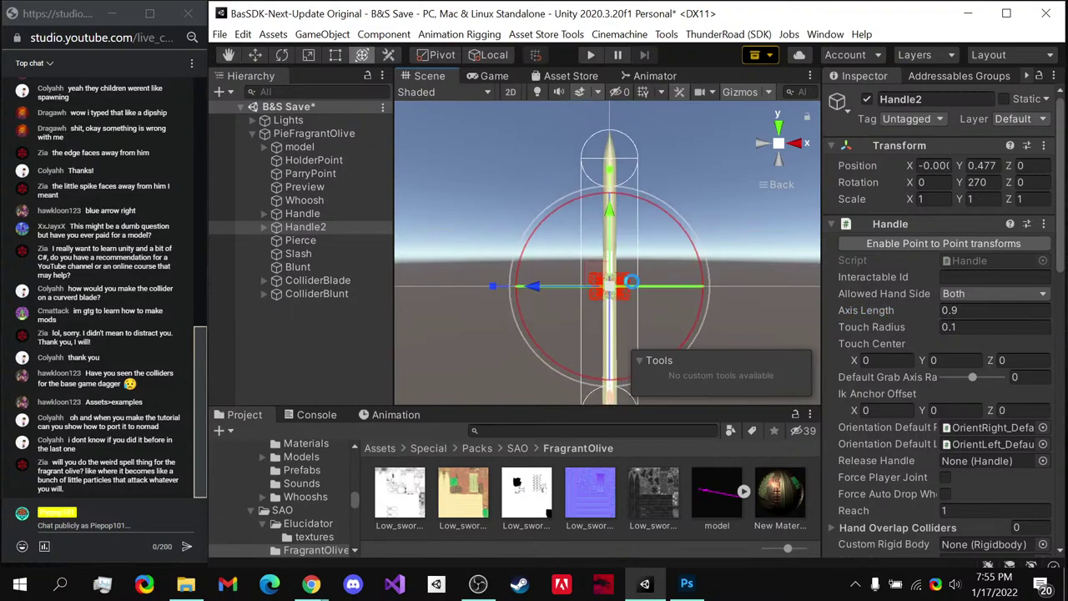
# - Move the Pierce damager up to the blade's tip, about Y 1.02, and set its Penetration Depth to 1
pyautogui.click(301, 241)
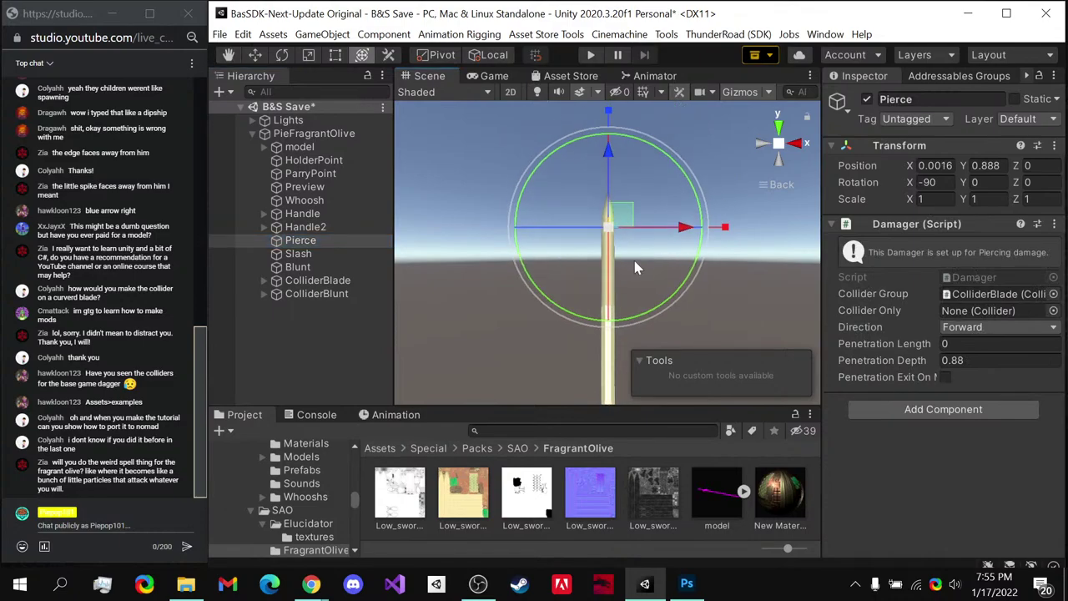
pyautogui.scroll(-3, 617, 221)
pyautogui.moveTo(584, 123); pyautogui.dragTo(593, 95)
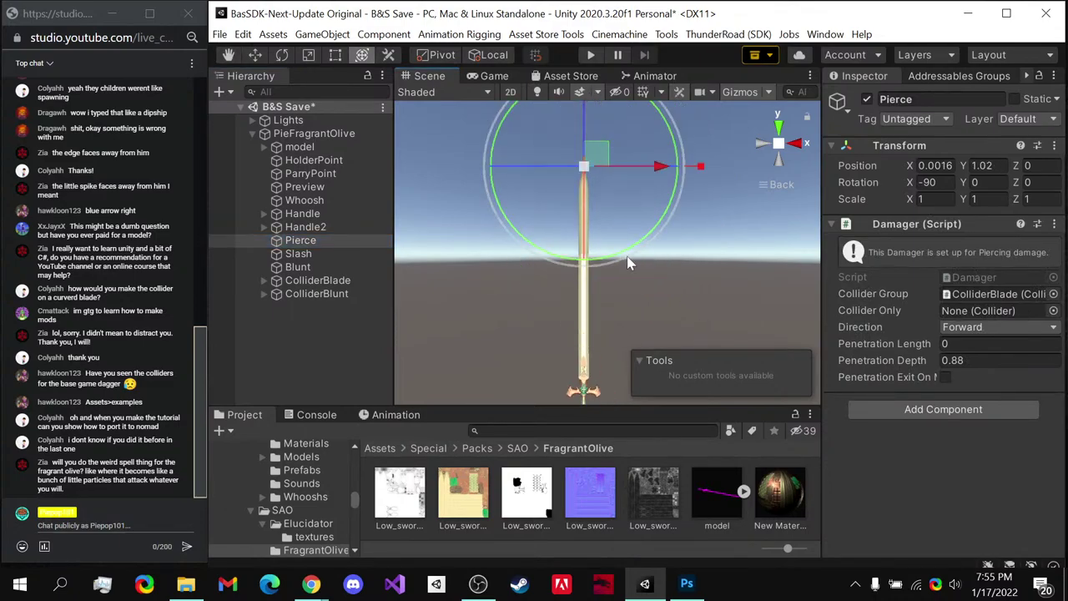
pyautogui.moveTo(662, 170); pyautogui.dragTo(651, 175)
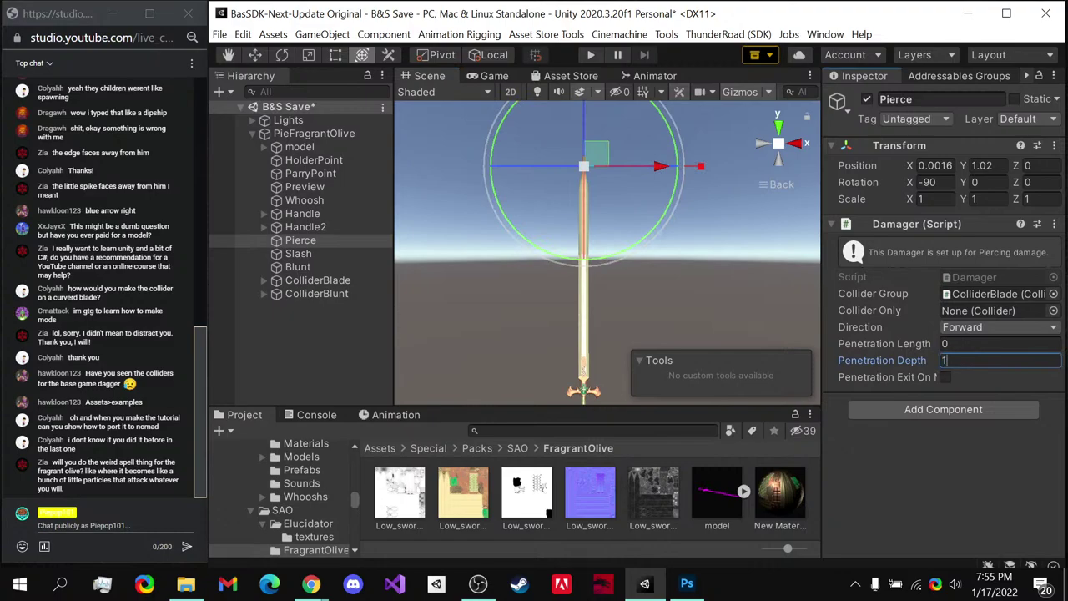
pyautogui.moveTo(659, 170); pyautogui.dragTo(646, 173)
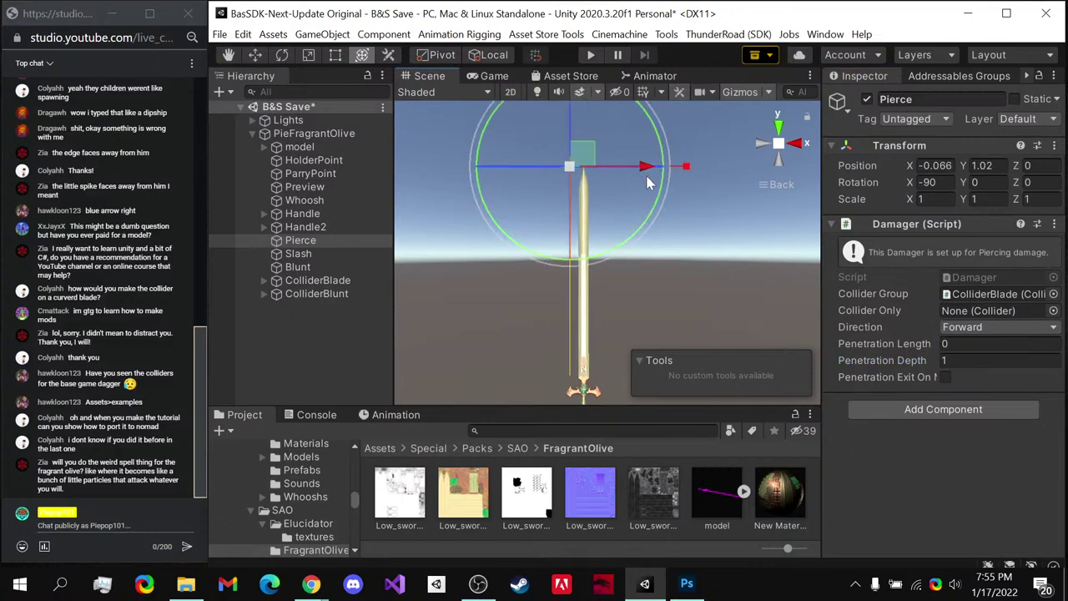
pyautogui.hotkey('ctrl', 'z')
# - Fine-tune the height of the Pierce damager at the blade's tip to about Y 1.0264
pyautogui.keyDown('alt'); pyautogui.moveTo(611, 132); pyautogui.dragTo(593, 223); pyautogui.keyUp('alt')
pyautogui.moveTo(593, 187); pyautogui.dragTo(607, 217)
pyautogui.moveTo(608, 218); pyautogui.dragTo(640, 289, button='middle')
pyautogui.scroll(-3, 625, 147)
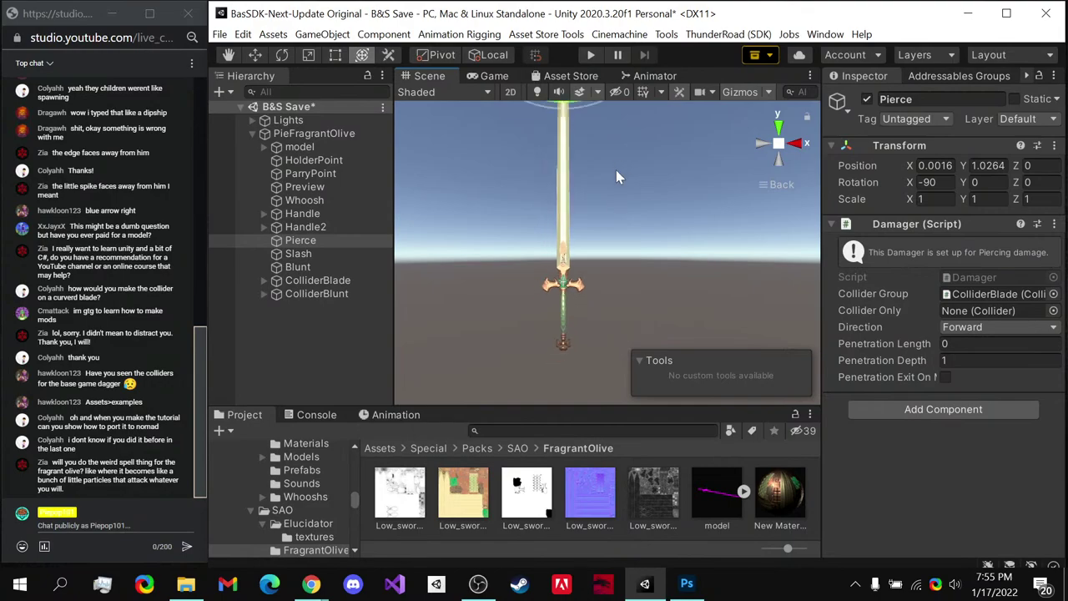
pyautogui.scroll(2, 629, 194)
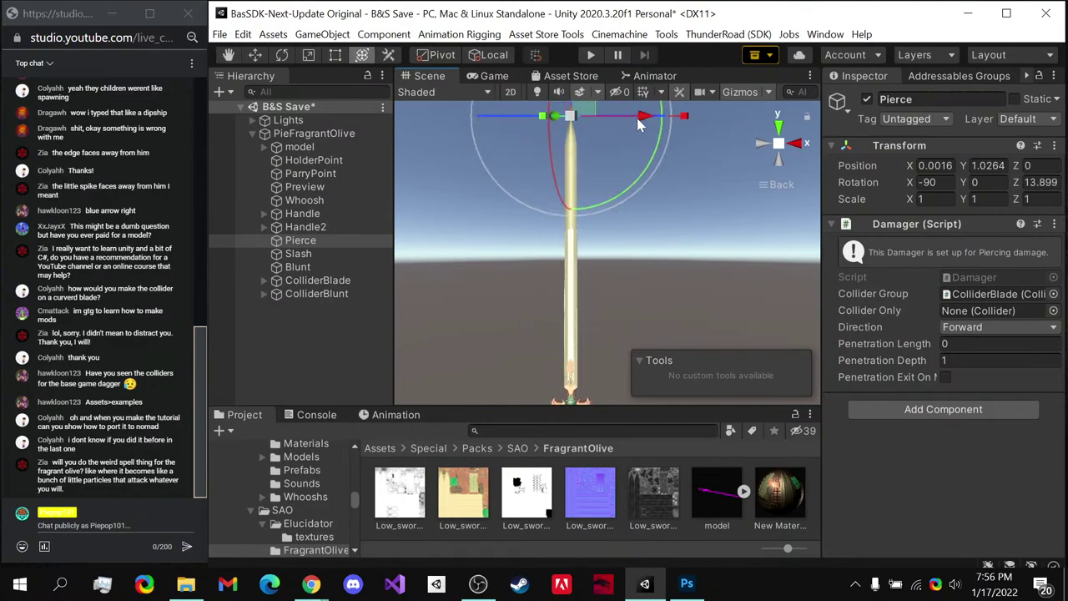
pyautogui.moveTo(649, 120); pyautogui.dragTo(649, 120)
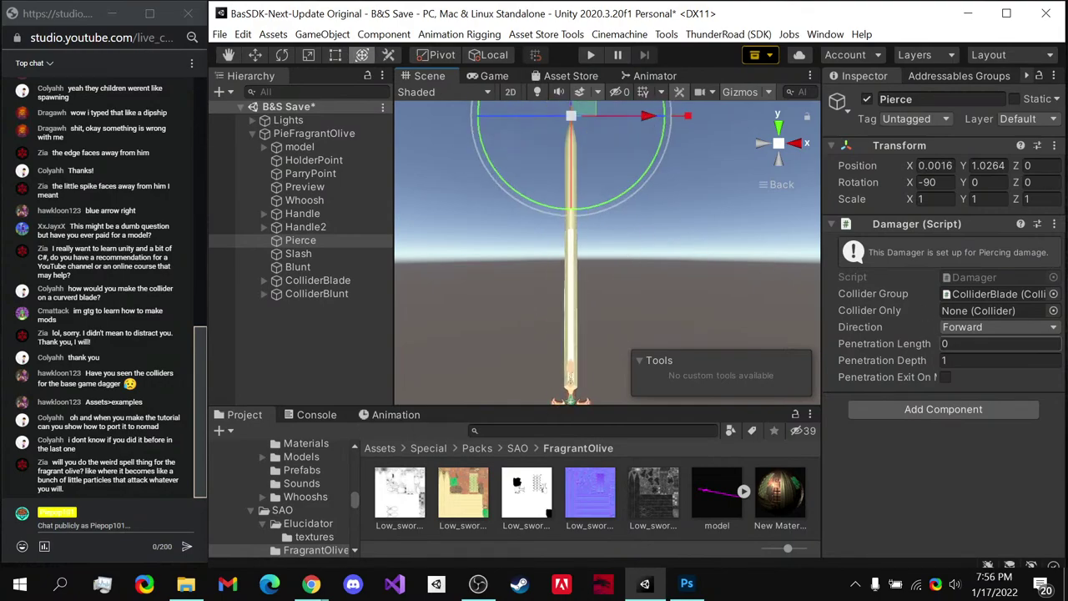
# - Set the Pierce damager's Penetration Depth to 1.03 and check its reach against the blade
pyautogui.click(944, 360)
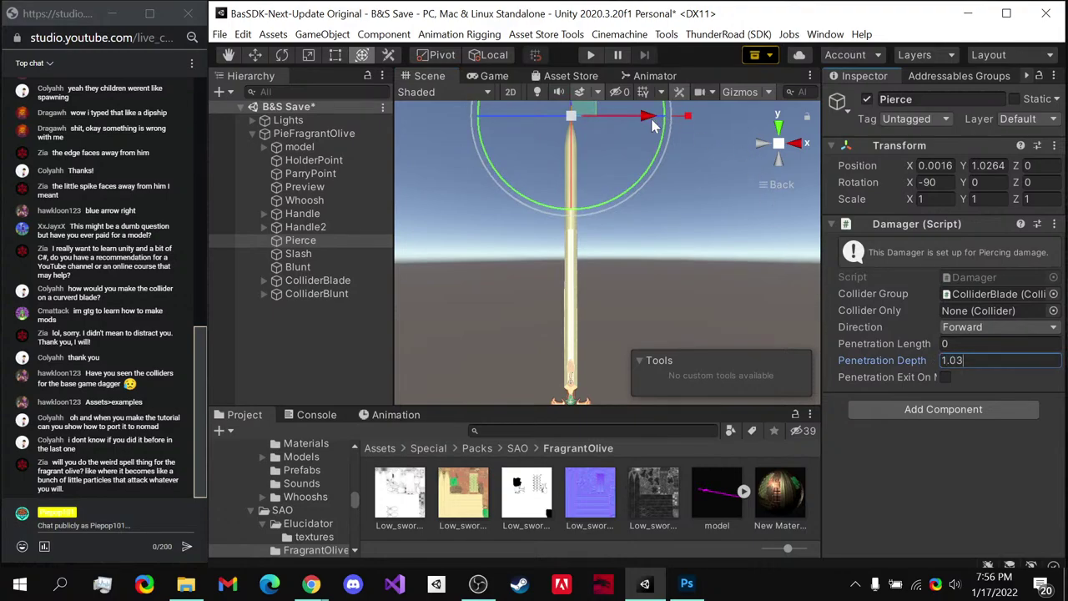
pyautogui.write('1.03')
pyautogui.moveTo(652, 119); pyautogui.dragTo(639, 119)
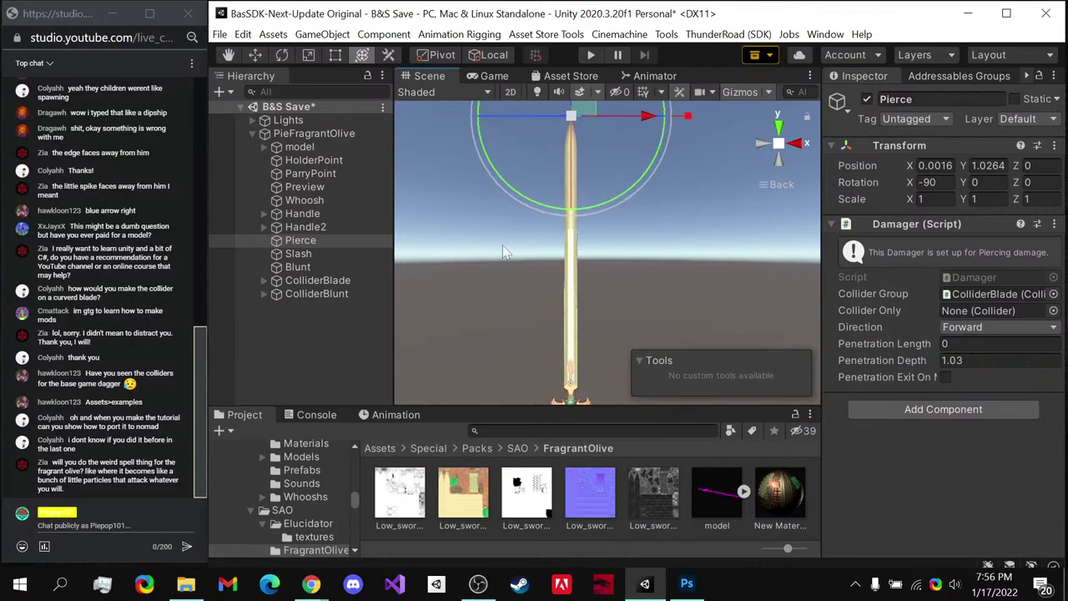
# - Set the Slash damager's Penetration Length to 1 and compare its line with the blade
pyautogui.click(328, 253)
pyautogui.click(993, 360)
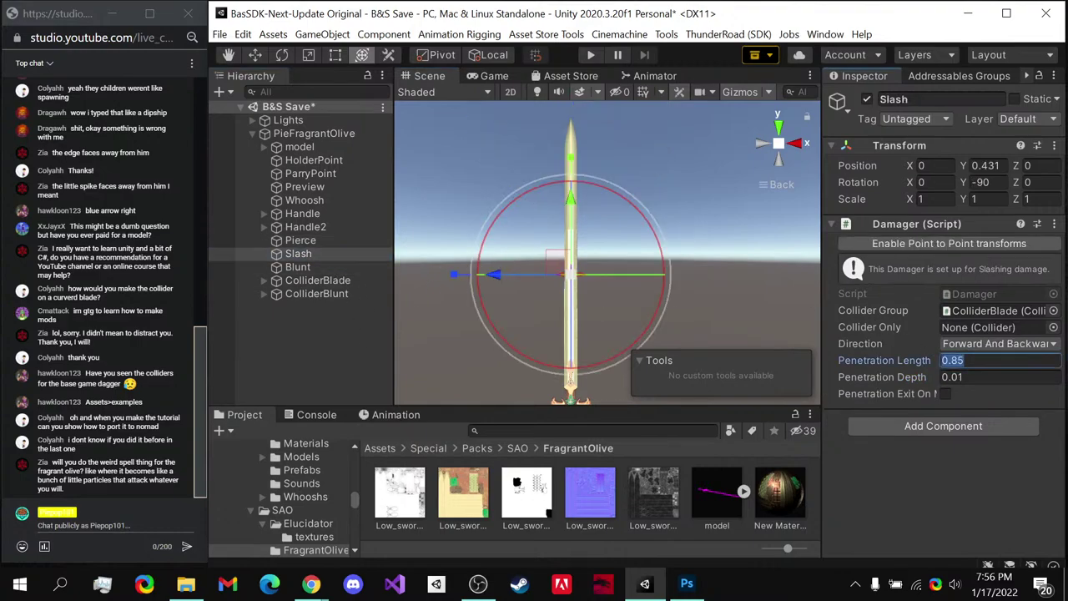
pyautogui.write('1')
pyautogui.click(477, 275)
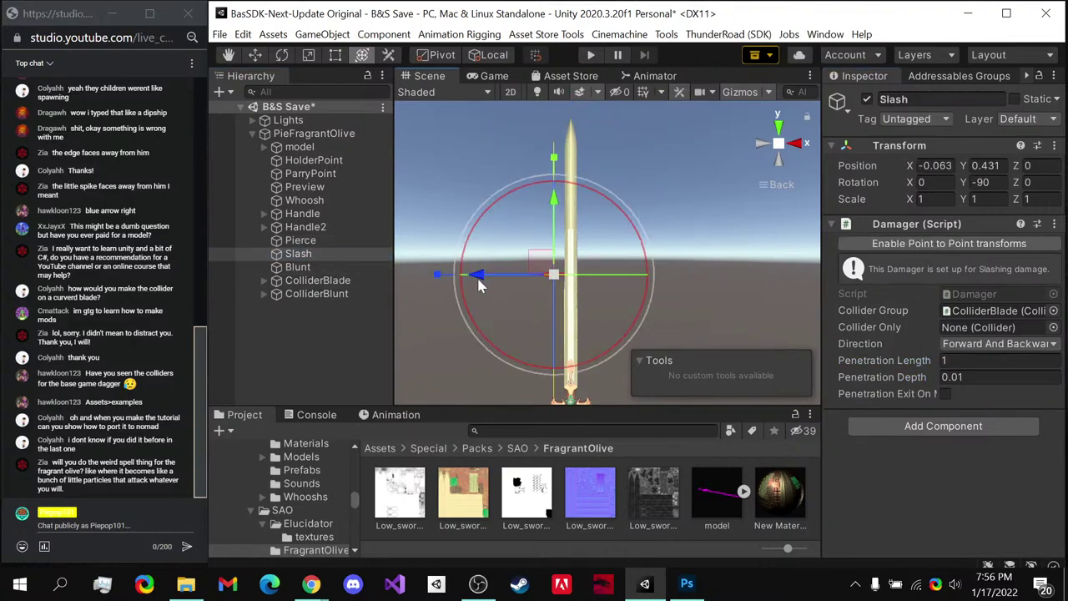
# - Raise the Slash damager along the blade to about Y 0.494 and save the scene
pyautogui.click(572, 202)
pyautogui.moveTo(570, 186); pyautogui.dragTo(571, 188)
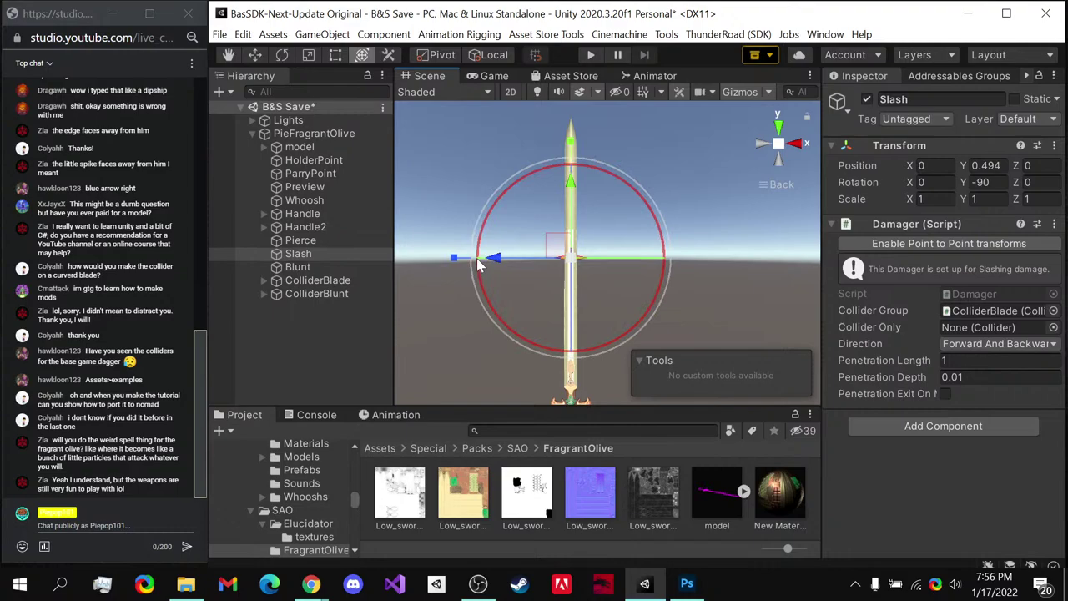
pyautogui.hotkey('ctrl', 's')
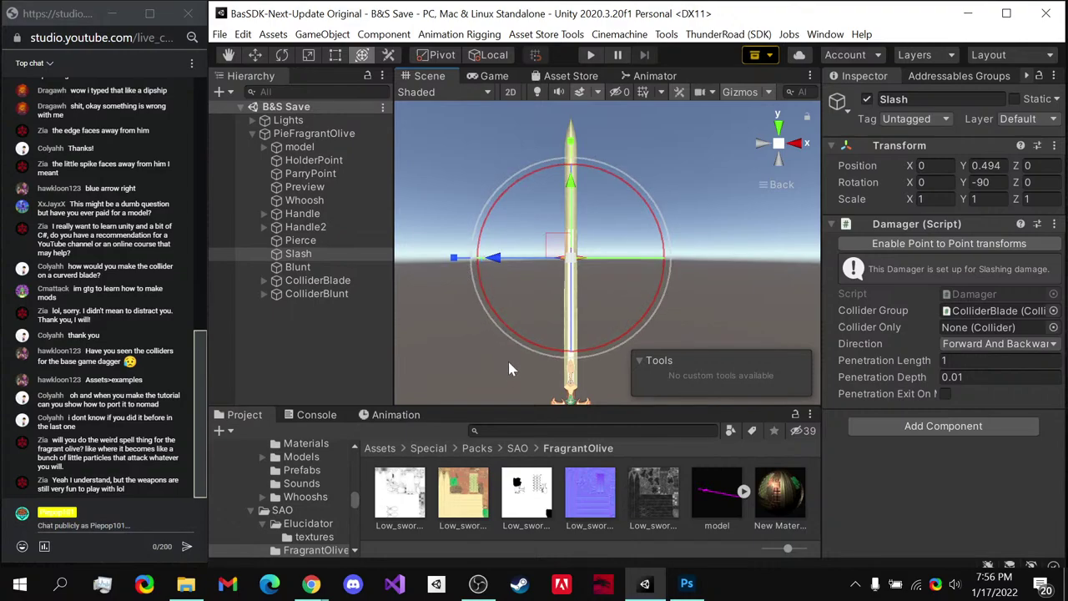
# - Delete GameObject, GameObject (6) and the generated imbue mesh from the ColliderBlade group
pyautogui.moveTo(604, 321); pyautogui.dragTo(621, 200, button='middle')
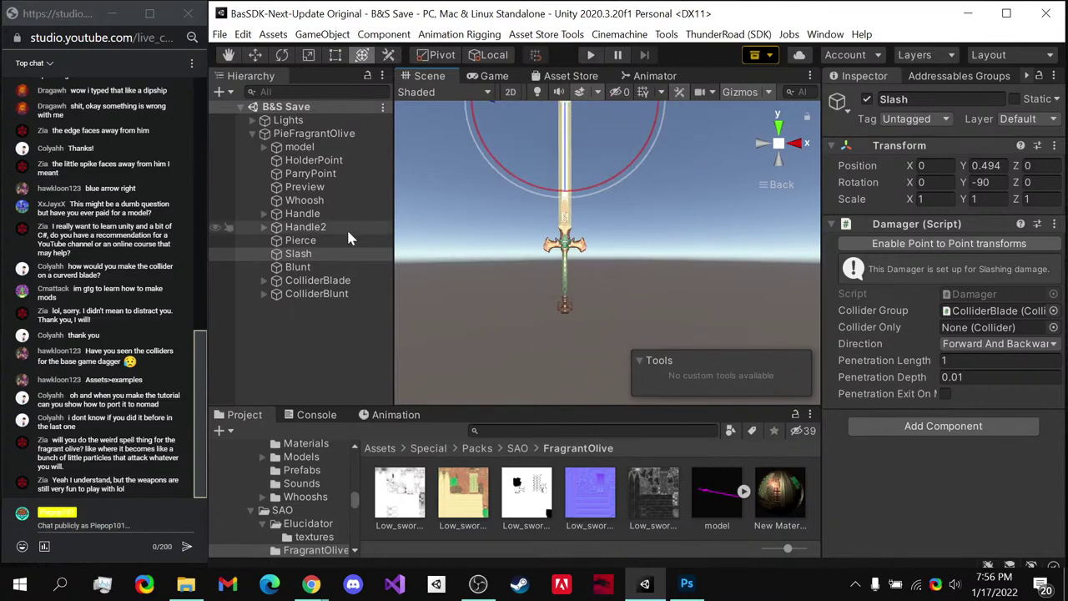
pyautogui.click(297, 267)
pyautogui.click(313, 282)
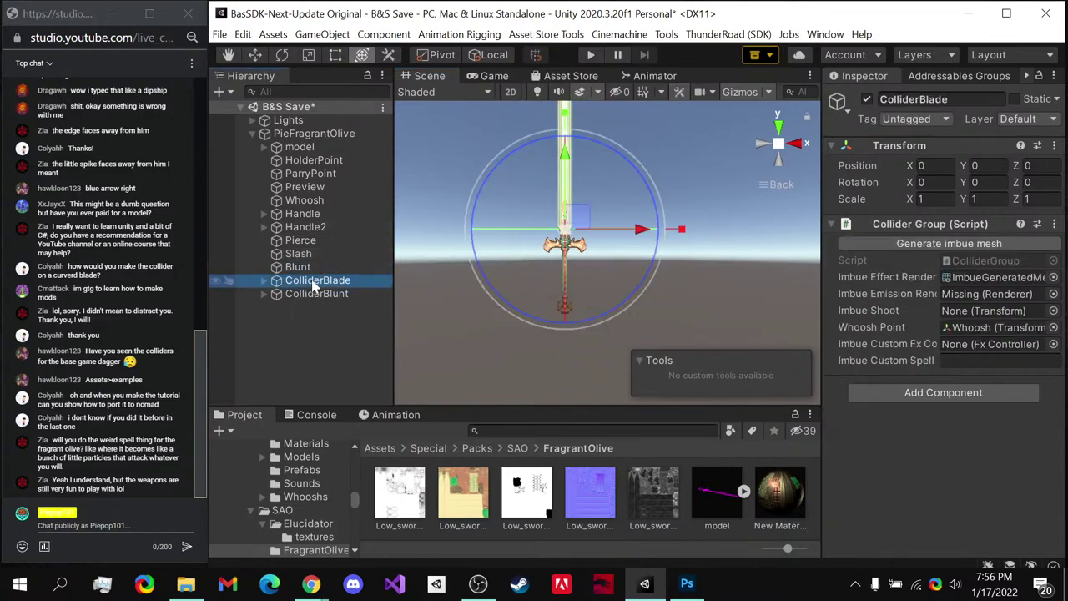
pyautogui.scroll(3, 489, 280)
pyautogui.scroll(2, 488, 280)
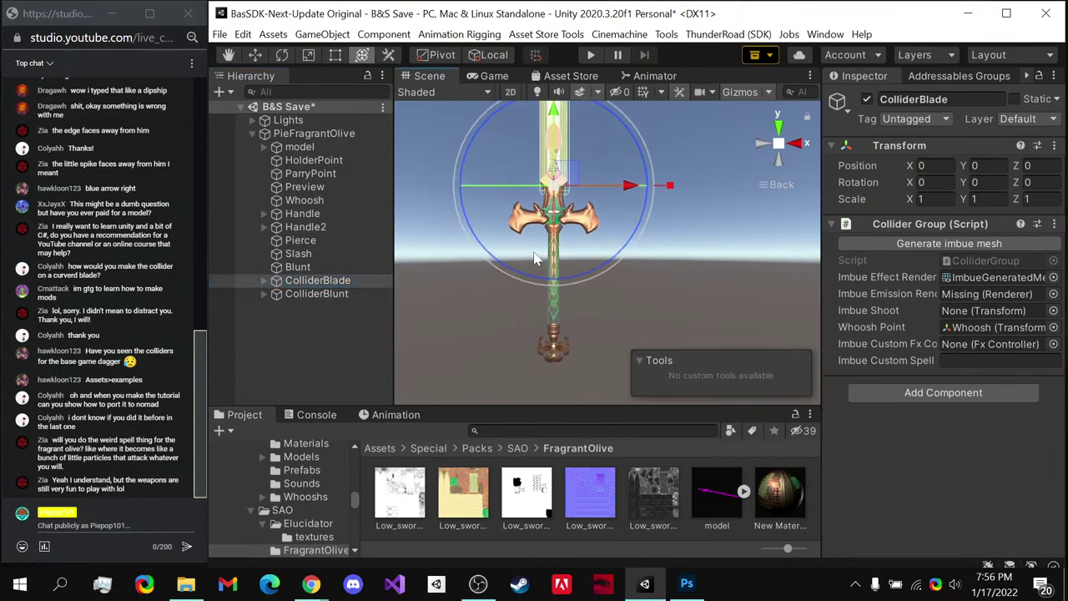
pyautogui.moveTo(488, 281); pyautogui.dragTo(555, 274, button='middle')
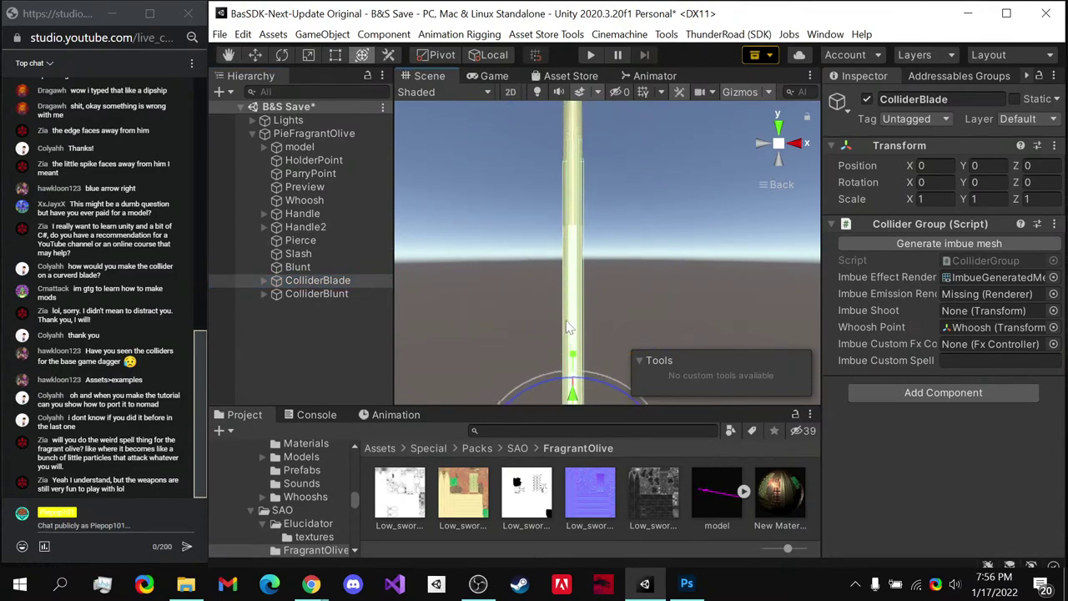
pyautogui.click(264, 285)
pyautogui.click(264, 282)
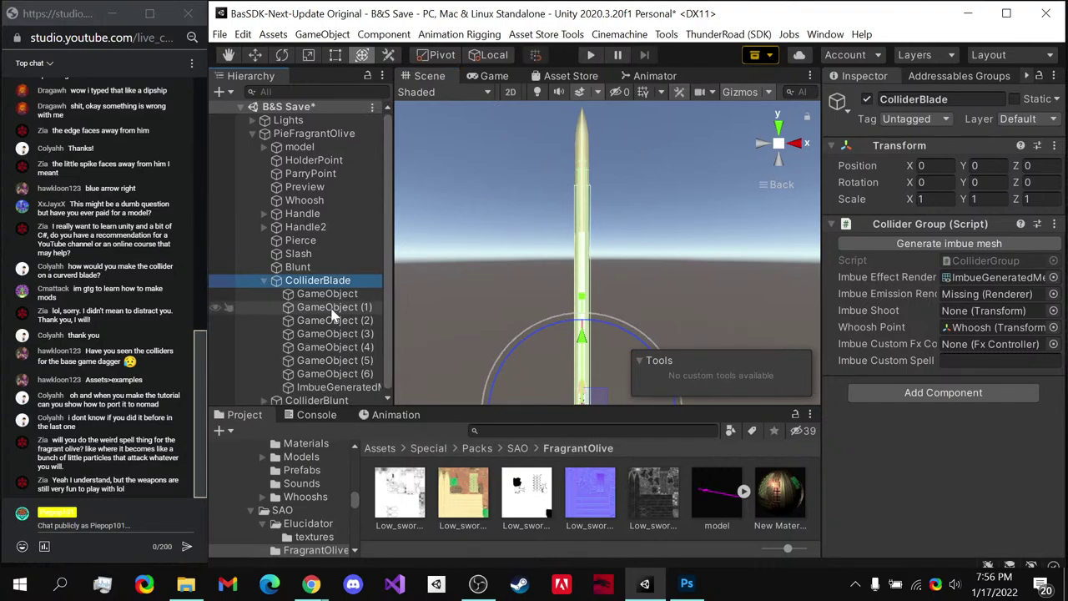
pyautogui.click(332, 296)
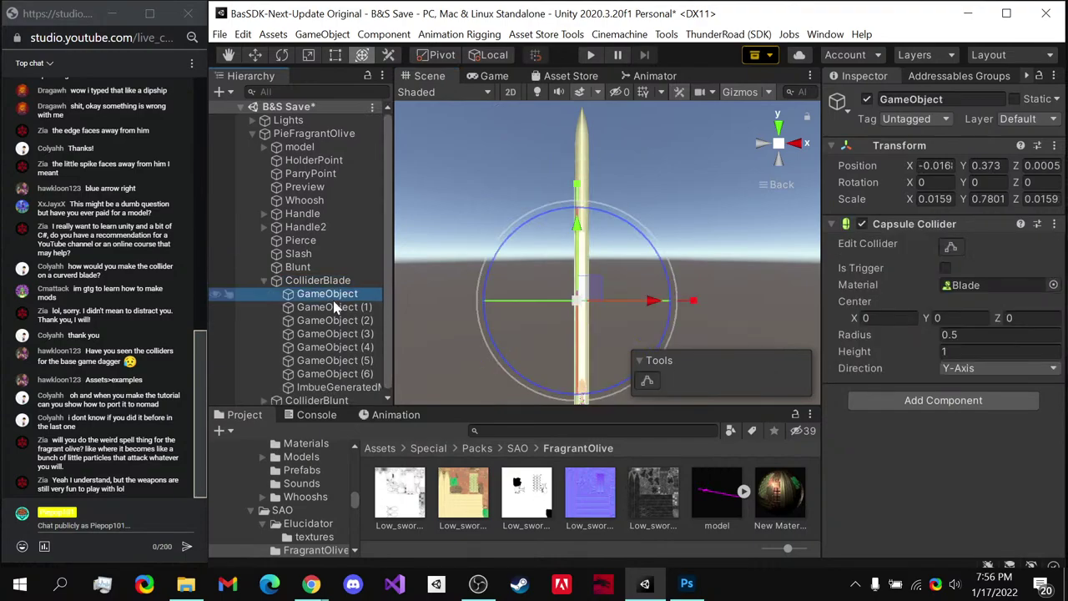
pyautogui.keyDown('ctrl'); pyautogui.click(350, 373); pyautogui.keyUp('ctrl')
pyautogui.press('Delete')
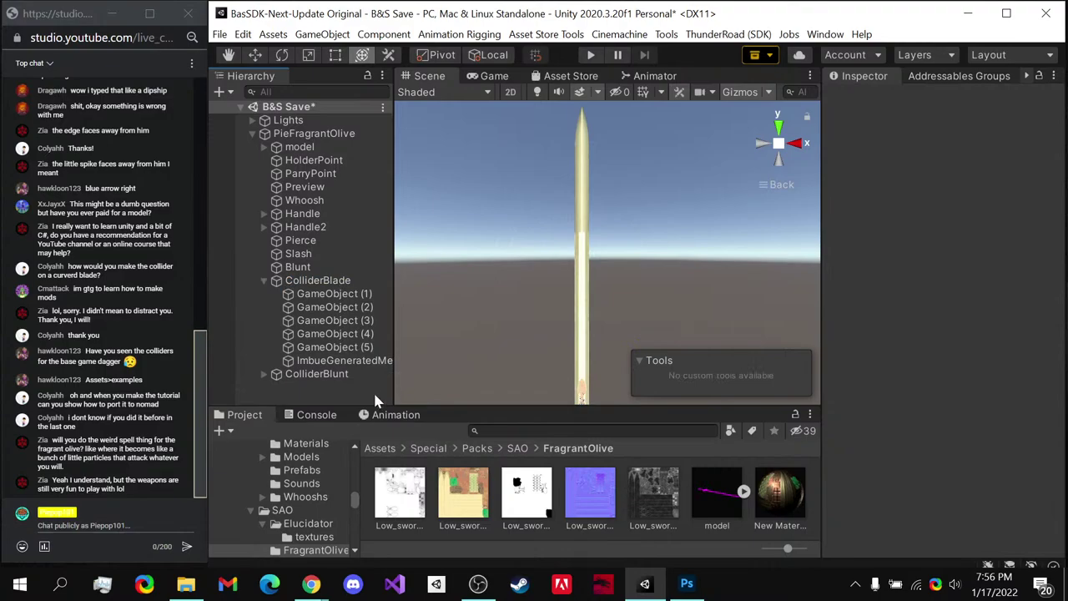
pyautogui.click(362, 362)
pyautogui.press('Delete')
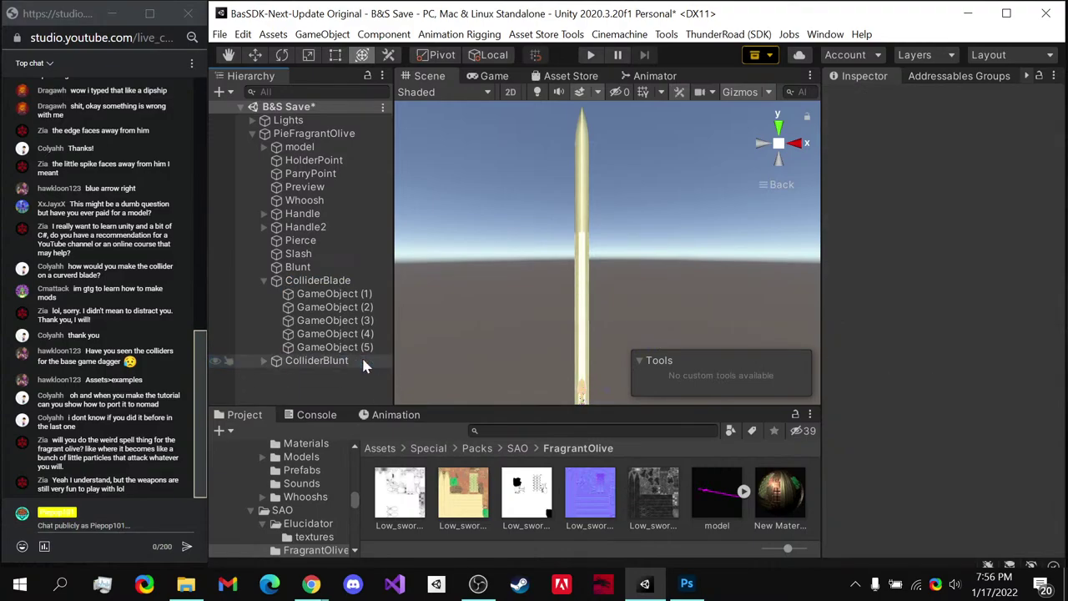
# - Scale the ColliderBlade group along Y to about 1.175 so its capsules match the blade's length, keeping it centred on the sword
pyautogui.click(318, 280)
pyautogui.moveTo(603, 327); pyautogui.dragTo(588, 224, button='middle')
pyautogui.moveTo(589, 183); pyautogui.dragTo(588, 204)
pyautogui.moveTo(593, 253); pyautogui.dragTo(617, 318)
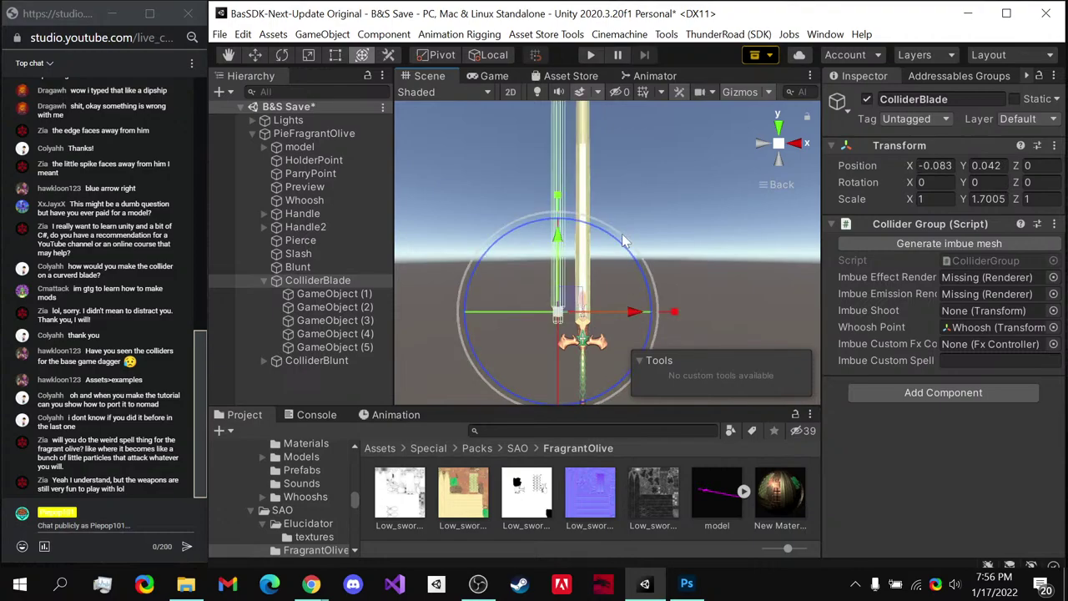
pyautogui.scroll(-2, 616, 311)
pyautogui.hotkey('ctrl', 'z')
pyautogui.hotkey('ctrl', 'z')
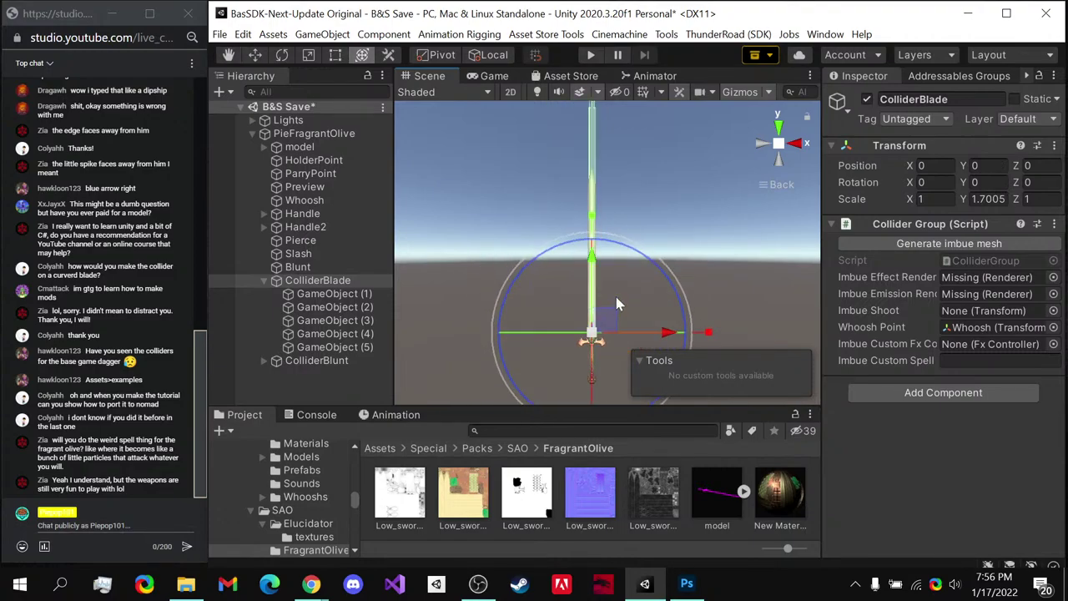
pyautogui.moveTo(593, 233)
pyautogui.mouseDown()
pyautogui.moveTo(596, 201)
pyautogui.moveTo(594, 213)
pyautogui.mouseUp()
pyautogui.moveTo(665, 336); pyautogui.dragTo(655, 336)
pyautogui.hotkey('ctrl', 'z')
pyautogui.scroll(5, 590, 283)
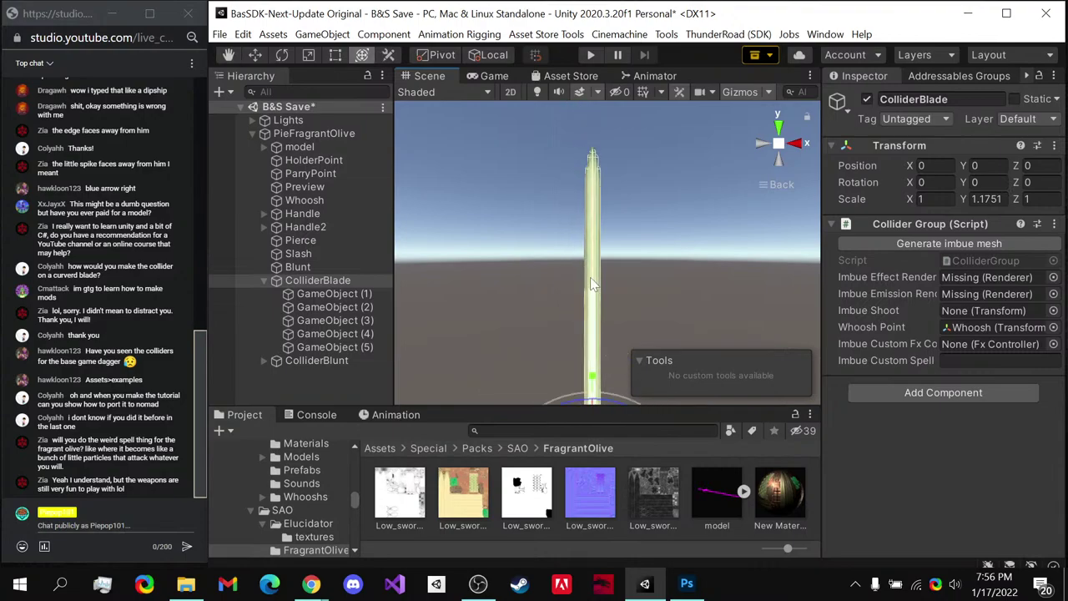
# - Check the blade colliders' fit near the tip from the back and the side, and save the scene
pyautogui.scroll(6, 584, 275)
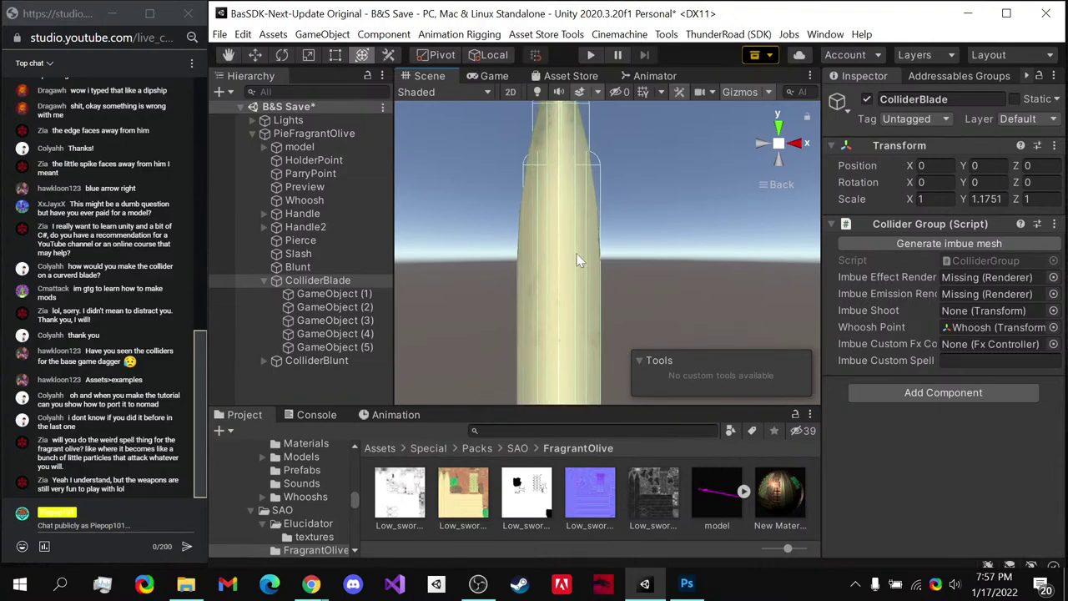
pyautogui.click(763, 144)
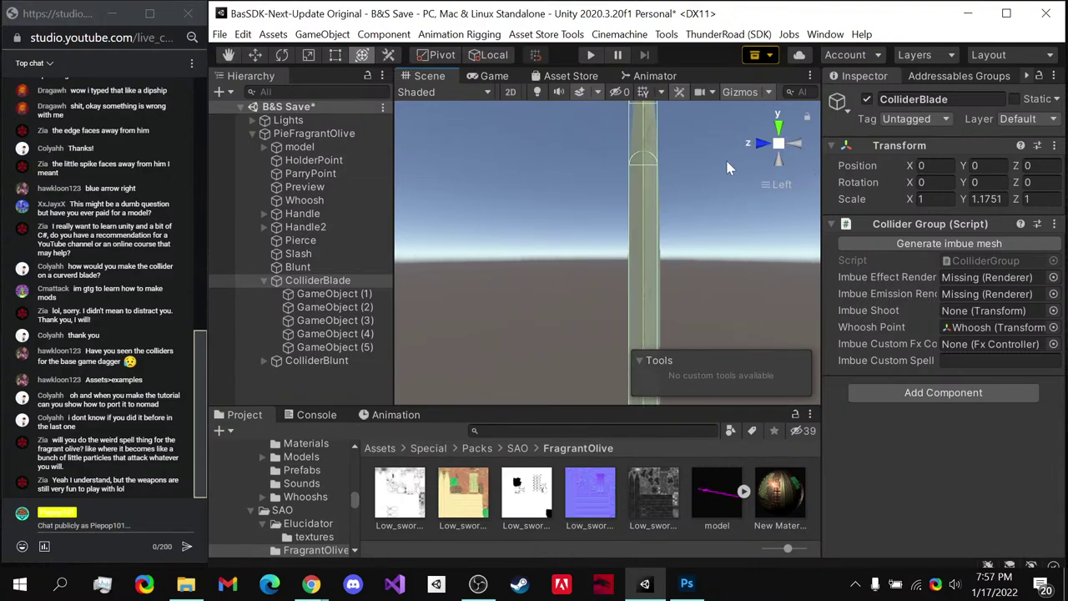
pyautogui.keyDown('alt'); pyautogui.moveTo(726, 167); pyautogui.dragTo(751, 192); pyautogui.keyUp('alt')
pyautogui.click(800, 146)
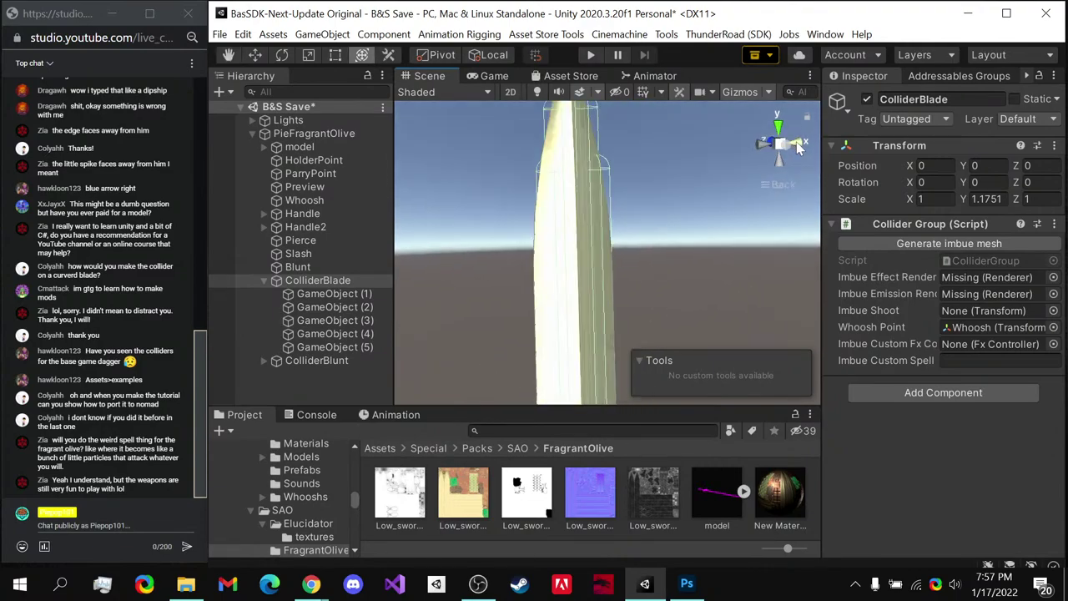
pyautogui.scroll(-5, 633, 142)
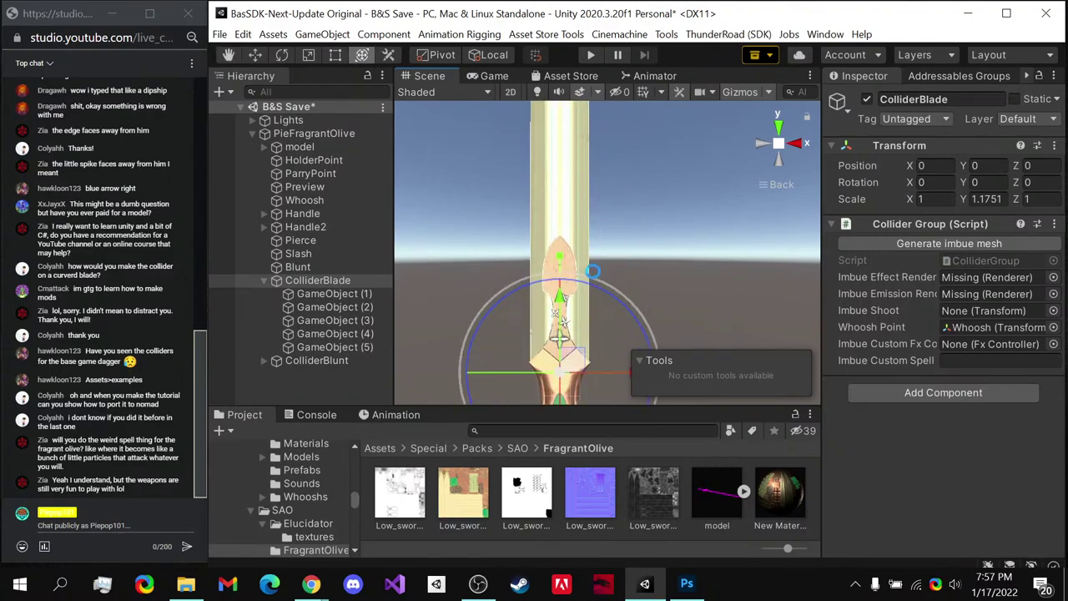
pyautogui.hotkey('ctrl', 's')
pyautogui.moveTo(593, 270); pyautogui.dragTo(598, 117, button='middle')
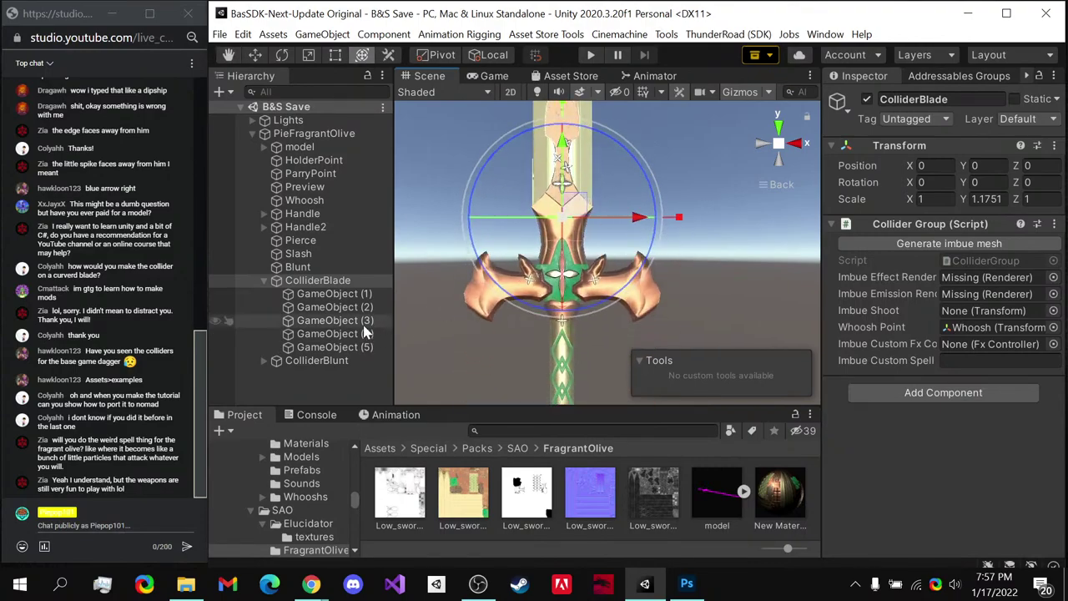
pyautogui.click(353, 296)
pyautogui.keyDown('shift'); pyautogui.click(349, 348); pyautogui.keyUp('shift')
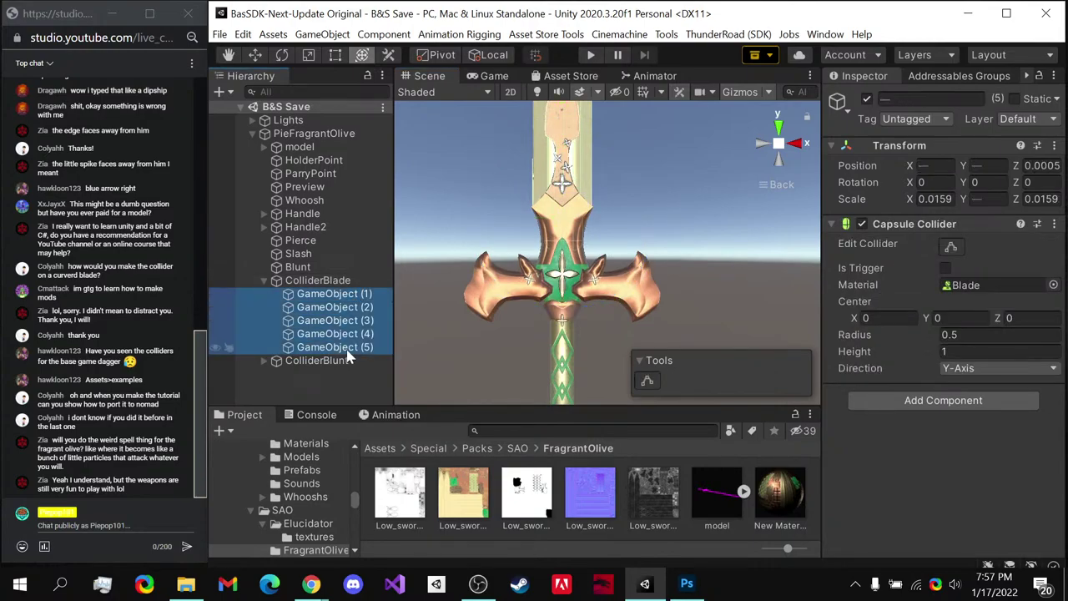
pyautogui.click(364, 298)
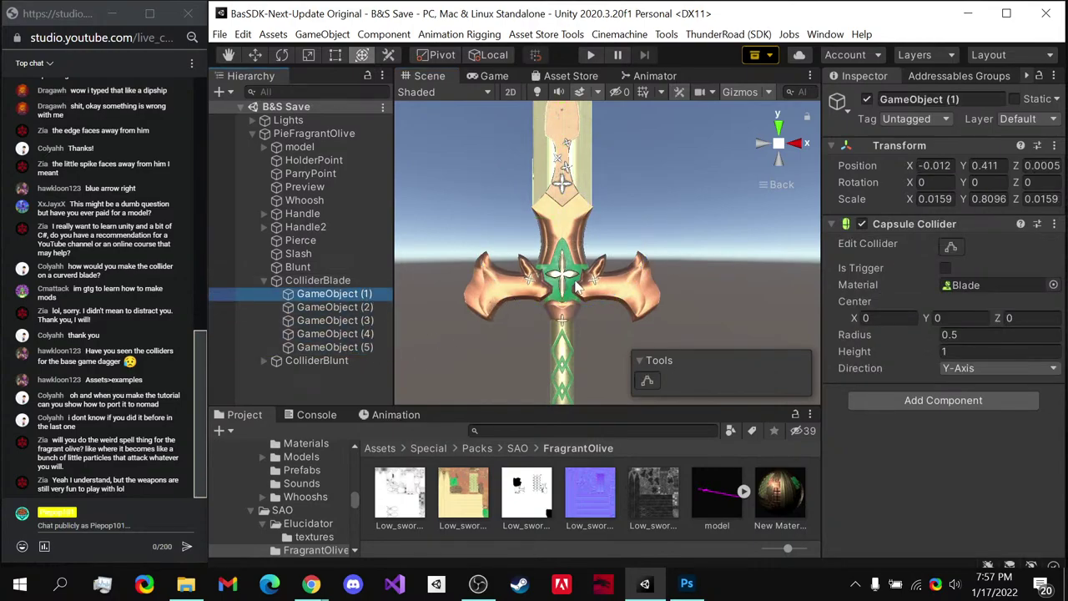
pyautogui.scroll(-6, 578, 287)
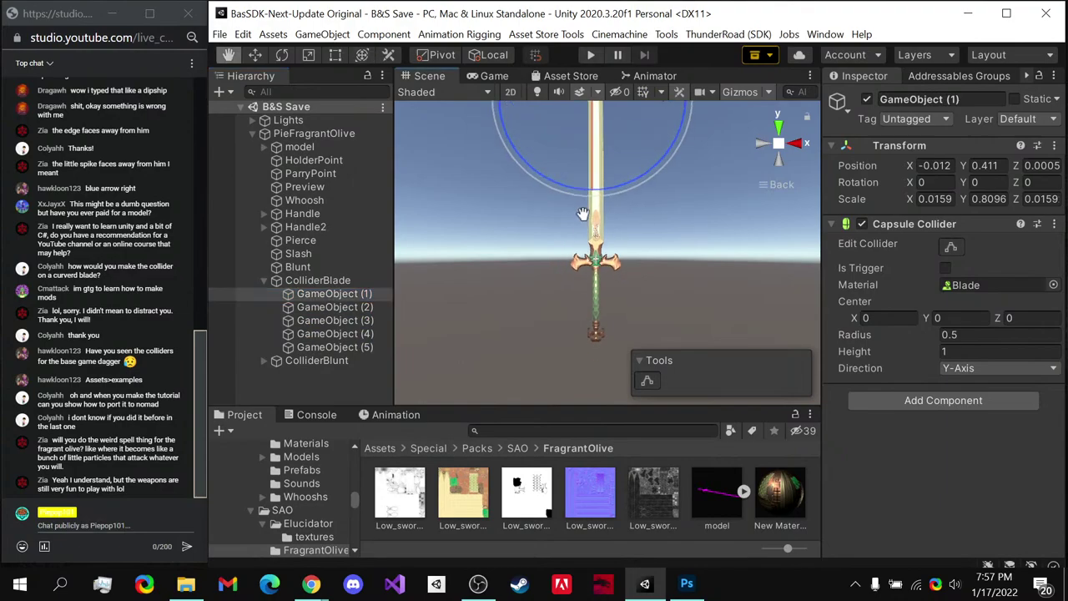
pyautogui.press('f')
pyautogui.press('y')
pyautogui.click(363, 296)
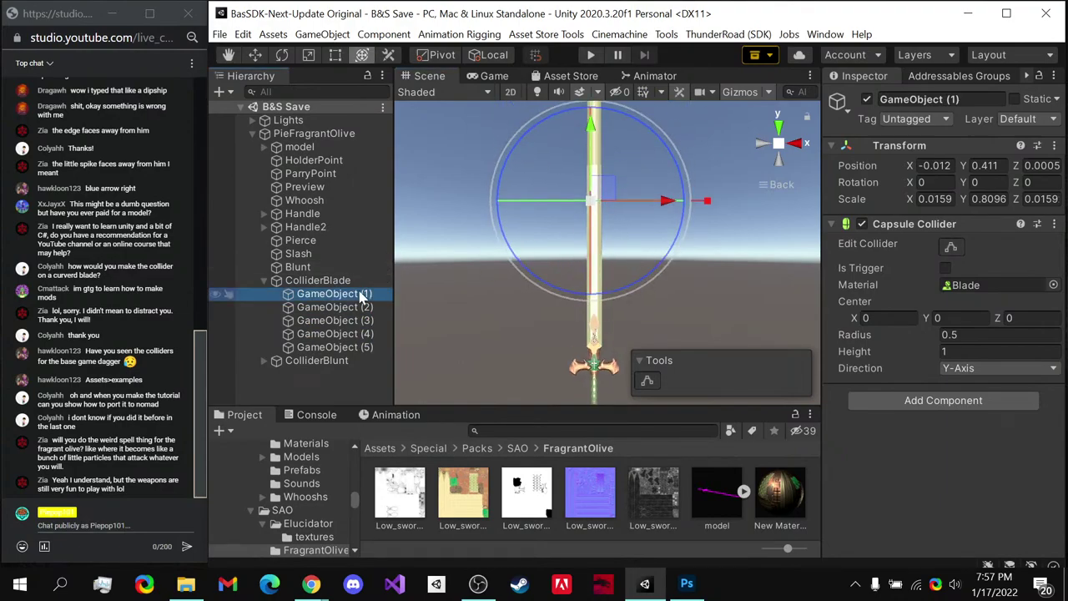
pyautogui.doubleClick(361, 296)
pyautogui.moveTo(683, 256); pyautogui.dragTo(641, 263)
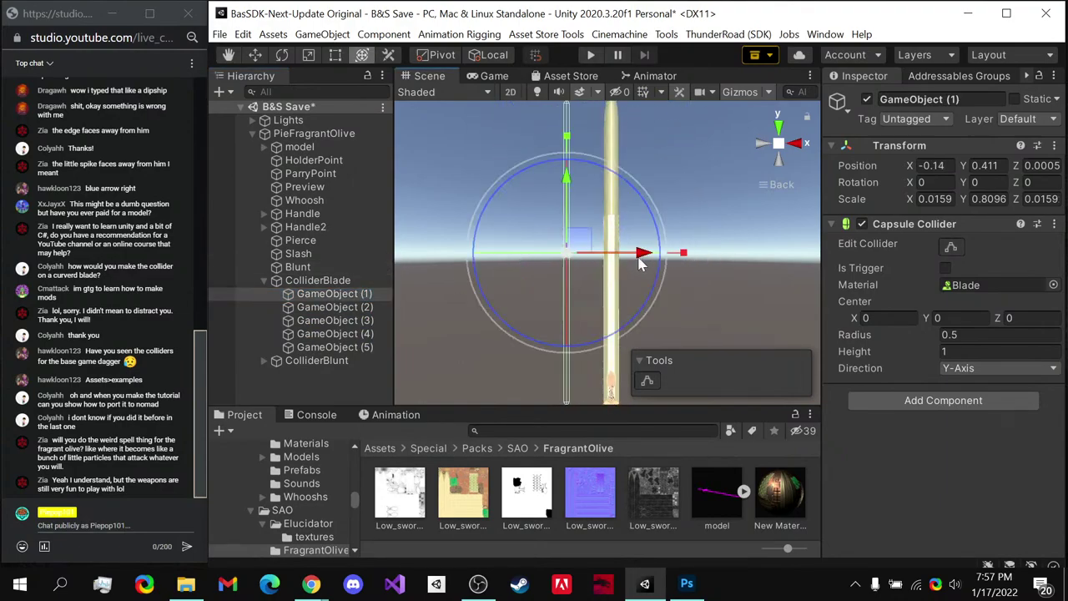
pyautogui.hotkey('ctrl', 'z')
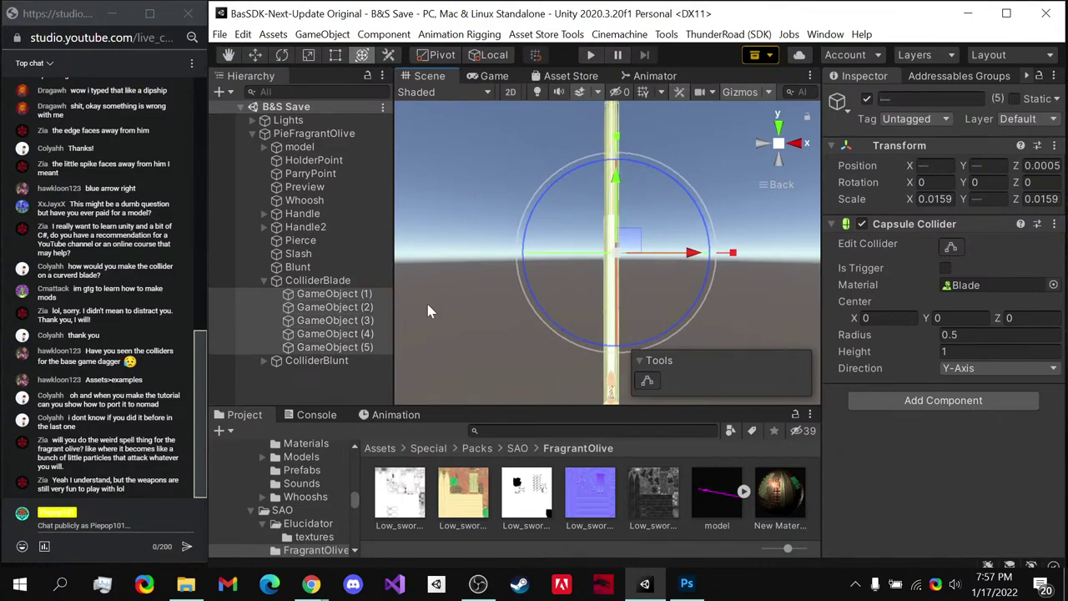
# - Delete GameObject (1) through GameObject (5) from the ColliderBlunt group, keeping GameObject (6) and GameObject
pyautogui.click(264, 281)
pyautogui.click(264, 294)
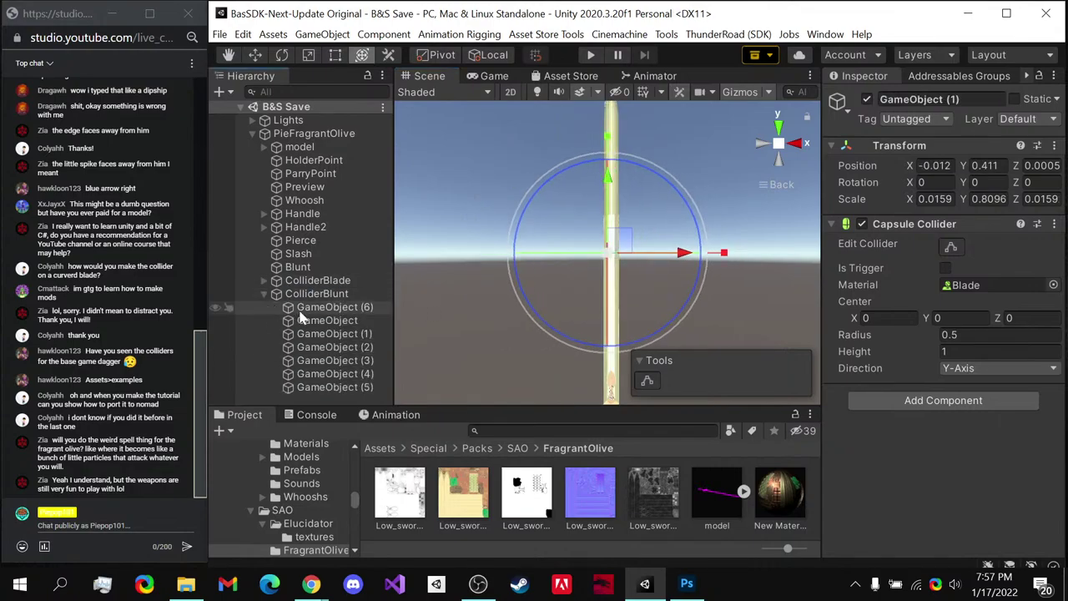
pyautogui.click(334, 307)
pyautogui.doubleClick(329, 307)
pyautogui.click(316, 293)
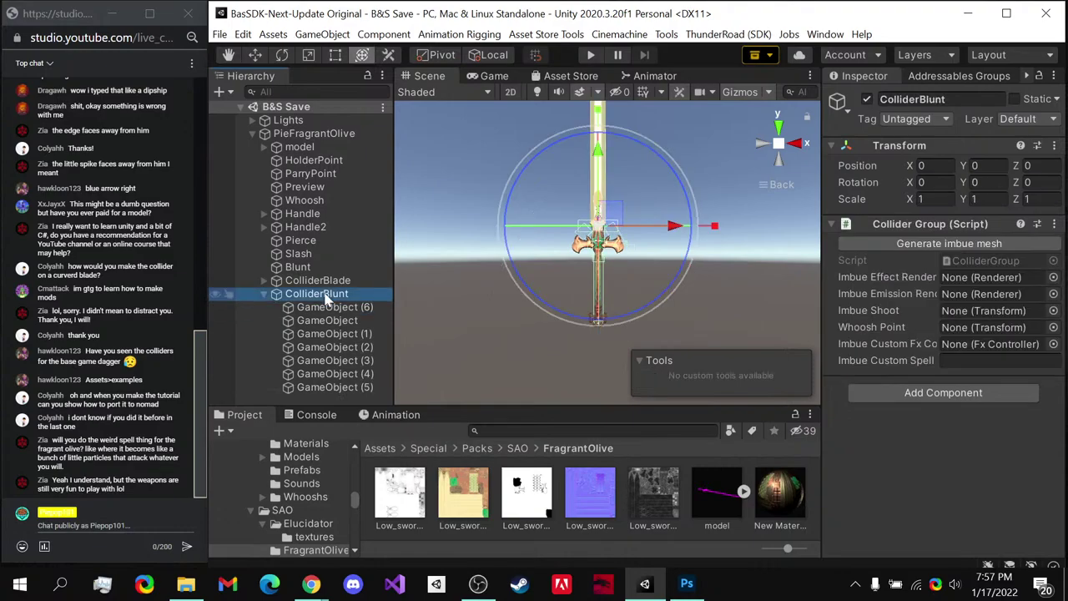
pyautogui.scroll(2, 537, 297)
pyautogui.click(334, 387)
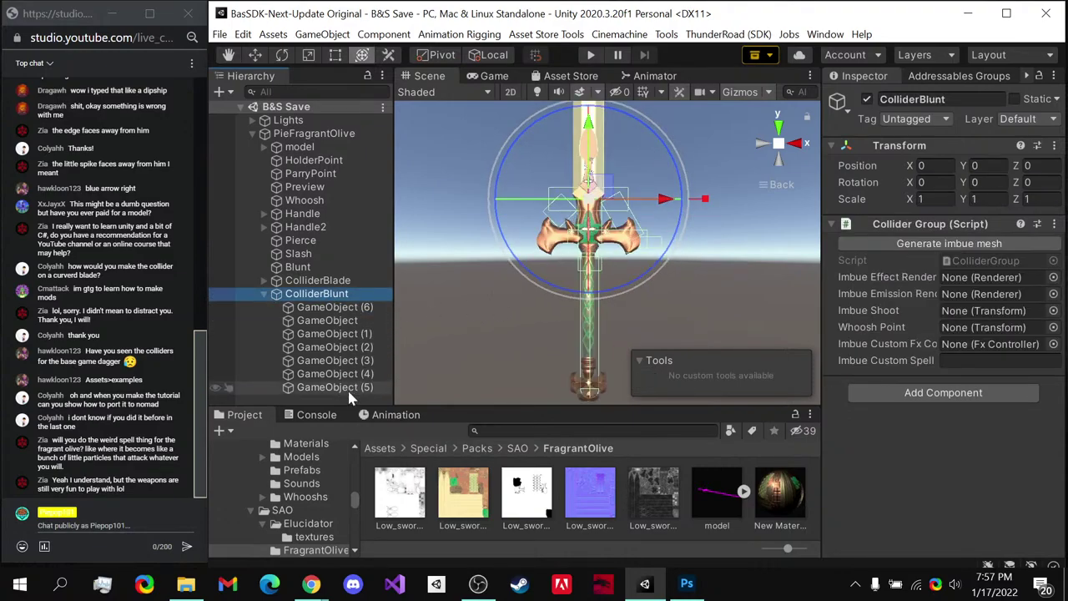
pyautogui.keyDown('shift'); pyautogui.click(354, 334); pyautogui.keyUp('shift')
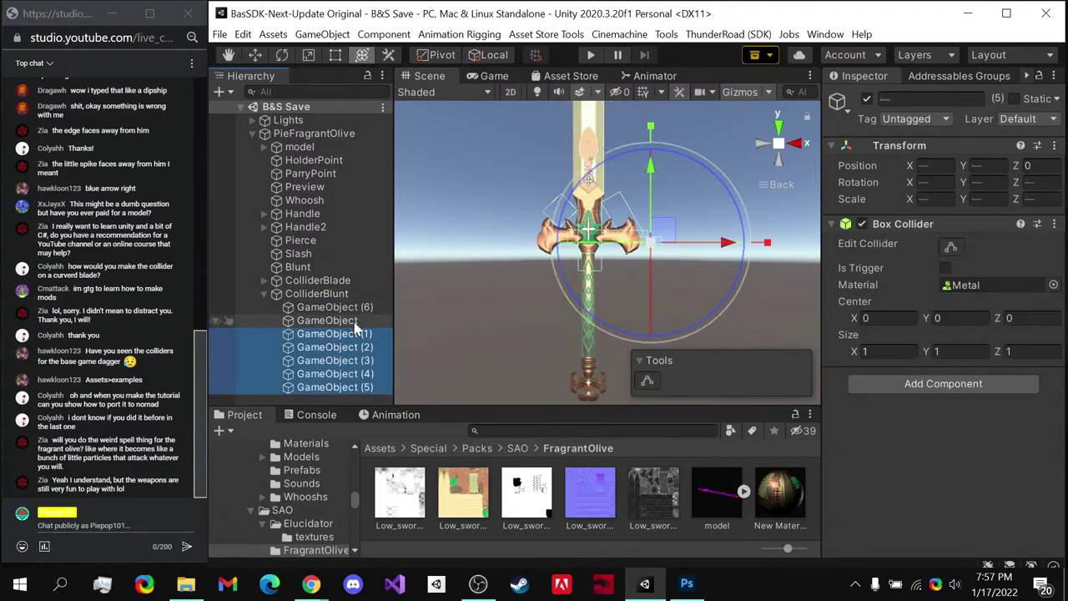
pyautogui.press('Delete')
# - Centre the GameObject (6) capsule collider on the grip and stretch it to a Y scale of about 0.227 at about Y -0.168
pyautogui.click(343, 307)
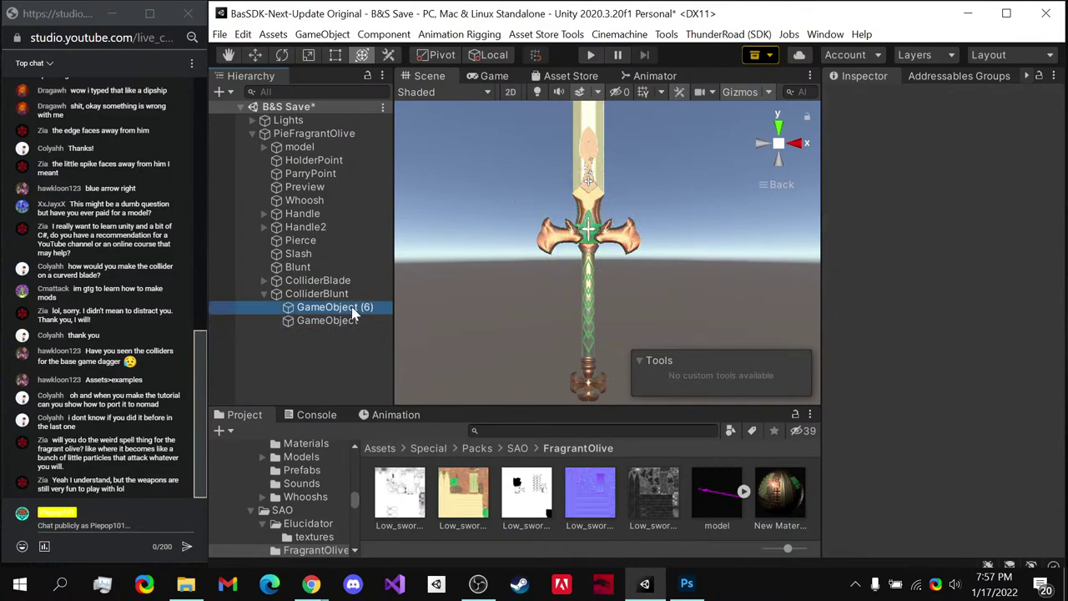
pyautogui.press('f')
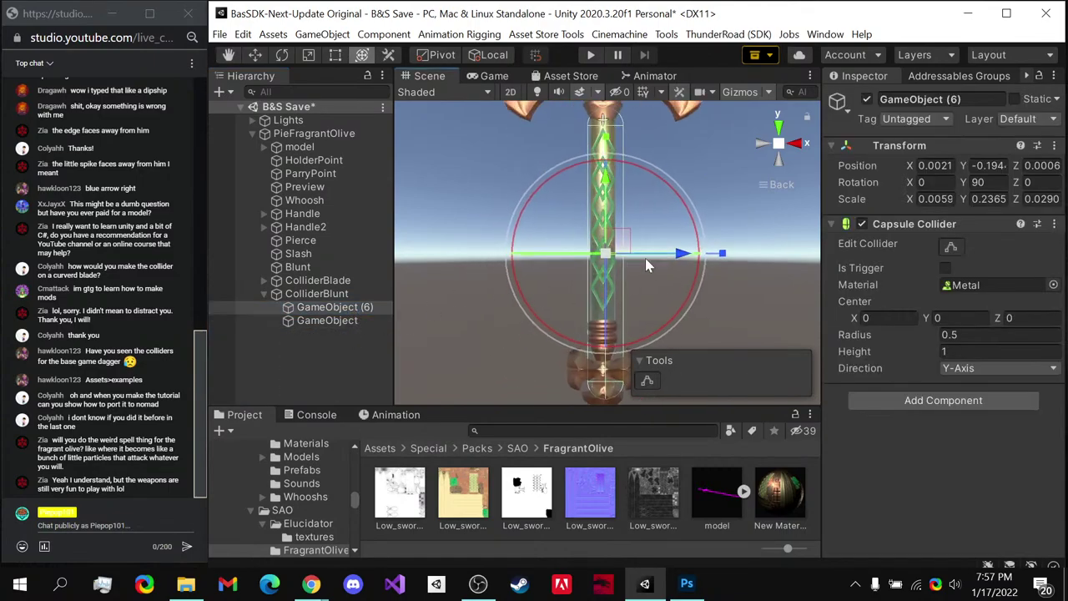
pyautogui.moveTo(684, 259); pyautogui.dragTo(605, 271)
pyautogui.moveTo(630, 177); pyautogui.dragTo(615, 243, button='middle')
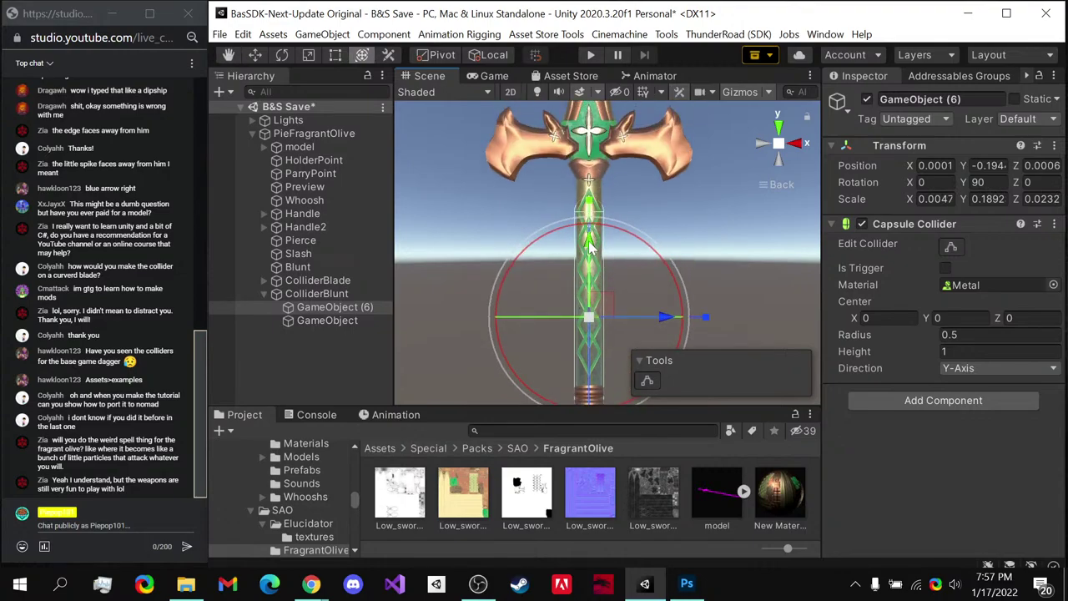
pyautogui.moveTo(589, 242); pyautogui.dragTo(590, 155)
# - Shrink the grip's capsule collider uniformly to a Y scale of about 0.209, check it from the side and save the scene
pyautogui.click(762, 143)
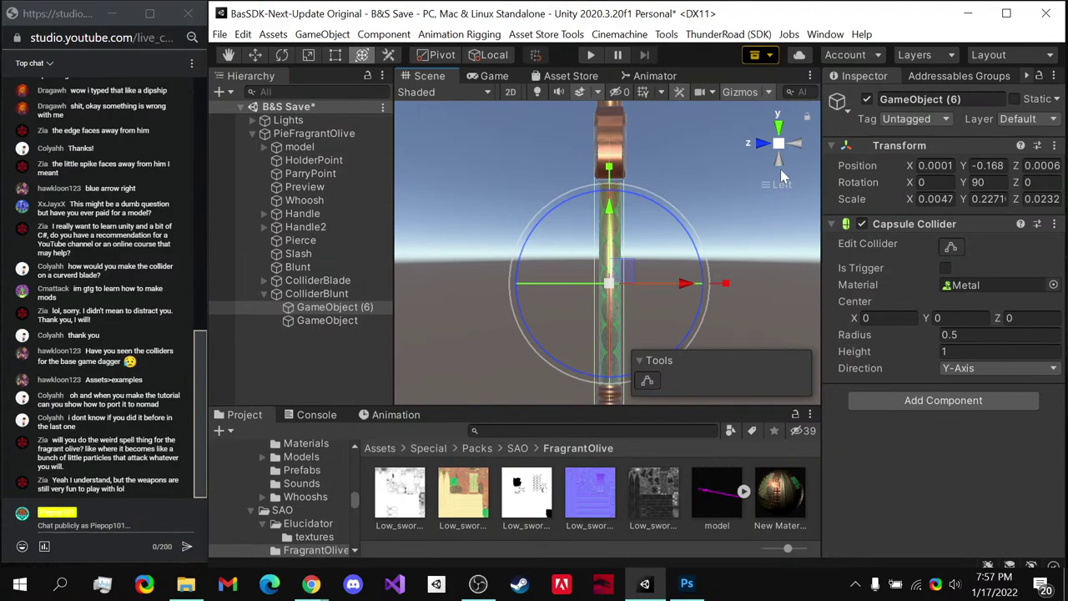
pyautogui.click(796, 146)
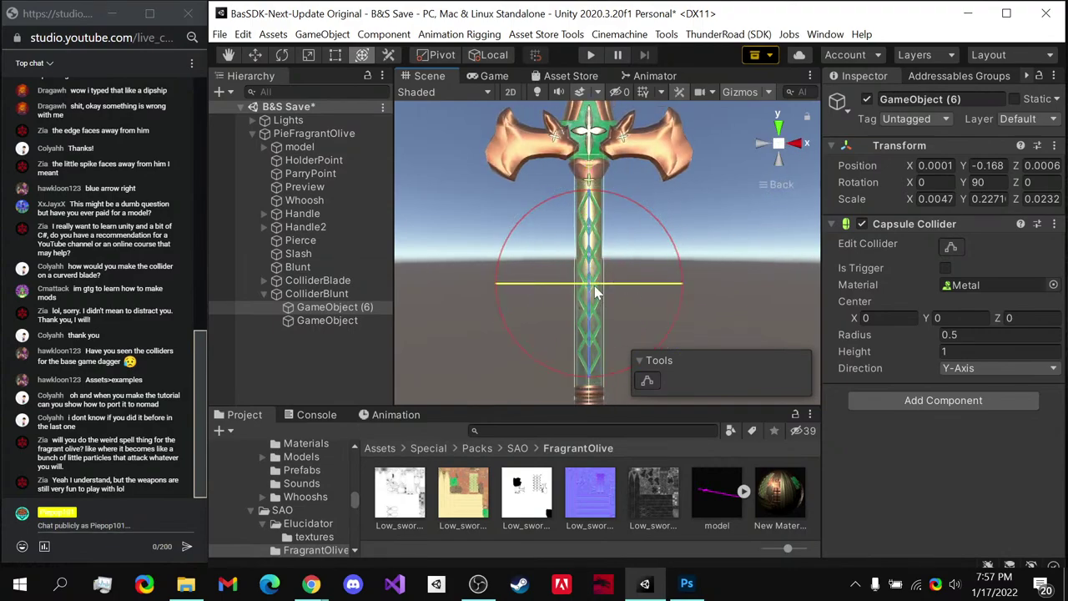
pyautogui.moveTo(593, 294); pyautogui.dragTo(591, 292)
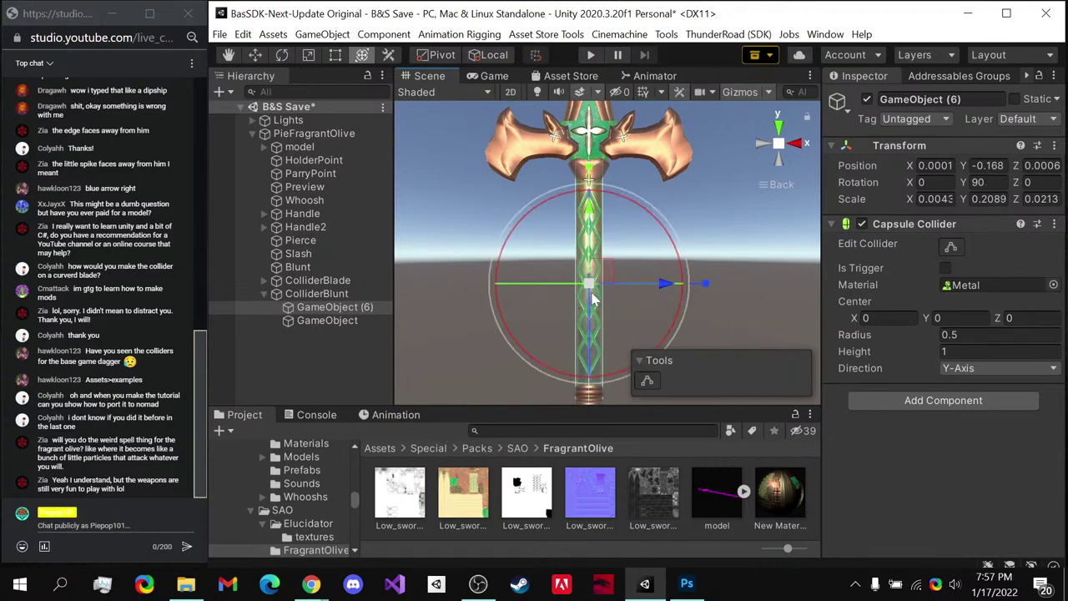
pyautogui.click(763, 146)
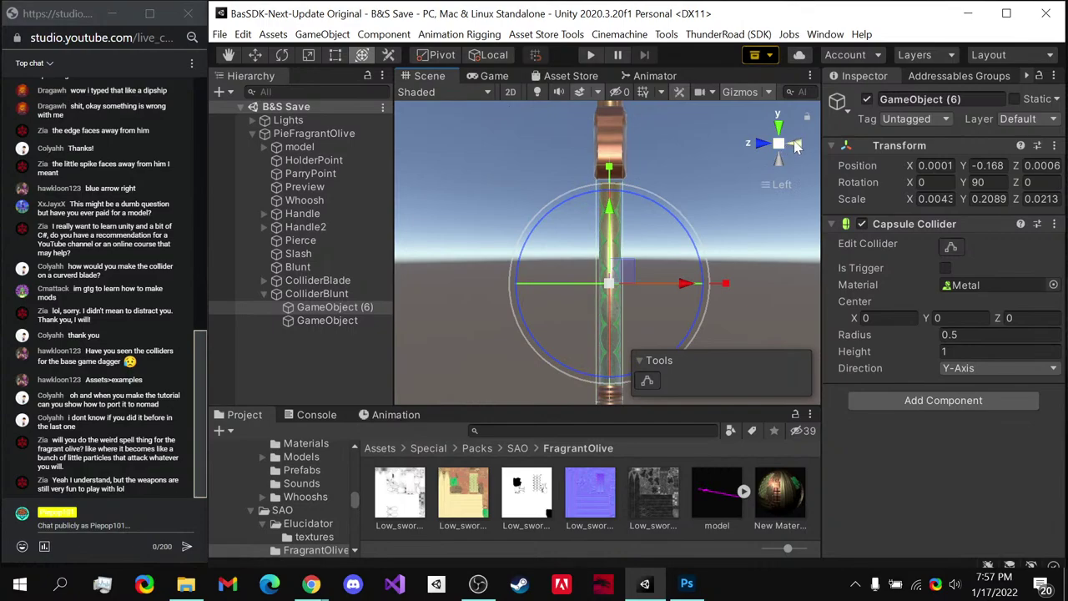
pyautogui.click(796, 146)
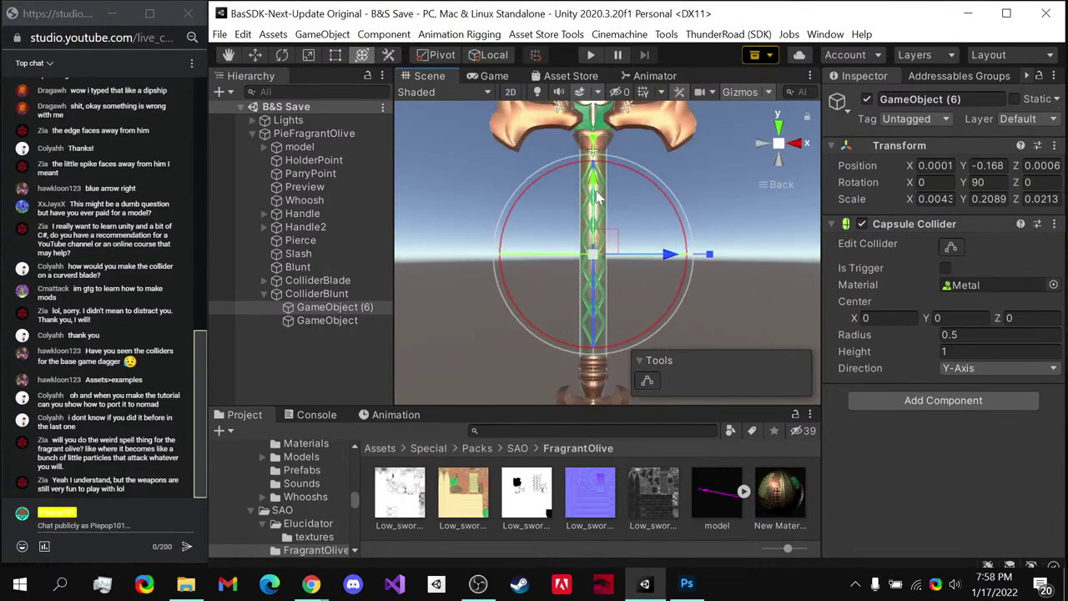
# - Lower the grip's capsule collider along the handle to about Y -0.177
pyautogui.moveTo(595, 196); pyautogui.dragTo(600, 231, button='middle')
pyautogui.moveTo(599, 219); pyautogui.dragTo(599, 224)
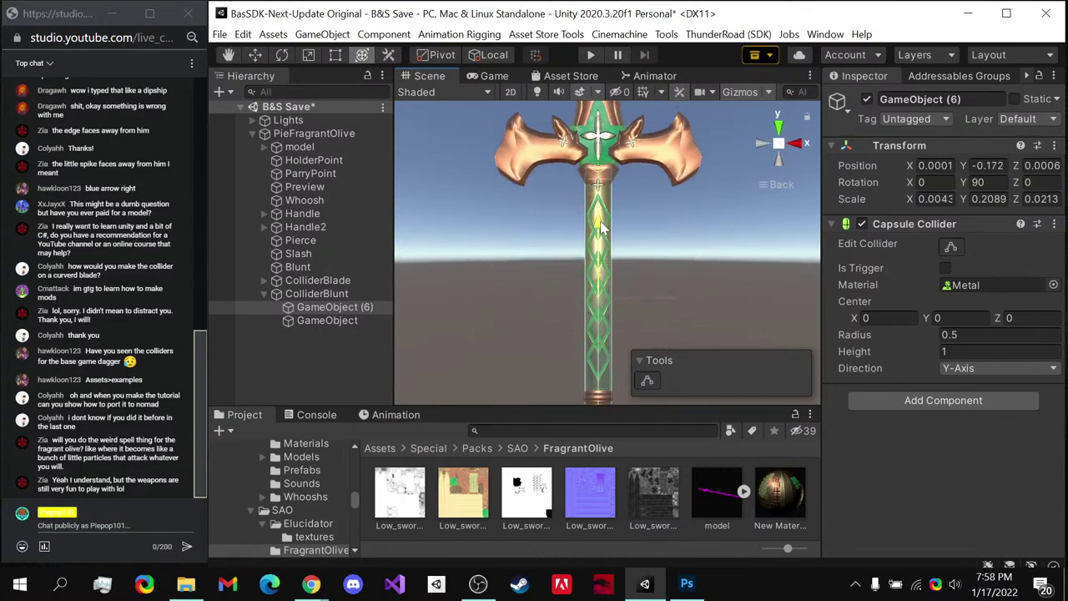
pyautogui.moveTo(599, 224); pyautogui.dragTo(600, 129, button='middle')
# - Move the GameObject box collider in ColliderBlunt down onto the pommel, at about Y -0.288
pyautogui.click(327, 320)
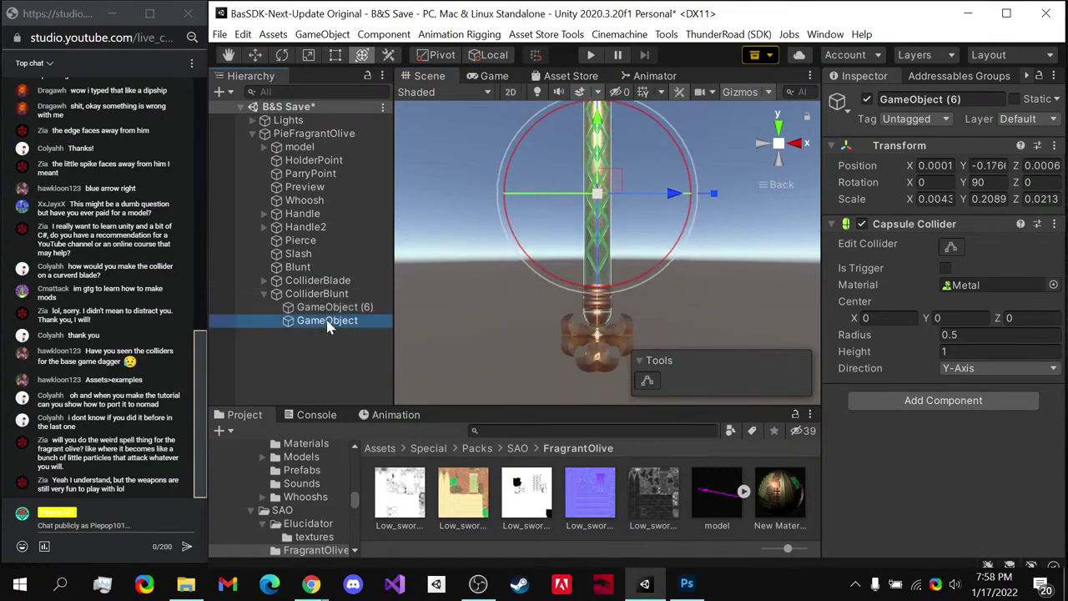
pyautogui.moveTo(512, 306); pyautogui.dragTo(588, 255, button='middle')
pyautogui.moveTo(609, 122); pyautogui.dragTo(596, 290)
pyautogui.press('f')
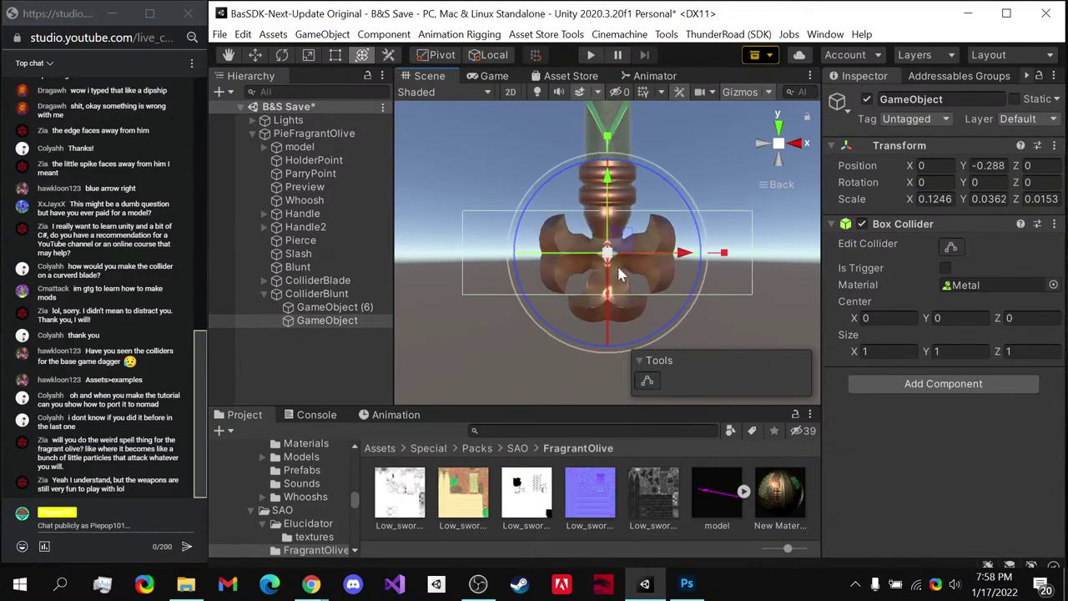
# - Narrow the pommel's box collider to an X scale of about 0.013 and place a duplicate at about X 0.023
pyautogui.click(764, 144)
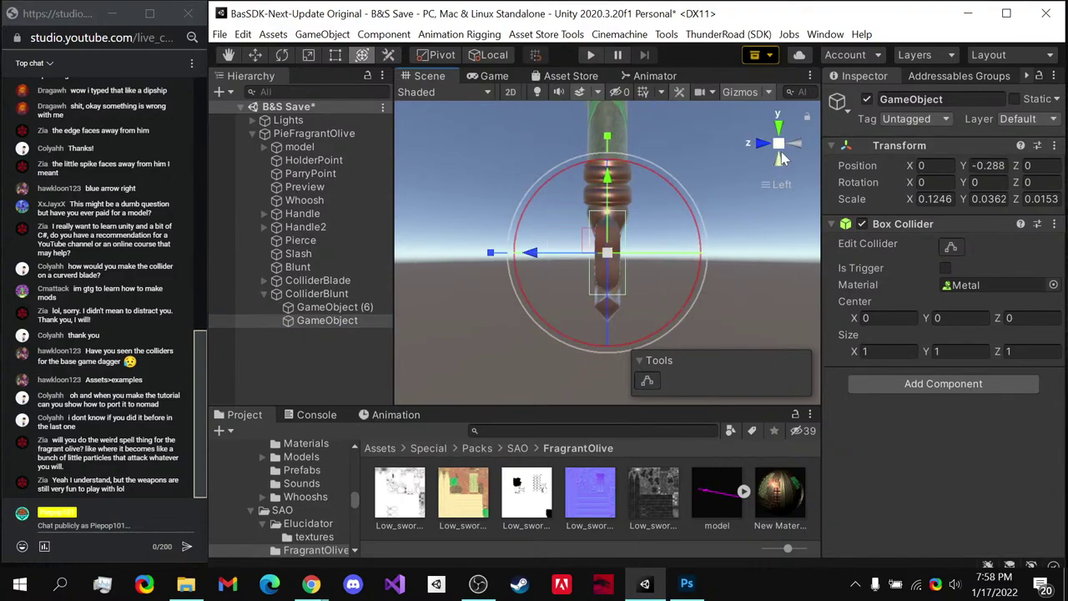
pyautogui.click(794, 146)
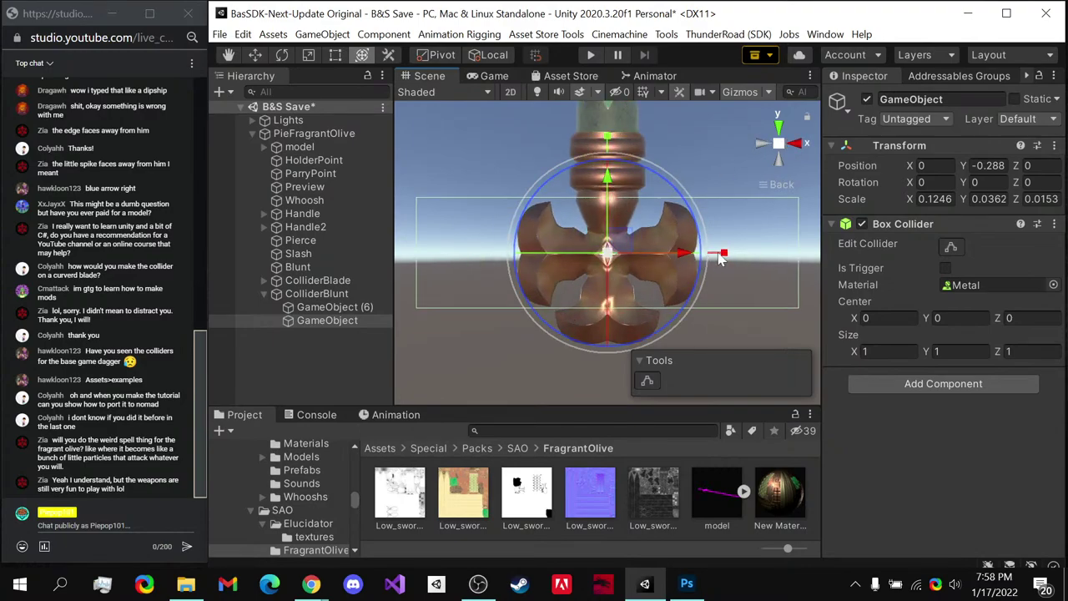
pyautogui.moveTo(721, 258); pyautogui.dragTo(752, 257)
pyautogui.hotkey('ctrl', 'd')
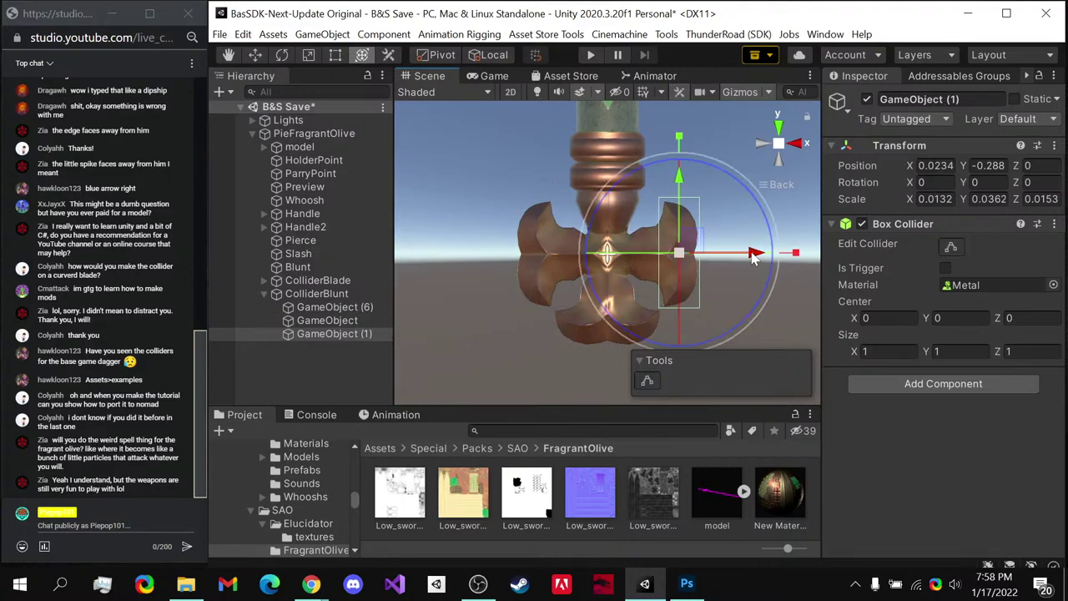
# - Duplicate the narrow pommel box collider again and set the copy's Z rotation to 90
pyautogui.hotkey('ctrl', 'd')
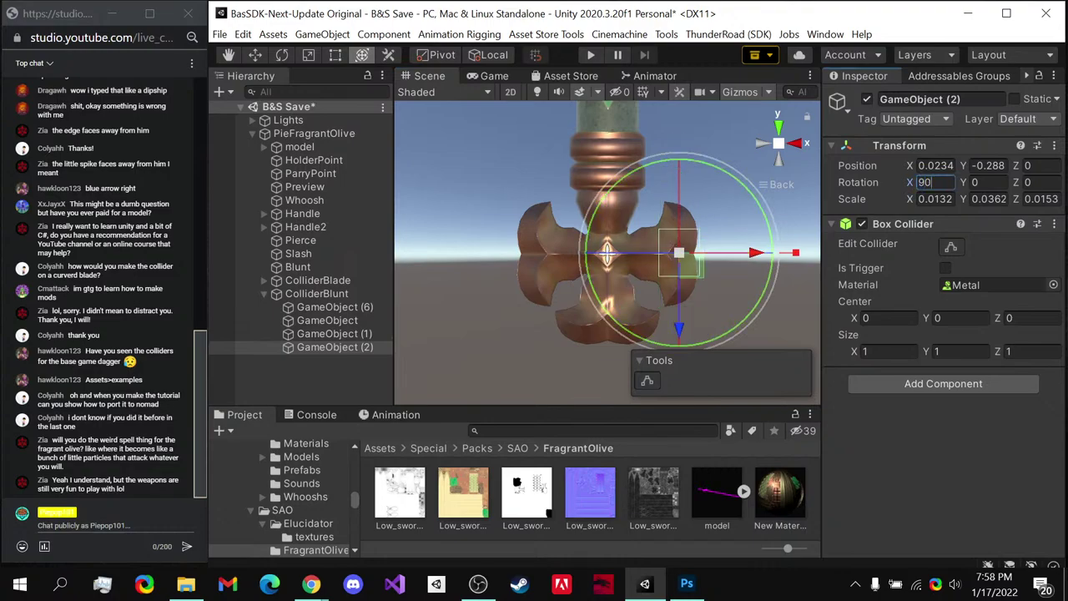
pyautogui.click(1042, 182)
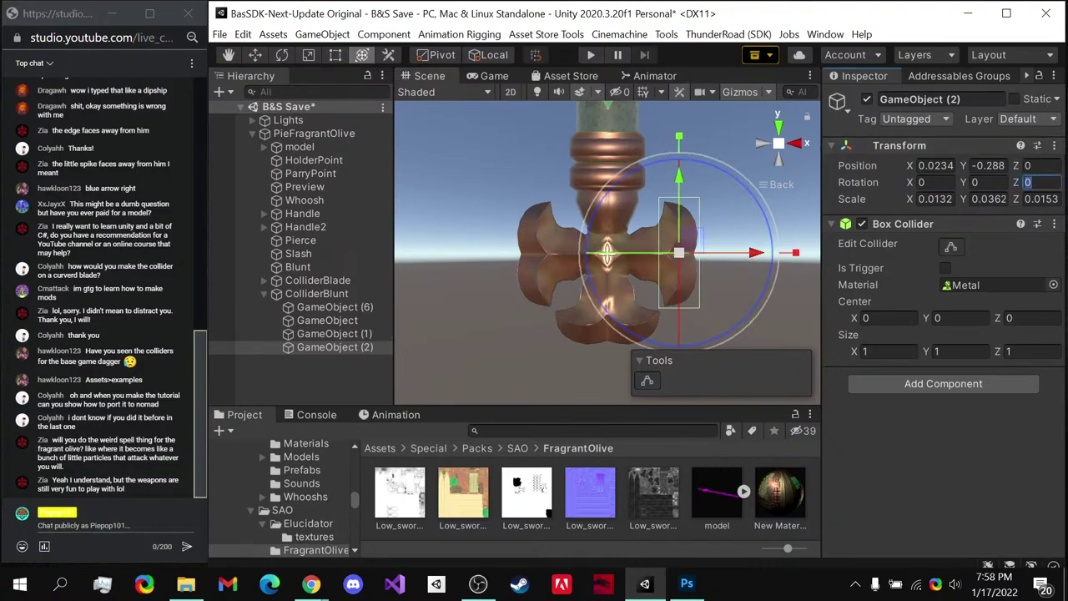
pyautogui.write('90')
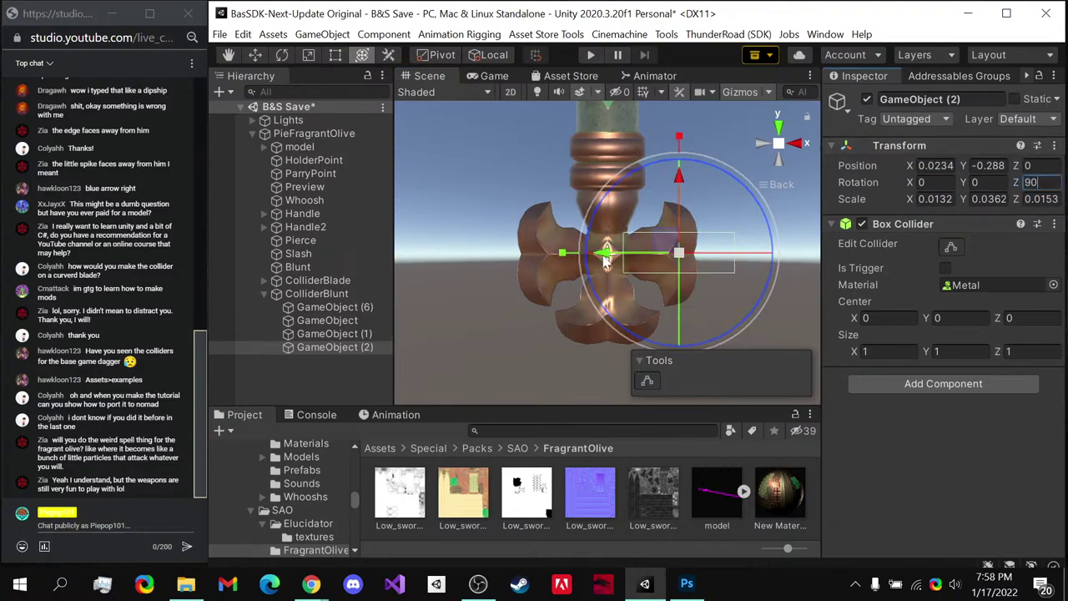
# - Centre the rotated box collider on the pommel at about X 0.0002 and stretch its Y scale to about 0.058
pyautogui.moveTo(607, 260); pyautogui.dragTo(455, 260)
pyautogui.click(311, 294)
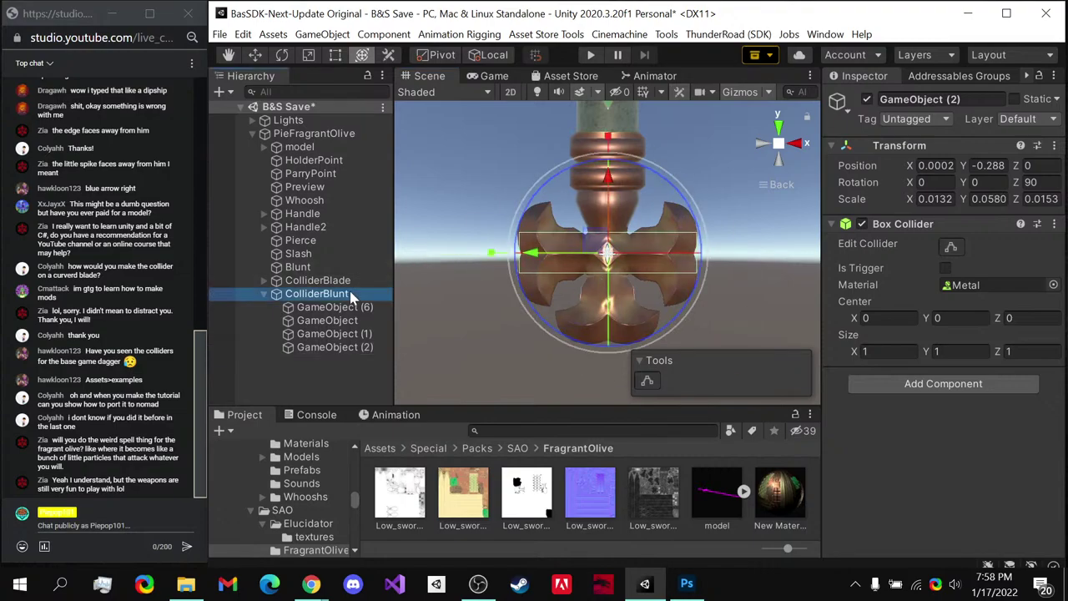
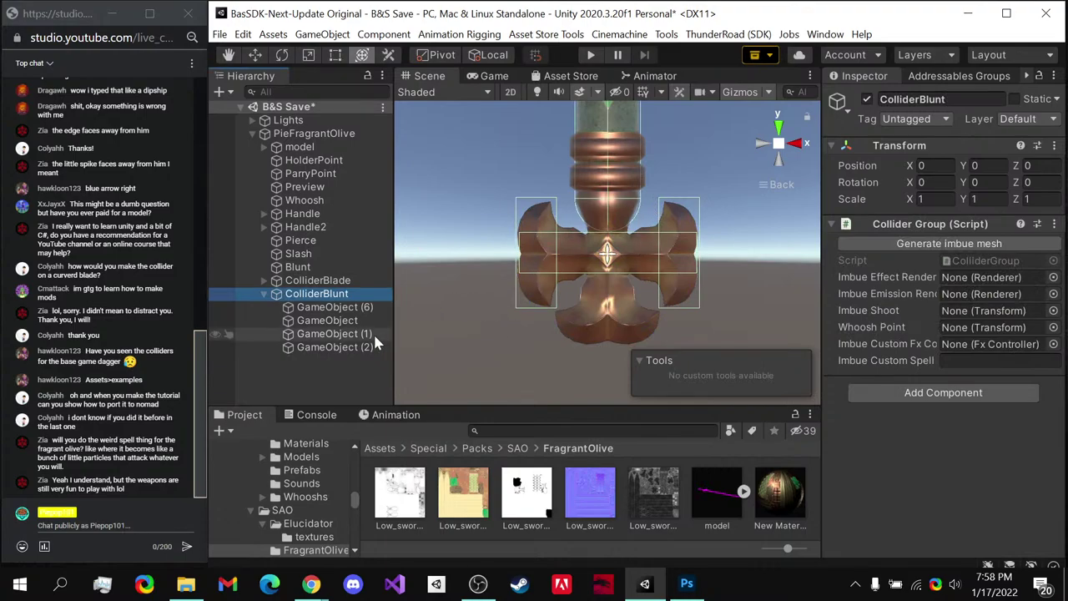
# - Duplicate GameObject (2), set the copy's Z rotation to 0 and widen its X scale to about 0.0144
pyautogui.click(344, 349)
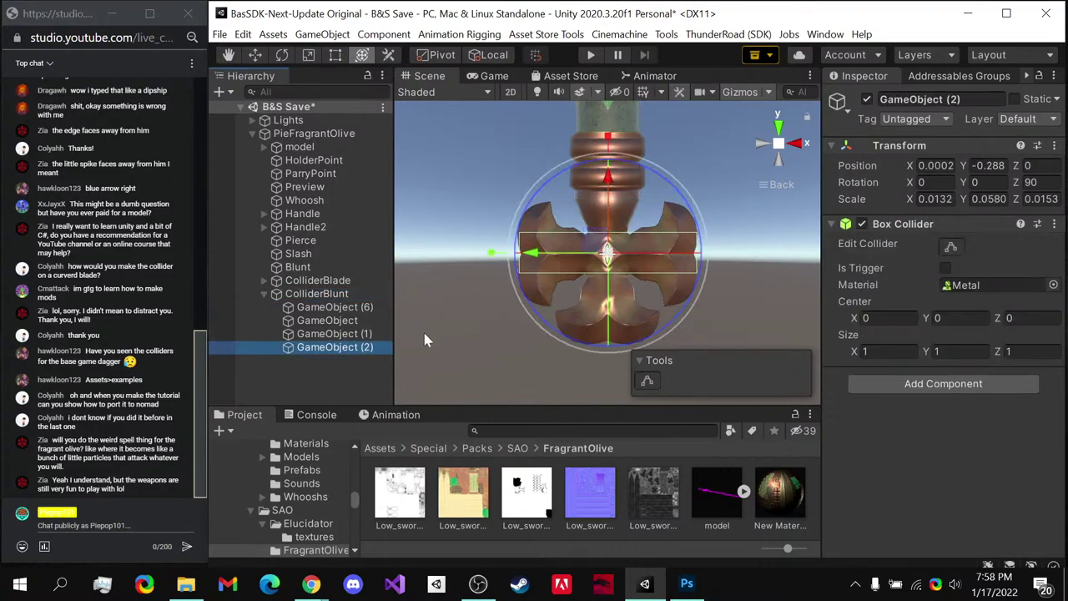
pyautogui.hotkey('ctrl', 'd')
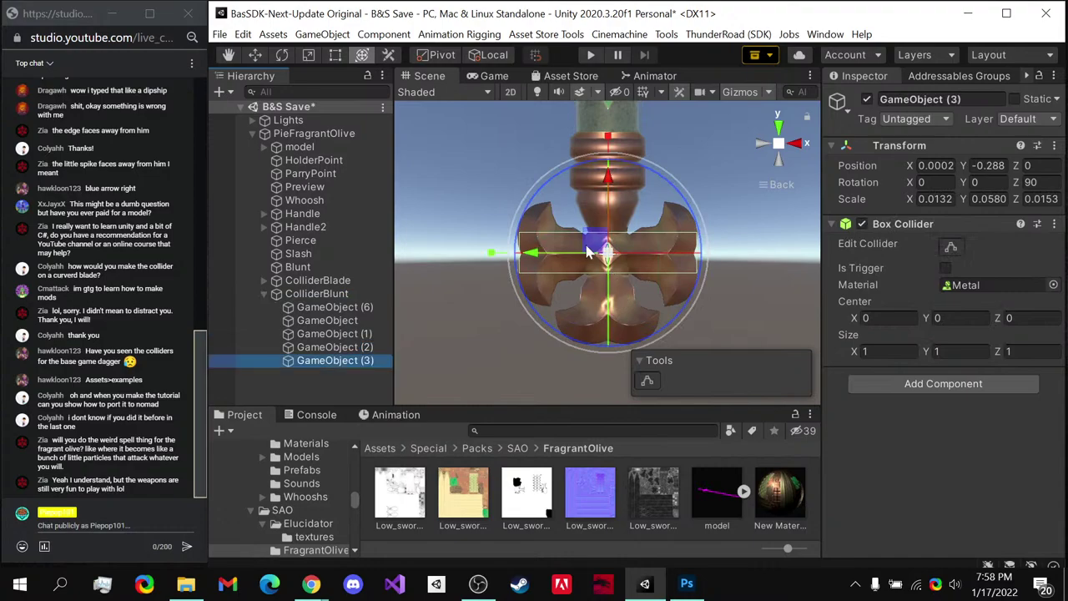
pyautogui.click(1035, 181)
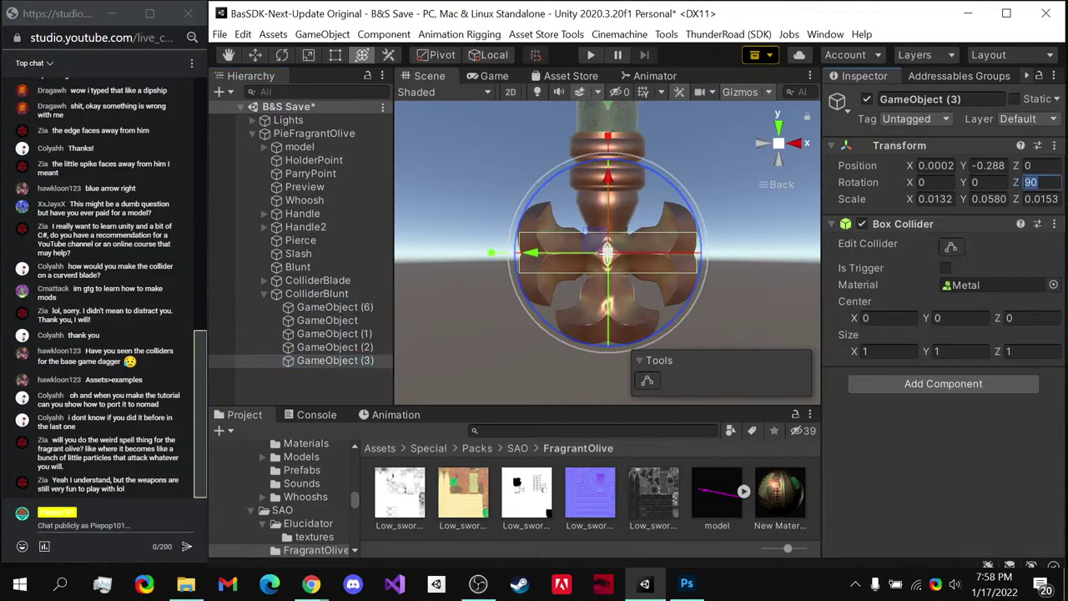
pyautogui.write('0')
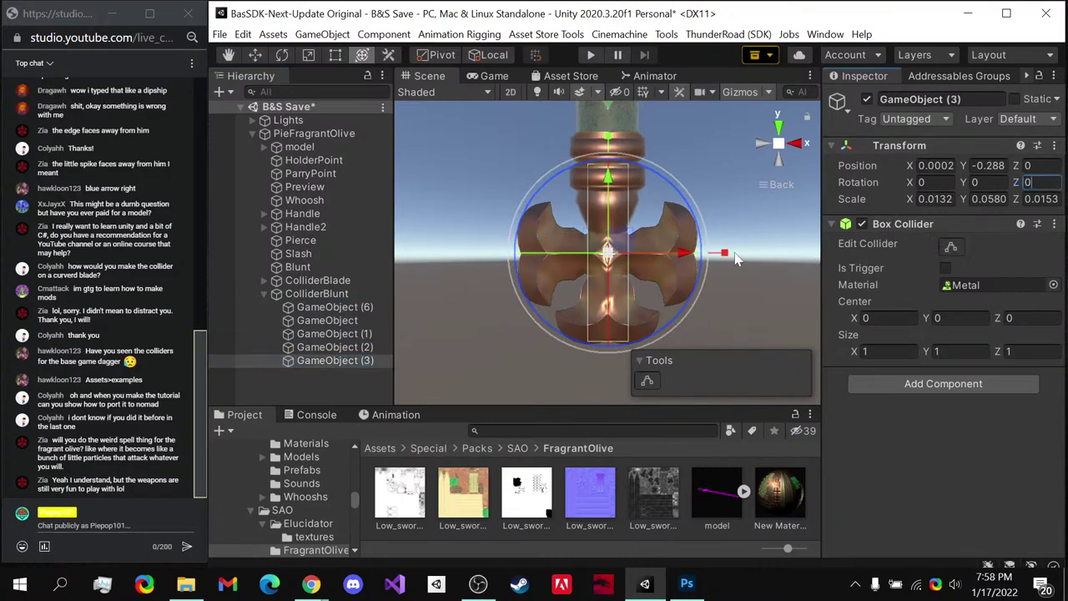
pyautogui.moveTo(724, 258); pyautogui.dragTo(729, 257)
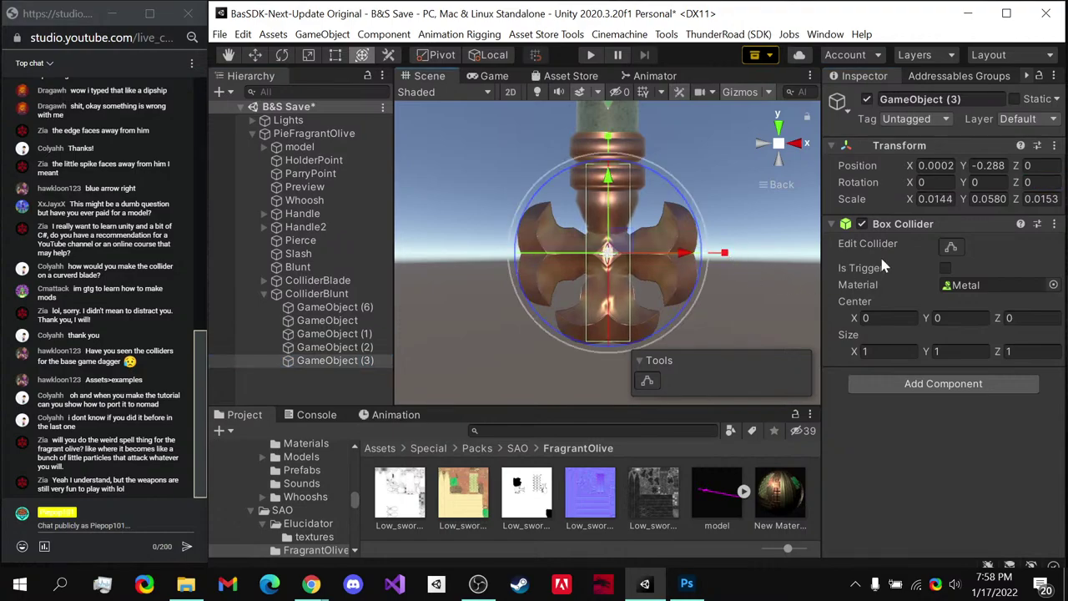
# - Duplicate GameObject (2) again, lower the copy to about Y -0.312, shorten its Y scale to about 0.0377, and save the scene
pyautogui.click(350, 347)
pyautogui.hotkey('ctrl', 'd')
pyautogui.moveTo(559, 341); pyautogui.dragTo(555, 315)
pyautogui.moveTo(492, 333); pyautogui.dragTo(513, 333)
pyautogui.hotkey('ctrl', 's')
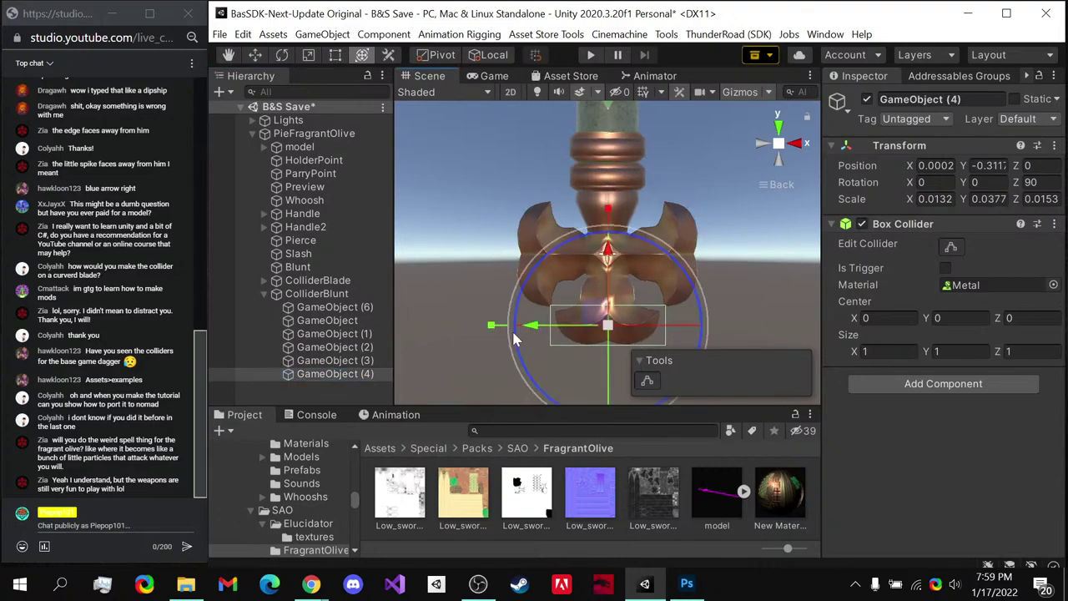
# - Fit the lowest pommel box to the tip: Y scale about 0.032, X scale about 0.0104, position about Y -0.313
pyautogui.click(359, 296)
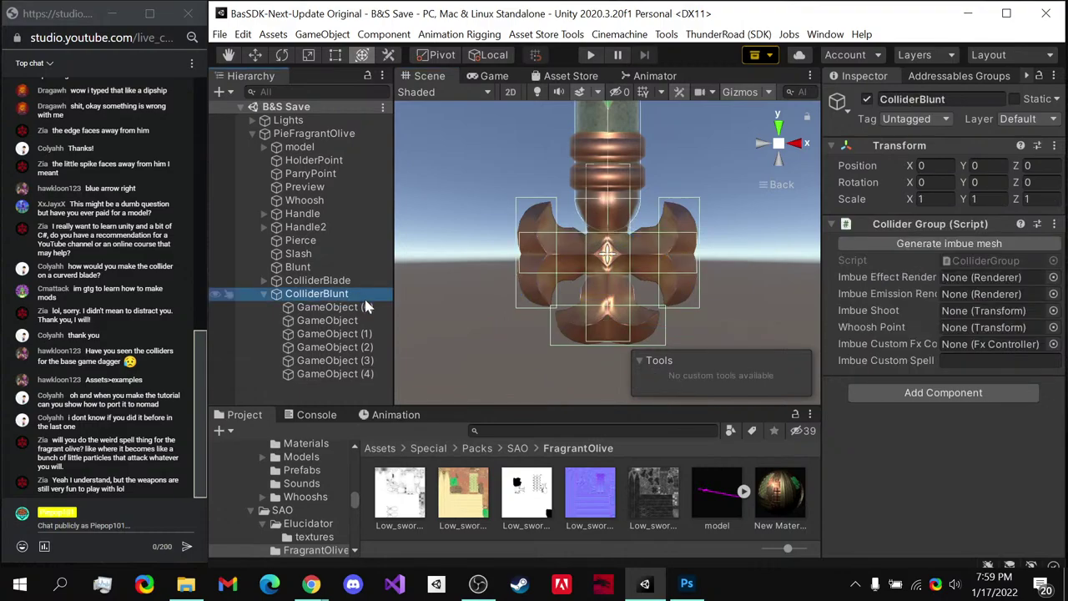
pyautogui.hotkey('ctrl', 'z')
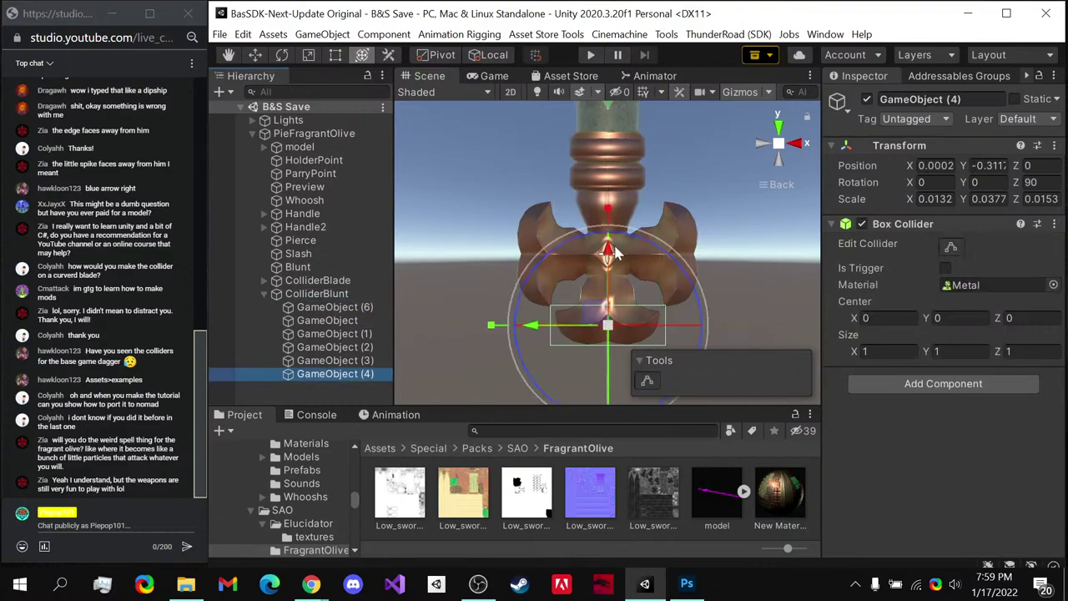
pyautogui.moveTo(492, 326); pyautogui.dragTo(509, 327)
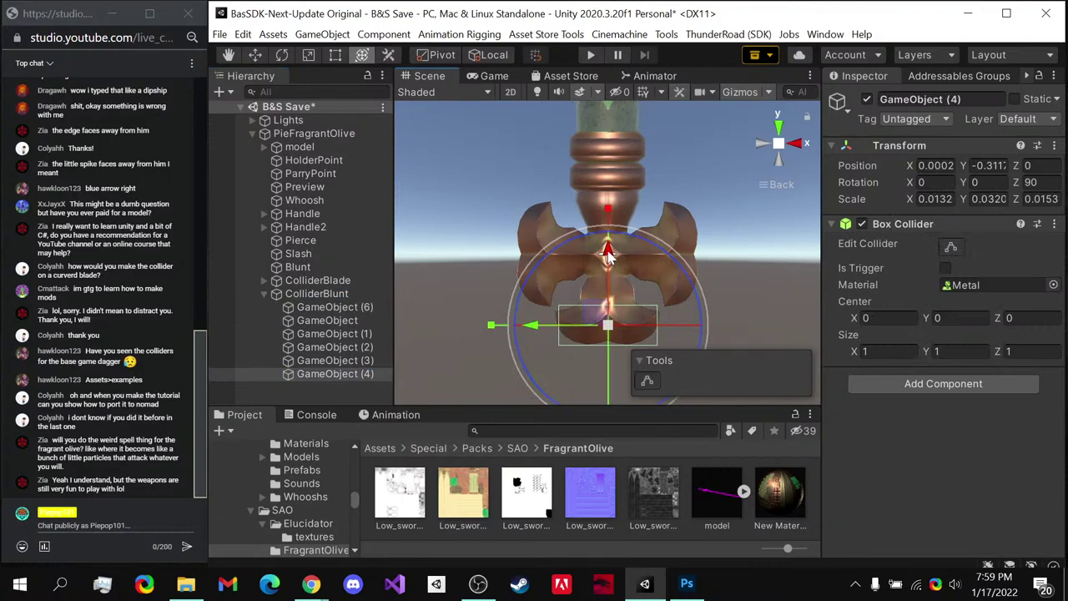
pyautogui.click(338, 294)
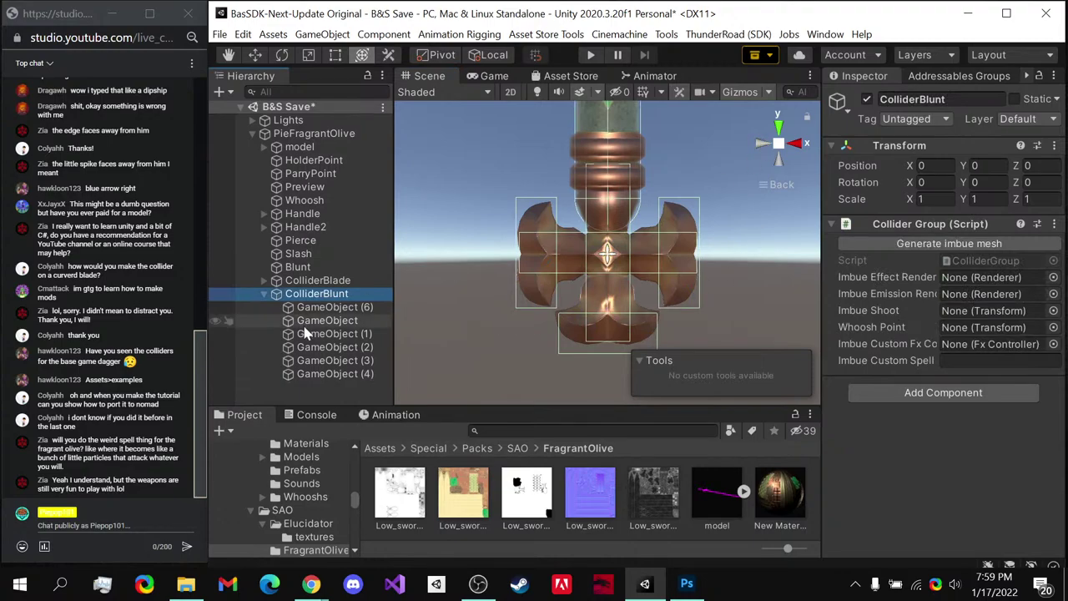
pyautogui.click(351, 375)
pyautogui.moveTo(612, 224); pyautogui.dragTo(609, 261)
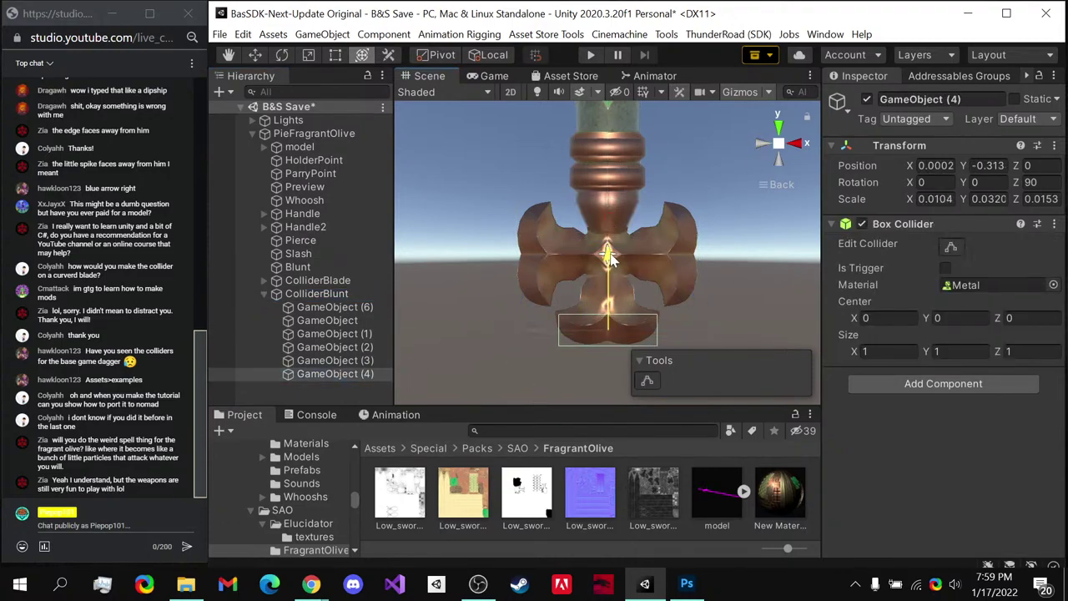
# - Thin the five pommel box colliders together to a Z scale of about 0.0119 and save the scene
pyautogui.click(763, 145)
pyautogui.click(341, 297)
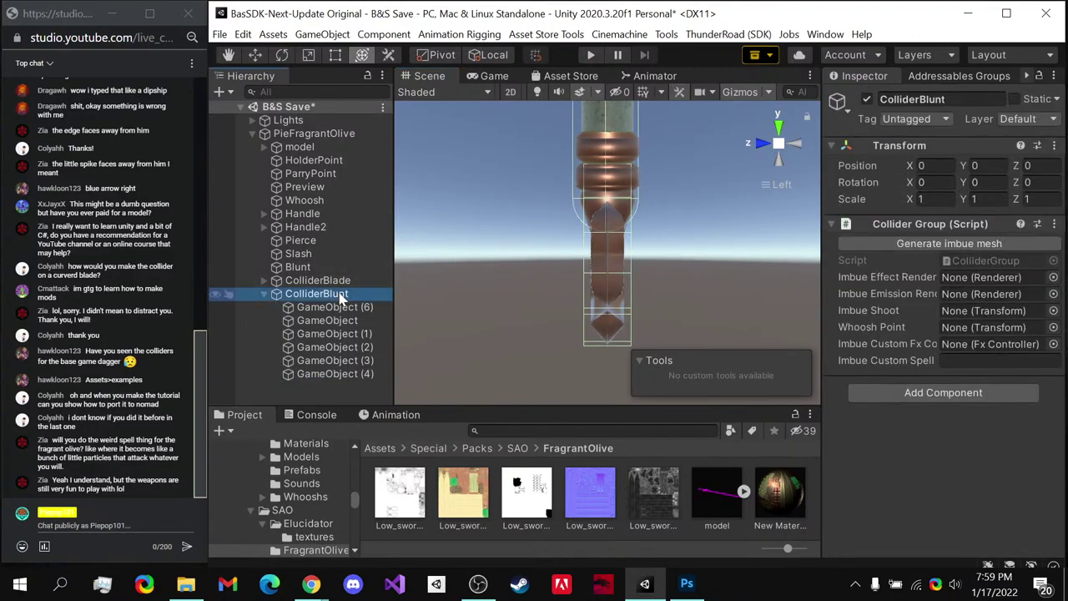
pyautogui.moveTo(686, 294); pyautogui.dragTo(693, 292, button='right')
pyautogui.click(759, 146)
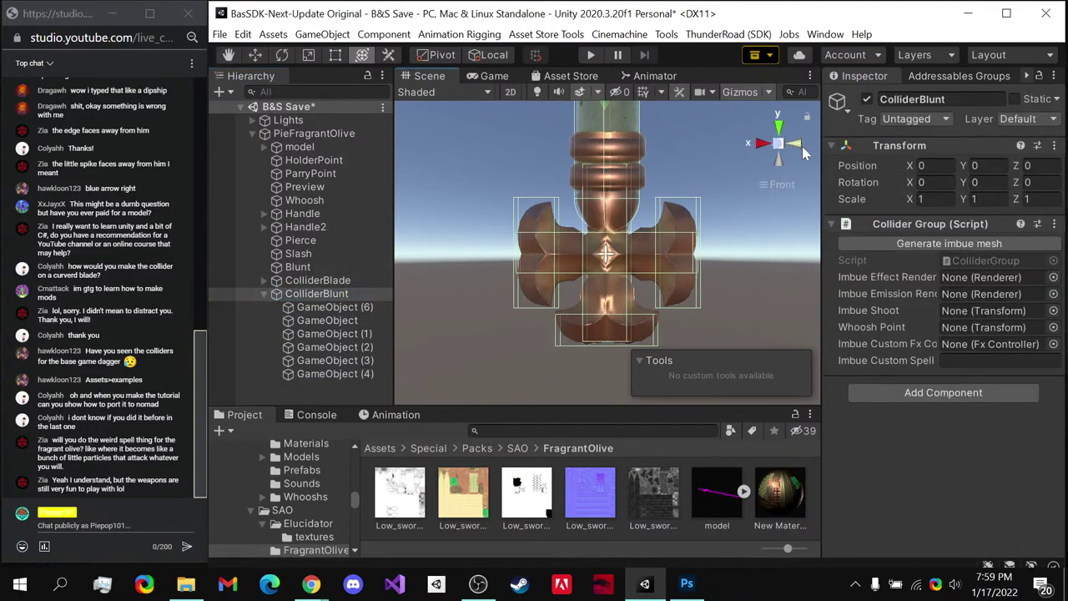
pyautogui.click(371, 320)
pyautogui.keyDown('shift'); pyautogui.click(355, 374); pyautogui.keyUp('shift')
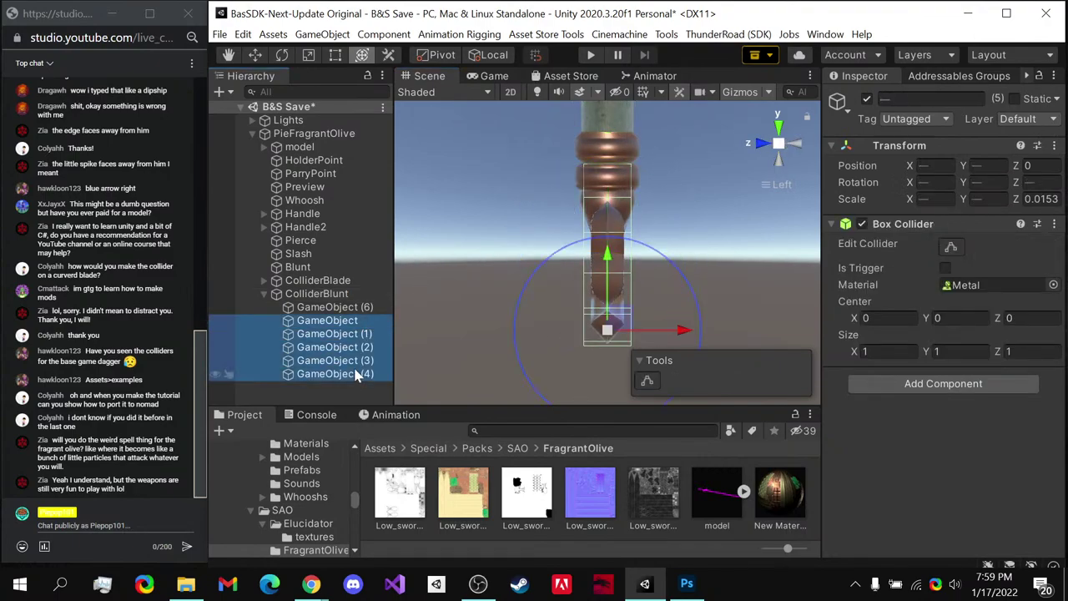
pyautogui.moveTo(508, 335); pyautogui.dragTo(516, 334)
pyautogui.hotkey('ctrl', 's')
# - Duplicate GameObject (4) and move the copy up to the crossguard, at about Y -0.054 with X at 0
pyautogui.click(799, 147)
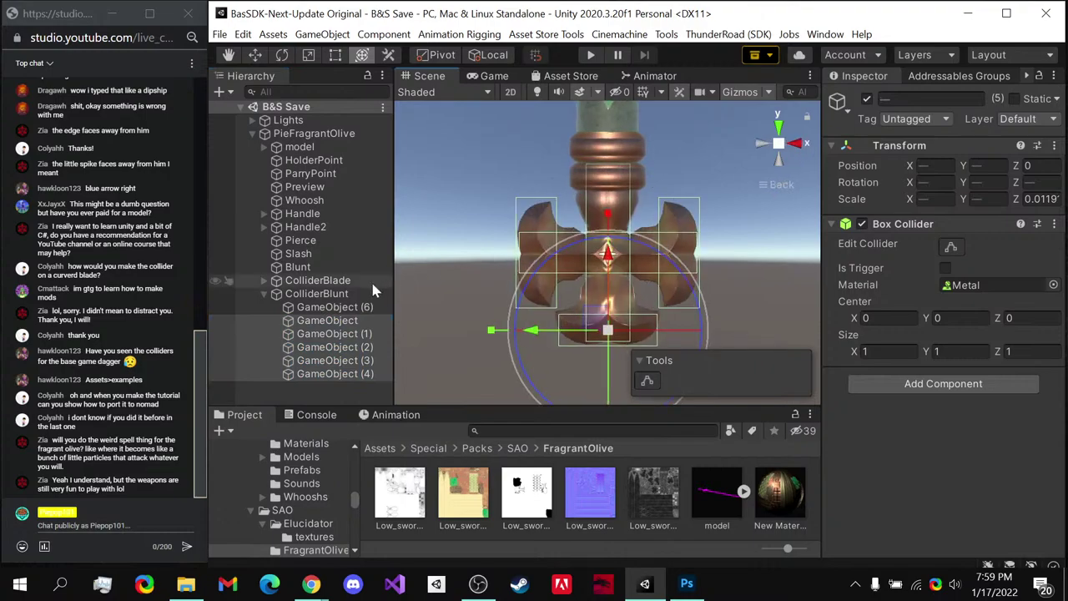
pyautogui.scroll(3, 519, 212)
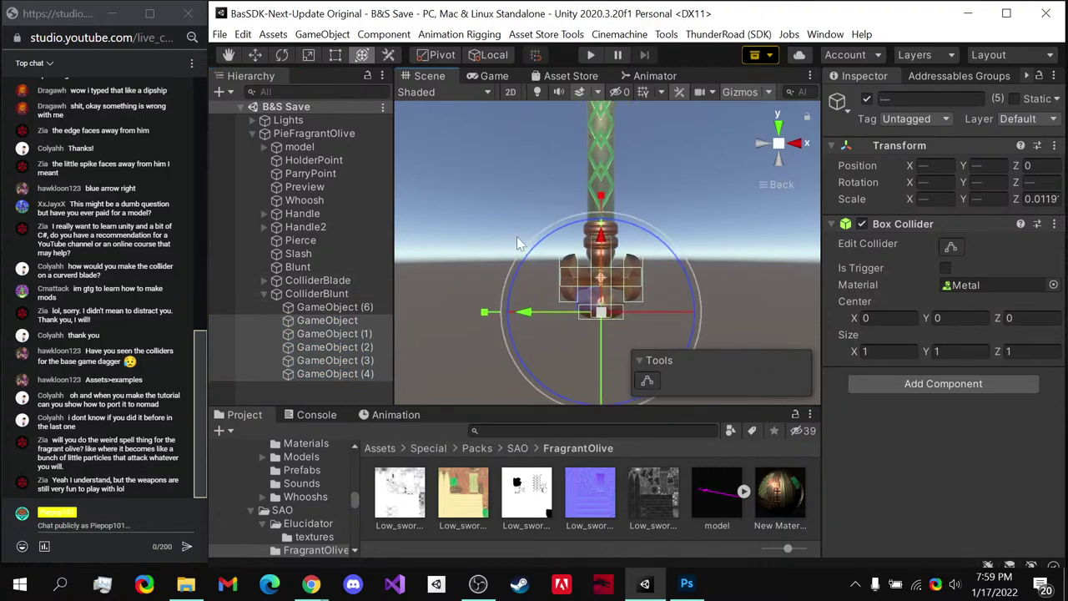
pyautogui.click(317, 294)
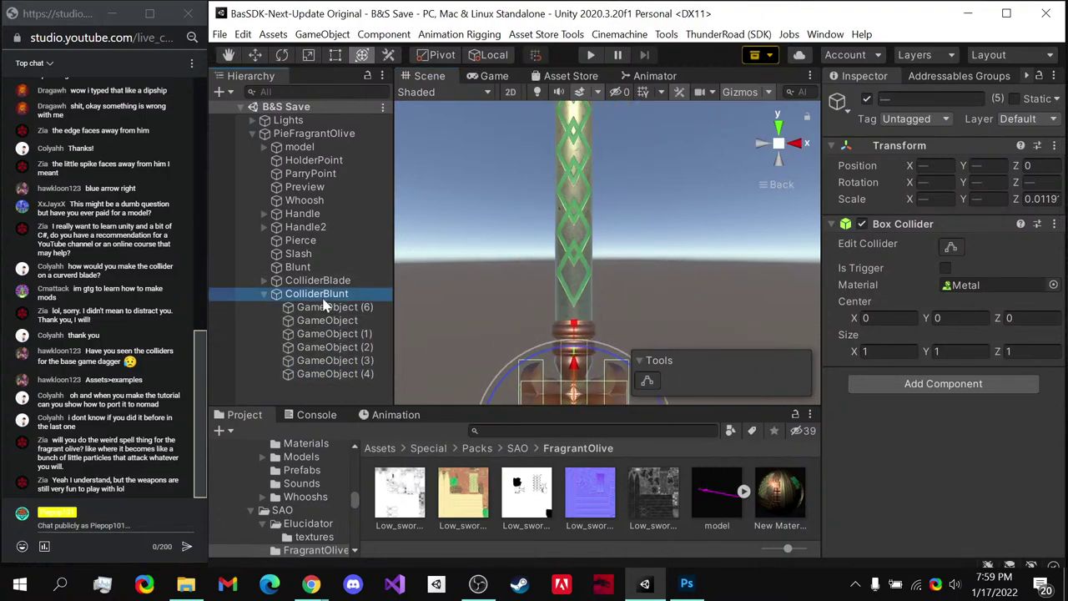
pyautogui.press('f')
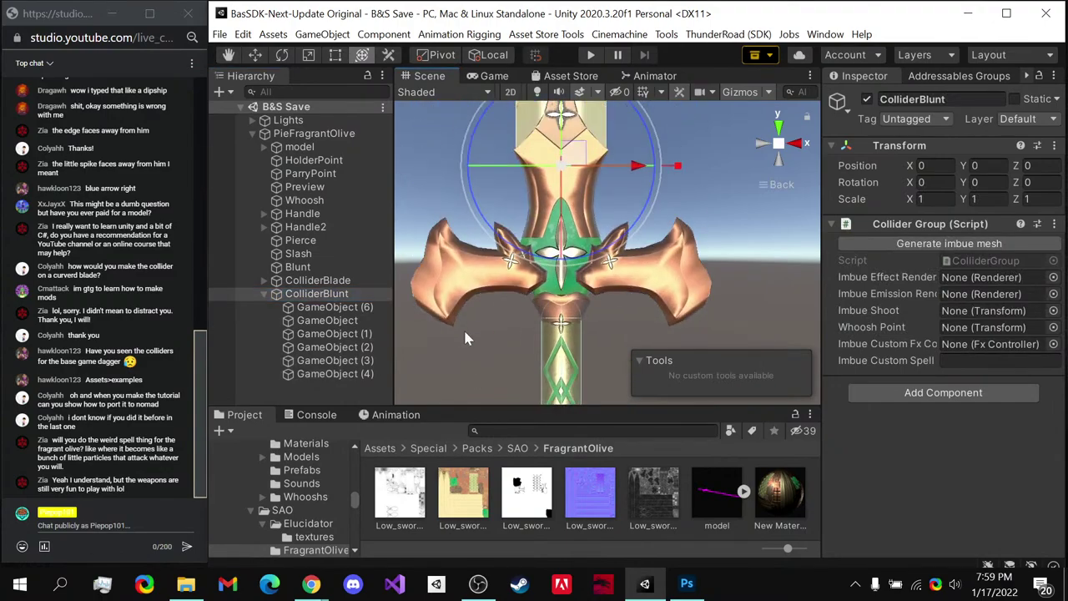
pyautogui.click(334, 373)
pyautogui.moveTo(425, 261); pyautogui.dragTo(446, 279, button='middle')
pyautogui.scroll(-3, 508, 265)
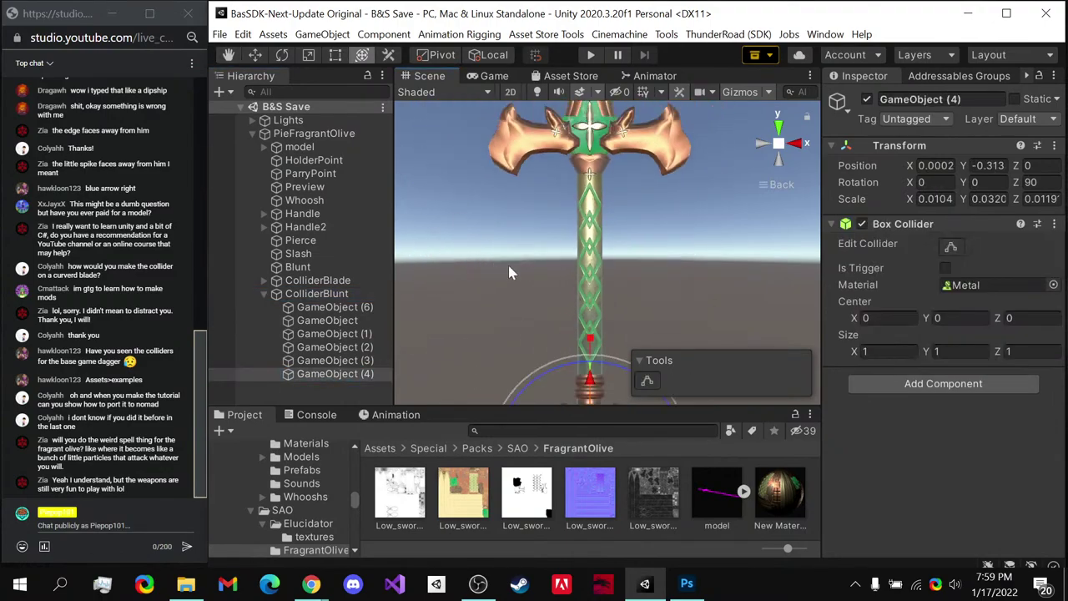
pyautogui.hotkey('ctrl', 'd')
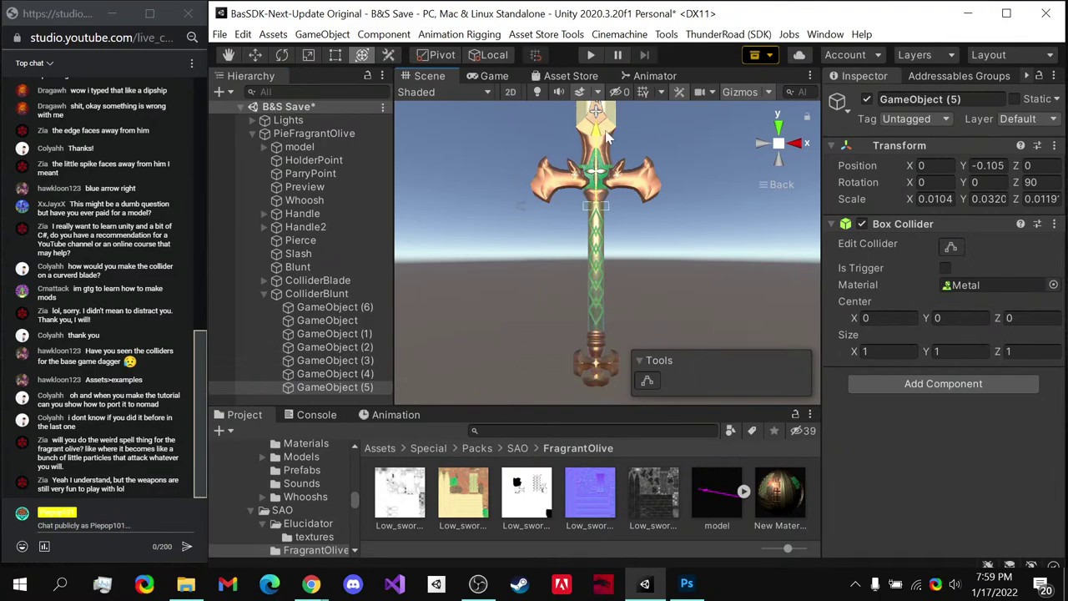
pyautogui.press('f')
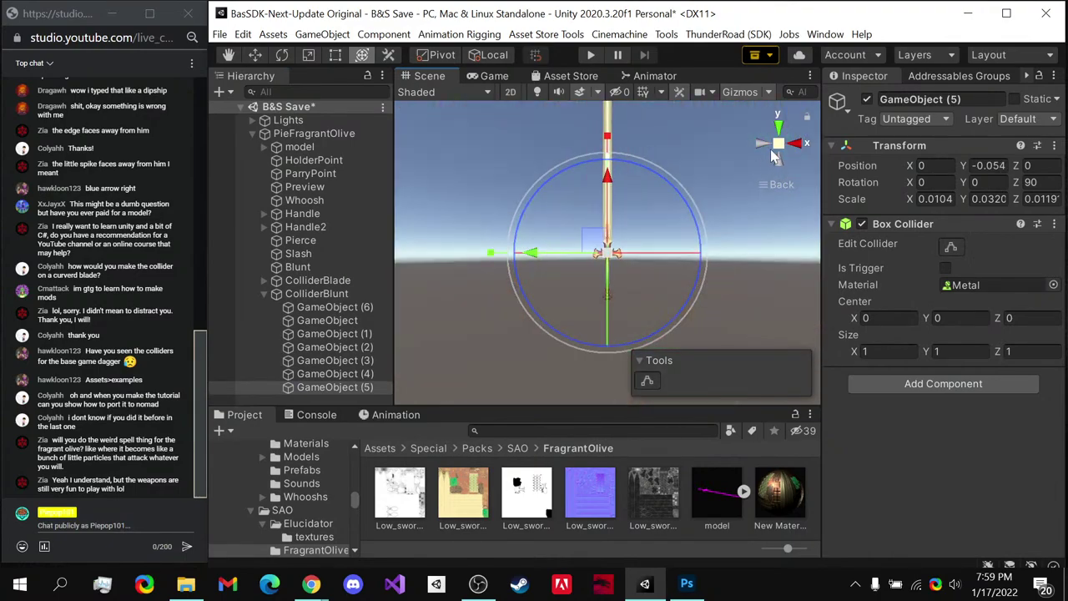
# - Deepen the crossguard box collider to a Z scale of about 0.0257, matching the guard's thickness
pyautogui.scroll(-2, 766, 154)
pyautogui.click(762, 146)
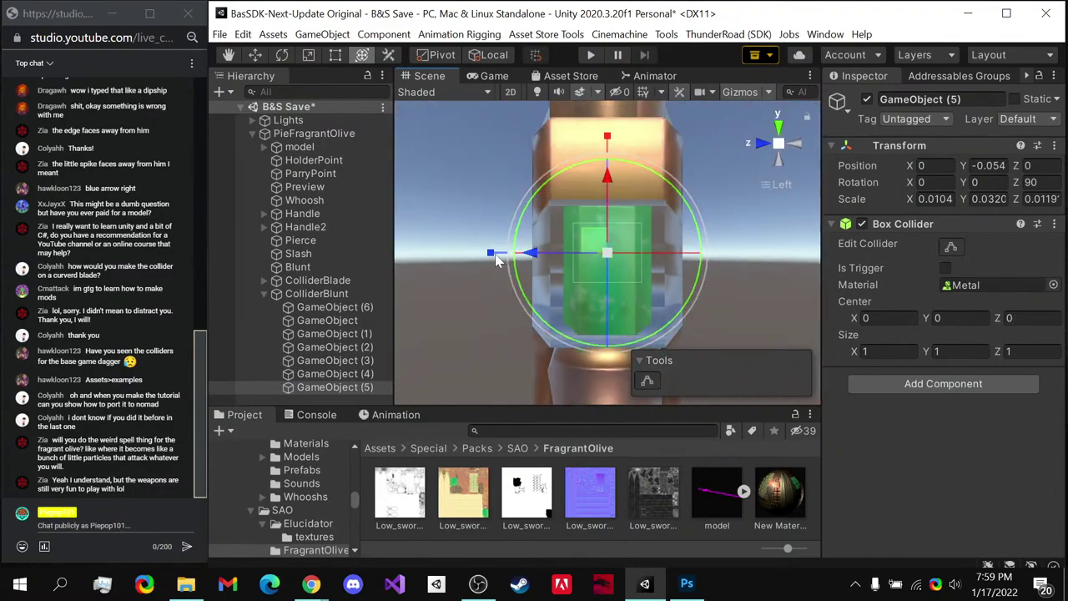
pyautogui.moveTo(495, 258); pyautogui.dragTo(426, 273)
pyautogui.scroll(-3, 469, 273)
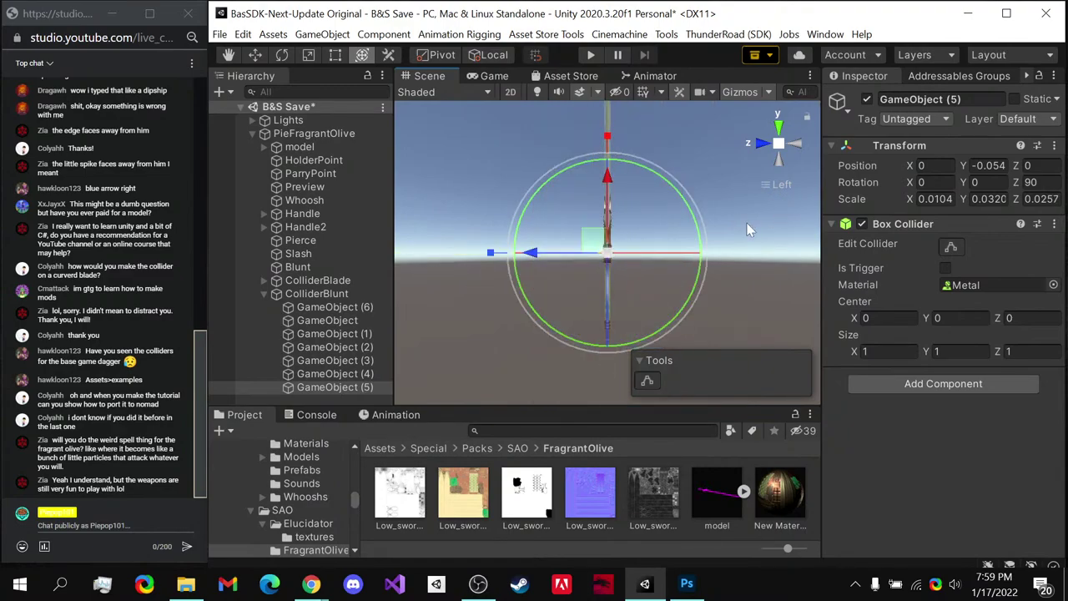
# - Stretch the crossguard box to about 0.157 in Y scale and 0.0213 in X scale, and lower it to about Y -0.057
pyautogui.scroll(4, 607, 250)
pyautogui.click(800, 143)
pyautogui.scroll(-5, 711, 201)
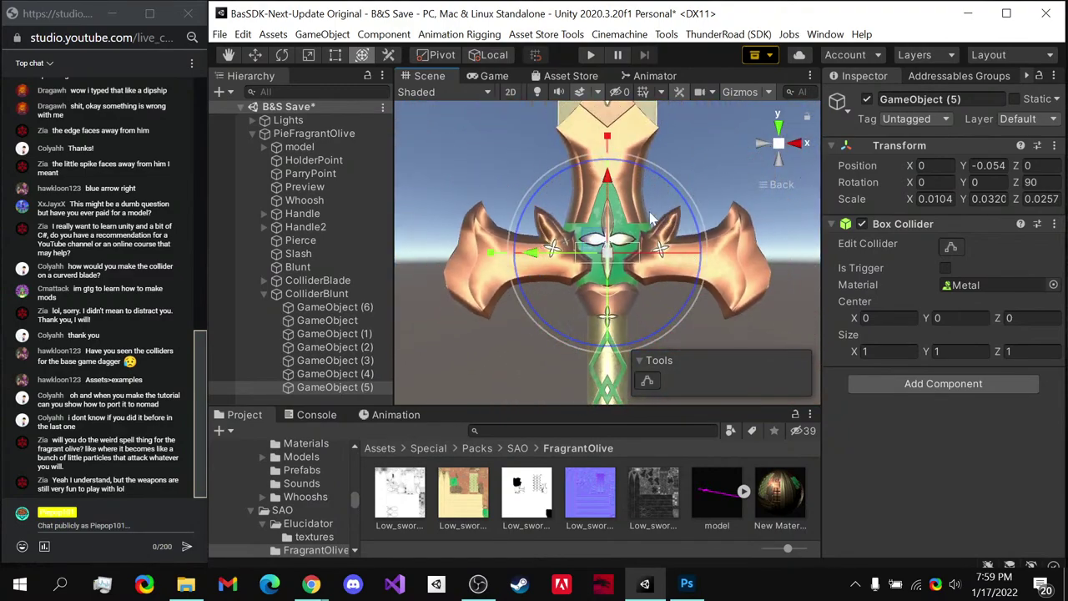
pyautogui.moveTo(607, 147); pyautogui.dragTo(605, 58)
pyautogui.moveTo(543, 248); pyautogui.dragTo(416, 267)
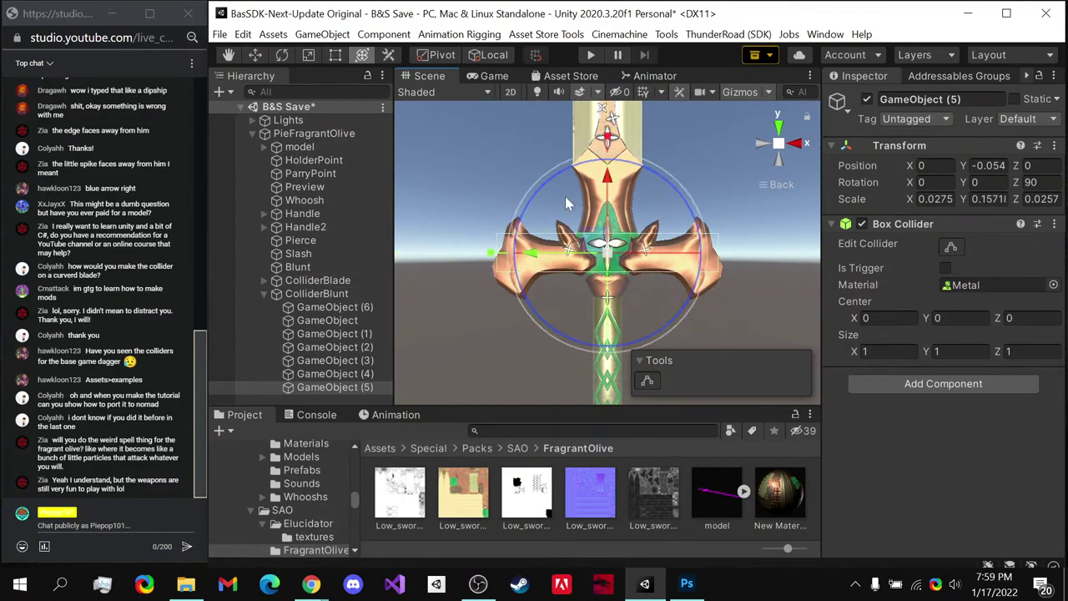
pyautogui.moveTo(610, 146); pyautogui.dragTo(610, 267)
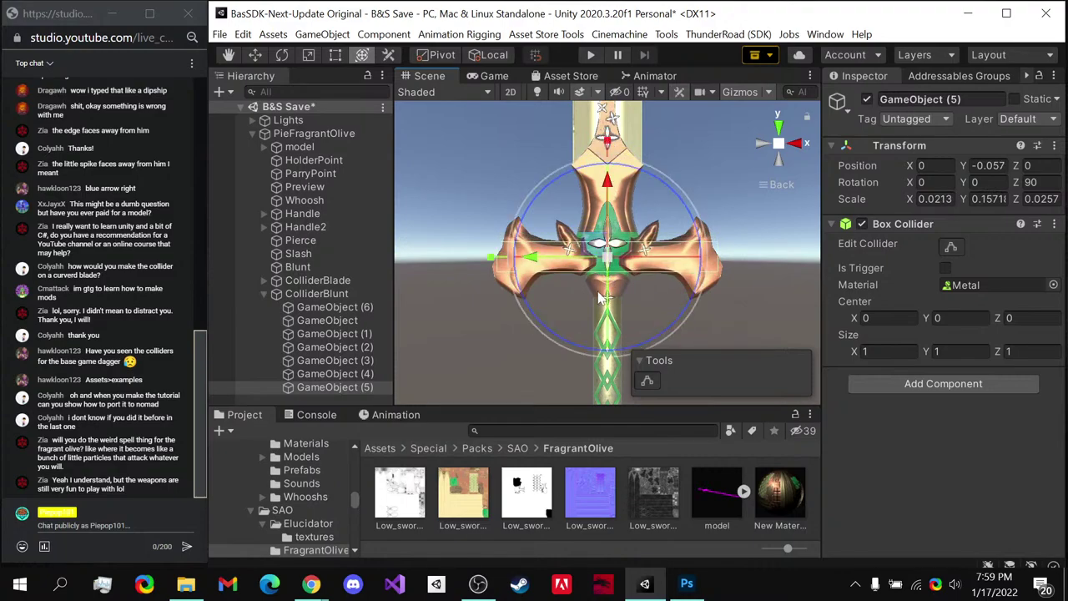
# - Duplicate the crossguard box onto the guard's left end at about X -0.062, Y -0.06, rotated about 146.5° and scaled to about 0.0336 by 0.0426
pyautogui.hotkey('ctrl', 'd')
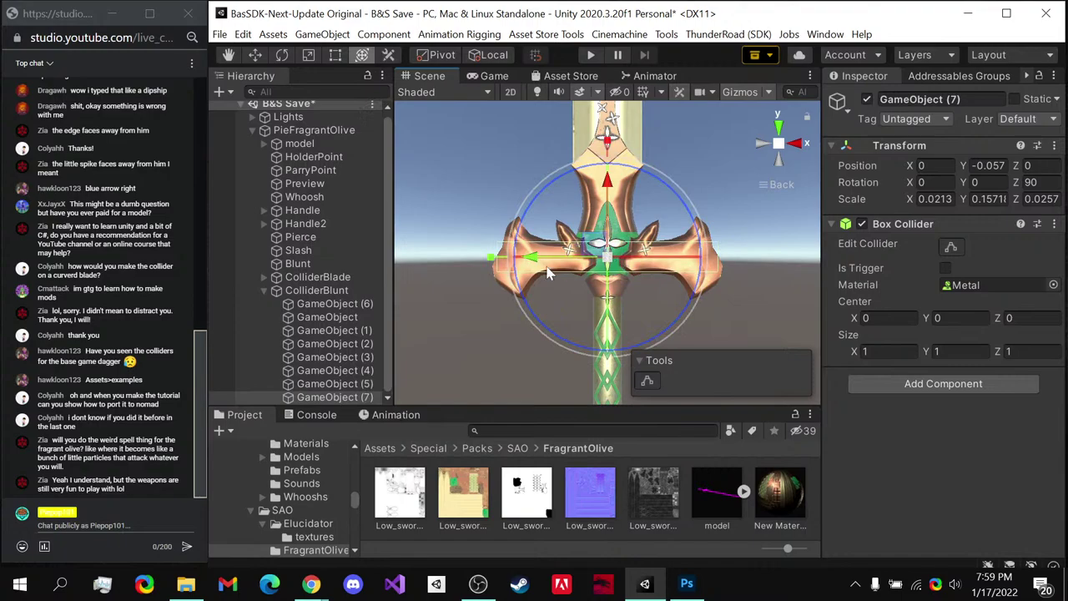
pyautogui.moveTo(505, 258); pyautogui.dragTo(450, 286)
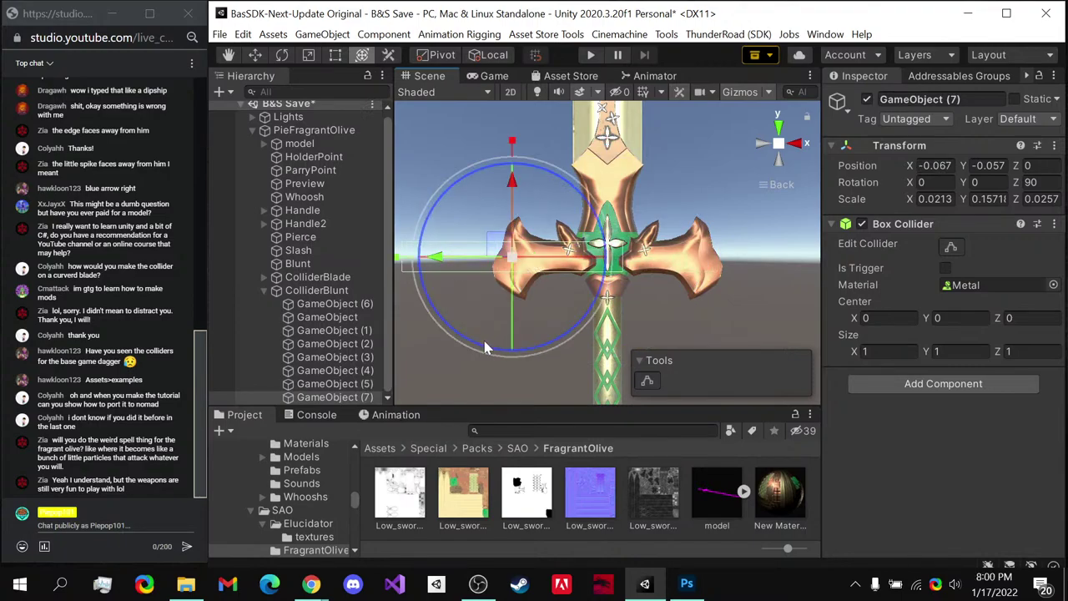
pyautogui.moveTo(486, 347); pyautogui.dragTo(385, 179)
pyautogui.moveTo(501, 276); pyautogui.dragTo(523, 284)
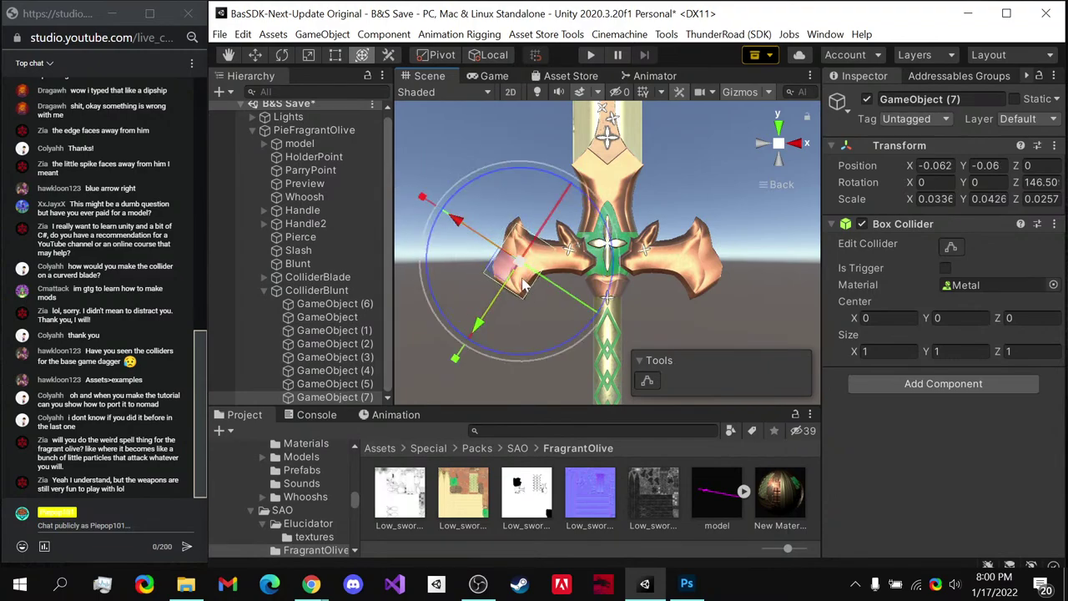
# - Duplicate the crossguard's left-end box onto the left small spike at about X -0.030, Y -0.044, rotated about 196°
pyautogui.scroll(2, 523, 285)
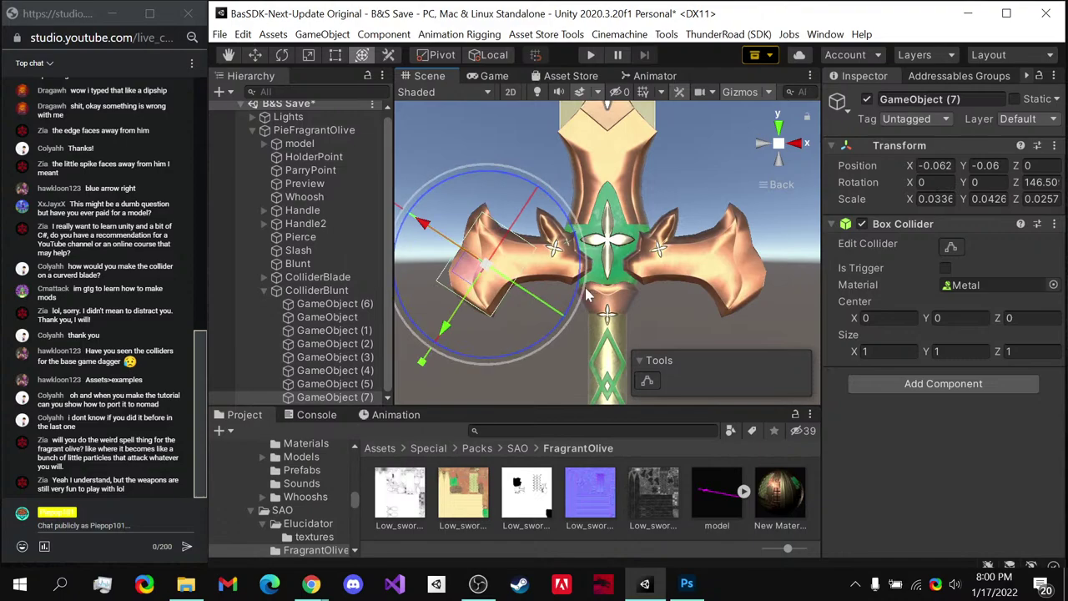
pyautogui.hotkey('ctrl', 'd')
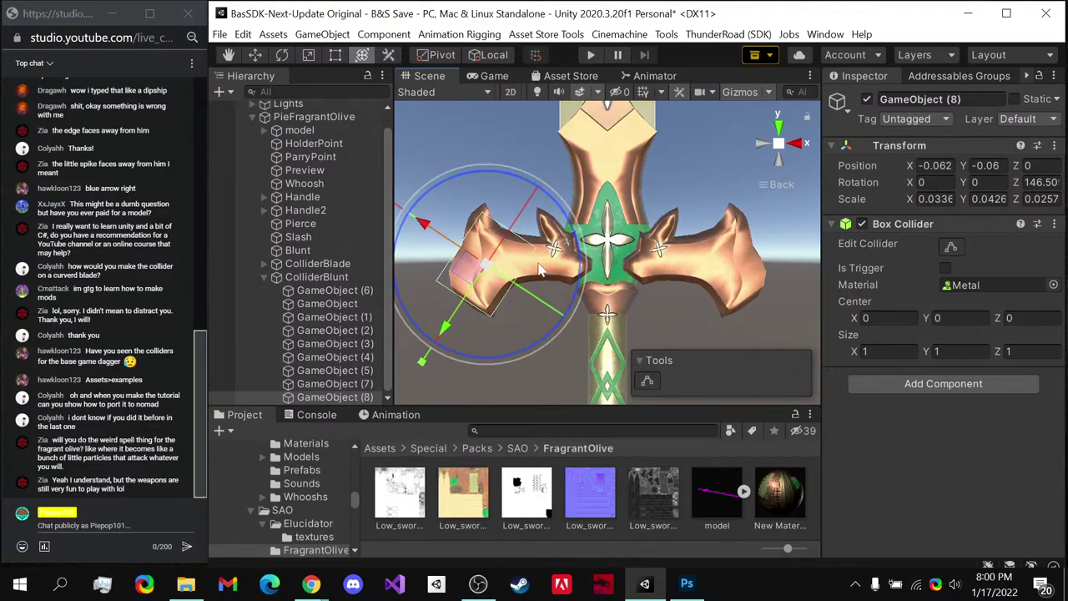
pyautogui.moveTo(482, 284); pyautogui.dragTo(550, 237)
pyautogui.moveTo(642, 250); pyautogui.dragTo(568, 245)
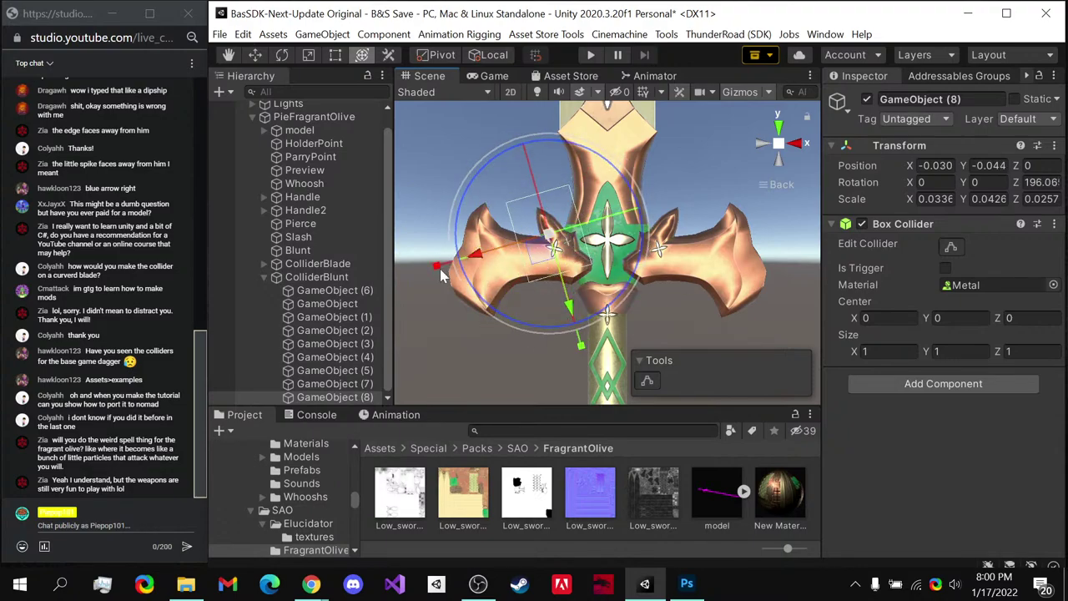
# - Fit the spike box to about 0.0105 by 0.0312 in X and Y scale, rotated about 212.5° and shifted to about X -0.028
pyautogui.moveTo(439, 257); pyautogui.dragTo(480, 257)
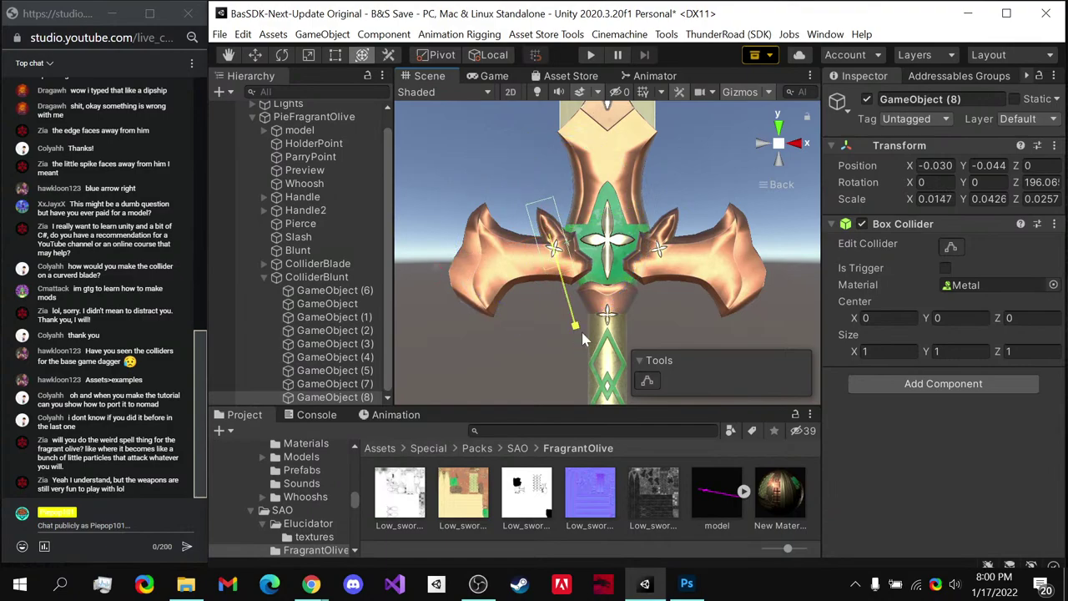
pyautogui.moveTo(584, 275); pyautogui.dragTo(608, 256)
pyautogui.hotkey('ctrl', 'z')
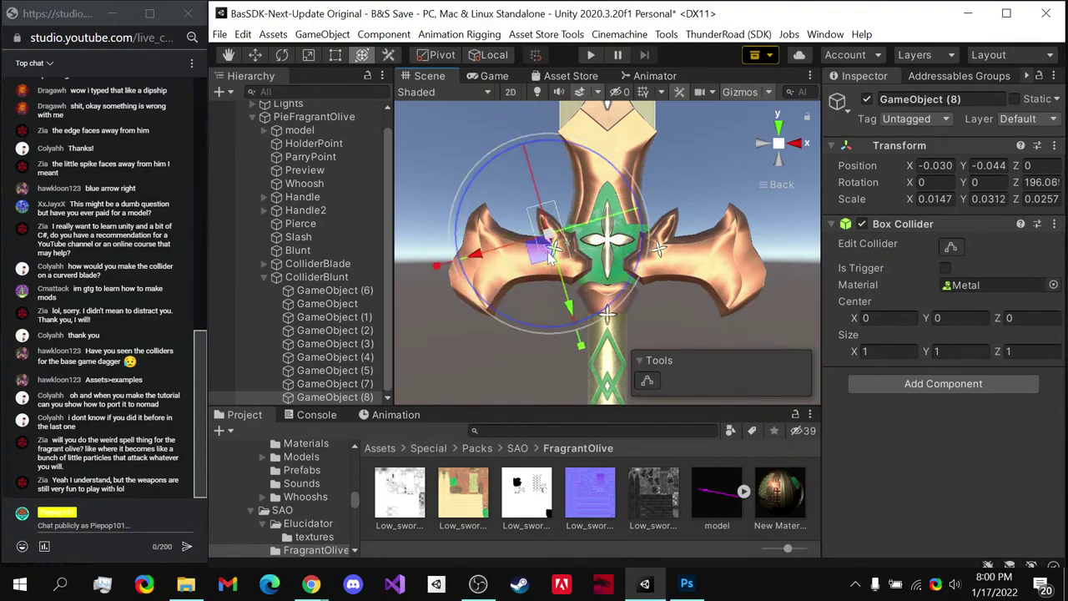
pyautogui.moveTo(541, 250); pyautogui.dragTo(545, 264)
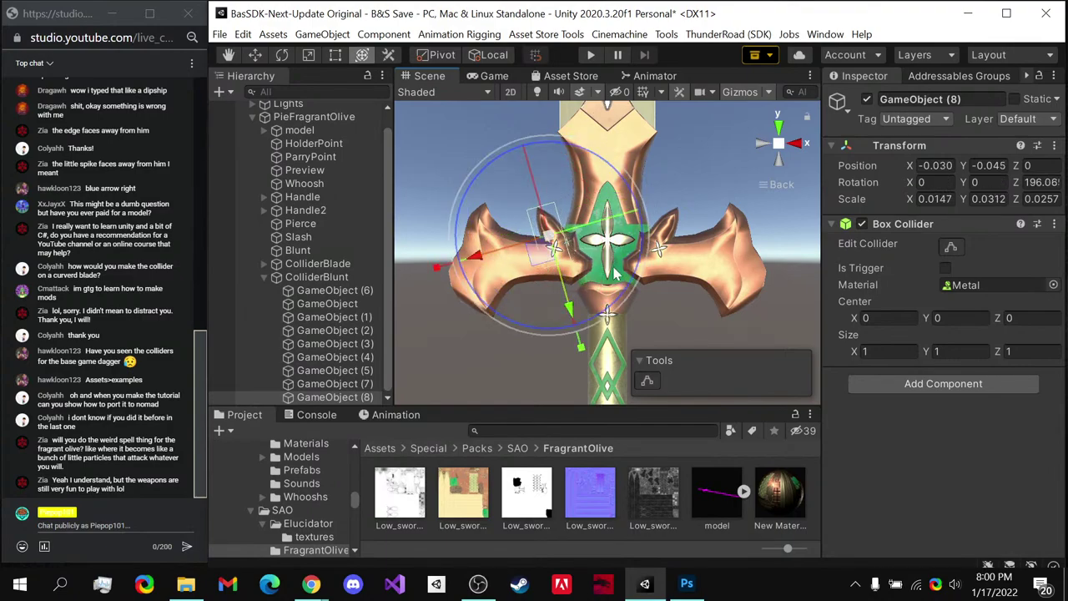
pyautogui.moveTo(622, 275); pyautogui.dragTo(609, 212)
pyautogui.moveTo(546, 250); pyautogui.dragTo(467, 292)
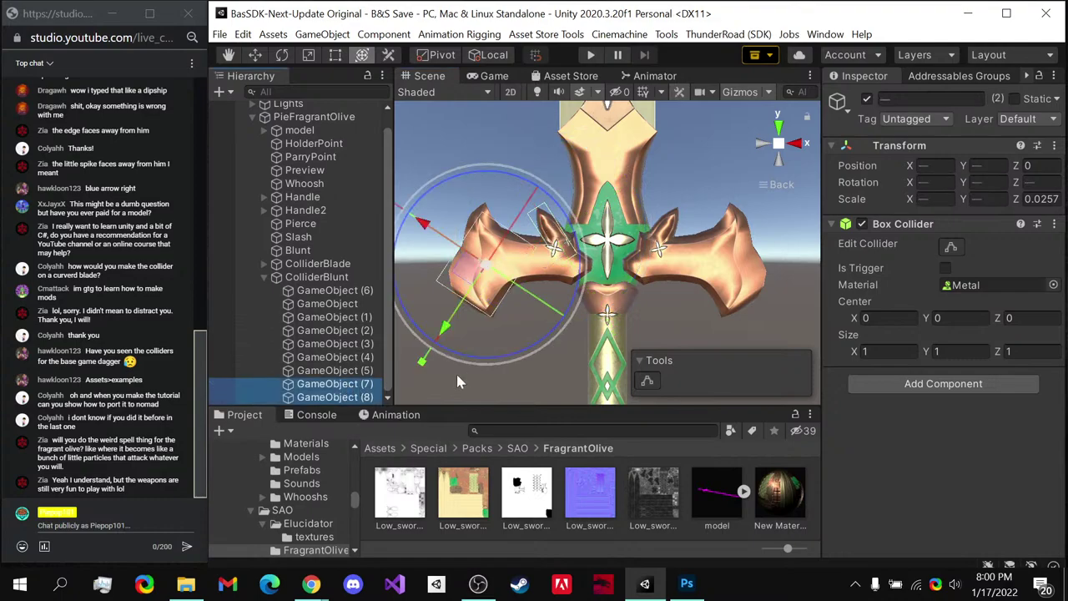
pyautogui.click(354, 279)
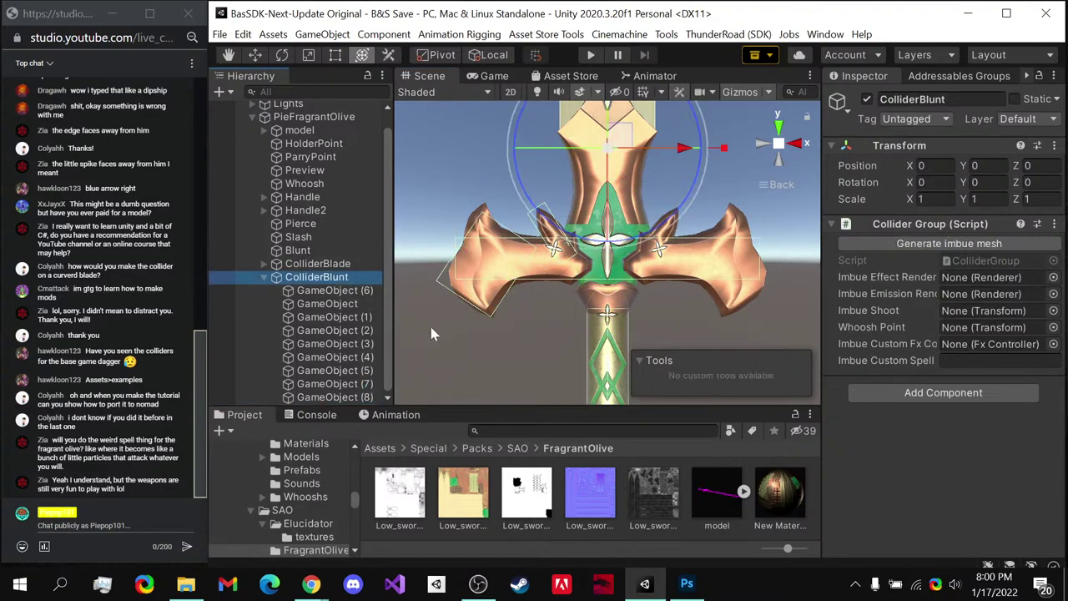
# - Duplicate the left-end box and the left spike box, GameObject (7) and GameObject (8), together
pyautogui.click(361, 398)
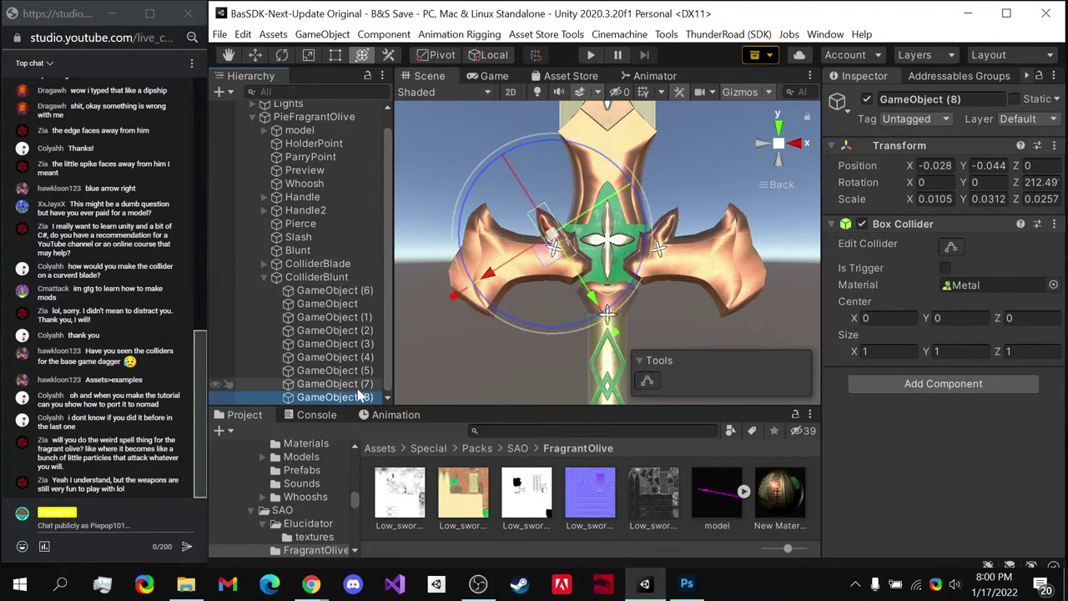
pyautogui.keyDown('shift'); pyautogui.click(334, 384); pyautogui.keyUp('shift')
pyautogui.hotkey('ctrl', 'd')
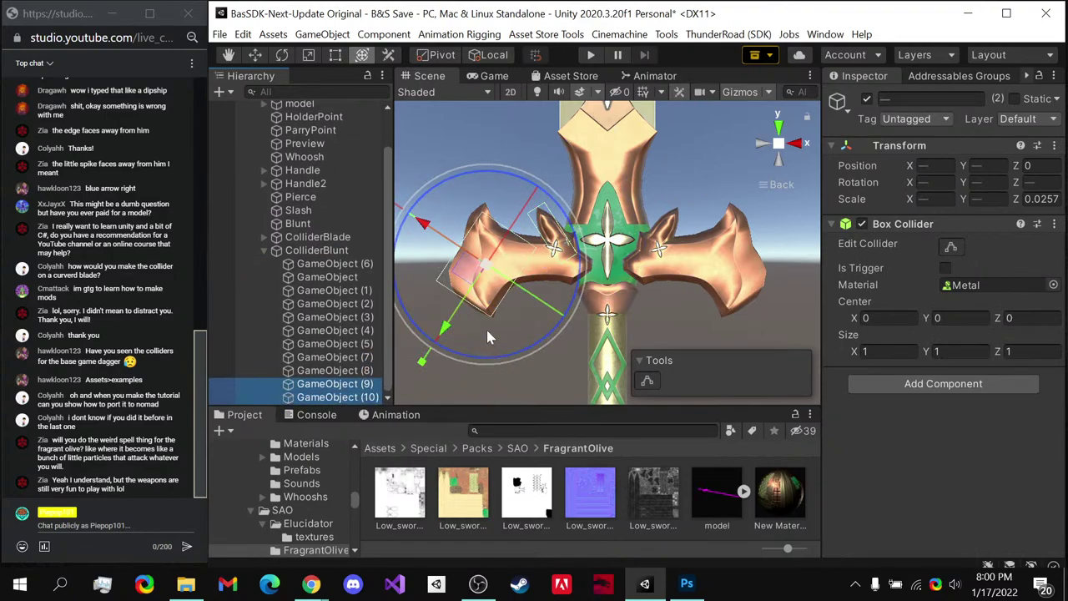
# - Try to move and rotate both copied boxes together onto the crossguard's right side
pyautogui.moveTo(487, 329); pyautogui.dragTo(527, 297)
pyautogui.moveTo(568, 267); pyautogui.dragTo(806, 284)
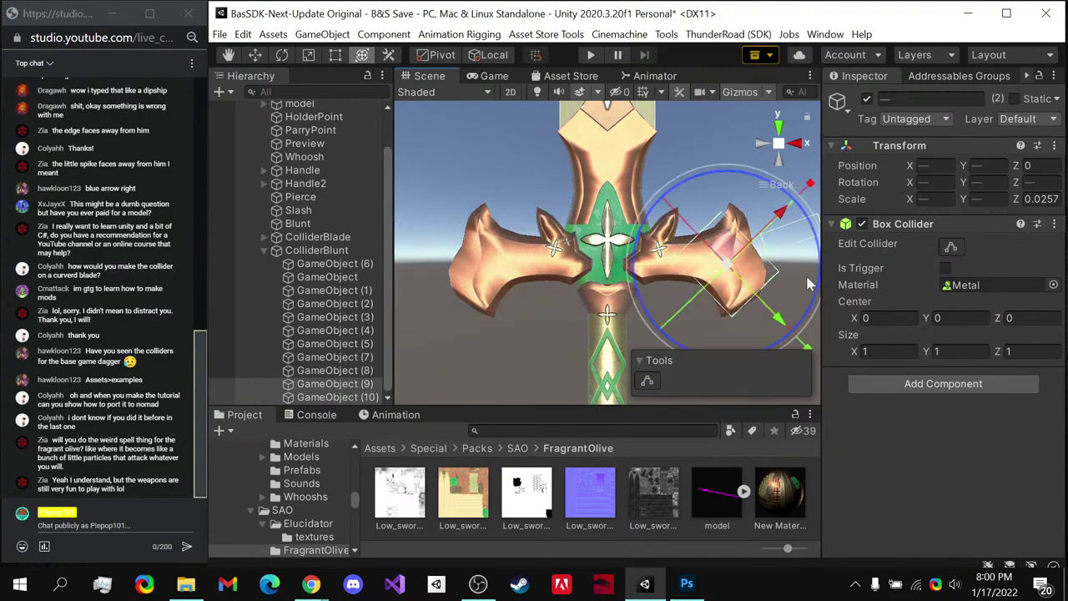
pyautogui.hotkey('ctrl', 'z')
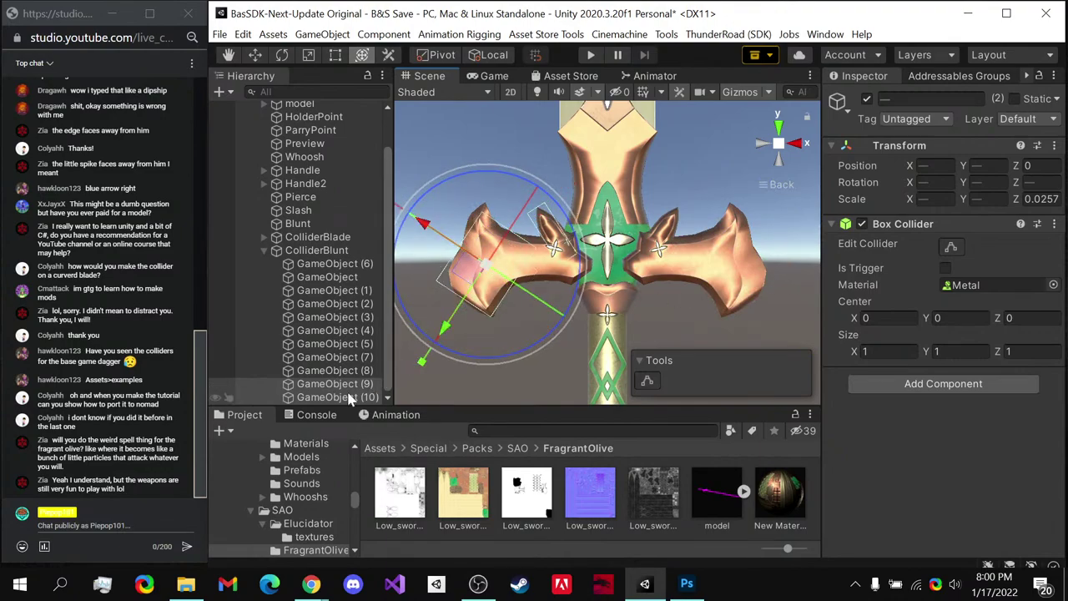
# - Move GameObject (9) to the crossguard's right end at about X 0.0662 and mirror its Z rotation to about 33.49°
pyautogui.click(357, 386)
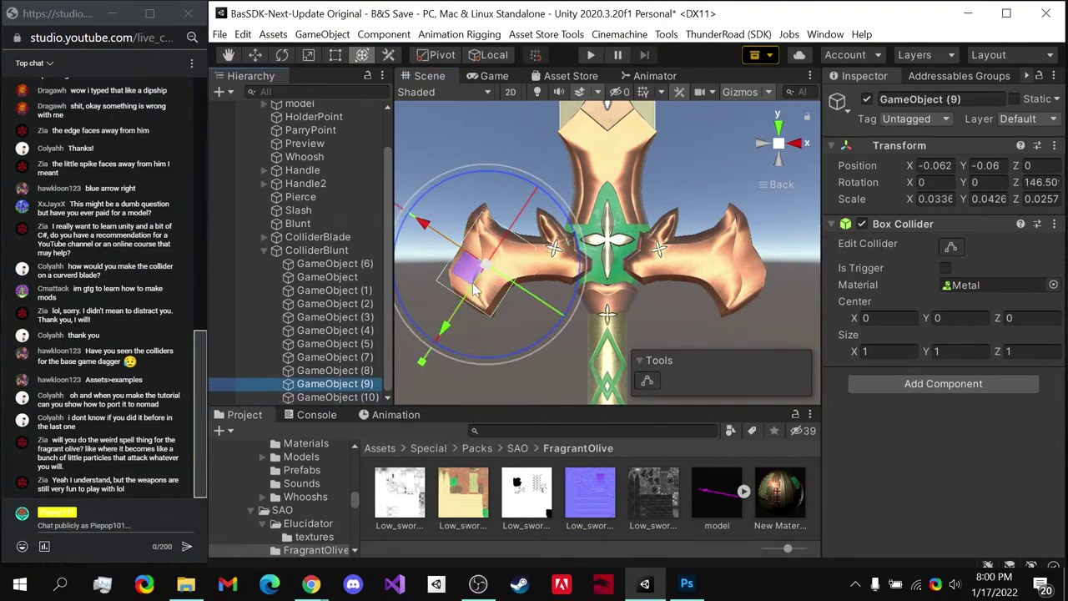
pyautogui.moveTo(567, 268); pyautogui.dragTo(816, 271)
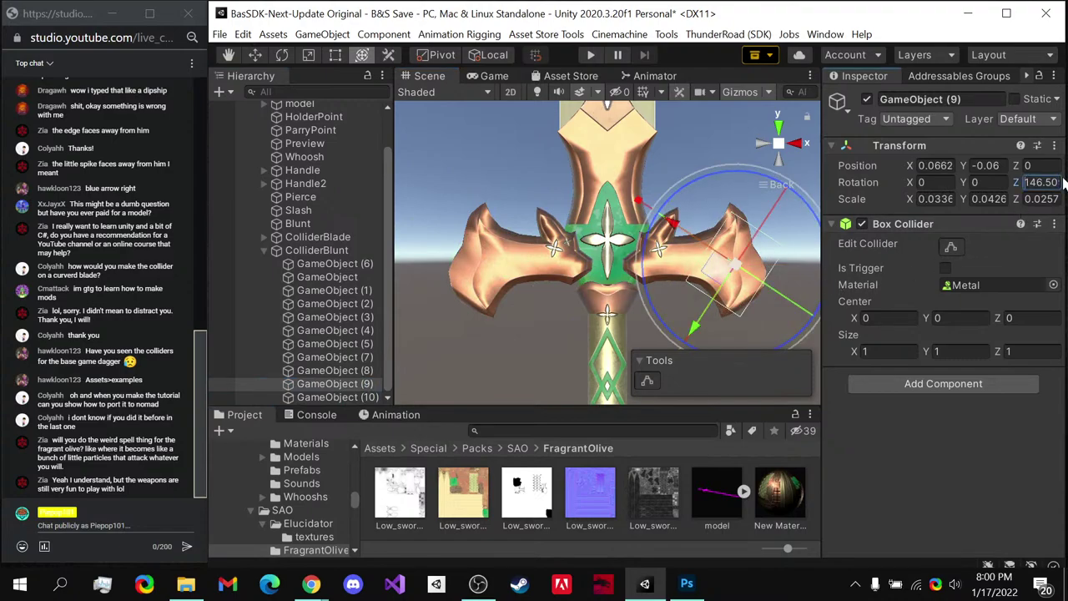
pyautogui.write('180-14')
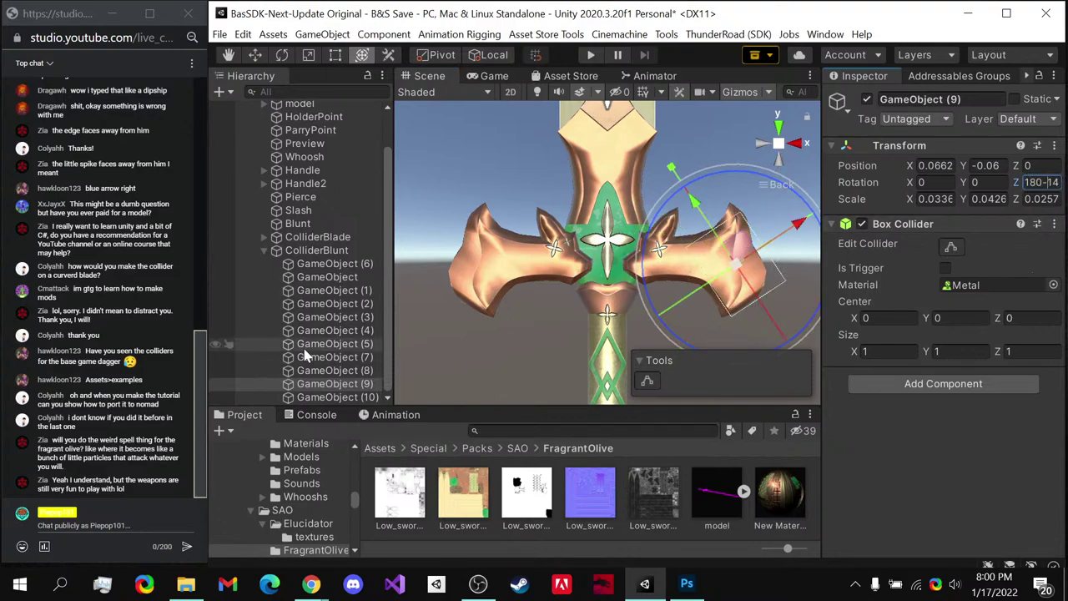
pyautogui.click(326, 386)
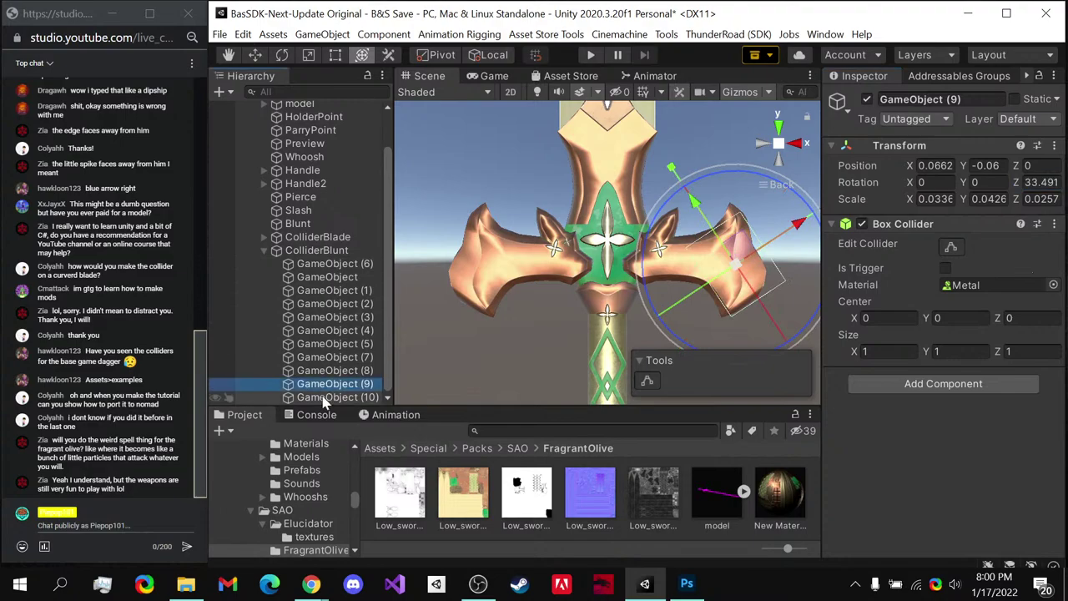
# - Mirror spike box GameObject (8) onto the right small spike, with Z rotation about -32.49° and X at about 0.0283
pyautogui.click(329, 397)
pyautogui.click(327, 372)
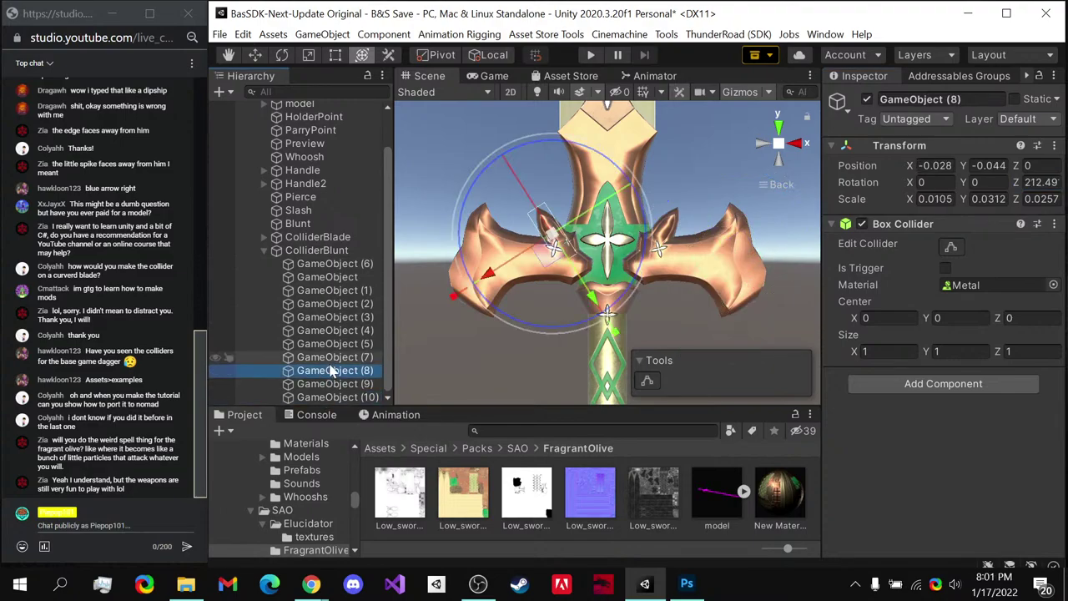
pyautogui.click(329, 357)
pyautogui.click(349, 398)
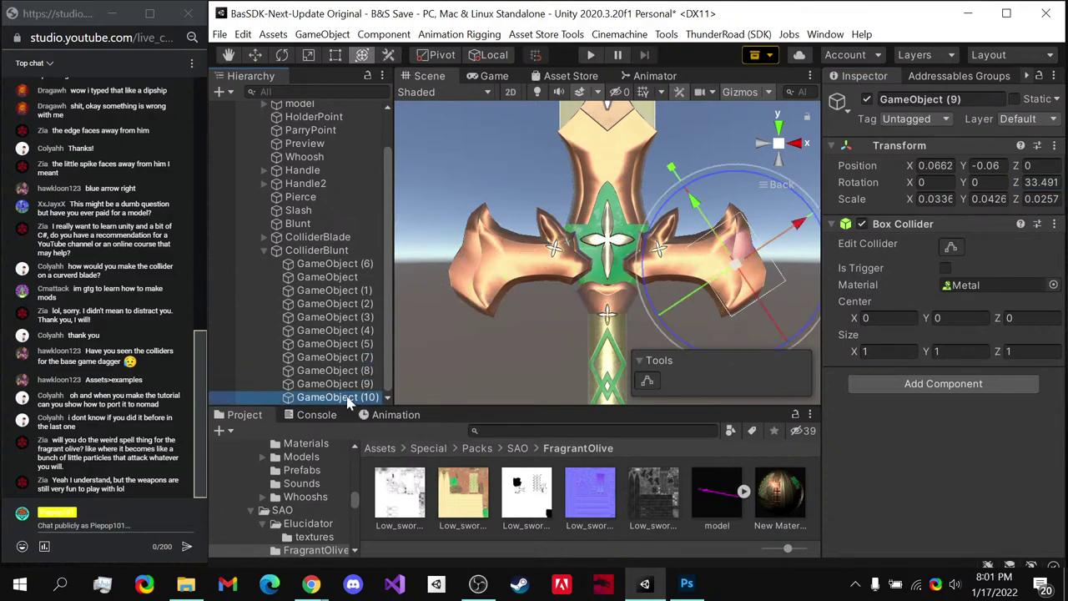
pyautogui.click(347, 370)
pyautogui.click(344, 357)
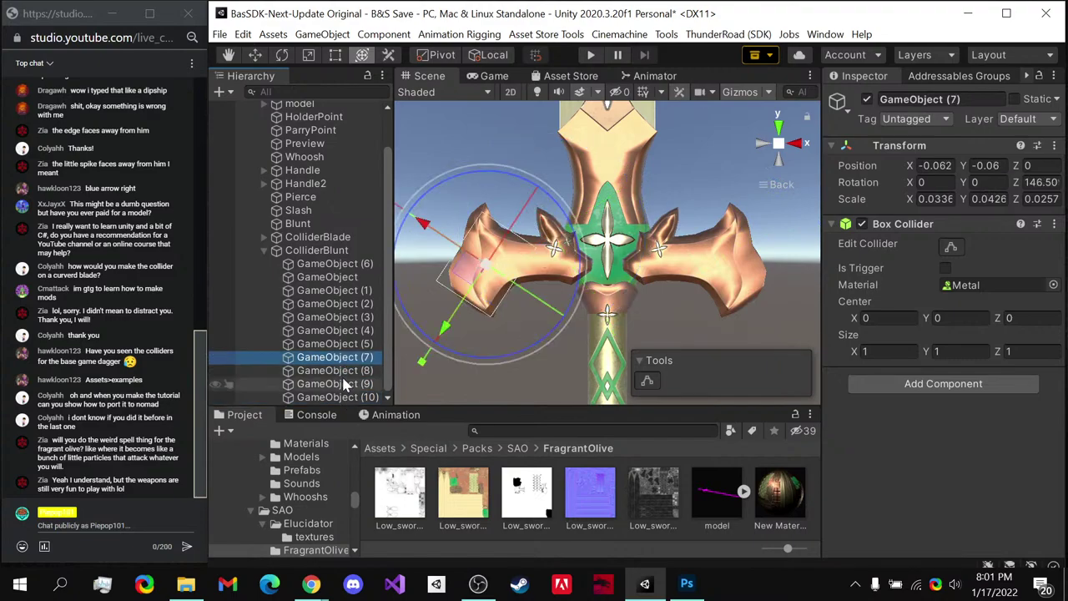
pyautogui.click(345, 384)
pyautogui.click(344, 371)
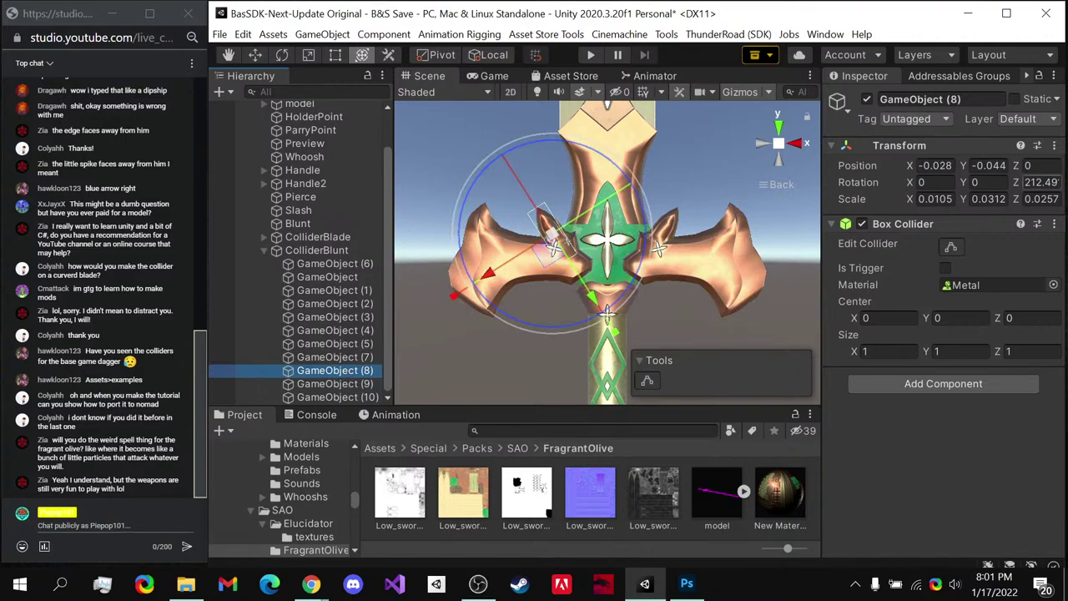
pyautogui.click(1040, 182)
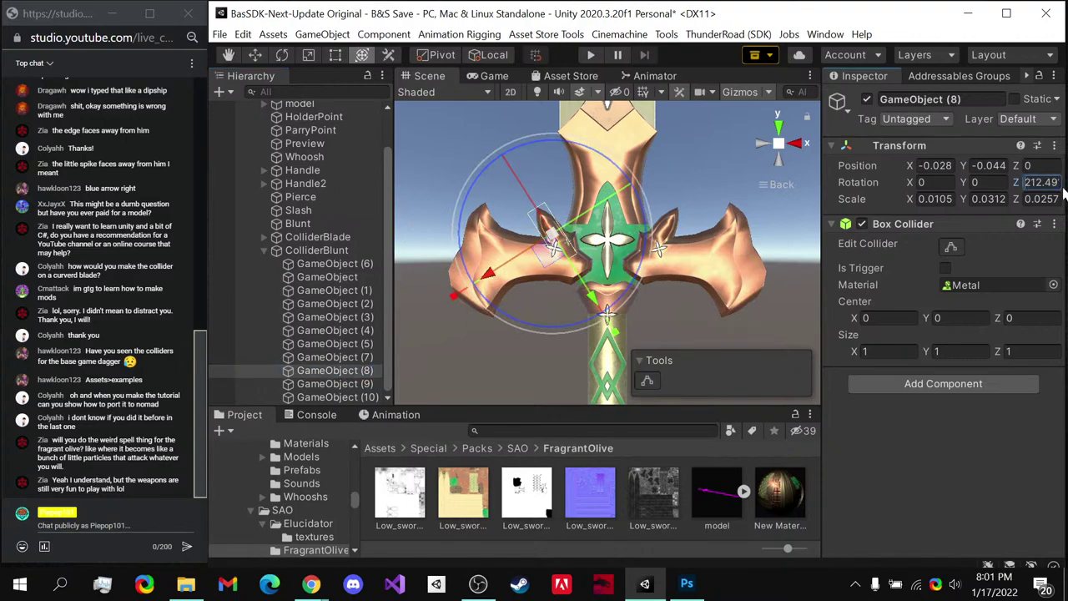
pyautogui.write('180-21')
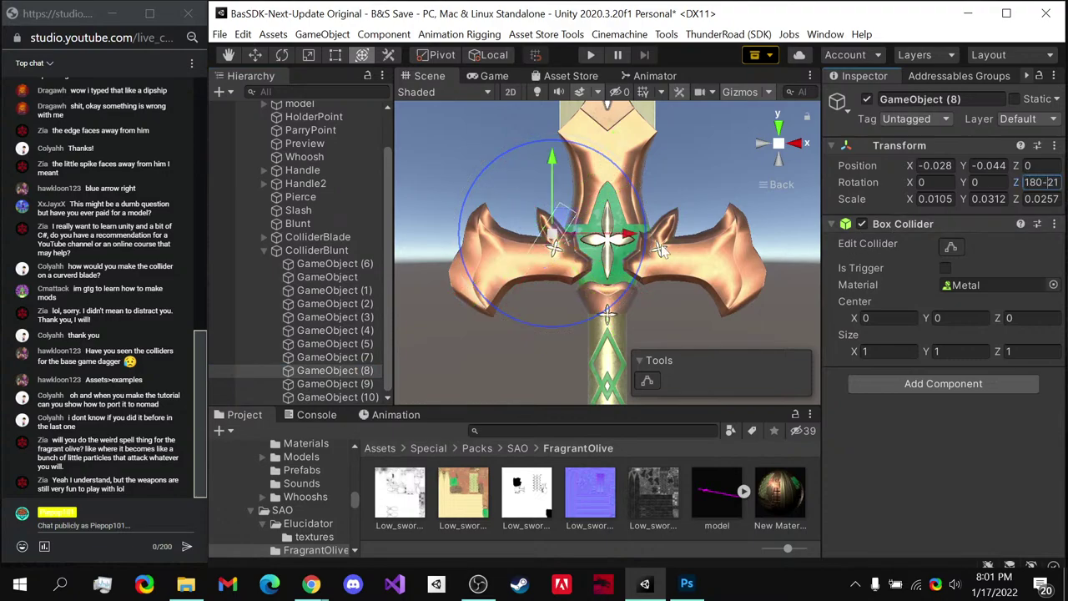
pyautogui.moveTo(632, 241); pyautogui.dragTo(743, 244)
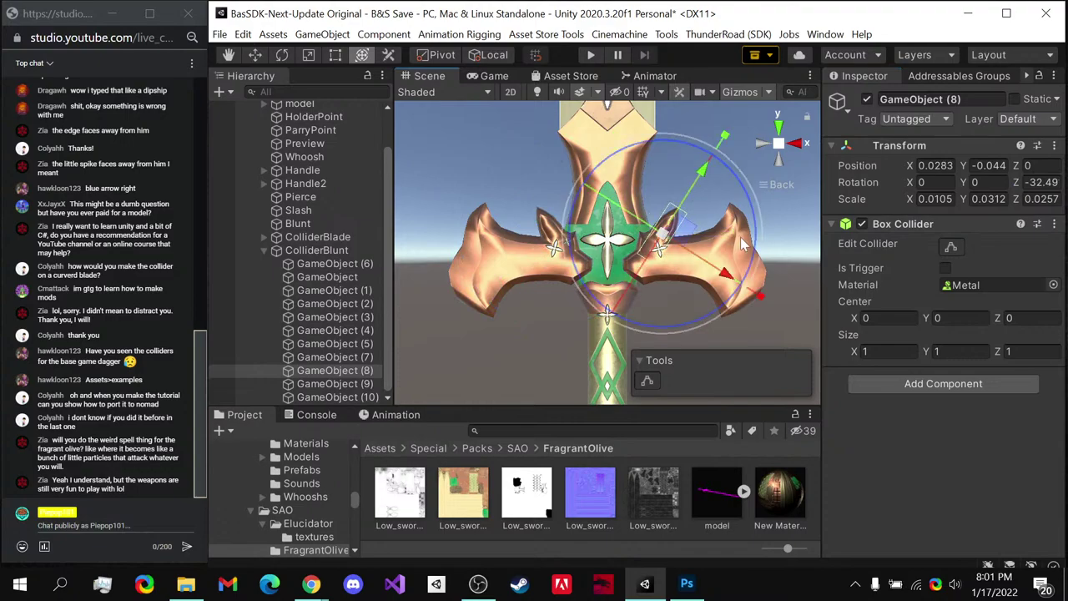
# - Shift the right-end box, GameObject (9), inward to about X 0.0636 and rotate it to about 31.2° on Z
pyautogui.click(314, 398)
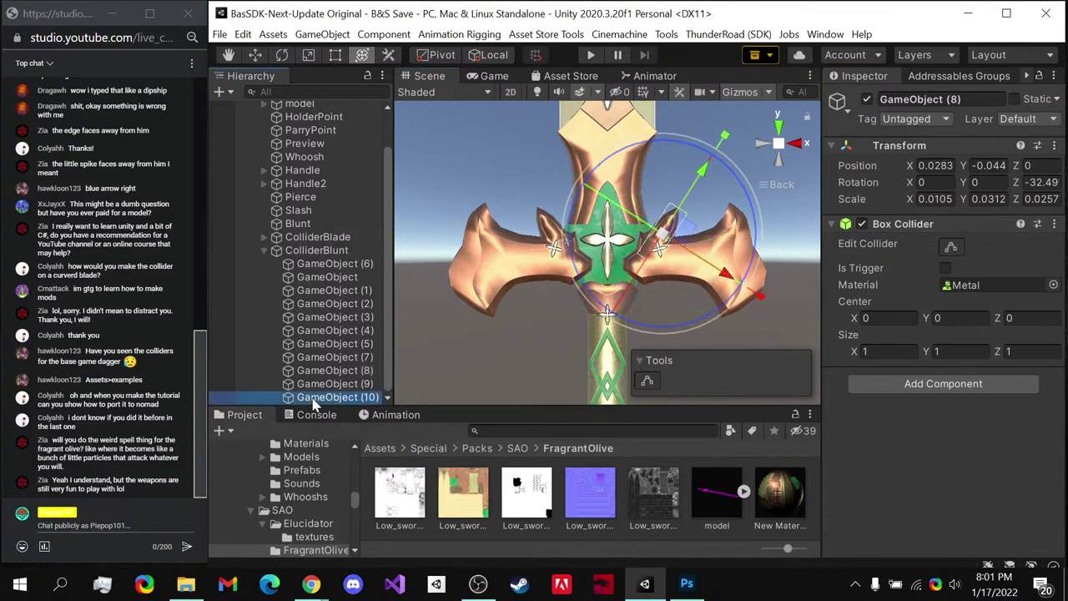
pyautogui.click(335, 252)
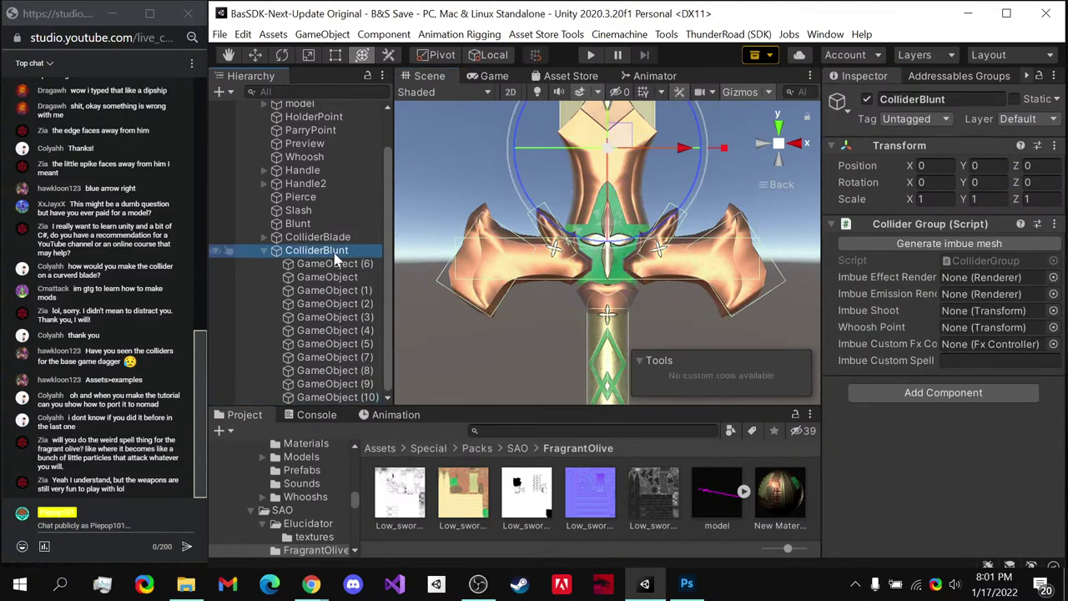
pyautogui.click(343, 398)
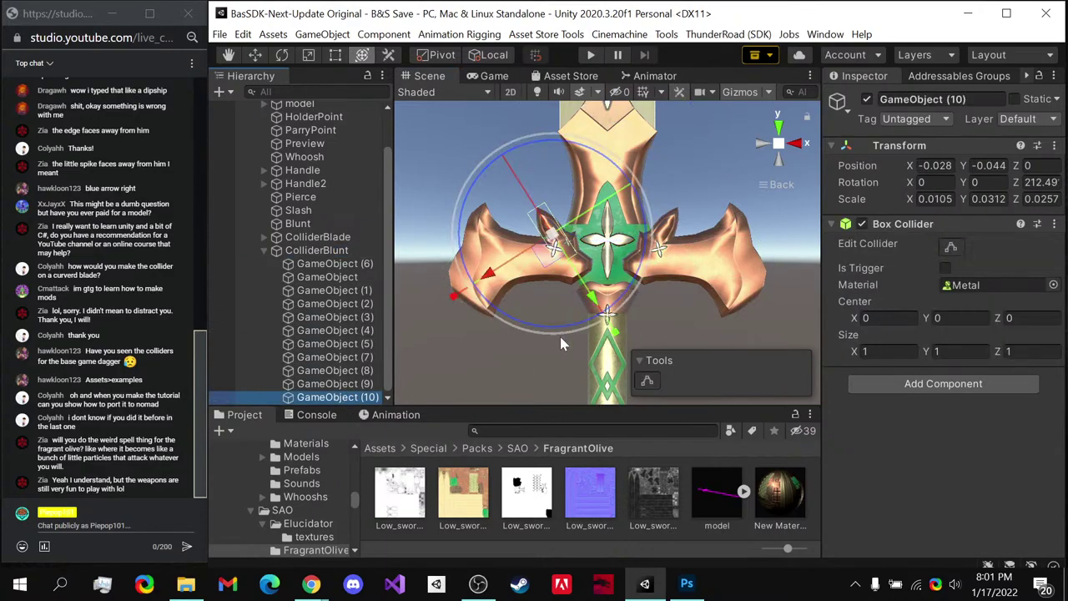
pyautogui.press('Up')
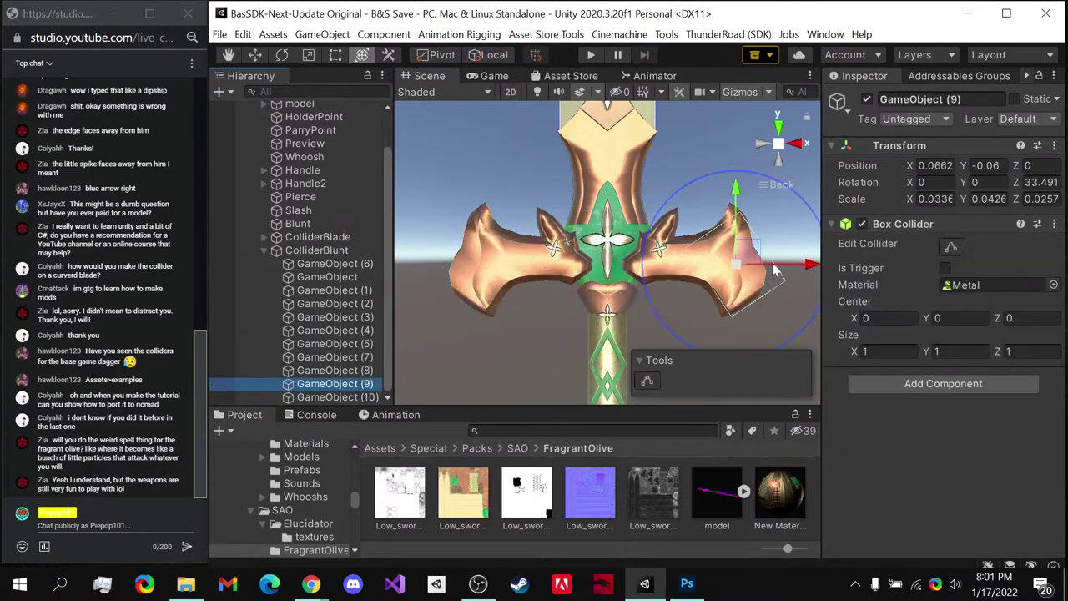
pyautogui.moveTo(812, 273); pyautogui.dragTo(802, 331)
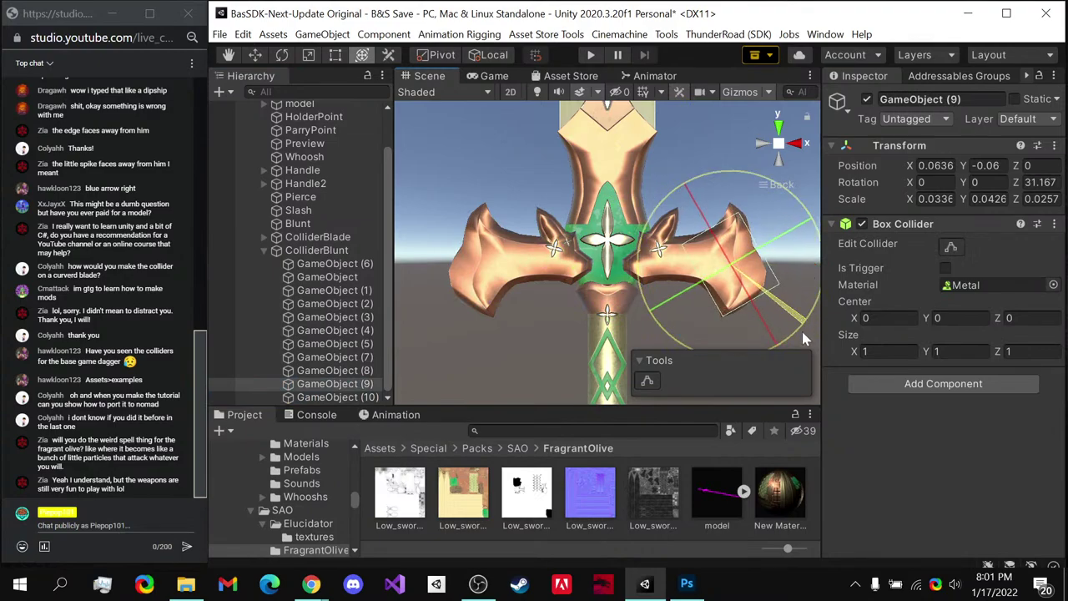
pyautogui.click(338, 252)
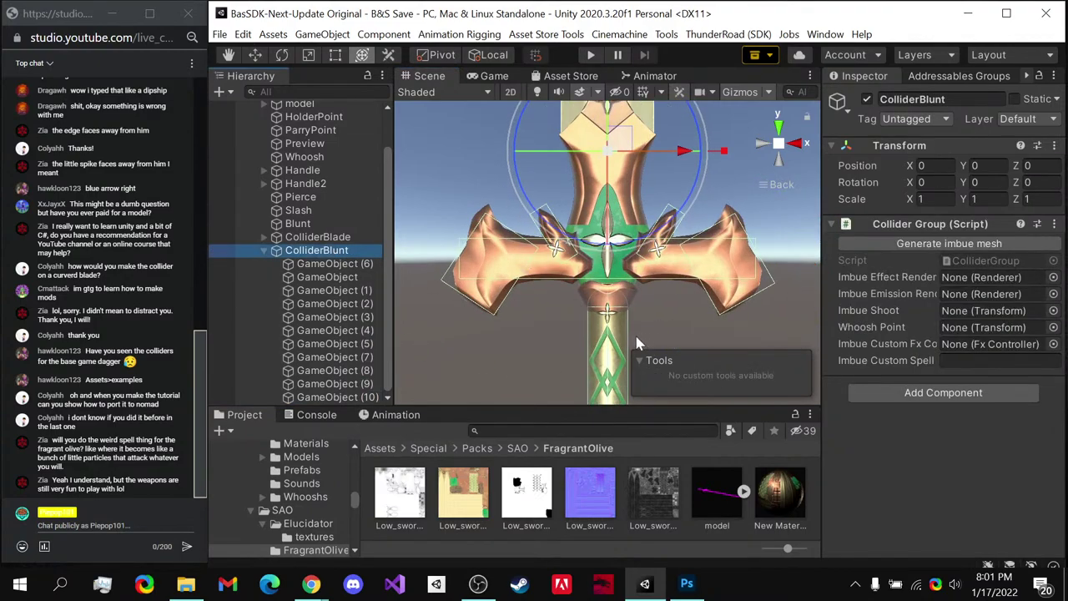
# - Lengthen the grip capsule collider, GameObject (6), to about 0.2481 in Y scale and raise it to about Y -0.163
pyautogui.click(351, 264)
pyautogui.press('f')
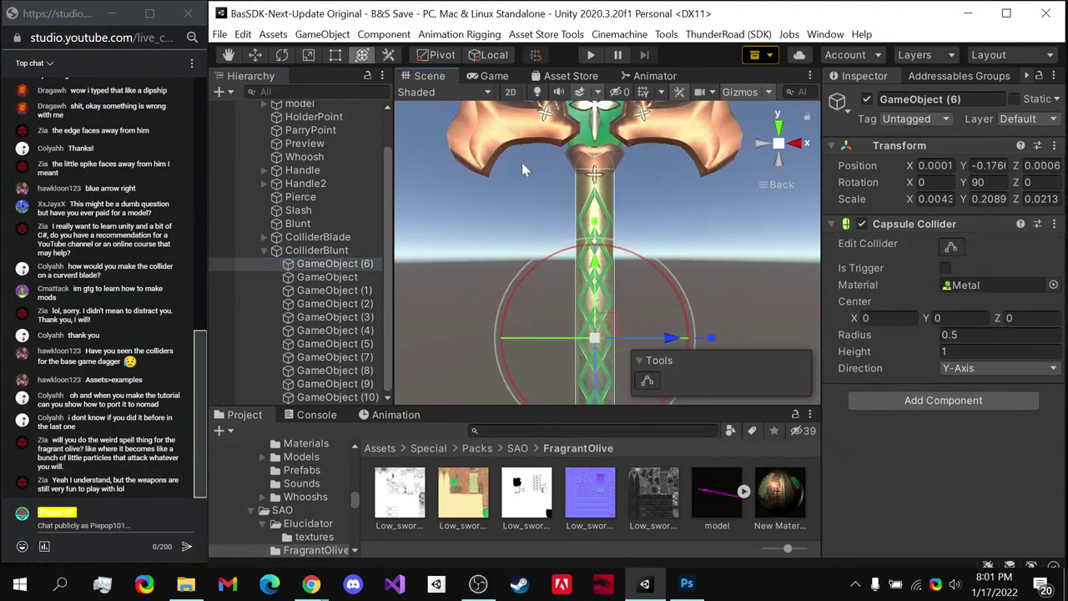
pyautogui.click(597, 203)
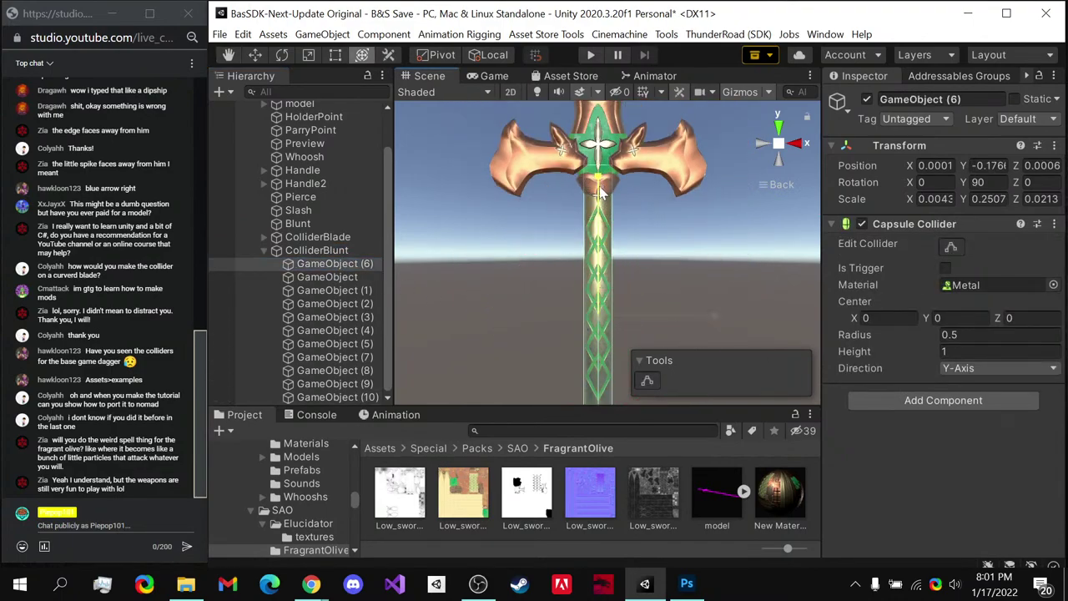
pyautogui.hotkey('ctrl', 'z')
pyautogui.moveTo(586, 142); pyautogui.dragTo(586, 133)
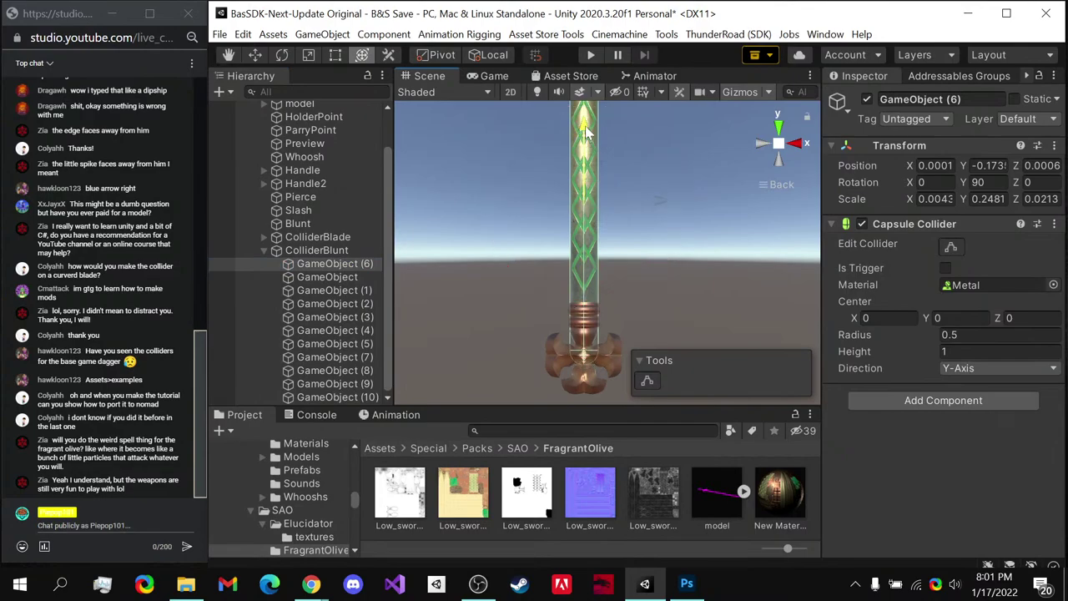
pyautogui.press('f')
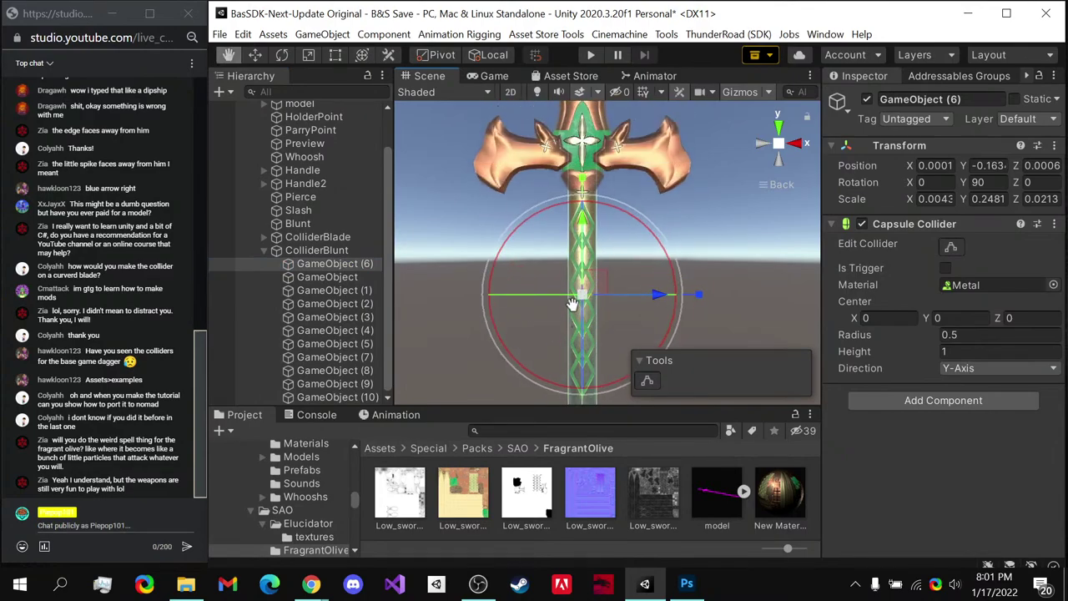
pyautogui.click(798, 144)
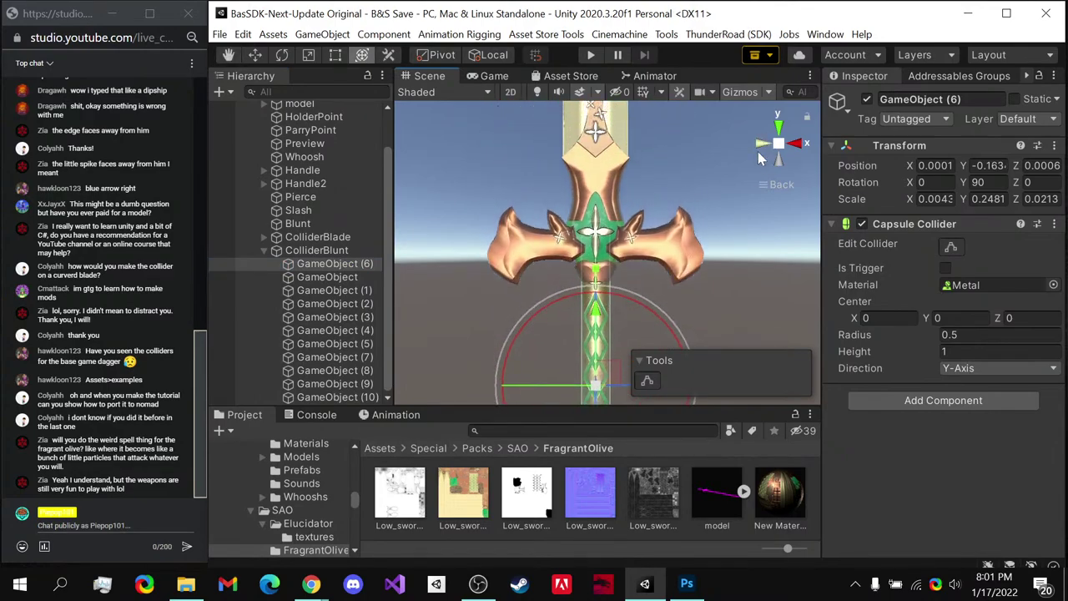
pyautogui.click(798, 144)
pyautogui.click(794, 146)
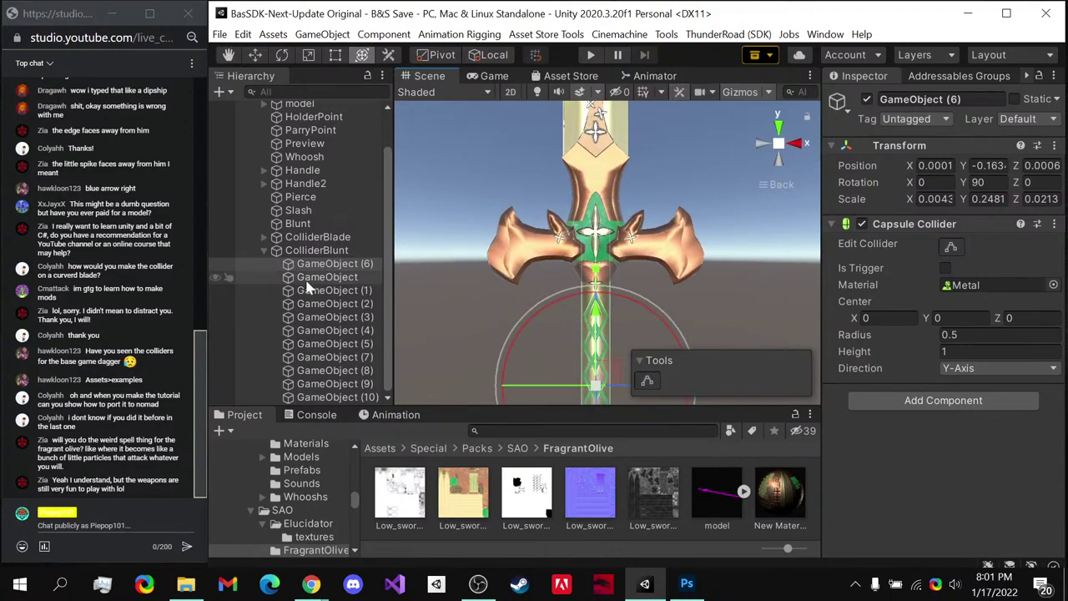
# - Duplicate the right-end crossguard box, GameObject (9), and set the copy's X position and Z rotation to 0
pyautogui.click(317, 251)
pyautogui.press('f')
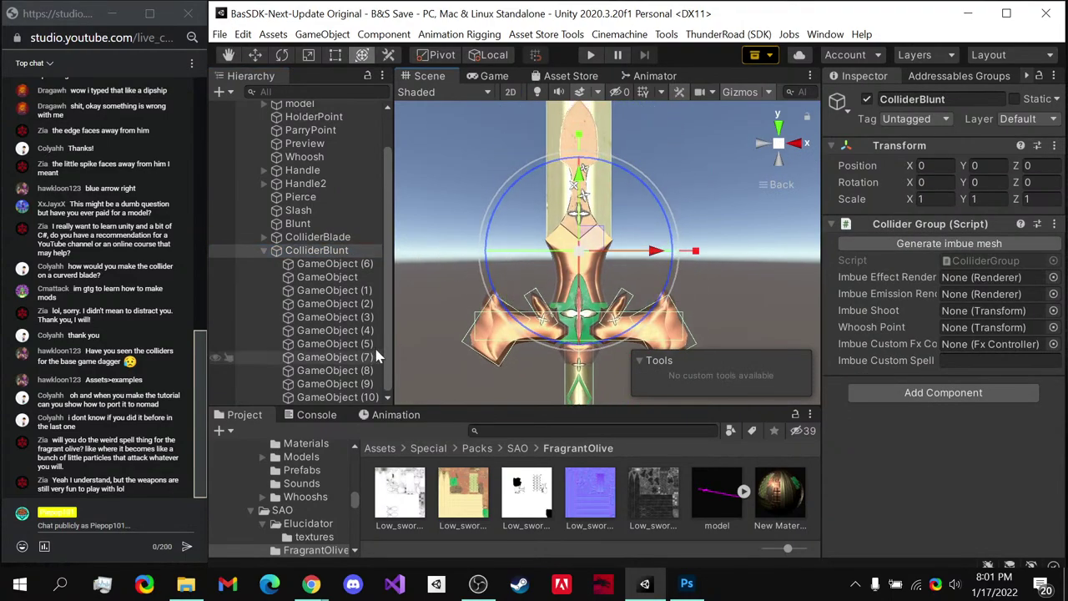
pyautogui.press('f')
pyautogui.click(335, 398)
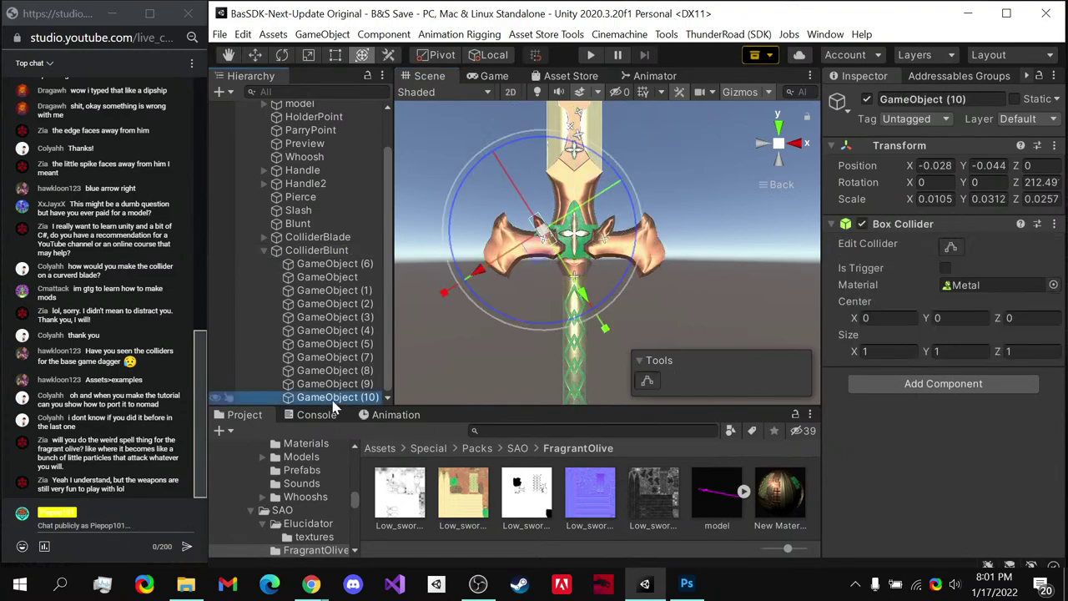
pyautogui.click(333, 385)
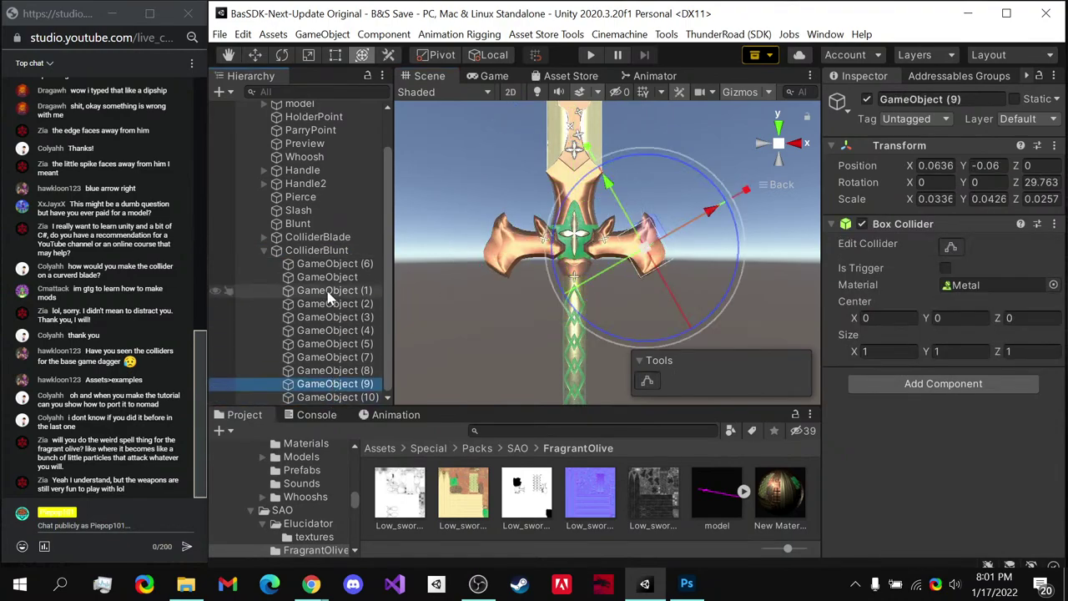
pyautogui.hotkey('ctrl', 'd')
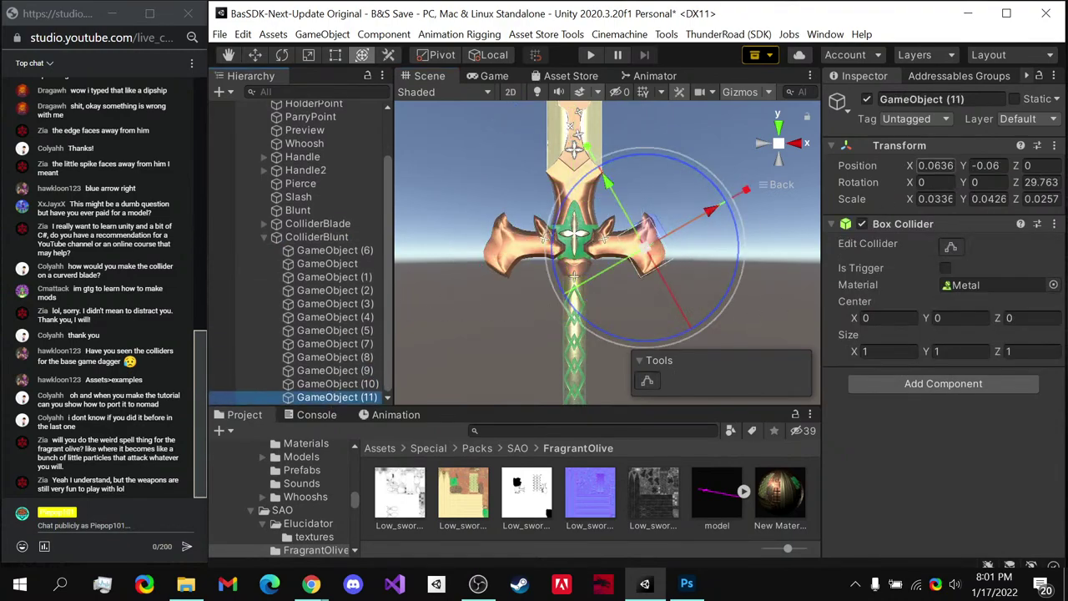
pyautogui.click(934, 166)
pyautogui.write('0.')
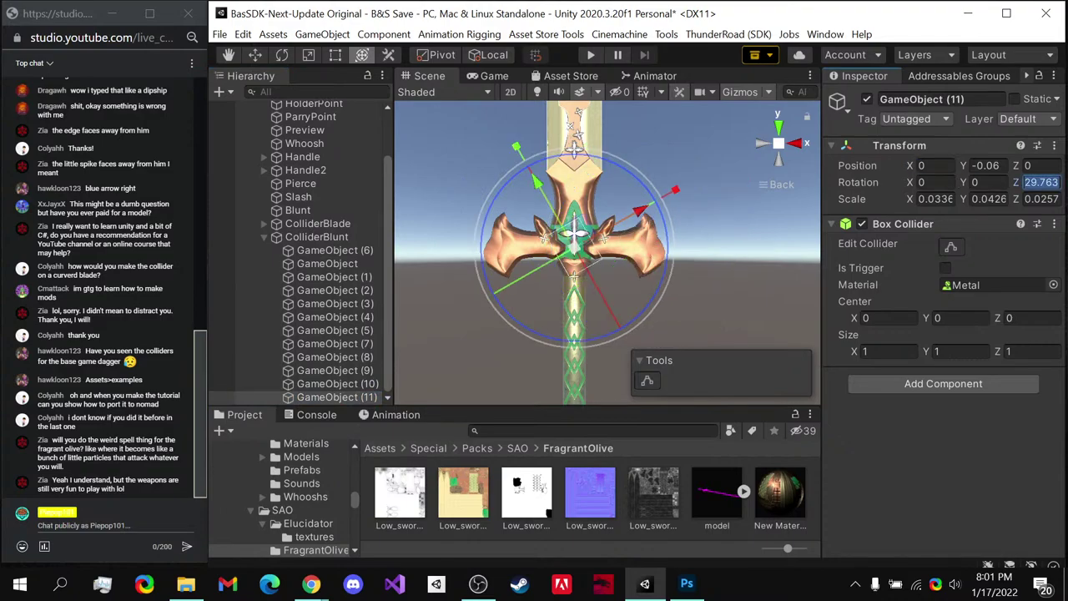
pyautogui.write('0')
# - Raise the copied box, GameObject (11), to the neck below the blade at about Y -0.017 and thin it to about 0.0193 in Z scale
pyautogui.scroll(2, 586, 186)
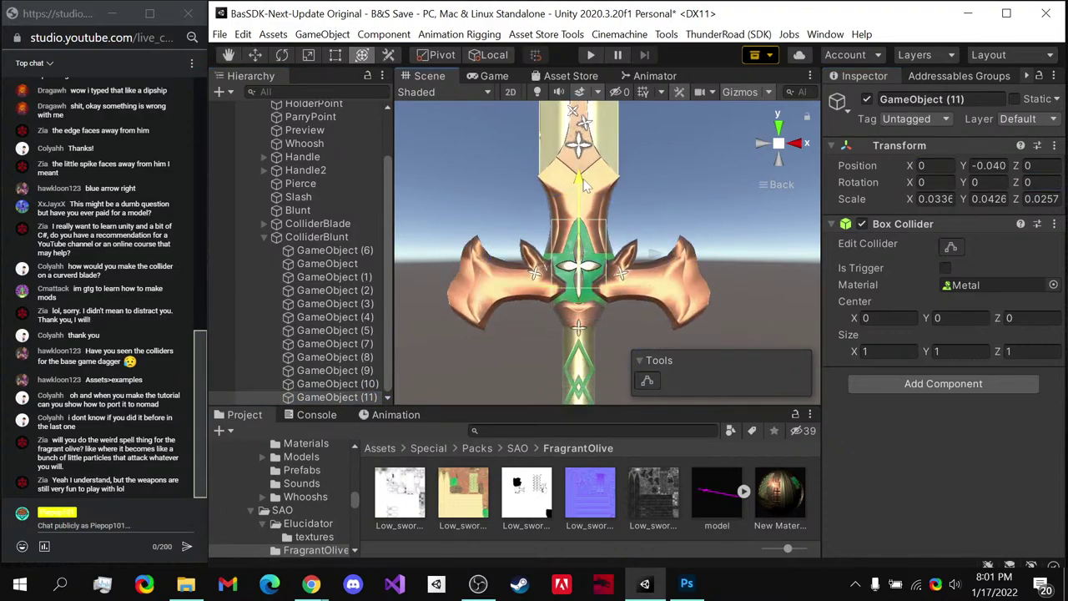
pyautogui.moveTo(585, 186); pyautogui.dragTo(586, 178)
pyautogui.click(764, 142)
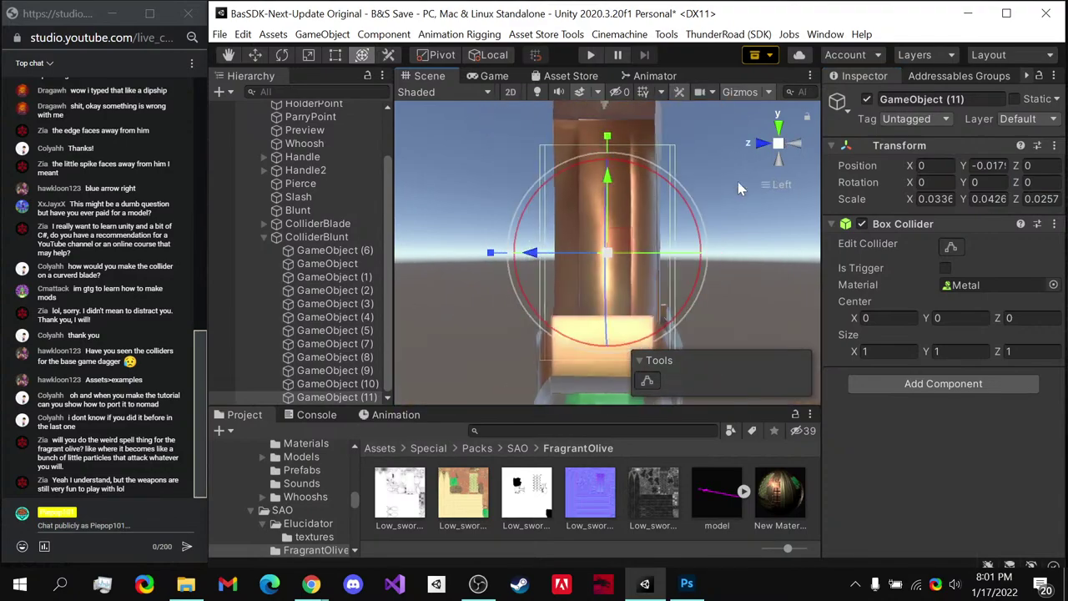
pyautogui.scroll(-2, 620, 236)
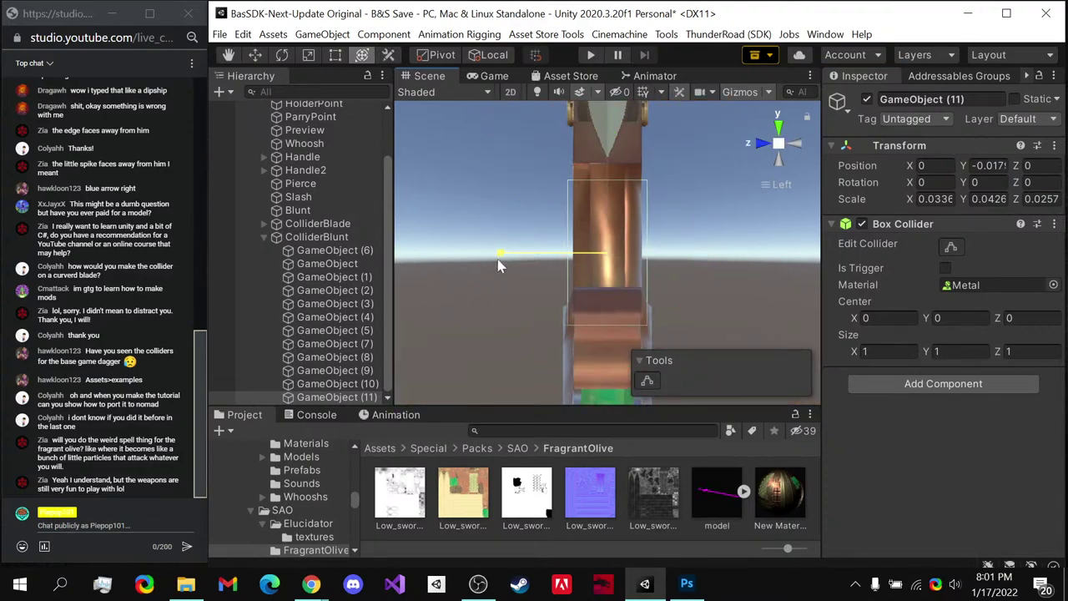
# - Fit the neck box, GameObject (11), to the model with about 0.0382 X scale and 0.0581 Y scale, keeping it unrotated
pyautogui.click(797, 145)
pyautogui.moveTo(607, 247); pyautogui.dragTo(615, 197)
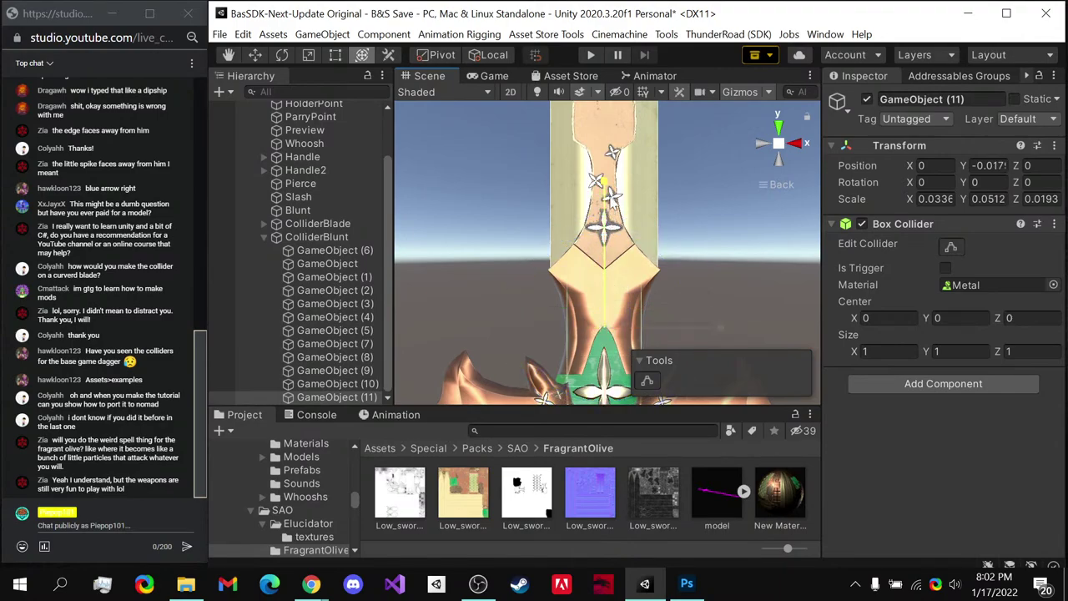
pyautogui.scroll(3, 618, 250)
pyautogui.scroll(-3, 670, 268)
pyautogui.scroll(2, 651, 271)
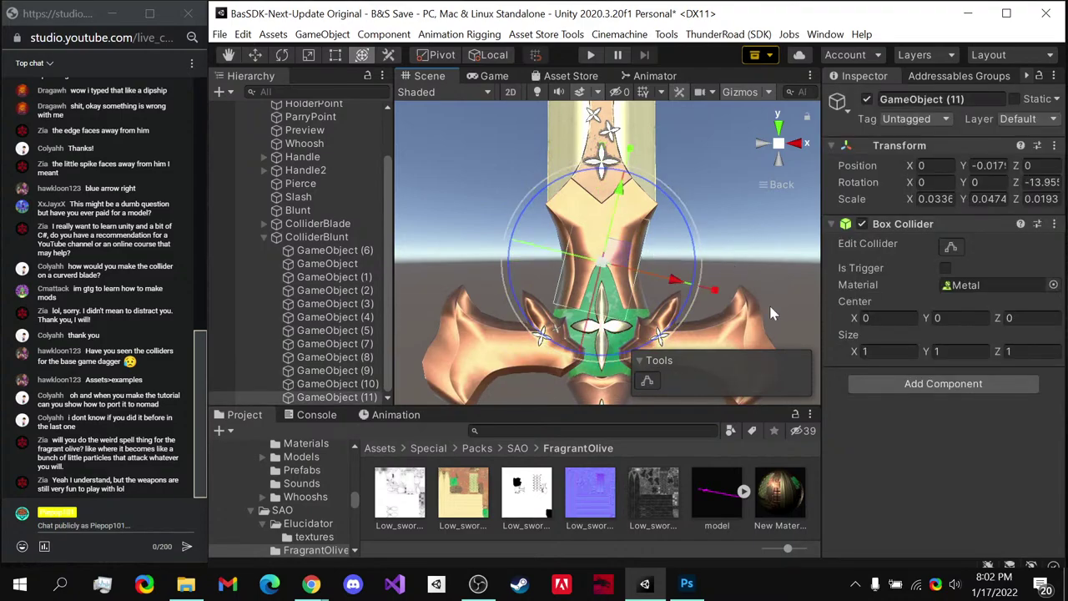
pyautogui.moveTo(727, 264); pyautogui.dragTo(743, 267)
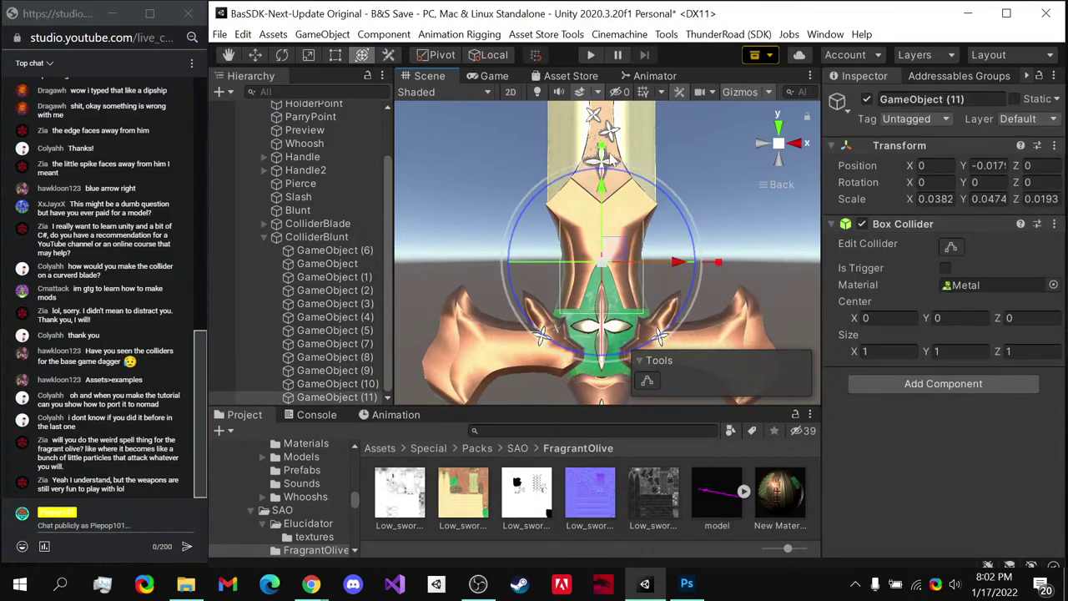
pyautogui.moveTo(603, 163); pyautogui.dragTo(610, 133)
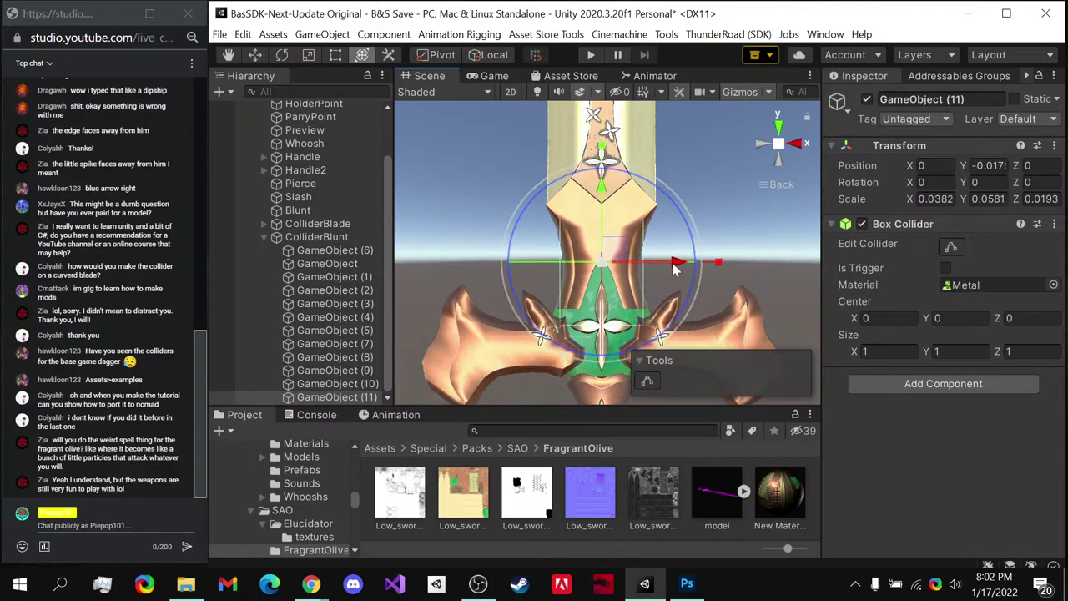
# - Shift the ColliderBlunt group aside to about X -0.089 to inspect its colliders, and undo the move
pyautogui.click(337, 238)
pyautogui.press('f')
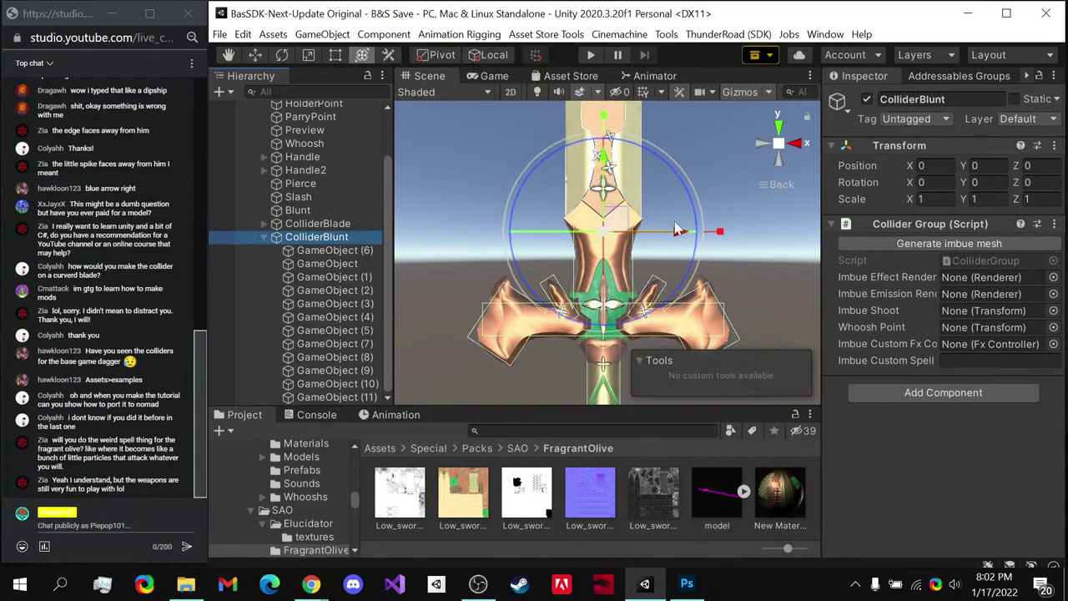
pyautogui.moveTo(678, 229); pyautogui.dragTo(547, 268)
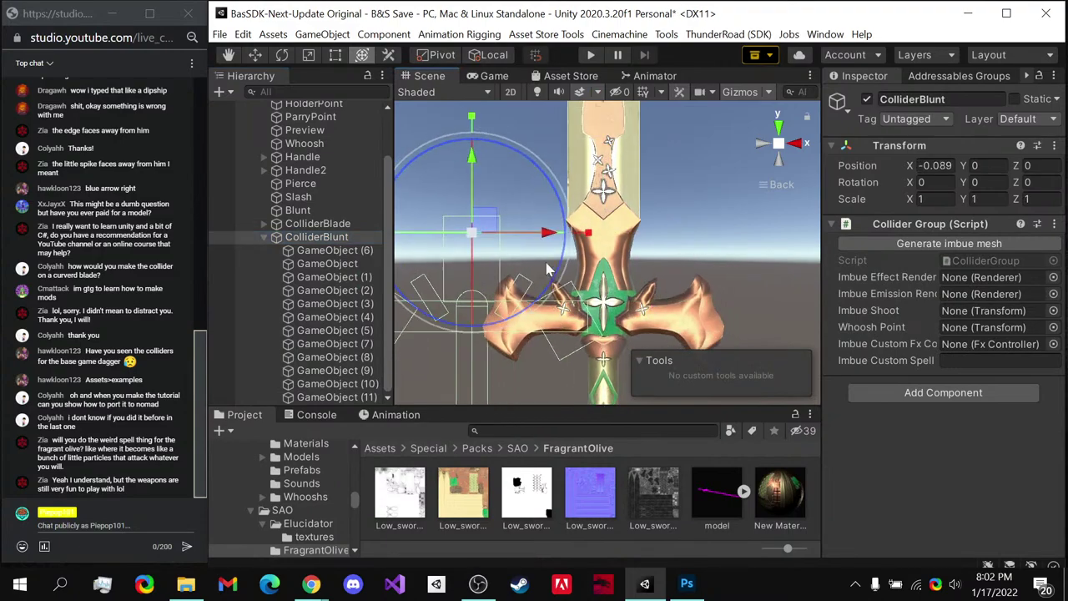
pyautogui.hotkey('ctrl', 'z')
pyautogui.keyDown('ctrl'); pyautogui.click(322, 227); pyautogui.keyUp('ctrl')
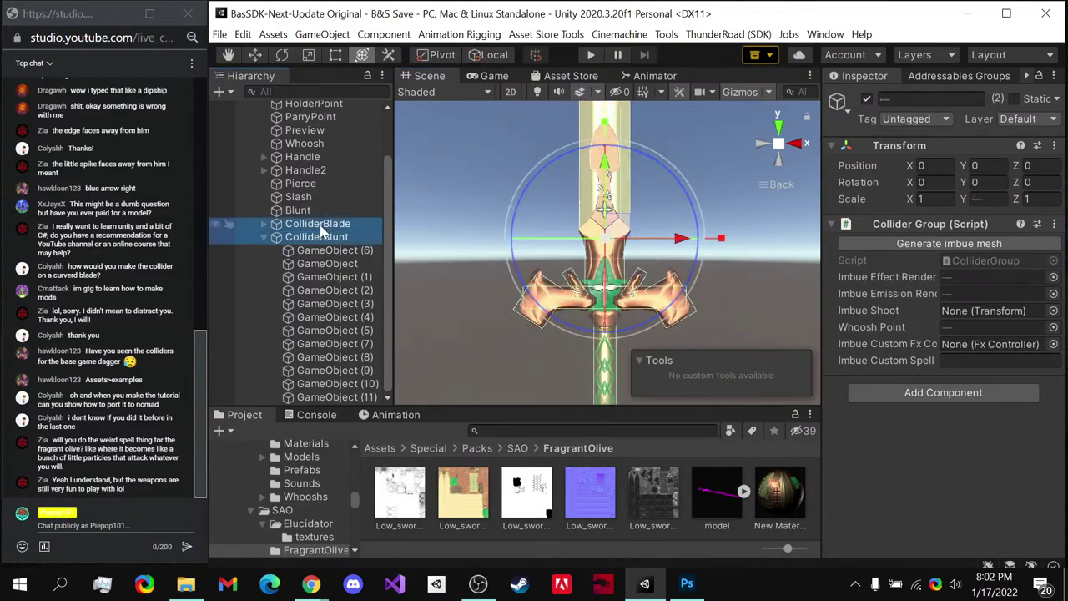
# - Generate the imbue mesh for the ColliderBlade collider group
pyautogui.click(264, 237)
pyautogui.click(313, 282)
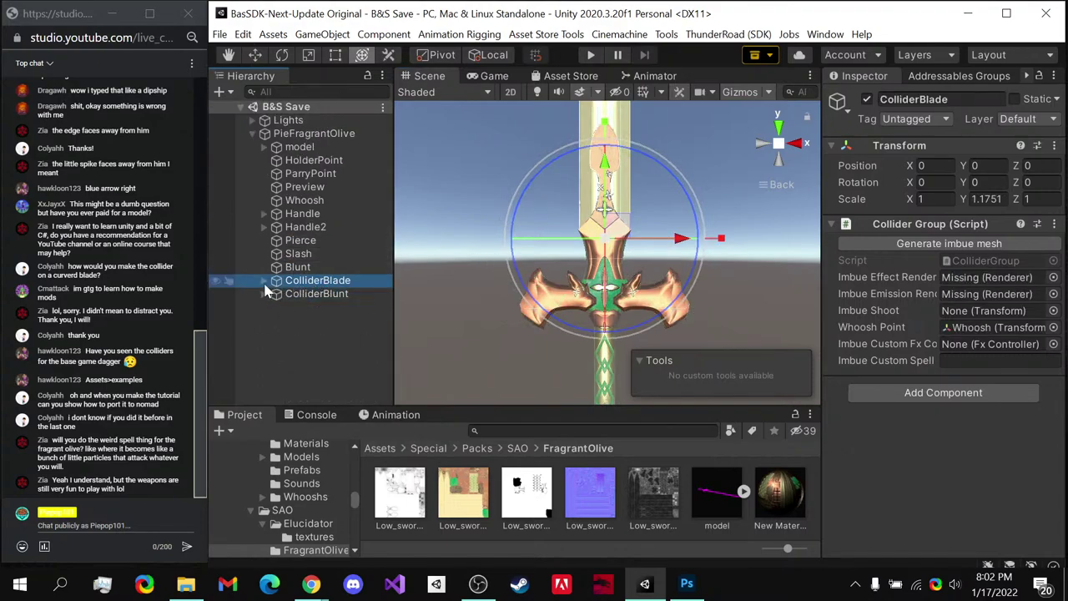
pyautogui.click(263, 284)
pyautogui.click(991, 243)
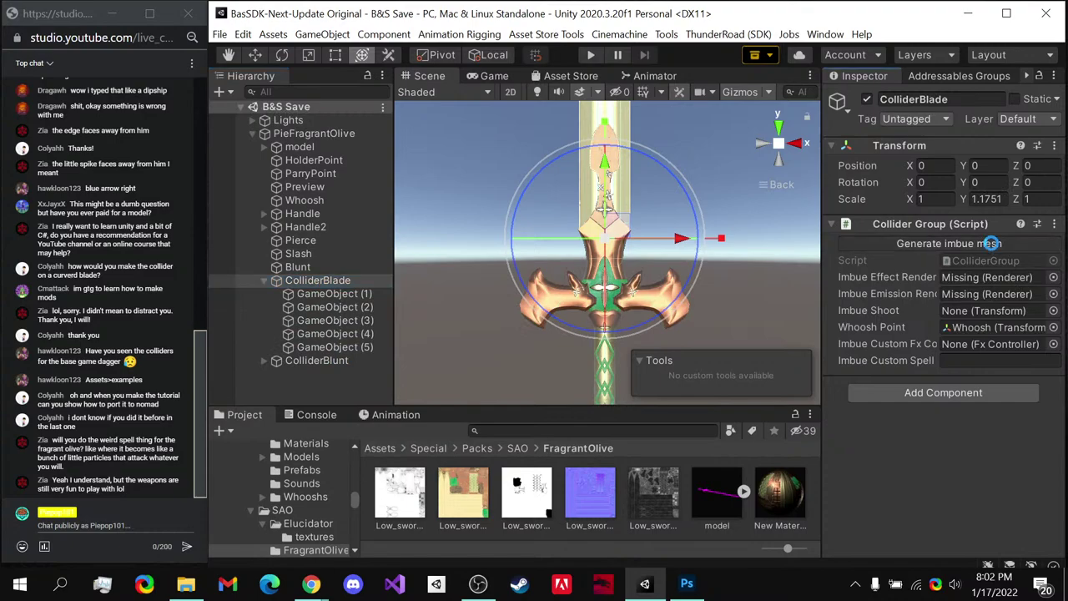
pyautogui.scroll(-5, 651, 251)
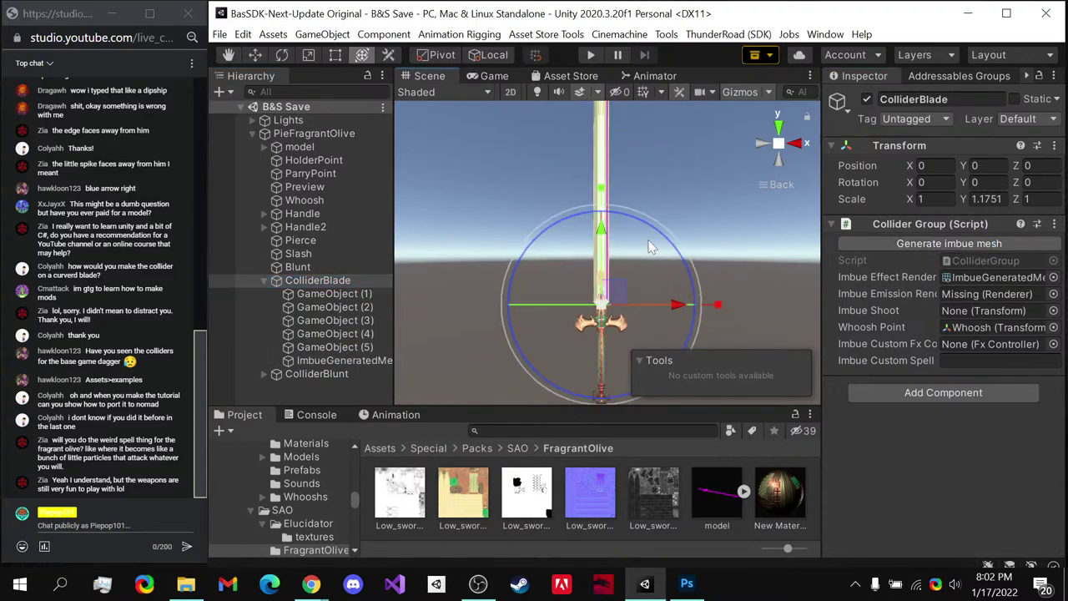
pyautogui.scroll(2, 651, 246)
# - Disable the Mesh Renderer on ImbueGeneratedMesh and save the scene
pyautogui.click(344, 360)
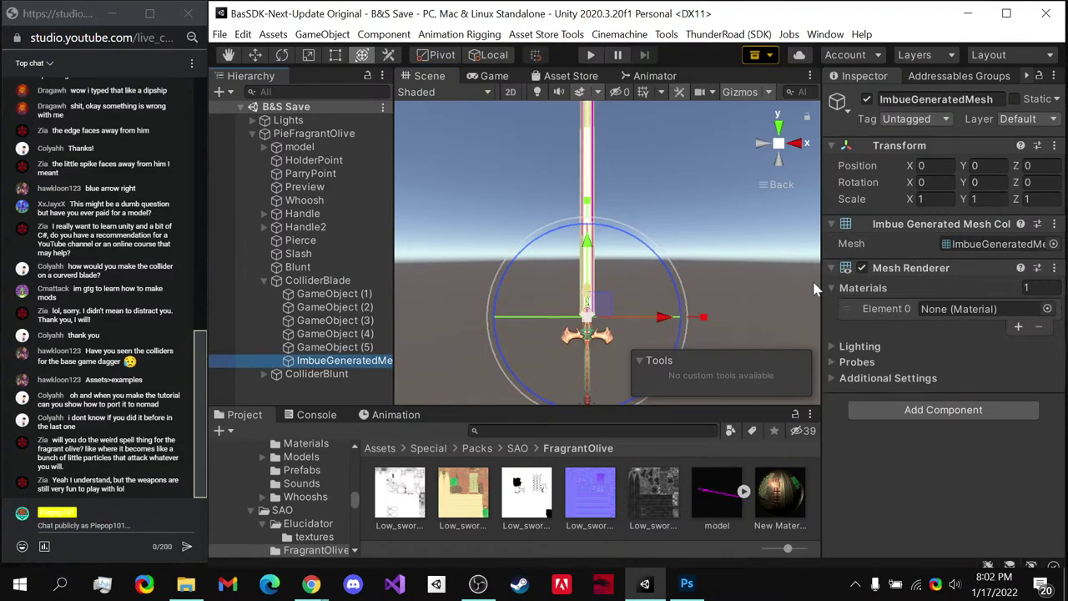
pyautogui.click(862, 268)
pyautogui.click(831, 268)
pyautogui.hotkey('ctrl', 's')
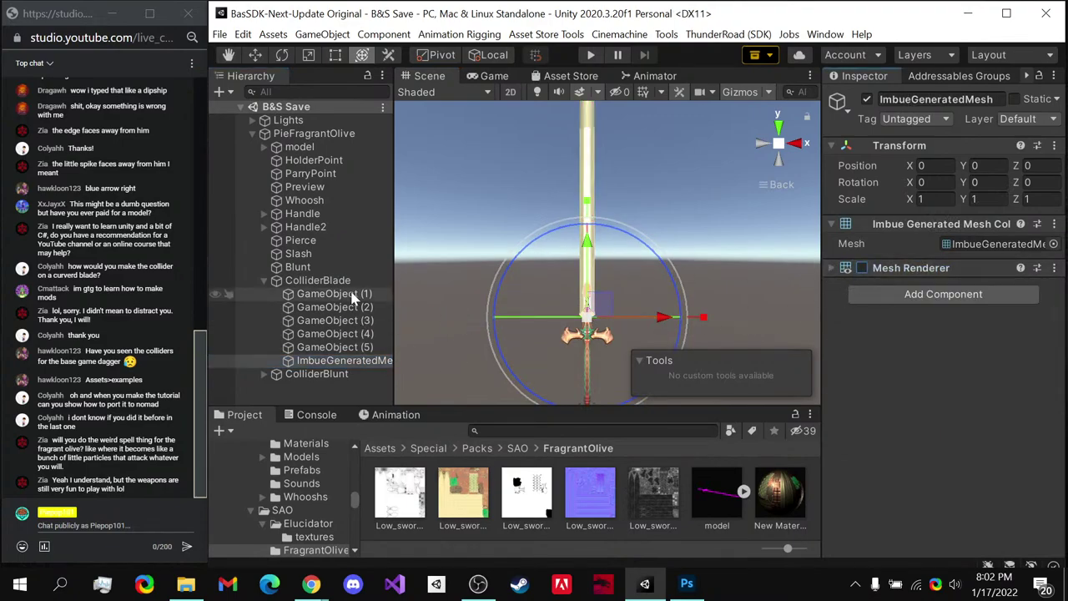
# - Assign the blade mesh 12_low as ColliderBlade's imbue emission renderer
pyautogui.click(347, 282)
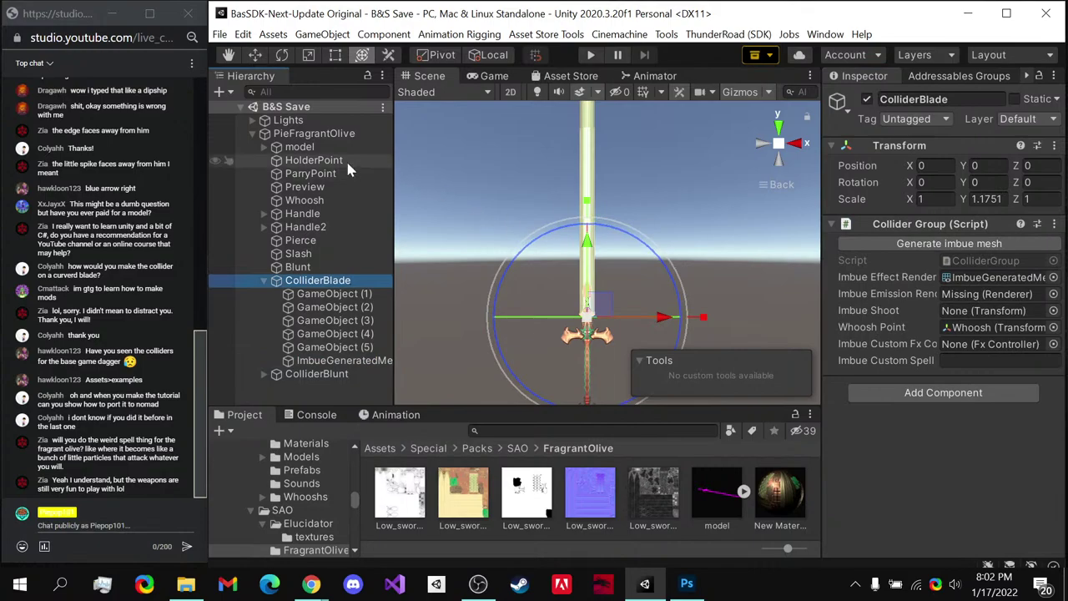
pyautogui.click(263, 147)
pyautogui.click(584, 182)
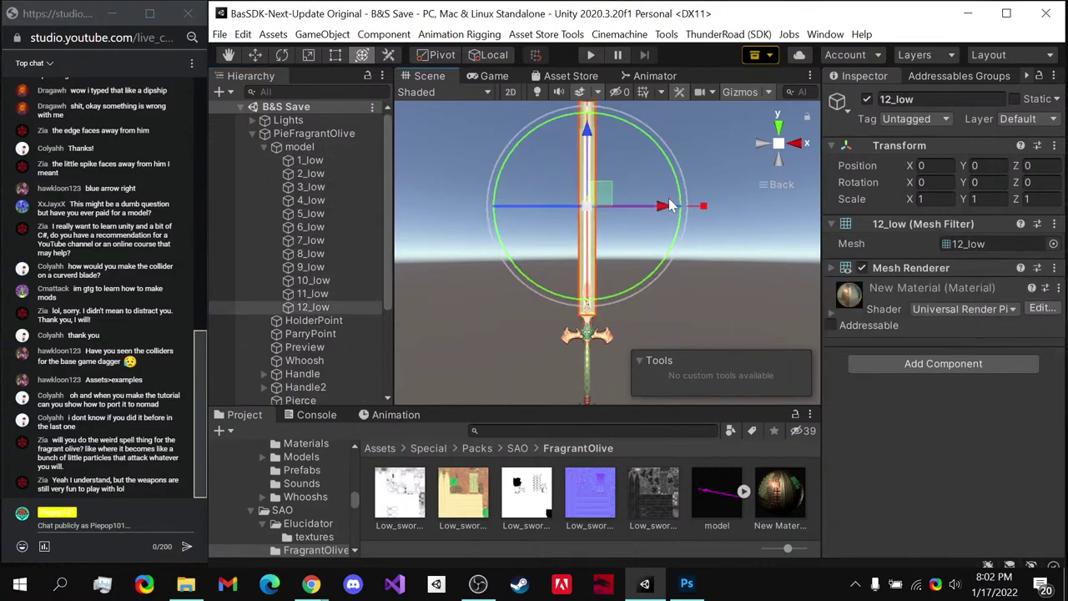
pyautogui.scroll(-3, 667, 209)
pyautogui.scroll(3, 584, 267)
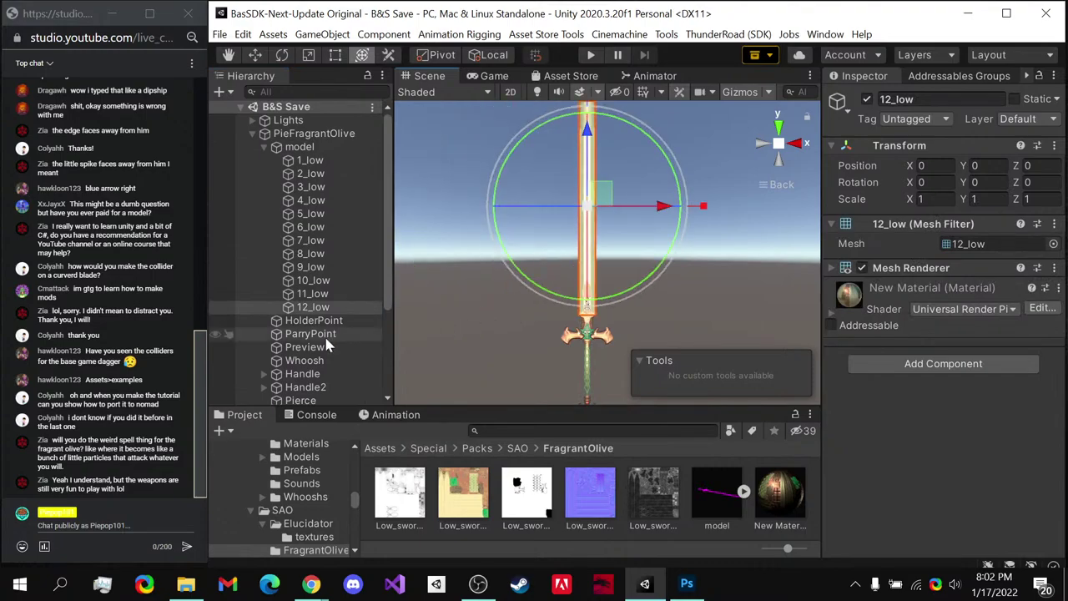
pyautogui.scroll(-3, 325, 342)
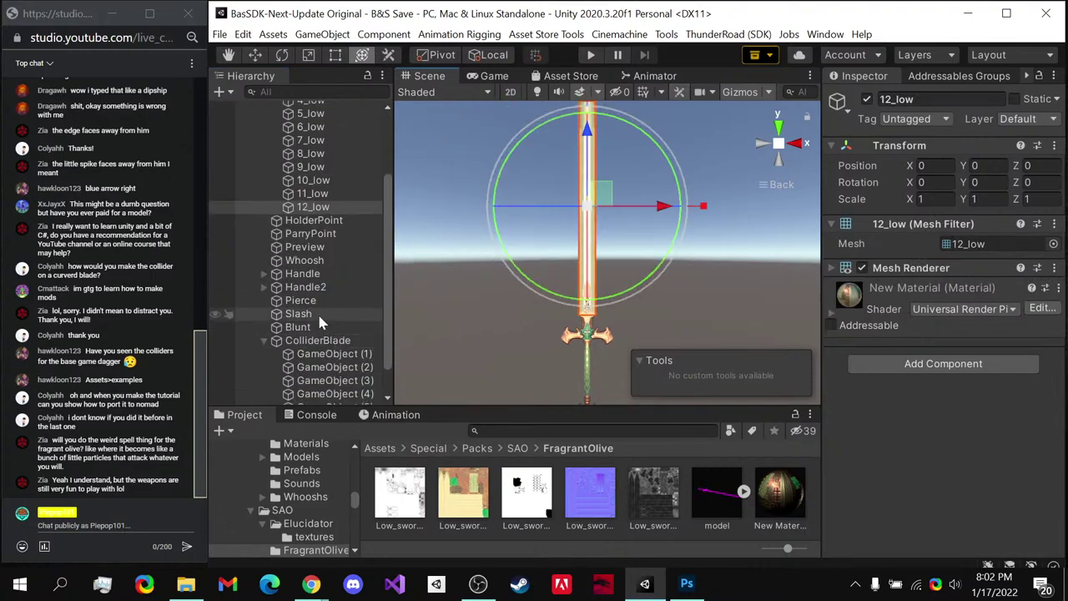
pyautogui.scroll(-1, 322, 313)
pyautogui.click(322, 305)
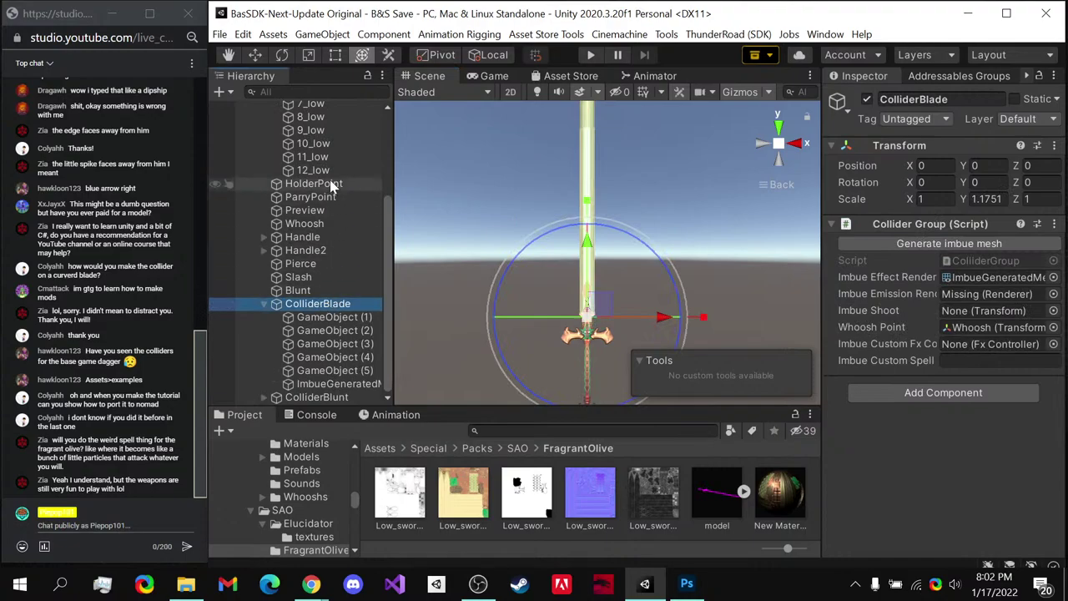
pyautogui.moveTo(312, 169); pyautogui.dragTo(958, 298)
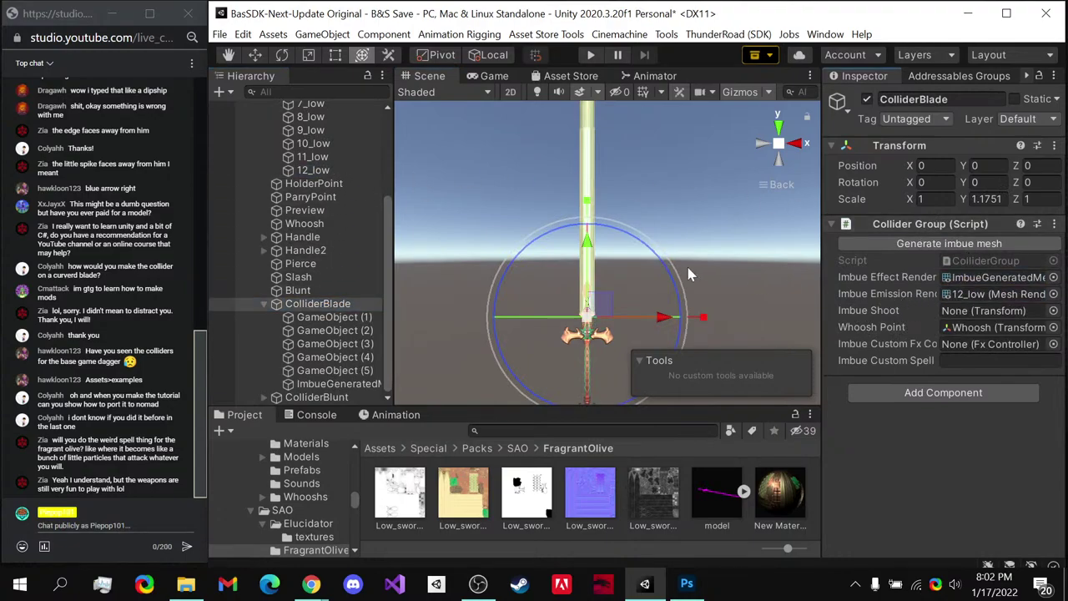
pyautogui.click(264, 302)
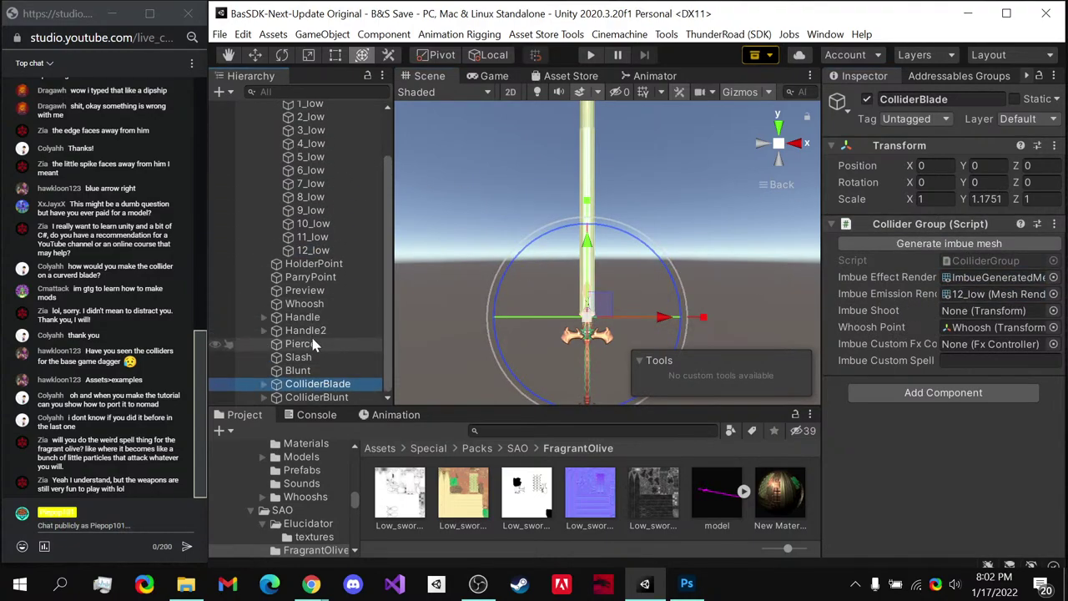
# - Duplicate the sword's New Material in the FragrantOlive folder and name the copy Emis
pyautogui.scroll(2, 317, 307)
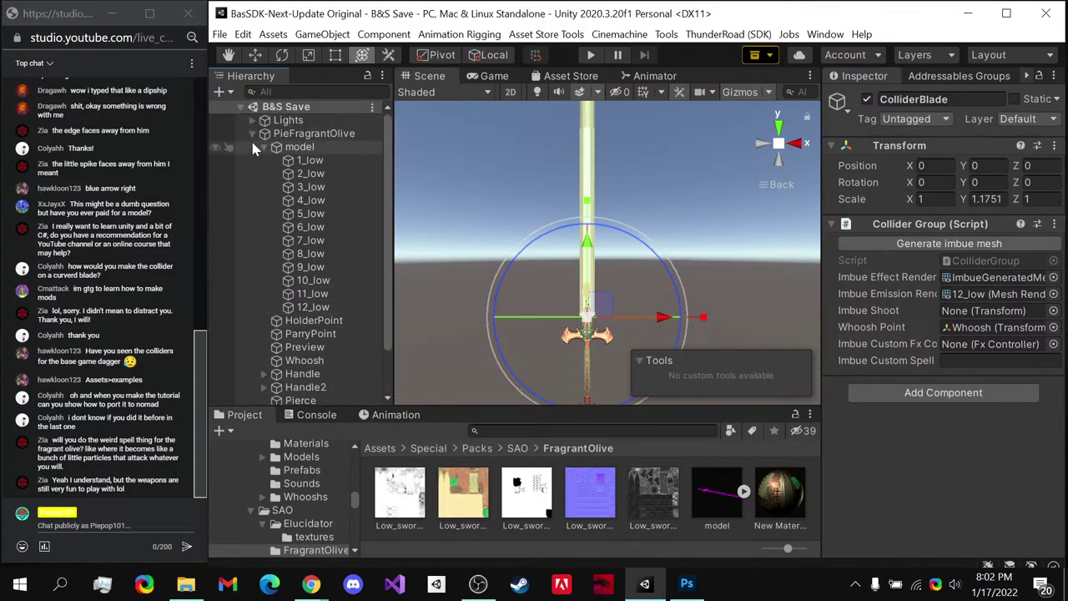
pyautogui.click(310, 307)
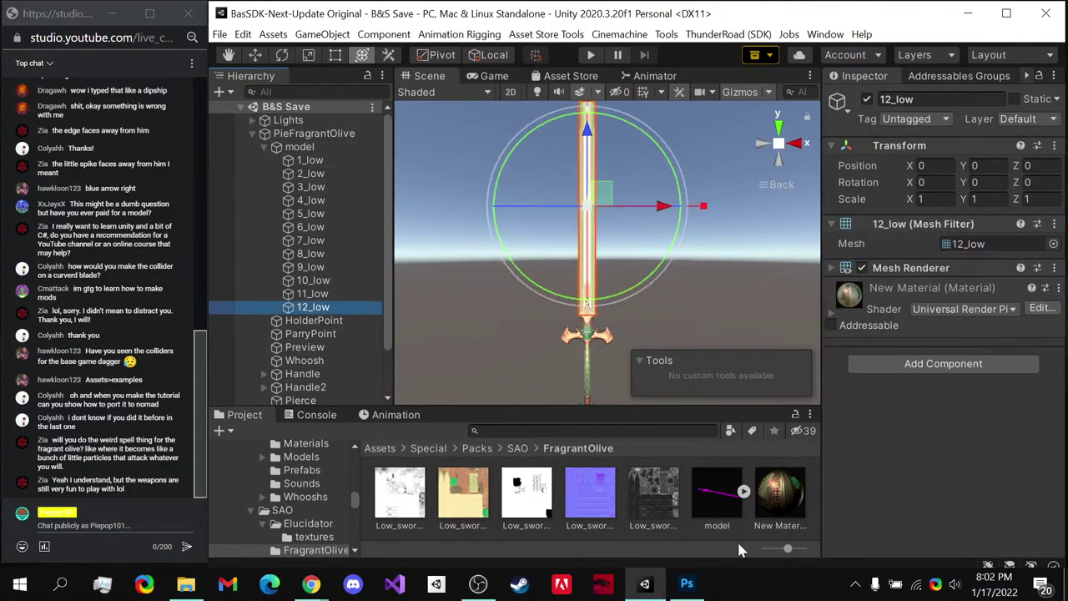
pyautogui.click(780, 501)
pyautogui.hotkey('ctrl', 'd')
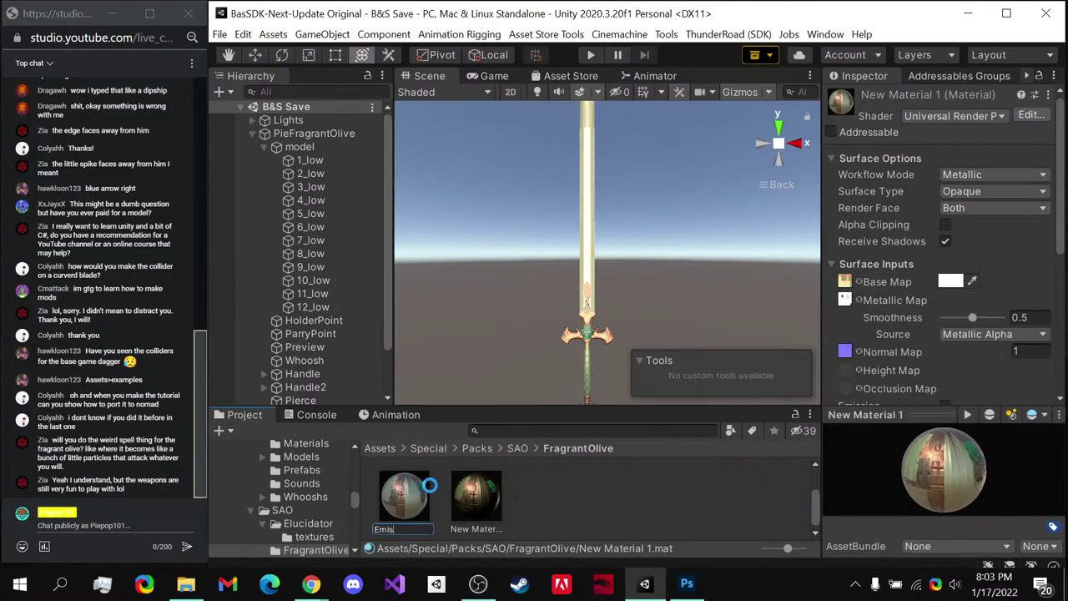
# - Apply the Emis material to the blade mesh 12_low and save the scene
pyautogui.click(342, 307)
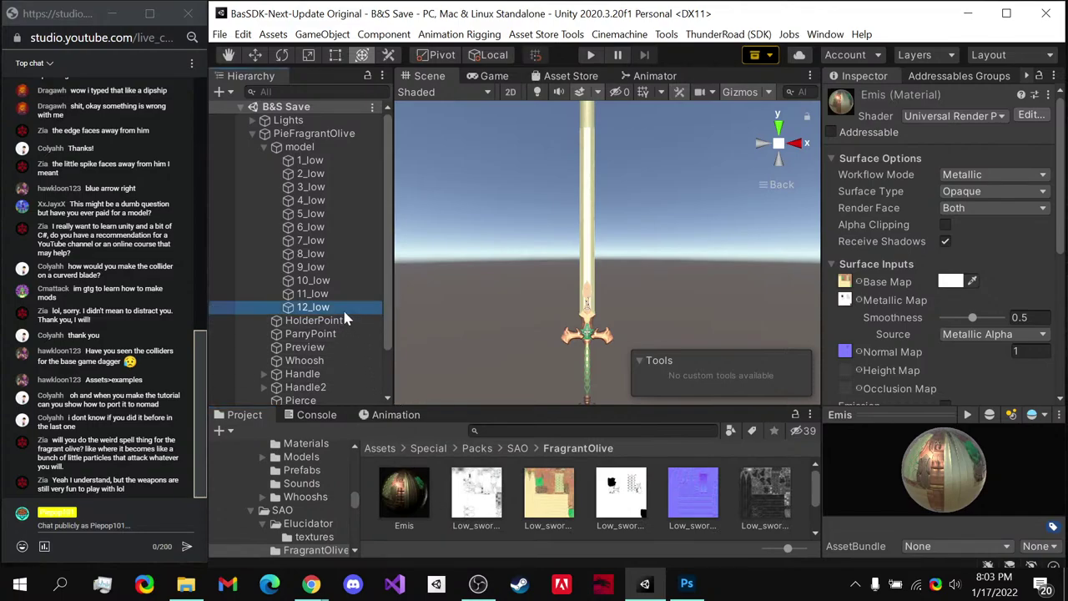
pyautogui.moveTo(404, 493); pyautogui.dragTo(882, 443)
pyautogui.hotkey('ctrl', 's')
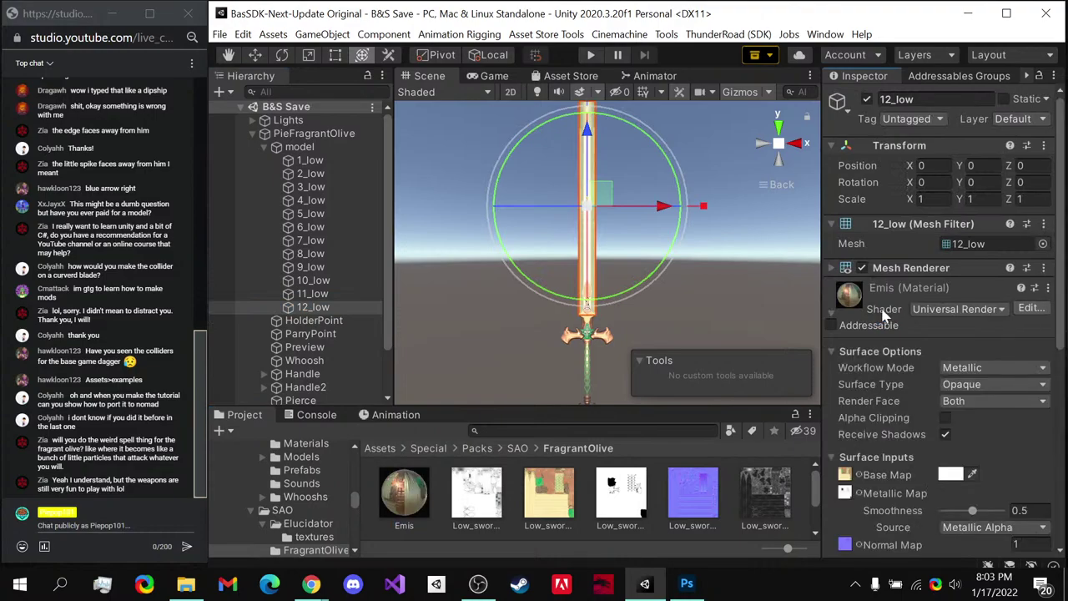
# - Look over the Emis material's base map colour and its surface, emission and advanced settings
pyautogui.scroll(-3, 947, 467)
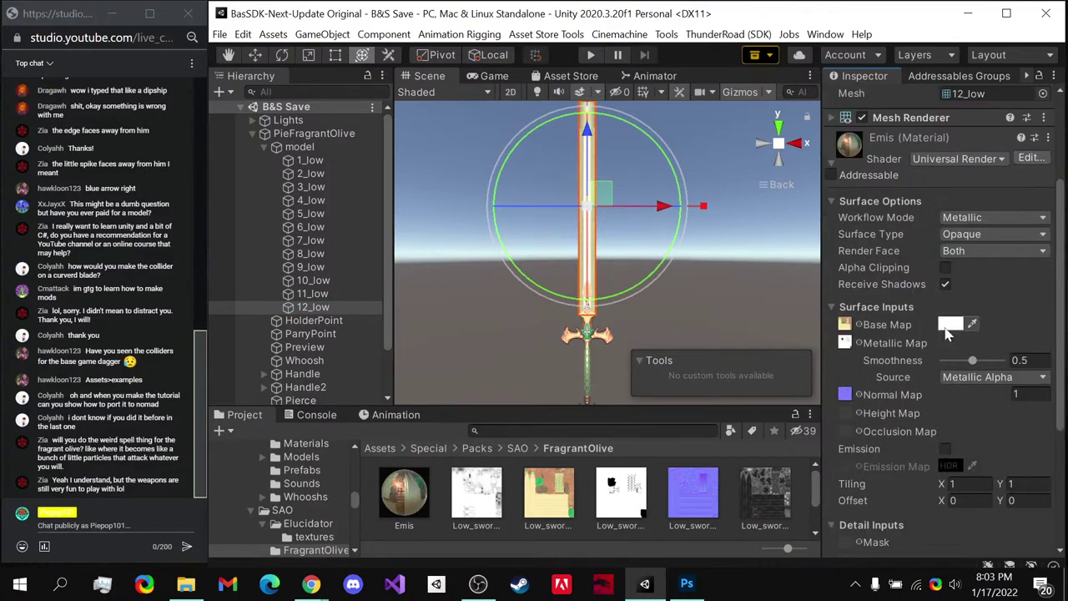
pyautogui.click(949, 325)
pyautogui.click(1052, 99)
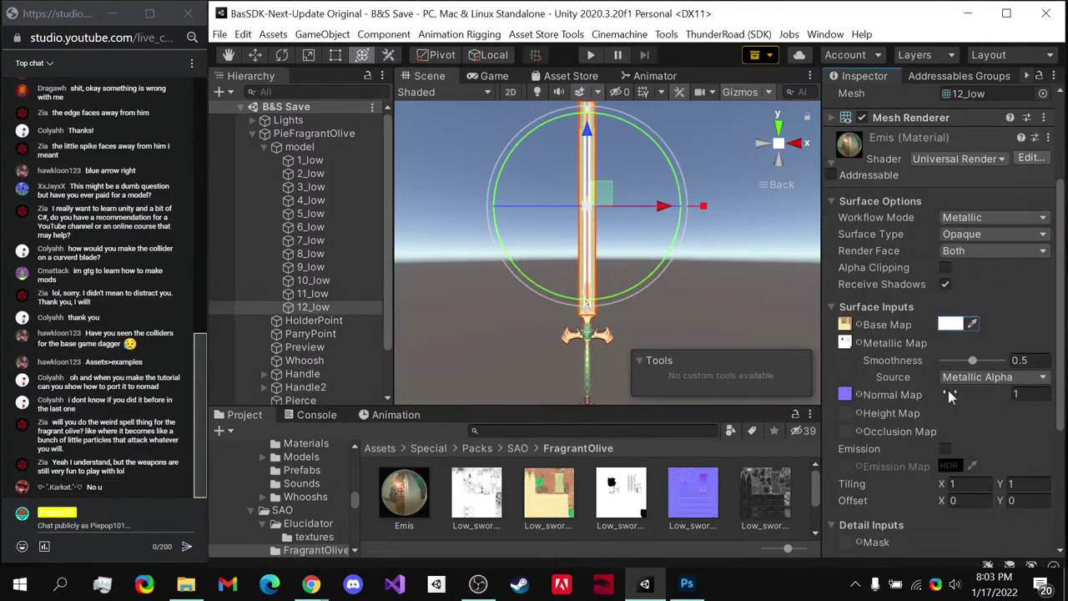
pyautogui.scroll(-4, 949, 397)
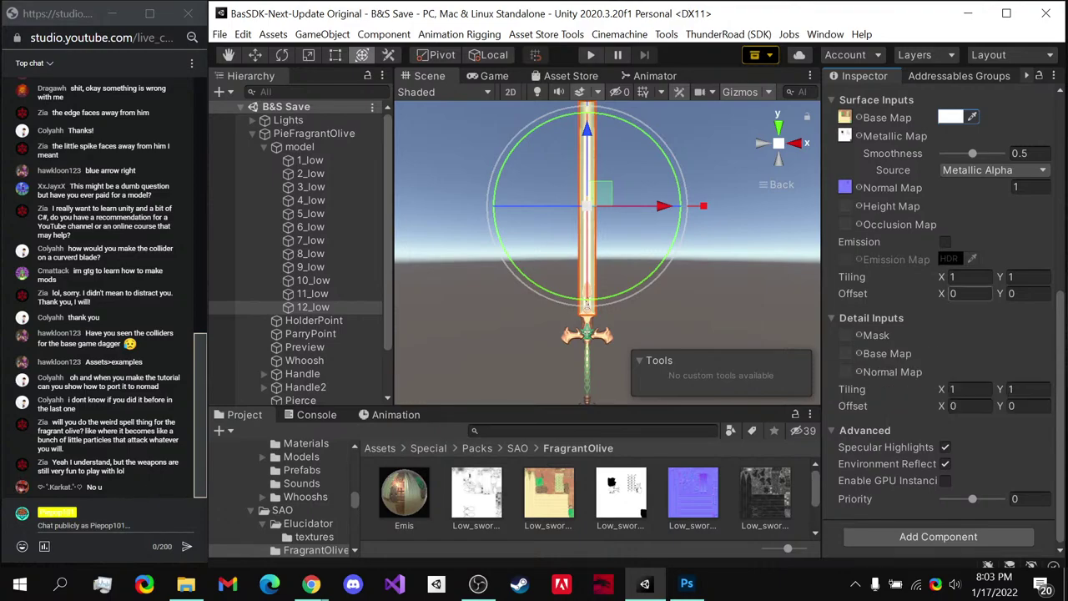
# - Enable emission on the blade's Emis material and open and close its HDR emission colour without changing it
pyautogui.click(943, 243)
pyautogui.click(951, 260)
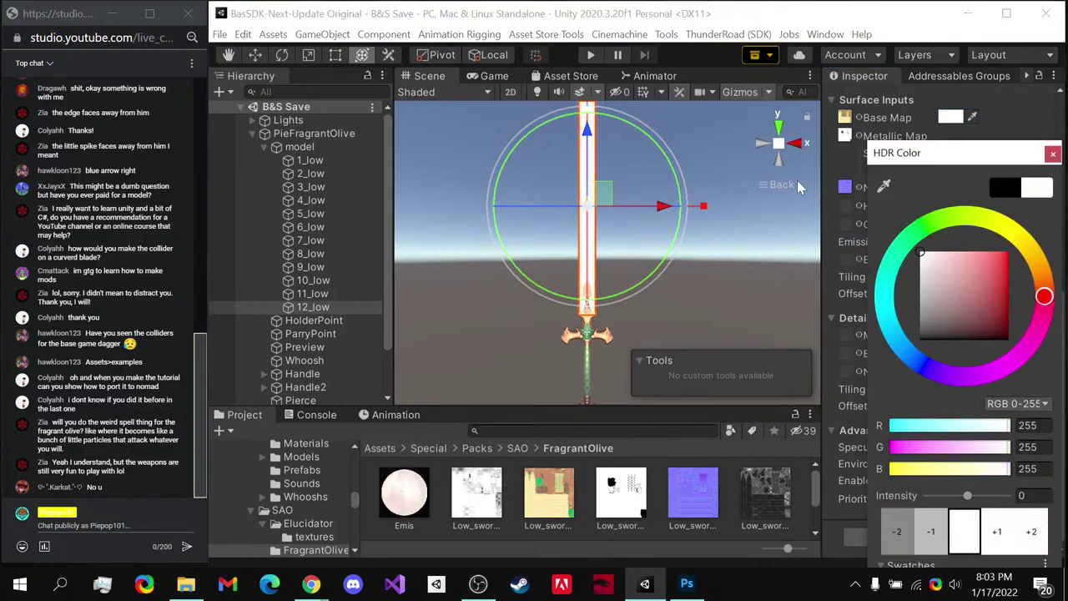
pyautogui.click(1053, 153)
# - Examine the blade's surface, the ornament at its base and the guard up close
pyautogui.keyDown('alt'); pyautogui.moveTo(678, 265); pyautogui.dragTo(648, 294); pyautogui.keyUp('alt')
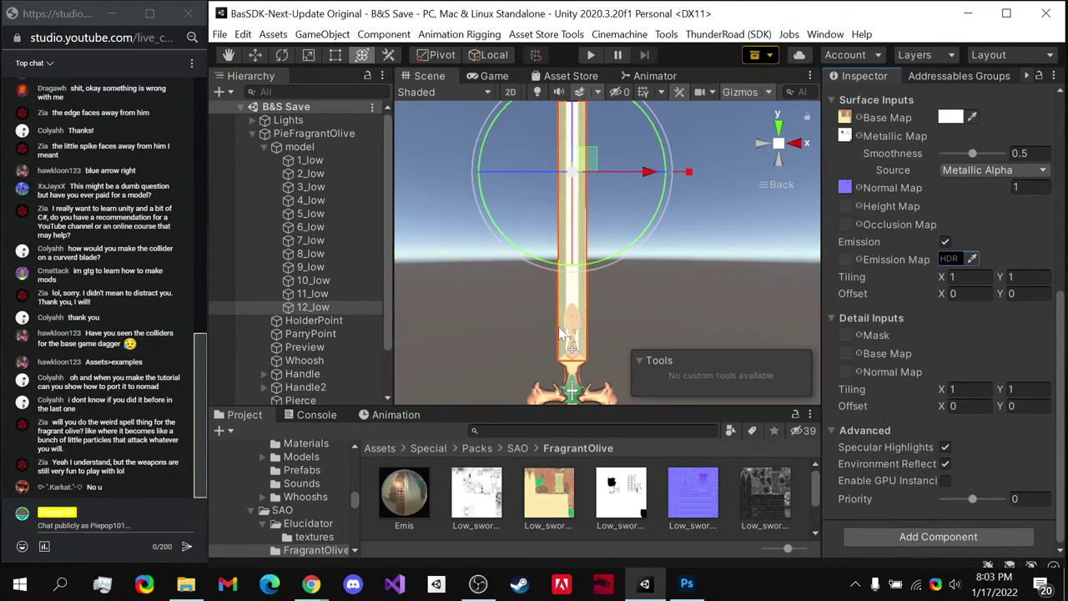
pyautogui.scroll(3, 560, 327)
pyautogui.scroll(5, 560, 327)
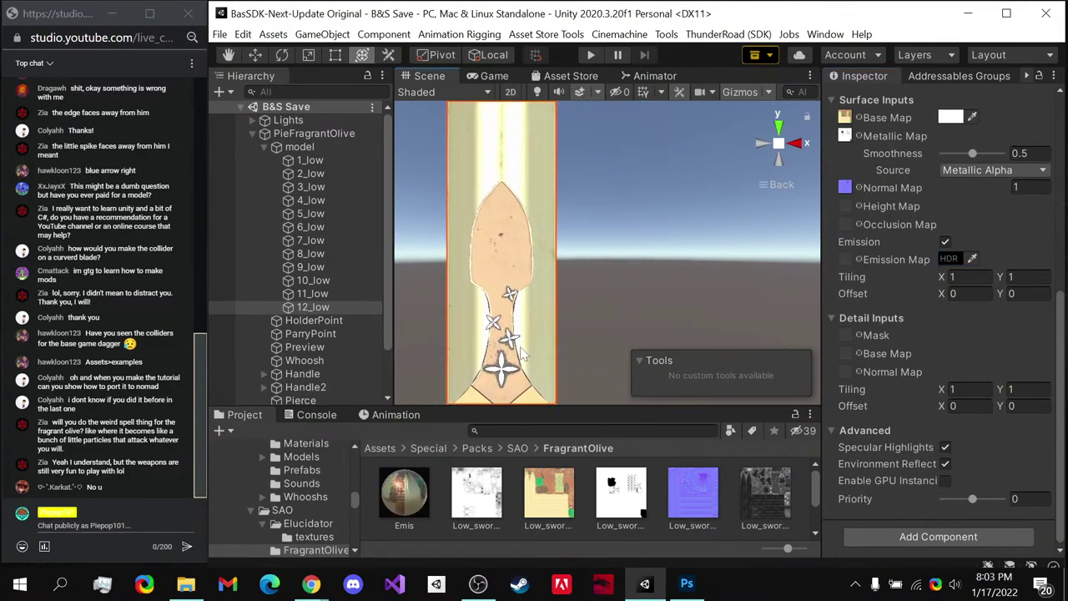
pyautogui.moveTo(534, 317); pyautogui.dragTo(624, 250, button='middle')
pyautogui.scroll(-3, 624, 233)
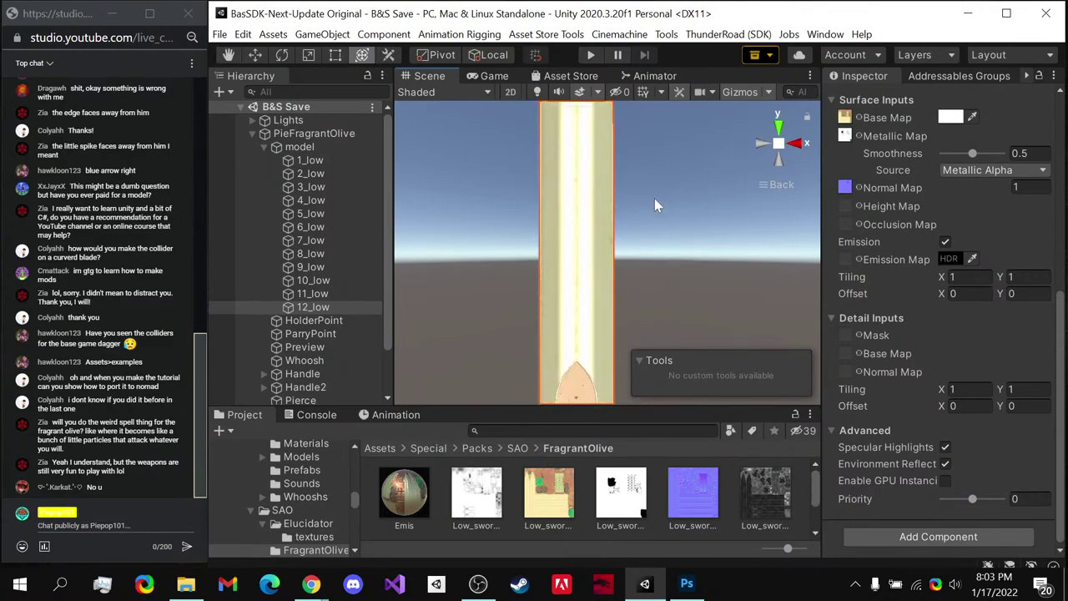
pyautogui.moveTo(591, 331); pyautogui.dragTo(595, 230, button='middle')
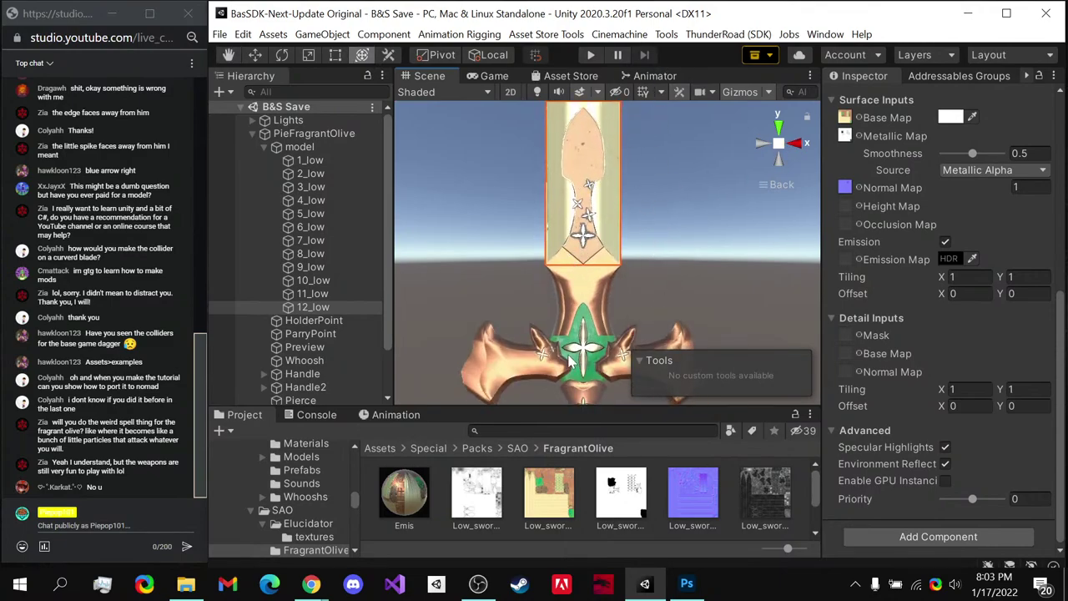
pyautogui.moveTo(571, 361); pyautogui.dragTo(557, 332, button='middle')
pyautogui.scroll(4, 550, 224)
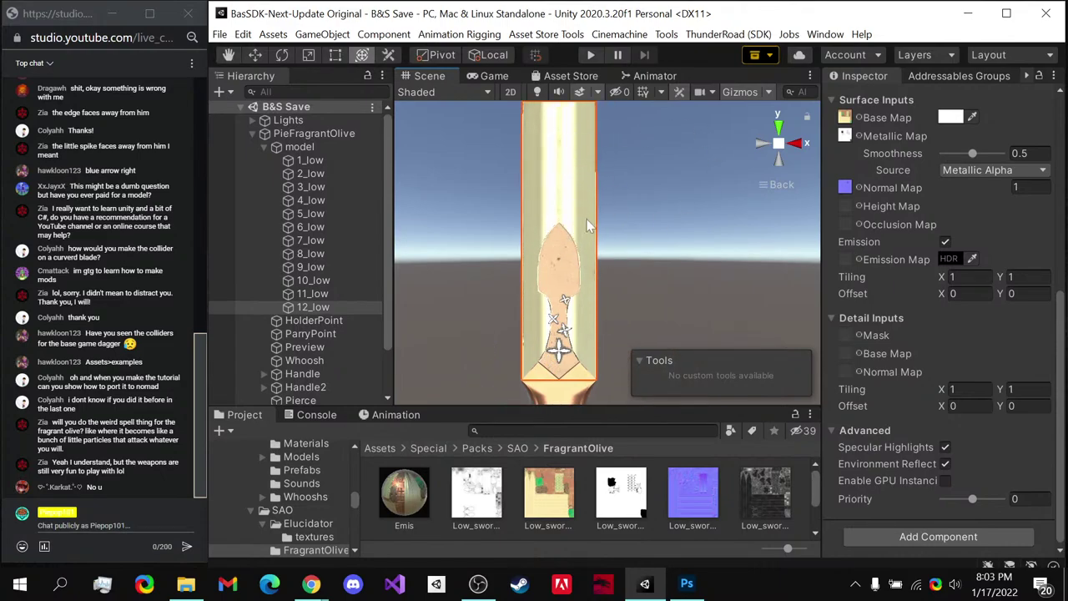
# - Try the sword's Metallic texture as the Emis material's emission map and view the blade
pyautogui.moveTo(636, 508); pyautogui.dragTo(845, 260)
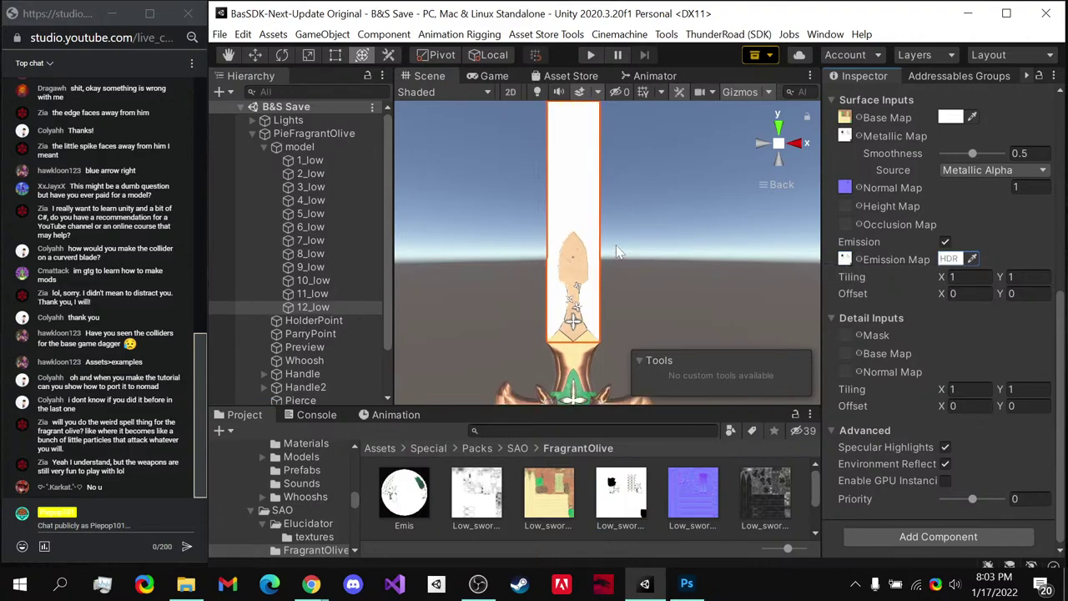
pyautogui.scroll(2, 614, 259)
pyautogui.moveTo(567, 250); pyautogui.dragTo(609, 155, button='middle')
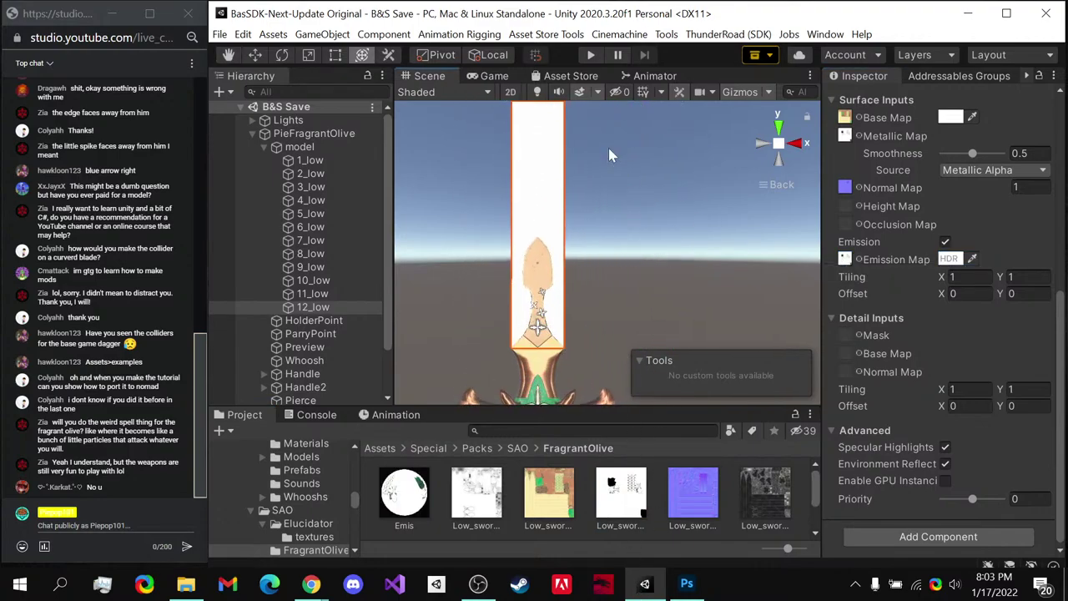
# - Open Low_sword_DefaultMaterial_Metallic.png in Photoshop and paint black horizontal streaks across it with a streaky brush about 2073 px wide
pyautogui.doubleClick(614, 479)
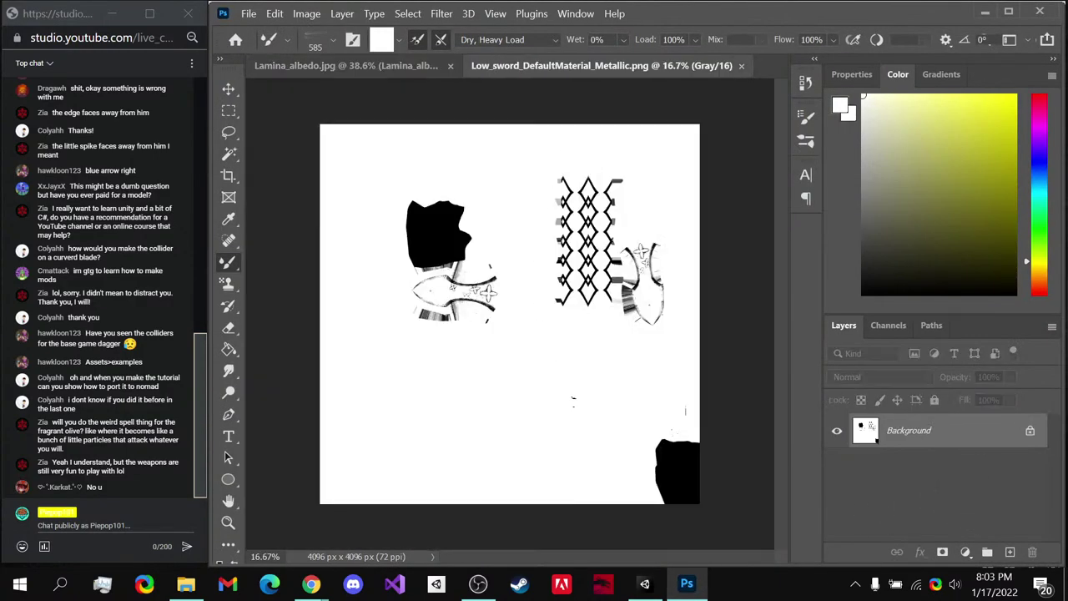
pyautogui.keyDown('alt'); pyautogui.moveTo(549, 405); pyautogui.dragTo(651, 401, button='right'); pyautogui.keyUp('alt')
pyautogui.moveTo(355, 480)
pyautogui.mouseDown()
pyautogui.moveTo(364, 509)
pyautogui.moveTo(472, 474)
pyautogui.mouseUp()
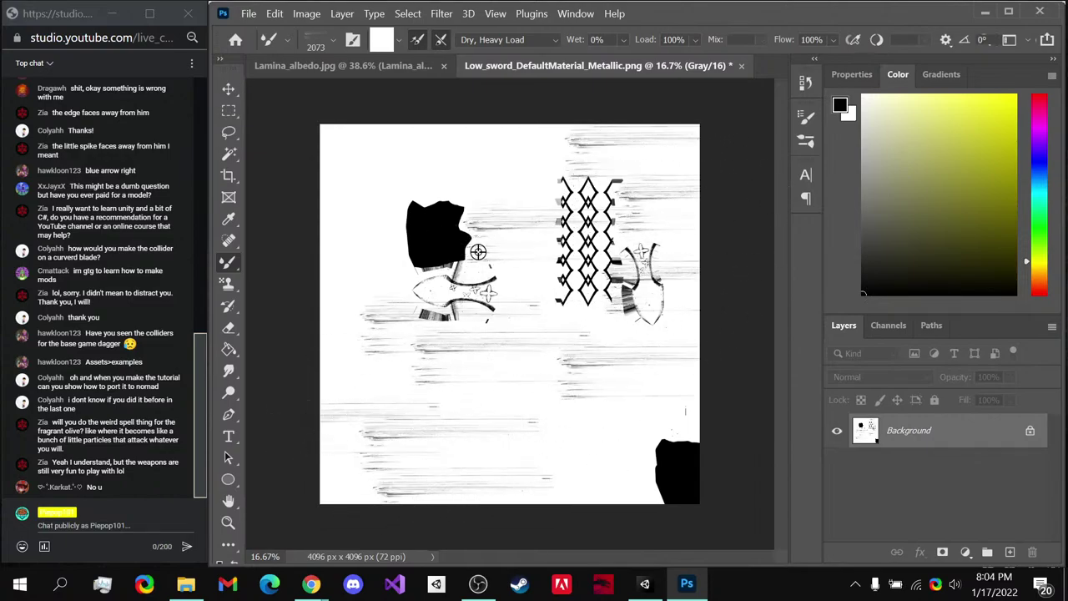
# - Enlarge the brush to about 4936 px and add more black horizontal streaks over the texture
pyautogui.press(']')
pyautogui.press(']')
pyautogui.press(']')
pyautogui.press(']')
pyautogui.press(']')
pyautogui.press(']')
pyautogui.press(']')
pyautogui.press(']')
pyautogui.press(']')
pyautogui.press(']')
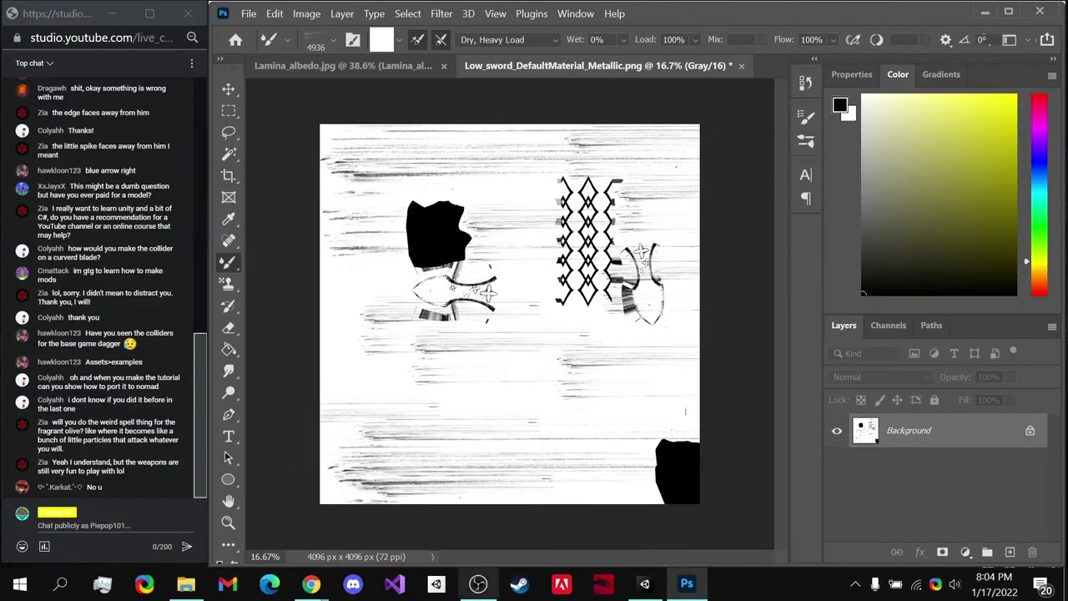
# - Reduce the streaky brush to about 2336 px and set its tip angle to -30°
pyautogui.click(330, 40)
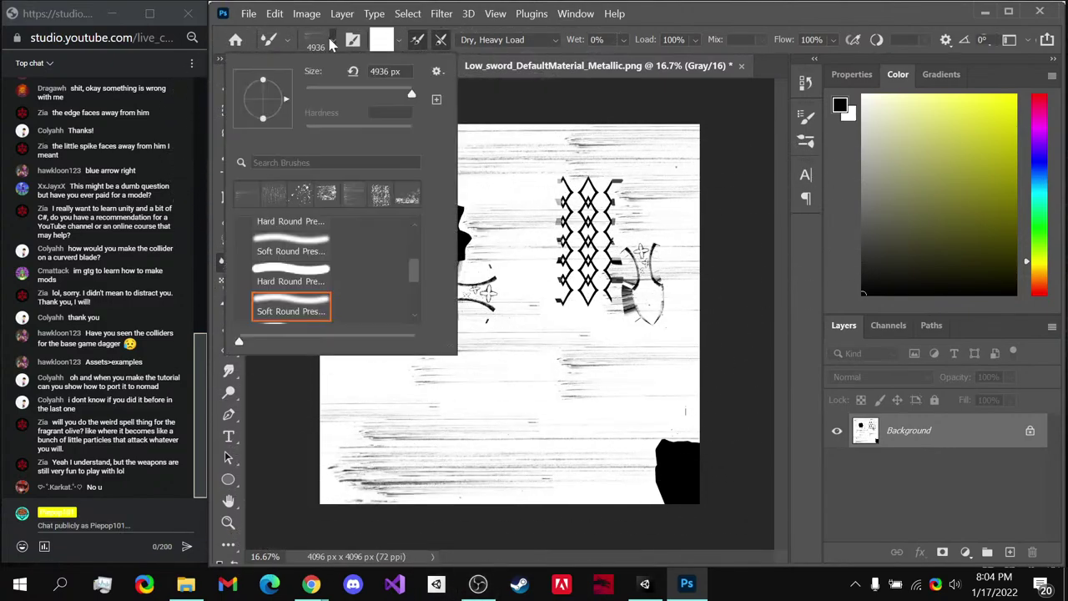
pyautogui.click(572, 77)
pyautogui.click(807, 117)
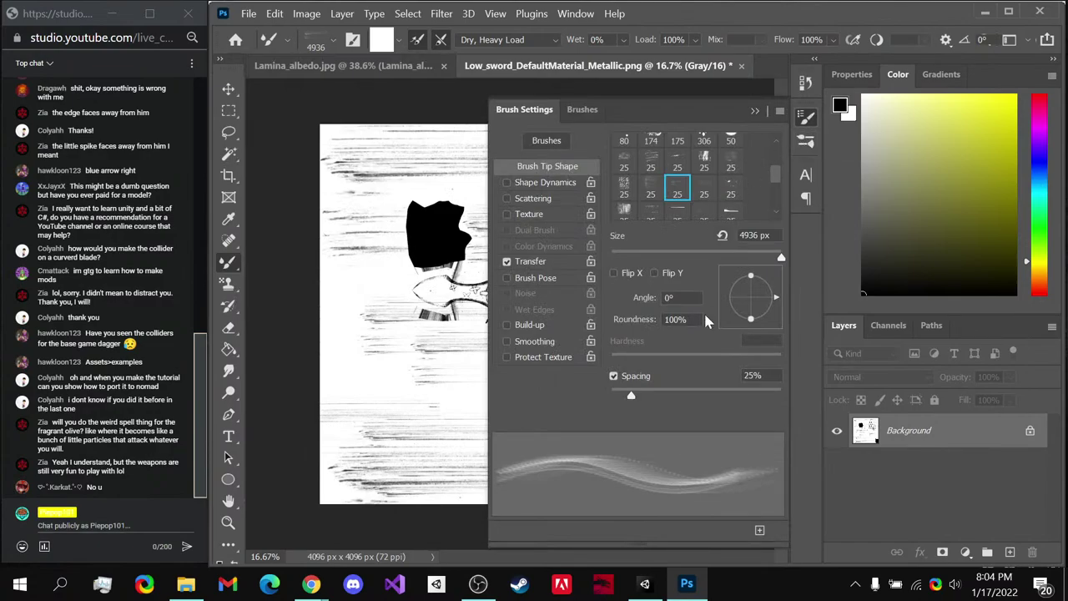
pyautogui.click(807, 121)
pyautogui.moveTo(631, 205)
pyautogui.keyDown('alt'); pyautogui.mouseDown(button='right')
pyautogui.moveTo(649, 200)
pyautogui.moveTo(639, 206)
pyautogui.mouseUp(button='right'); pyautogui.keyUp('alt')
pyautogui.click(806, 120)
pyautogui.moveTo(655, 303); pyautogui.dragTo(628, 306)
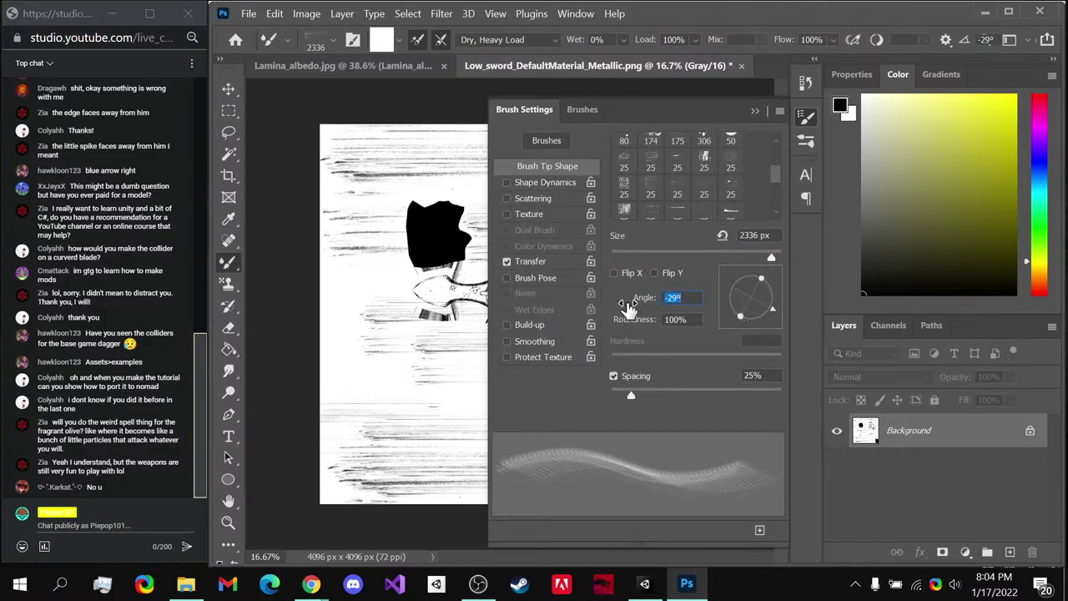
pyautogui.click(806, 114)
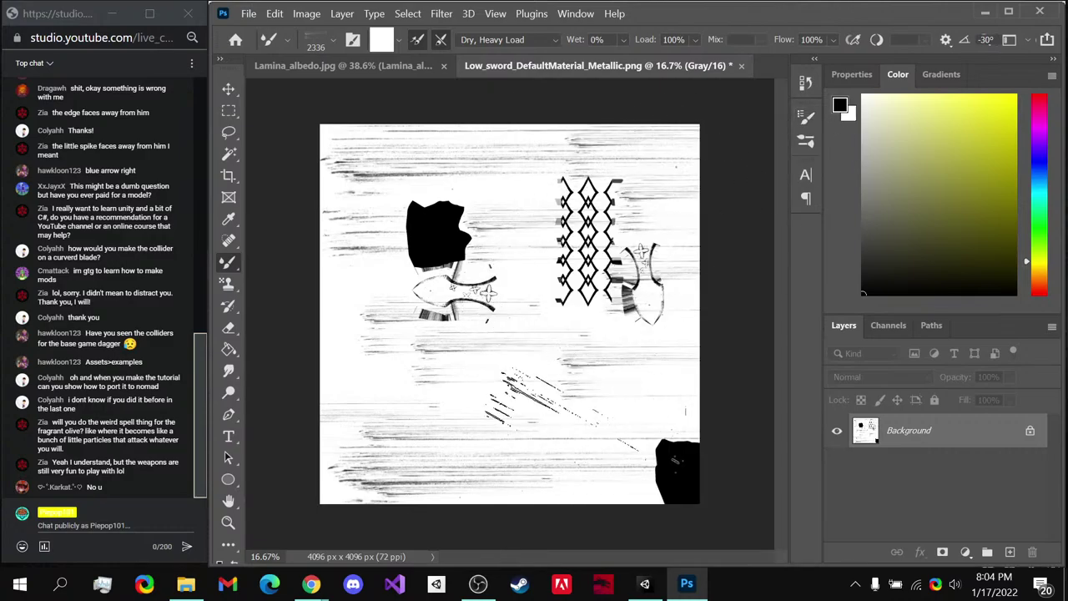
# - Paint black diagonal streaks over several areas of the texture with the angled brush
pyautogui.click(559, 400)
pyautogui.click(334, 350)
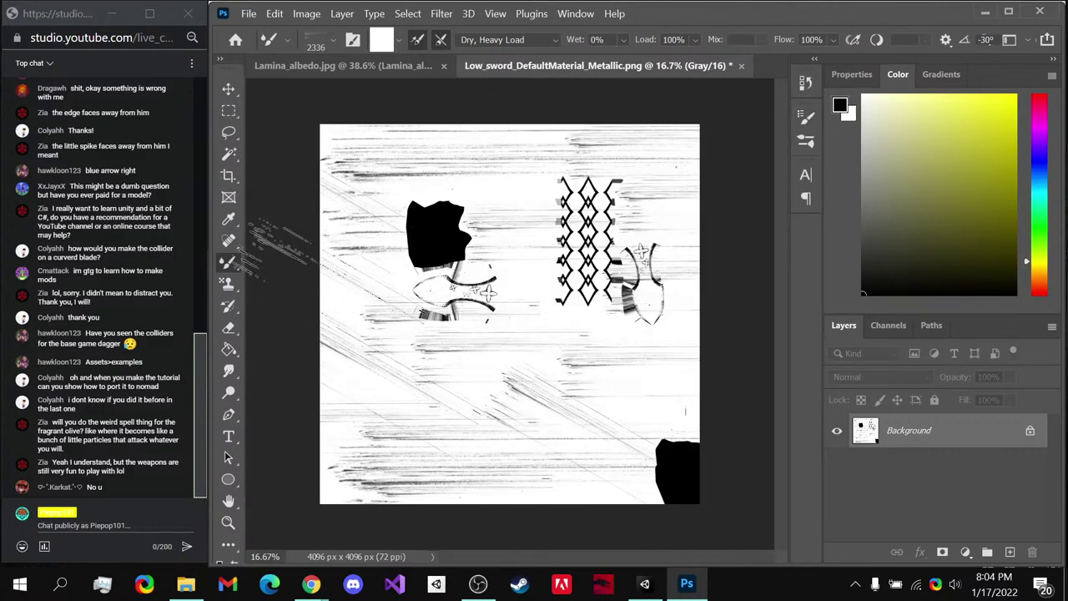
pyautogui.click(626, 241)
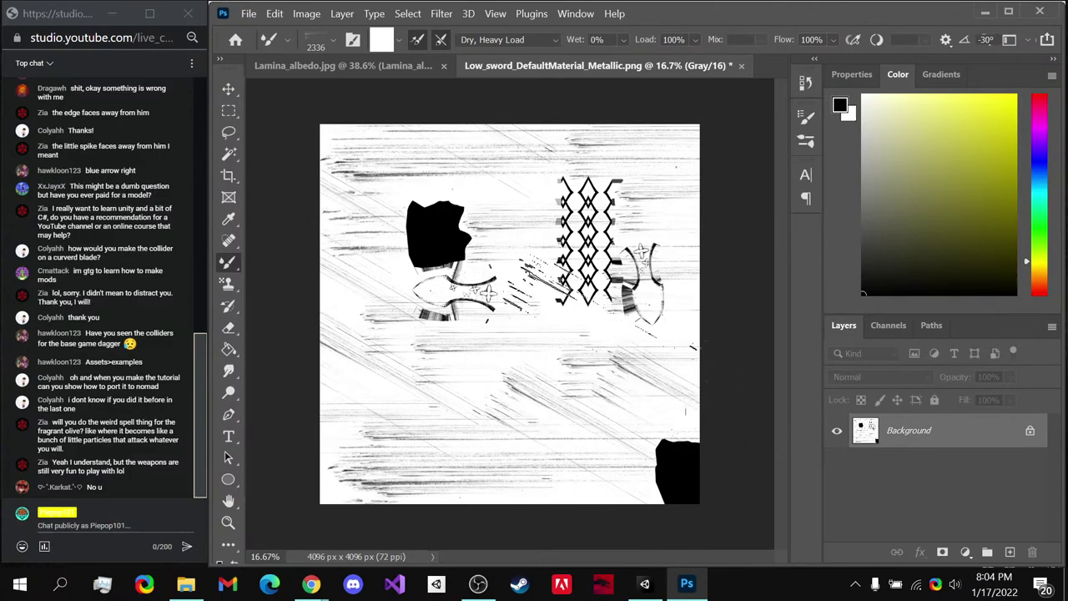
pyautogui.click(521, 255)
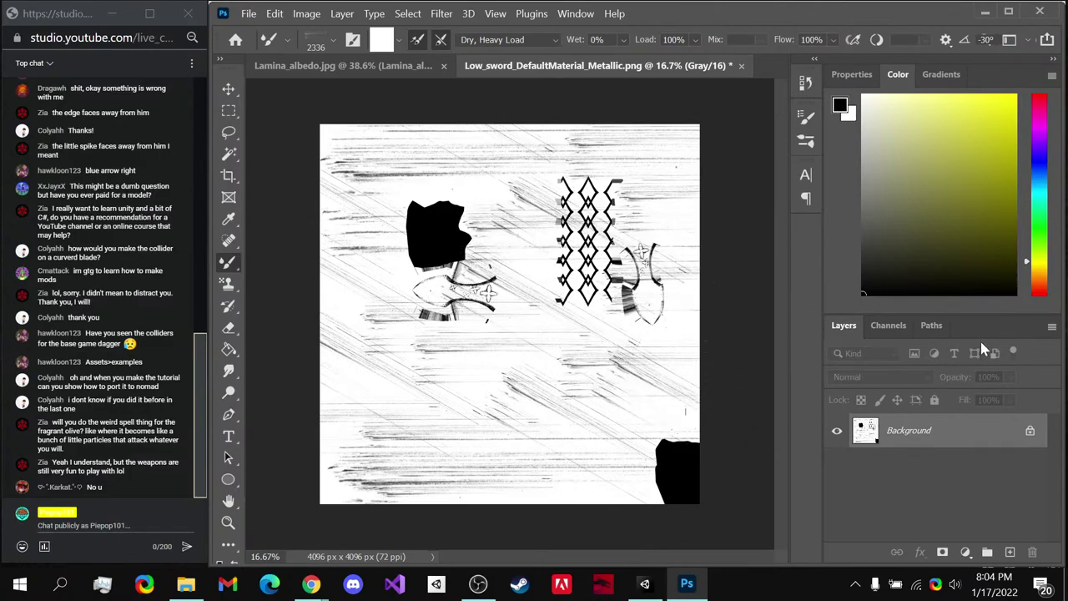
# - Choose the rough 112 px brush tip and resize it to about 1496 px
pyautogui.click(332, 39)
pyautogui.click(353, 42)
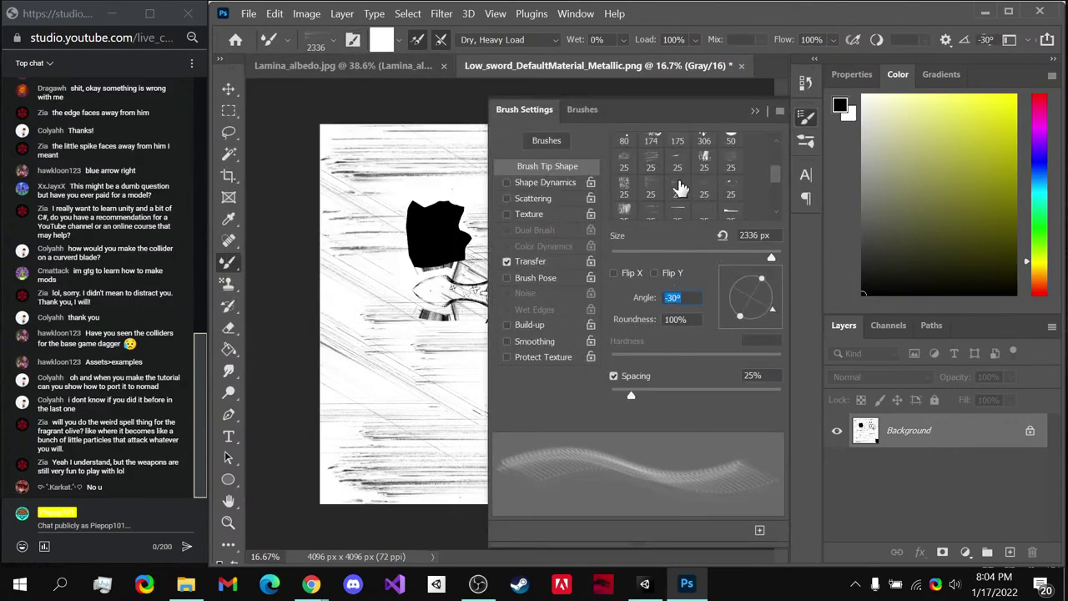
pyautogui.scroll(2, 680, 188)
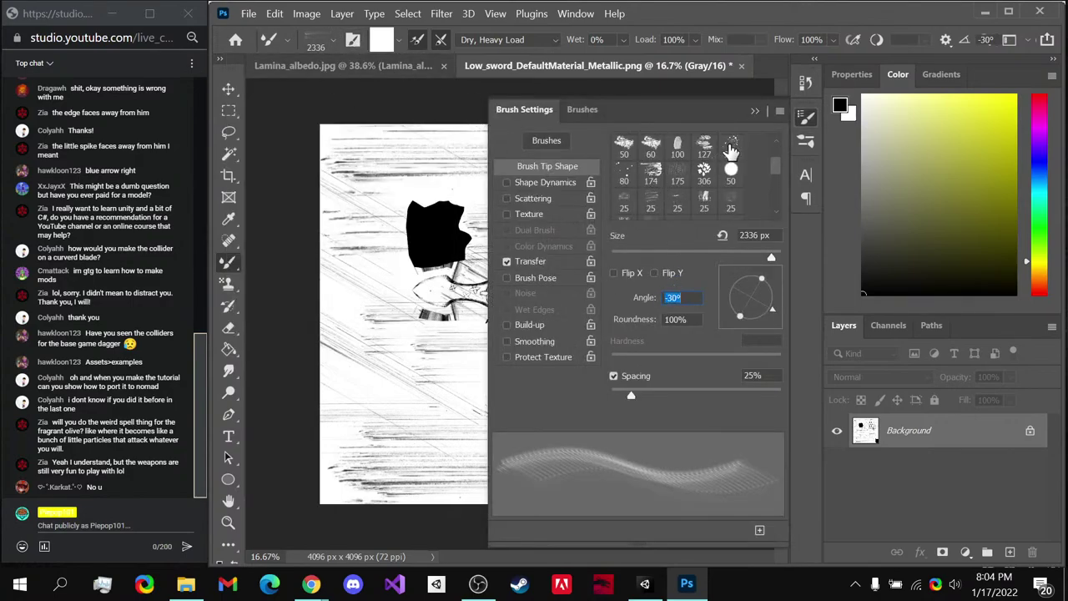
pyautogui.scroll(3, 692, 176)
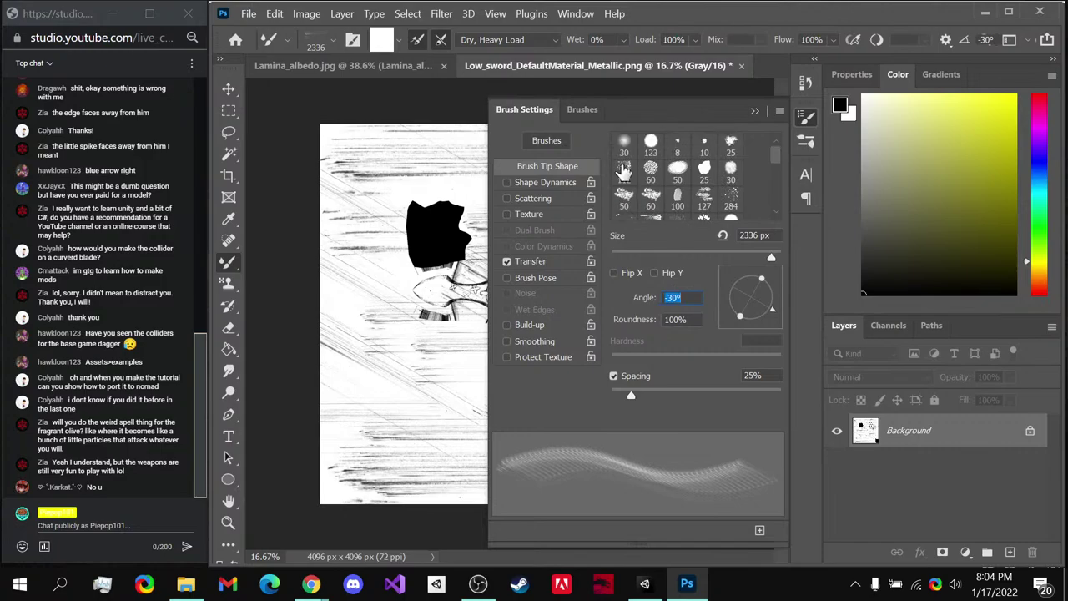
pyautogui.click(624, 171)
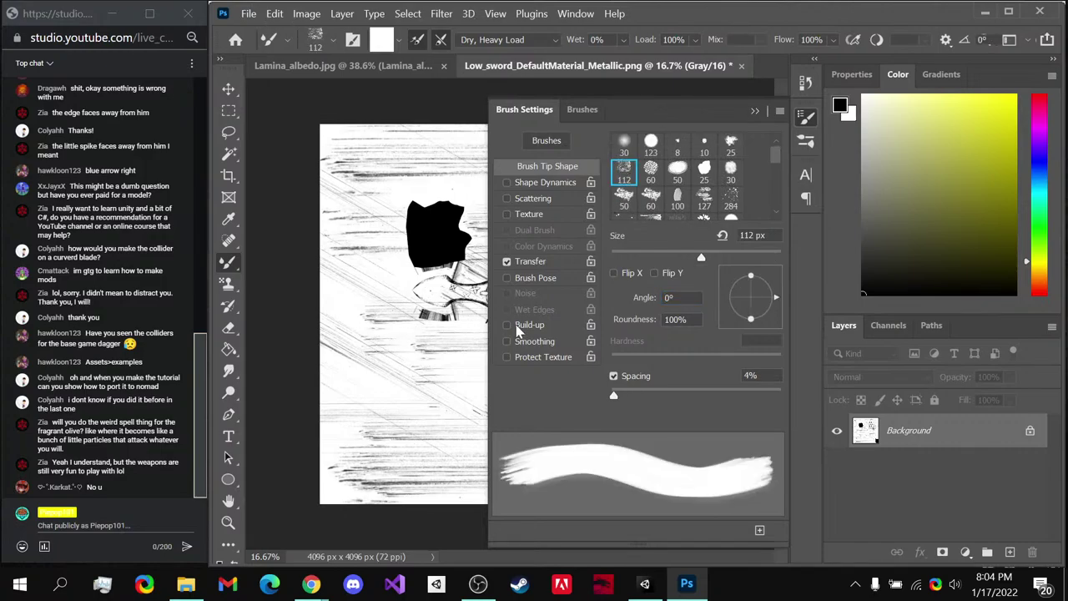
pyautogui.click(806, 175)
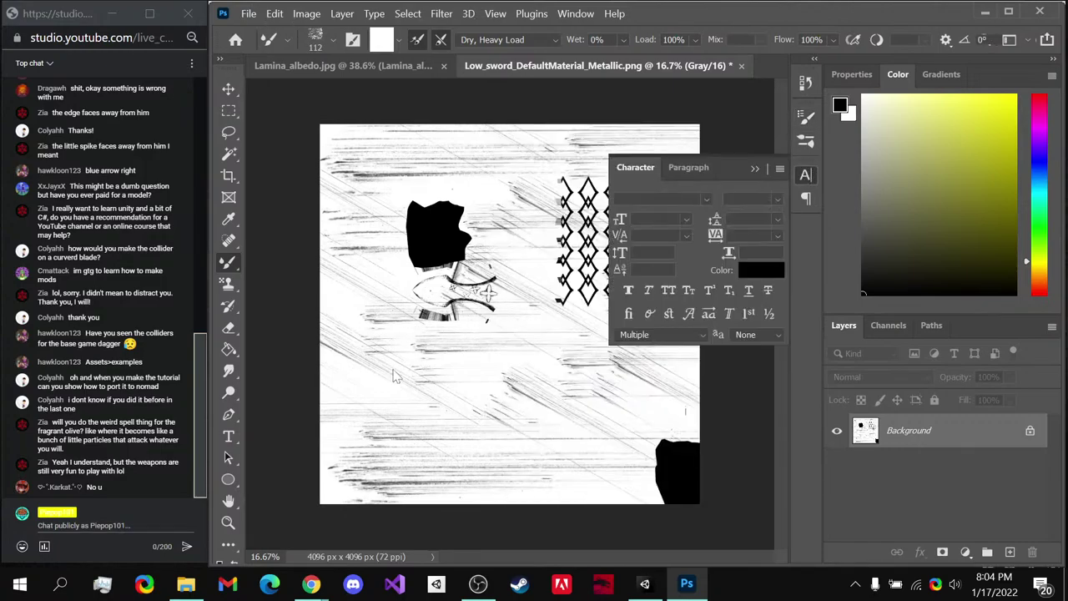
pyautogui.click(806, 119)
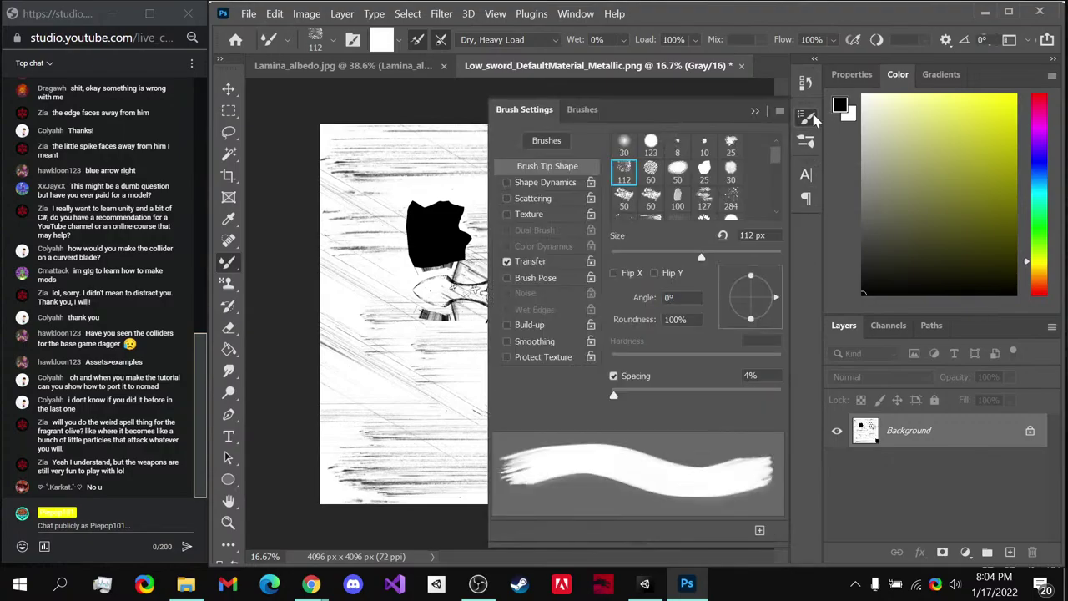
pyautogui.click(806, 121)
pyautogui.keyDown('alt'); pyautogui.moveTo(465, 378); pyautogui.dragTo(504, 380, button='right'); pyautogui.keyUp('alt')
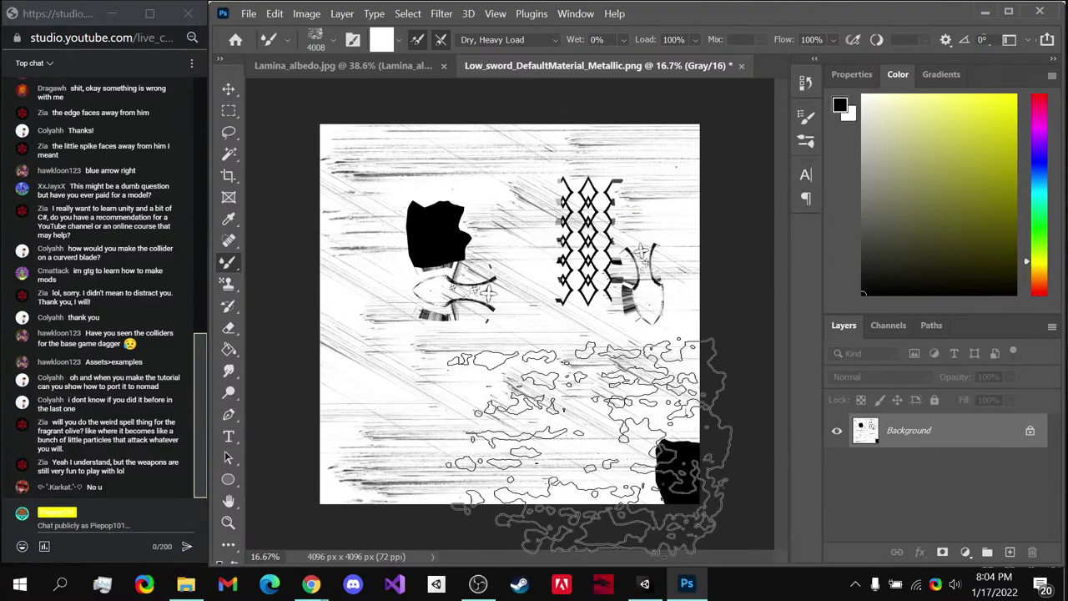
pyautogui.keyDown('alt'); pyautogui.moveTo(697, 380); pyautogui.dragTo(664, 413, button='right'); pyautogui.keyUp('alt')
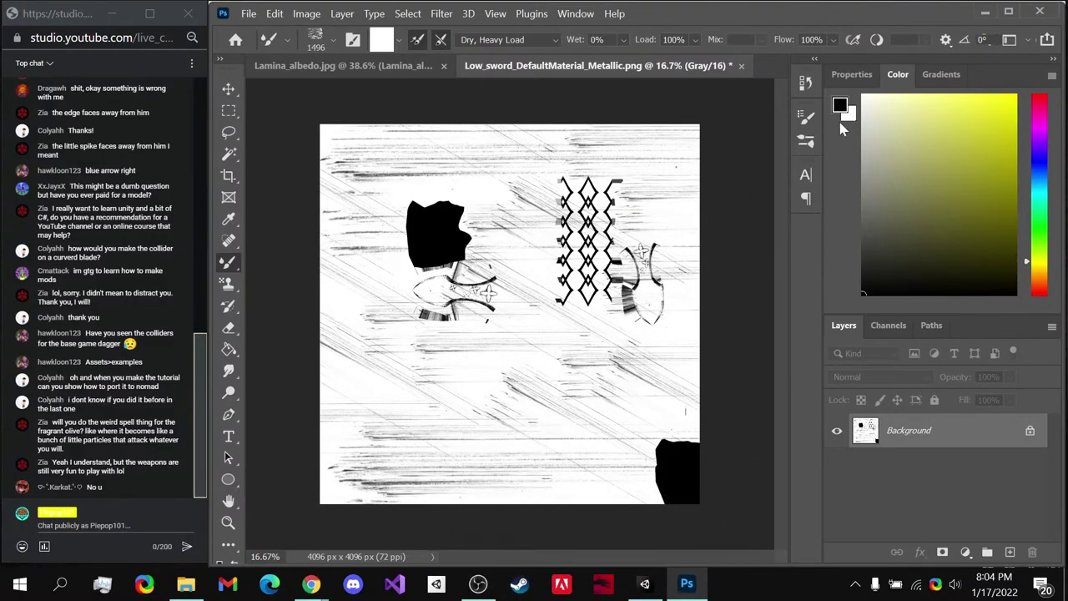
# - Paint light grey mottled patches across the texture with the rough brush
pyautogui.moveTo(441, 393)
pyautogui.mouseDown()
pyautogui.moveTo(394, 464)
pyautogui.moveTo(352, 475)
pyautogui.moveTo(368, 351)
pyautogui.mouseUp()
pyautogui.moveTo(581, 441)
pyautogui.mouseDown()
pyautogui.moveTo(584, 482)
pyautogui.moveTo(493, 360)
pyautogui.moveTo(518, 407)
pyautogui.moveTo(647, 331)
pyautogui.moveTo(664, 357)
pyautogui.mouseUp()
pyautogui.moveTo(503, 234)
pyautogui.mouseDown()
pyautogui.moveTo(419, 171)
pyautogui.moveTo(659, 160)
pyautogui.mouseUp()
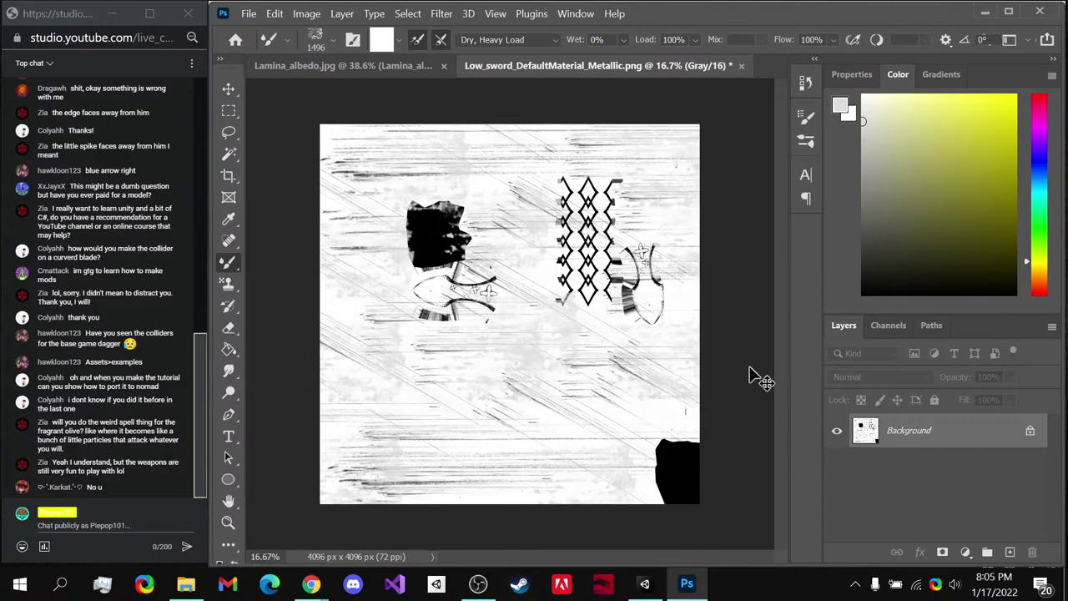
# - Save the painted texture under the name Emission in the FragrantOlive folder
pyautogui.hotkey('ctrl', 'shift', 's')
pyautogui.write('Emission')
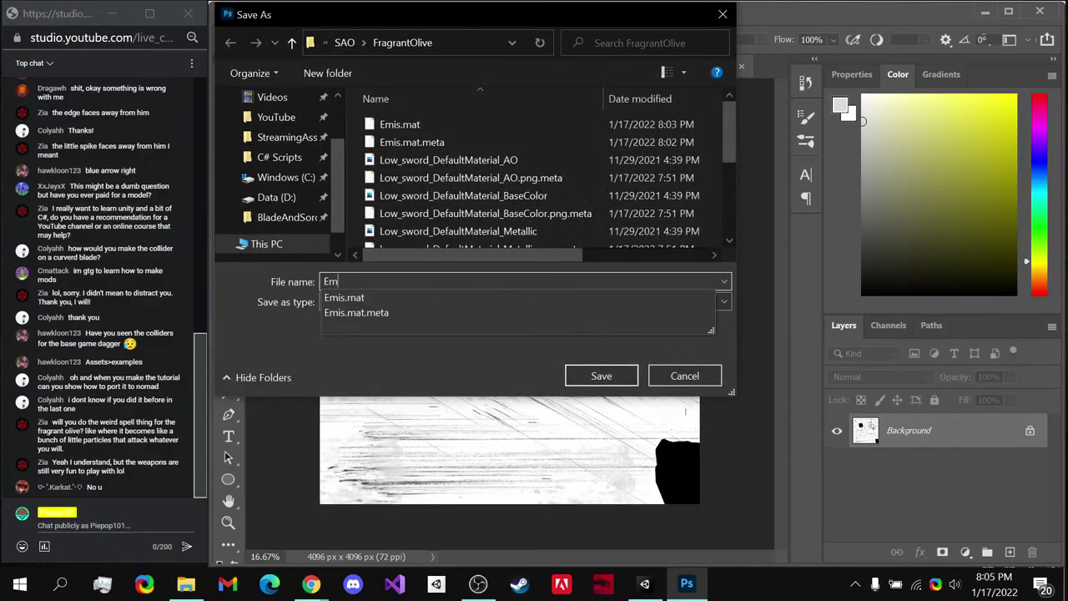
pyautogui.press('Return')
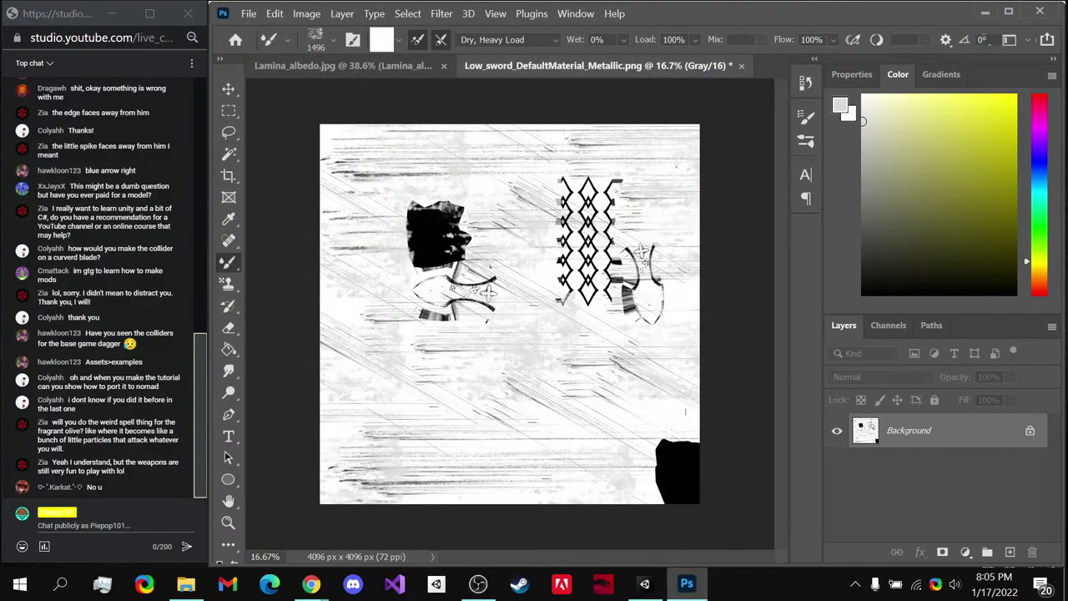
# - Switch back to Unity, assign the sword's AO texture as the Emis material's emission map, and inspect the blade up to its tip
pyautogui.moveTo(644, 583)
pyautogui.click(649, 534)
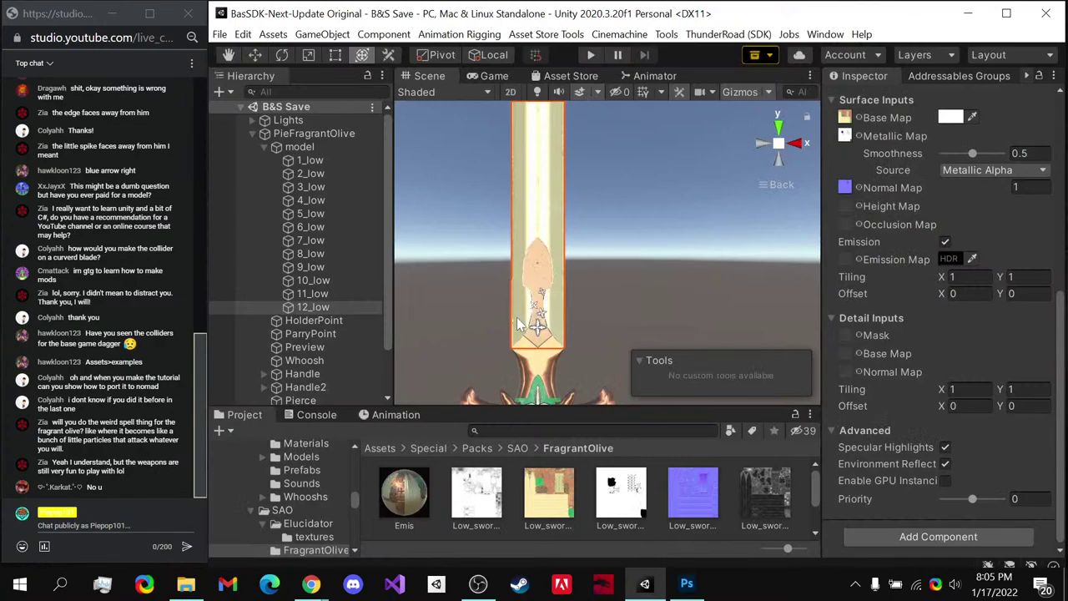
pyautogui.click(493, 497)
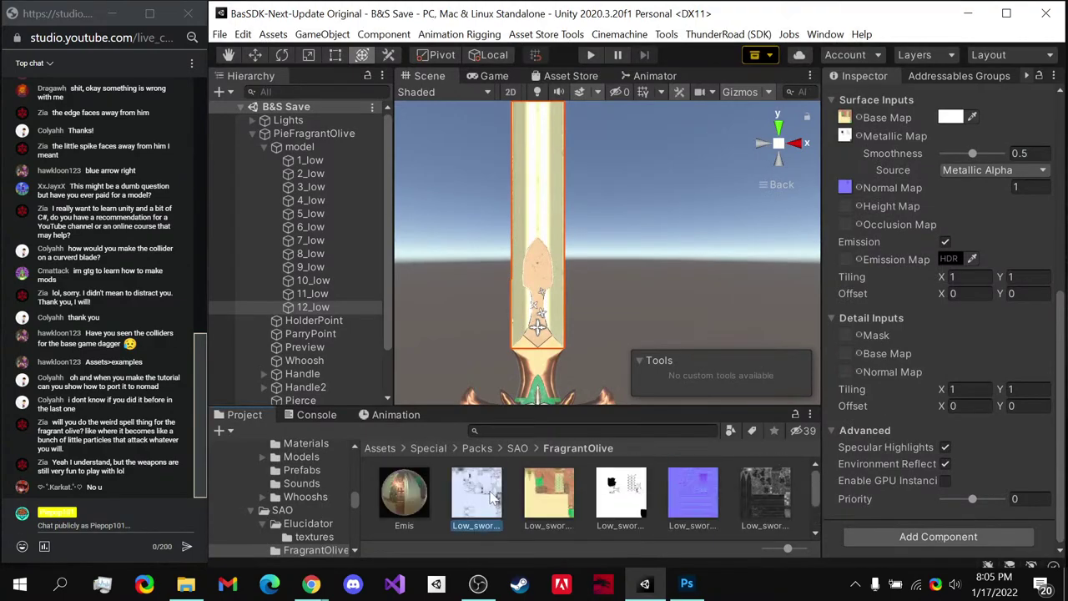
pyautogui.moveTo(493, 496); pyautogui.dragTo(854, 437)
pyautogui.moveTo(855, 267); pyautogui.dragTo(845, 259)
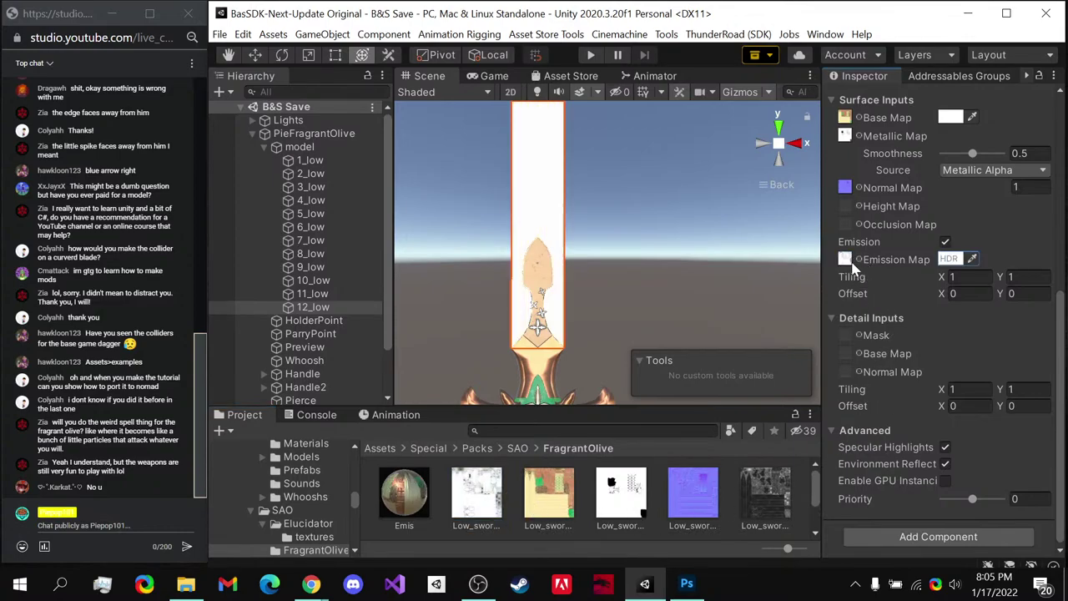
pyautogui.moveTo(462, 159); pyautogui.dragTo(507, 374, button='middle')
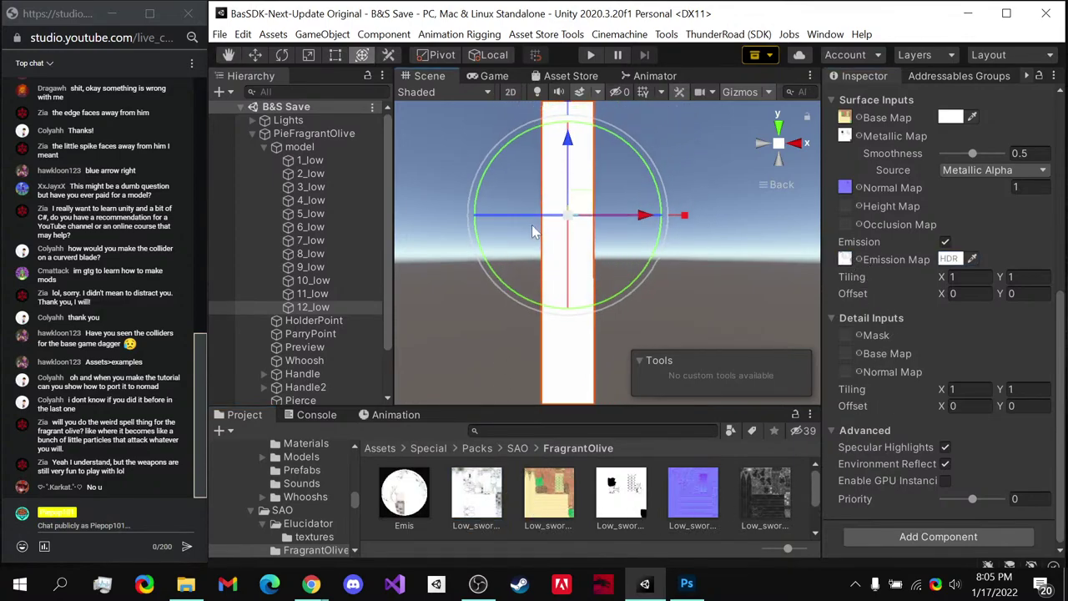
pyautogui.moveTo(531, 224); pyautogui.dragTo(530, 167, button='middle')
pyautogui.moveTo(518, 17); pyautogui.dragTo(543, 354, button='middle')
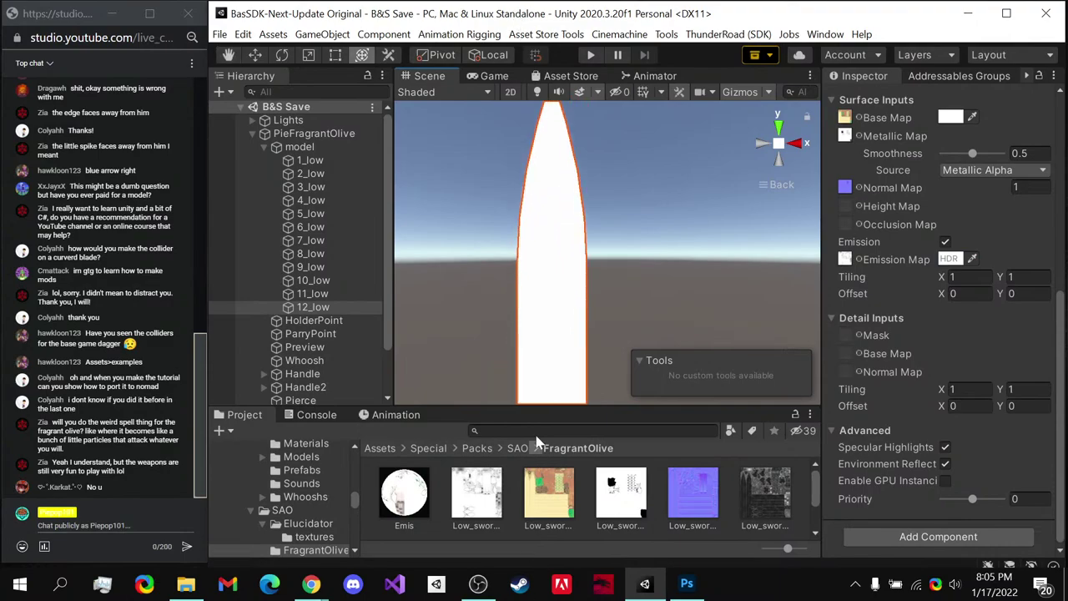
pyautogui.keyDown('alt'); pyautogui.moveTo(591, 359); pyautogui.dragTo(567, 305); pyautogui.keyUp('alt')
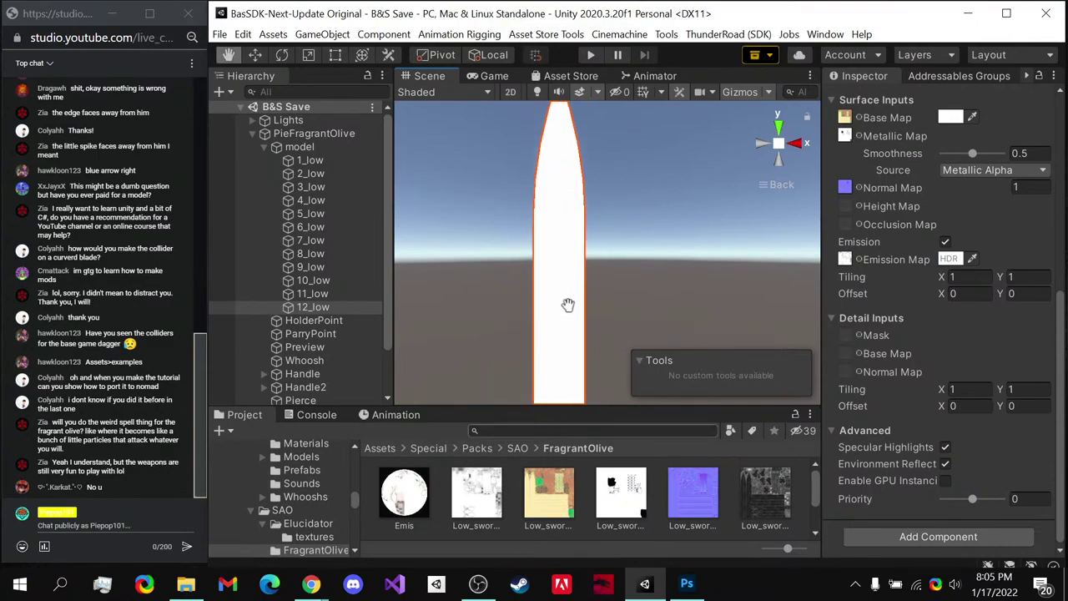
# - Clear the Emis material's emission map by toggling Emission, and reassign the sword's AO texture to it
pyautogui.click(945, 242)
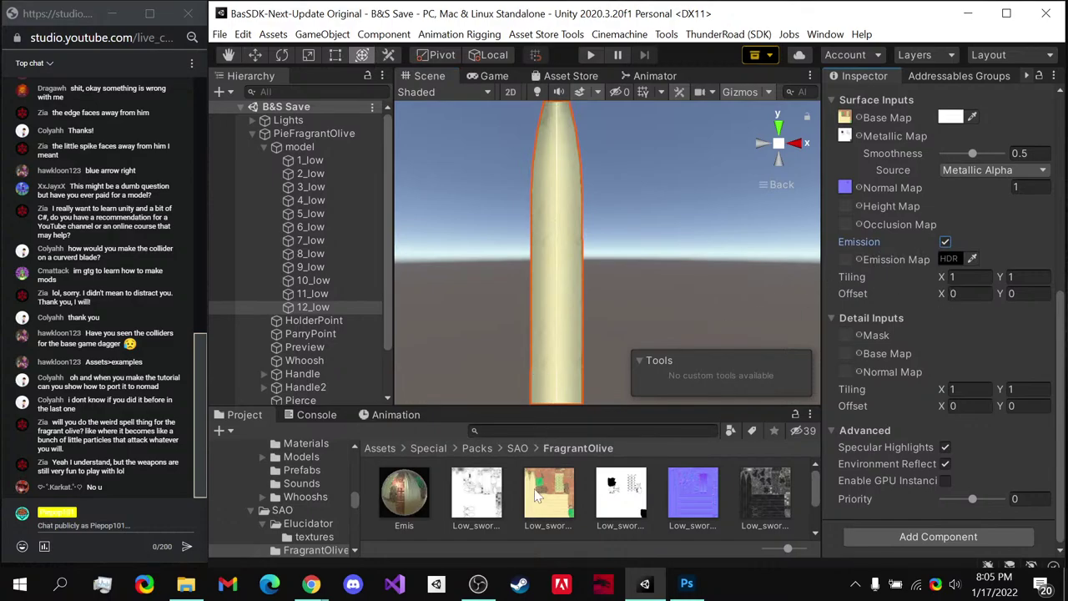
pyautogui.keyDown('alt'); pyautogui.moveTo(524, 351); pyautogui.dragTo(492, 397); pyautogui.keyUp('alt')
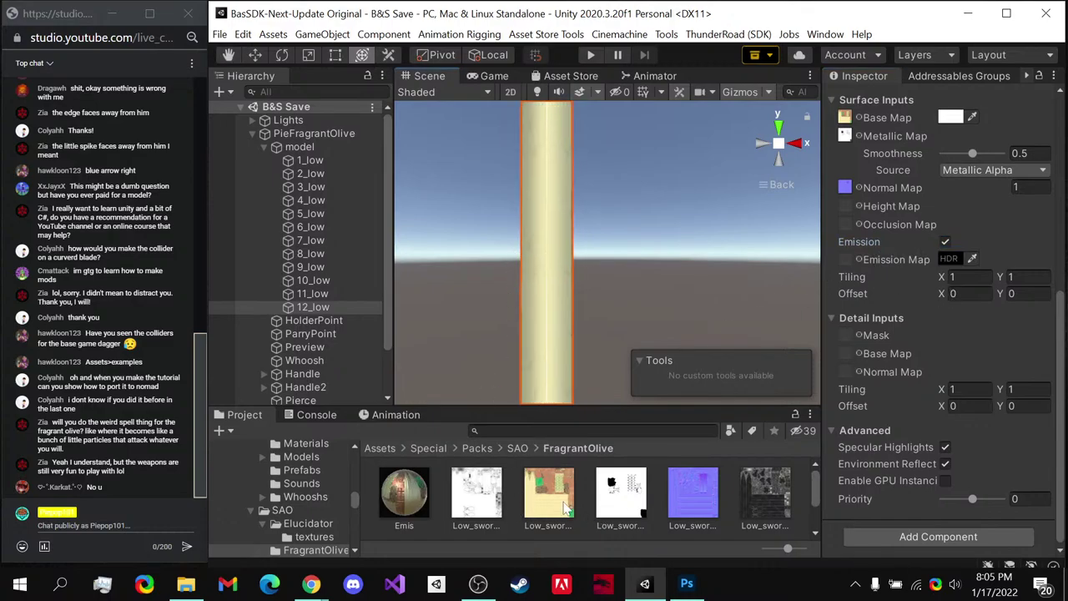
pyautogui.moveTo(392, 511); pyautogui.dragTo(753, 326)
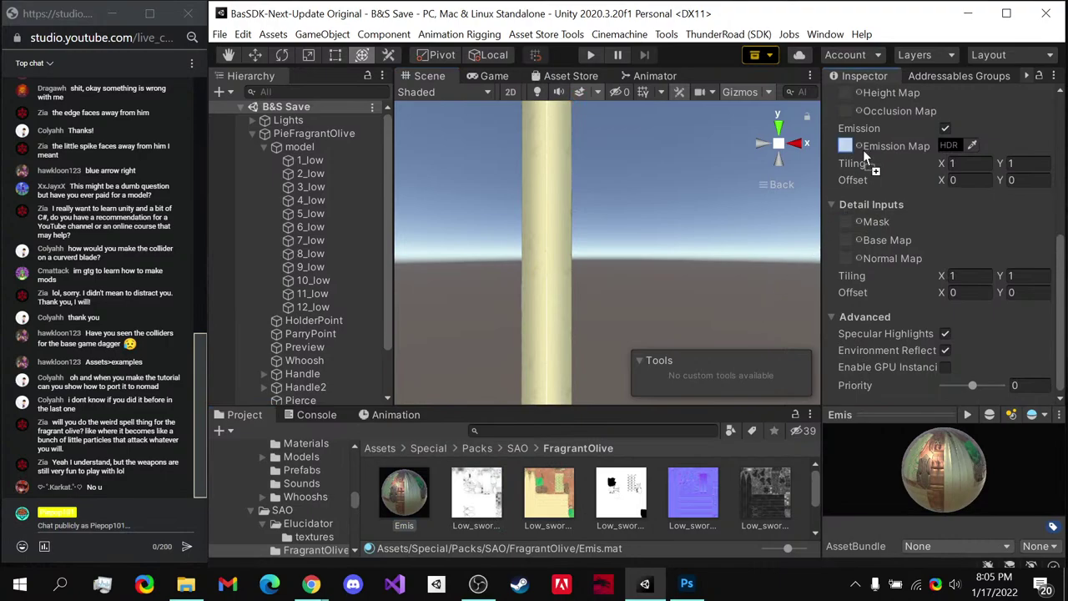
pyautogui.moveTo(863, 150); pyautogui.dragTo(853, 140)
pyautogui.keyDown('alt'); pyautogui.moveTo(543, 317); pyautogui.dragTo(568, 315); pyautogui.keyUp('alt')
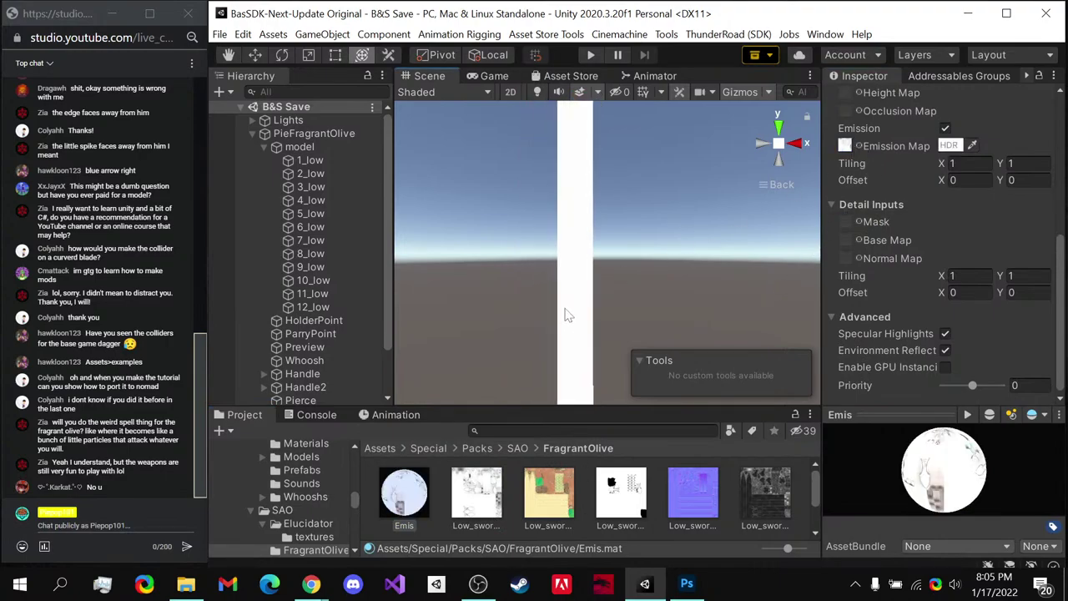
pyautogui.keyDown('alt'); pyautogui.moveTo(566, 315); pyautogui.dragTo(559, 215, button='right'); pyautogui.keyUp('alt')
# - Assign the sword's metallic texture as the Emis material's emission map and check the blade down to the guard
pyautogui.moveTo(630, 510); pyautogui.dragTo(847, 148)
pyautogui.keyDown('alt'); pyautogui.moveTo(645, 187); pyautogui.dragTo(582, 198); pyautogui.keyUp('alt')
pyautogui.keyDown('alt'); pyautogui.moveTo(583, 199); pyautogui.dragTo(586, 294, button='right'); pyautogui.keyUp('alt')
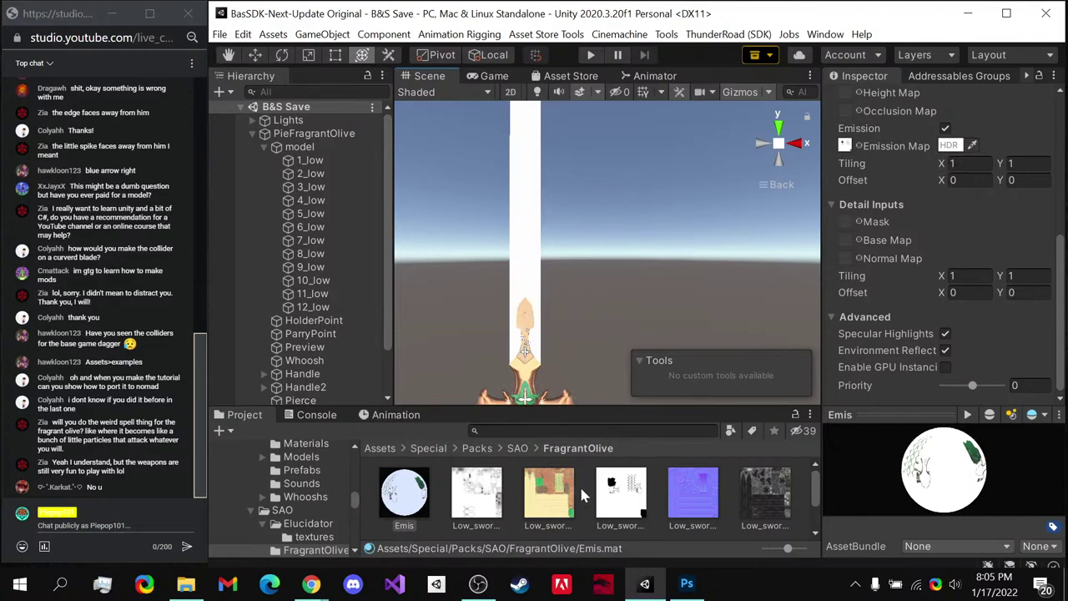
pyautogui.click(621, 500)
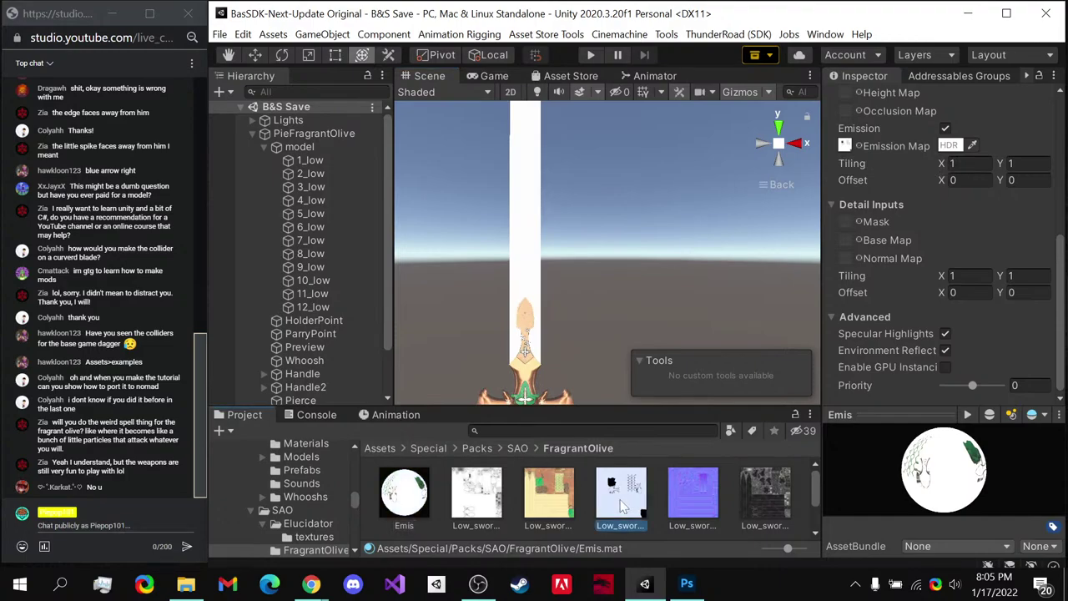
# - Switch to Photoshop, revert the metallic texture to its unpainted state, and ready the rough brush with a dark grey foreground colour
pyautogui.moveTo(658, 561); pyautogui.dragTo(895, 511)
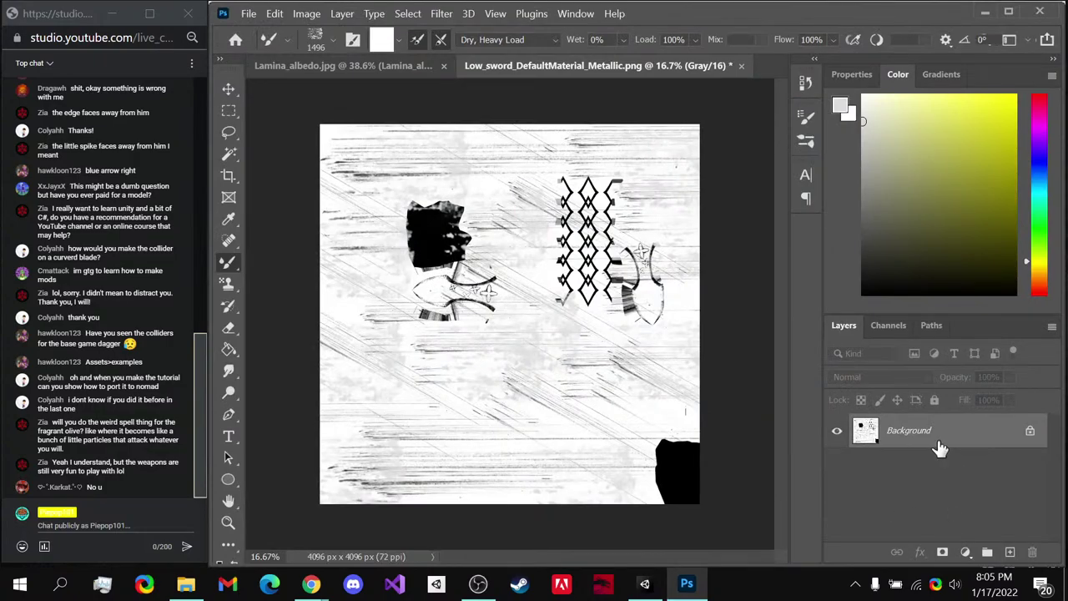
pyautogui.moveTo(726, 393); pyautogui.dragTo(720, 438)
pyautogui.press('w')
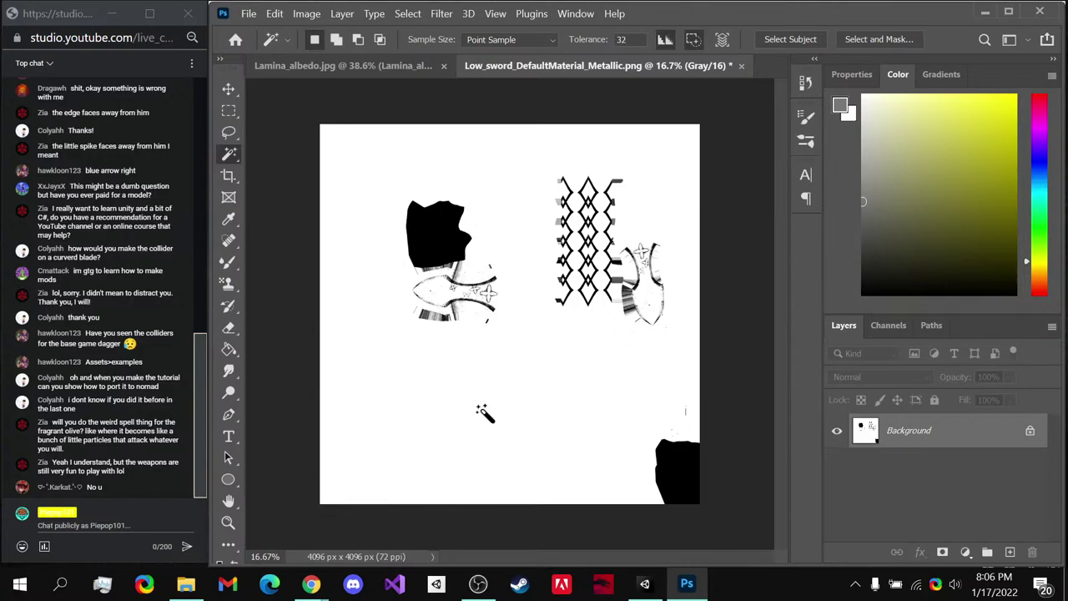
pyautogui.press('b')
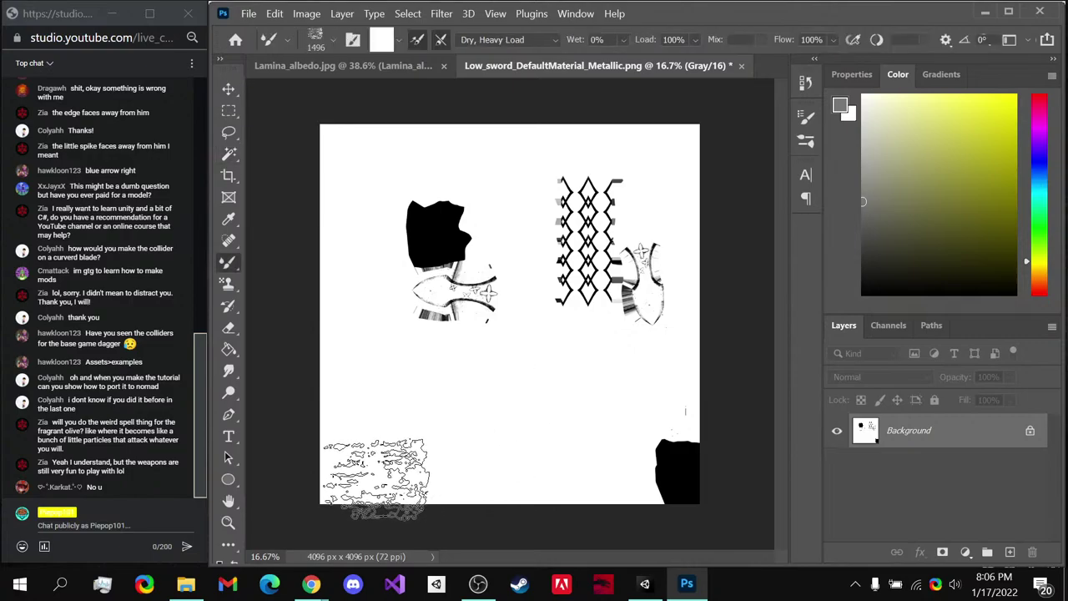
pyautogui.press('d')
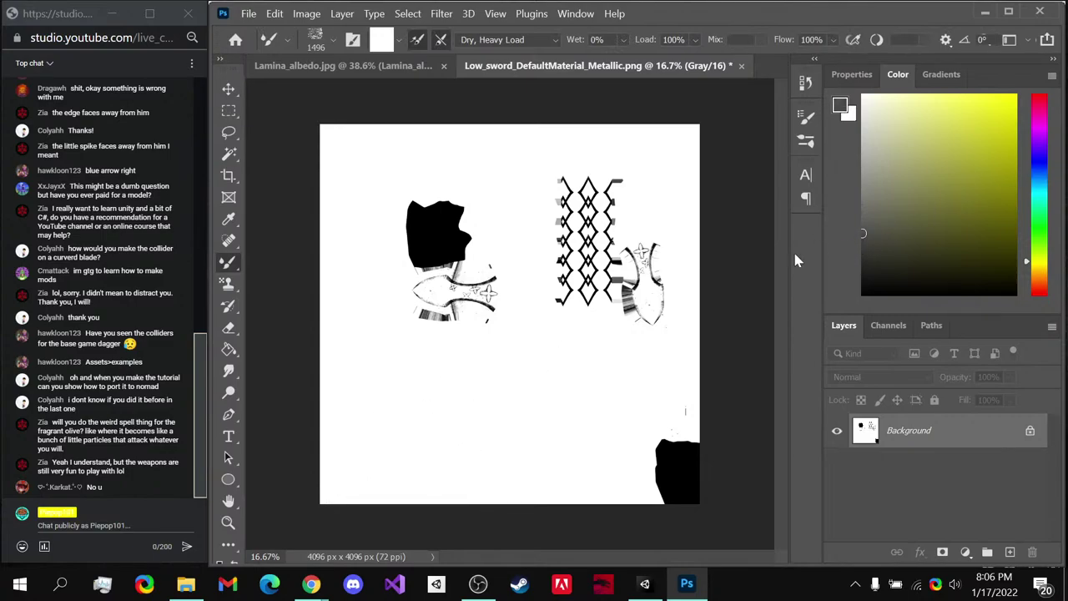
# - Paint dark grey mottled patches across the texture with the rough brush, and undo the last stroke near the upper edge
pyautogui.moveTo(367, 426)
pyautogui.mouseDown()
pyautogui.moveTo(371, 451)
pyautogui.moveTo(468, 479)
pyautogui.moveTo(584, 467)
pyautogui.moveTo(595, 458)
pyautogui.moveTo(476, 391)
pyautogui.moveTo(525, 416)
pyautogui.moveTo(538, 326)
pyautogui.moveTo(552, 396)
pyautogui.mouseUp()
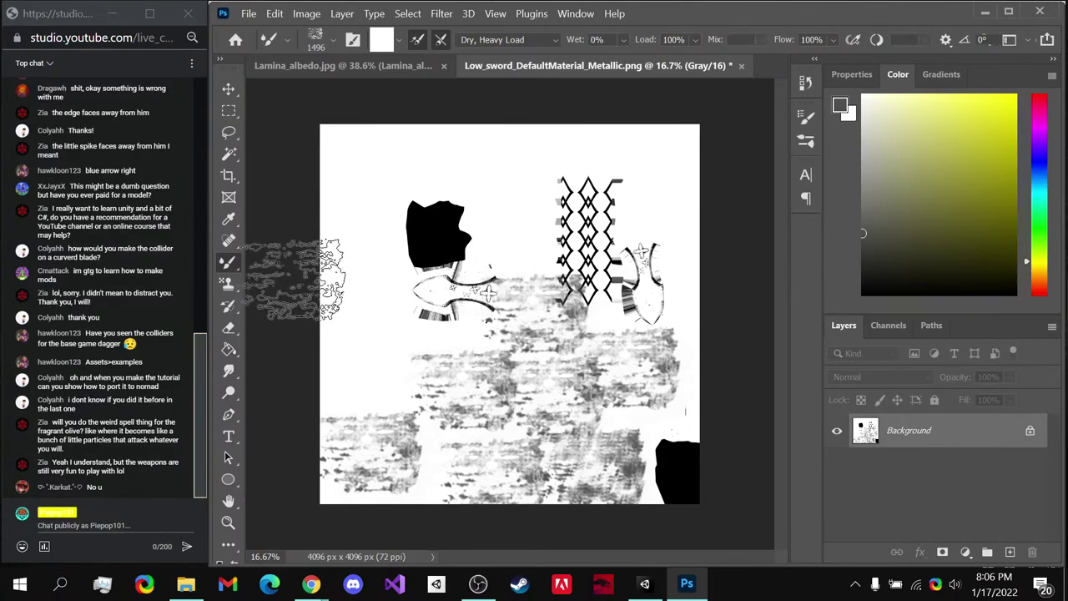
pyautogui.moveTo(292, 280)
pyautogui.mouseDown()
pyautogui.moveTo(367, 292)
pyautogui.moveTo(422, 280)
pyautogui.moveTo(467, 217)
pyautogui.moveTo(338, 234)
pyautogui.moveTo(346, 162)
pyautogui.moveTo(523, 233)
pyautogui.moveTo(609, 217)
pyautogui.moveTo(548, 213)
pyautogui.moveTo(572, 216)
pyautogui.moveTo(636, 275)
pyautogui.moveTo(693, 229)
pyautogui.moveTo(730, 355)
pyautogui.moveTo(634, 159)
pyautogui.mouseUp()
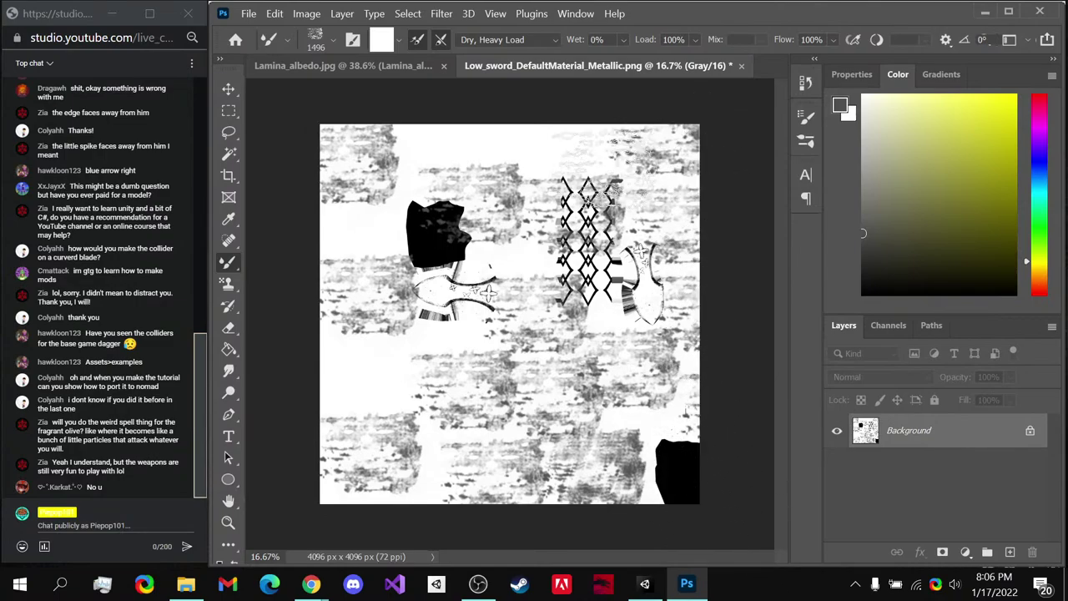
pyautogui.hotkey('ctrl', 'z')
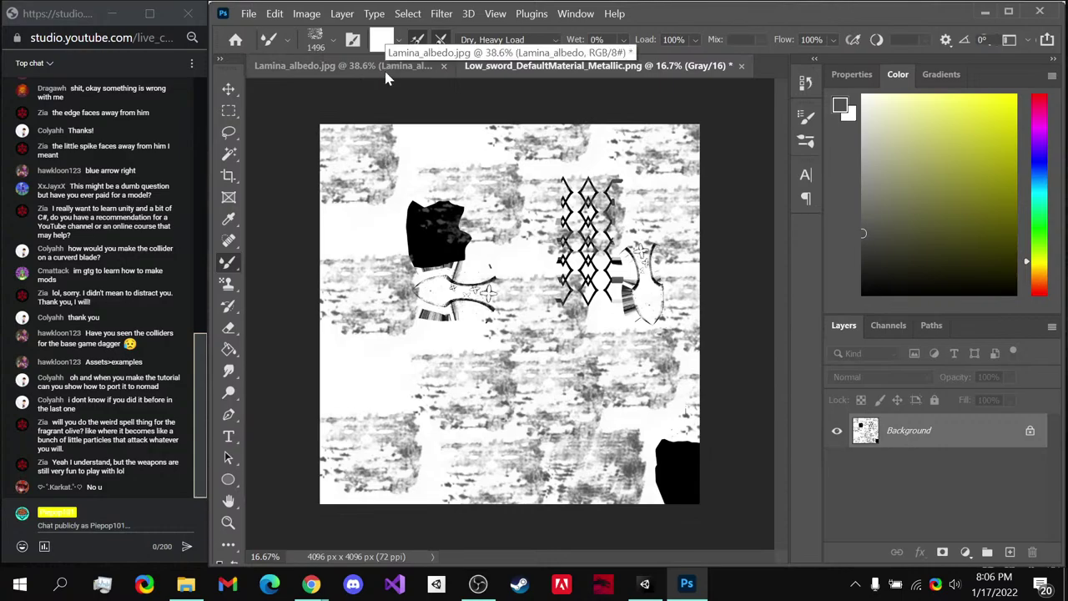
# - Choose a streaky 25 px brush tip, enlarge it to about 2537 px, and paint horizontal scratches across the texture's left half
pyautogui.click(325, 44)
pyautogui.click(353, 40)
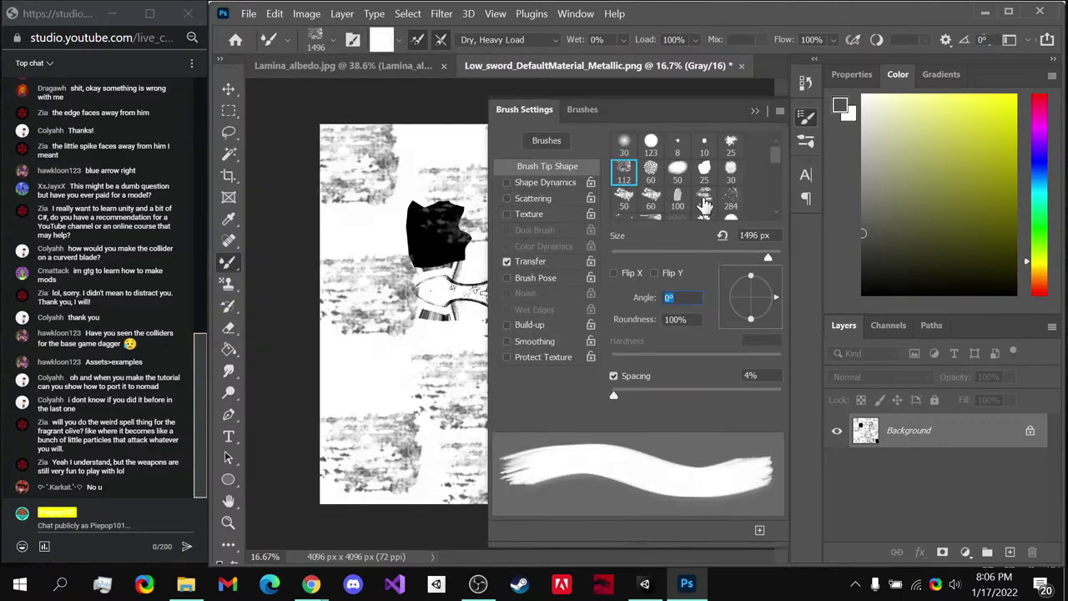
pyautogui.scroll(-2, 648, 199)
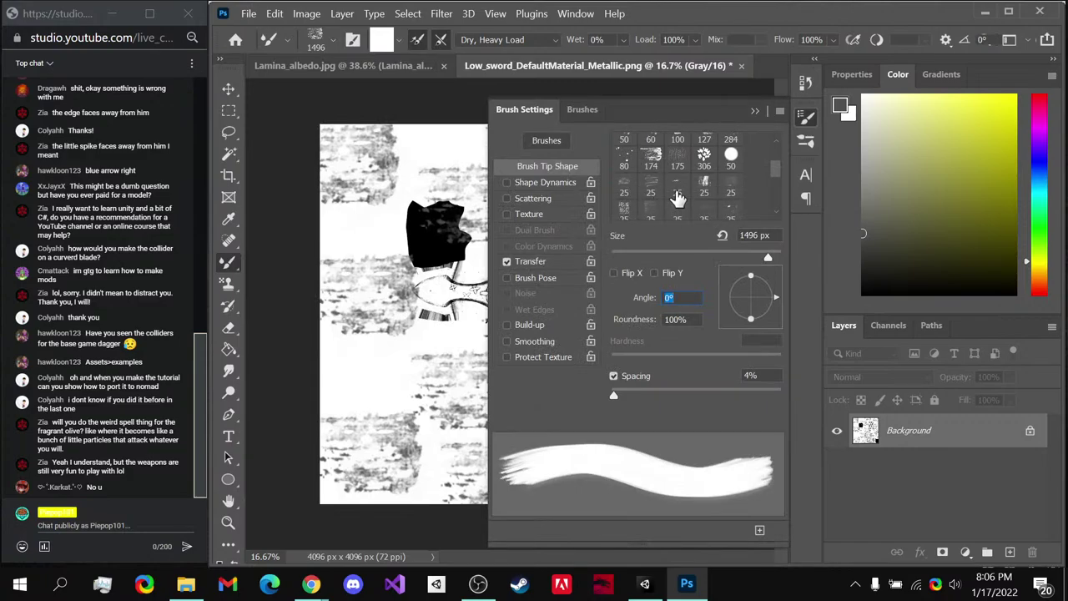
pyautogui.click(658, 212)
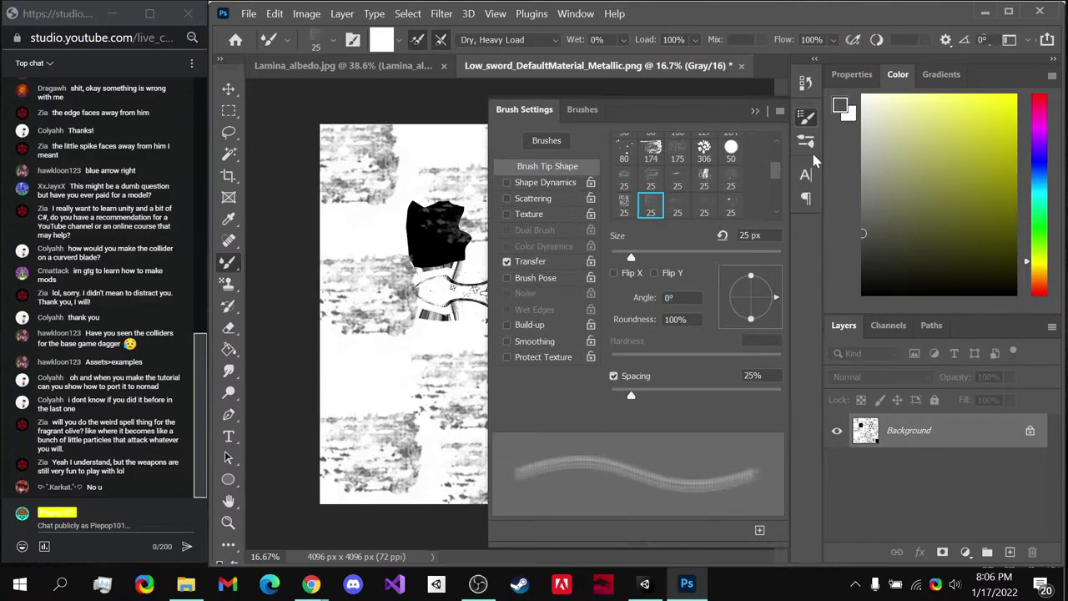
pyautogui.click(805, 121)
pyautogui.keyDown('alt'); pyautogui.moveTo(607, 314); pyautogui.dragTo(751, 315, button='right'); pyautogui.keyUp('alt')
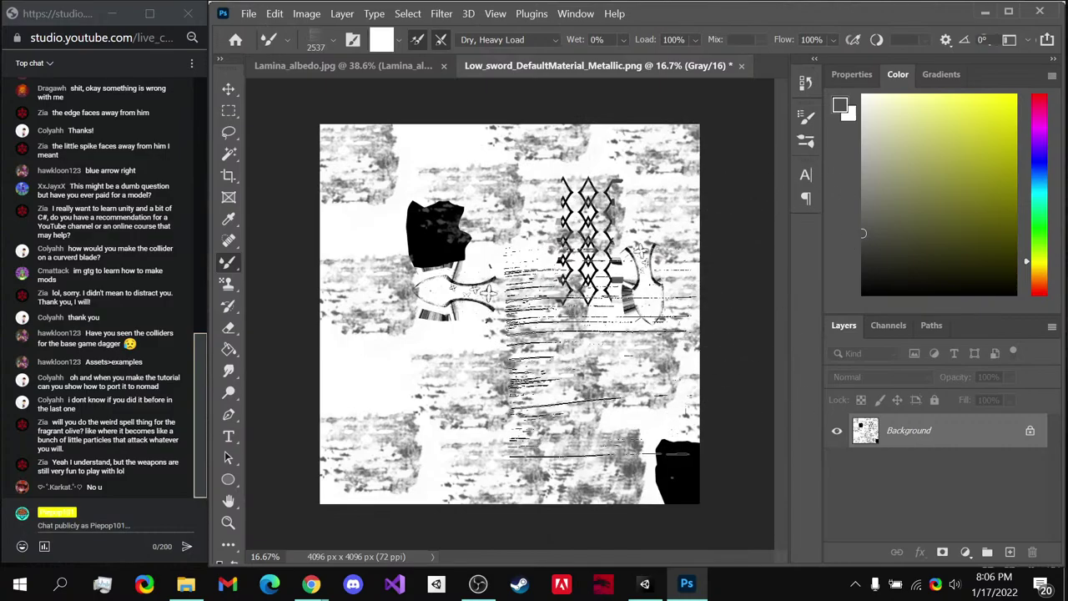
pyautogui.moveTo(686, 376)
pyautogui.mouseDown()
pyautogui.moveTo(512, 354)
pyautogui.moveTo(432, 429)
pyautogui.moveTo(437, 483)
pyautogui.moveTo(658, 474)
pyautogui.moveTo(708, 463)
pyautogui.moveTo(684, 349)
pyautogui.mouseUp()
pyautogui.moveTo(601, 251)
pyautogui.mouseDown()
pyautogui.moveTo(501, 167)
pyautogui.moveTo(418, 209)
pyautogui.mouseUp()
# - Set the streaky brush's angle to 48° and paint black diagonal scratches over the texture
pyautogui.click(333, 39)
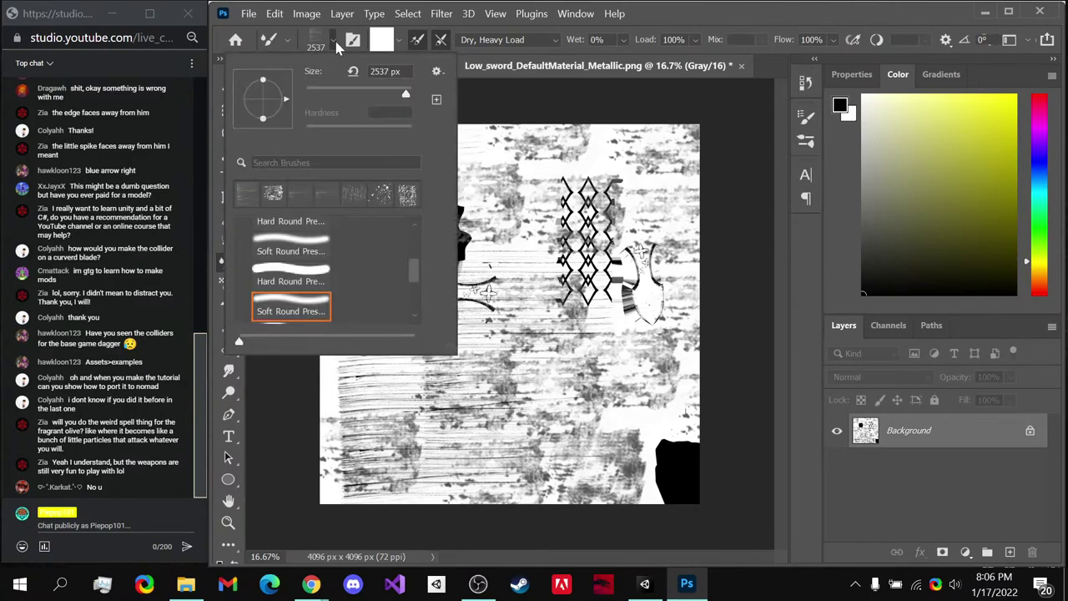
pyautogui.click(333, 39)
pyautogui.click(804, 120)
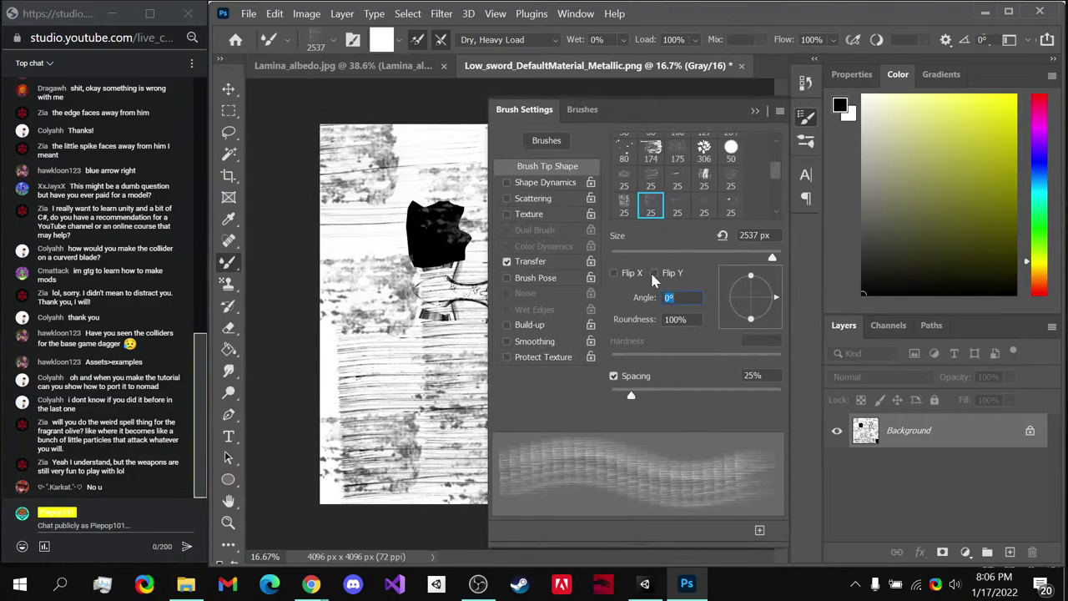
pyautogui.moveTo(651, 302); pyautogui.dragTo(693, 304)
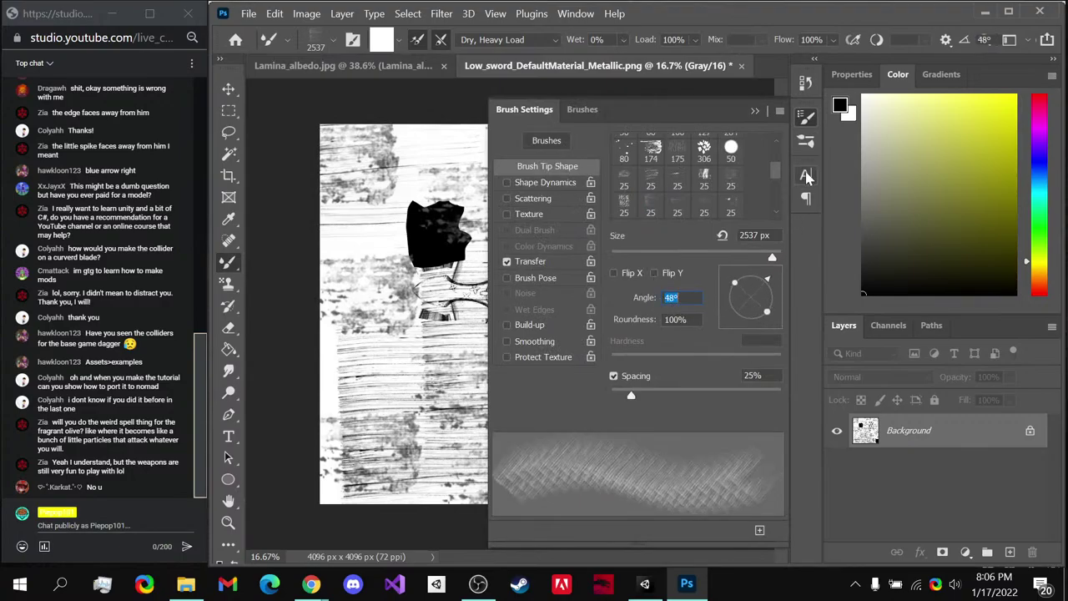
pyautogui.click(805, 120)
pyautogui.moveTo(651, 375)
pyautogui.mouseDown()
pyautogui.moveTo(334, 309)
pyautogui.moveTo(442, 184)
pyautogui.moveTo(518, 150)
pyautogui.moveTo(684, 159)
pyautogui.moveTo(726, 200)
pyautogui.moveTo(743, 367)
pyautogui.mouseUp()
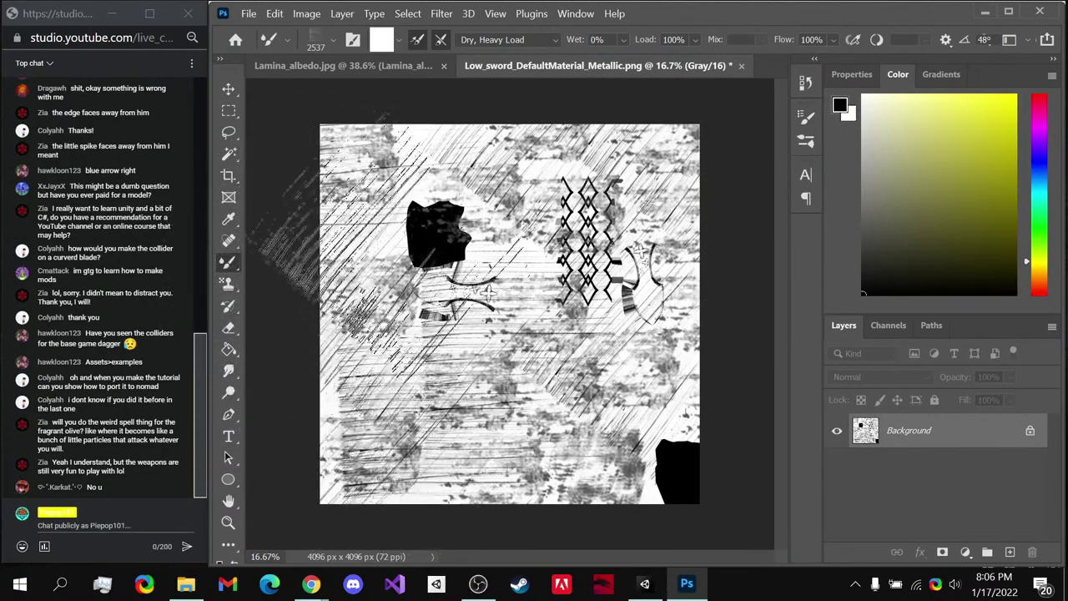
# - Choose the splatter brush, resize it to about 1137 px, and paint black speckles across the texture
pyautogui.click(332, 39)
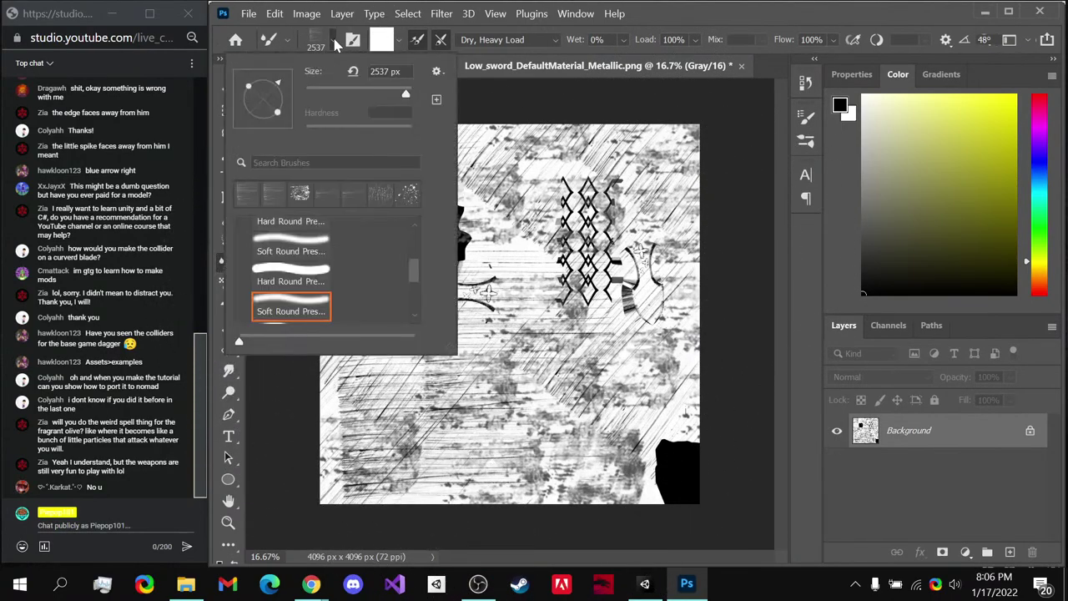
pyautogui.click(408, 193)
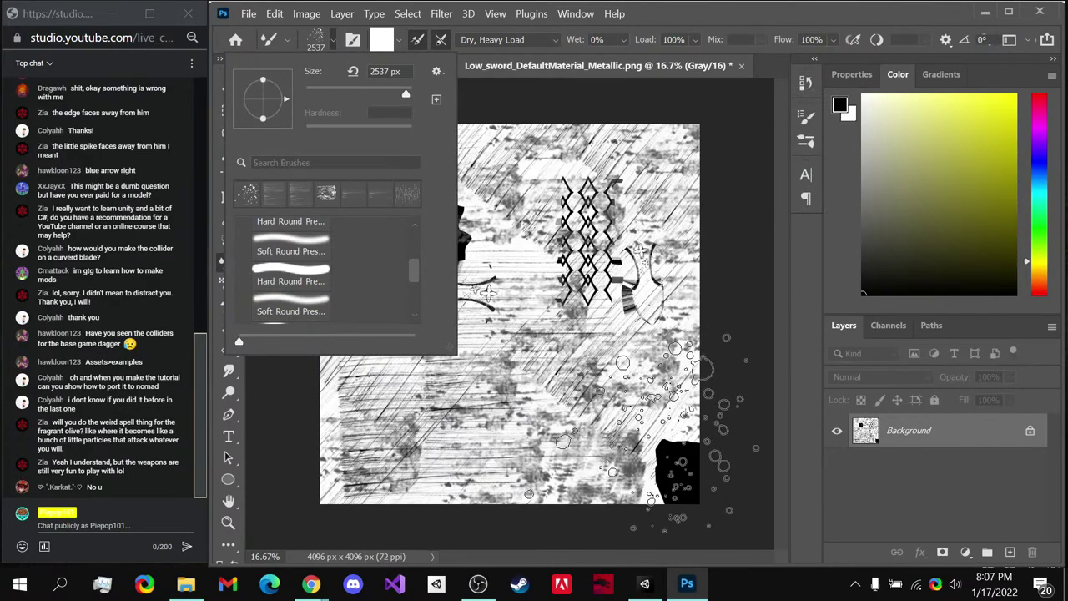
pyautogui.click(667, 393)
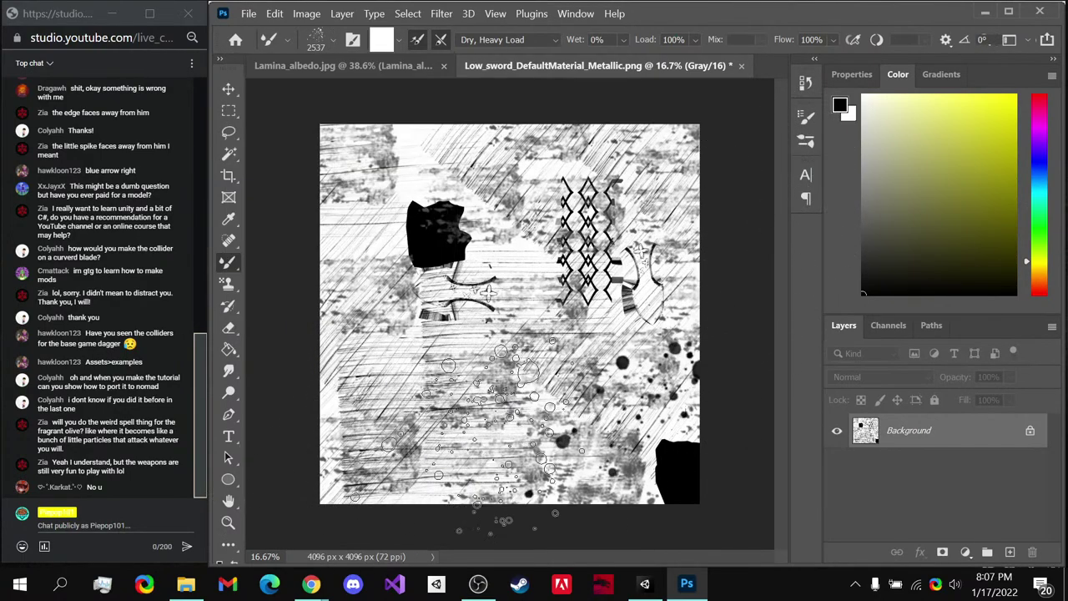
pyautogui.moveTo(359, 463)
pyautogui.keyDown('alt'); pyautogui.mouseDown(button='right')
pyautogui.moveTo(330, 478)
pyautogui.moveTo(344, 494)
pyautogui.mouseUp(button='right'); pyautogui.keyUp('alt')
pyautogui.moveTo(351, 493)
pyautogui.mouseDown()
pyautogui.moveTo(488, 459)
pyautogui.moveTo(596, 484)
pyautogui.mouseUp()
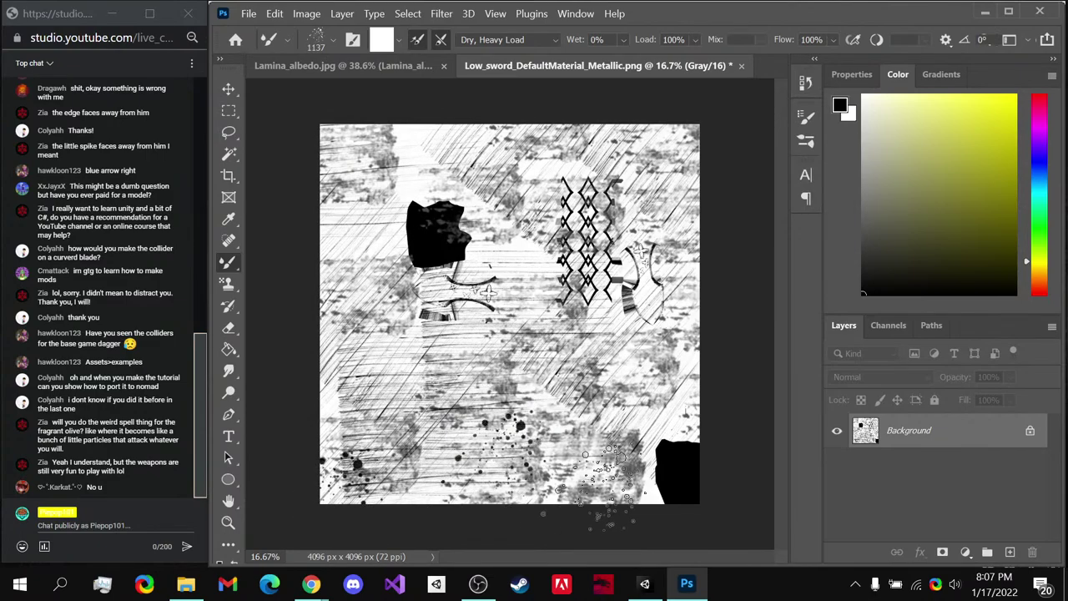
pyautogui.moveTo(705, 334)
pyautogui.mouseDown()
pyautogui.moveTo(392, 343)
pyautogui.moveTo(534, 352)
pyautogui.moveTo(530, 319)
pyautogui.moveTo(479, 261)
pyautogui.moveTo(313, 246)
pyautogui.mouseUp()
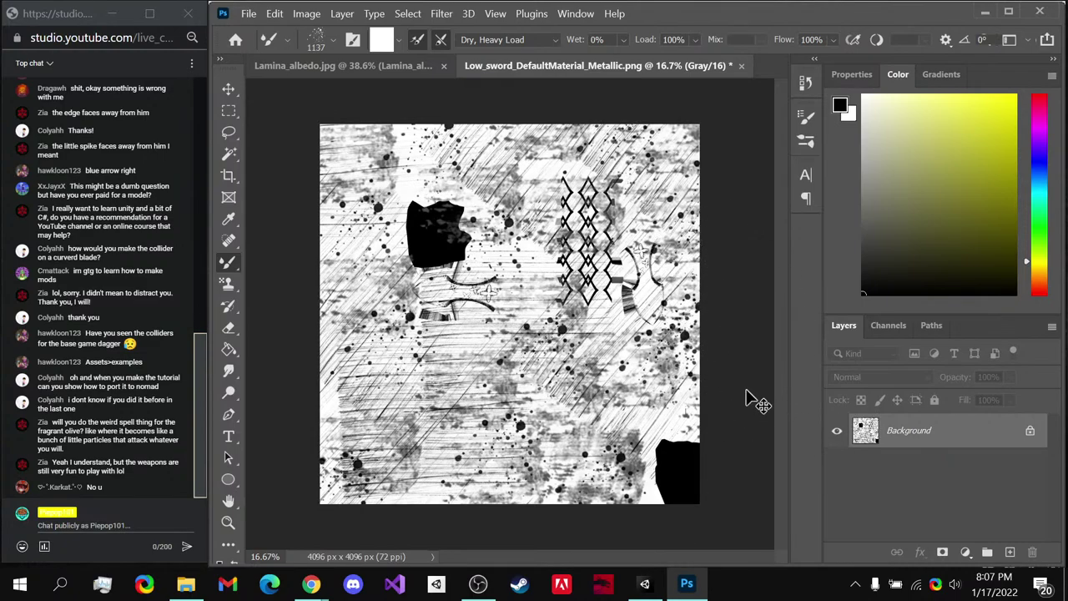
# - Save the painted texture over the existing Emission file in the FragrantOlive folder
pyautogui.hotkey('ctrl', 'shift', 's')
pyautogui.click(399, 159)
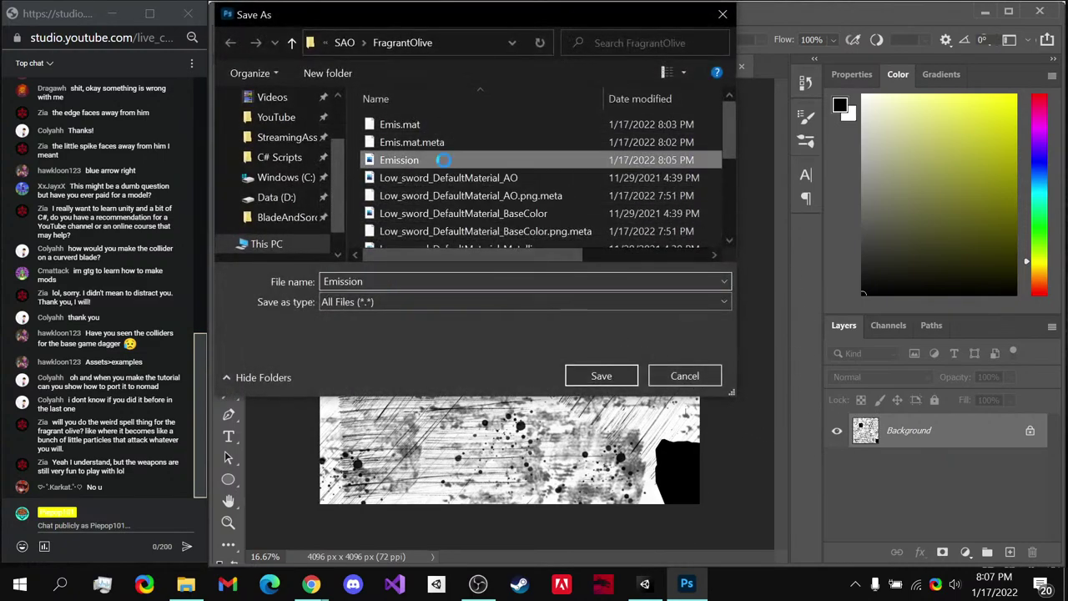
pyautogui.click(601, 375)
pyautogui.click(582, 297)
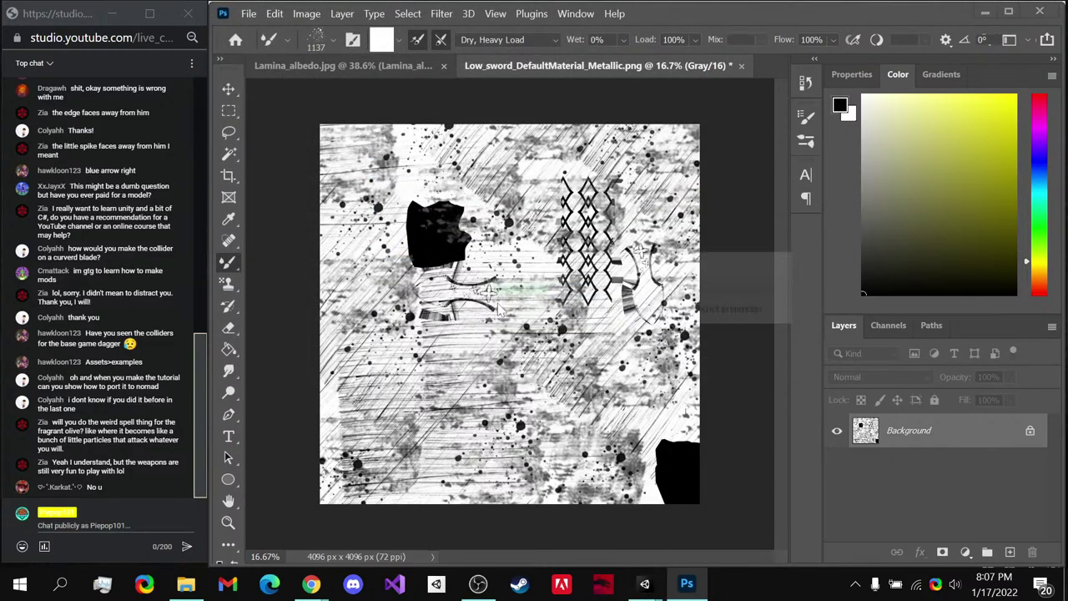
# - Switch back to Unity, assign the Emission texture as the Emis material's emission map, and adjust its HDR emission colour
pyautogui.click(645, 583)
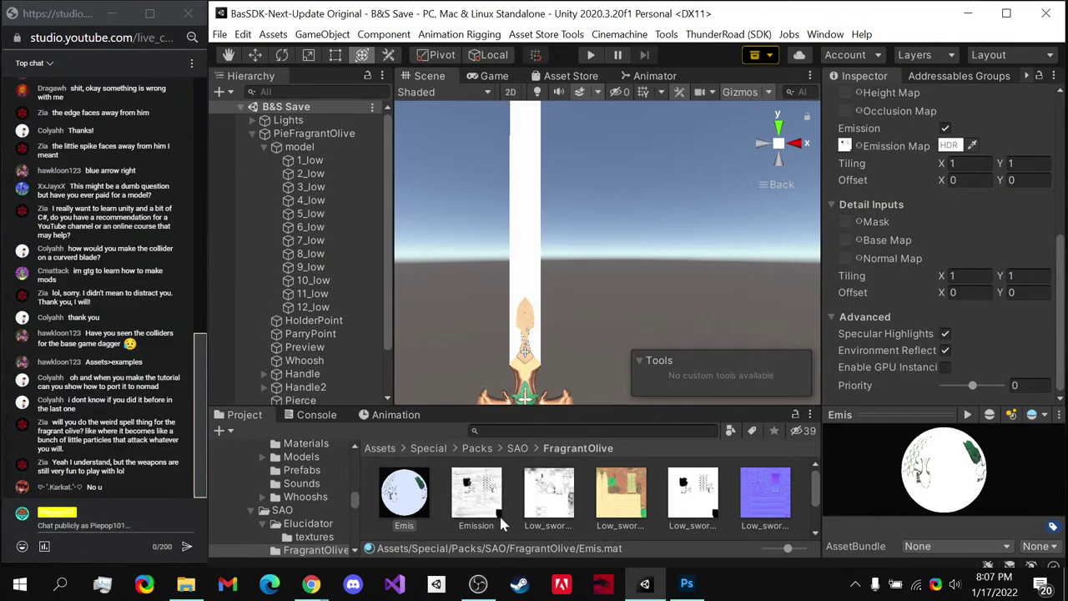
pyautogui.moveTo(491, 501); pyautogui.dragTo(851, 152)
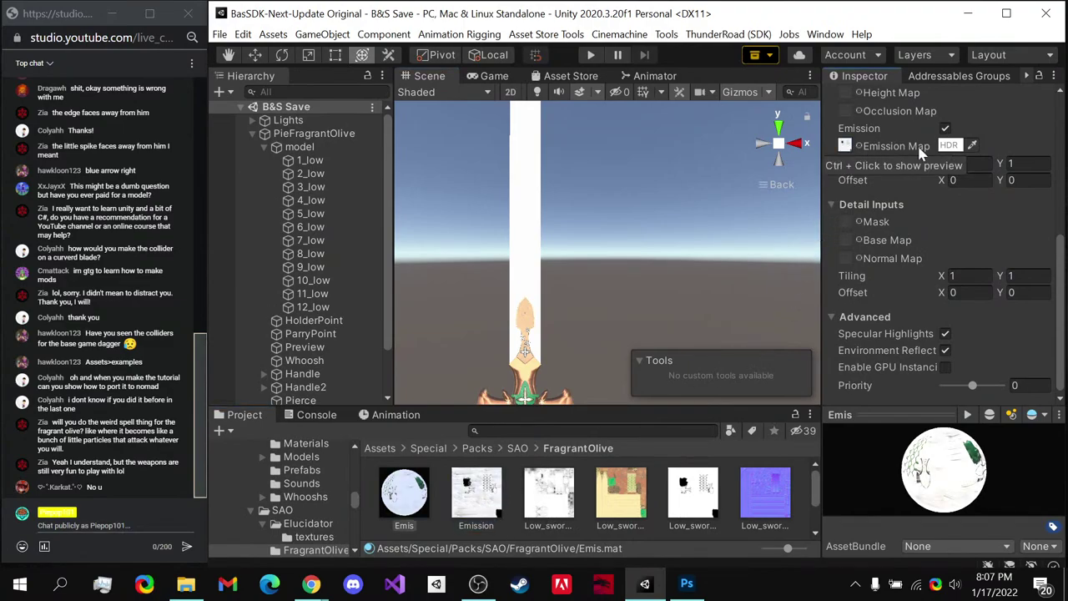
pyautogui.click(949, 145)
pyautogui.moveTo(943, 259); pyautogui.dragTo(822, 137)
pyautogui.click(685, 183)
# - Examine the emission pattern along the blade up close and from different angles
pyautogui.keyDown('alt'); pyautogui.moveTo(549, 183); pyautogui.dragTo(847, 262); pyautogui.keyUp('alt')
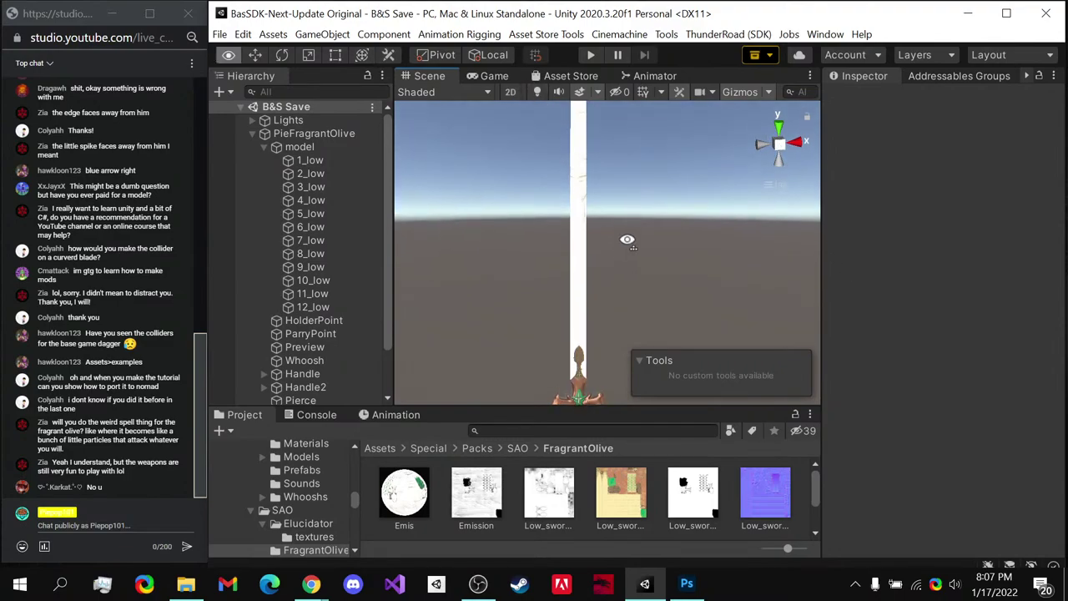
pyautogui.scroll(3, 531, 211)
pyautogui.moveTo(531, 211); pyautogui.dragTo(575, 209, button='middle')
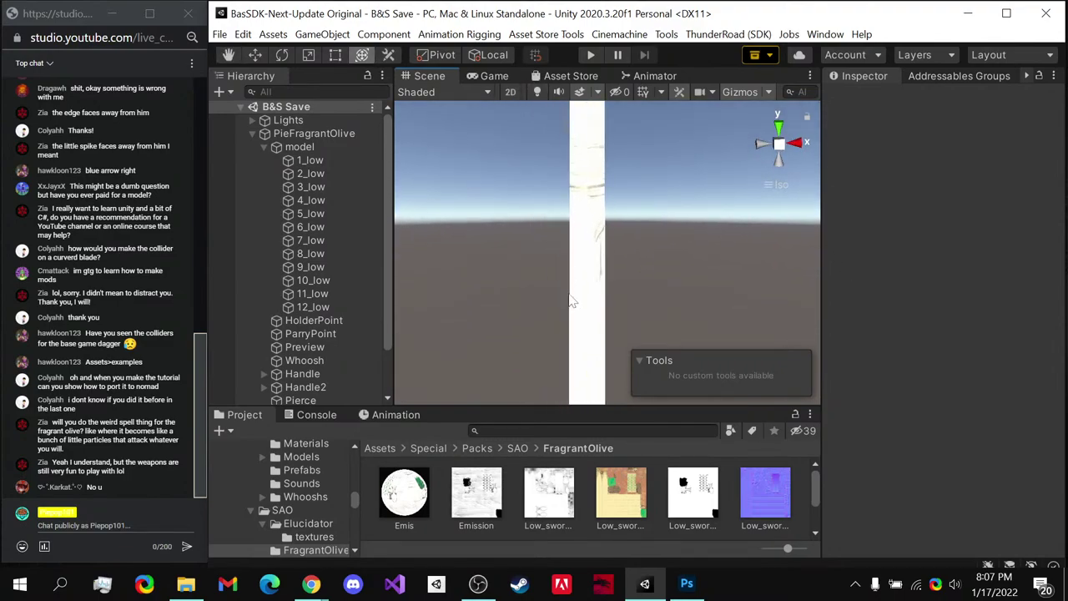
pyautogui.scroll(2, 578, 204)
pyautogui.keyDown('alt'); pyautogui.moveTo(586, 237); pyautogui.dragTo(551, 334); pyautogui.keyUp('alt')
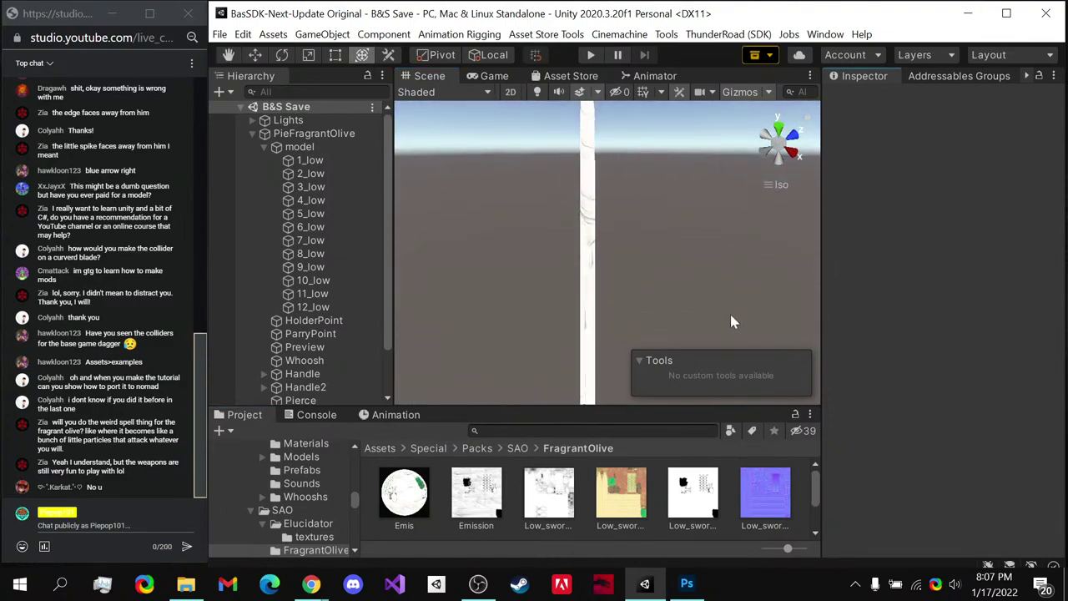
pyautogui.keyDown('alt'); pyautogui.moveTo(731, 321); pyautogui.dragTo(728, 304); pyautogui.keyUp('alt')
# - Switch to Photoshop, choose the rough smudge brush, enlarge it to about 2625 px, and paint dark blotches across the texture
pyautogui.click(686, 584)
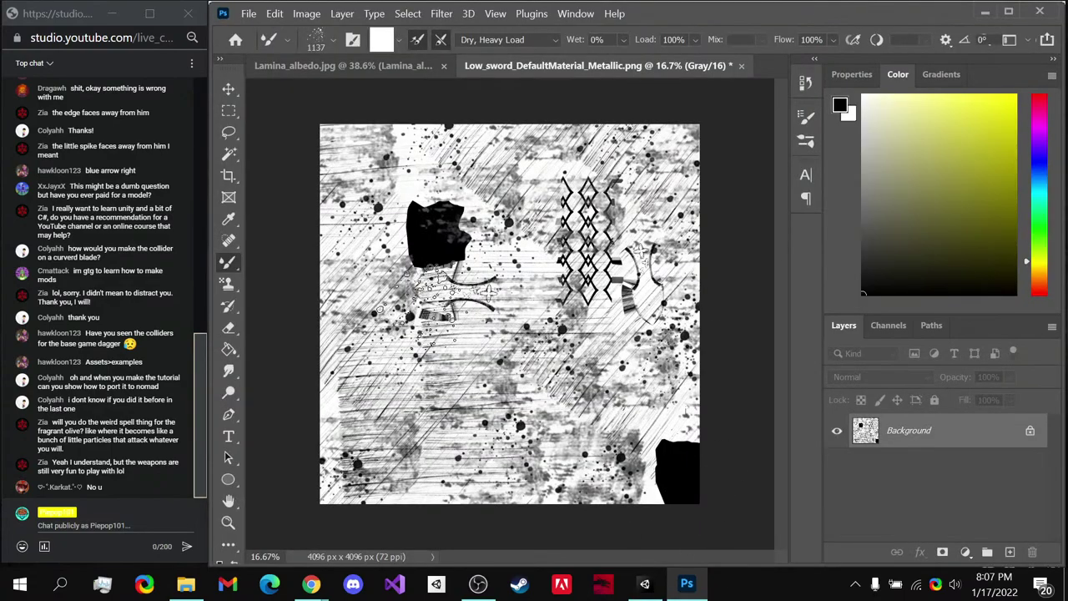
pyautogui.click(333, 41)
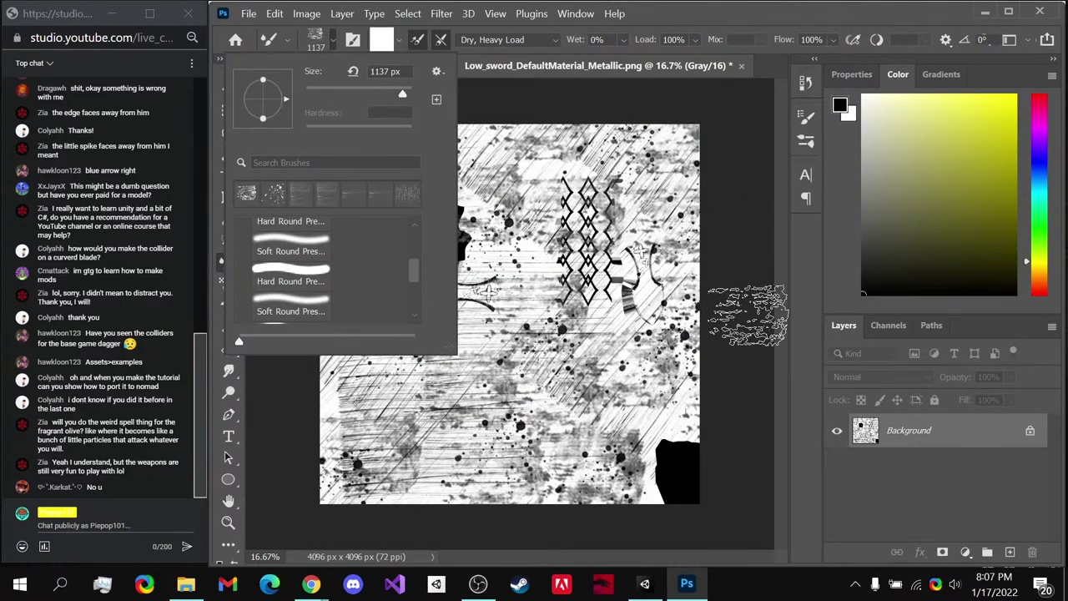
pyautogui.click(722, 315)
pyautogui.keyDown('alt'); pyautogui.moveTo(592, 393); pyautogui.dragTo(832, 257, button='right'); pyautogui.keyUp('alt')
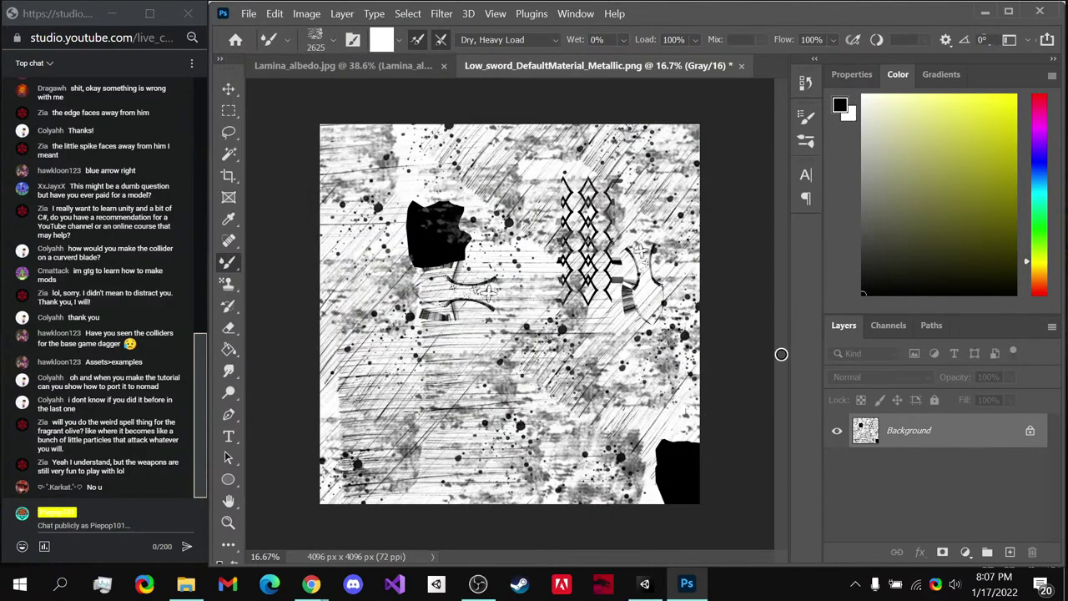
pyautogui.moveTo(355, 388)
pyautogui.mouseDown()
pyautogui.moveTo(433, 421)
pyautogui.moveTo(373, 474)
pyautogui.moveTo(336, 300)
pyautogui.moveTo(523, 375)
pyautogui.moveTo(565, 354)
pyautogui.moveTo(548, 247)
pyautogui.moveTo(571, 157)
pyautogui.moveTo(572, 175)
pyautogui.moveTo(431, 143)
pyautogui.moveTo(604, 393)
pyautogui.moveTo(552, 471)
pyautogui.moveTo(565, 492)
pyautogui.moveTo(393, 407)
pyautogui.moveTo(369, 376)
pyautogui.moveTo(438, 247)
pyautogui.mouseUp()
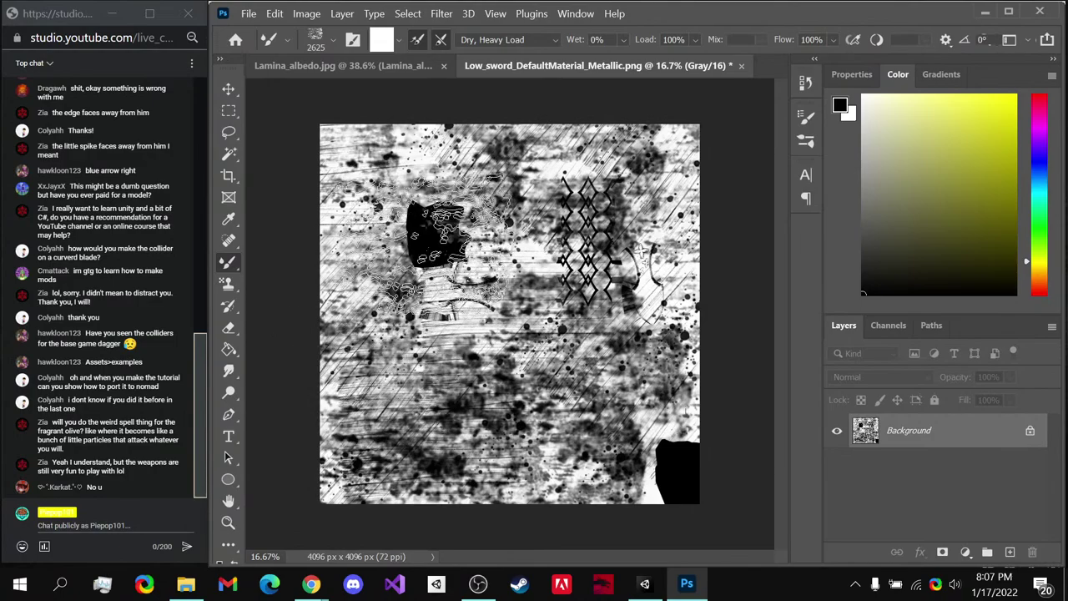
# - Choose the scratch brush angled at -30° and paint diagonal black scratches across the texture
pyautogui.click(332, 39)
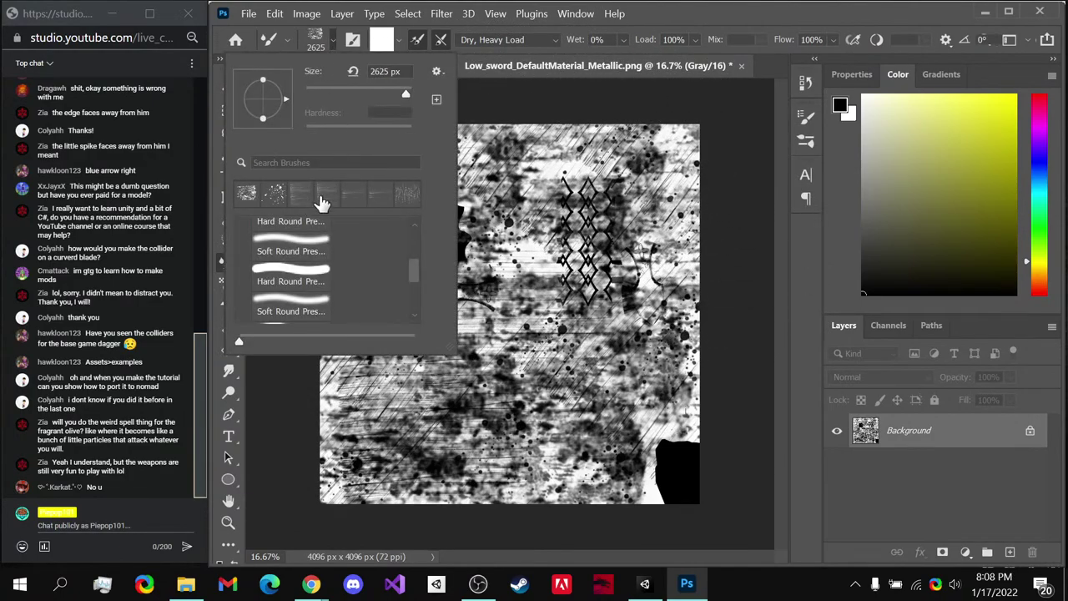
pyautogui.click(379, 205)
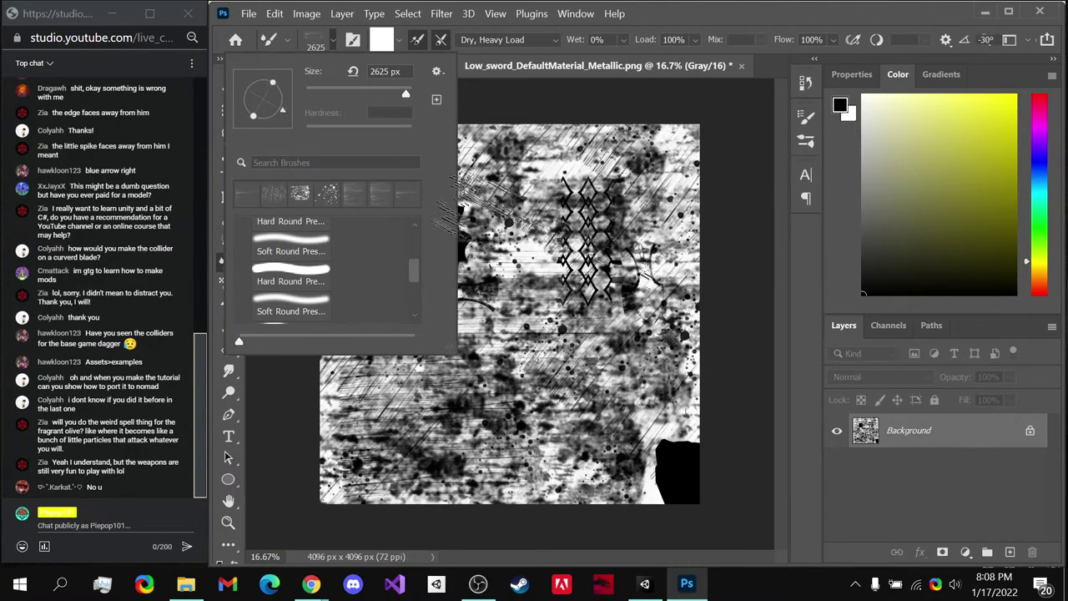
pyautogui.click(711, 190)
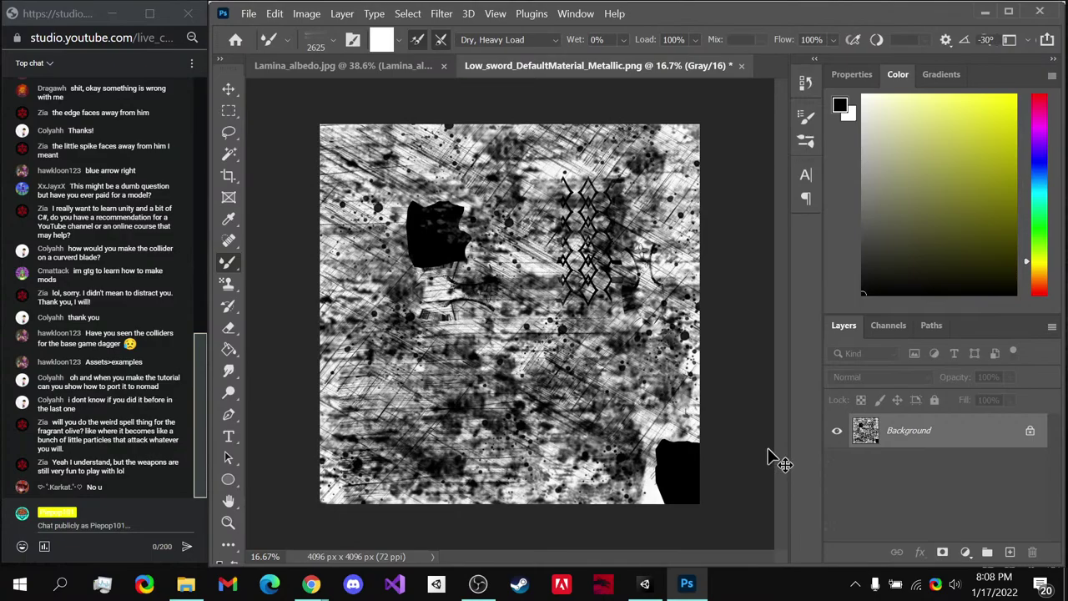
# - Save the texture over the existing Emission file, then switch back to Unity and check the updated pattern on the blade
pyautogui.hotkey('ctrl', 'shift', 's')
pyautogui.doubleClick(464, 161)
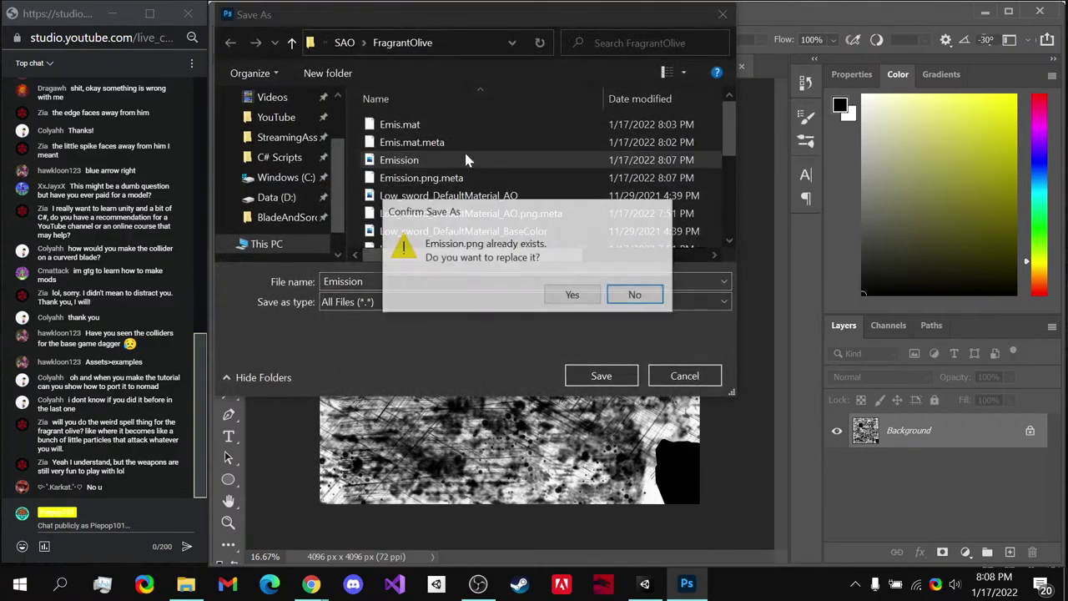
pyautogui.click(572, 293)
pyautogui.click(644, 583)
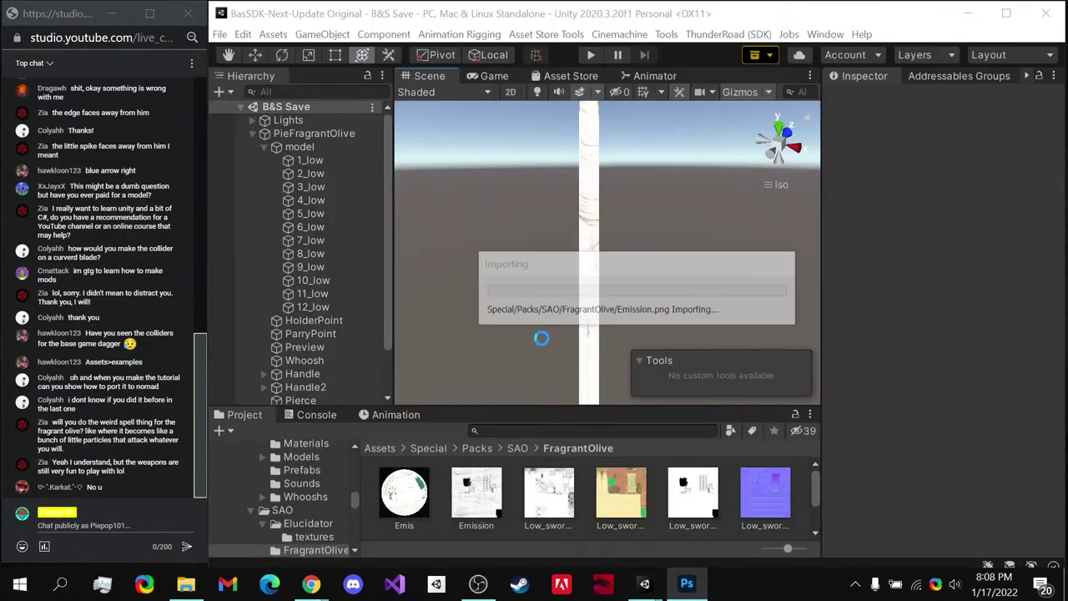
pyautogui.moveTo(599, 334); pyautogui.dragTo(531, 314, button='middle')
pyautogui.keyDown('alt'); pyautogui.moveTo(531, 314); pyautogui.dragTo(561, 273); pyautogui.keyUp('alt')
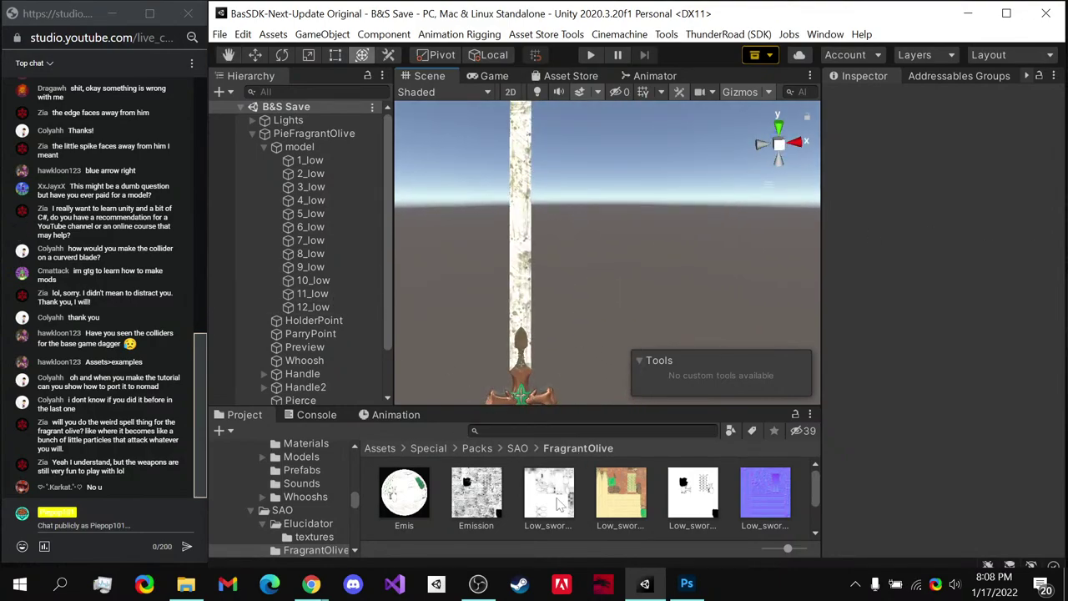
# - Convert New Material in the FragrantOlive folder with Convert MOES
pyautogui.scroll(-2, 600, 505)
pyautogui.click(546, 517)
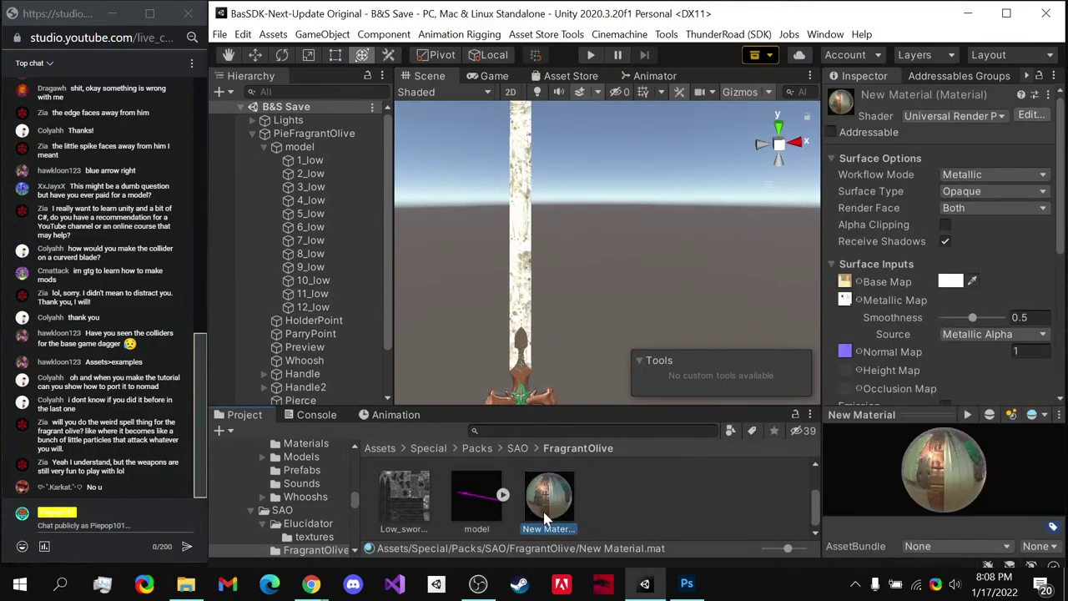
pyautogui.scroll(-3, 843, 338)
pyautogui.scroll(1, 713, 516)
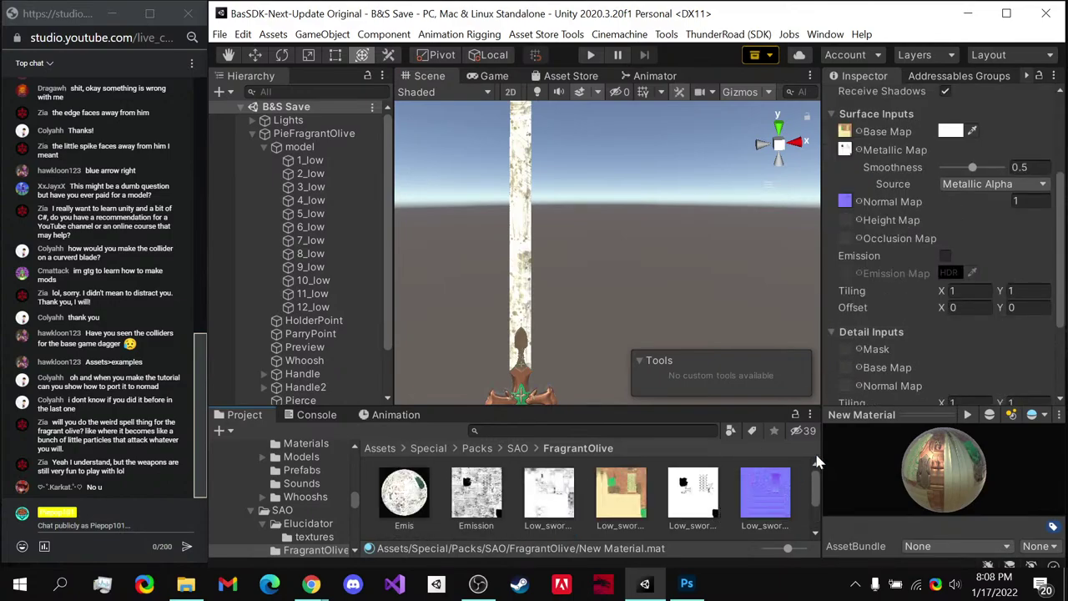
pyautogui.scroll(-1, 647, 490)
pyautogui.rightClick(566, 505)
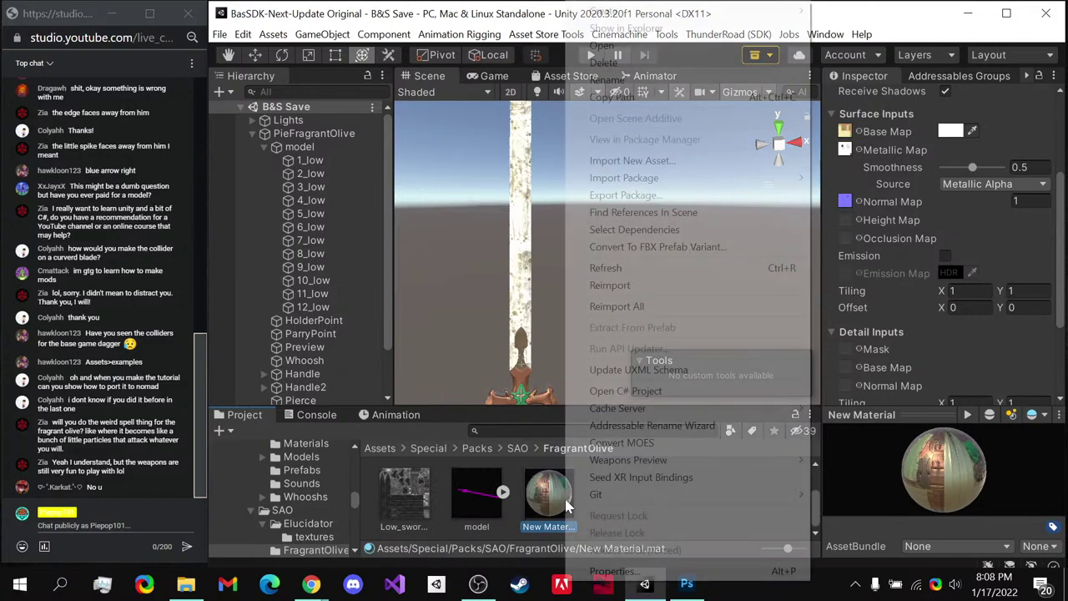
pyautogui.click(651, 443)
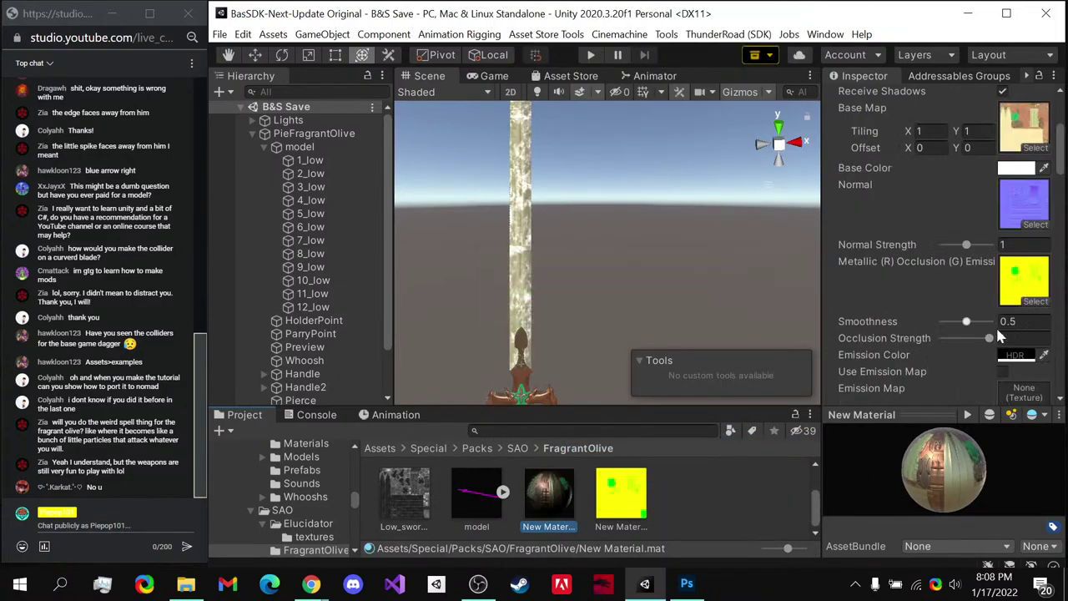
# - Apply the Reveal preset to New Material and reassign its base, normal and MOES textures
pyautogui.scroll(3, 999, 334)
pyautogui.click(1034, 94)
pyautogui.click(935, 159)
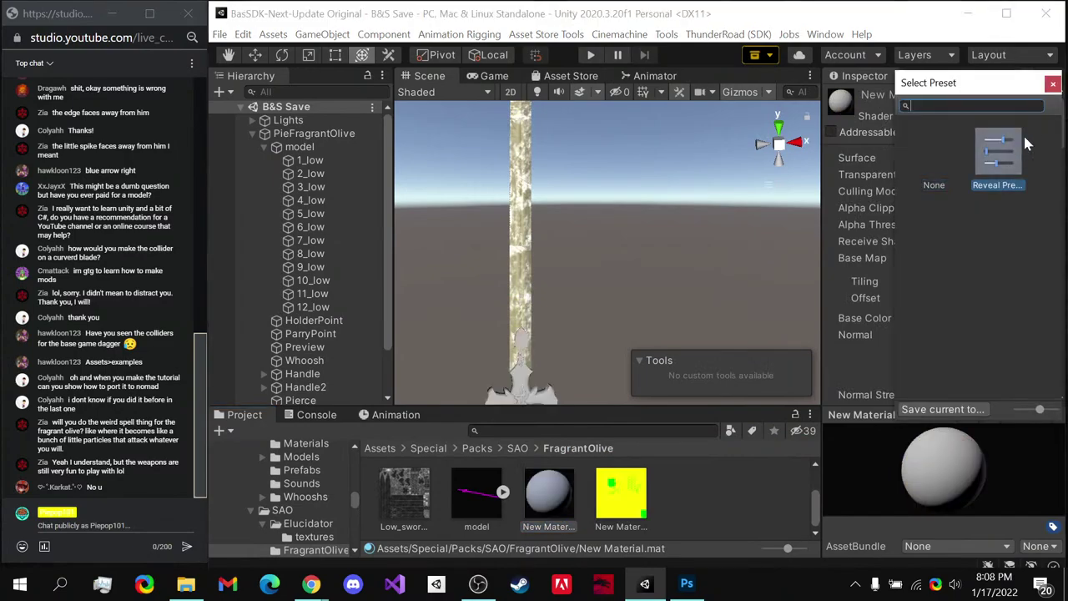
pyautogui.scroll(-2, 632, 321)
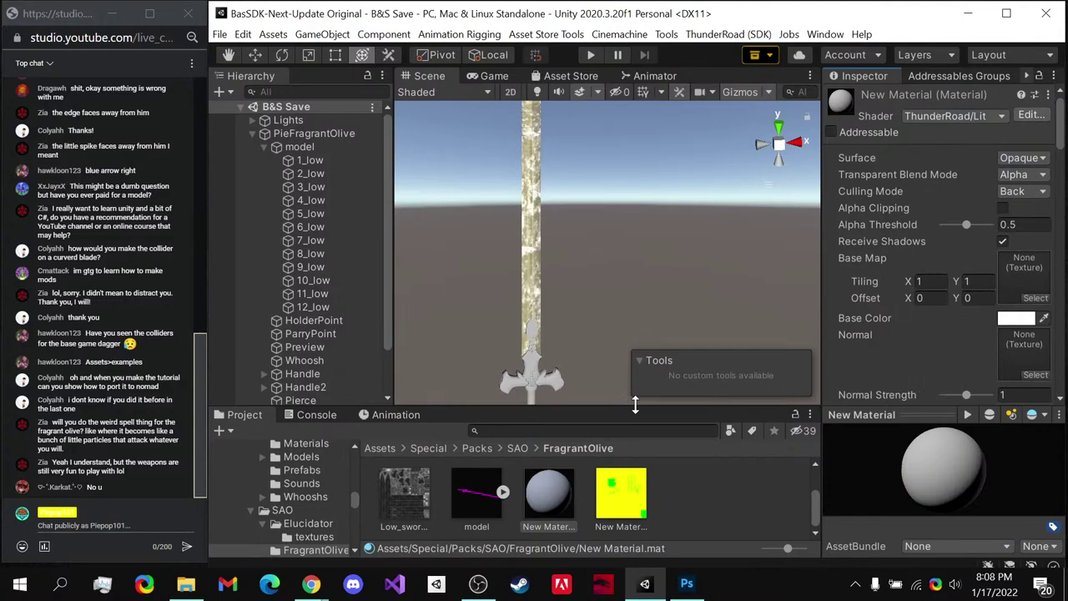
pyautogui.scroll(3, 645, 498)
pyautogui.scroll(-1, 645, 499)
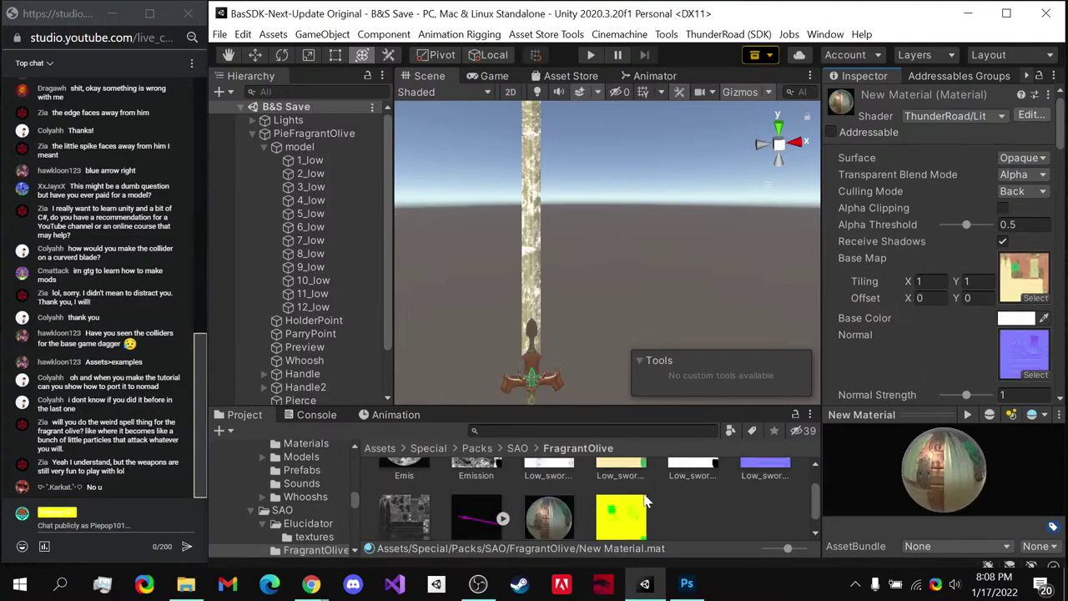
# - Switch New Material's shader back to Universal Render Pipeline/Lit
pyautogui.click(991, 116)
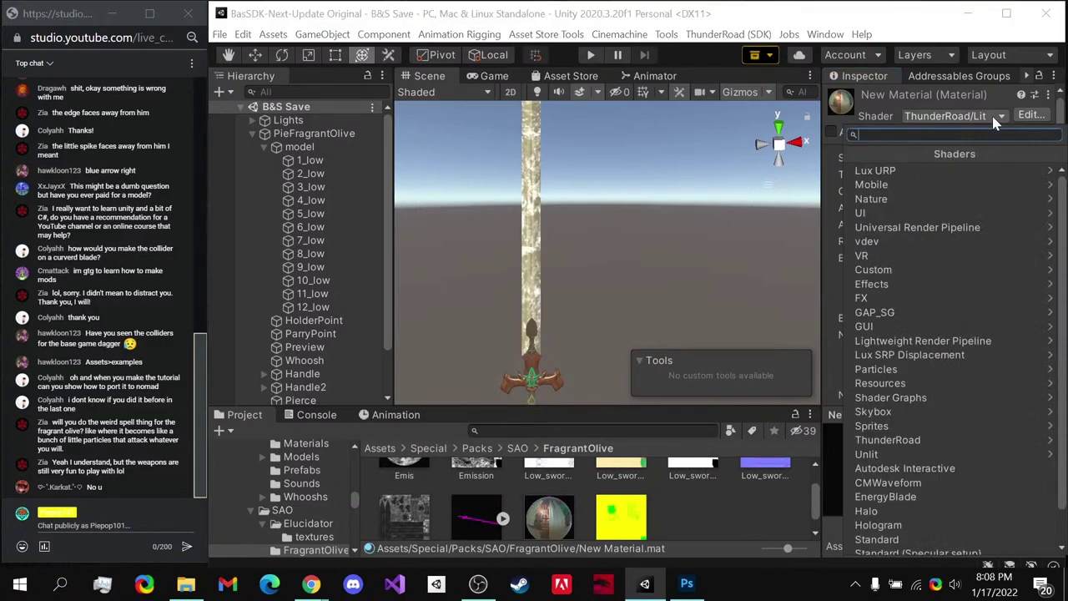
pyautogui.click(910, 226)
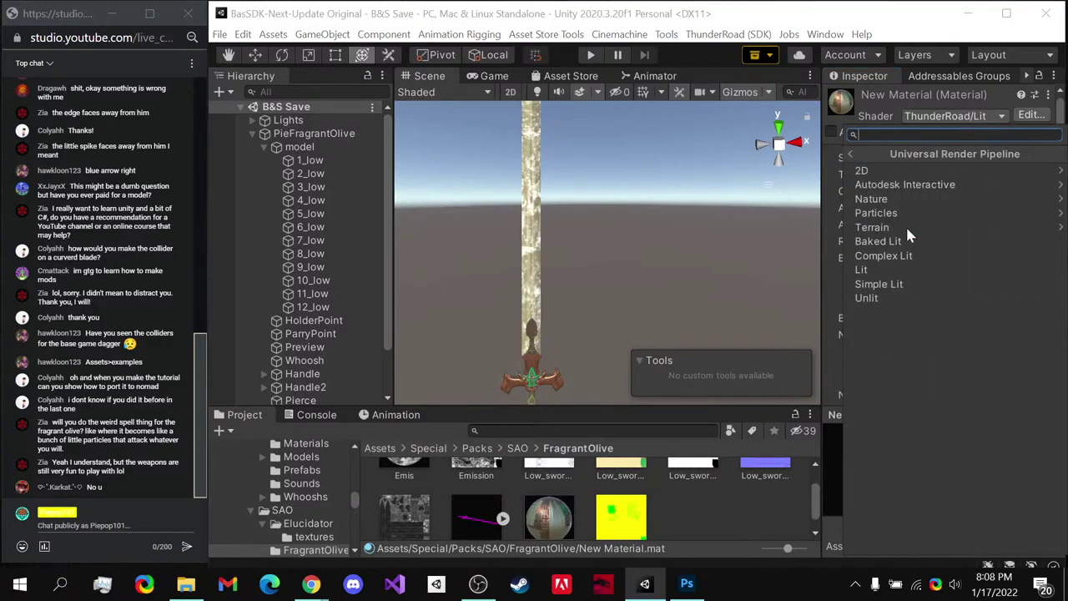
pyautogui.click(868, 270)
# - Assign the Low_sword_DefaultMaterial_Metallic texture as New Material's metallic map again
pyautogui.scroll(-1, 659, 515)
pyautogui.click(620, 500)
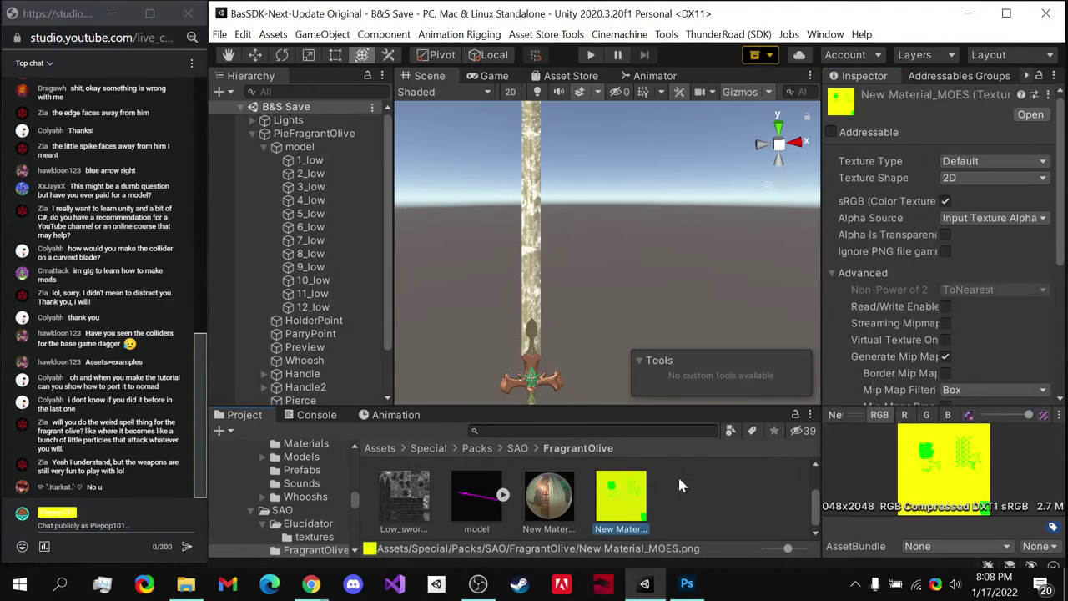
pyautogui.scroll(-3, 943, 250)
pyautogui.click(560, 500)
pyautogui.scroll(5, 918, 301)
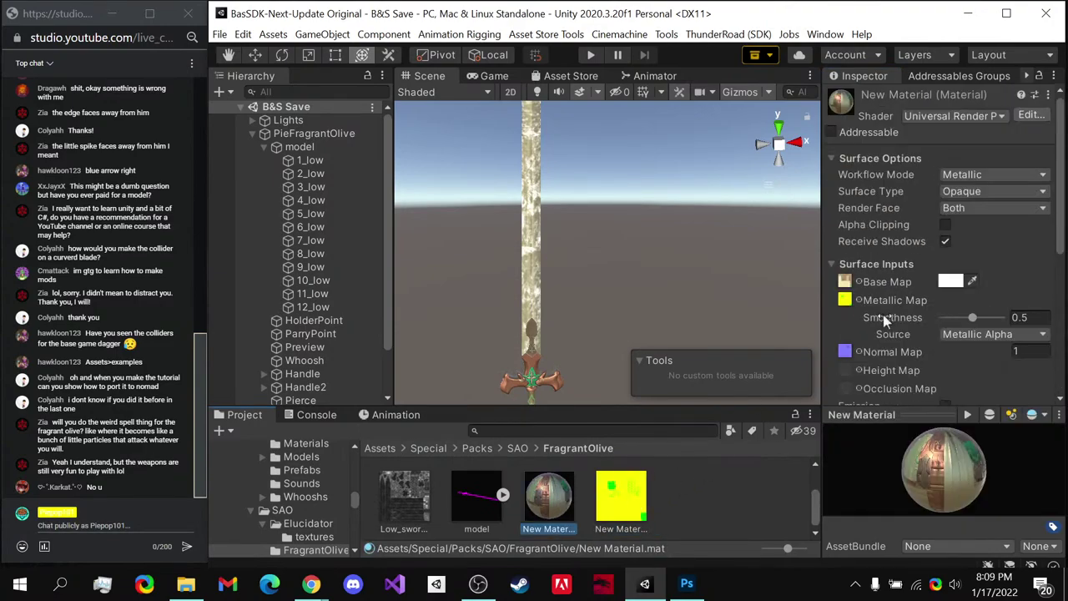
pyautogui.scroll(1, 680, 498)
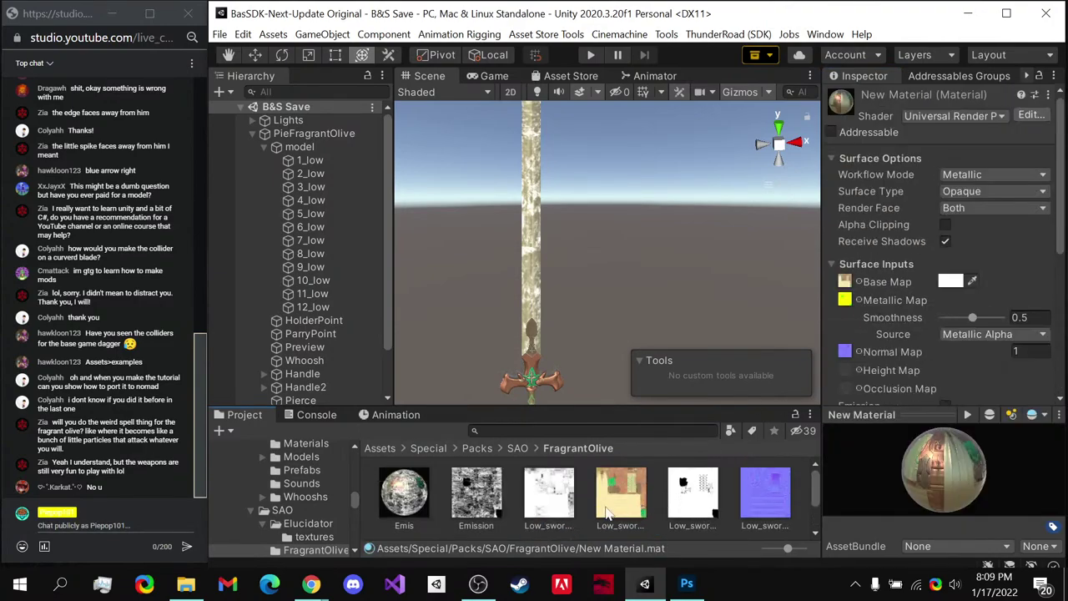
pyautogui.click(574, 507)
pyautogui.scroll(-1, 674, 504)
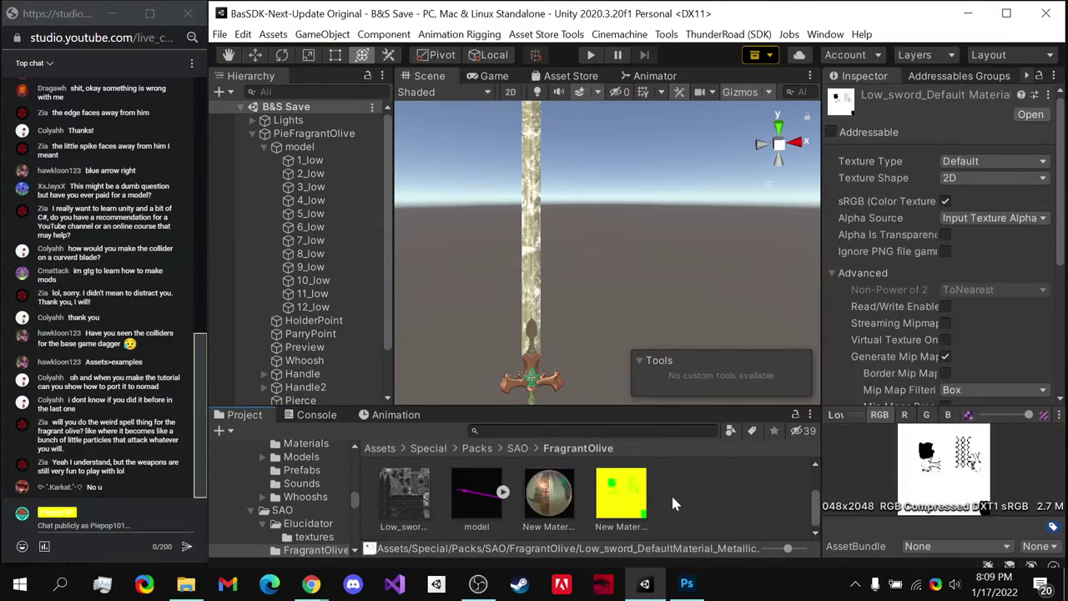
pyautogui.click(571, 503)
pyautogui.scroll(1, 571, 503)
pyautogui.moveTo(692, 492); pyautogui.dragTo(844, 300)
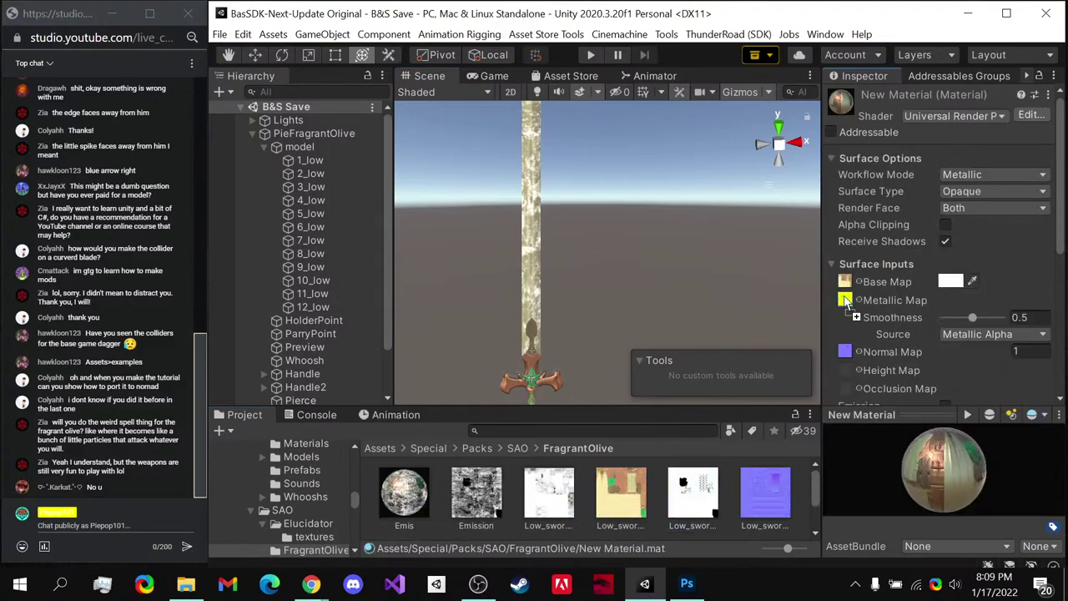
# - Delete the New Material_MOES texture from the FragrantOlive folder
pyautogui.scroll(-1, 487, 517)
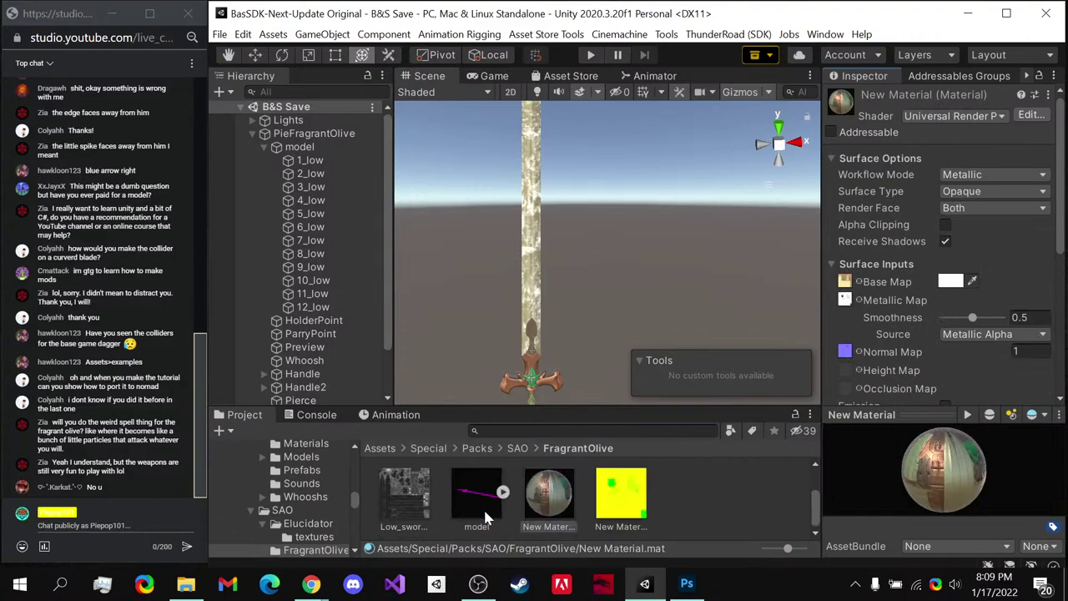
pyautogui.scroll(-3, 912, 321)
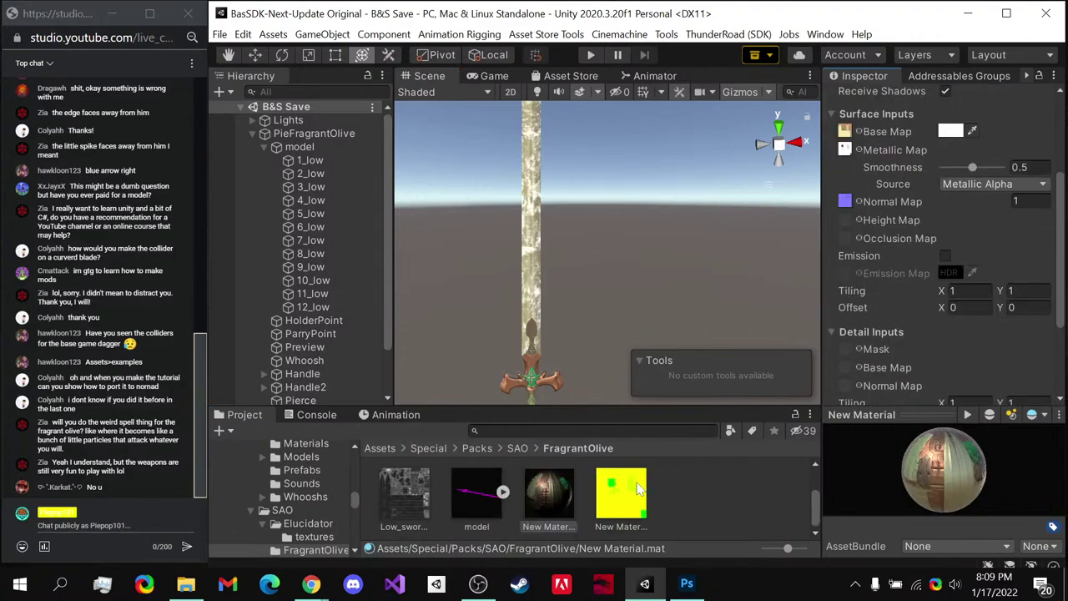
pyautogui.click(637, 492)
pyautogui.press('Delete')
pyautogui.press('Return')
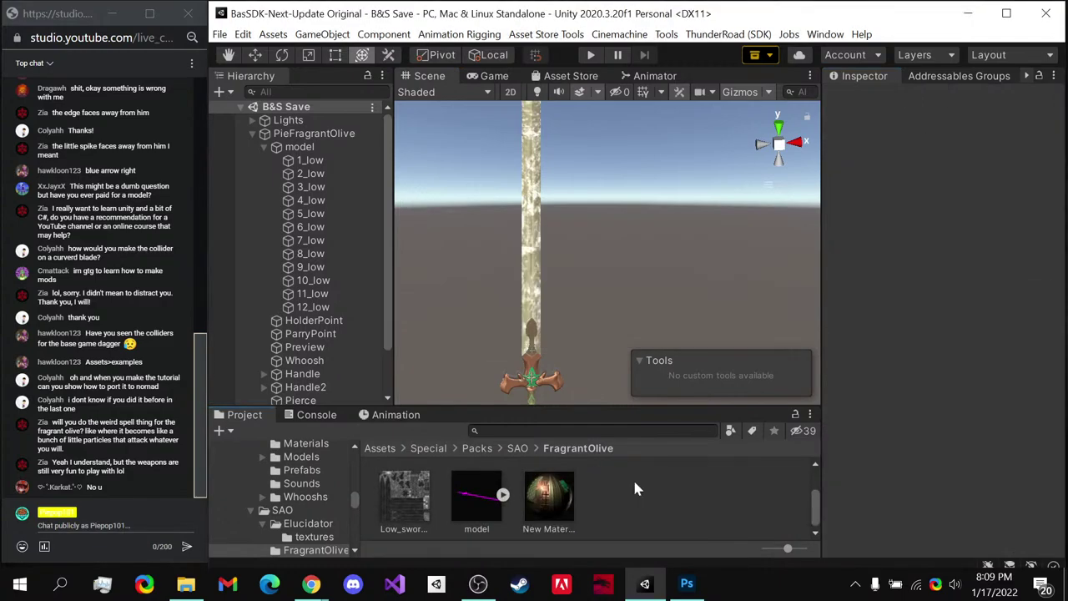
# - Review the Emis material's settings and convert it with Convert MOES
pyautogui.scroll(1, 626, 499)
pyautogui.click(408, 496)
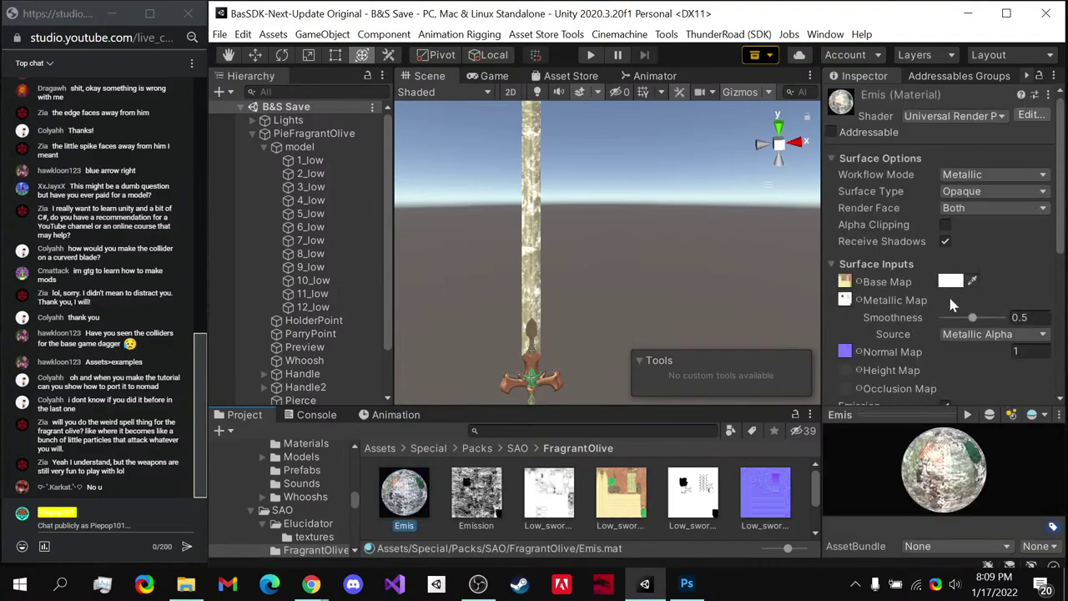
pyautogui.scroll(-4, 952, 306)
pyautogui.scroll(4, 960, 267)
pyautogui.scroll(-6, 955, 233)
pyautogui.rightClick(422, 513)
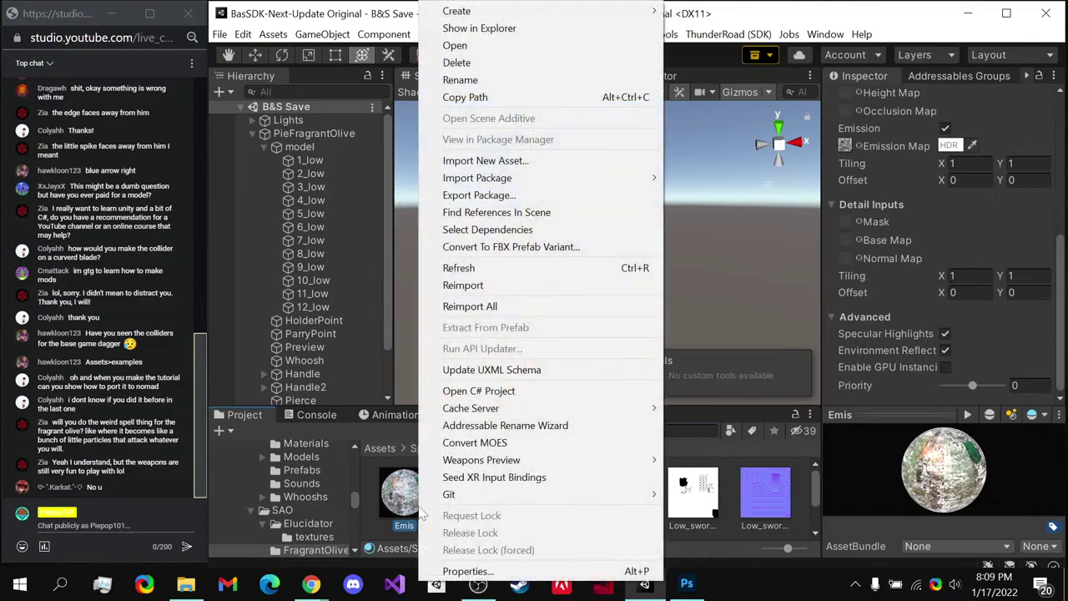
pyautogui.click(501, 448)
pyautogui.click(659, 359)
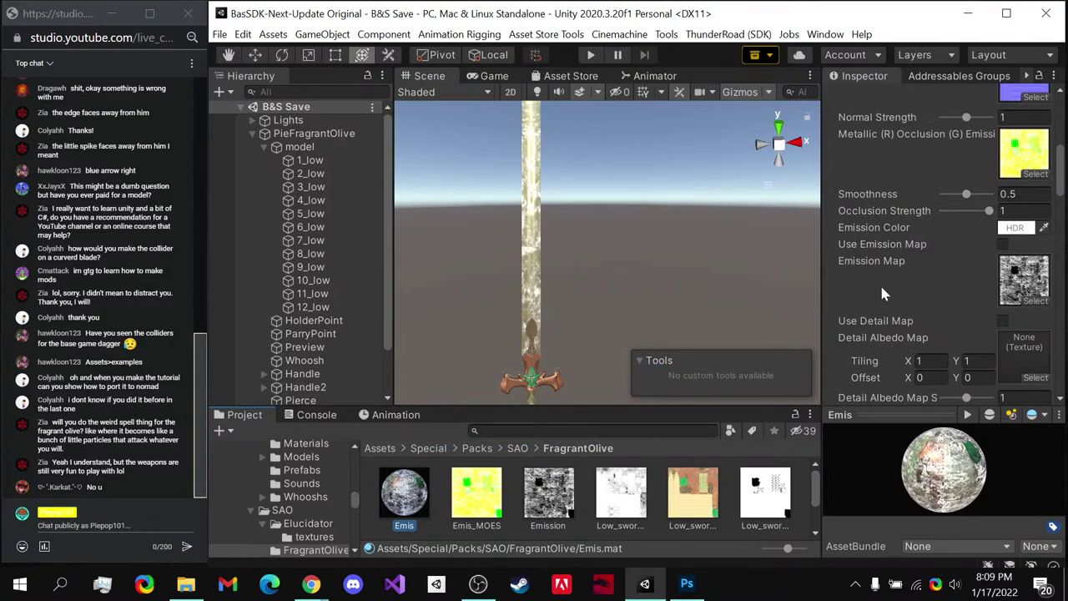
# - Apply the Reveal preset to the Emis material
pyautogui.scroll(-3, 884, 294)
pyautogui.scroll(8, 918, 283)
pyautogui.click(1042, 100)
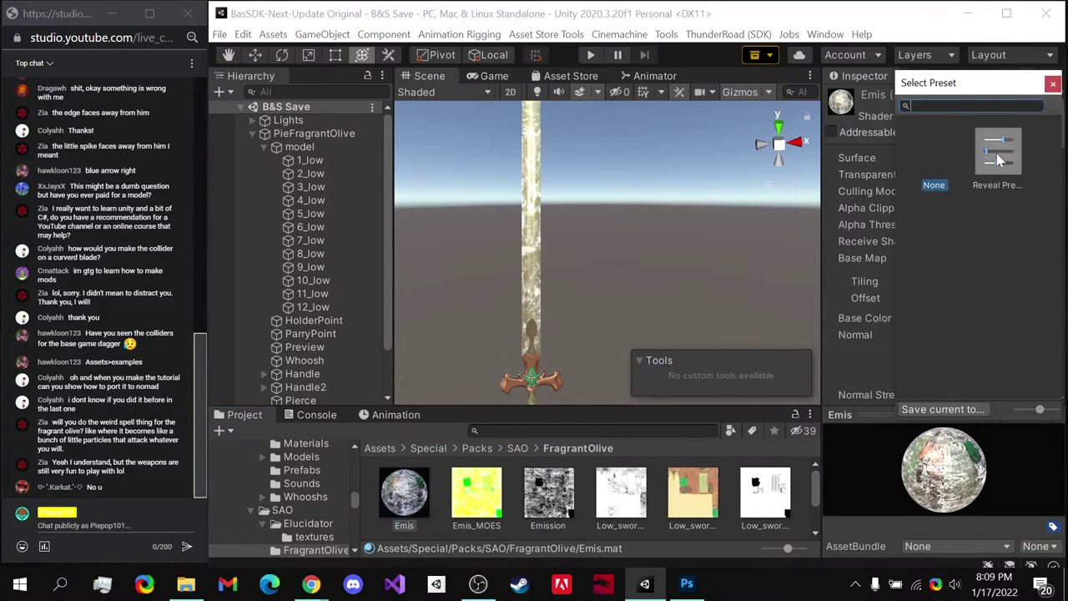
pyautogui.click(1053, 84)
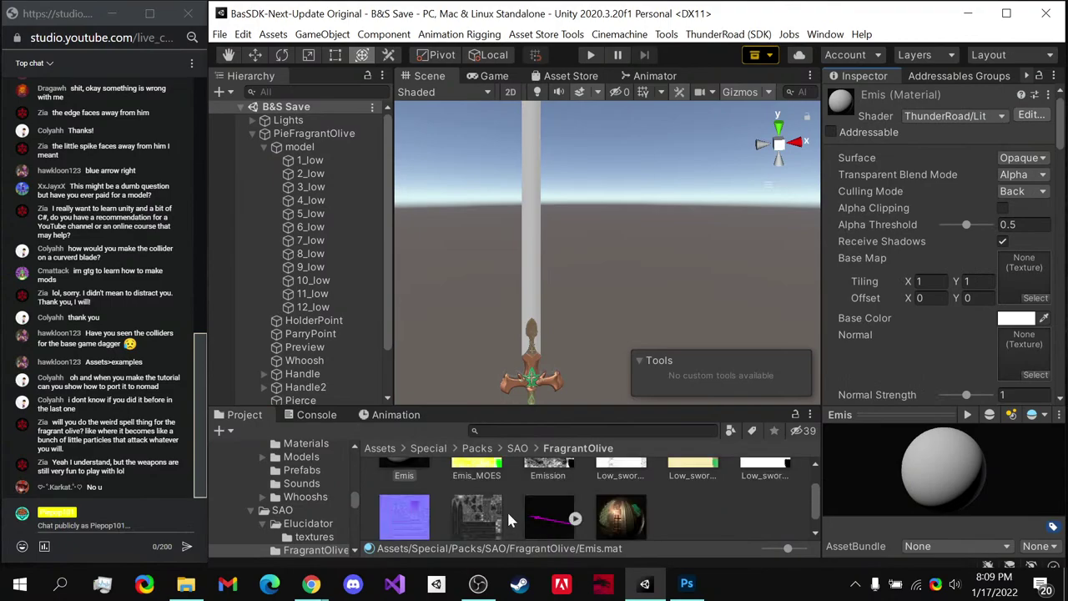
# - Assign the Low_sword base colour and normal textures to the Emis material, and Emis_MOES as its metallic/occlusion/emission map
pyautogui.moveTo(684, 491); pyautogui.dragTo(1009, 275)
pyautogui.scroll(-3, 958, 310)
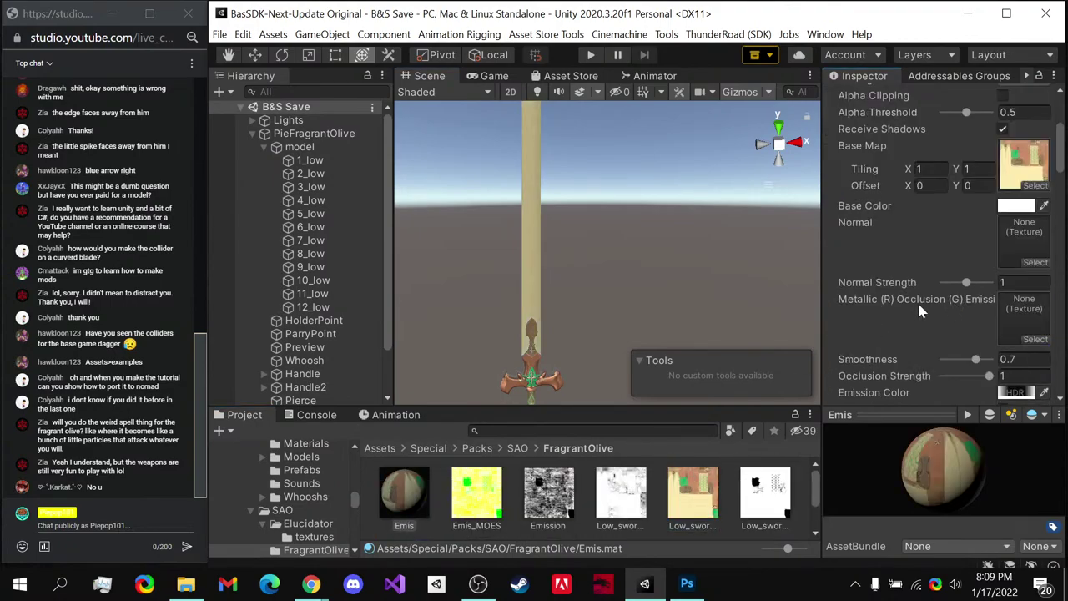
pyautogui.scroll(-1, 525, 492)
pyautogui.moveTo(404, 496); pyautogui.dragTo(1024, 242)
pyautogui.scroll(-2, 1024, 242)
pyautogui.scroll(1, 517, 492)
pyautogui.moveTo(477, 493); pyautogui.dragTo(1019, 268)
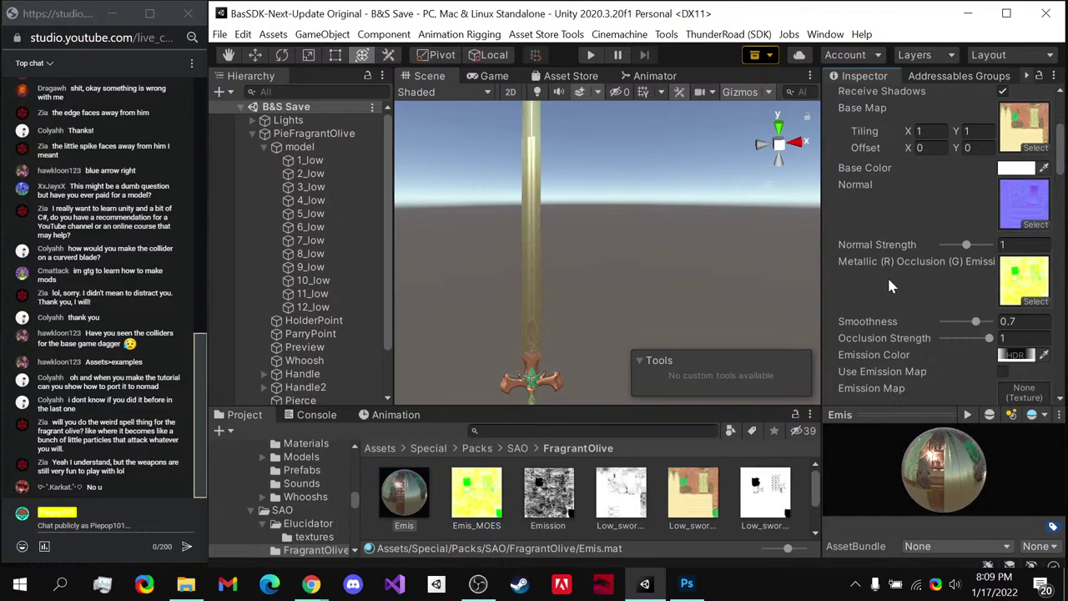
pyautogui.scroll(-10, 889, 284)
pyautogui.scroll(4, 889, 284)
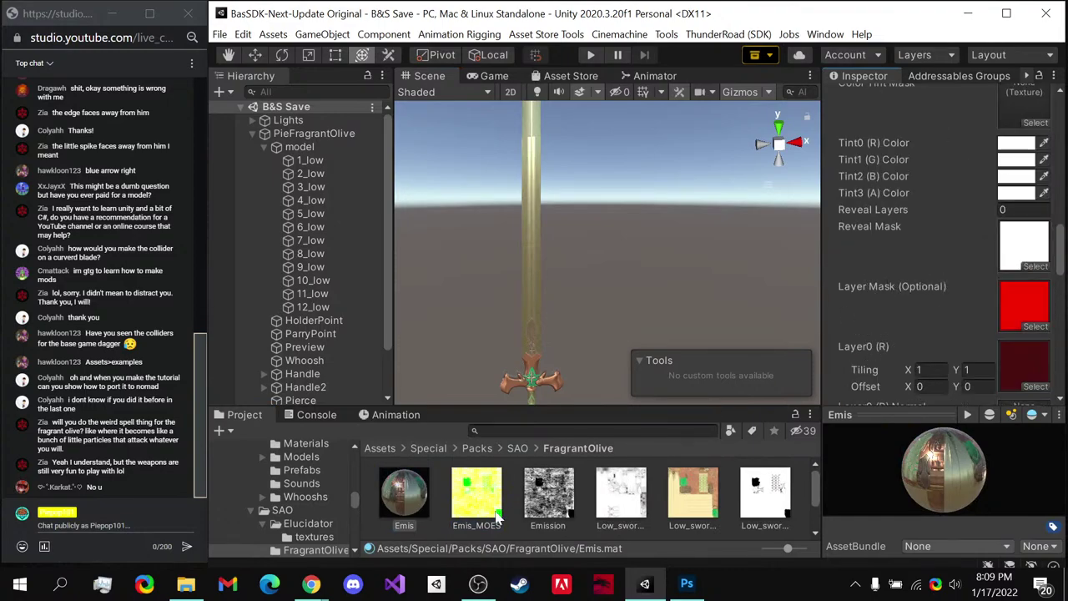
# - Assign the Low_sword normal texture to the Emis material's Color Tint Mask and Layer0 (R) Normal
pyautogui.scroll(-1, 498, 518)
pyautogui.moveTo(492, 510); pyautogui.dragTo(955, 218)
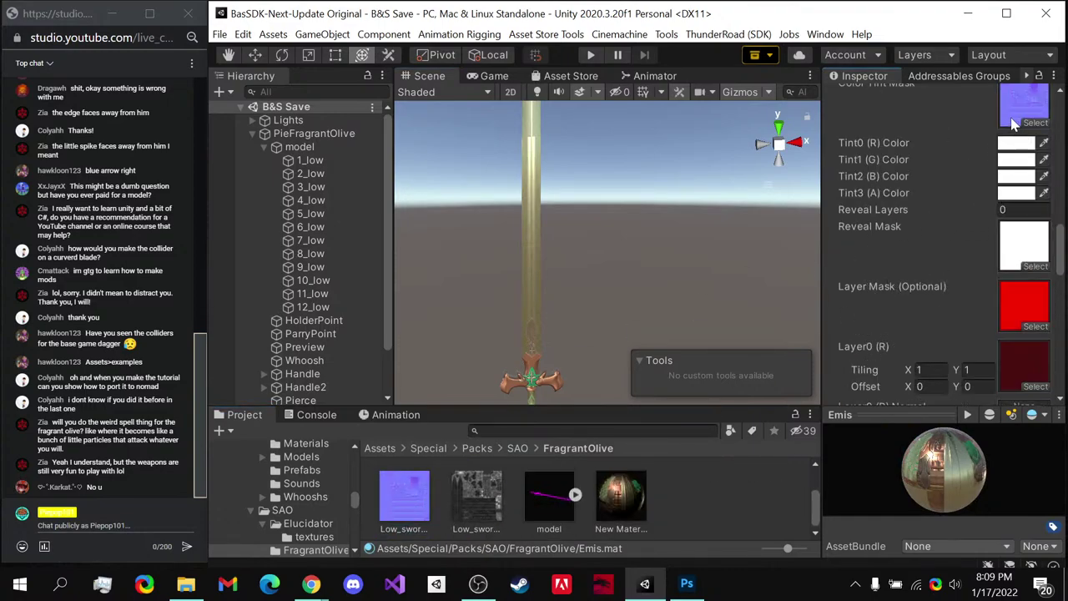
pyautogui.moveTo(1013, 123); pyautogui.dragTo(924, 209)
pyautogui.scroll(4, 924, 209)
pyautogui.moveTo(946, 255); pyautogui.dragTo(943, 262)
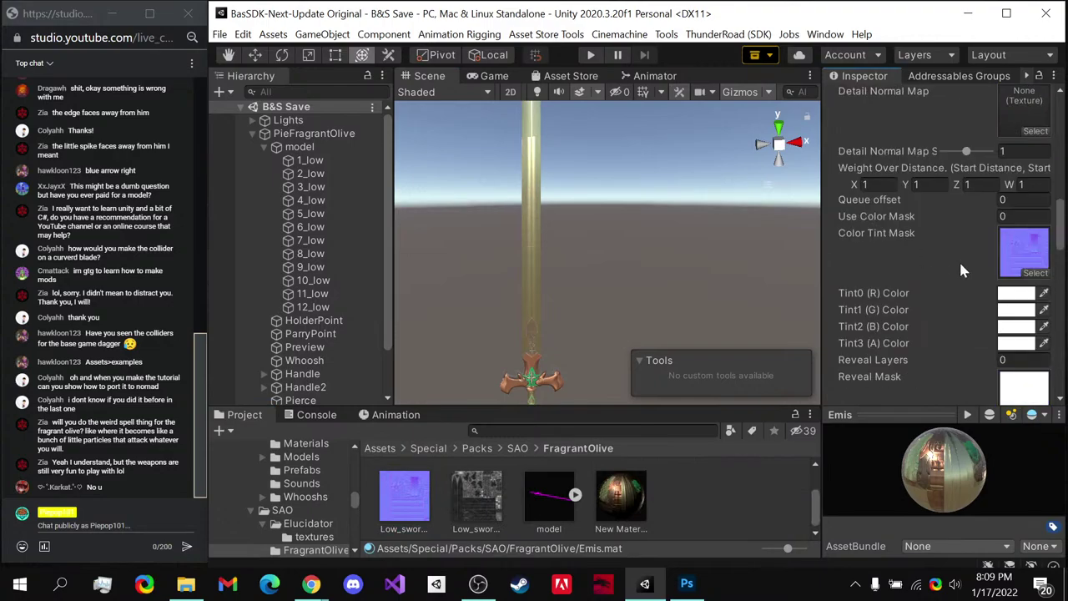
pyautogui.scroll(-8, 962, 283)
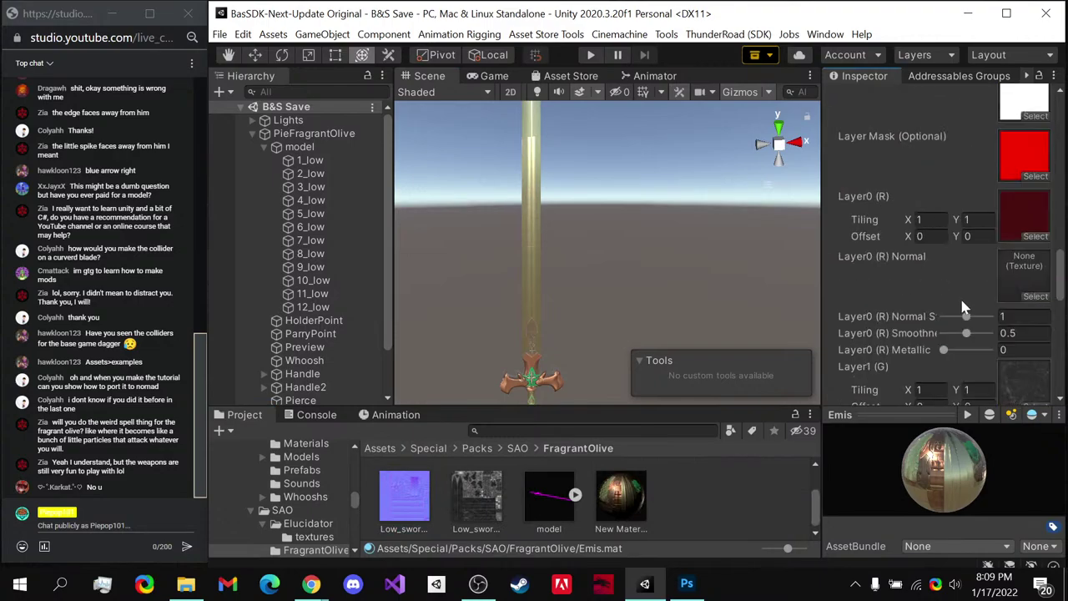
pyautogui.moveTo(404, 495); pyautogui.dragTo(1018, 269)
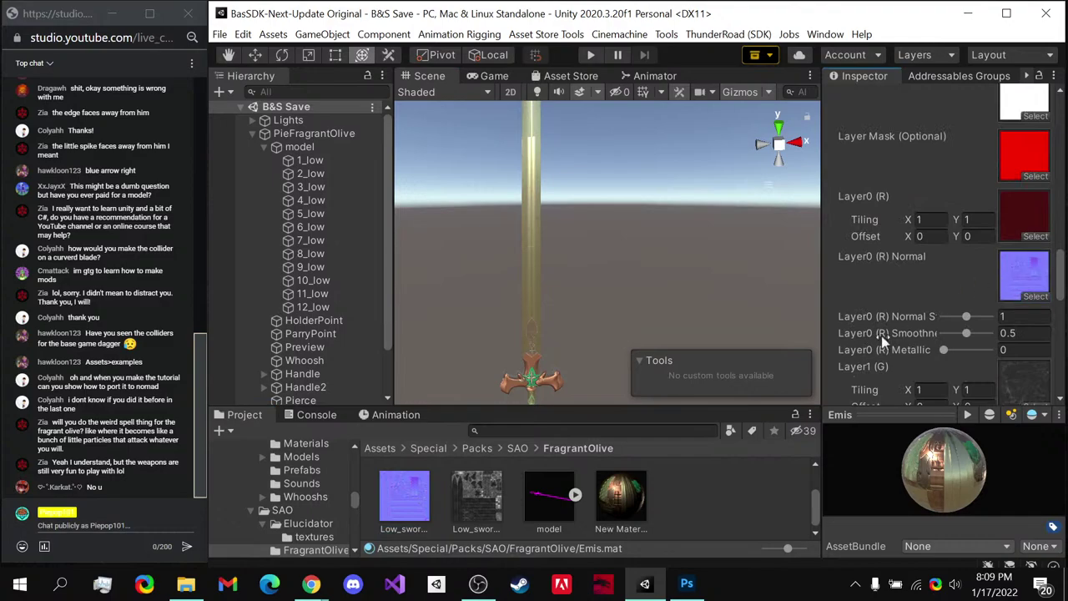
# - Try a white emission colour on the Emis material
pyautogui.scroll(-10, 872, 337)
pyautogui.scroll(20, 868, 331)
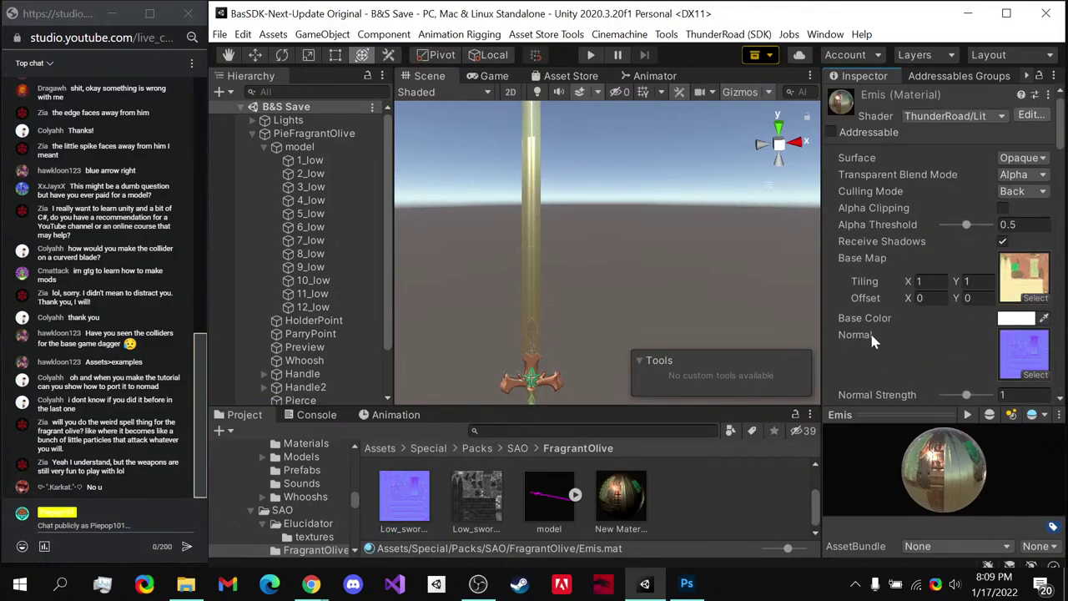
pyautogui.scroll(-3, 941, 312)
pyautogui.click(1014, 357)
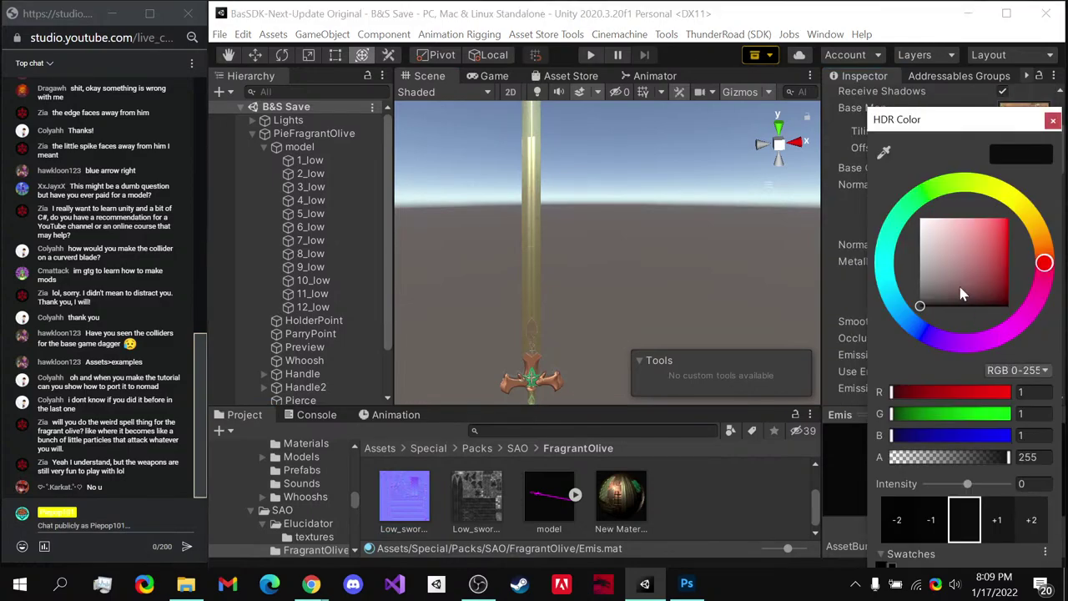
pyautogui.moveTo(961, 292); pyautogui.dragTo(864, 142)
pyautogui.click(1053, 120)
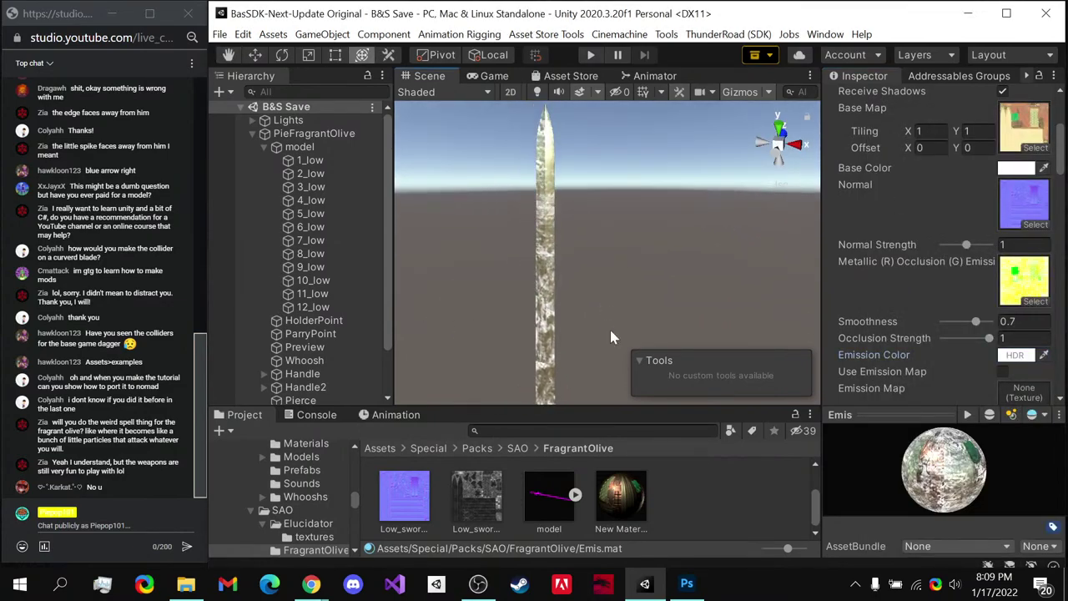
pyautogui.click(1016, 354)
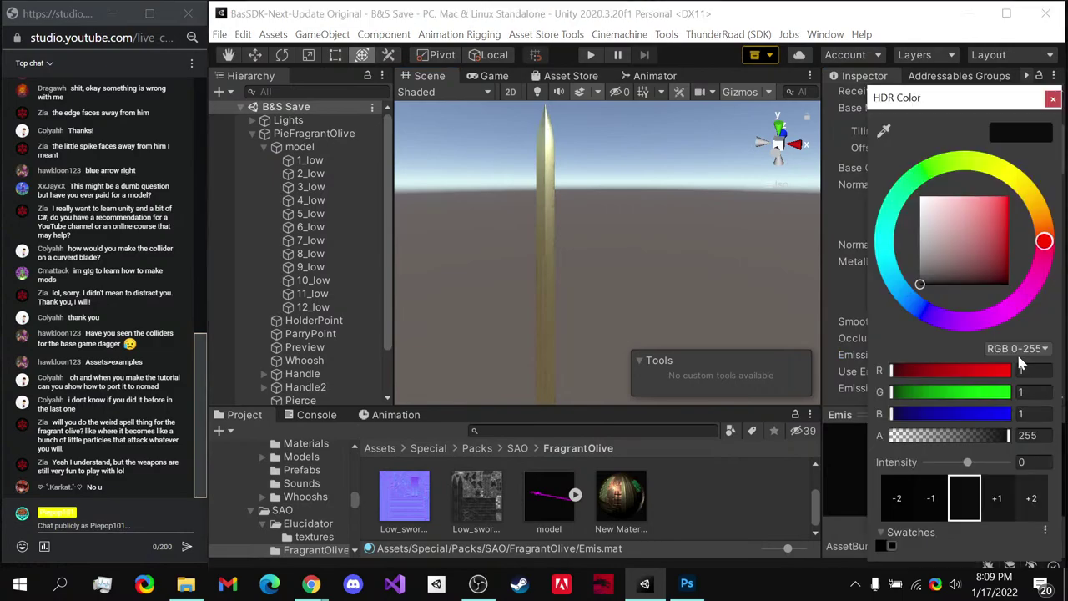
pyautogui.click(1051, 99)
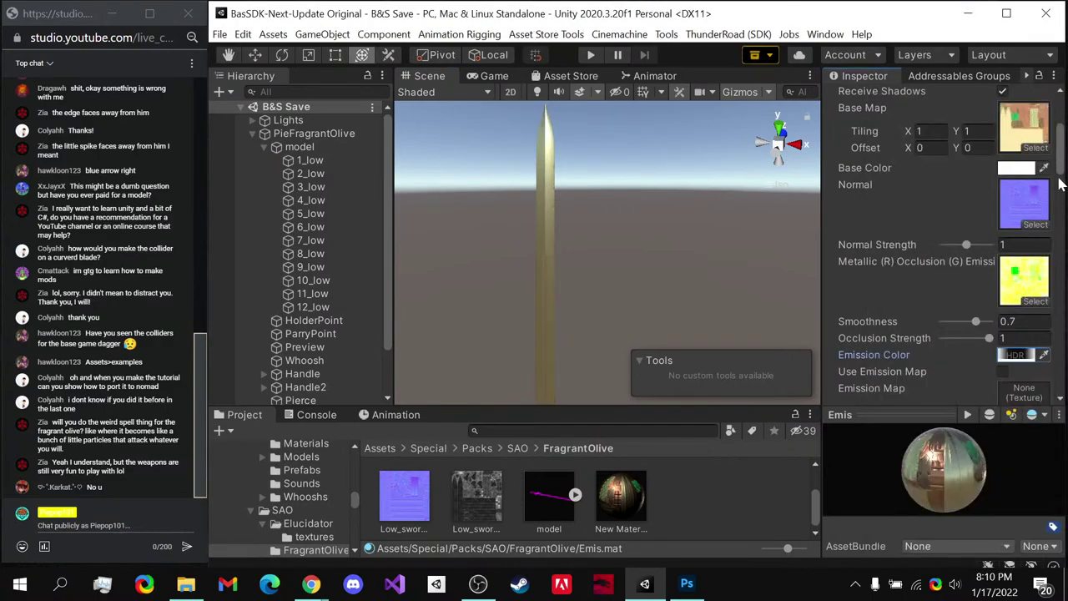
# - Inspect the sword's guard and grip in the scene from the back and collapse the model object's parts
pyautogui.scroll(-5, 897, 318)
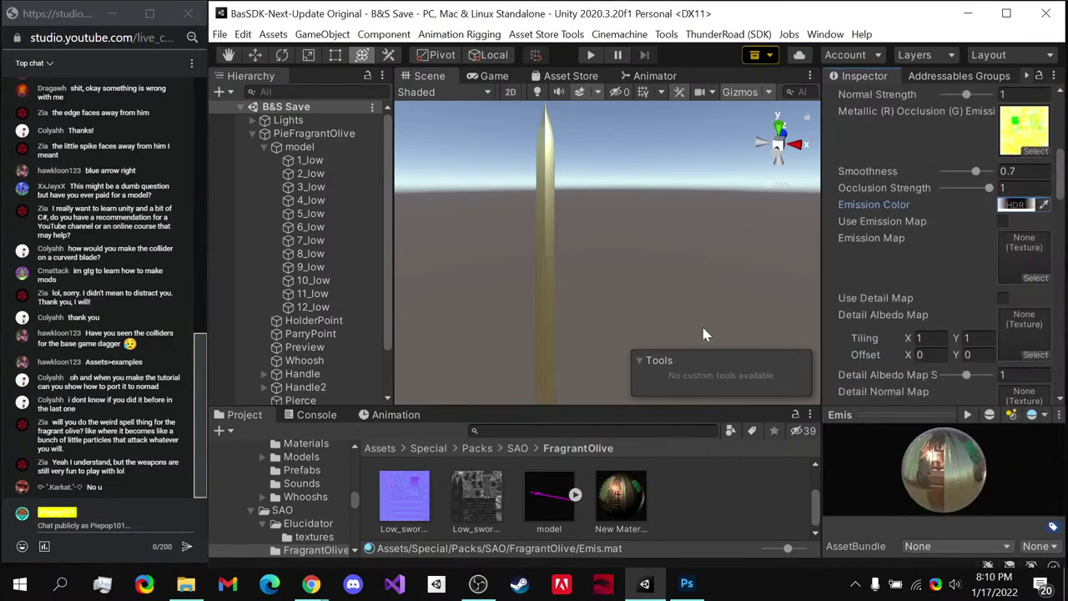
pyautogui.moveTo(617, 209); pyautogui.dragTo(596, 209, button='right')
pyautogui.scroll(2, 596, 208)
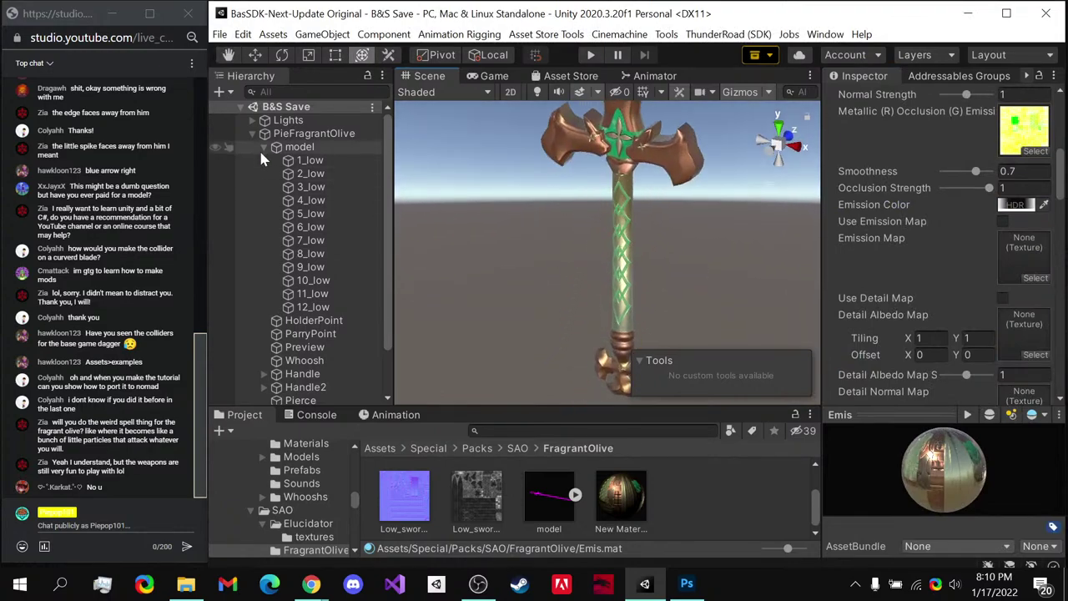
pyautogui.click(263, 147)
pyautogui.click(768, 148)
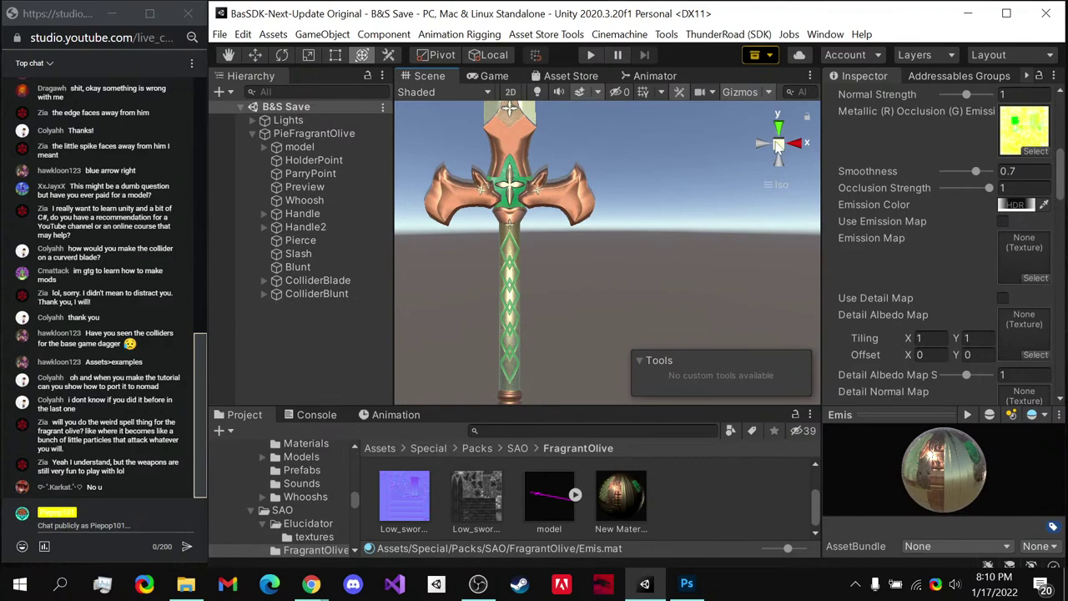
pyautogui.click(772, 151)
# - Review the sword's model, Handle, ColliderBlade and ColliderBlunt objects
pyautogui.click(318, 150)
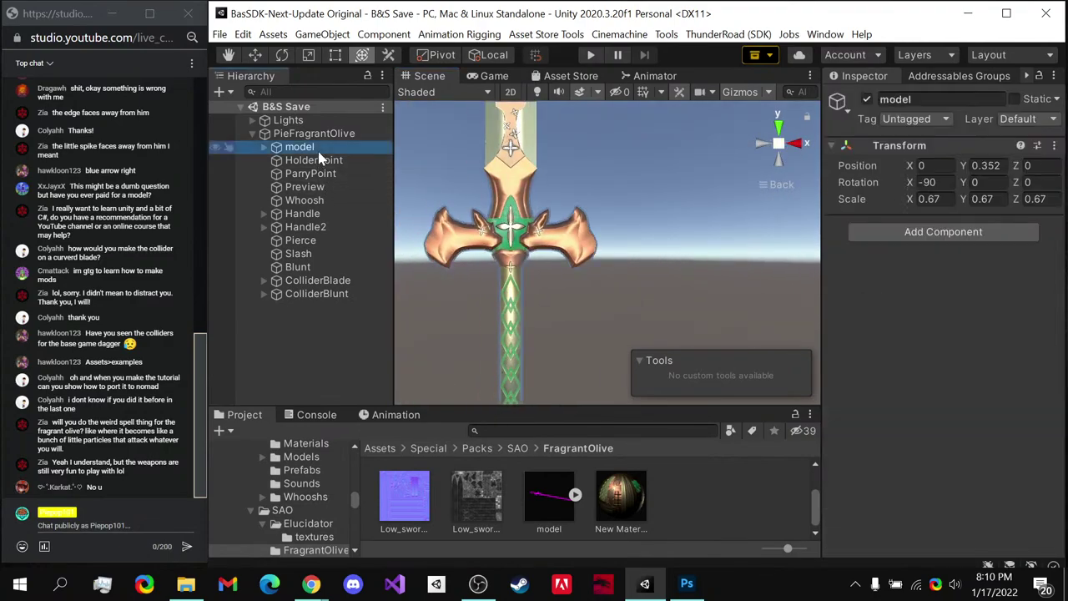
pyautogui.click(303, 360)
pyautogui.click(317, 215)
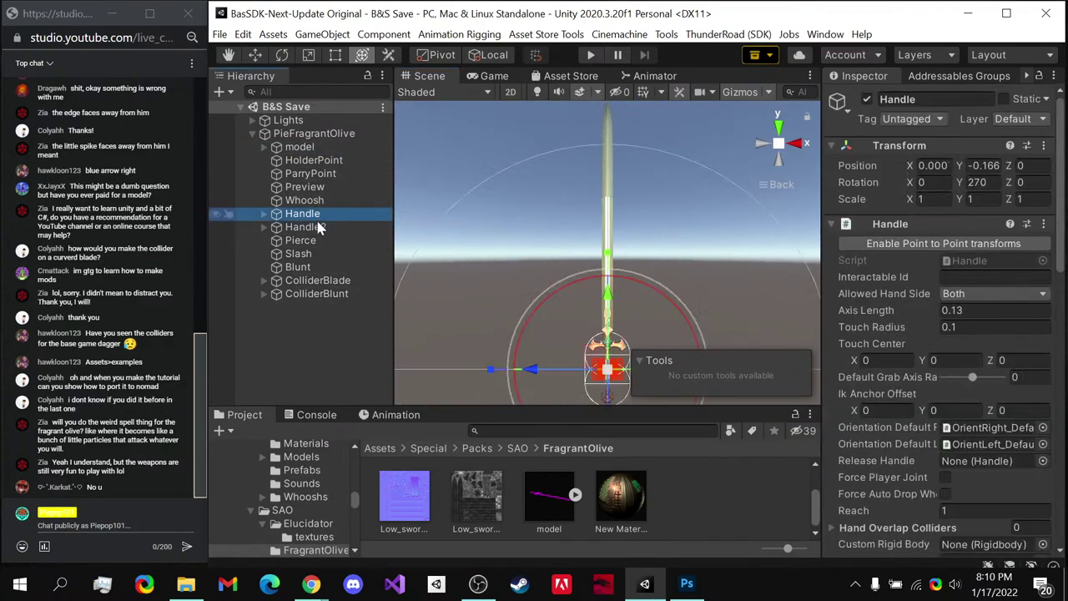
pyautogui.click(334, 345)
pyautogui.click(321, 281)
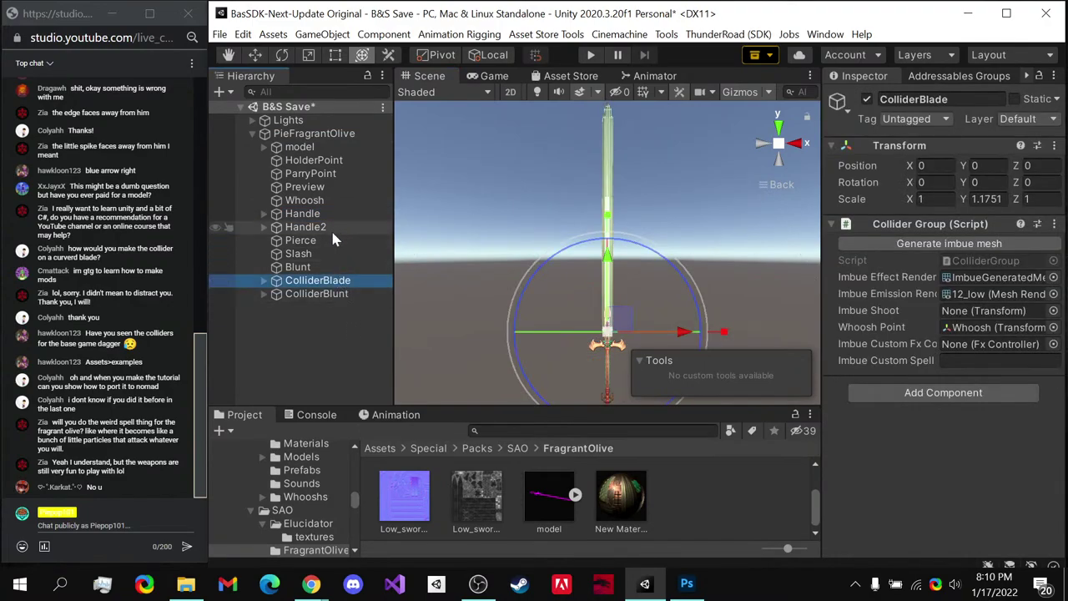
pyautogui.click(323, 303)
pyautogui.click(322, 298)
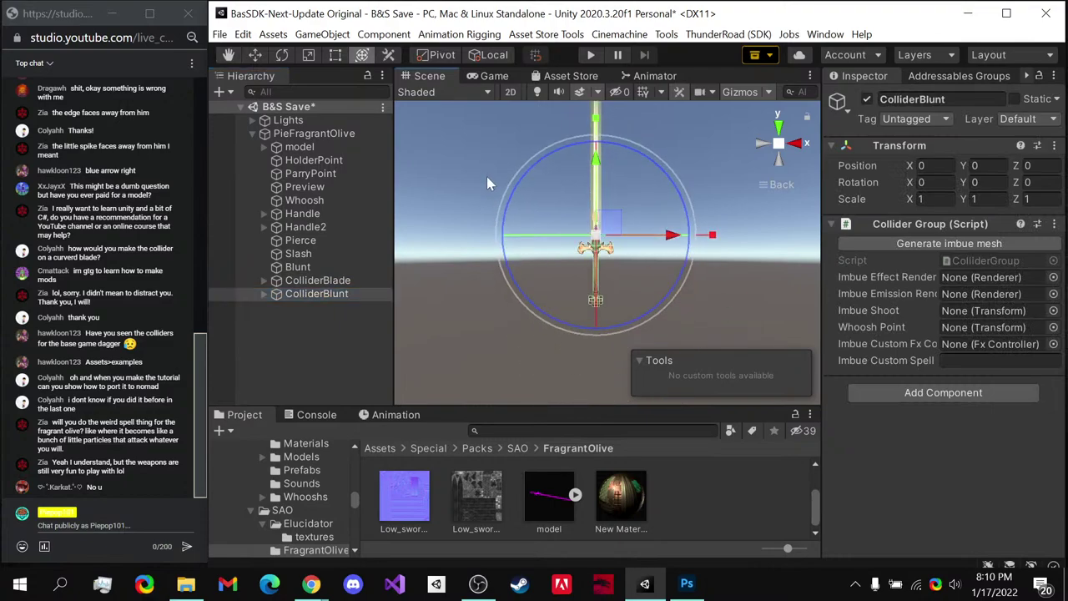
pyautogui.click(303, 341)
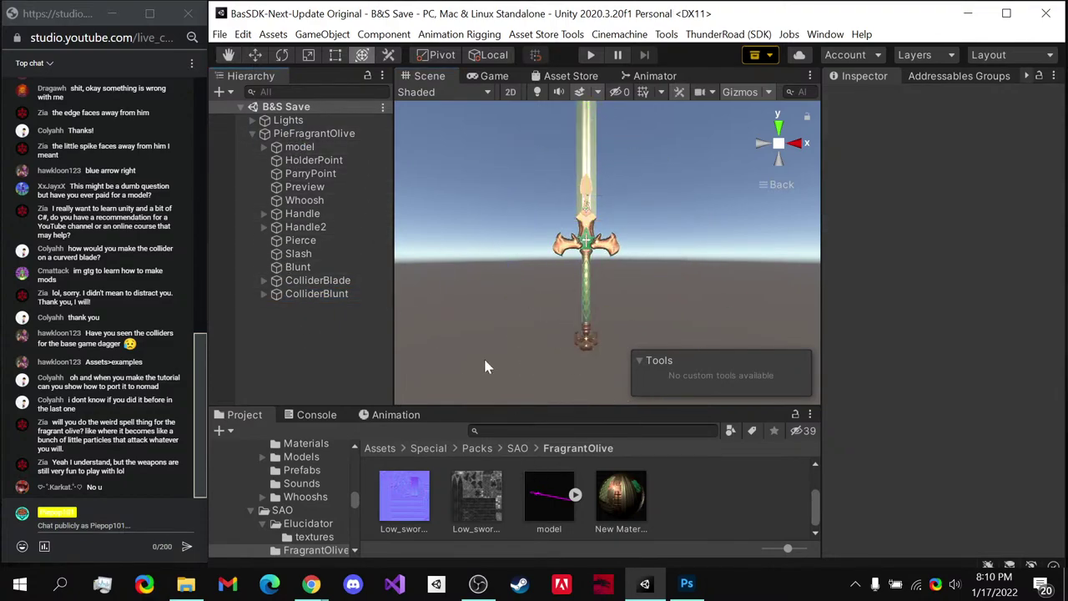
# - Save the PieFragrantOlive object as a prefab in the SAO folder
pyautogui.click(517, 448)
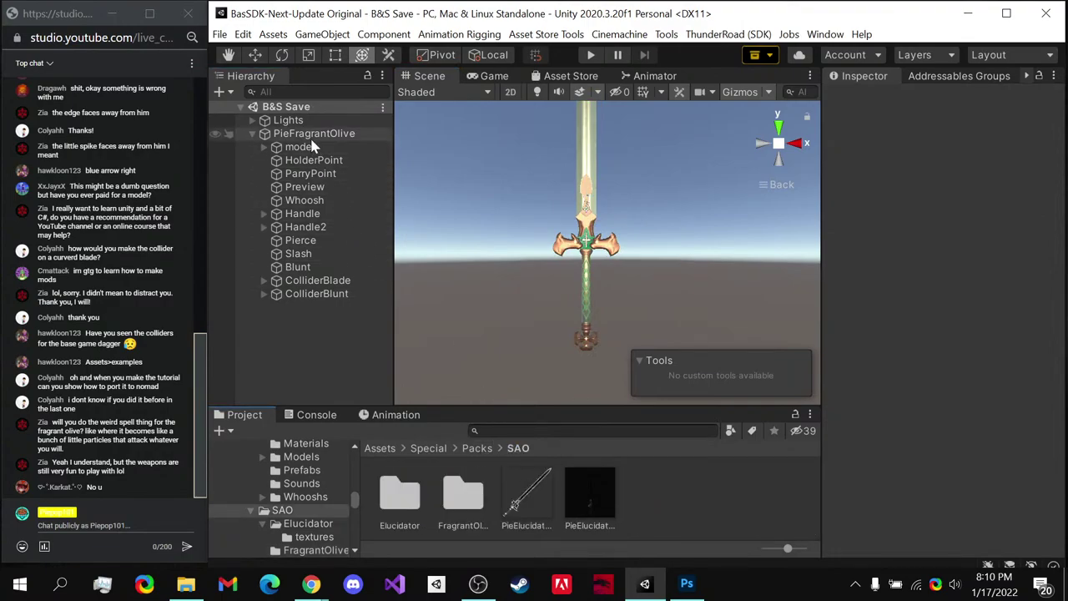
pyautogui.click(259, 135)
pyautogui.click(253, 134)
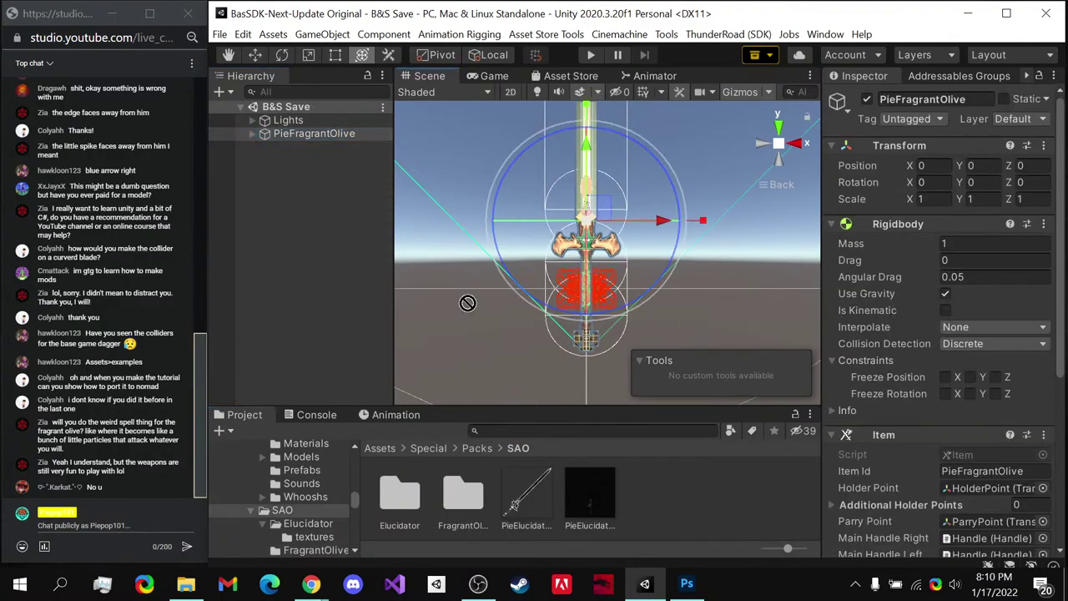
pyautogui.moveTo(590, 501); pyautogui.dragTo(345, 155)
# - Enlarge the Preview object's frame around the sword to an X scale of about 0.96 and generate the icon
pyautogui.click(251, 134)
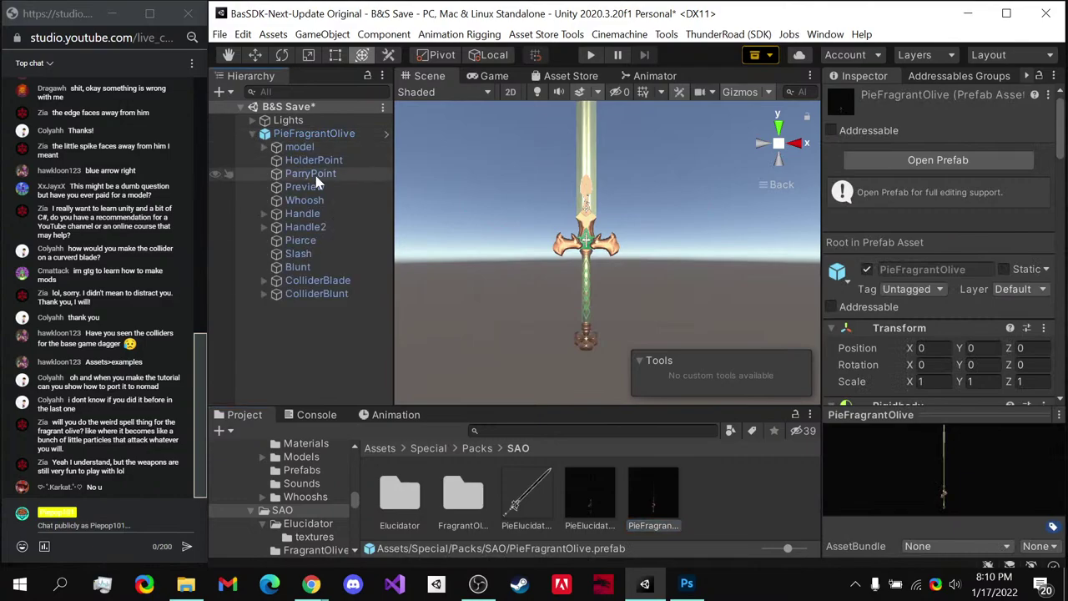
pyautogui.click(304, 187)
pyautogui.moveTo(511, 225); pyautogui.dragTo(611, 183, button='middle')
pyautogui.press('f')
pyautogui.press('y')
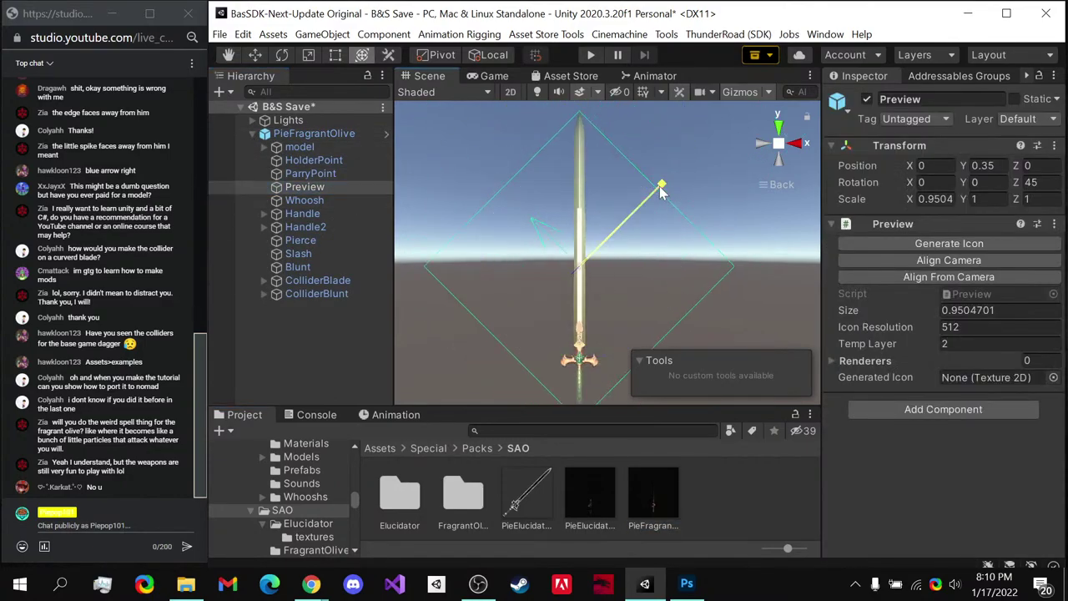
pyautogui.moveTo(660, 192); pyautogui.dragTo(663, 189)
pyautogui.click(905, 243)
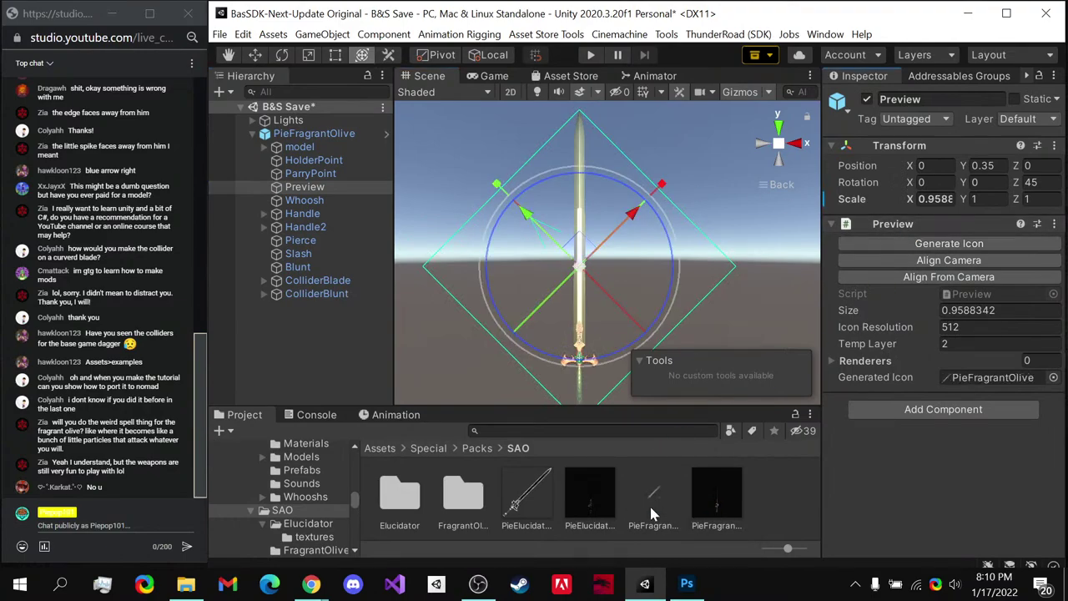
# - View the generated PieFragrantOlive icon image at full size and delete it from the SAO folder
pyautogui.doubleClick(669, 510)
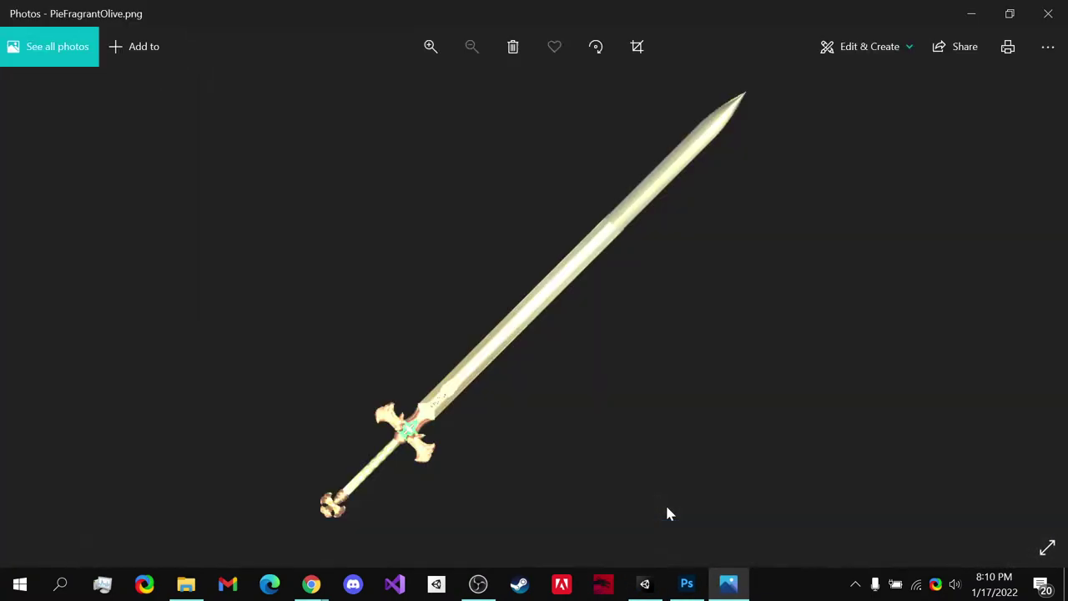
pyautogui.click(1048, 14)
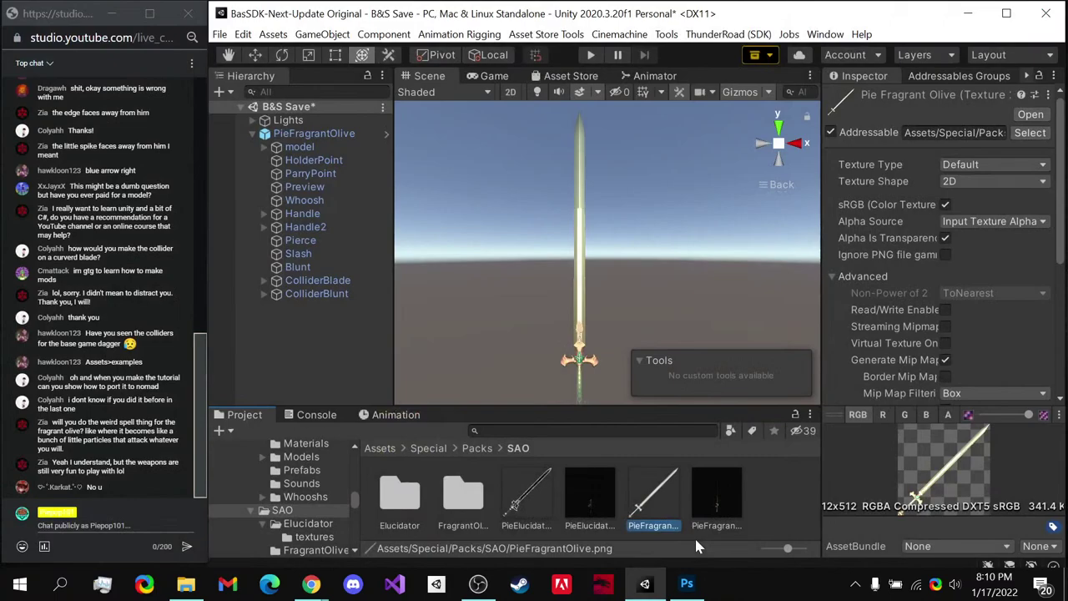
pyautogui.rightClick(655, 499)
pyautogui.click(749, 65)
pyautogui.click(680, 325)
# - Disable the Lights object and generate the icon again from the Preview object
pyautogui.click(288, 120)
pyautogui.click(867, 100)
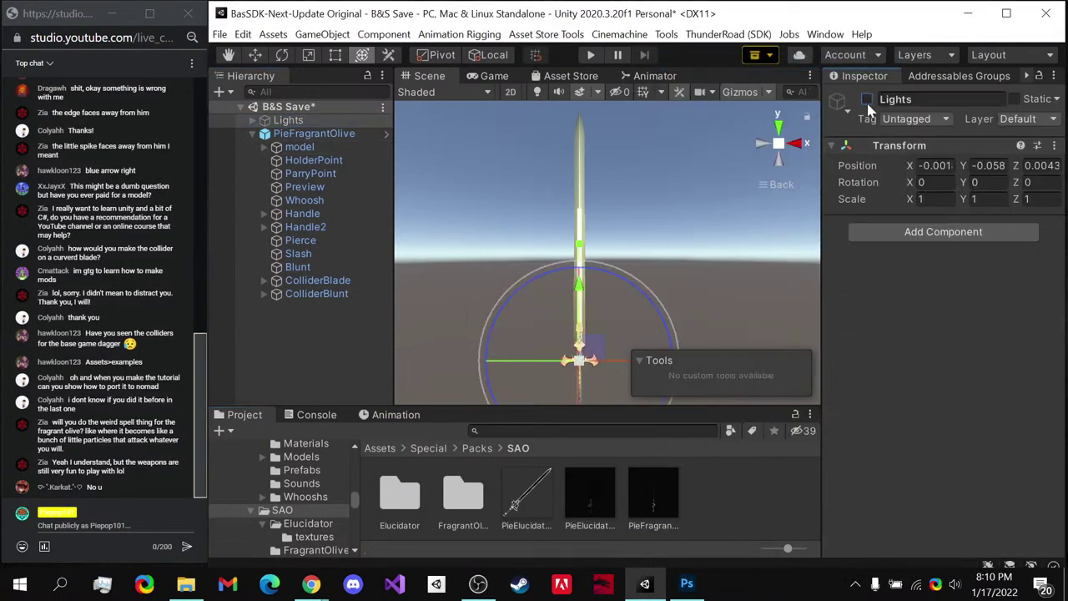
pyautogui.click(538, 91)
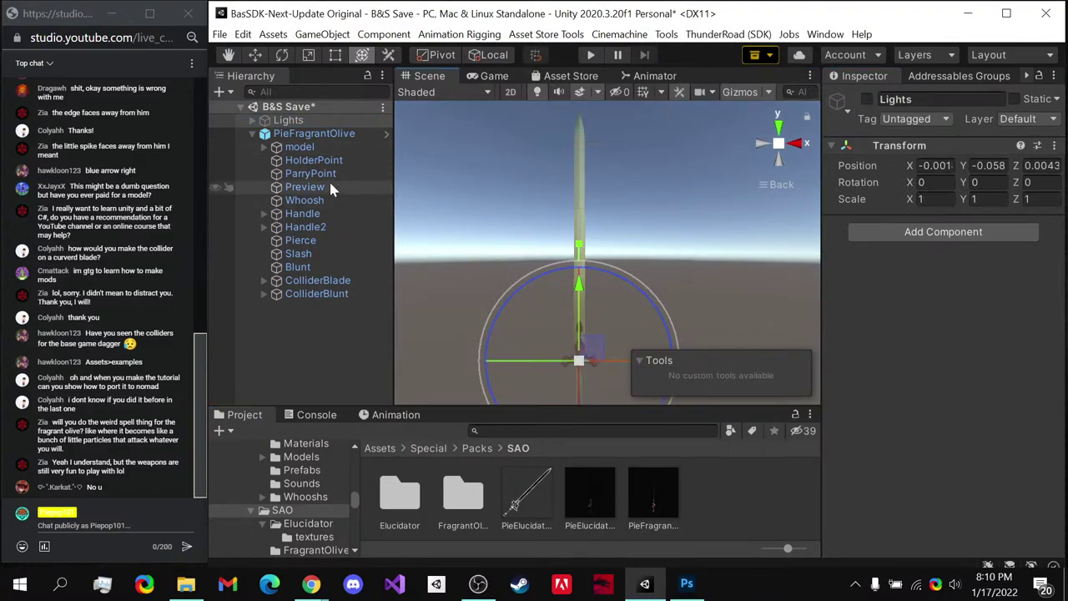
pyautogui.click(305, 188)
pyautogui.click(922, 244)
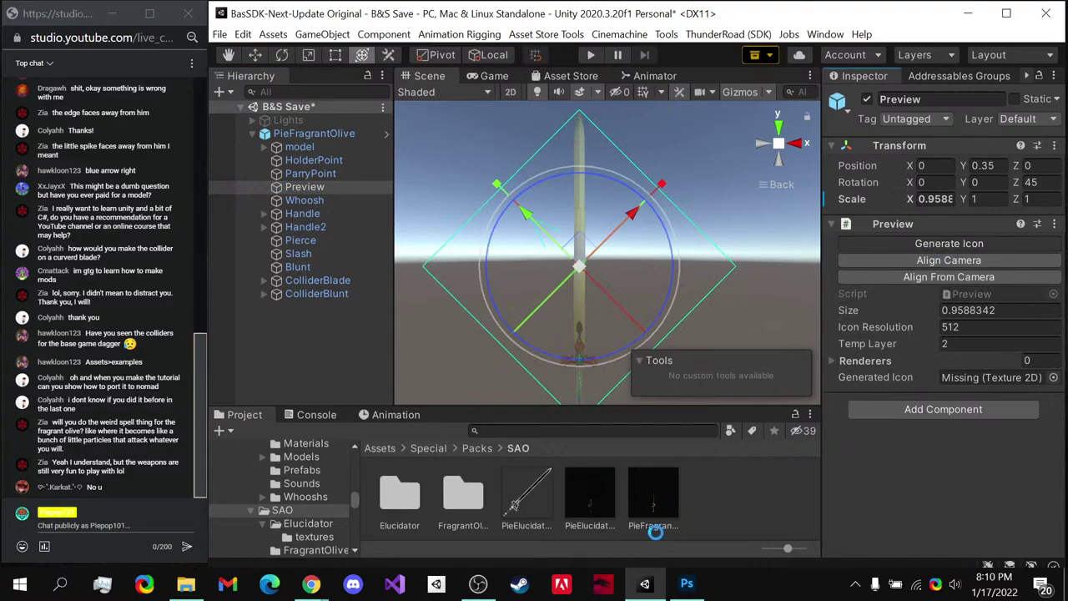
# - Check the new PieFragrantOlive icon image at full size and re-enable the Lights object
pyautogui.doubleClick(659, 505)
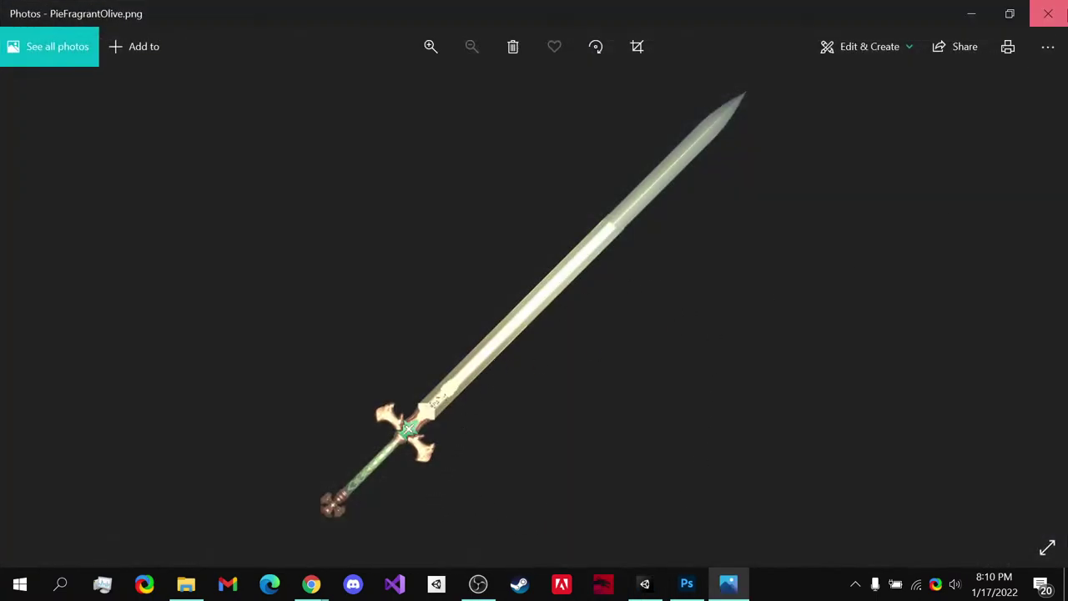
pyautogui.click(1048, 13)
pyautogui.click(288, 119)
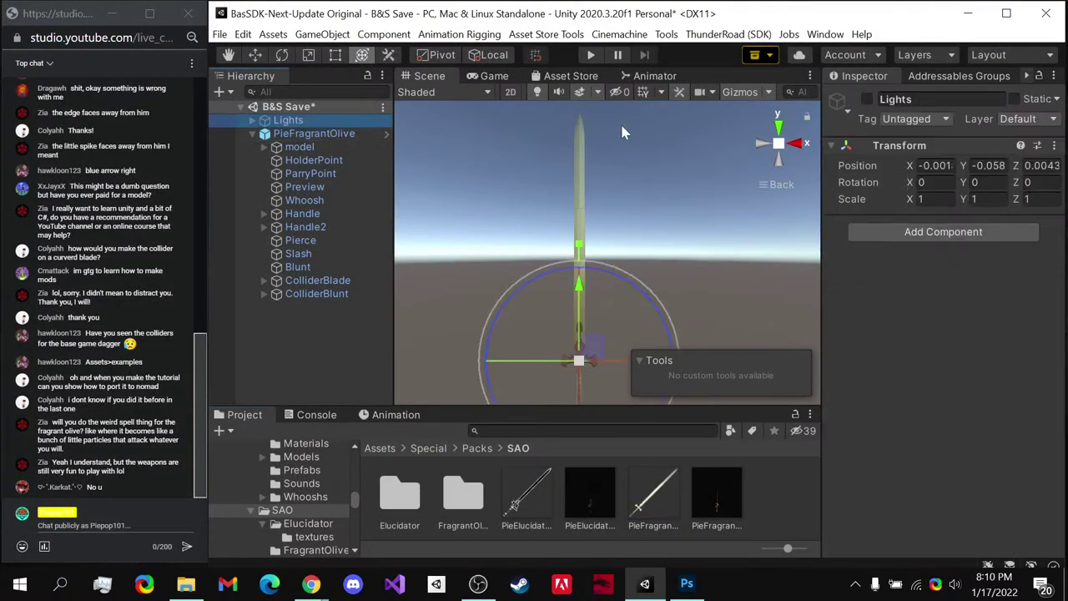
pyautogui.click(867, 100)
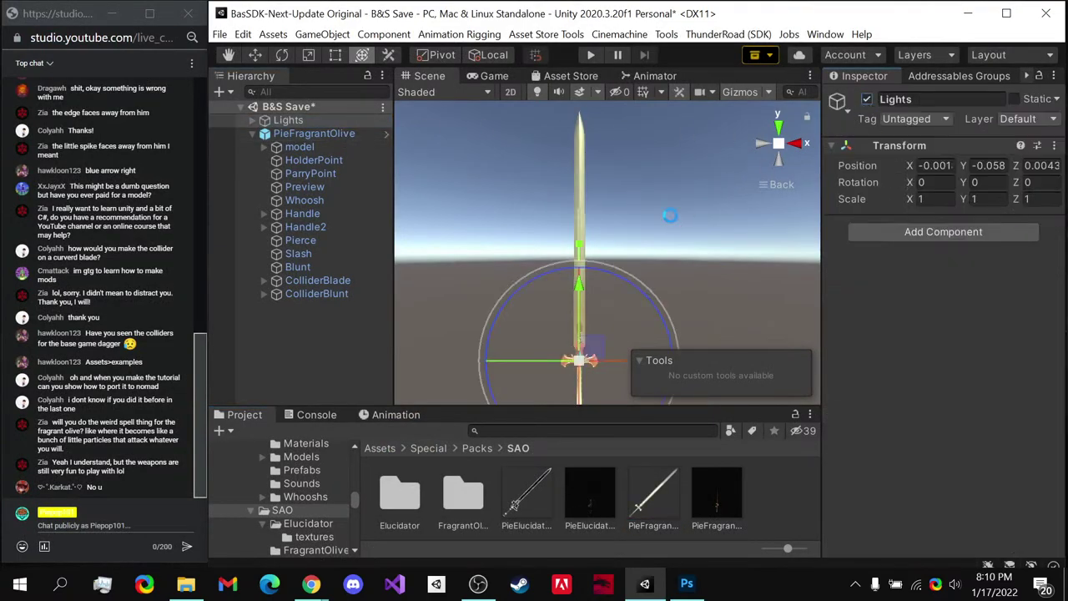
pyautogui.moveTo(610, 372); pyautogui.dragTo(626, 273, button='middle')
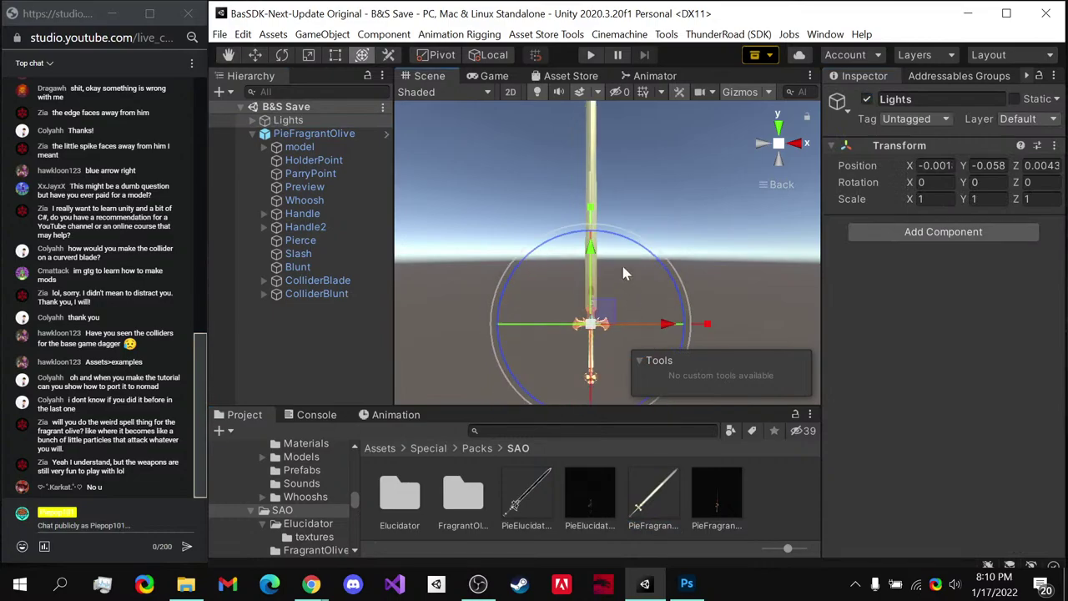
# - Compare the PieFragrantOlive and PieElucidator icon textures in the SAO folder
pyautogui.click(646, 496)
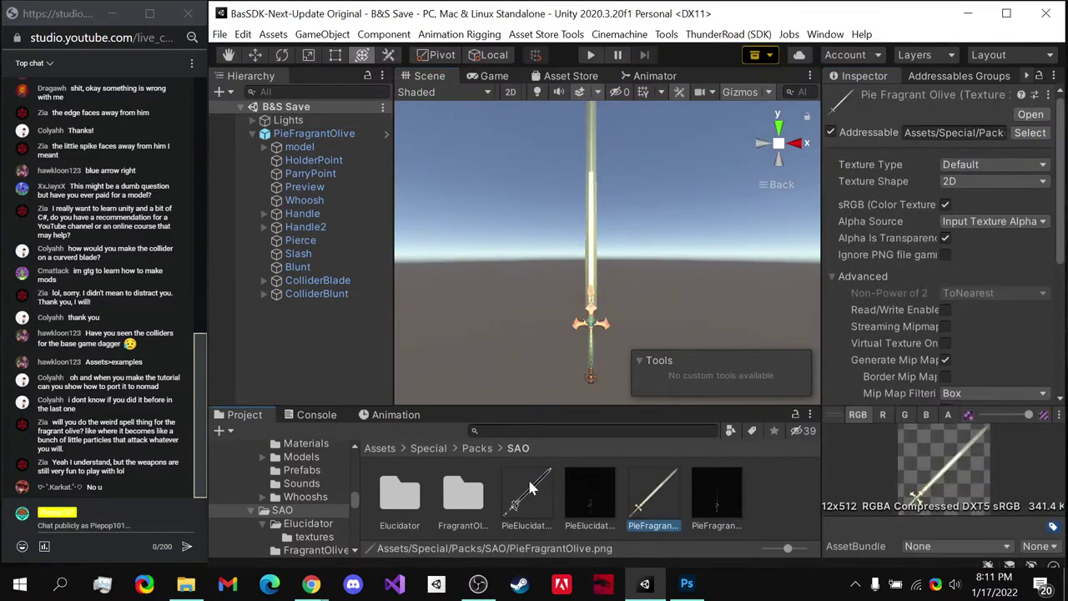
pyautogui.click(527, 492)
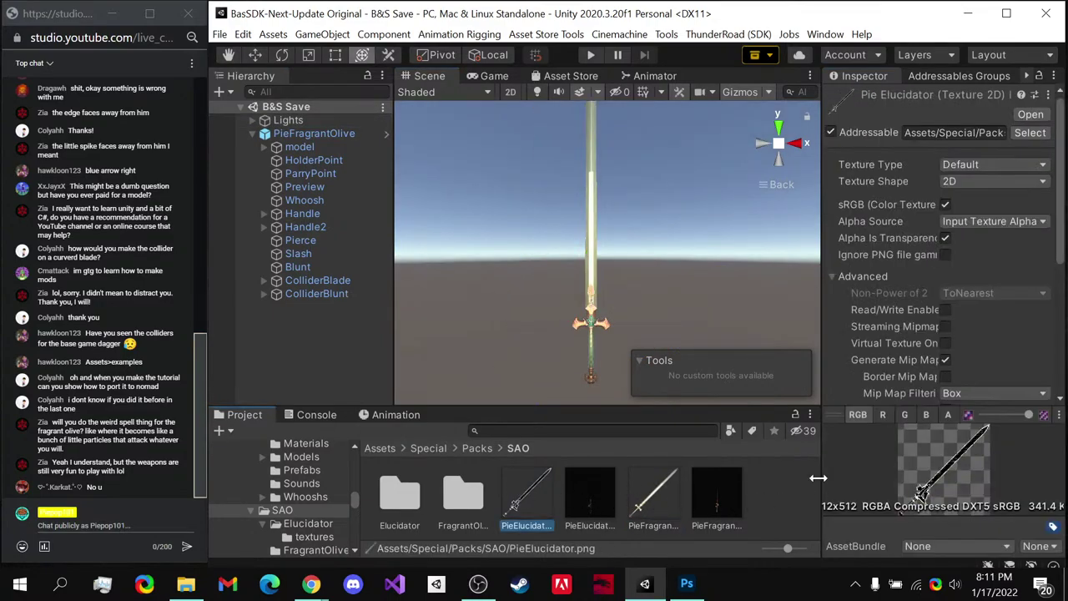
pyautogui.click(793, 493)
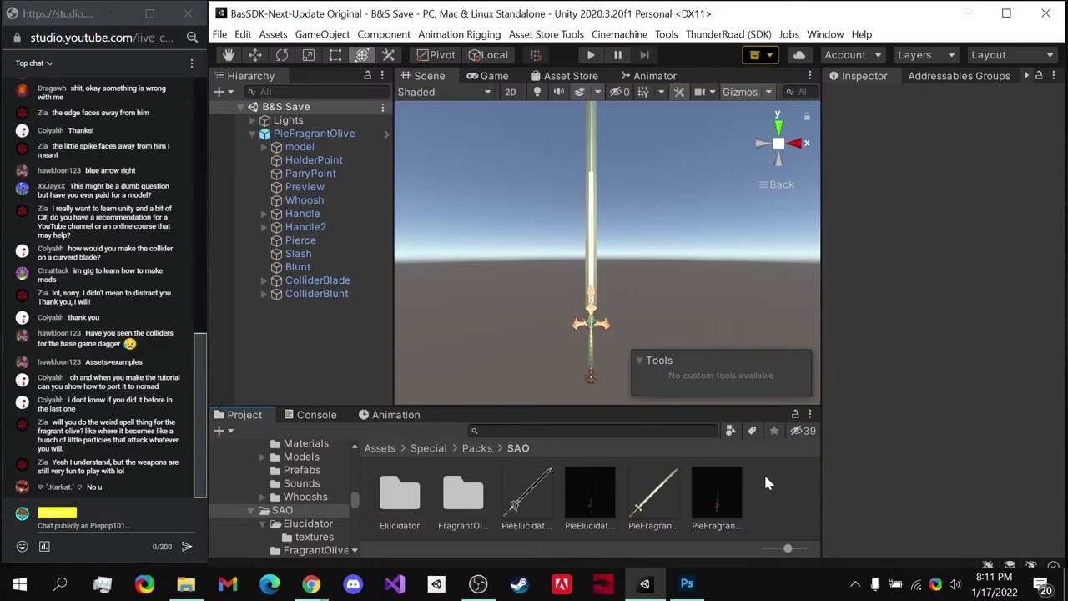
# - Switch to YouTube Studio in Chrome and end the live stream
pyautogui.moveTo(311, 583)
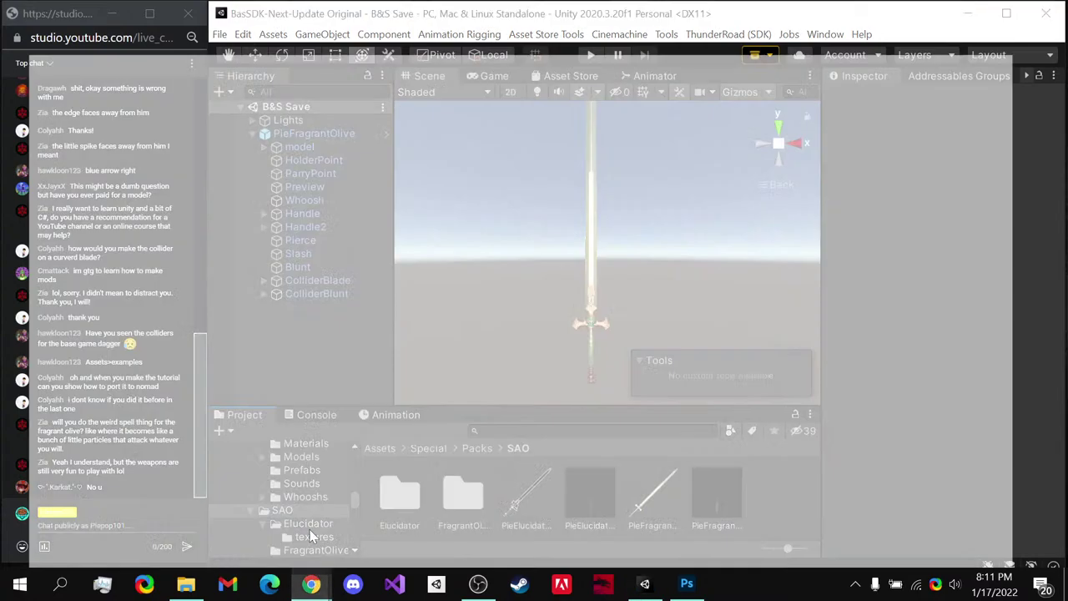
pyautogui.click(312, 537)
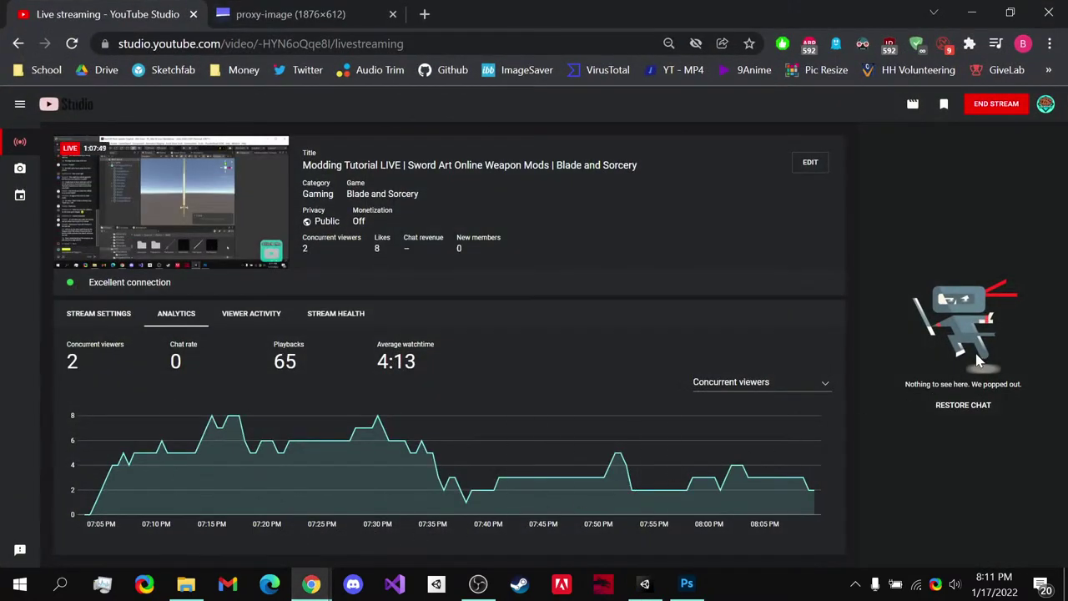
pyautogui.click(985, 106)
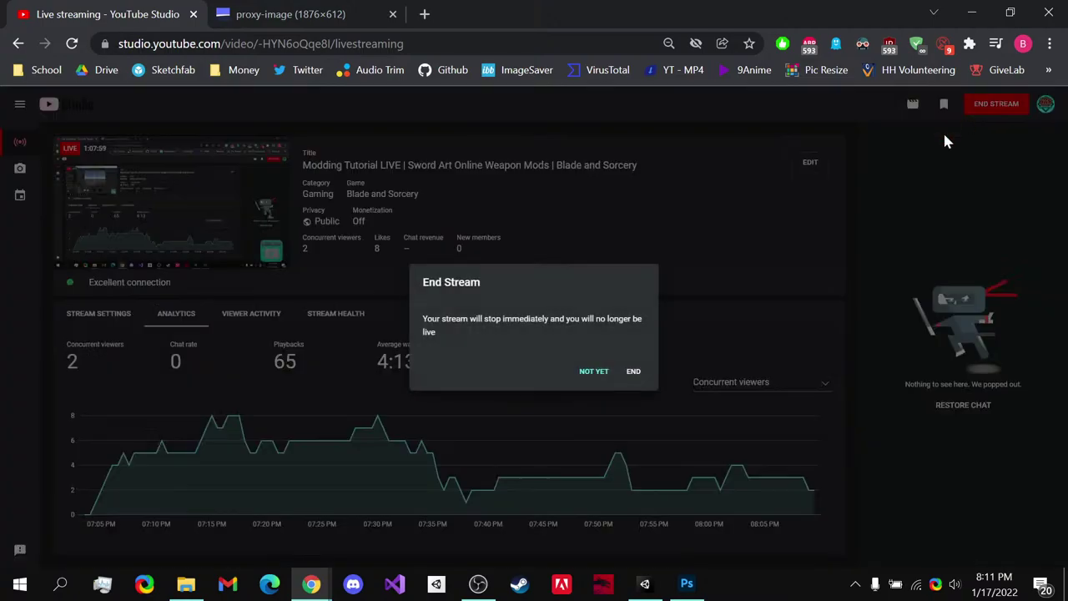
pyautogui.click(632, 375)
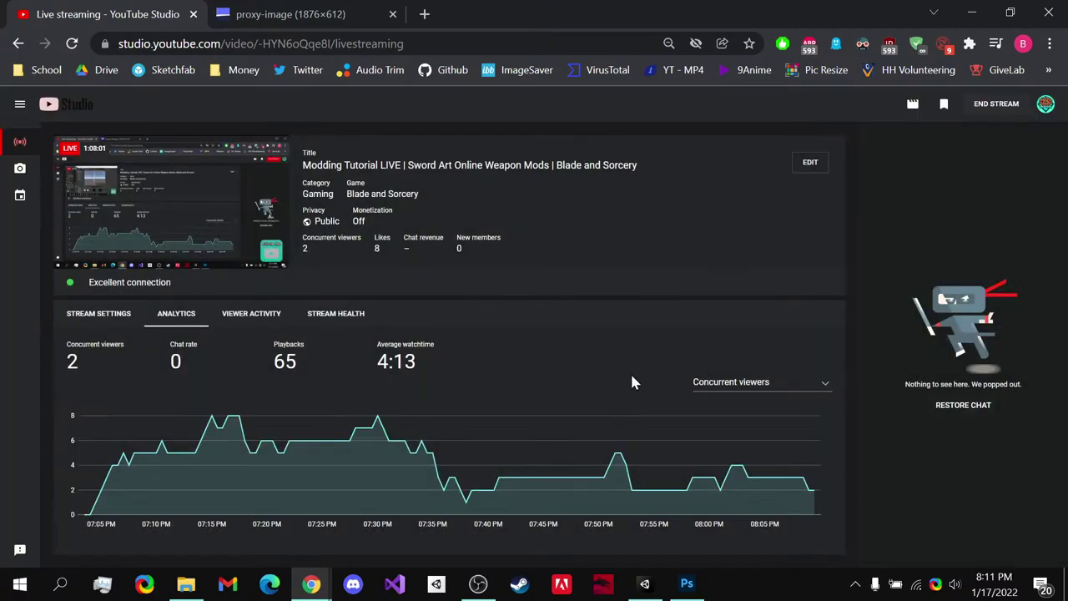